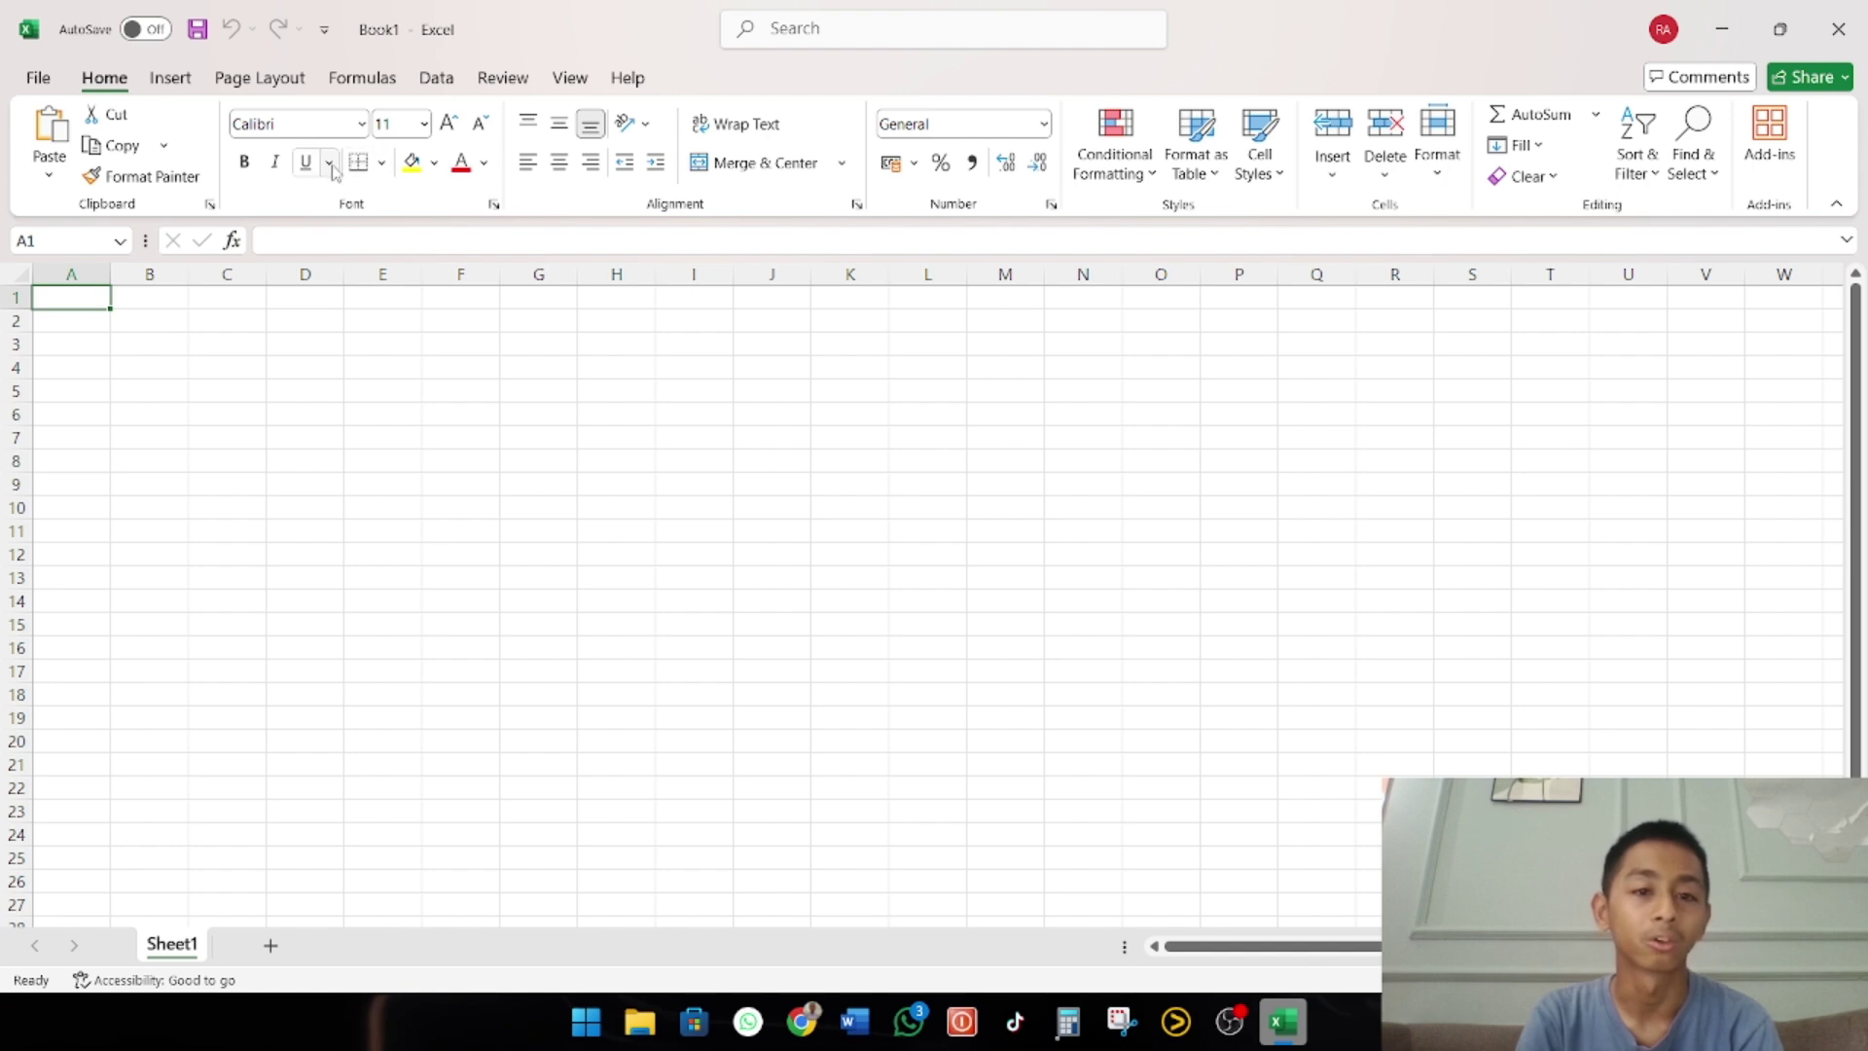
left_click(177, 96)
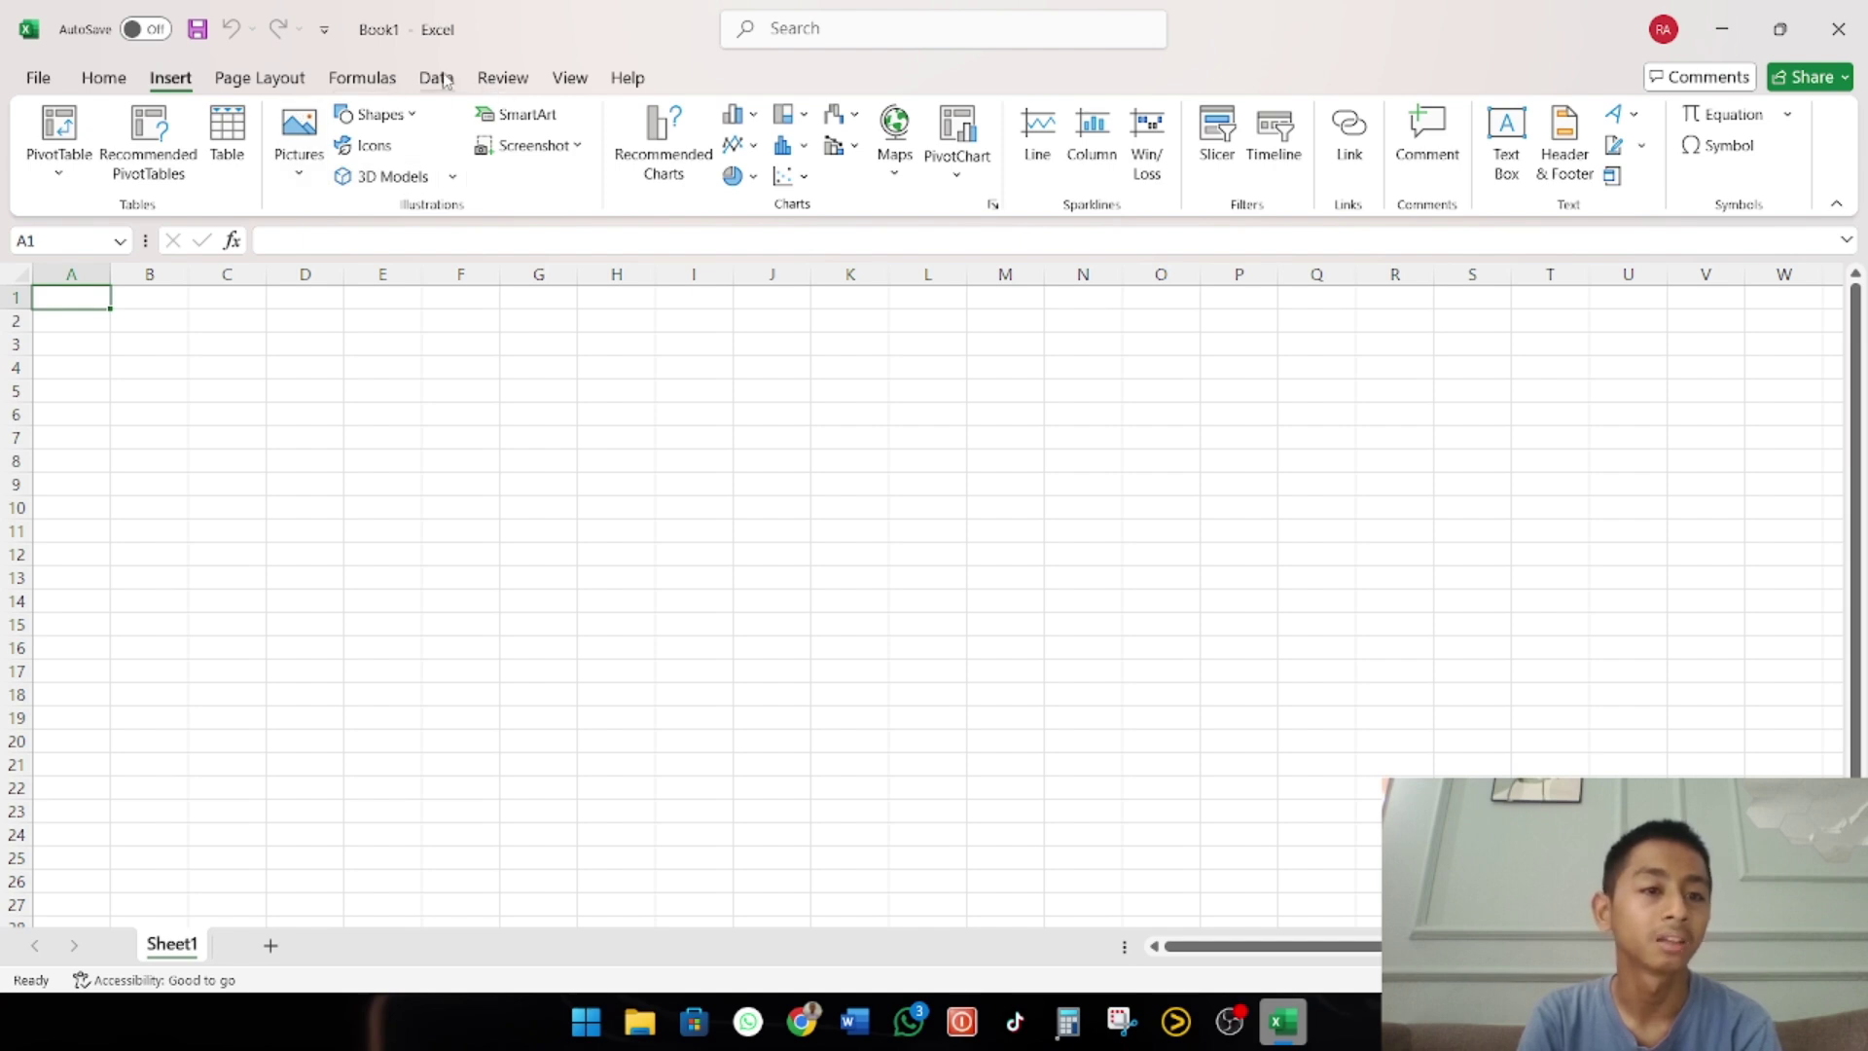
left_click(107, 78)
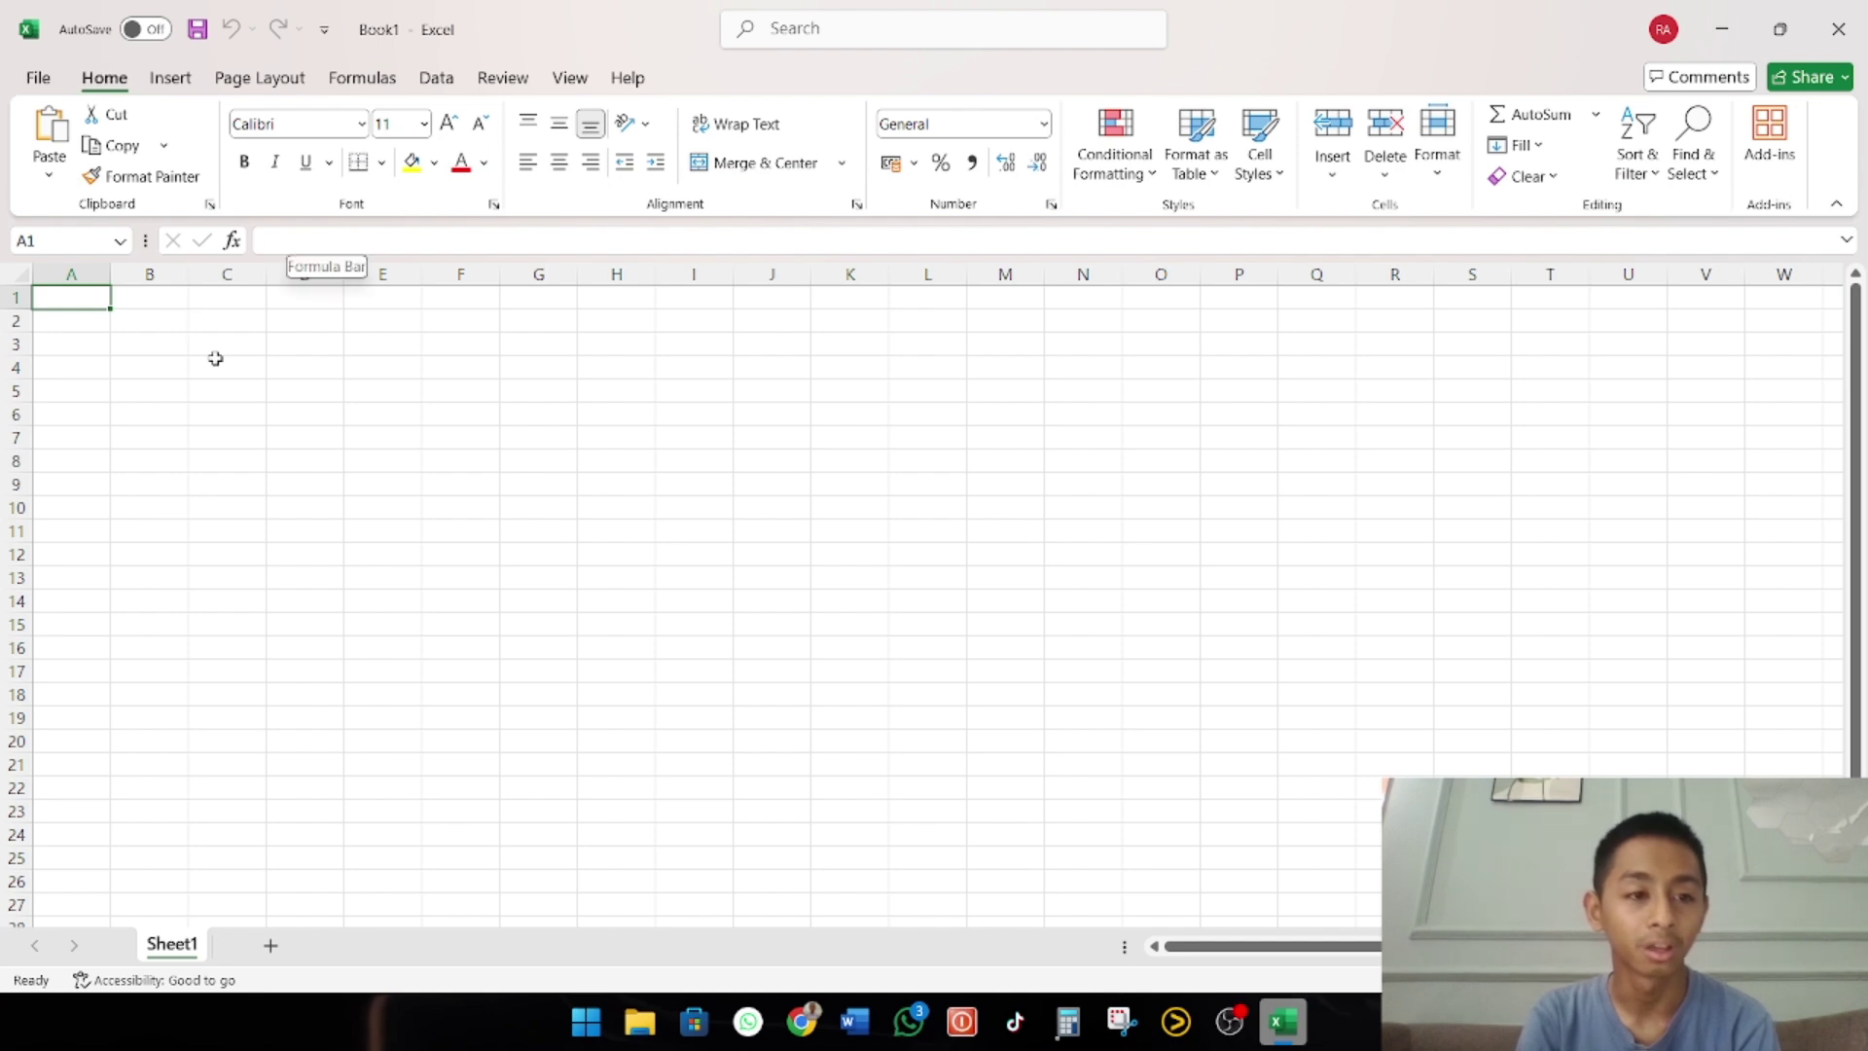
Enter the title FUNGSI LOGIKA in cell B1 and make it bold
left_click(135, 305)
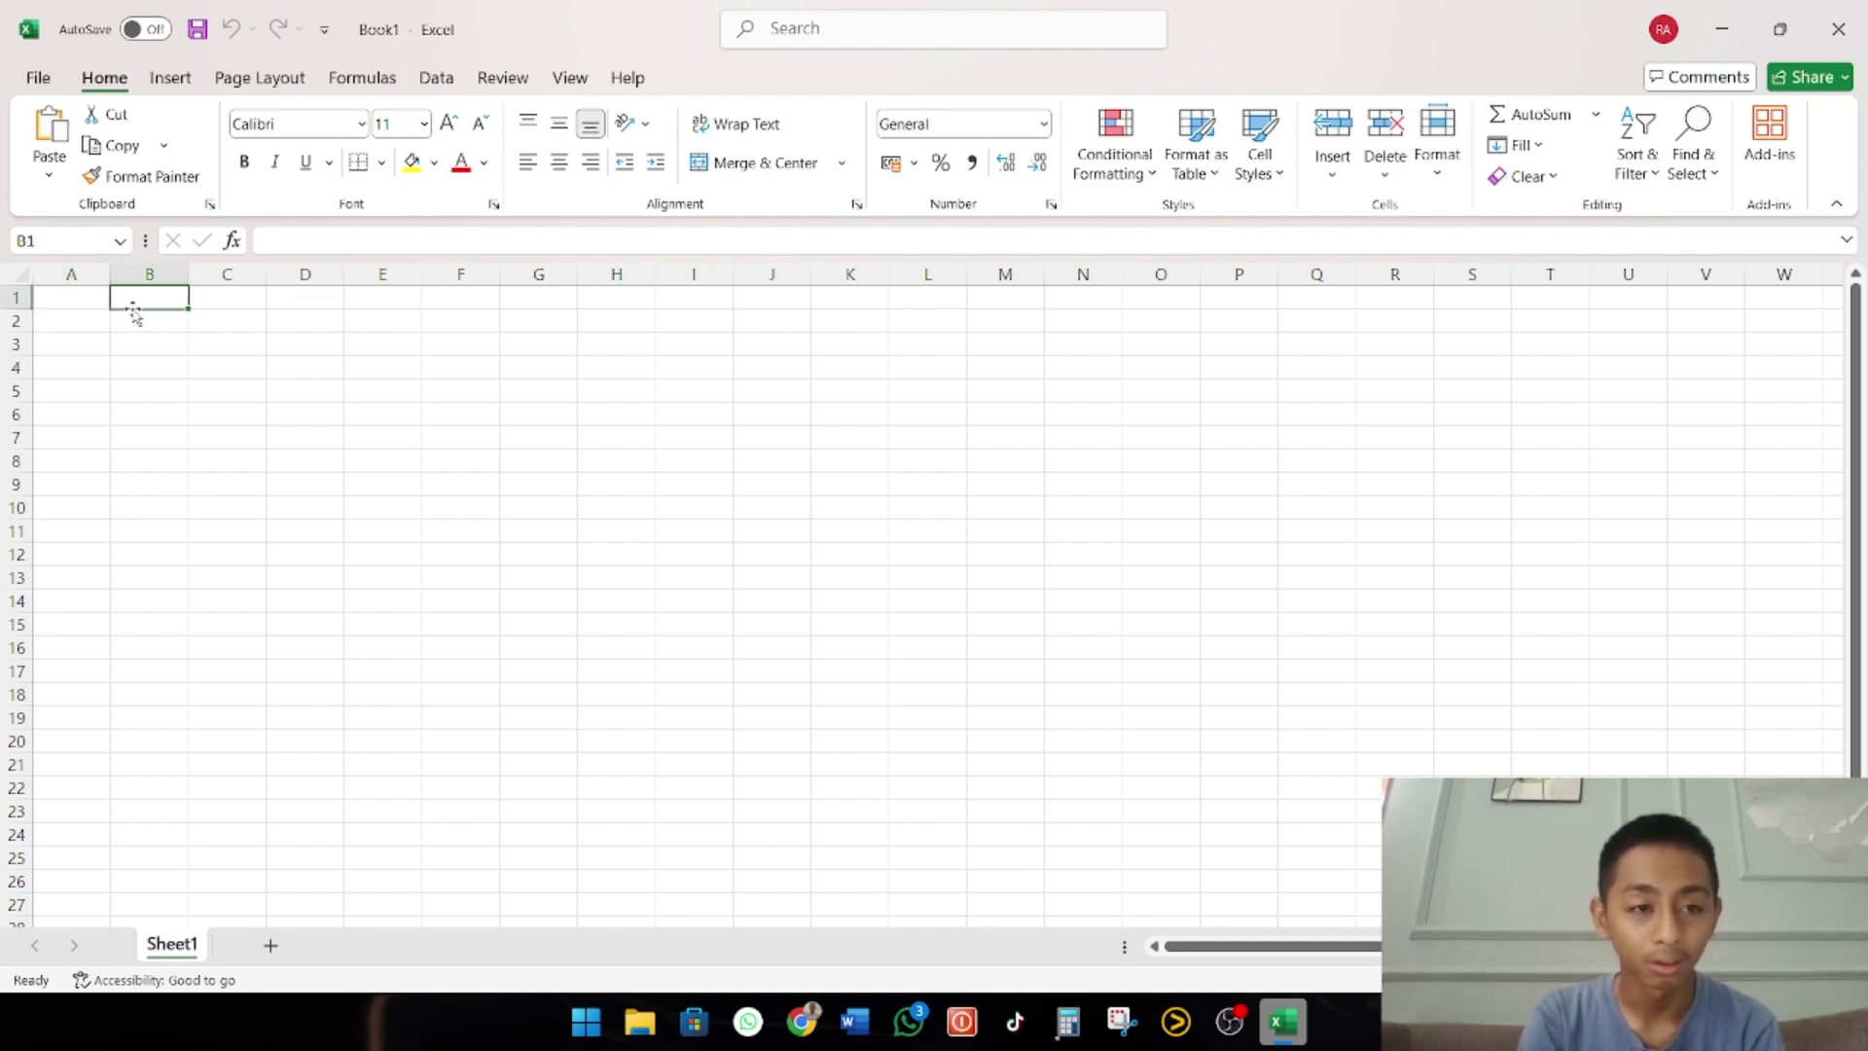
type("FUNGS")
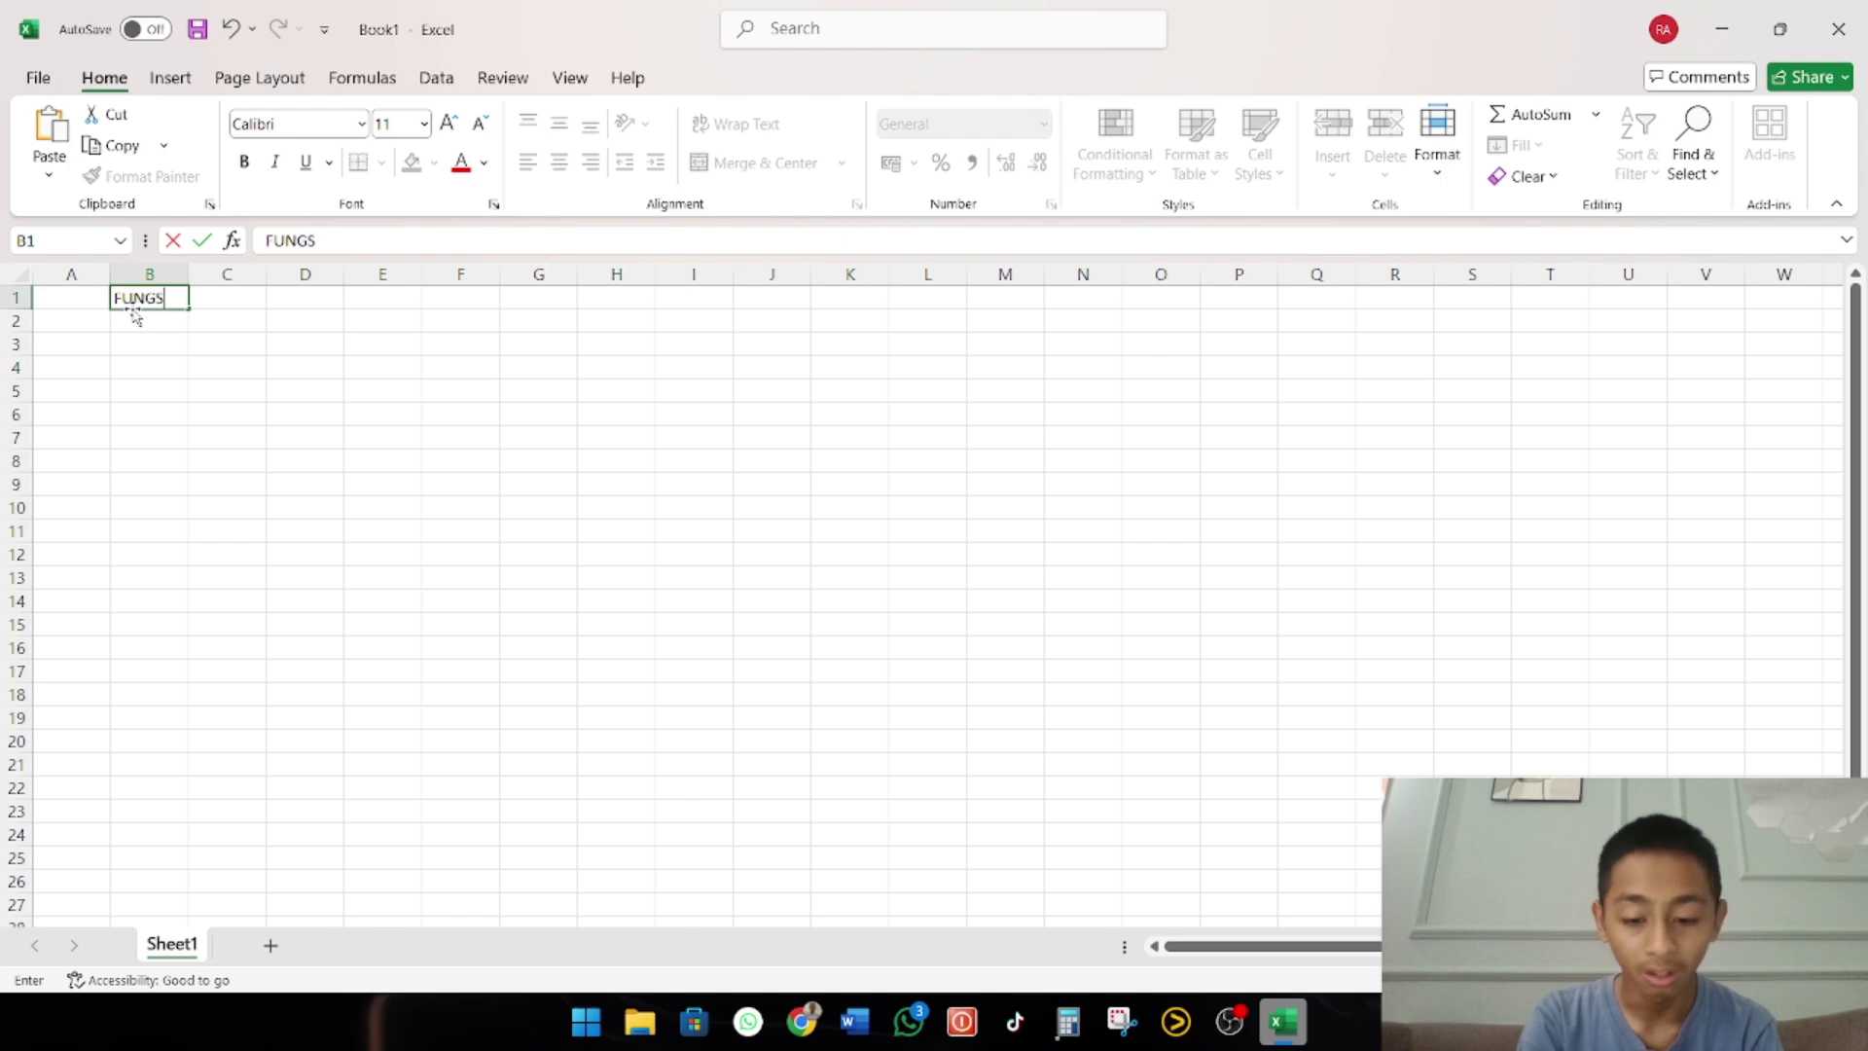
type("I LOGIKA")
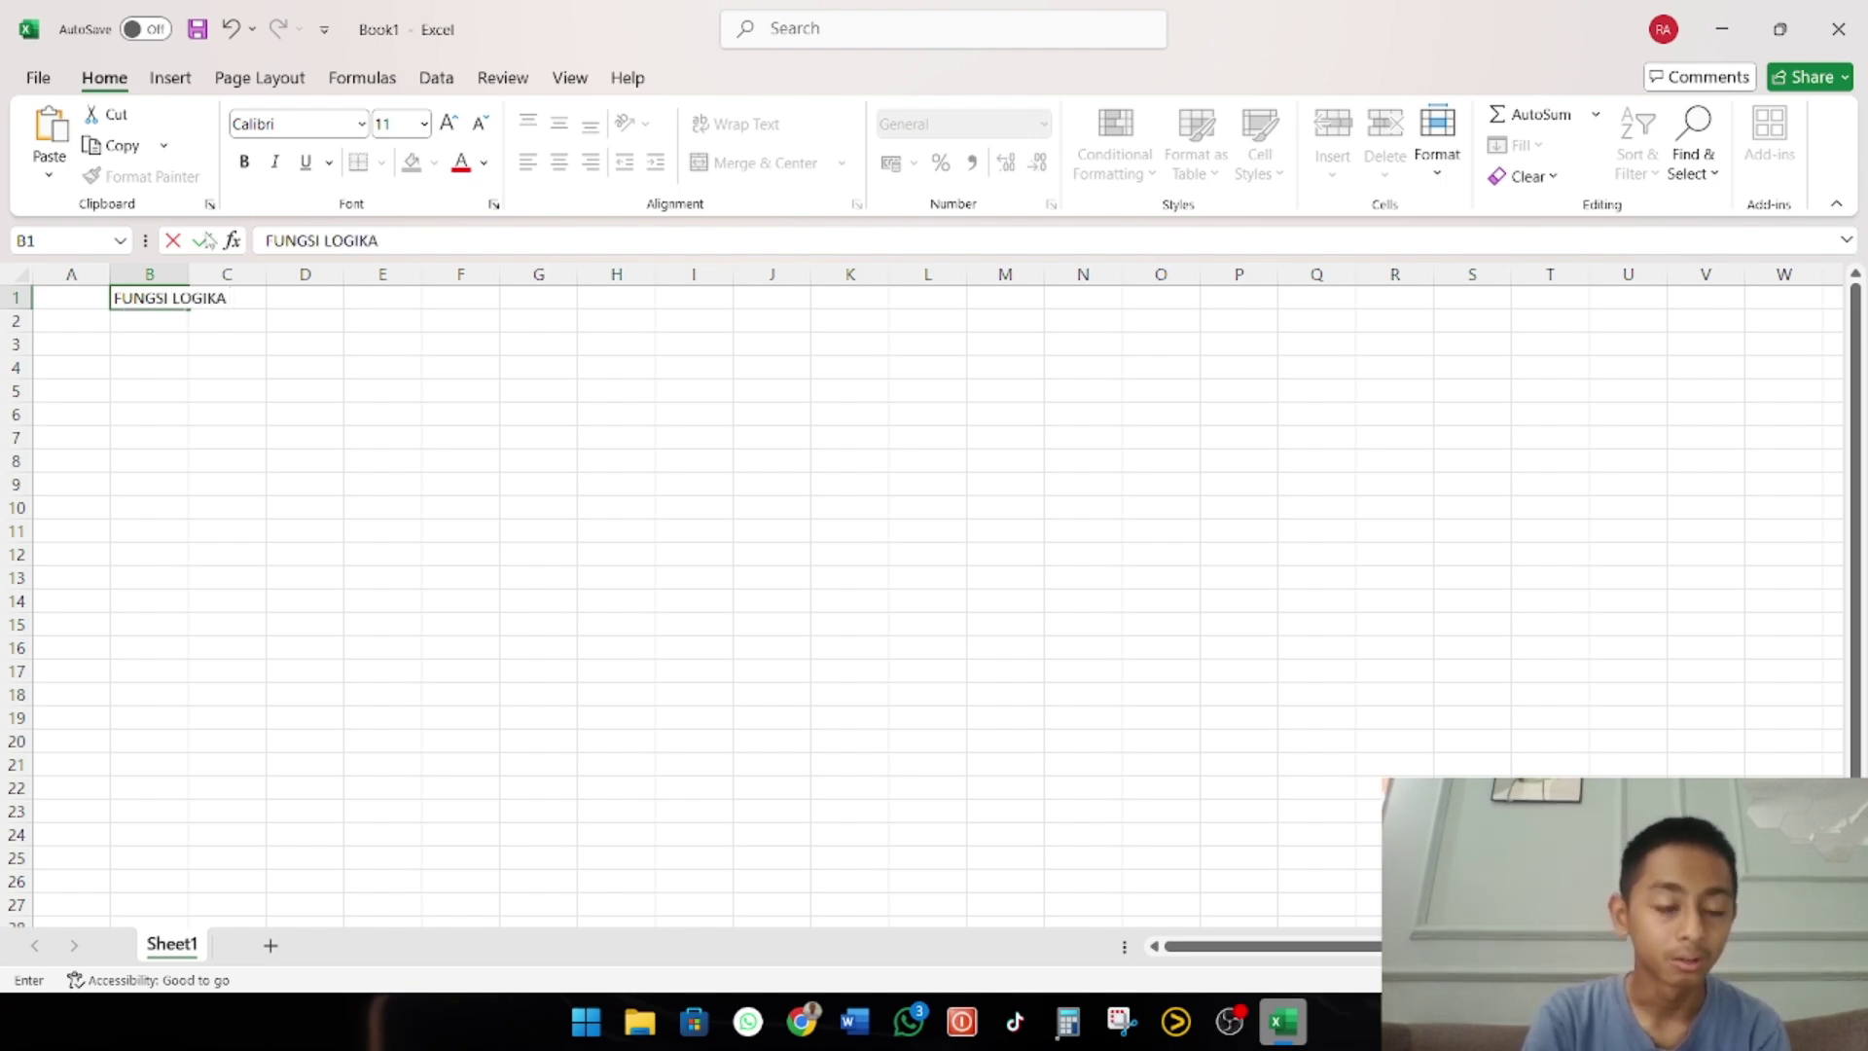
key("F2")
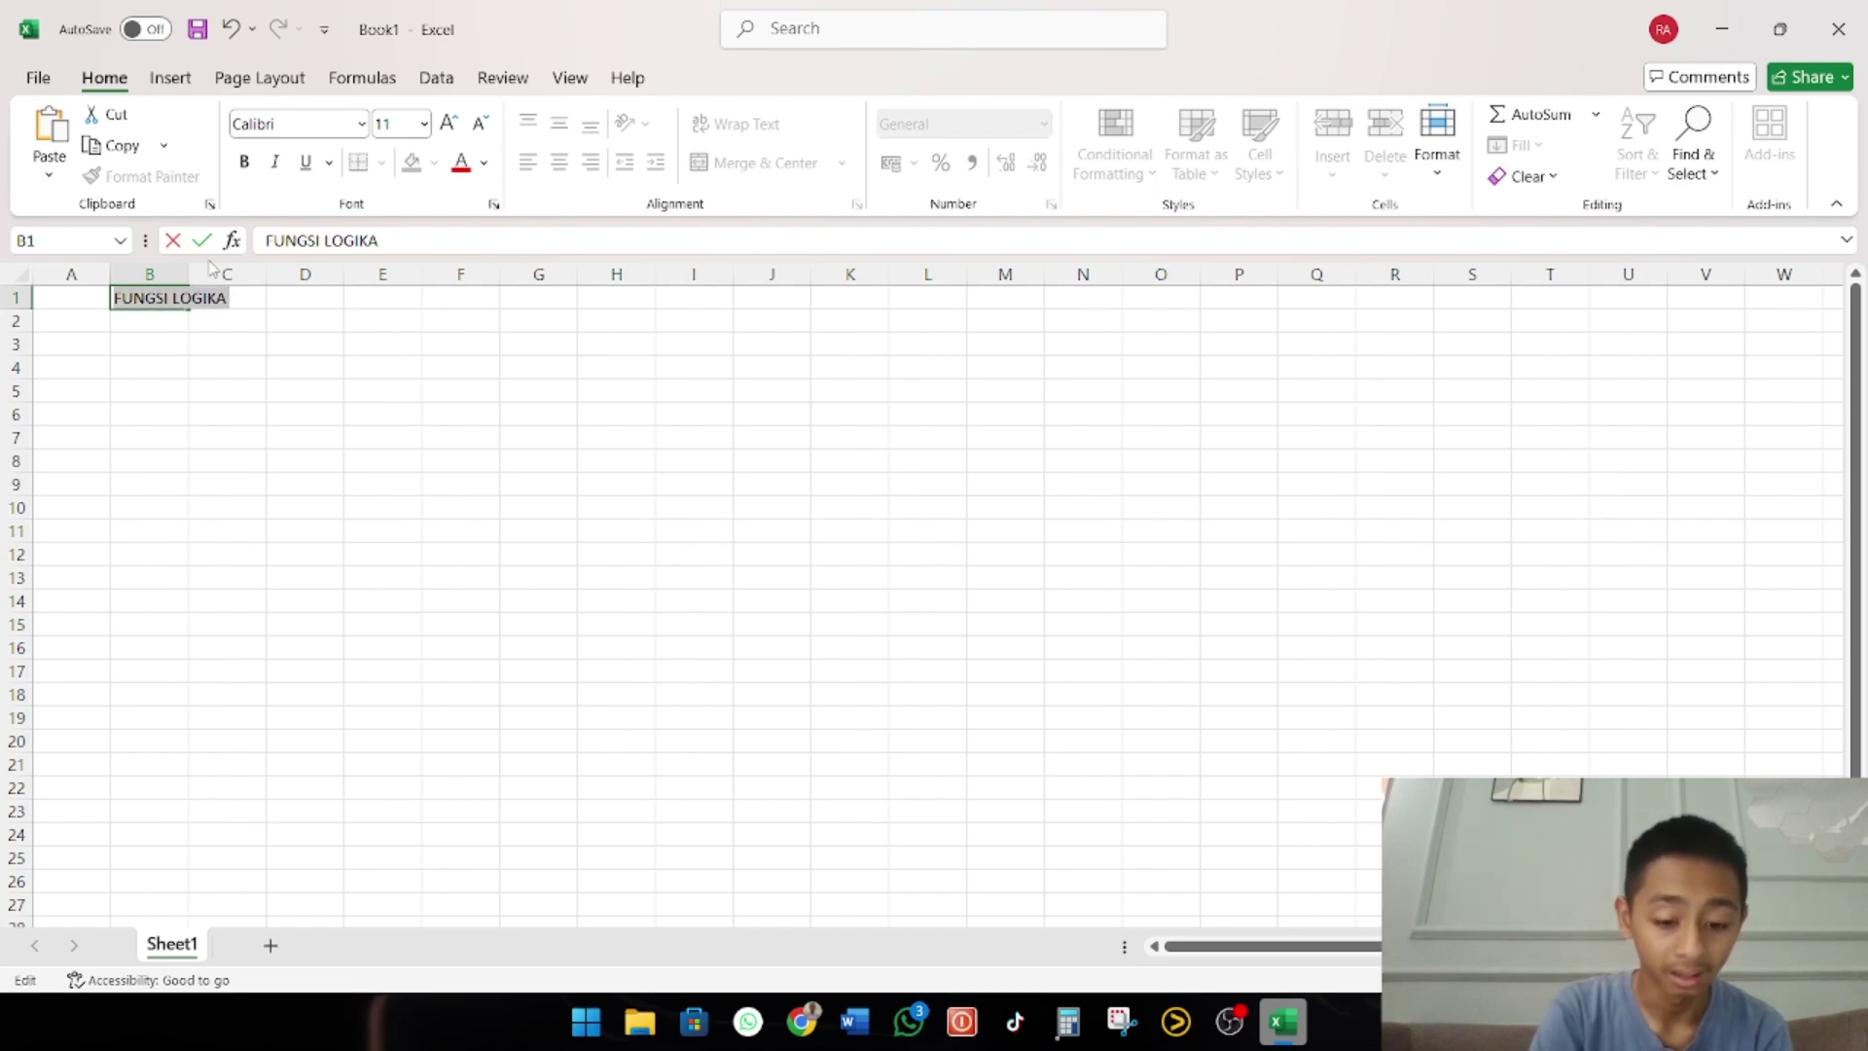
key("ctrl+b")
left_click(246, 315)
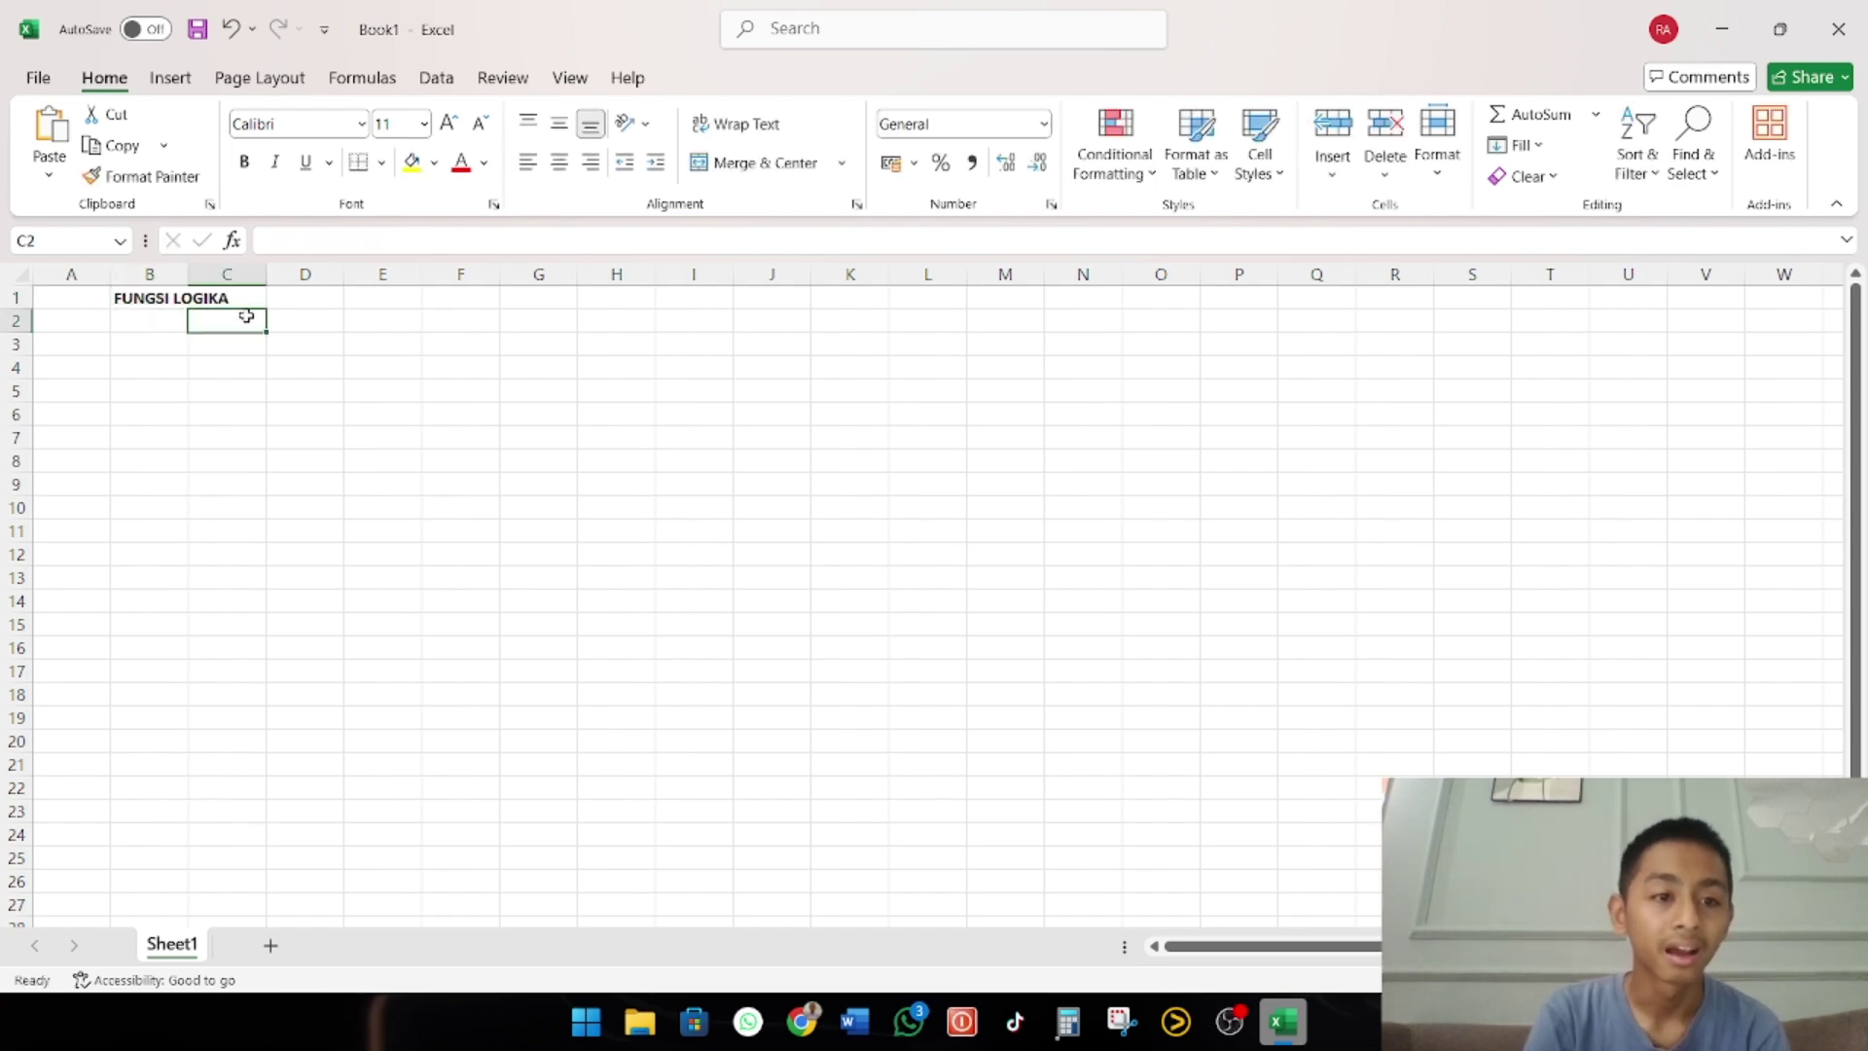
Merge and center the title across cells B1:K1
left_click(175, 297)
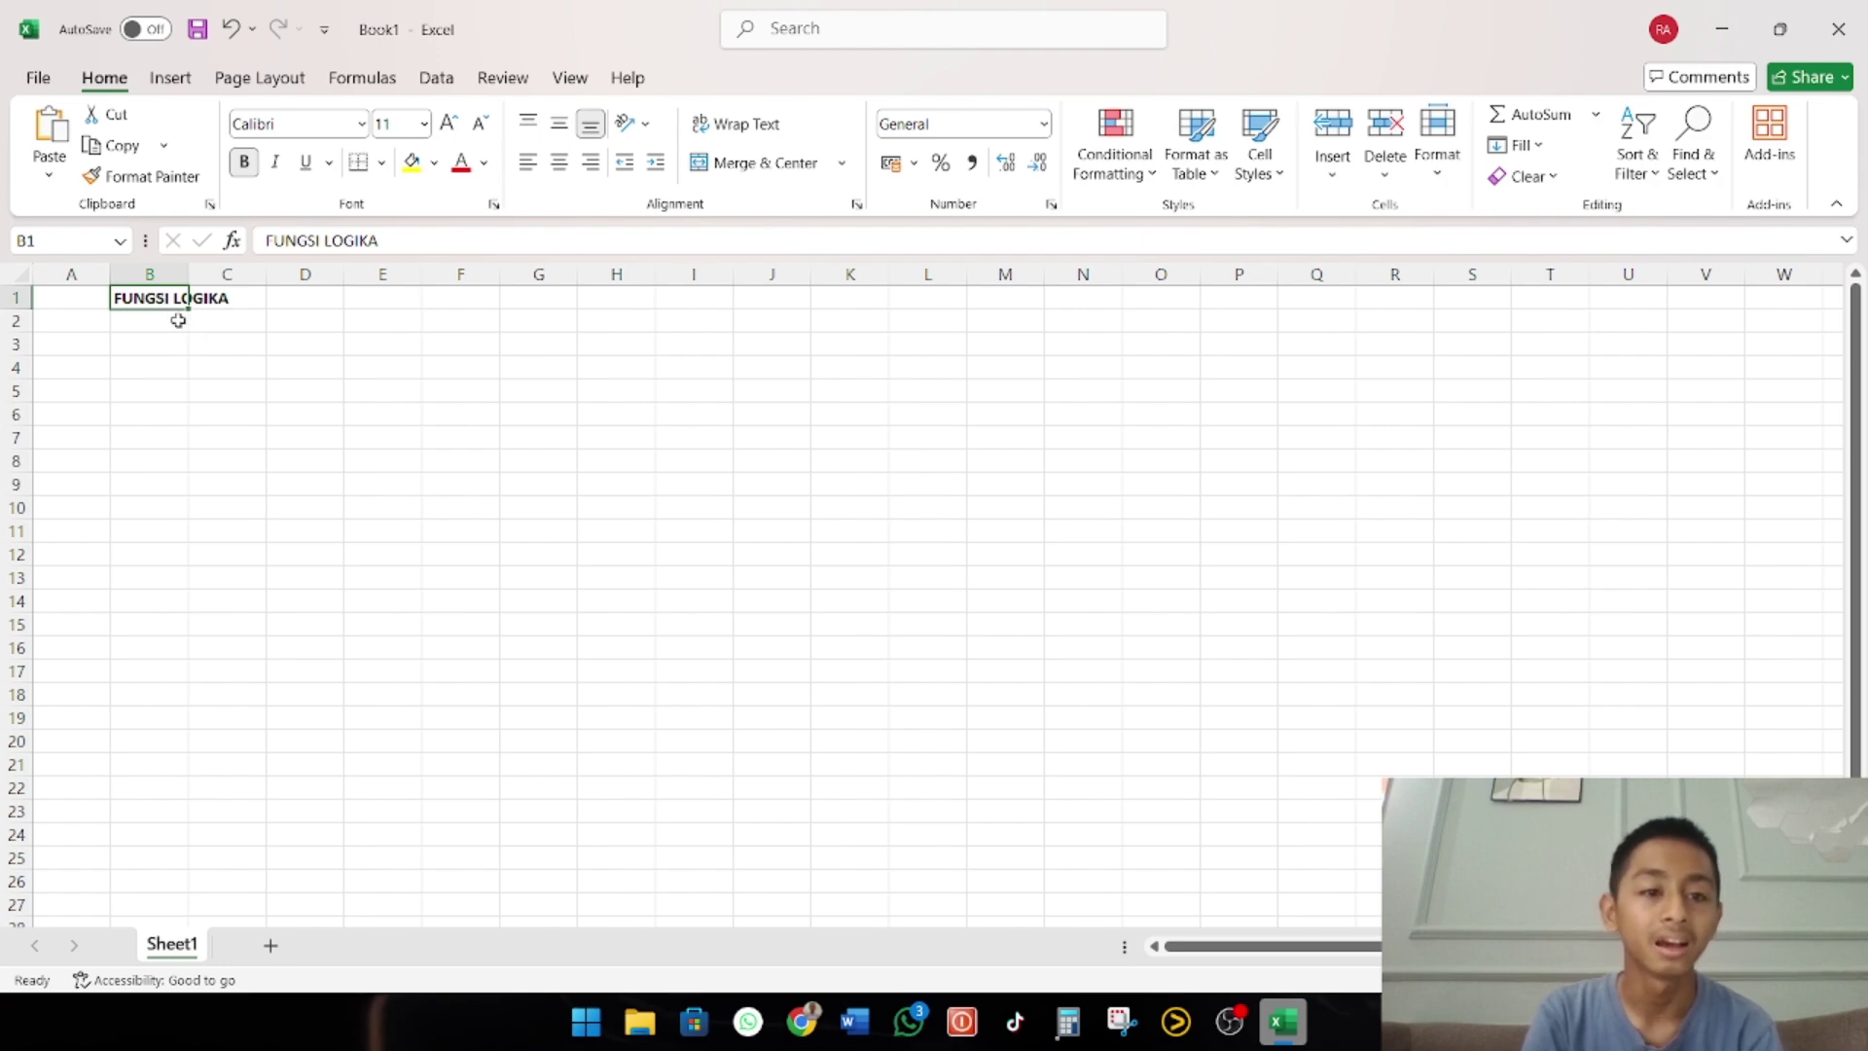
left_click_drag(156, 297, 838, 302)
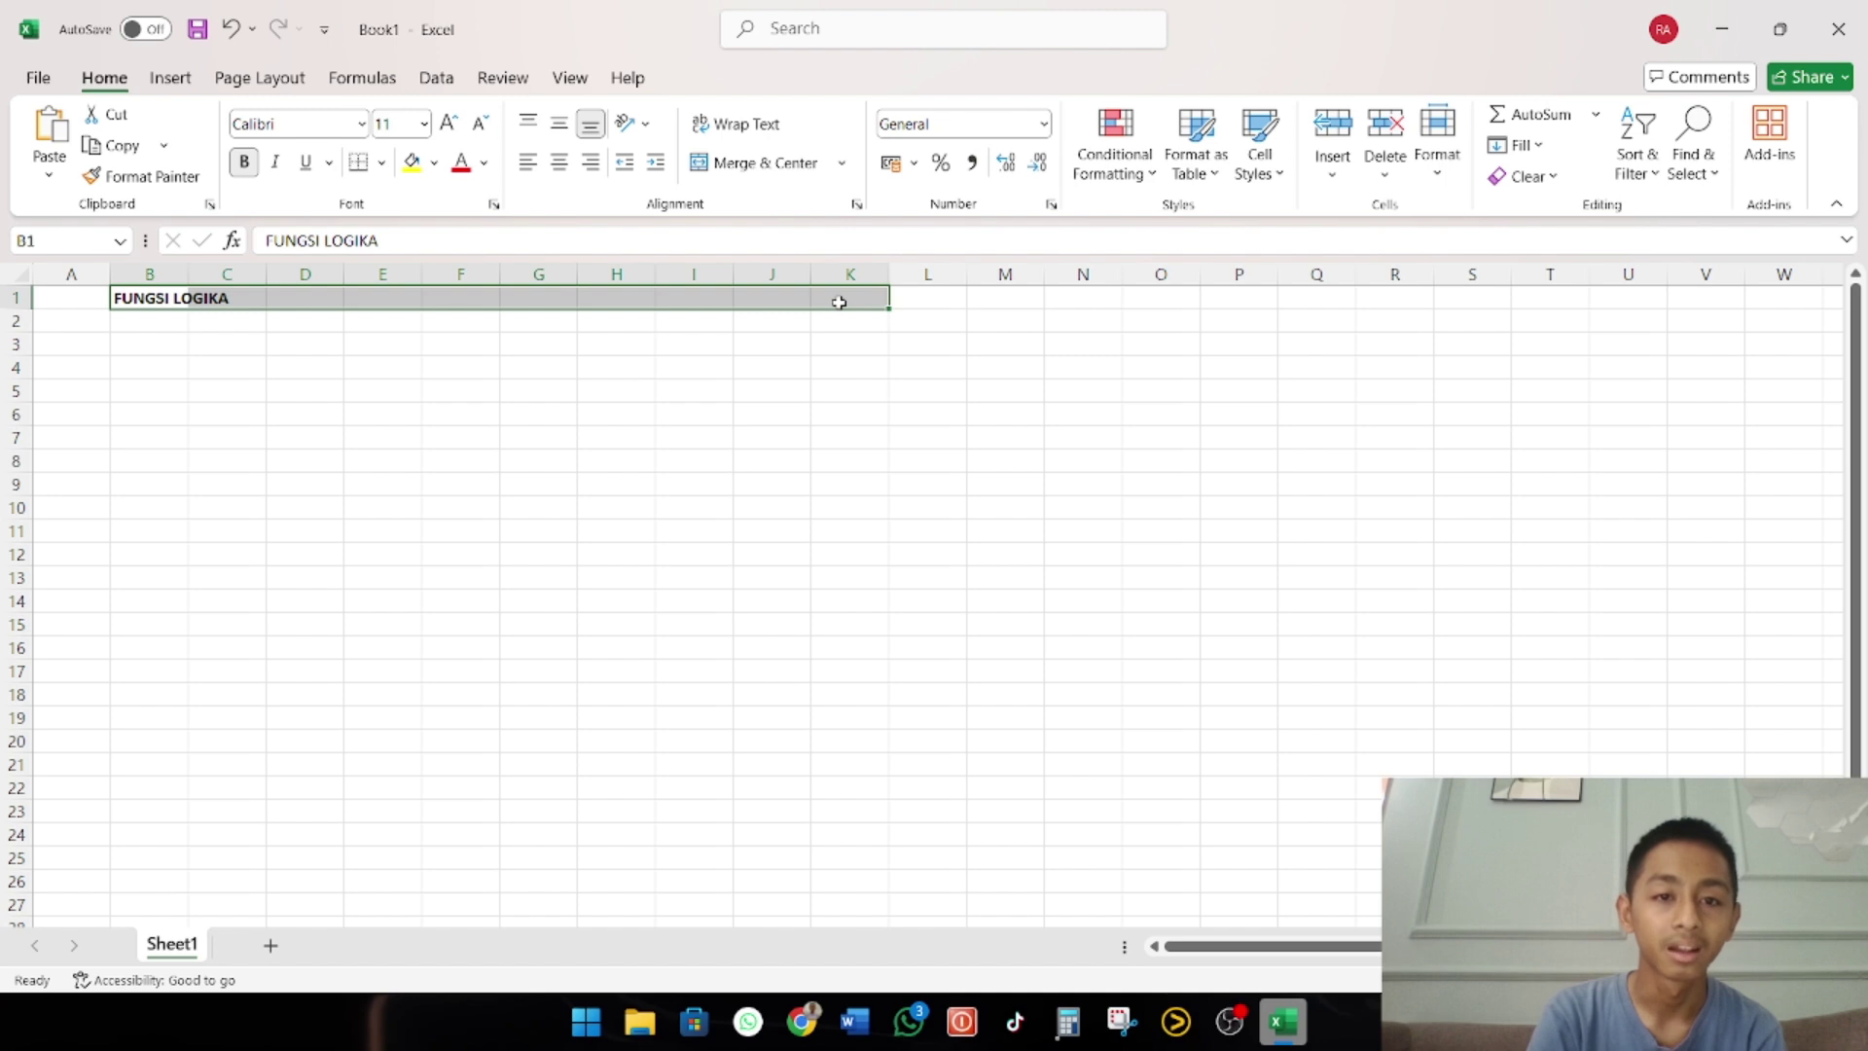
left_click(778, 163)
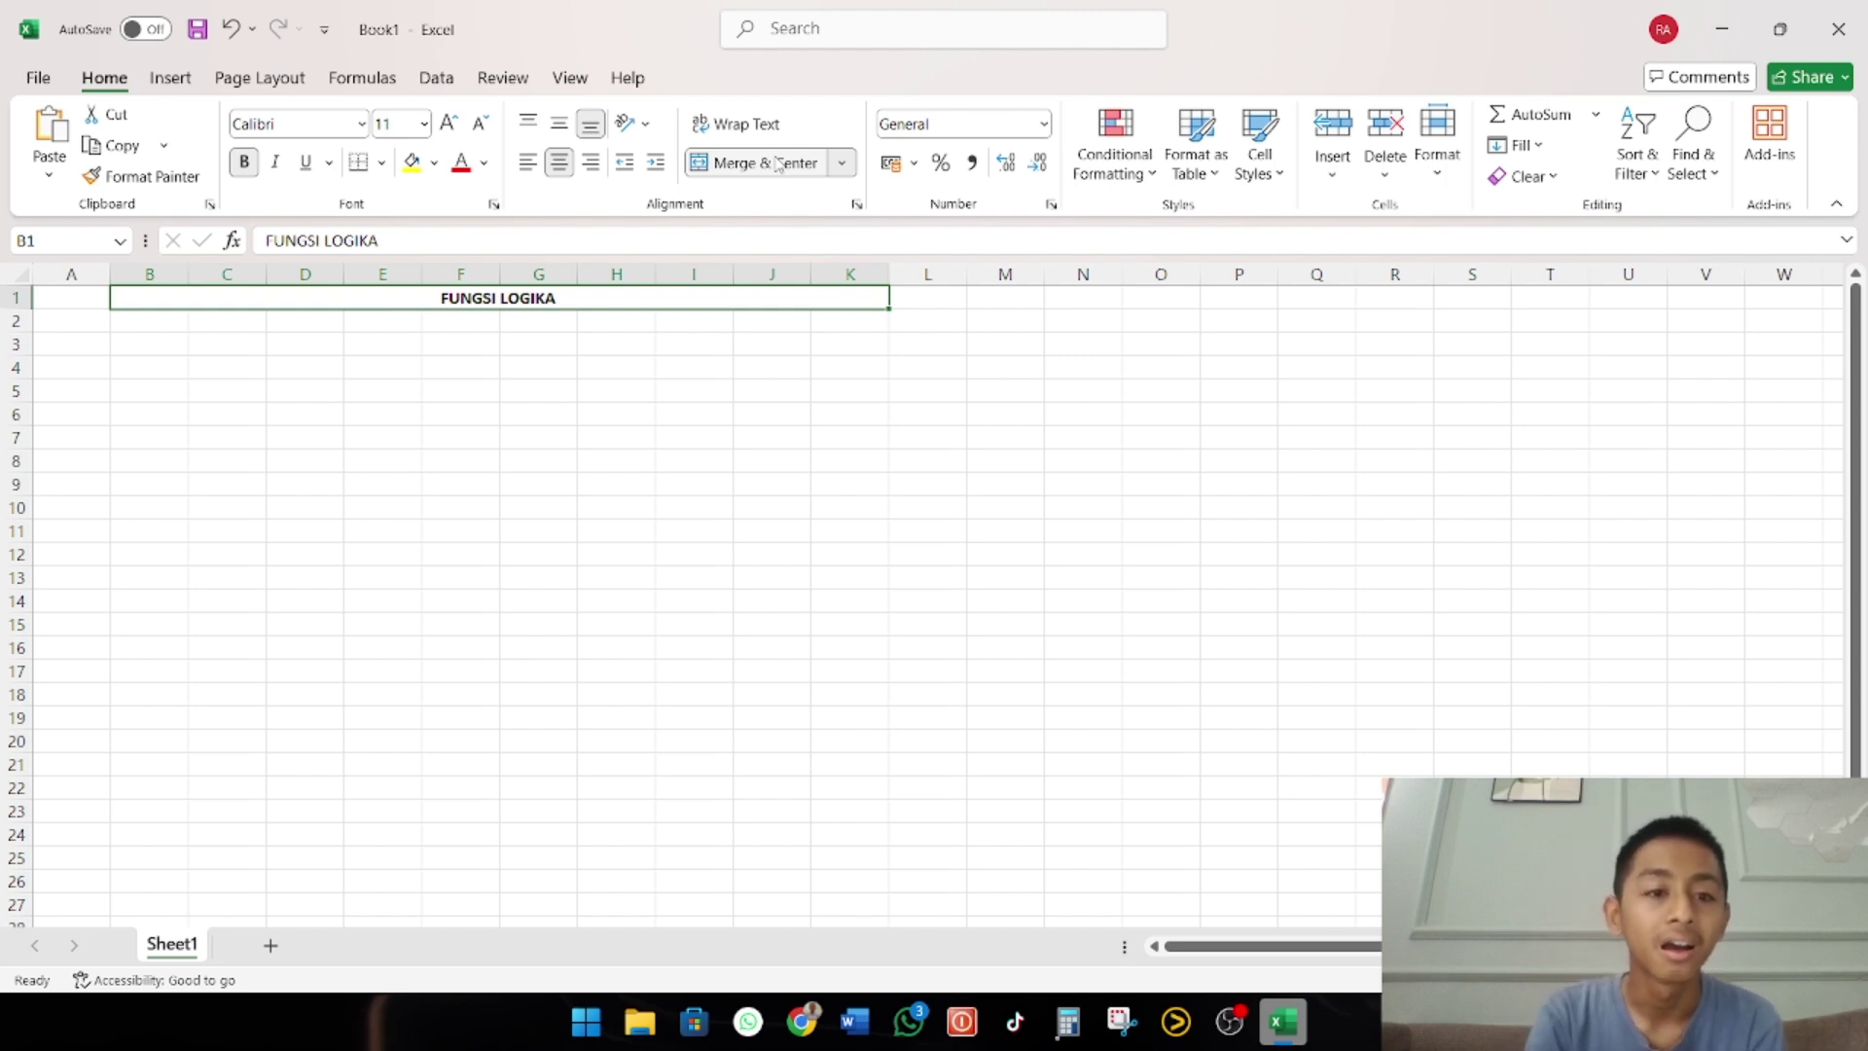
left_click(584, 365)
Fill the merged FUNGSI LOGIKA title cell with the gold theme color
left_click(540, 299)
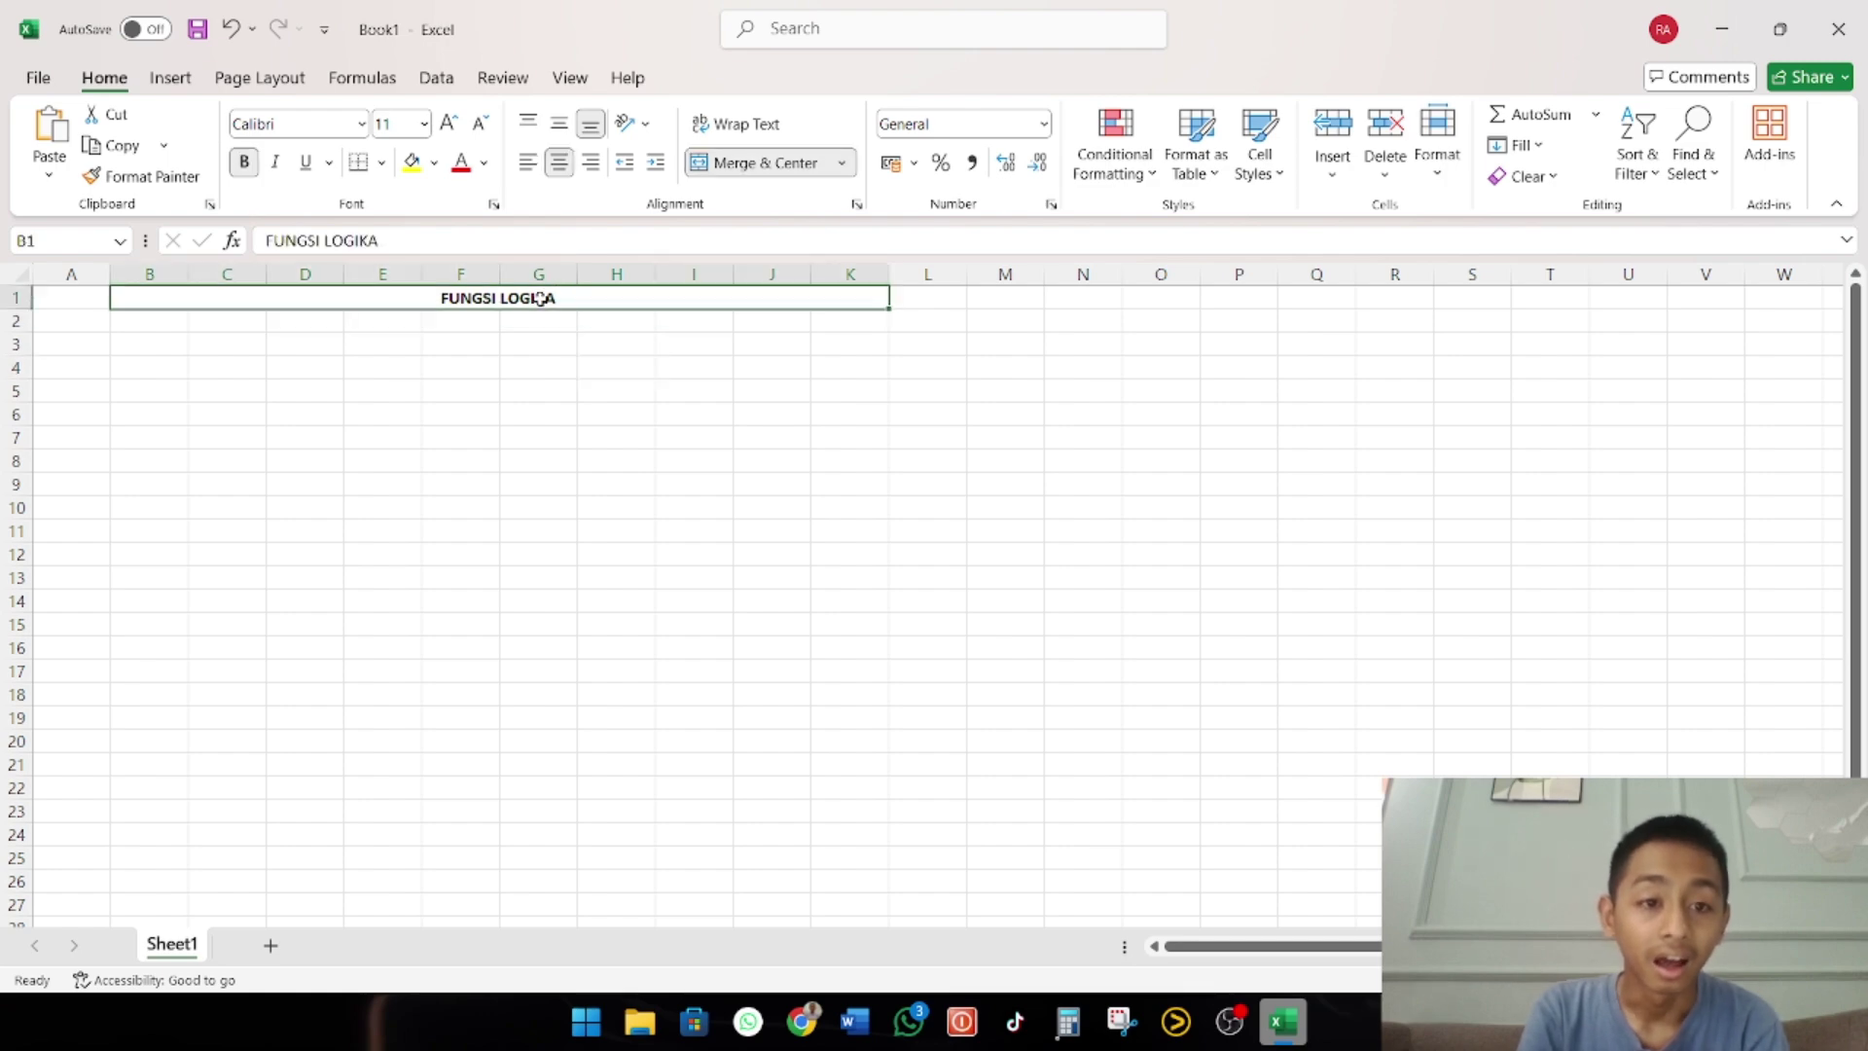
left_click(435, 164)
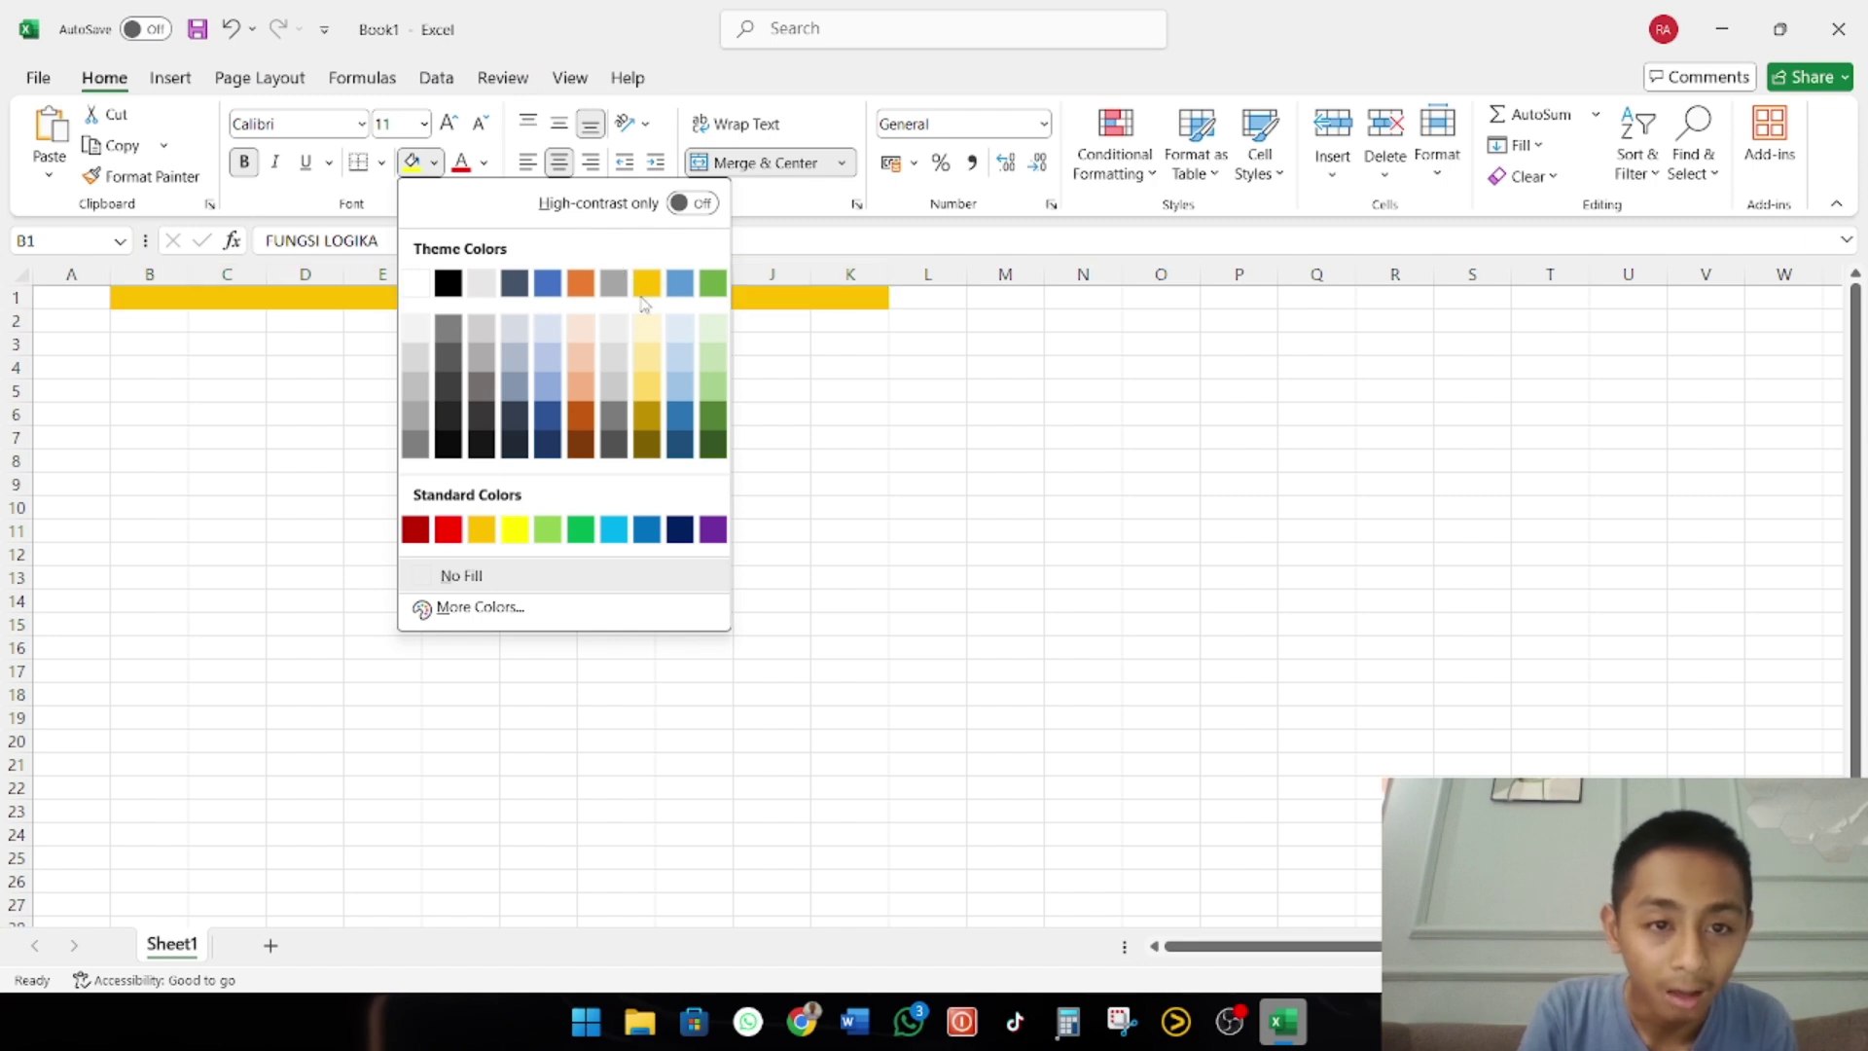
left_click(644, 287)
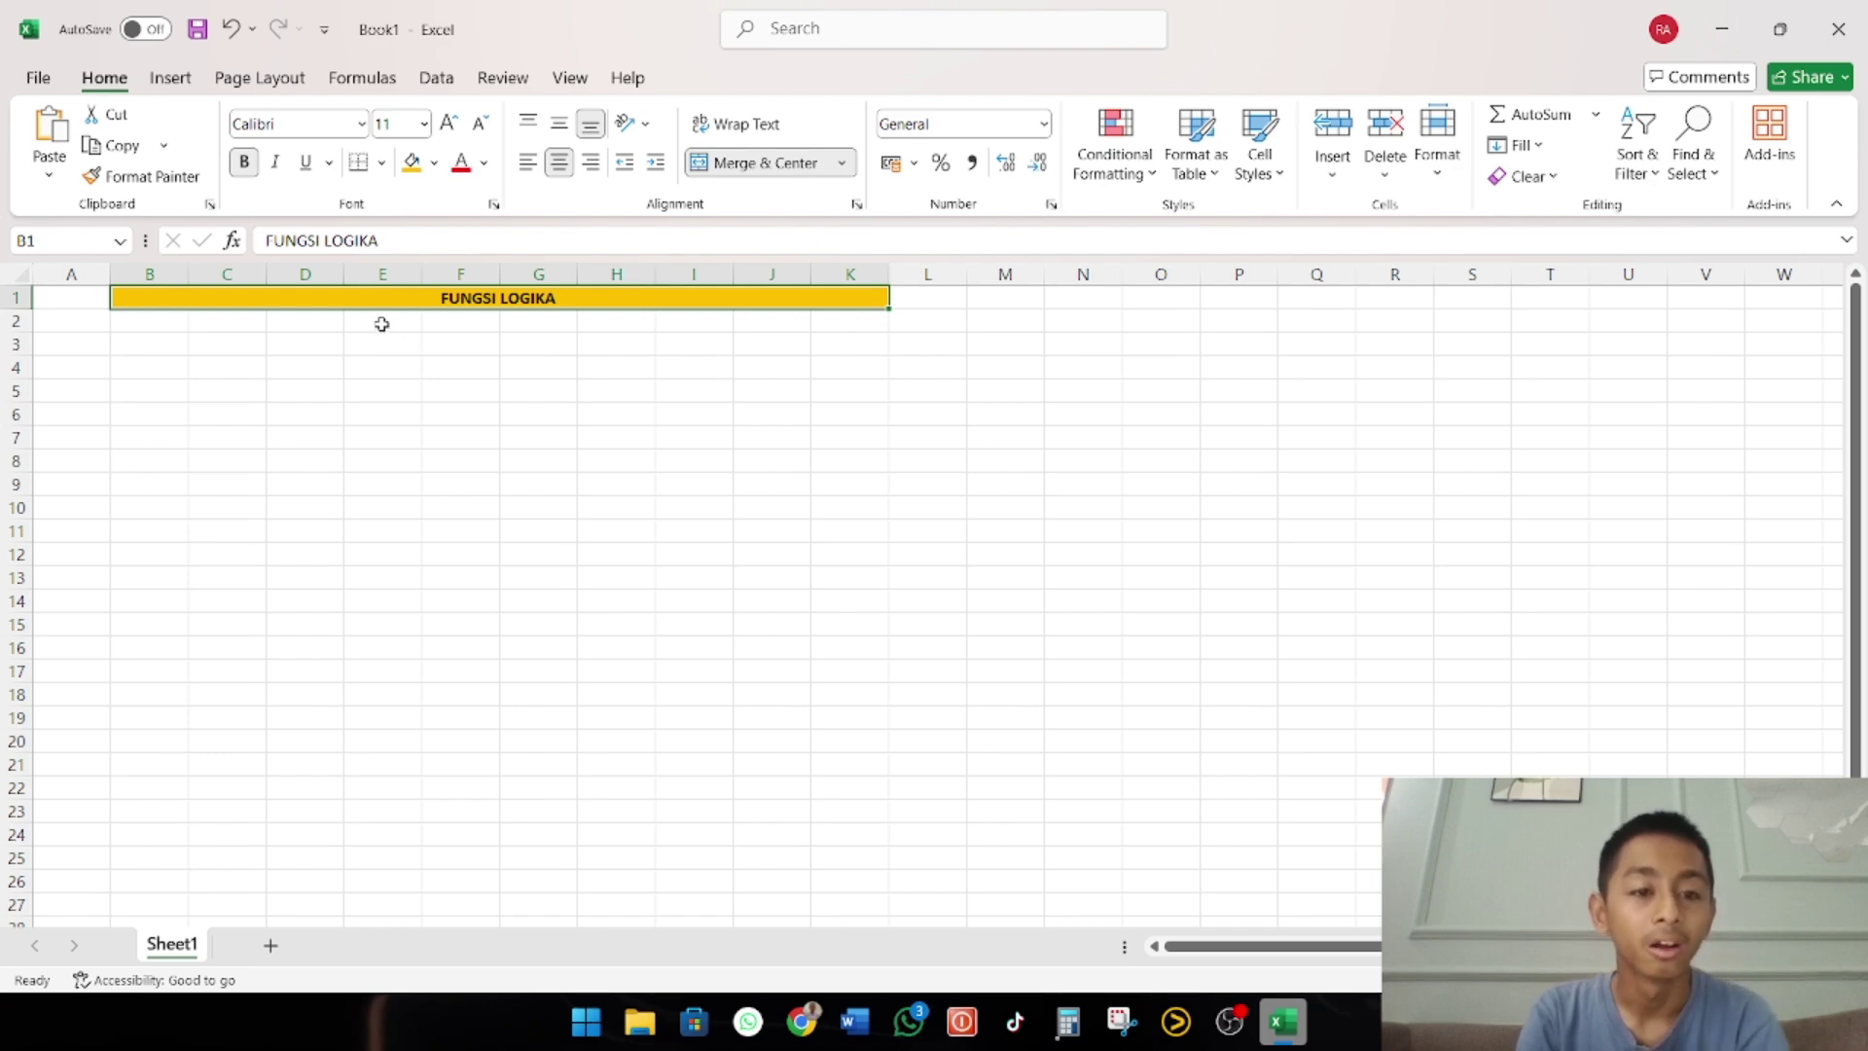
Paste the "1. LOGIKA NOT" description from the clipboard history into cell B3
left_click(161, 344)
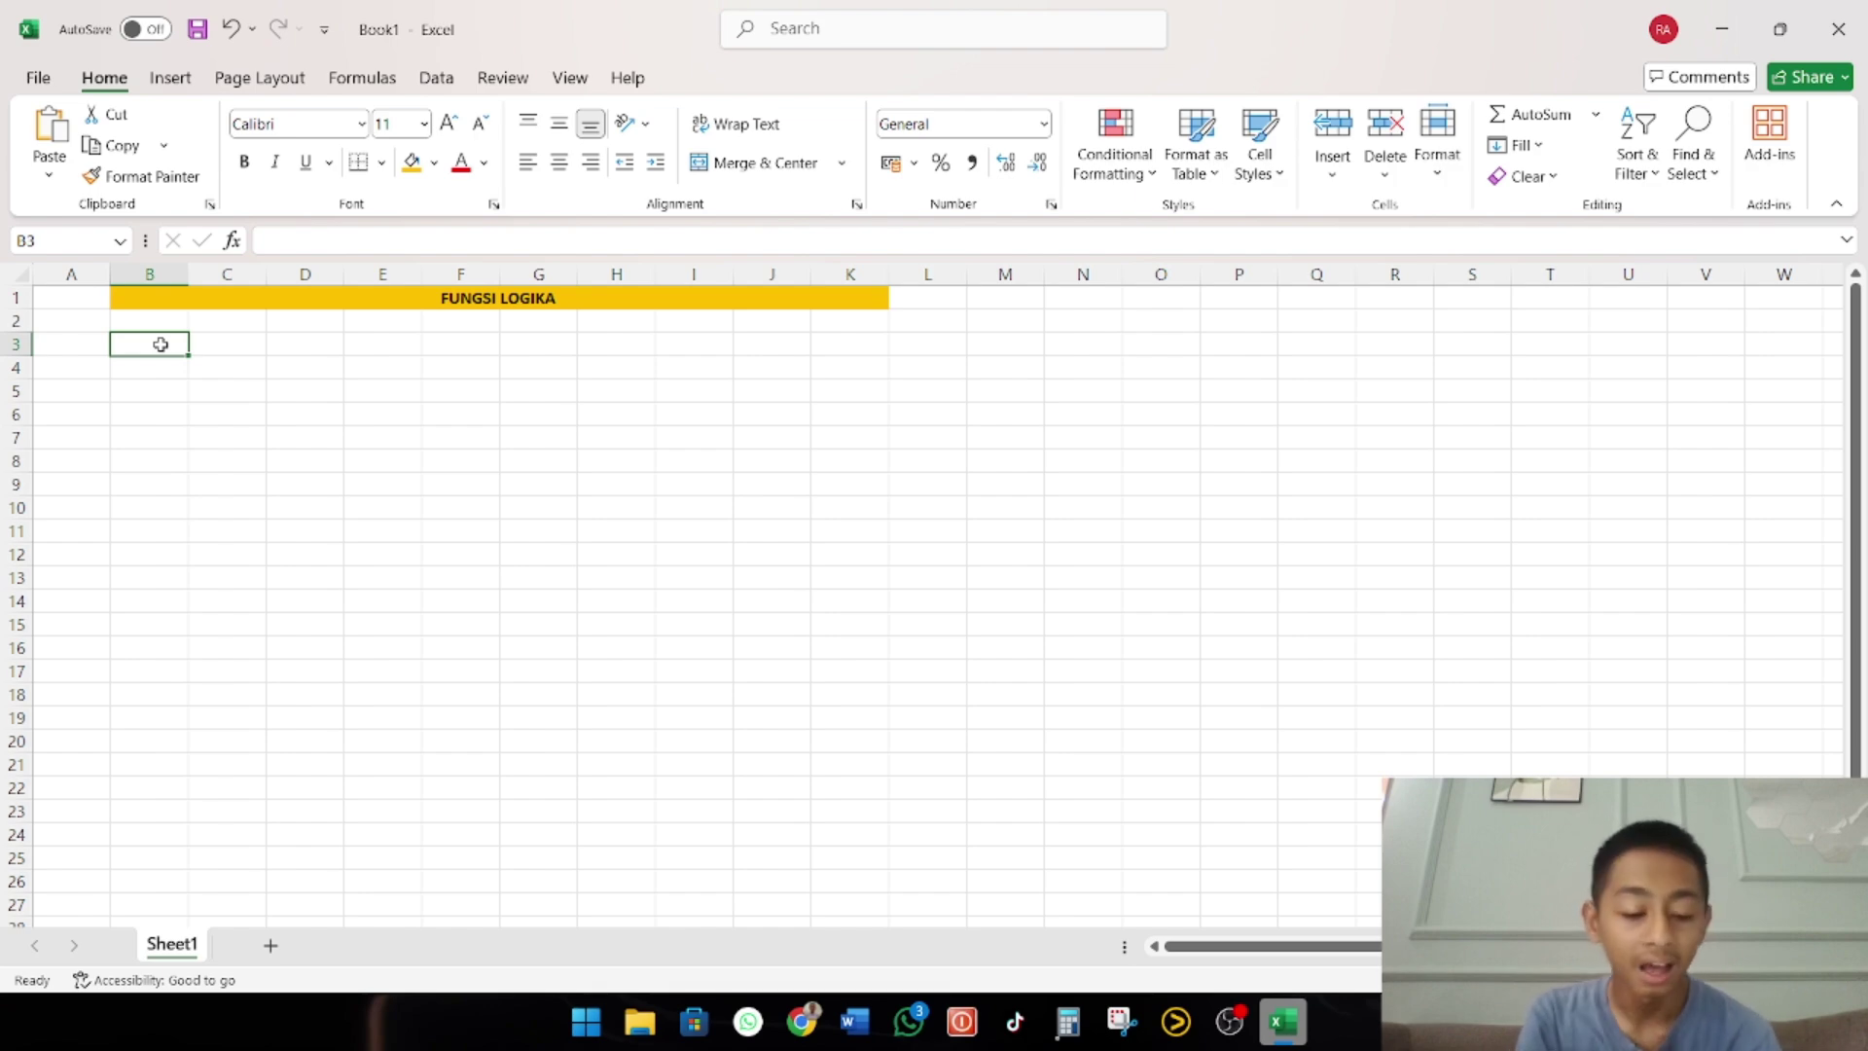
key("super+v")
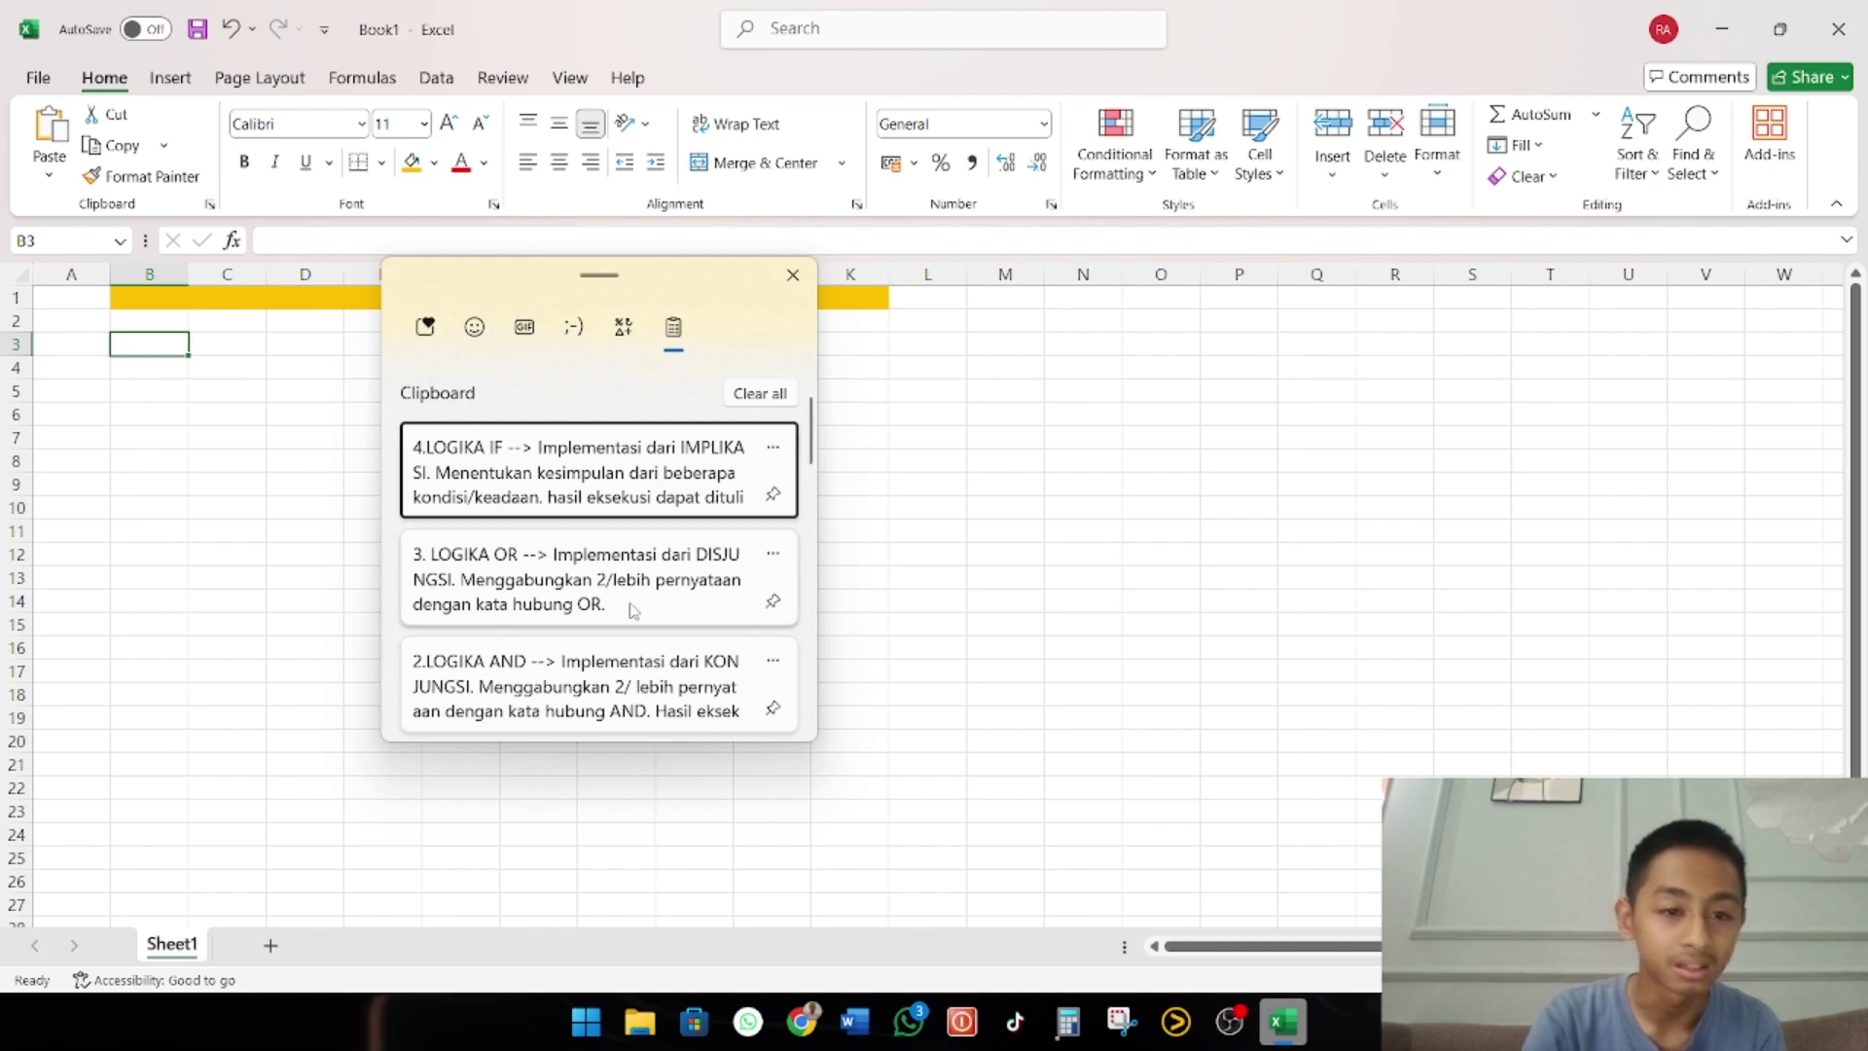
scroll(633, 611, "down", 2)
scroll(634, 610, "down", 1)
left_click(633, 611)
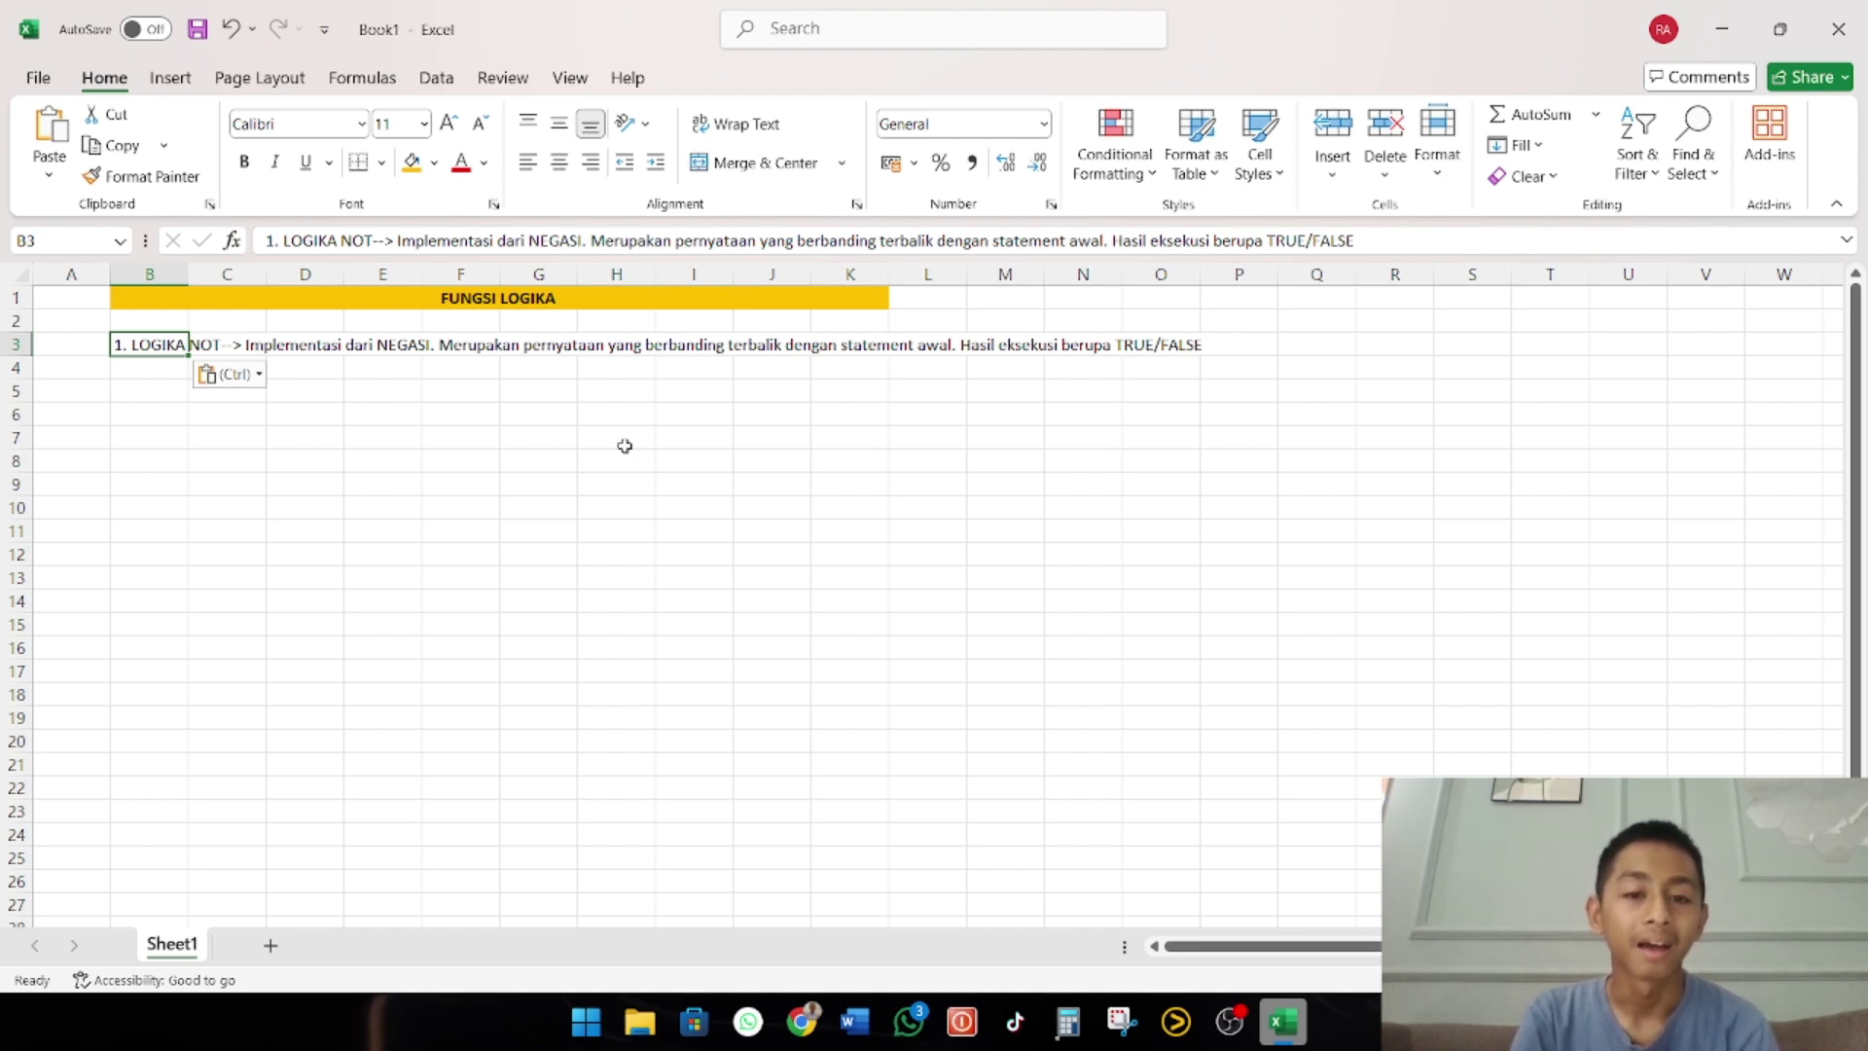
Try to insert a table without headers over cells B6:C8, and undo it
left_click(156, 408)
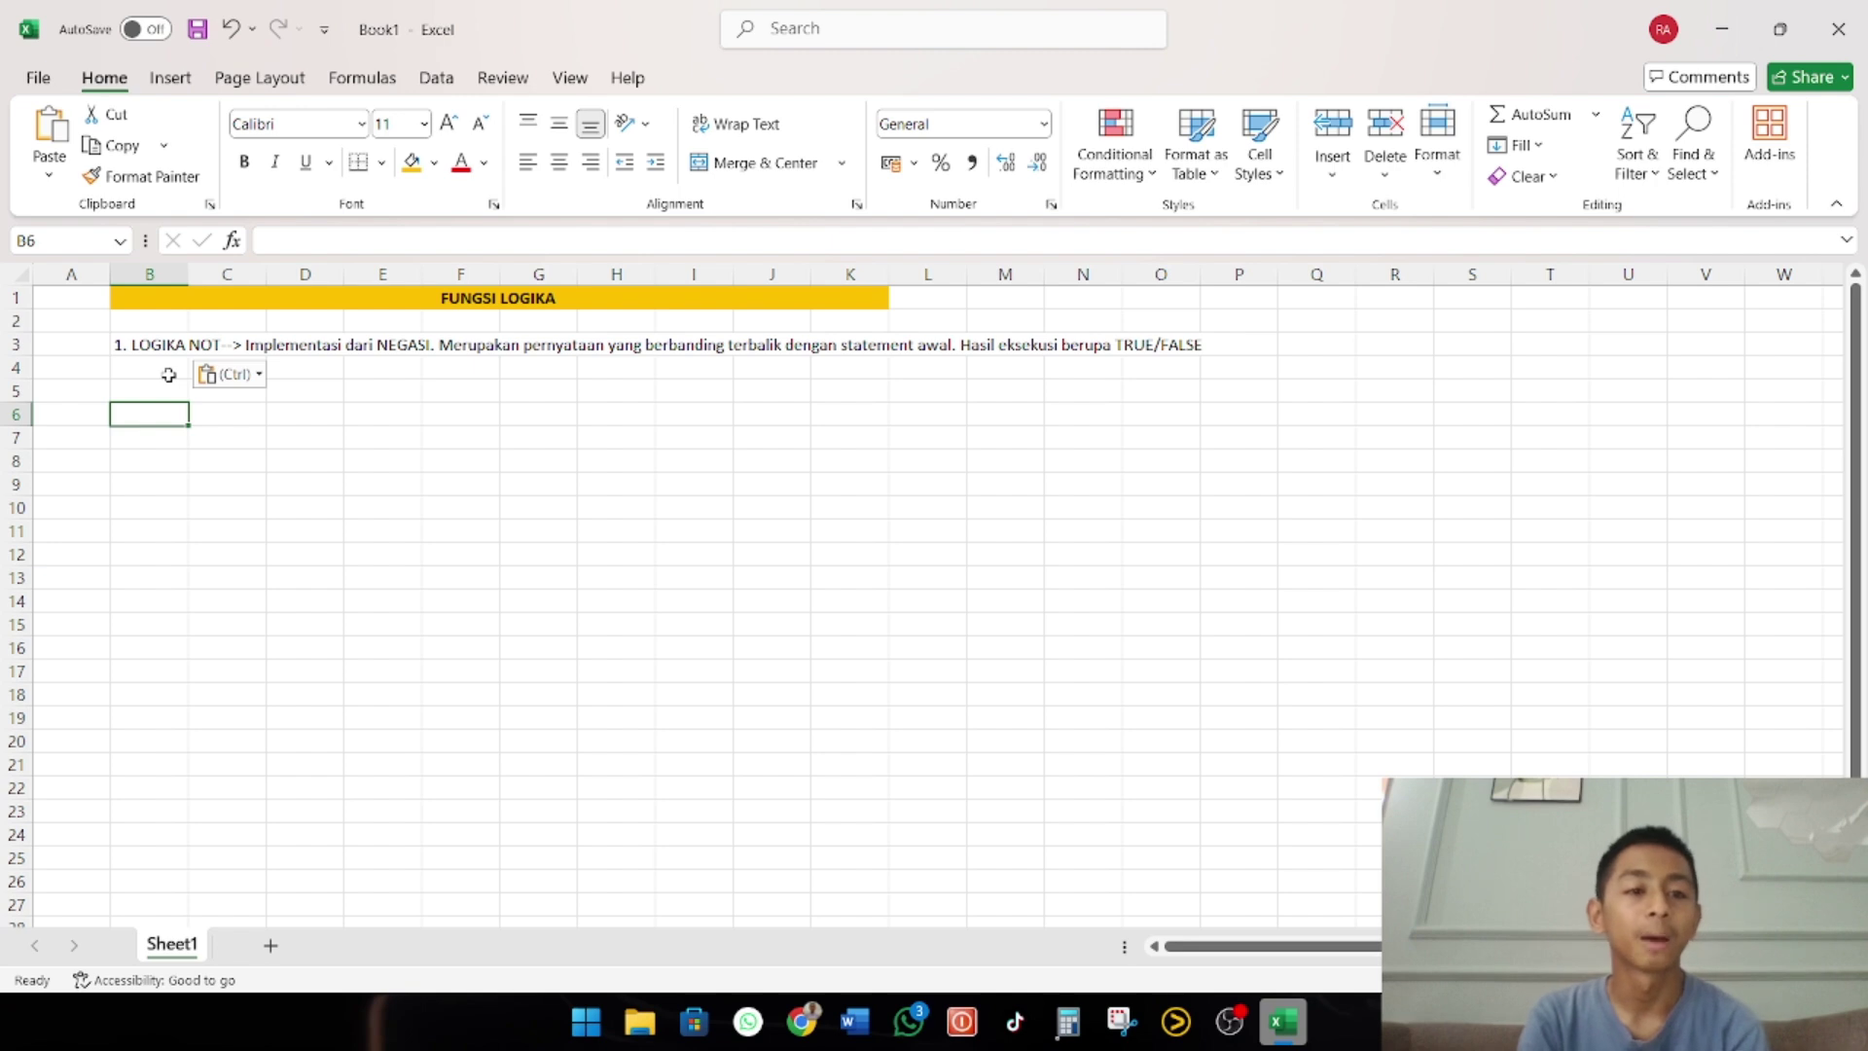
left_click(180, 86)
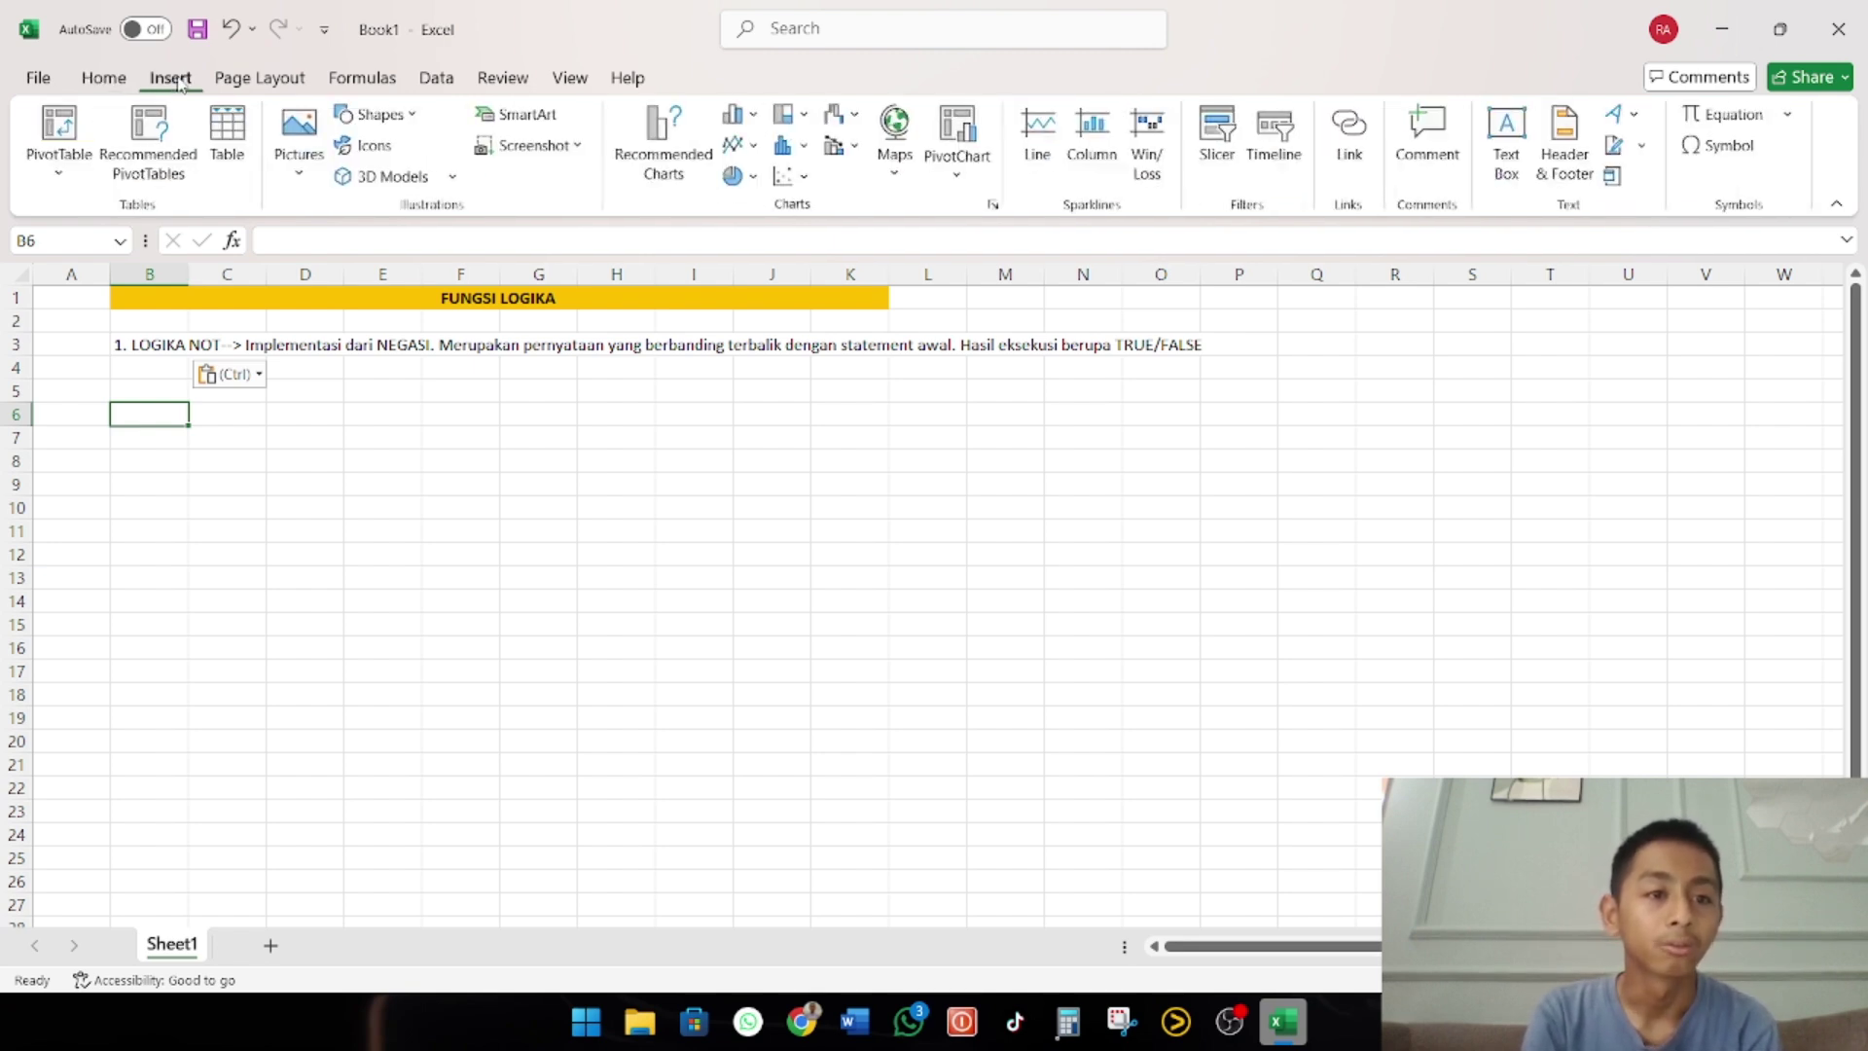
left_click(238, 146)
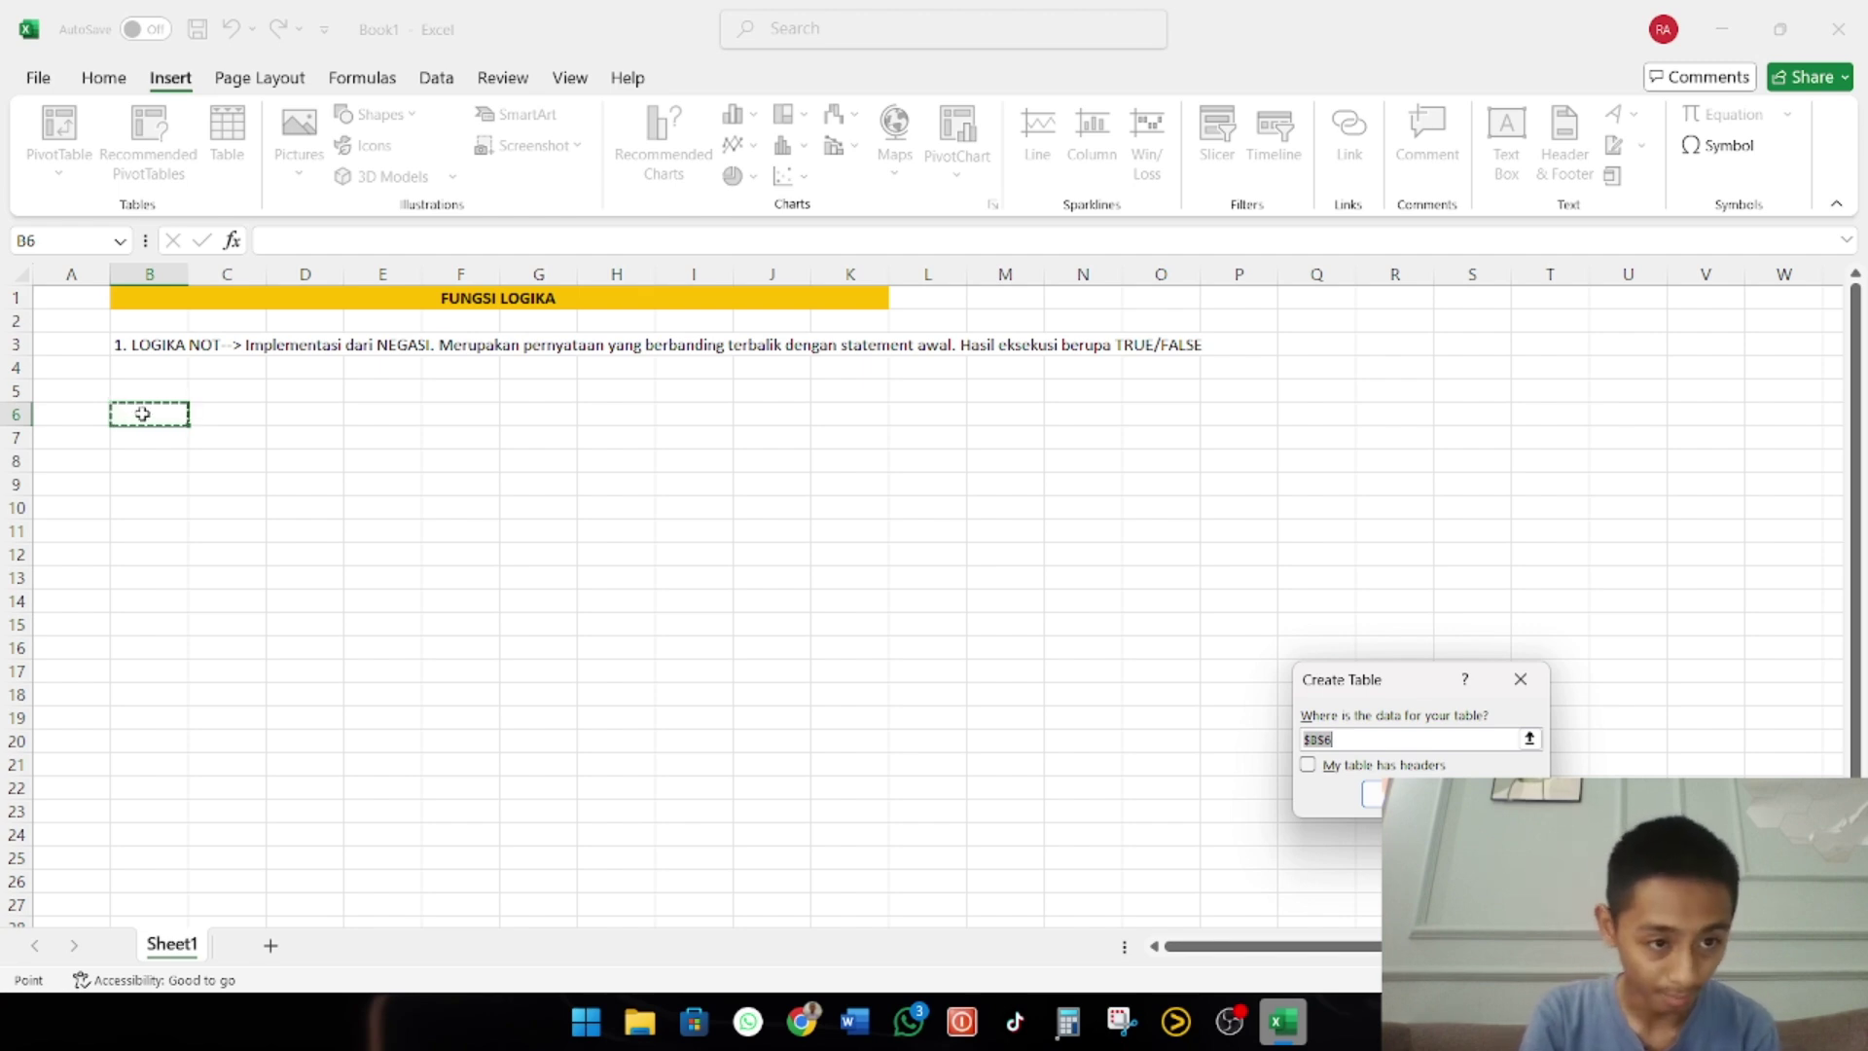
left_click_drag(143, 414, 228, 465)
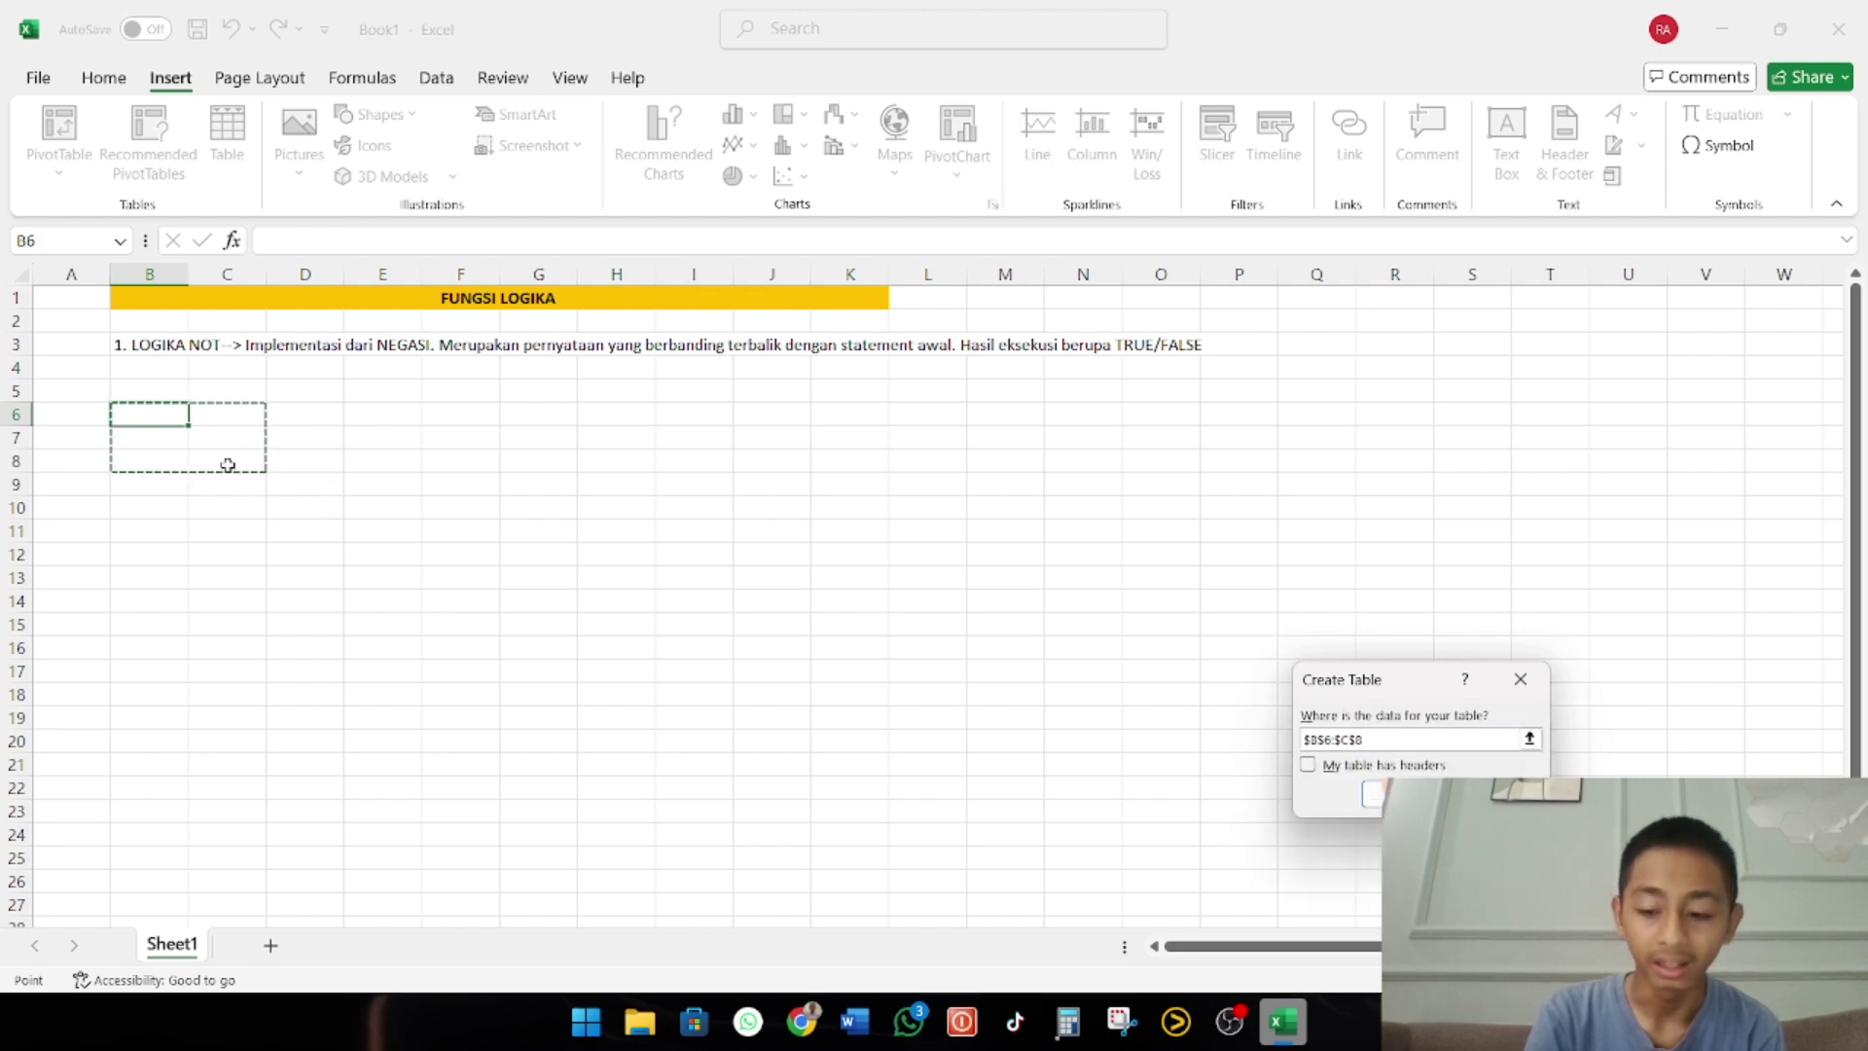
key("Return")
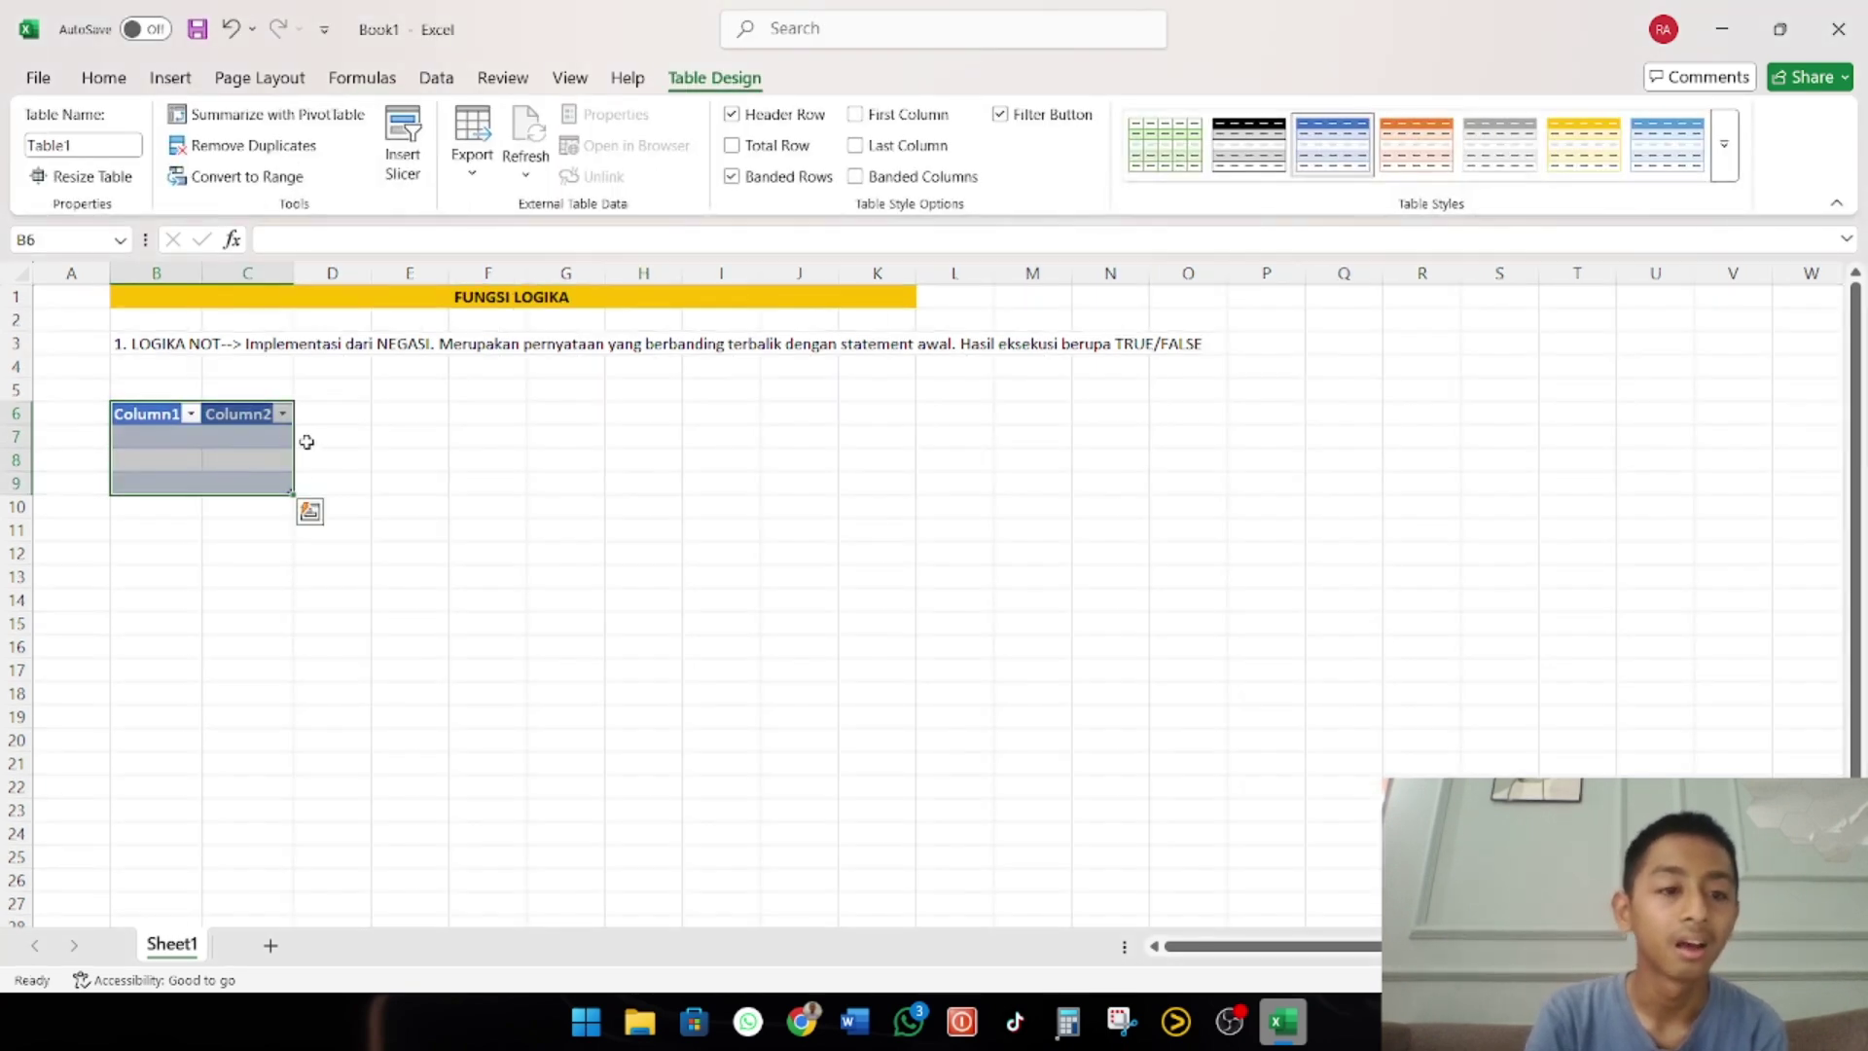
left_click(307, 442)
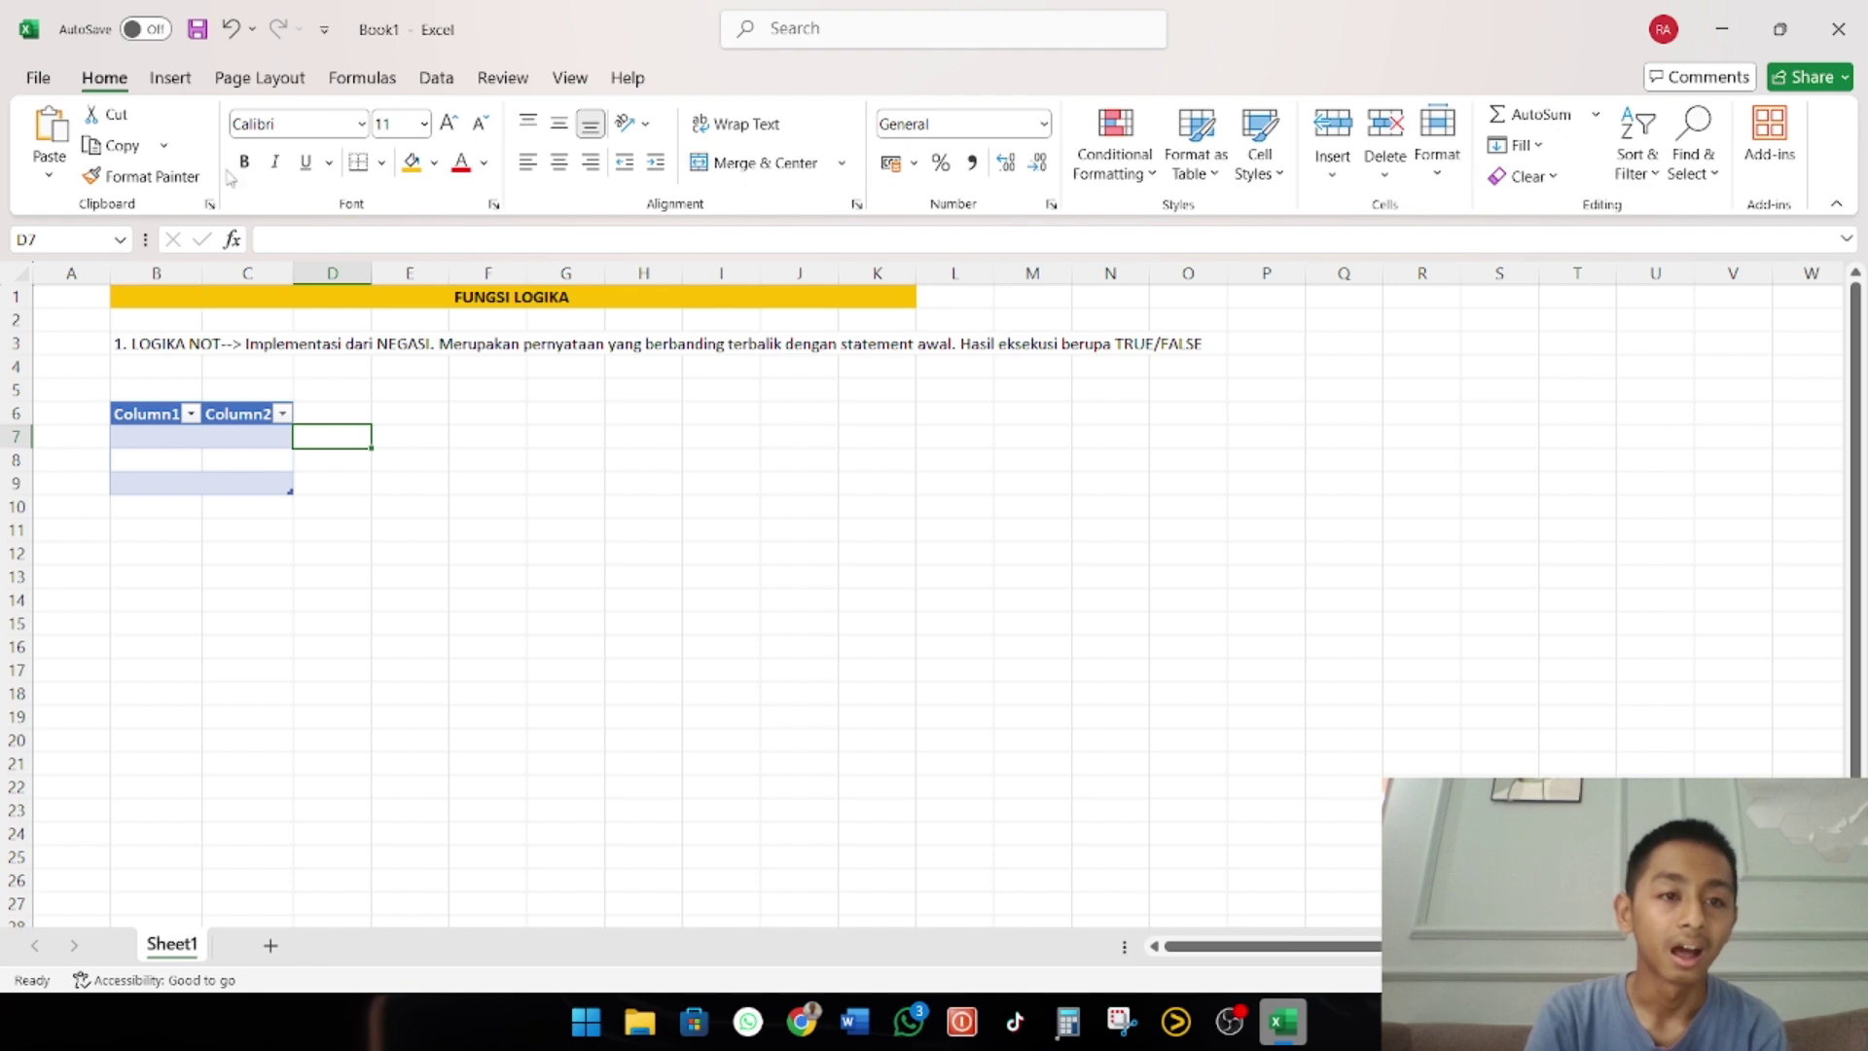
left_click(231, 28)
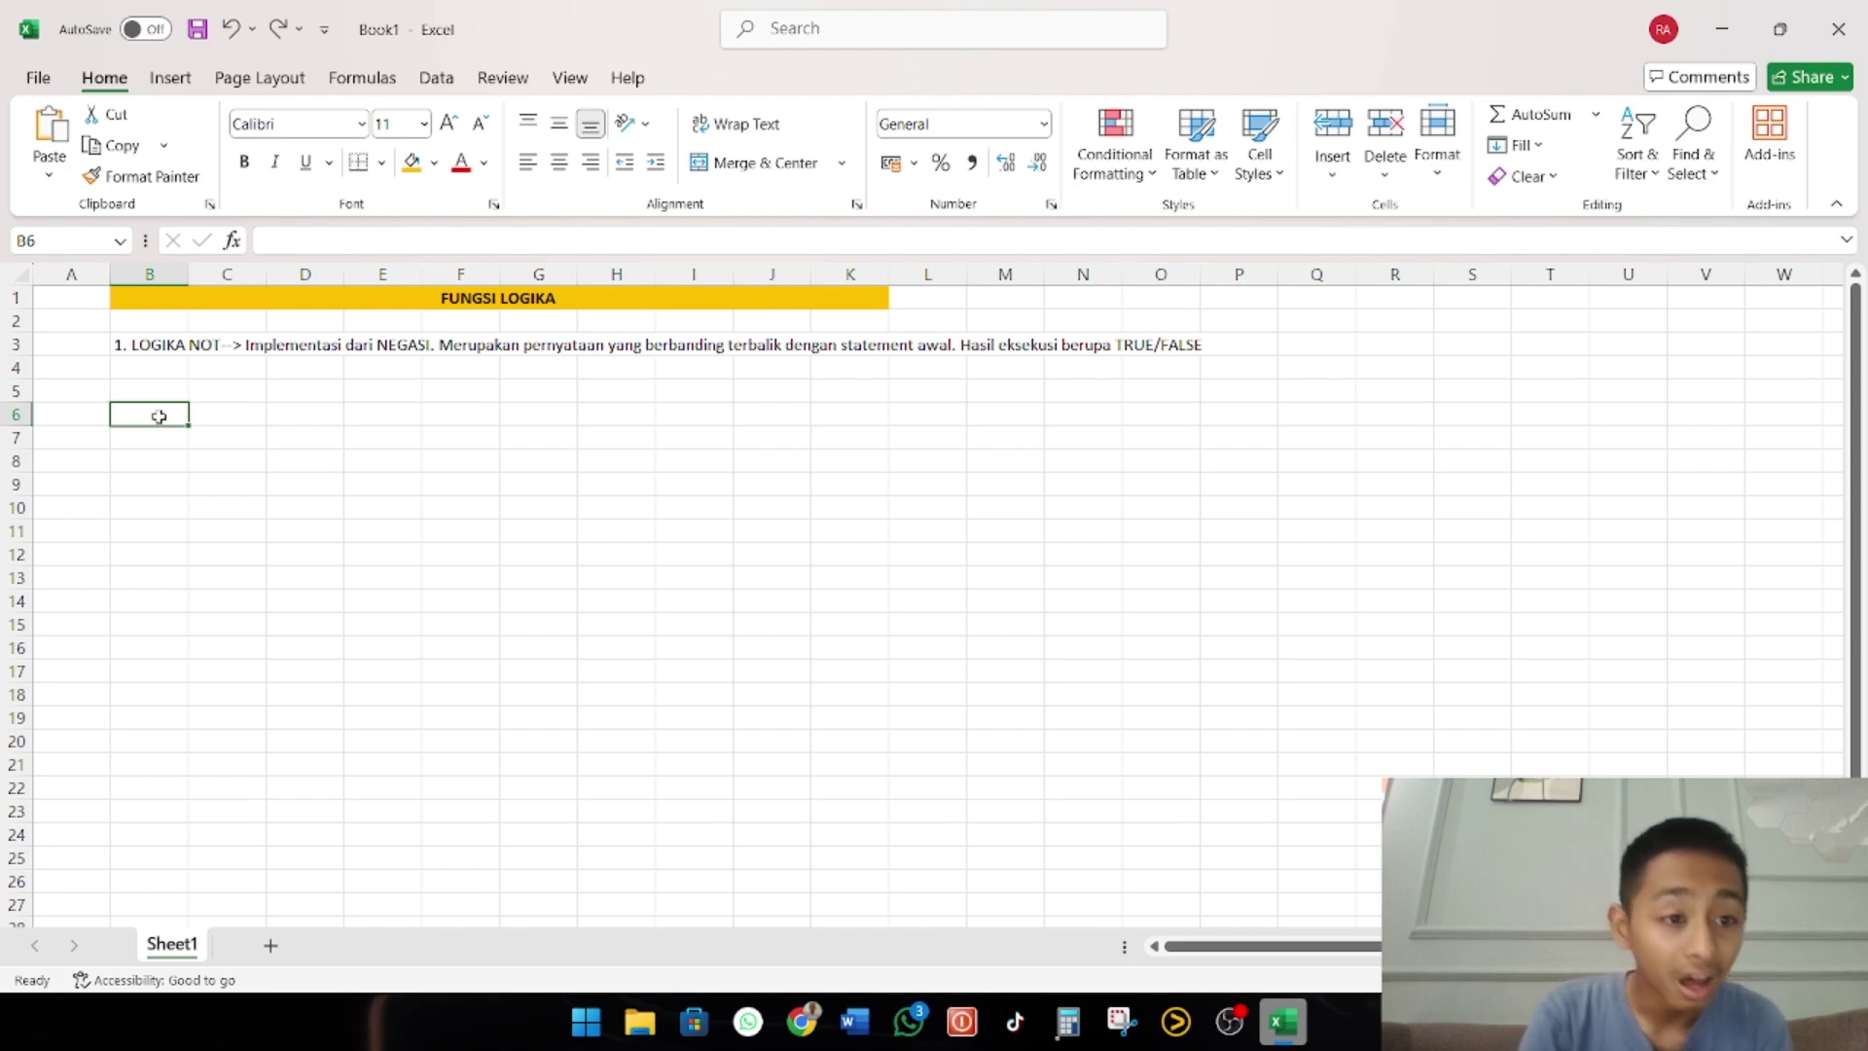
Apply all borders to cells B6:C8
left_click_drag(158, 416, 230, 459)
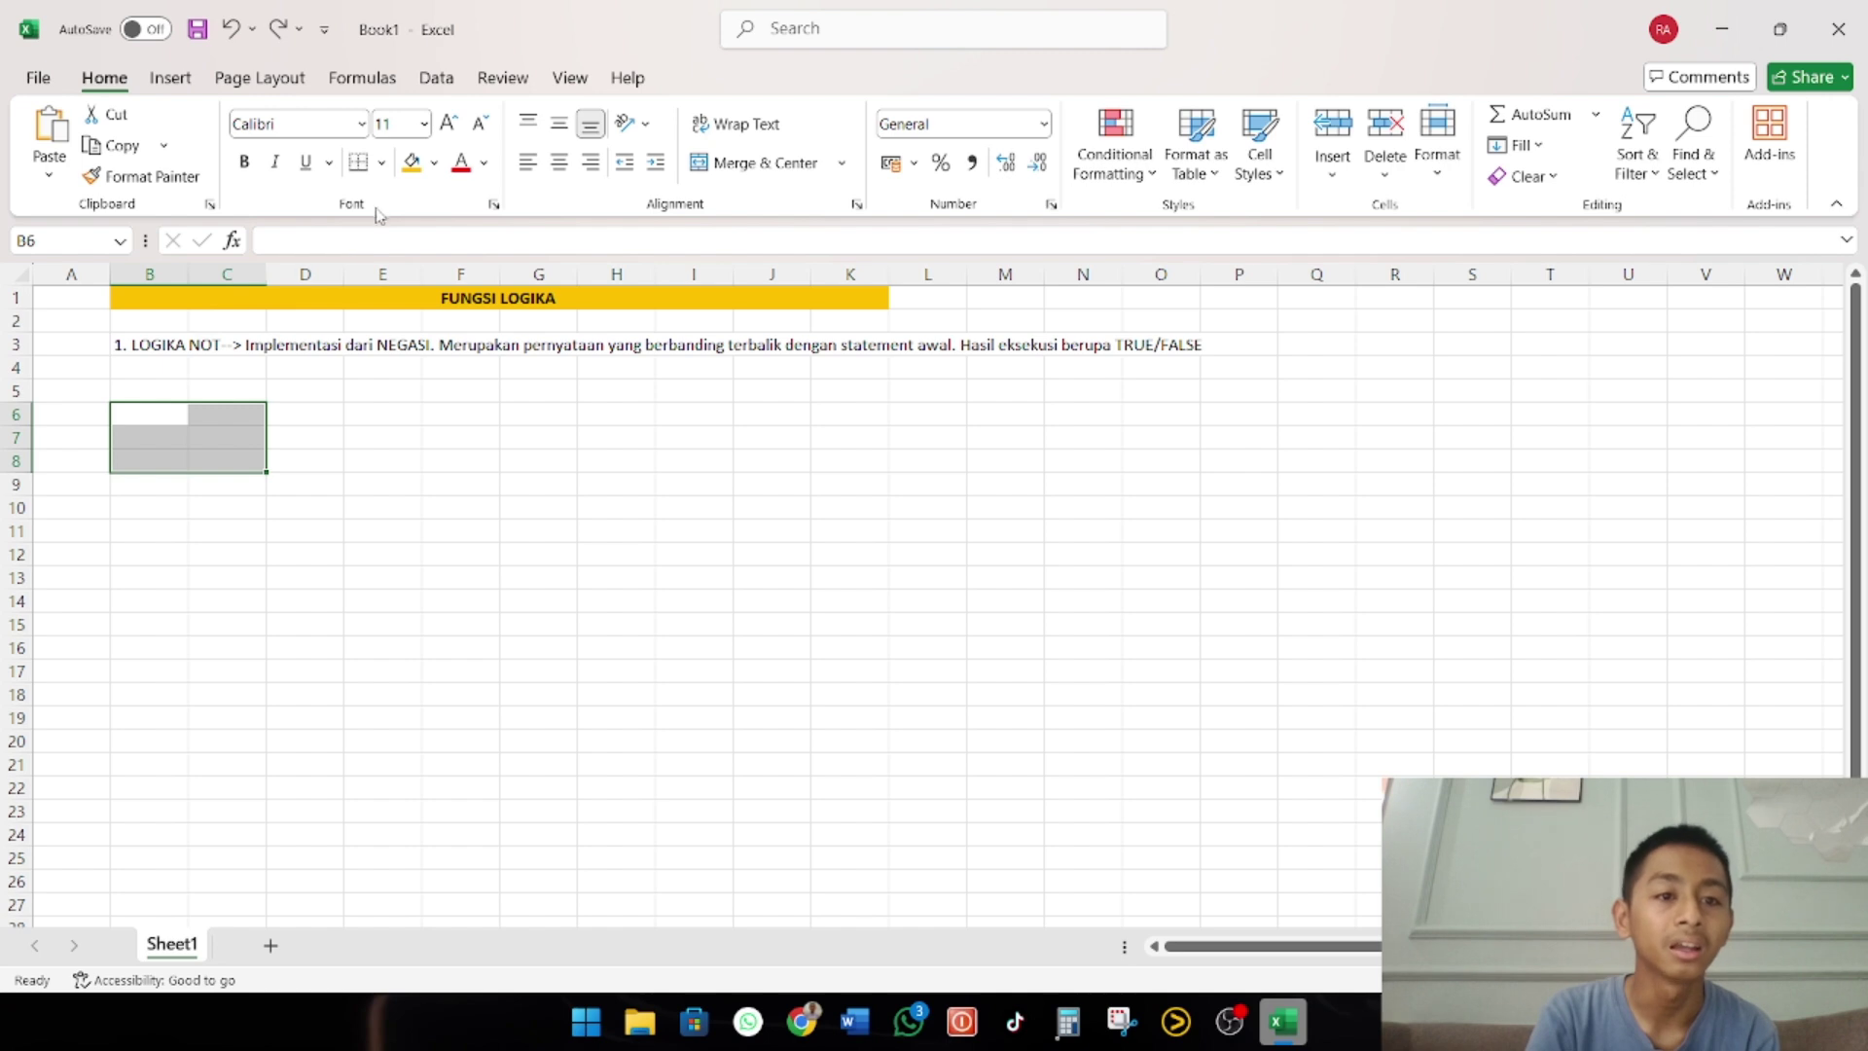
left_click(381, 163)
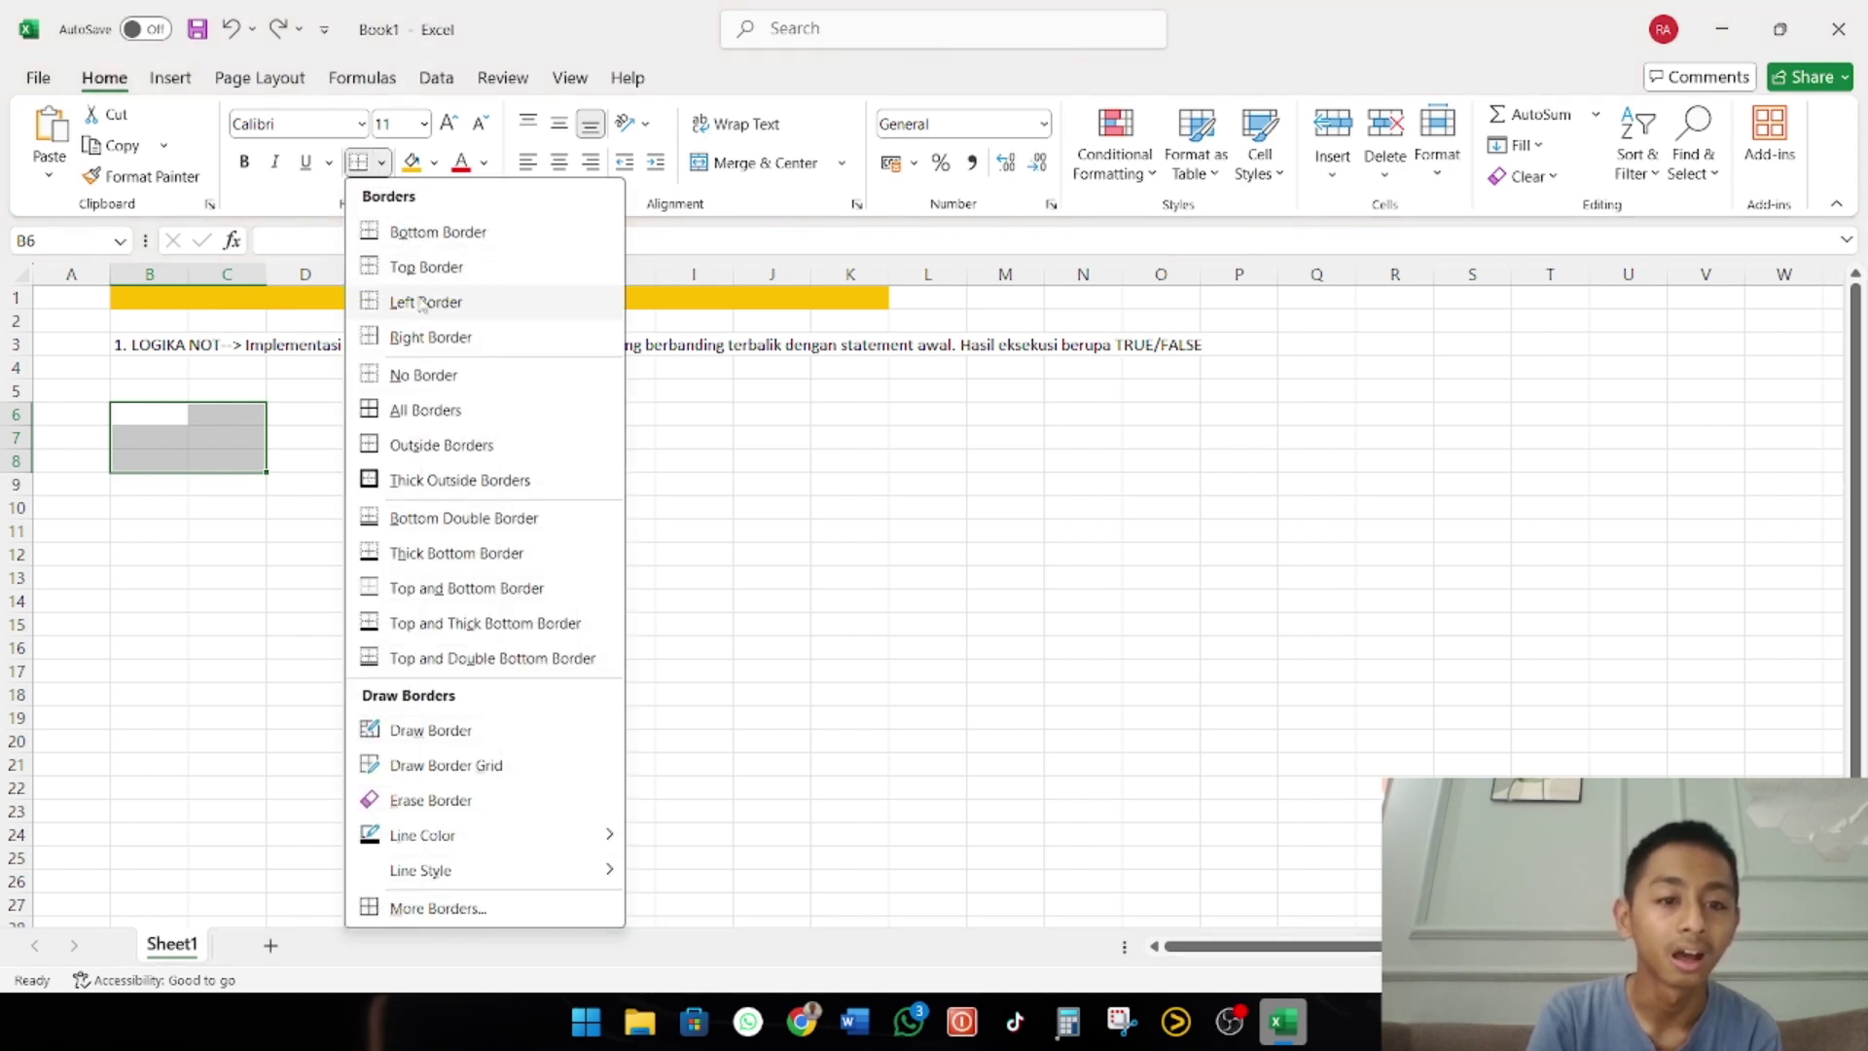
left_click(440, 412)
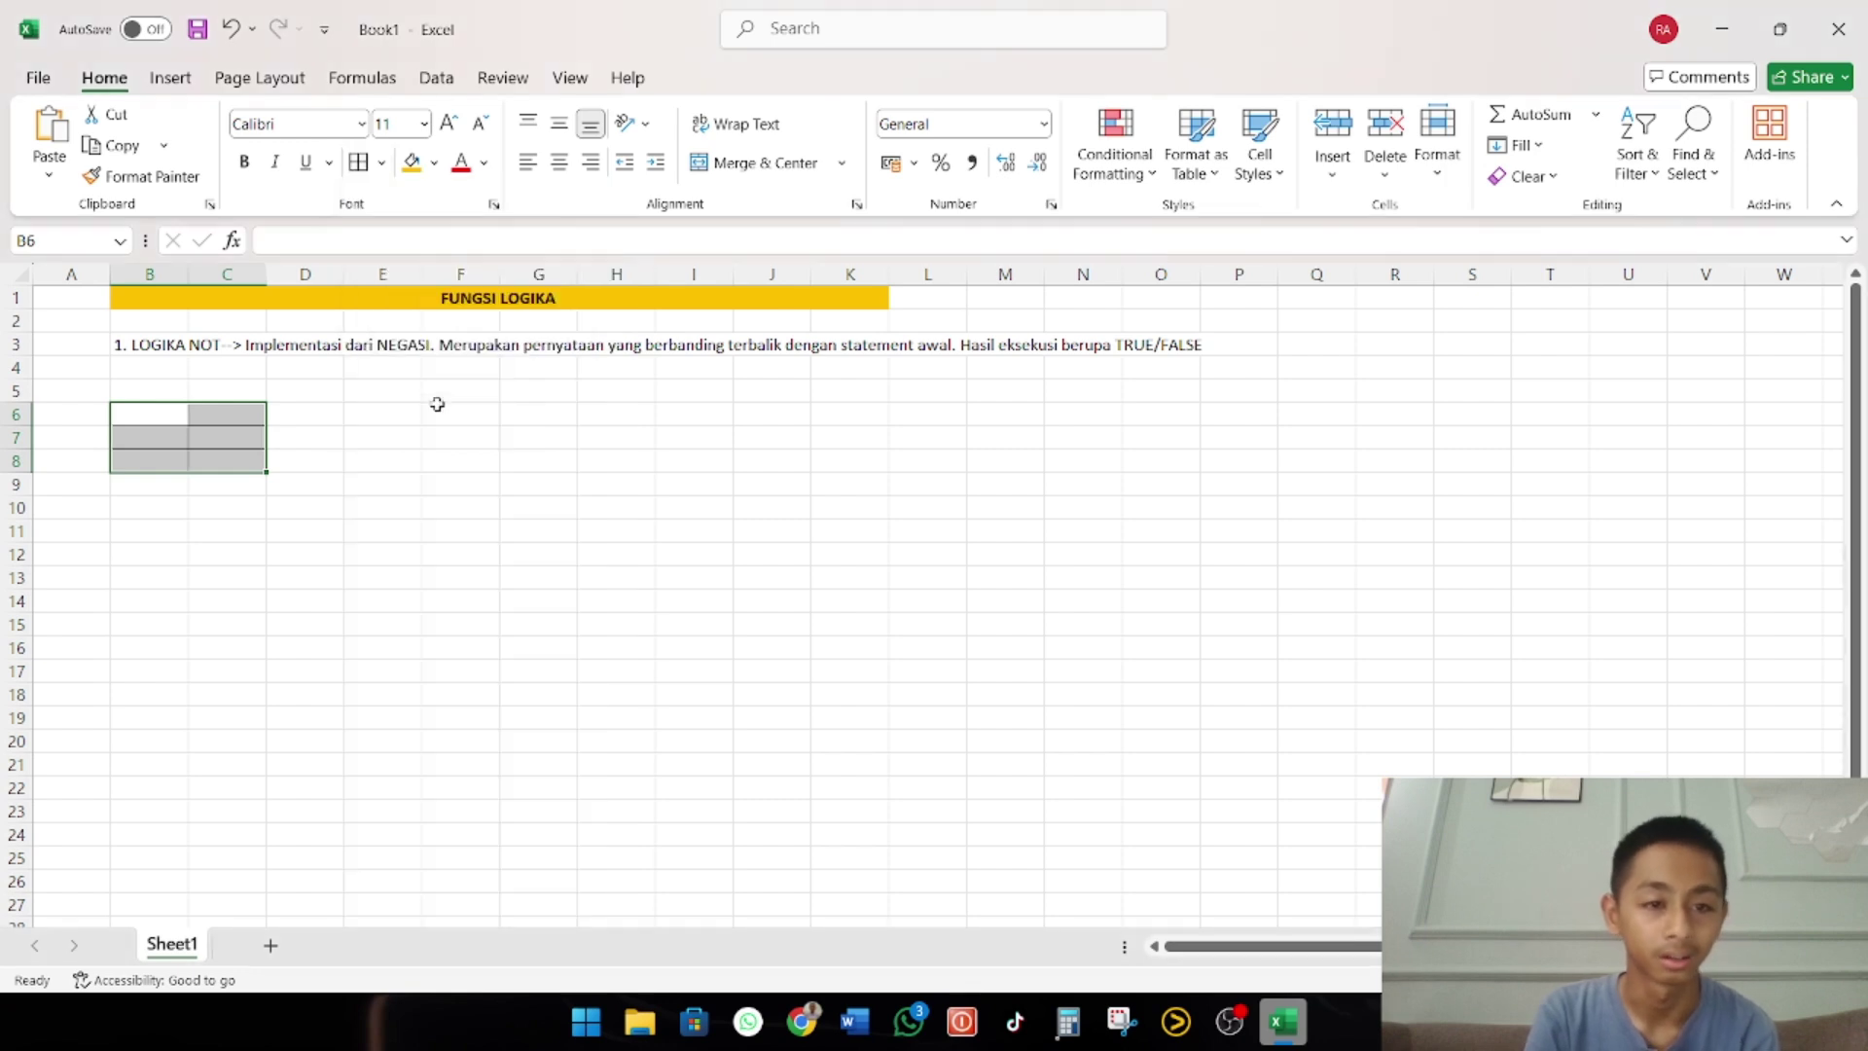
Enter the headers STATEMENT in B6 and HASIL in C6, widening column B to fit its text
double_click(170, 417)
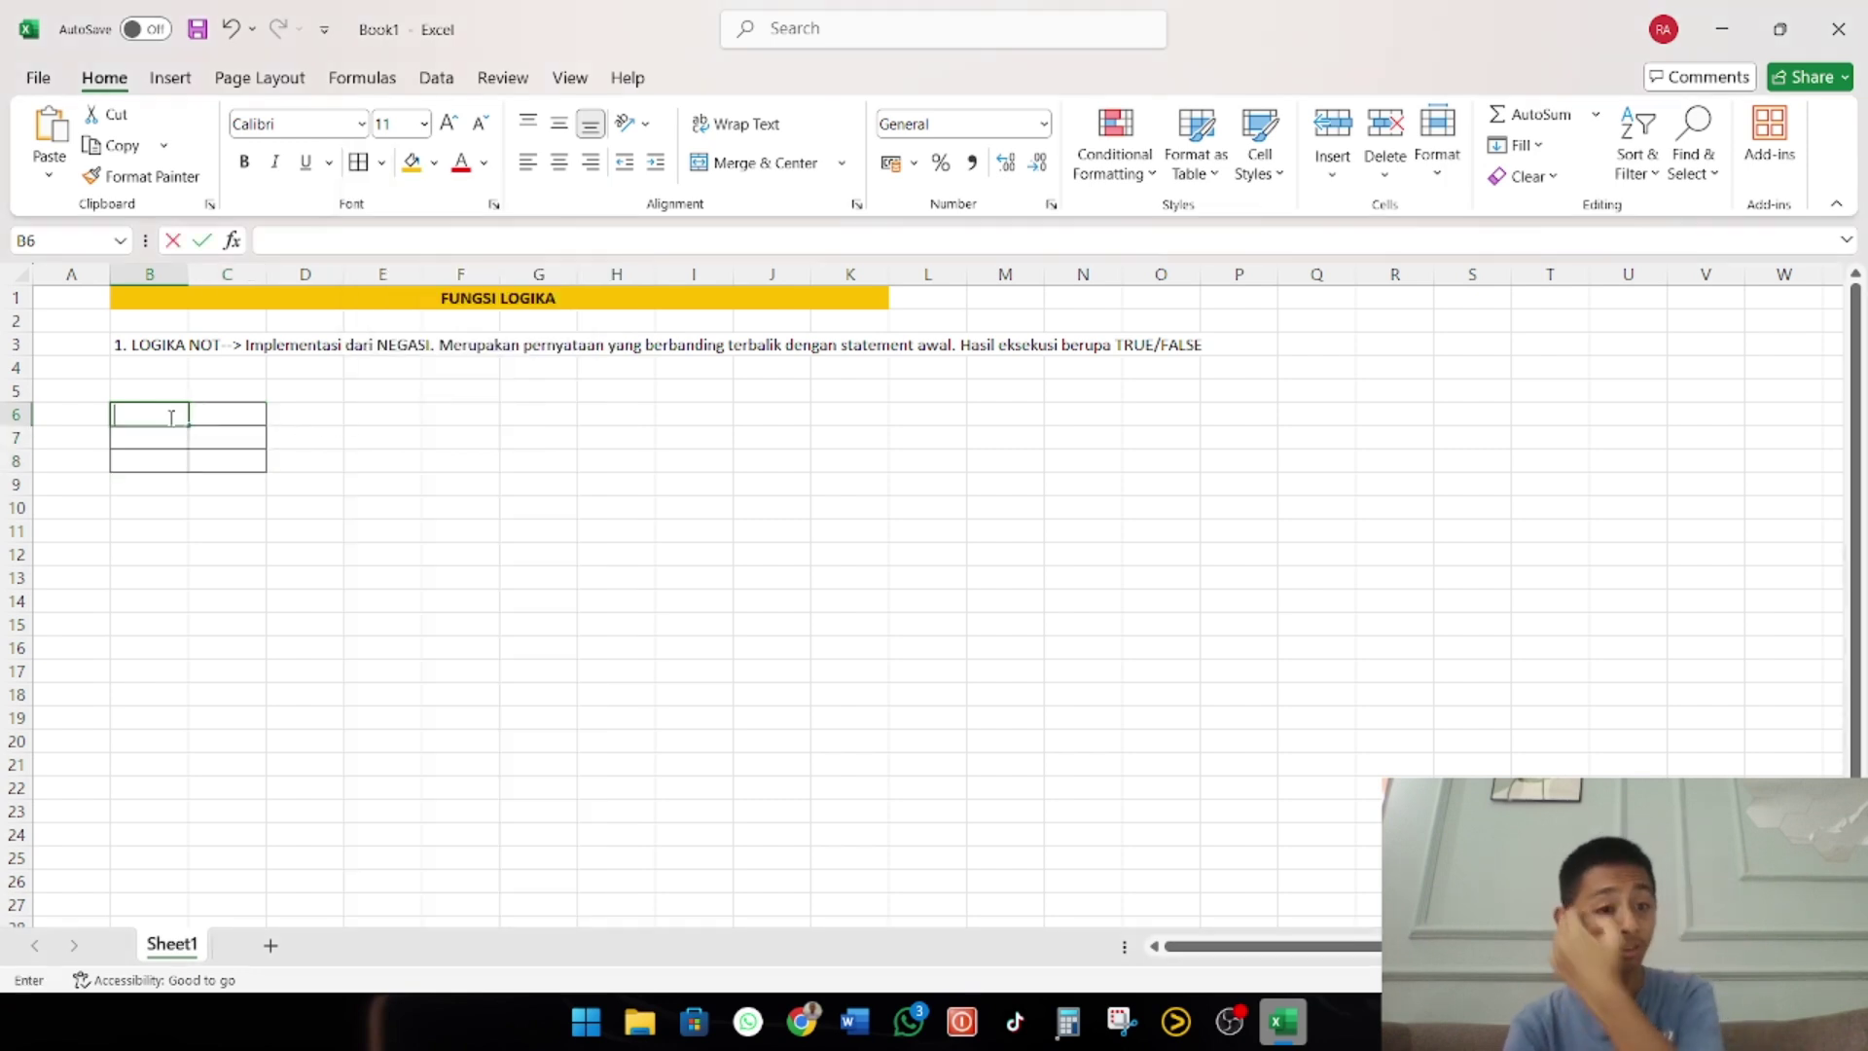
left_click(183, 273)
left_click_drag(198, 413, 159, 422)
left_click_drag(188, 275, 198, 278)
double_click(160, 416)
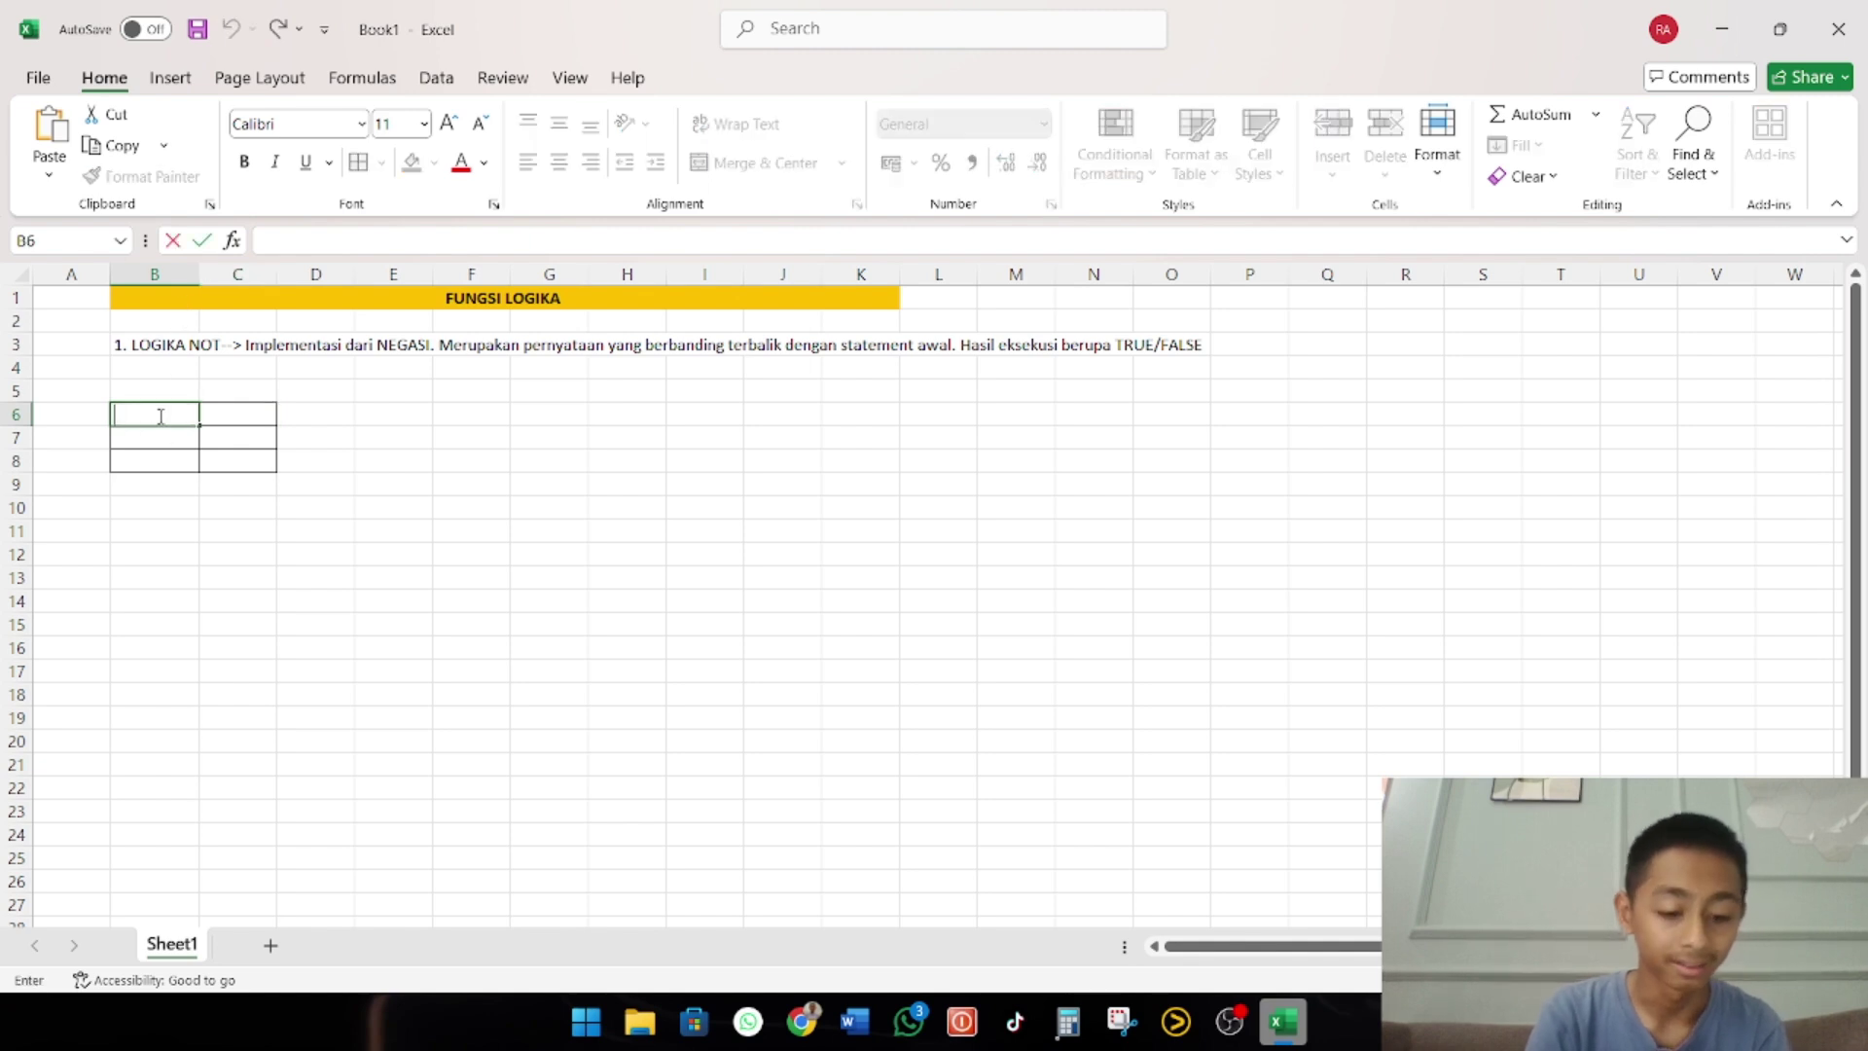
type("STATE")
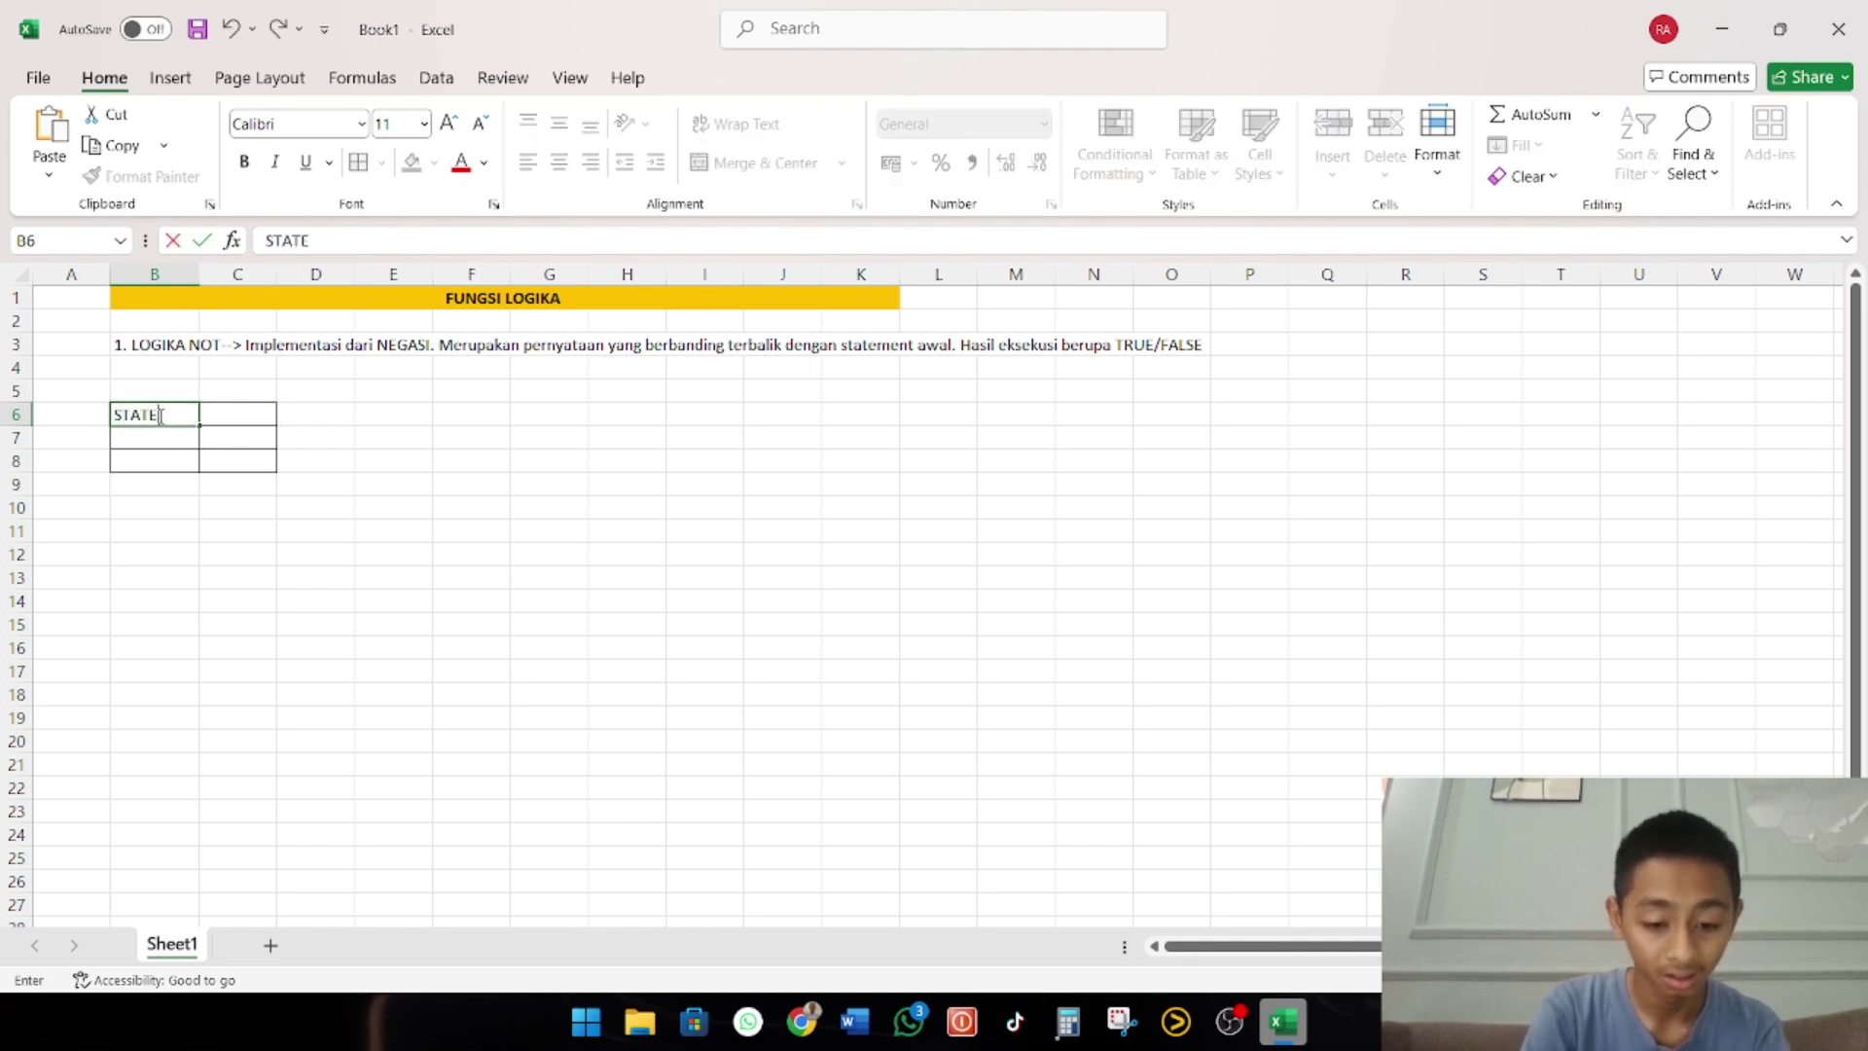
type("MENT")
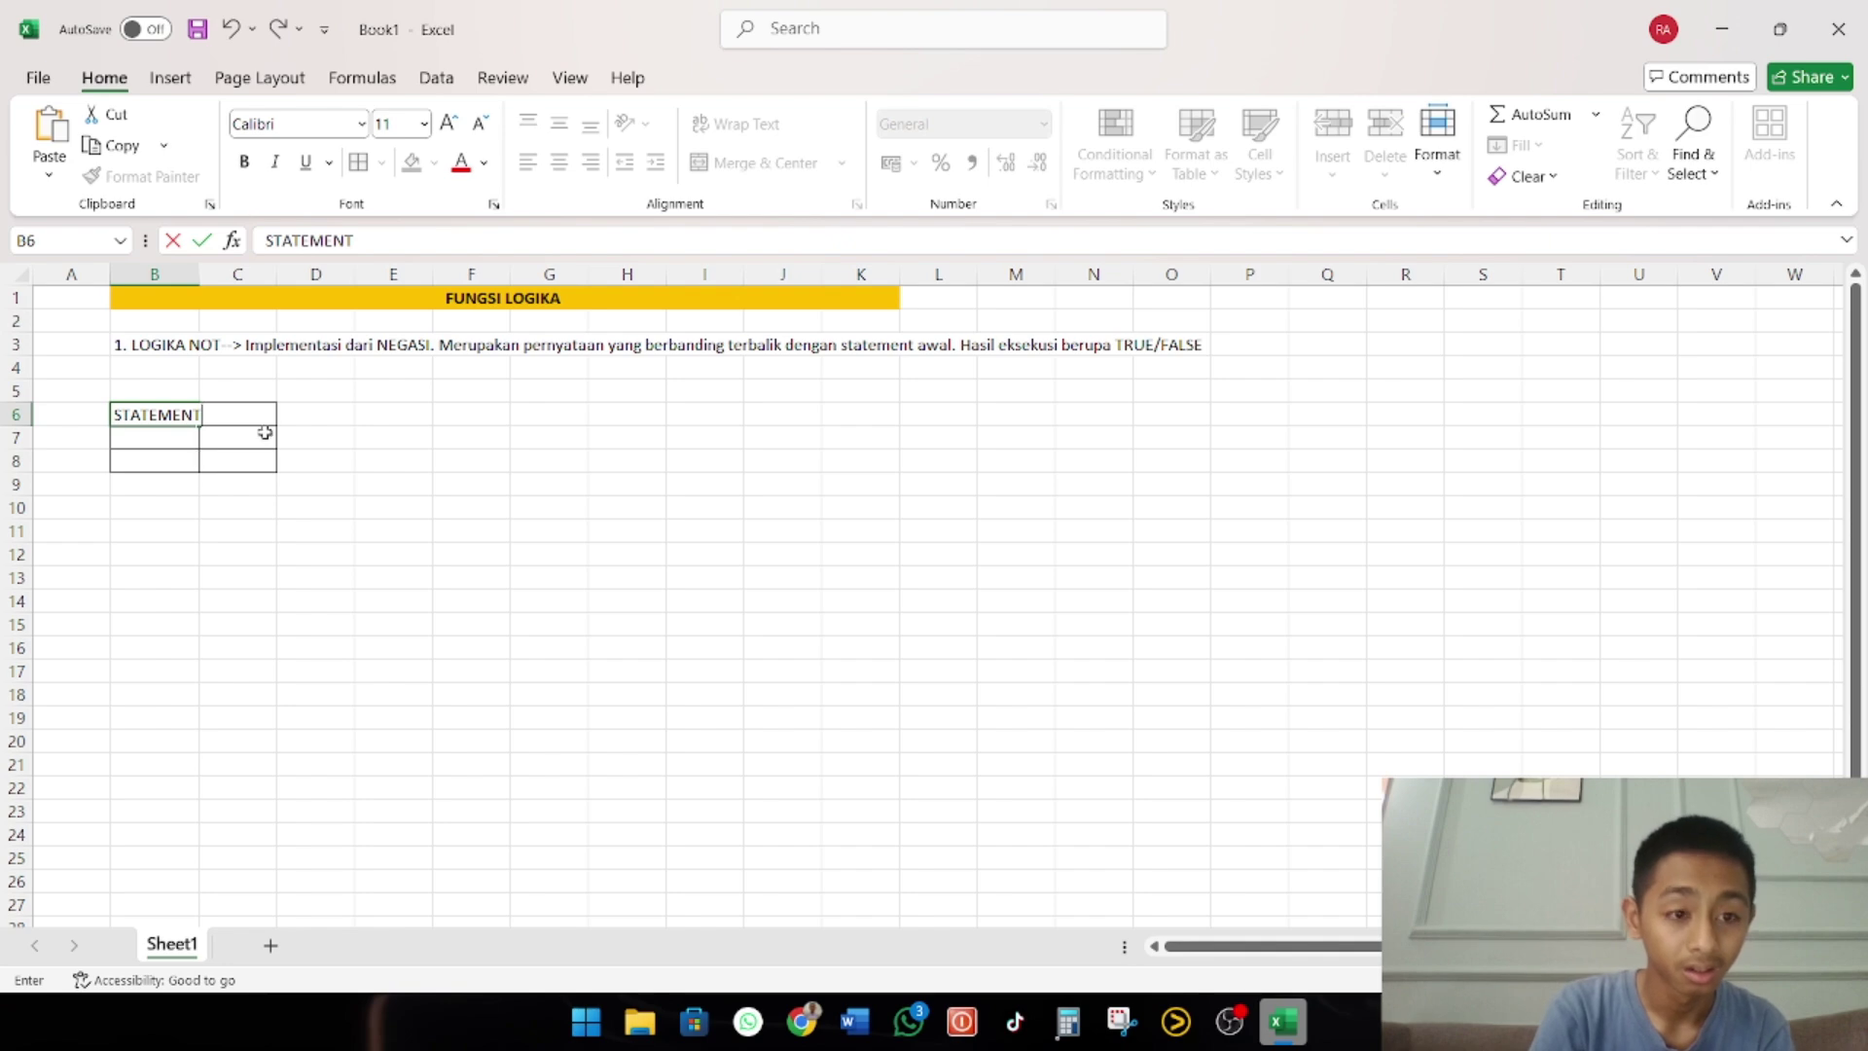
left_click(201, 273)
mouse_move(198, 273)
left_mouse_down()
mouse_move(252, 273)
mouse_move(218, 273)
left_mouse_up()
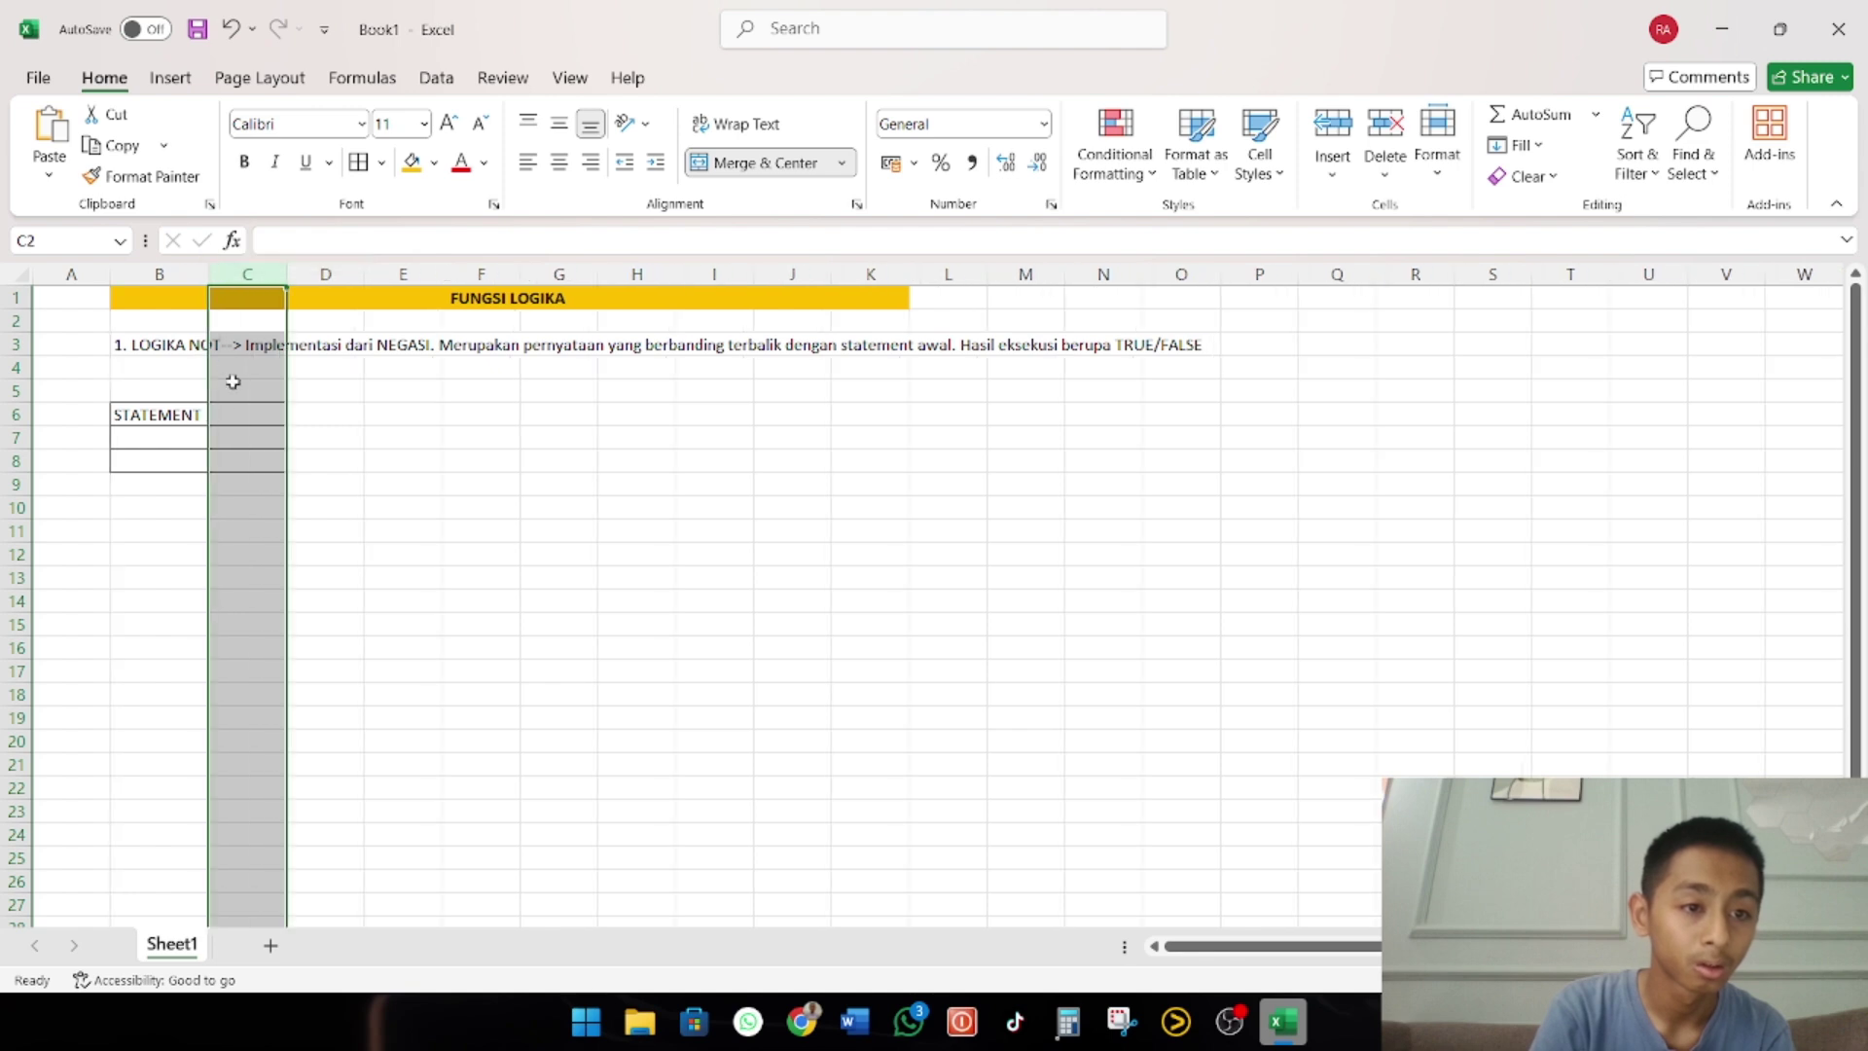
left_click(238, 417)
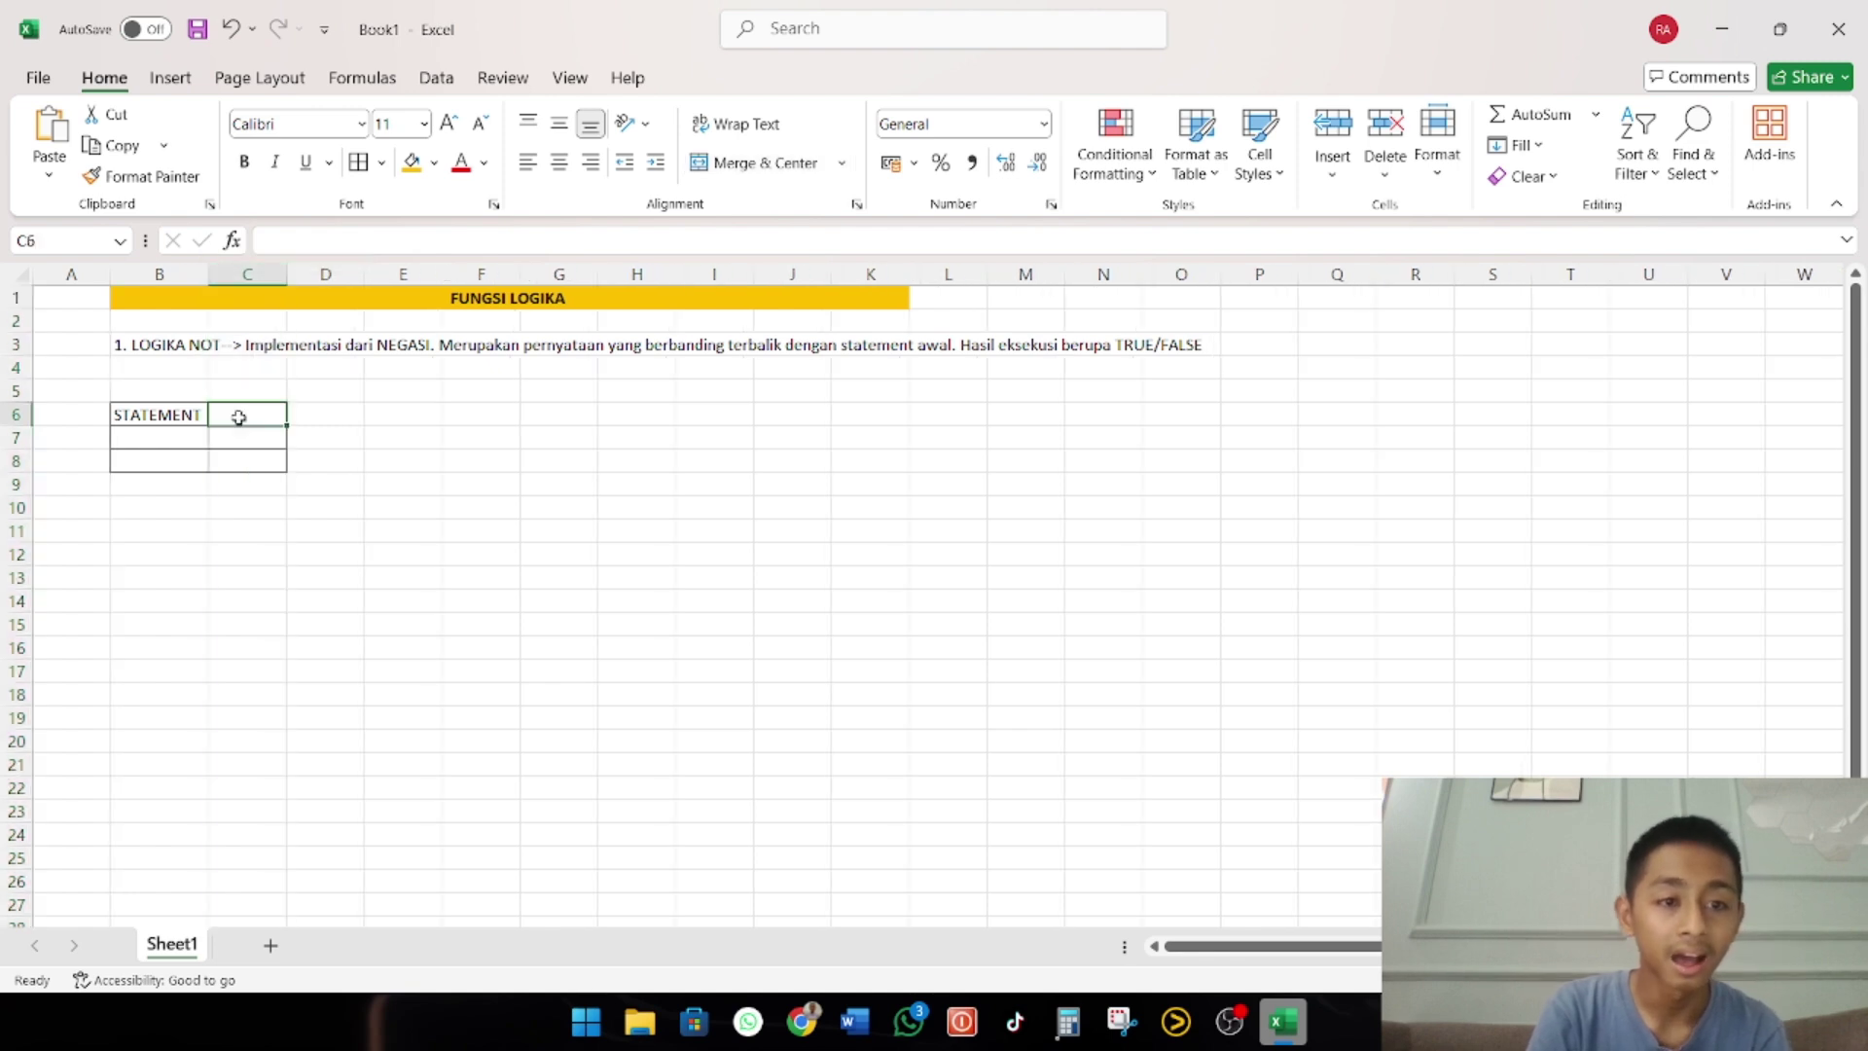
type("HASIL")
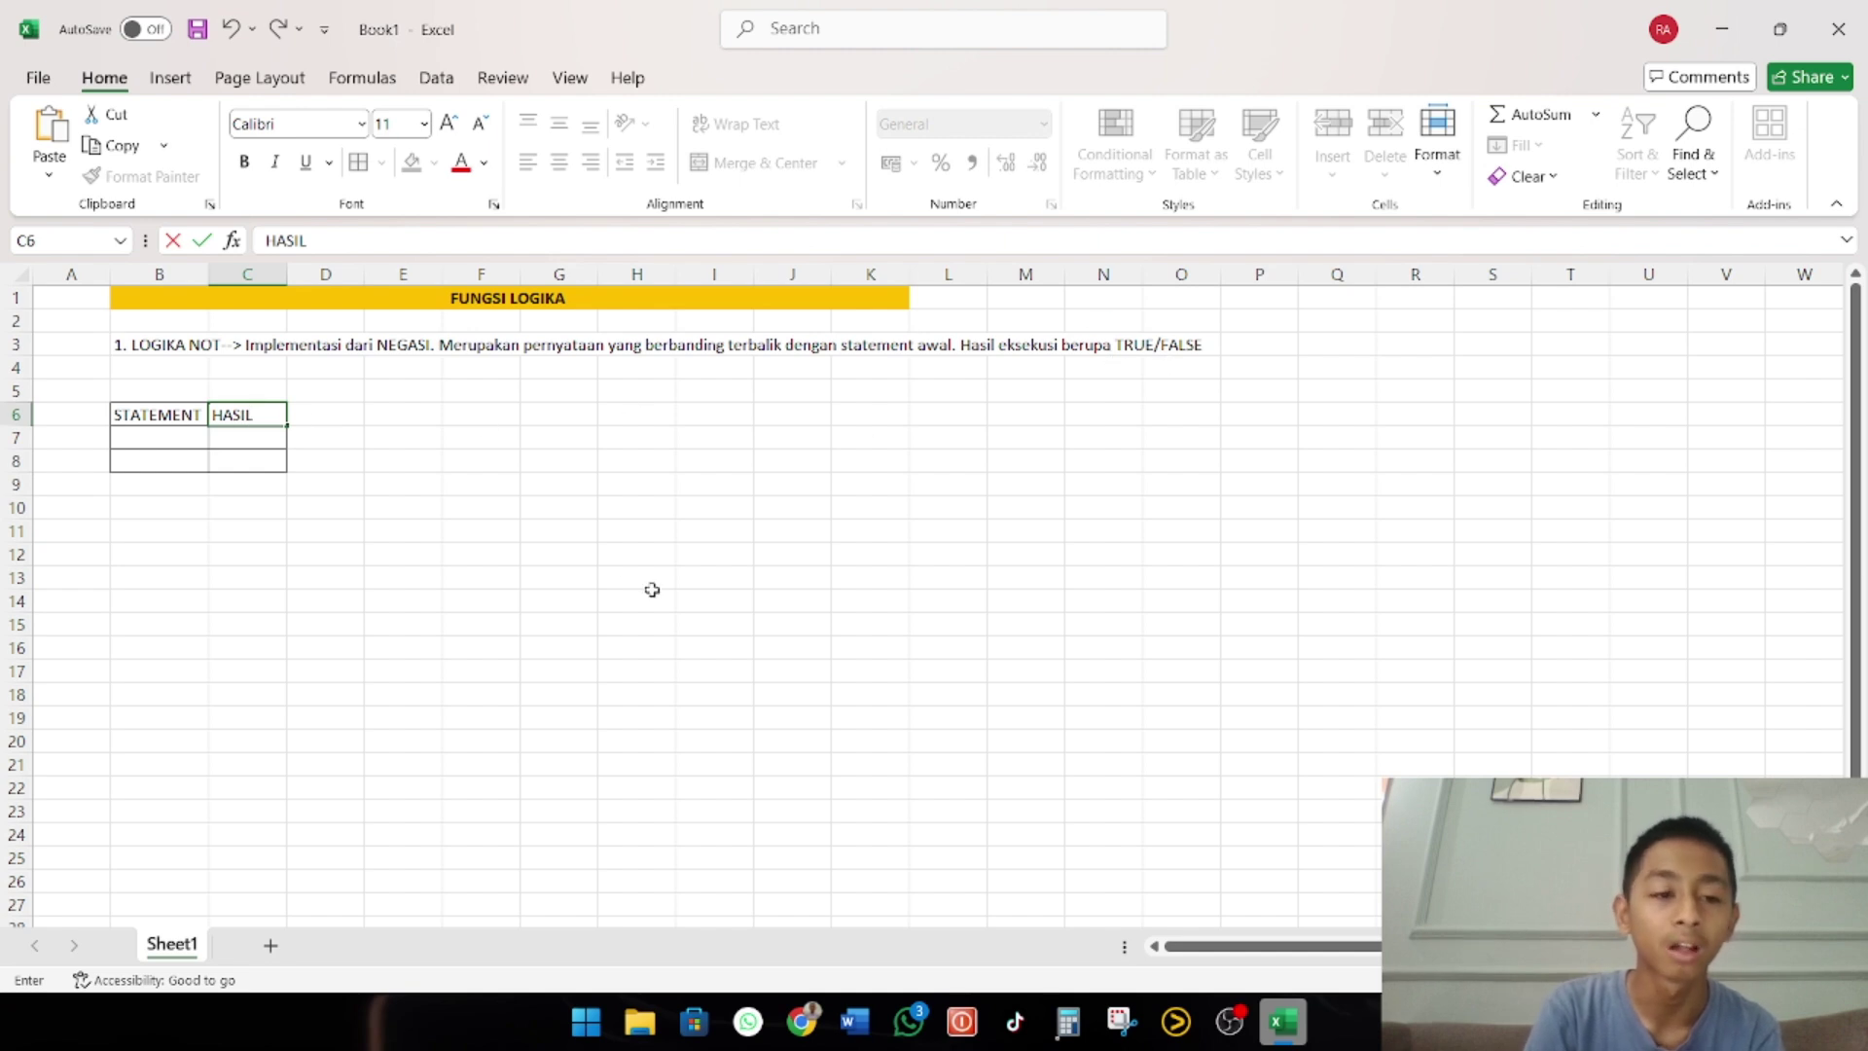
Enter a center-aligned 1 in cell B7 under the STATEMENT header
left_click(148, 435)
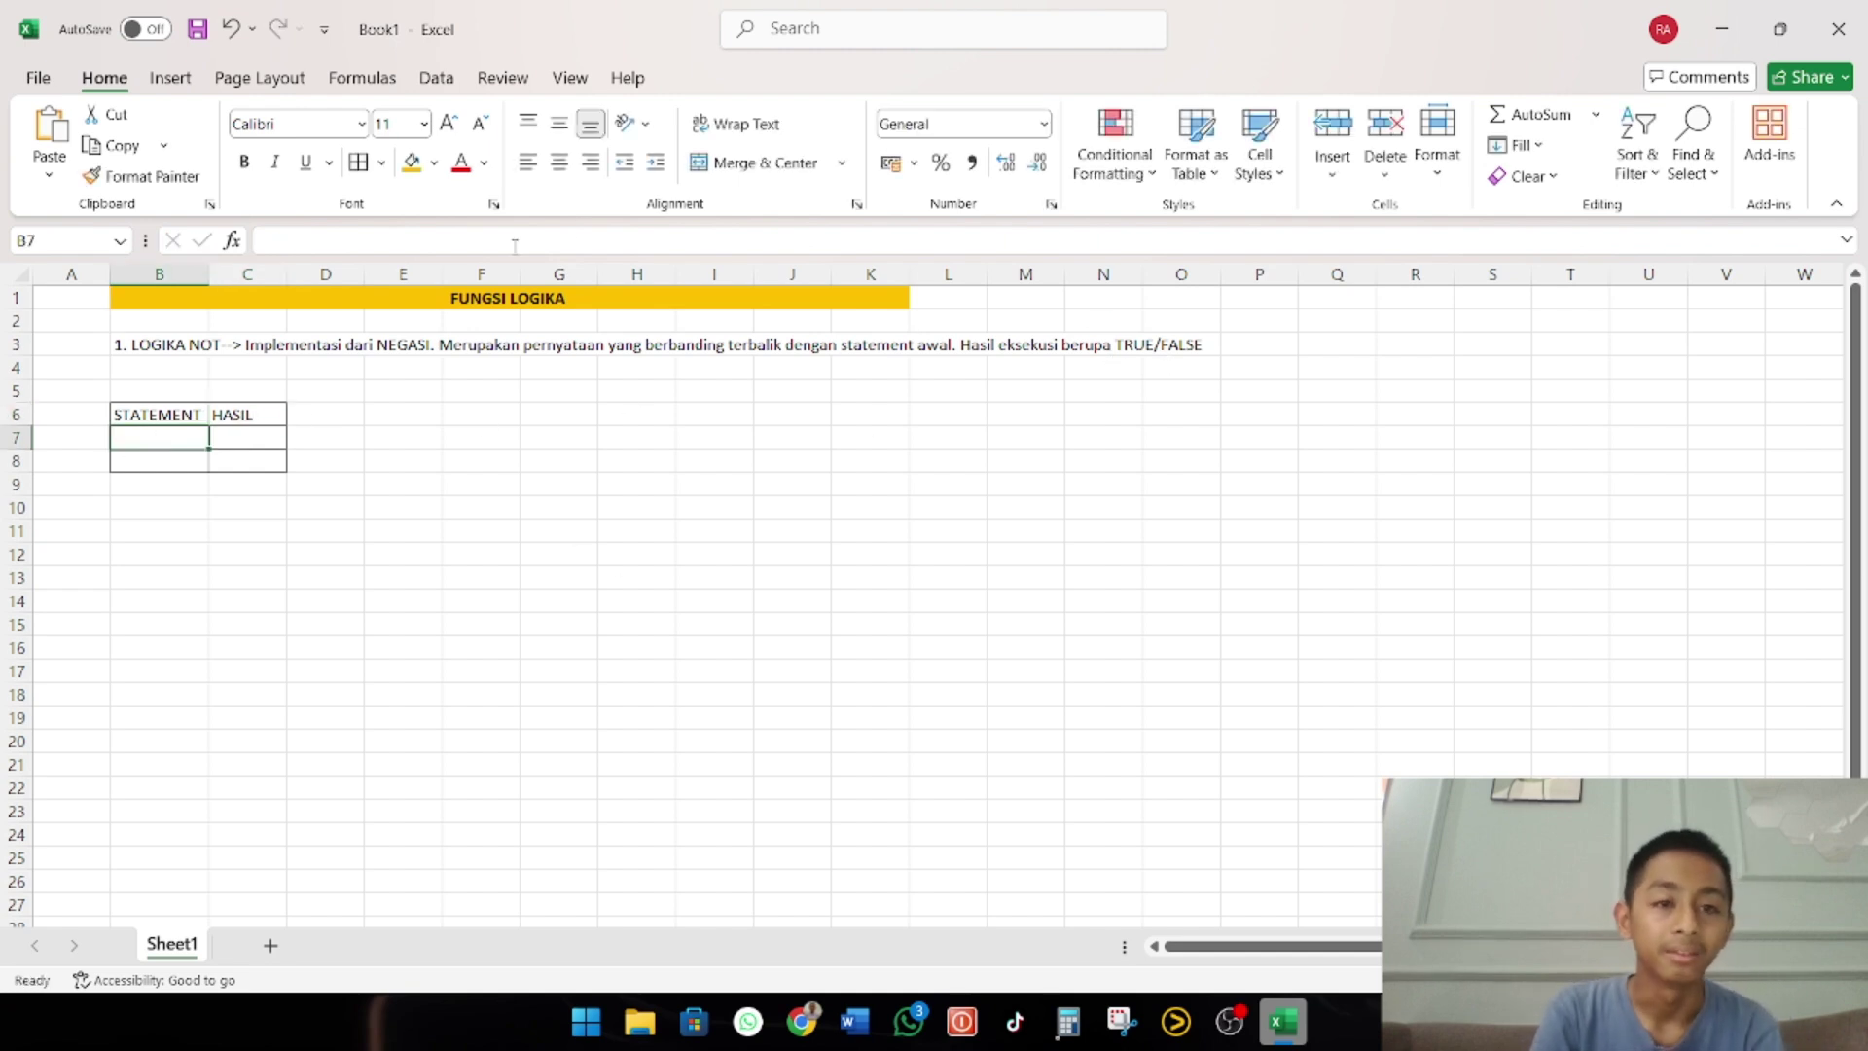
left_click(567, 167)
type("1")
left_click(231, 439)
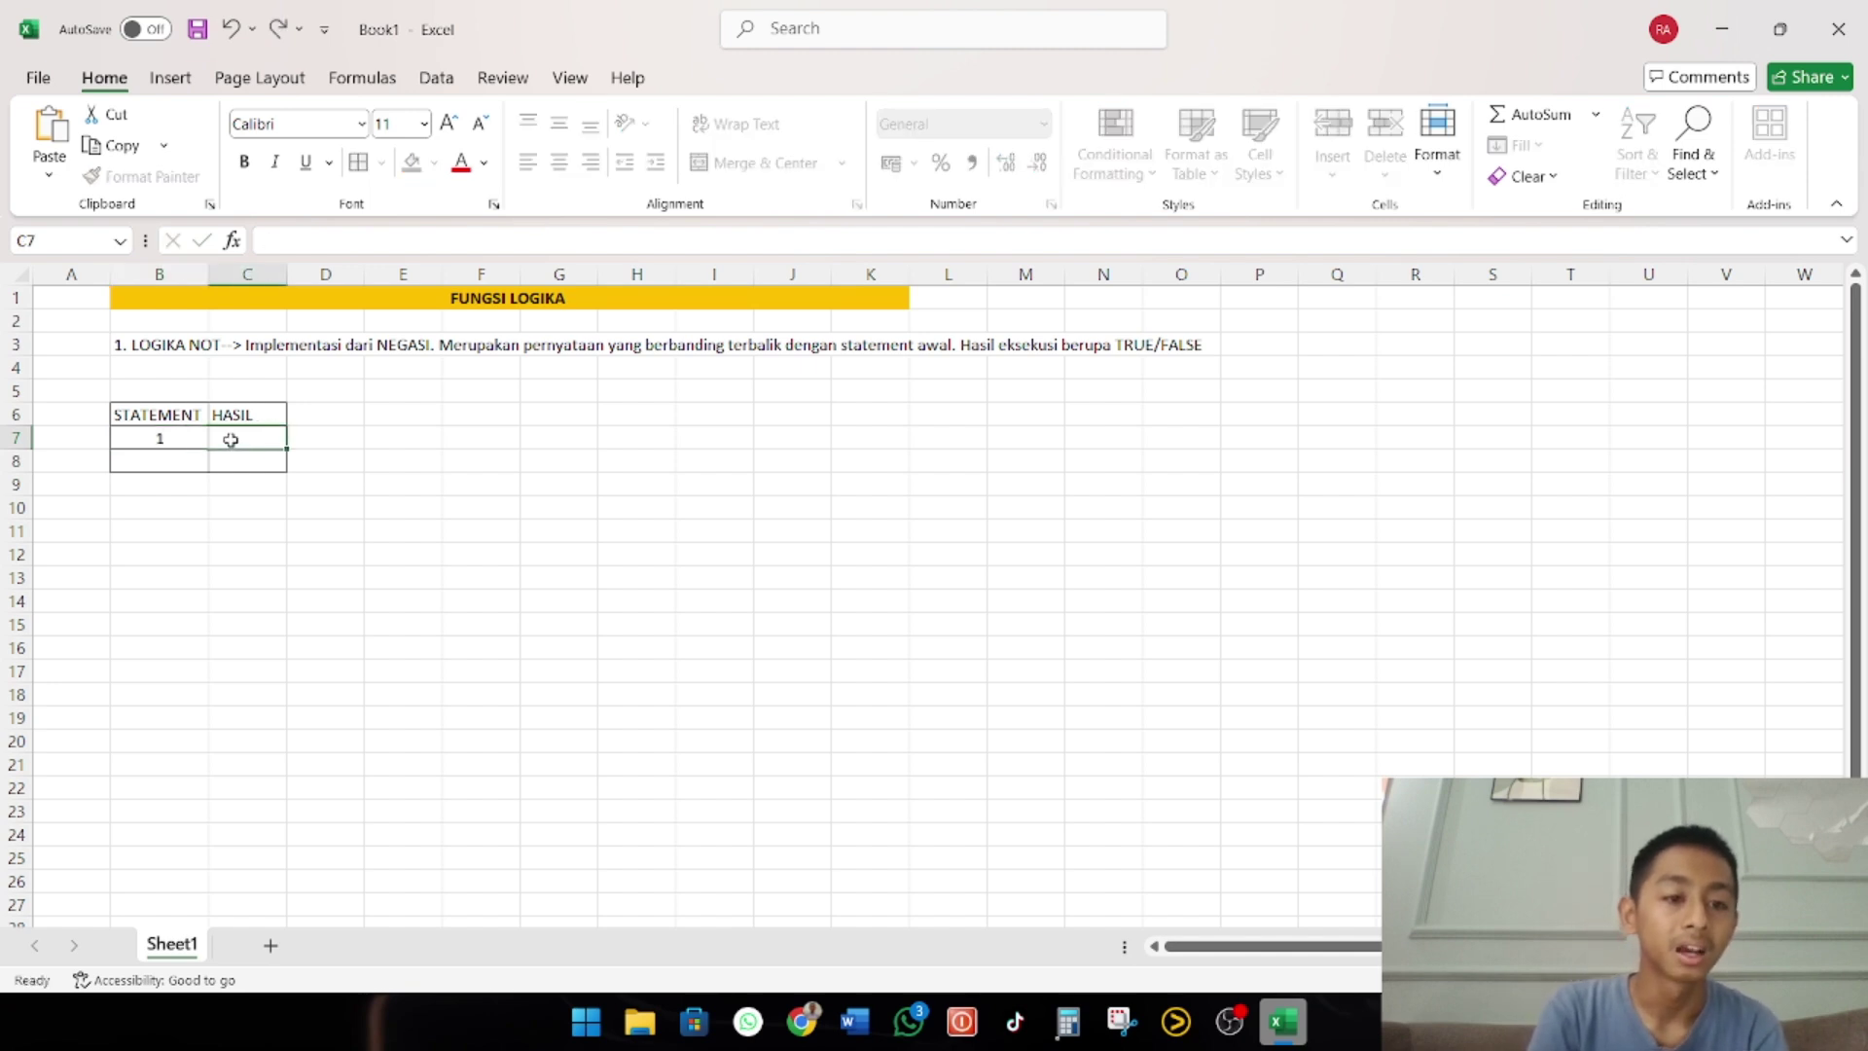
Enter the formula =NOT(B7) in cell C7 under the HASIL header
left_click(334, 242)
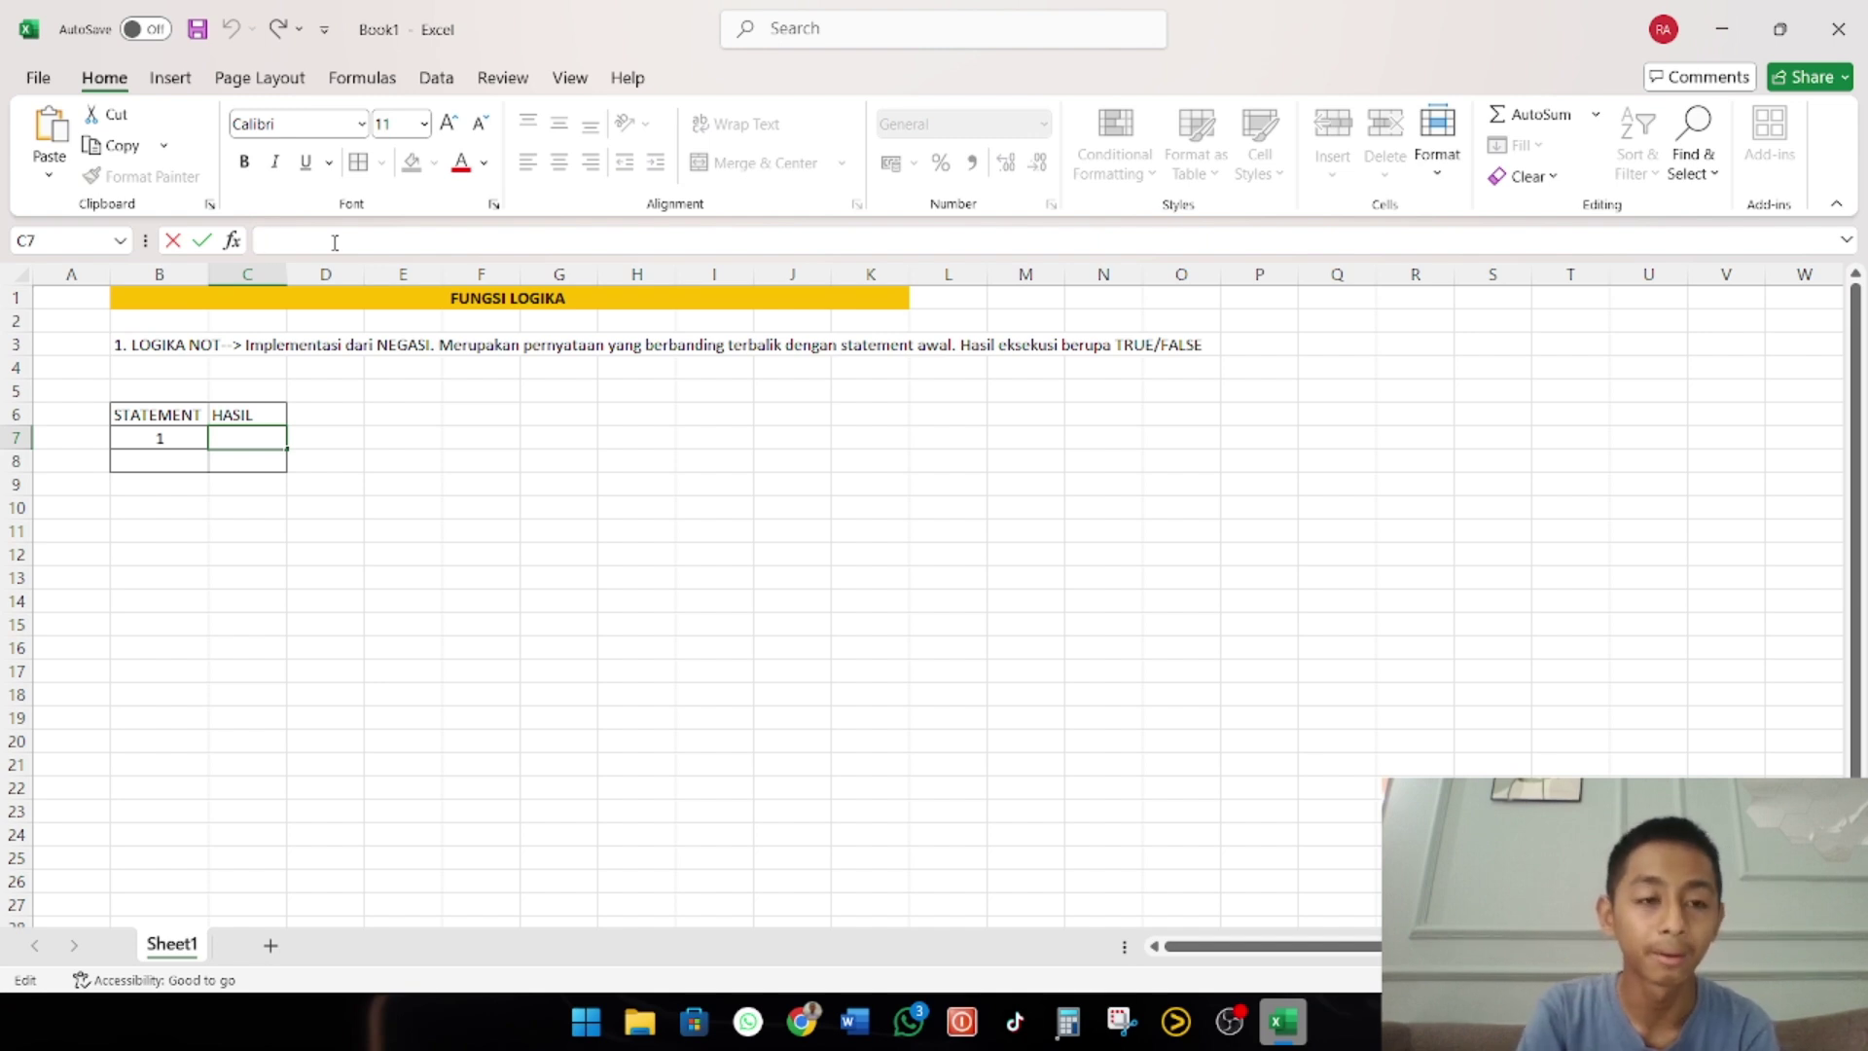
type("=")
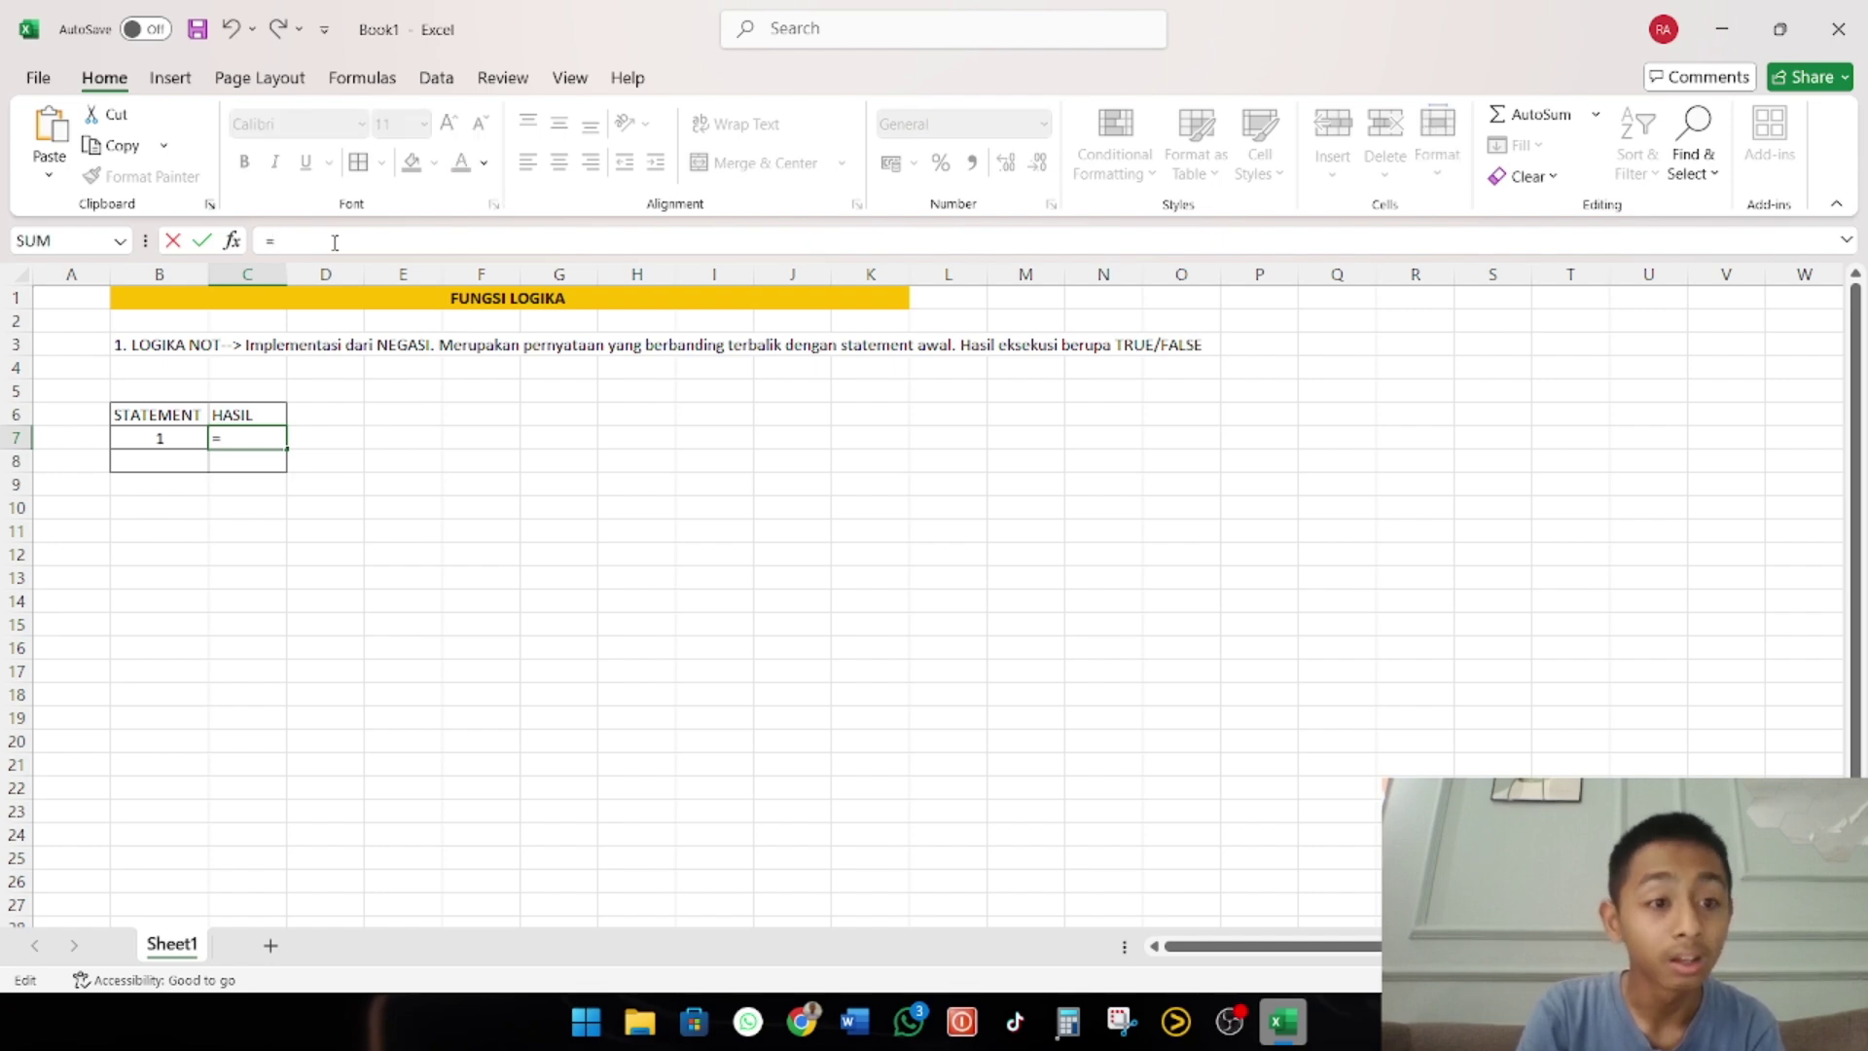
type("NOT")
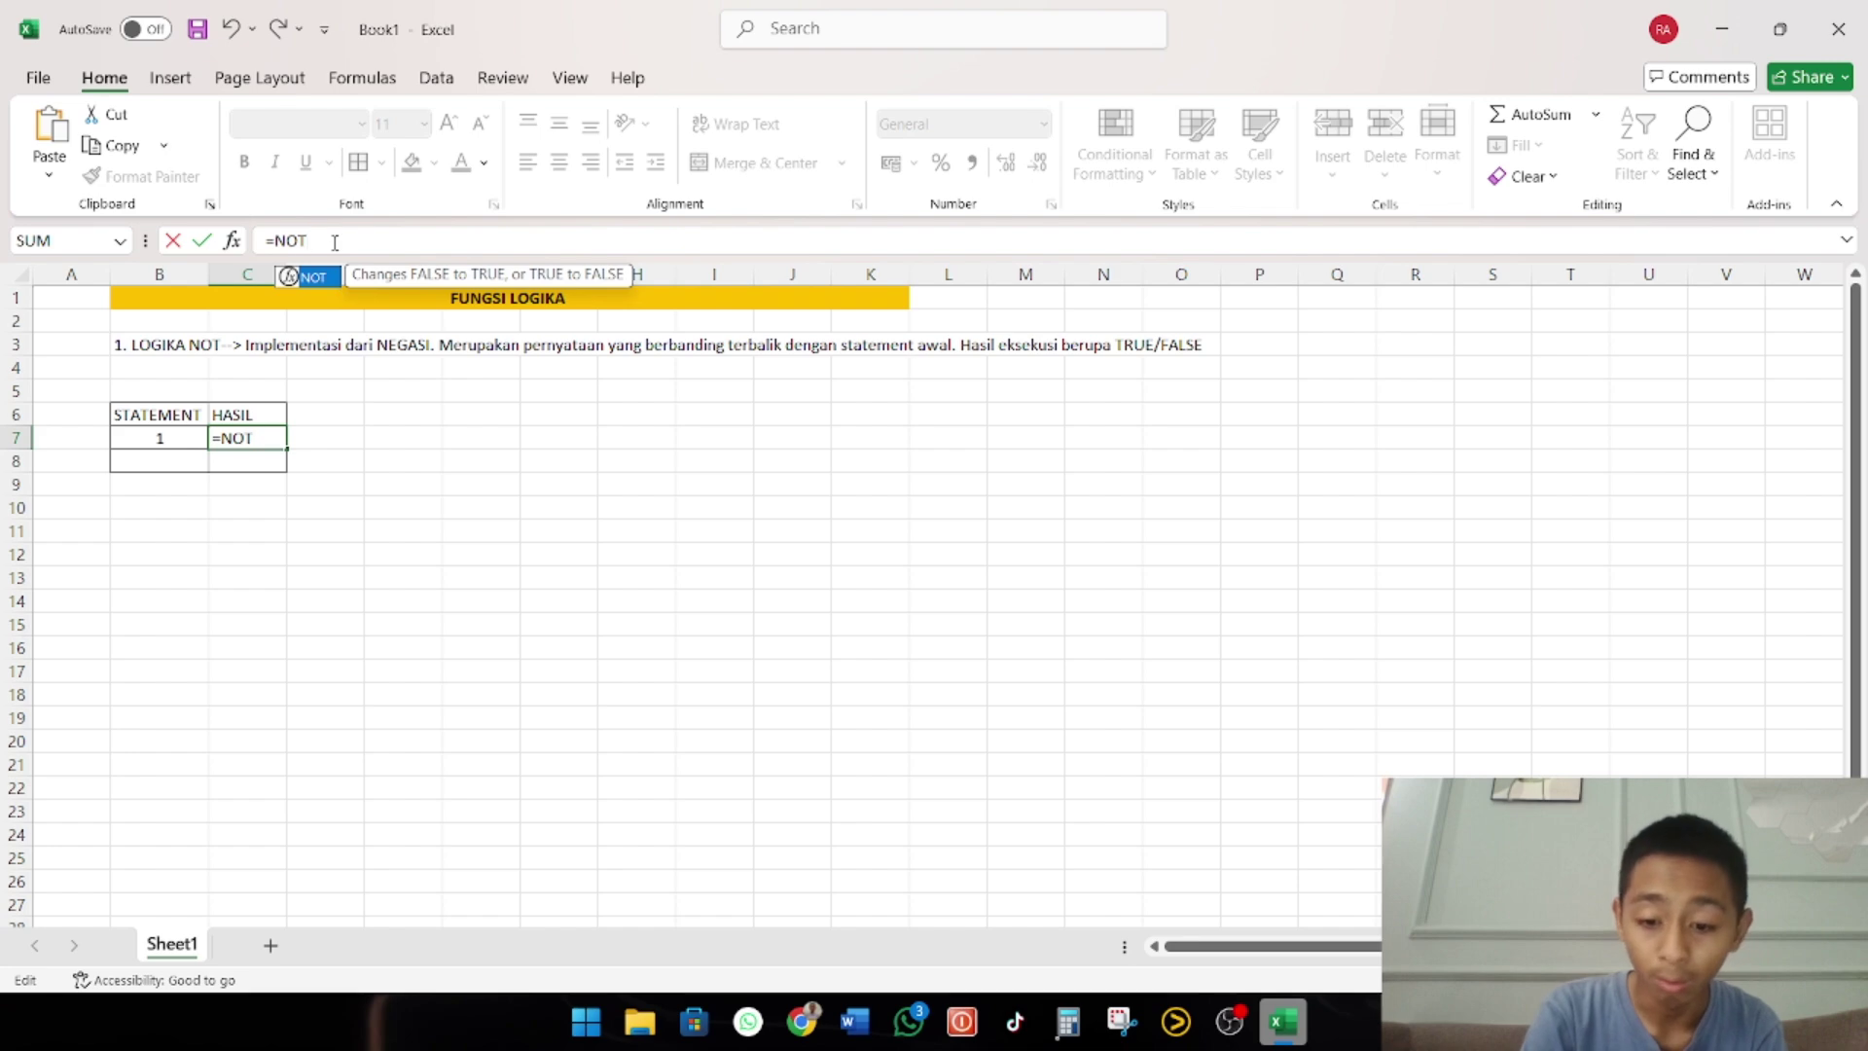
type("(")
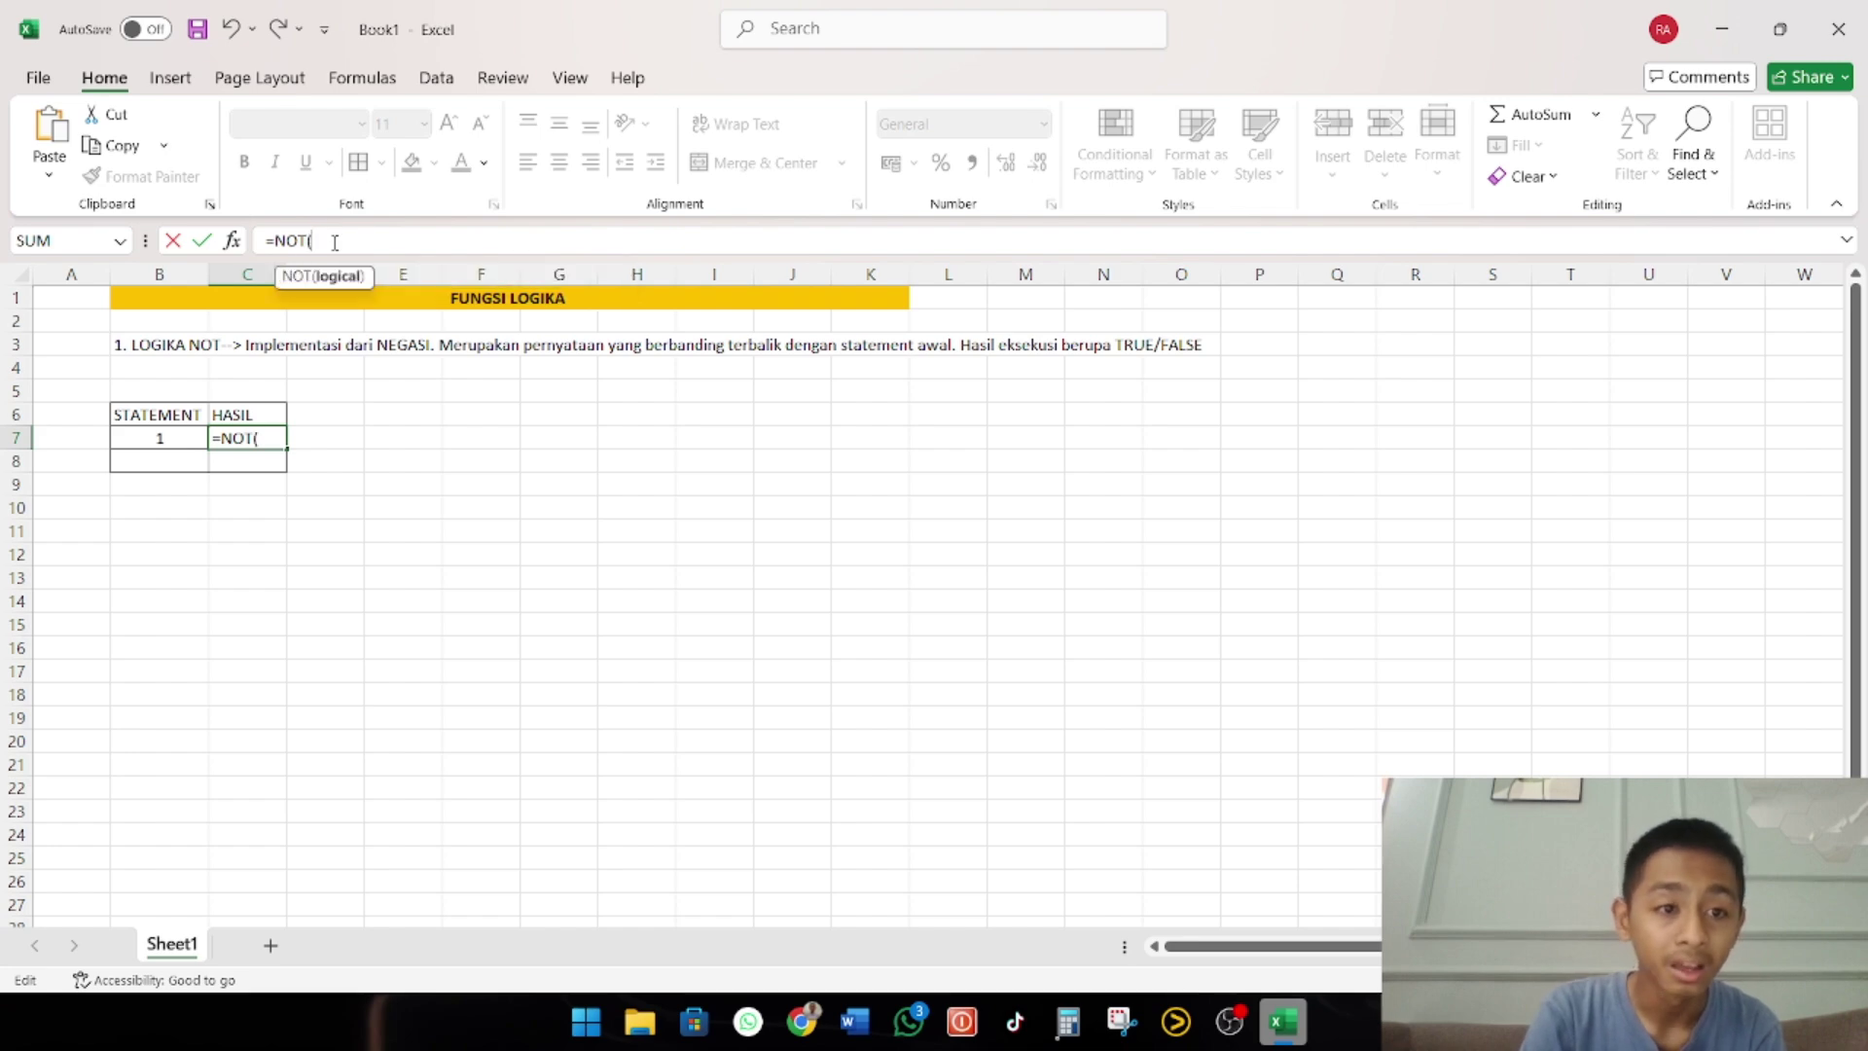
left_click(169, 439)
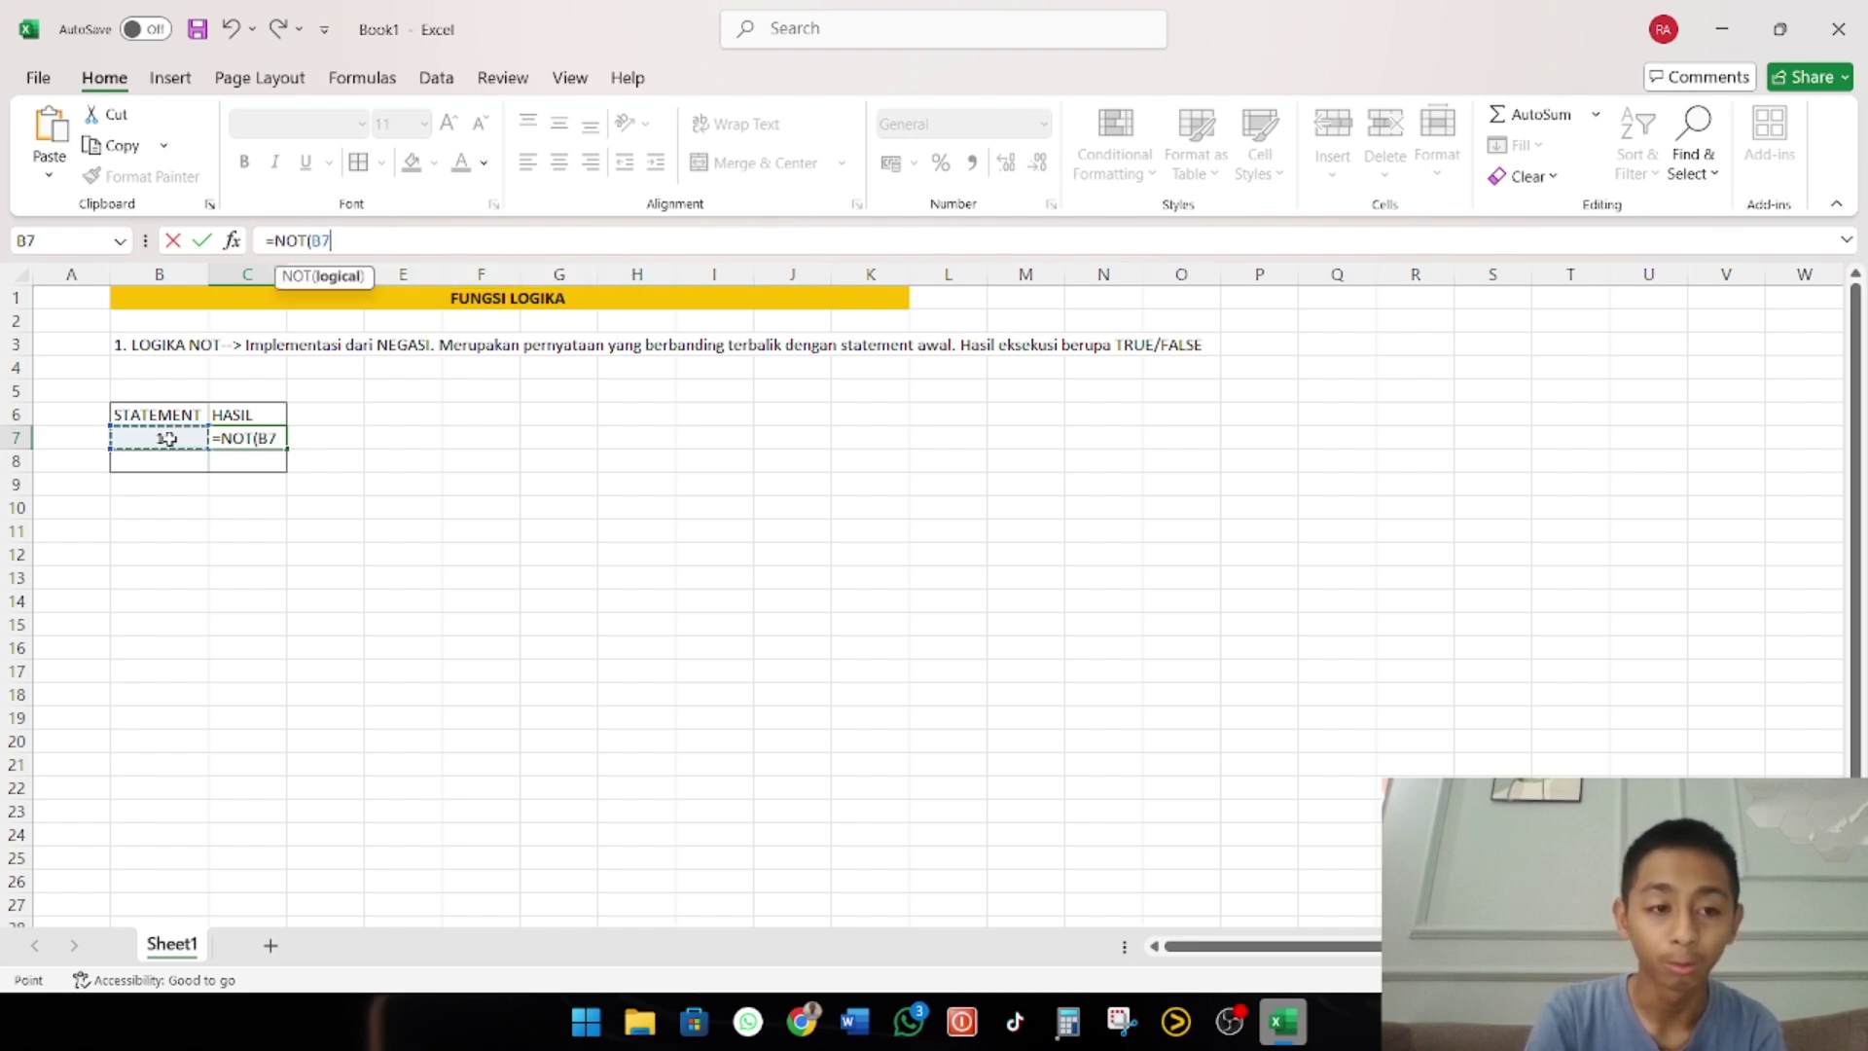
type(")")
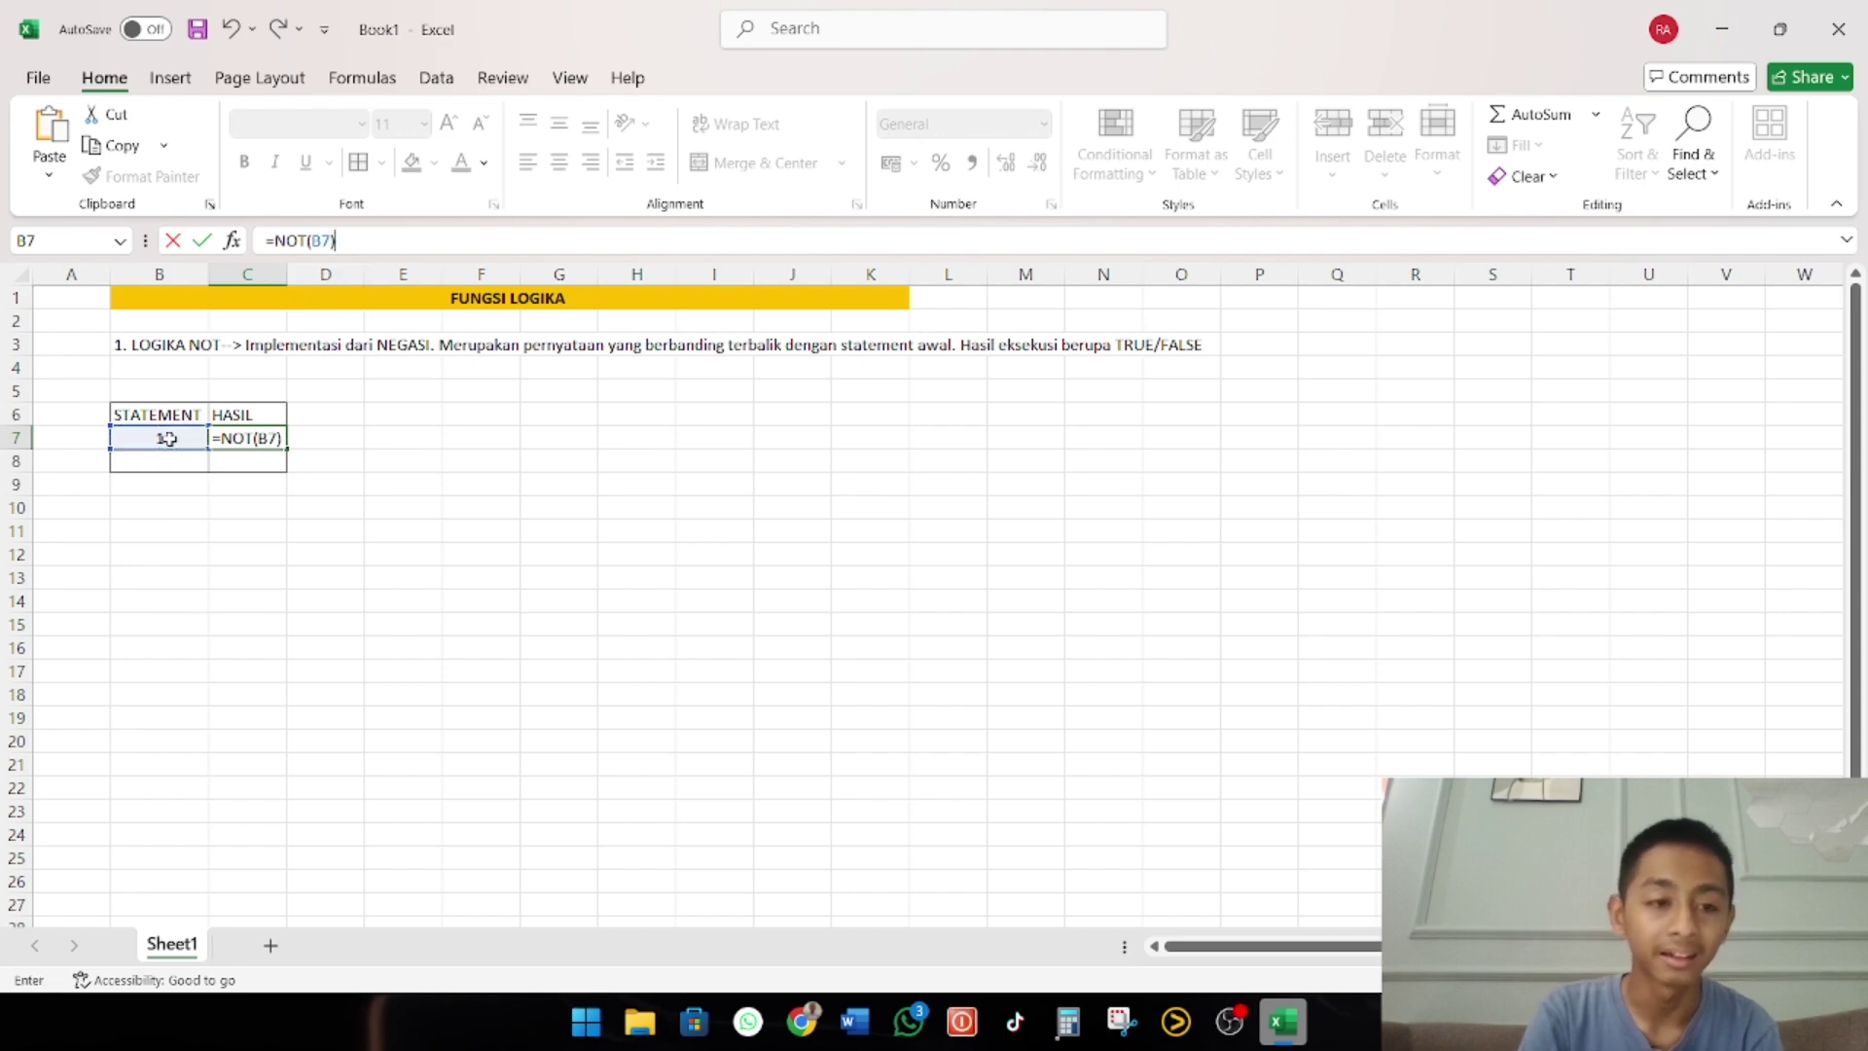
key("Return")
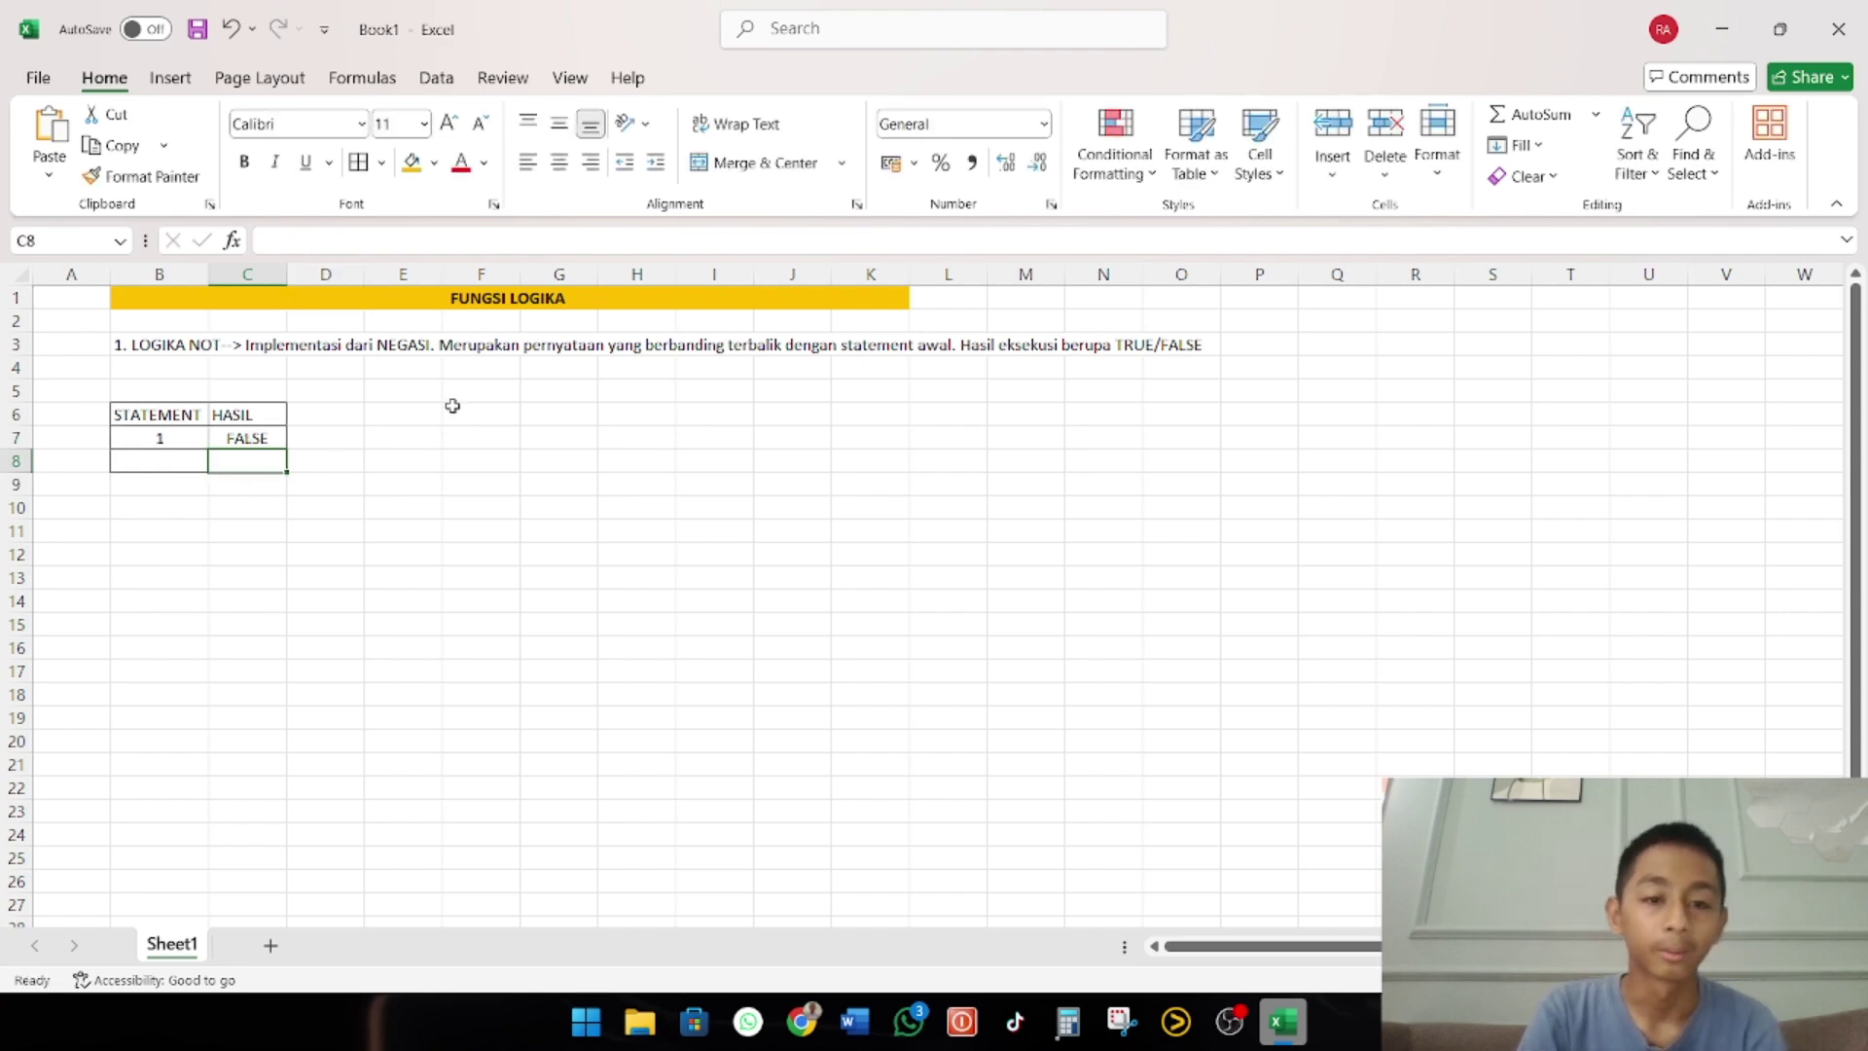
left_click(179, 438)
left_click(254, 434)
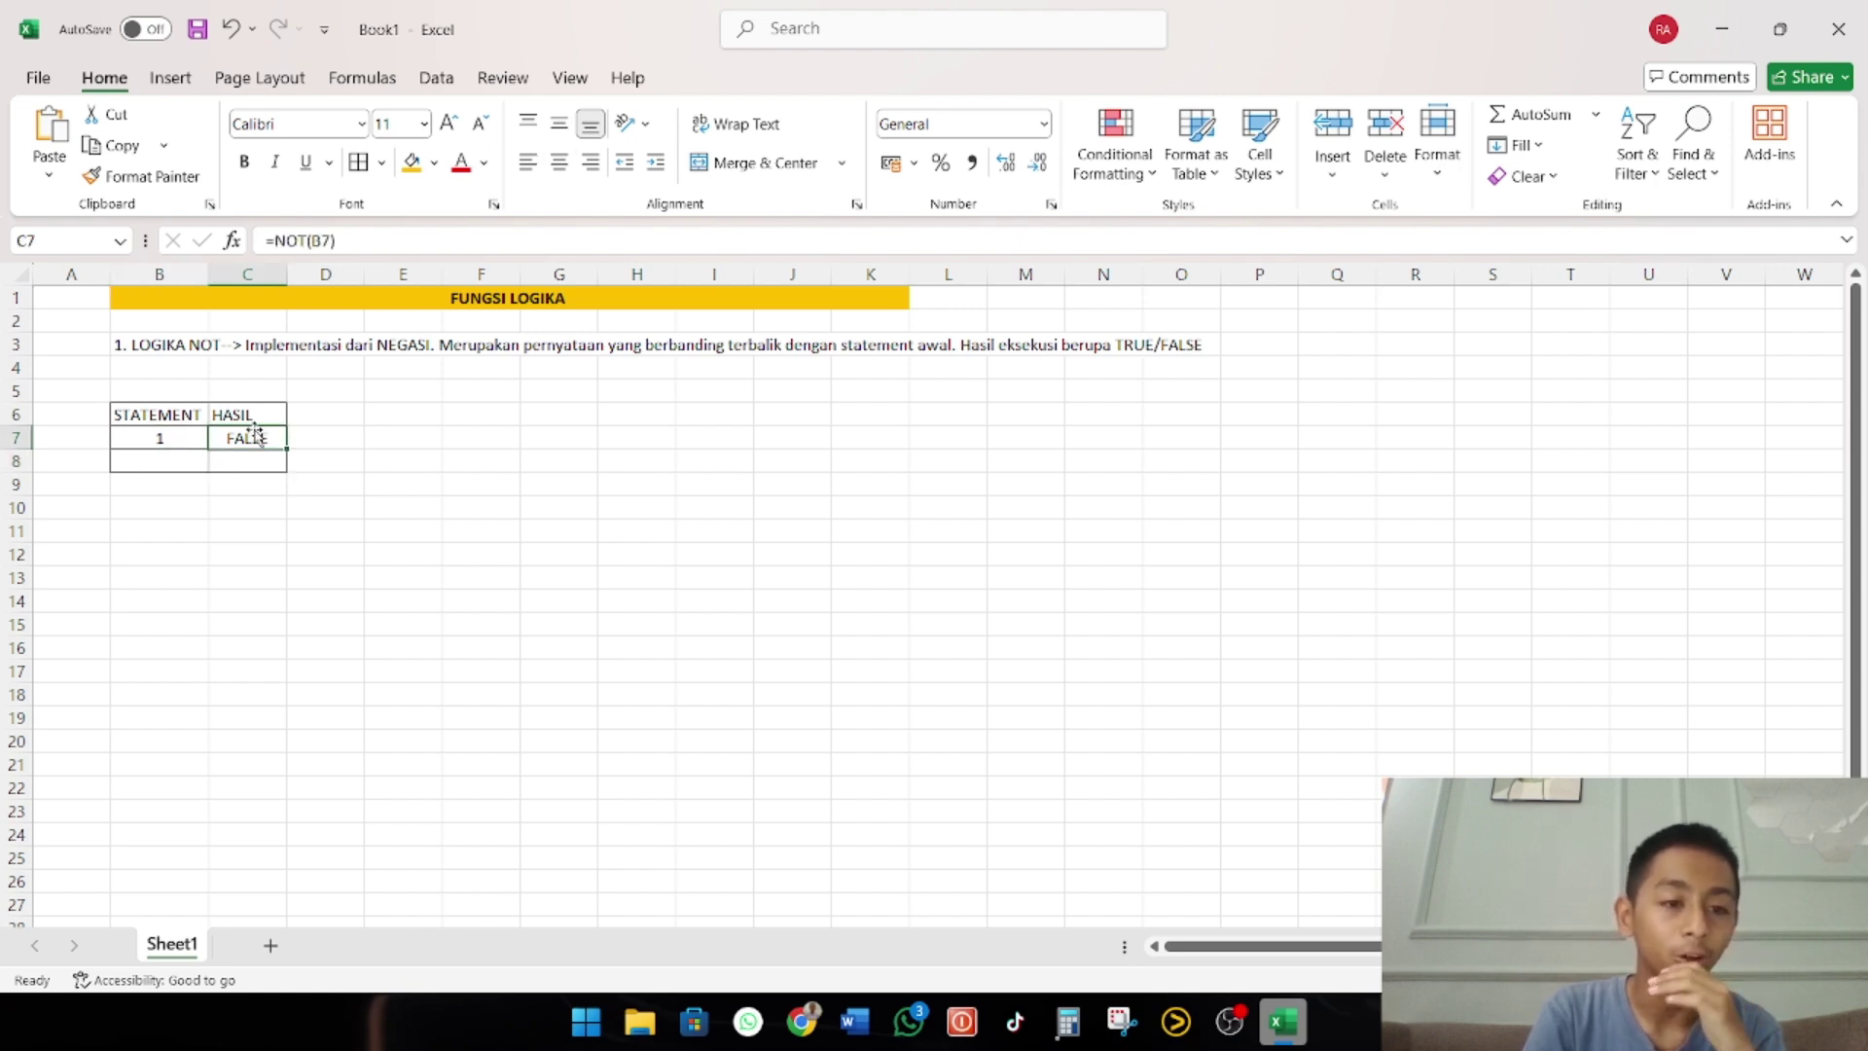
Enter a center-aligned 0 in cell B8 under the STATEMENT header
left_click(150, 464)
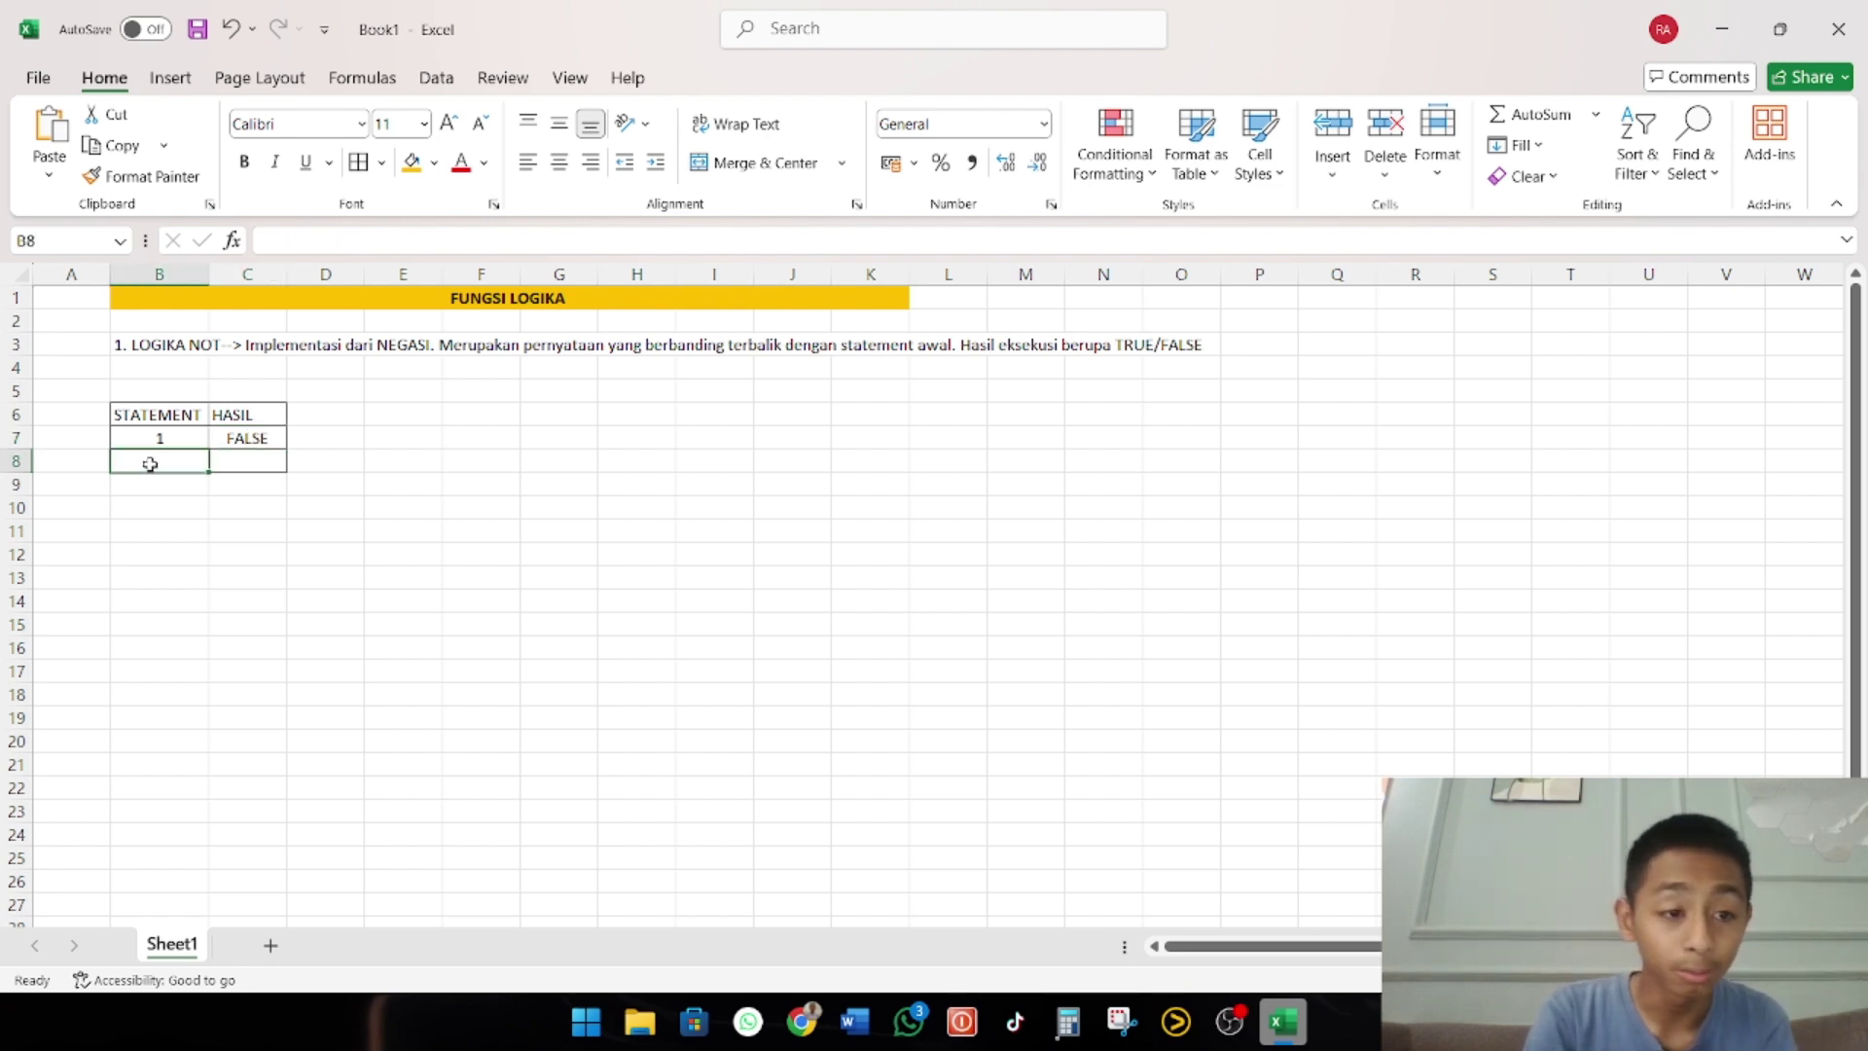
type("0")
key("ctrl+Return")
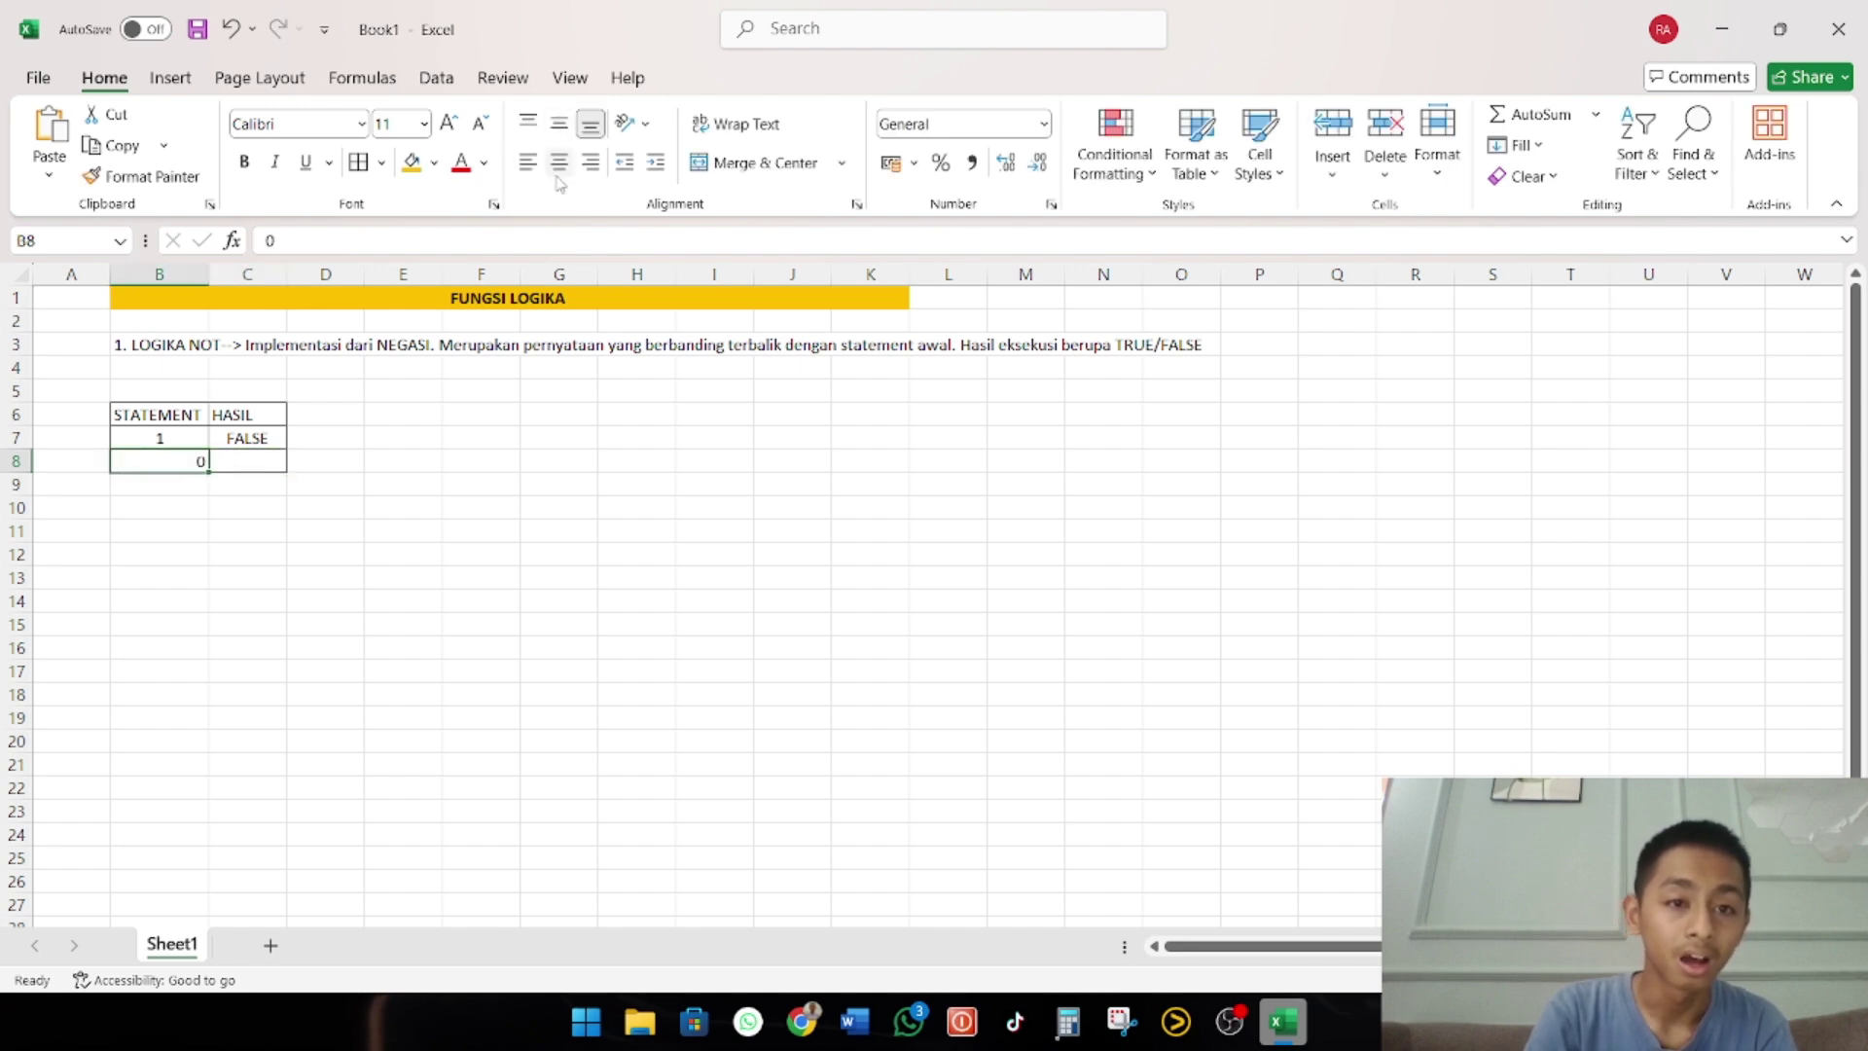
left_click_drag(287, 671, 176, 464)
left_click(174, 463)
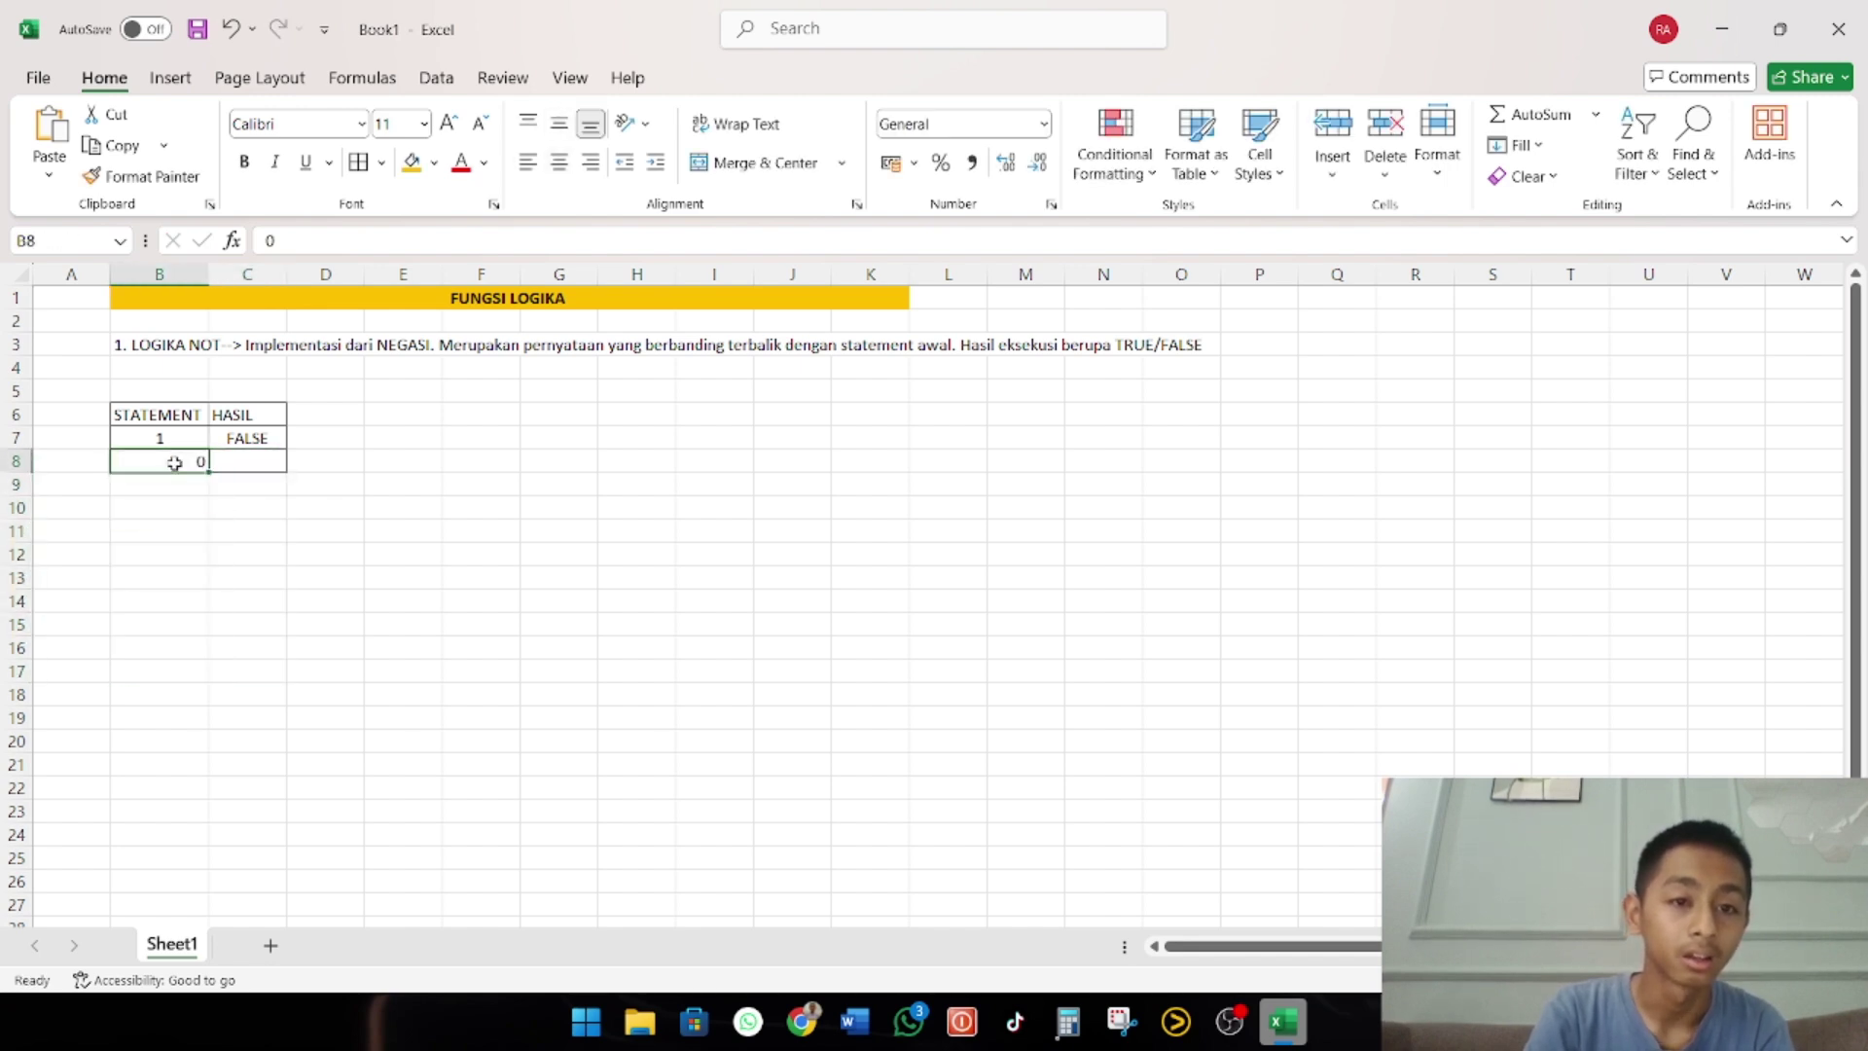
left_click(558, 163)
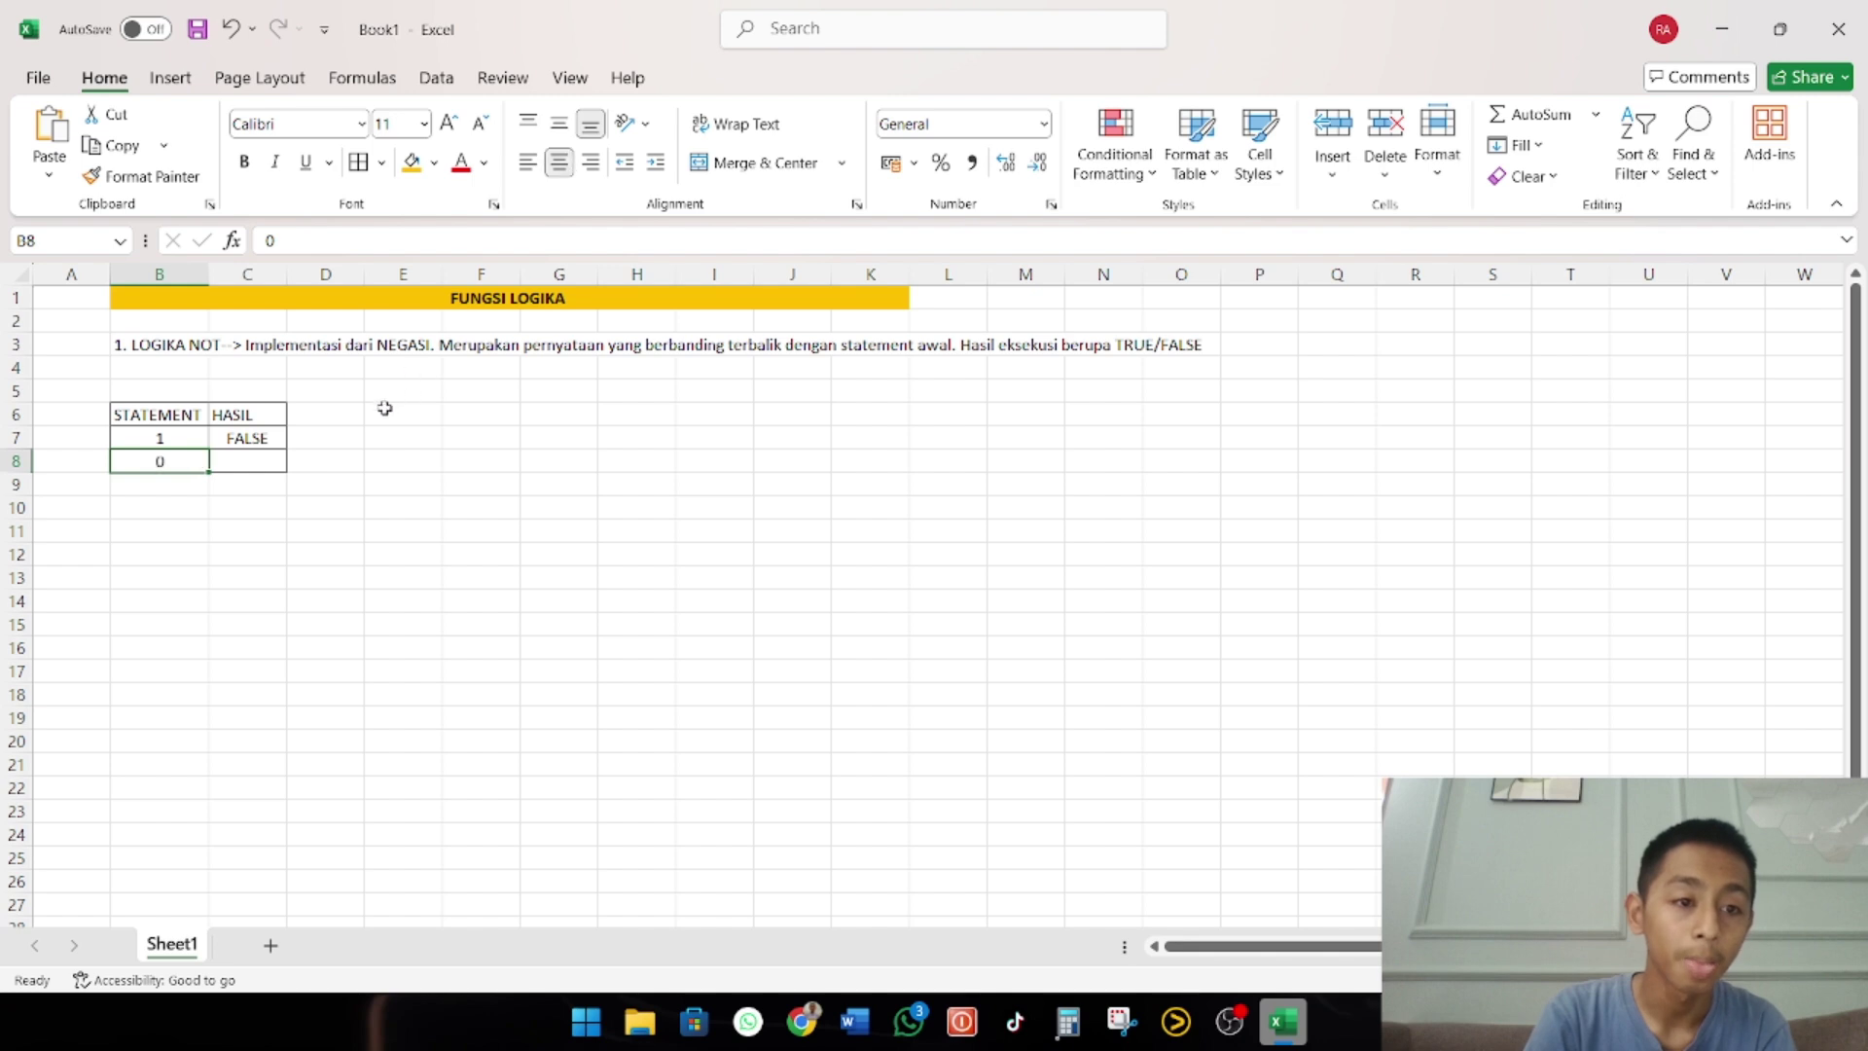
Fill the NOT formula from cell C7 down to C8
left_click(260, 440)
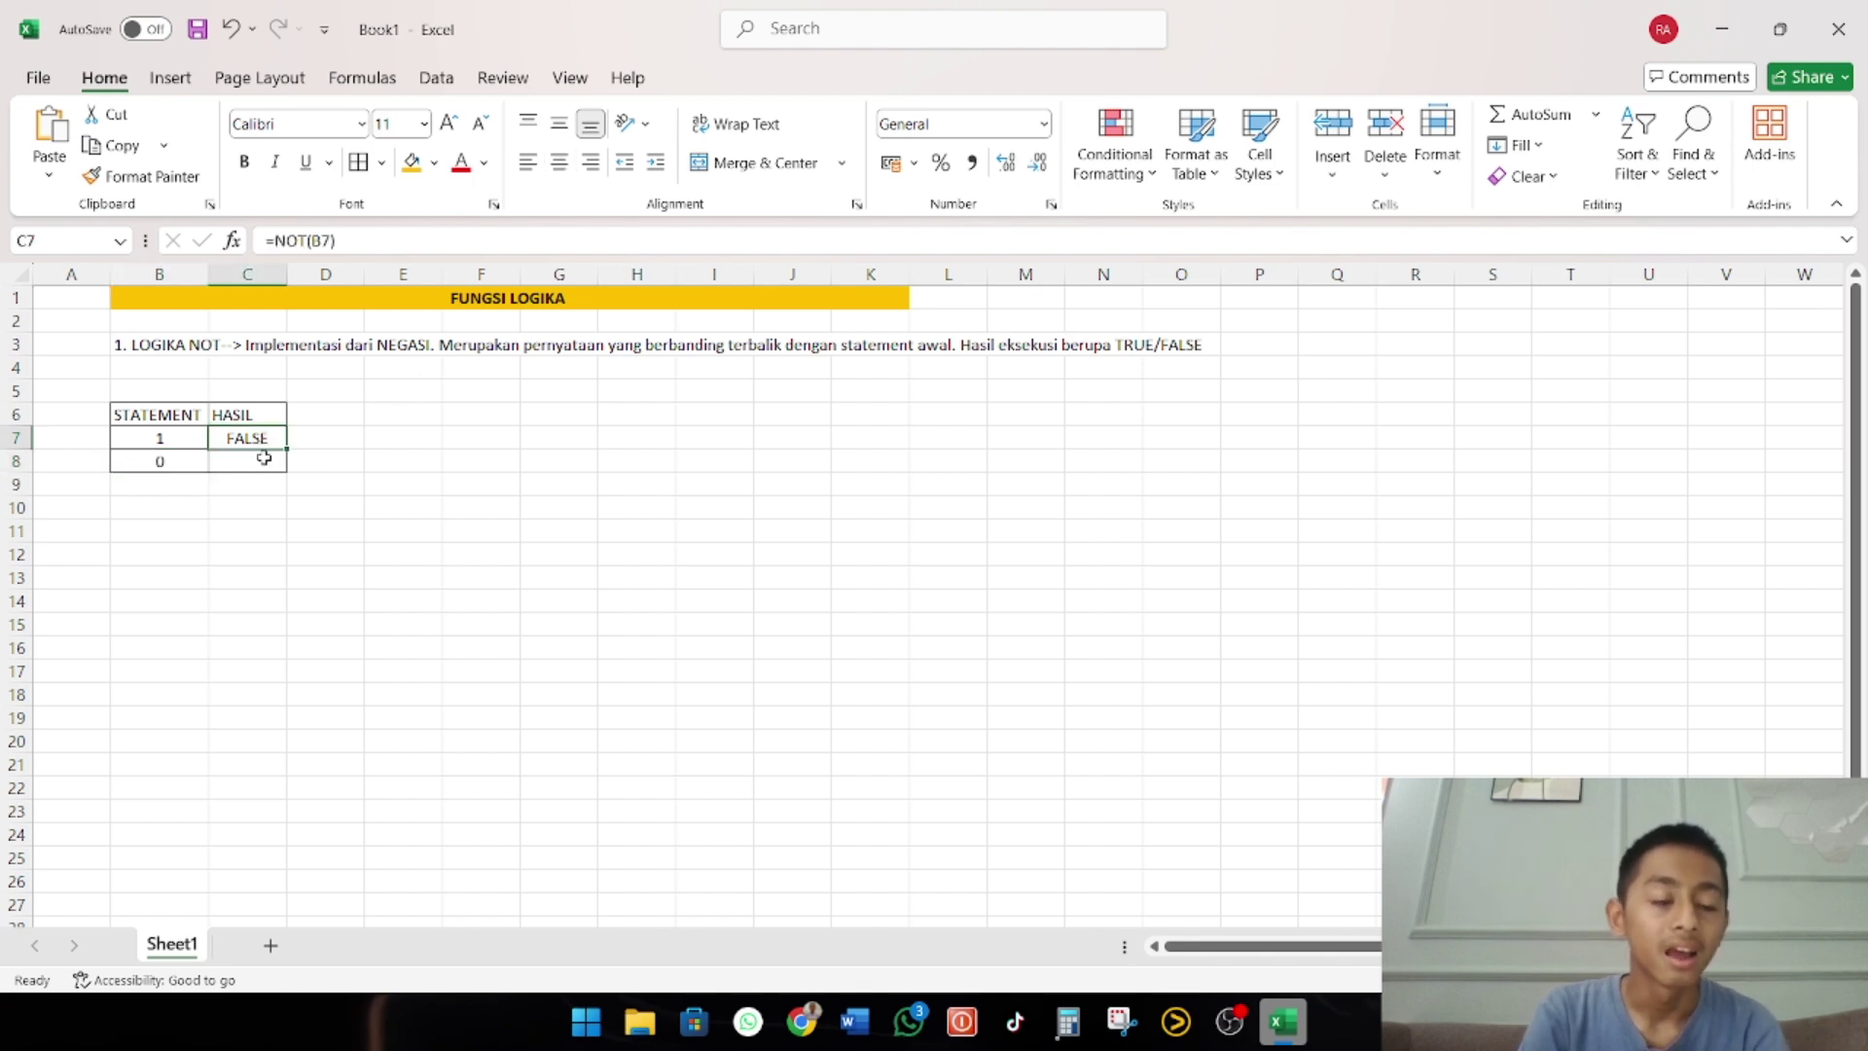
left_click(263, 457)
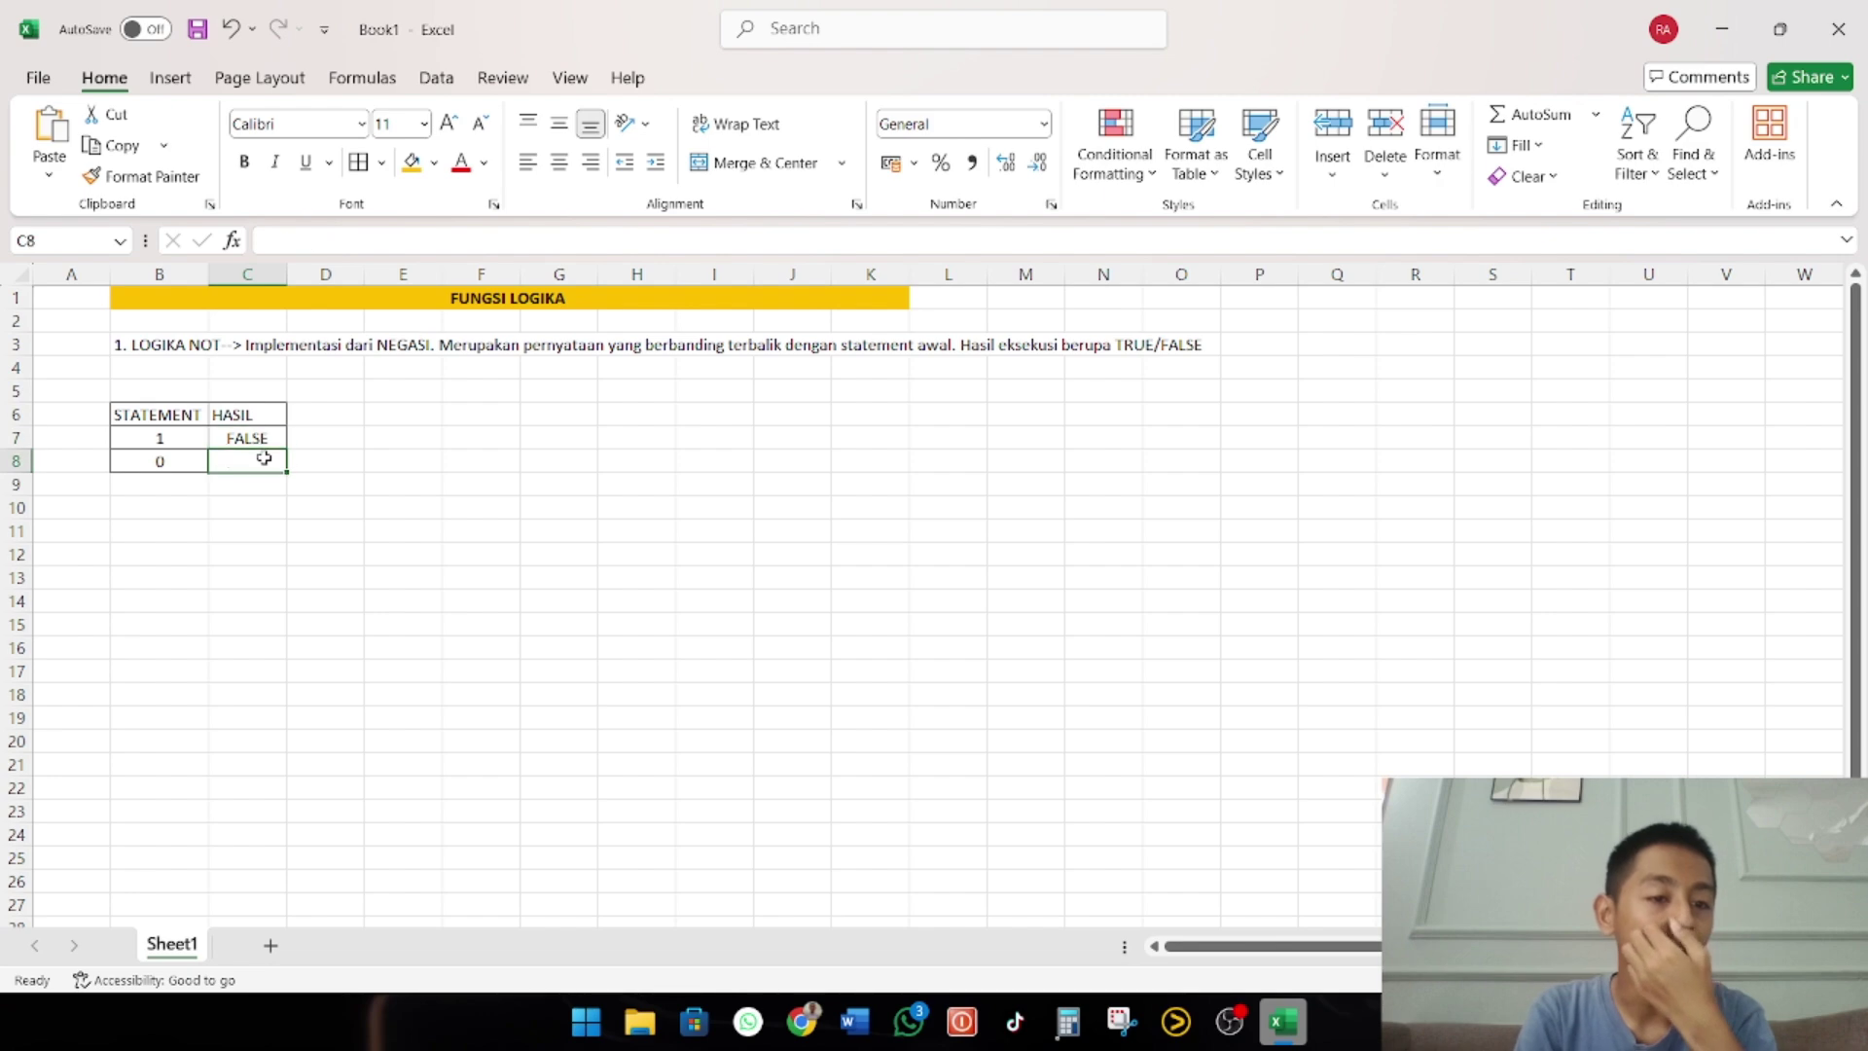
left_click(256, 438)
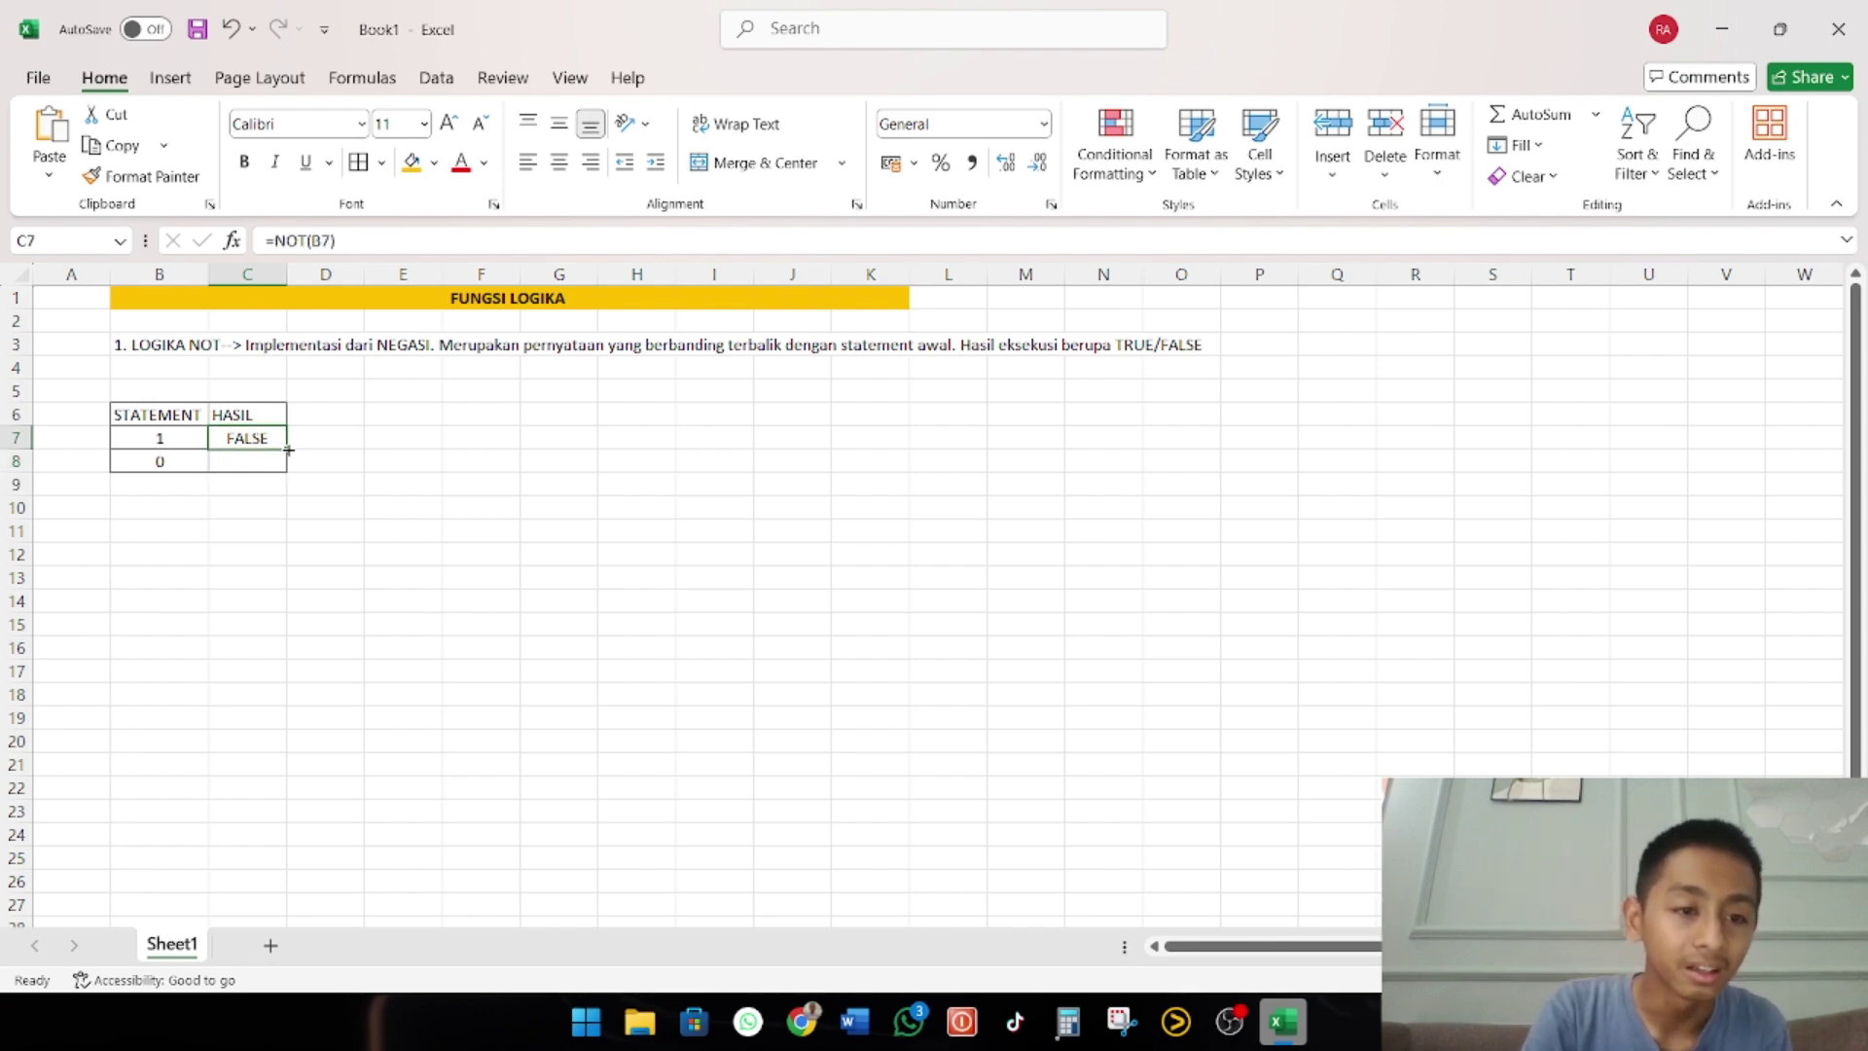
left_click_drag(289, 450, 281, 454)
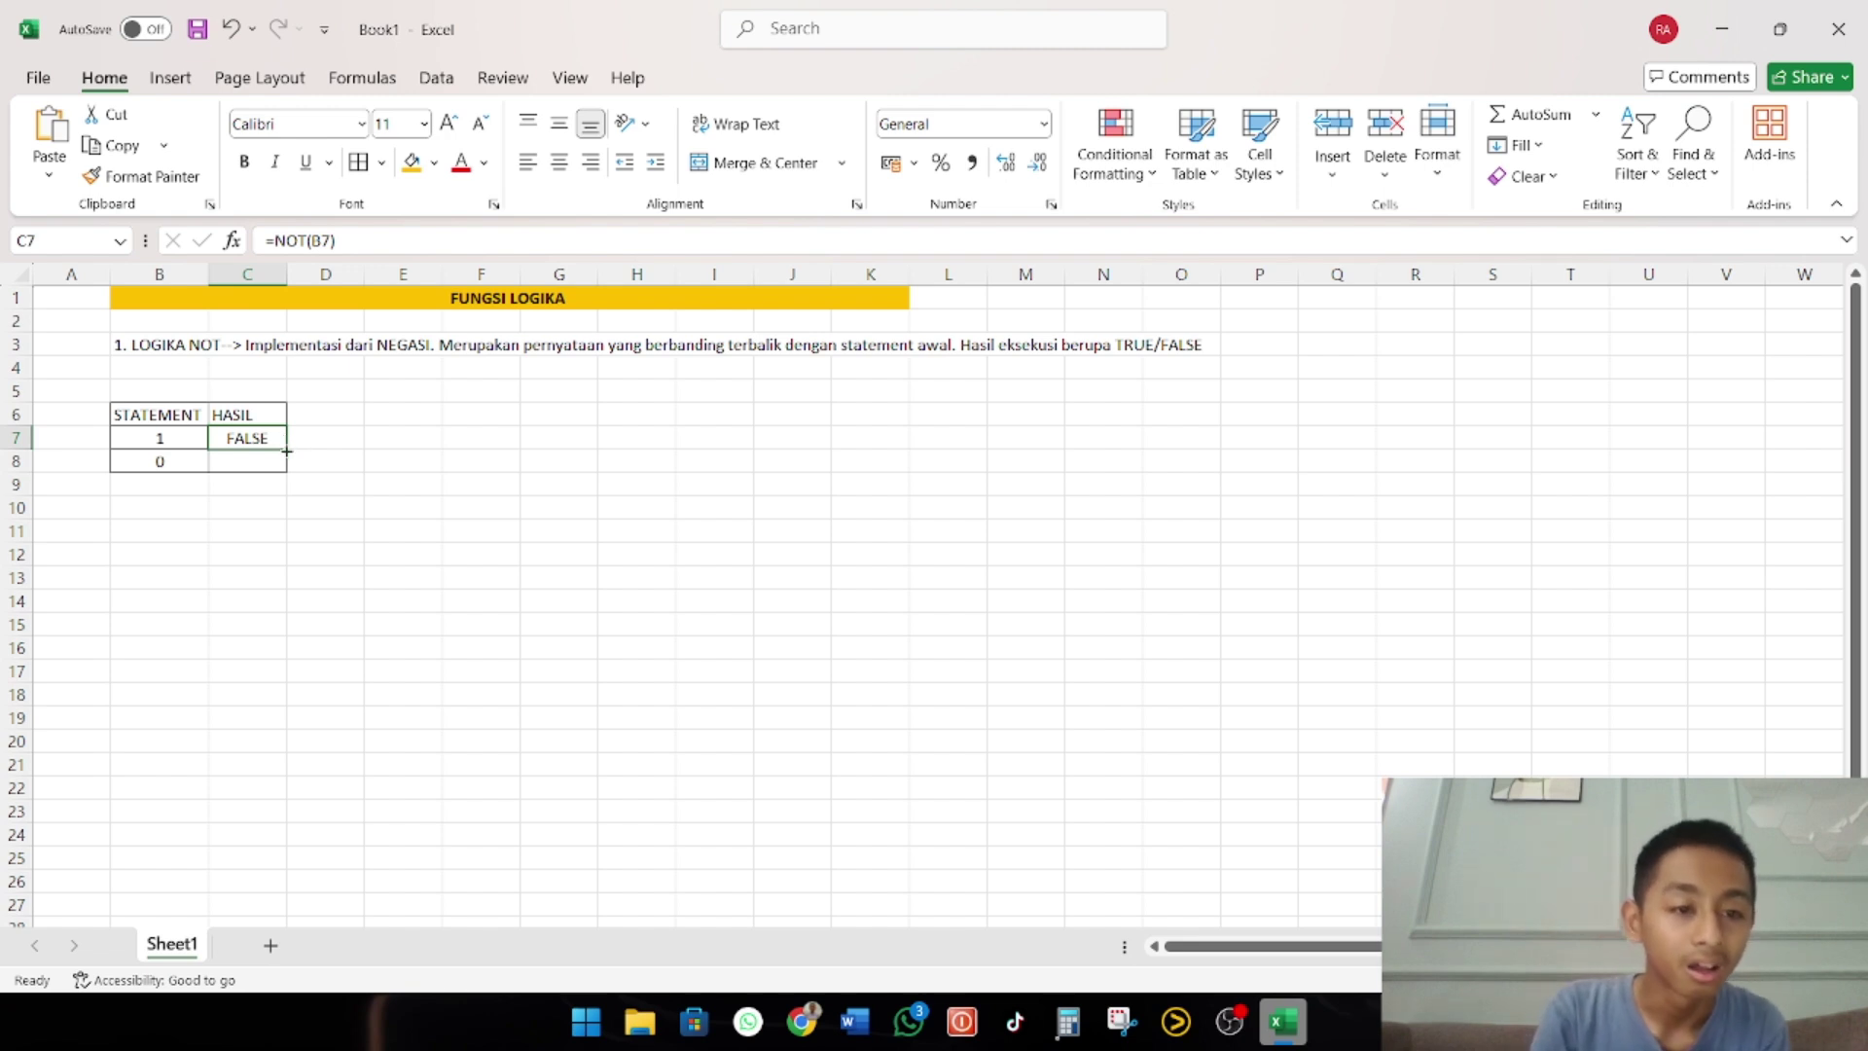
left_click_drag(292, 445, 288, 480)
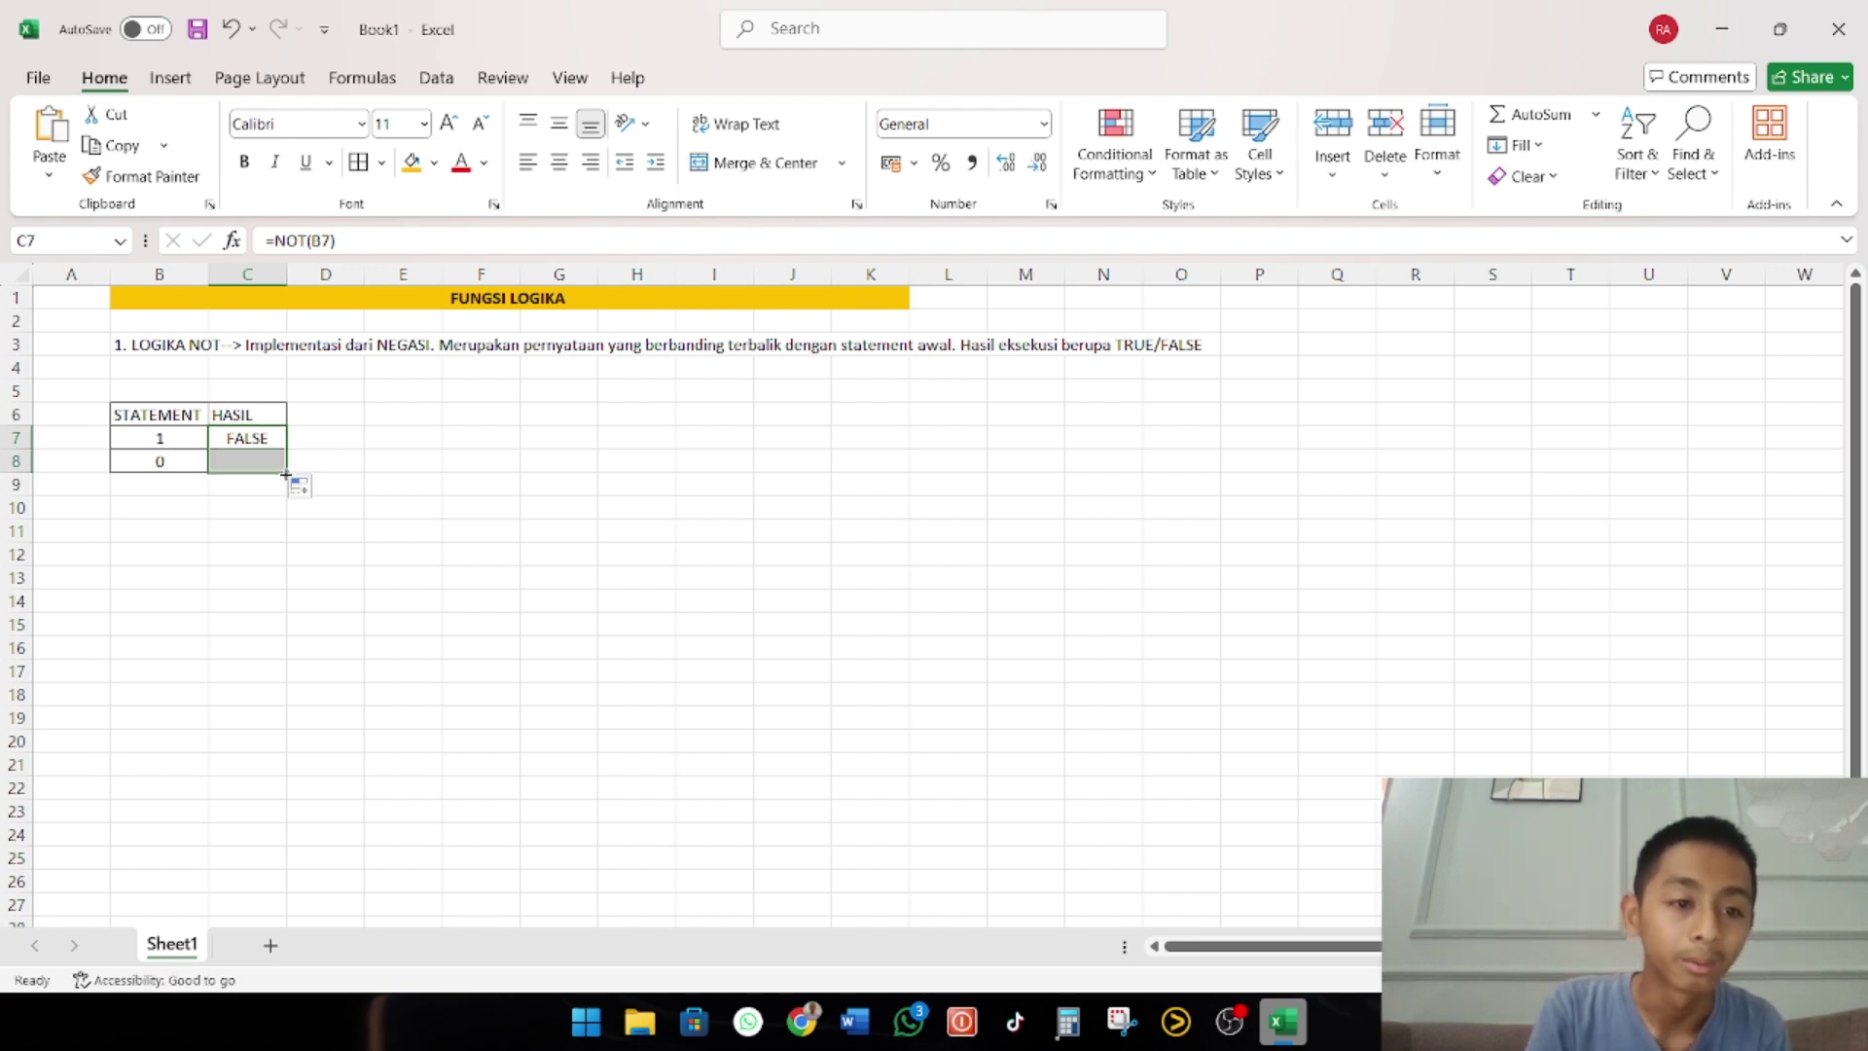
left_click(218, 486)
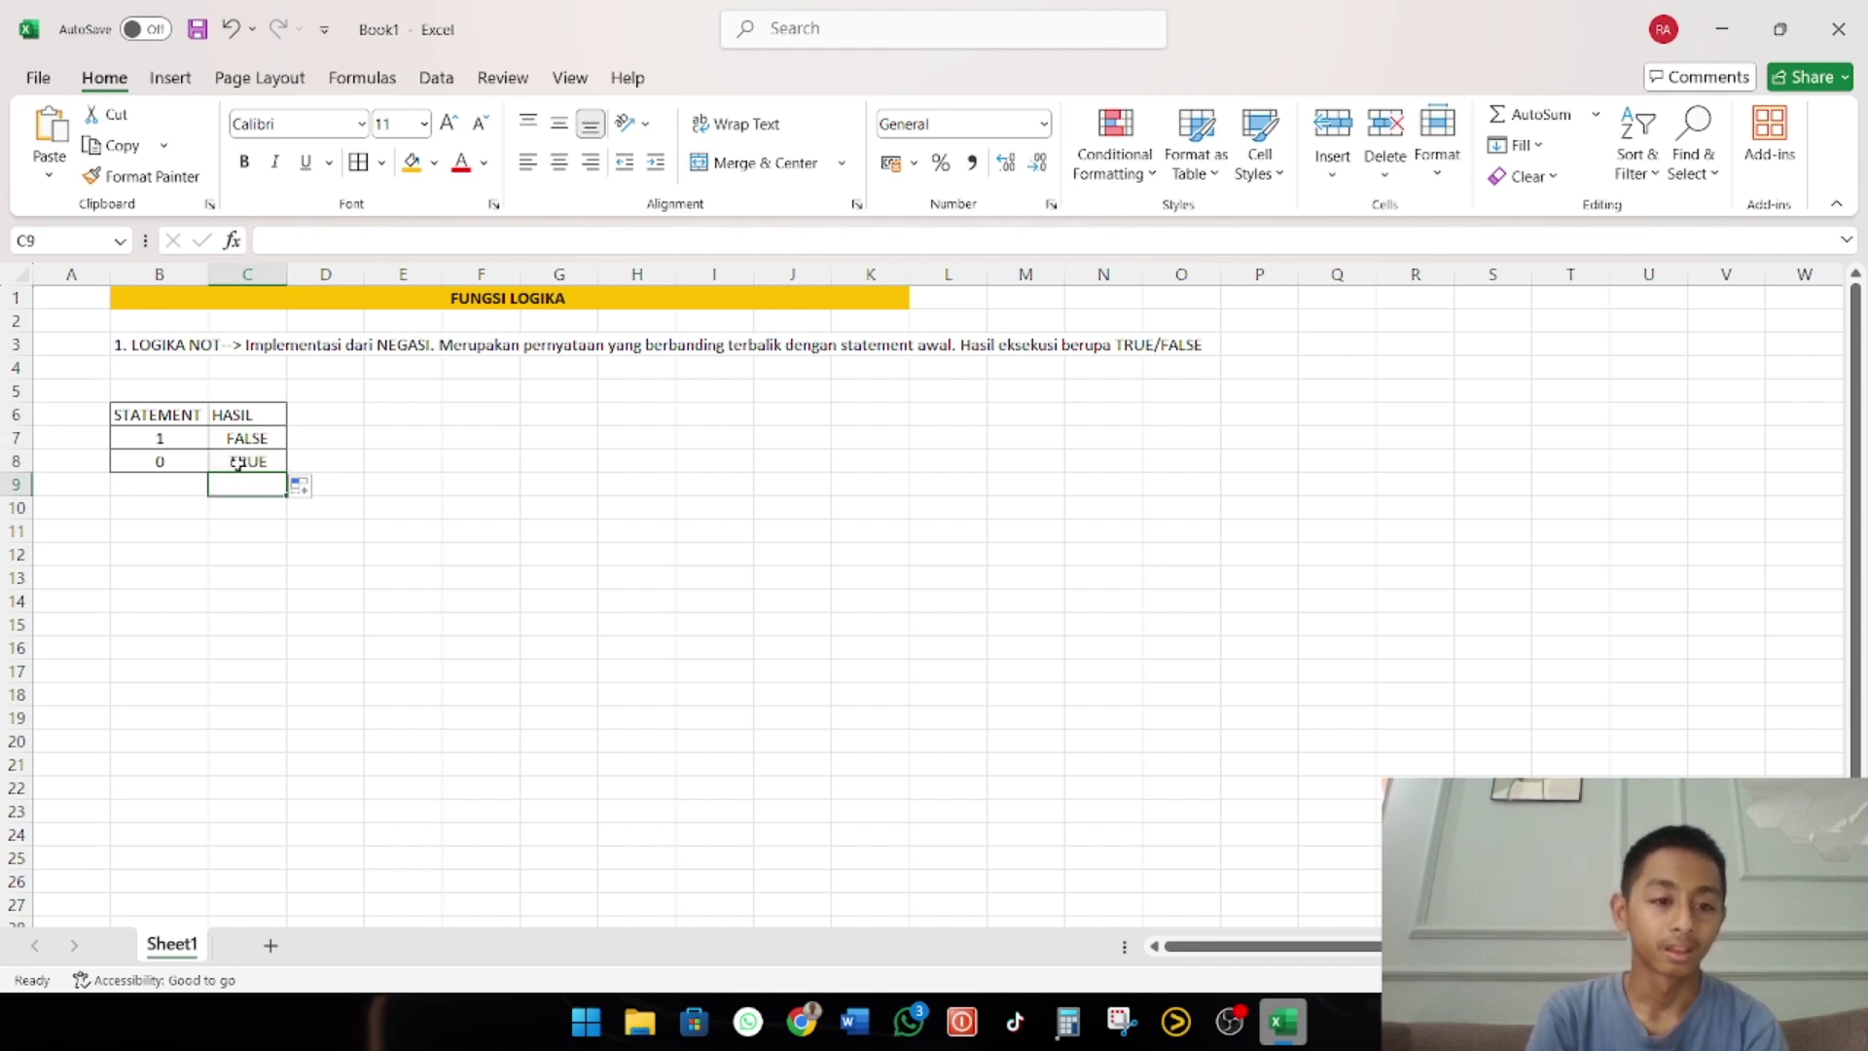
left_click(238, 461)
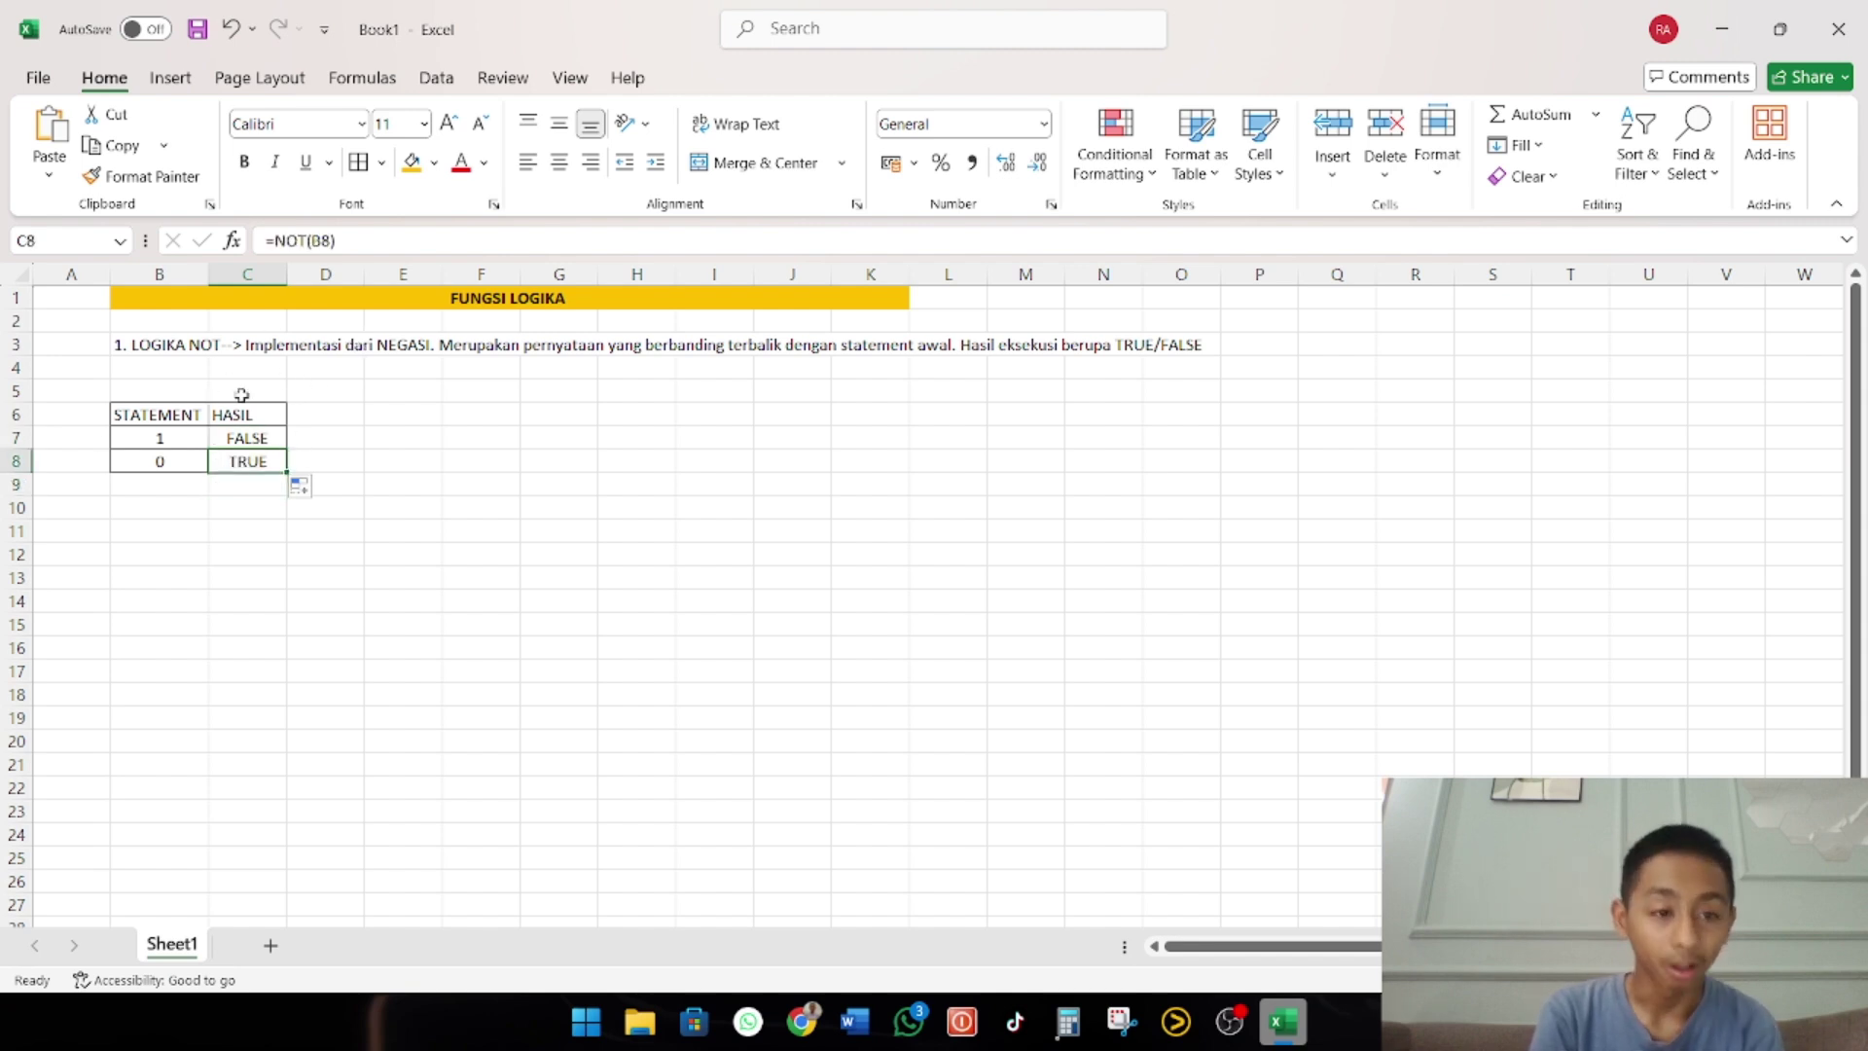
left_click(237, 438)
Give the header cells B6:C6 a blue theme fill and make their text bold
left_click(173, 409)
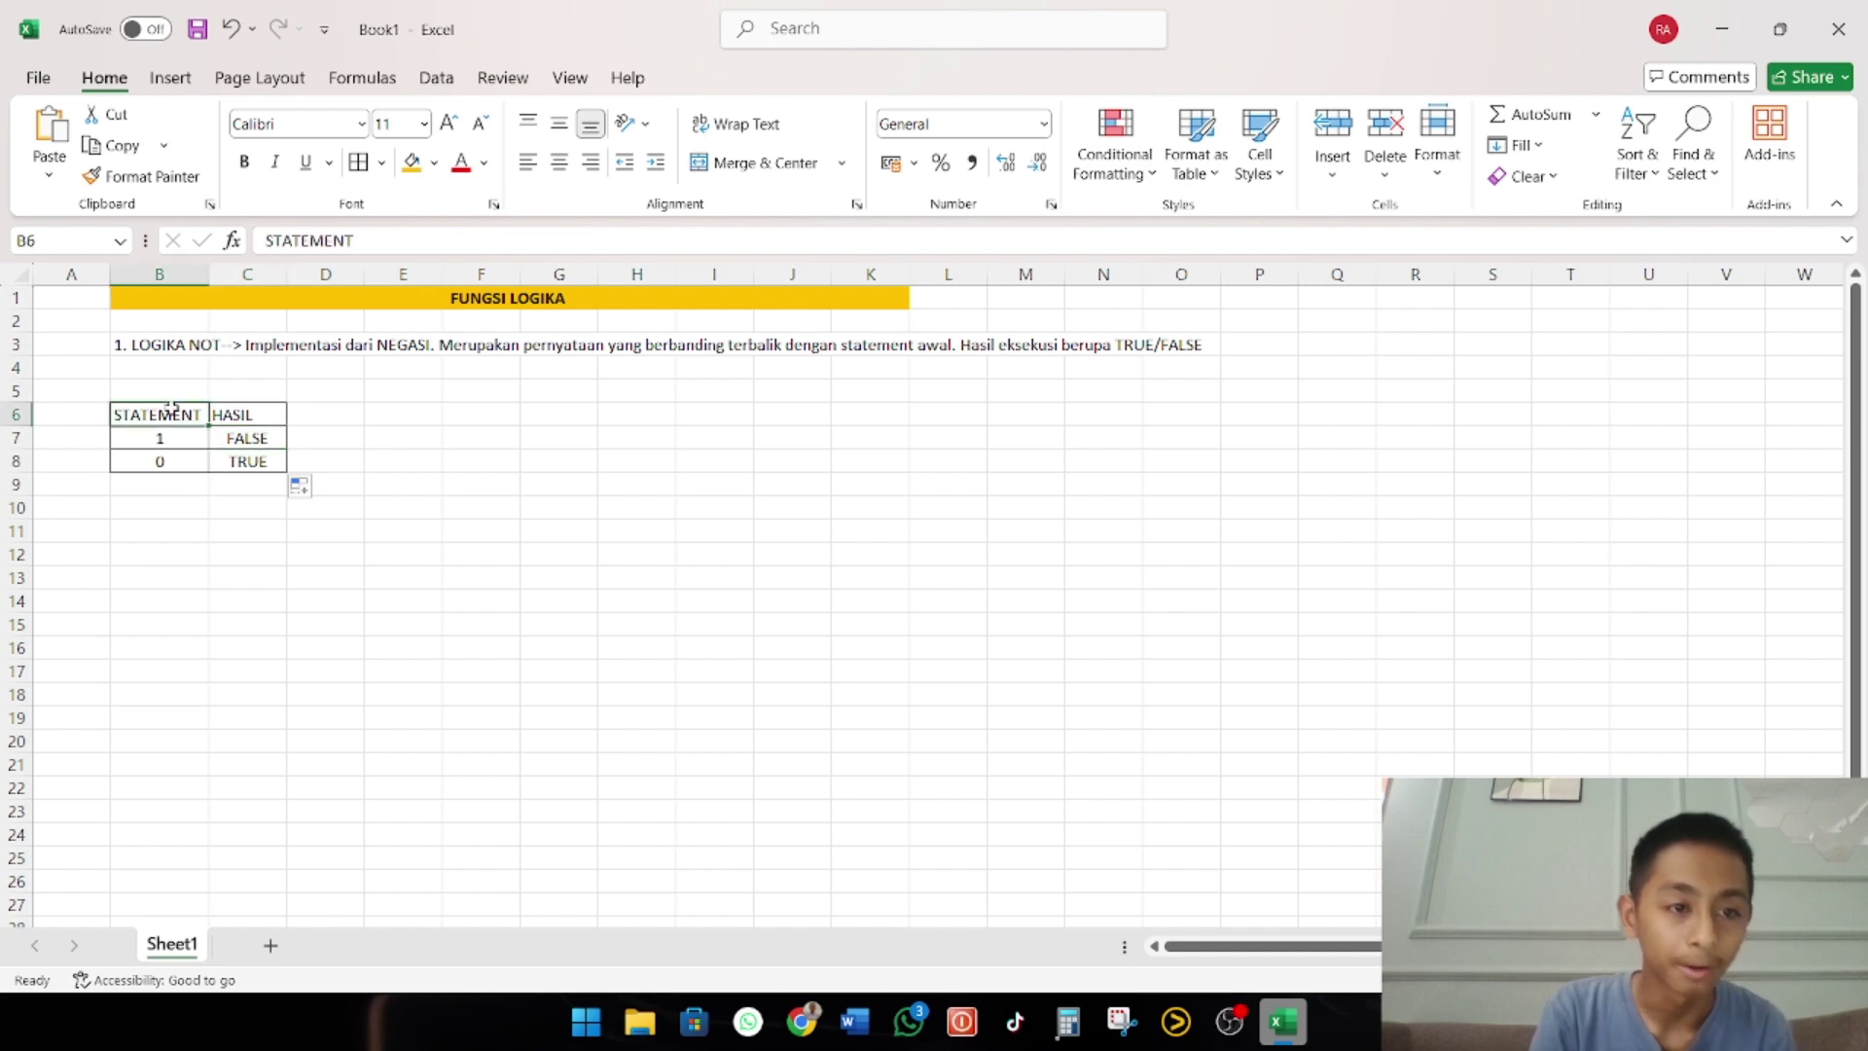
left_click_drag(358, 367, 277, 396)
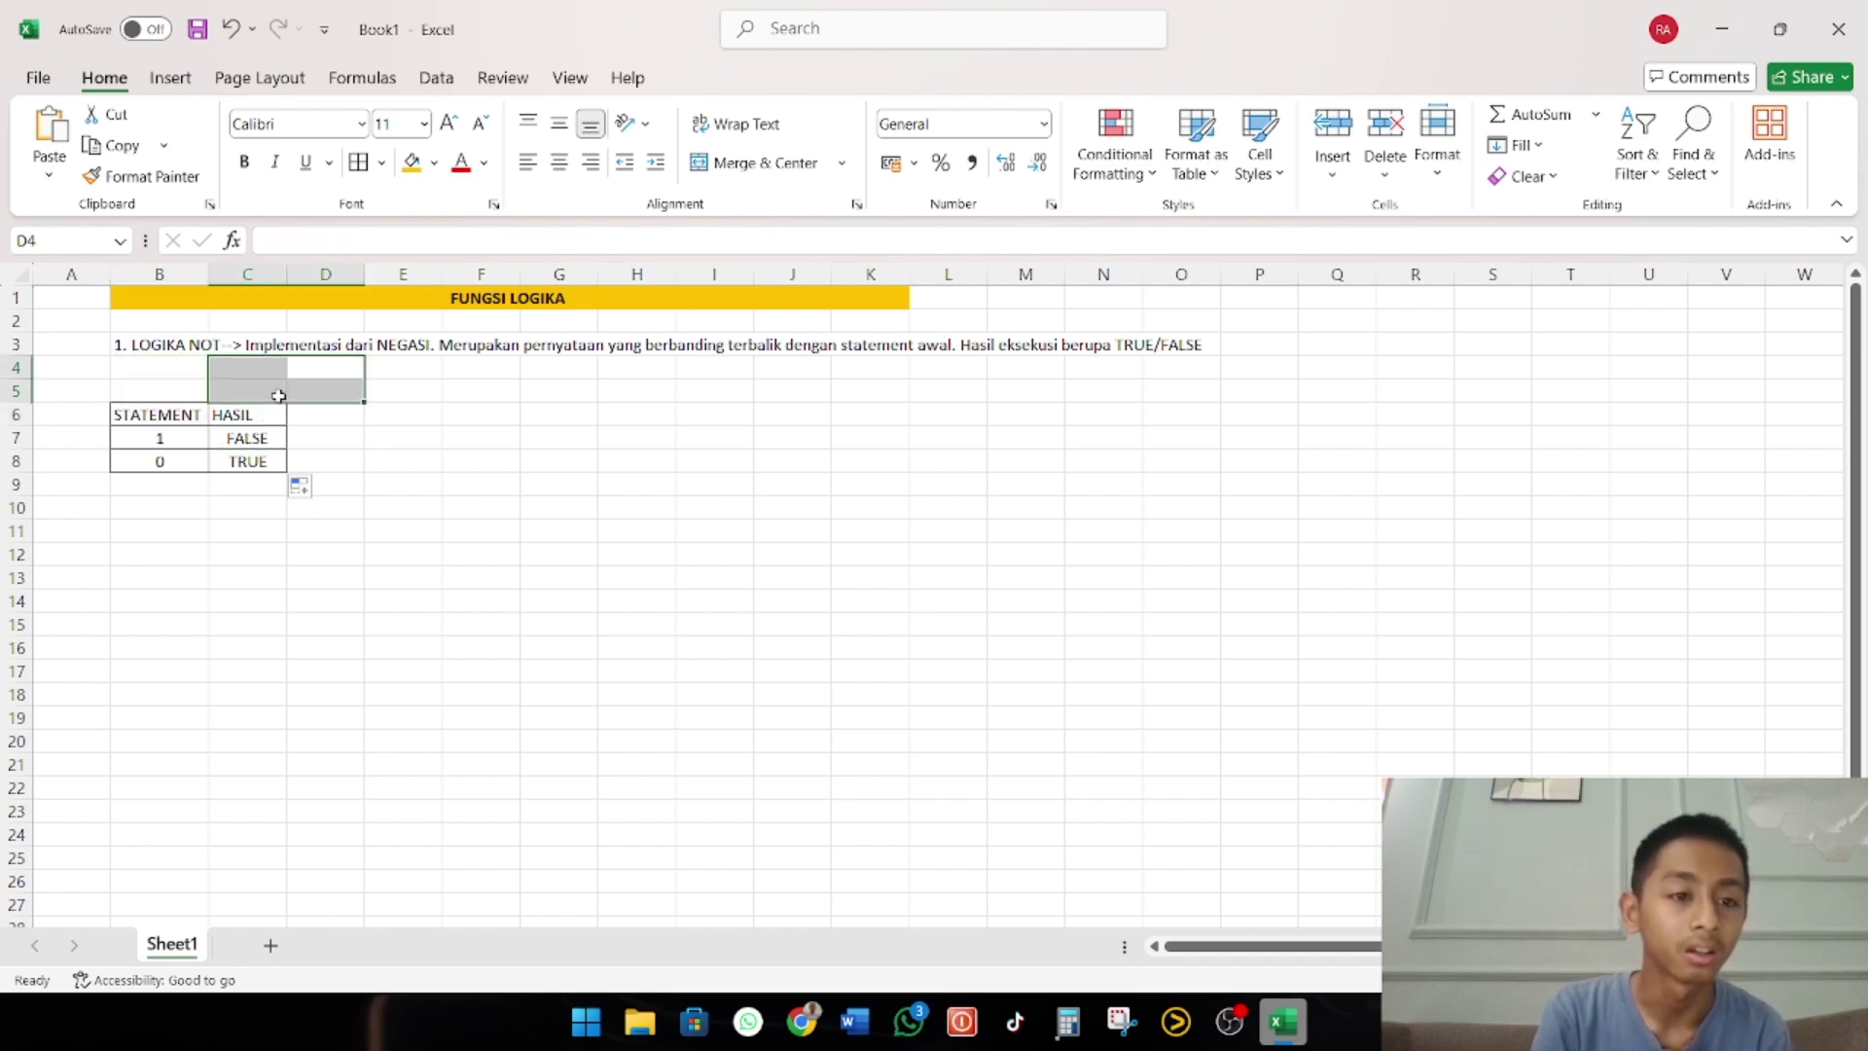
left_click(277, 397)
left_click(173, 423)
left_click_drag(174, 422, 250, 416)
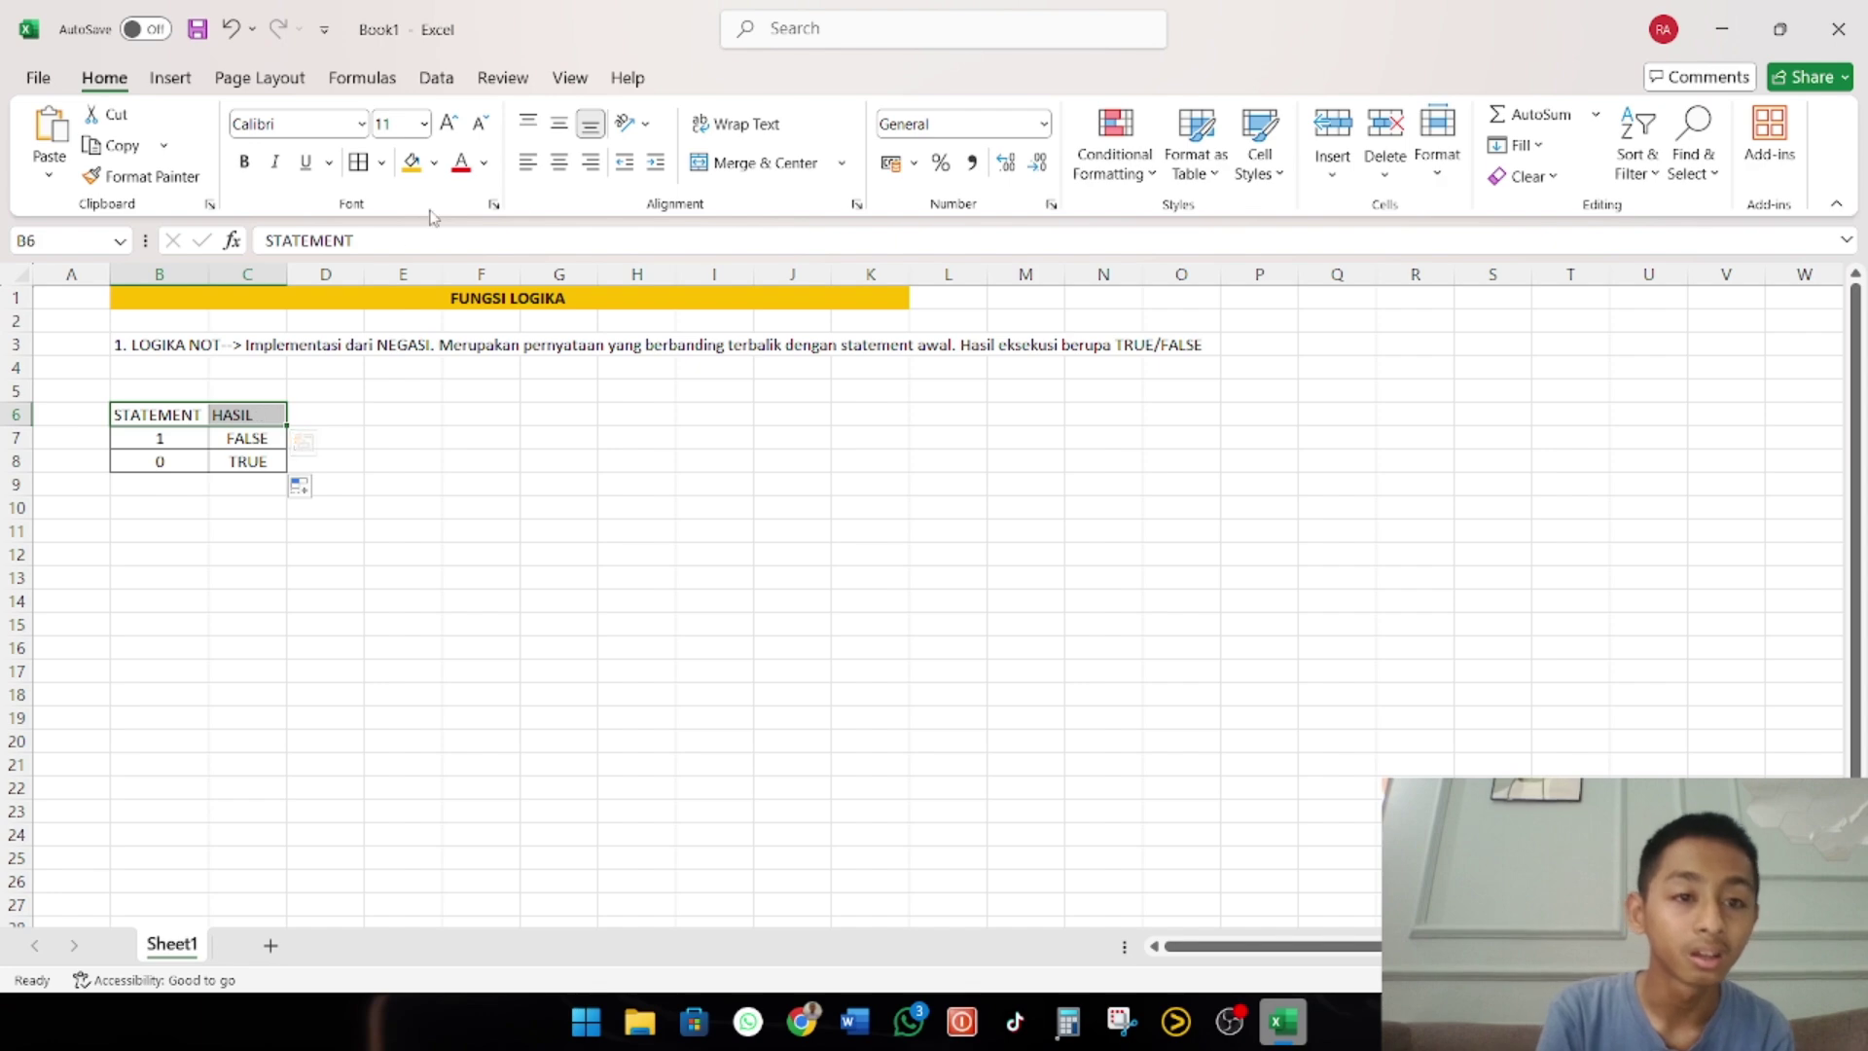
left_click(433, 166)
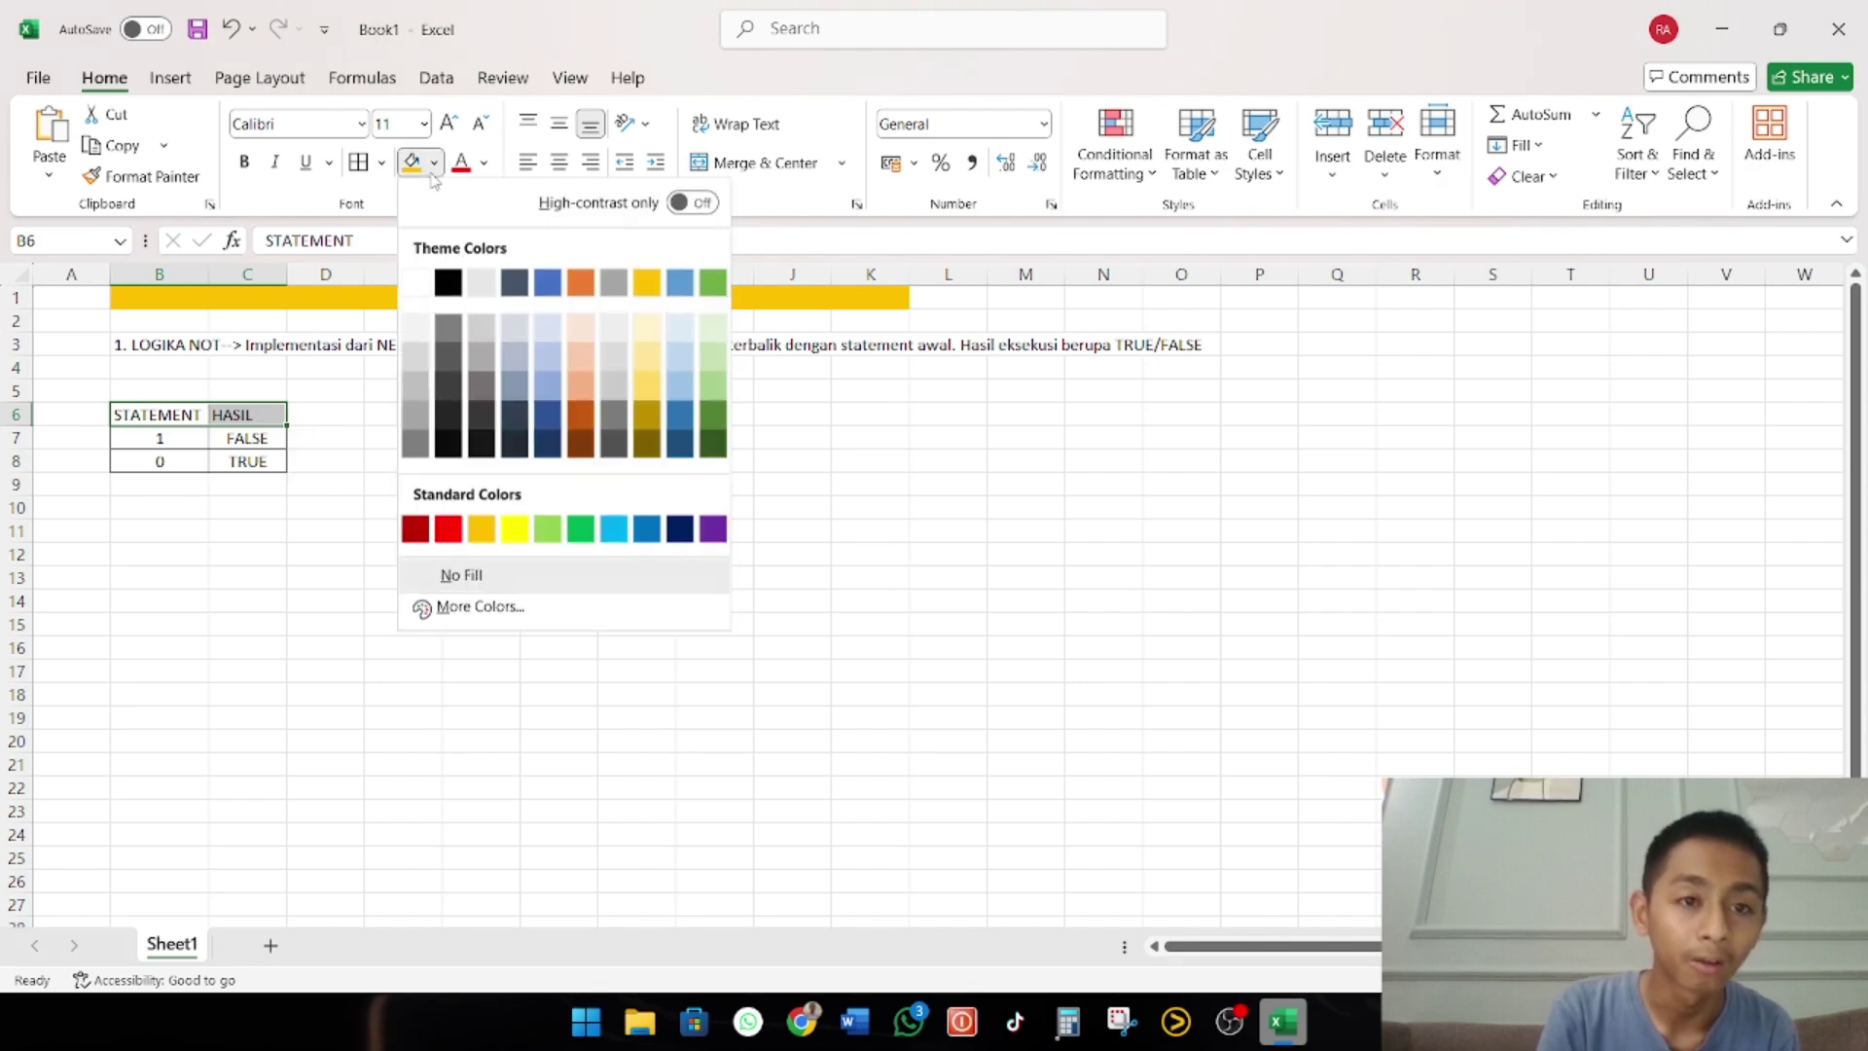
left_click(550, 289)
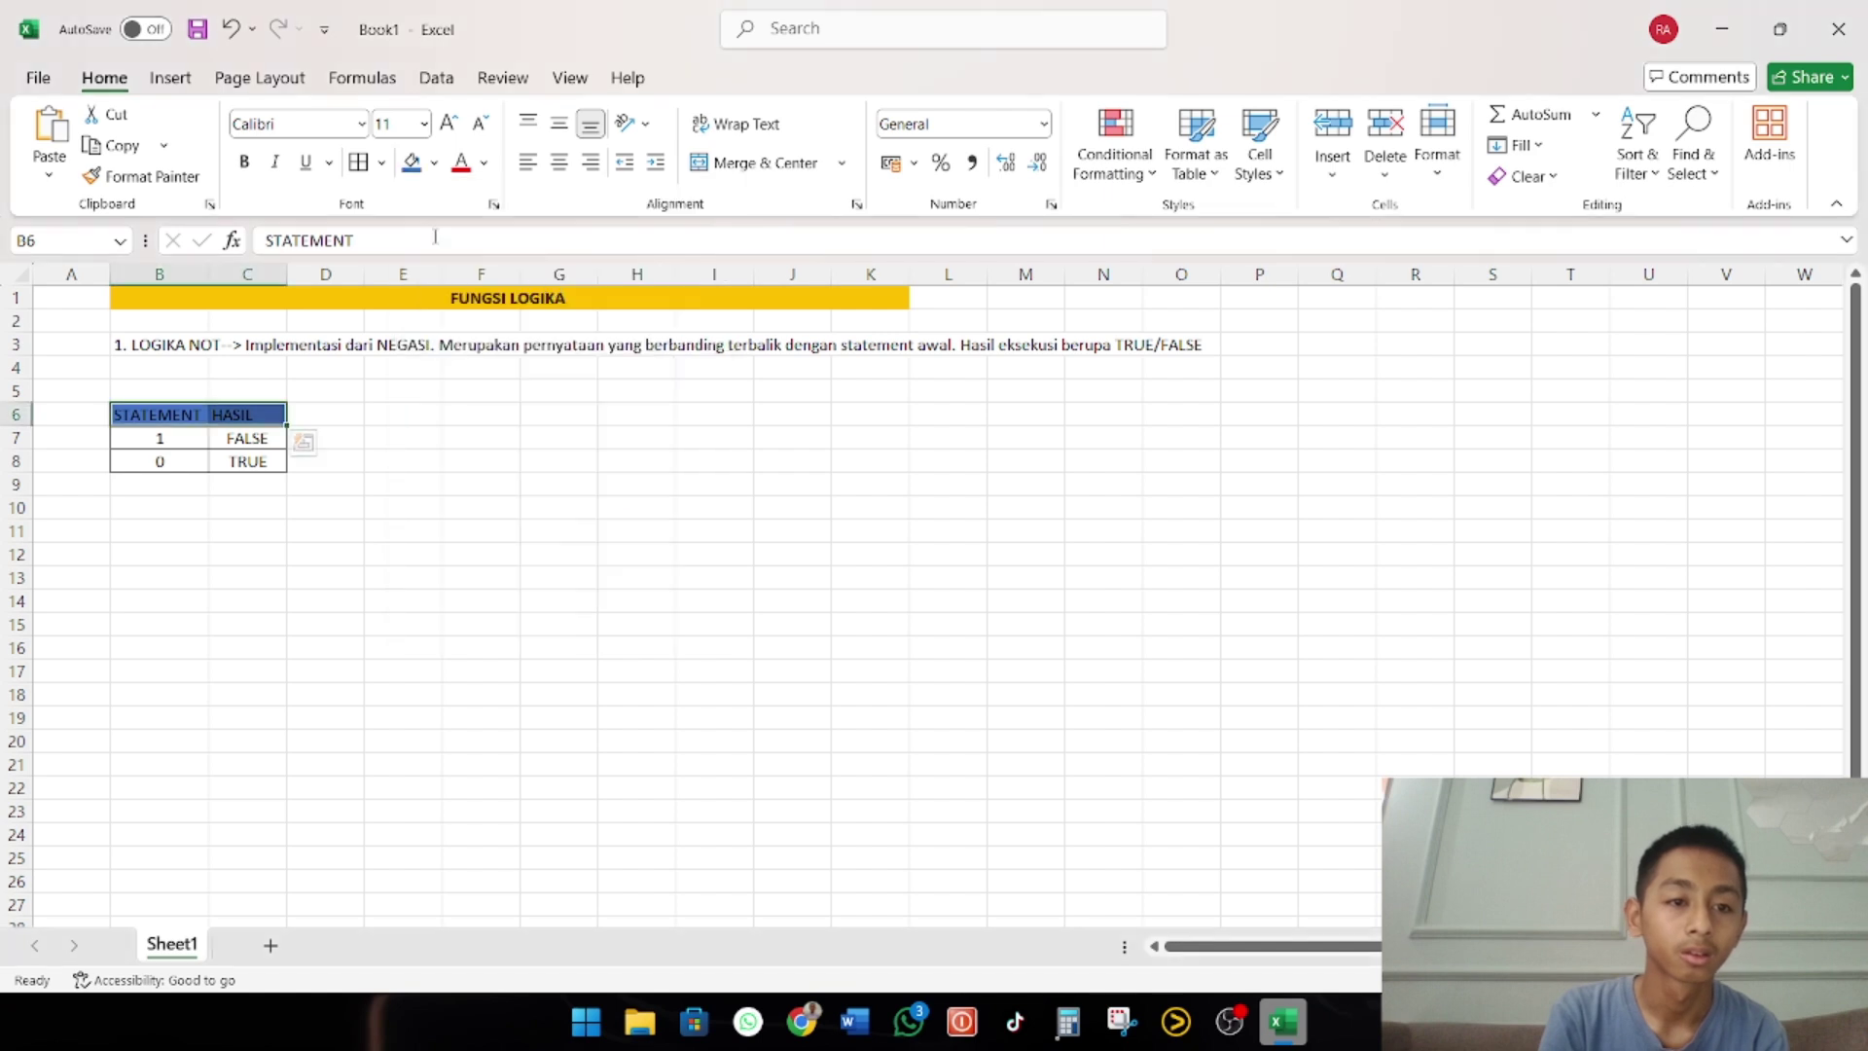
left_click(246, 163)
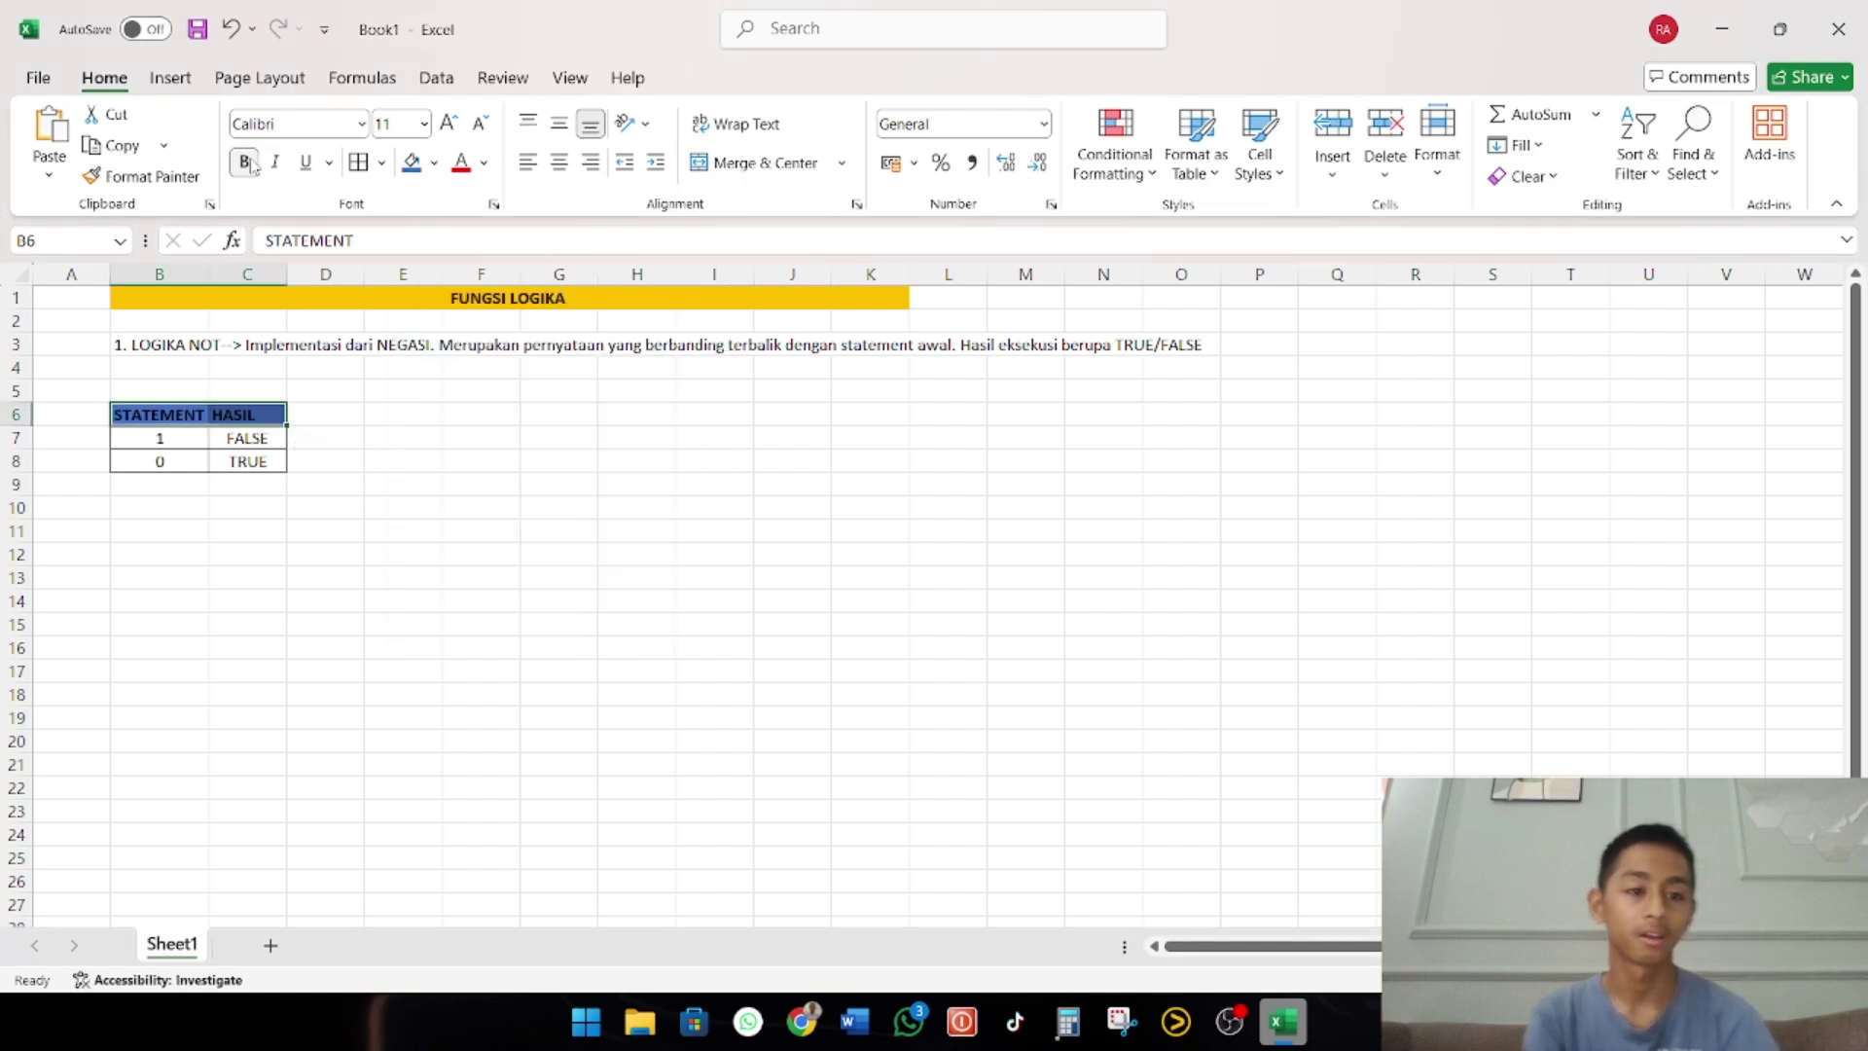
left_click(367, 517)
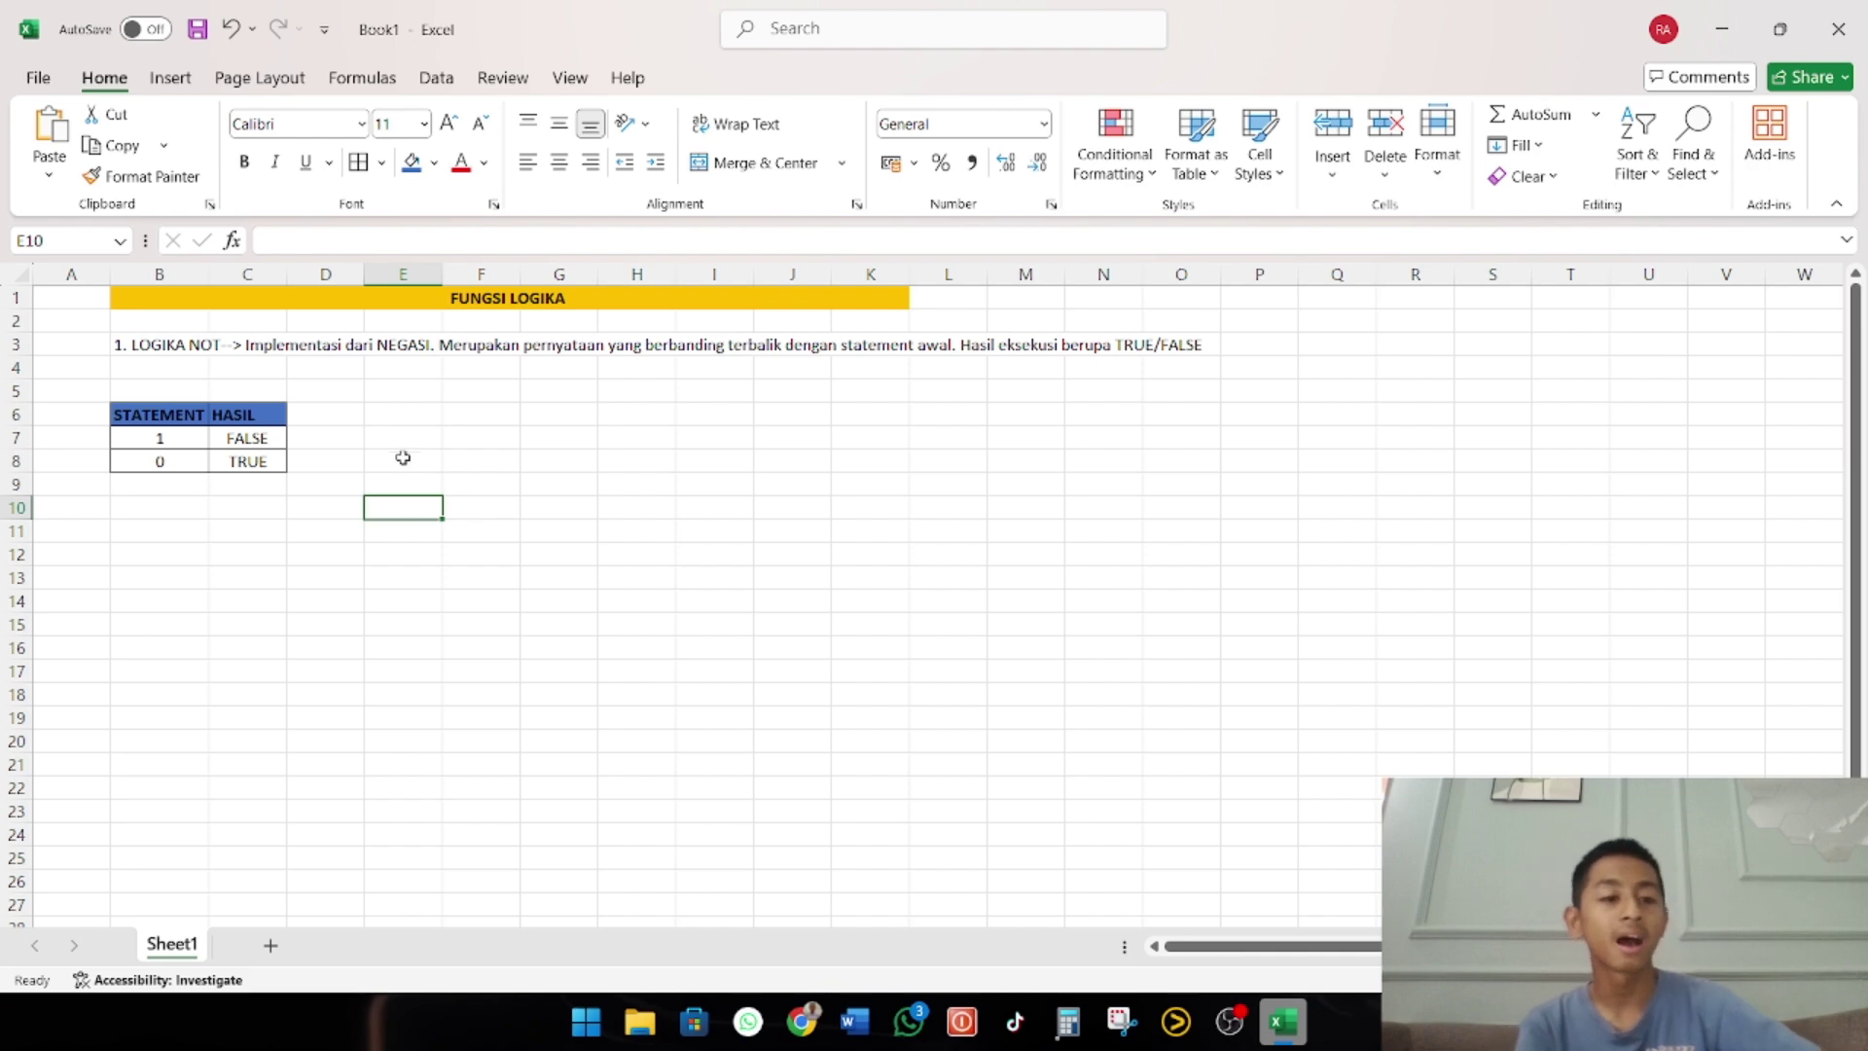
Paste the "2.LOGIKA AND" explanation about KONJUNGSI from the clipboard history into cell B10
left_click(141, 507)
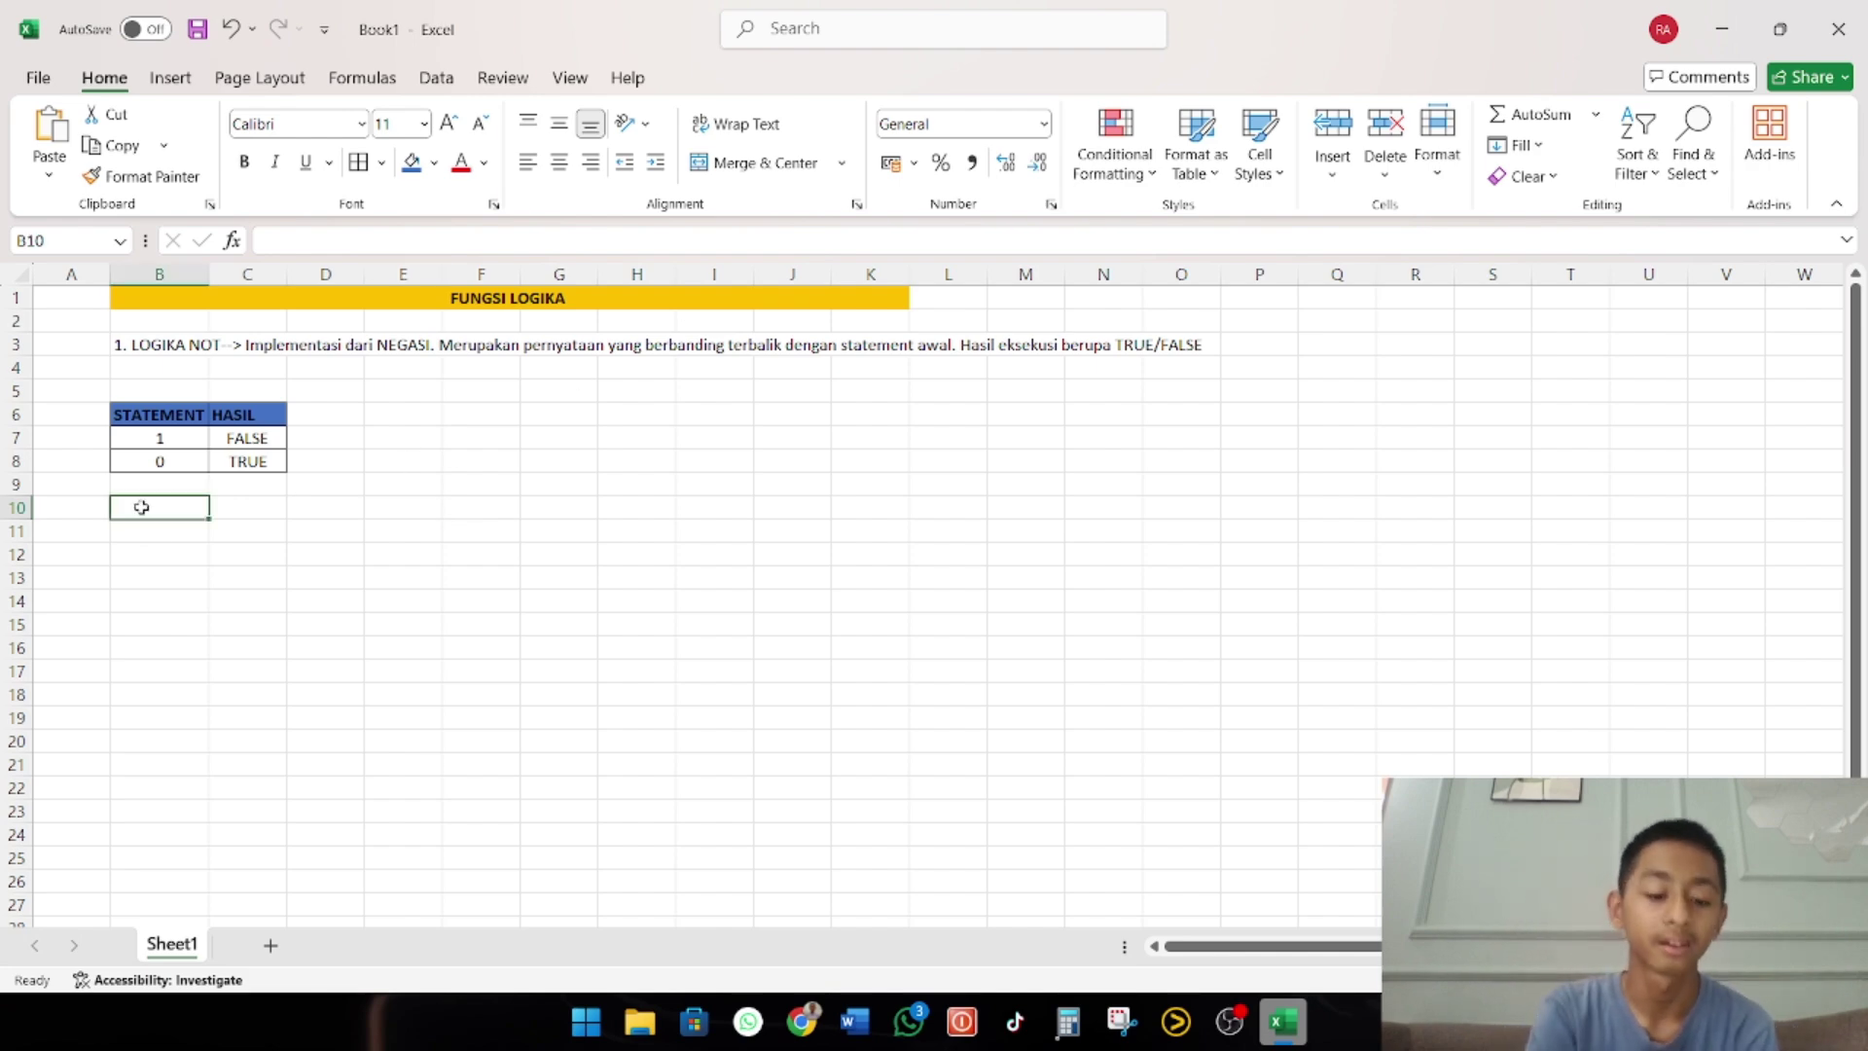
key("super+v")
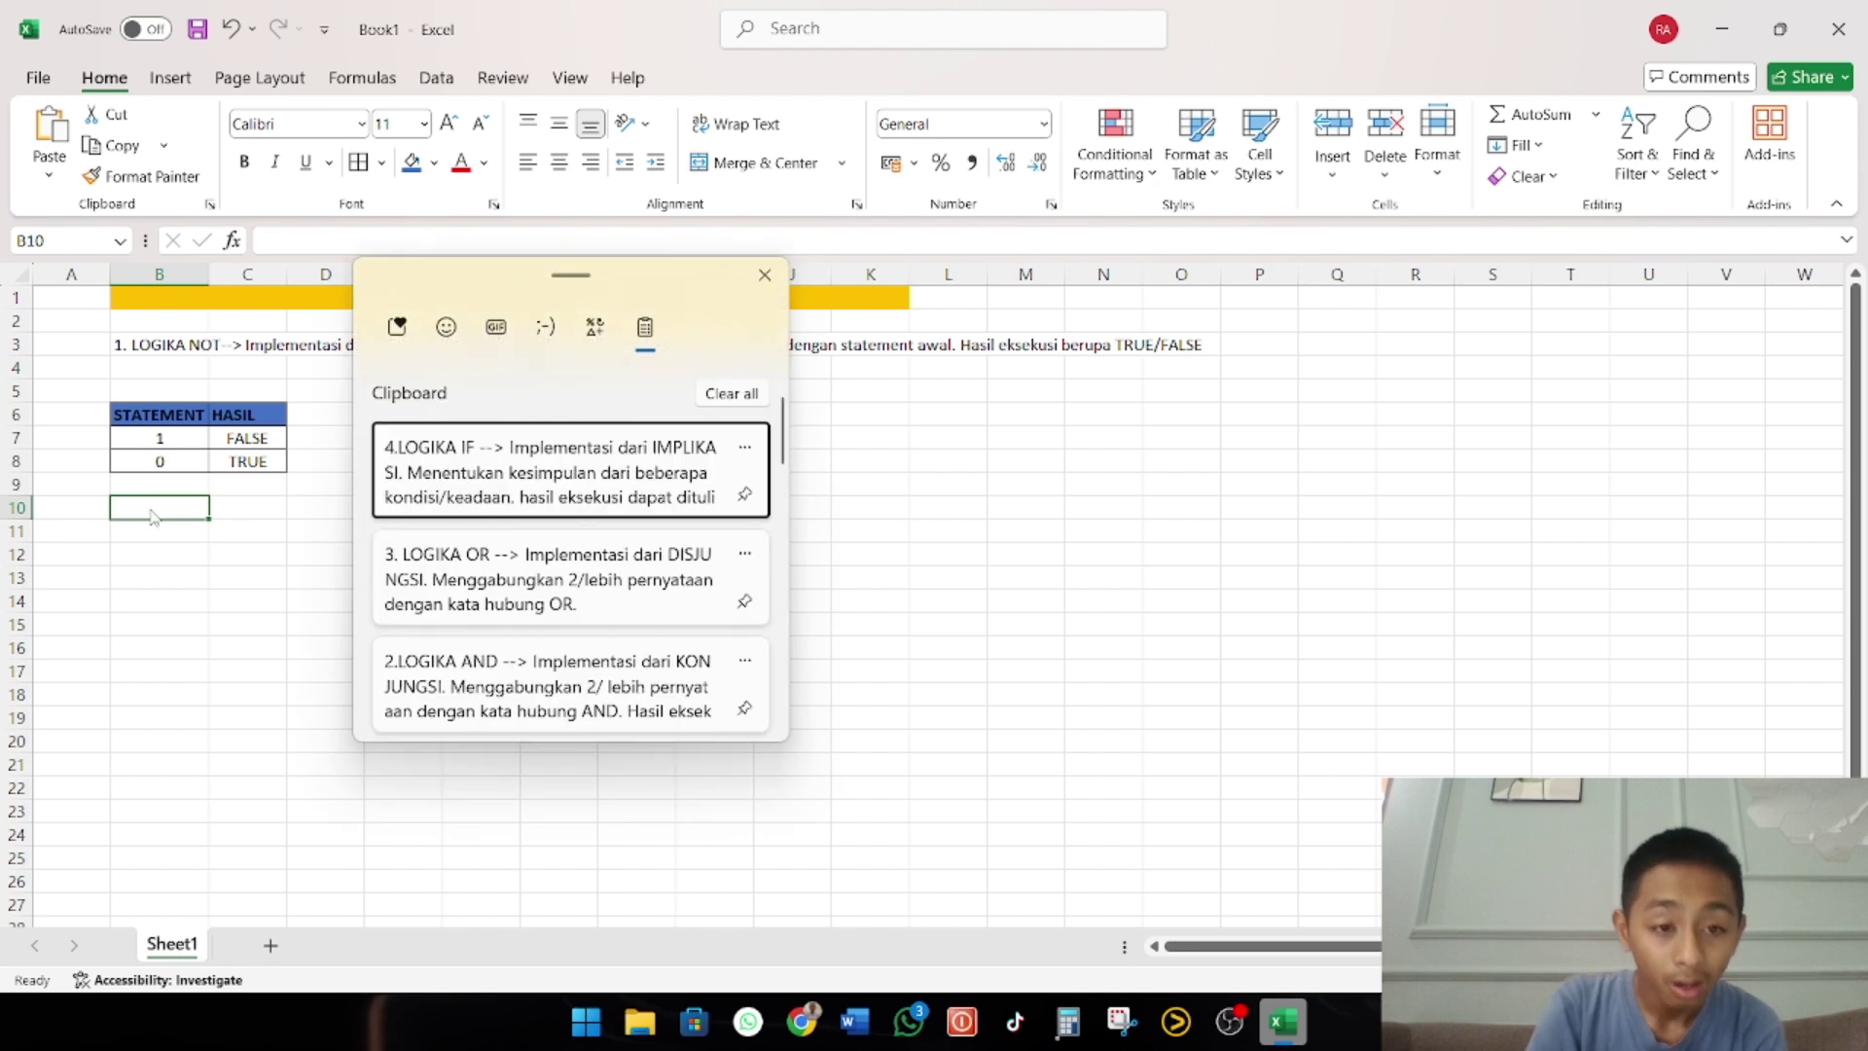
left_click(583, 673)
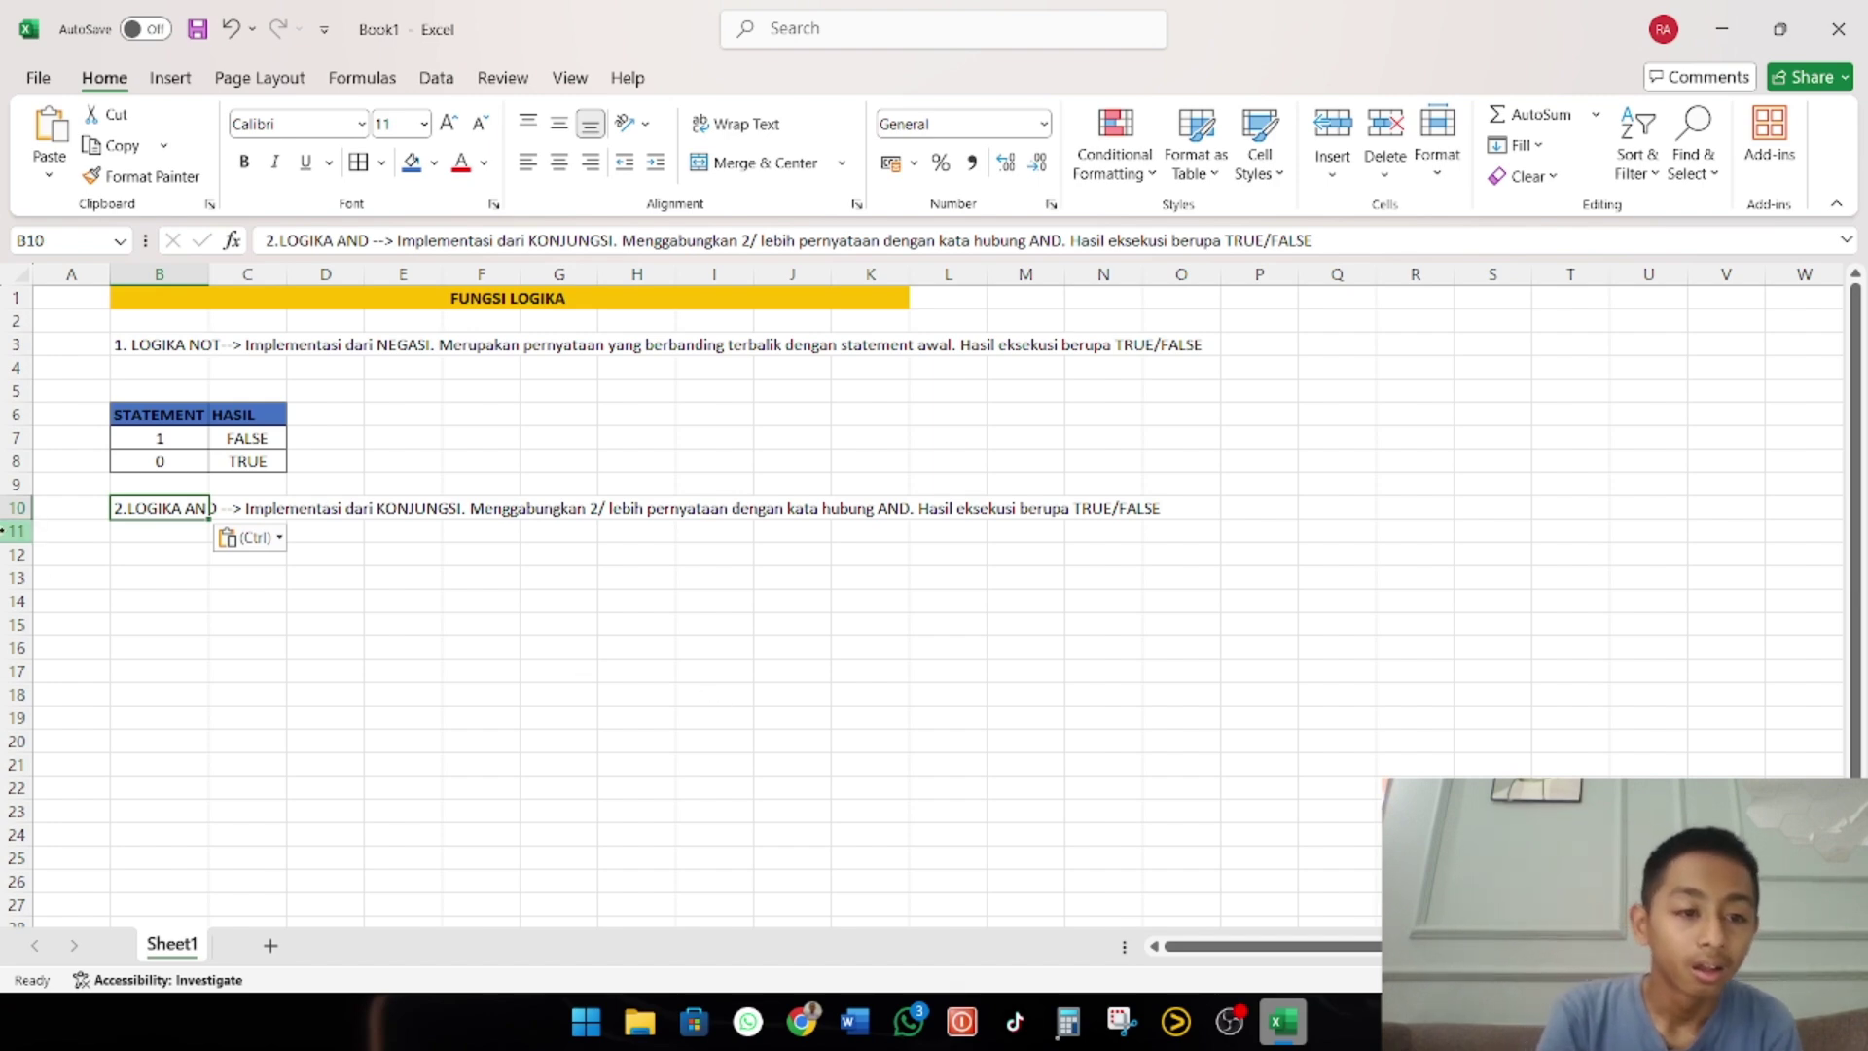
Apply all borders to cells B12:C14 below the LOGIKA AND explanation
left_click(162, 556)
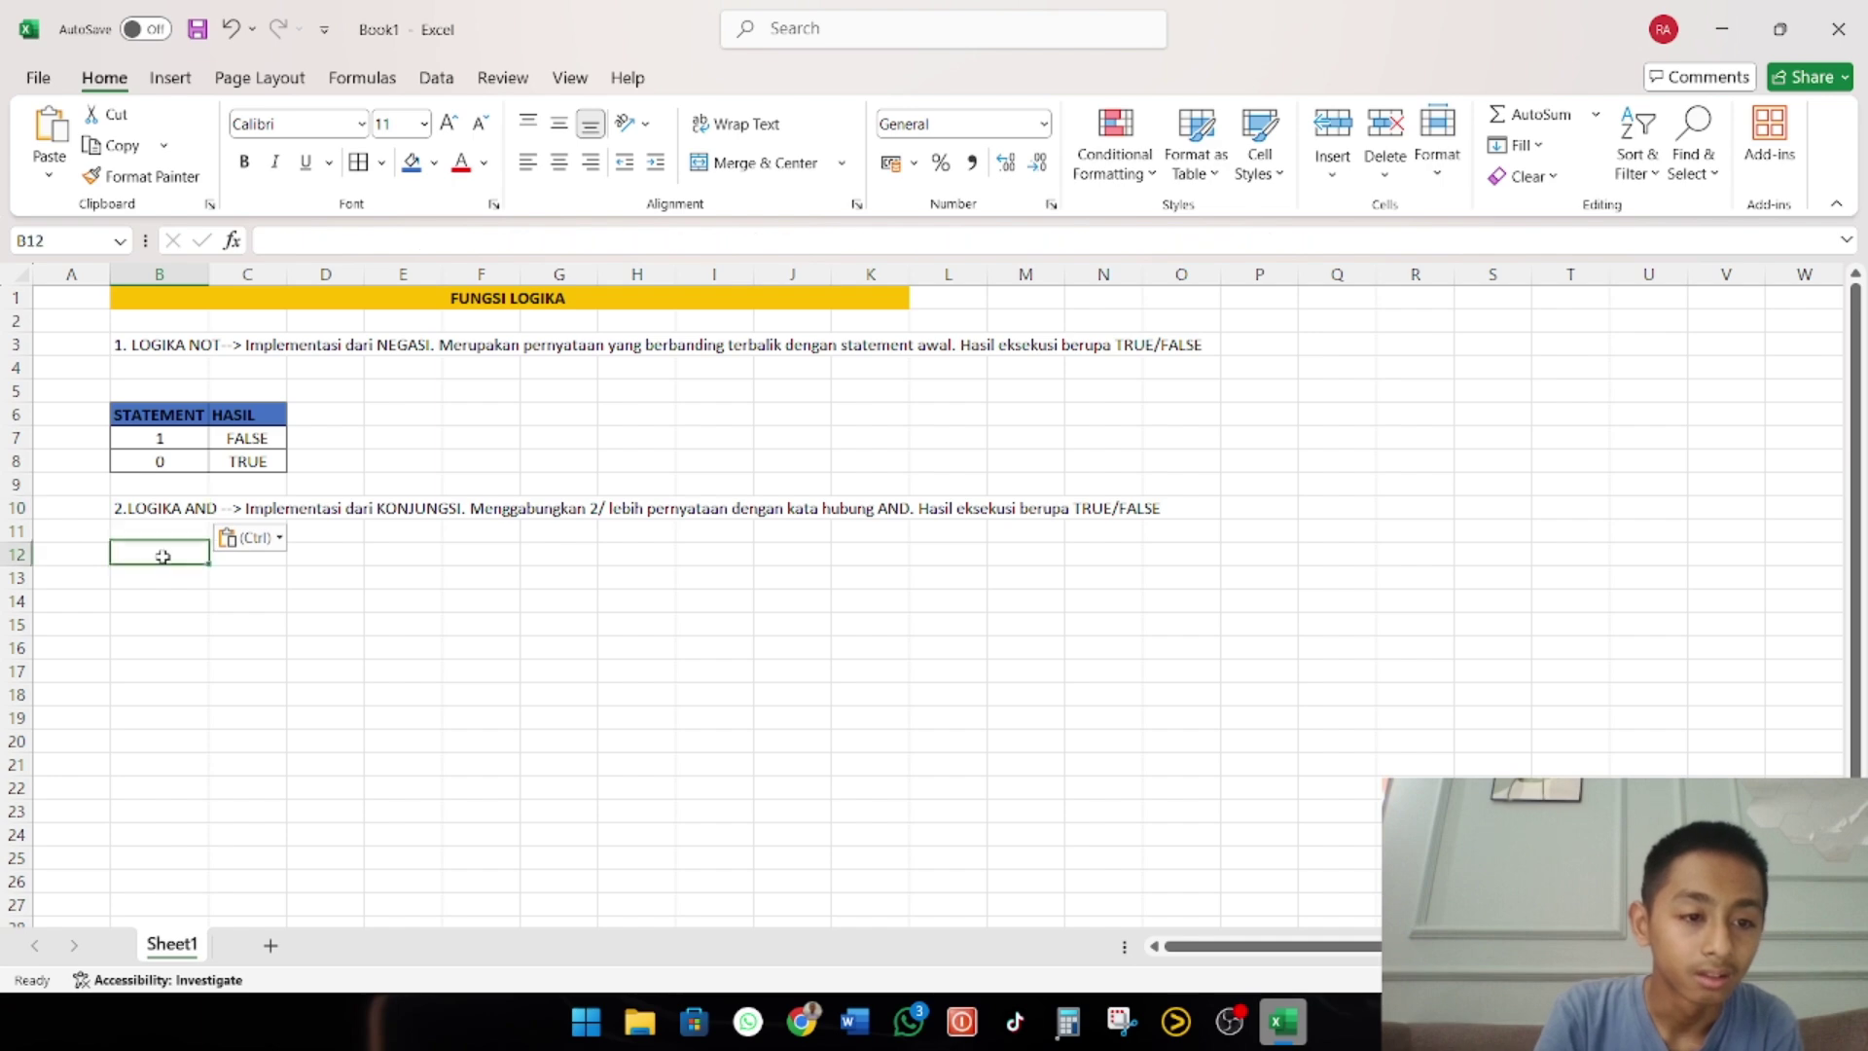
left_click(359, 588)
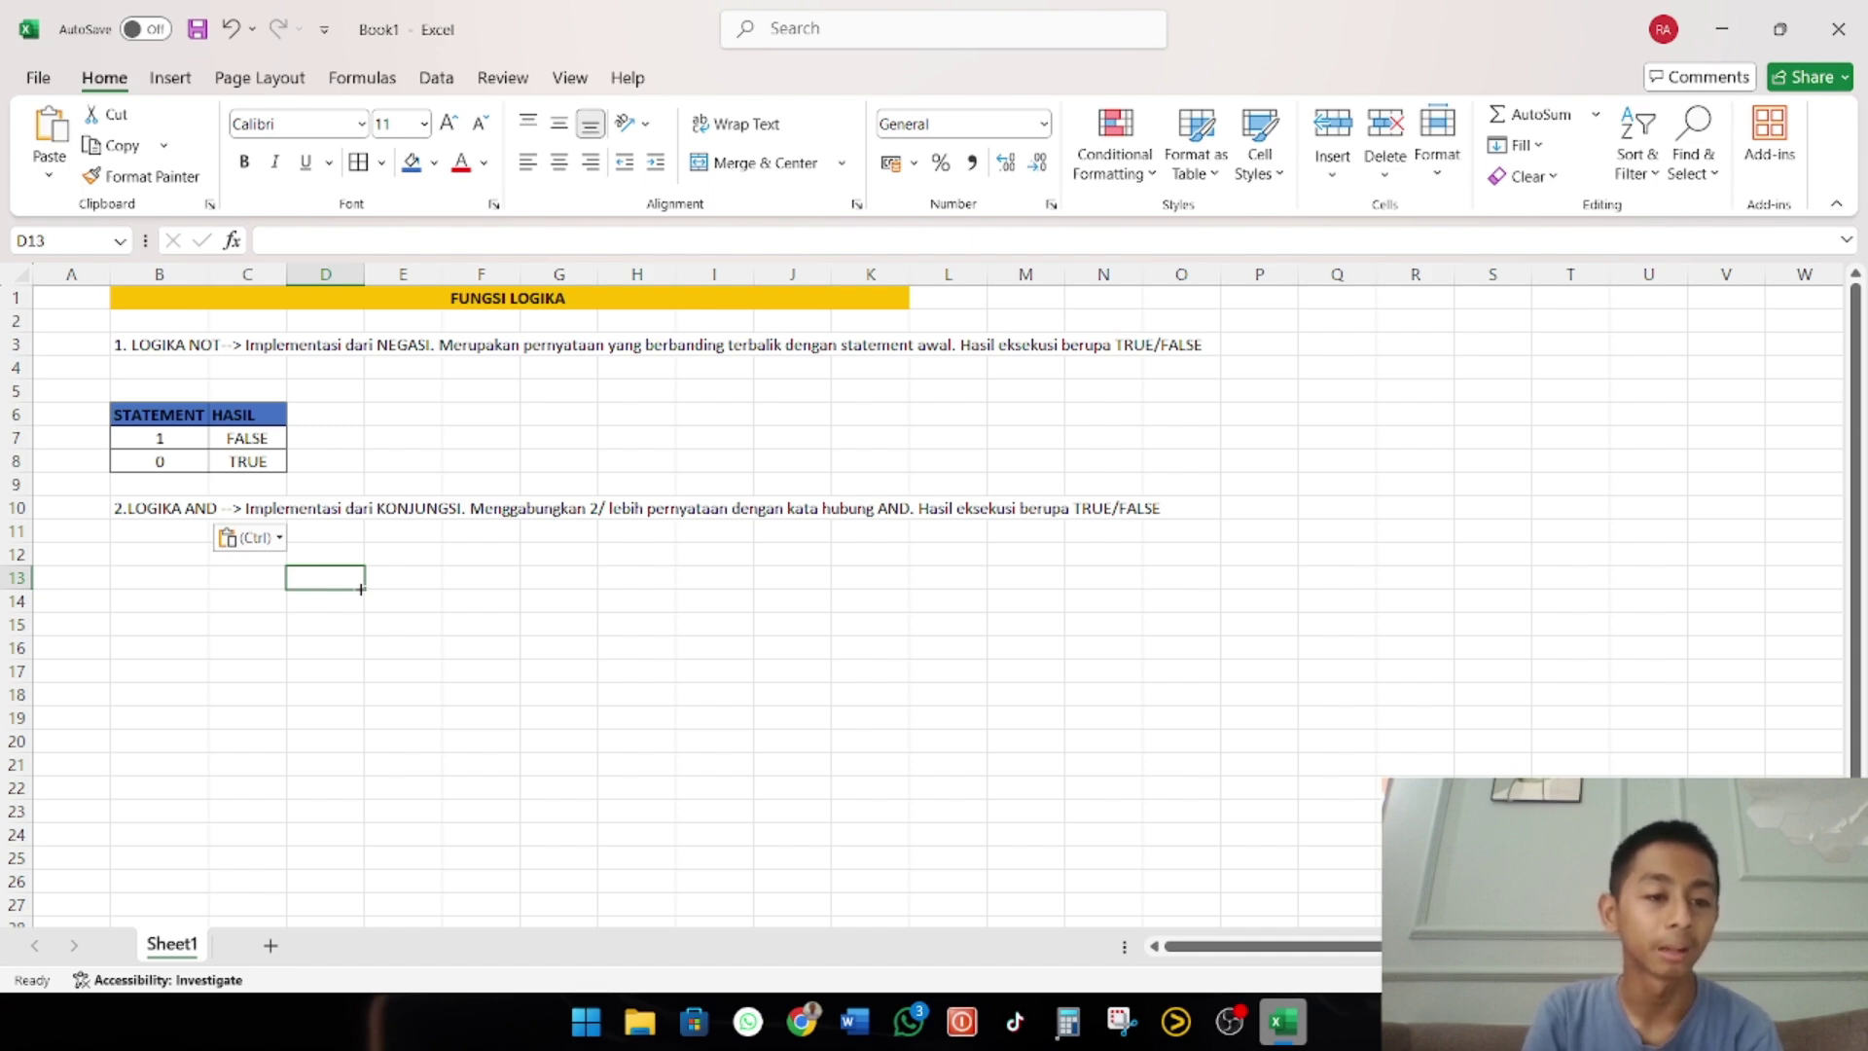
left_click(179, 557)
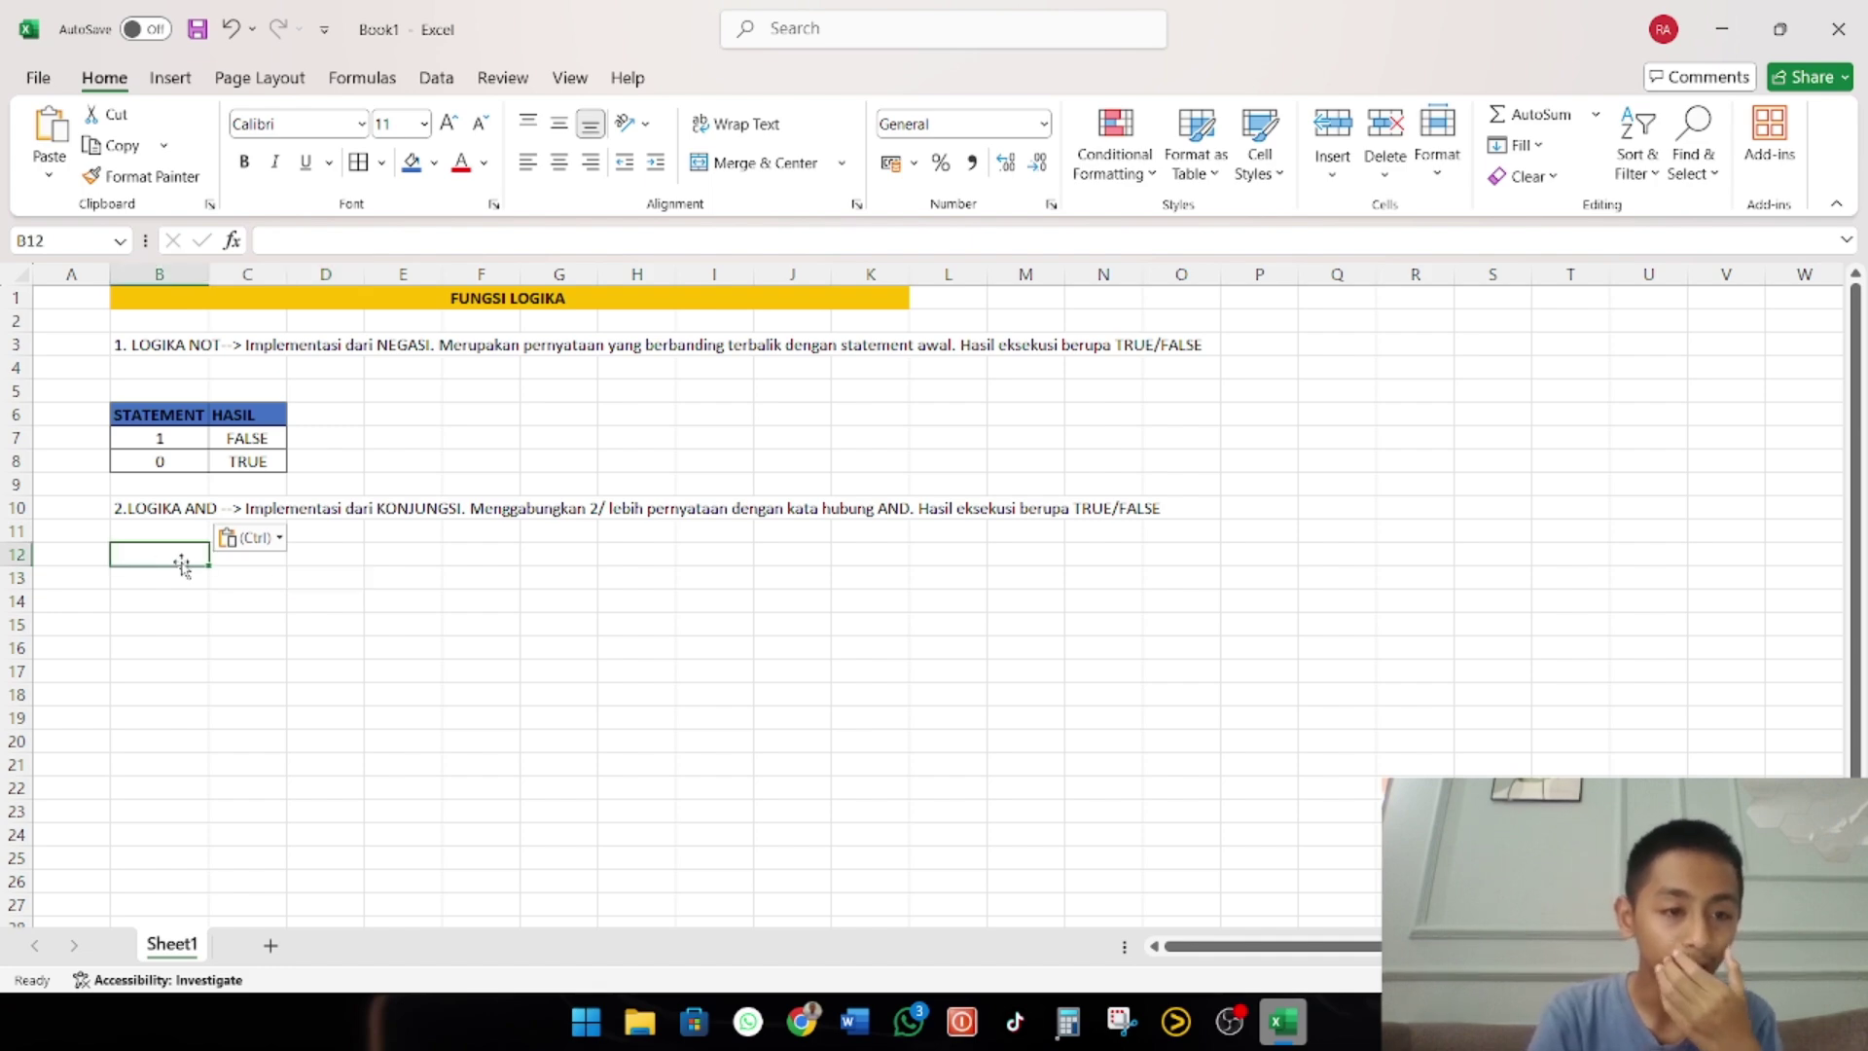
left_click_drag(178, 557, 257, 596)
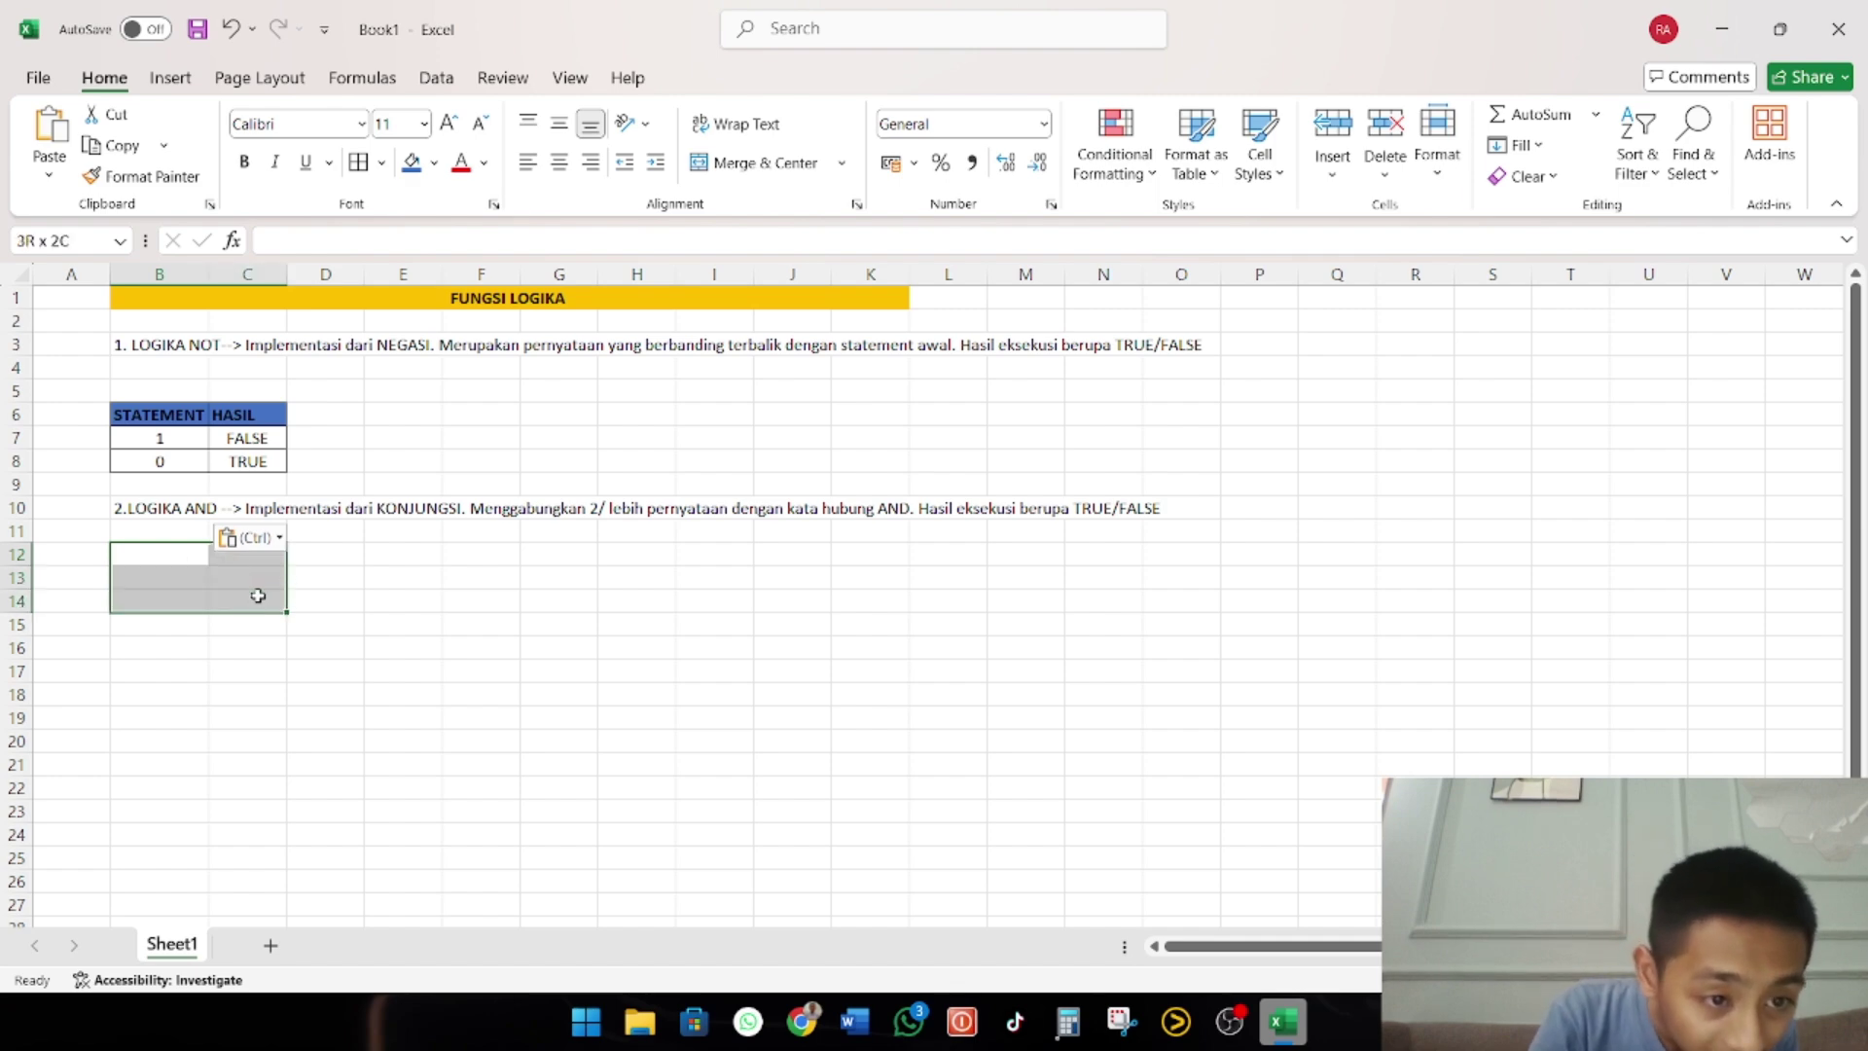
left_click(365, 163)
Merge and centre cells B12:C12 of the table and enter the heading NILAI
left_click(180, 559)
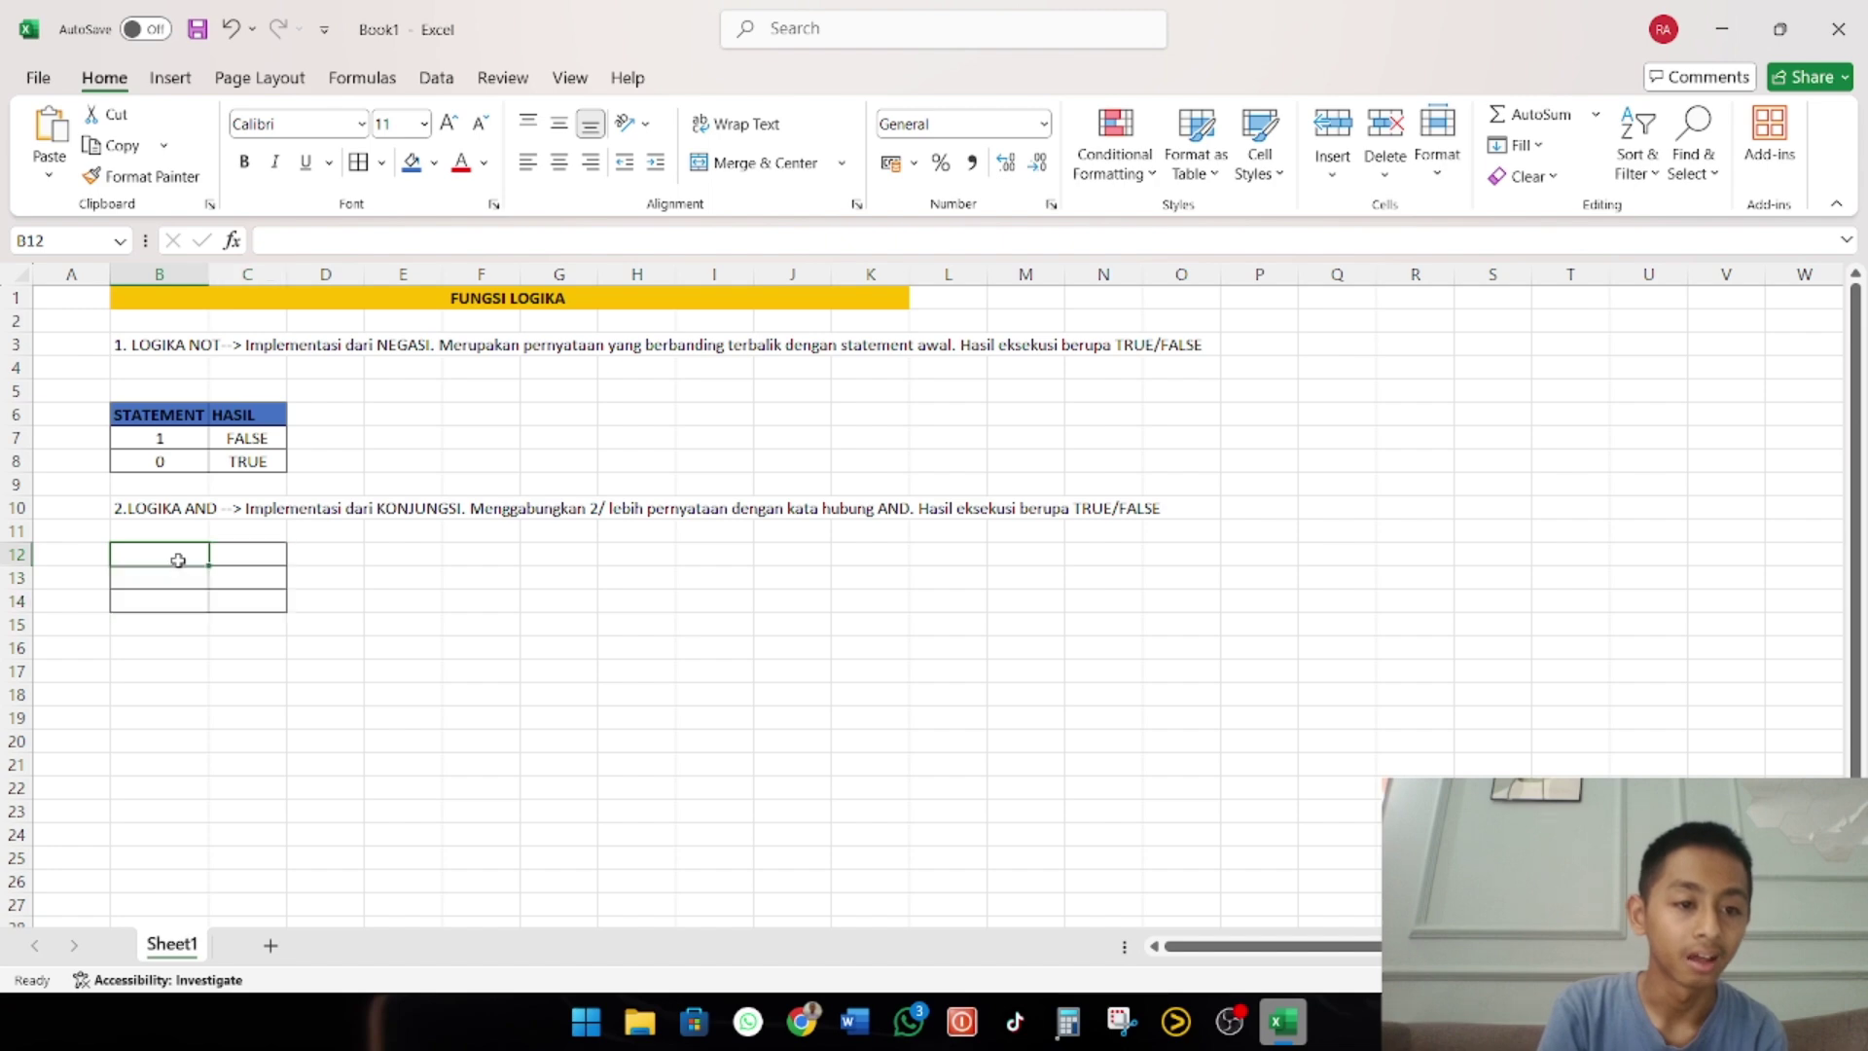
left_click_drag(189, 561, 248, 557)
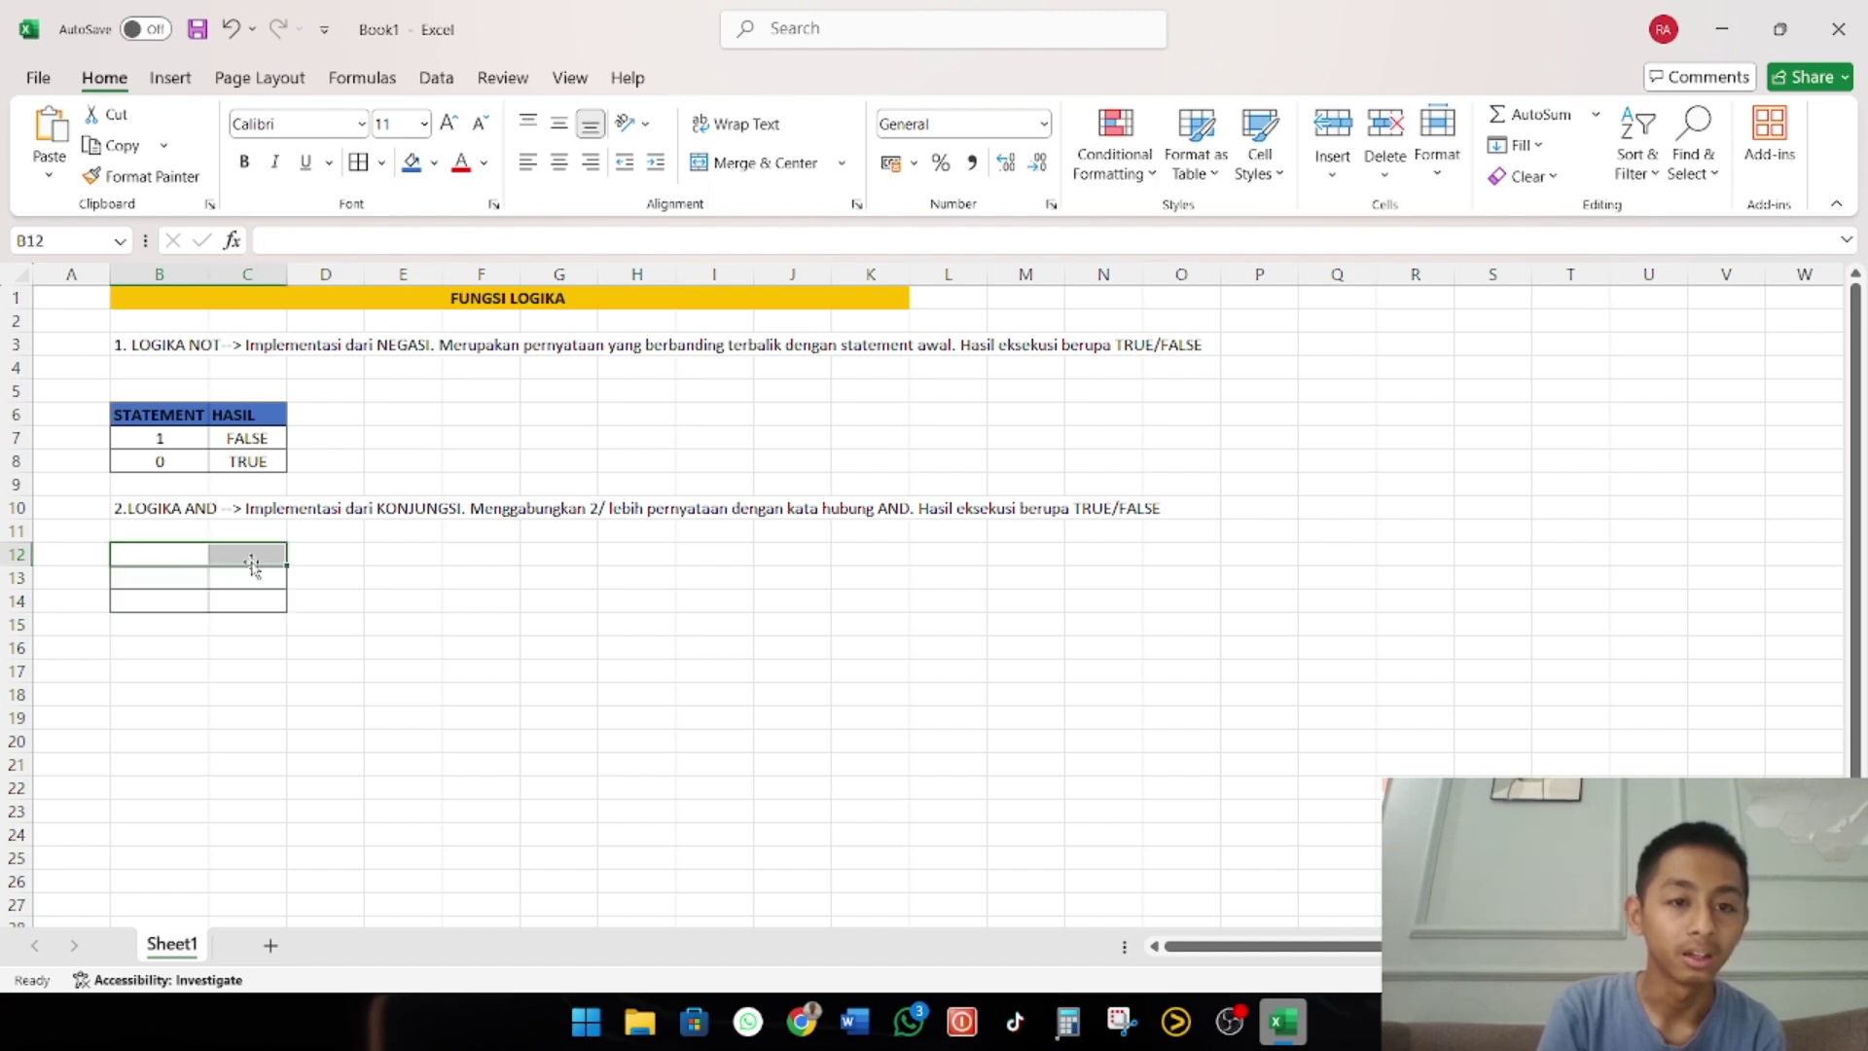
left_click(745, 164)
type("N")
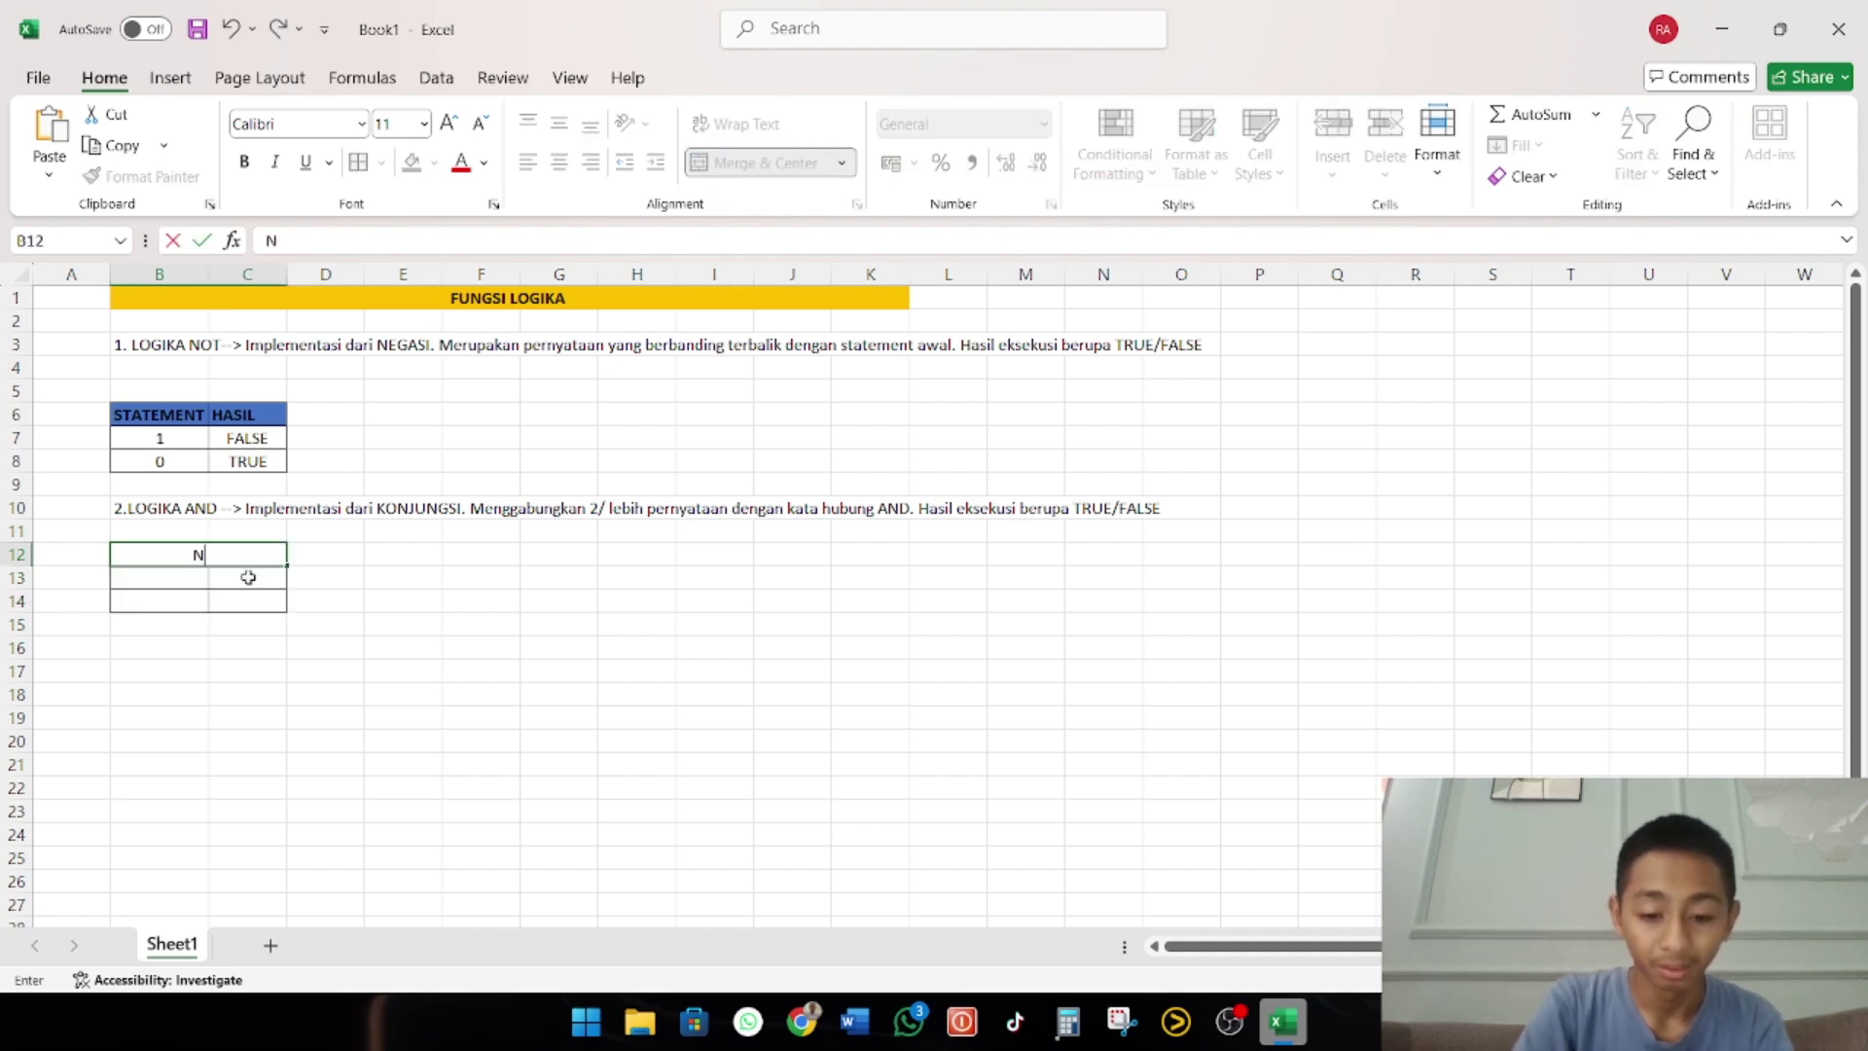
type("ILAI")
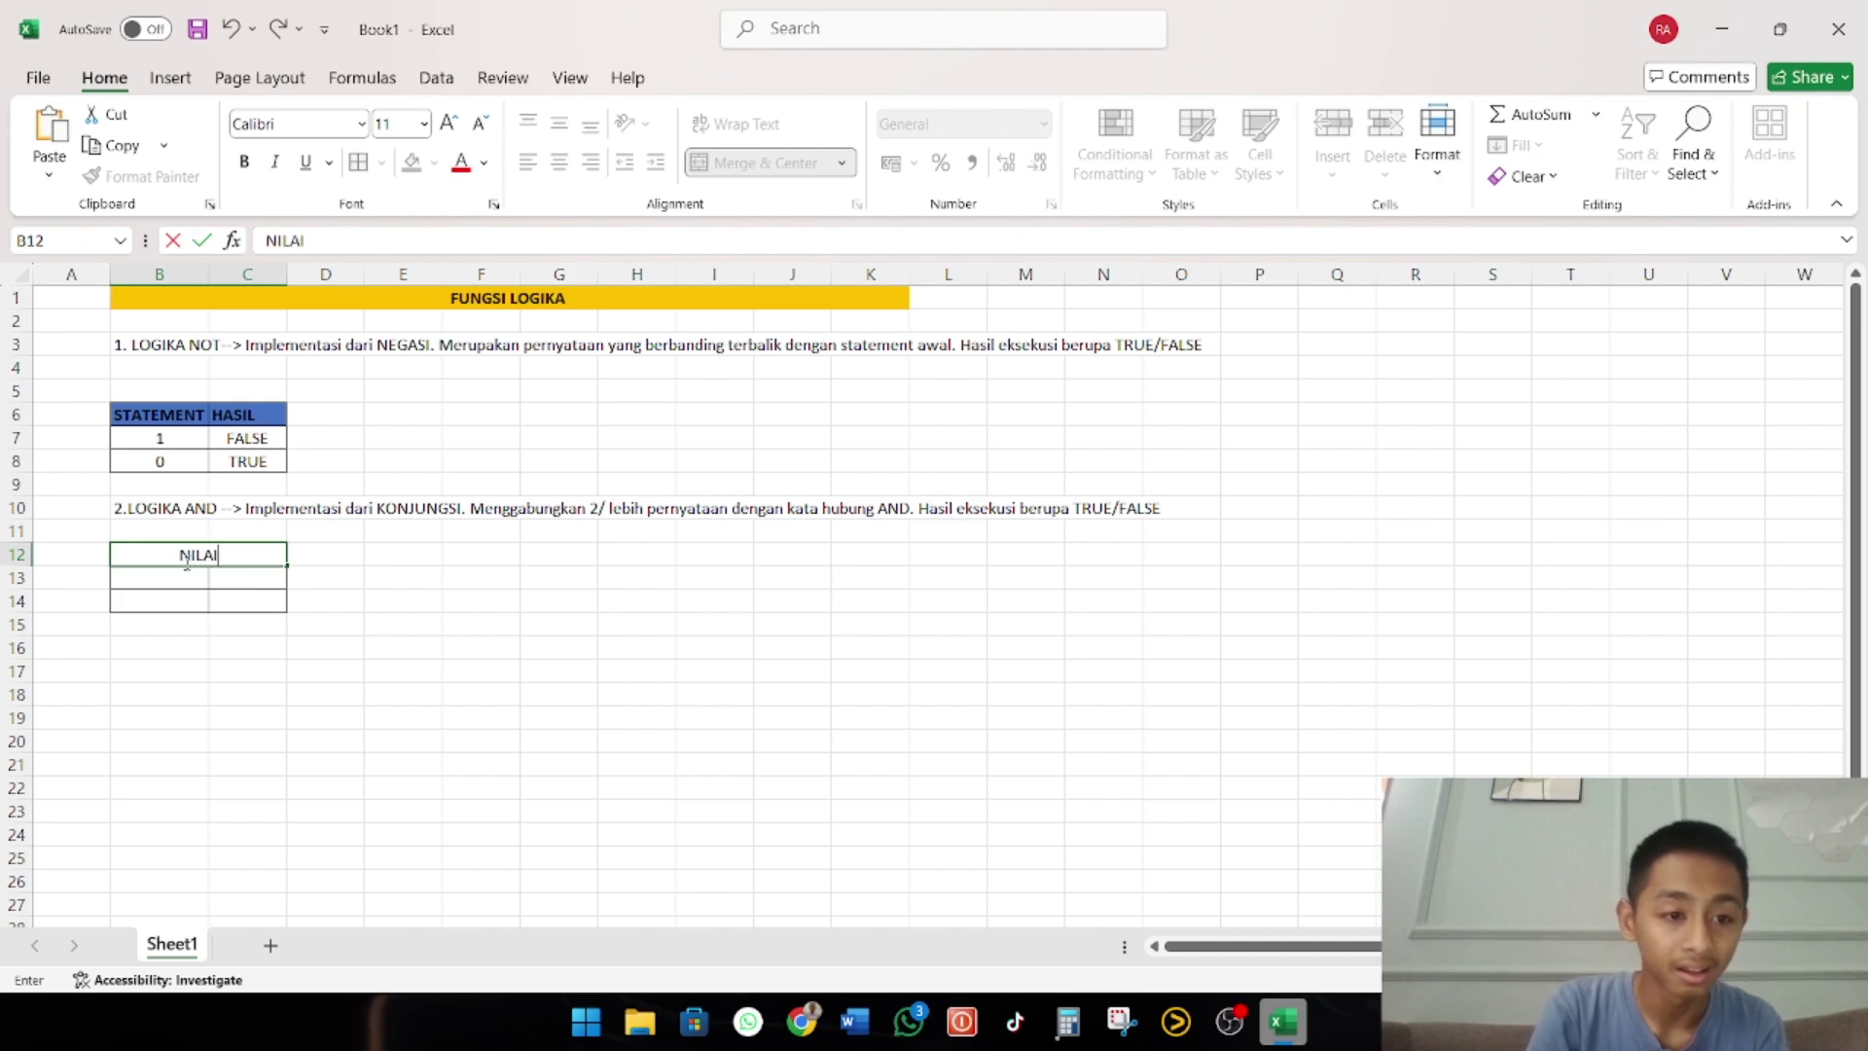
key("Return")
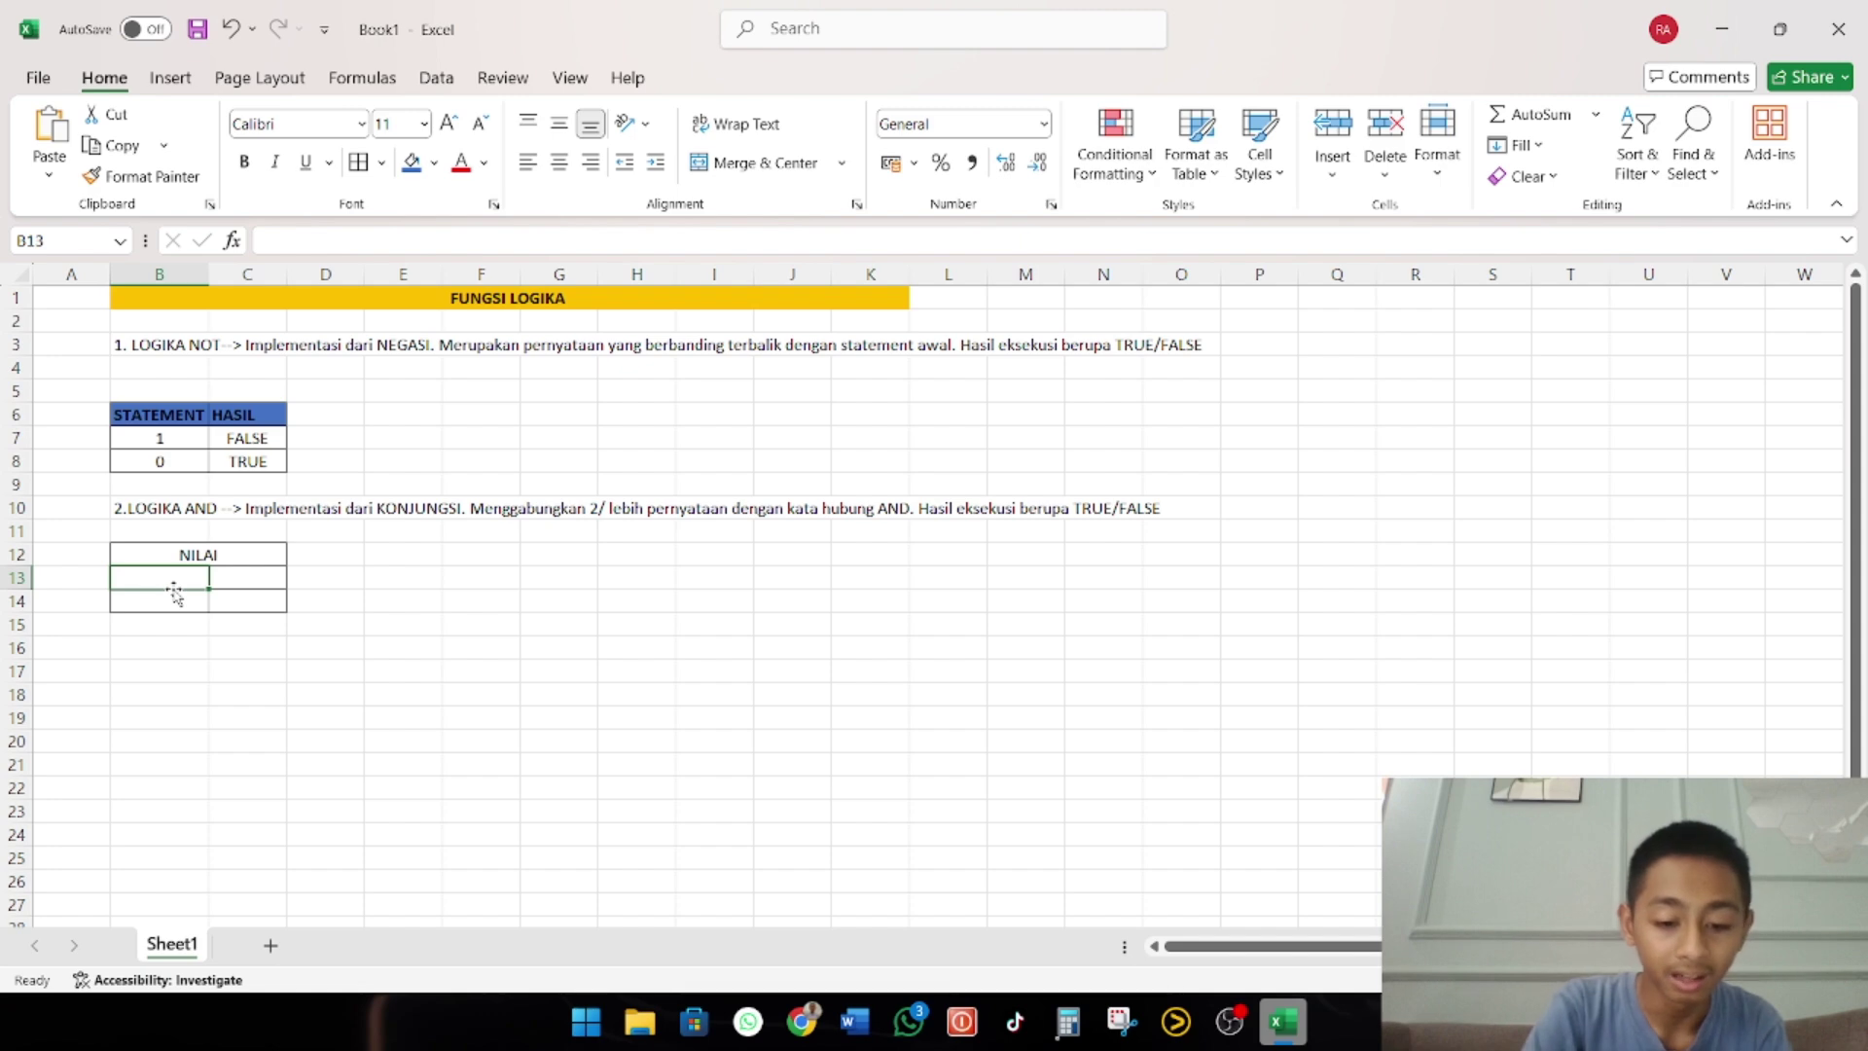
Enter the two people's first names in B13 and C13, with the scores 65 and 90 beneath them
type("RISKY")
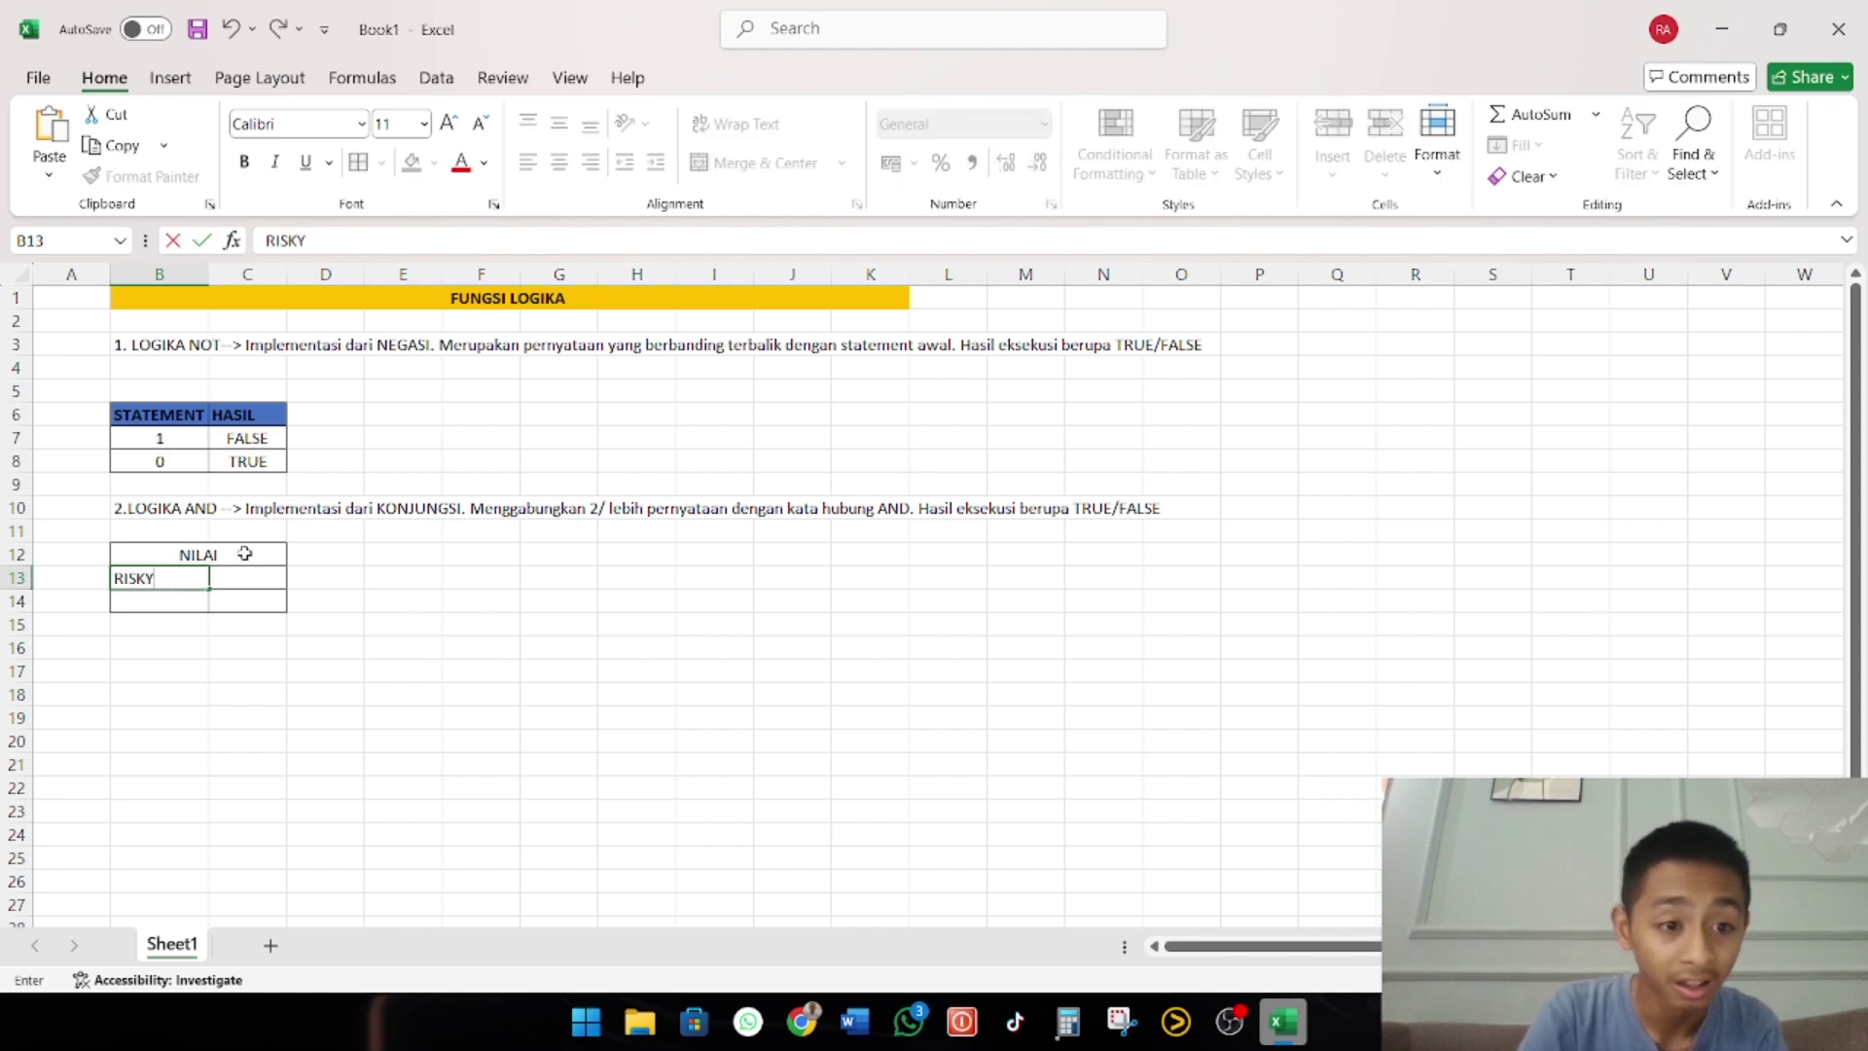
left_click(246, 573)
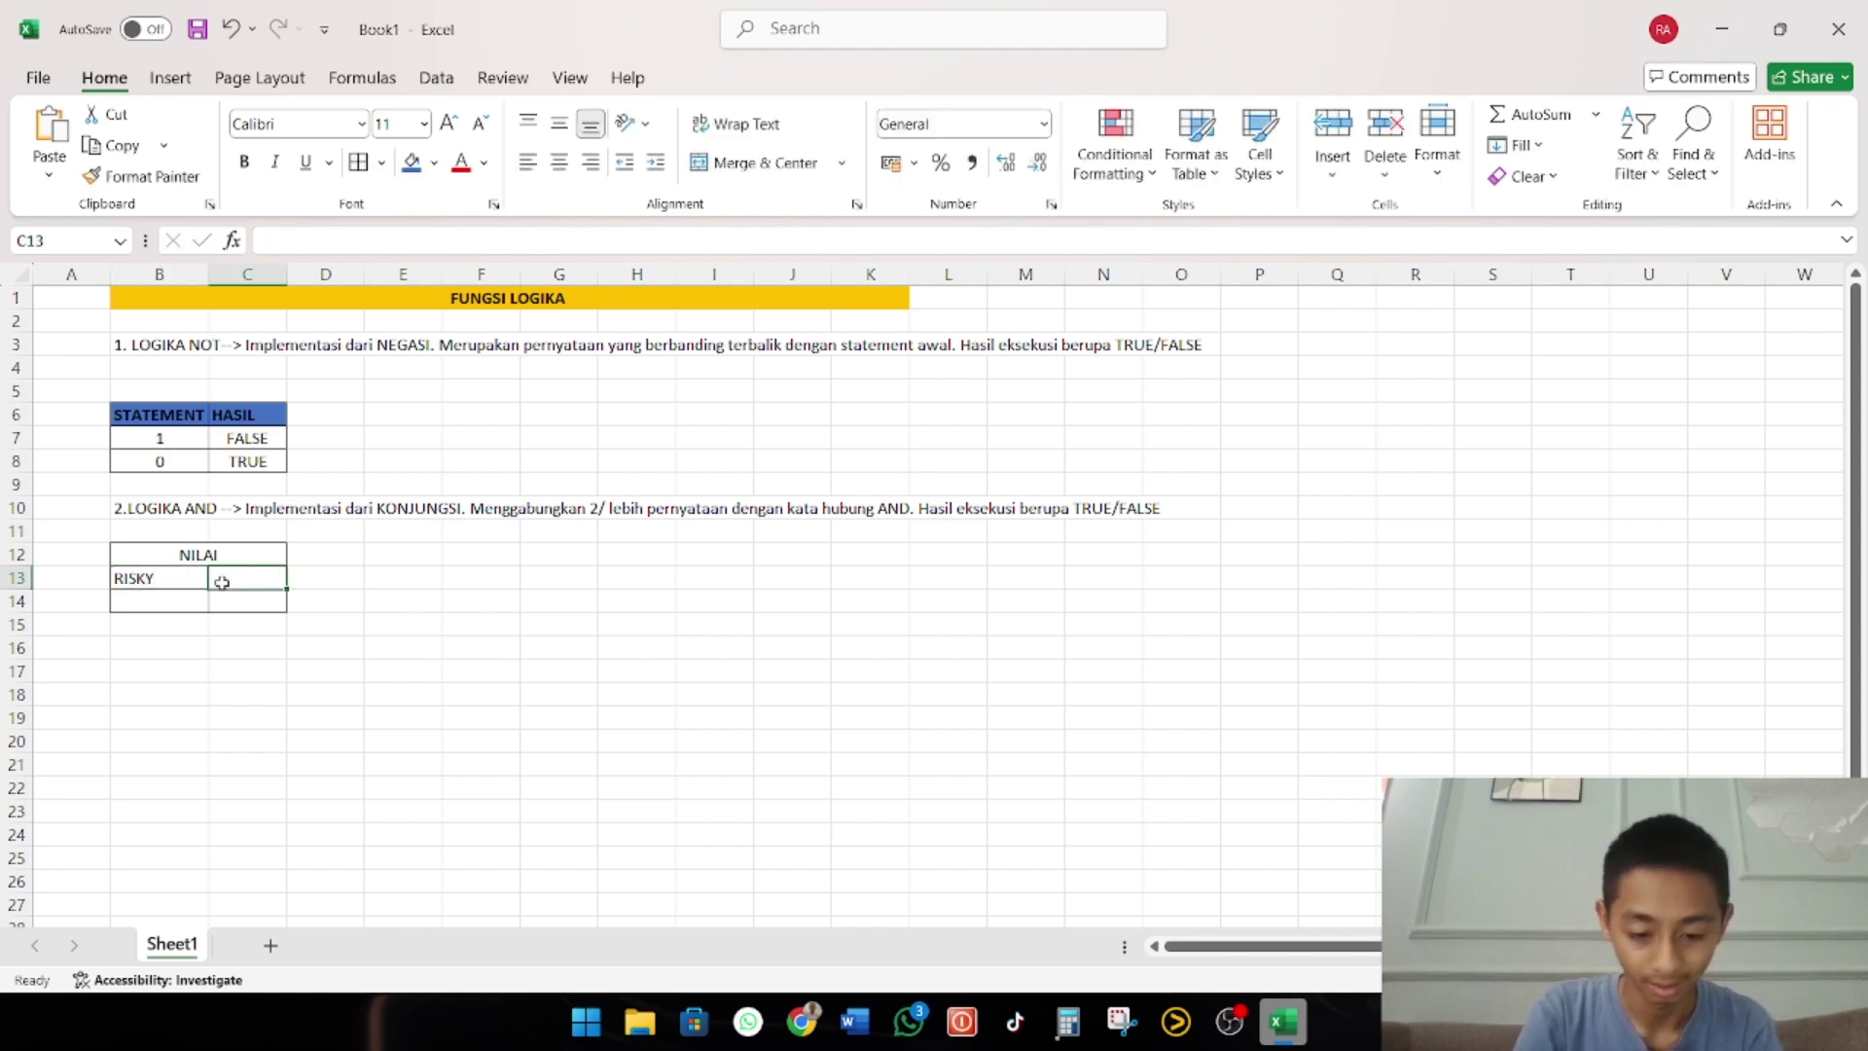
type("ANDRA")
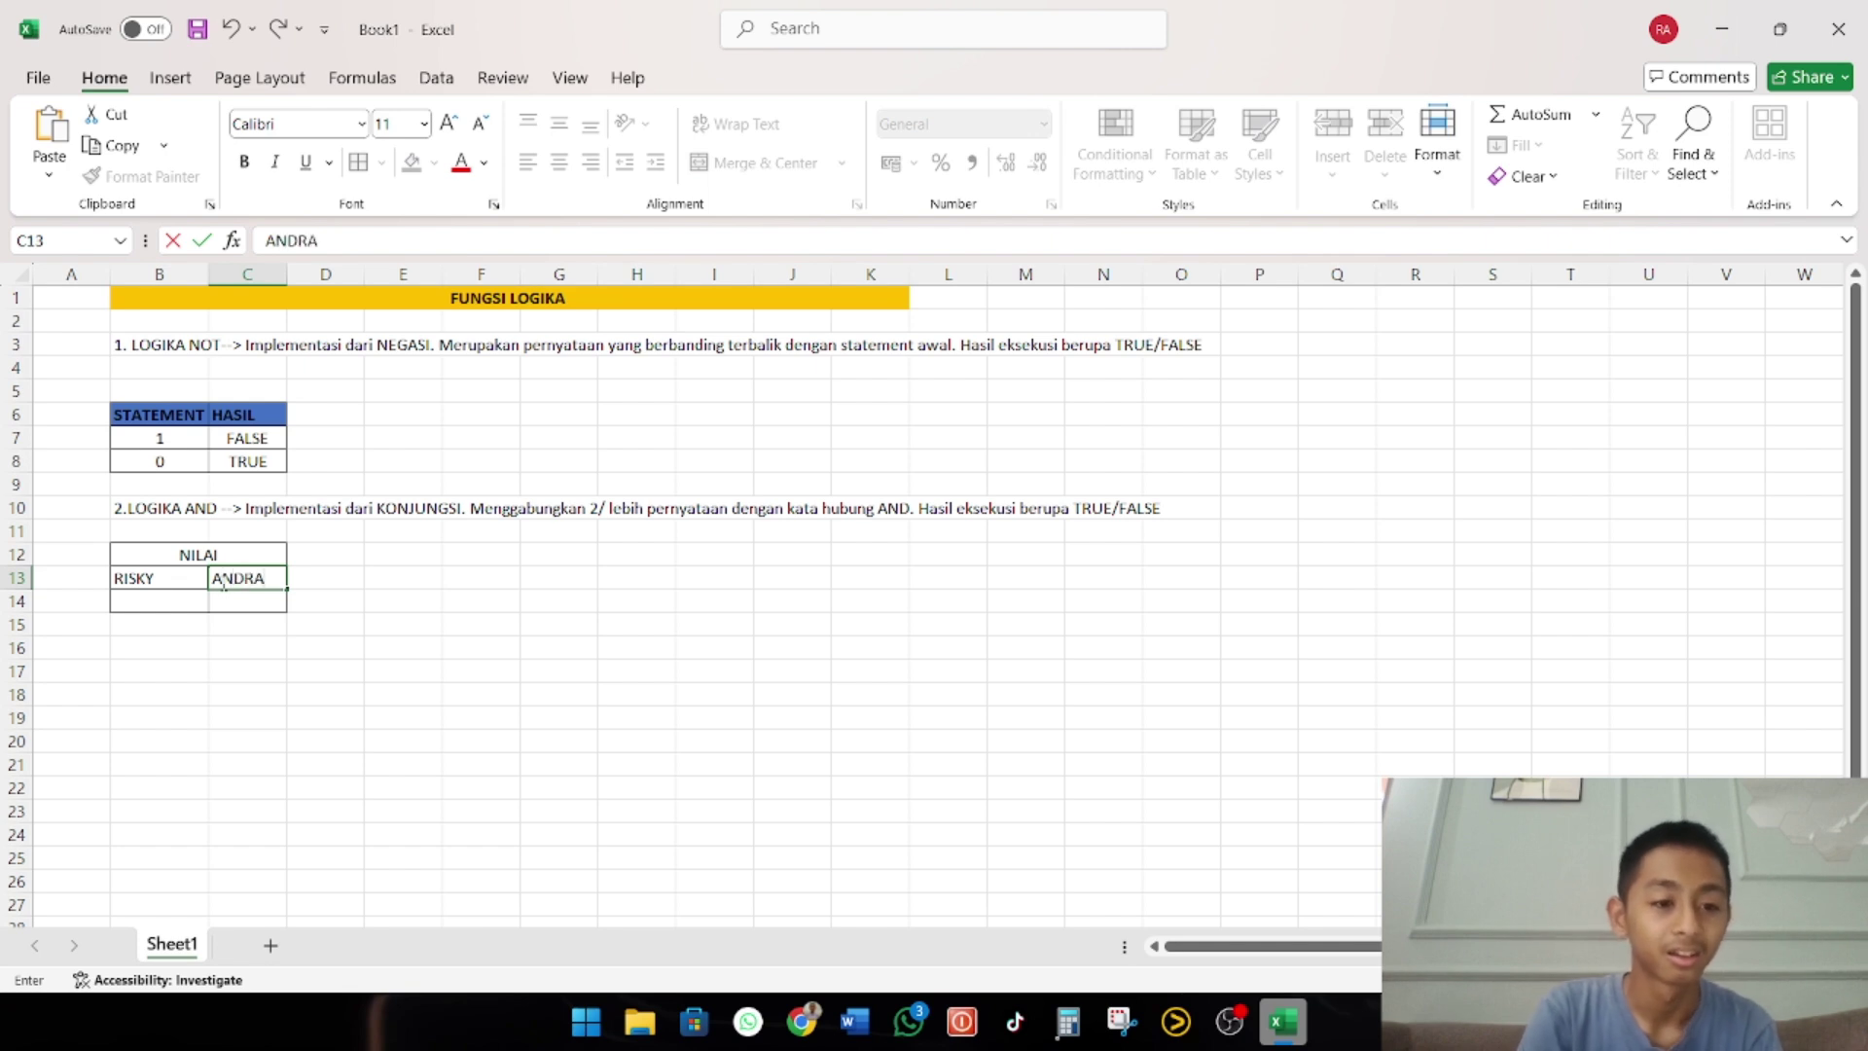
left_click(165, 601)
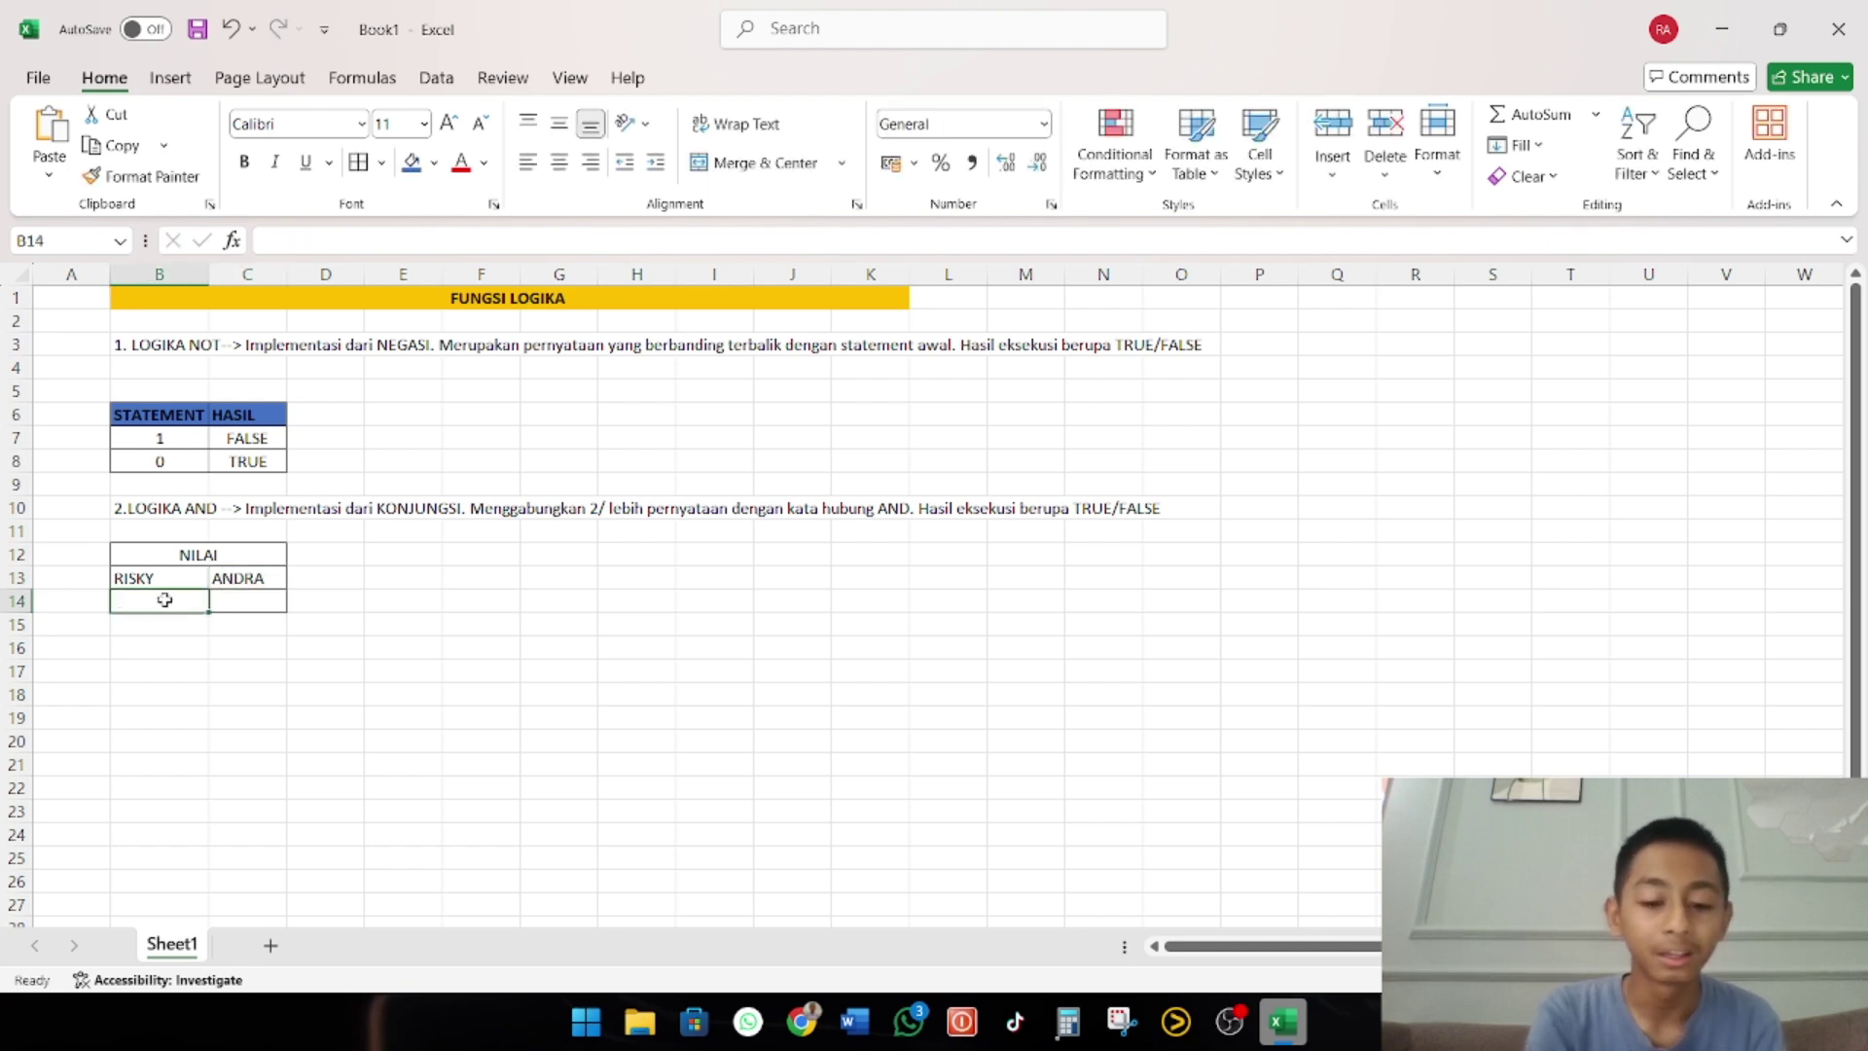
type("65")
left_click(220, 604)
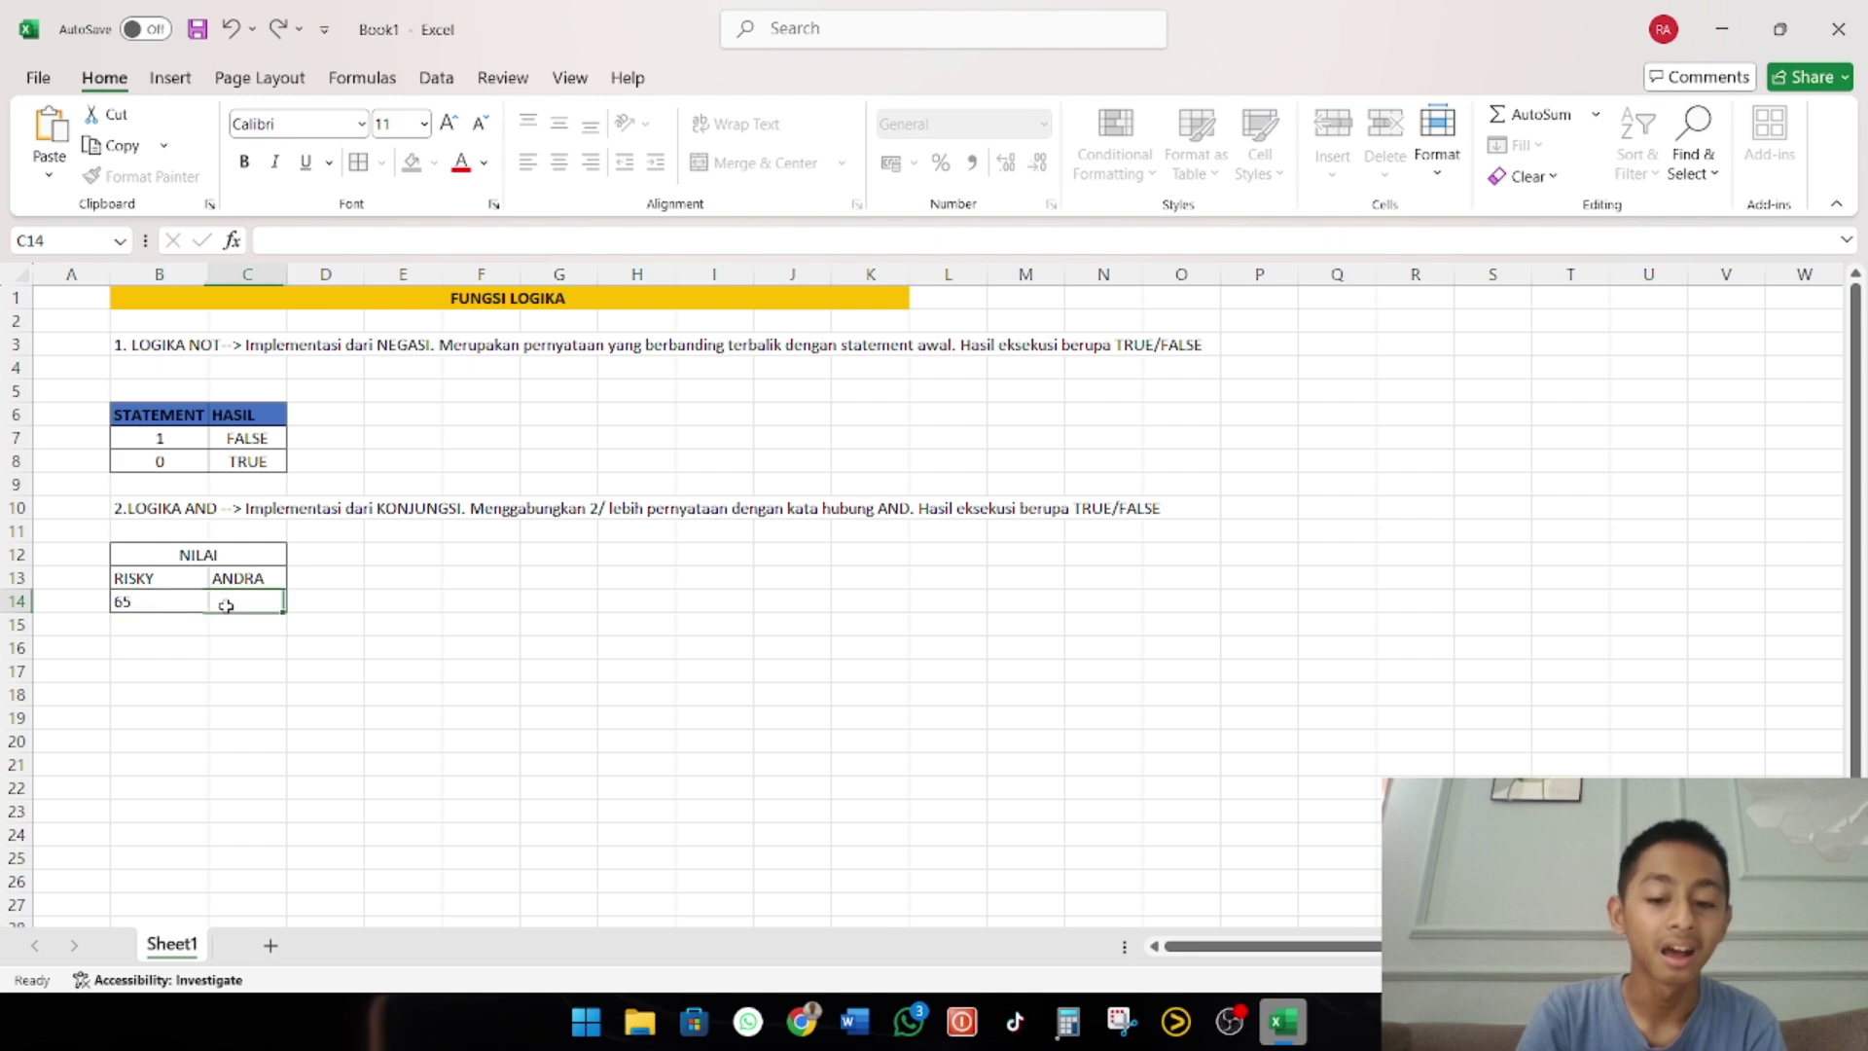
type("90")
Give the merged NILAI heading a standard red fill and make its text bold
left_click_drag(390, 667, 188, 547)
left_click(195, 554)
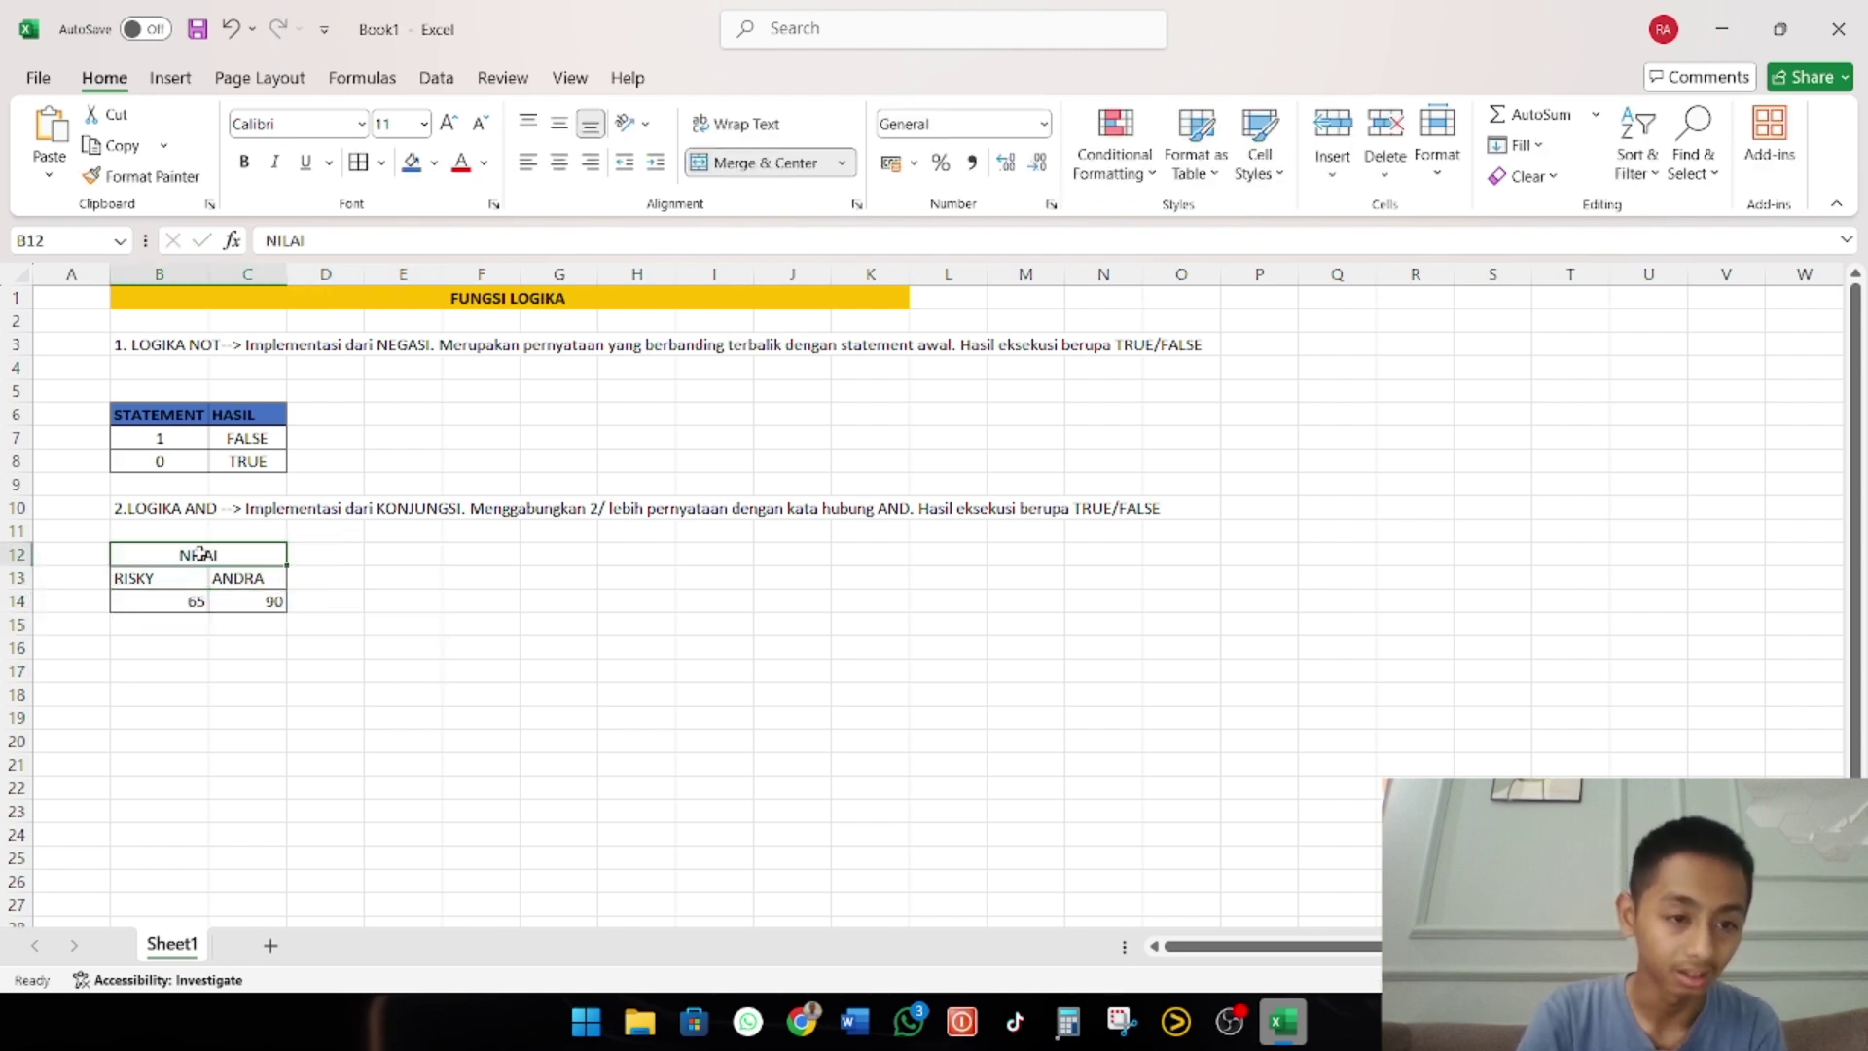
left_click(434, 164)
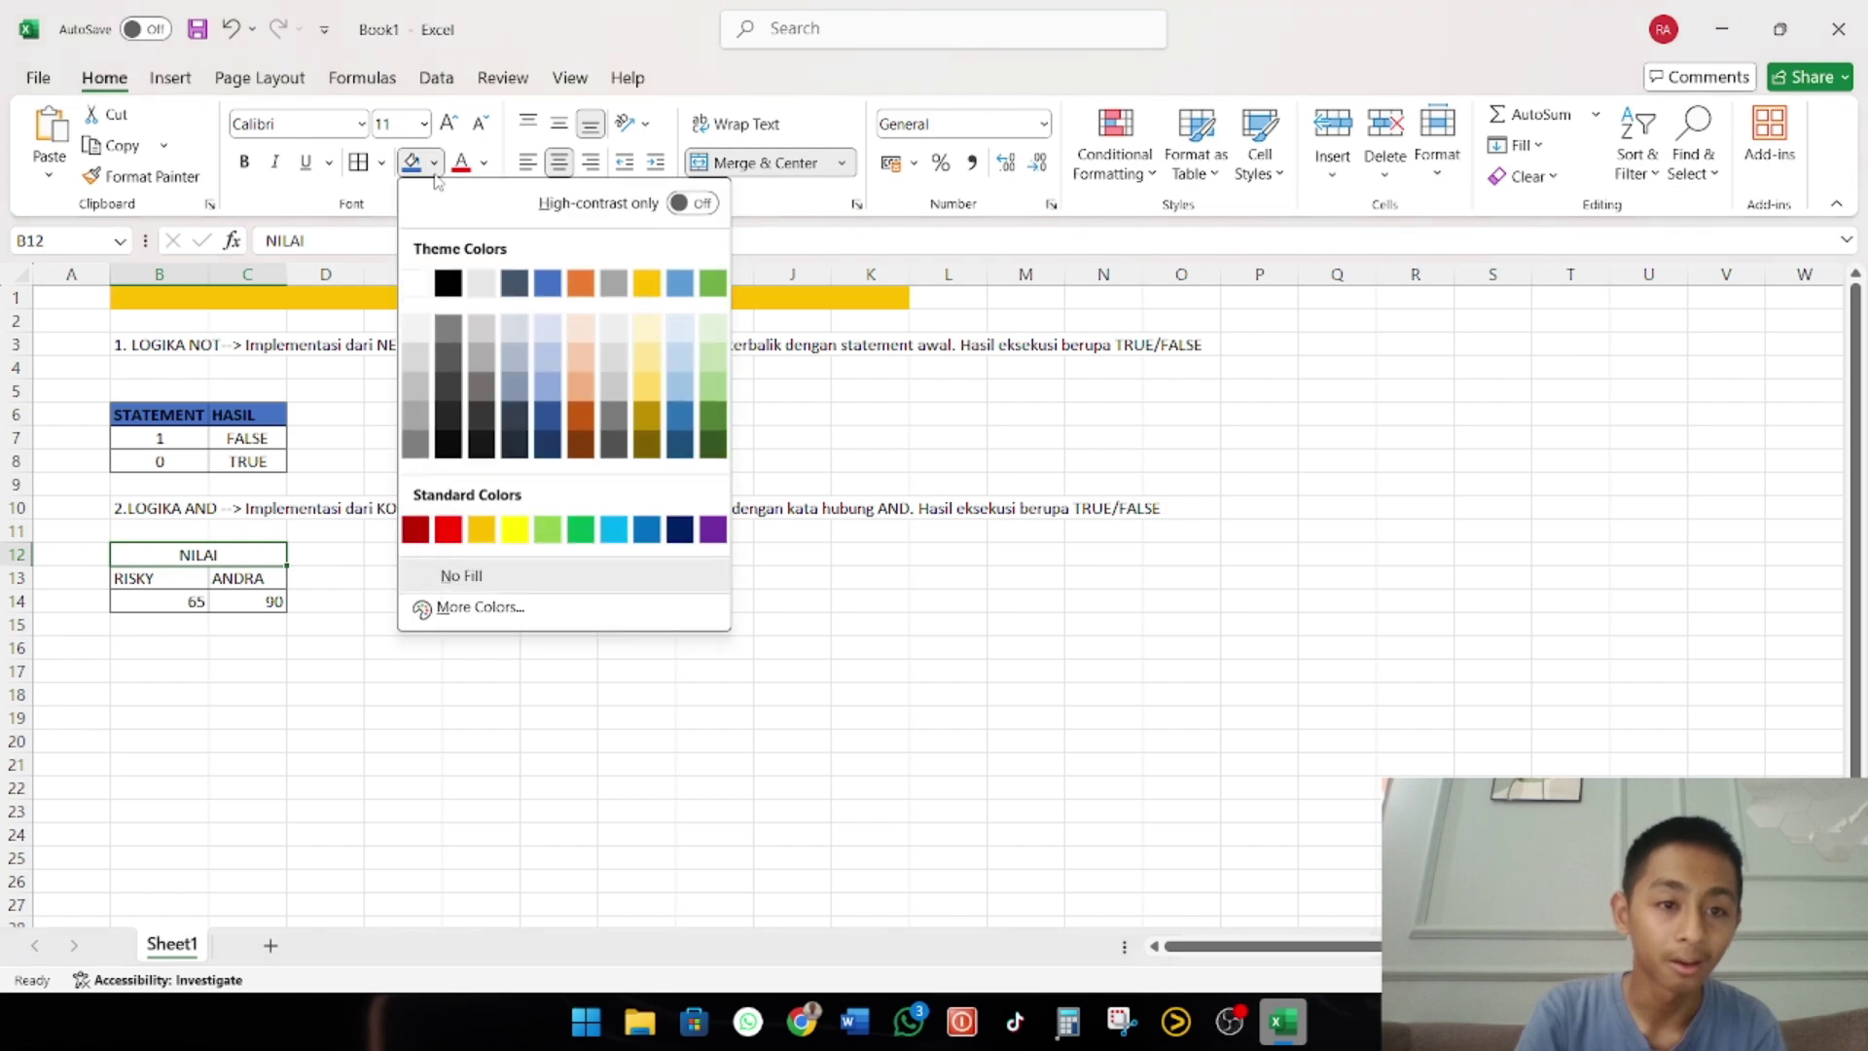
left_click(443, 530)
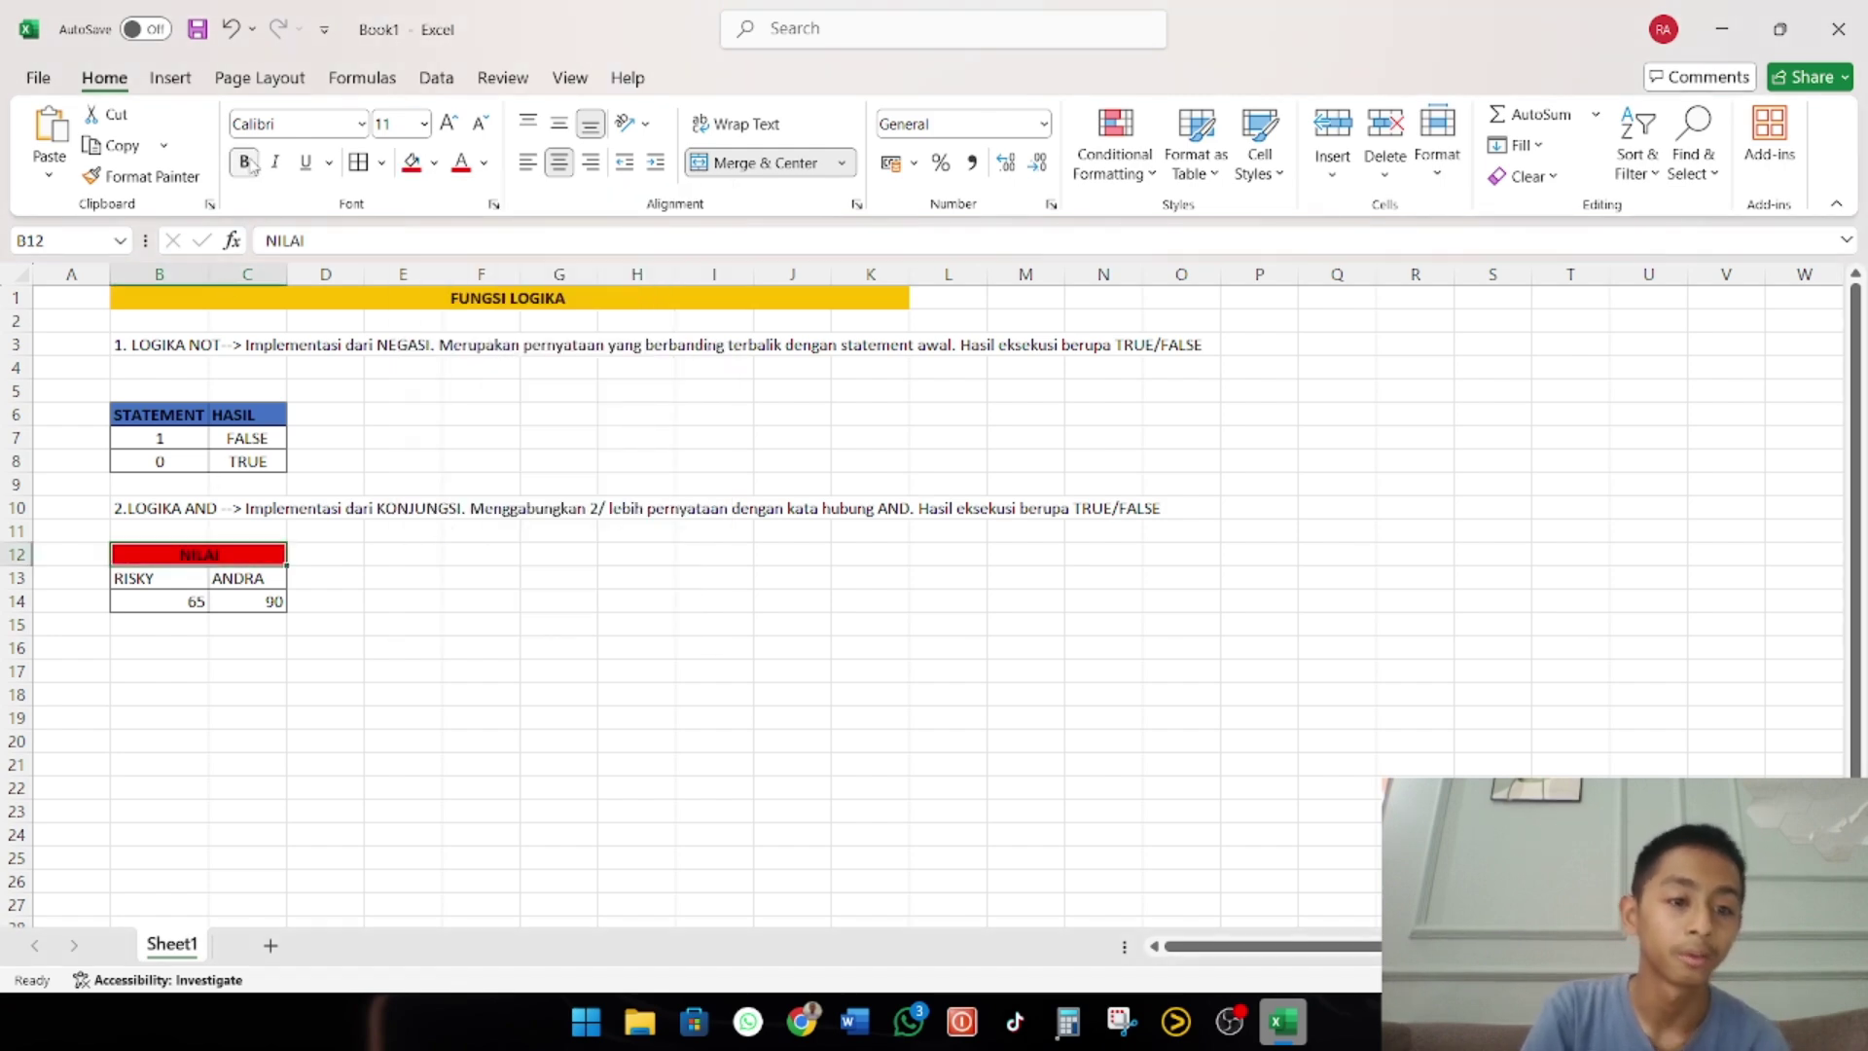
Centre the names and scores horizontally in cells B13:C14
left_click_drag(175, 580, 250, 603)
left_click(560, 162)
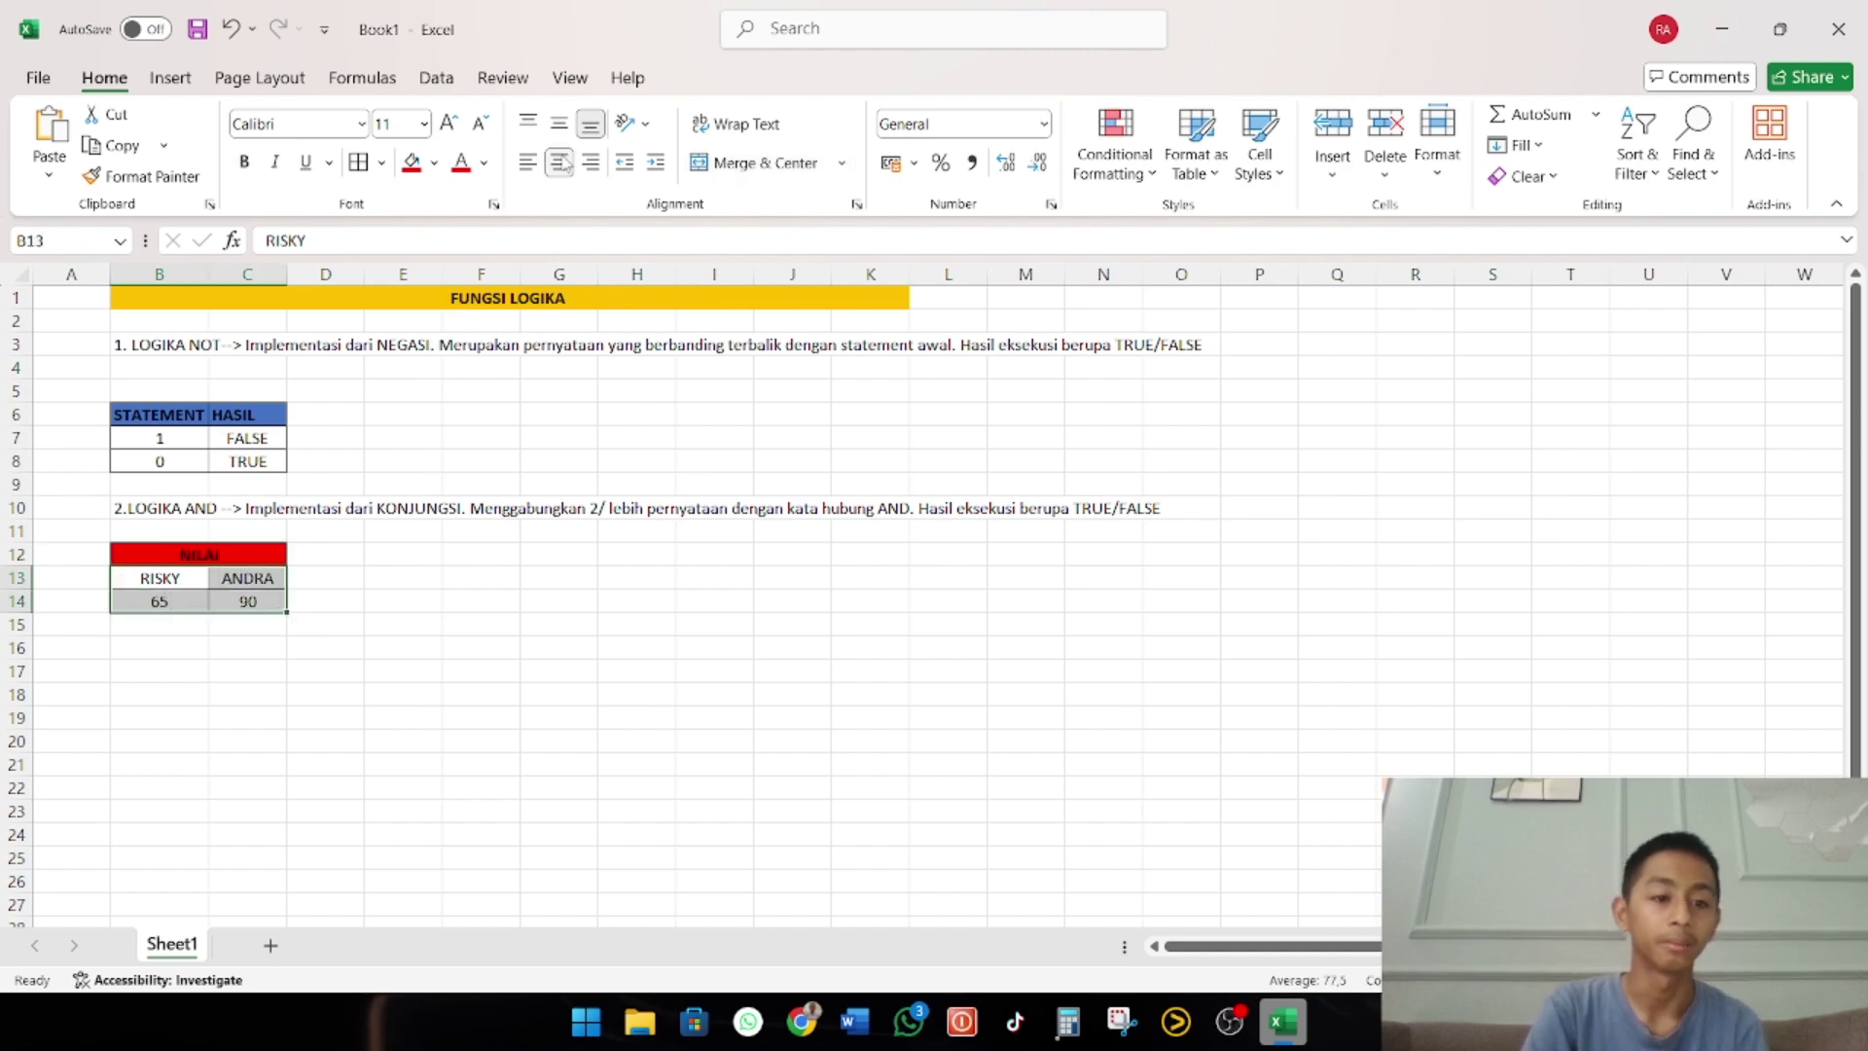
left_click(399, 738)
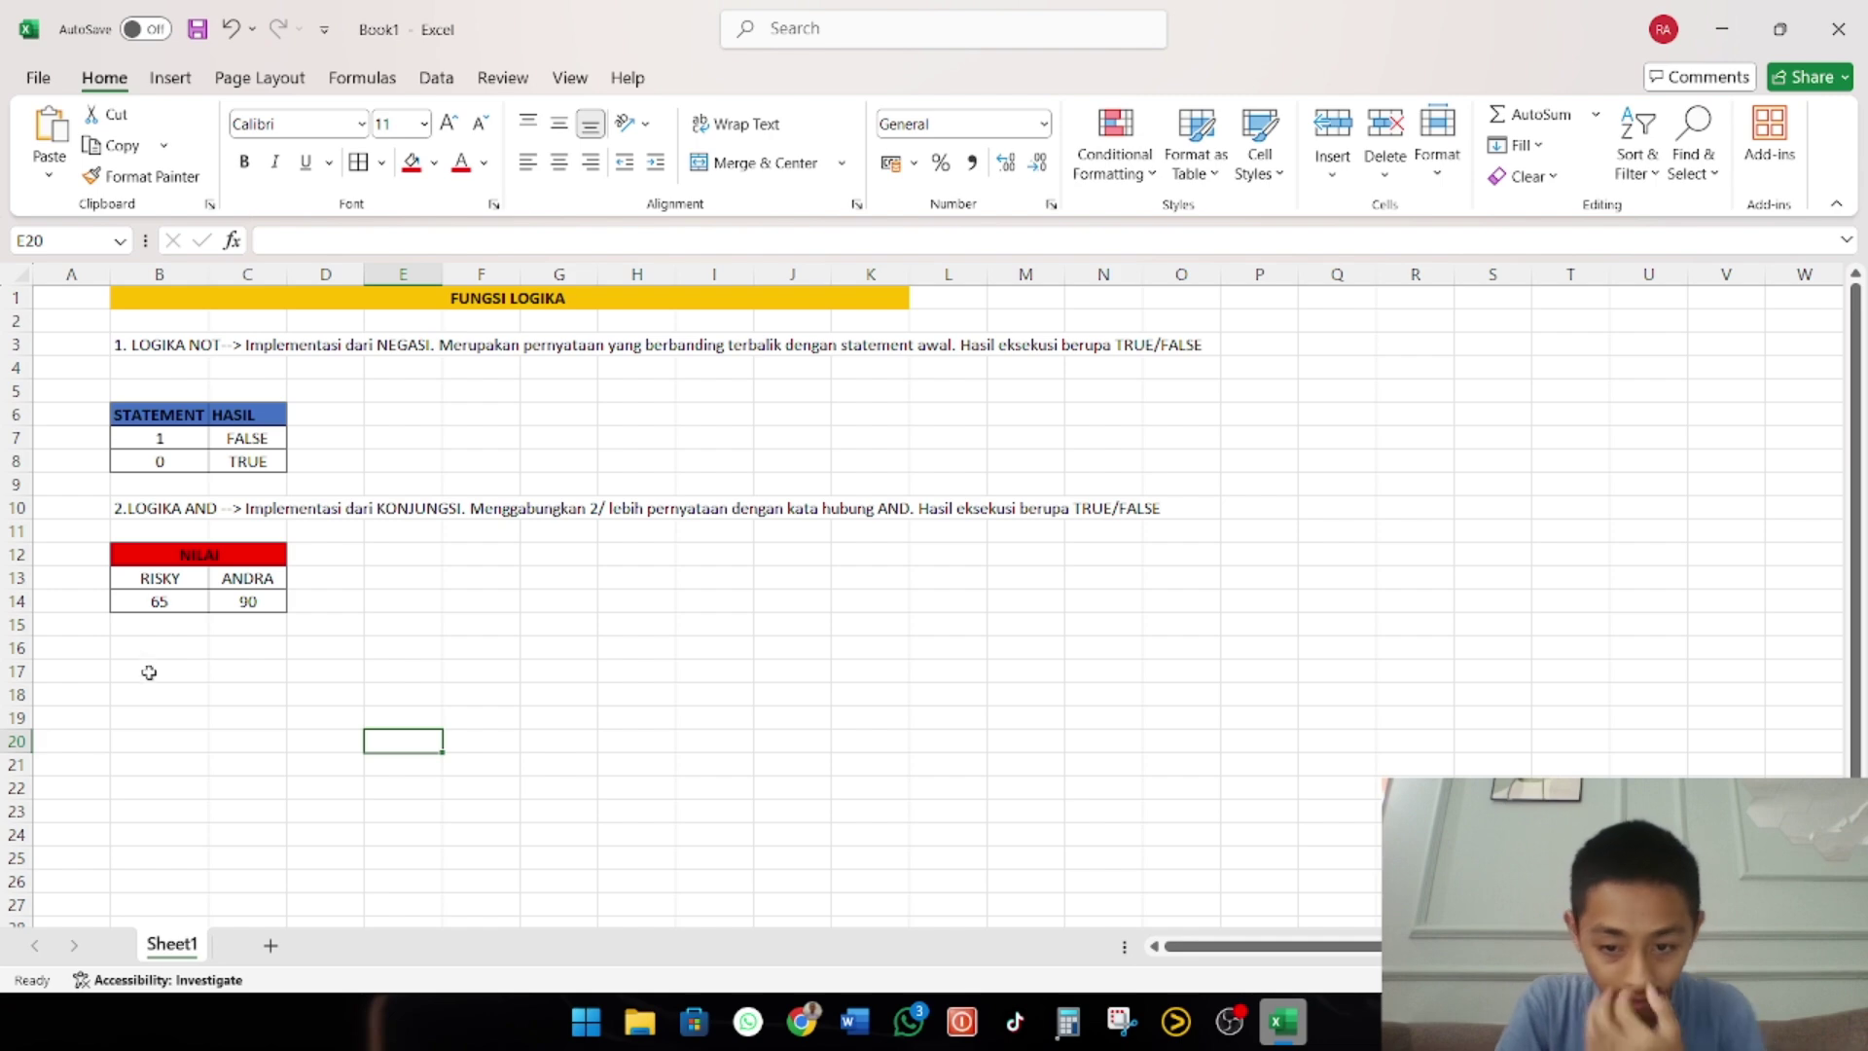
Apply all borders to cells B16:D20 below the NILAI table
left_click_drag(139, 646, 342, 779)
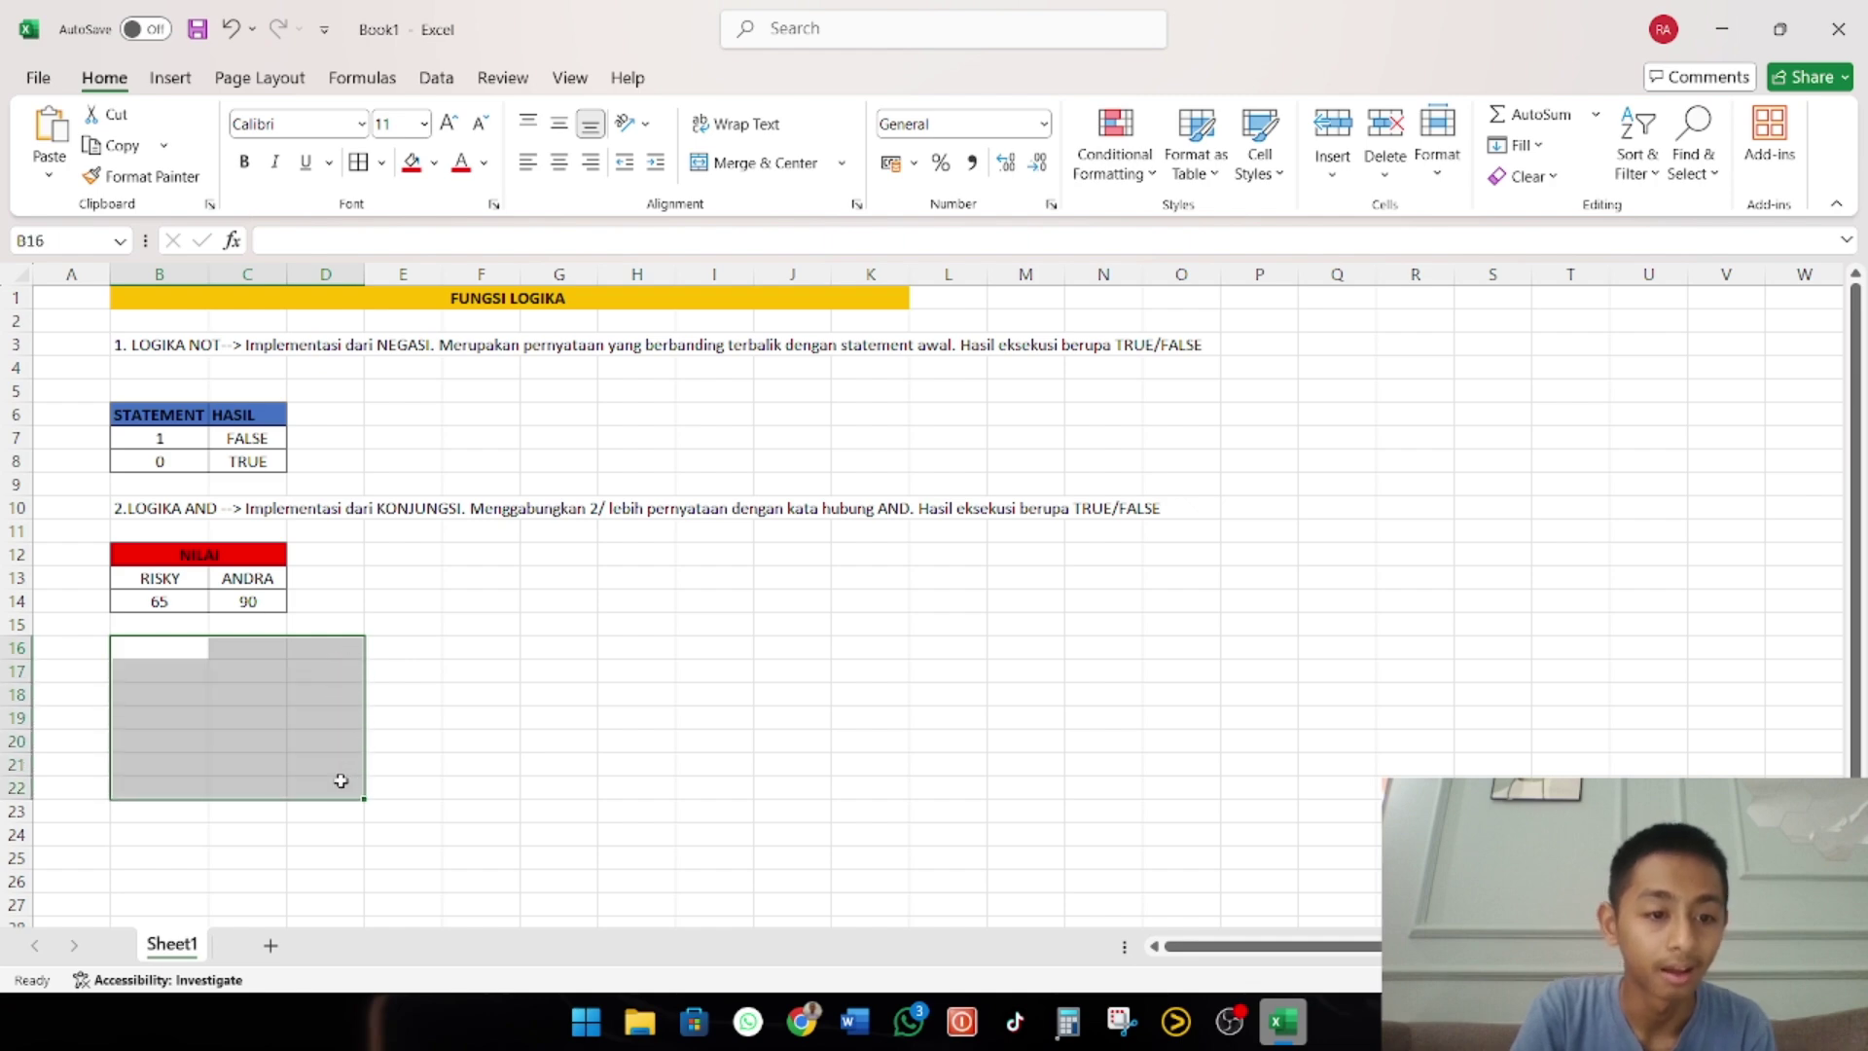
mouse_move(163, 667)
left_mouse_down()
mouse_move(162, 650)
mouse_move(329, 648)
mouse_move(84, 668)
mouse_move(162, 642)
left_mouse_up()
left_click_drag(164, 645, 325, 742)
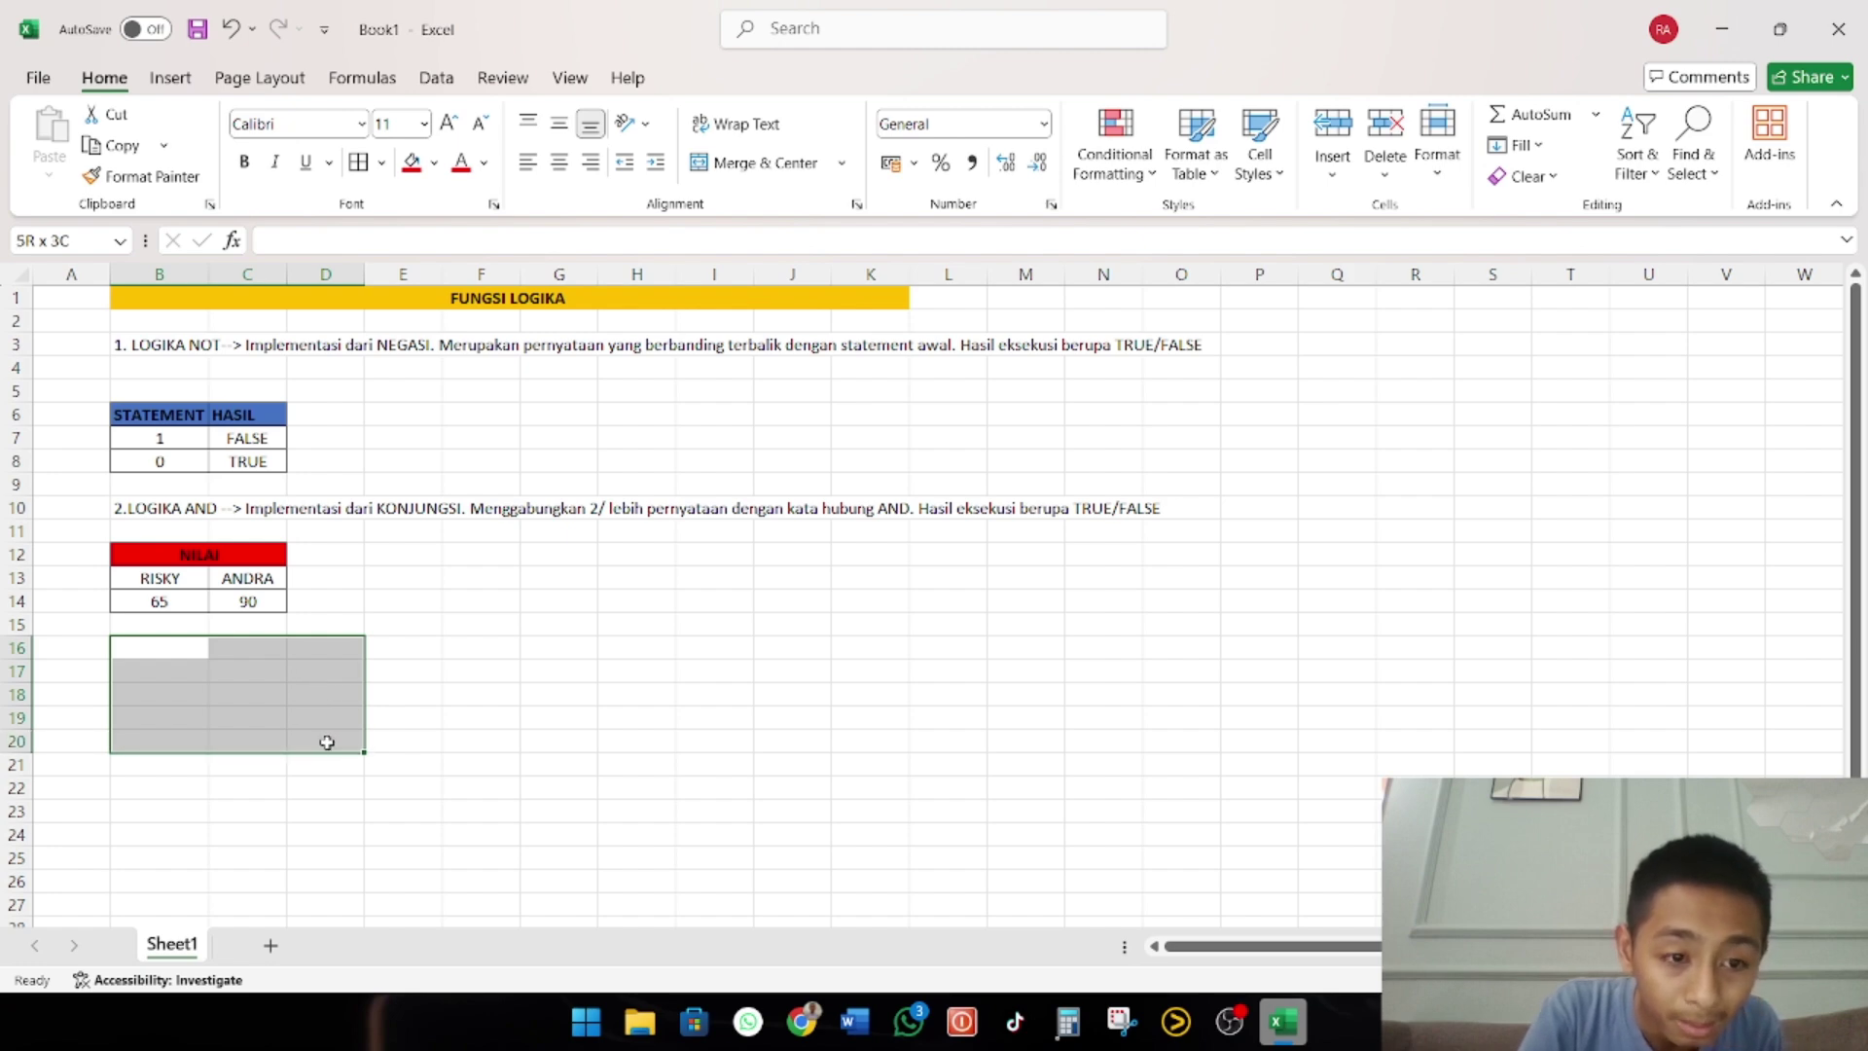
left_click(358, 167)
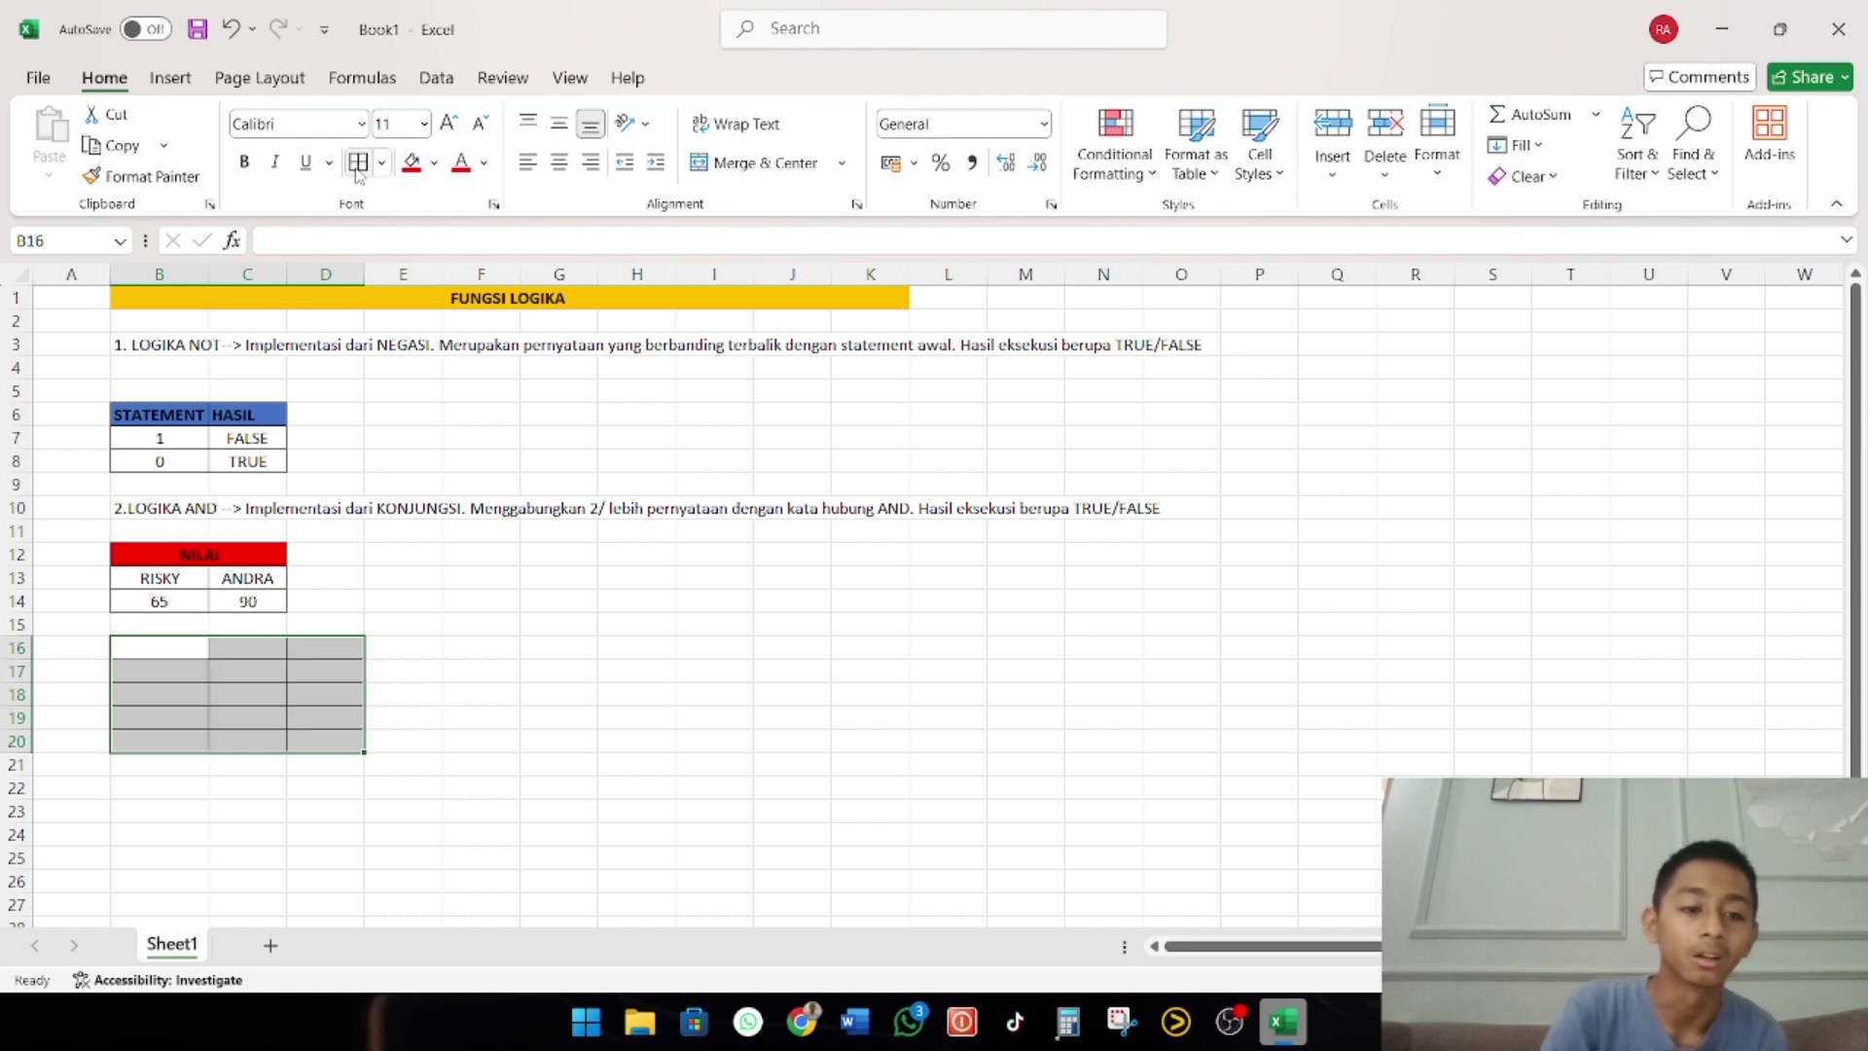
Enter the header STATEMENT 1 in B16 and widen columns B and C
double_click(157, 647)
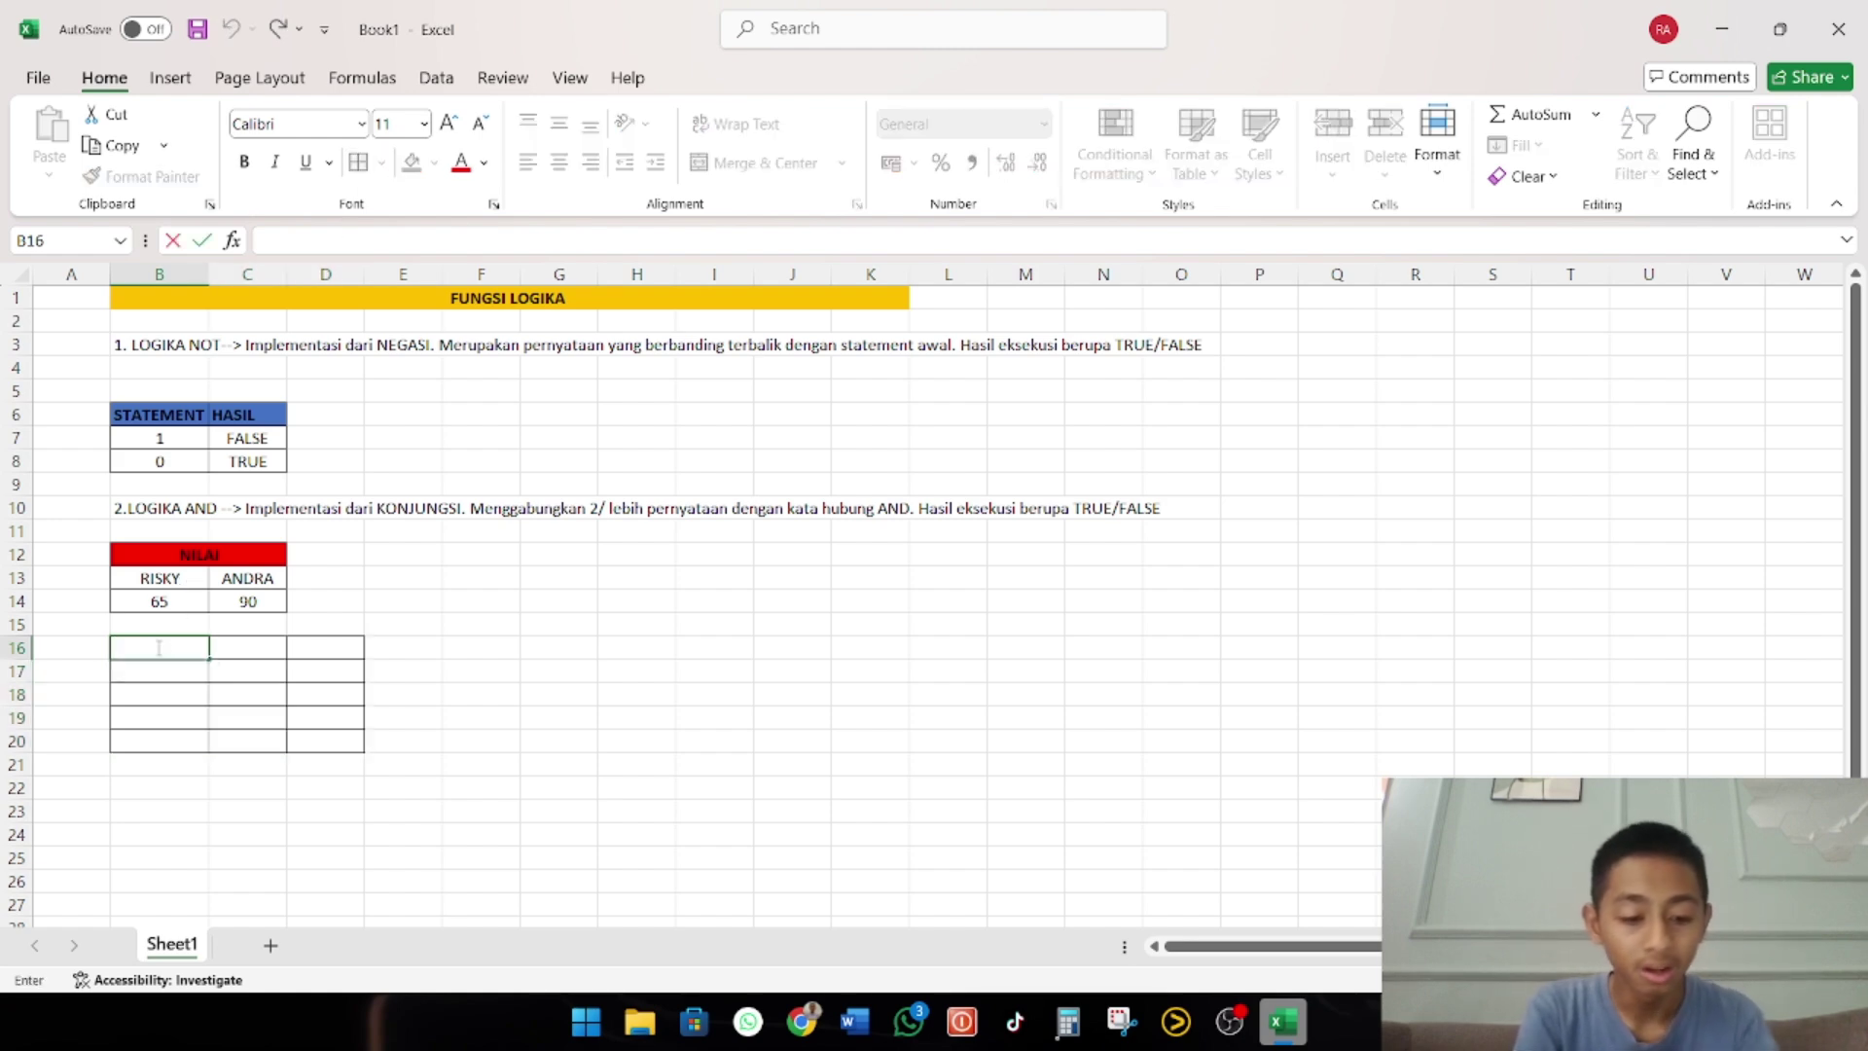
type("STAT")
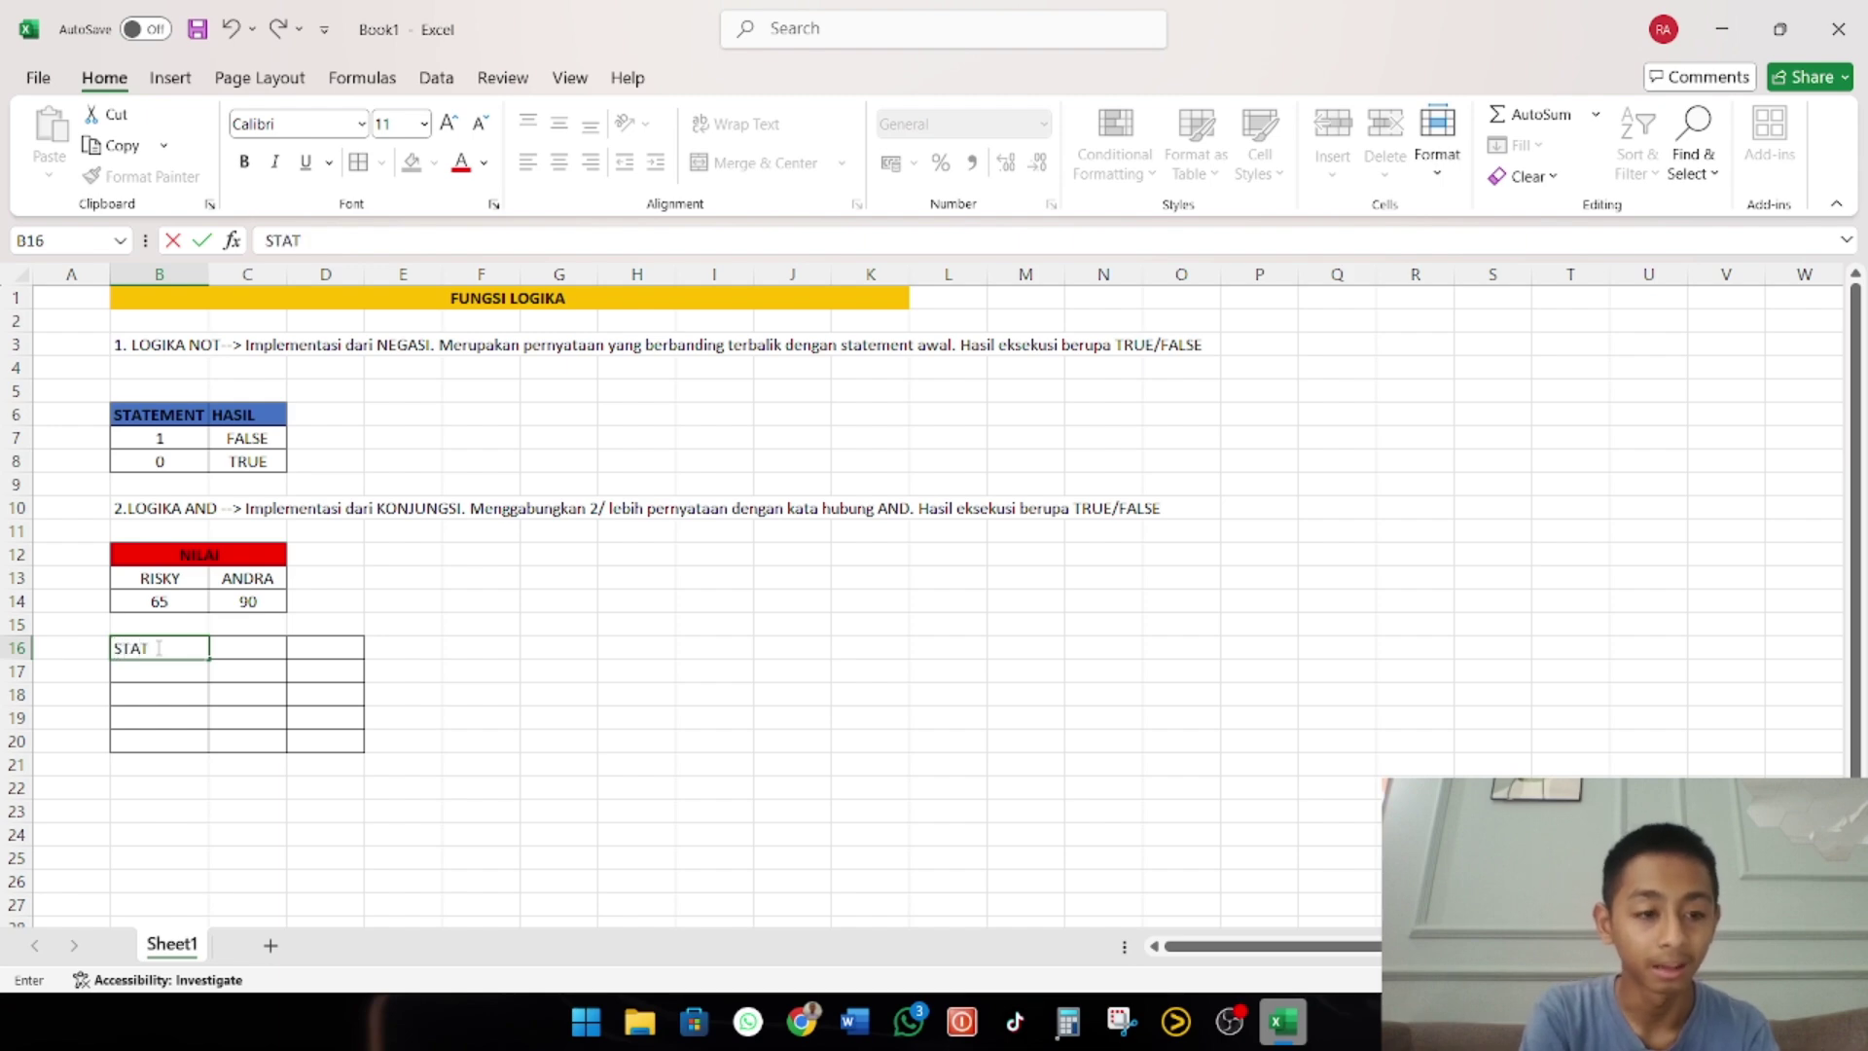
type("EMENT 1")
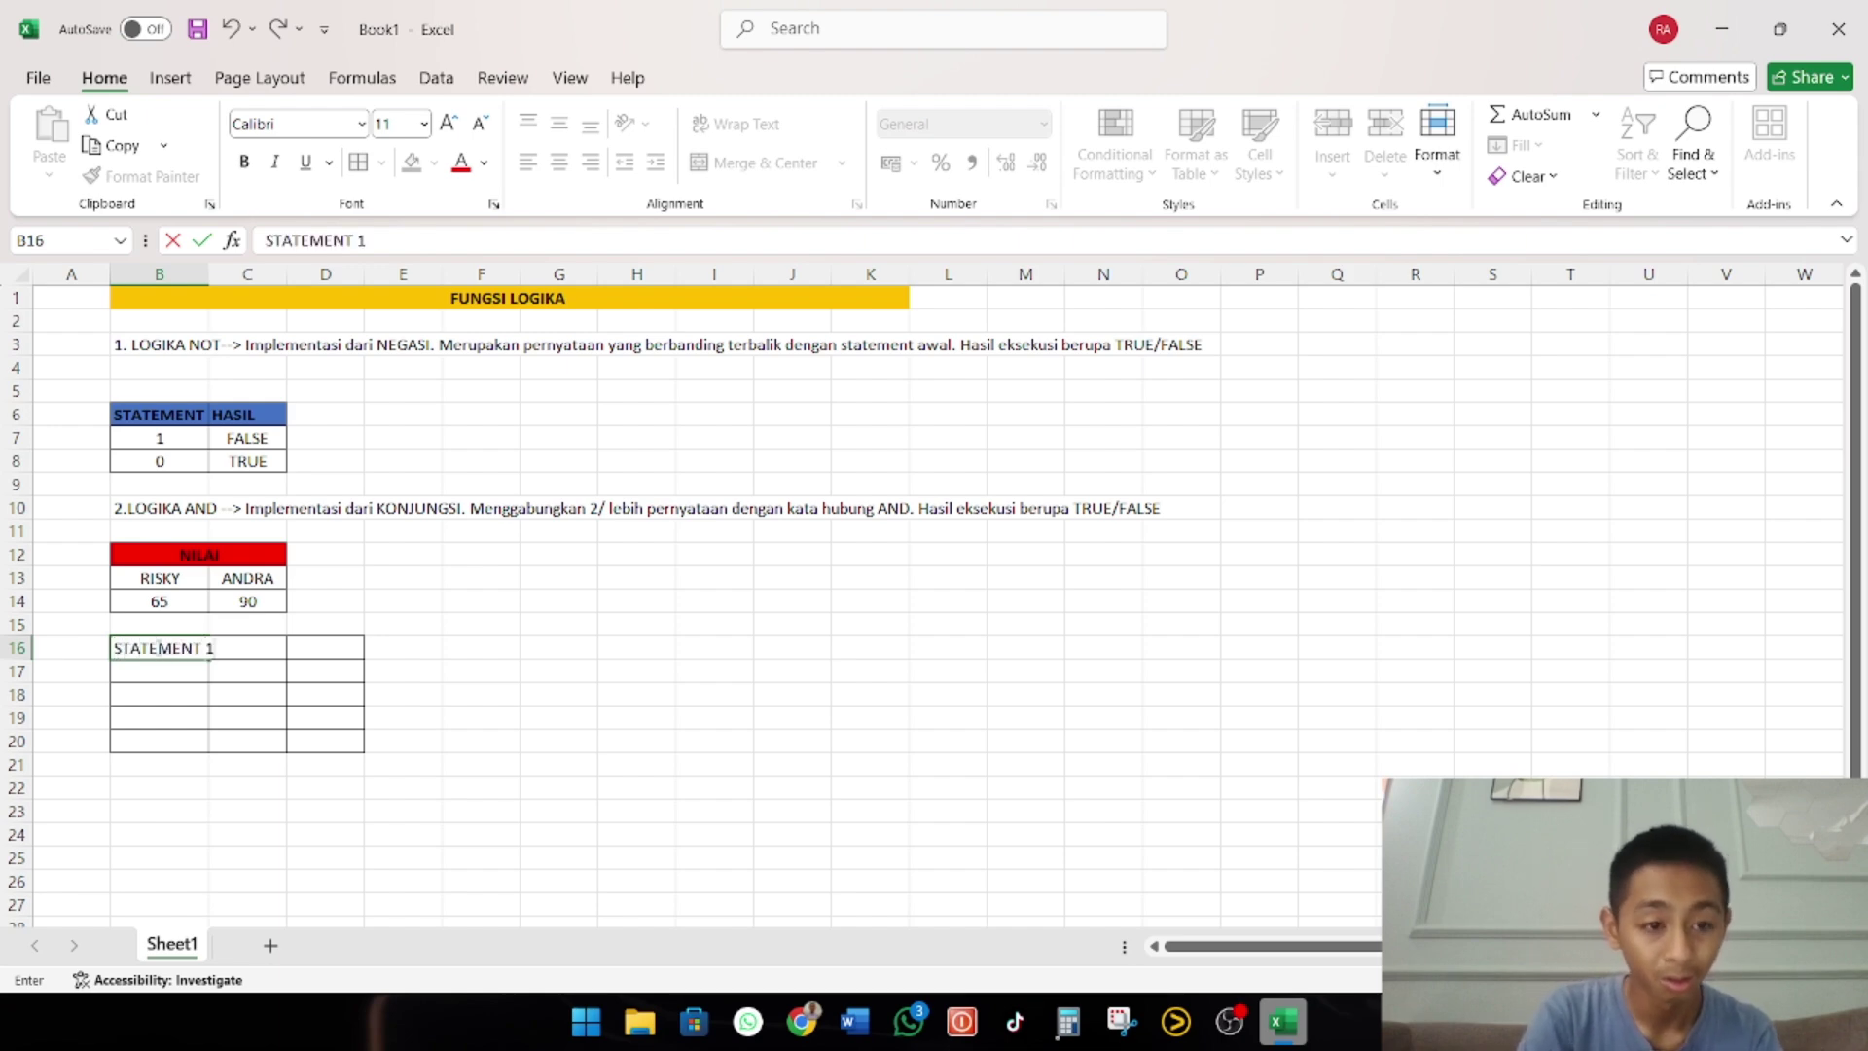
left_click(209, 276)
left_click_drag(209, 280, 354, 276)
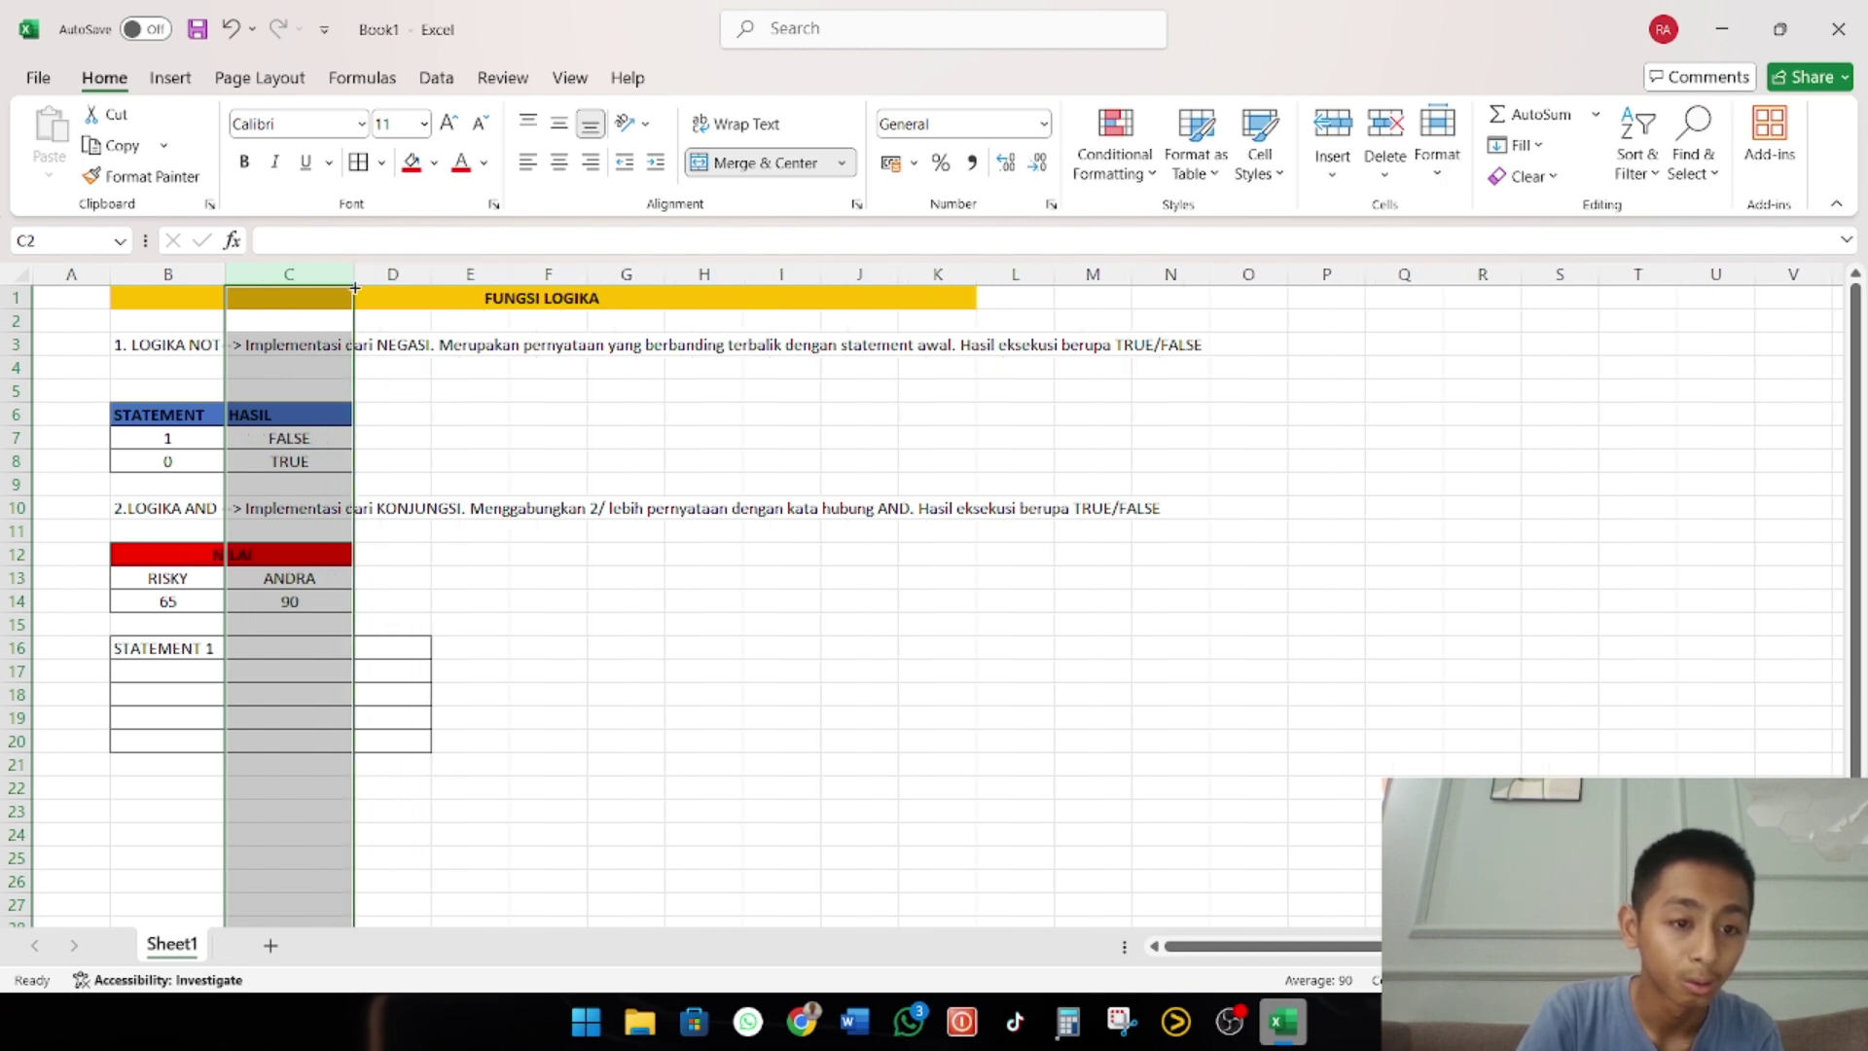
Enter the headers STATEMENT 2 in C16 and HASIL in D16
left_click(276, 649)
type("ST")
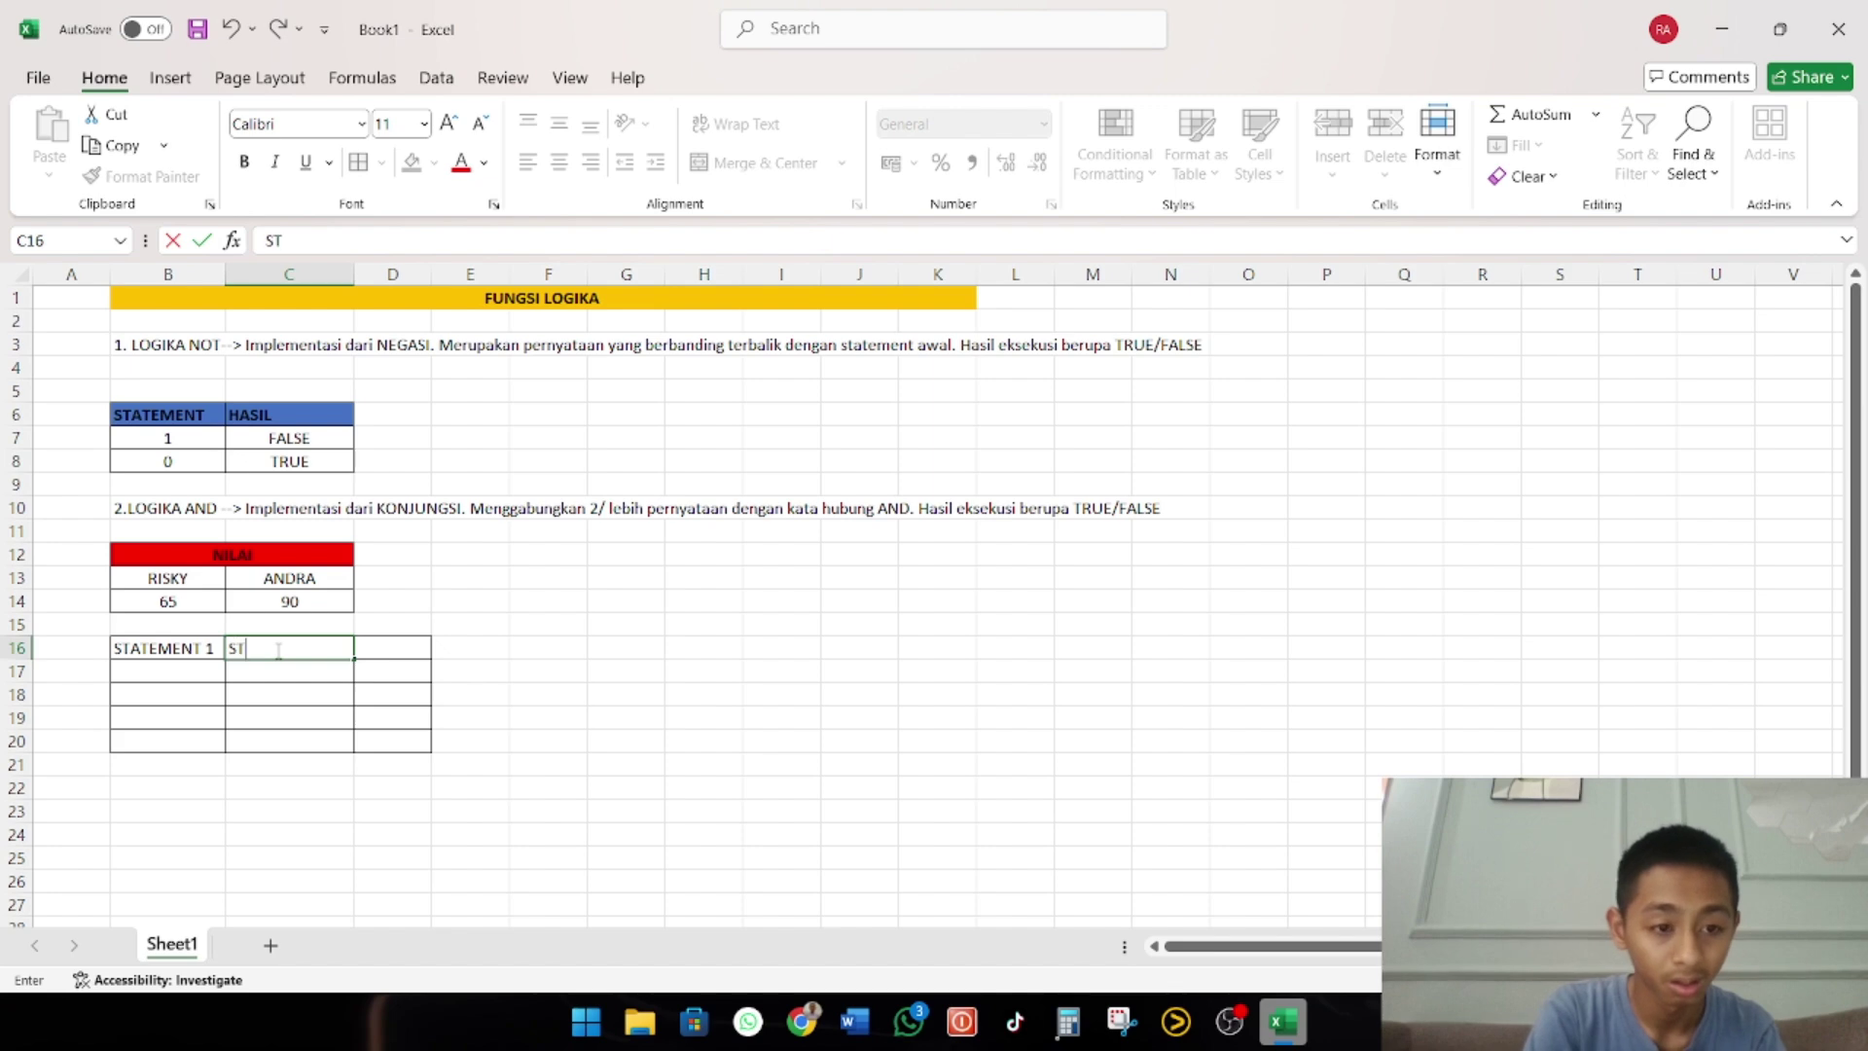
type("ATEMENT 2")
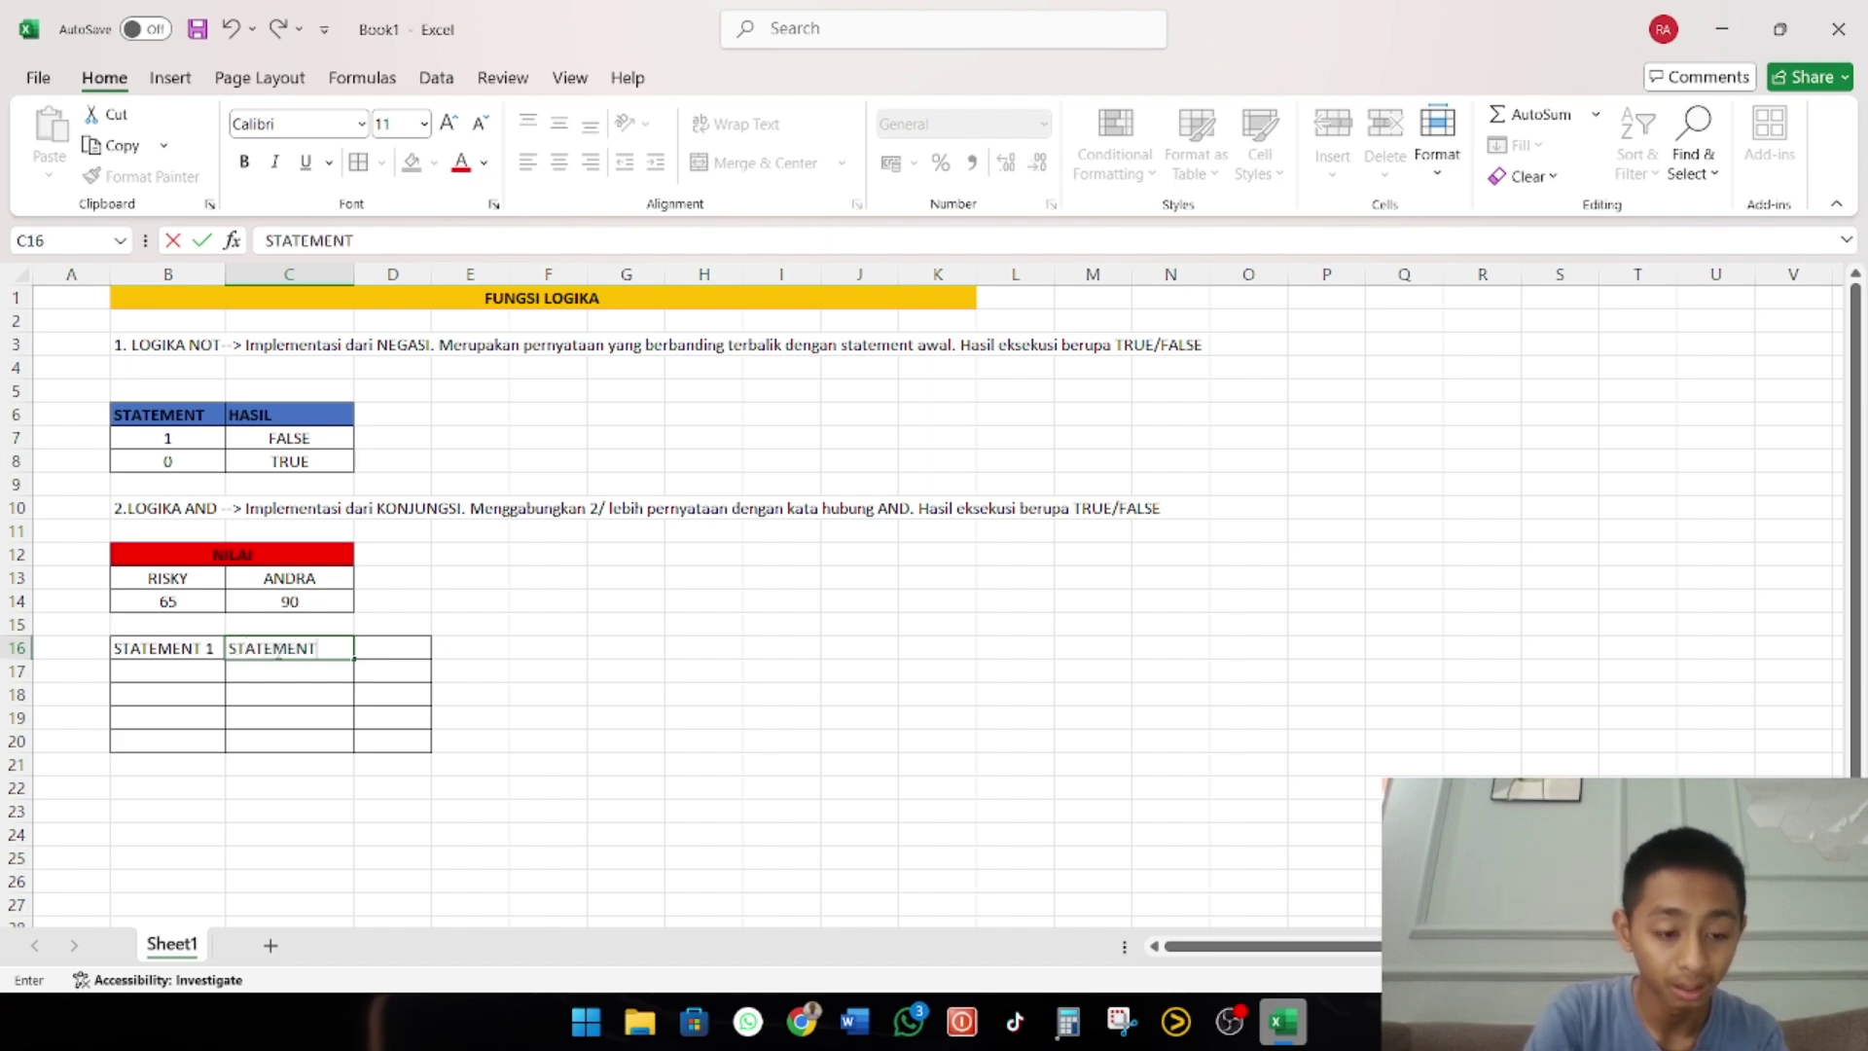
left_click(379, 647)
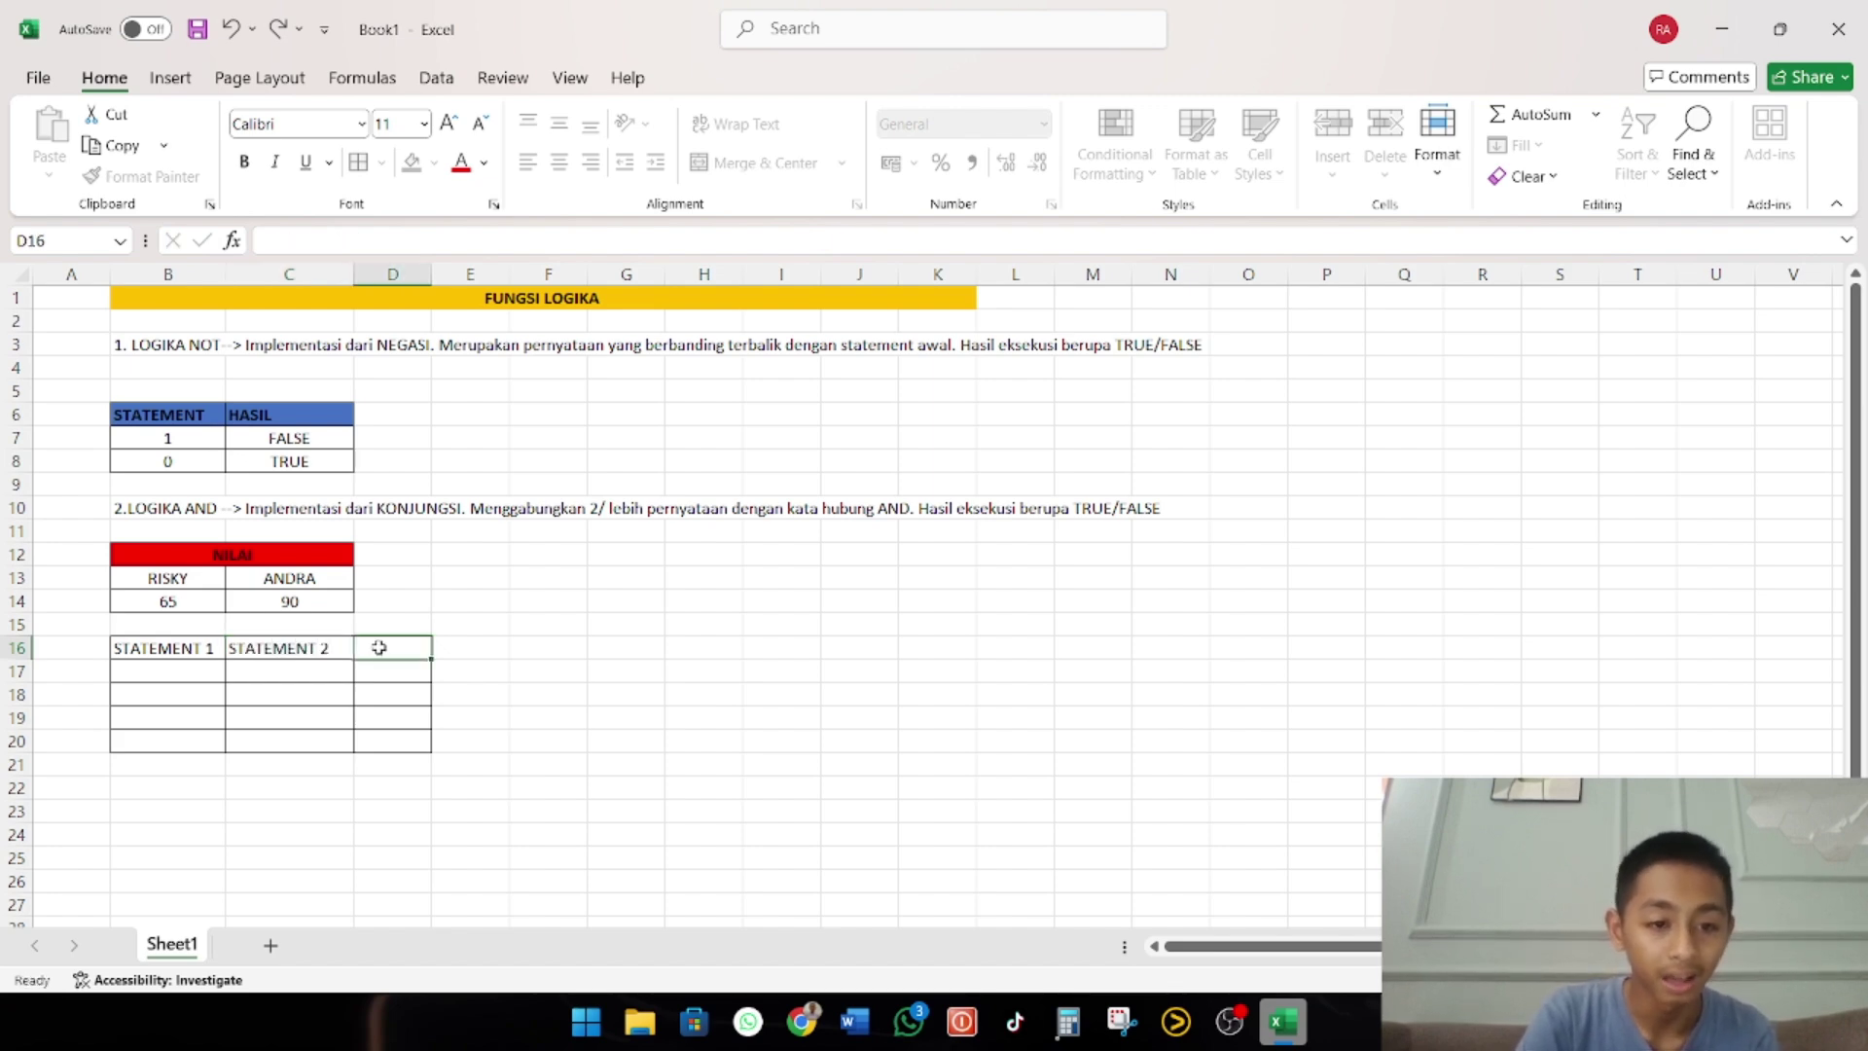
type("HASIL")
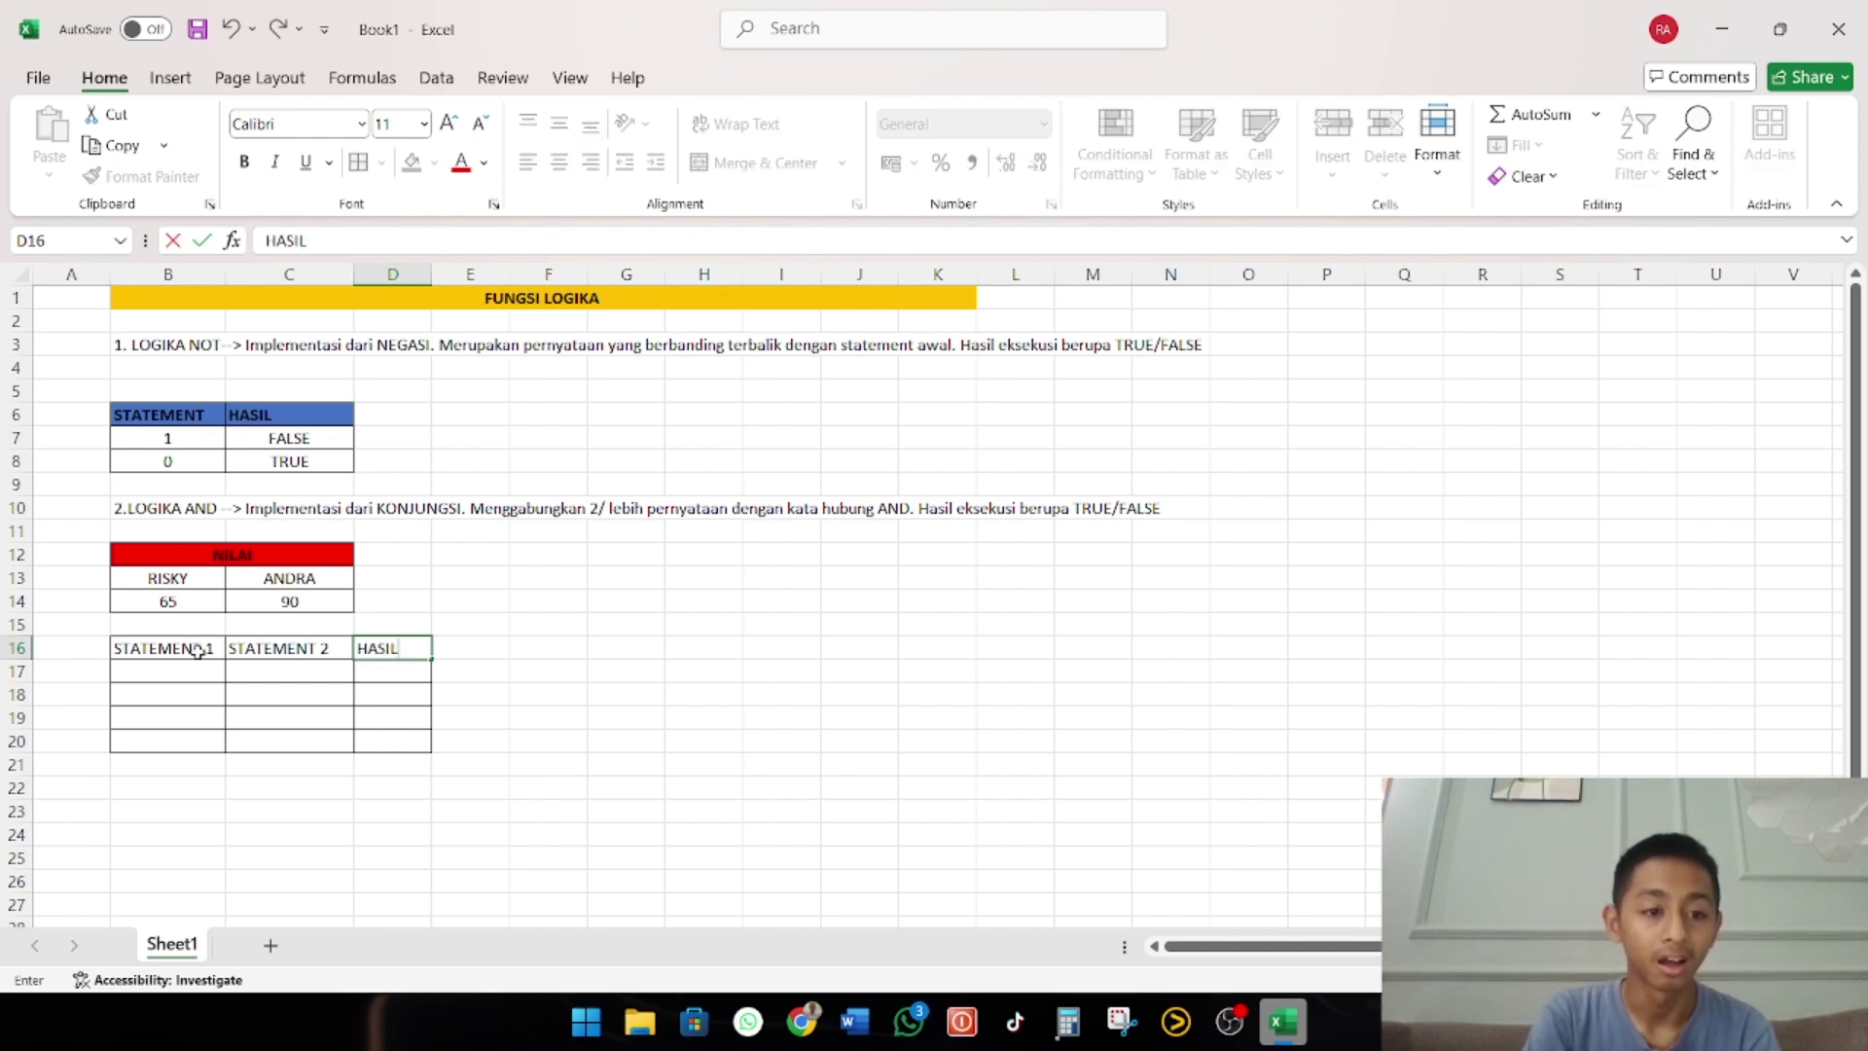
Give the header cells B16:D16 a standard purple fill and make their text bold
left_click_drag(196, 650, 397, 648)
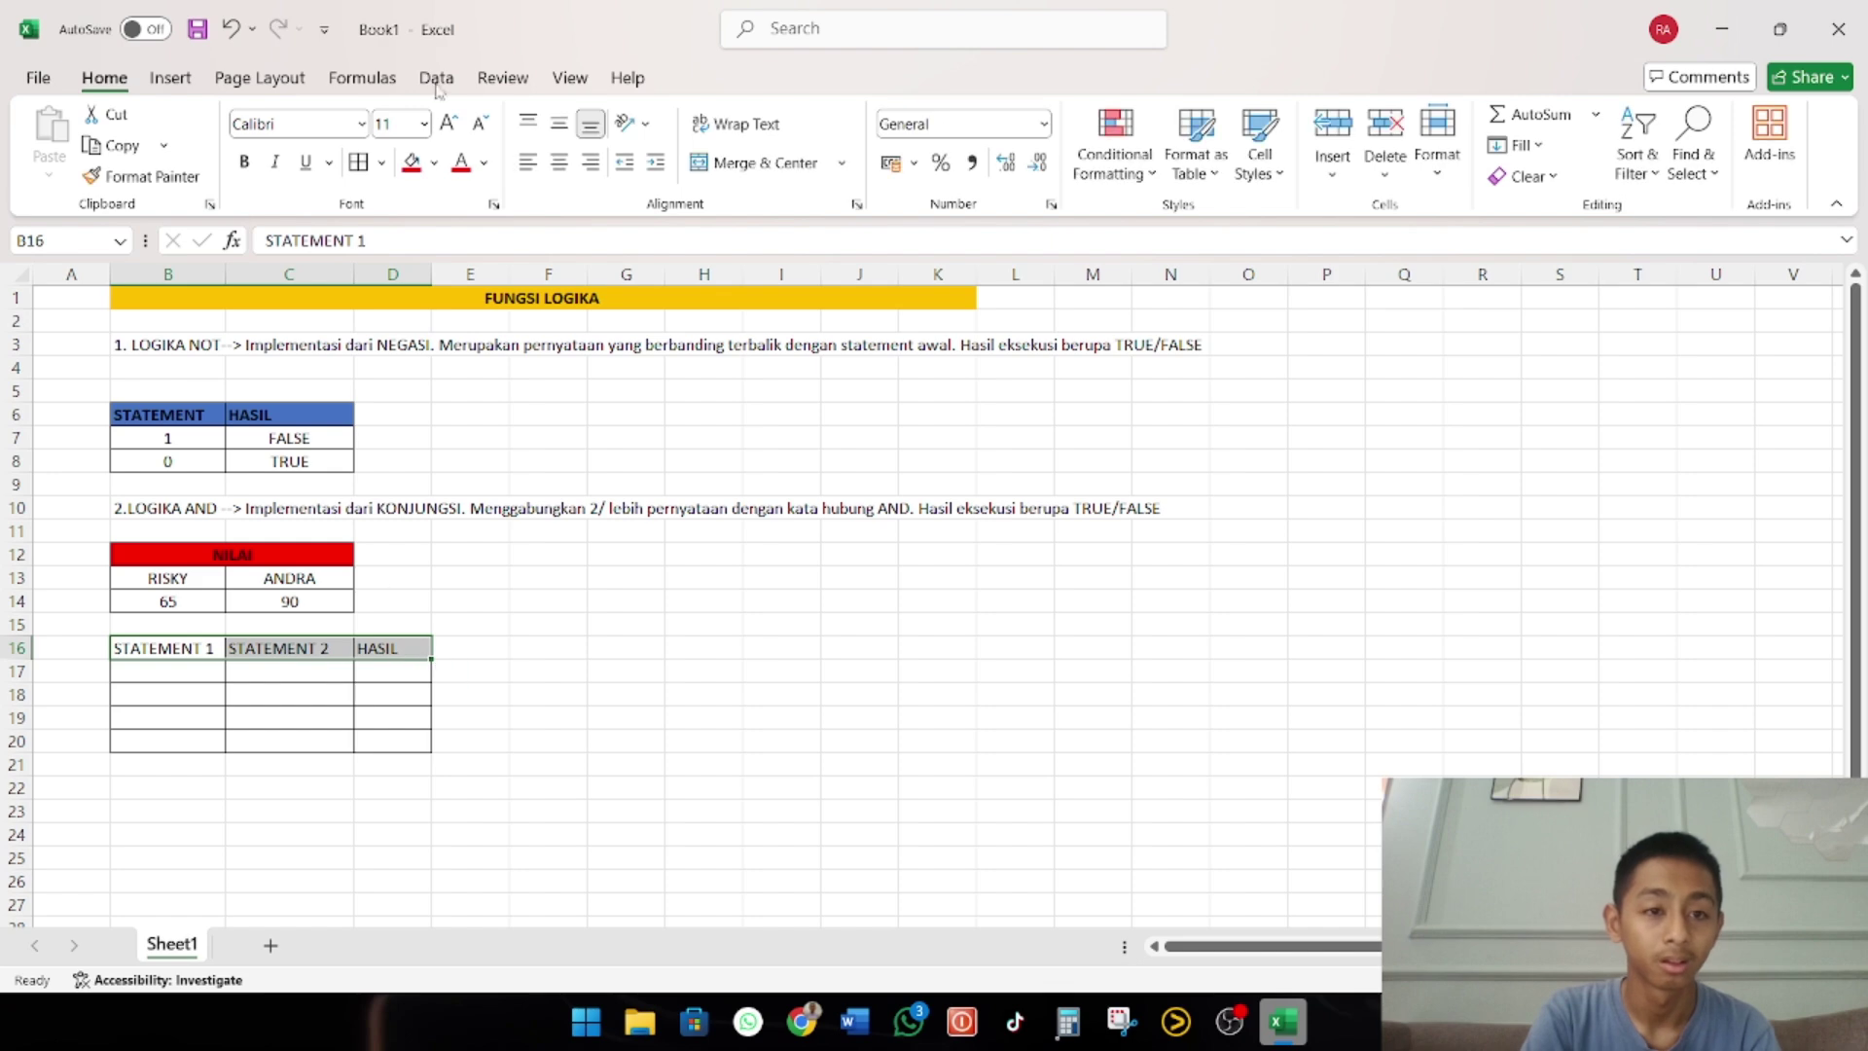
left_click(434, 162)
left_click(712, 529)
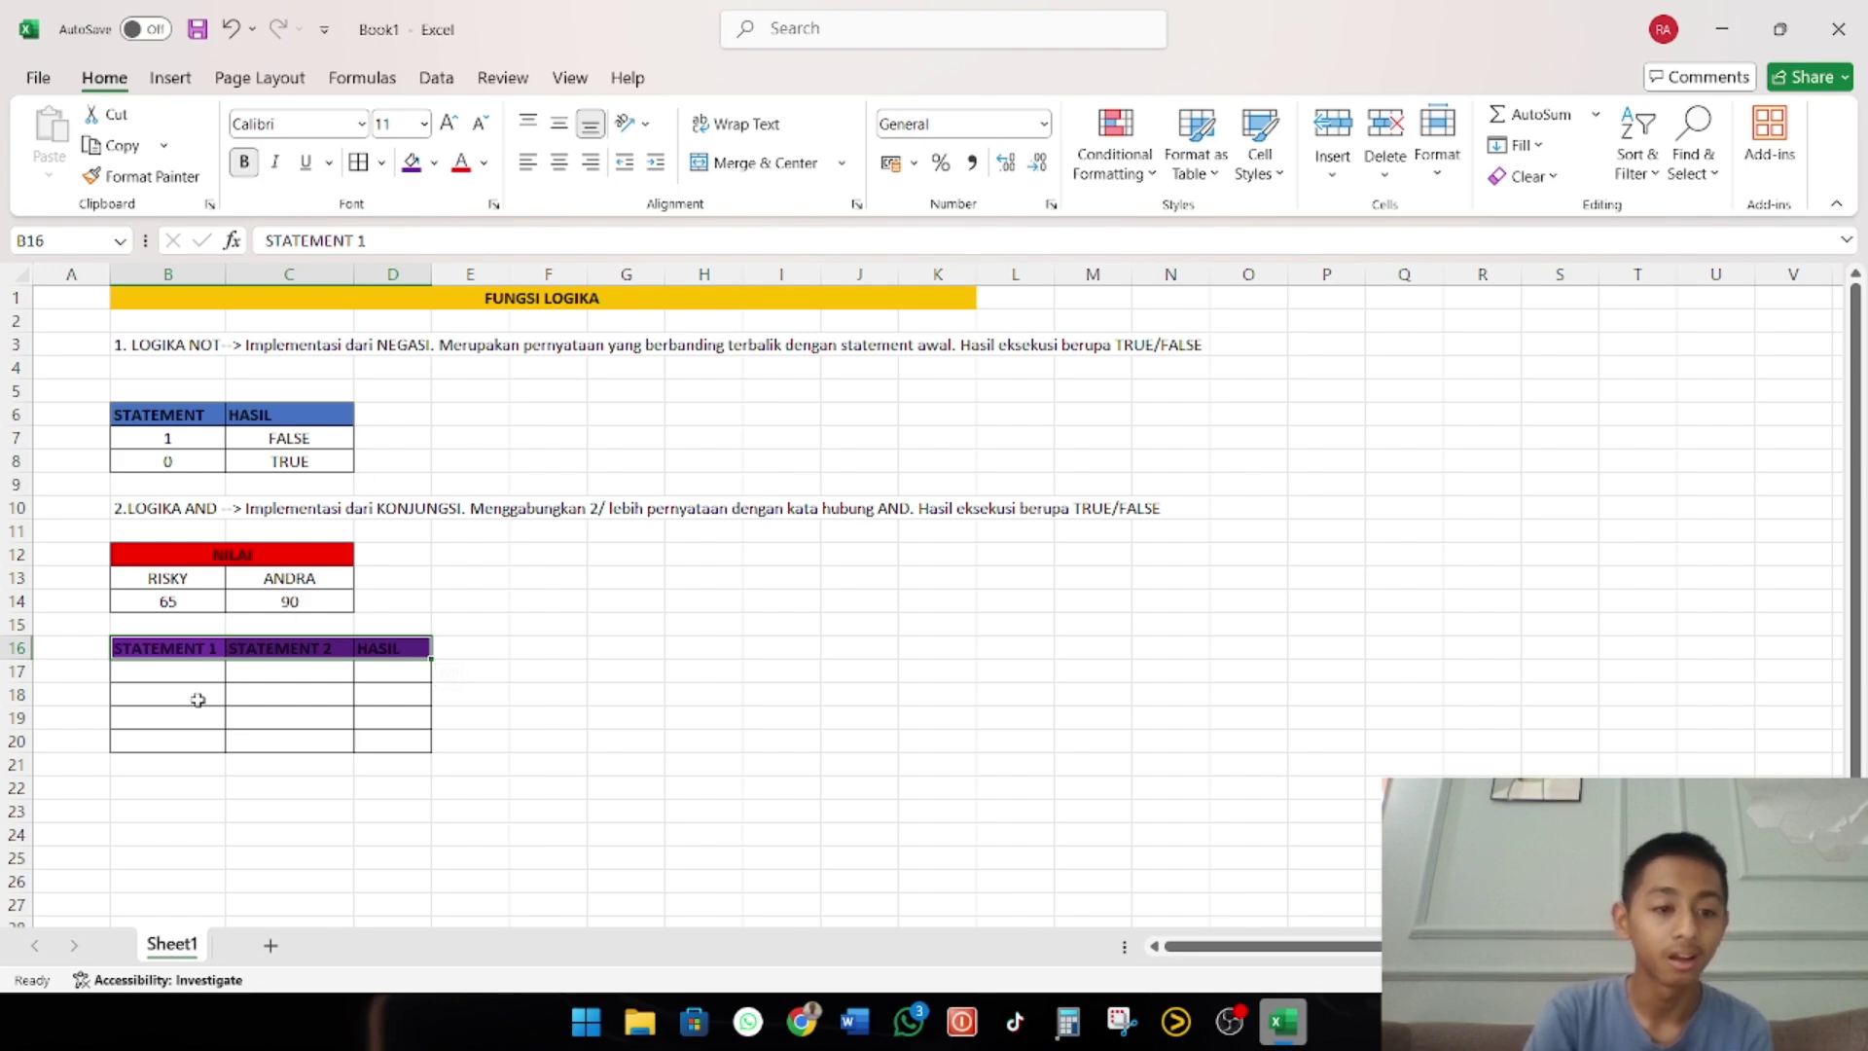
Fill the first two truth table rows with 1 and 1 in B17:C17, and 1 and 0 in B18:C18
left_click(181, 669)
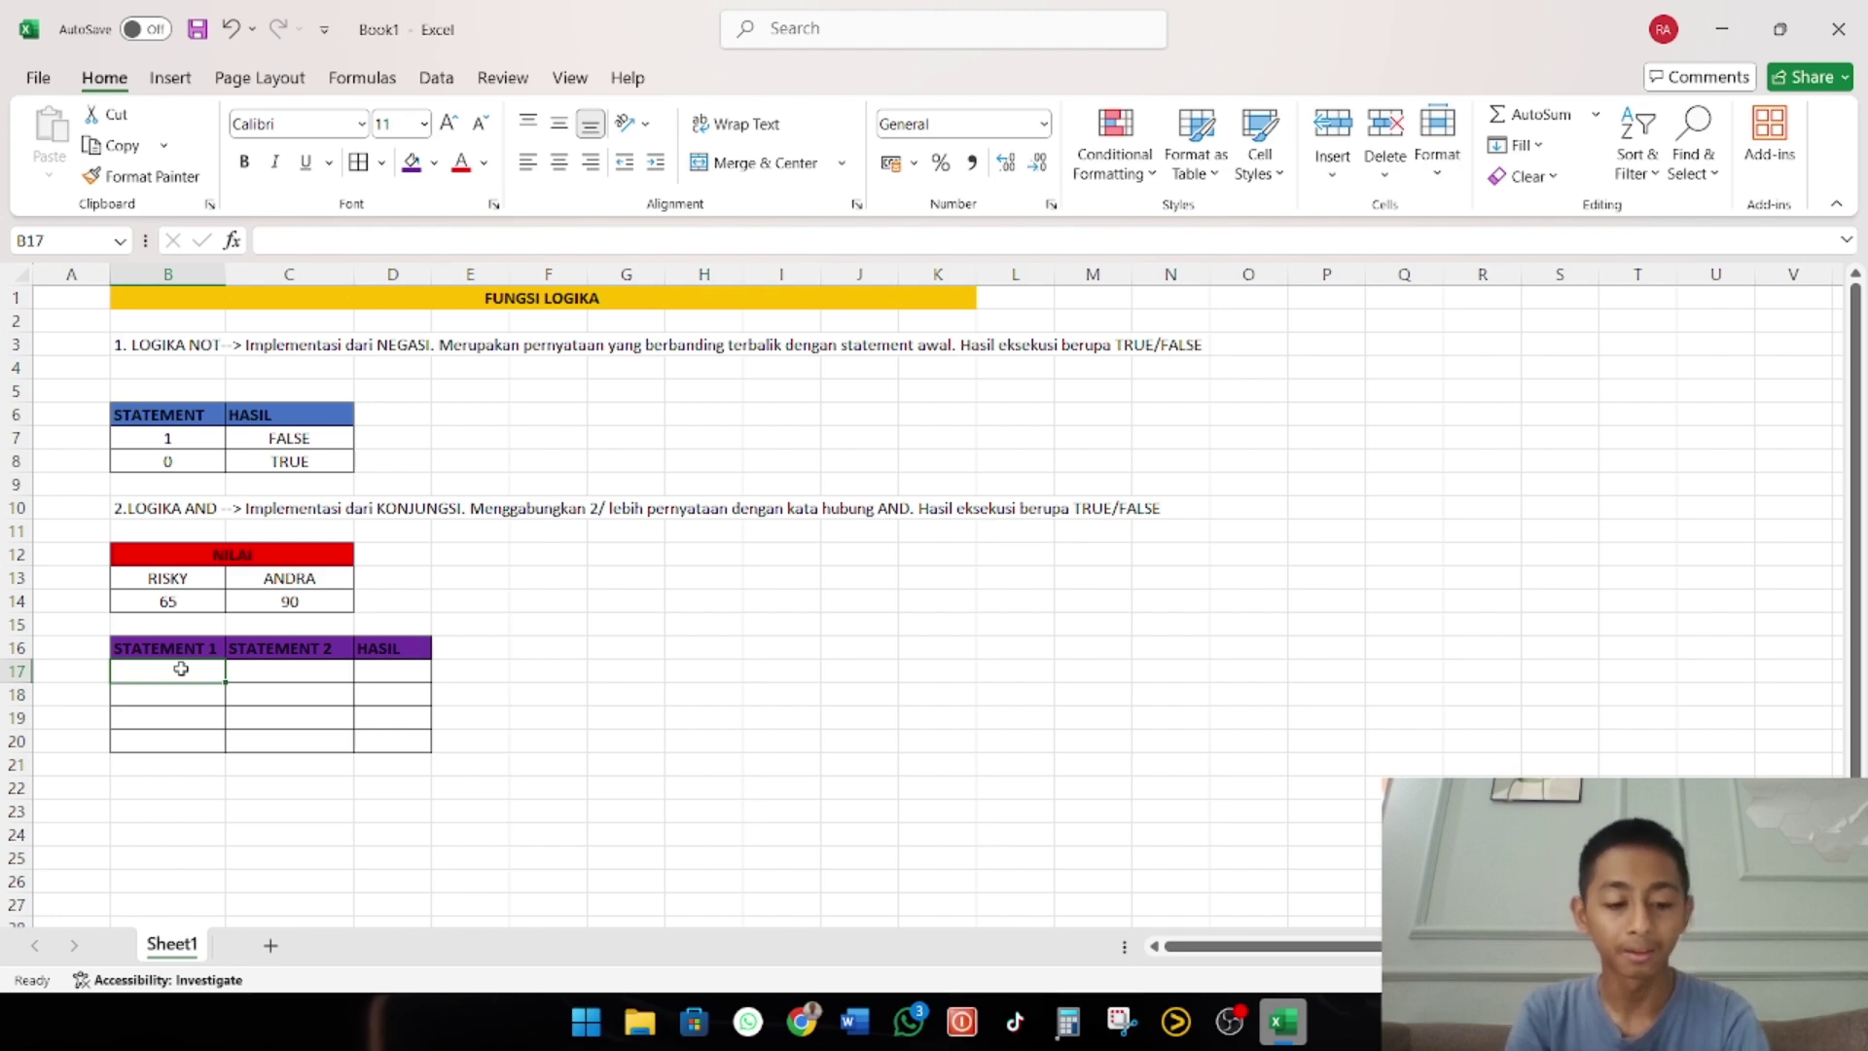
type("1")
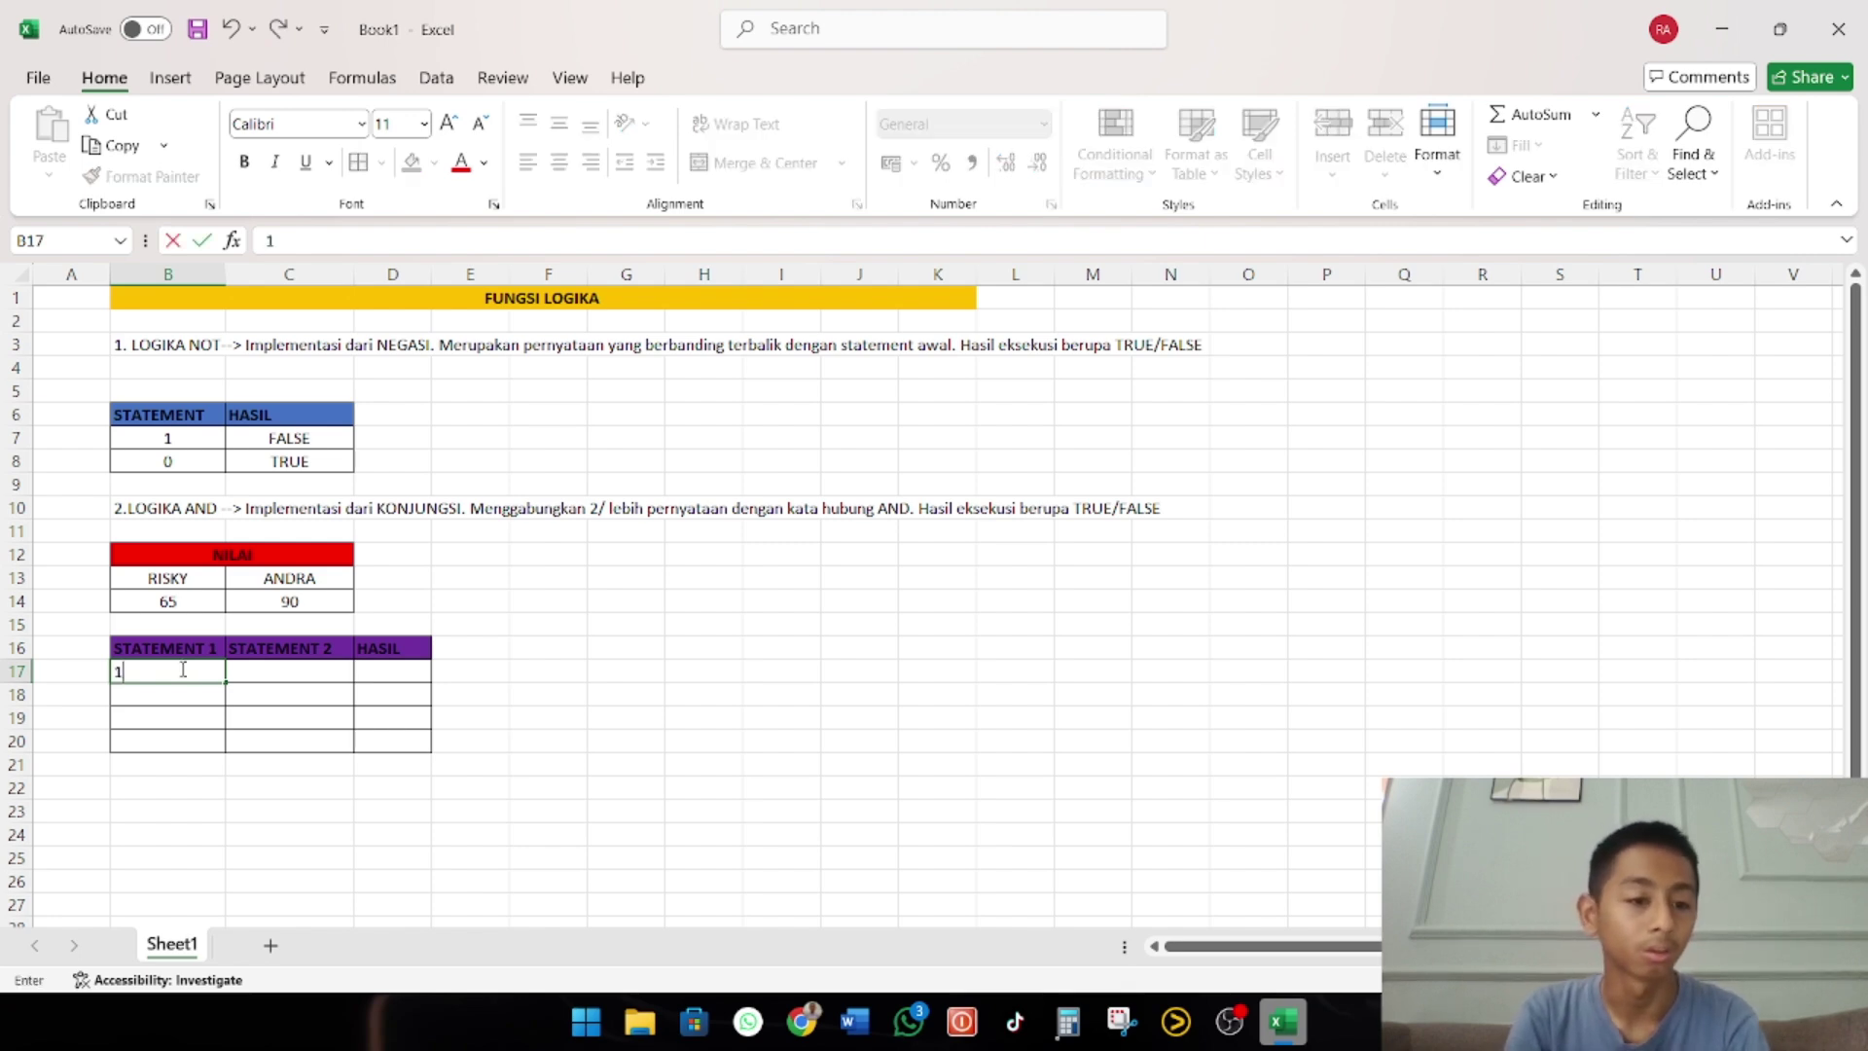
key("Right")
type("1")
key("Left")
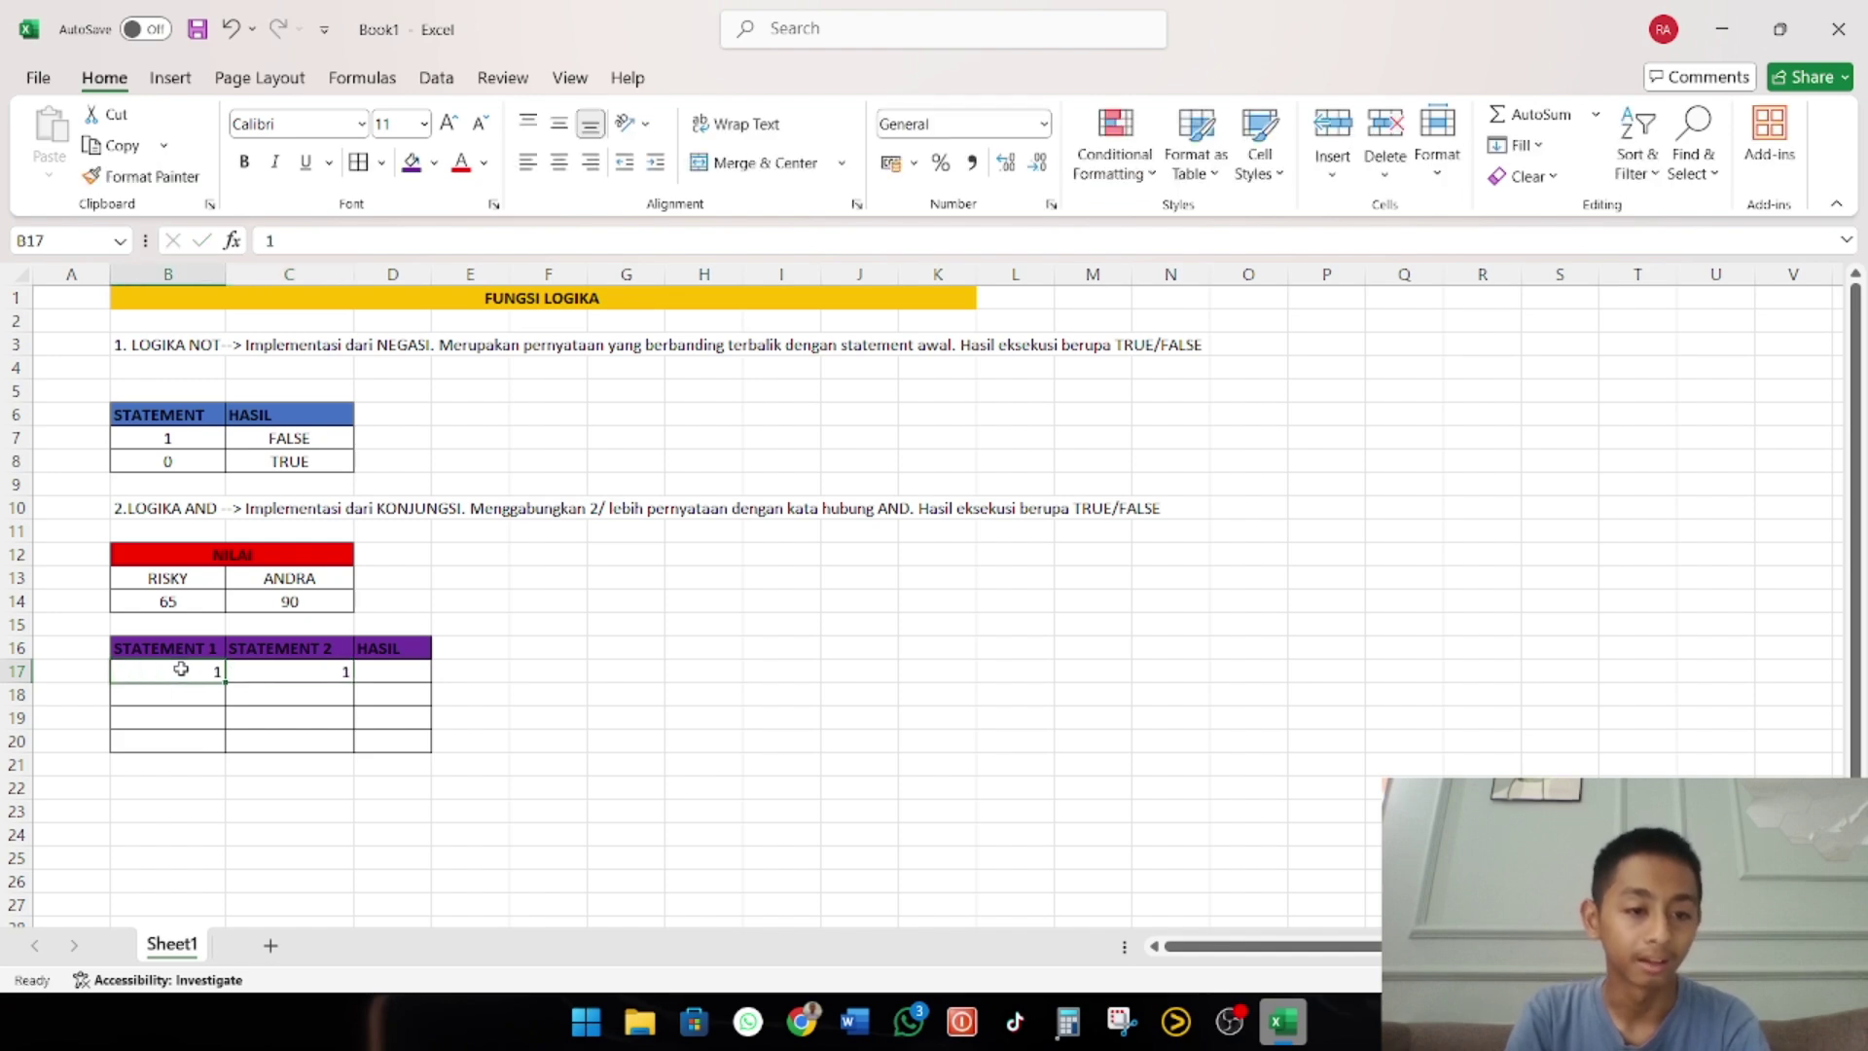
key("Down")
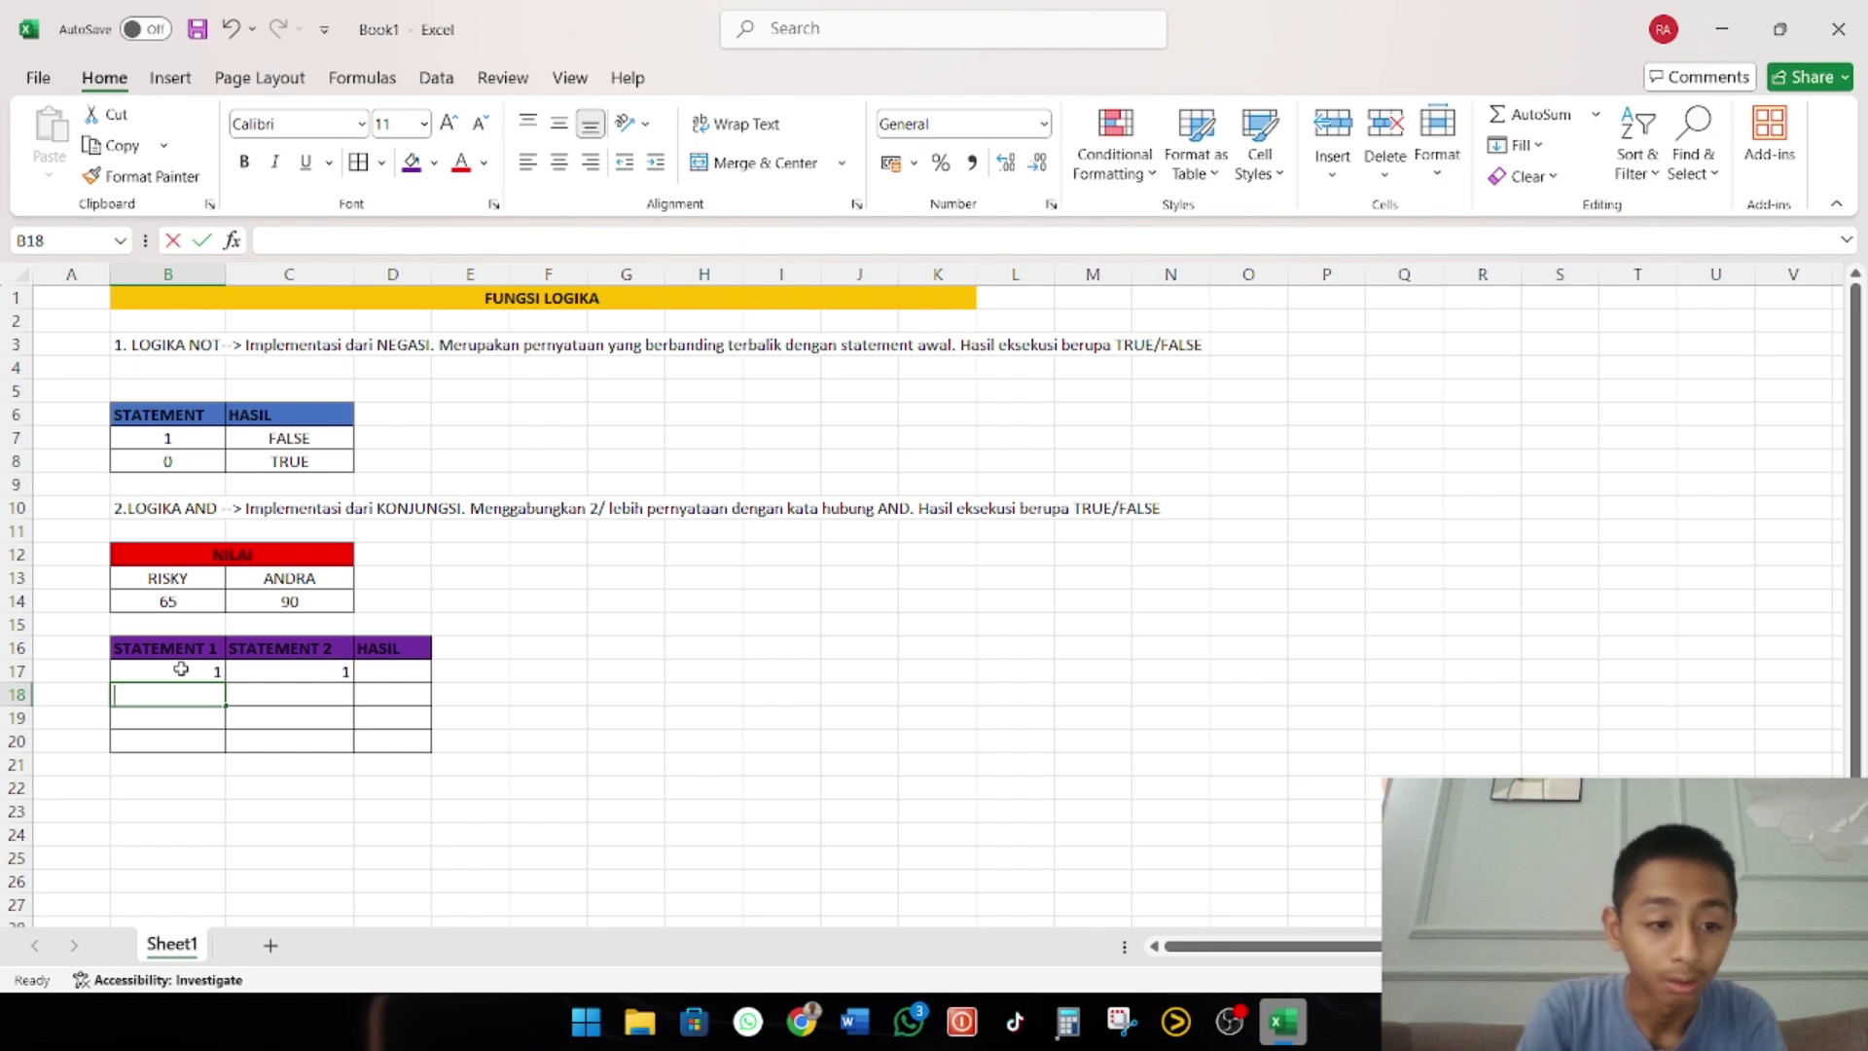
type("1")
key("Right")
type("0")
key("Down")
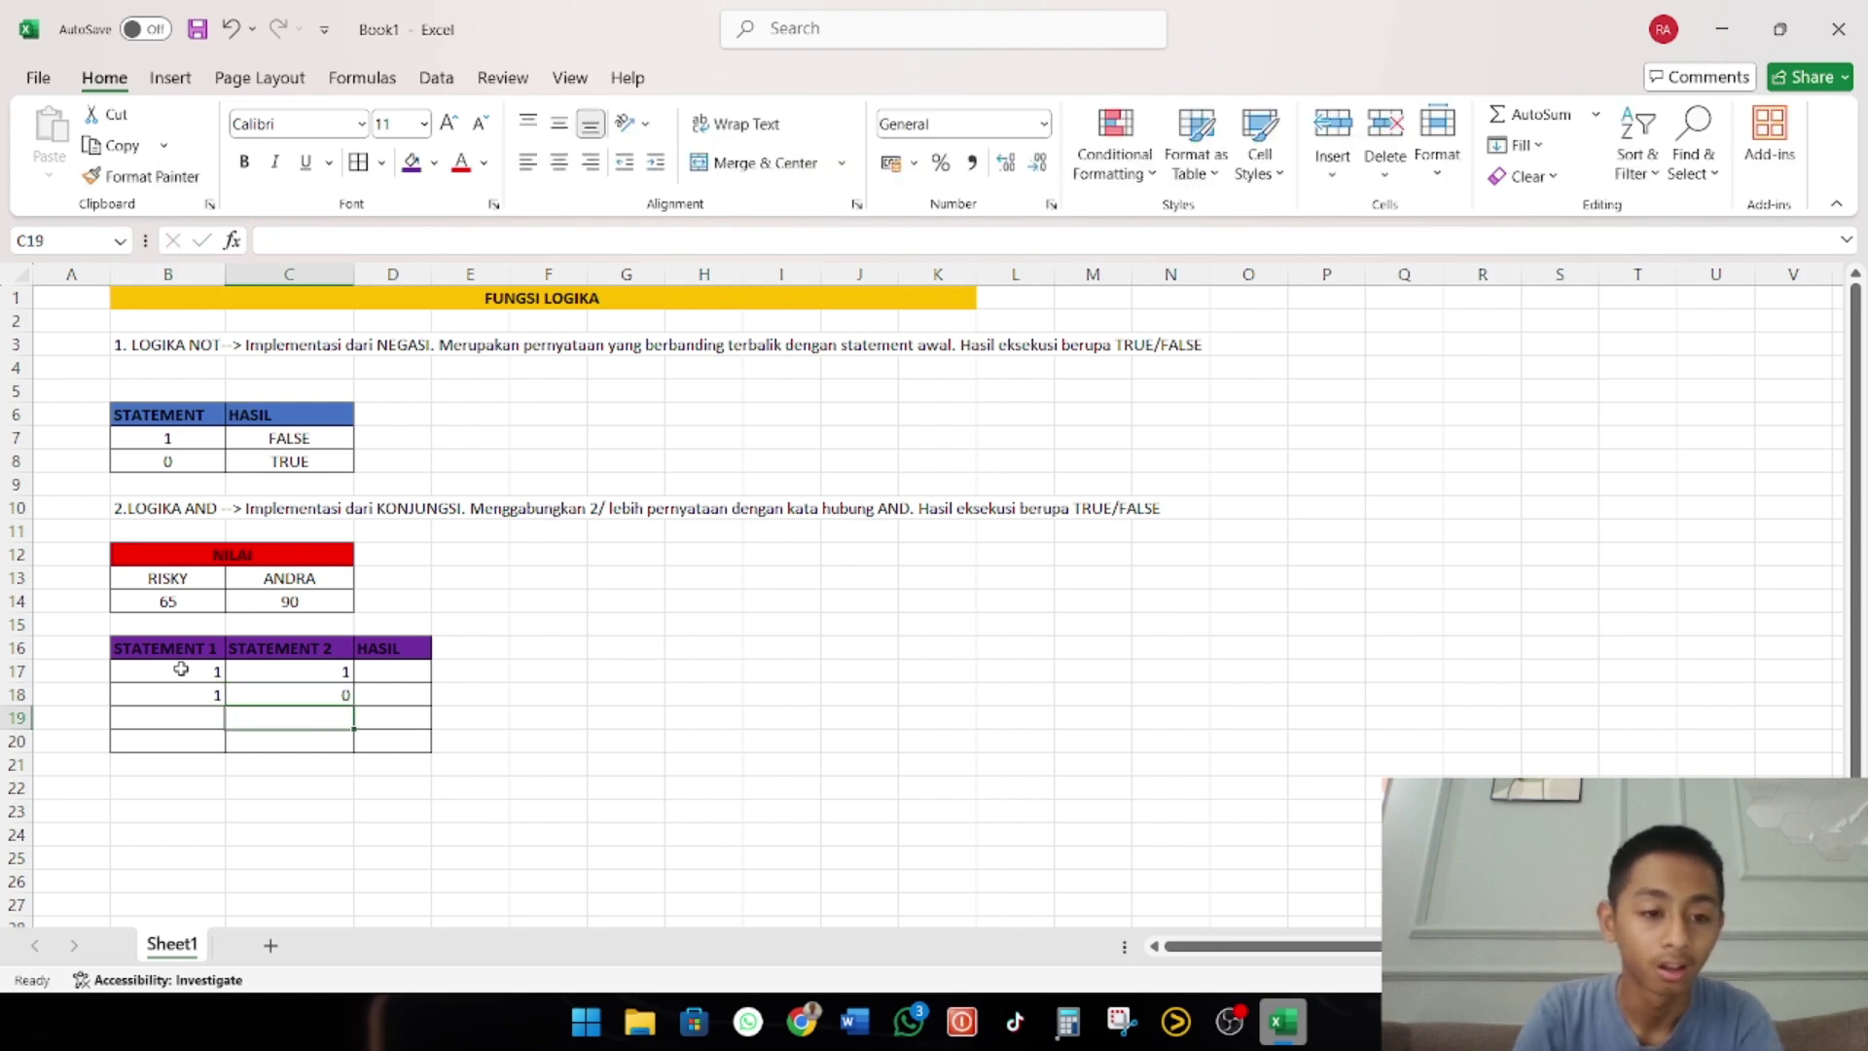
Fill the remaining truth table rows with 0 and 1 in B19:C19, and 0 and 0 in B20:C20
key("Left")
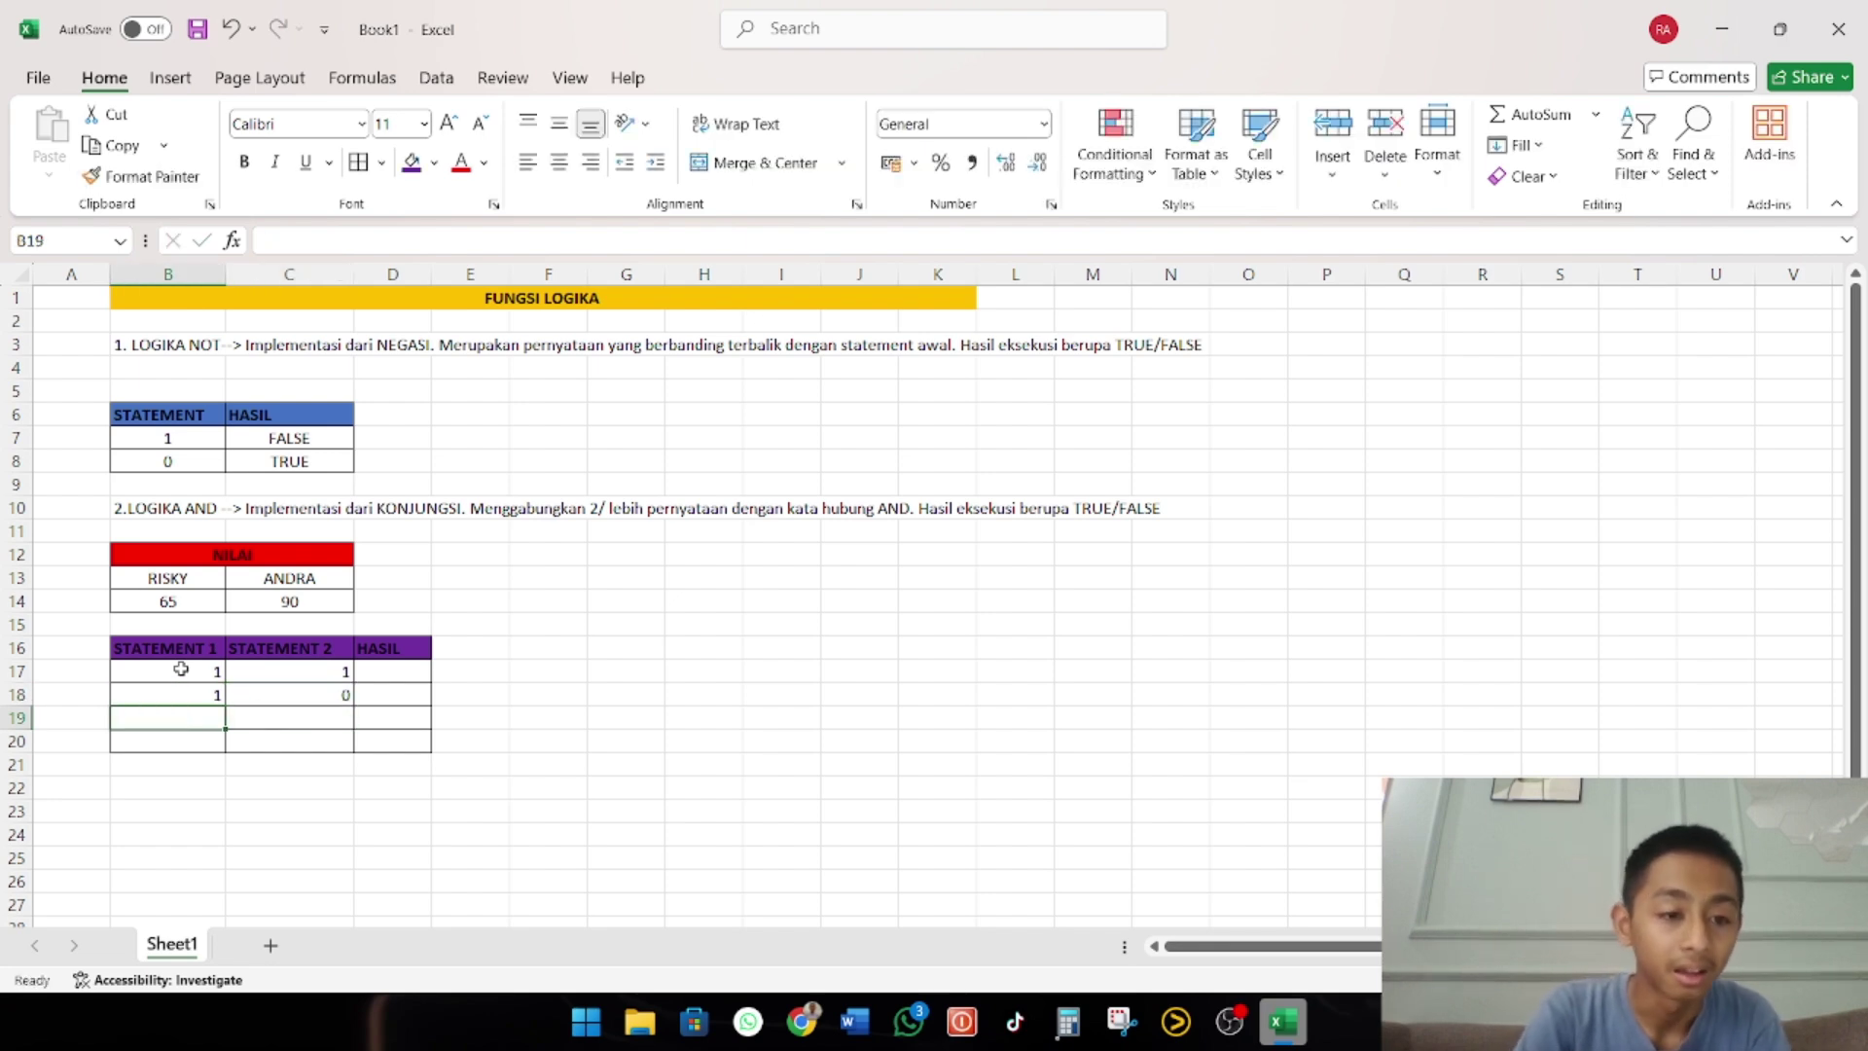
type("0")
key("Right")
type("1")
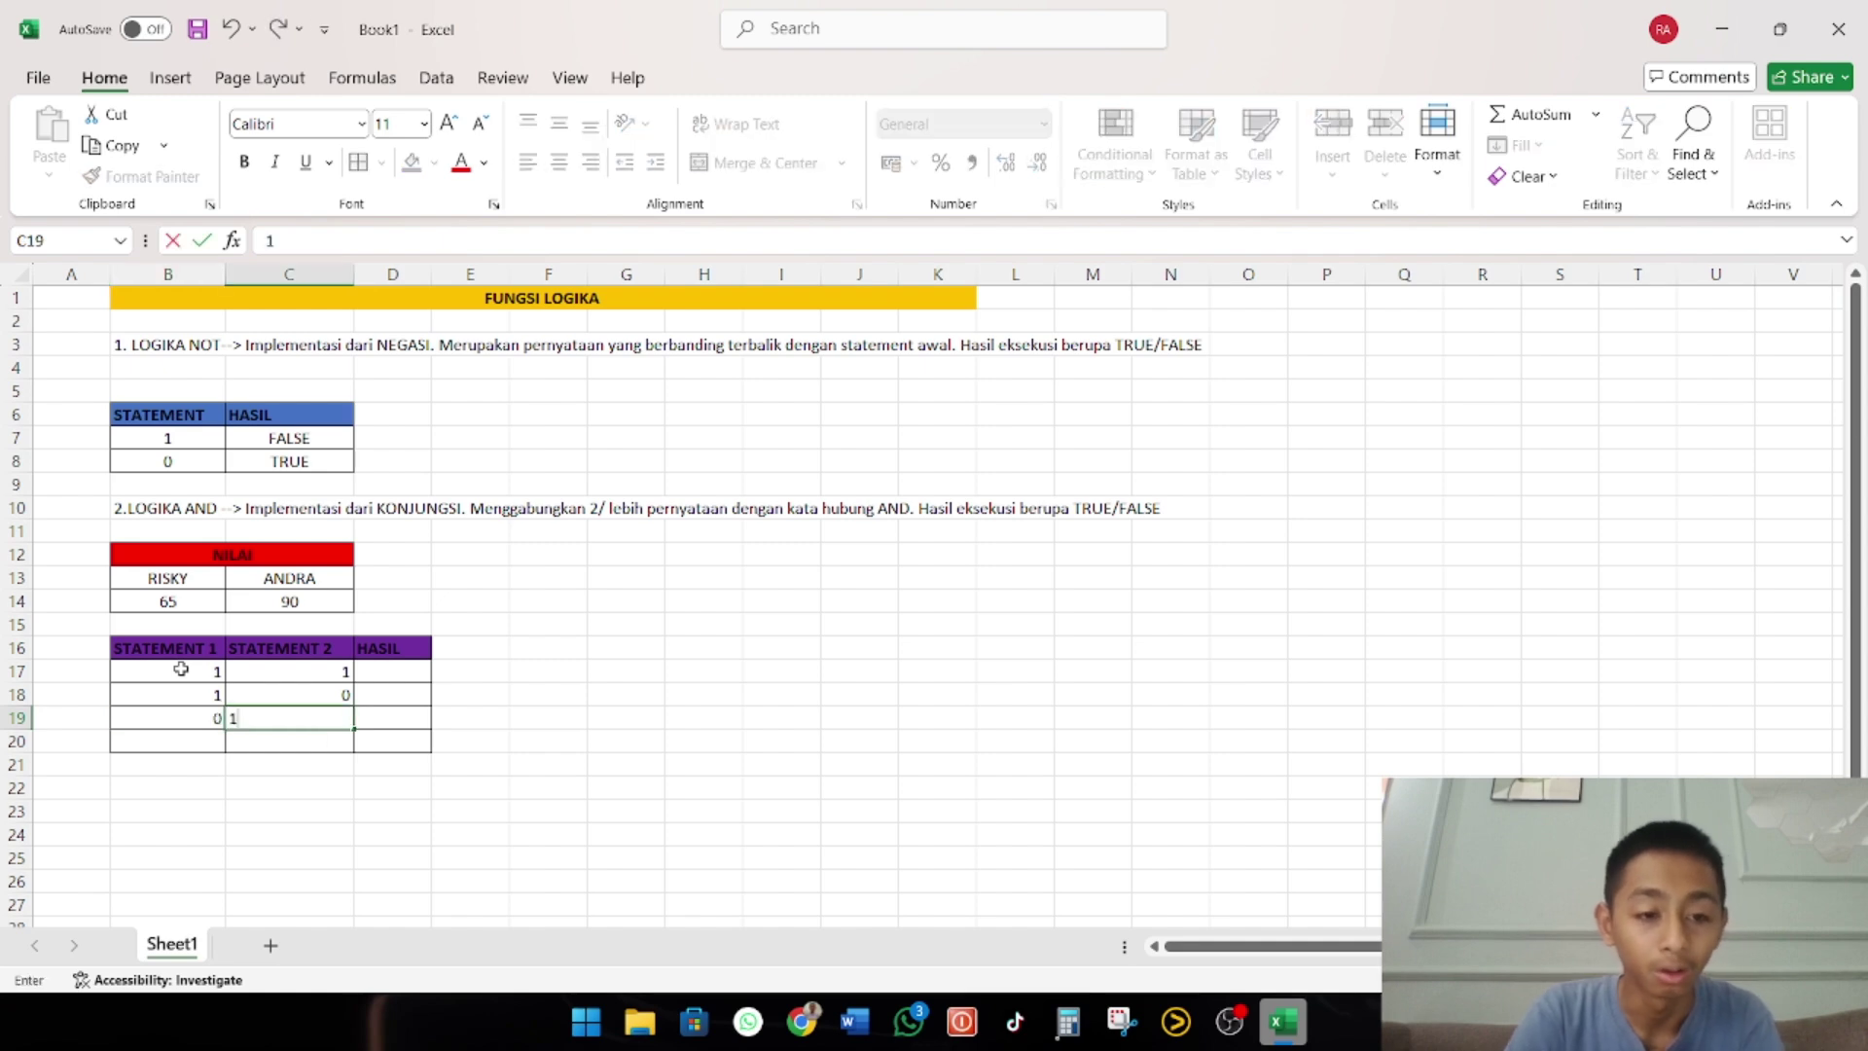
key("Return")
key("Left")
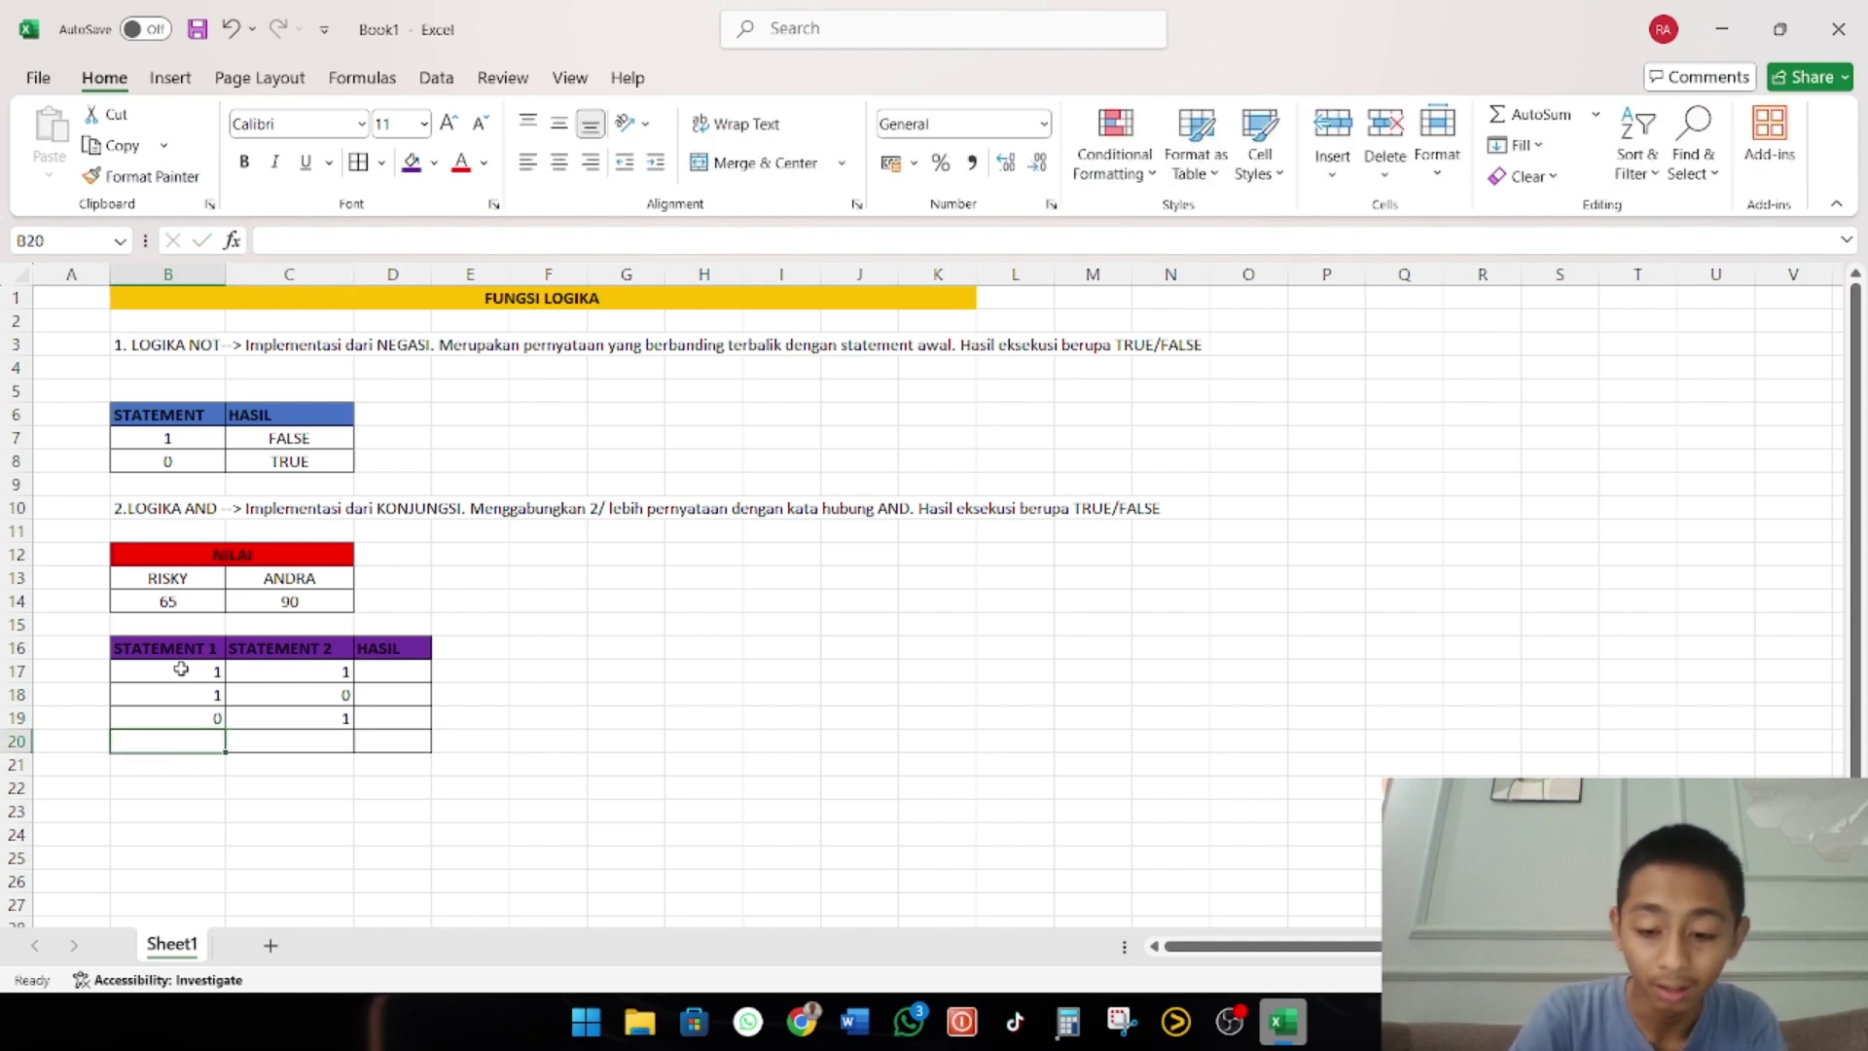
type("0")
key("Right")
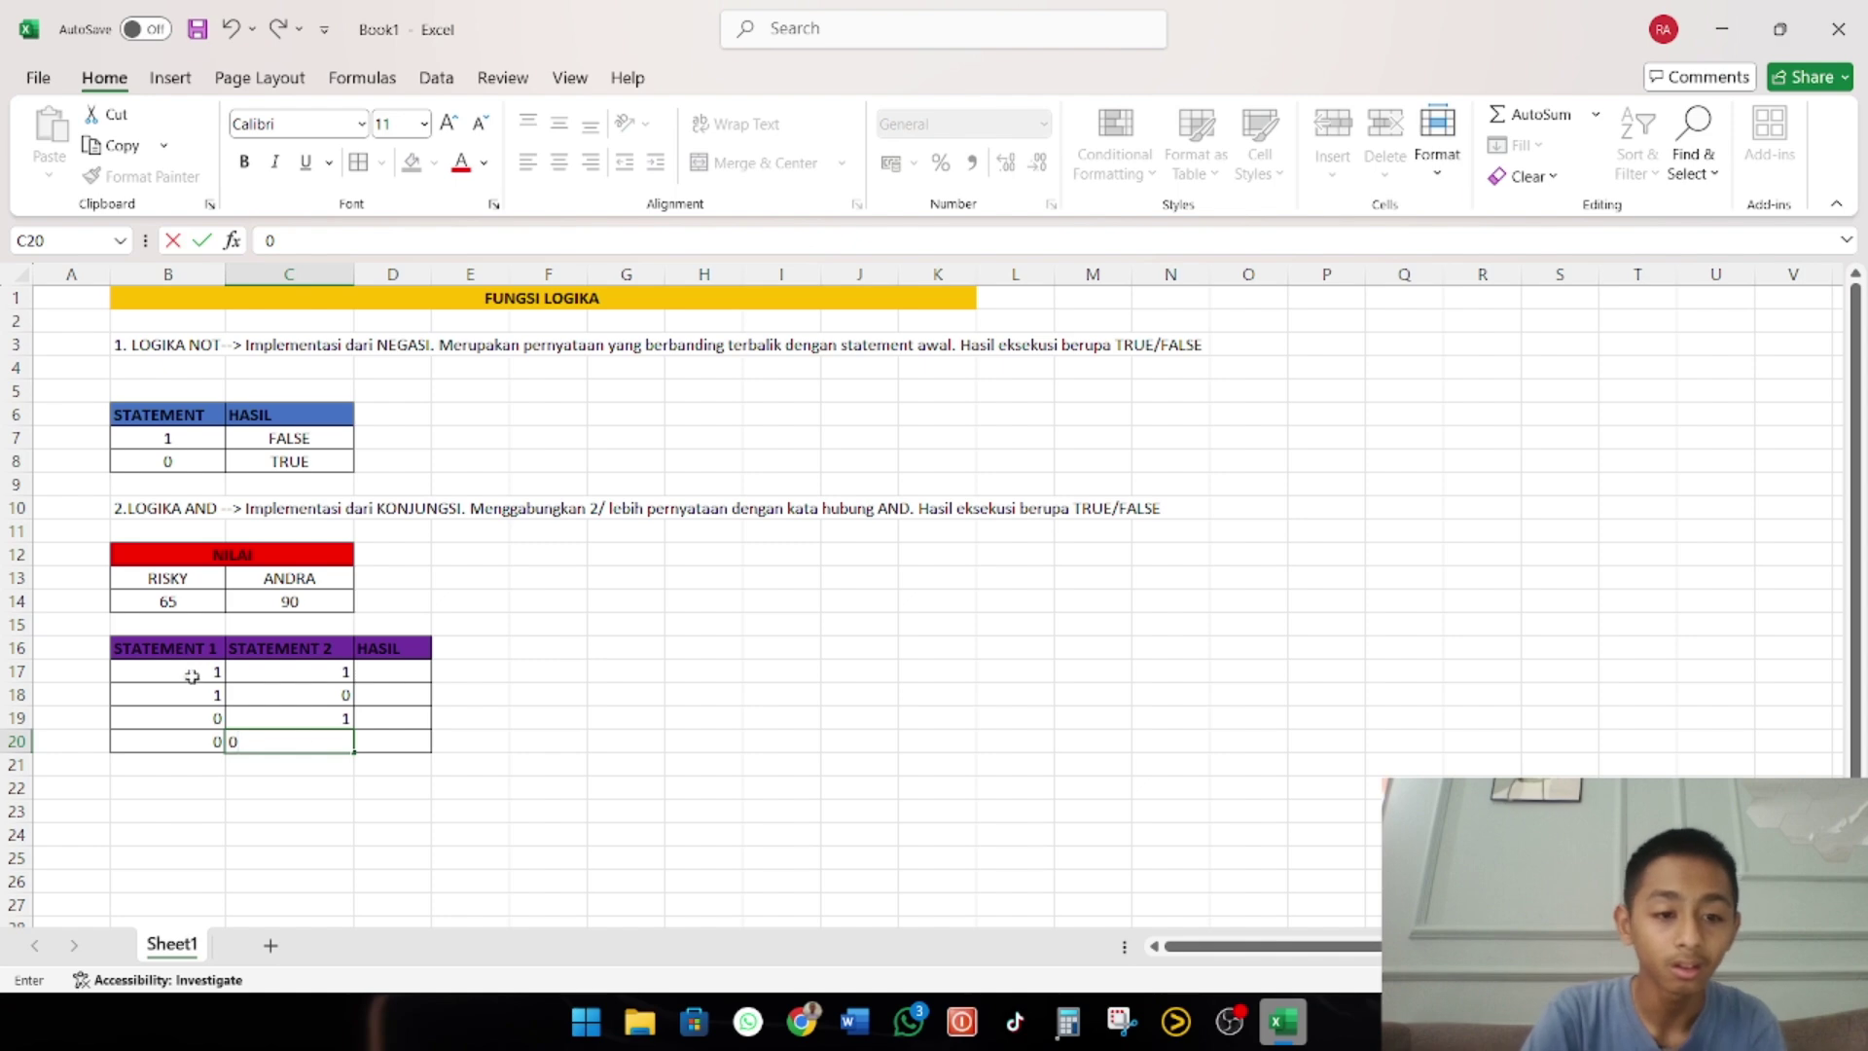
left_click(718, 878)
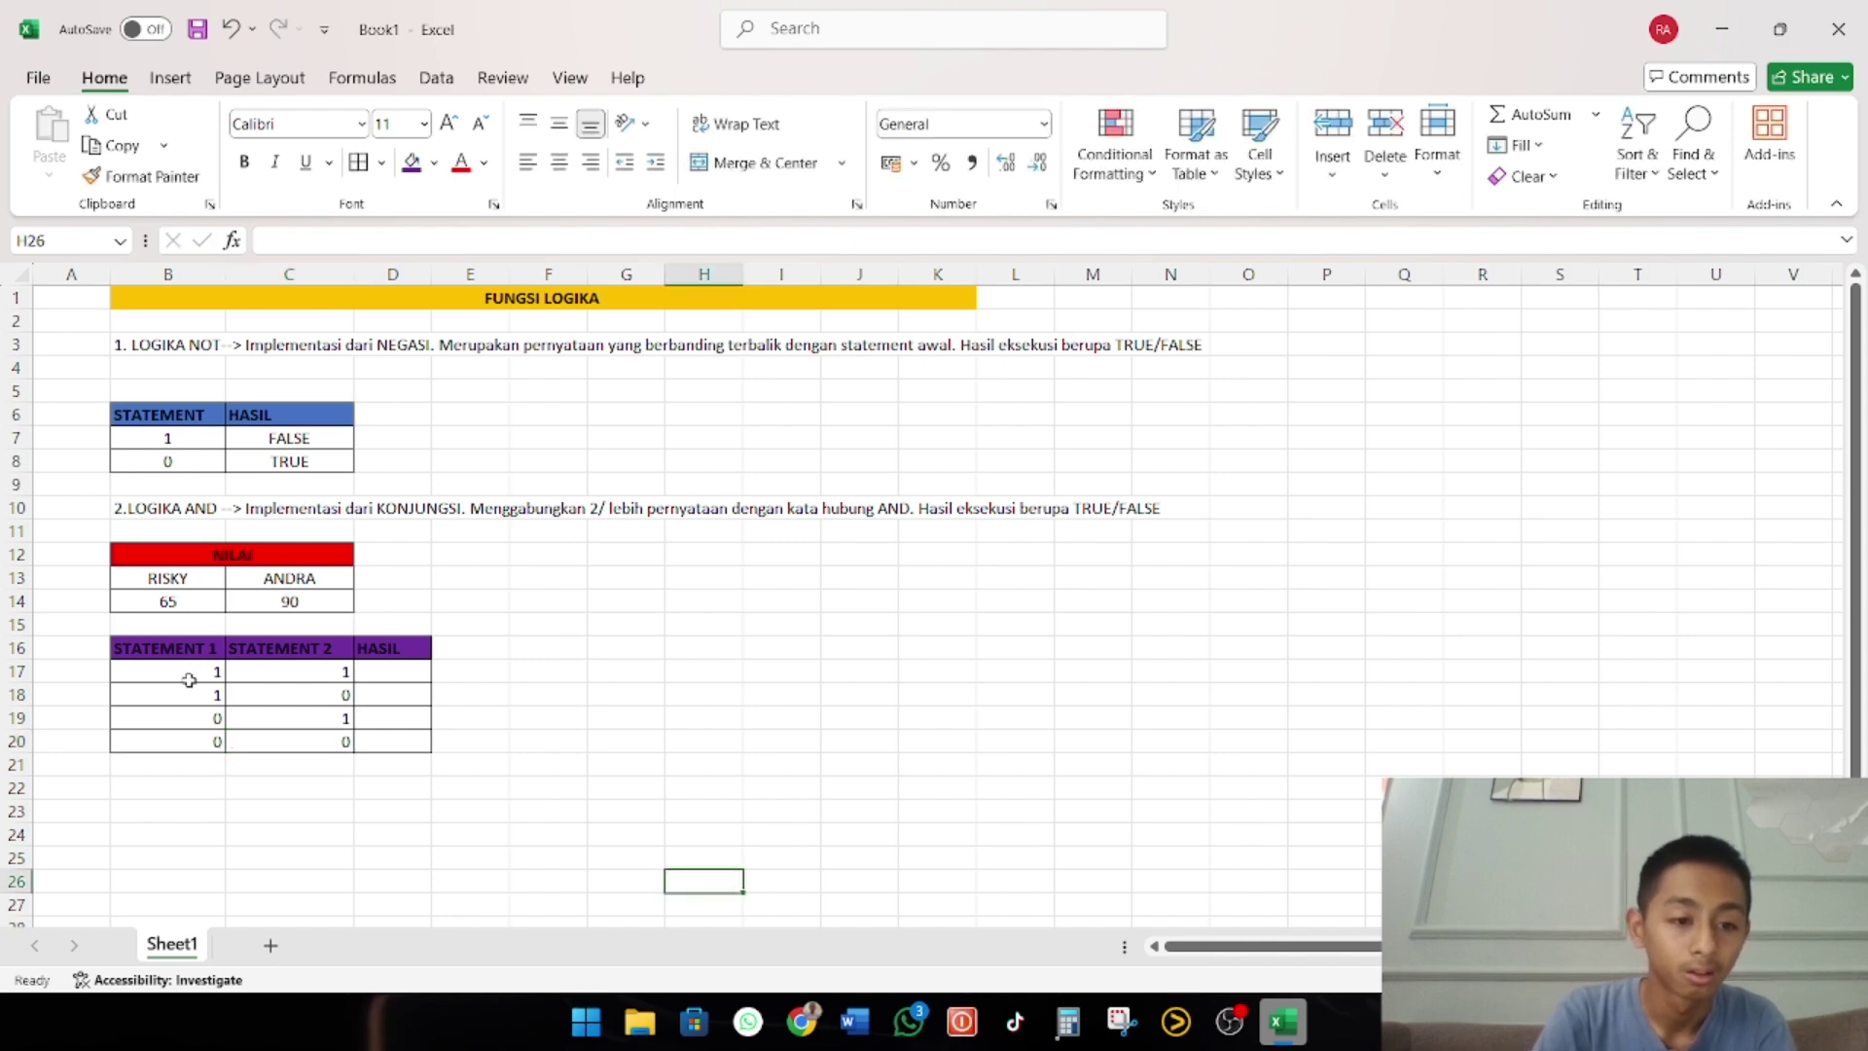
Center the contents of B17:D20 horizontally and widen column D slightly
left_click_drag(190, 676, 420, 741)
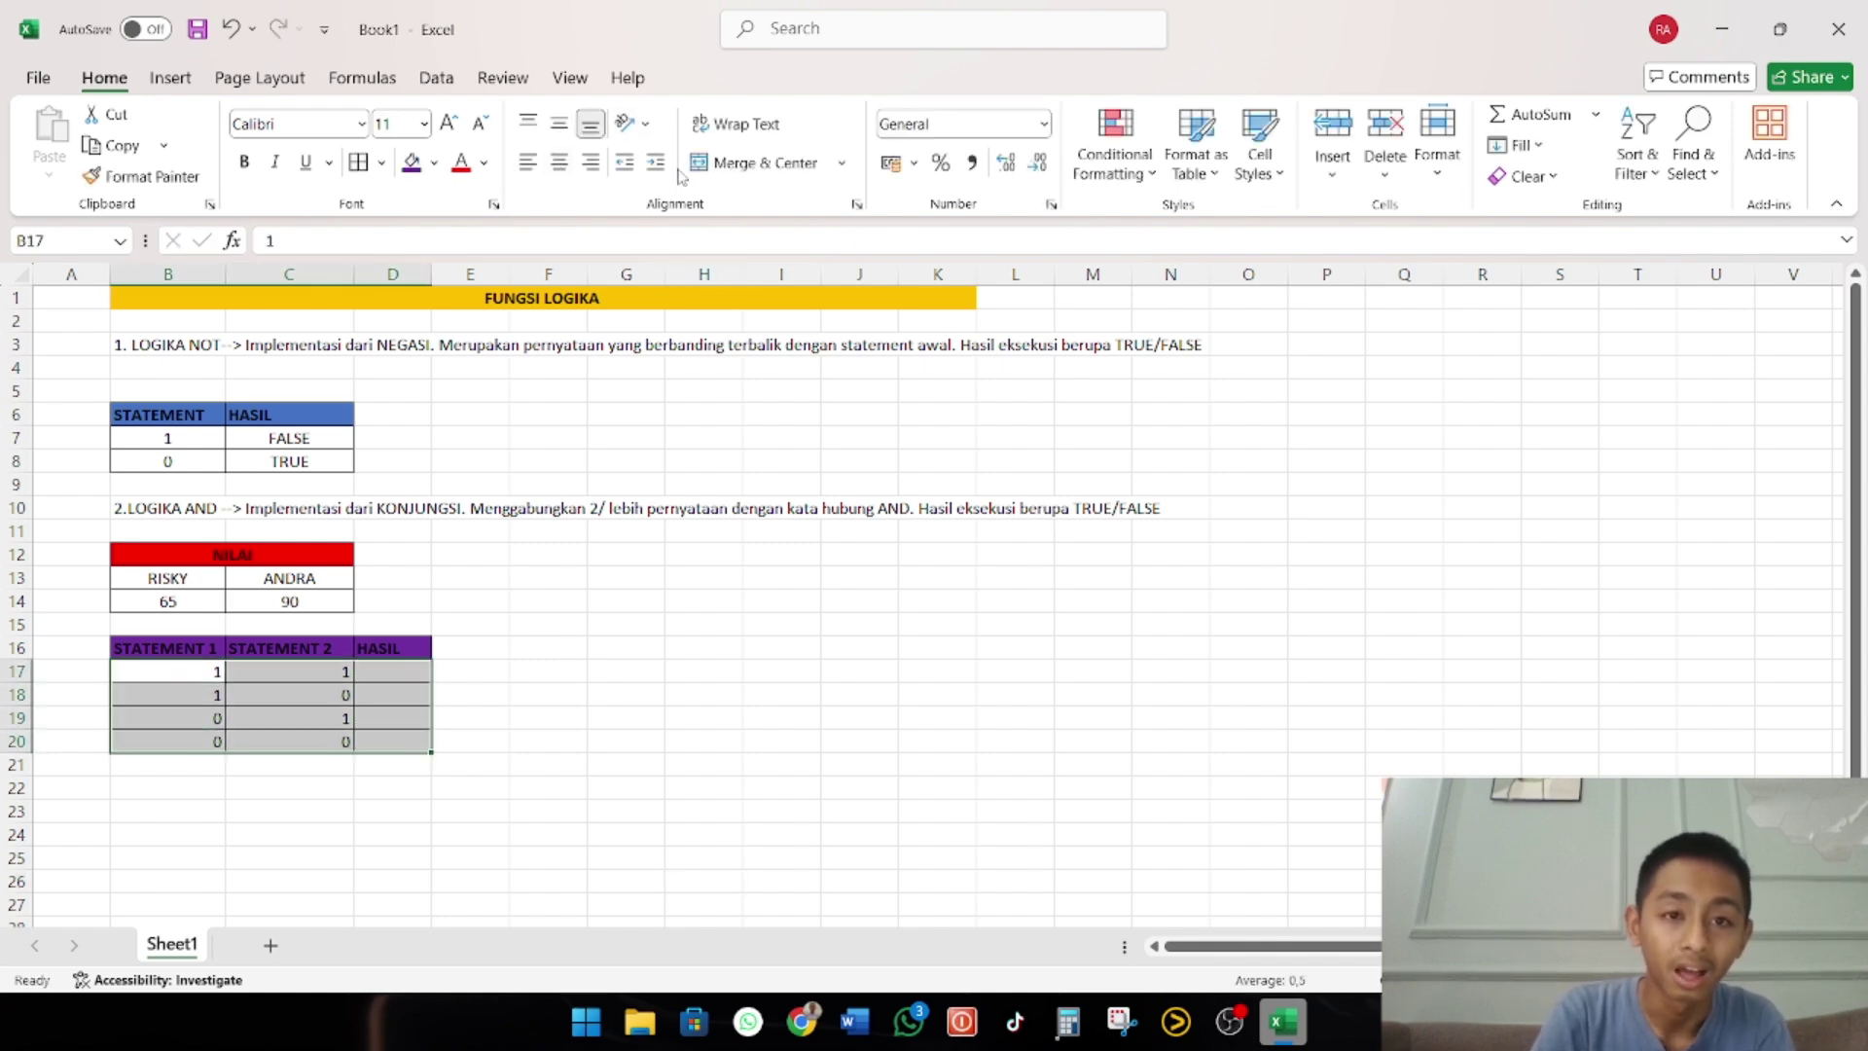
left_click(560, 161)
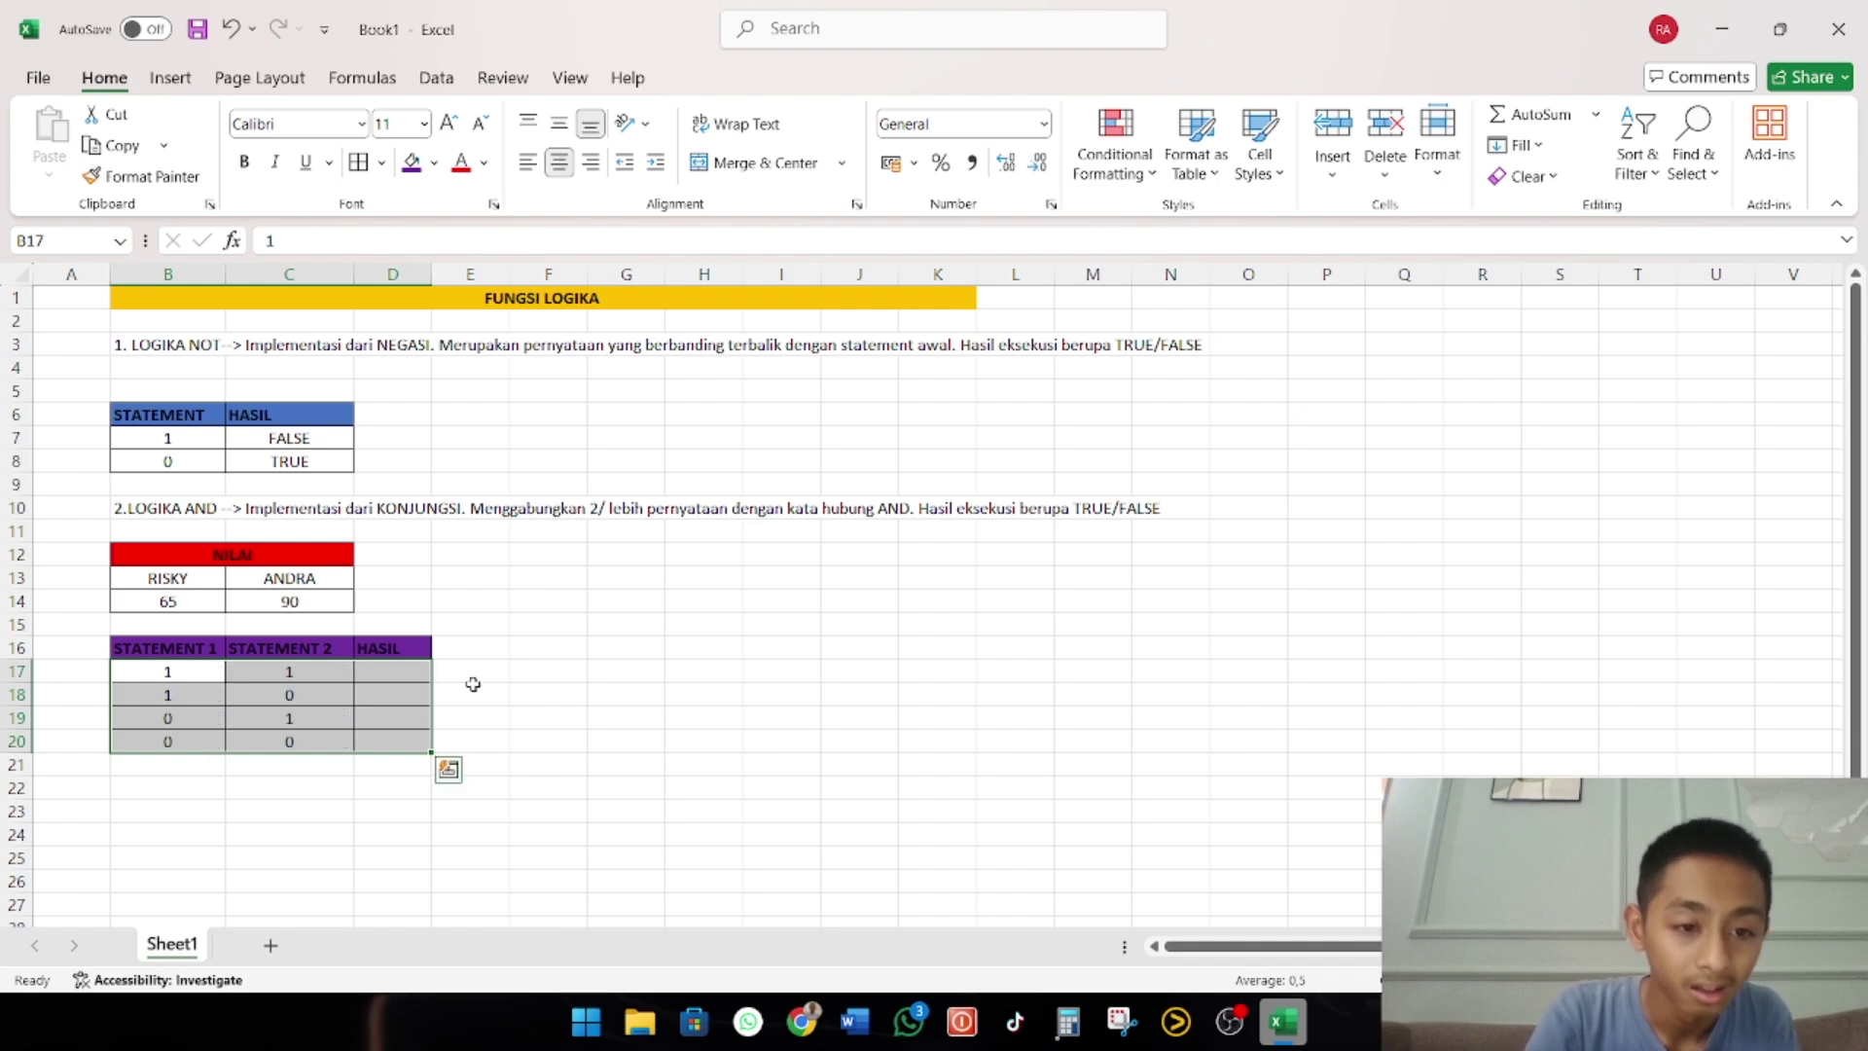
left_click(471, 676)
left_click_drag(429, 283, 455, 283)
Begin an AND formula in D17, the first cell under HASIL in the purple-headed table
left_click(395, 665)
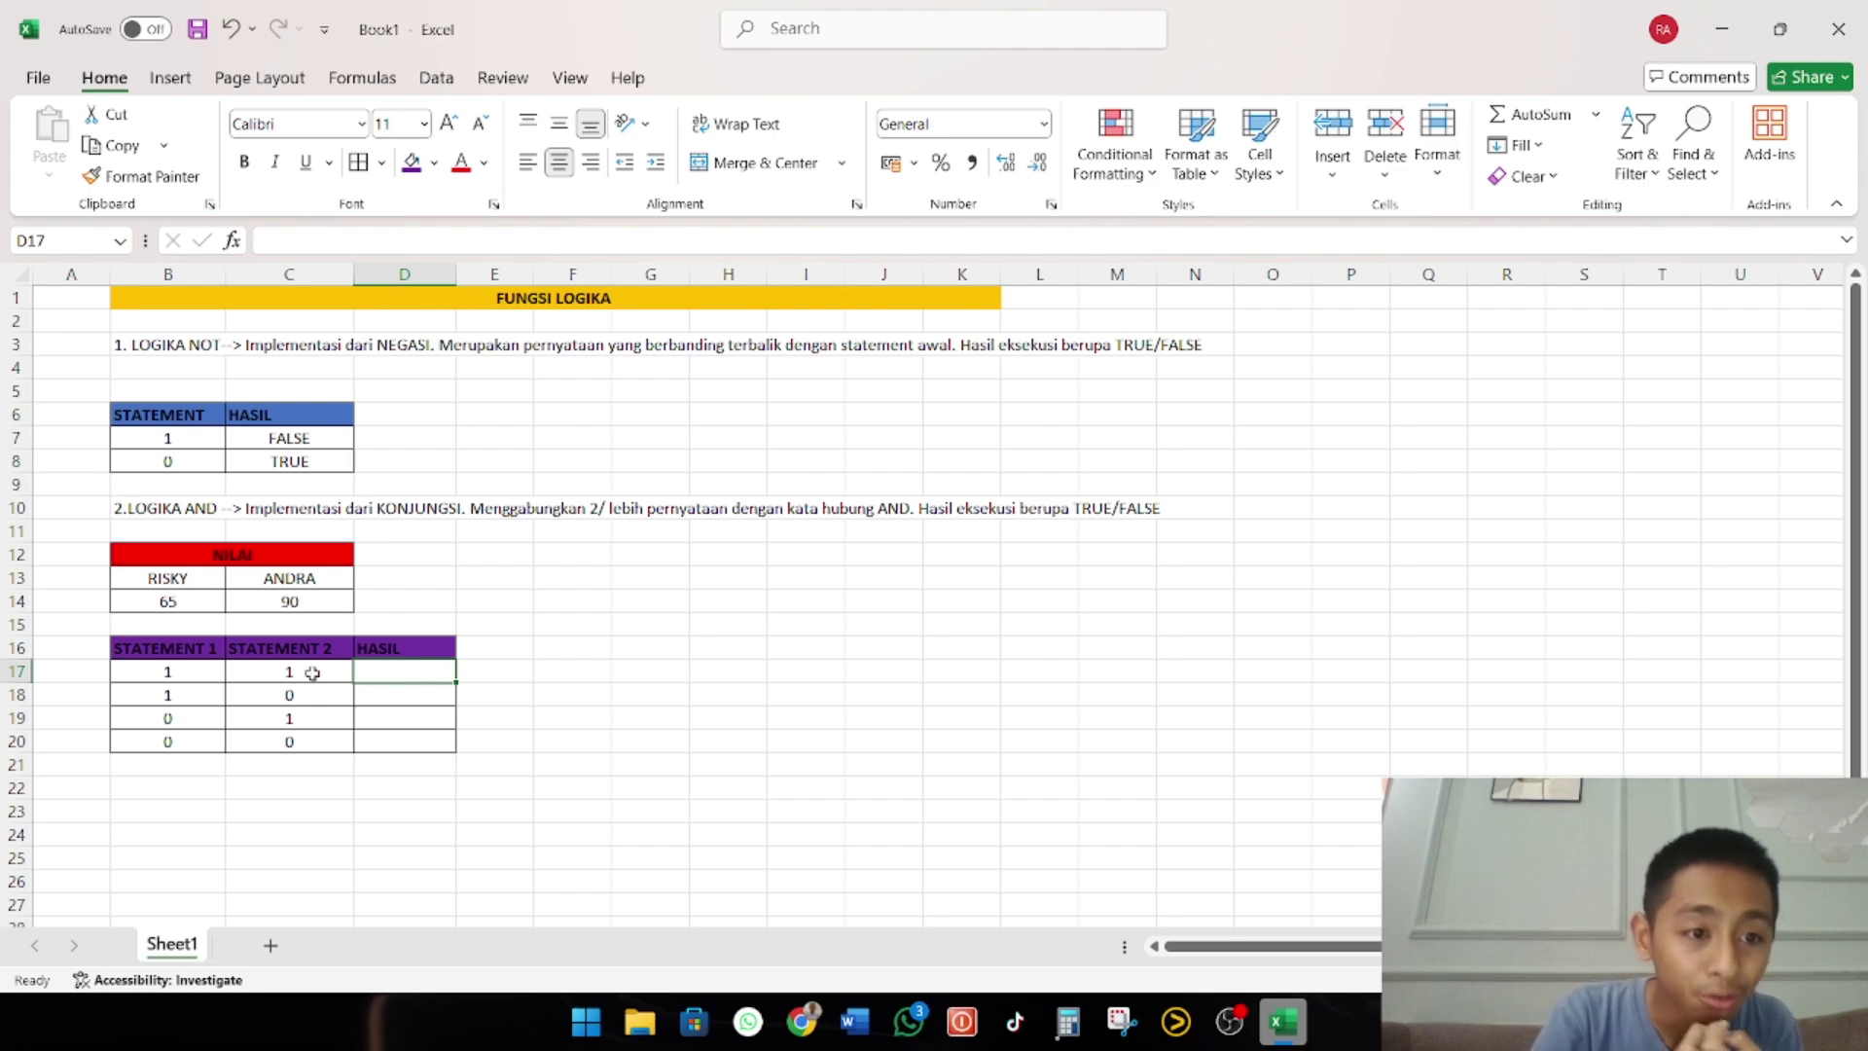
left_click(277, 246)
type("=")
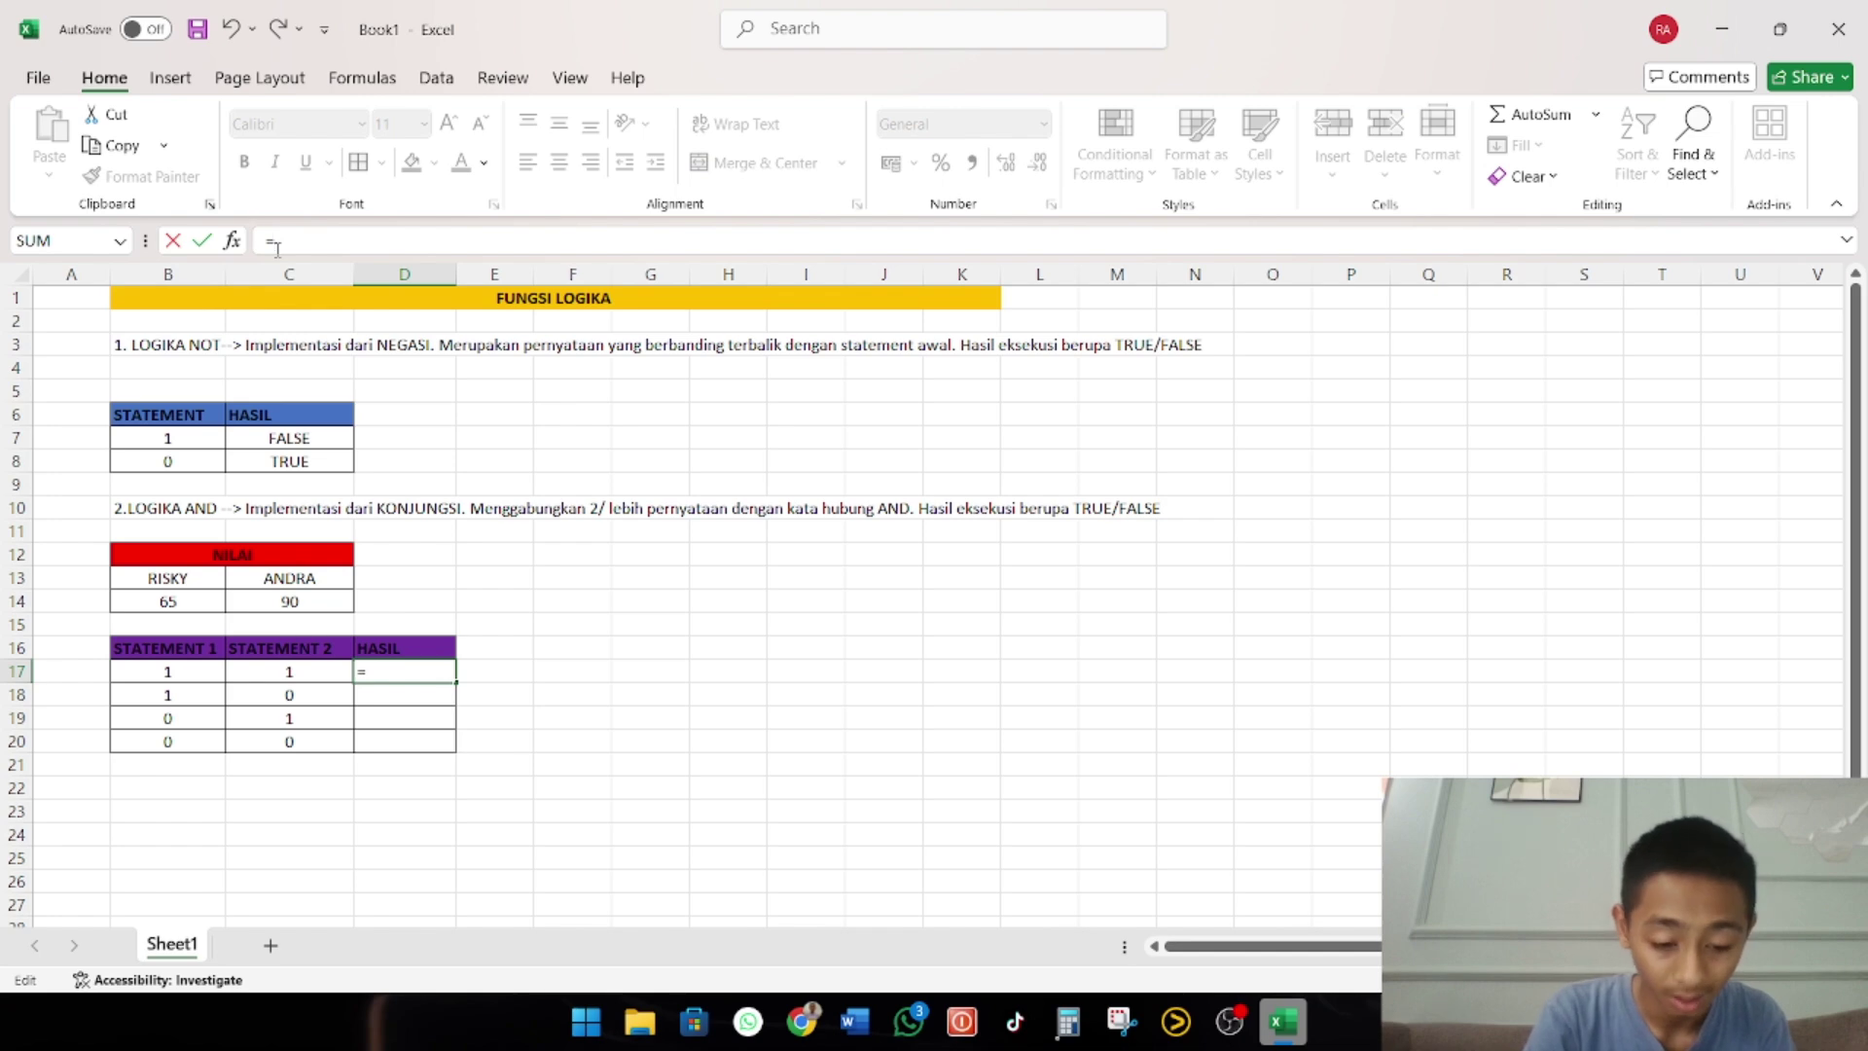
type("and")
key("BackSpace")
key("BackSpace")
key("BackSpace")
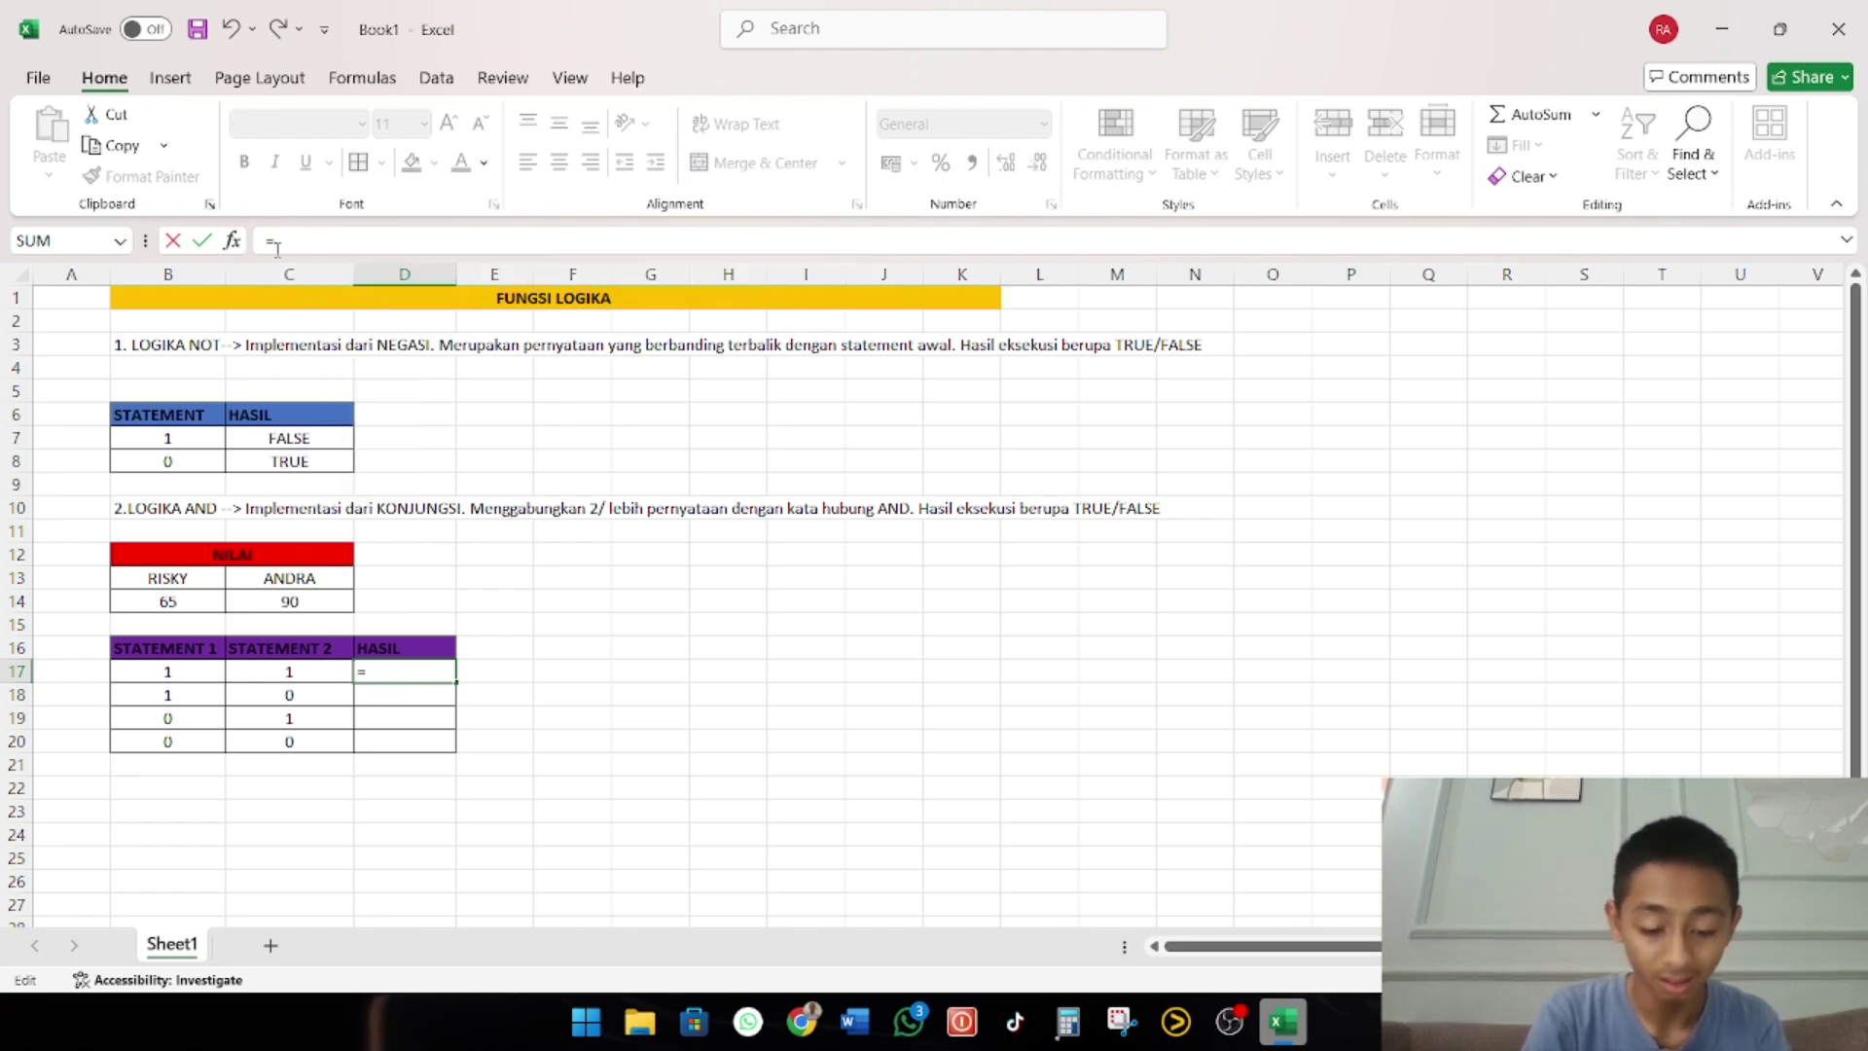
type("nd")
key("BackSpace")
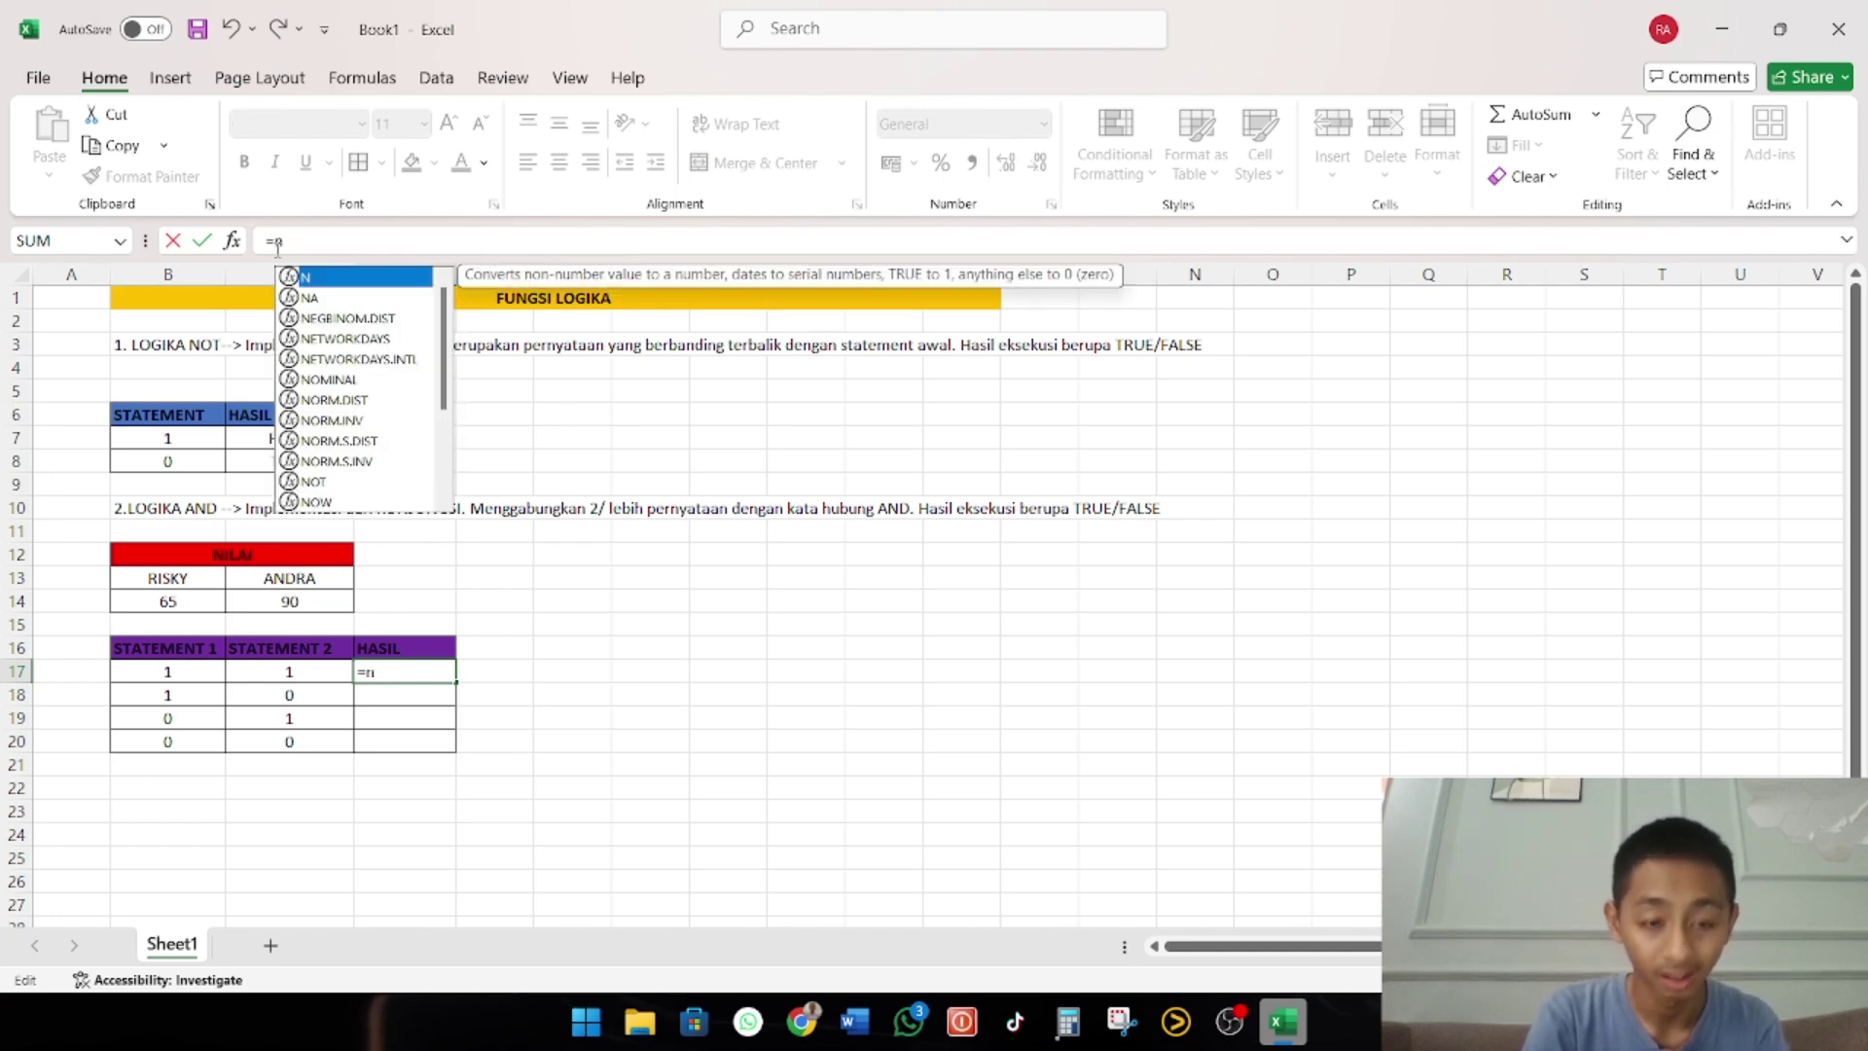
type("and")
key("BackSpace")
key("BackSpace")
key("BackSpace")
key("BackSpace")
type("a")
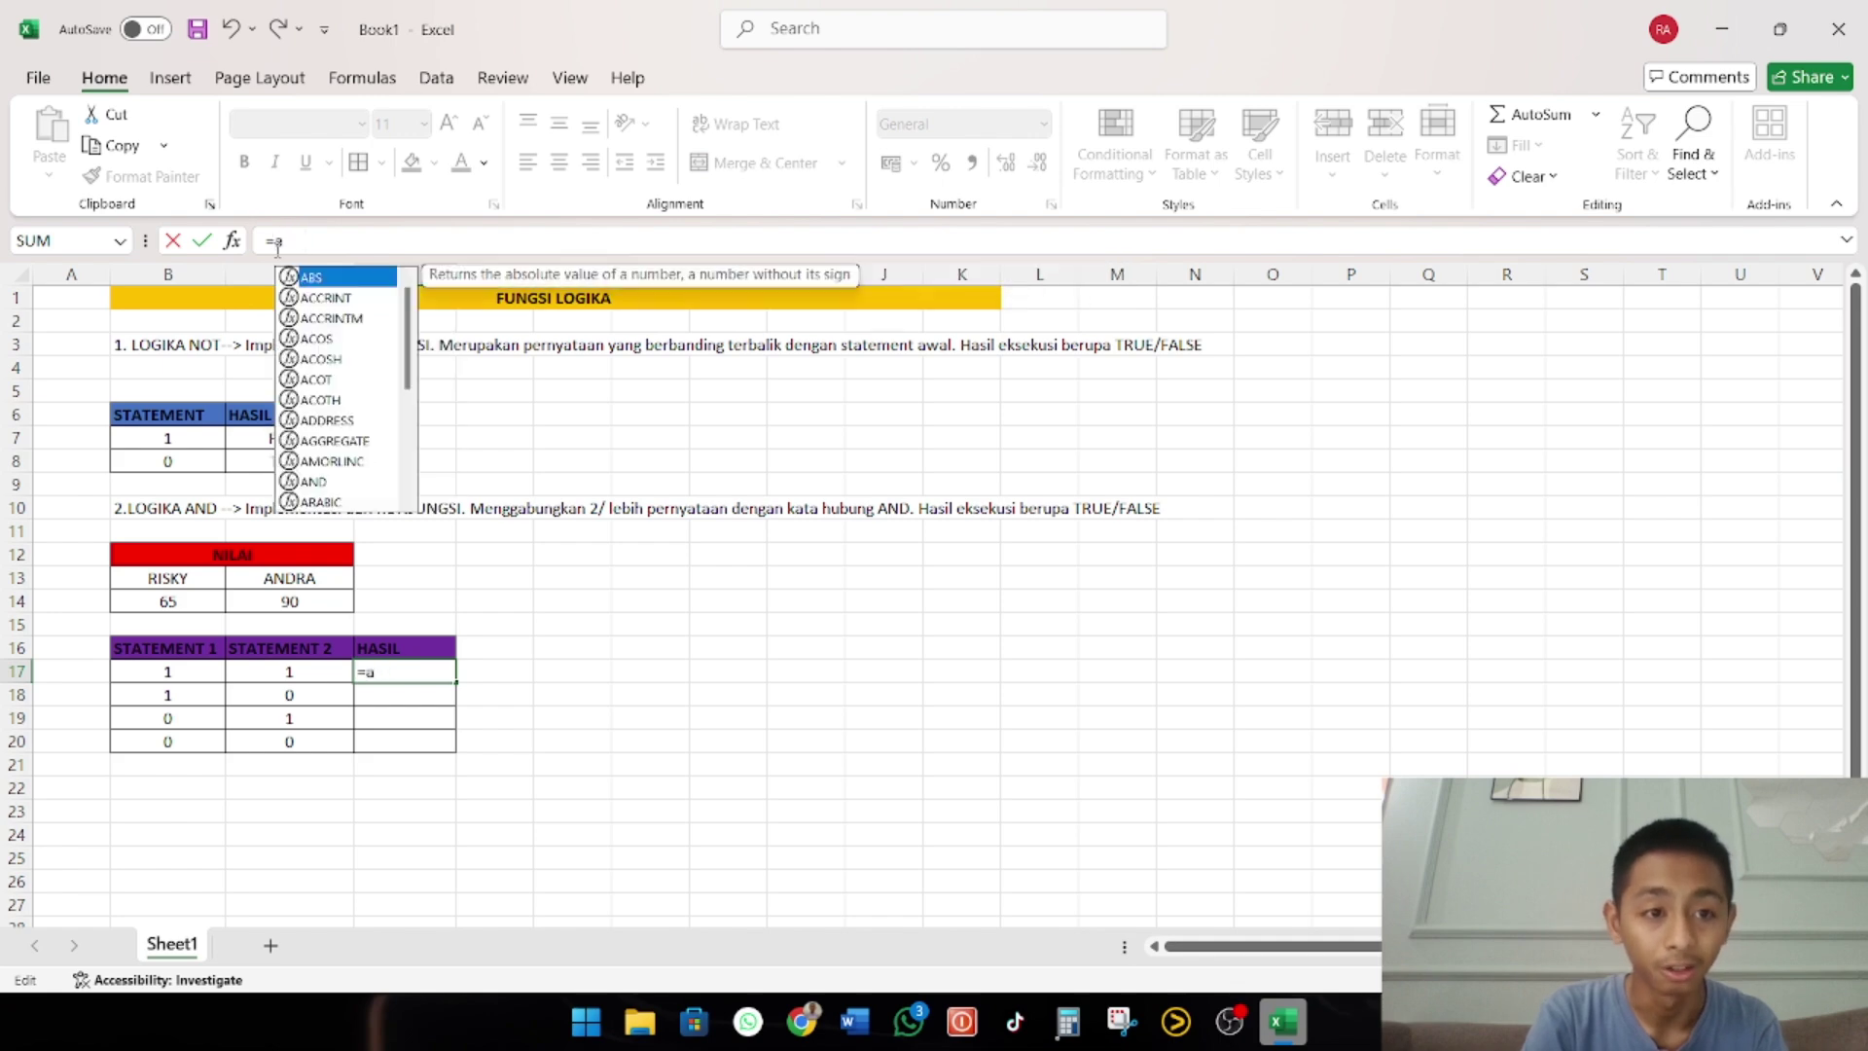
type("nd")
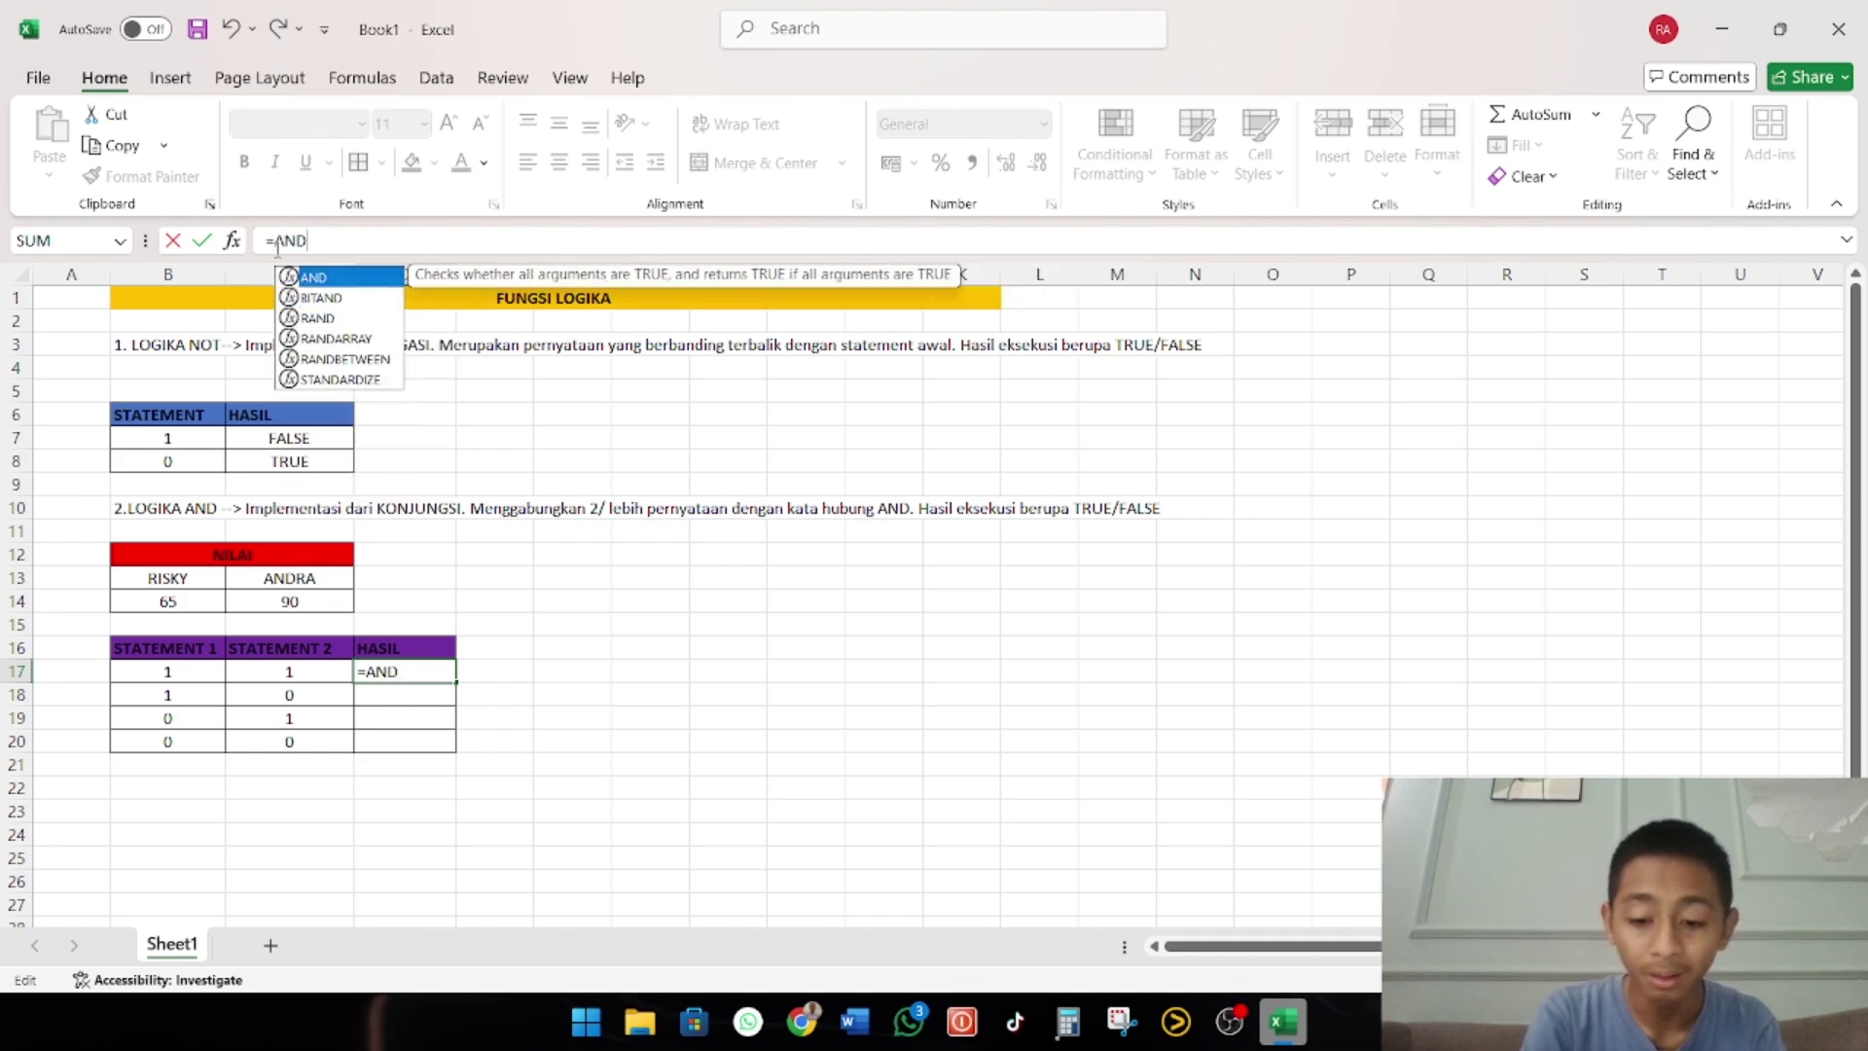
type("(")
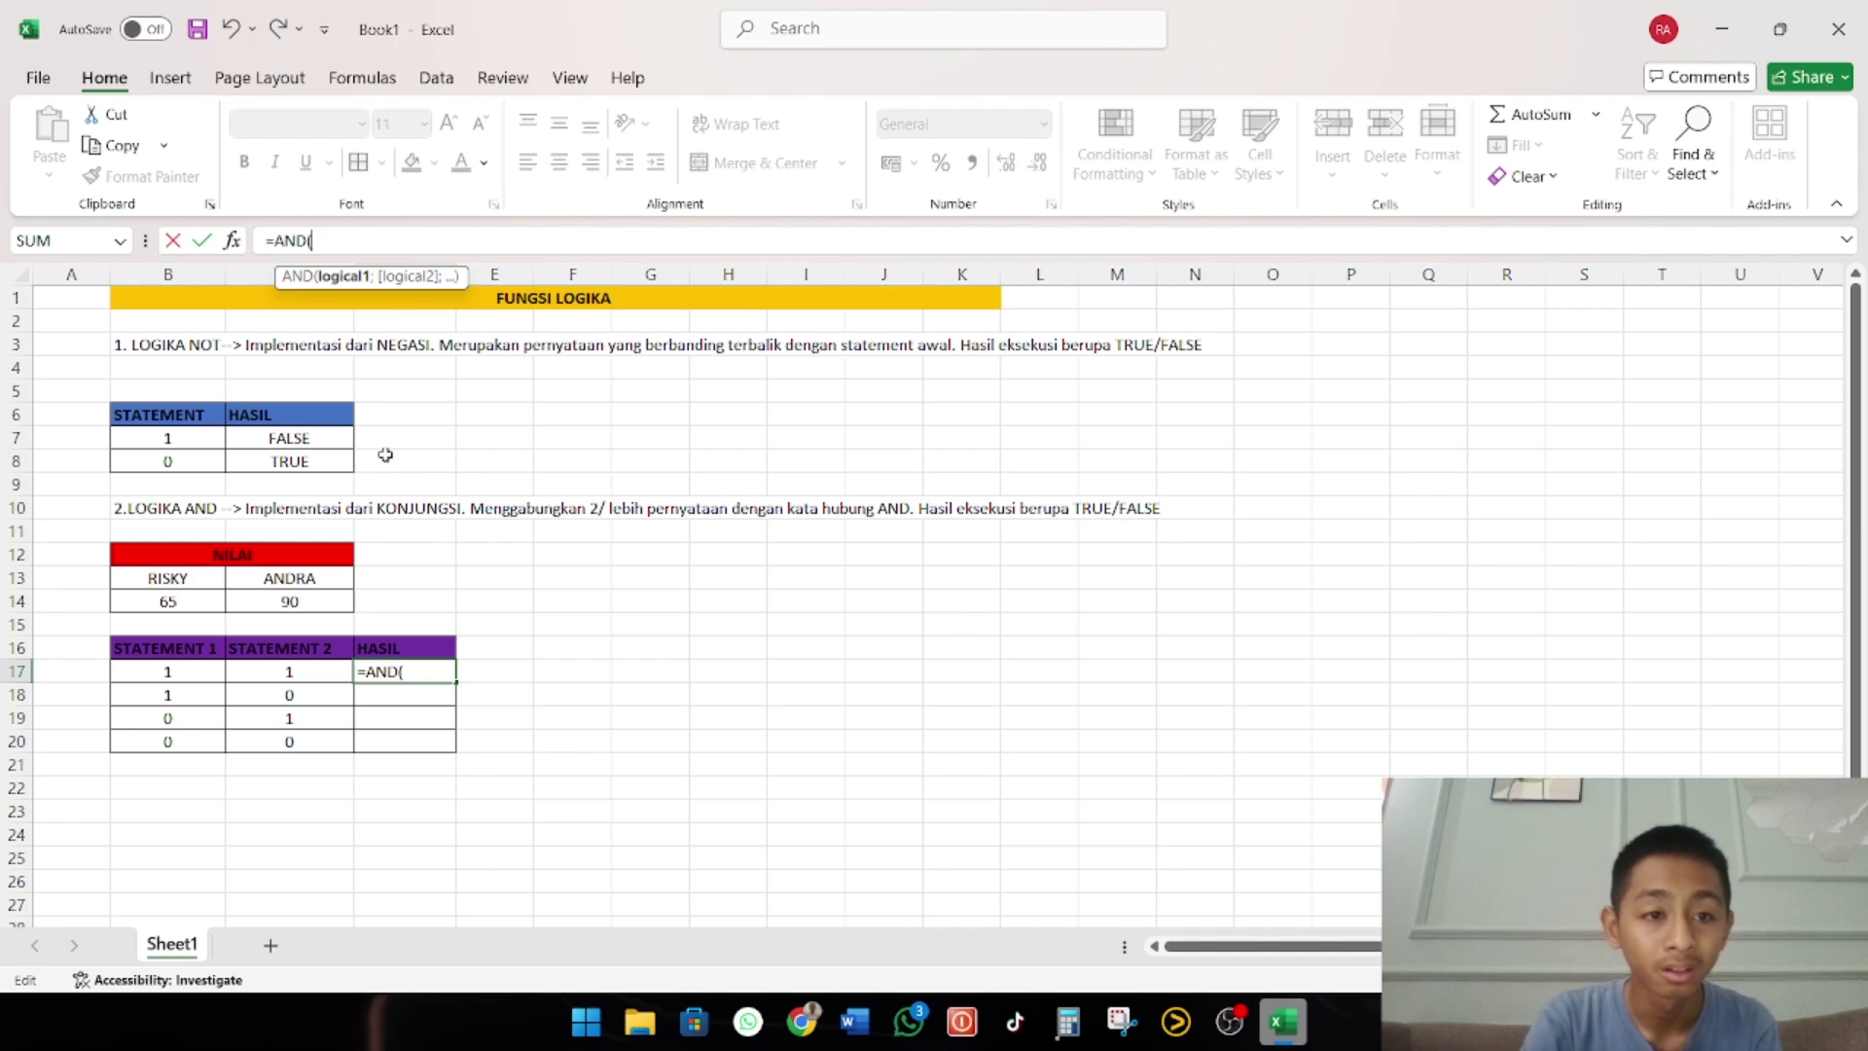
Complete the D17 formula as =AND(B17;C17), using both statement cells of that row
left_click(183, 673)
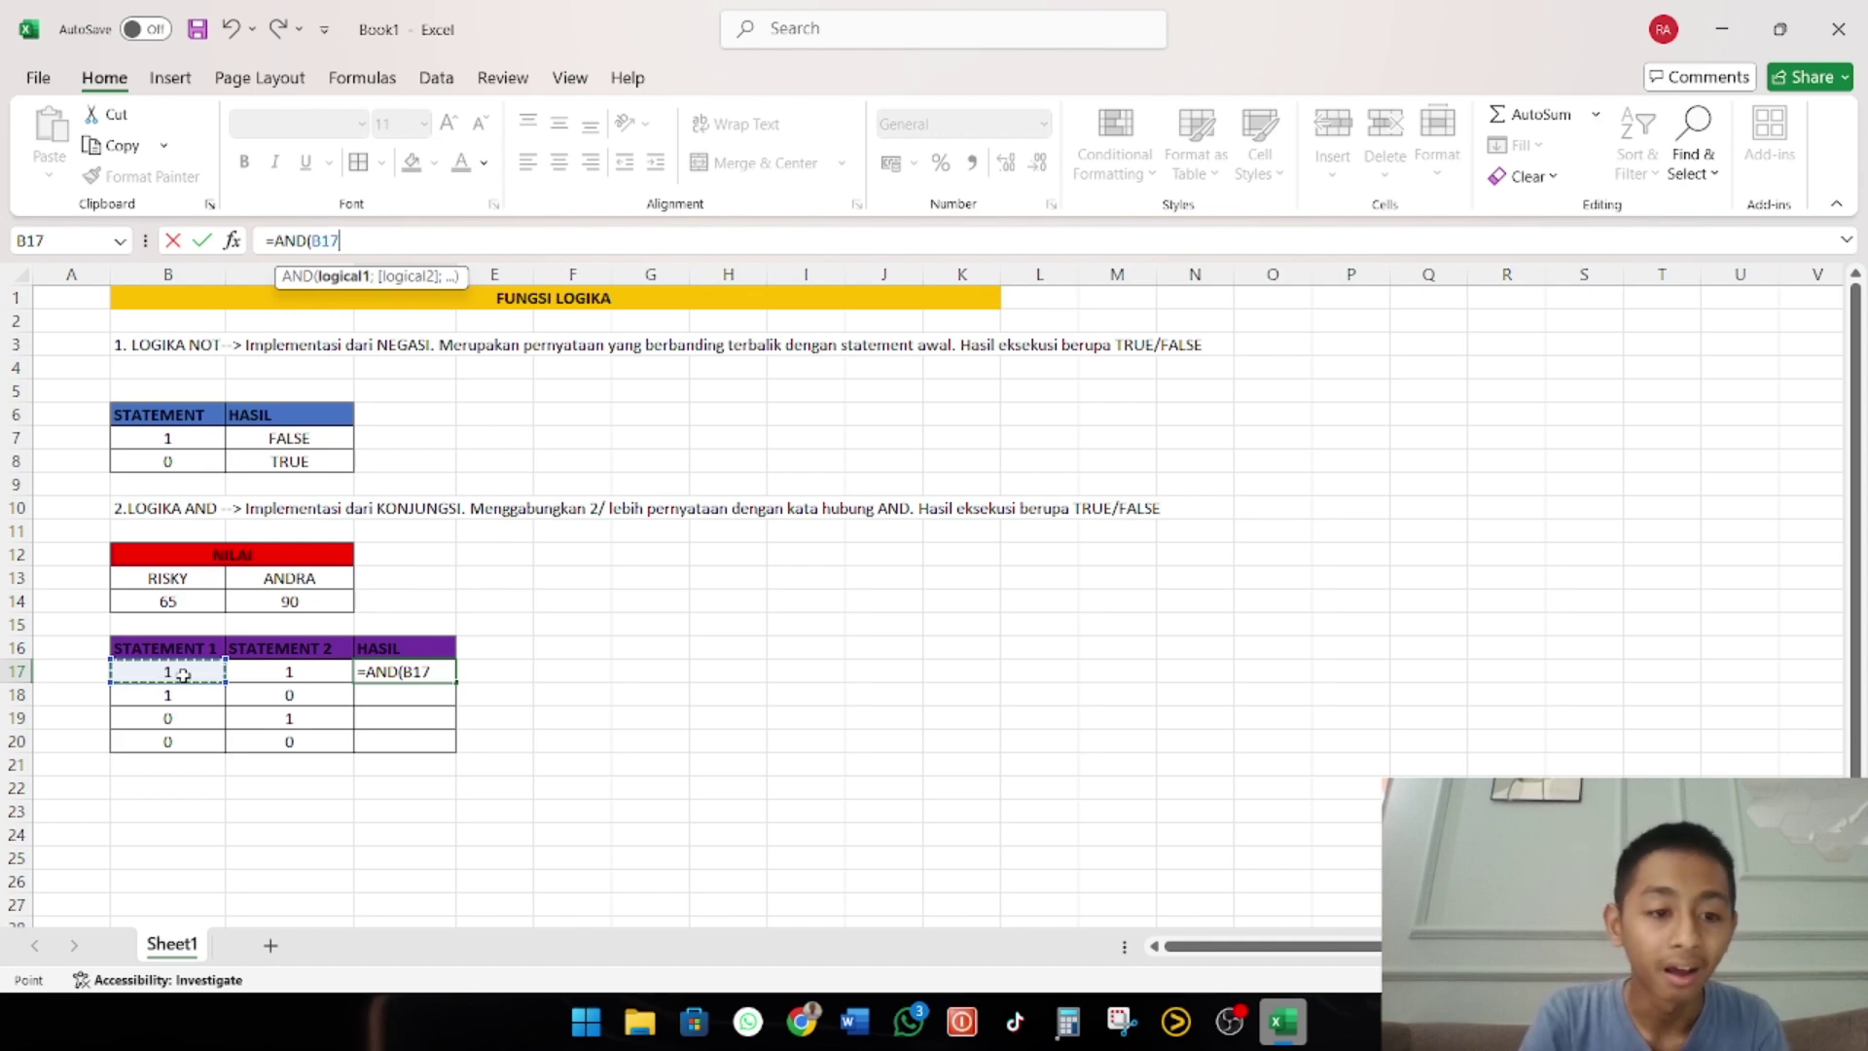
key("F8")
key("BackSpace")
key("BackSpace")
key("BackSpace")
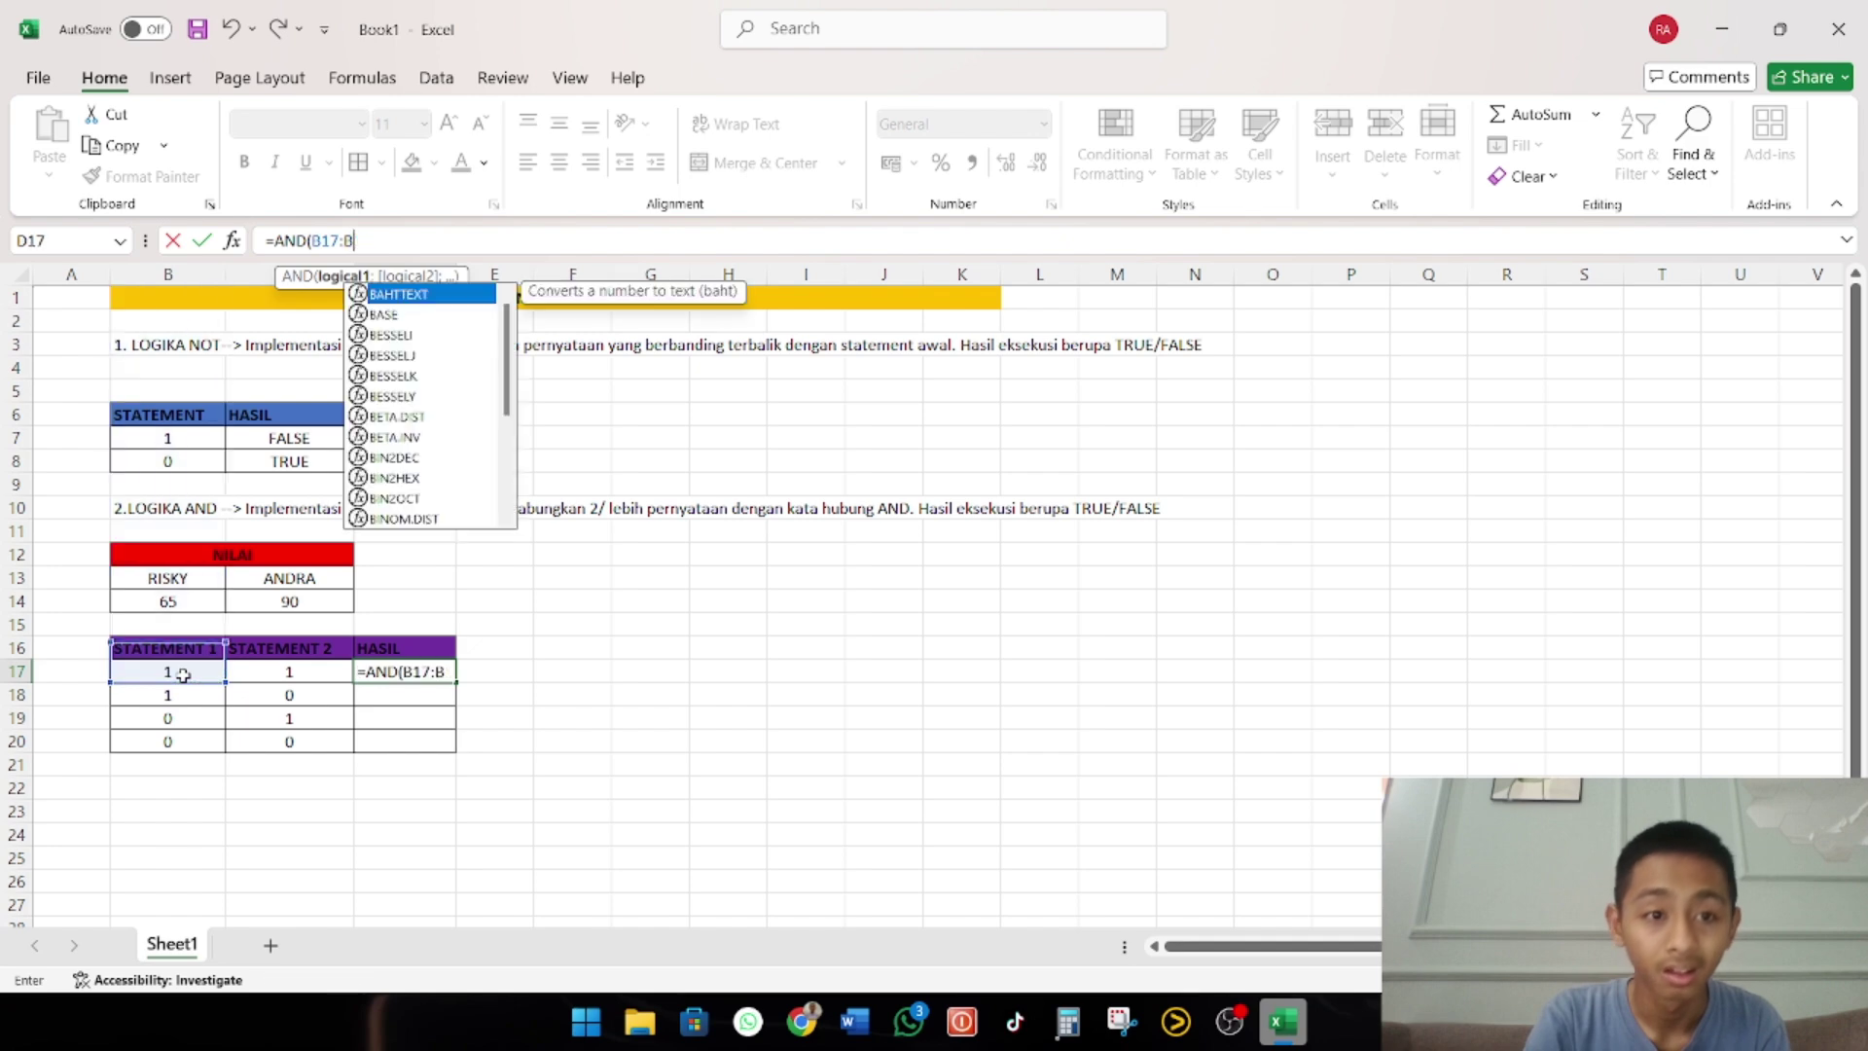
type(";")
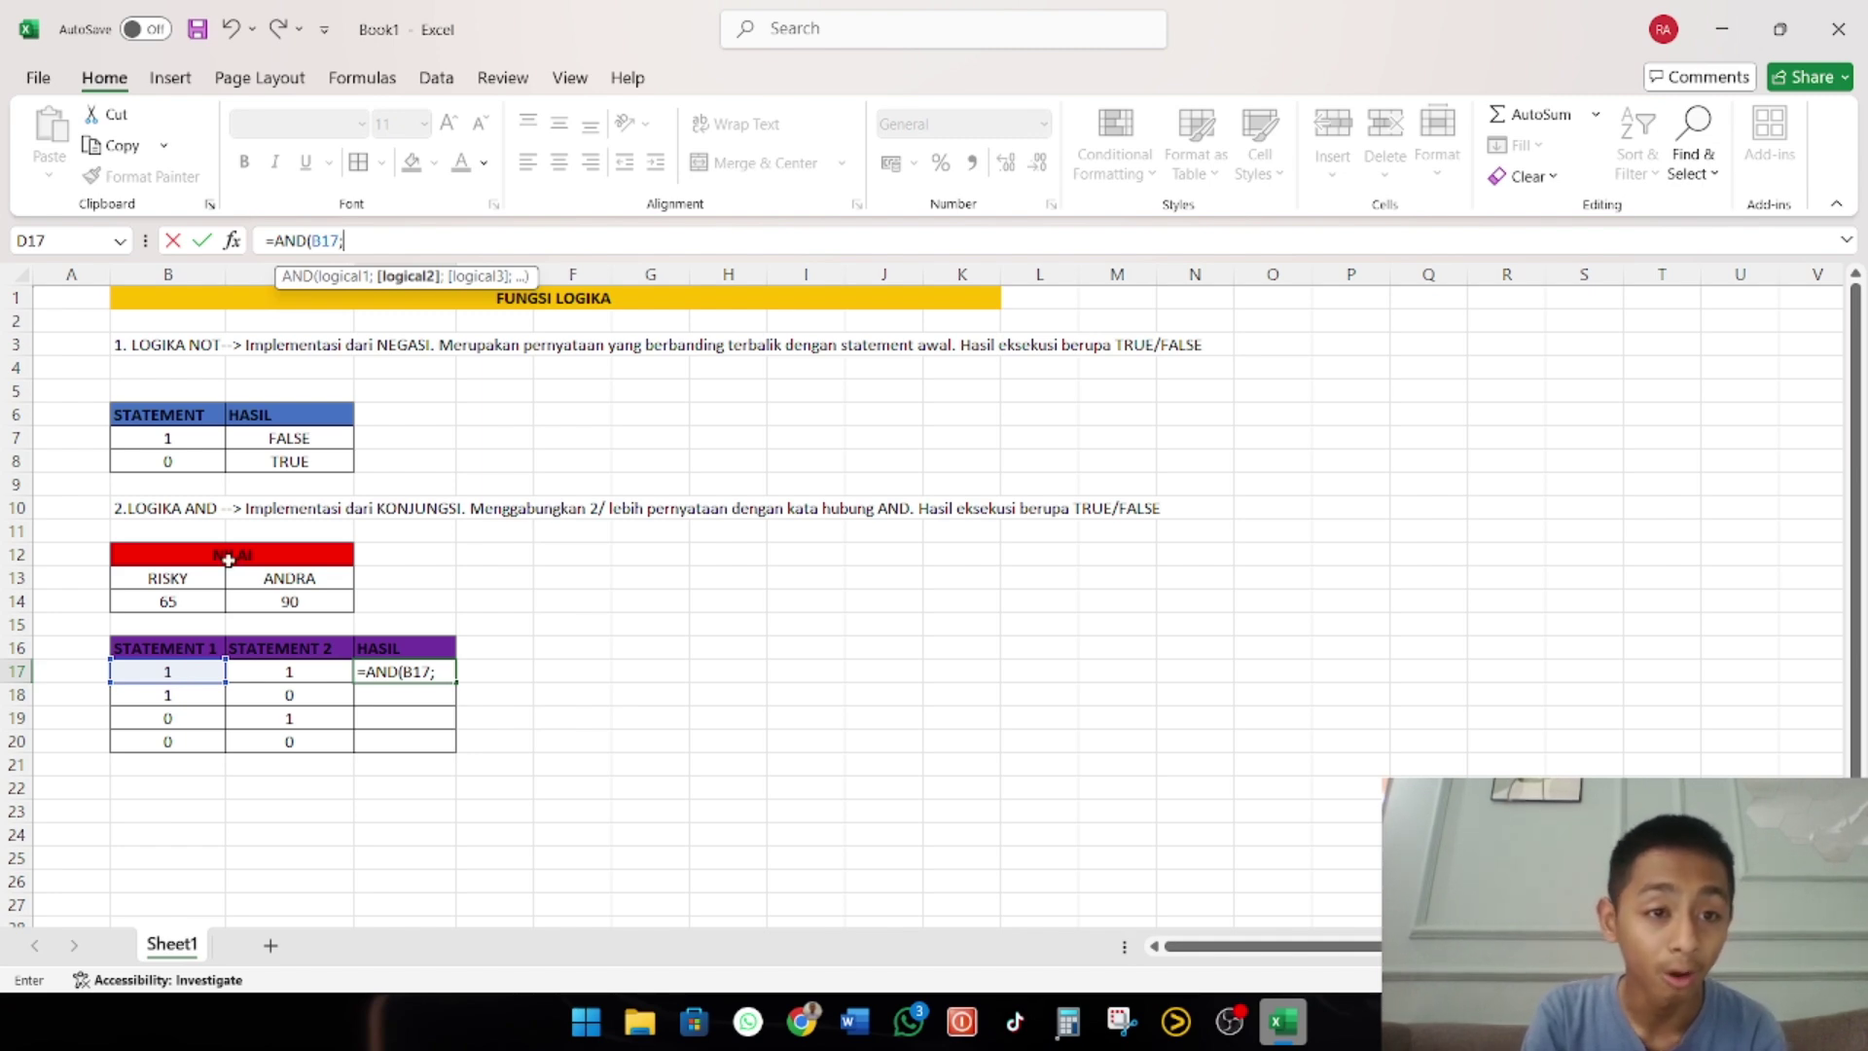
left_click(313, 674)
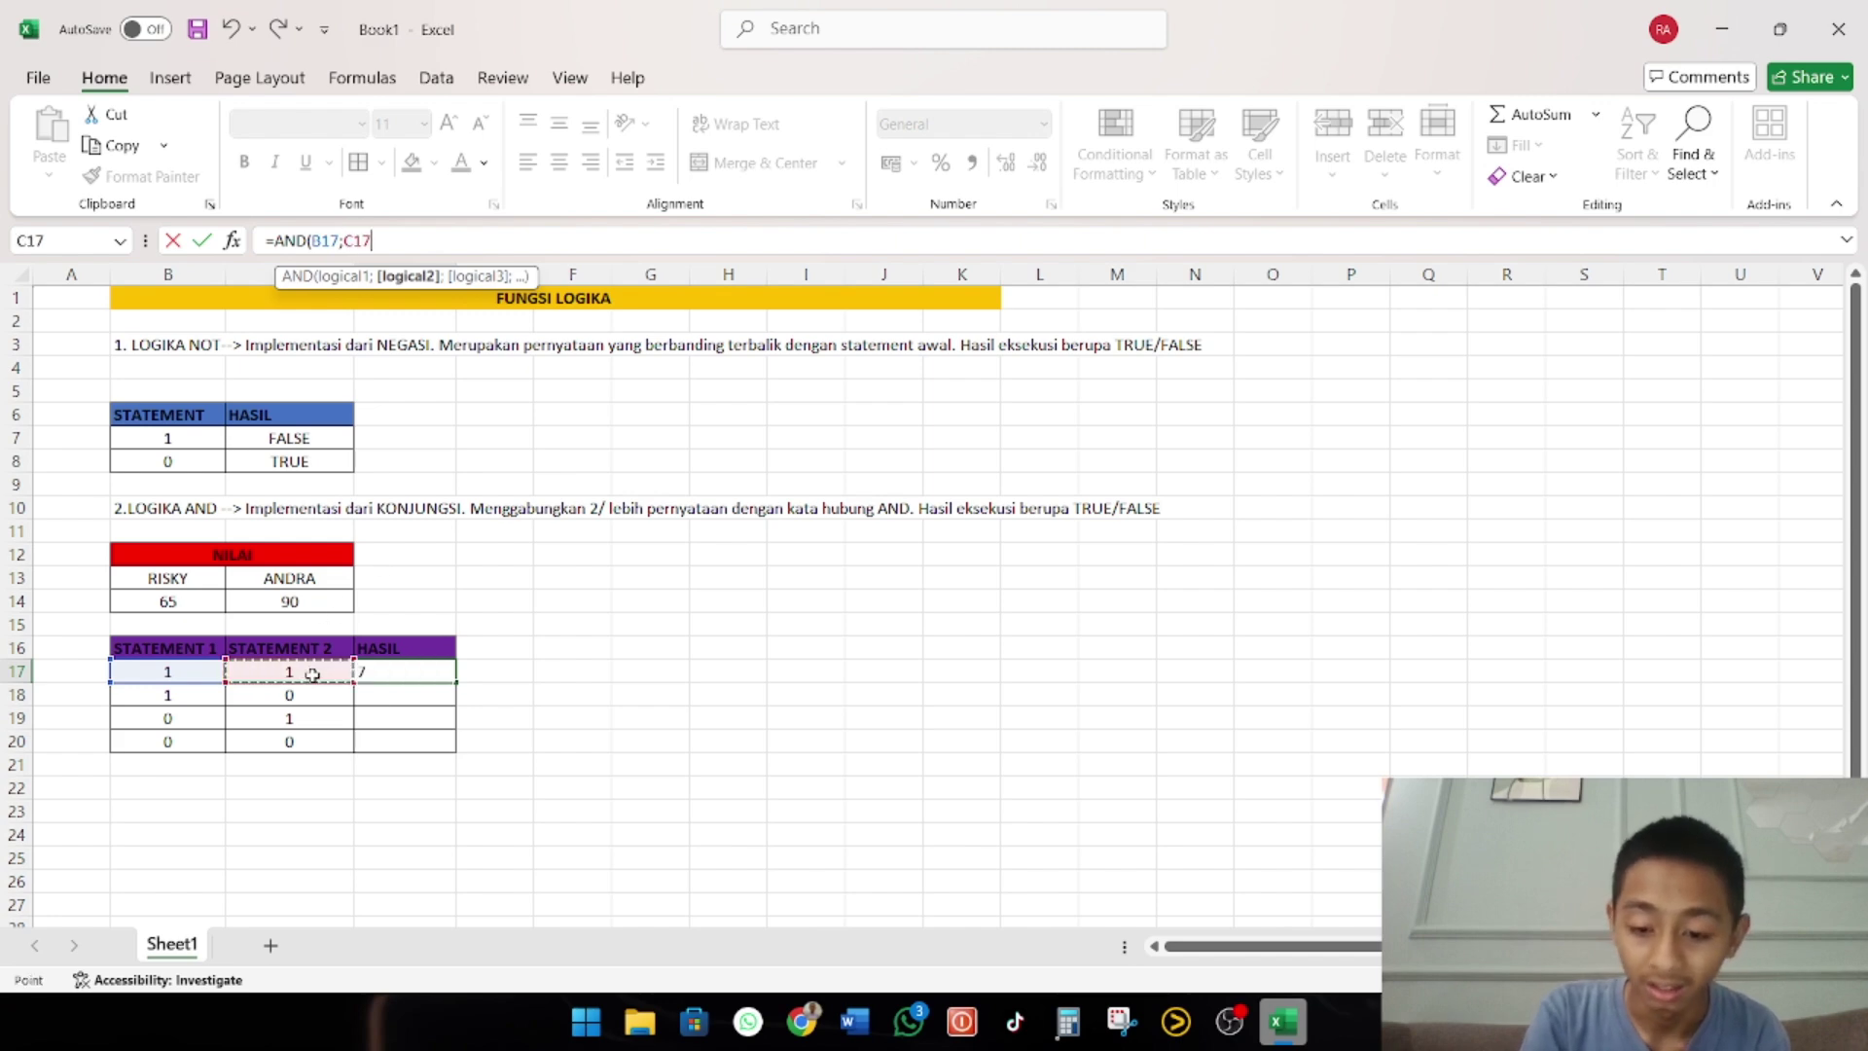
type(")")
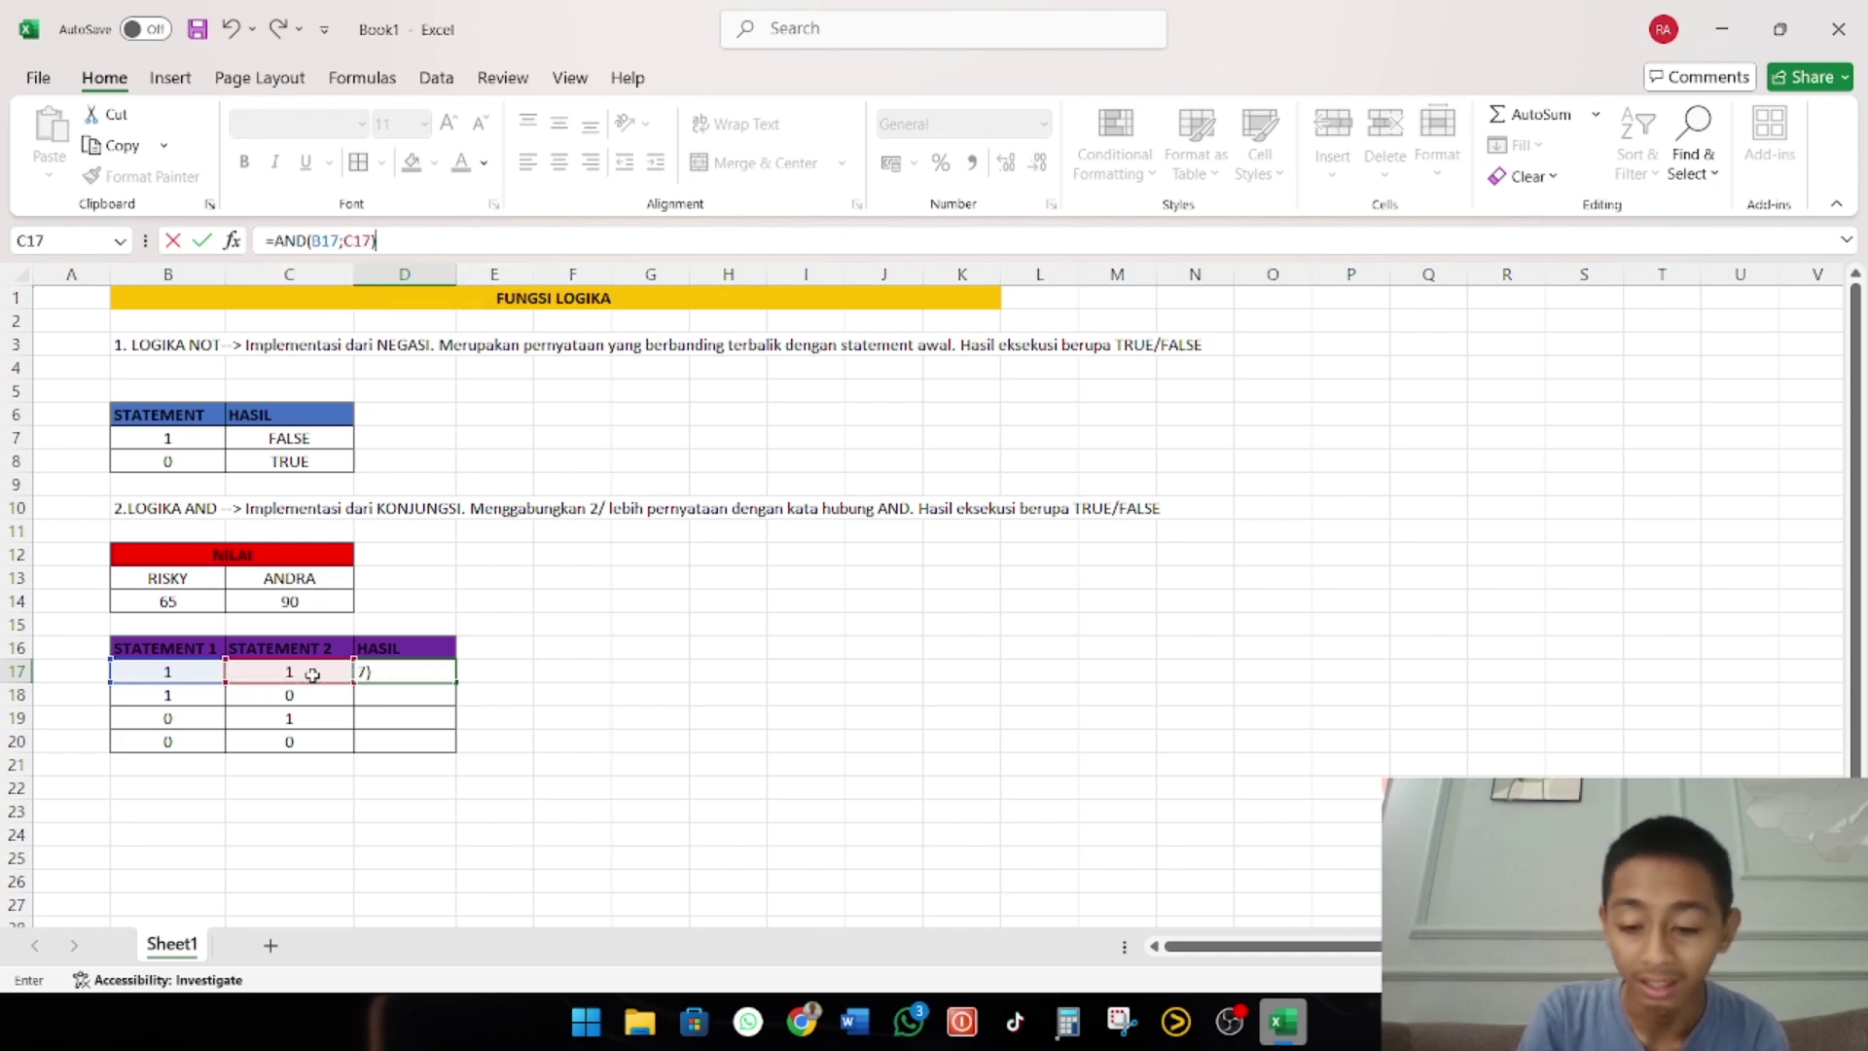
key("Return")
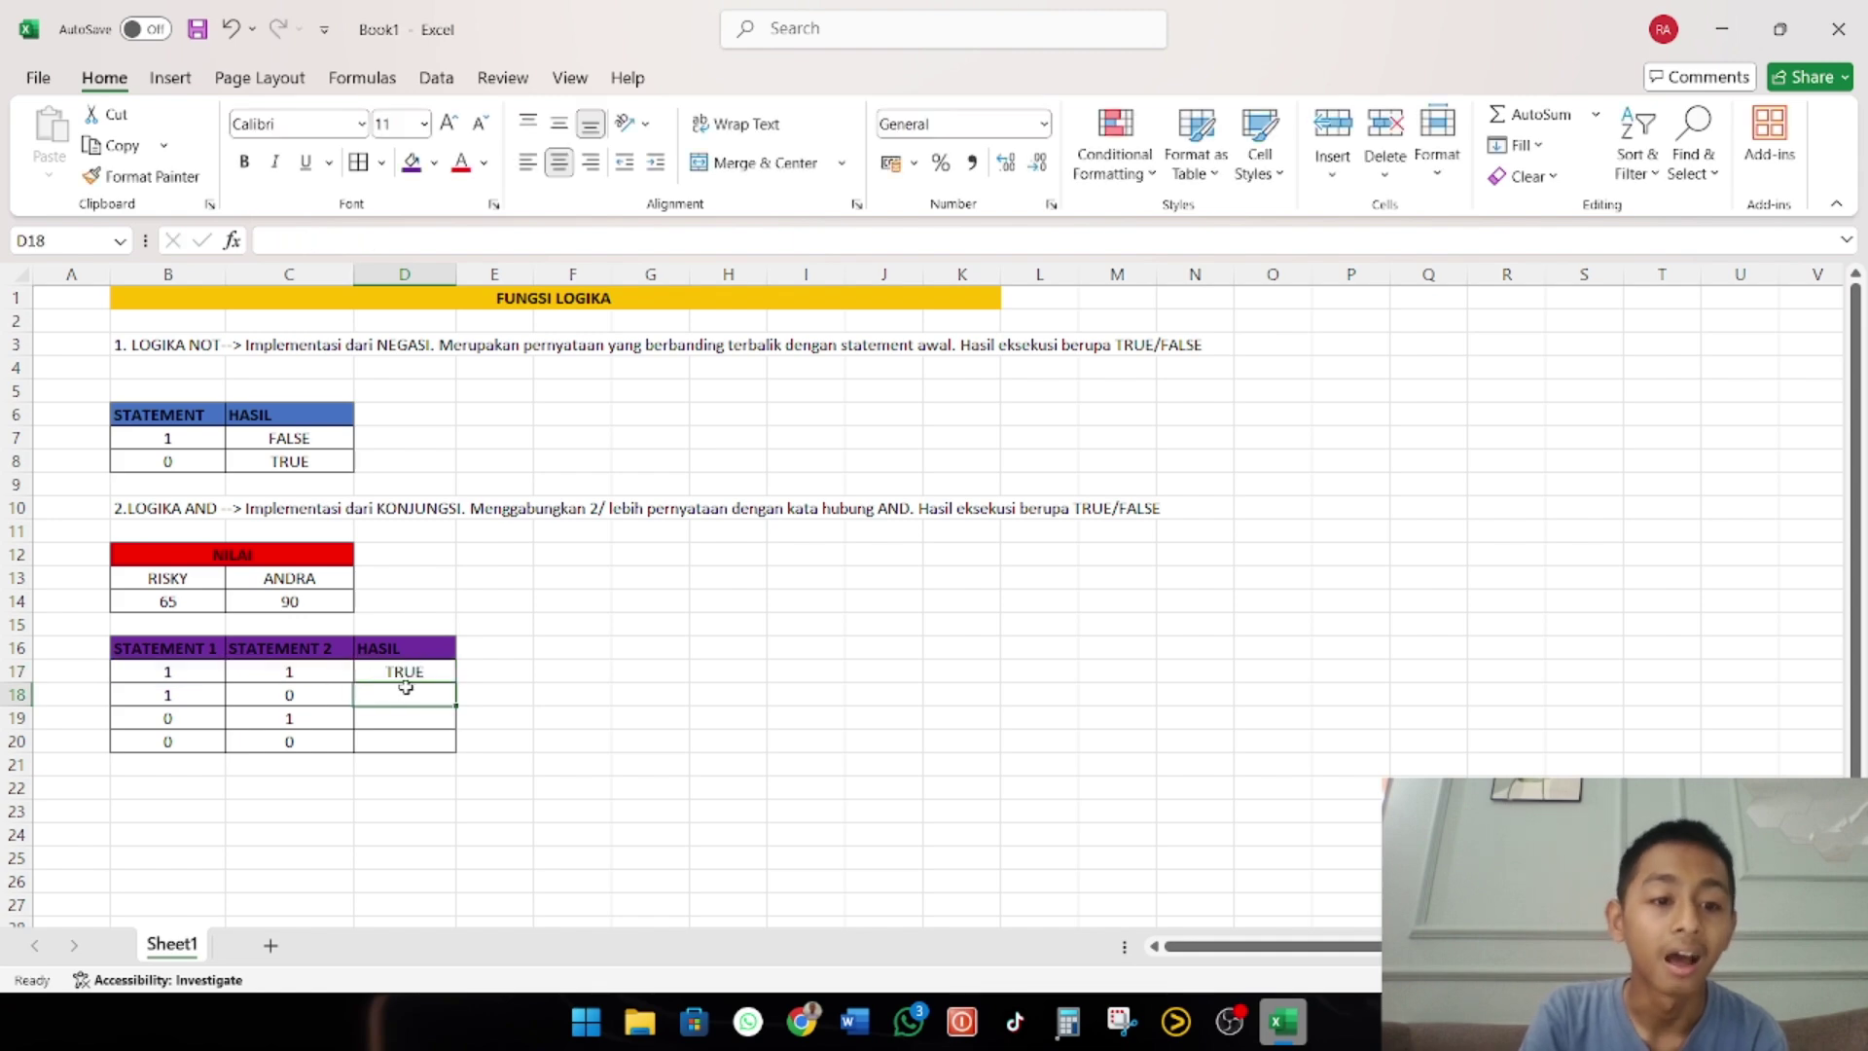
left_click(390, 666)
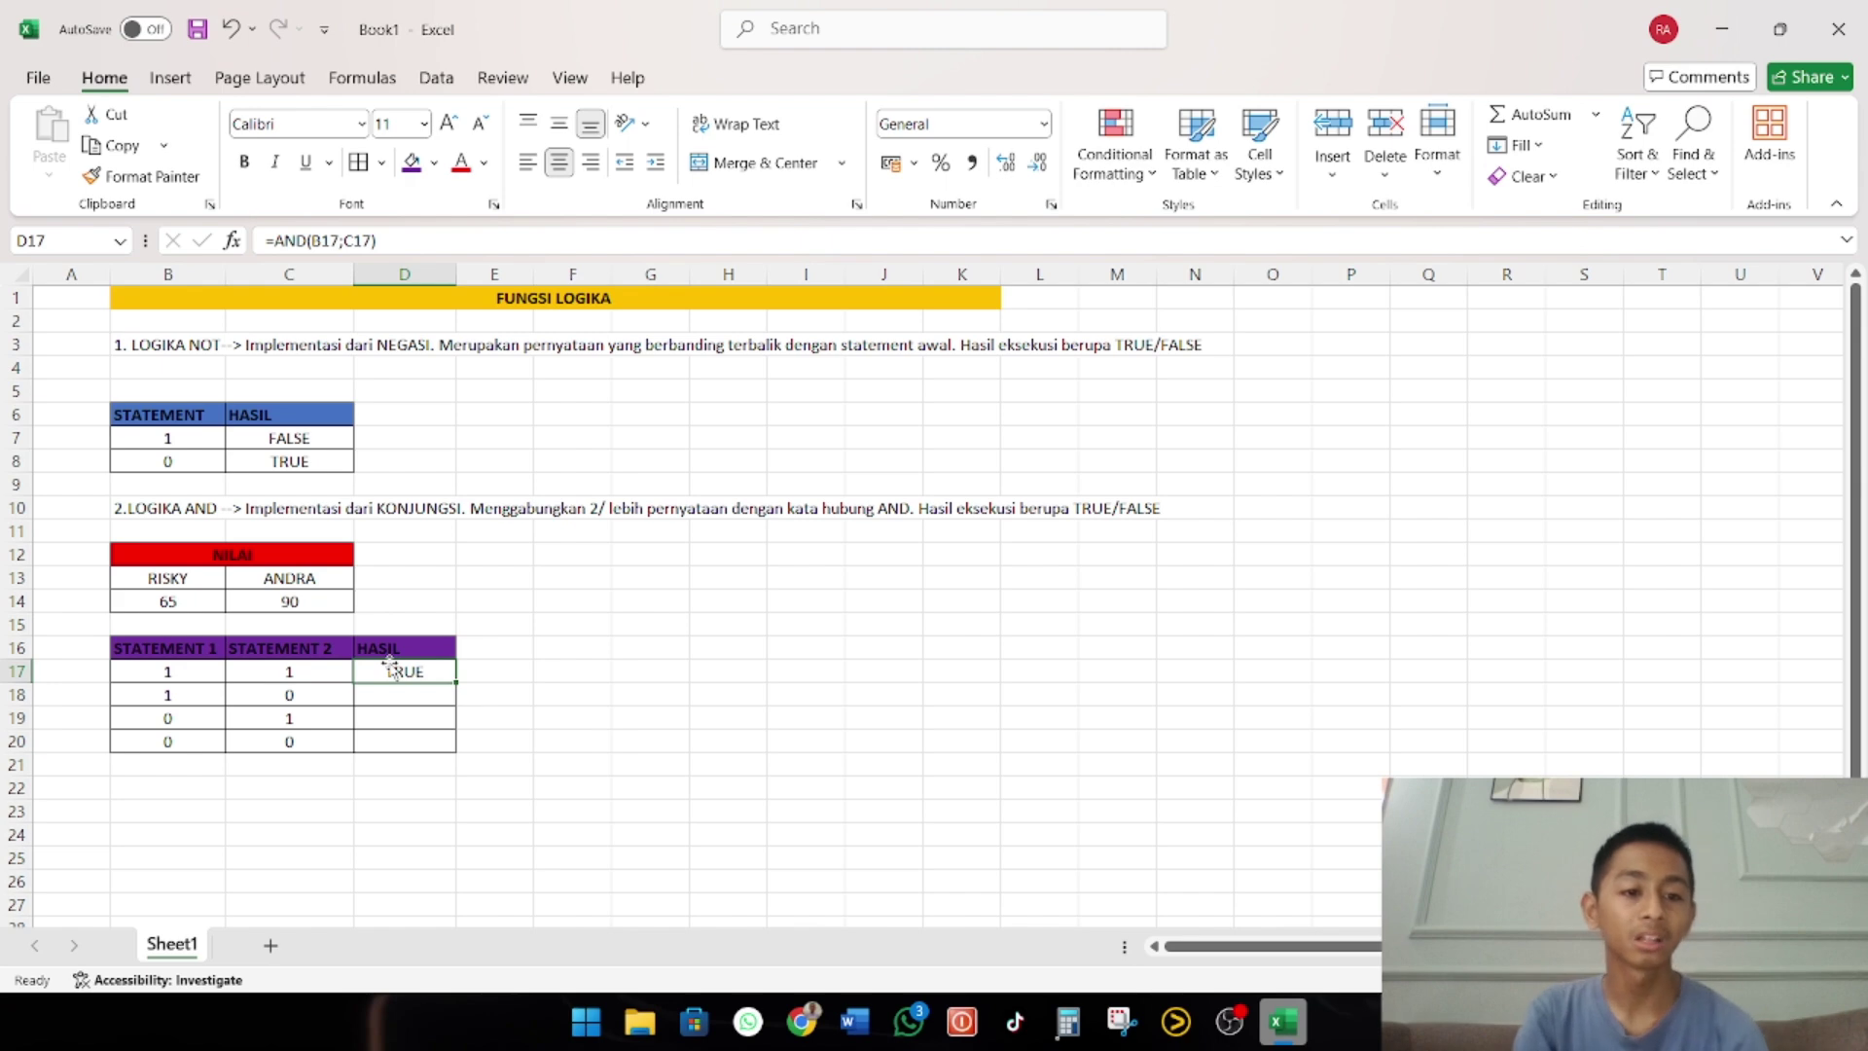
left_click_drag(192, 556, 248, 595)
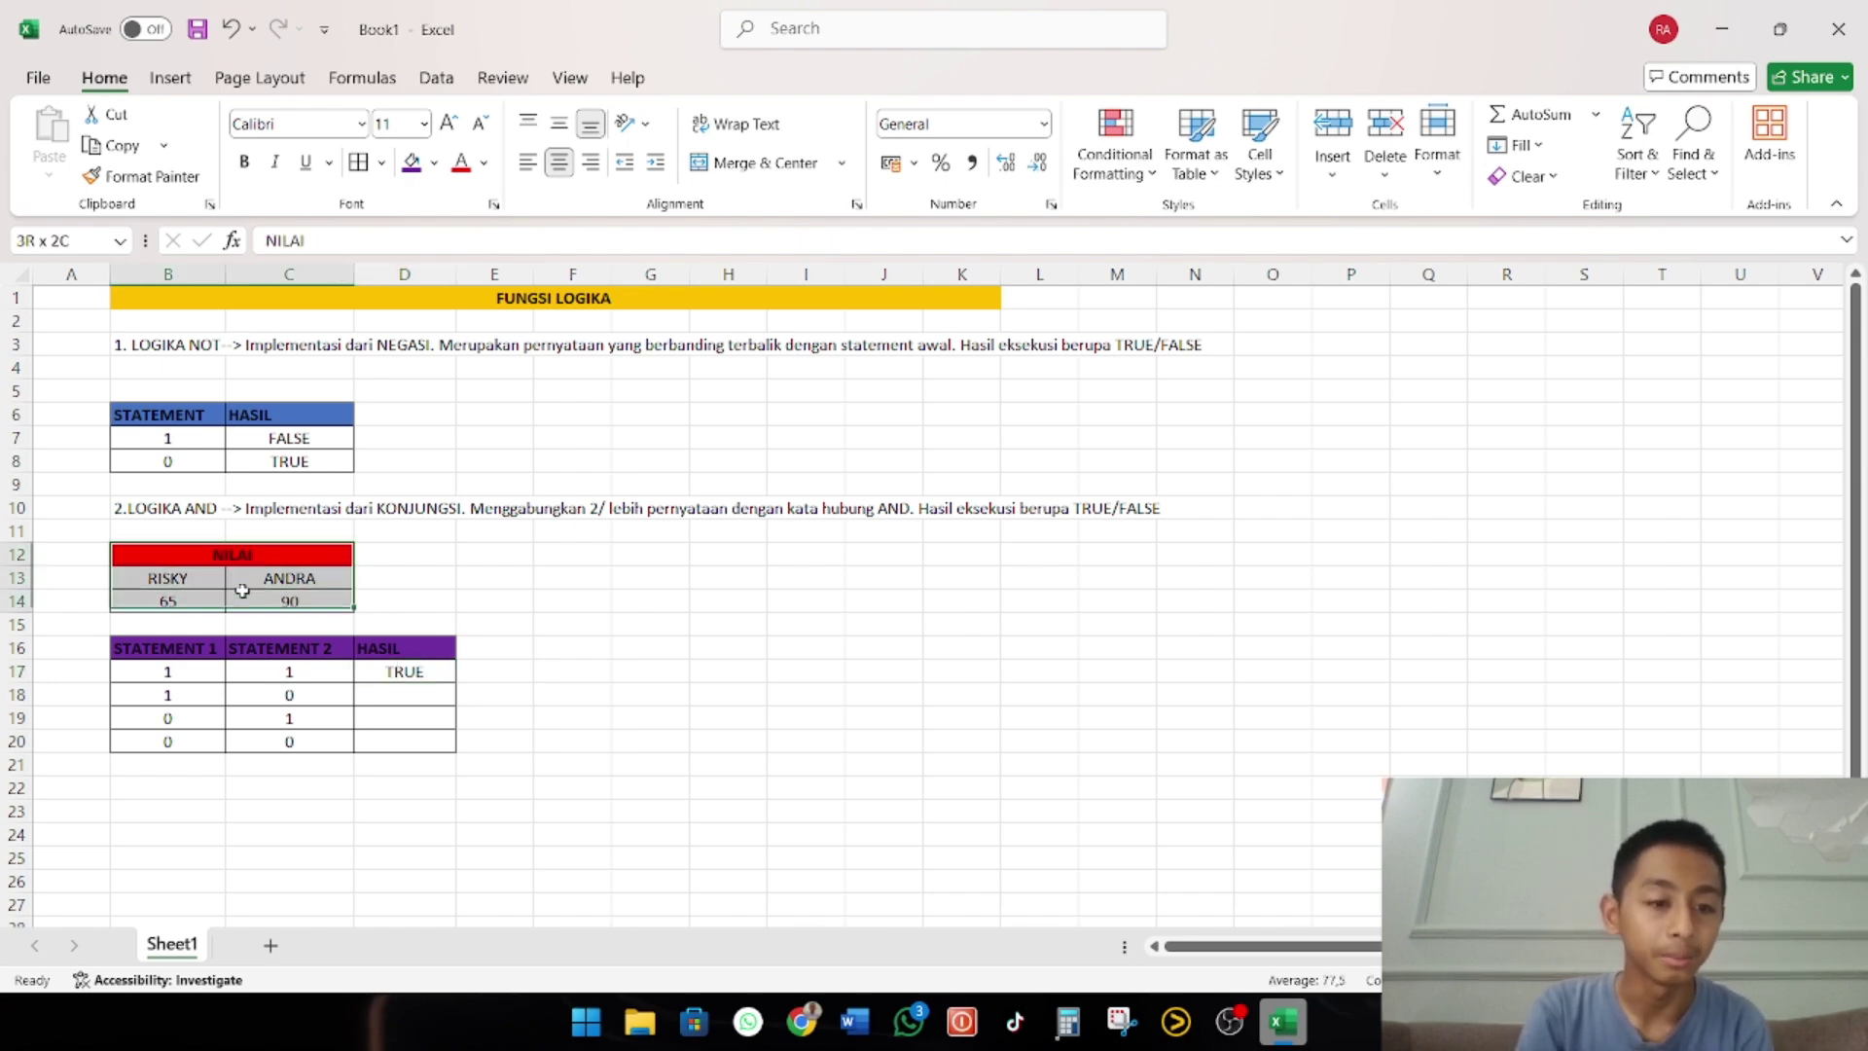
left_click(233, 554)
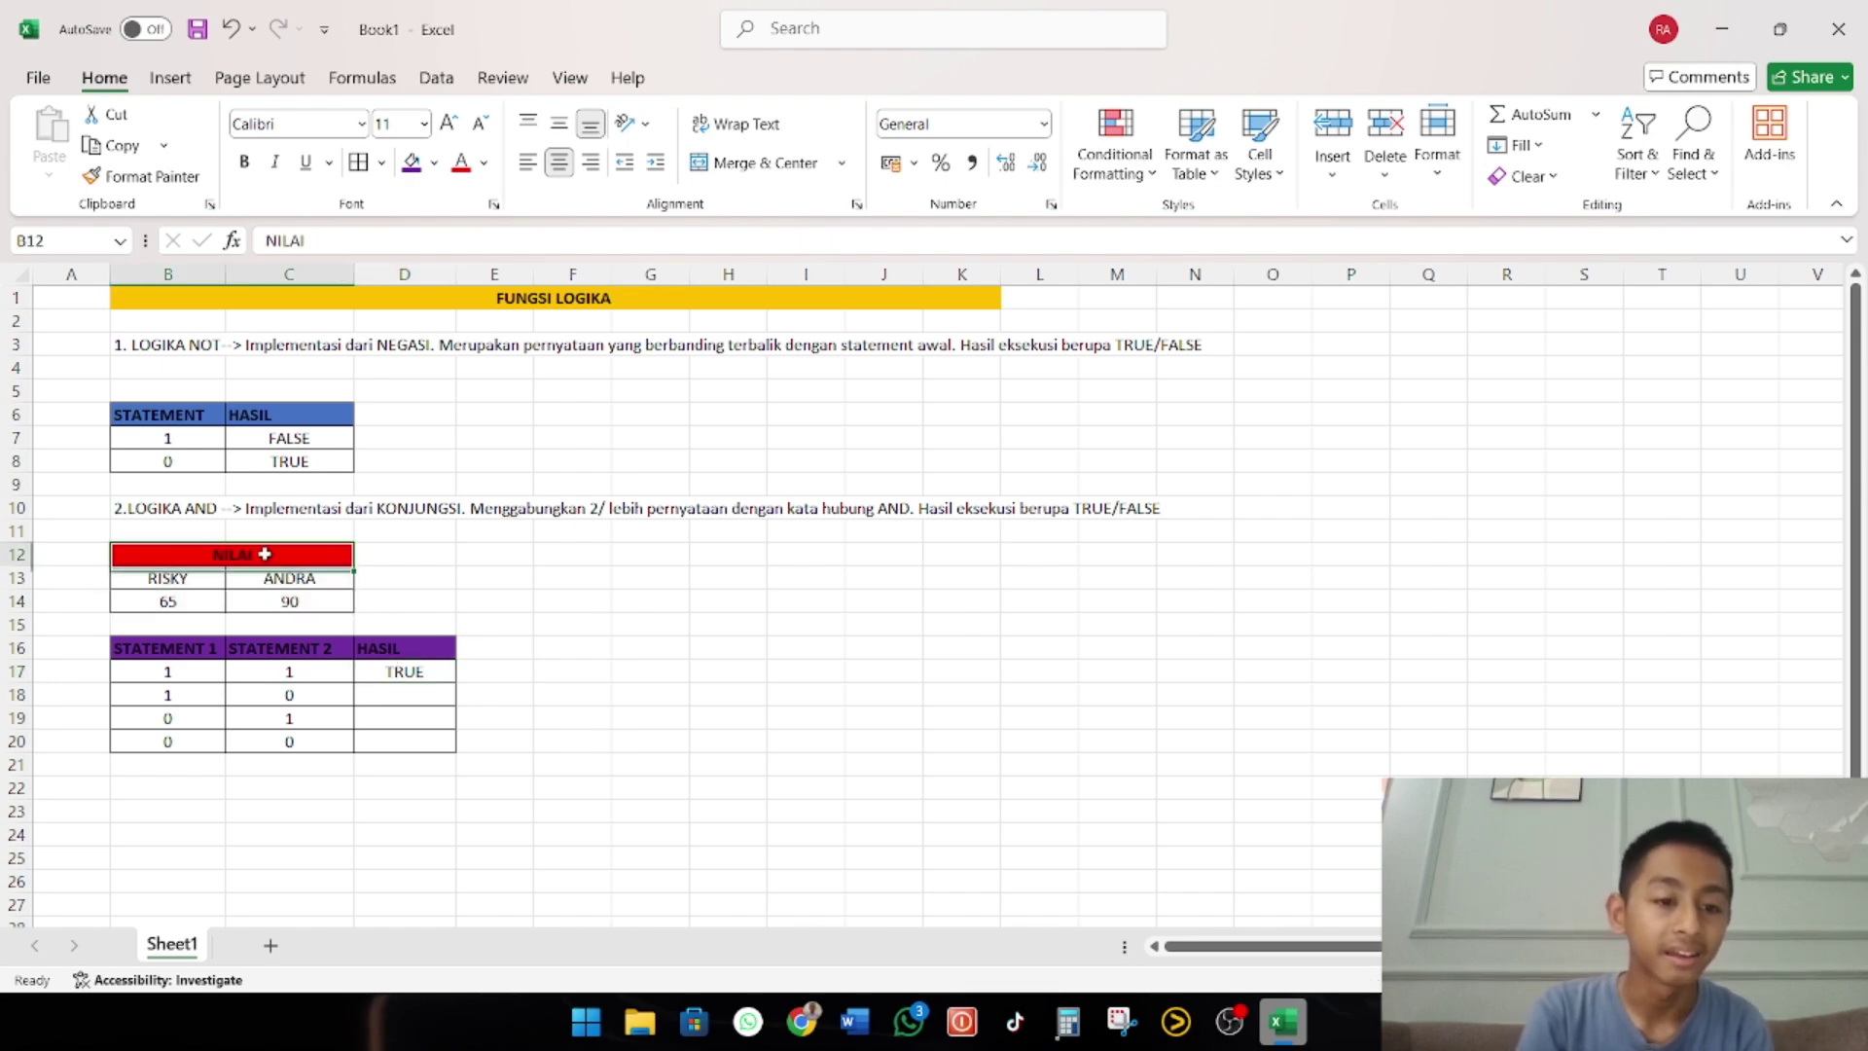
Remove the second argument from the D17 formula, leaving =AND(B17)
left_click(398, 666)
left_click(386, 239)
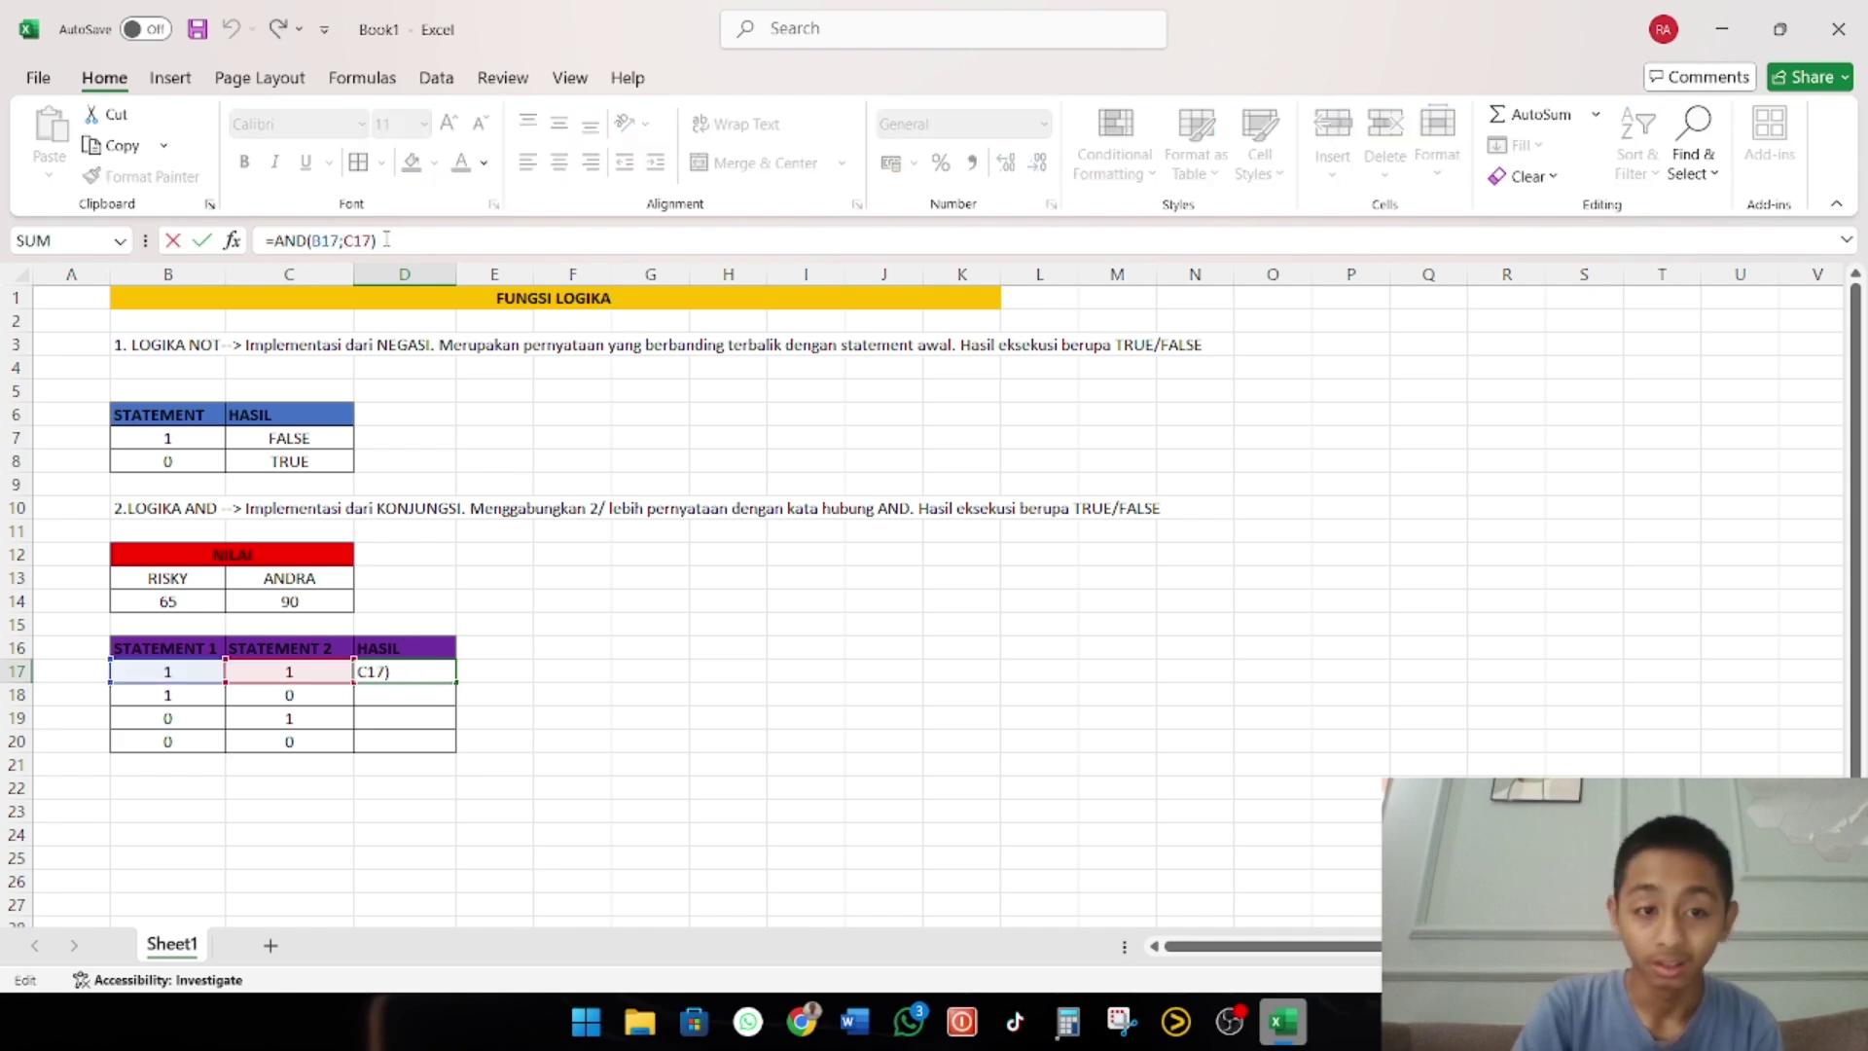
key("BackSpace")
key("BackSpace")
key("BackSpace")
key("BackSpace")
key("BackSpace")
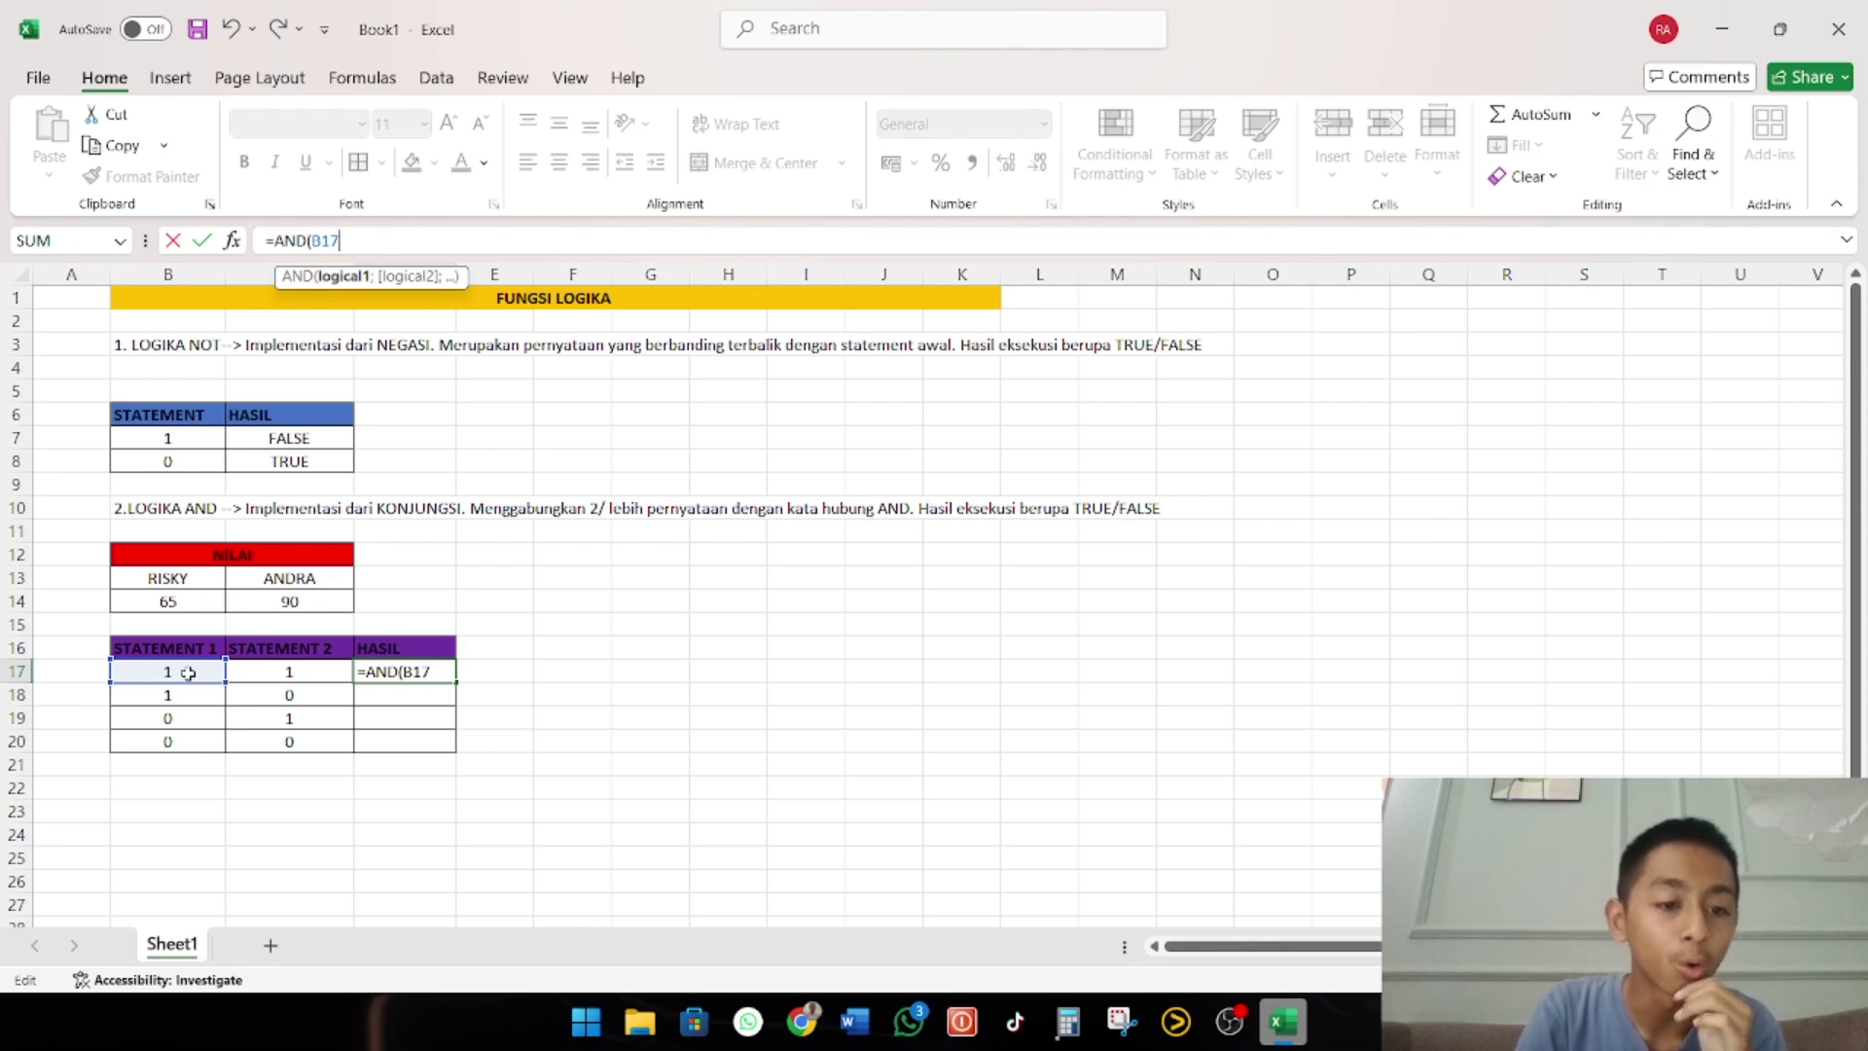
key("Return")
left_click(280, 696)
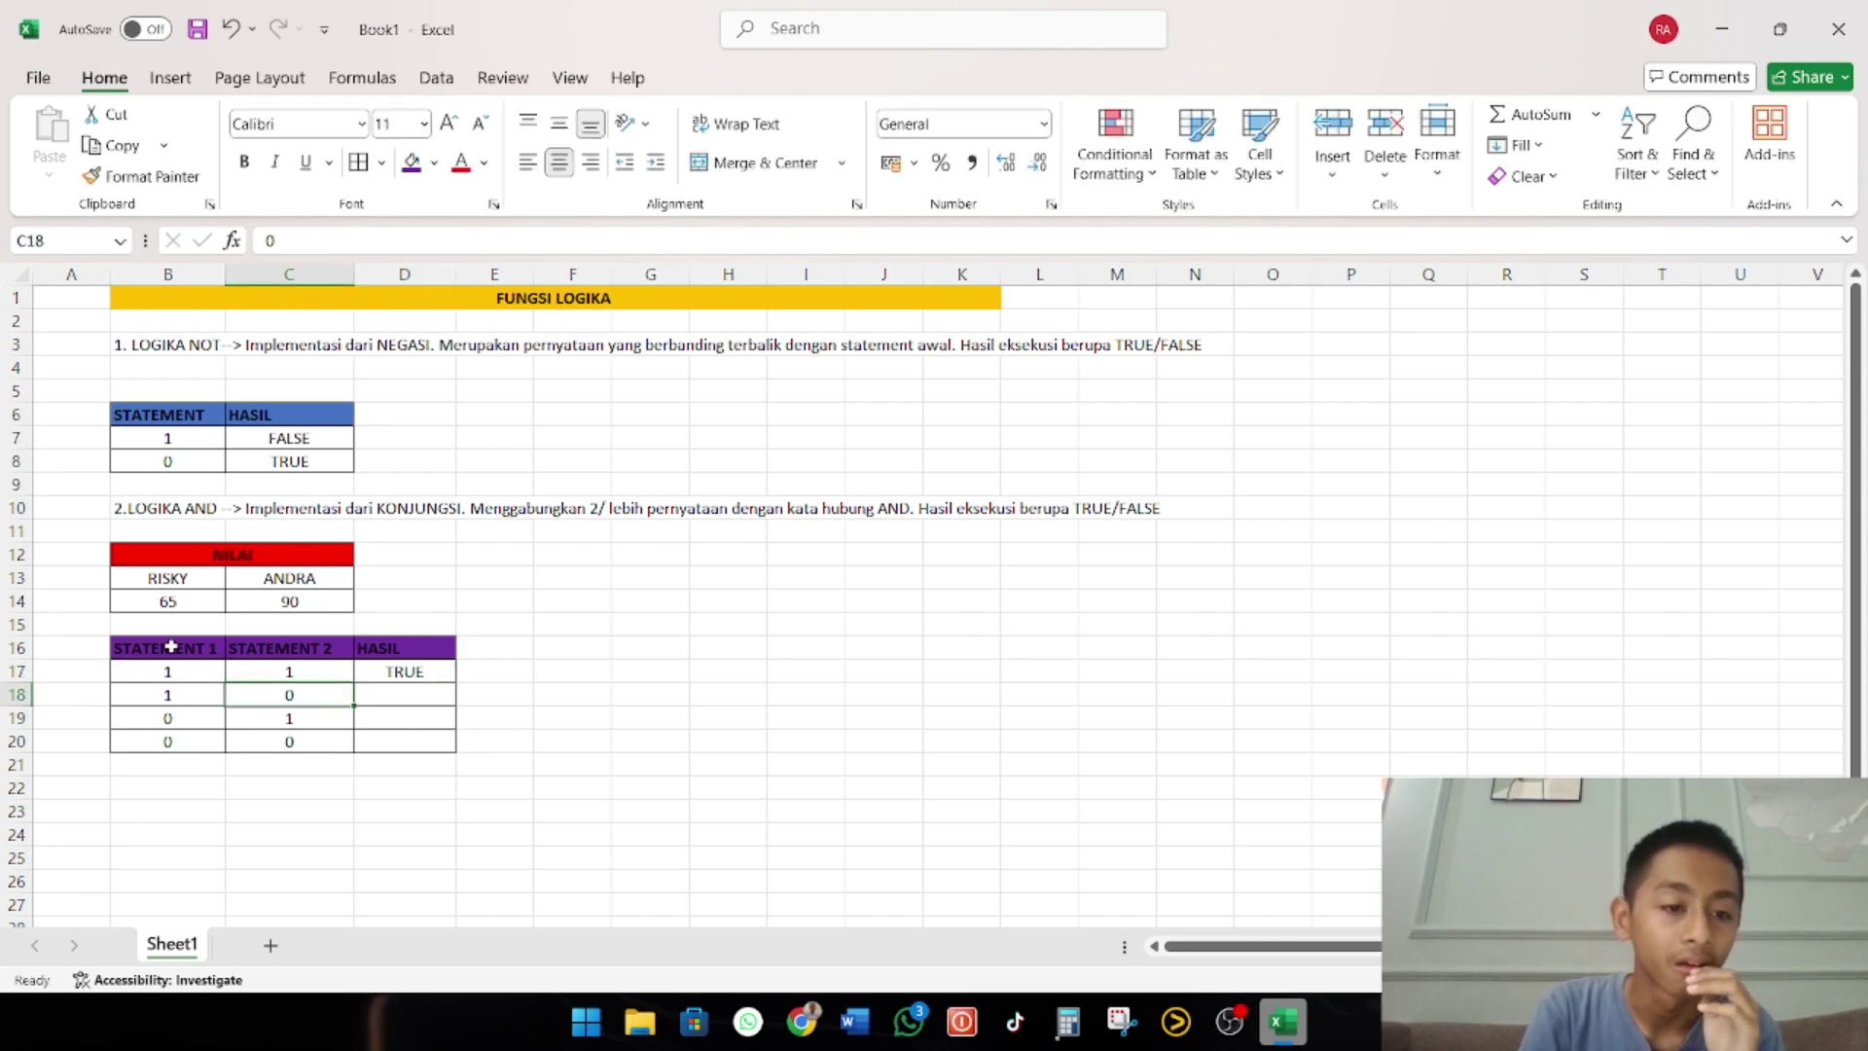
left_click_drag(170, 647, 404, 673)
left_click(618, 617)
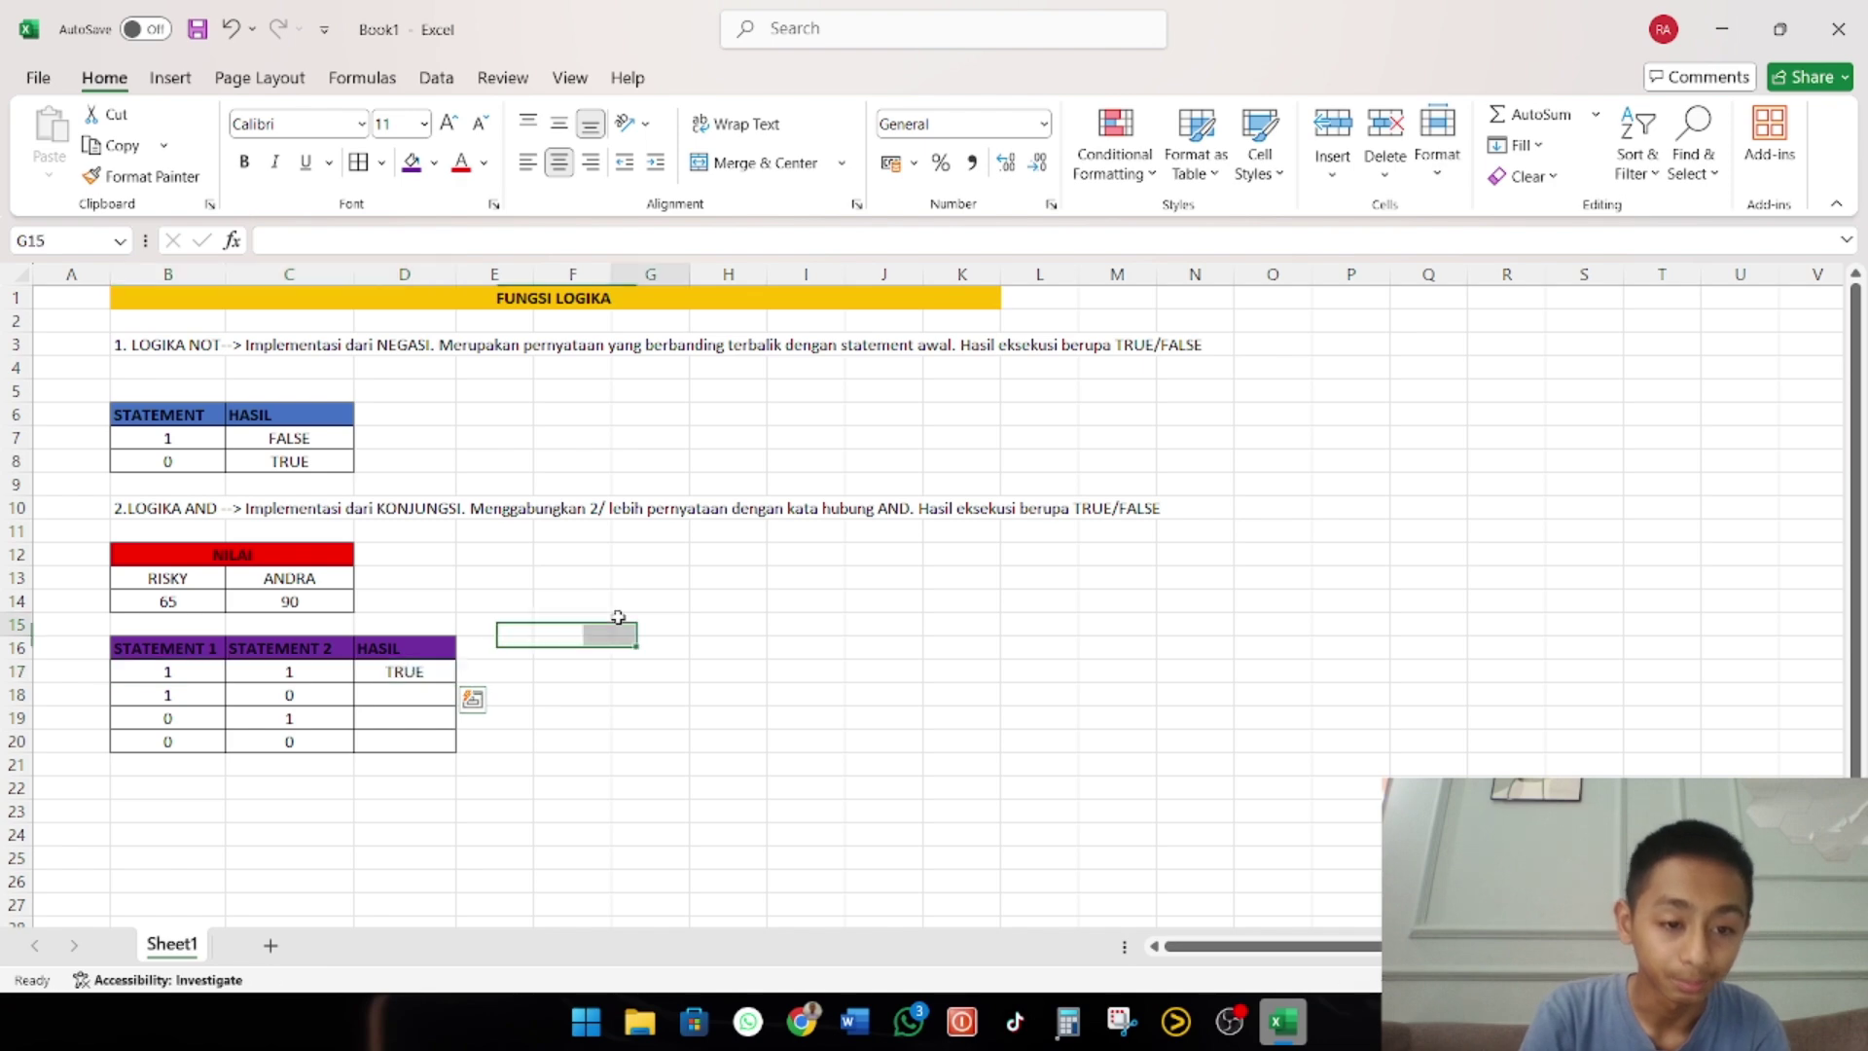
left_click_drag(618, 616, 403, 671)
Change the condition in D17's AND formula to B14<C14, comparing the two scores in the NILAI table
left_click(404, 672)
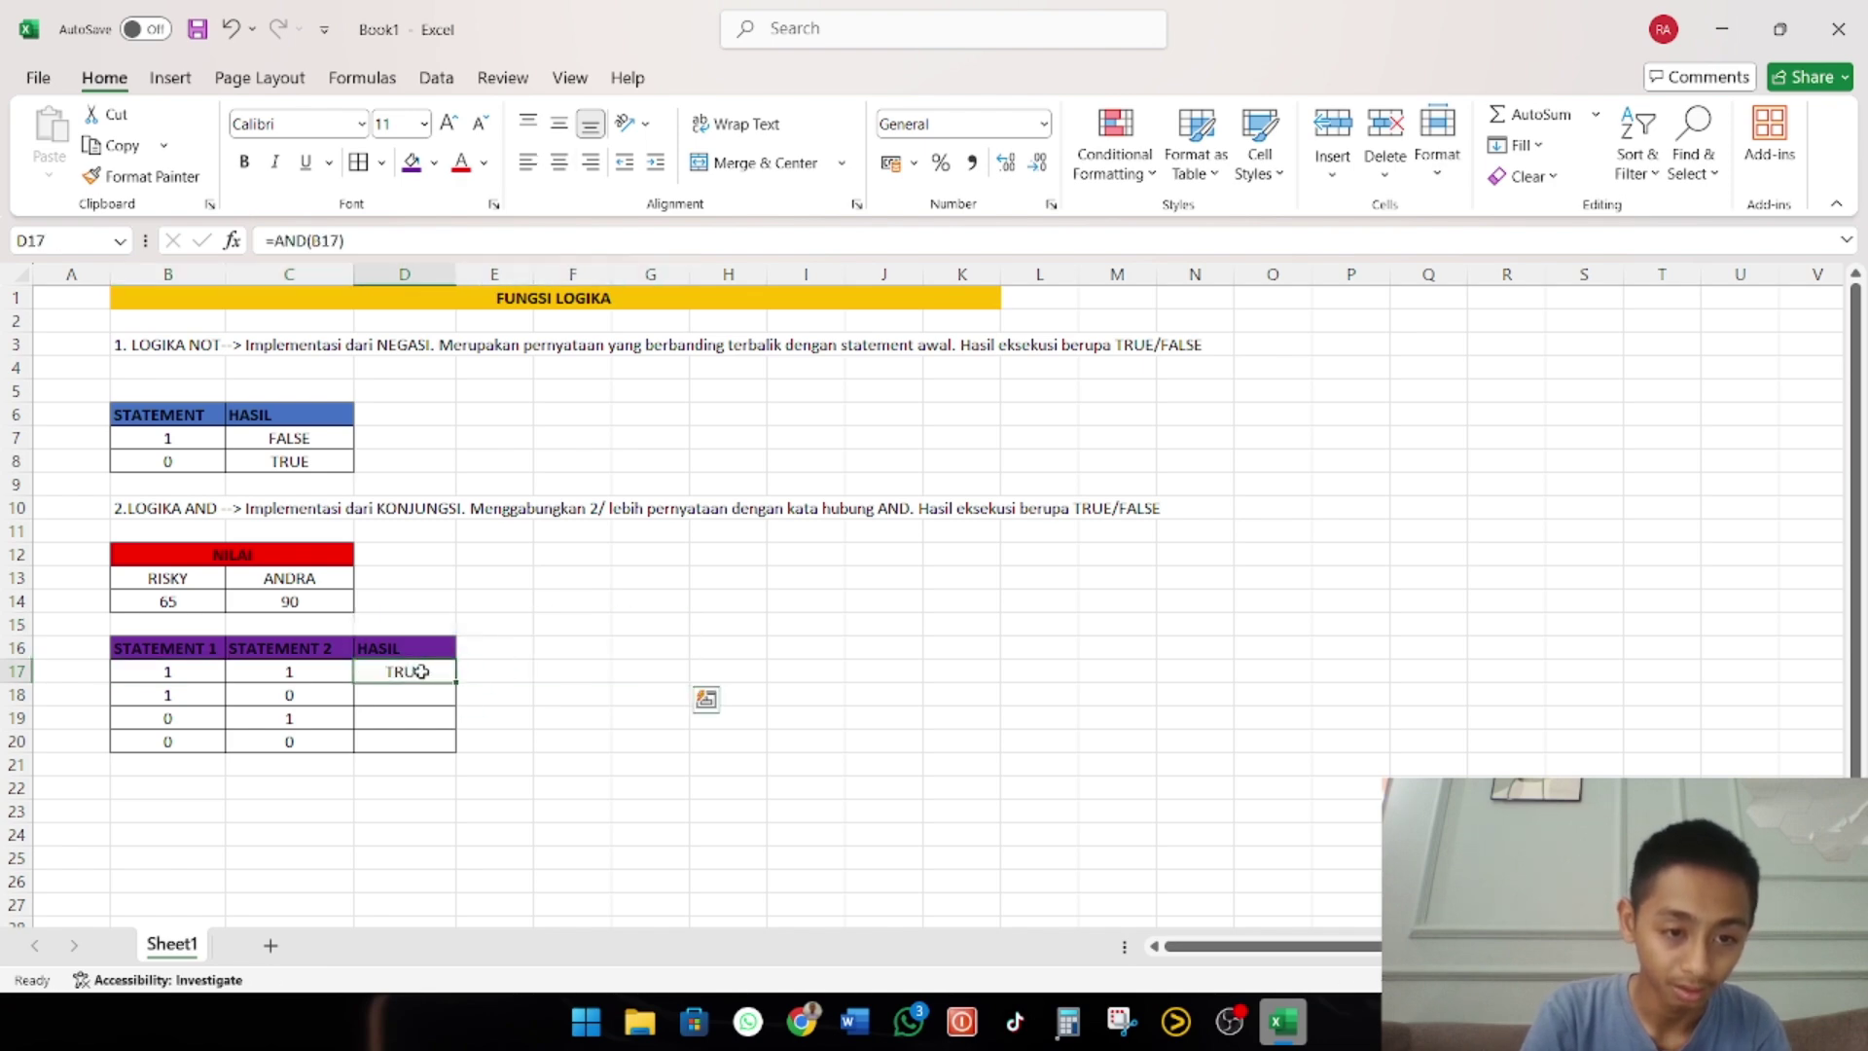
left_click(327, 240)
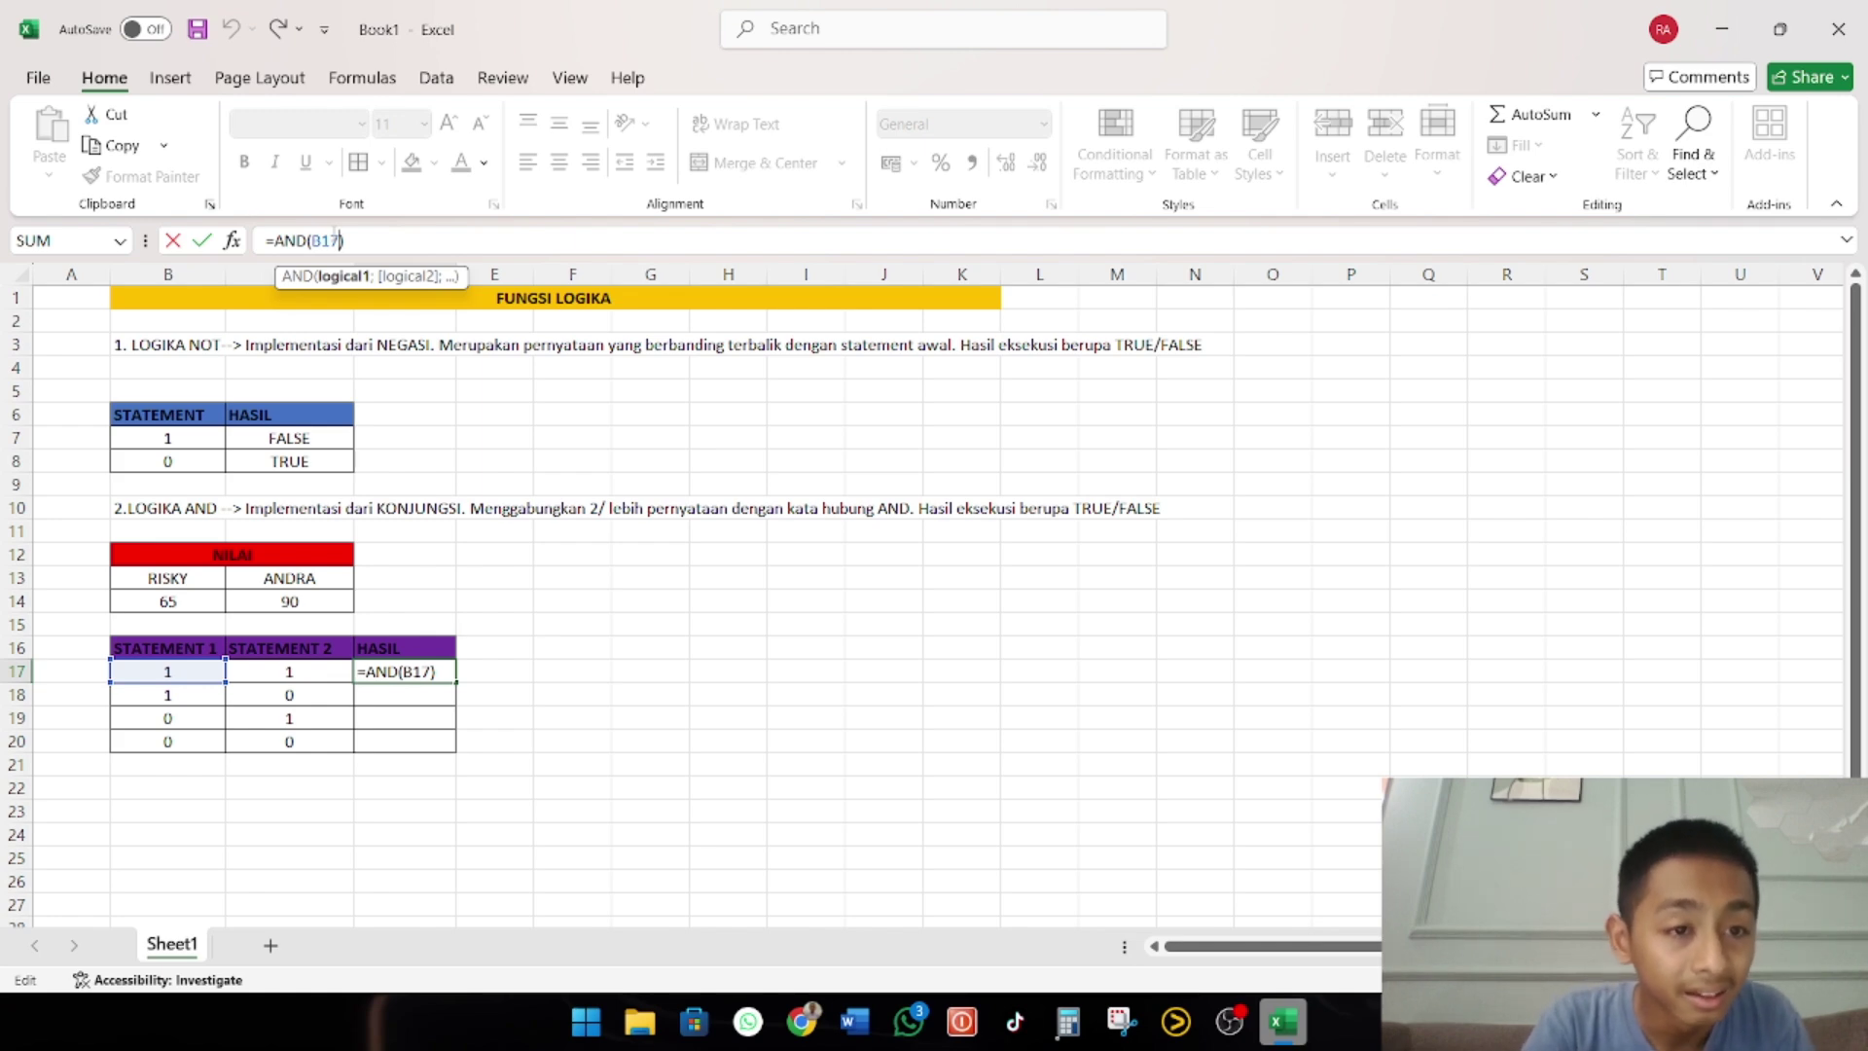
type("<")
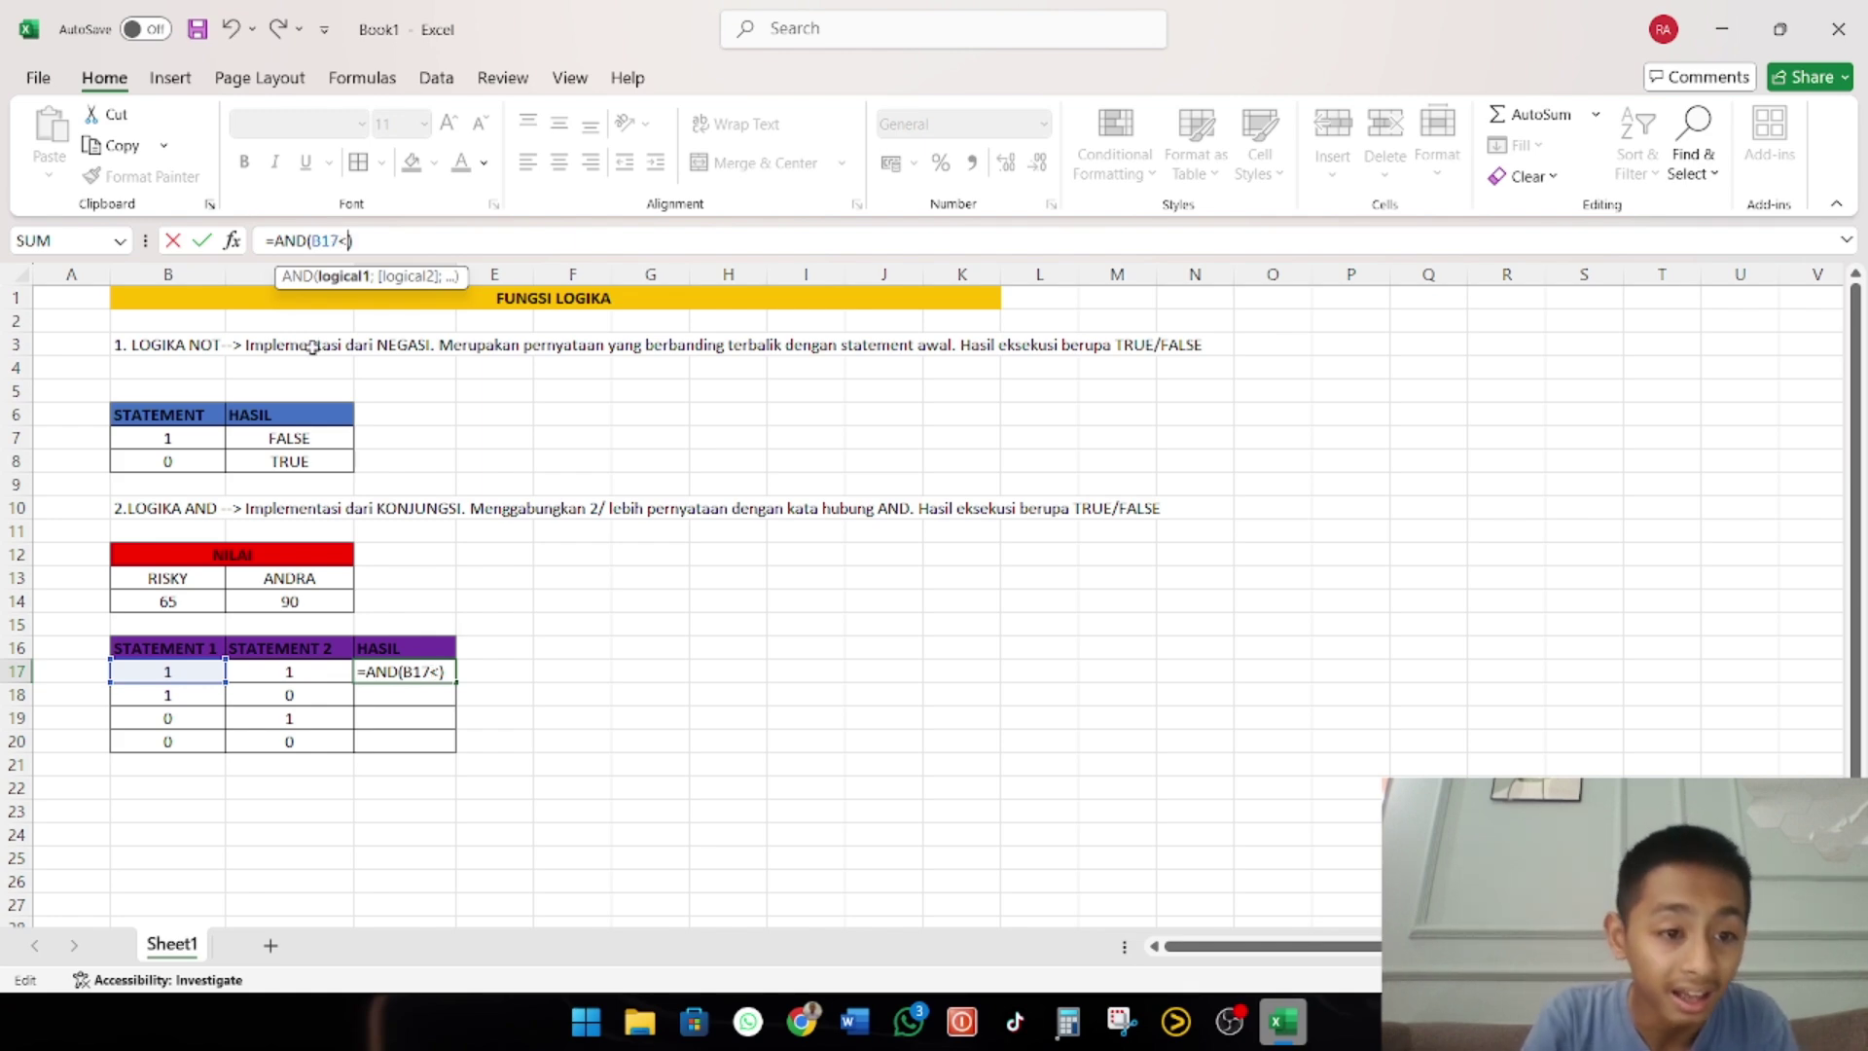
left_click(206, 607)
left_click(259, 595)
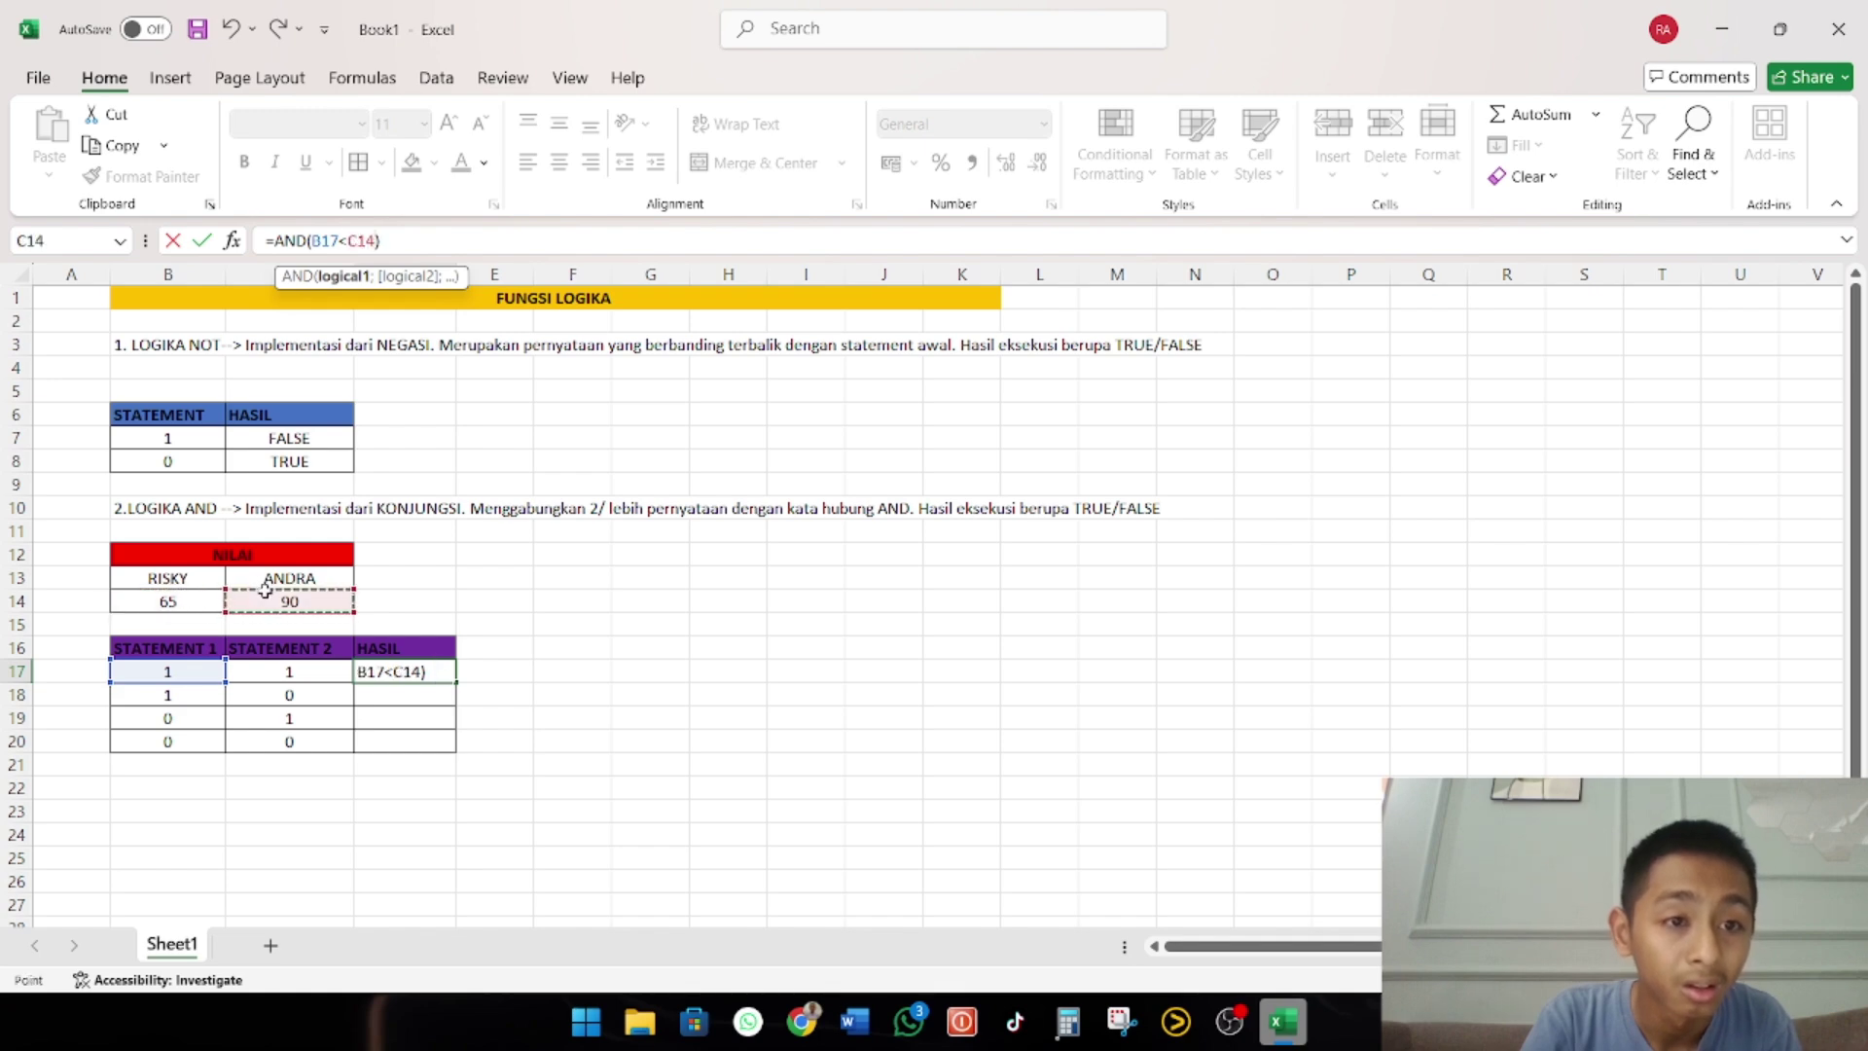
left_click(338, 240)
key("BackSpace")
type("4")
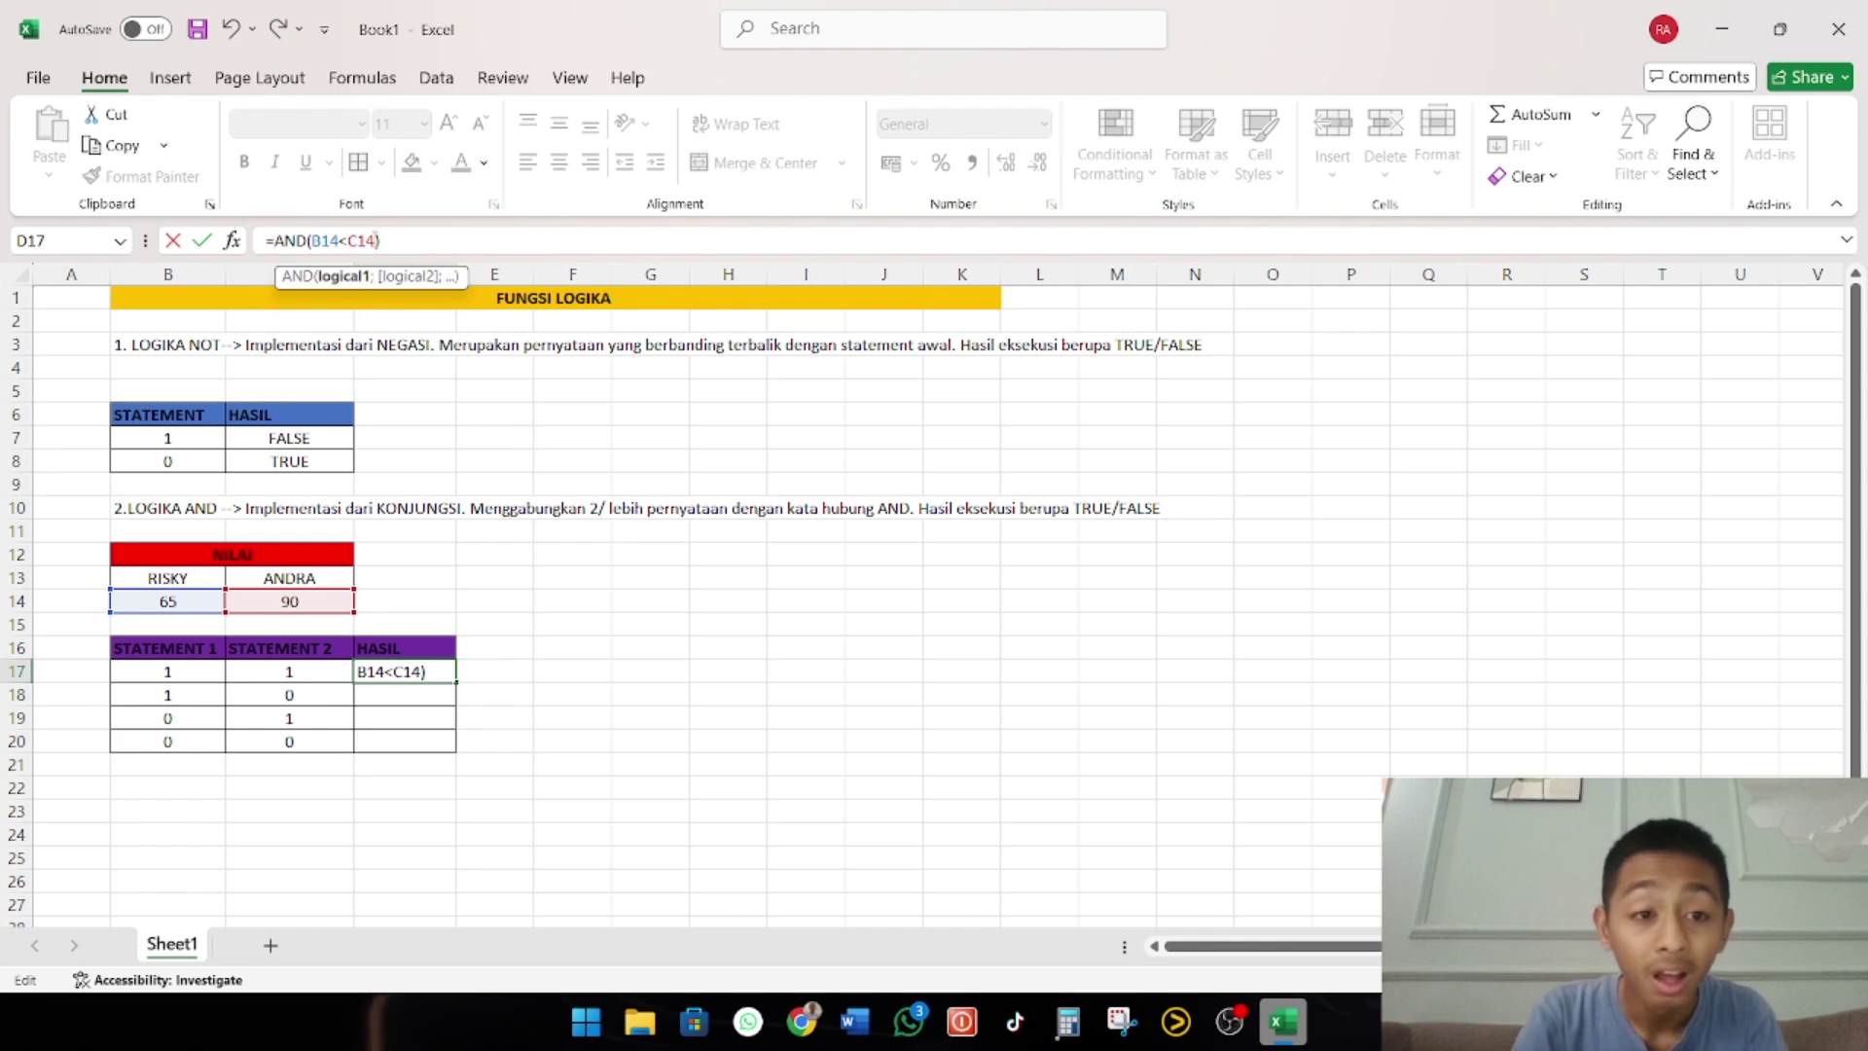
Add C14>B14 as the second condition in D17, completing the formula as =AND(B14<C14;C14>B14)
type(";")
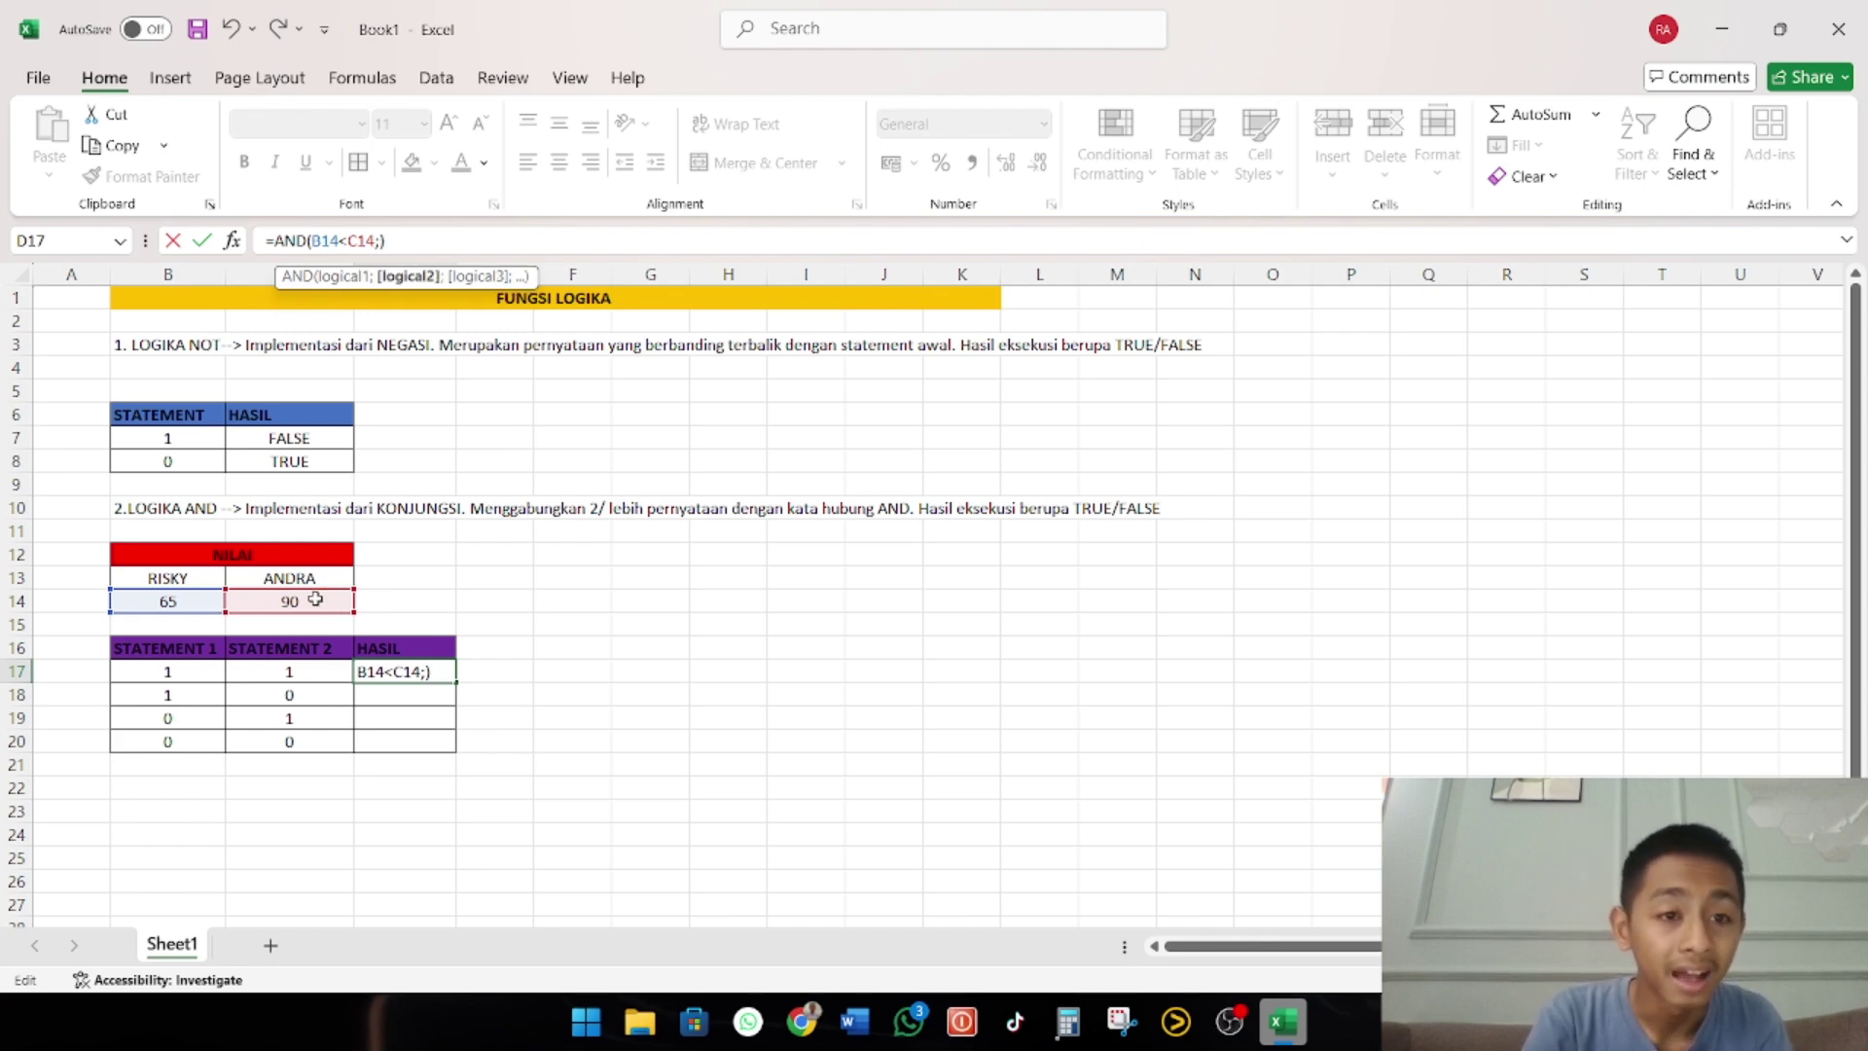
left_click(315, 601)
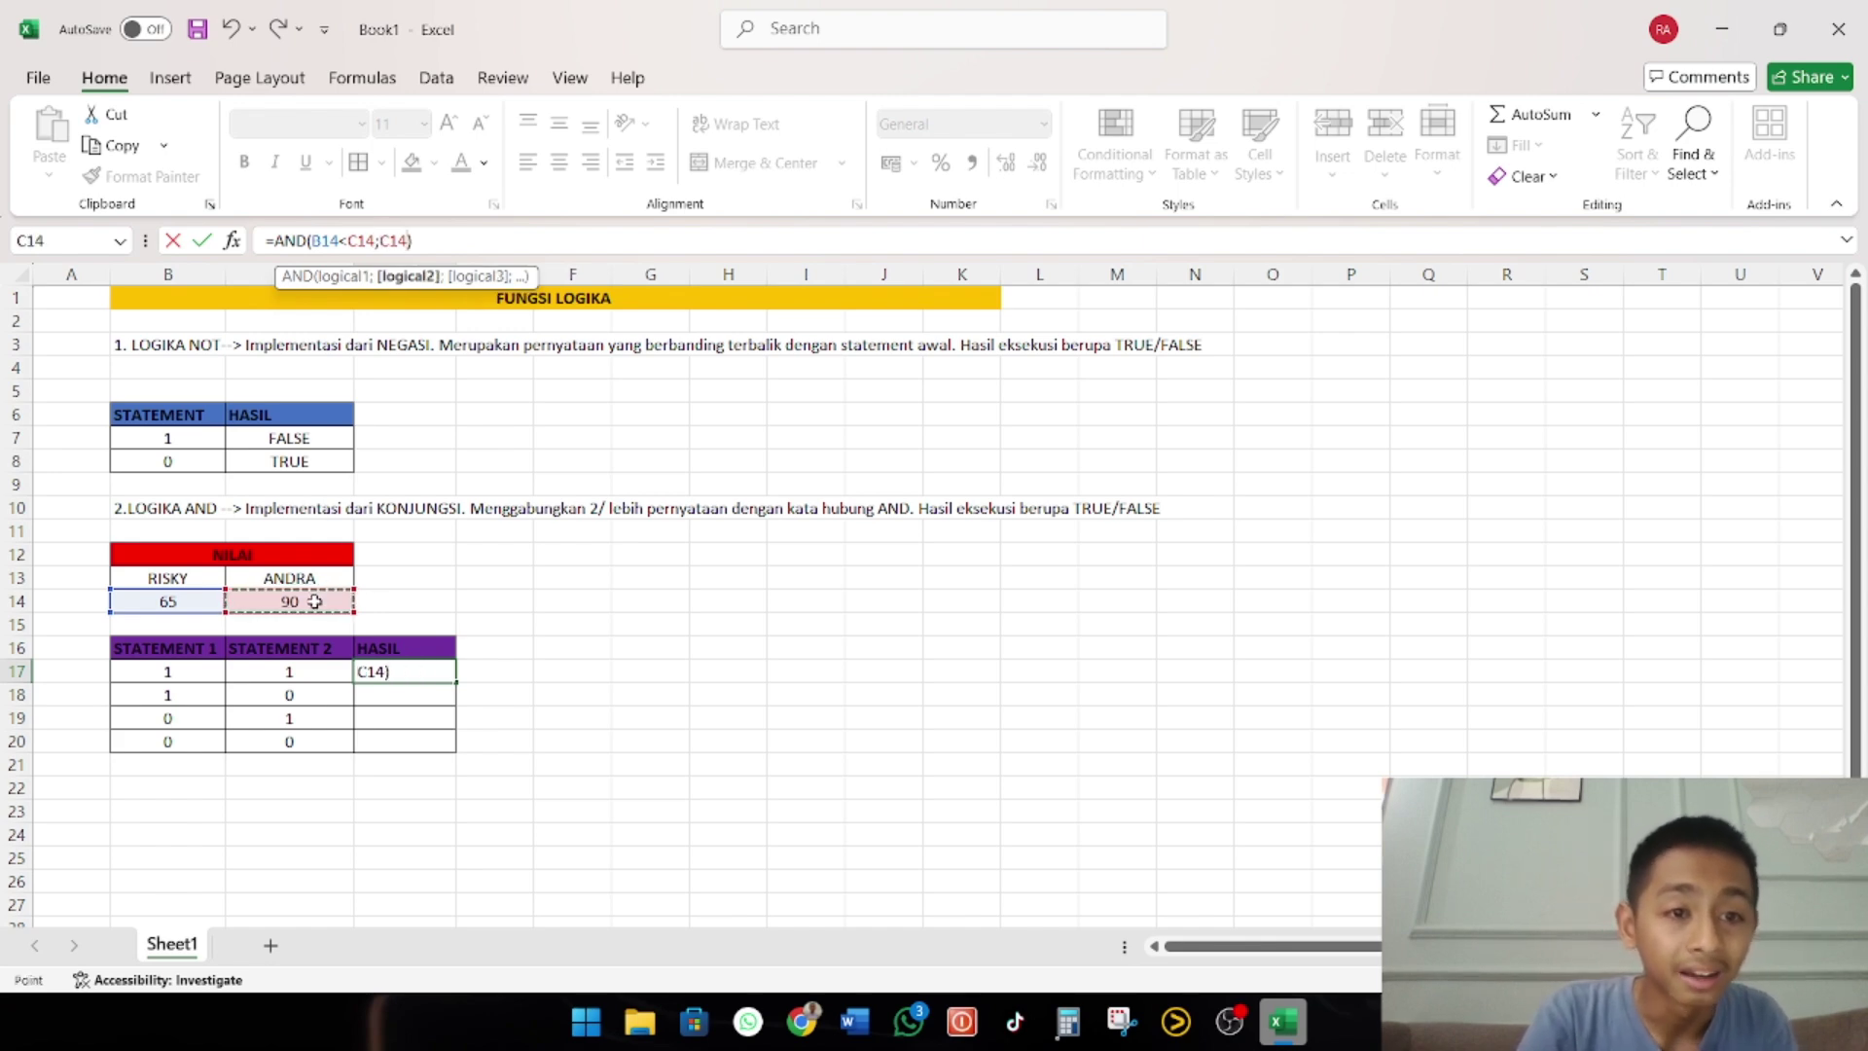
type(">")
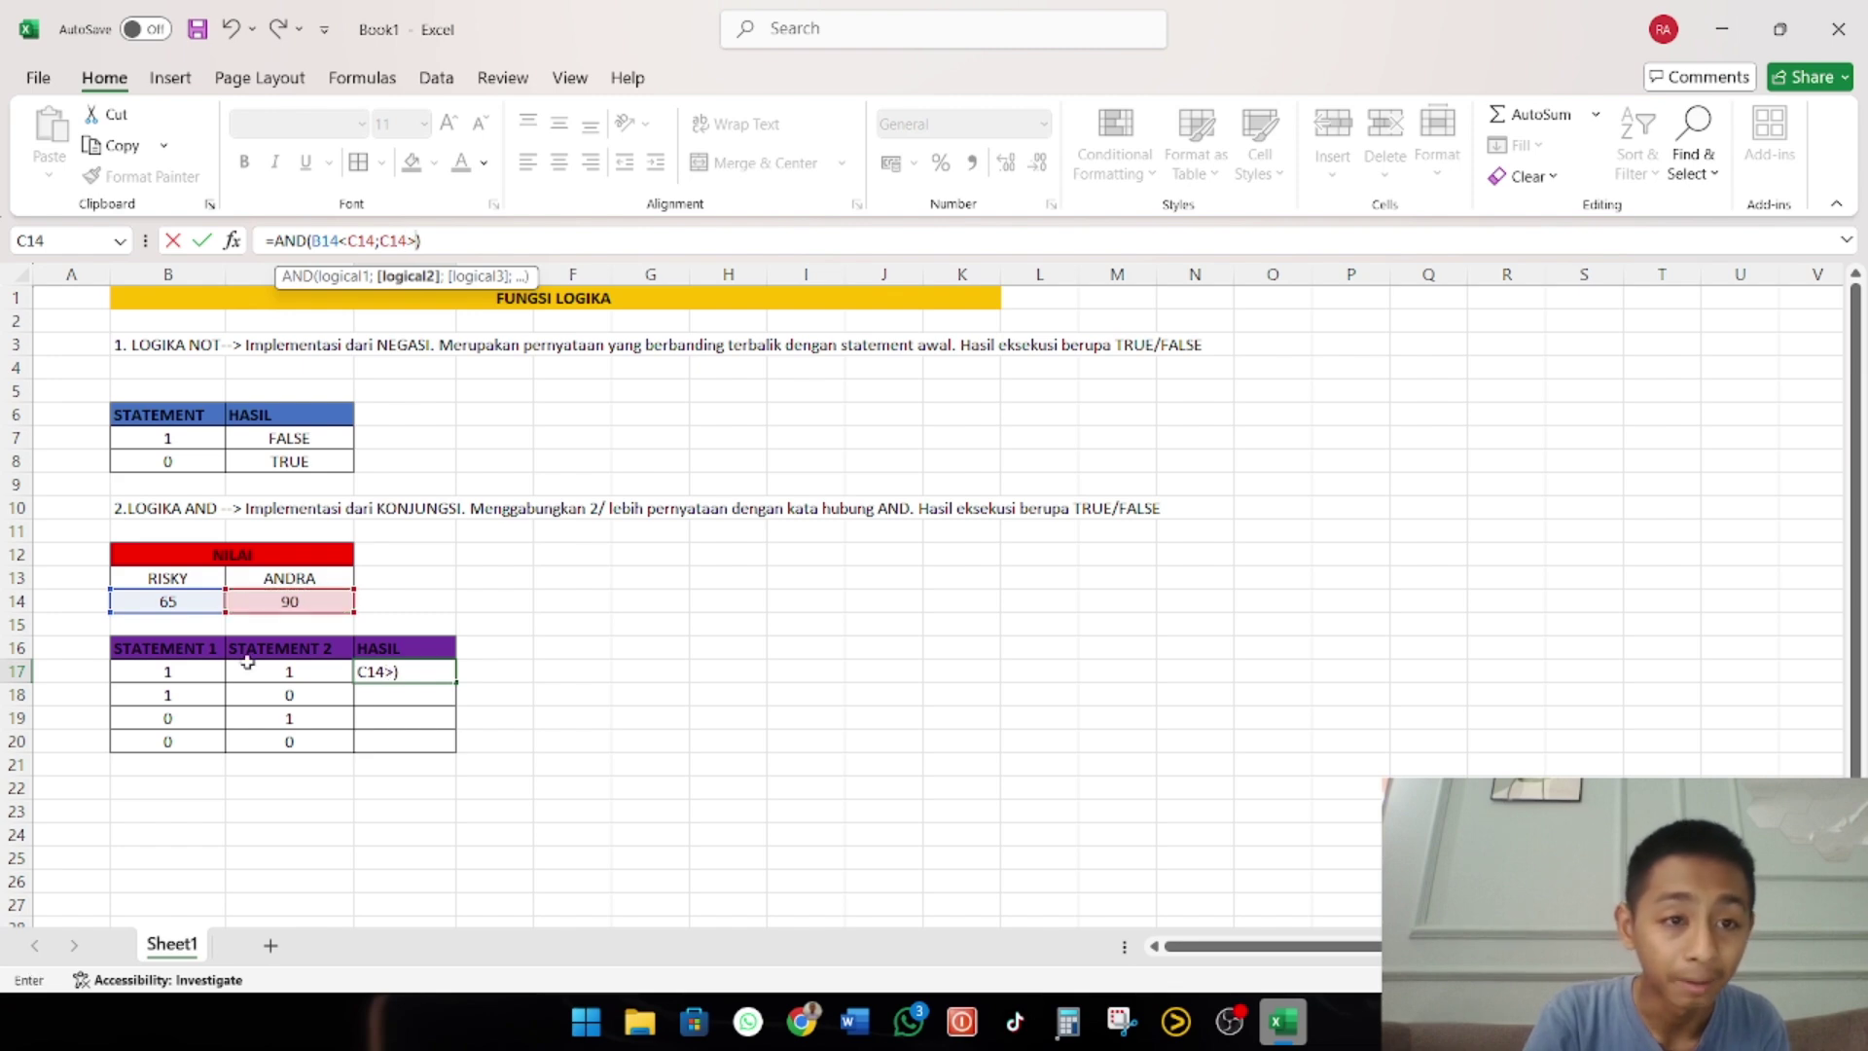
left_click(171, 602)
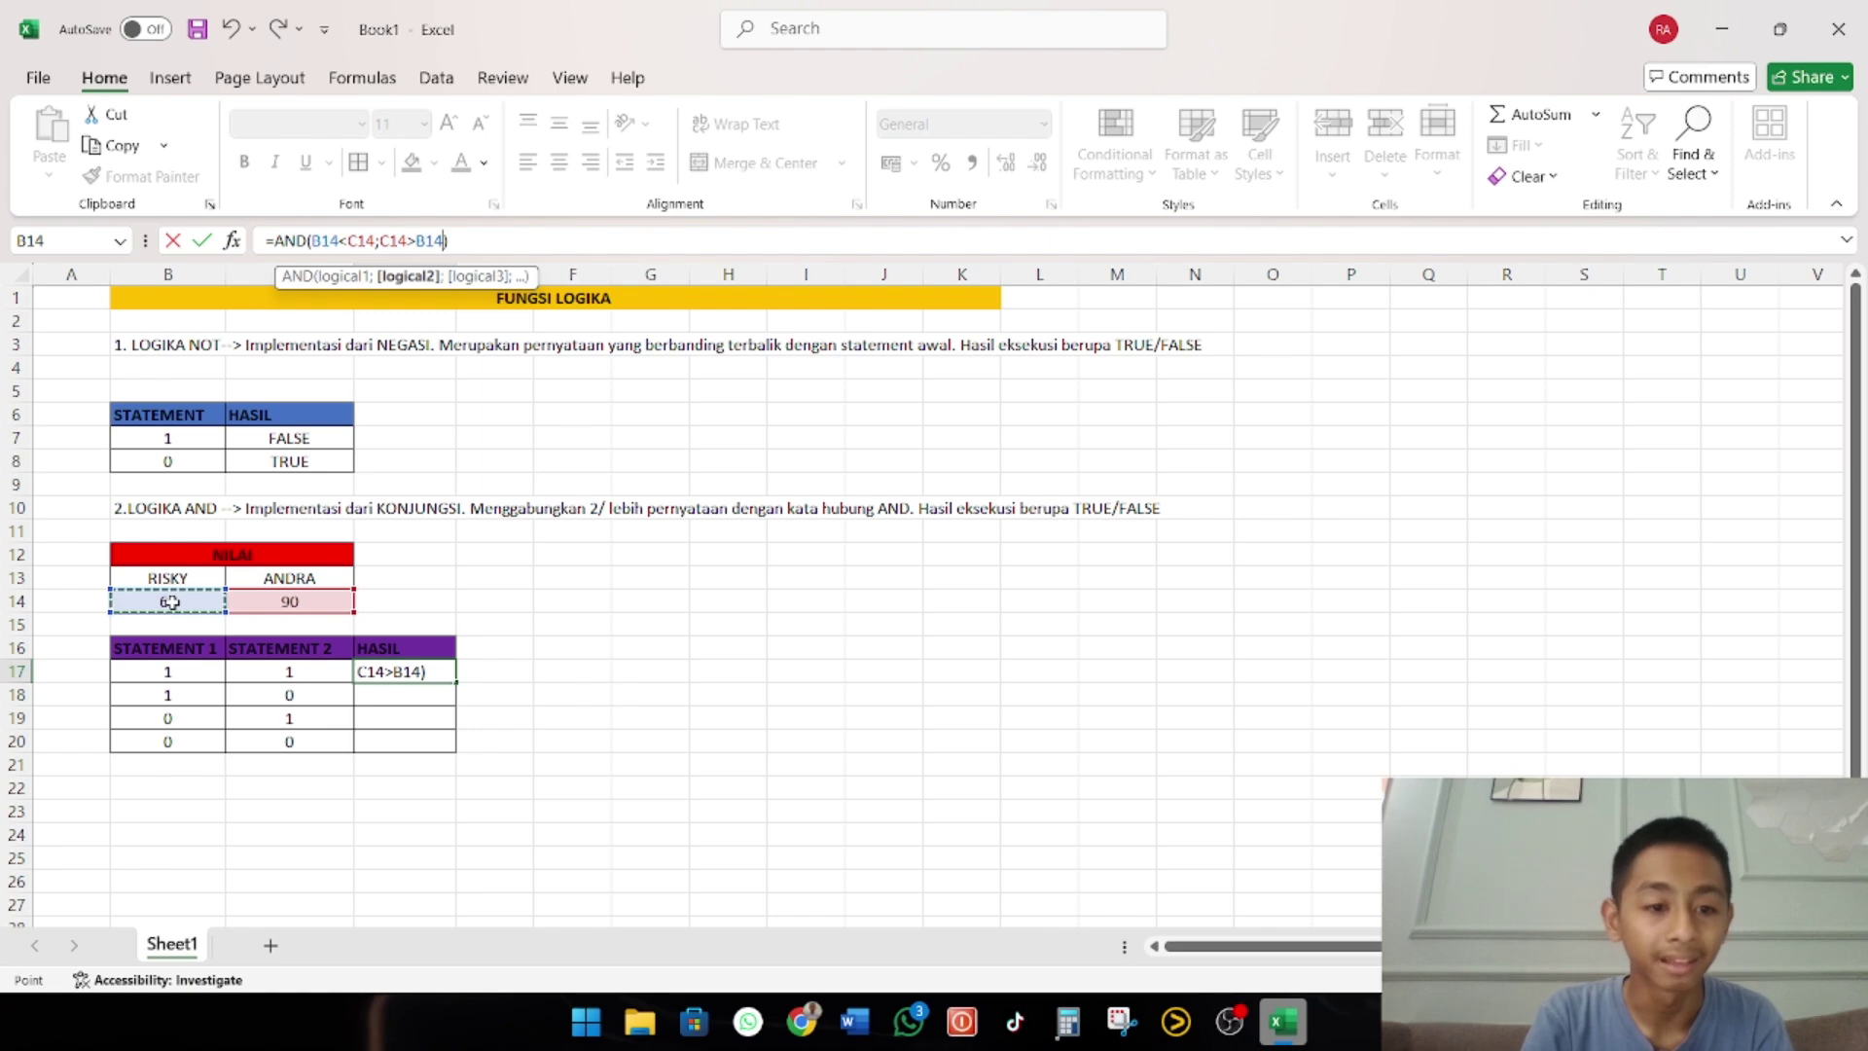
key("Return")
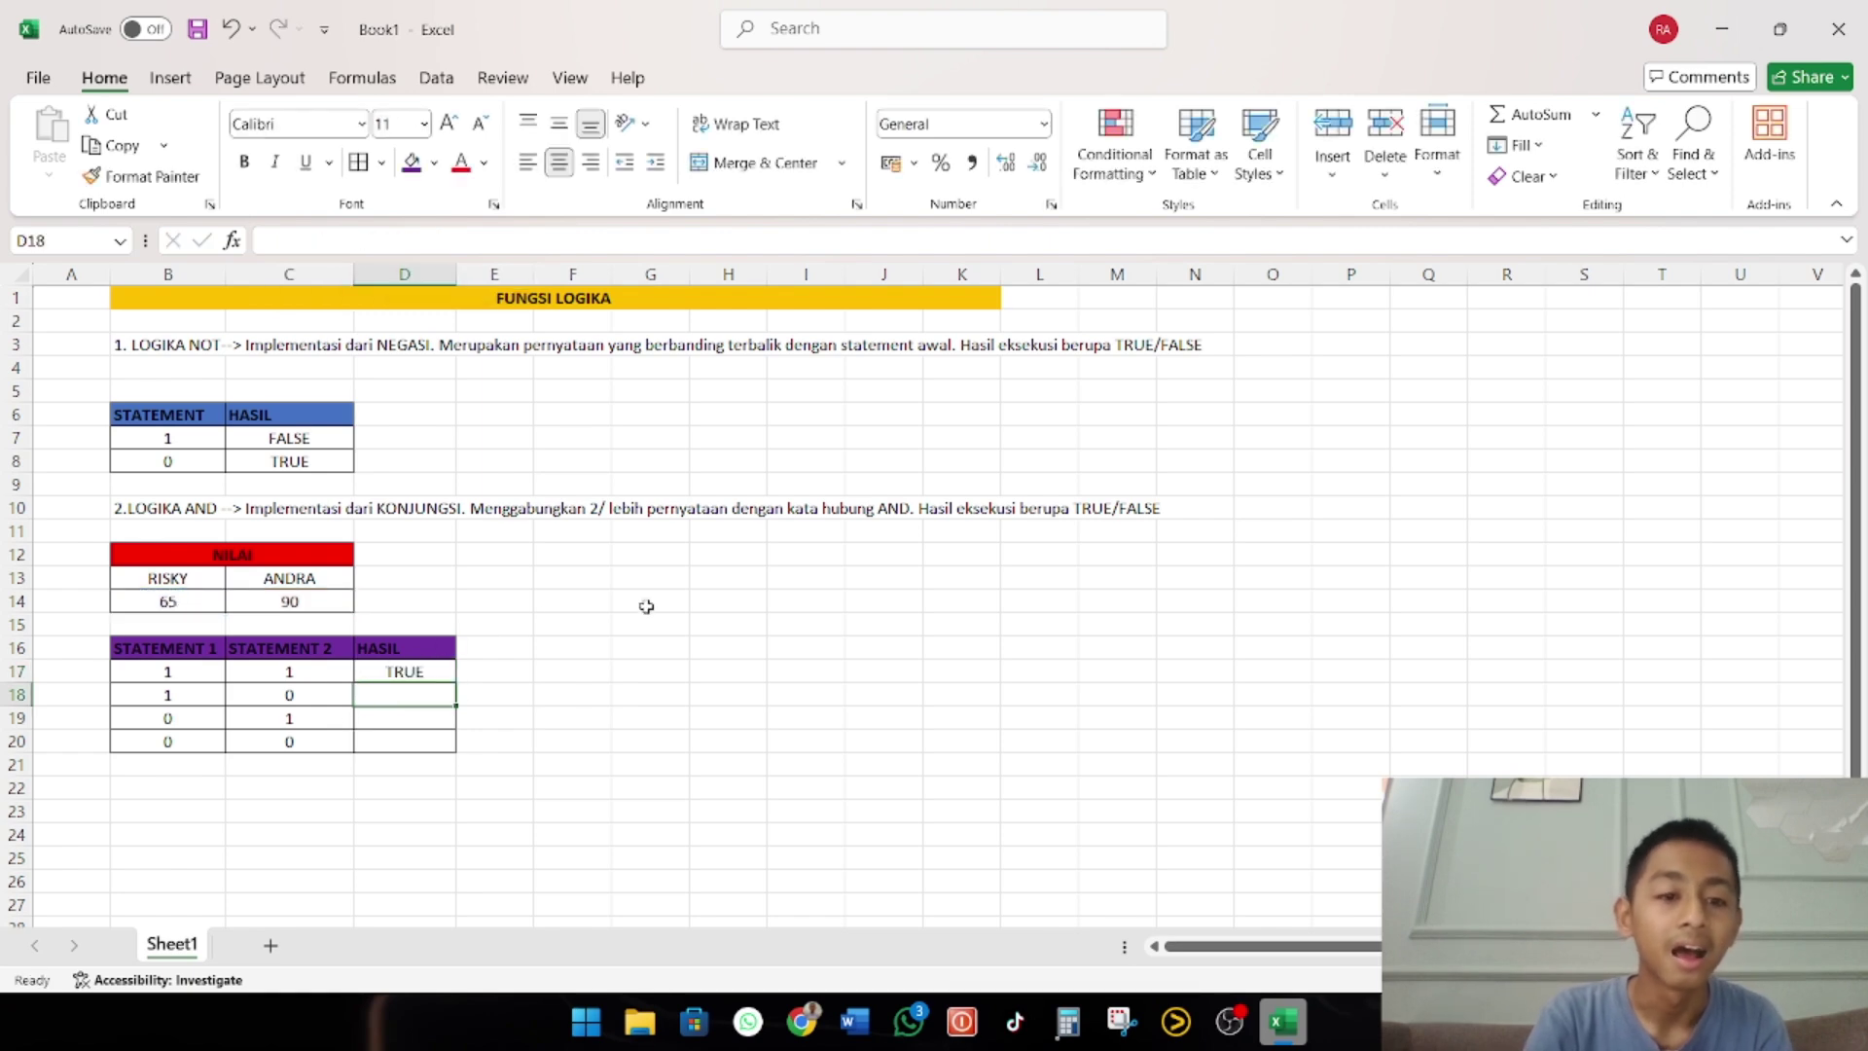
Enter the note "KONSEP DARI LOGIKA AND ITU ADALAH PERKALIAN" in F13, beside the NILAI table
left_click(562, 580)
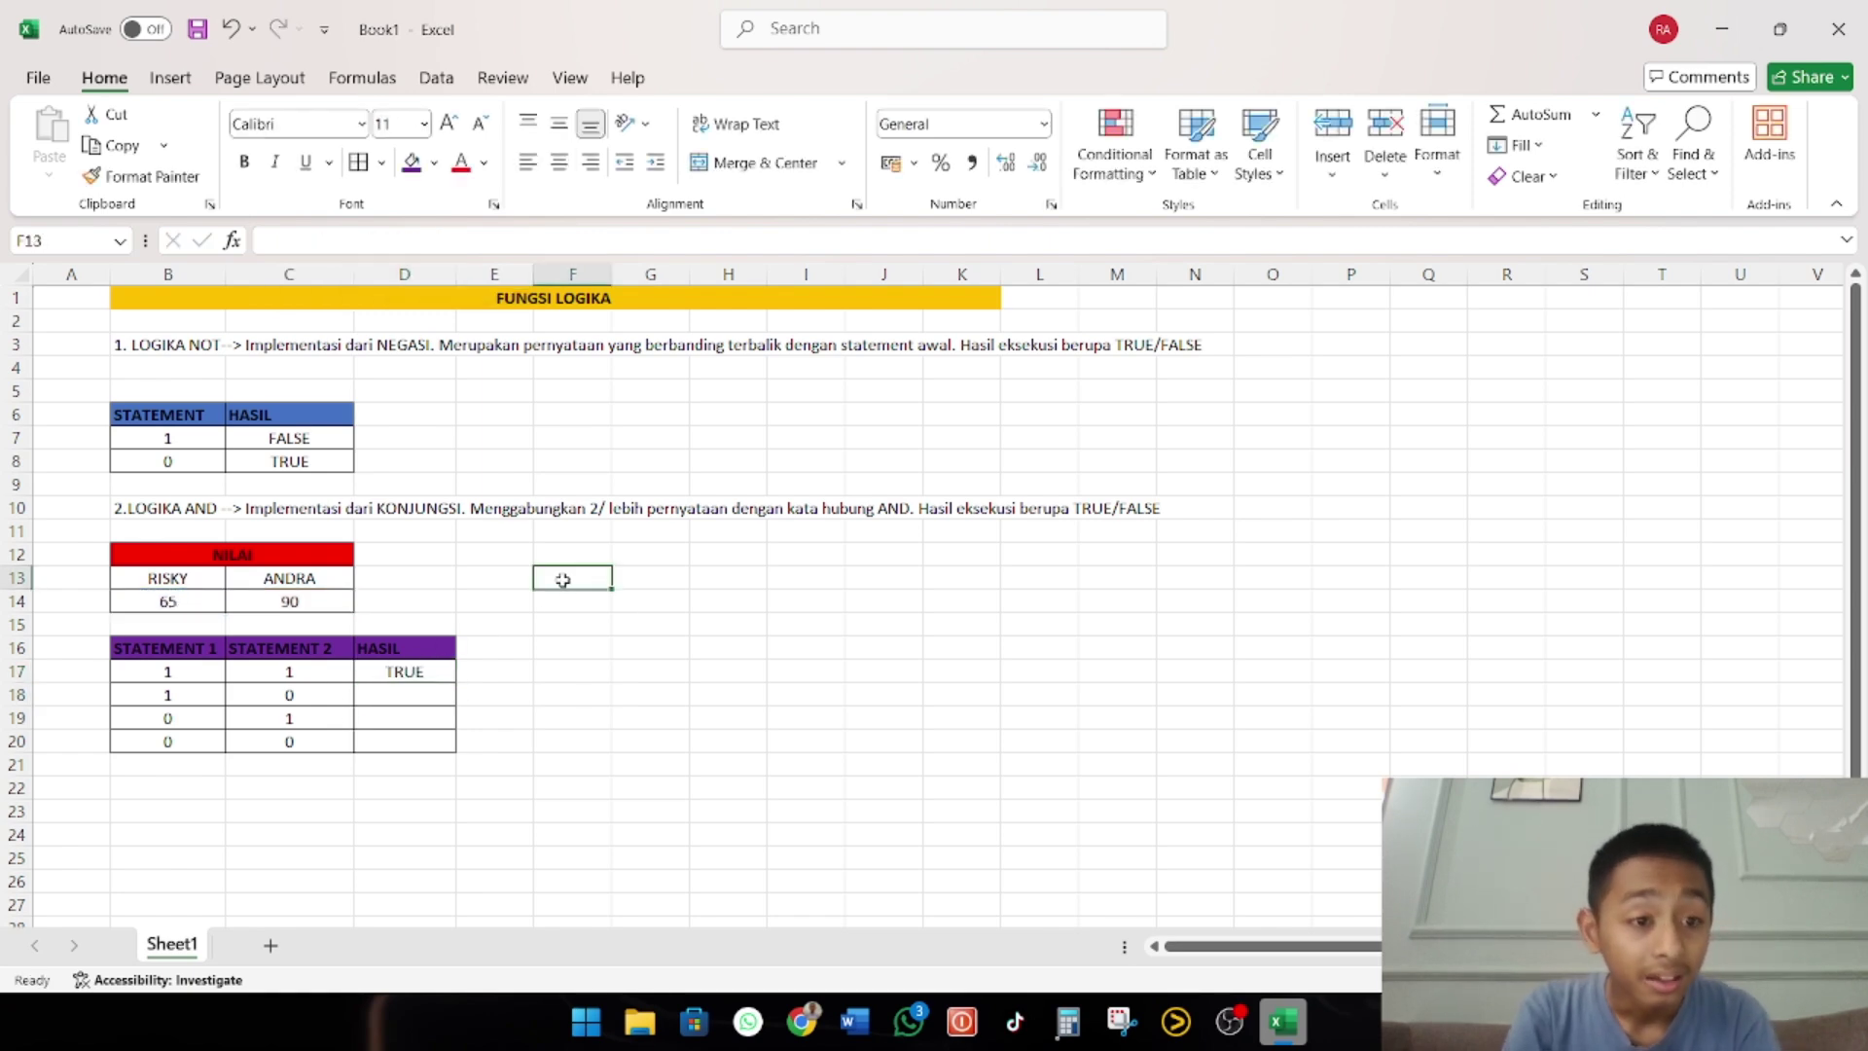
type("KO")
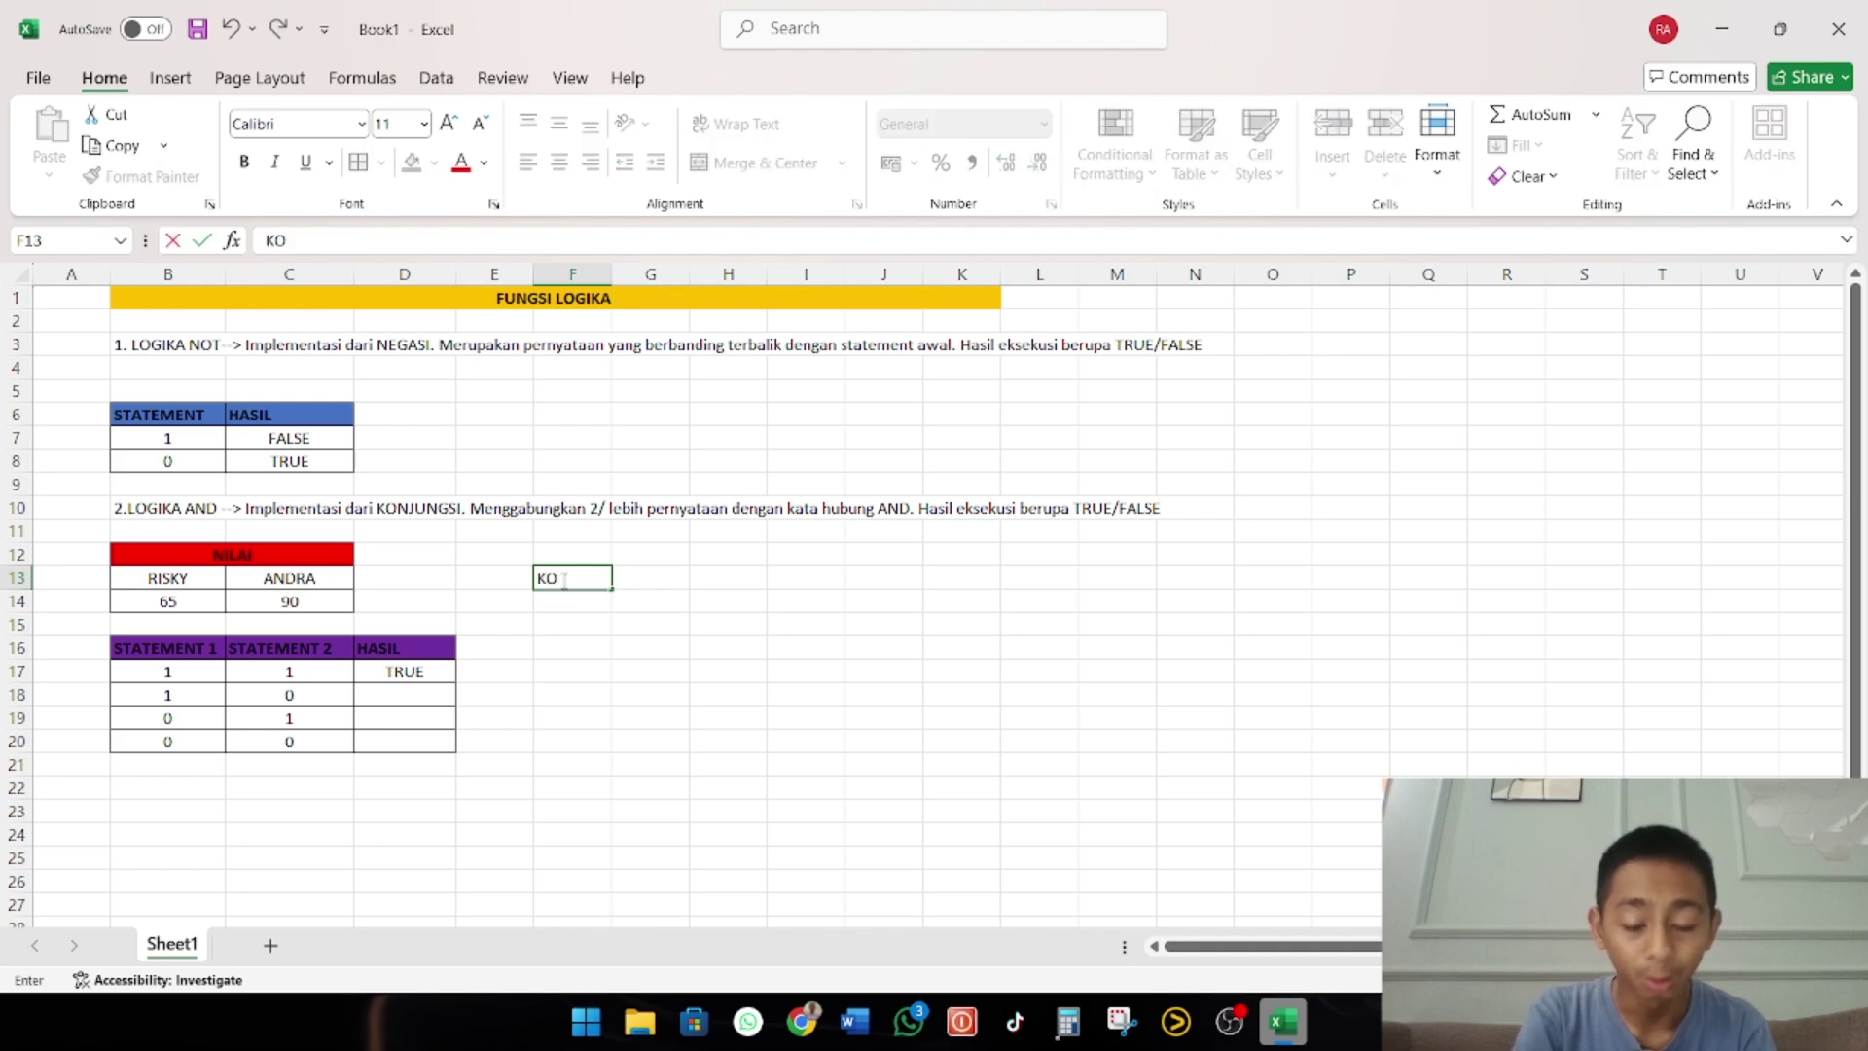
type("NSEP DA")
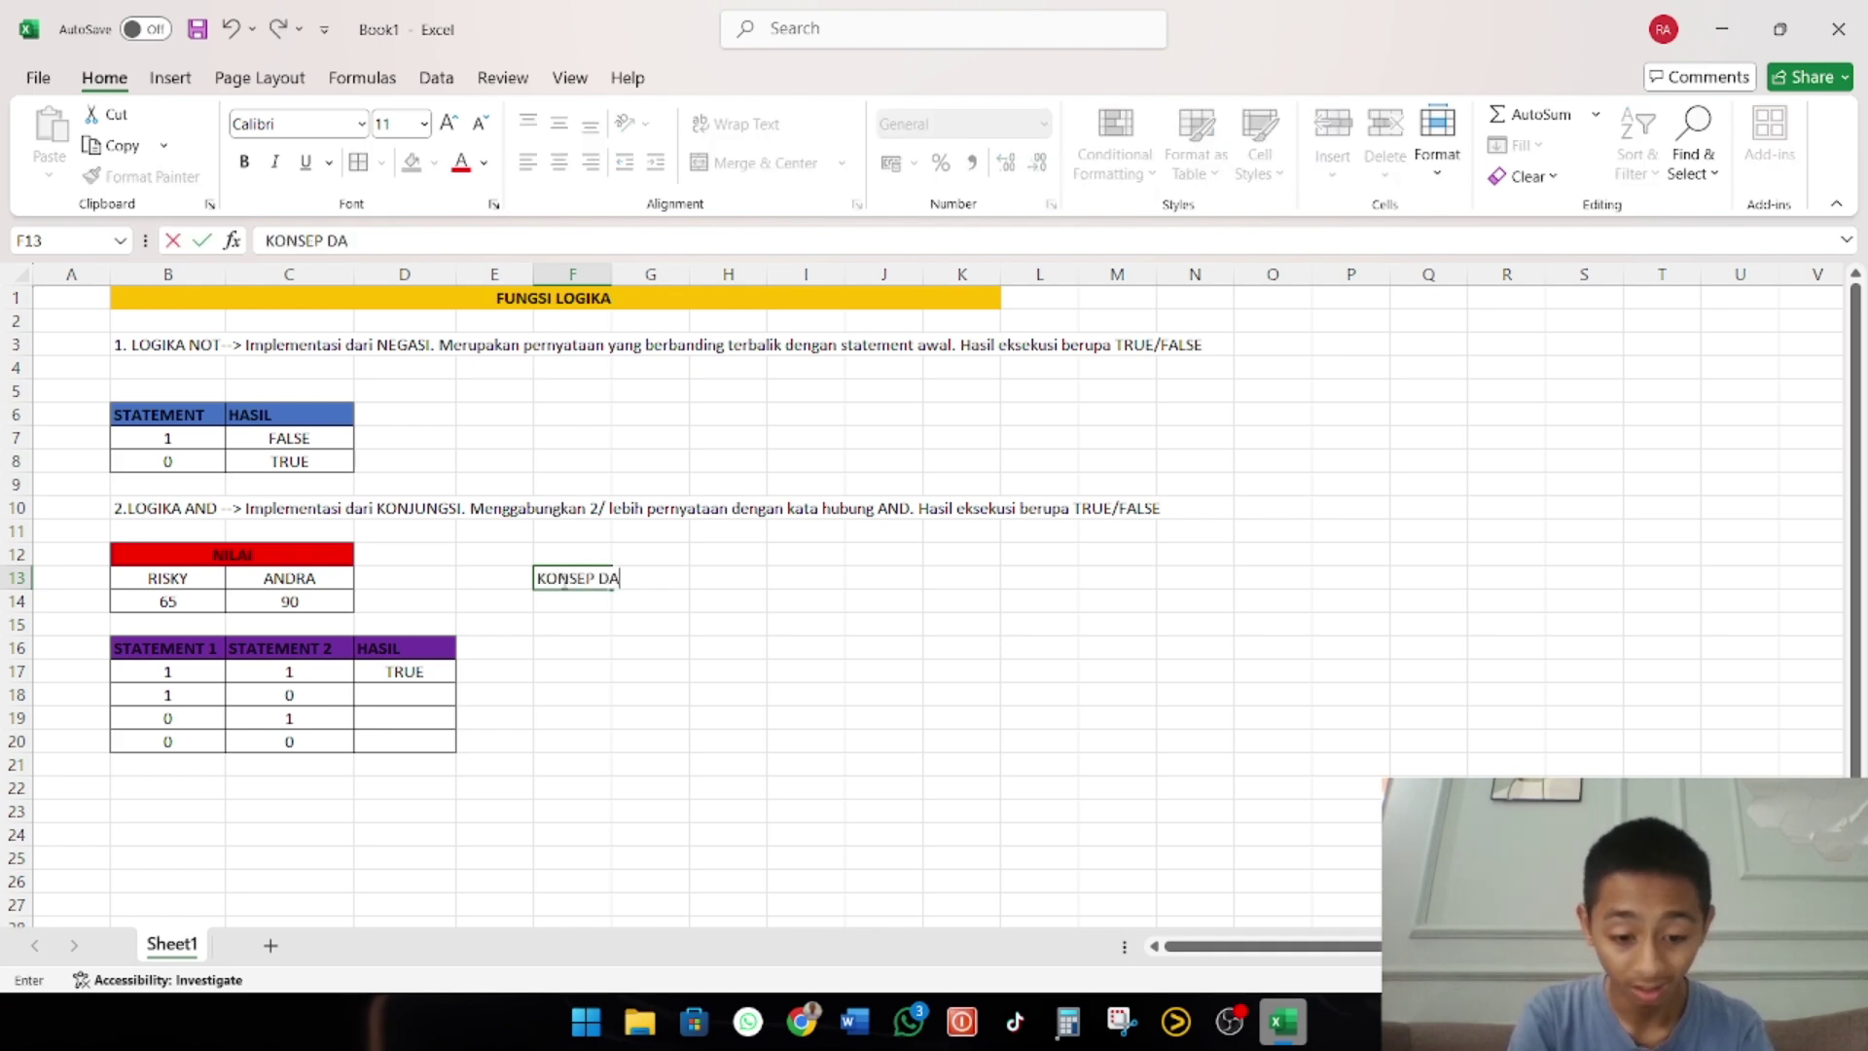
type("RI LOGIKA")
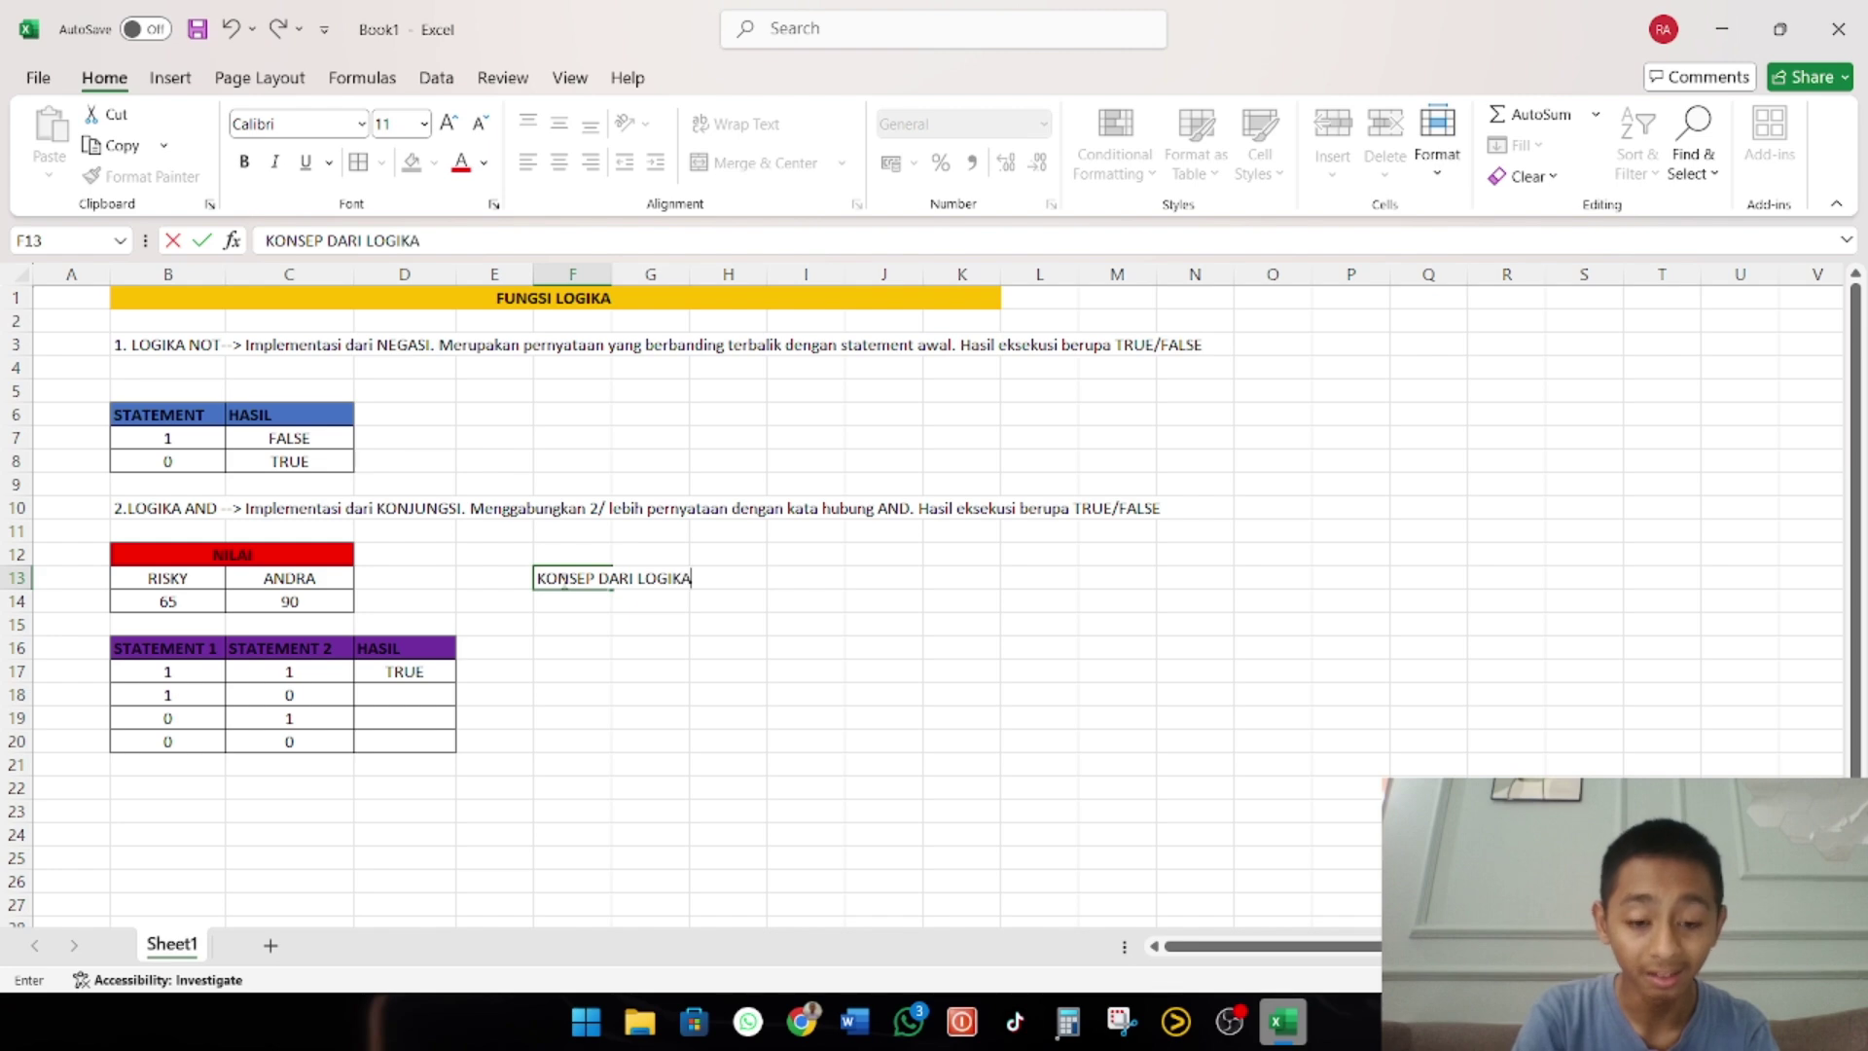
type(" AND ITU AD")
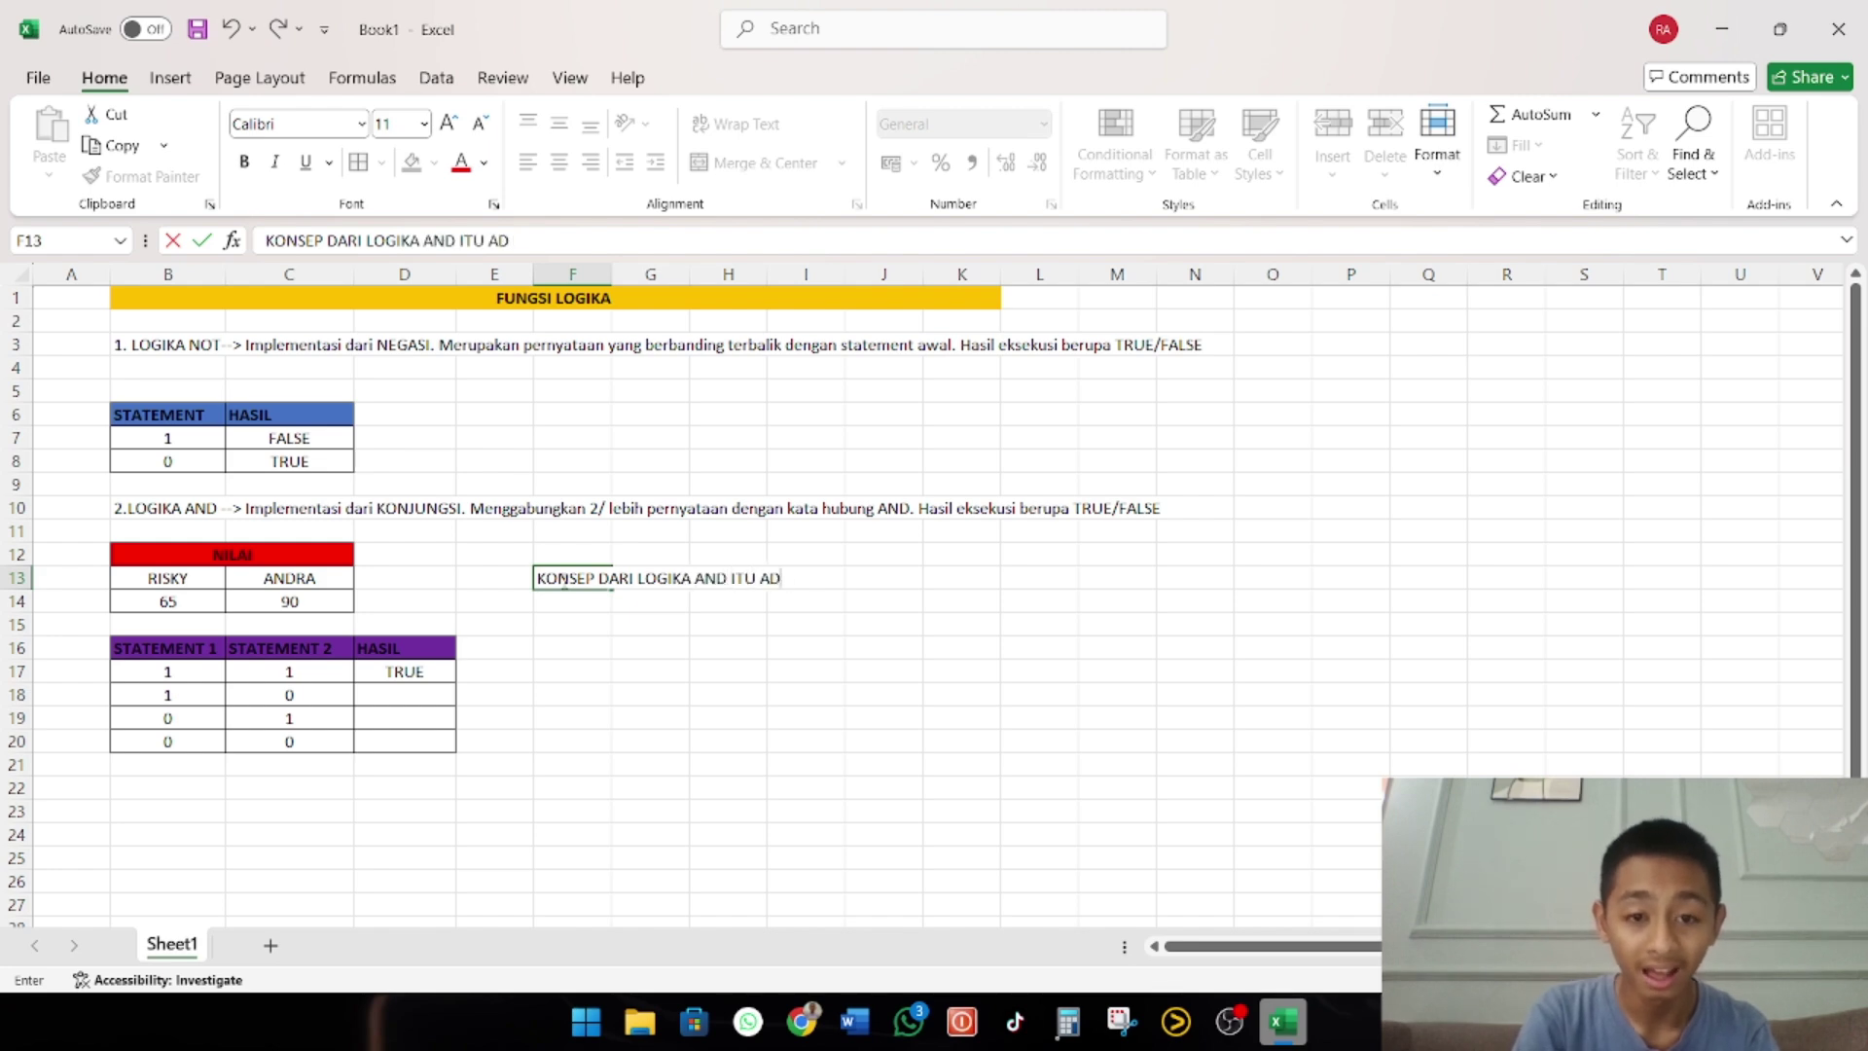
type("ALAH PE")
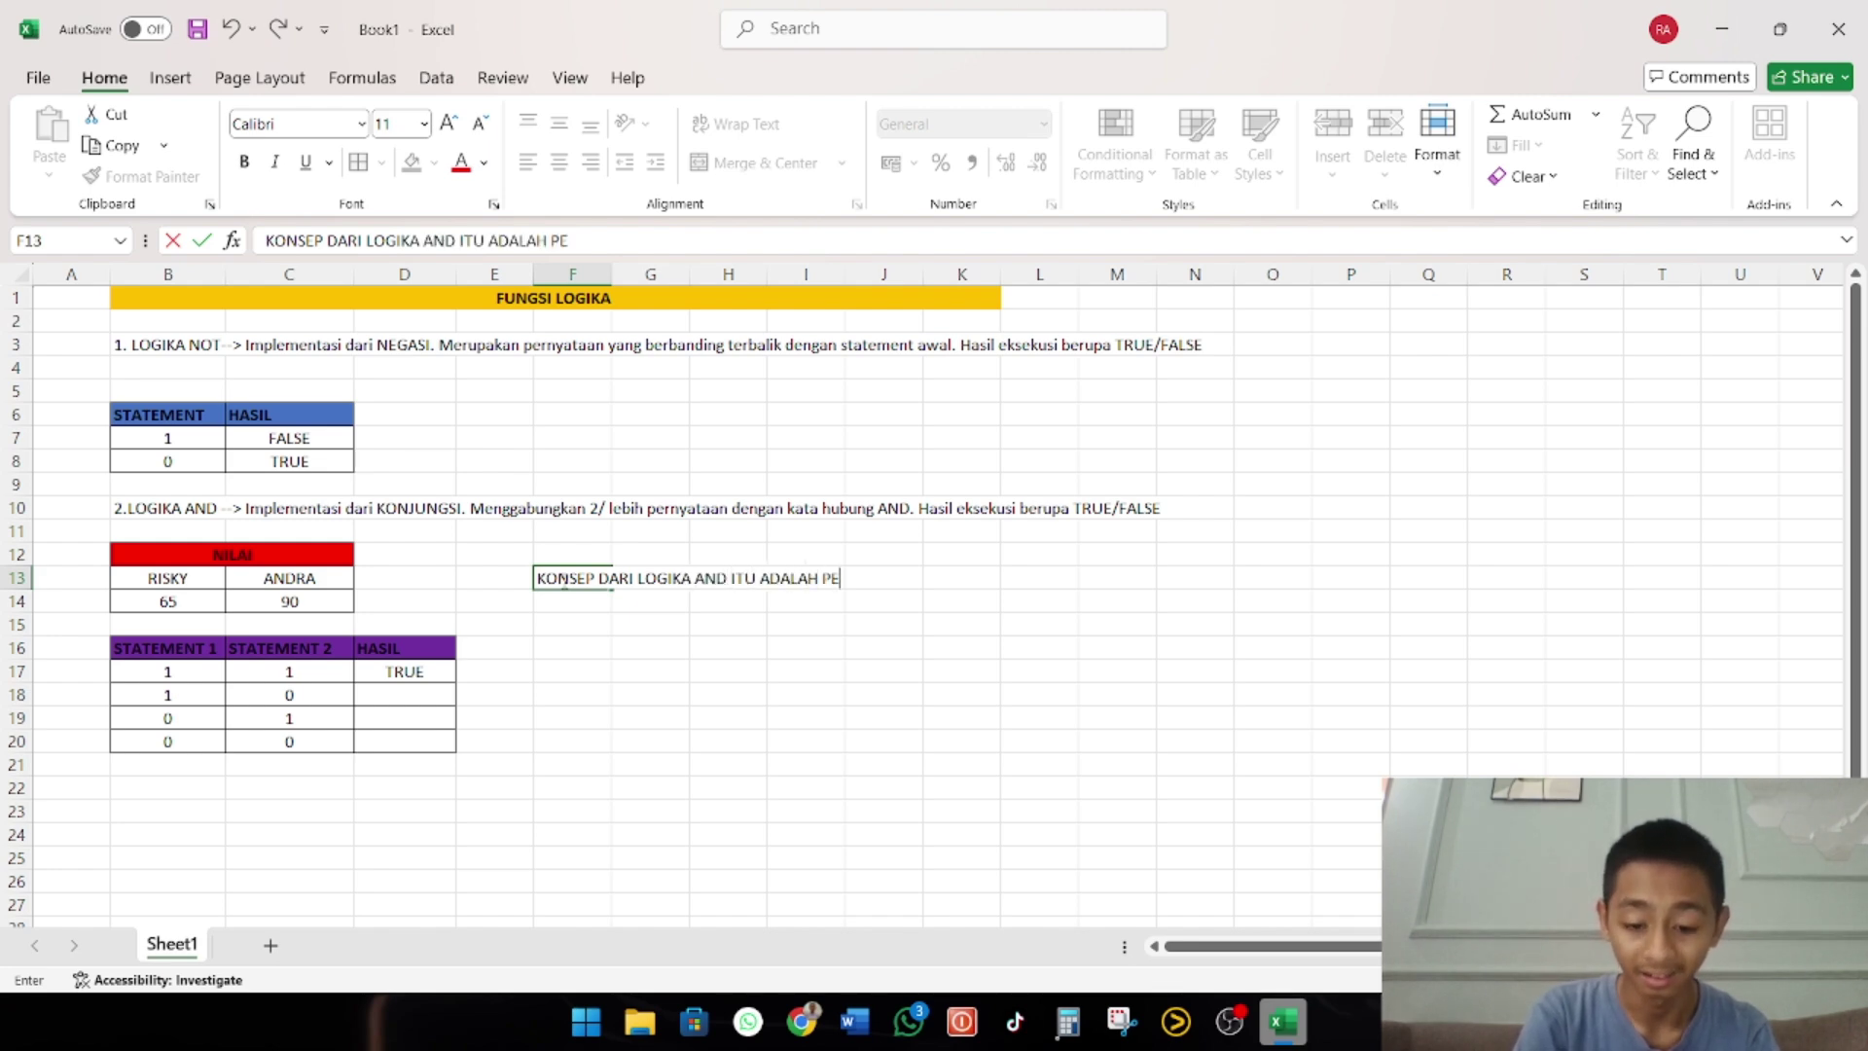
type("RKALIAN")
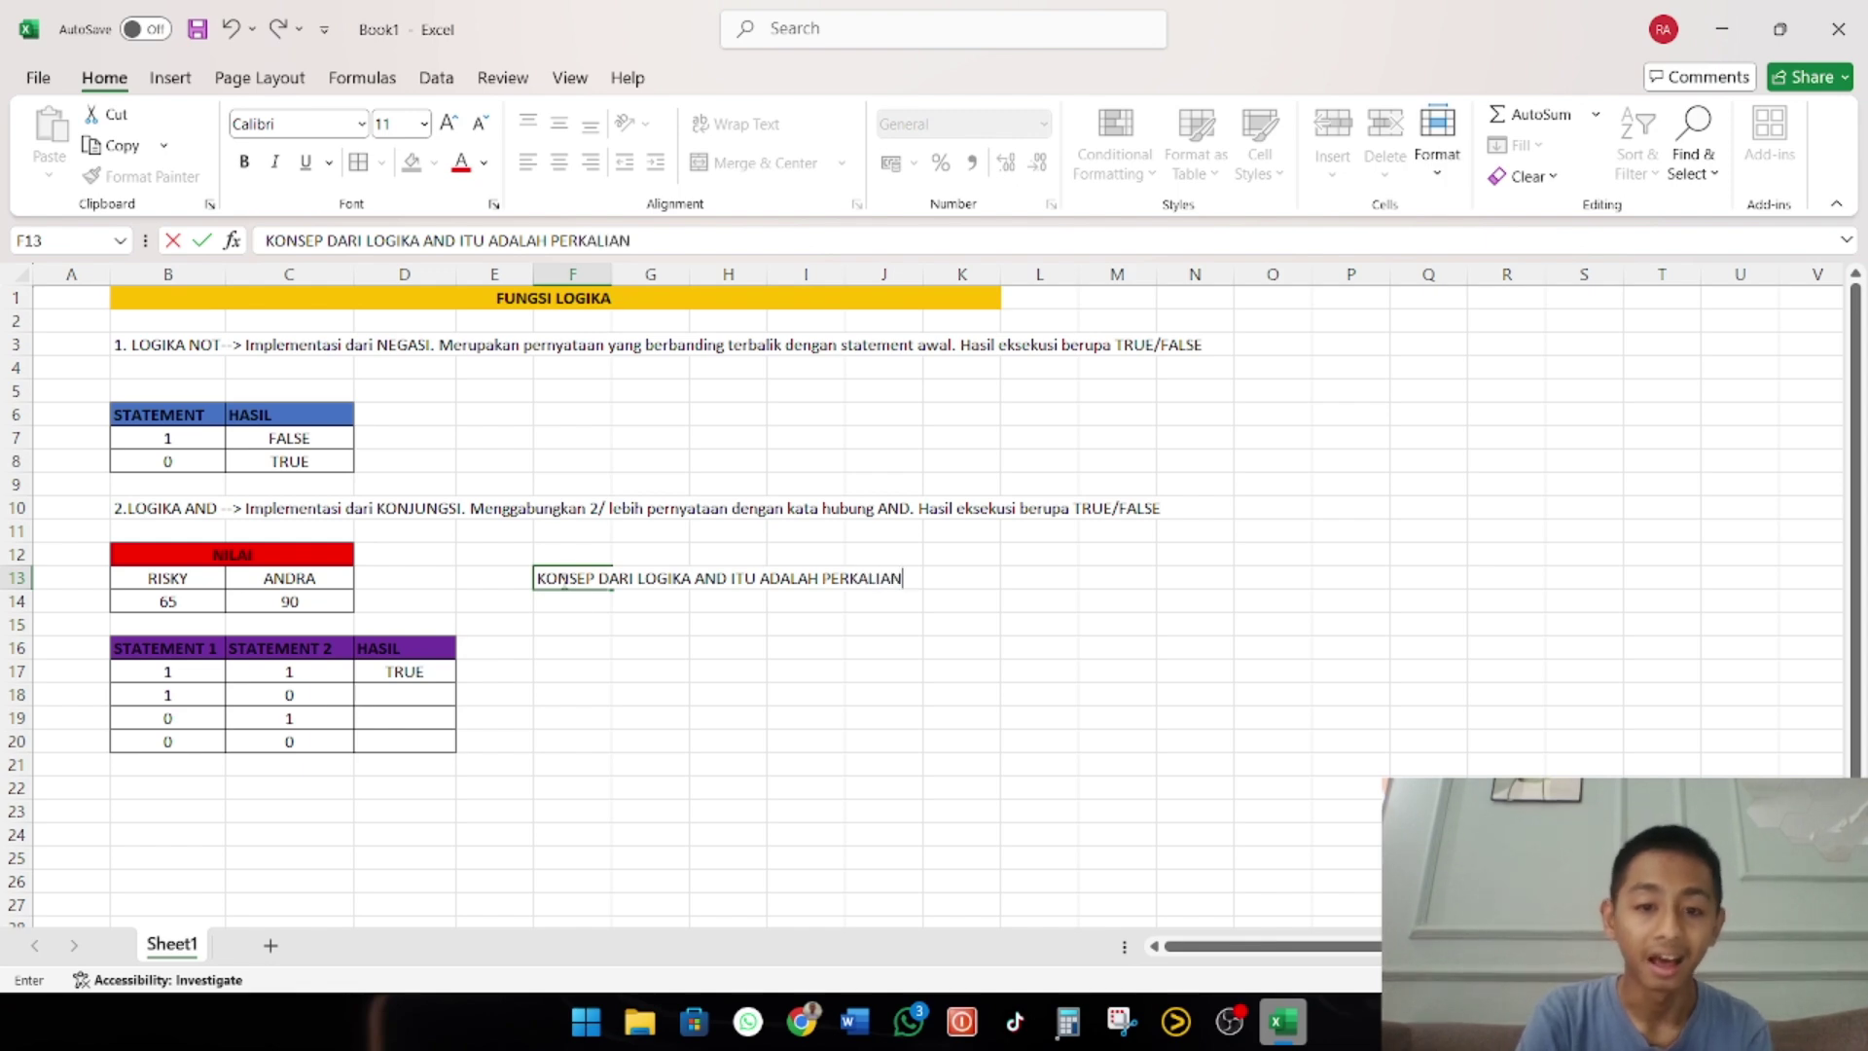
left_click(168, 665)
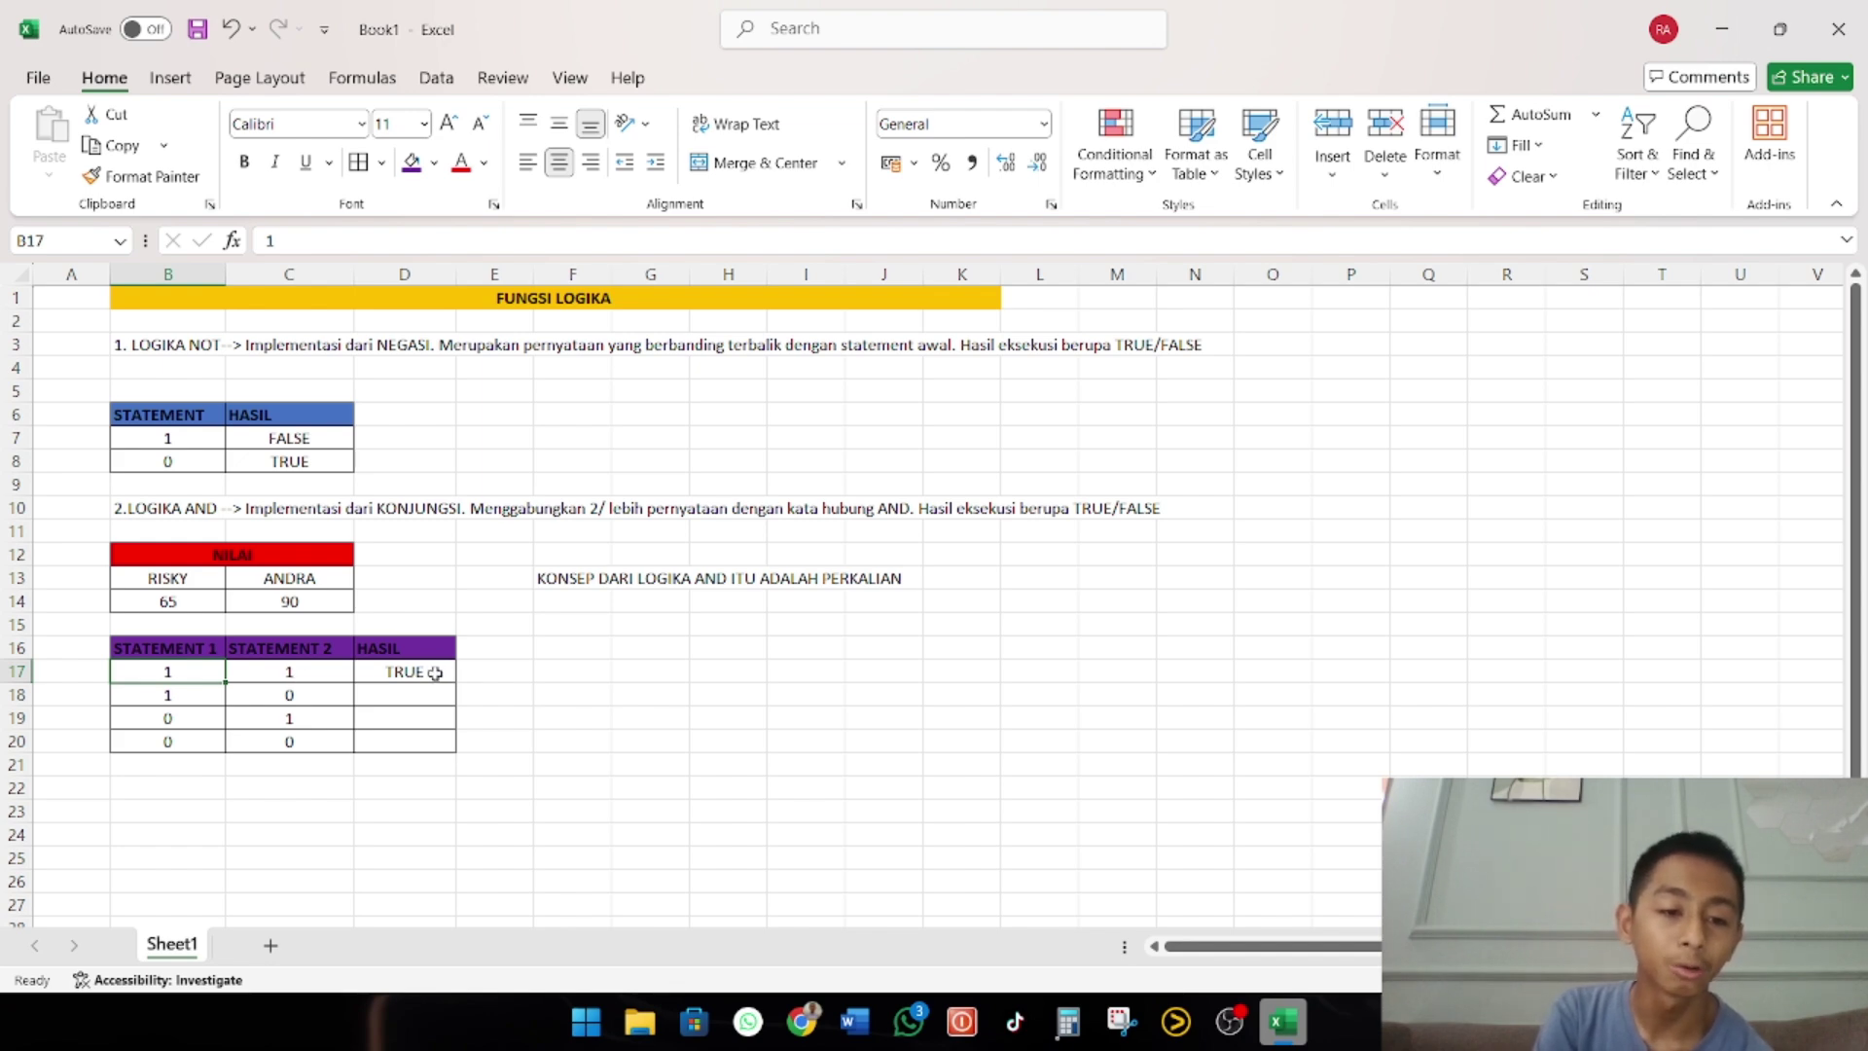
Start an AND formula in D18, the second HASIL cell, with C14>B14 as its first condition
left_click(170, 698)
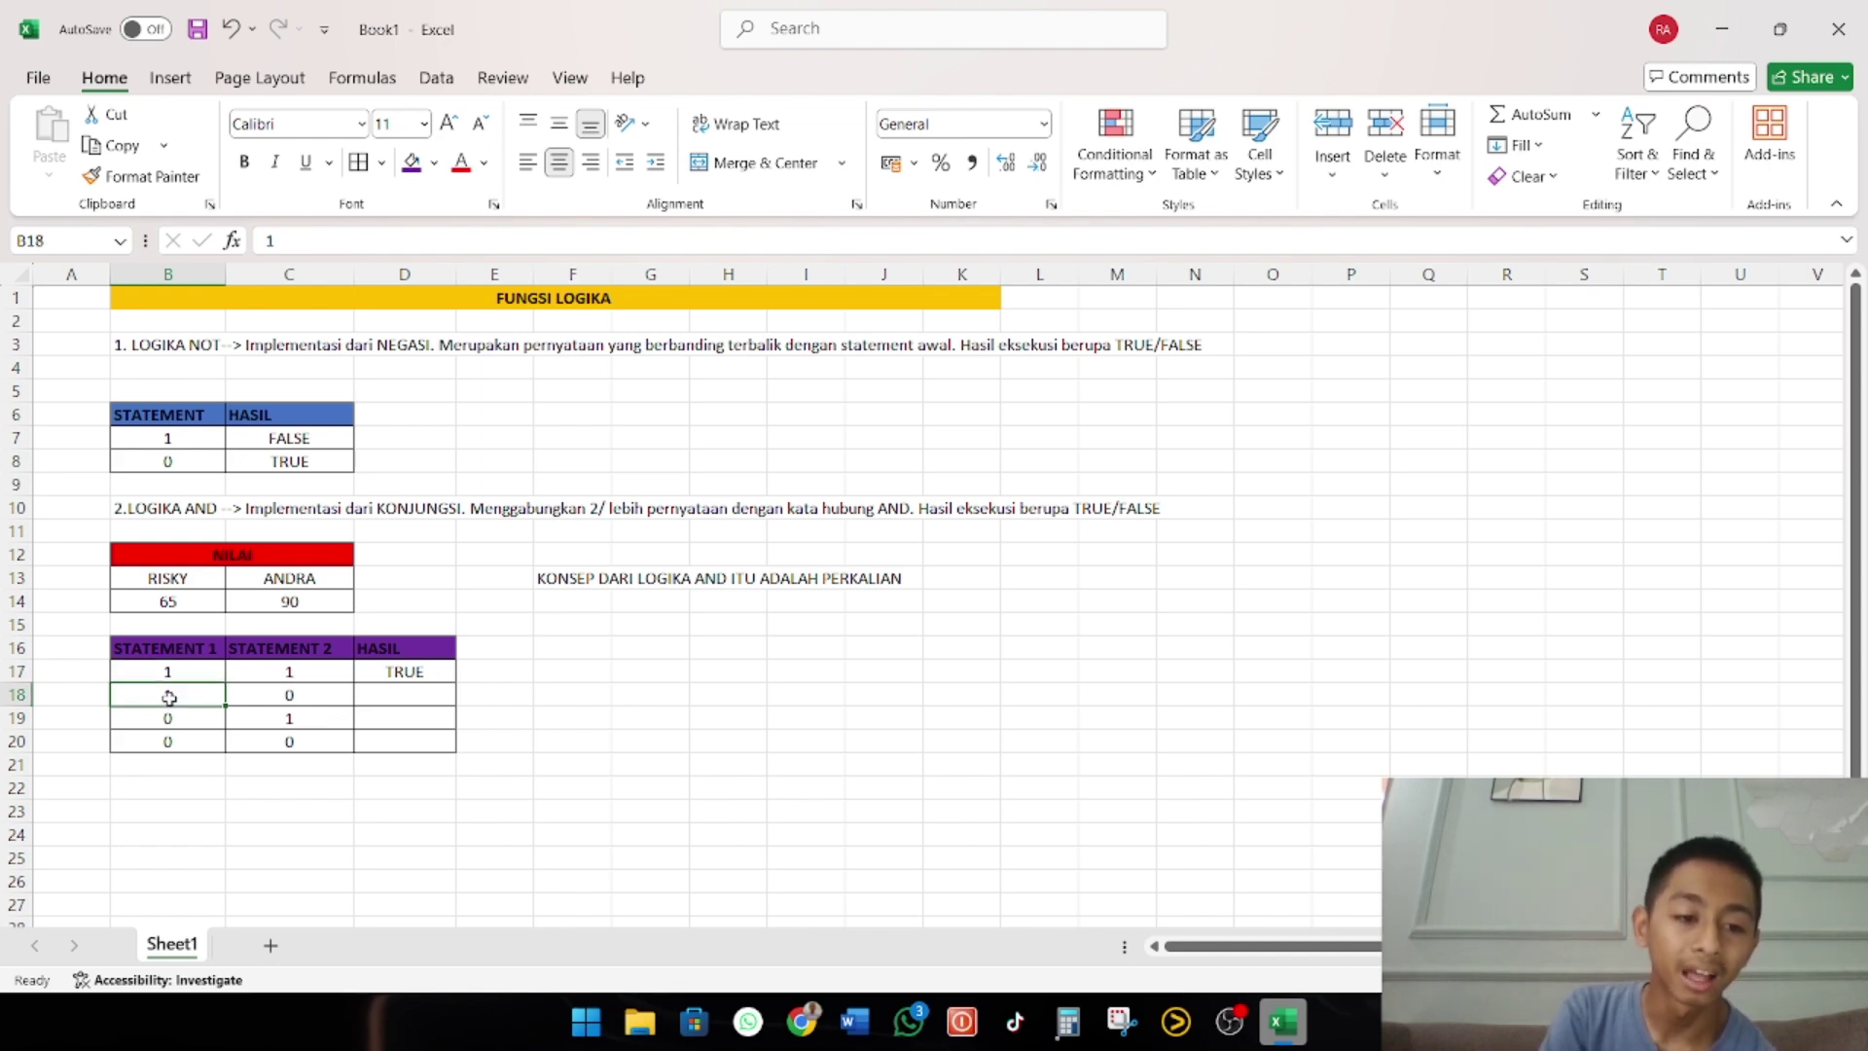
left_click(406, 712)
left_click(403, 690)
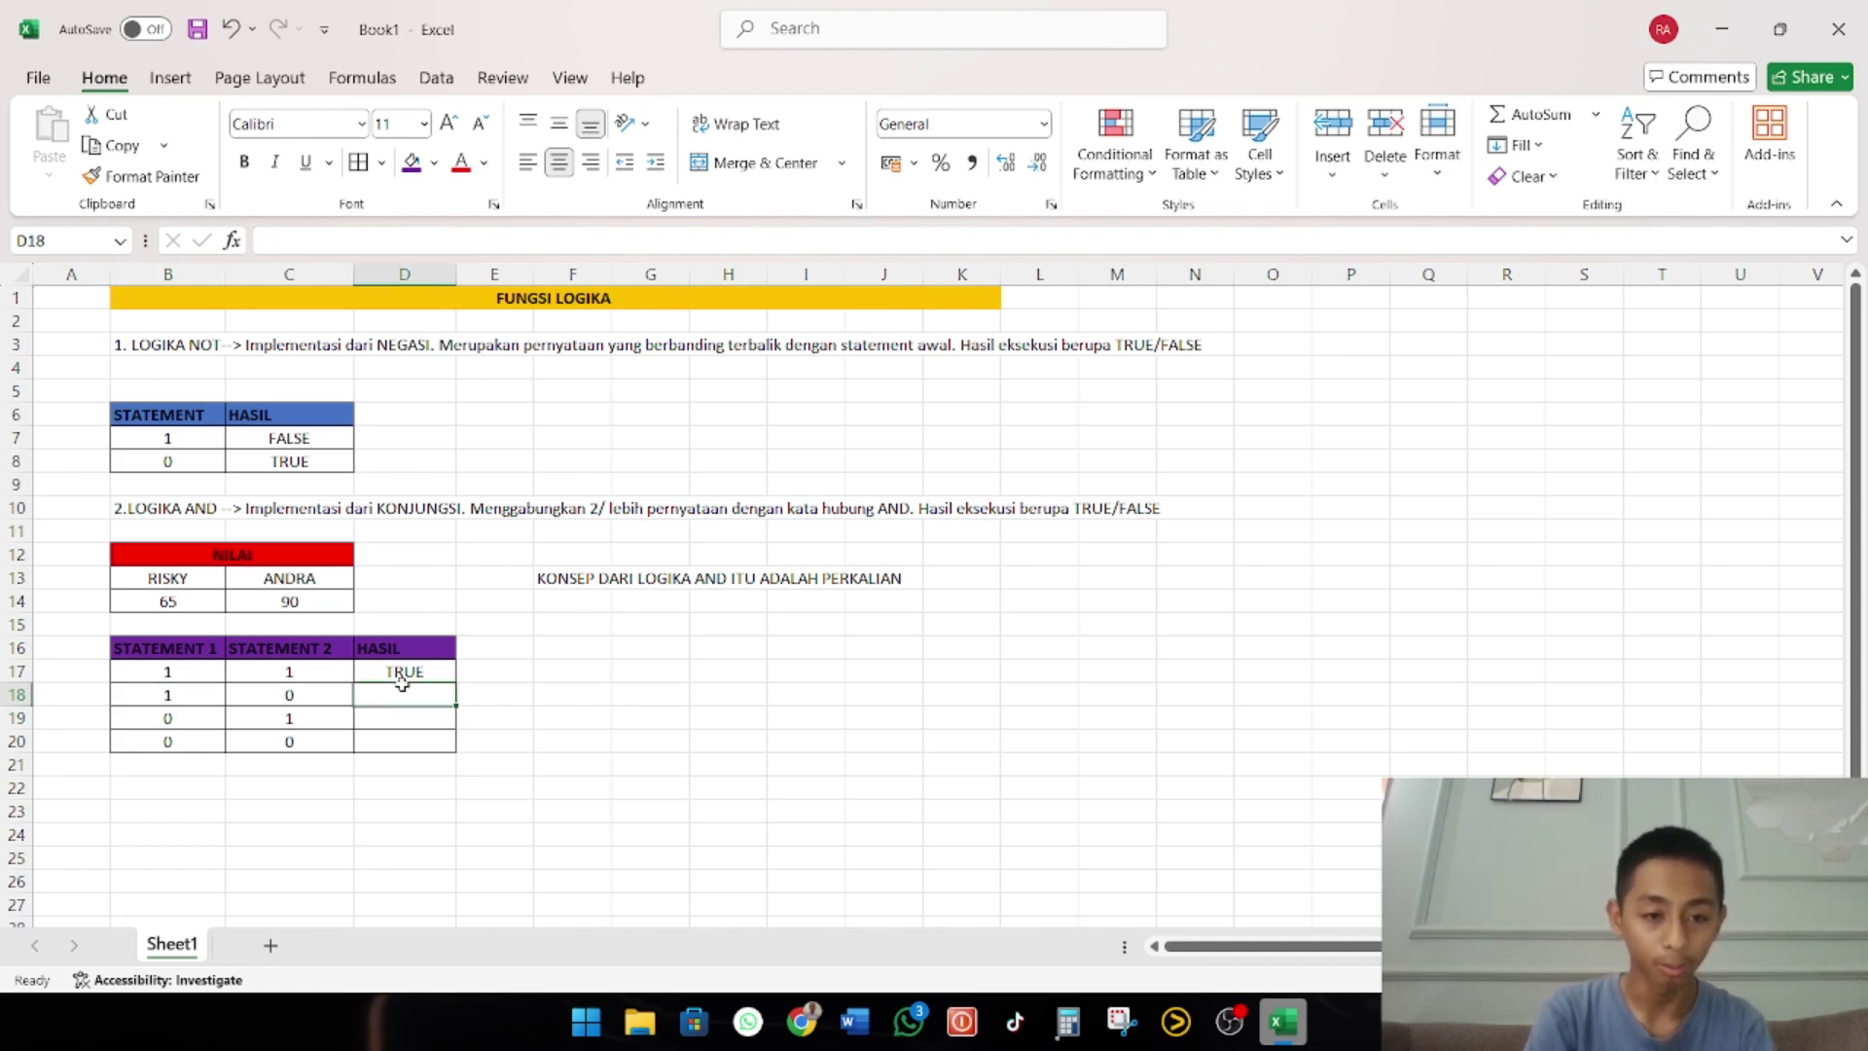
type("=")
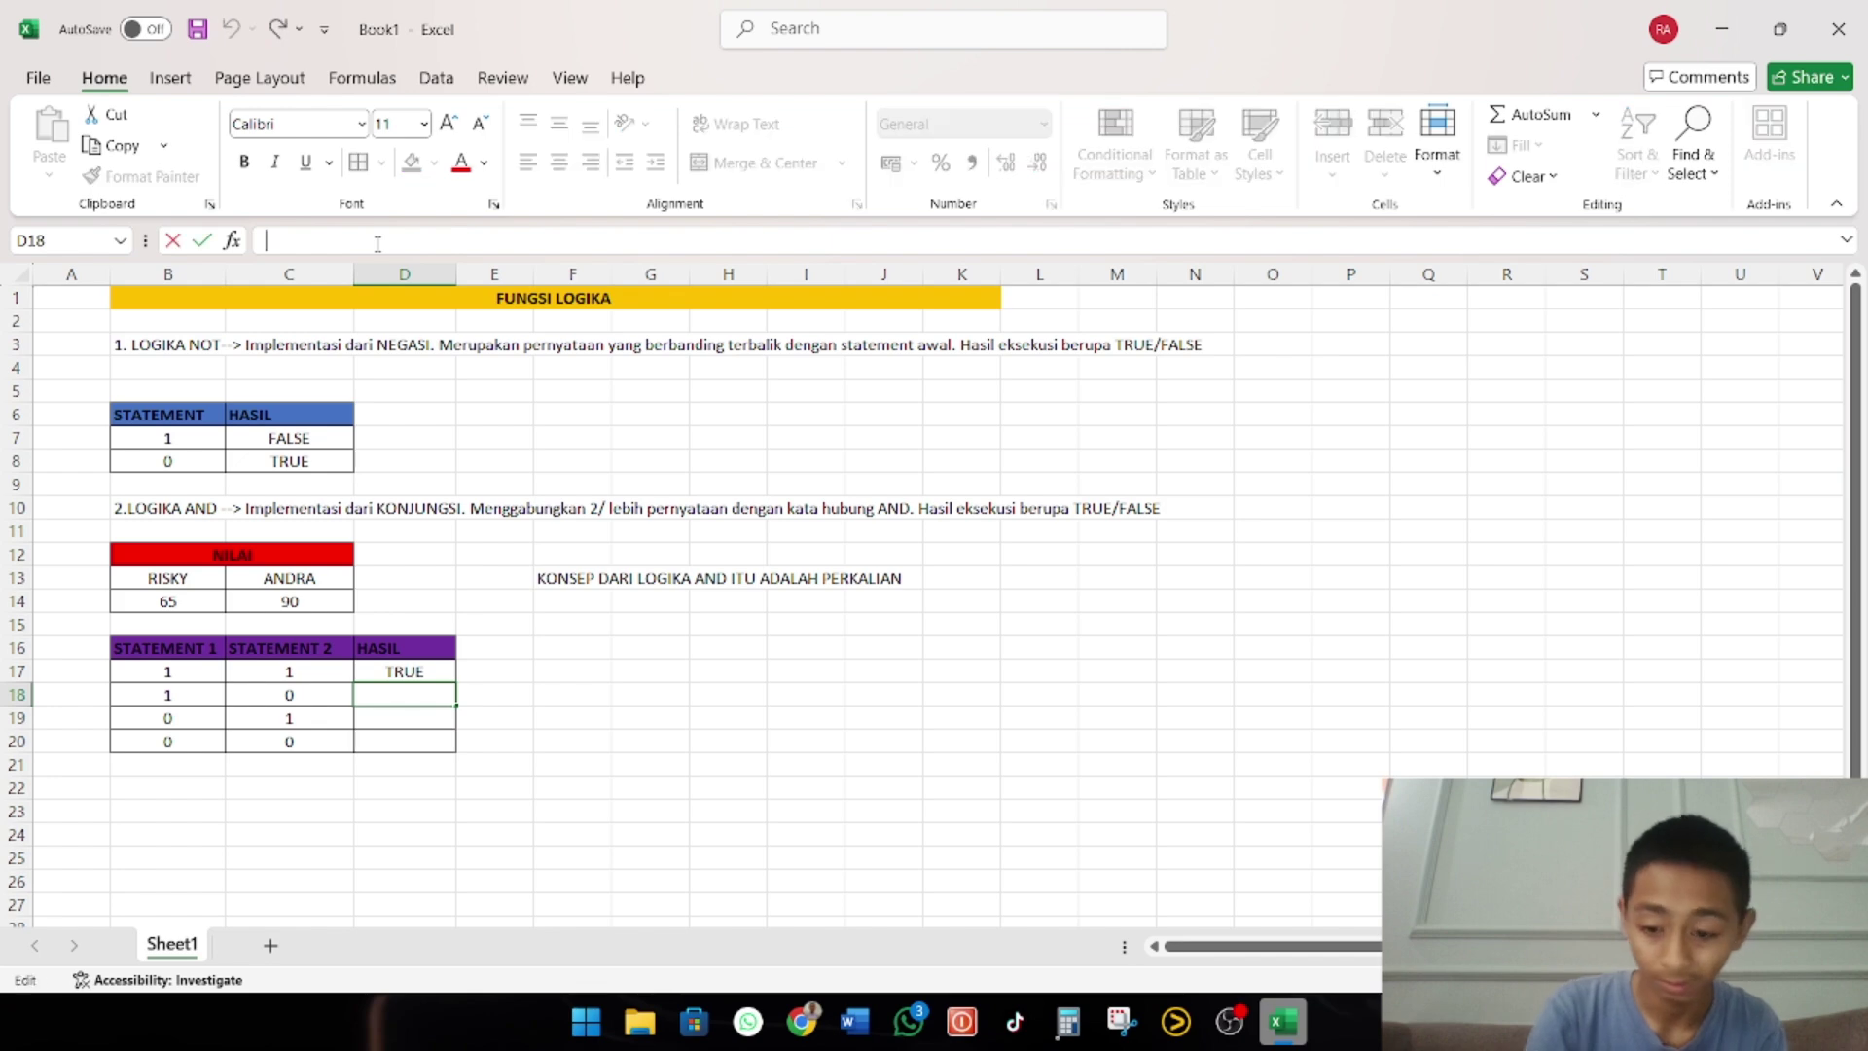
type("and")
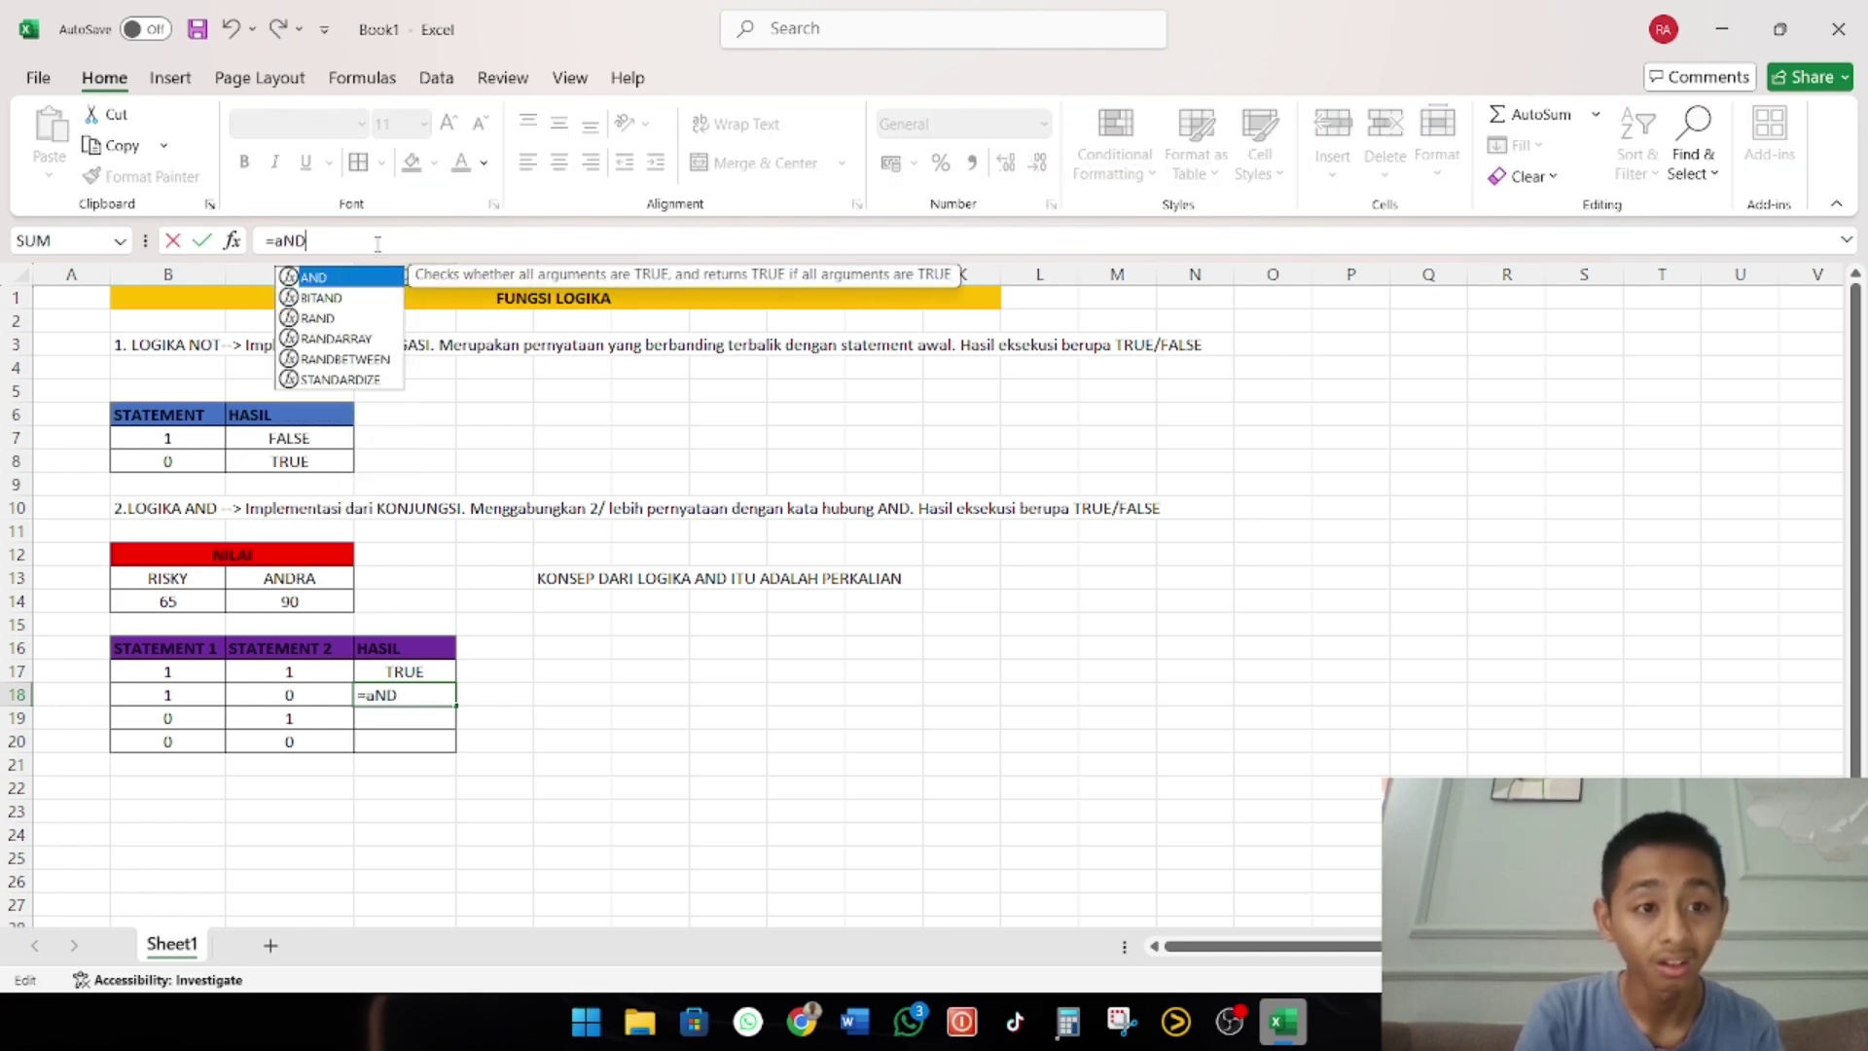
key("BackSpace")
key("BackSpace")
type("ND(")
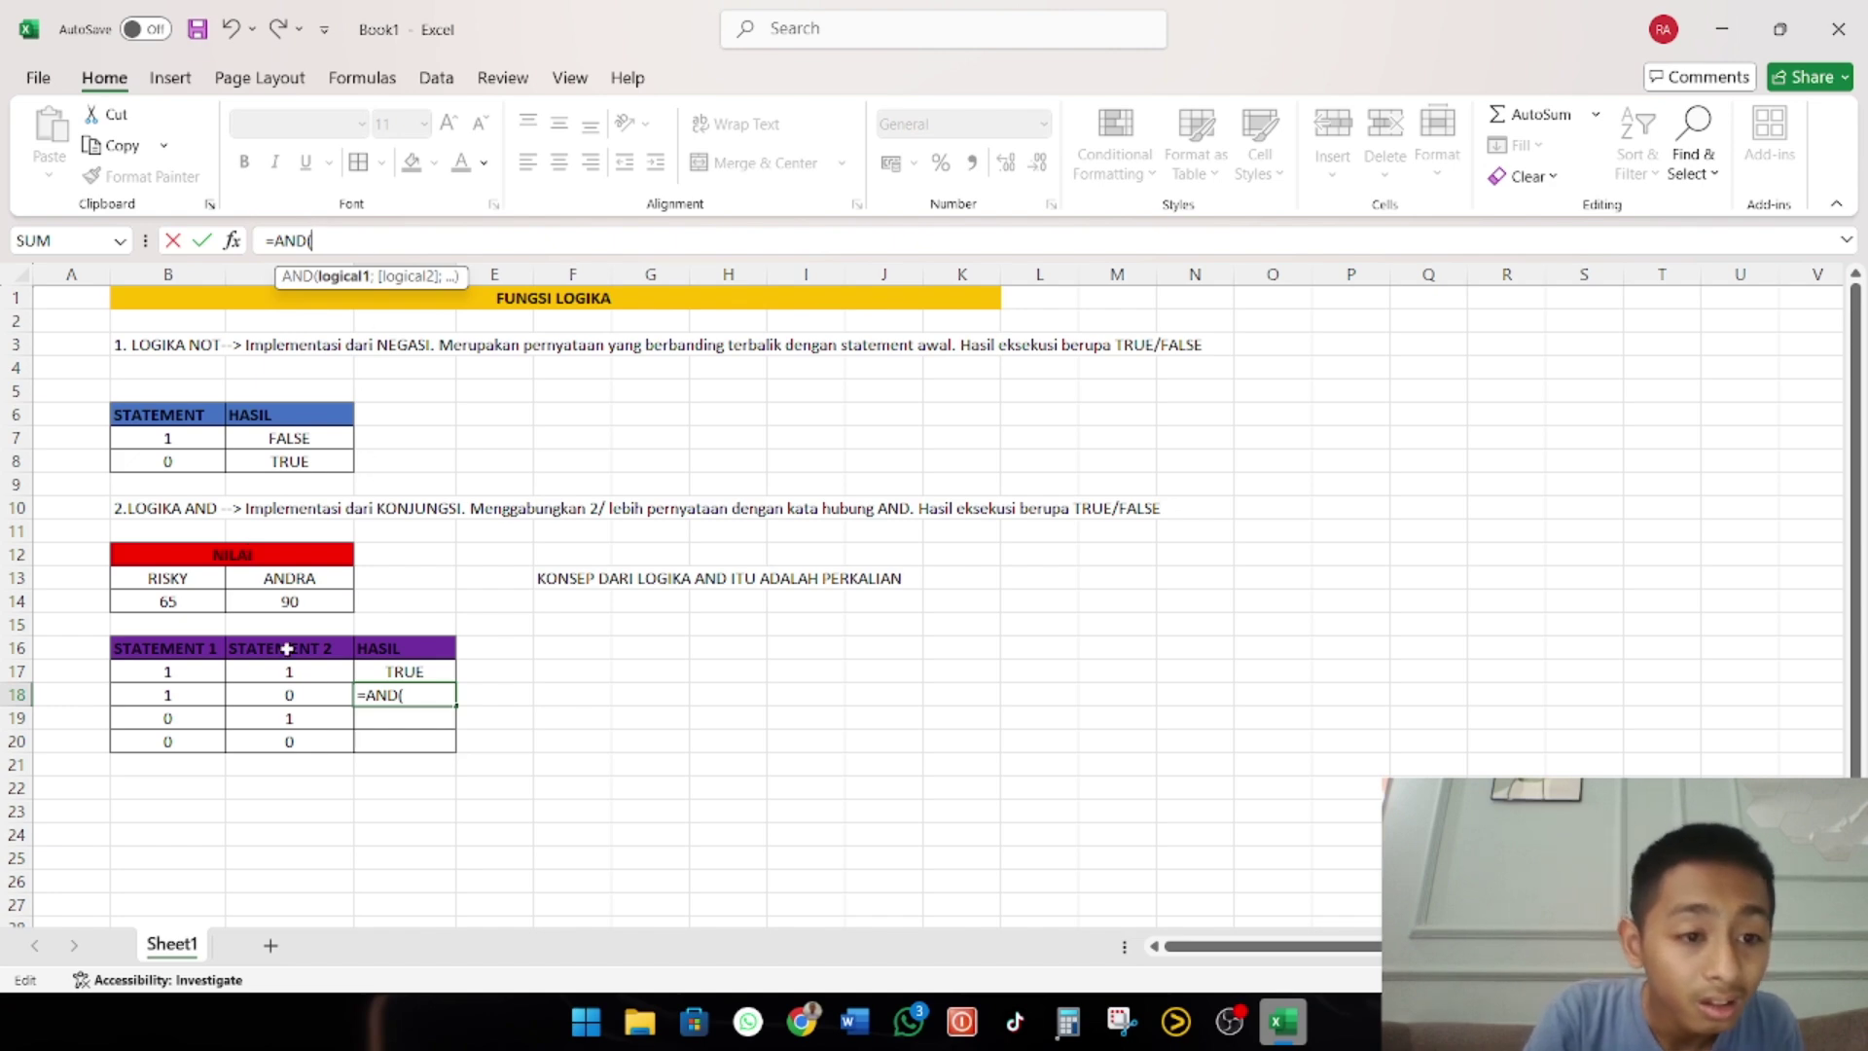
left_click(274, 601)
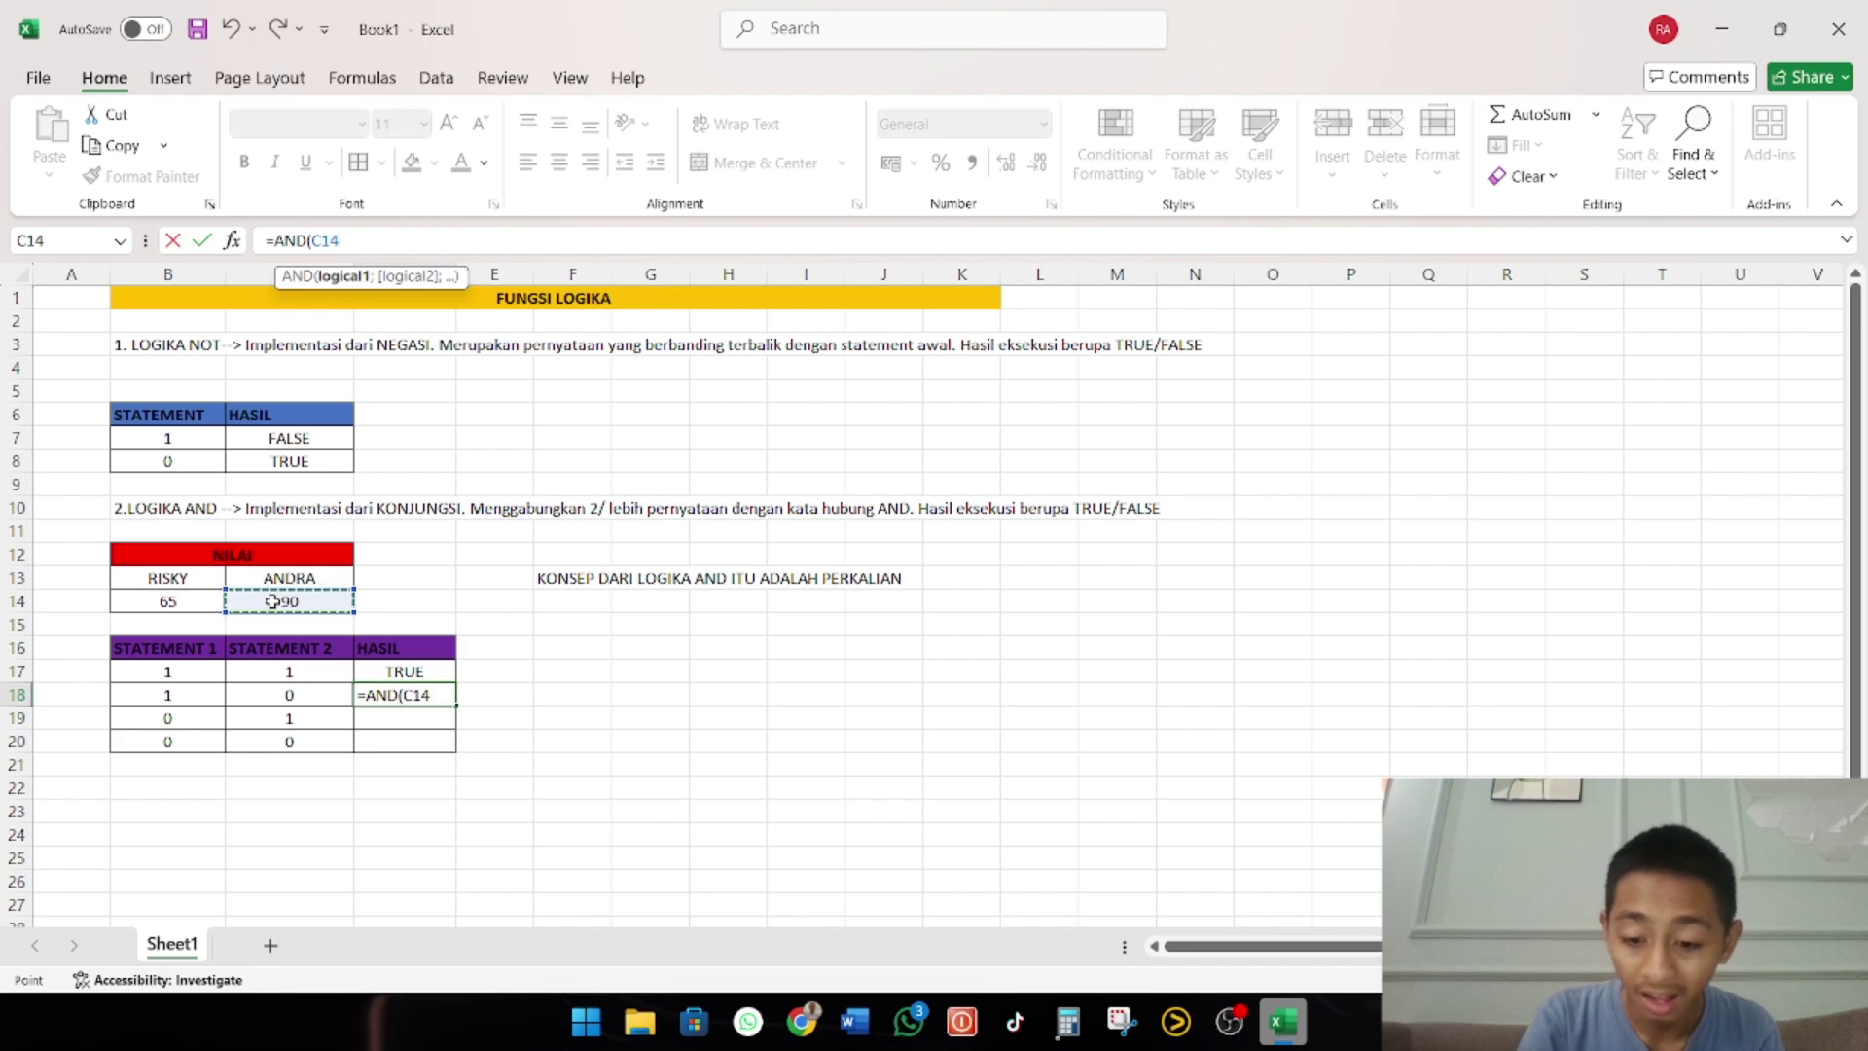
type(">")
left_click(199, 601)
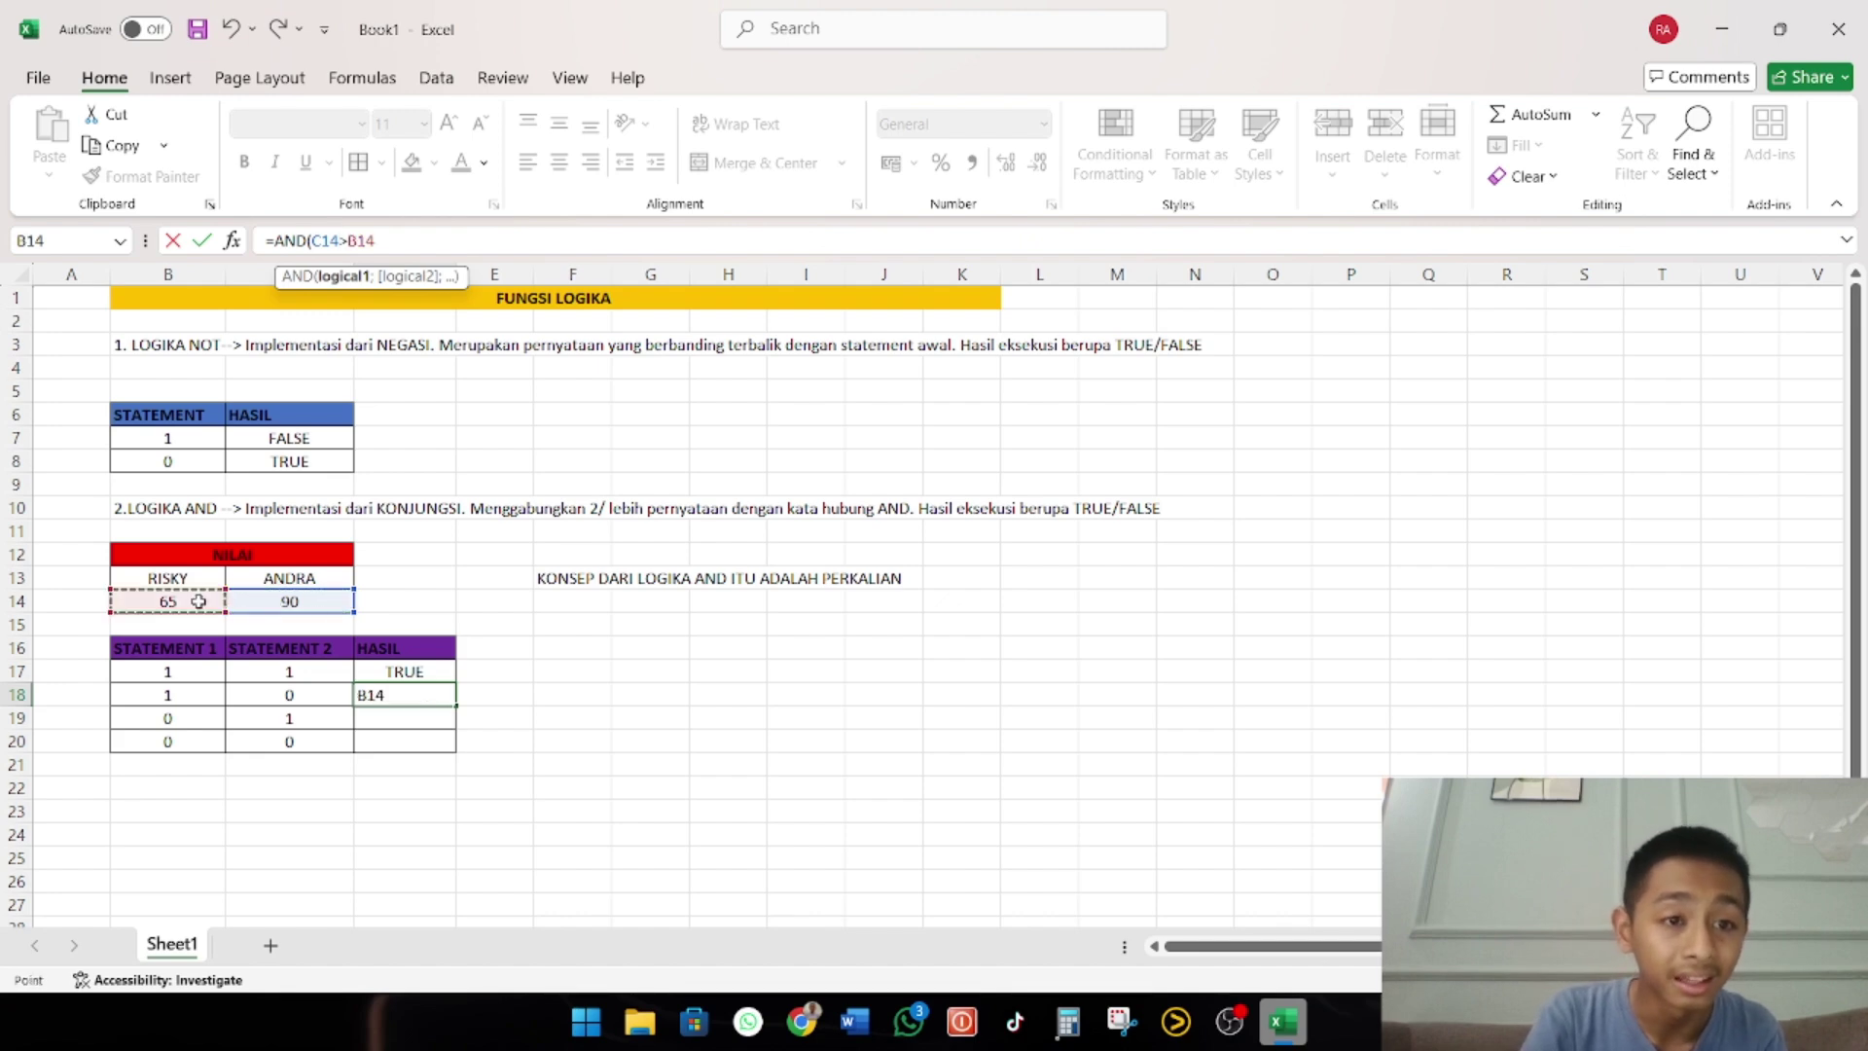
Add C14=B14 as the second condition in D18, completing the formula as =AND(C14>B14;C14=B14)
type(";")
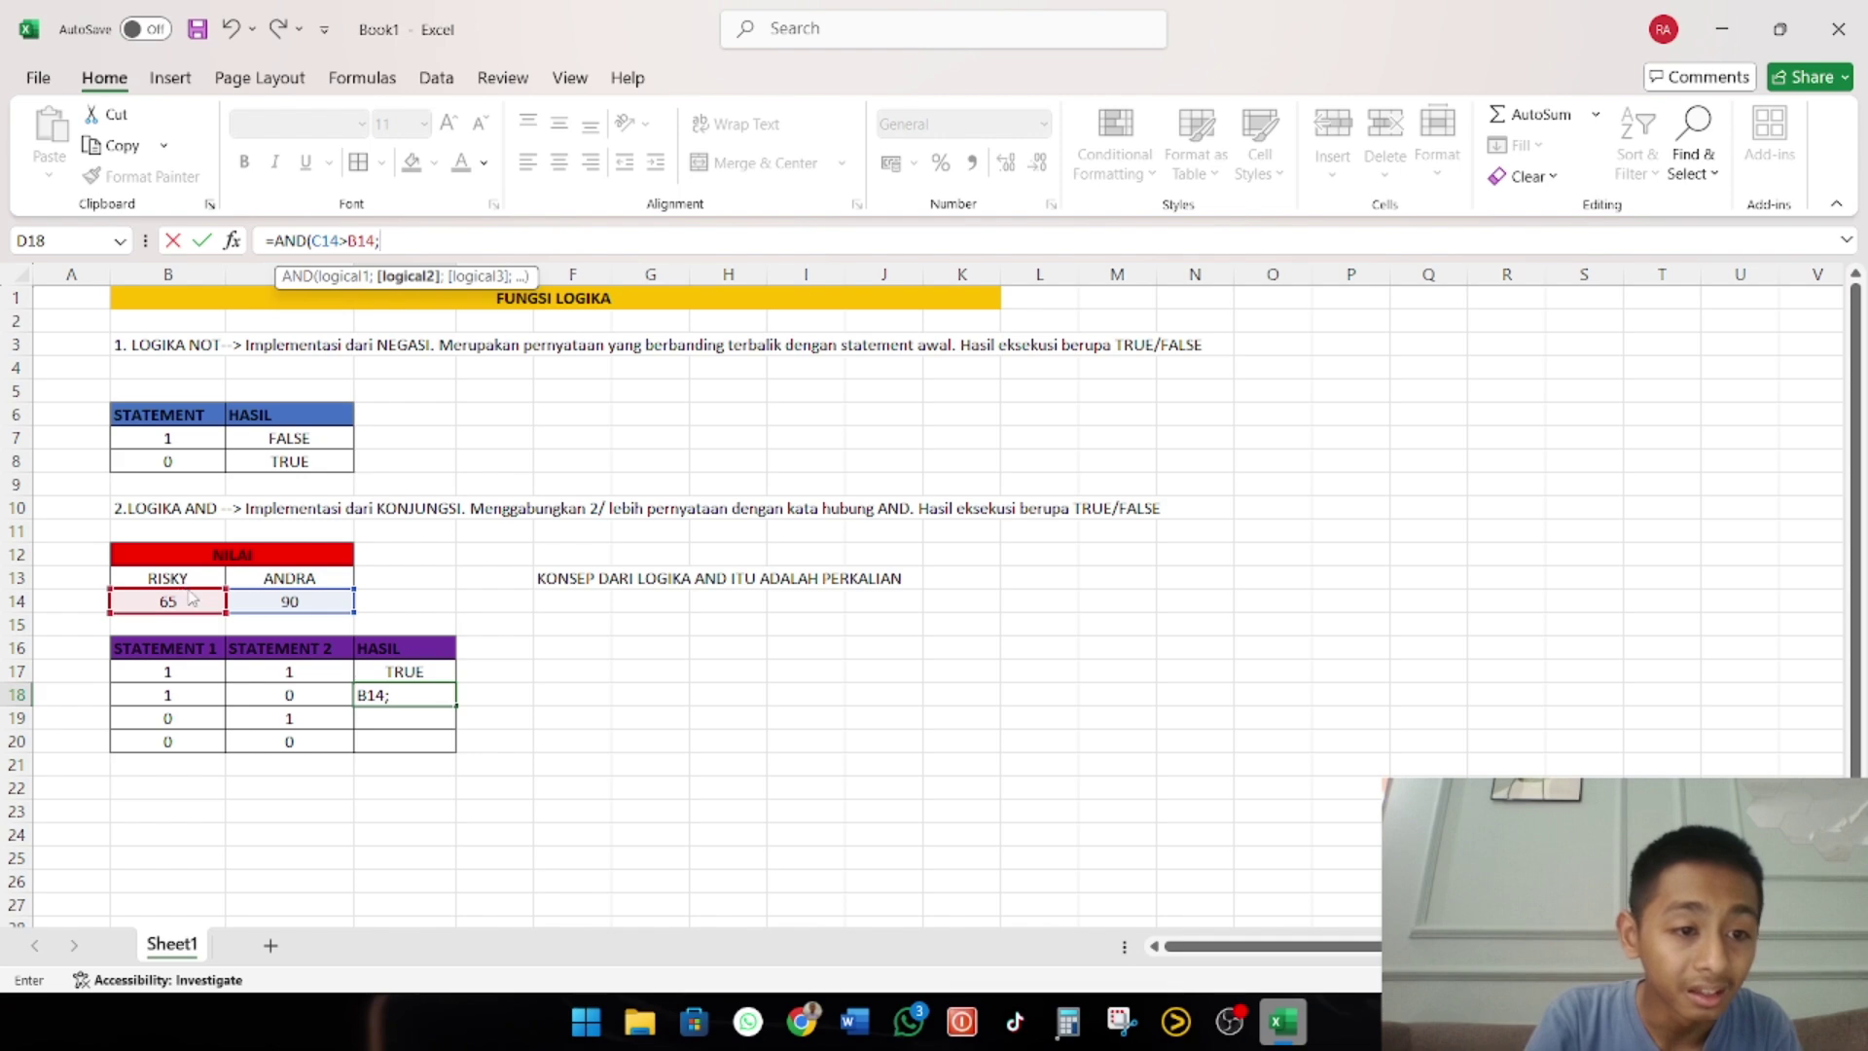
left_click(270, 602)
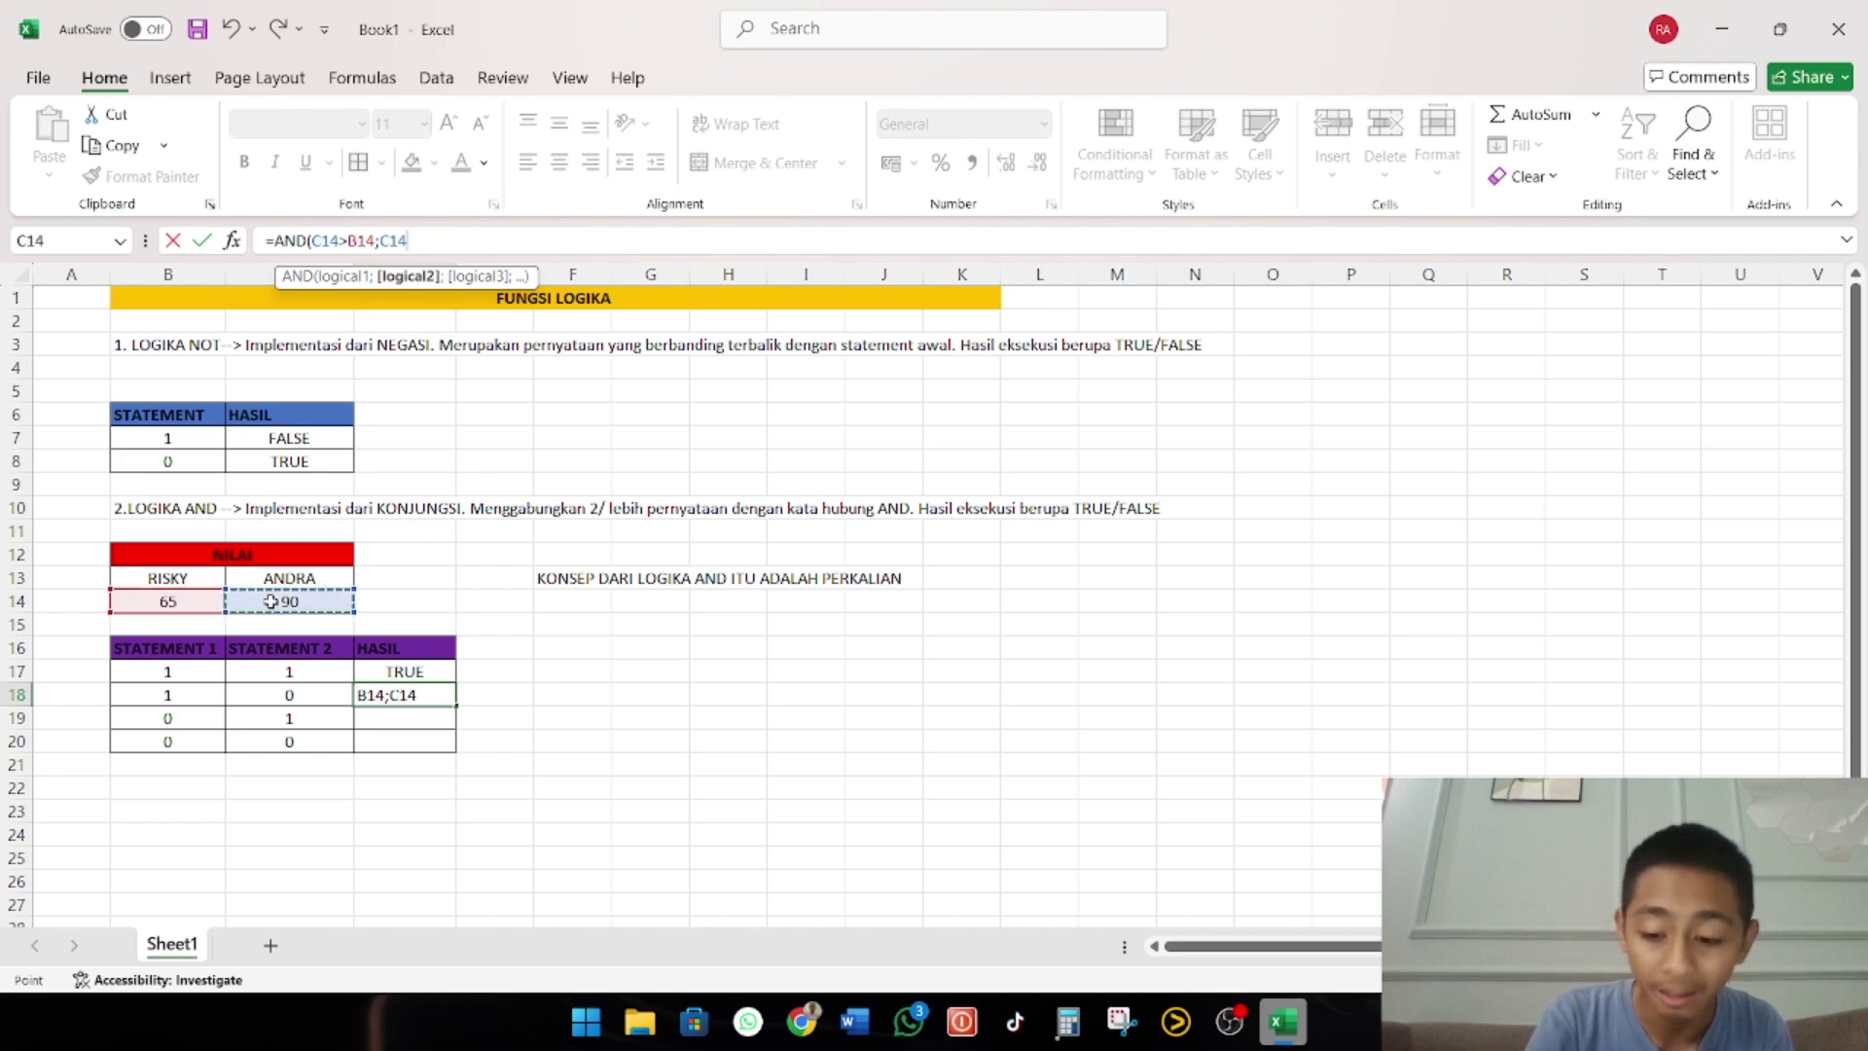
type("=")
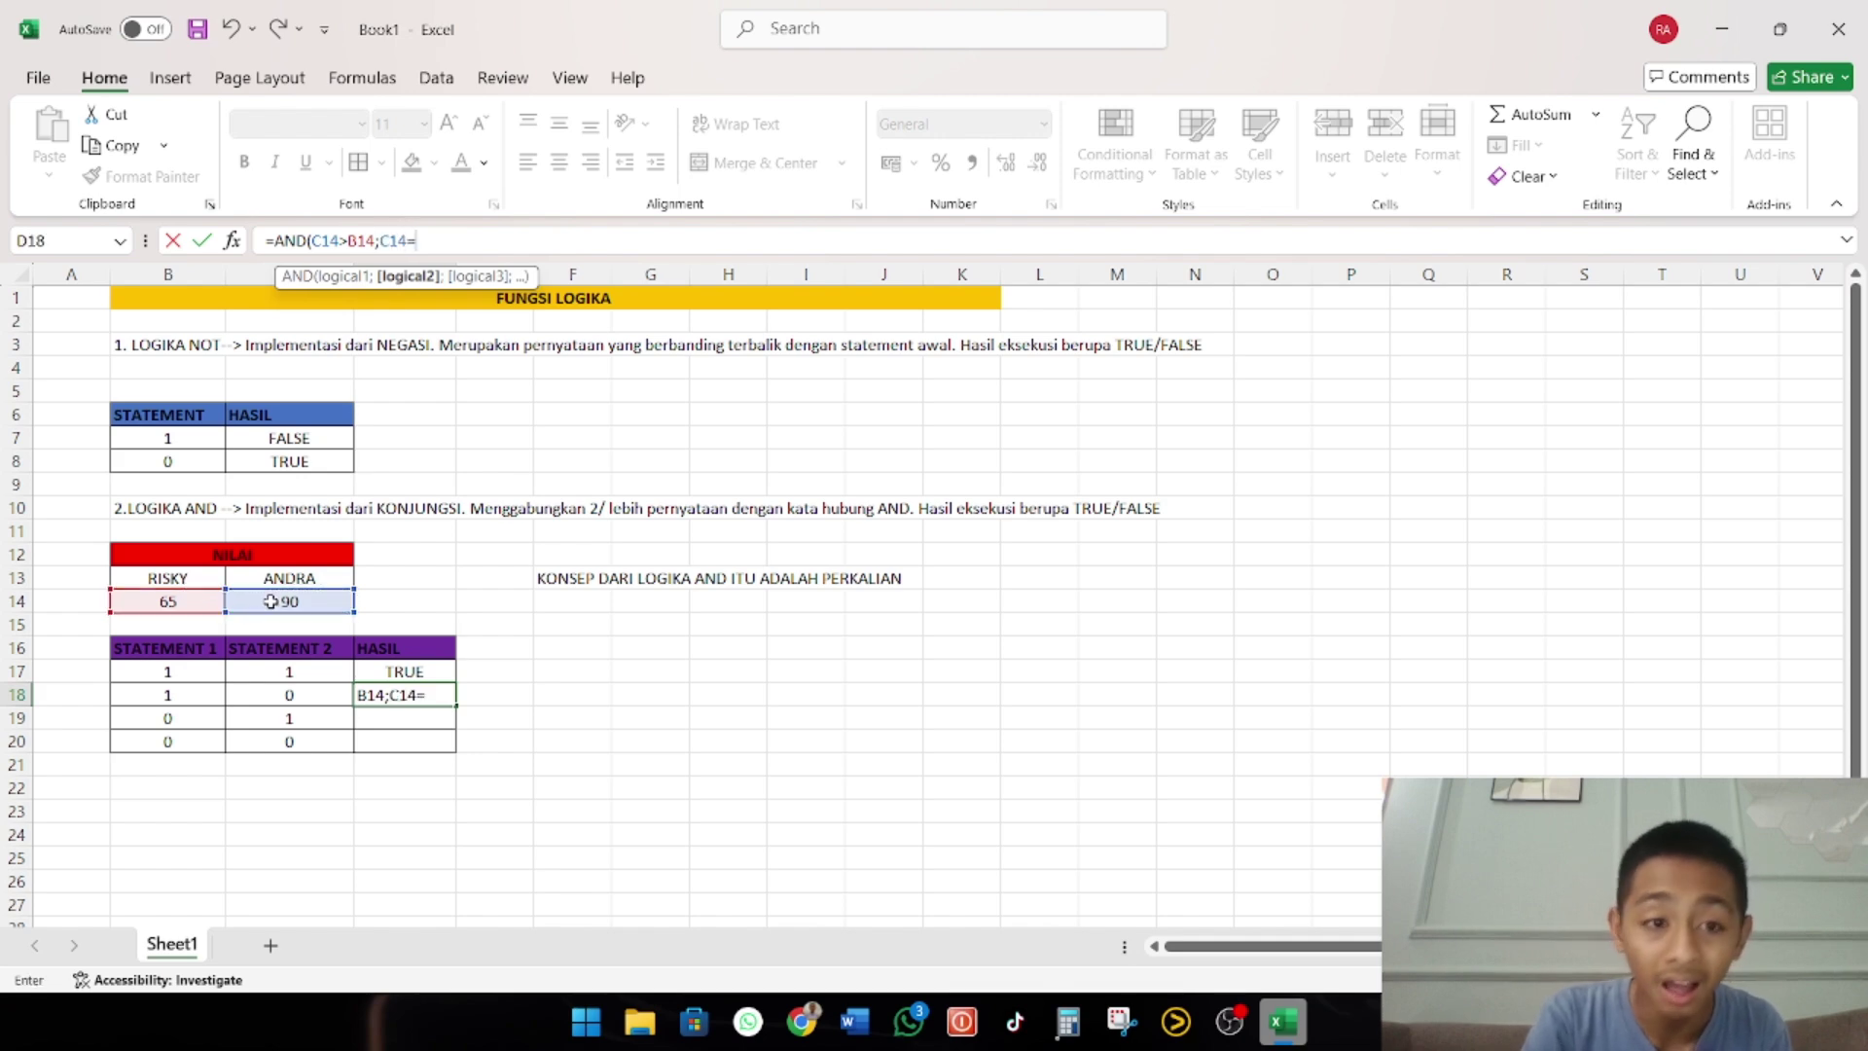
left_click(174, 599)
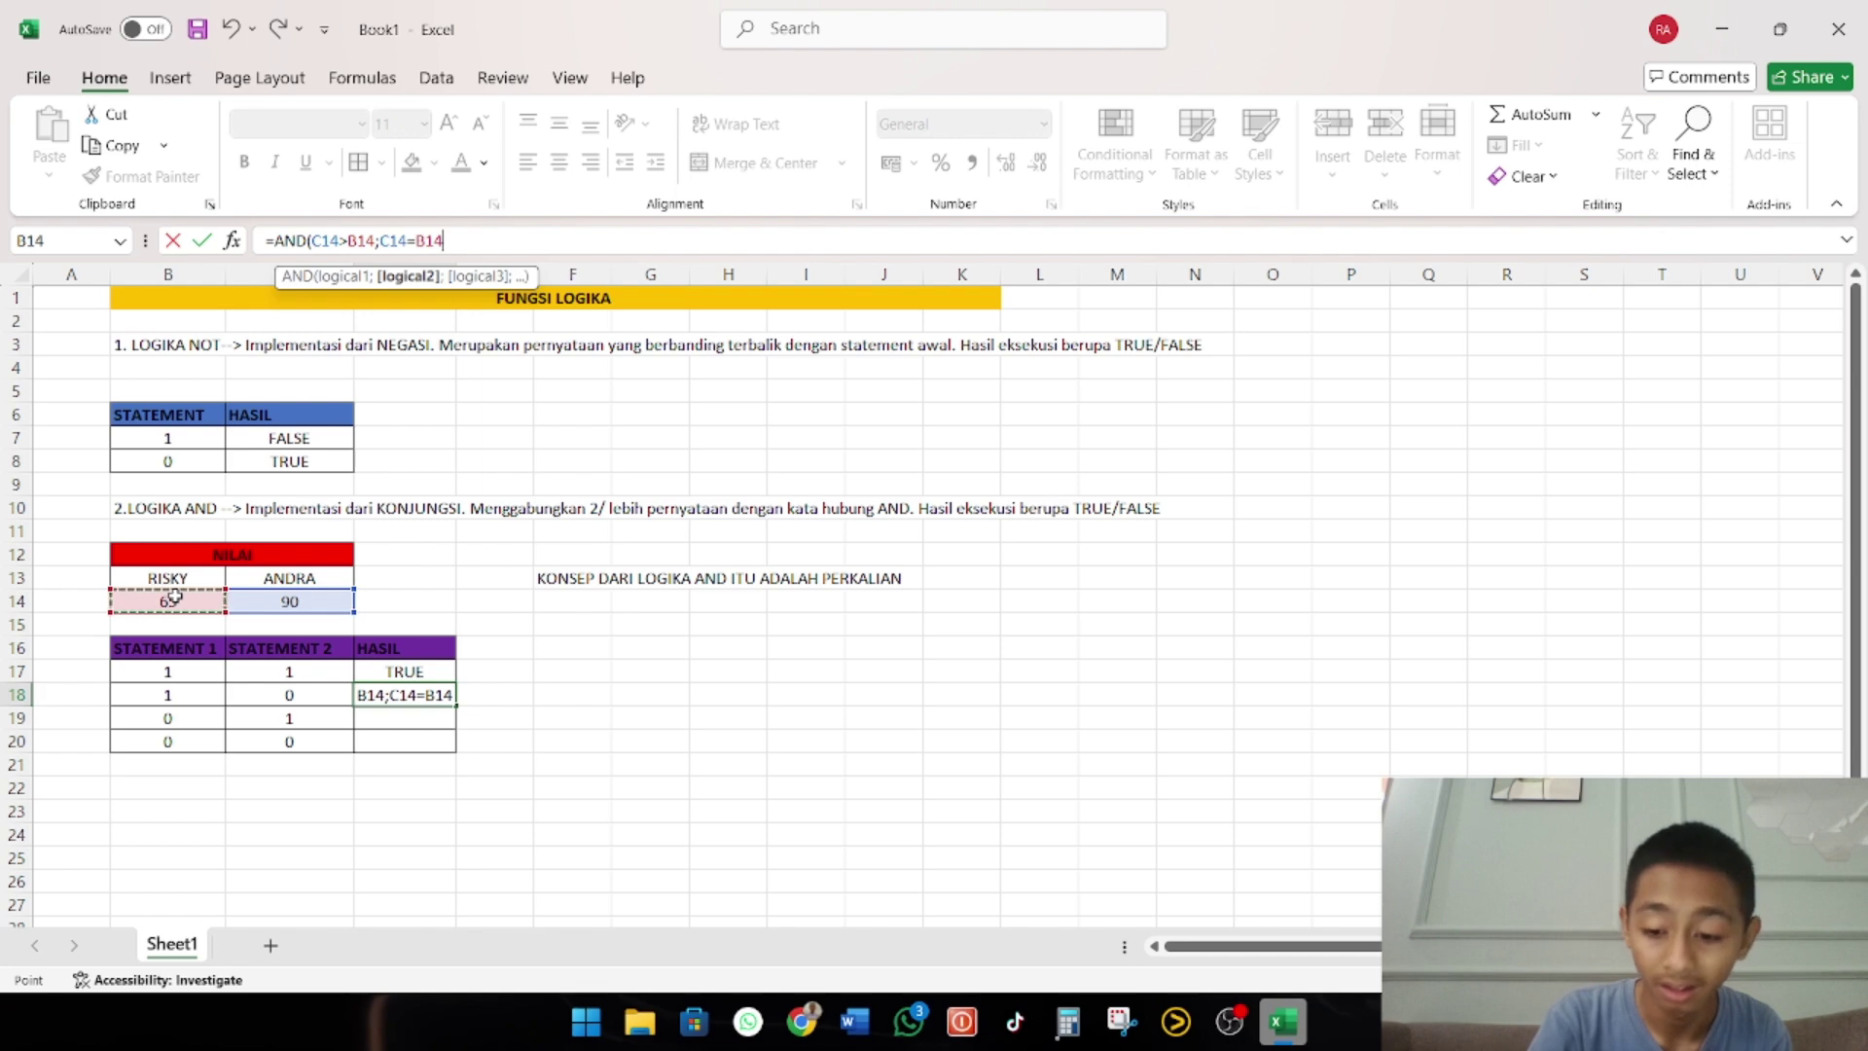
type(")")
key("Return")
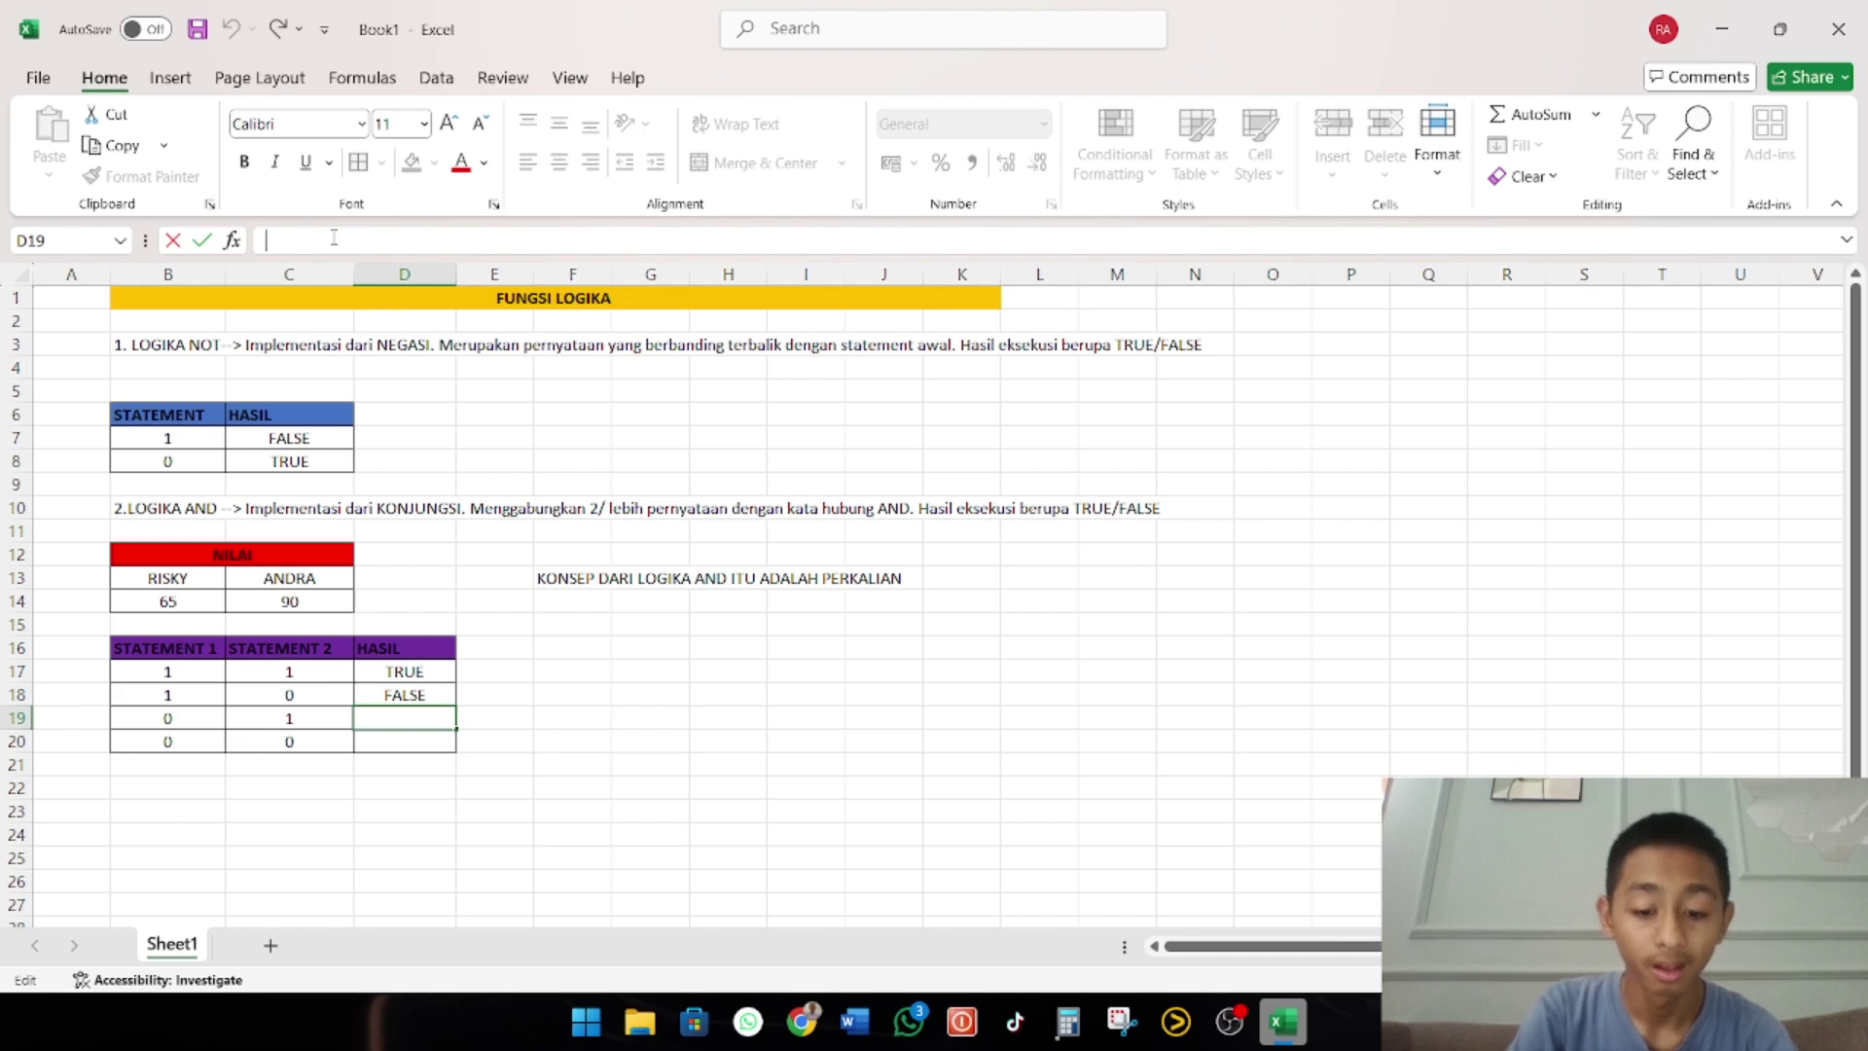
Start an AND formula in D19, the third HASIL cell, with B14>C14 as its first condition
type("=AND")
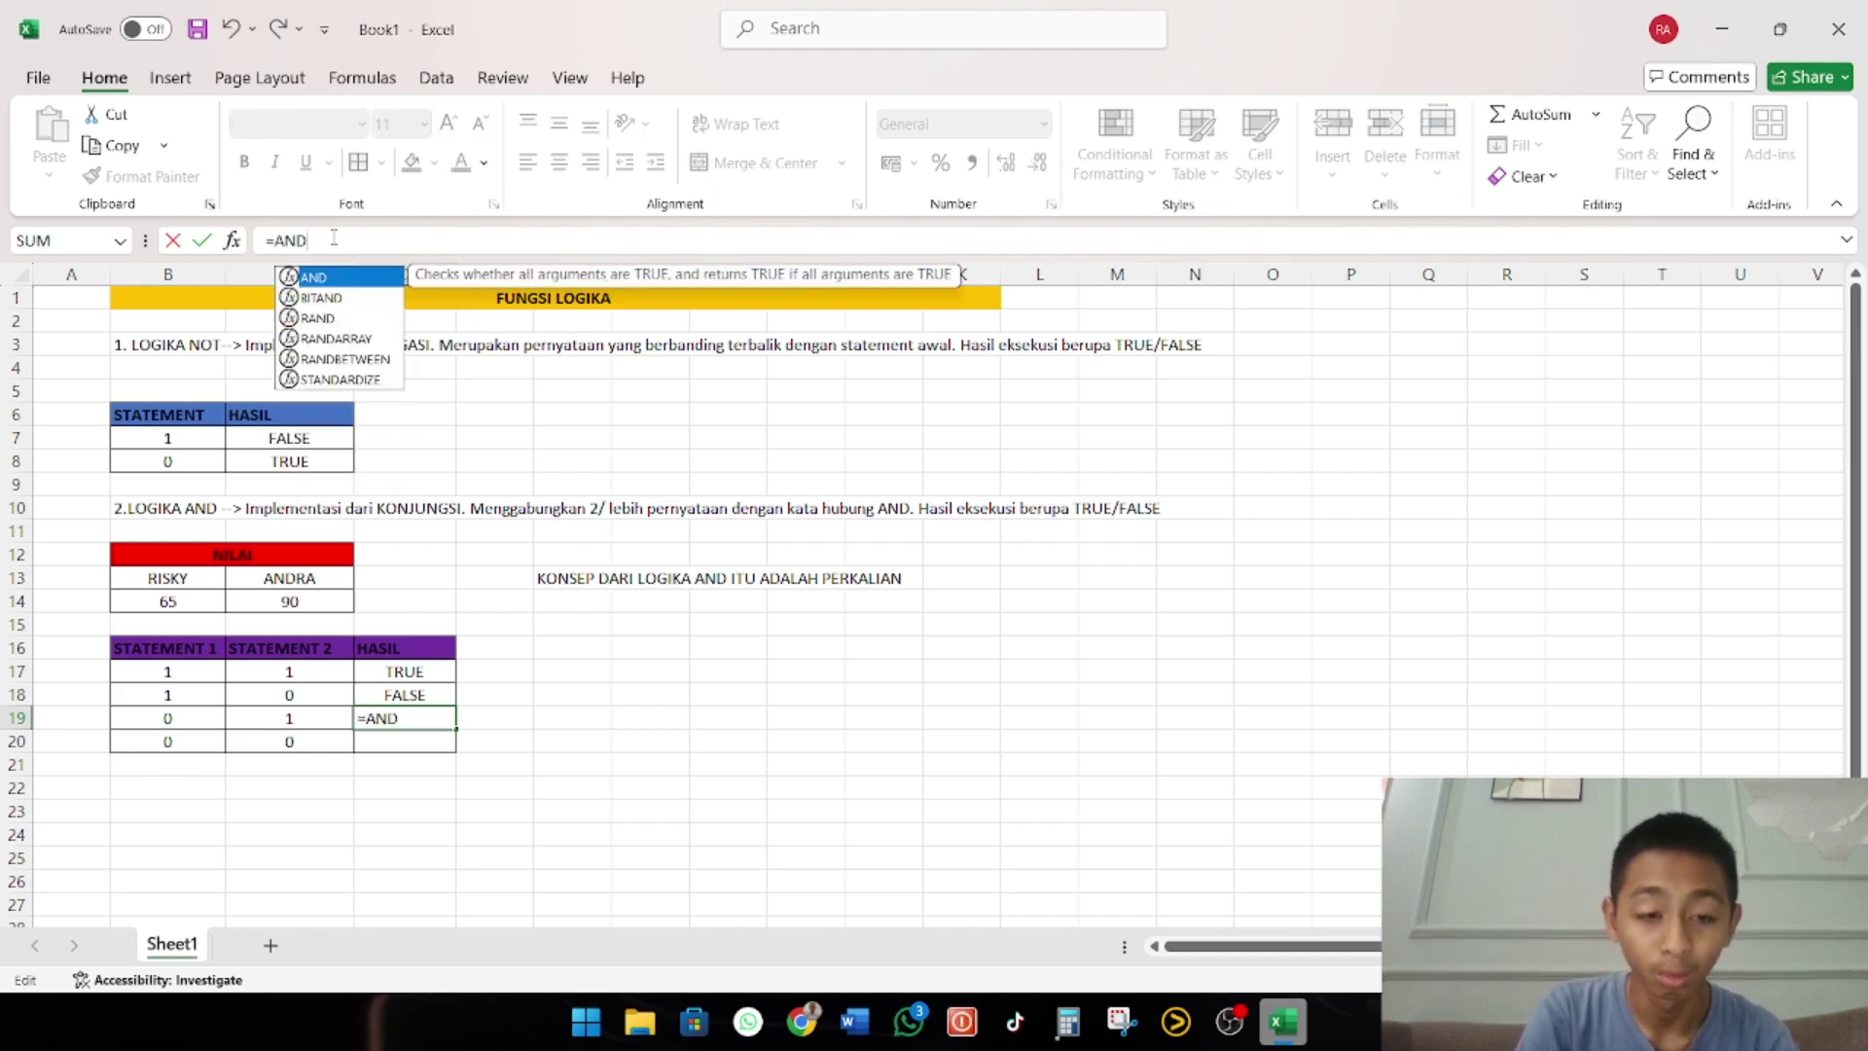
key("Tab")
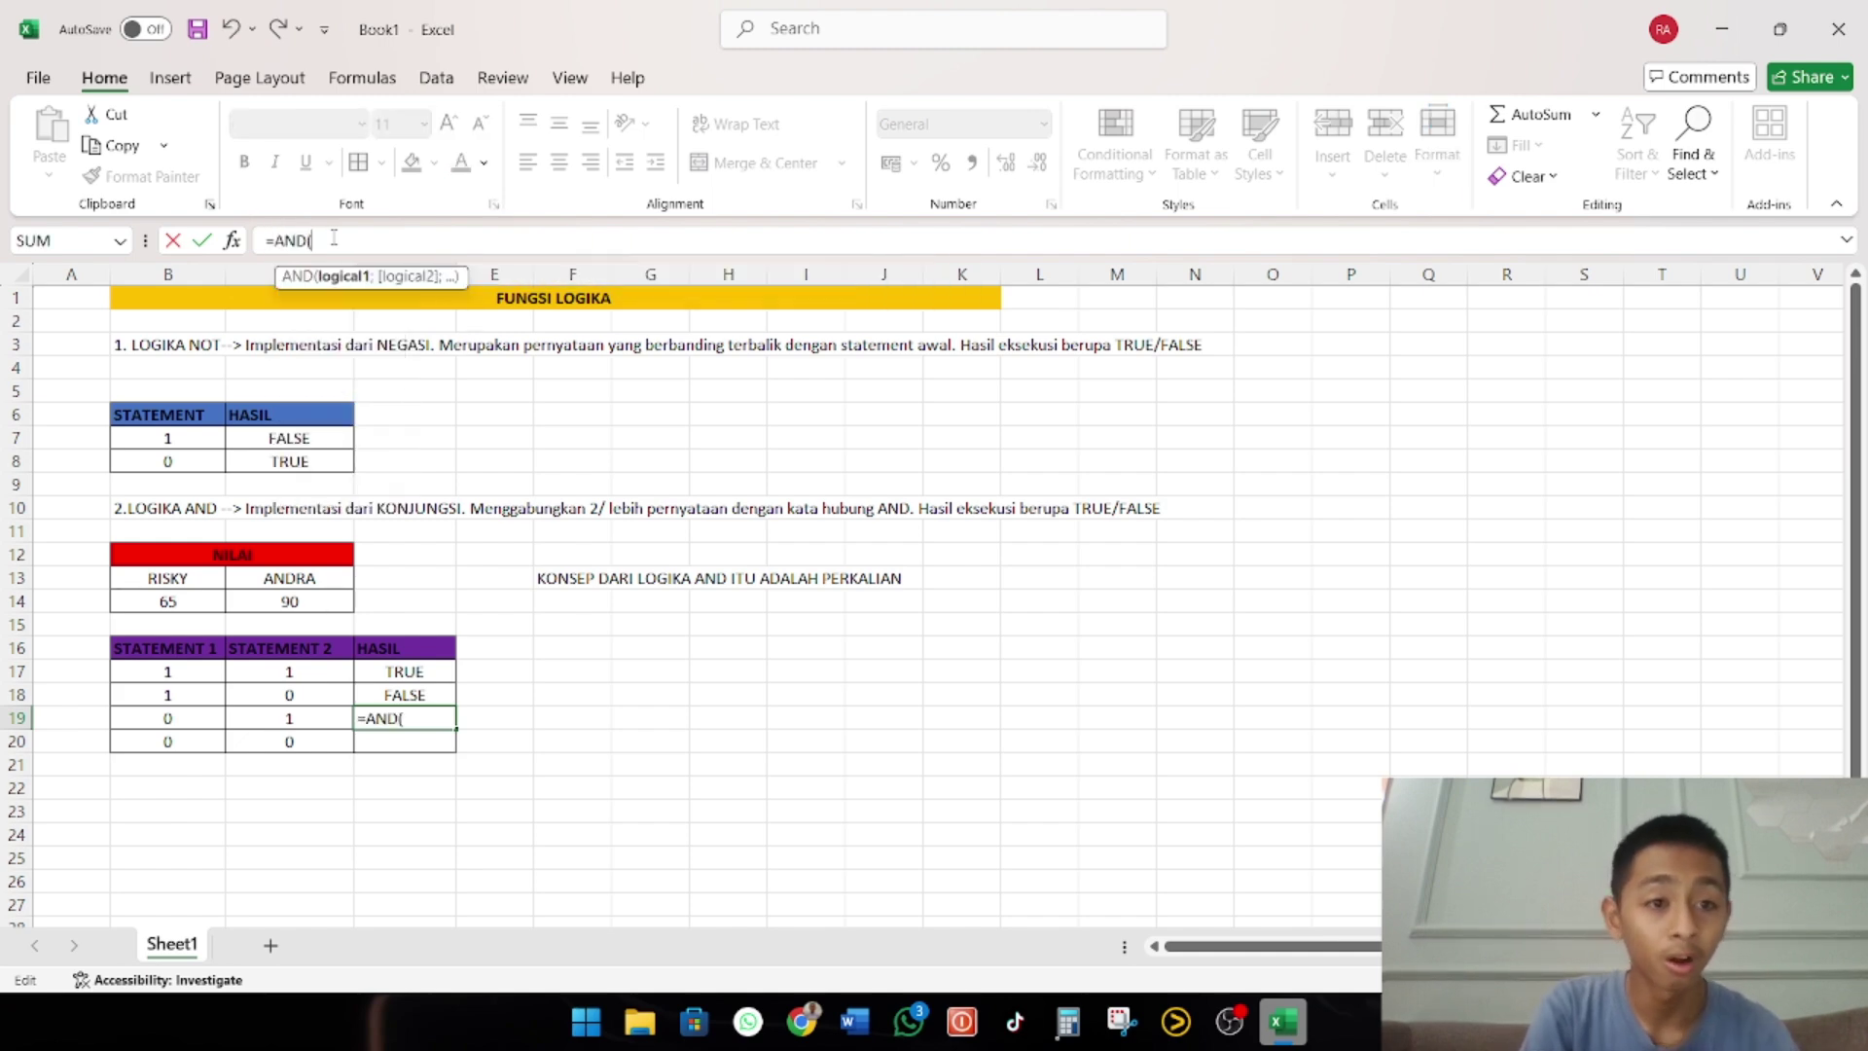
left_click(201, 719)
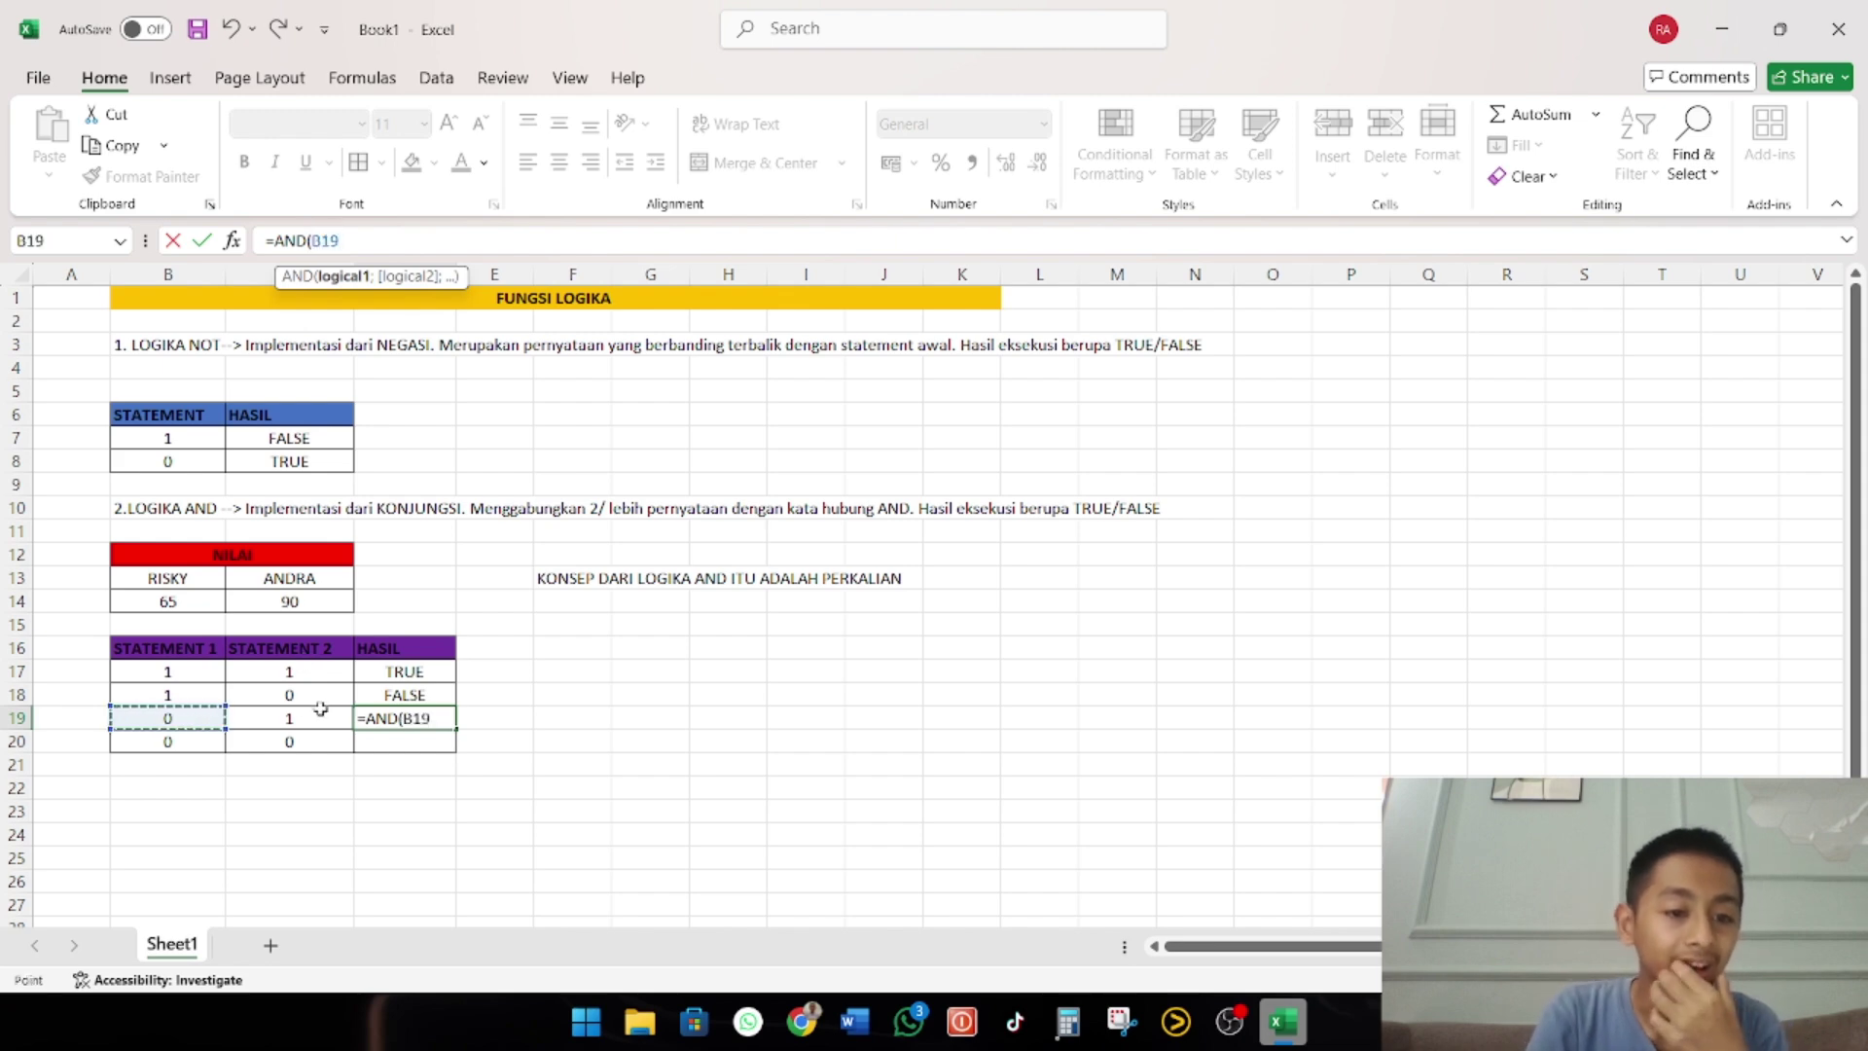
left_click(182, 602)
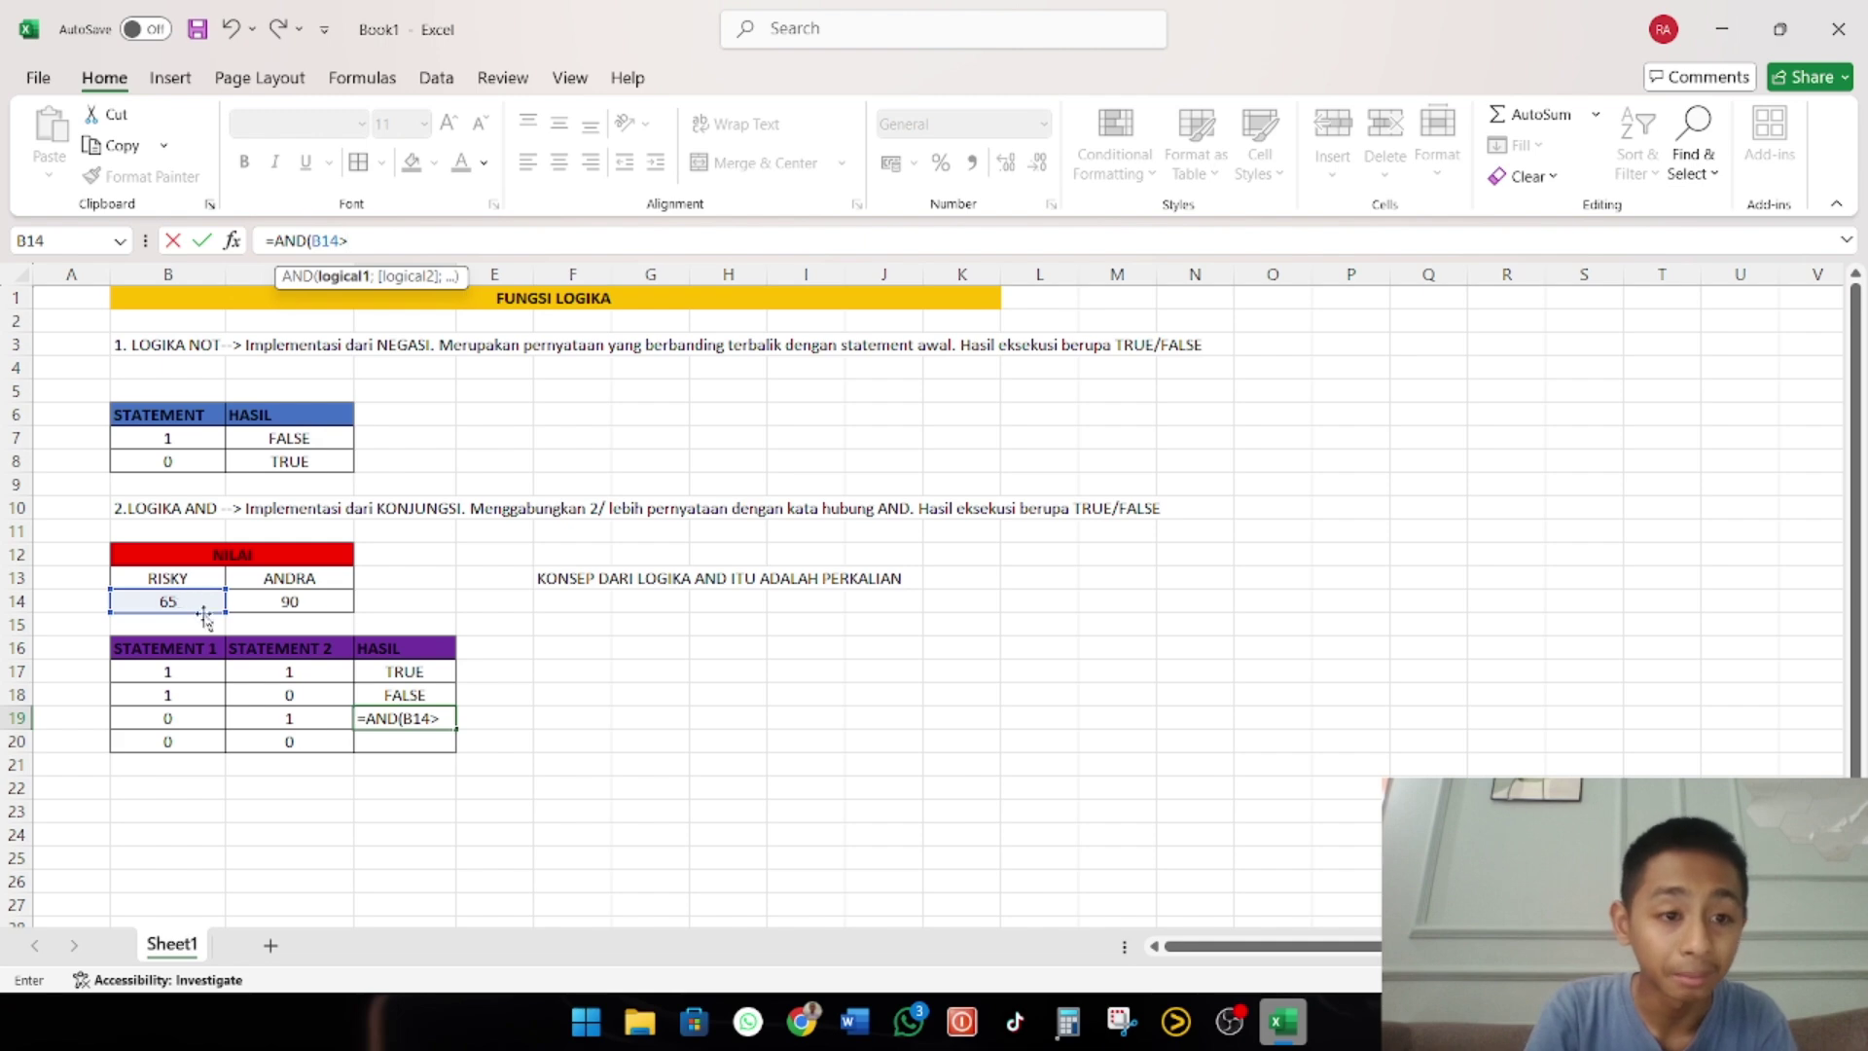
left_click(276, 604)
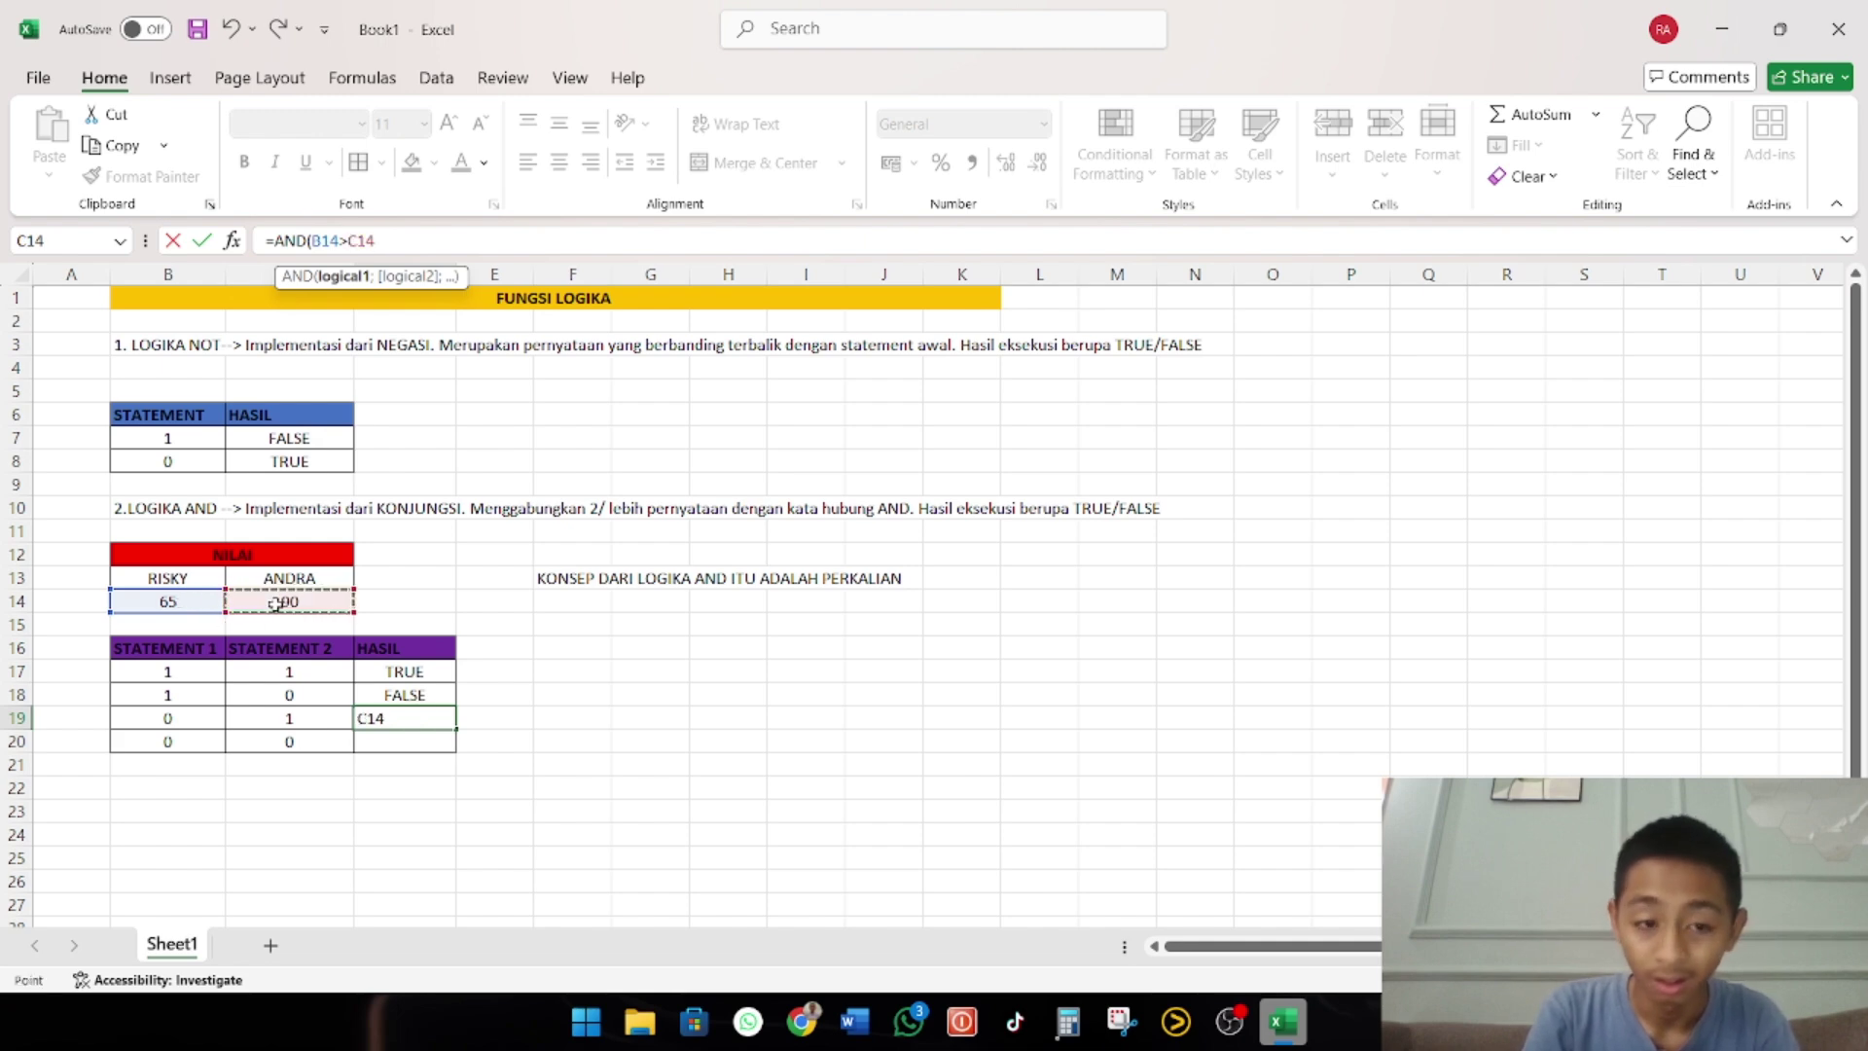
type(";")
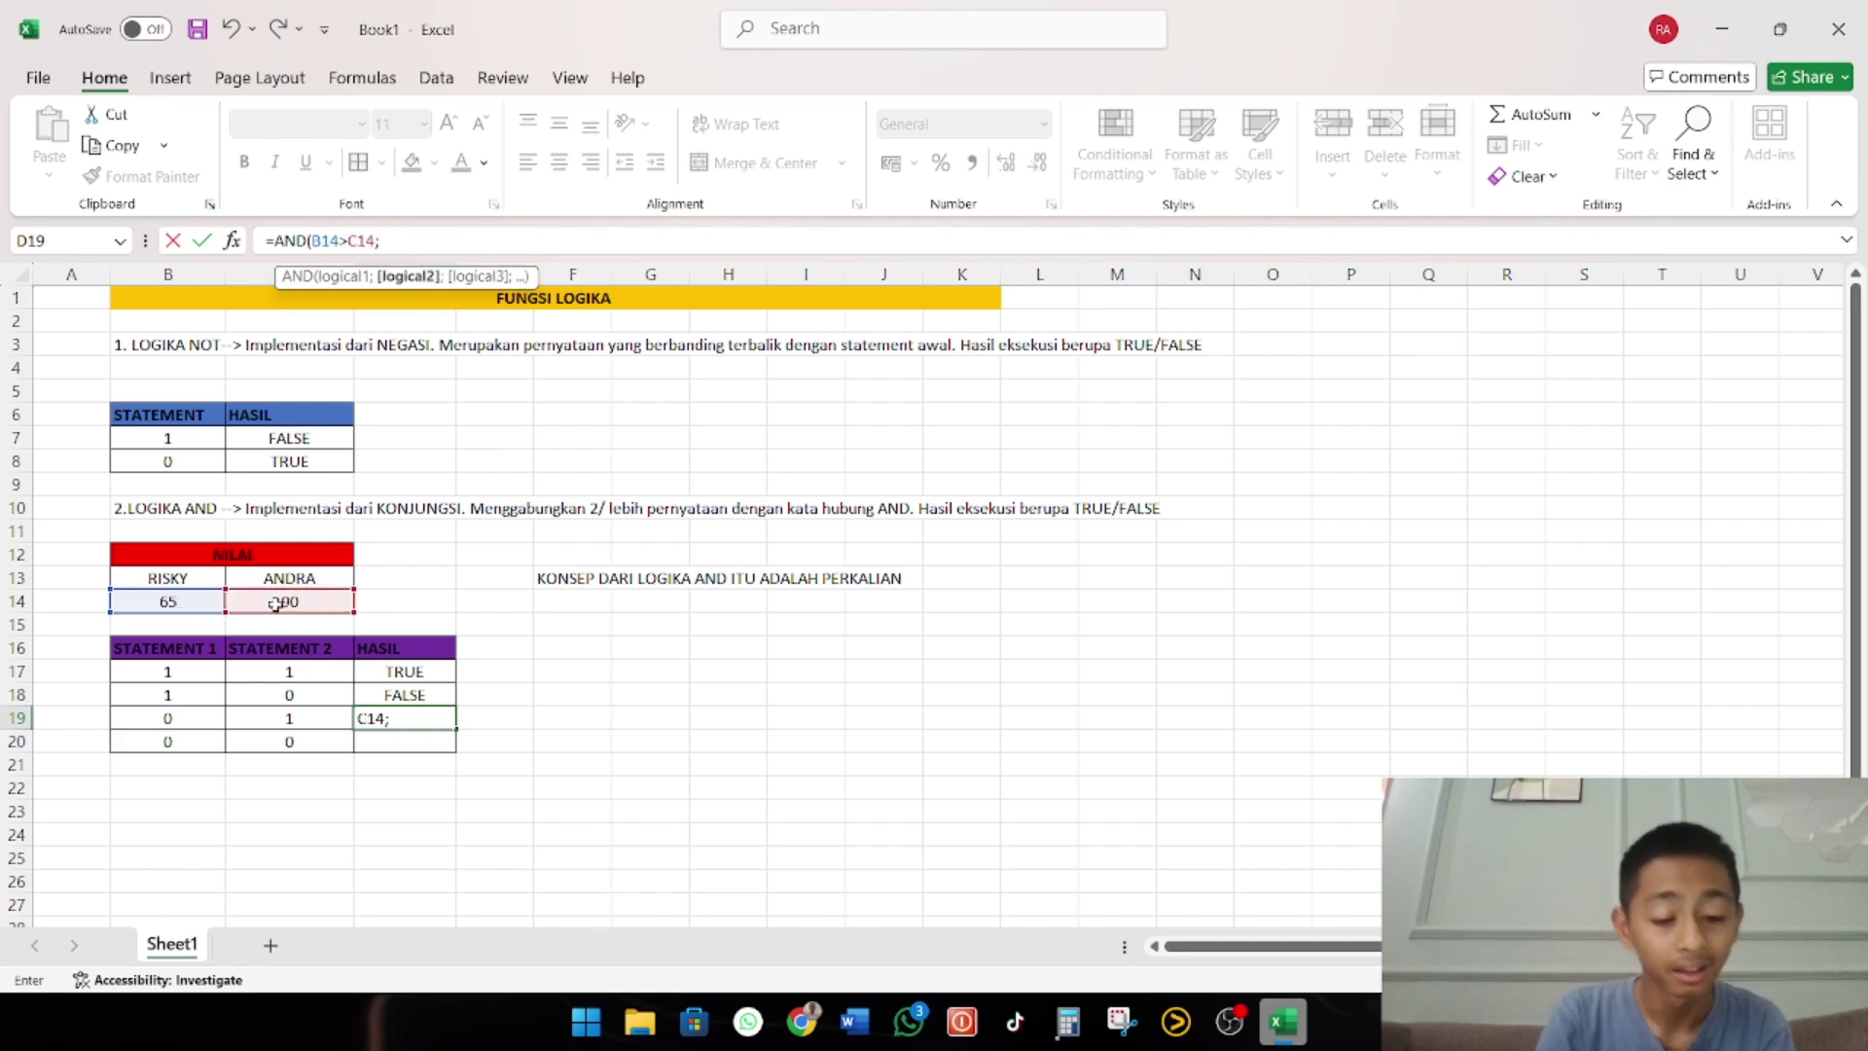
Add C14>B14 as the second condition in D19, completing the formula as =AND(B14>C14;C14>B14)
left_click(271, 601)
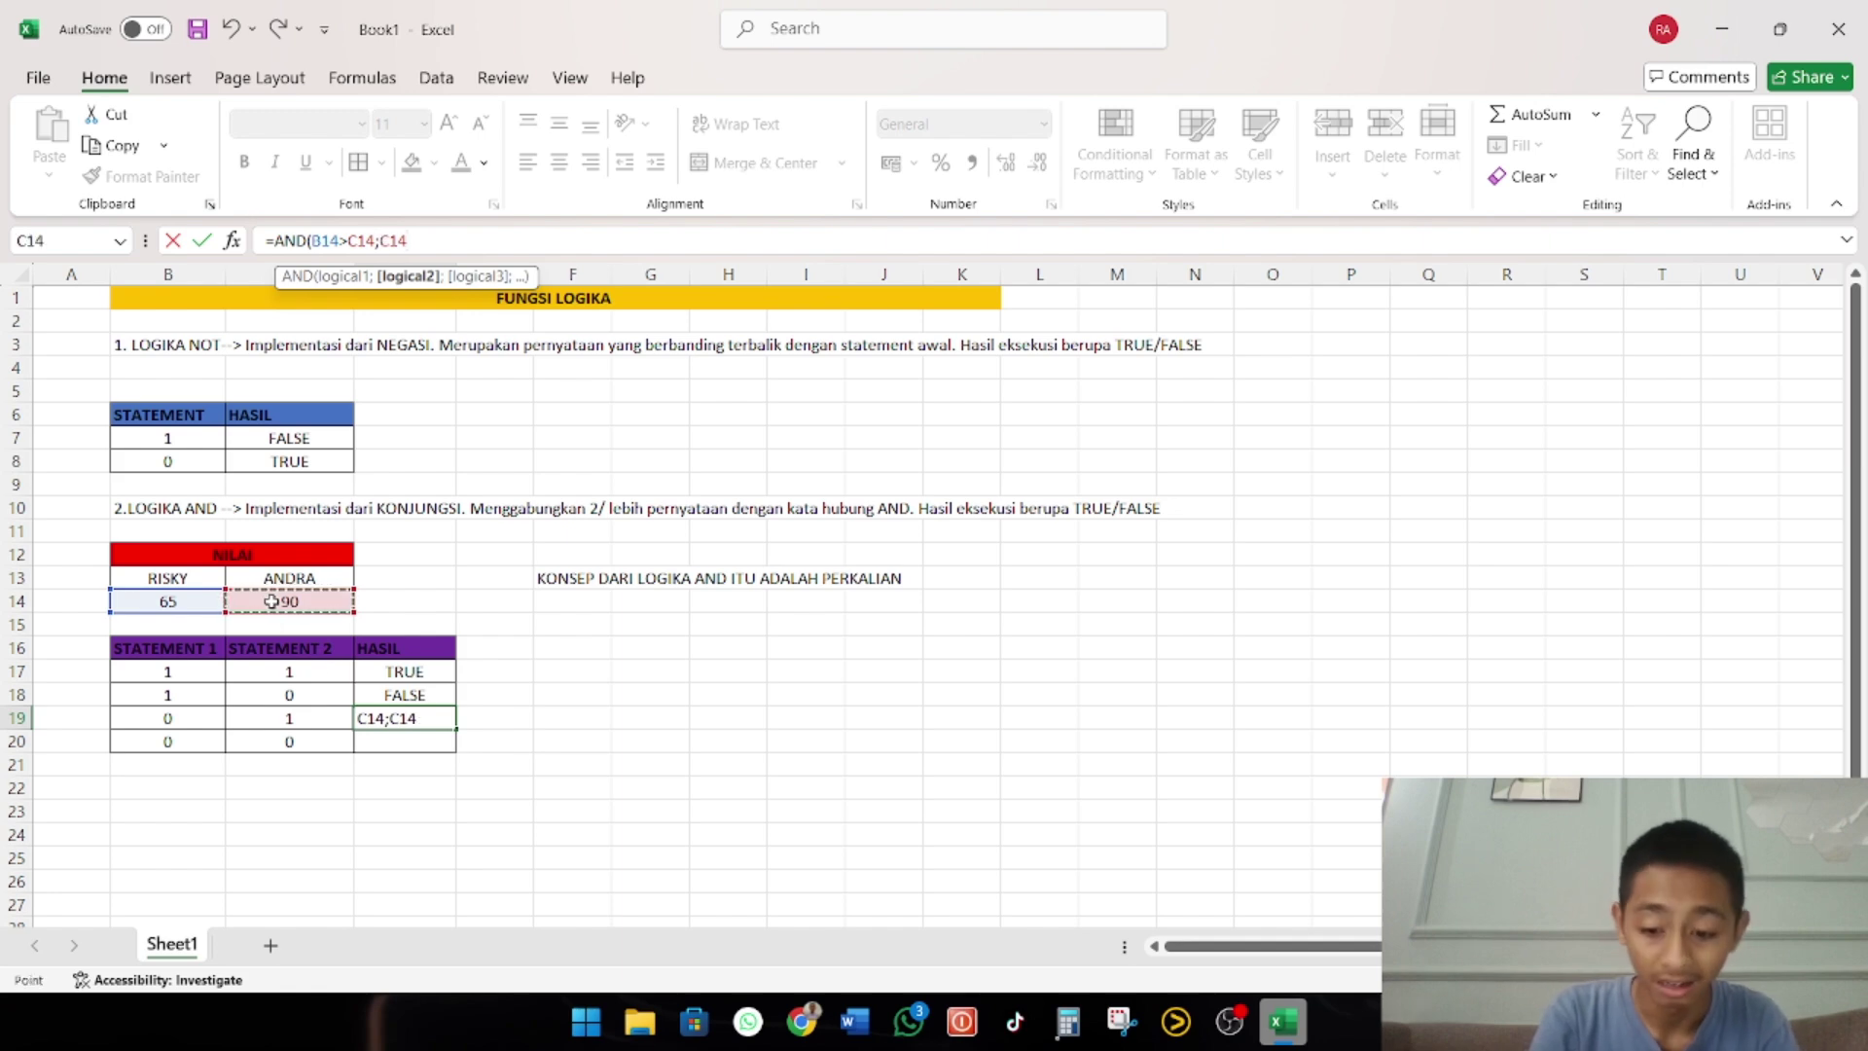
type(">")
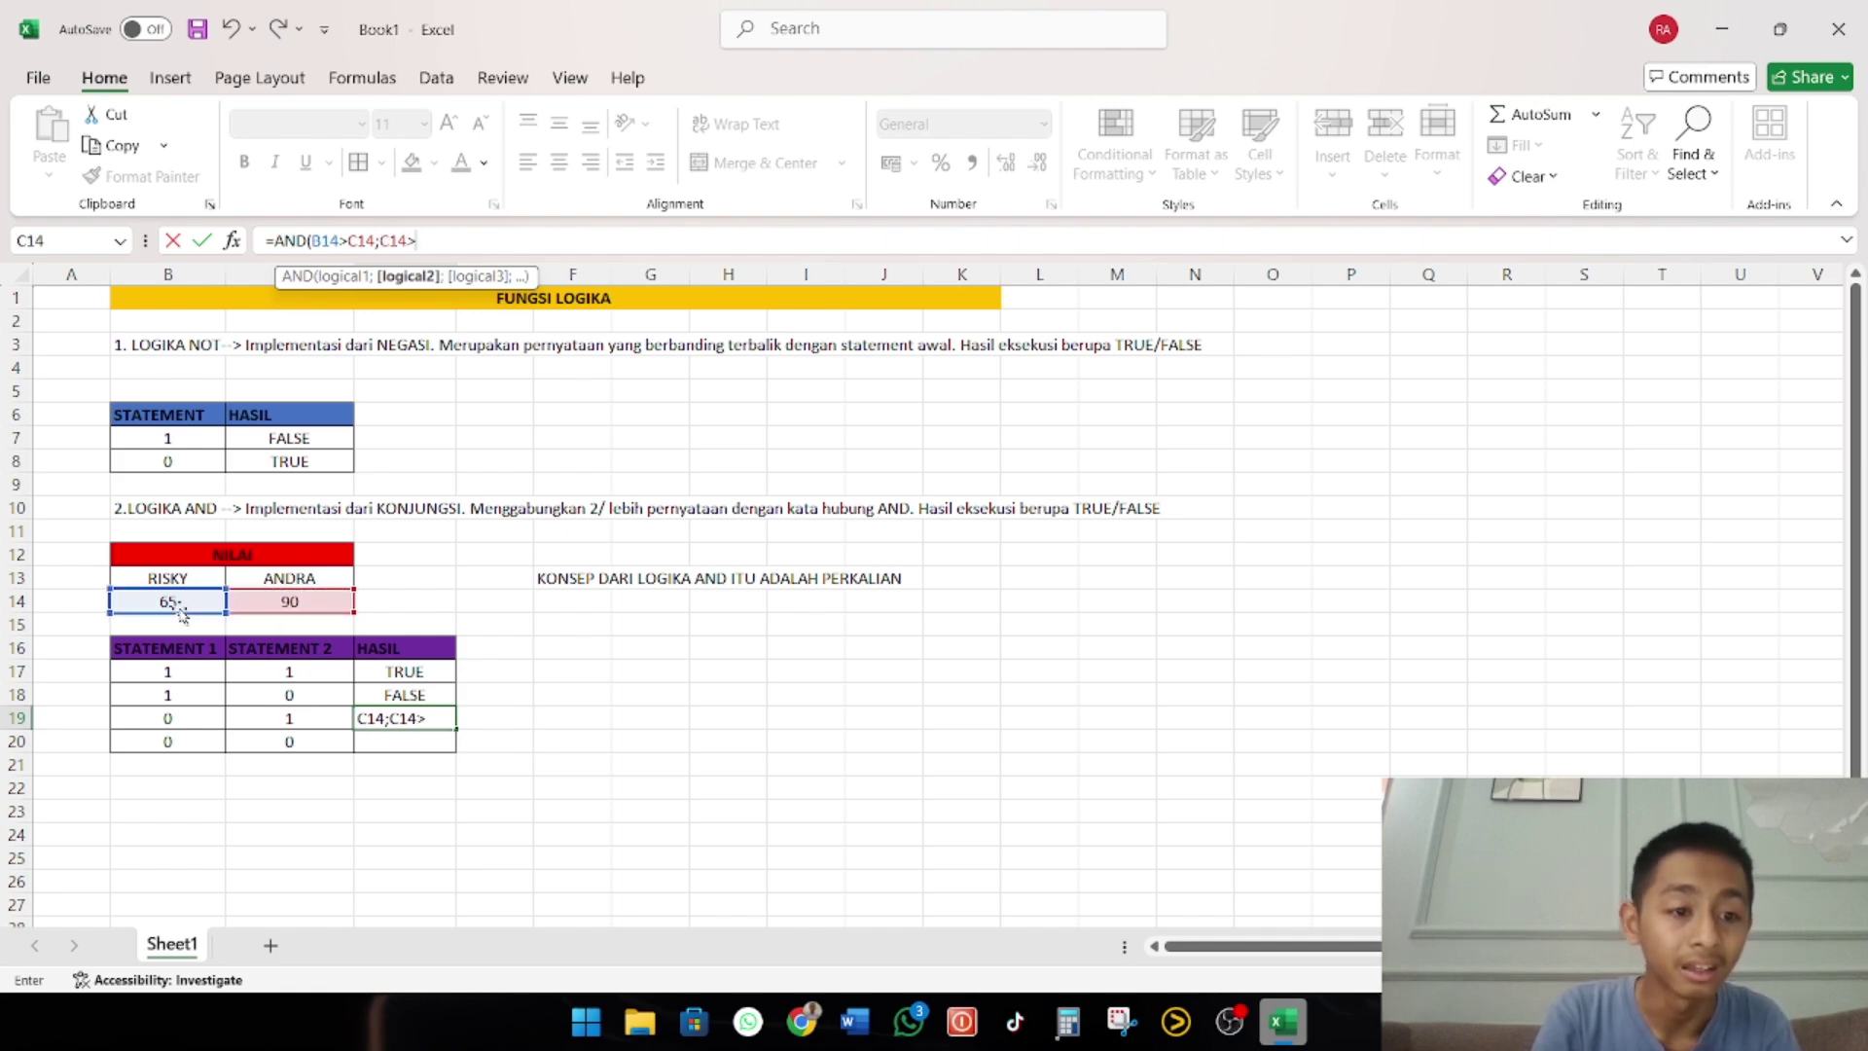
left_click(178, 606)
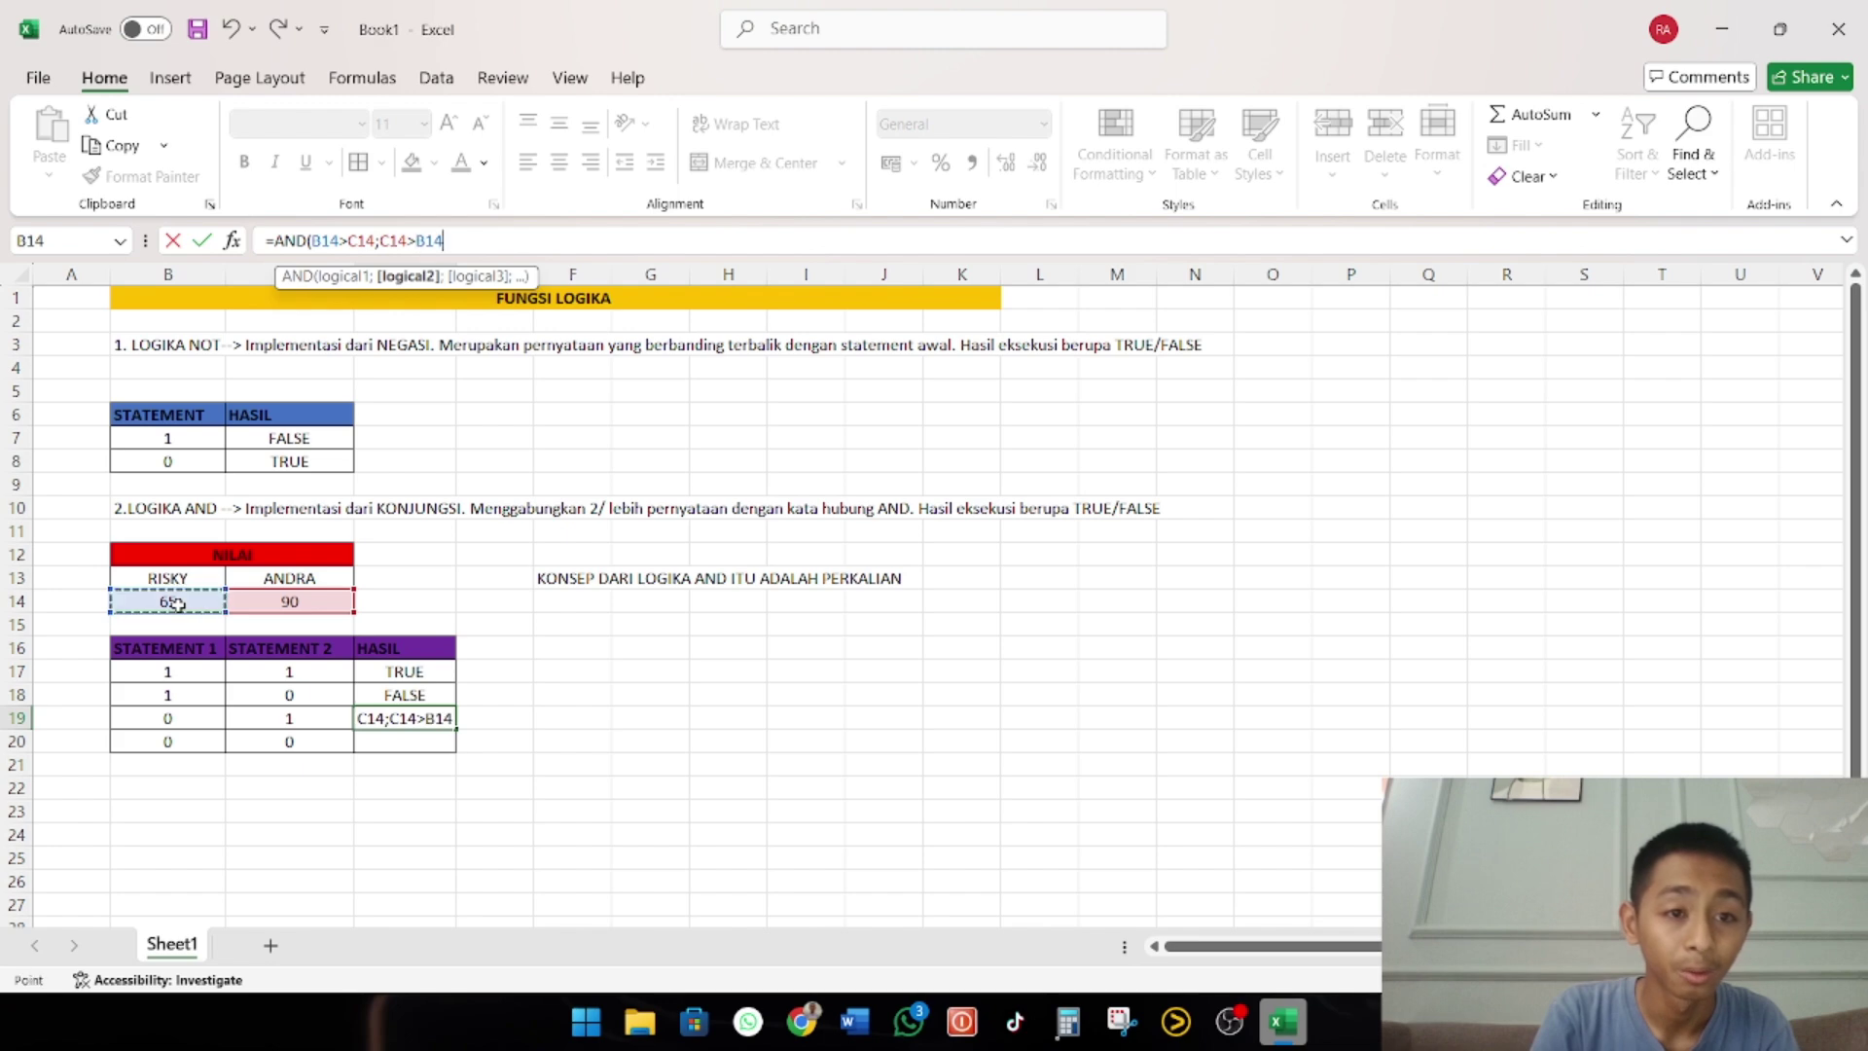
type(")")
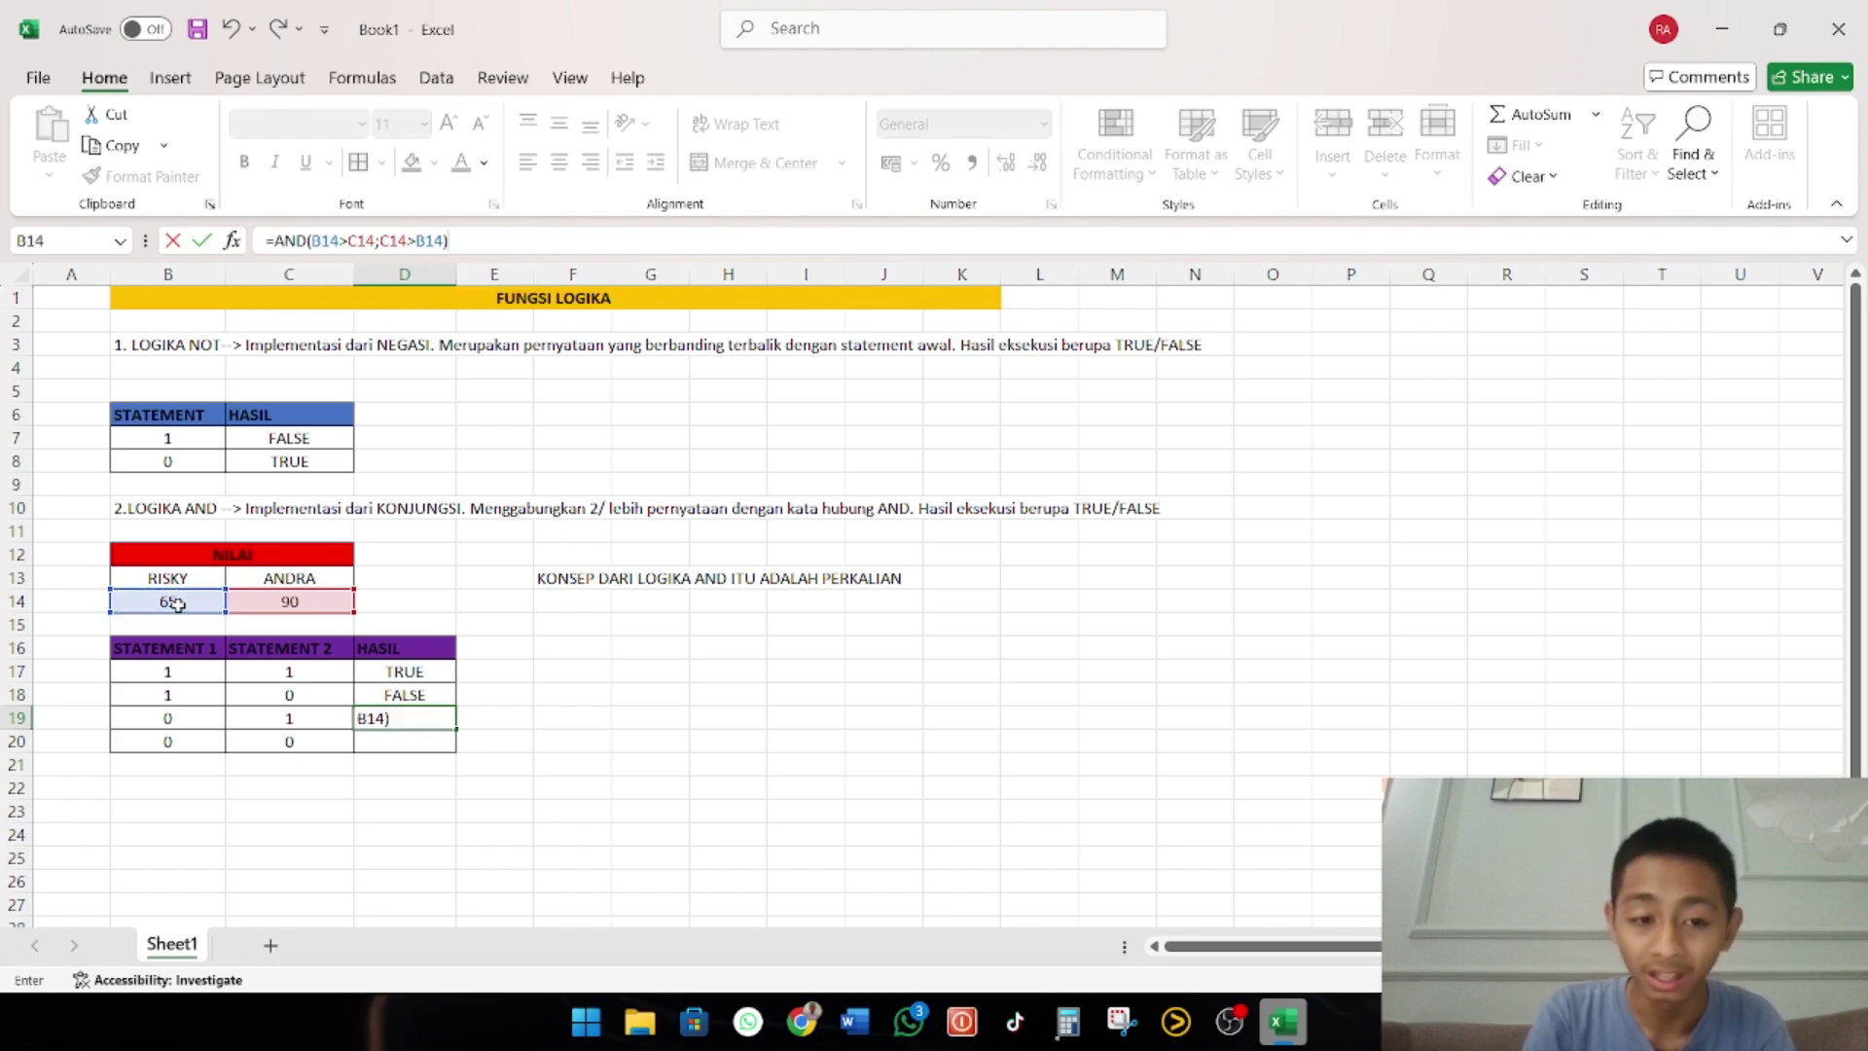
key("Return")
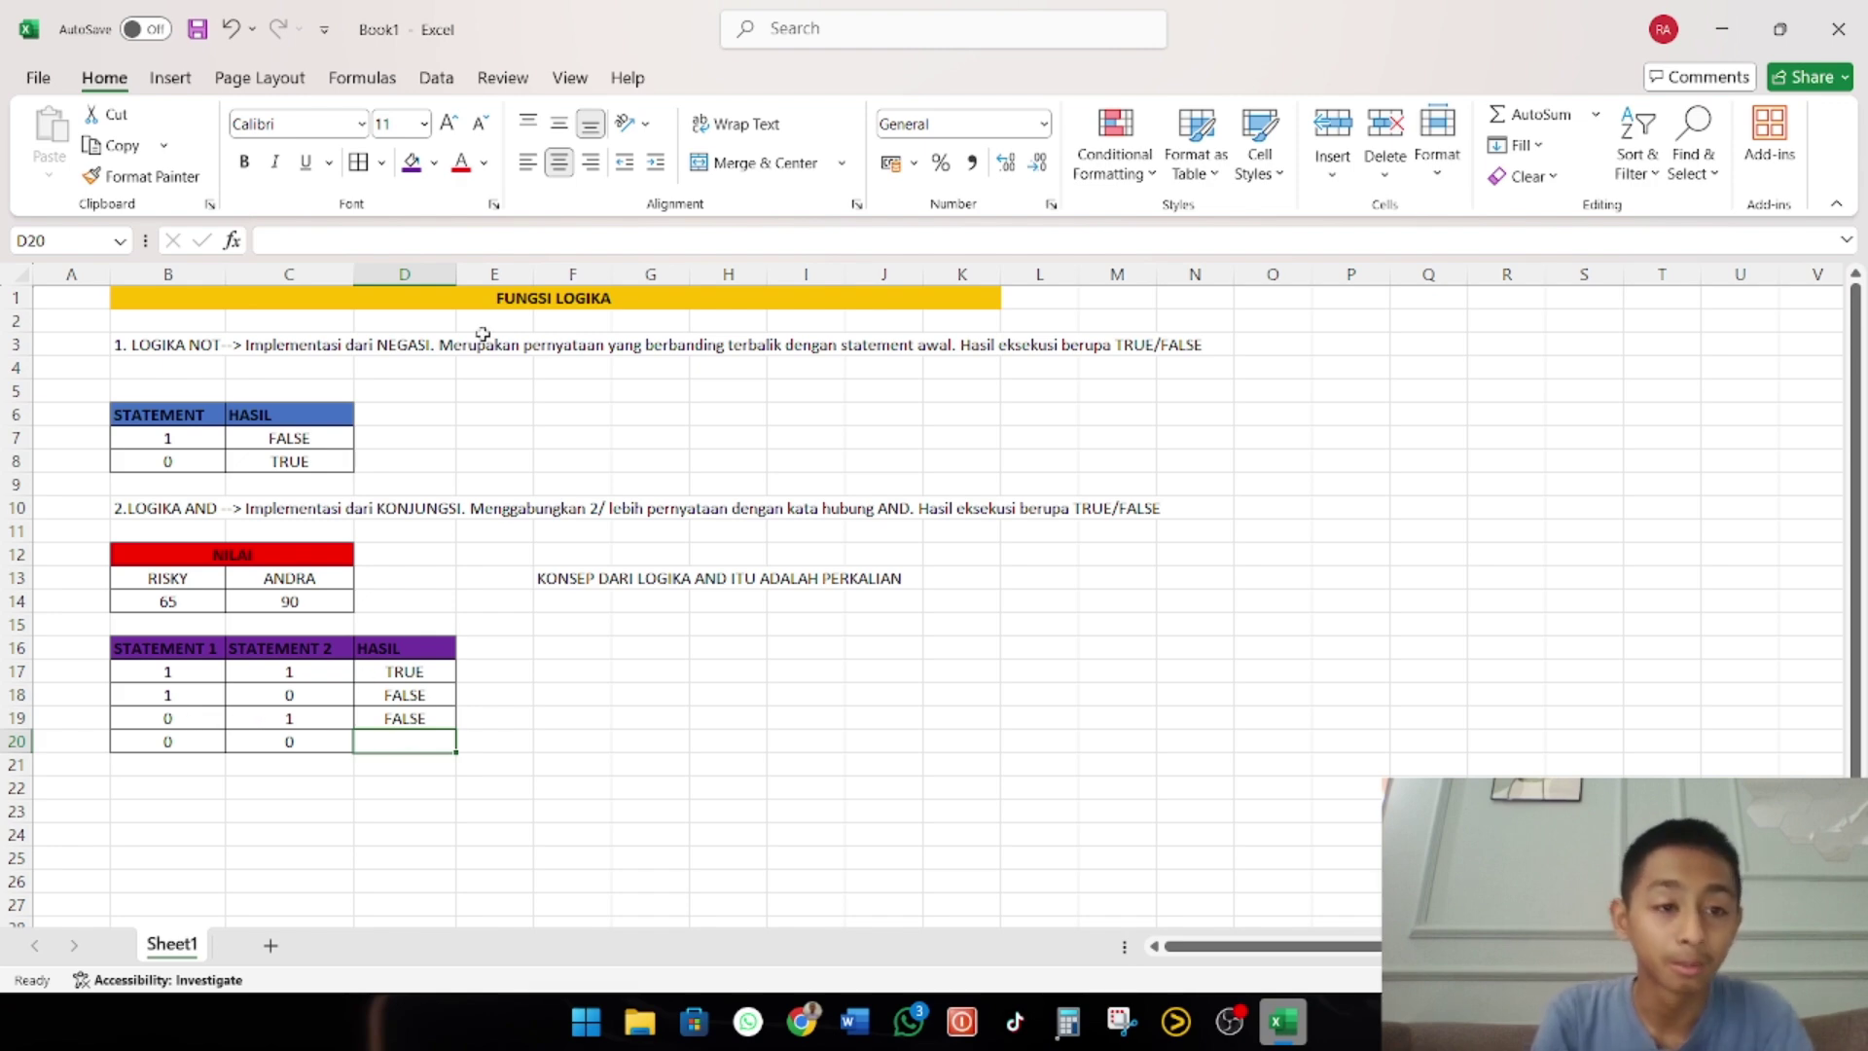
Start an AND formula in D20, the last HASIL cell, with C14<B14 as its first condition
type("=")
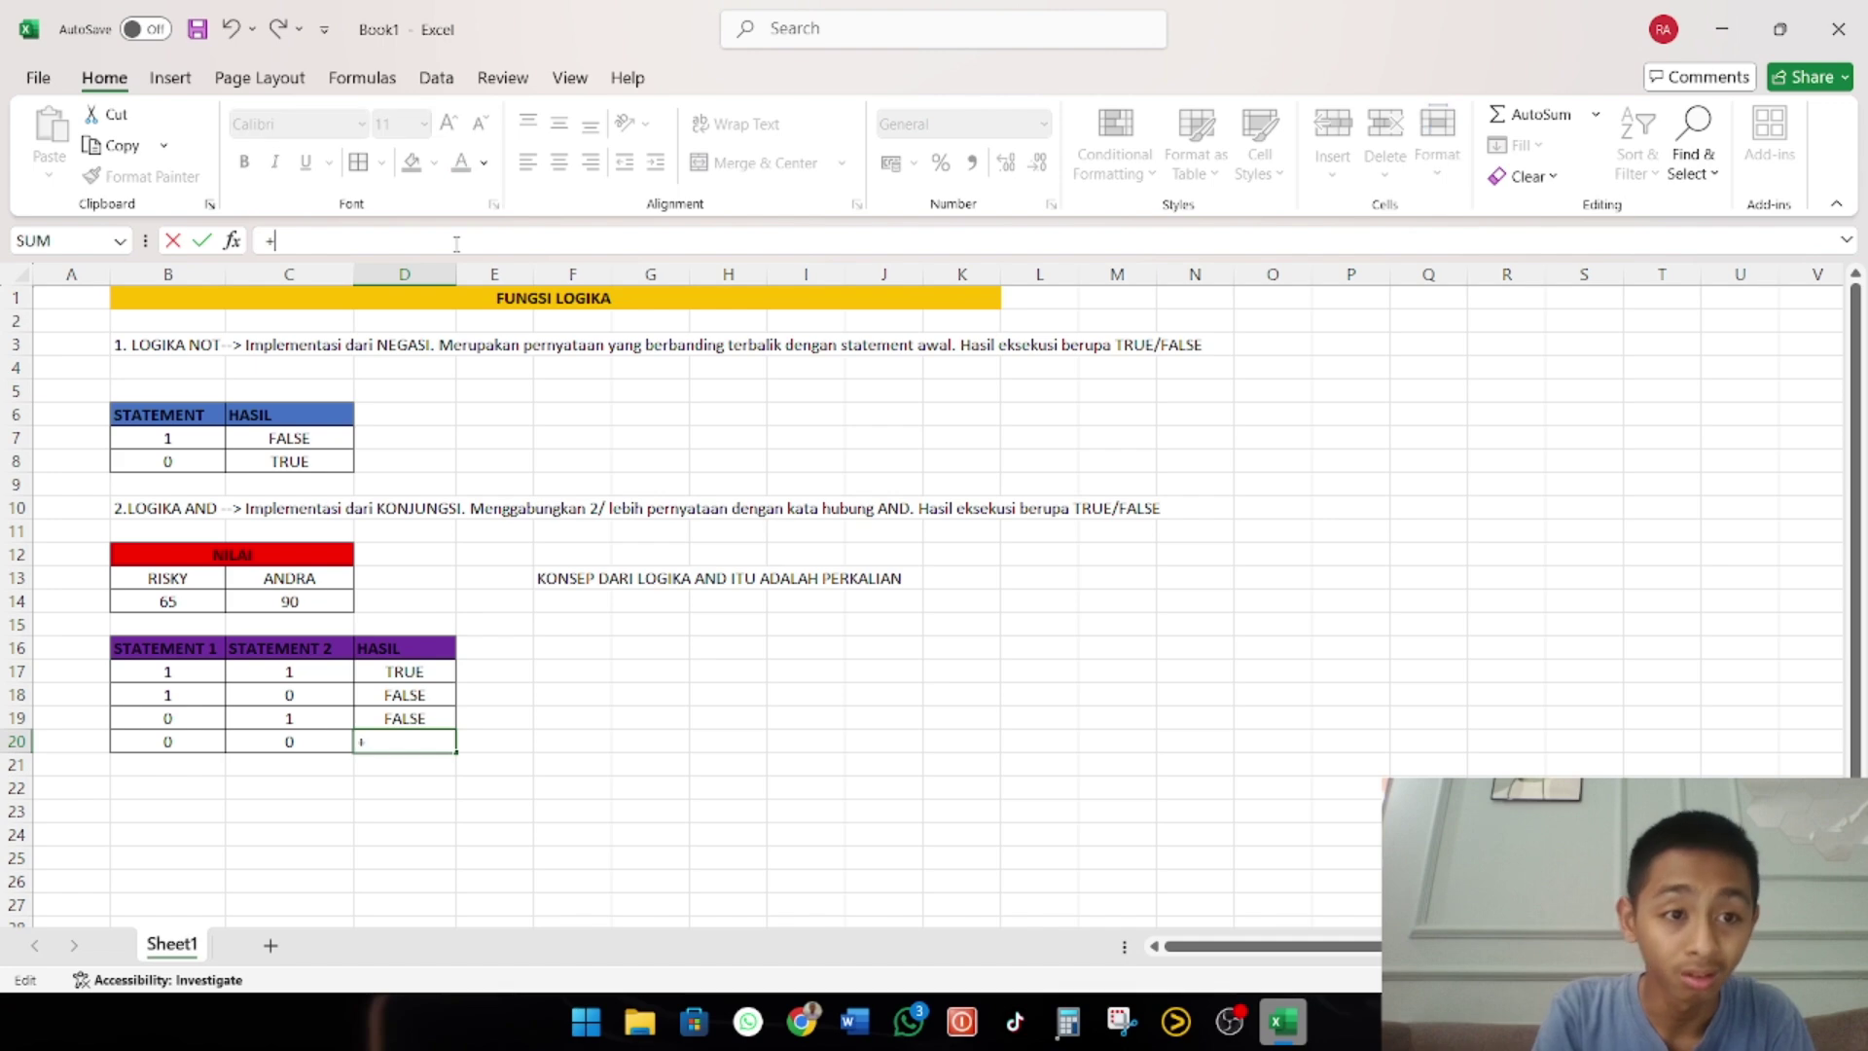
key("Escape")
type("=a")
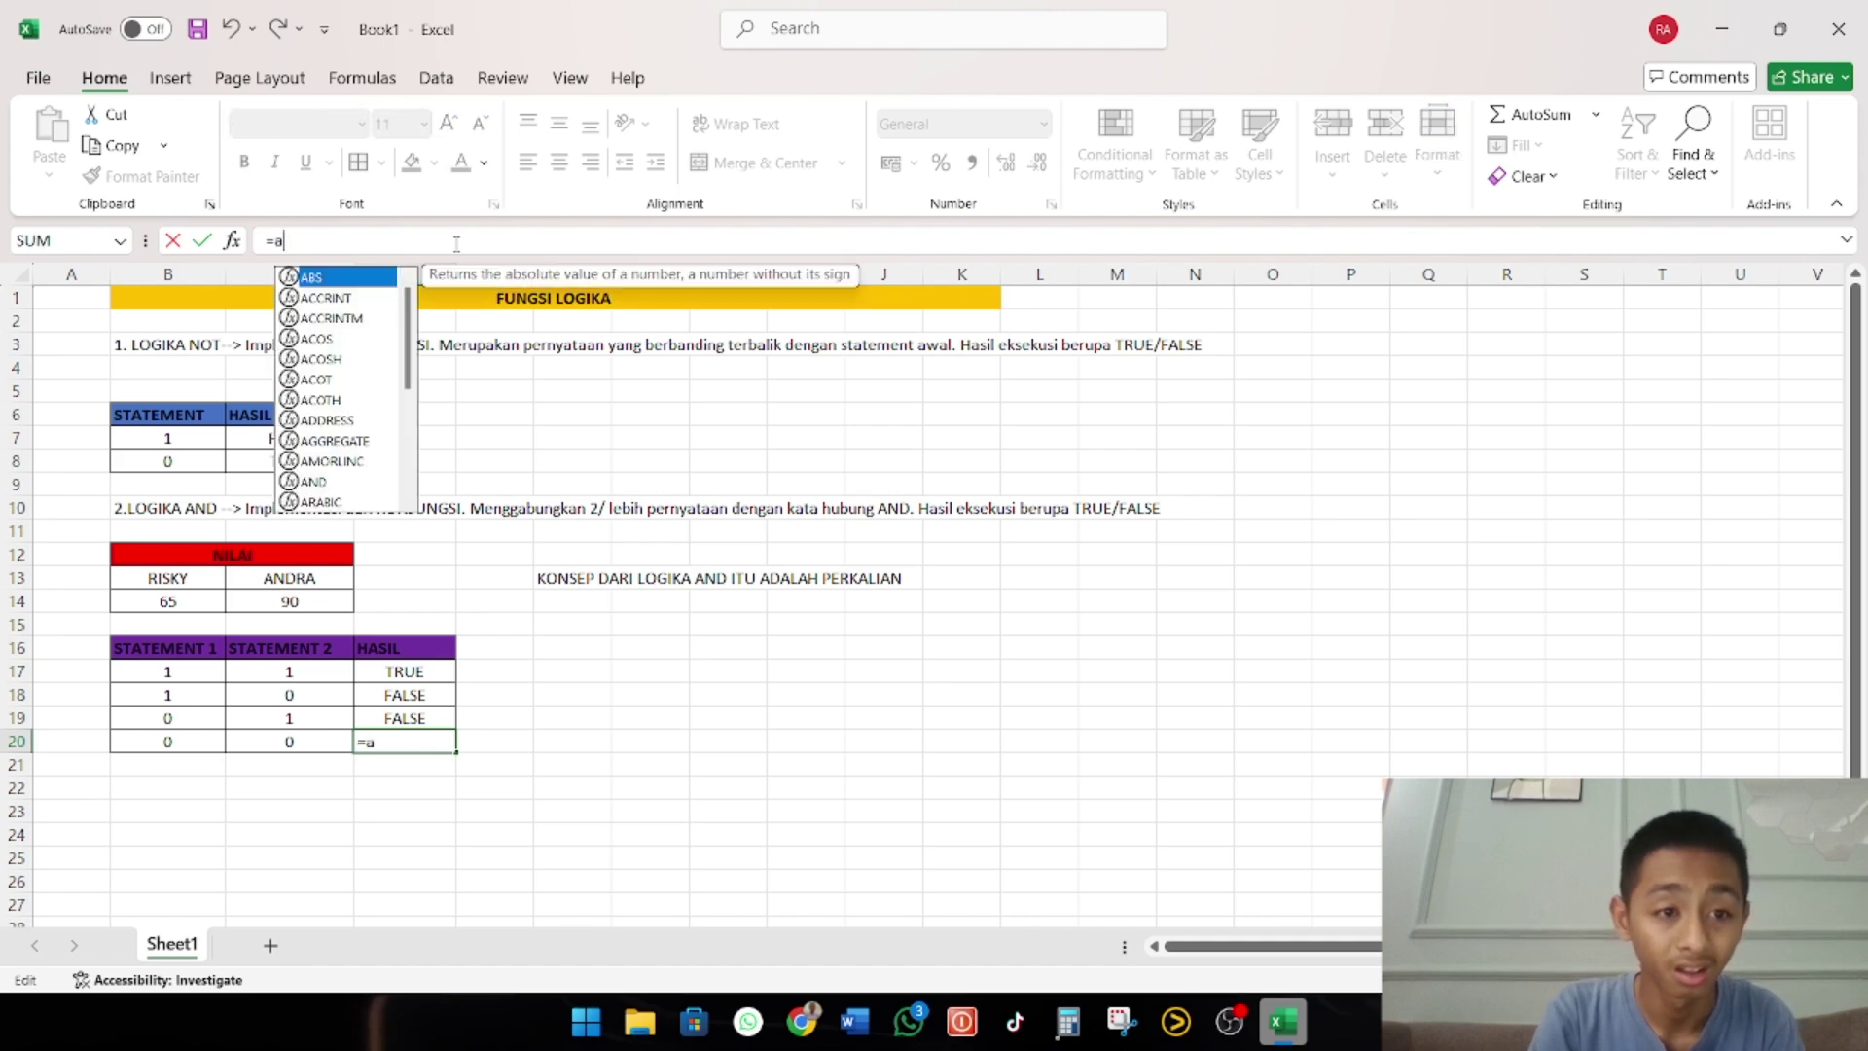
key("BackSpace")
type("AND")
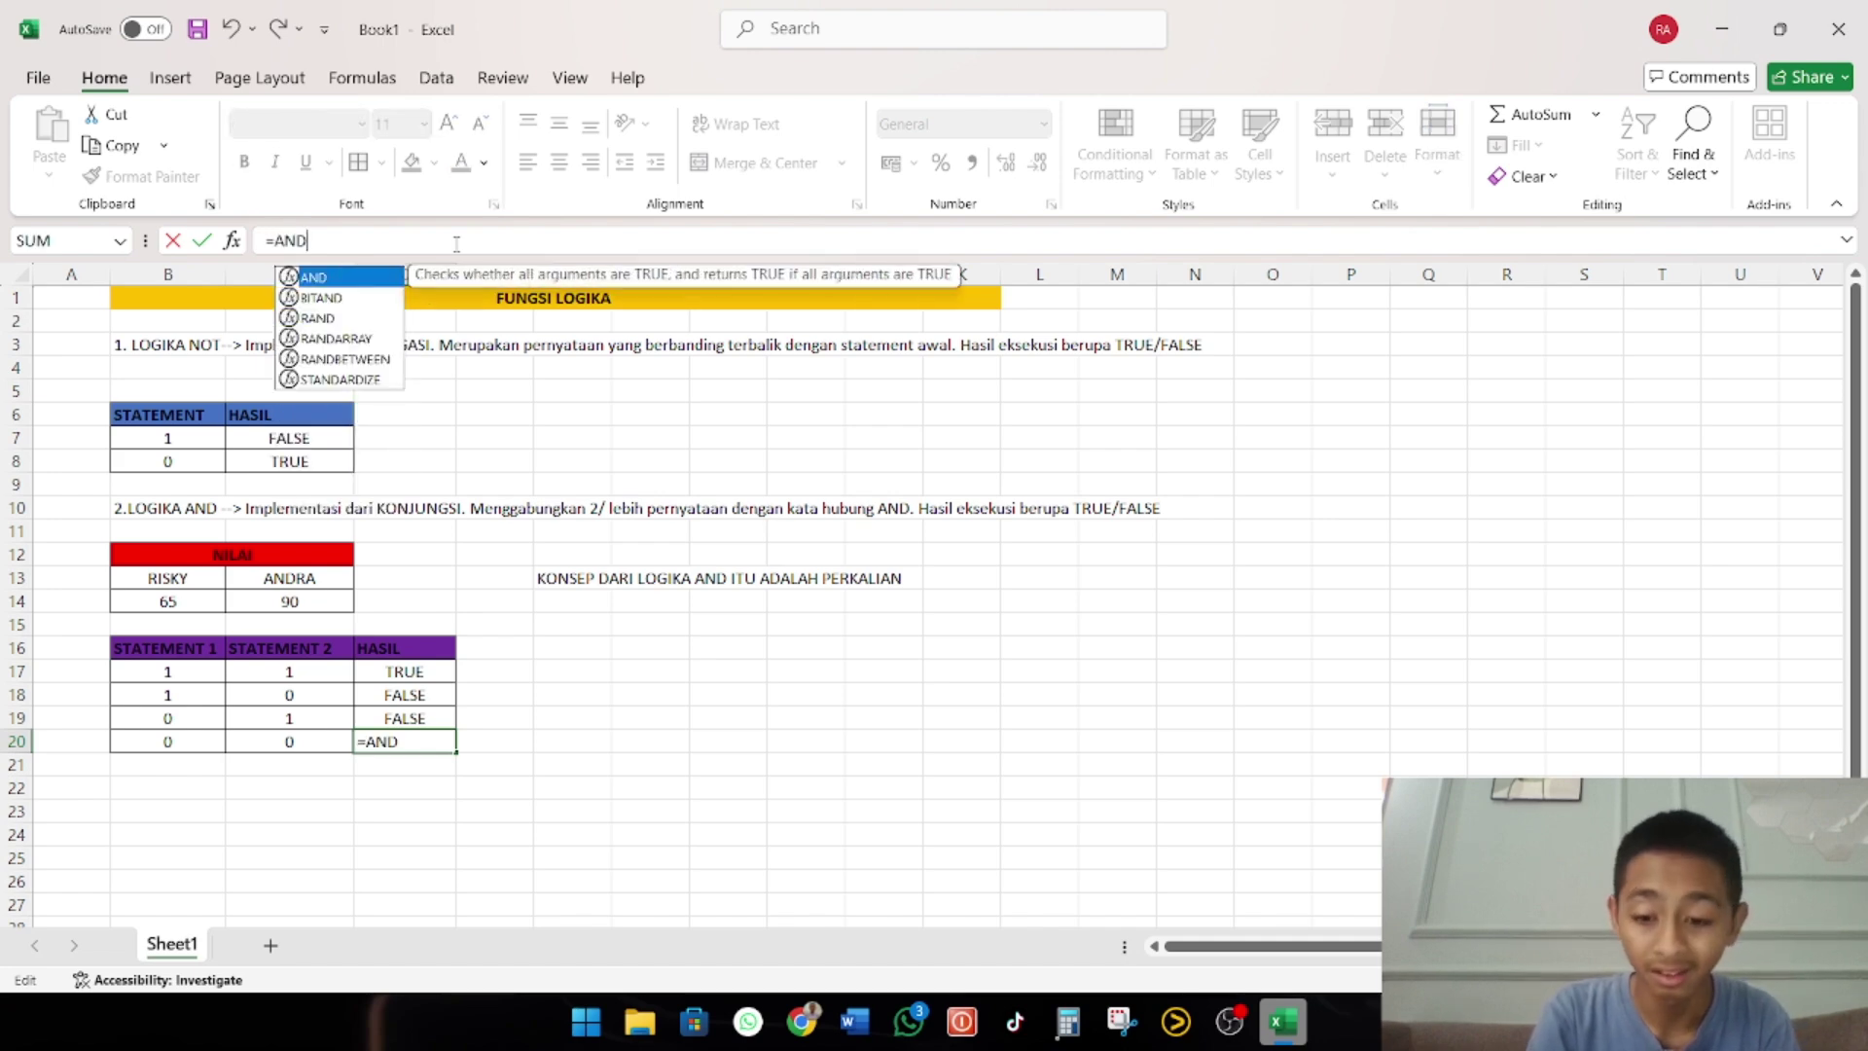
type("(")
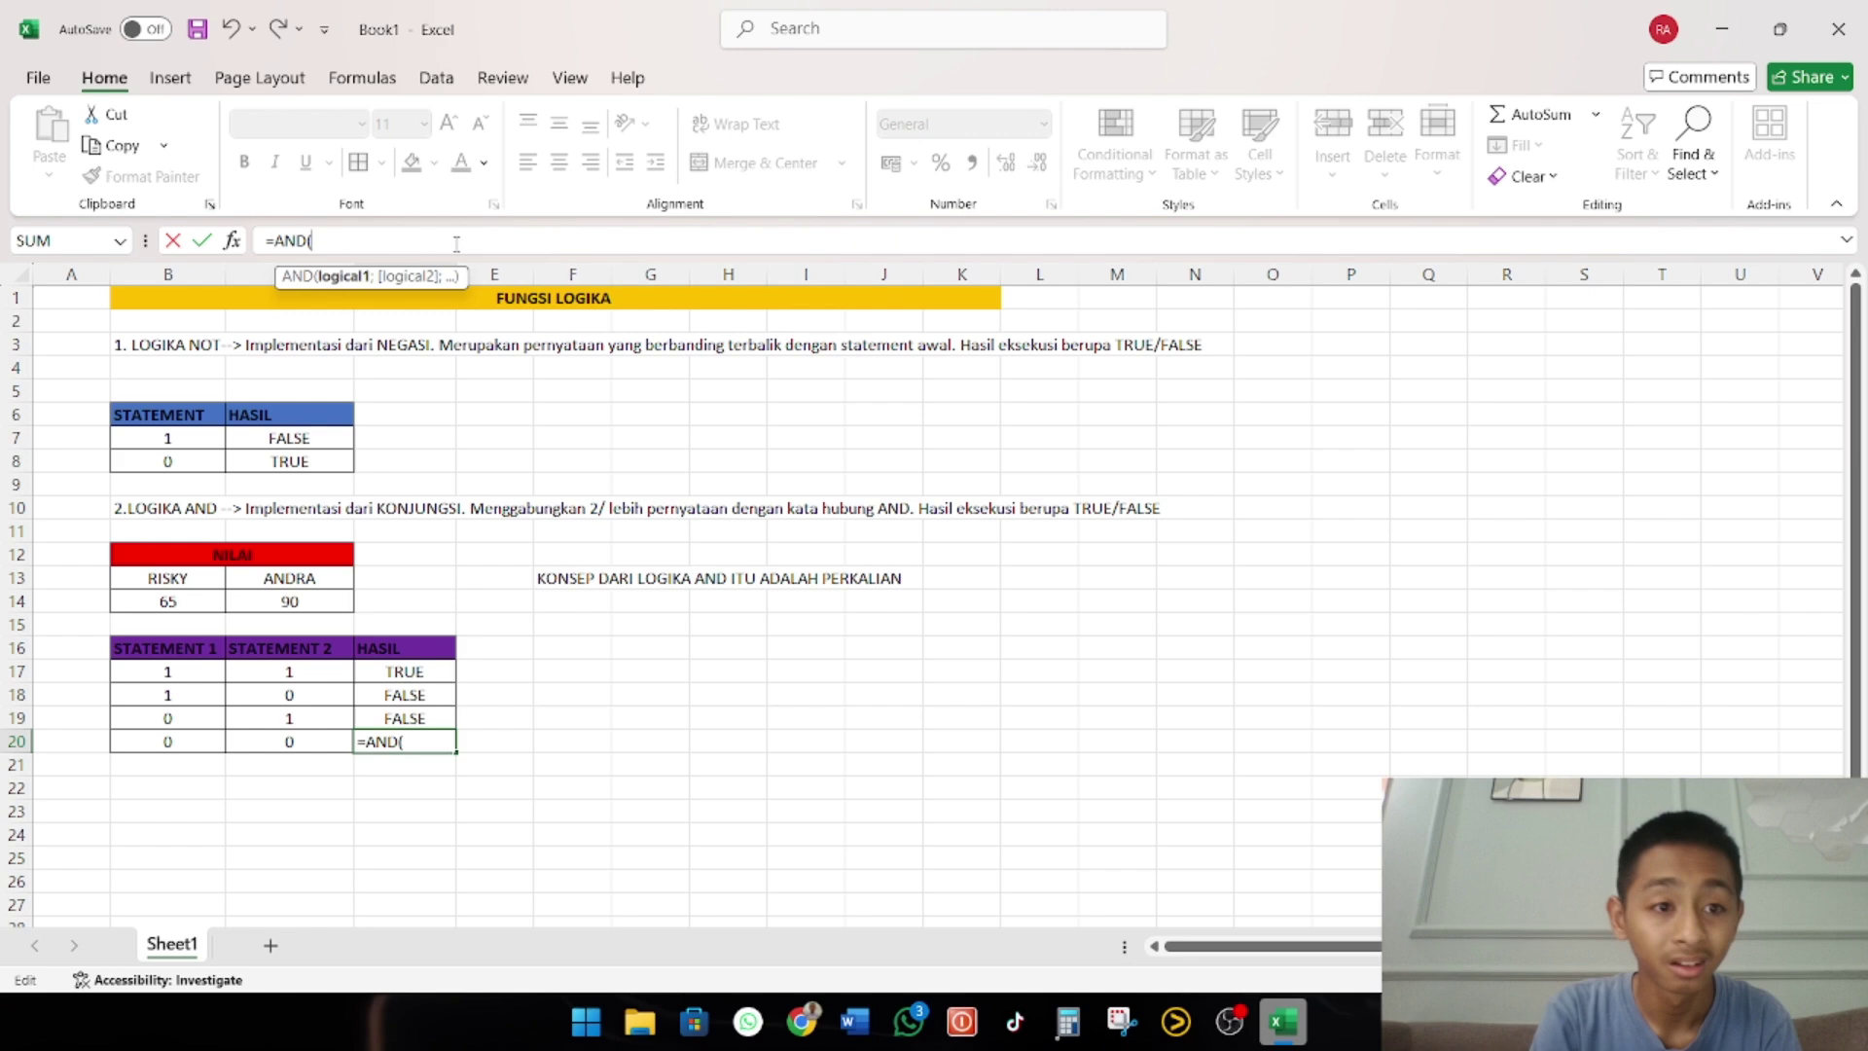
left_click(298, 600)
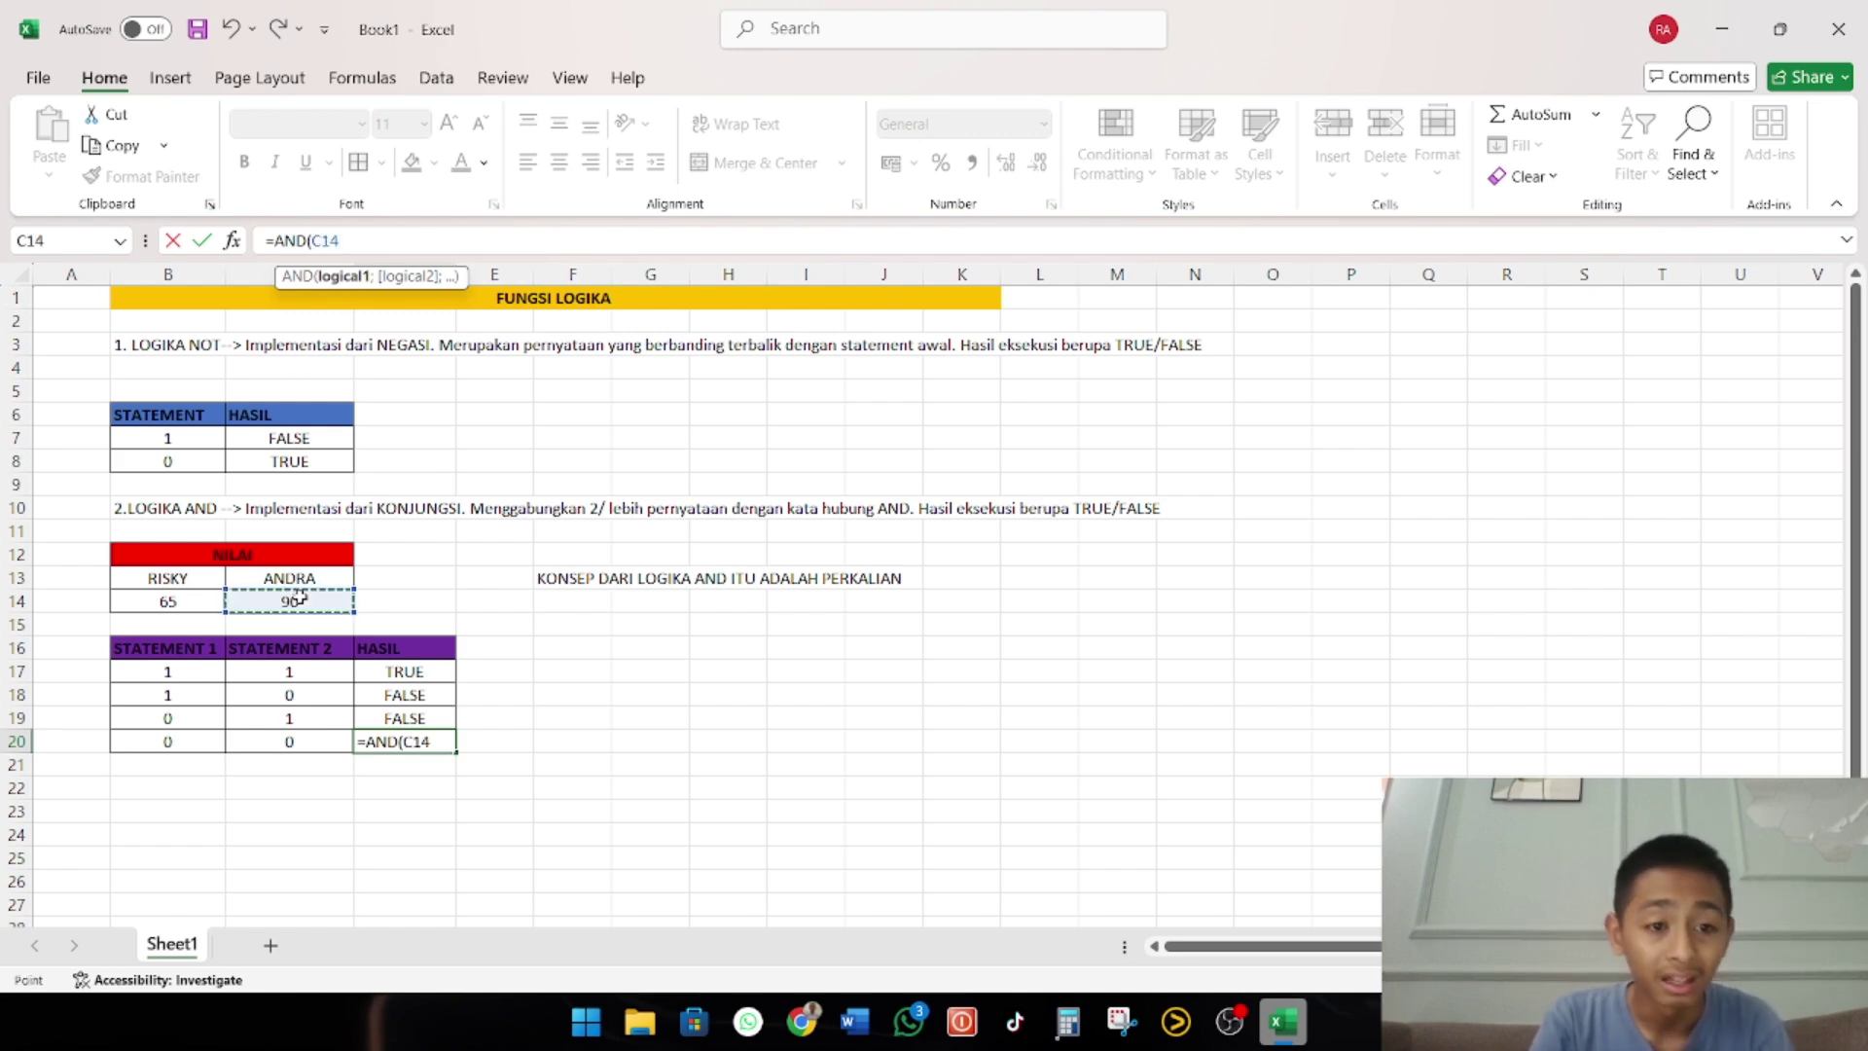
type("<")
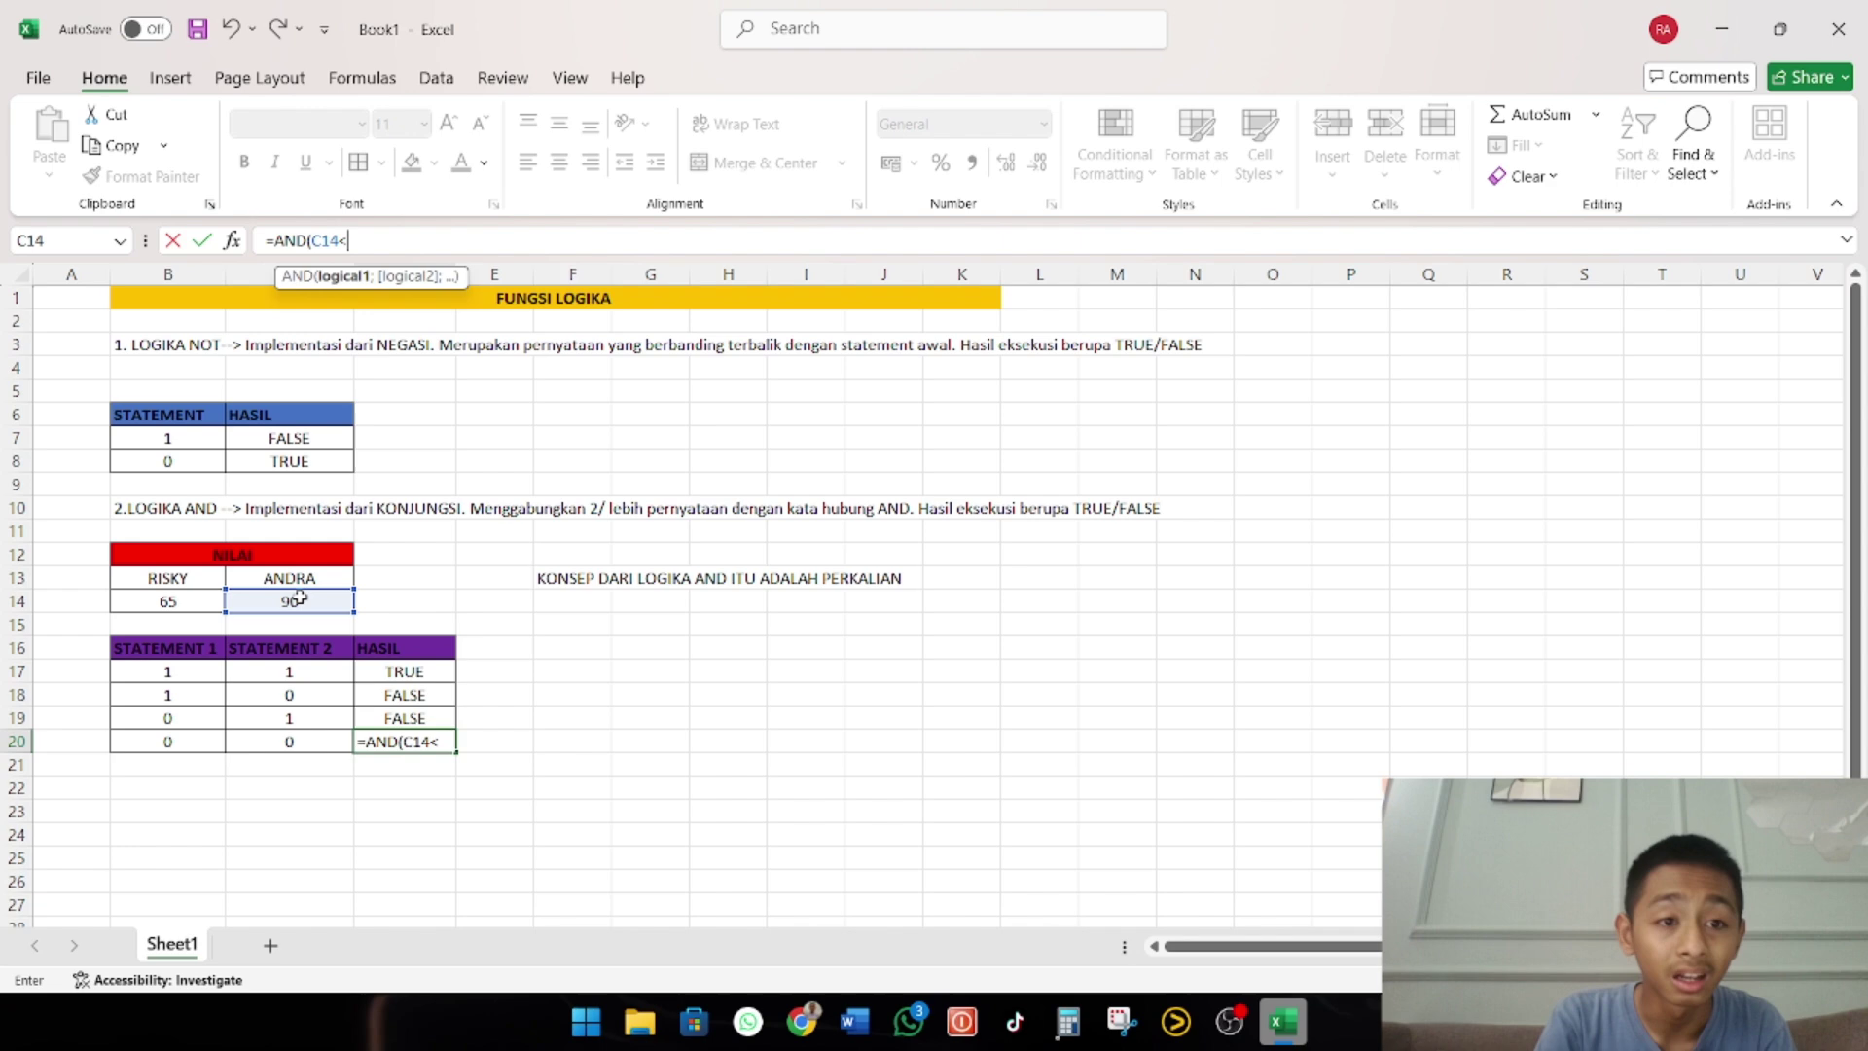
left_click(190, 601)
type(";")
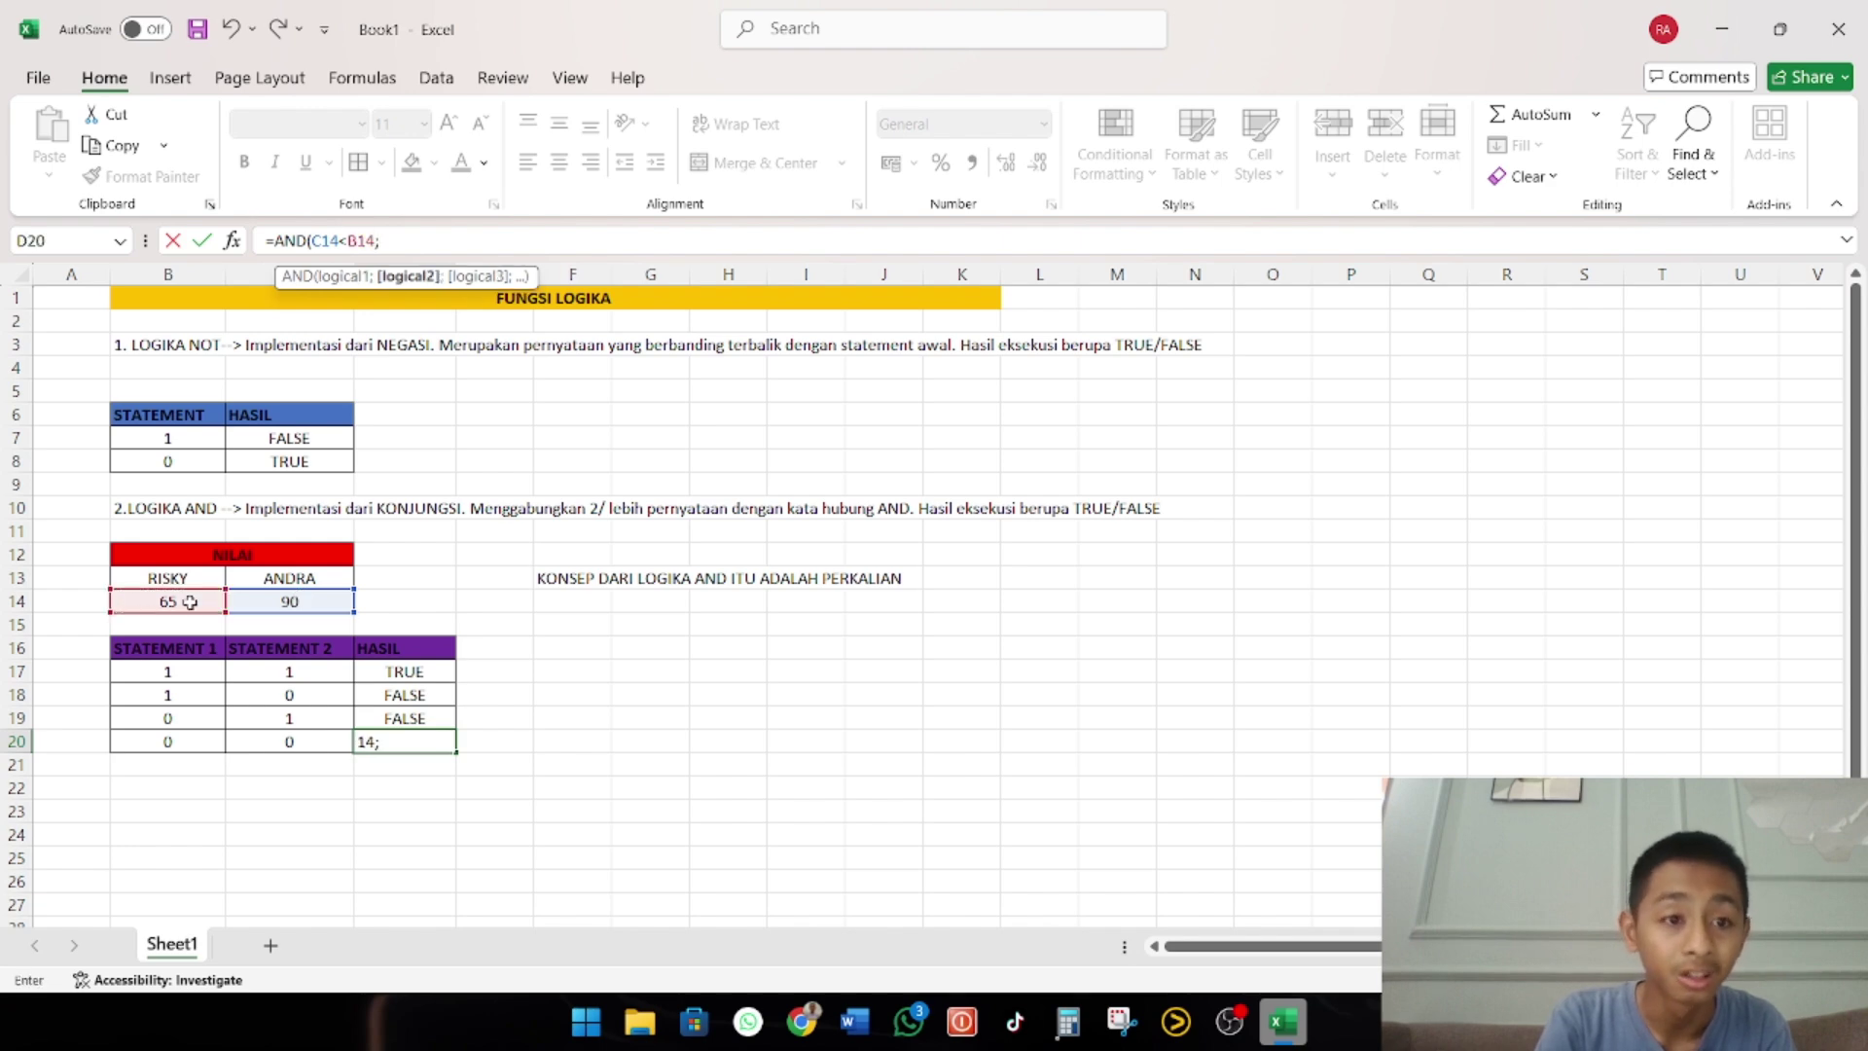
Add C14=B14 as the second condition in D20, completing the formula as =AND(C14<B14;C14=B14)
left_click(281, 597)
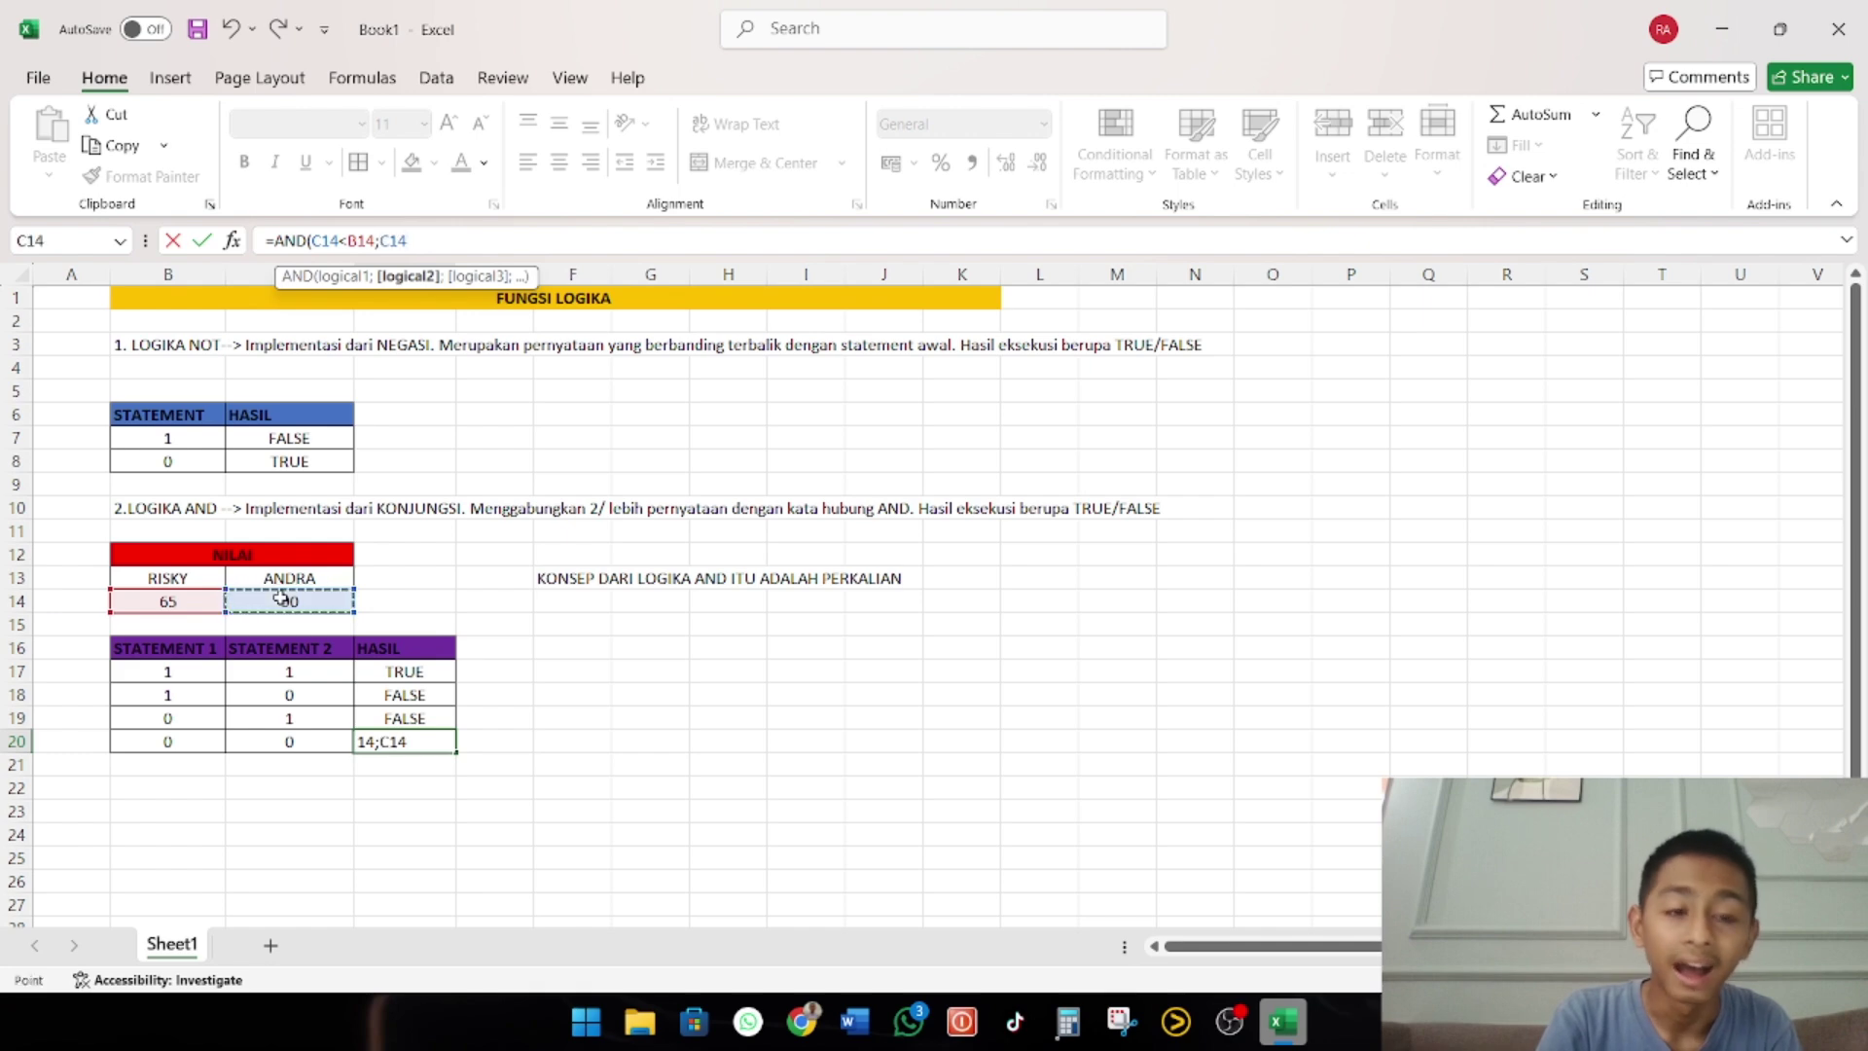
type("=")
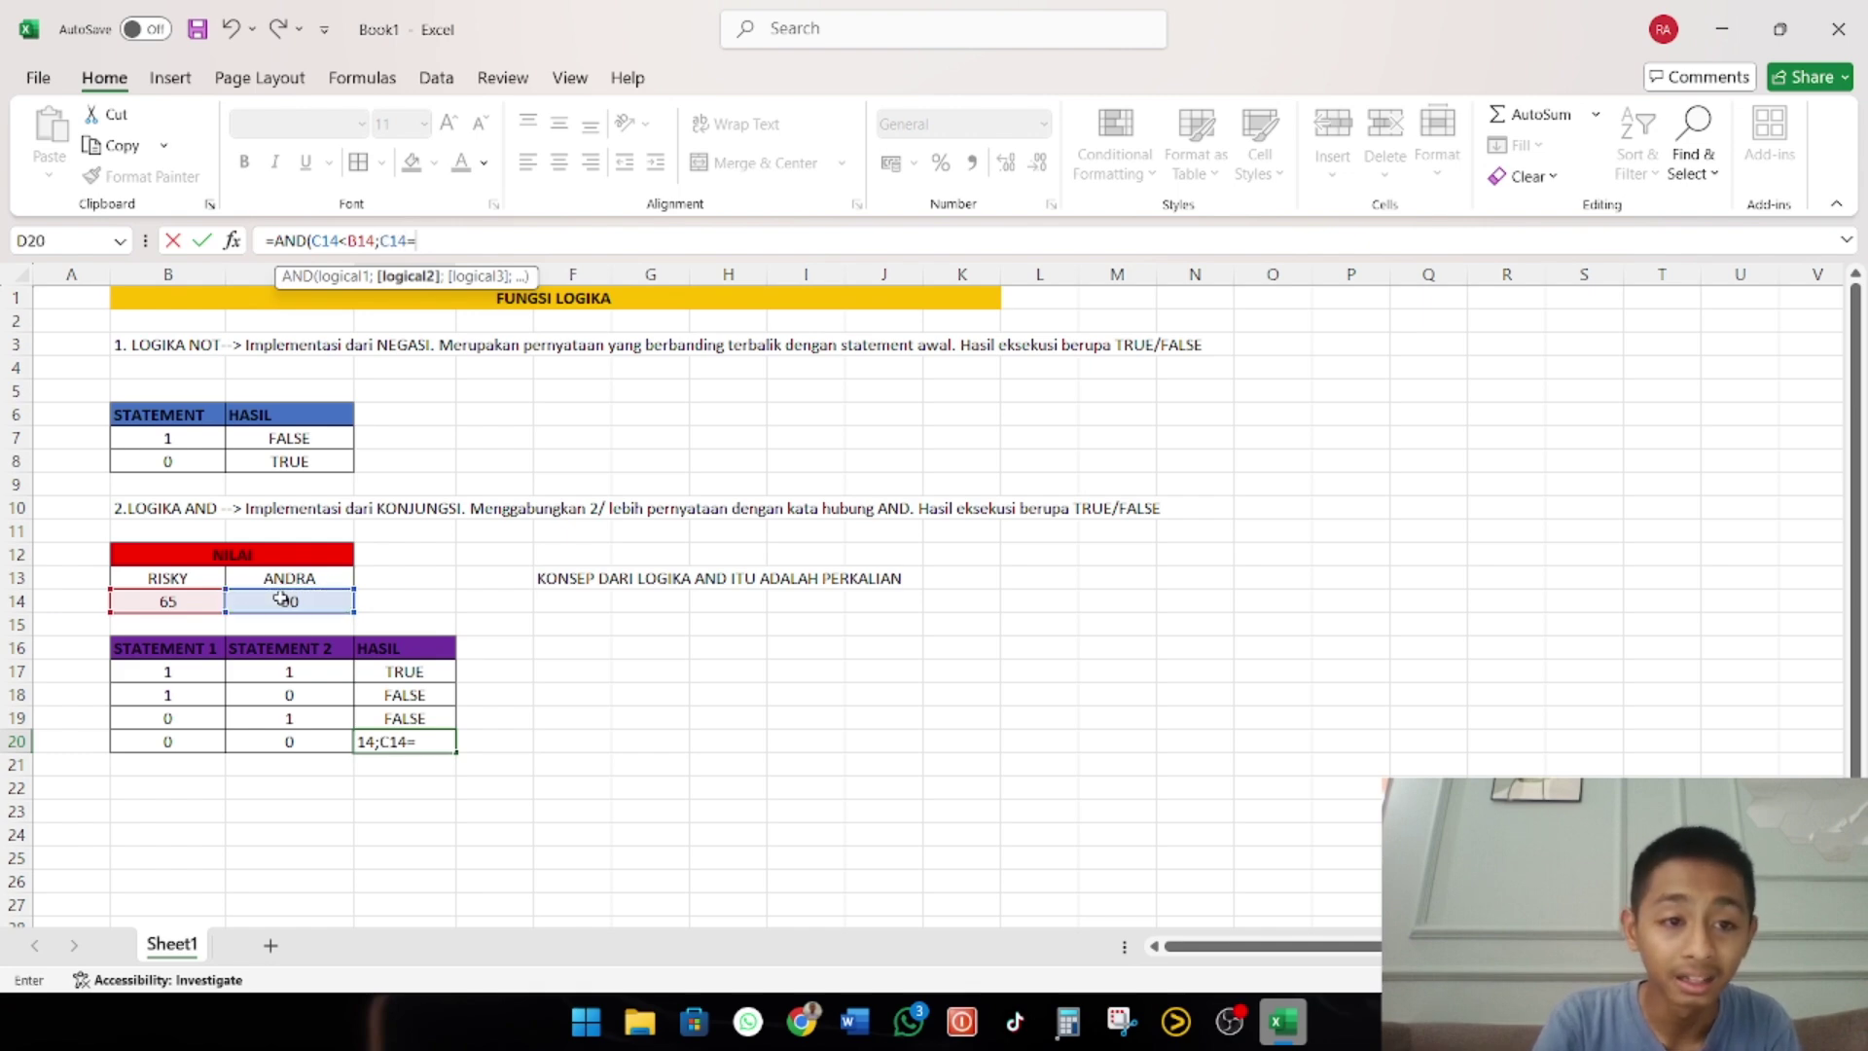
left_click(188, 599)
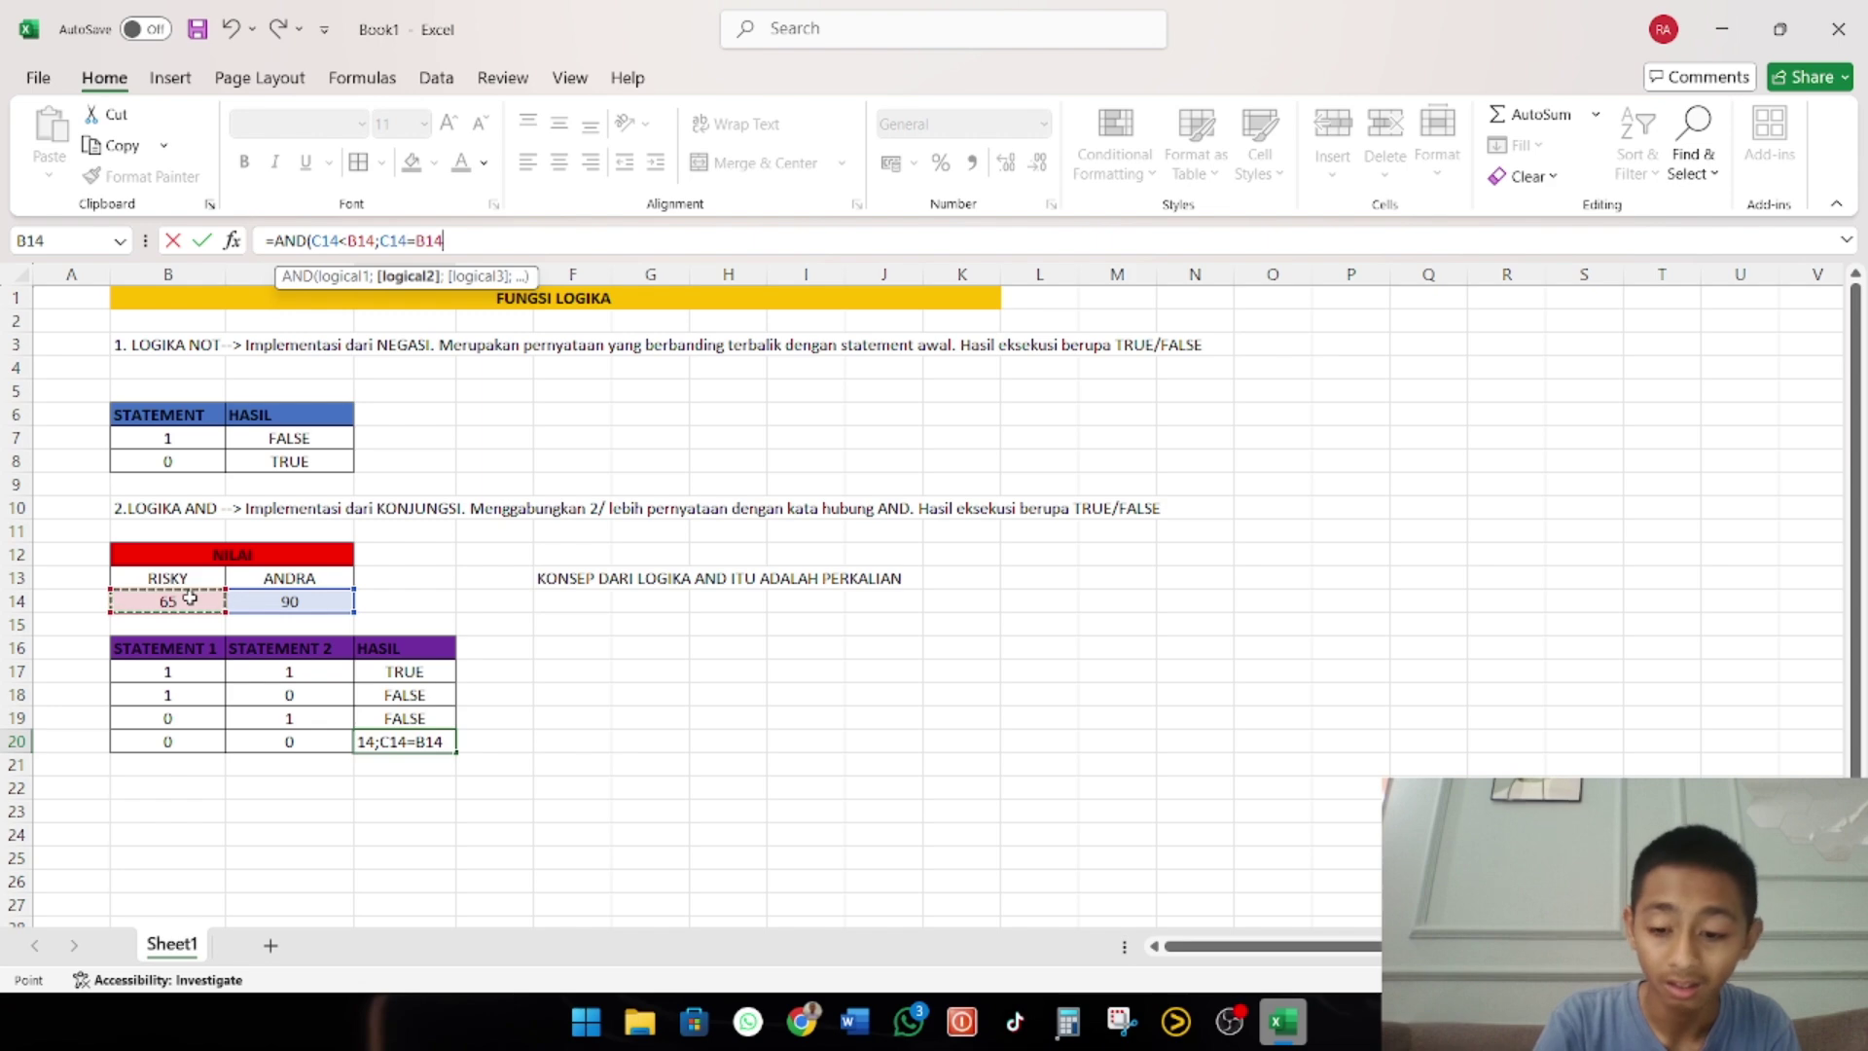
type(")")
key("Return")
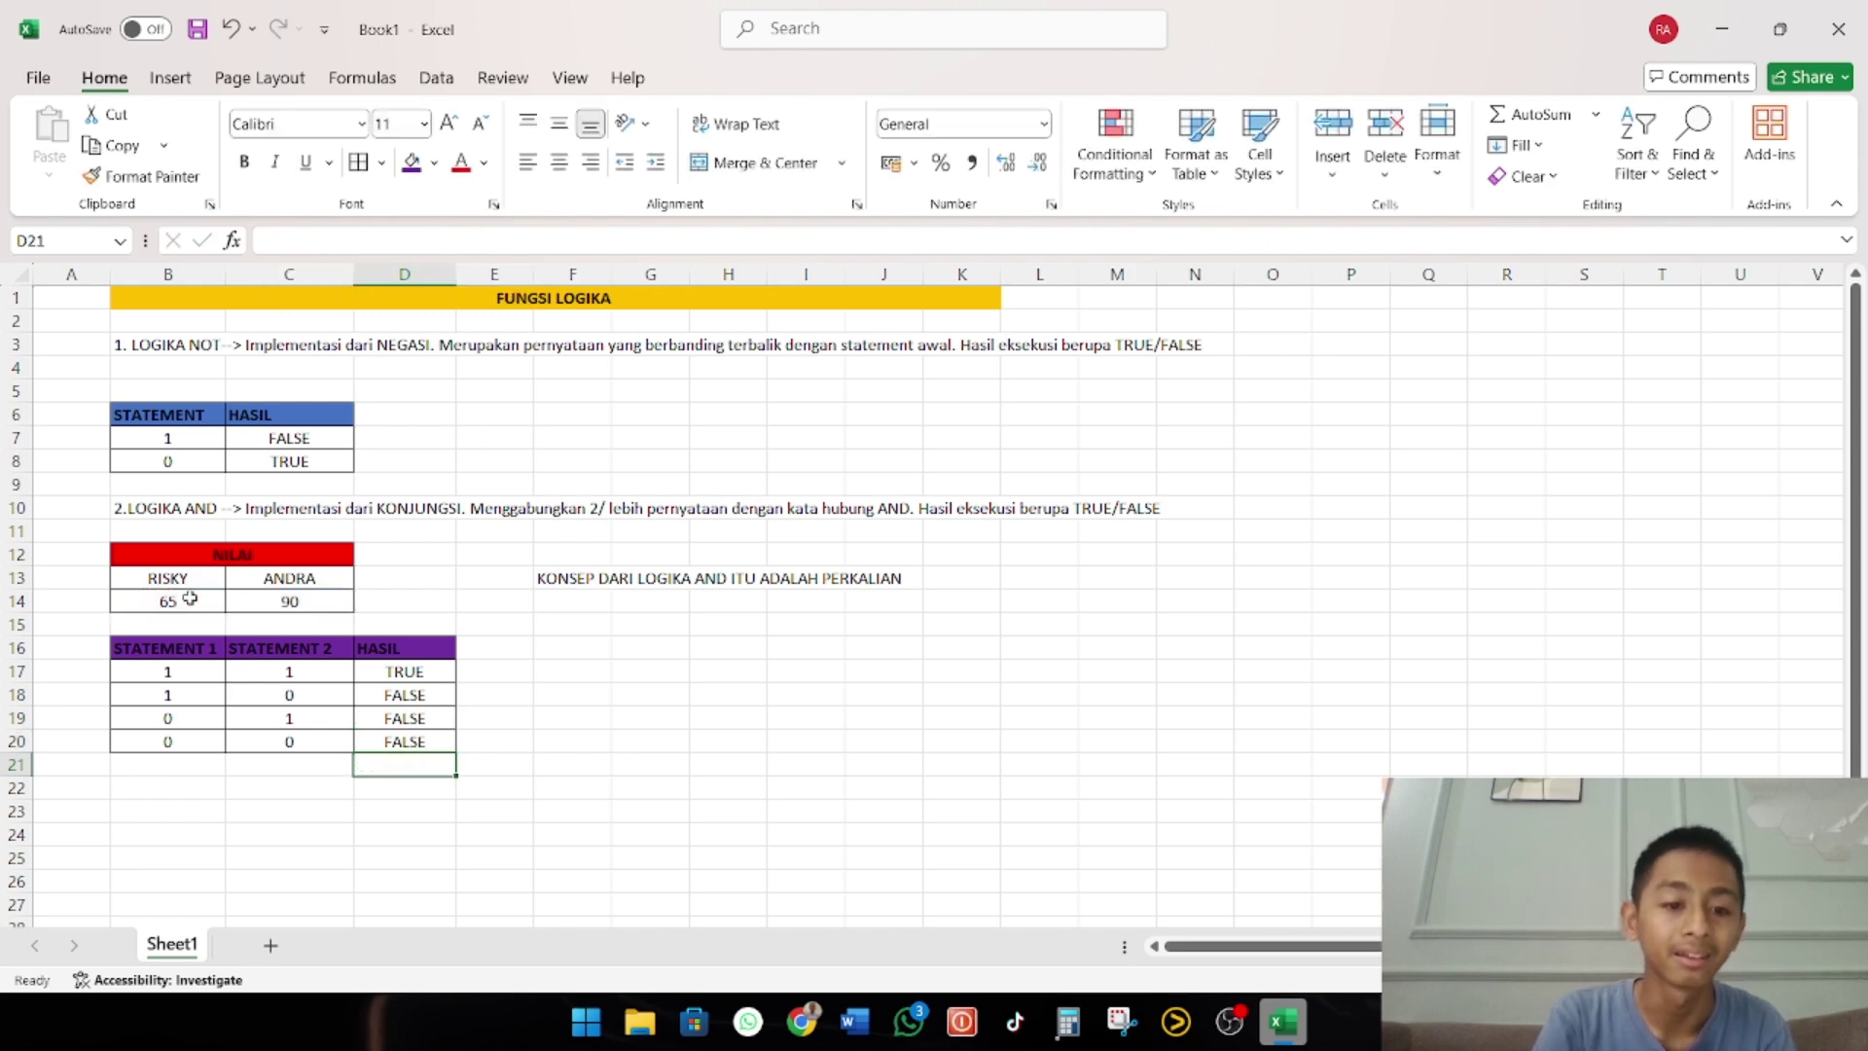
left_click(503, 820)
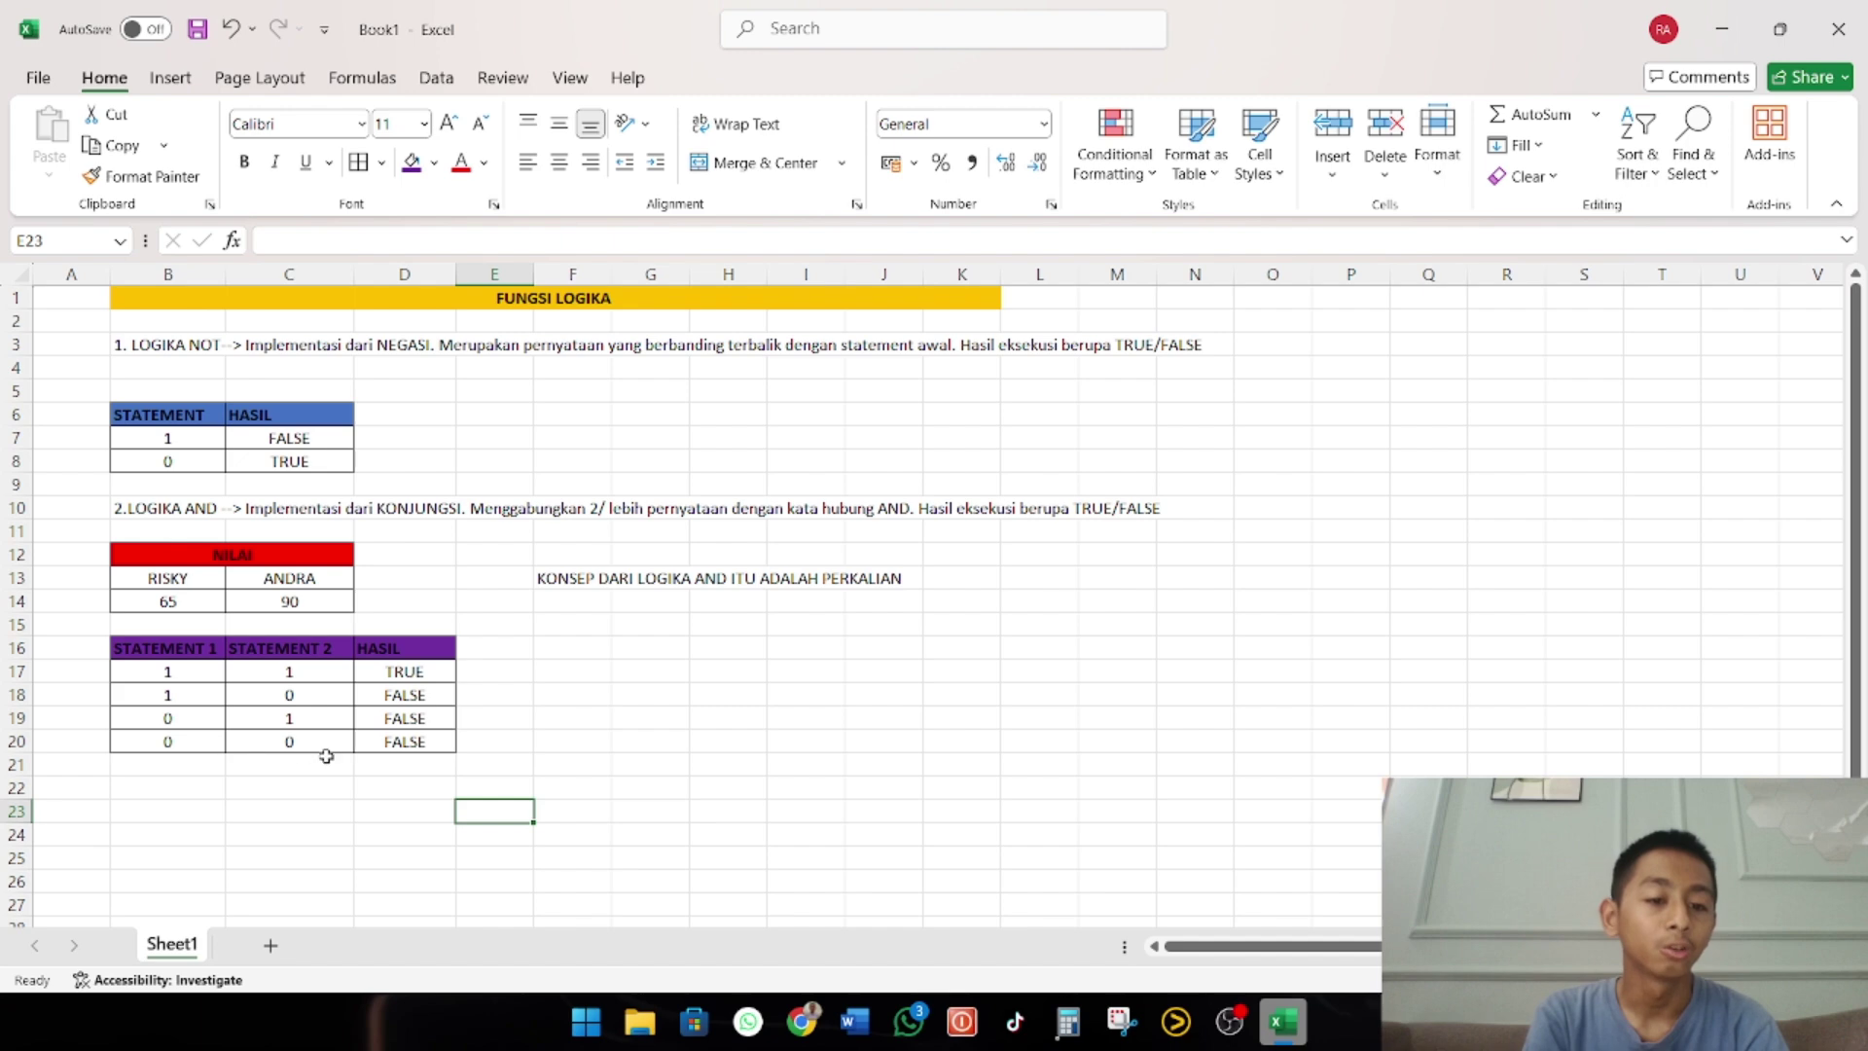
left_click(398, 744)
left_click(552, 720)
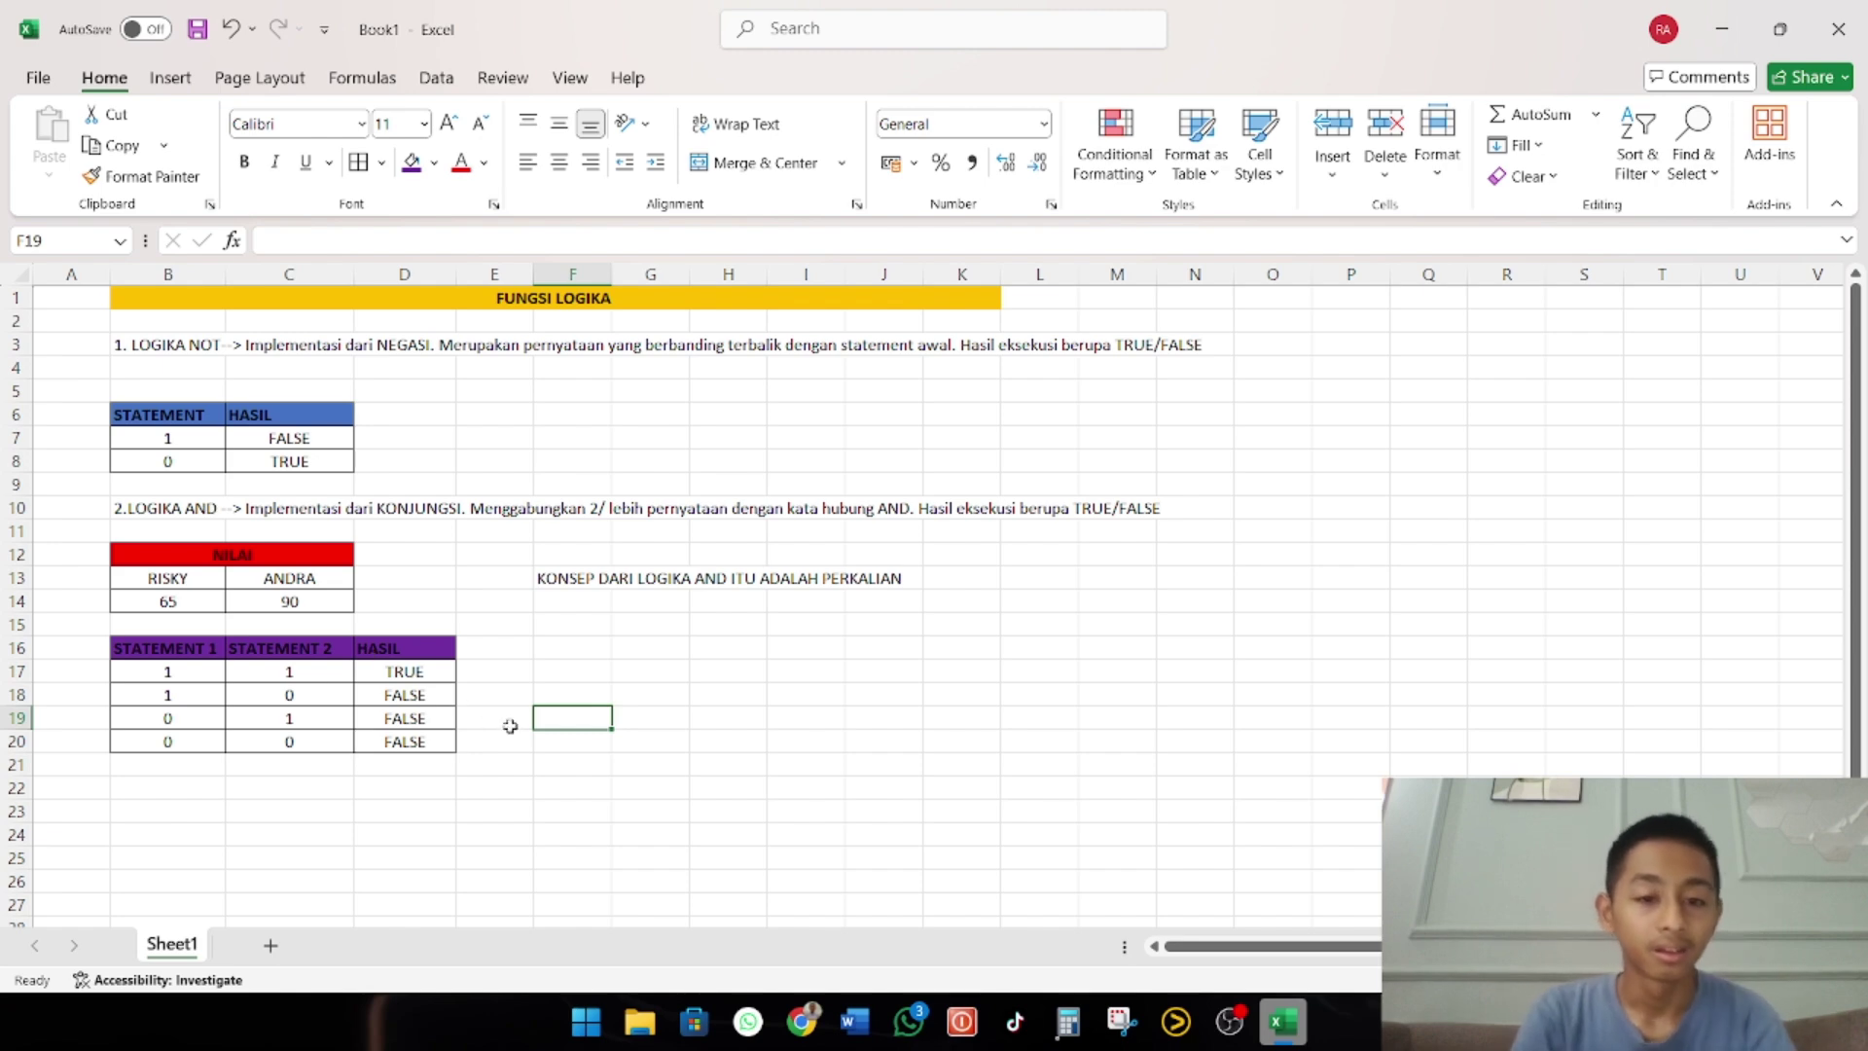
Paste the clipboard history entry beginning "3. LOGIKA OR --> Implementasi dari DISJUNGSI" into B22, below the AND truth table
scroll(491, 723, "down", 1)
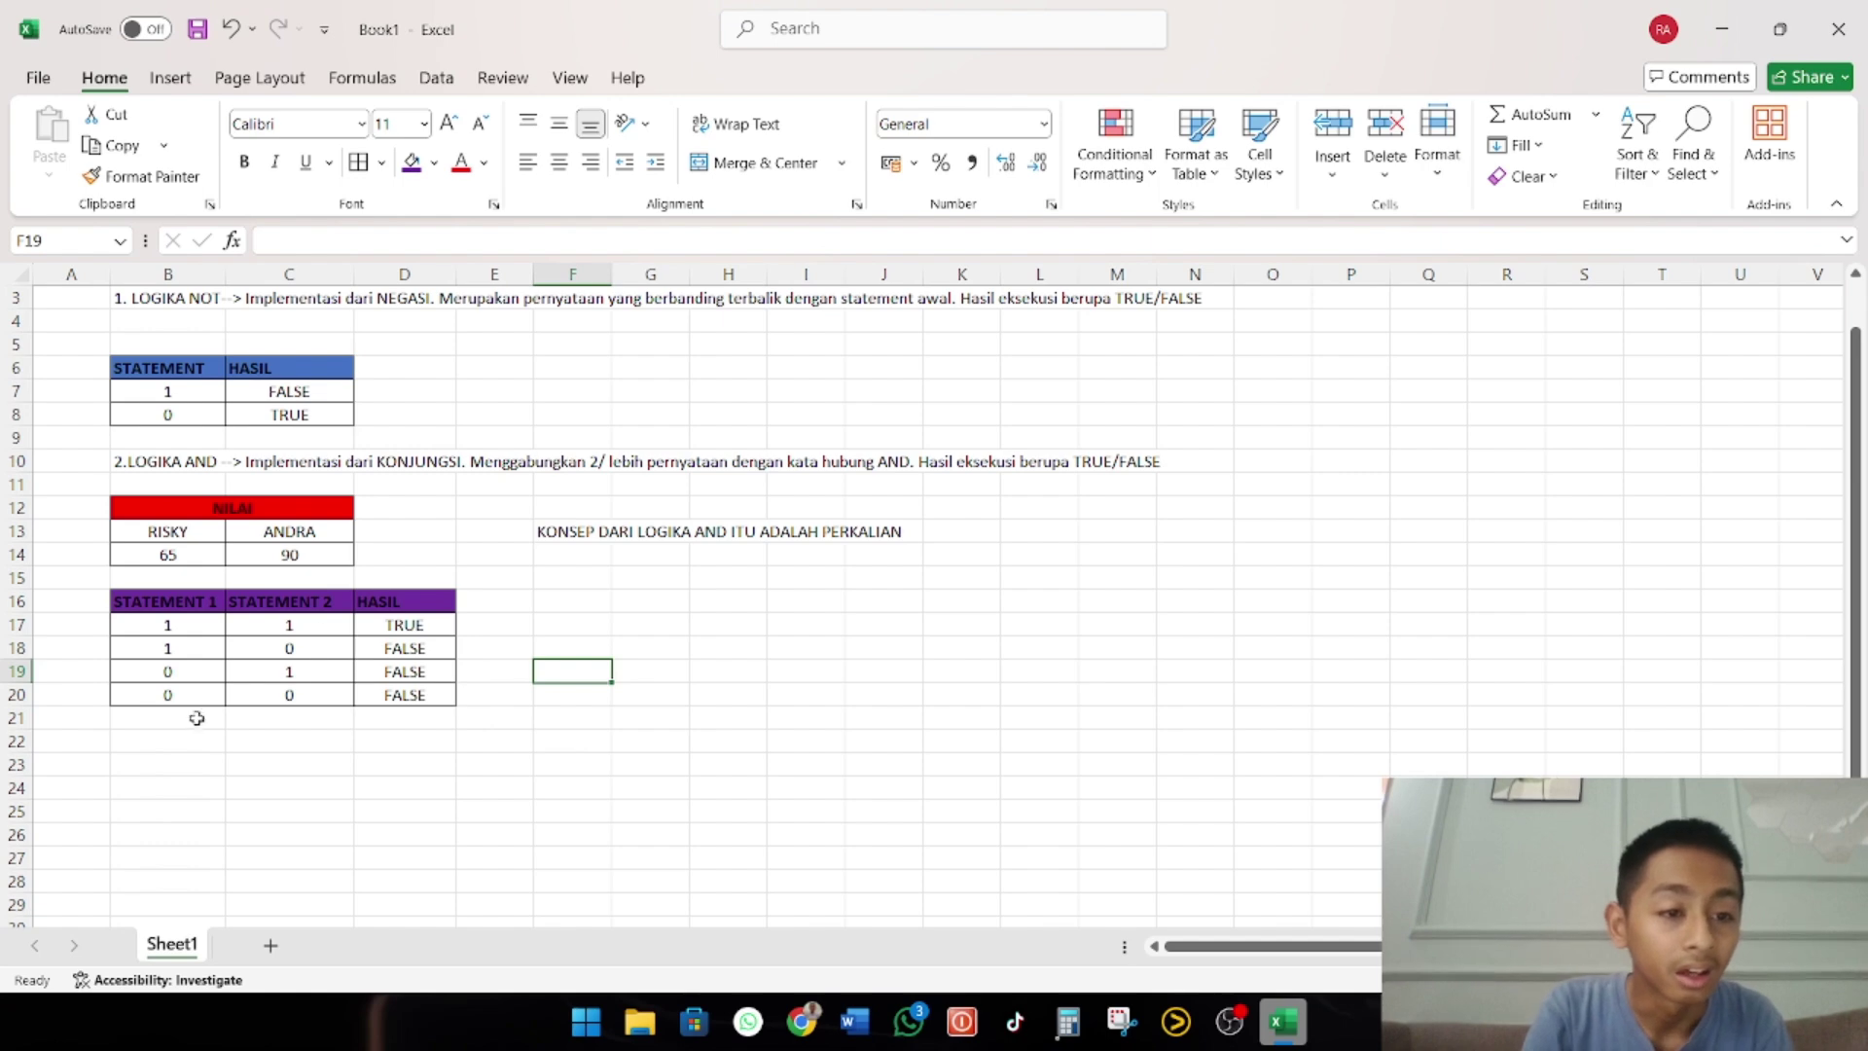
left_click(144, 740)
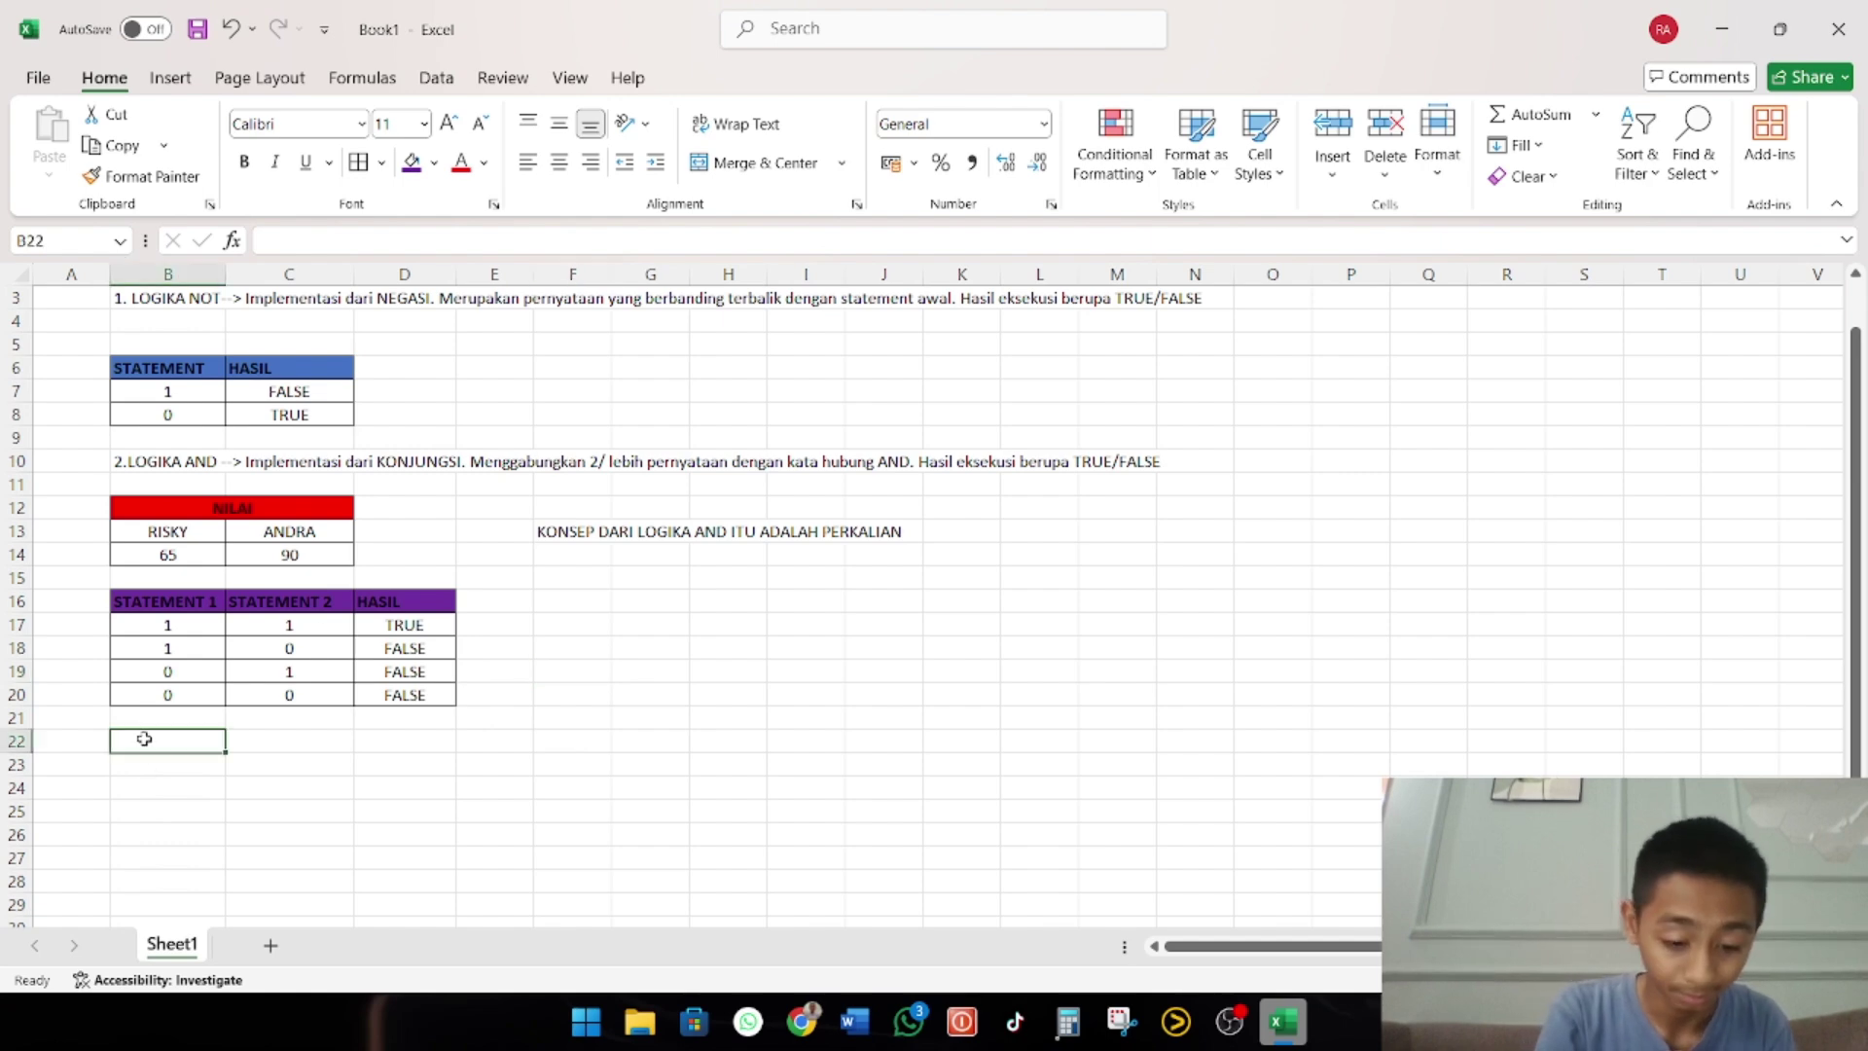
key("super+v")
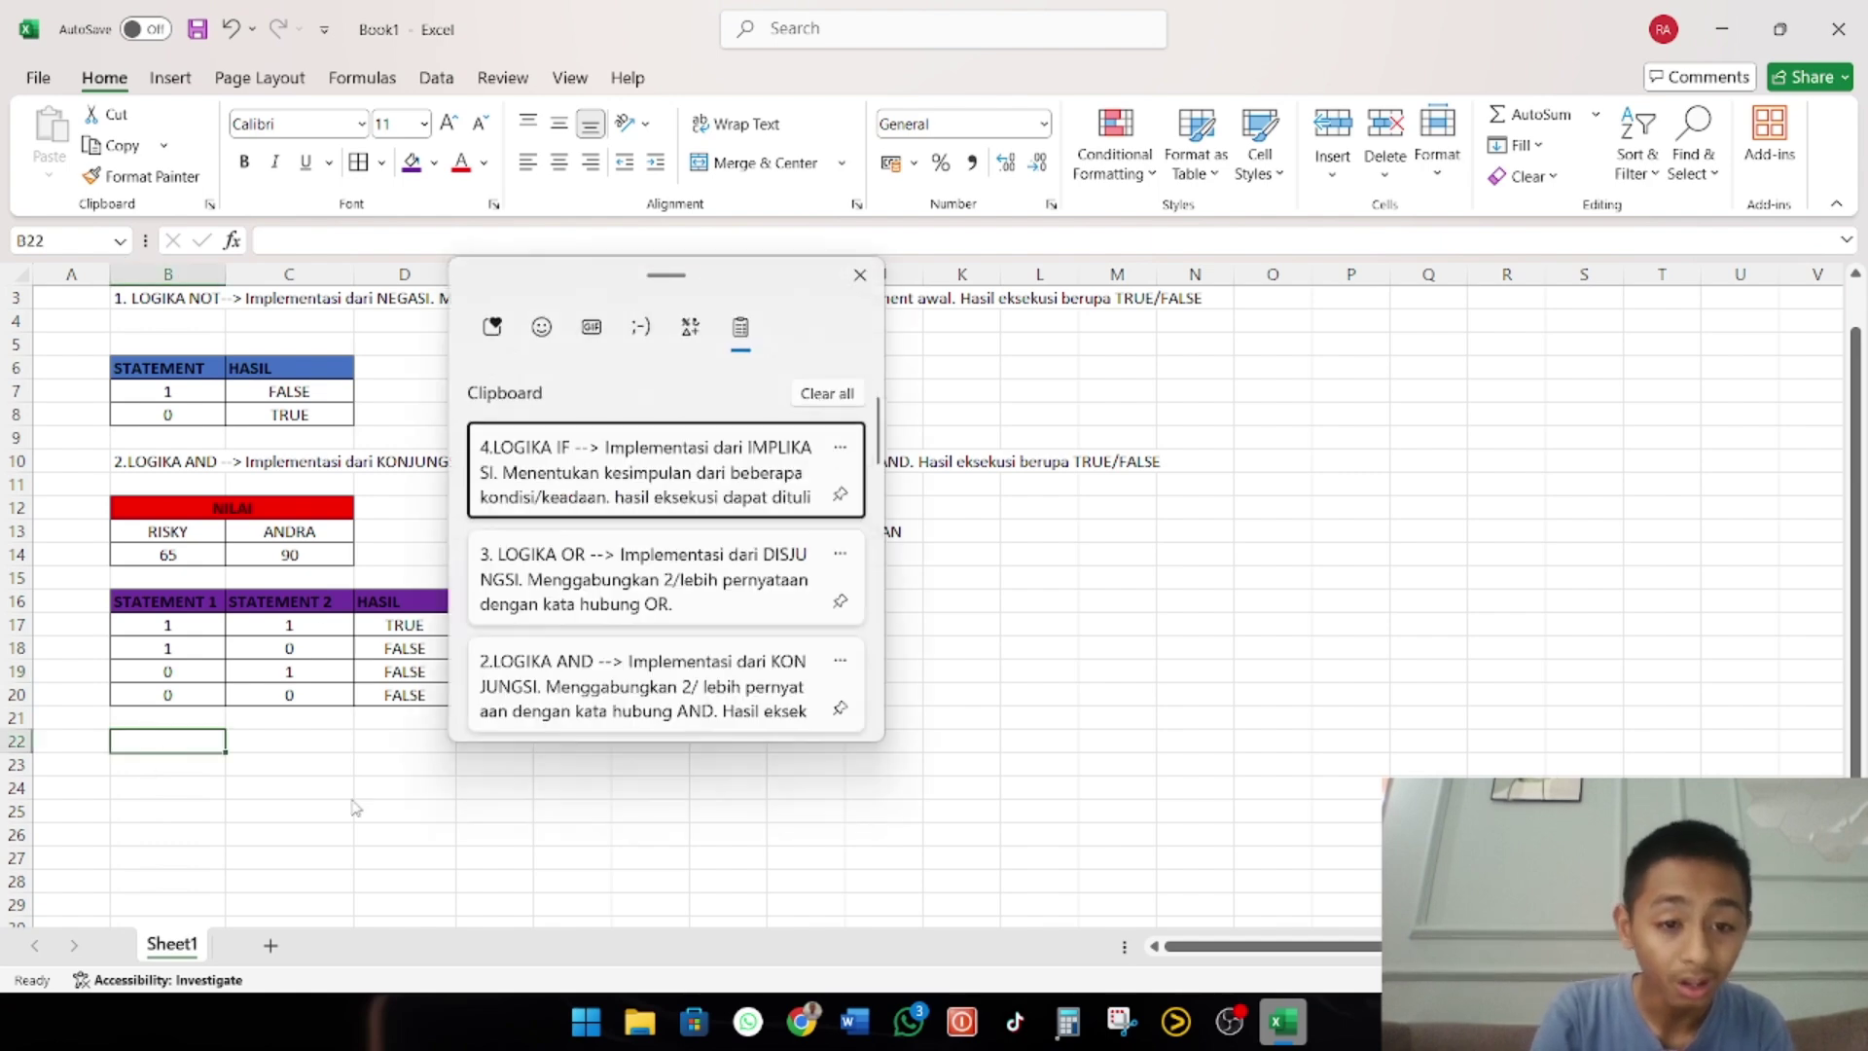
left_click(658, 584)
left_click(443, 840)
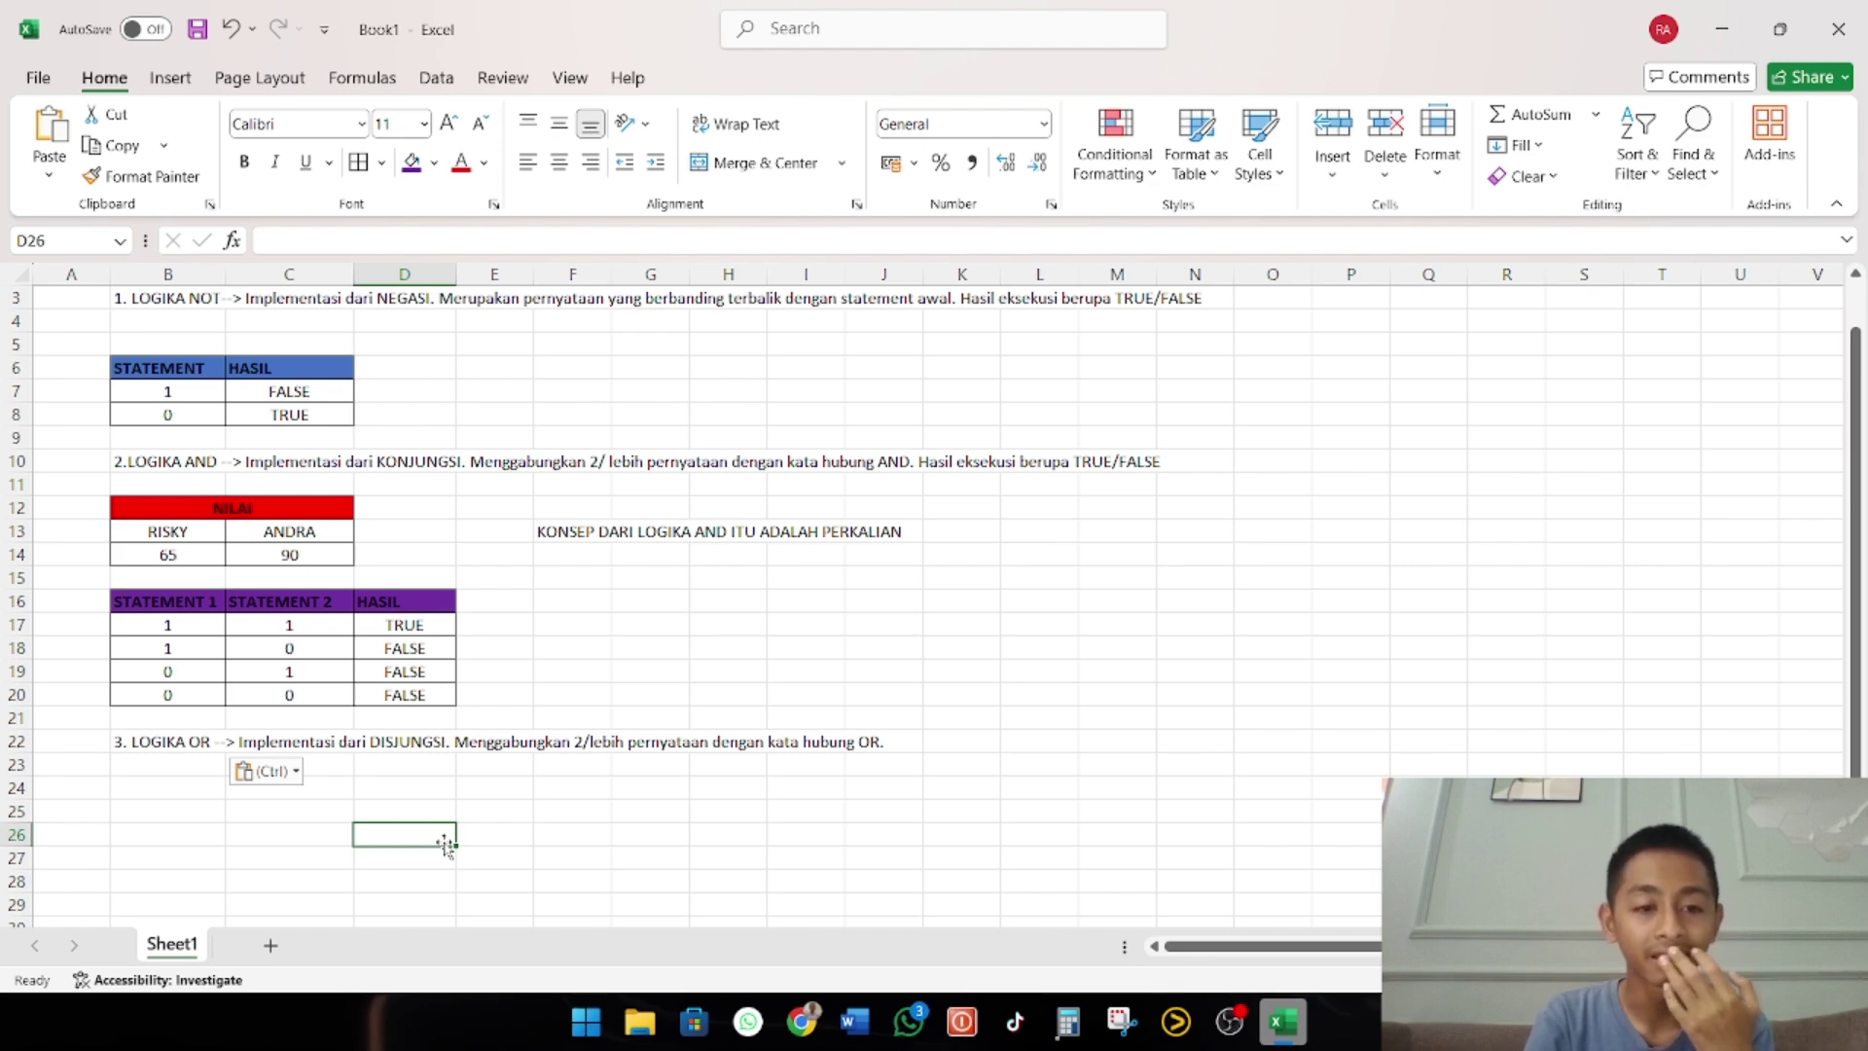
Enter the note "KONSEP DARI LOGIKA OR ITU ADALAH PERTAMBAHAN DALAM MATEMATIKA" in F25, under the LOGIKA OR heading
left_click(569, 811)
type("KONS")
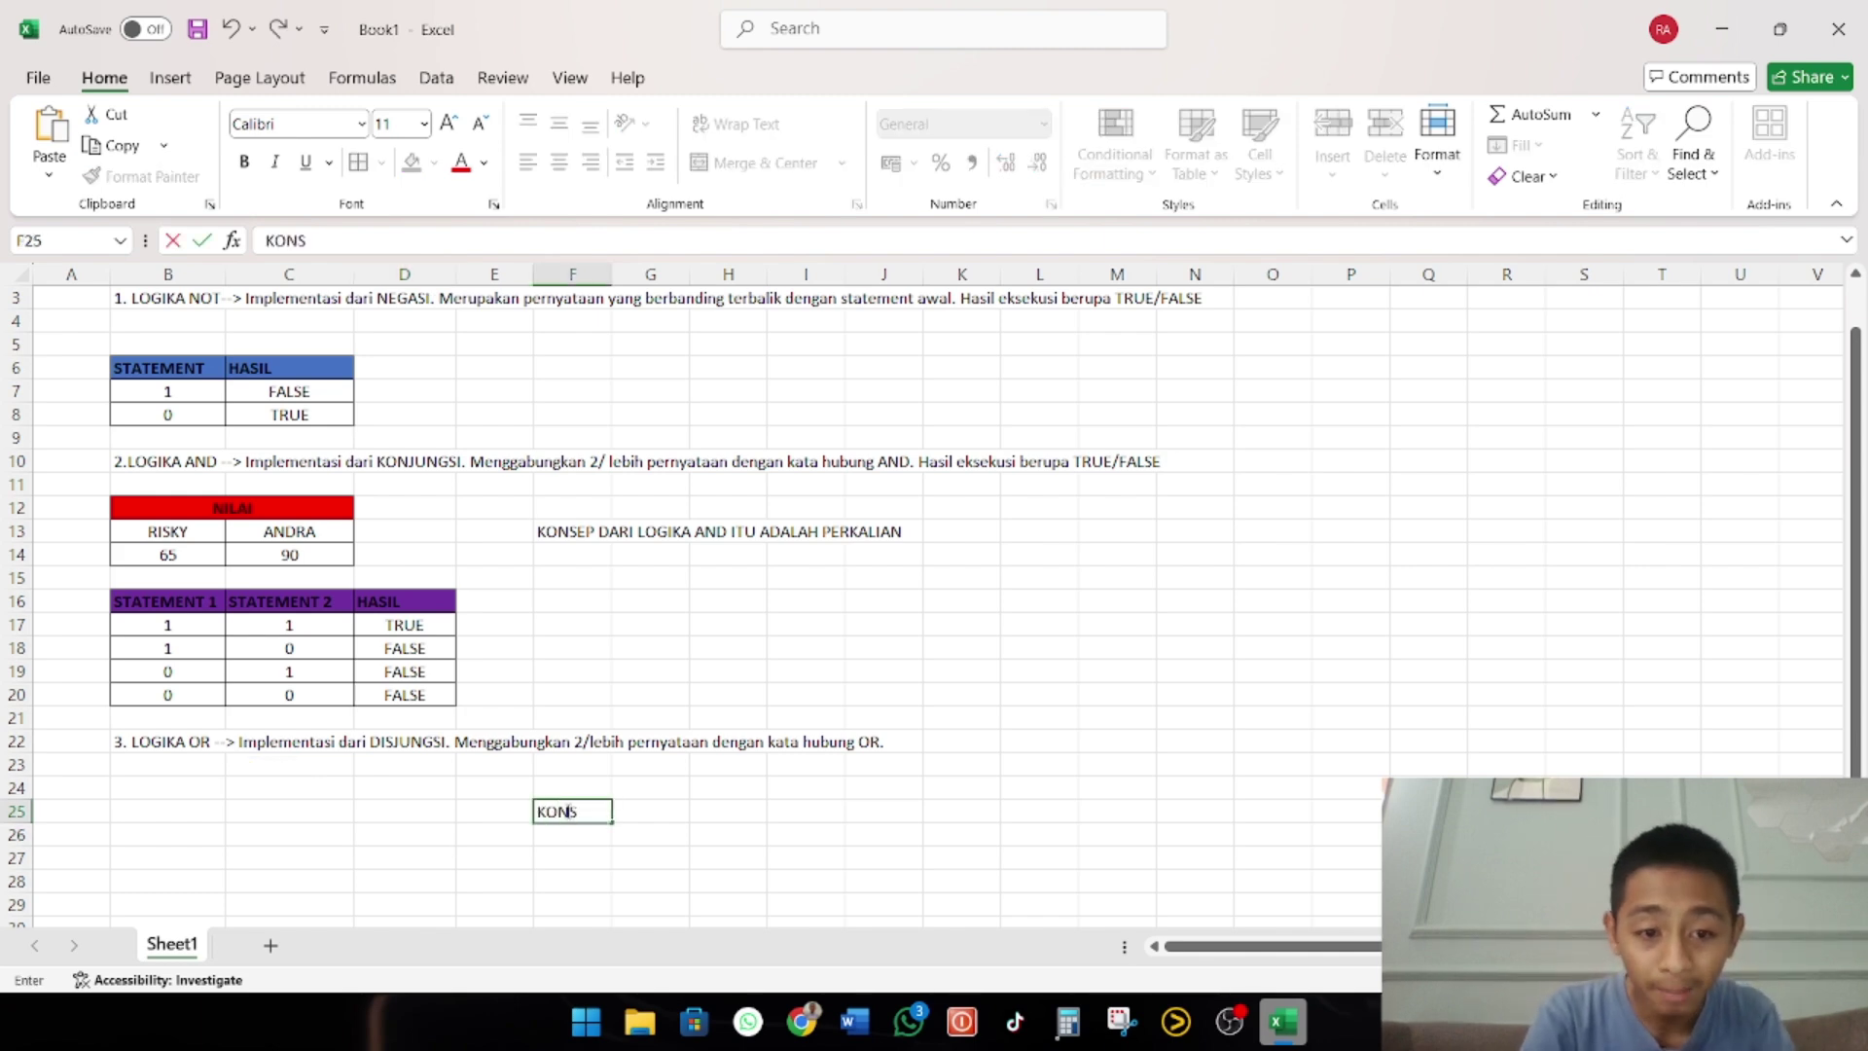
type("EP DARI")
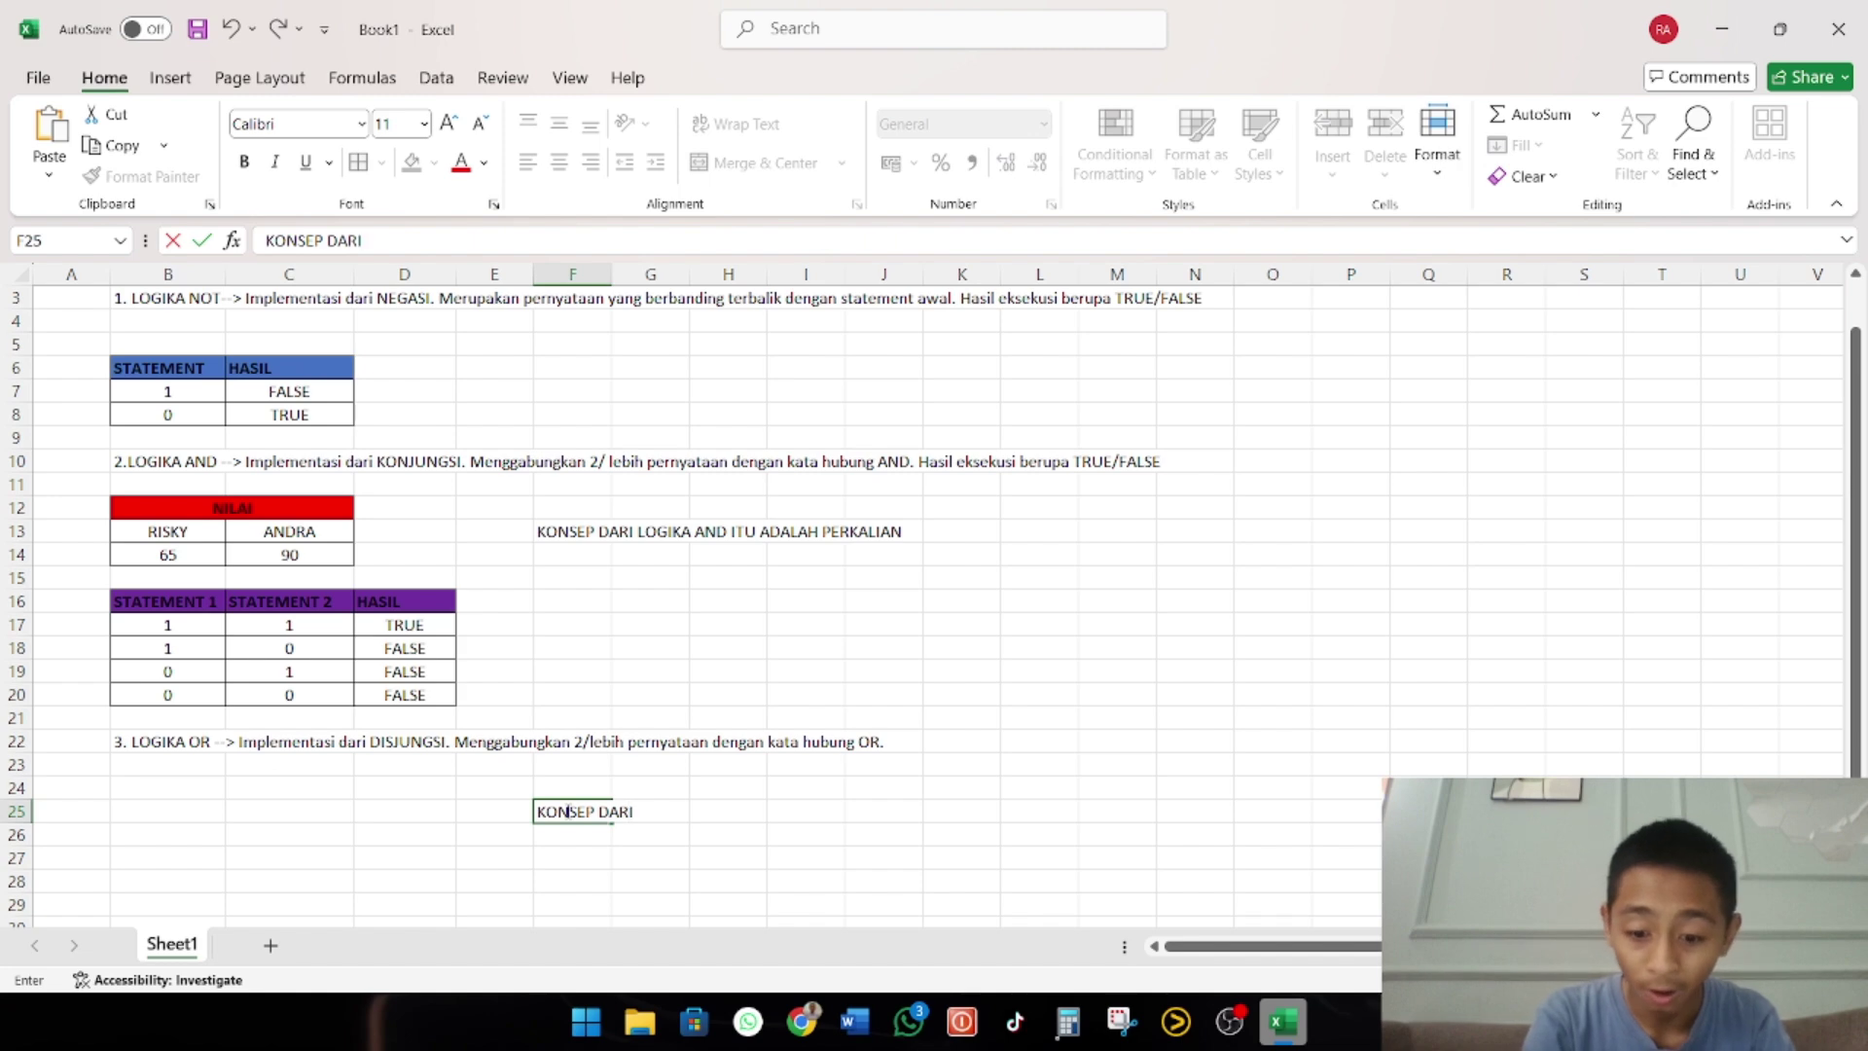
type(" LOGIKA O")
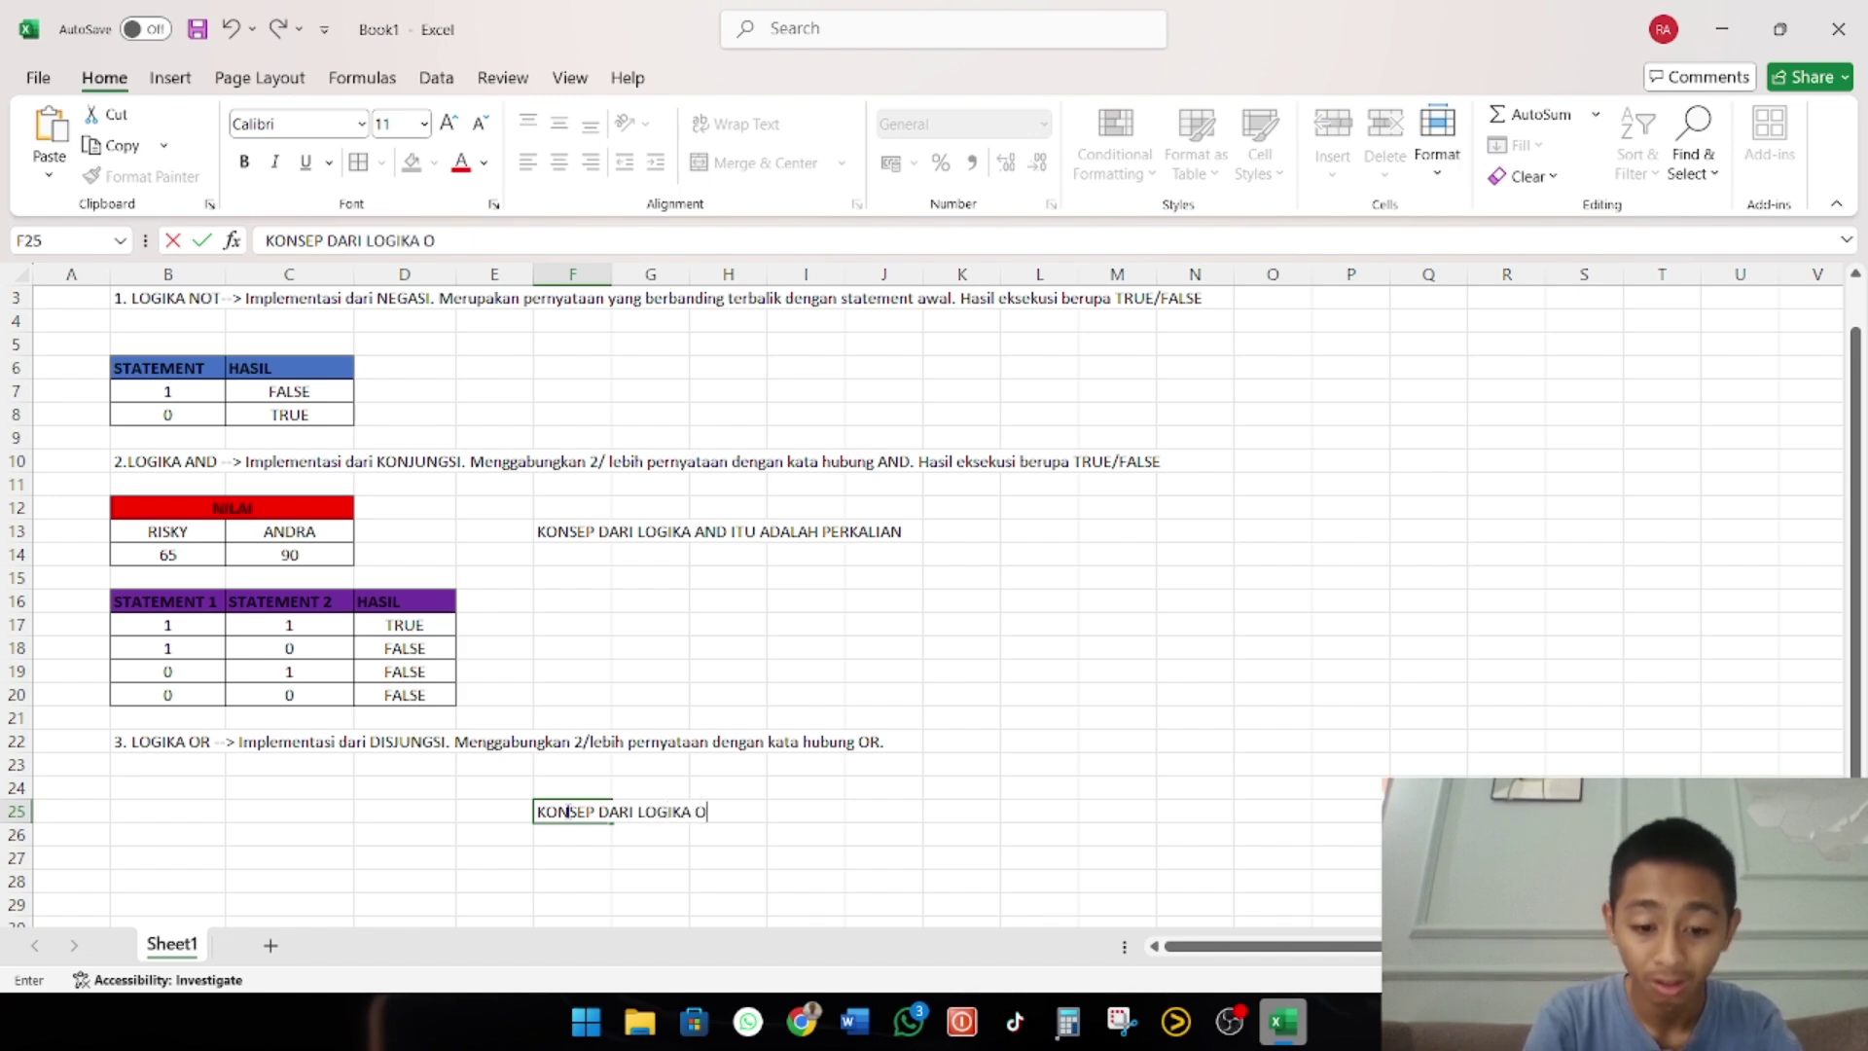
type("R ITU AD")
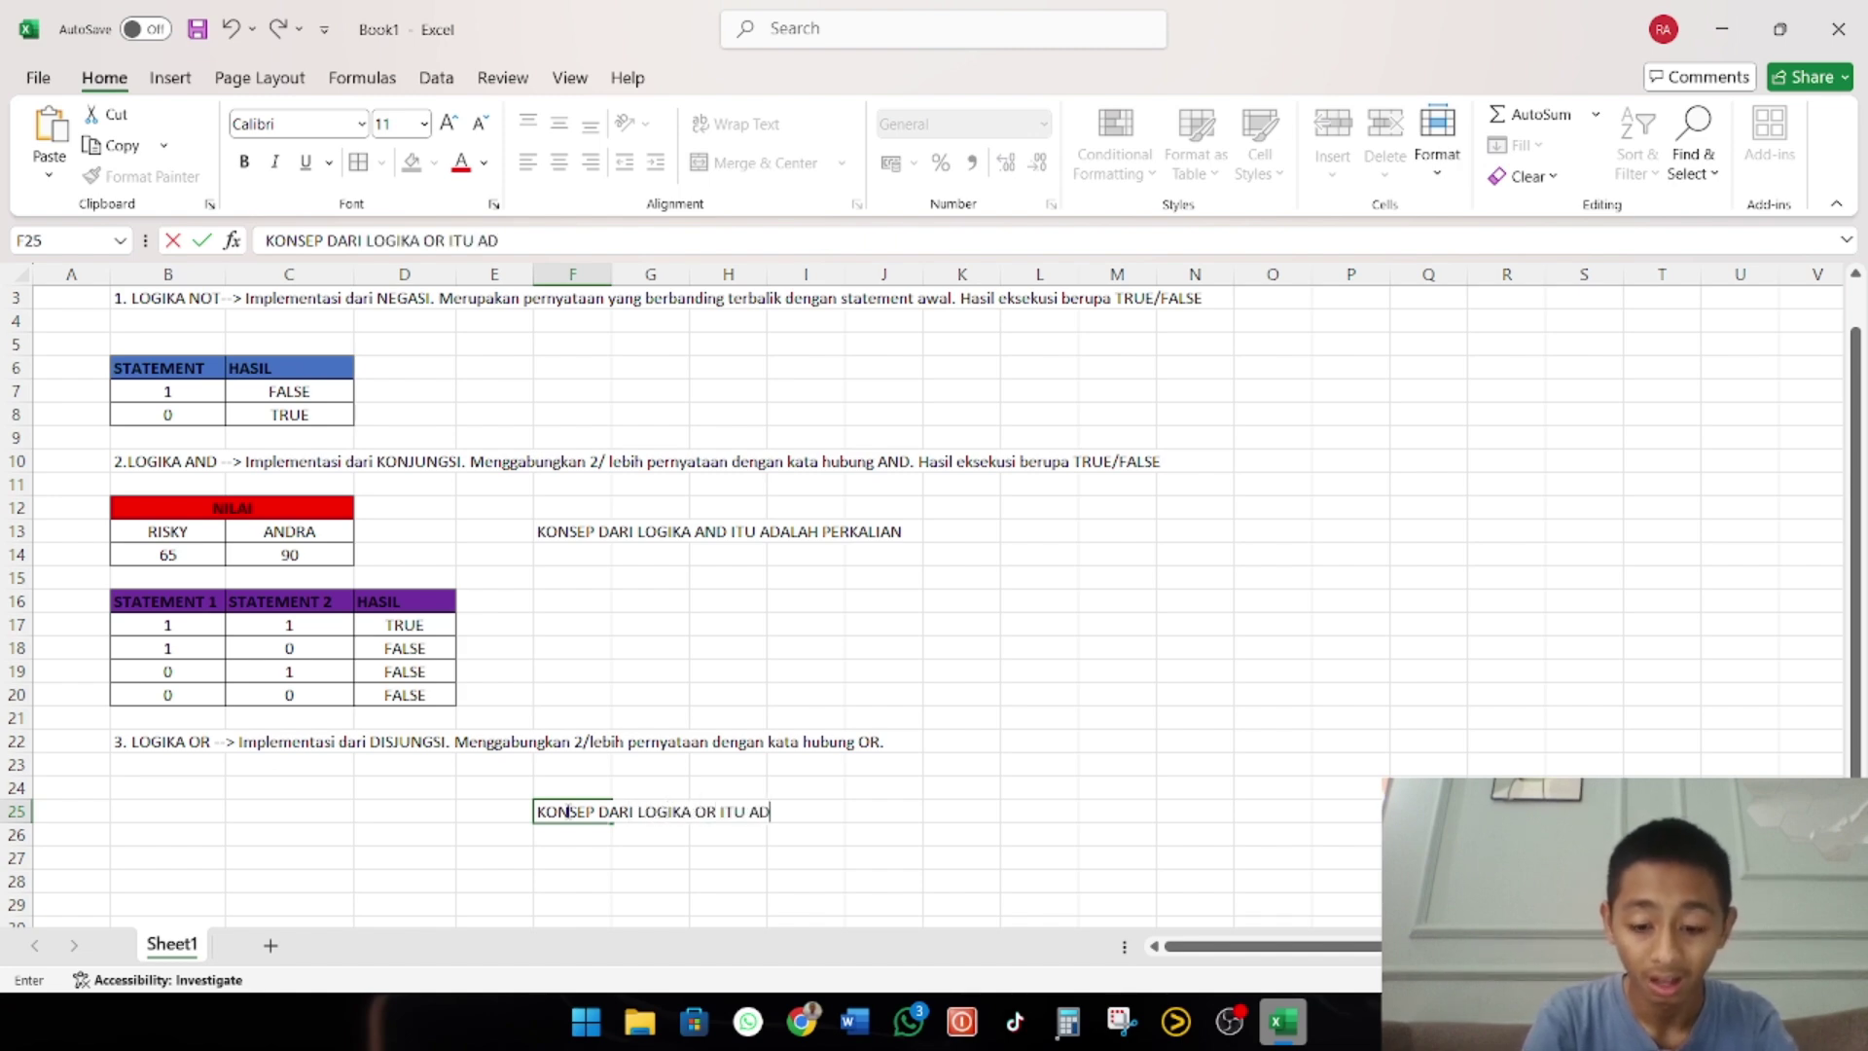
type("ALAH PER")
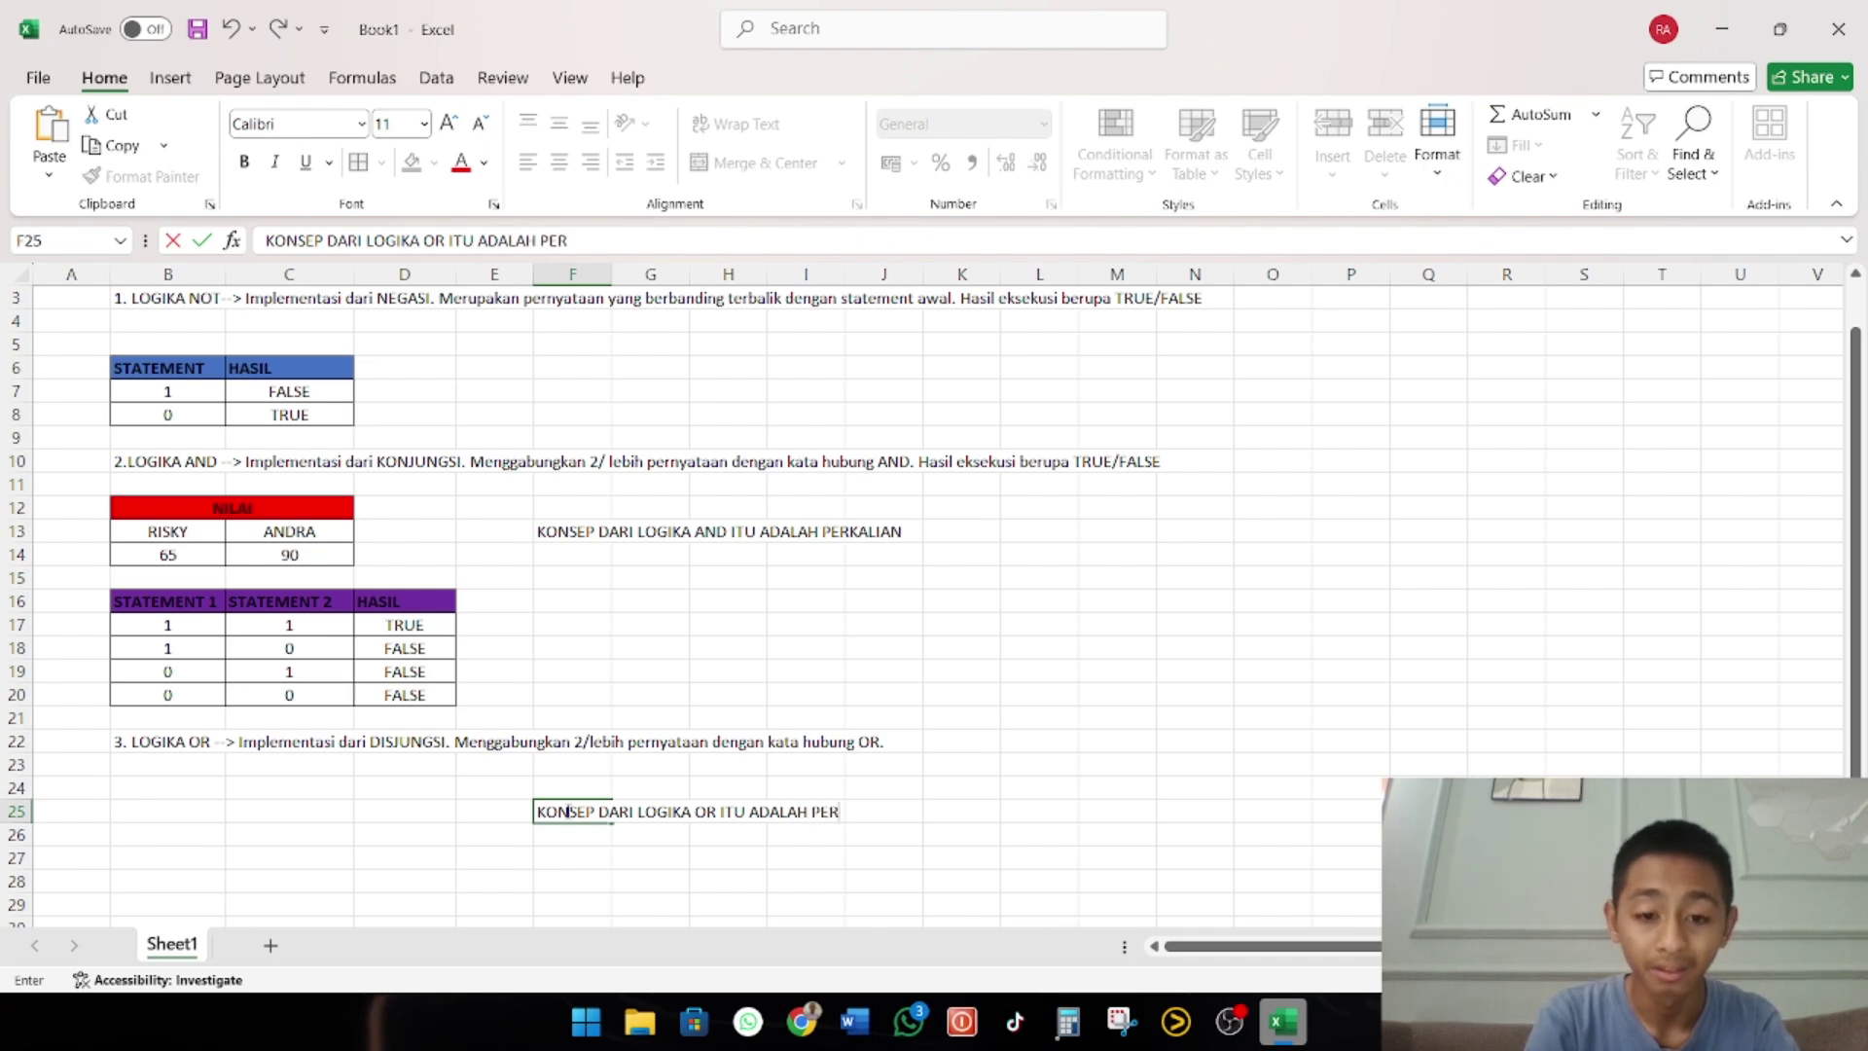
type("TAMBAHAN")
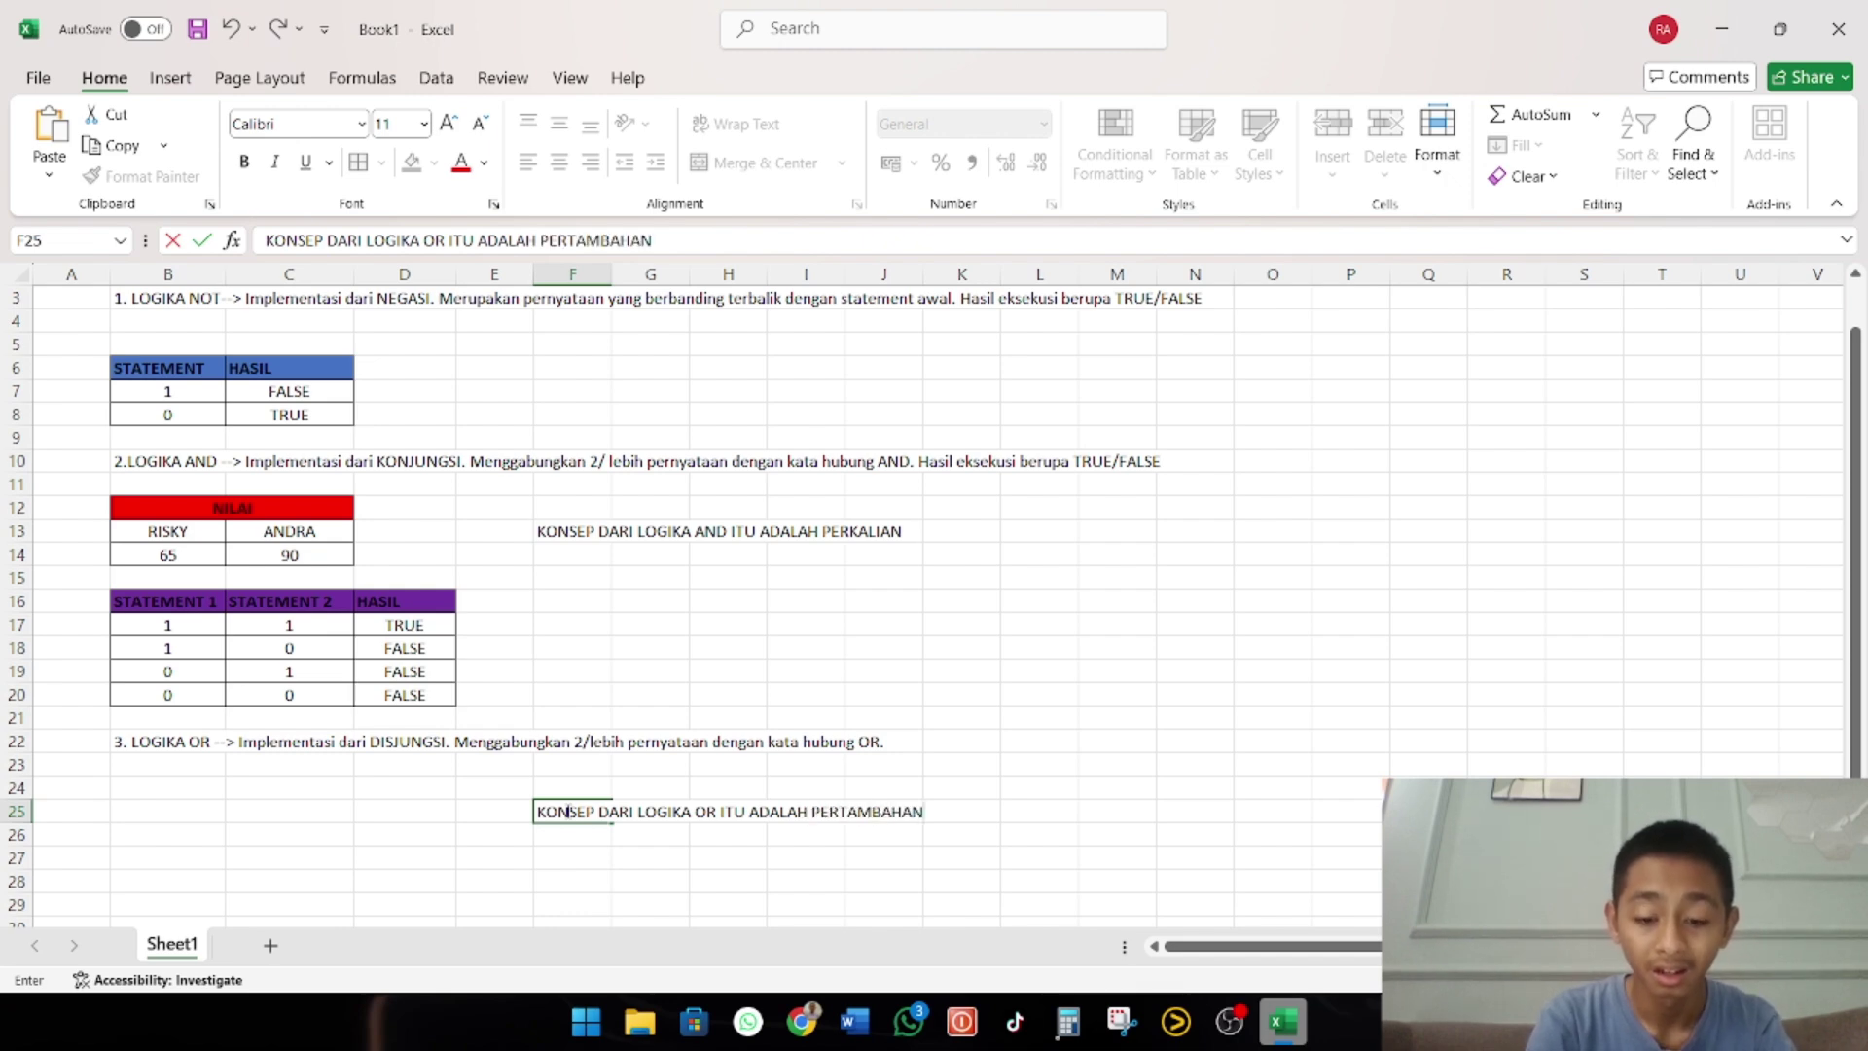
type(" DALAM MATEMA")
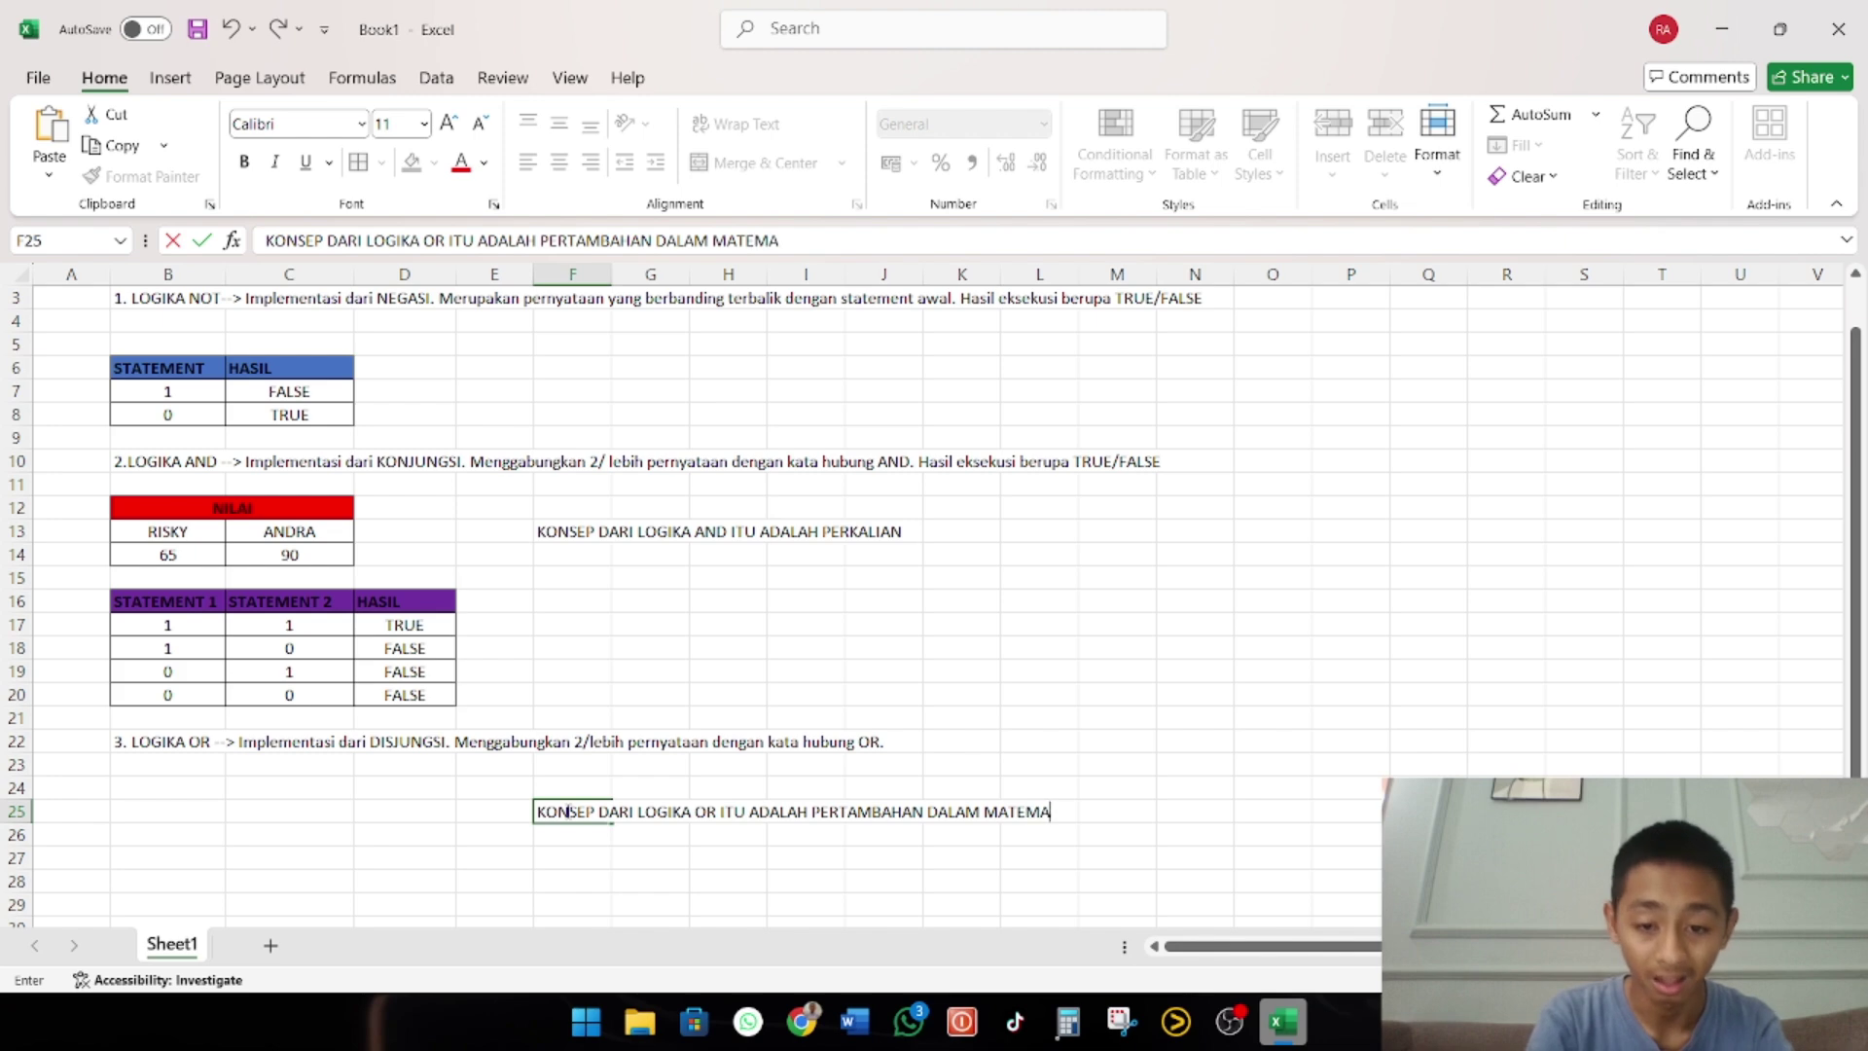
type("TIKA")
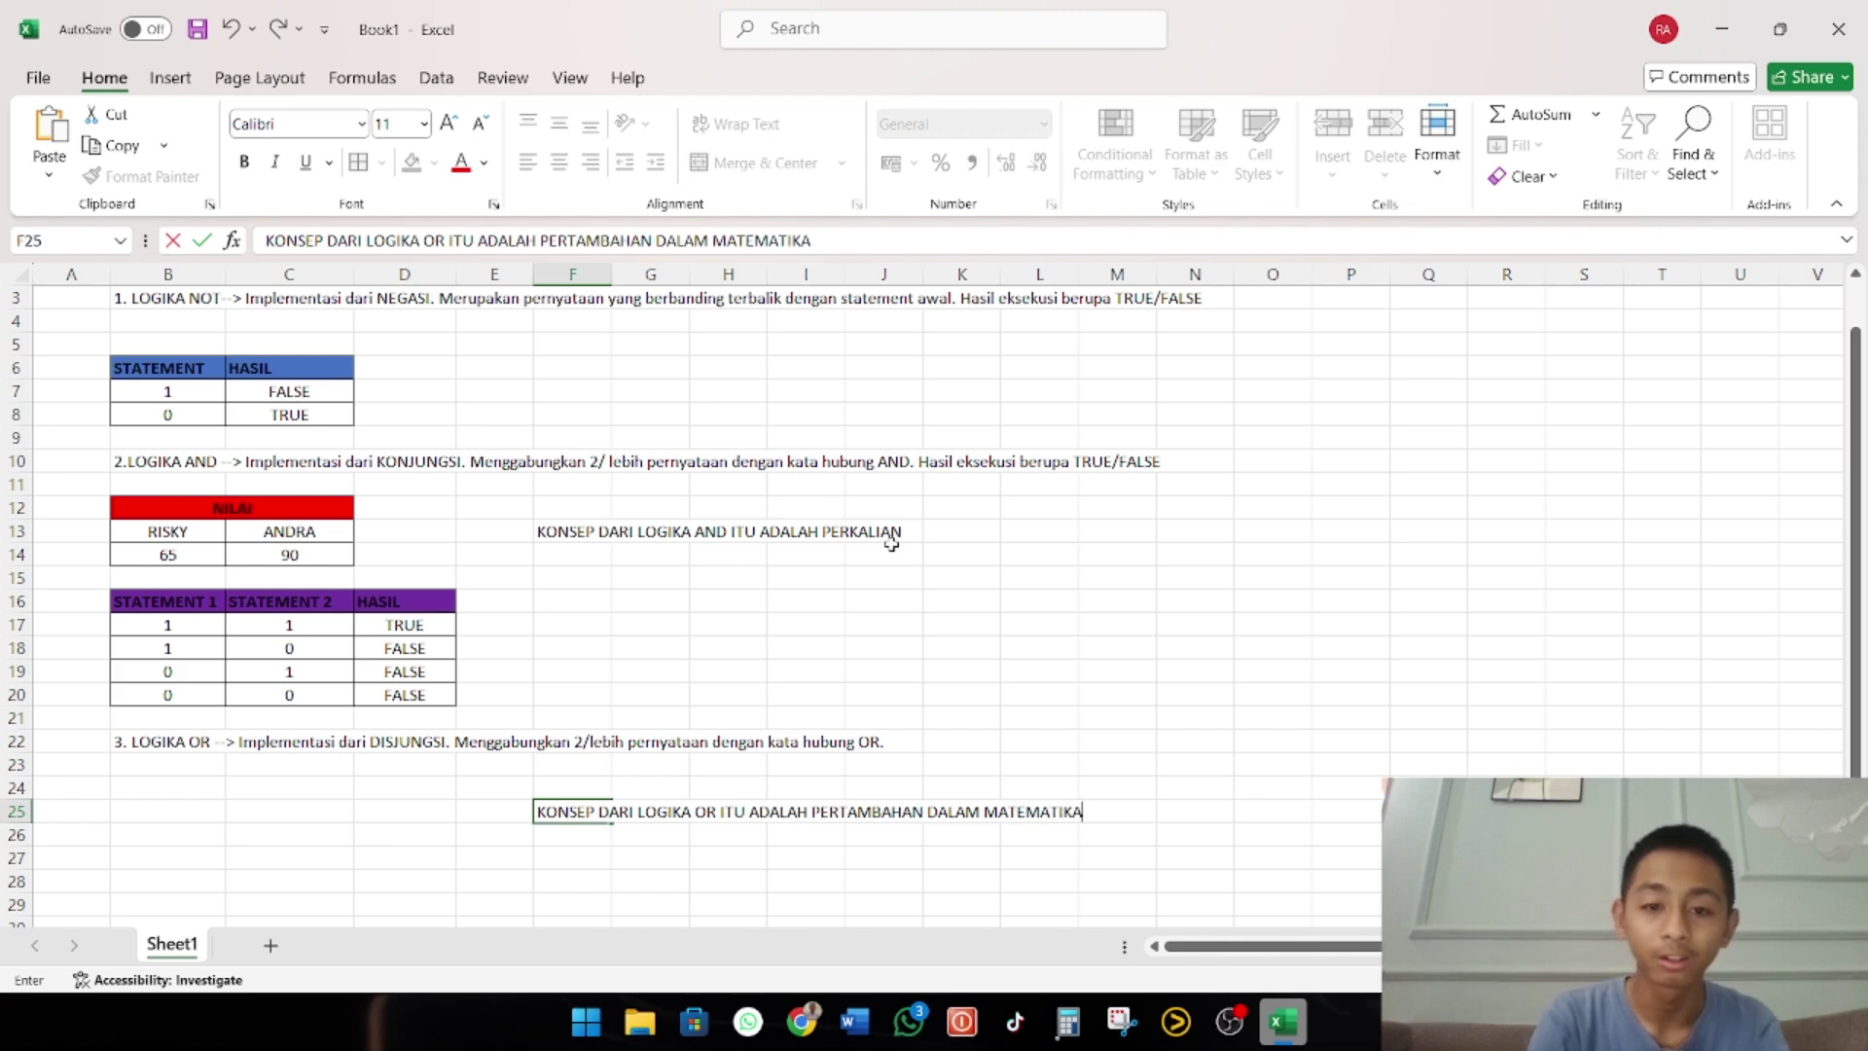
left_click(926, 539)
Append "DALAM MATEMATIKA" to the LOGIKA AND concept note in F13
left_click(900, 531)
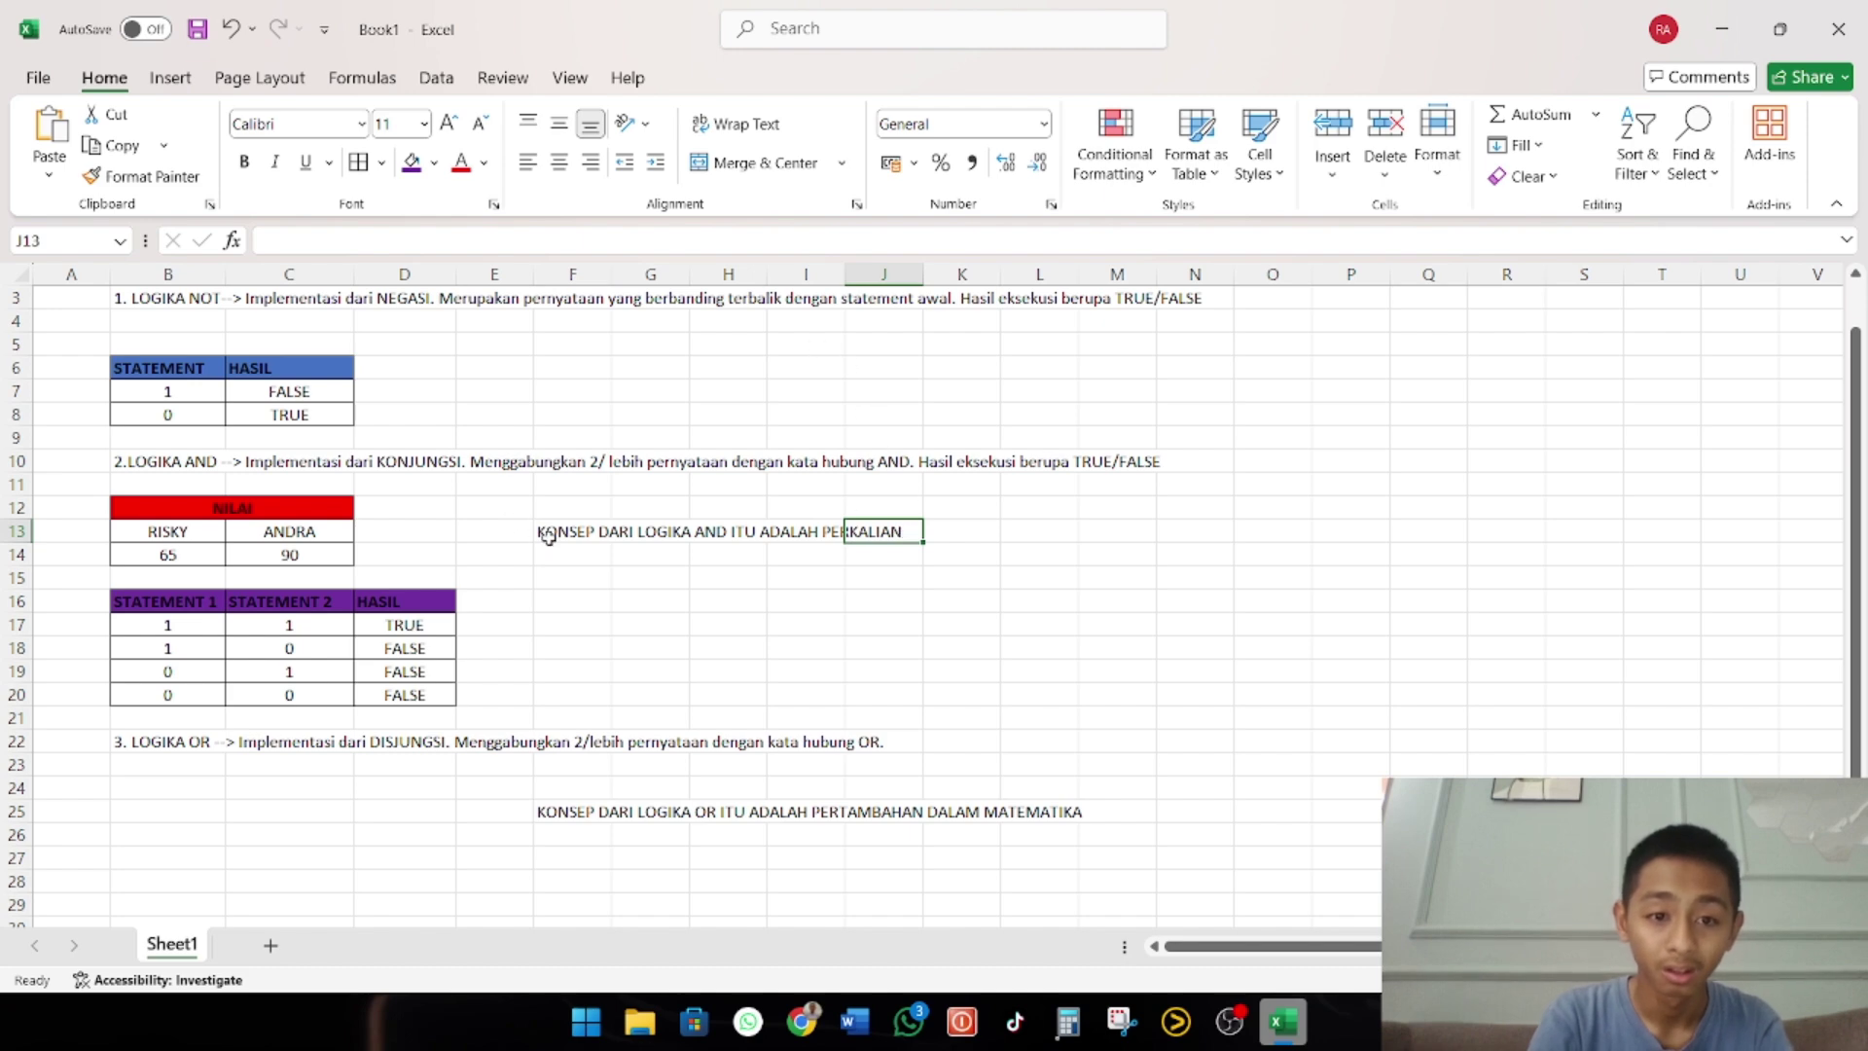
left_click_drag(567, 533, 1035, 531)
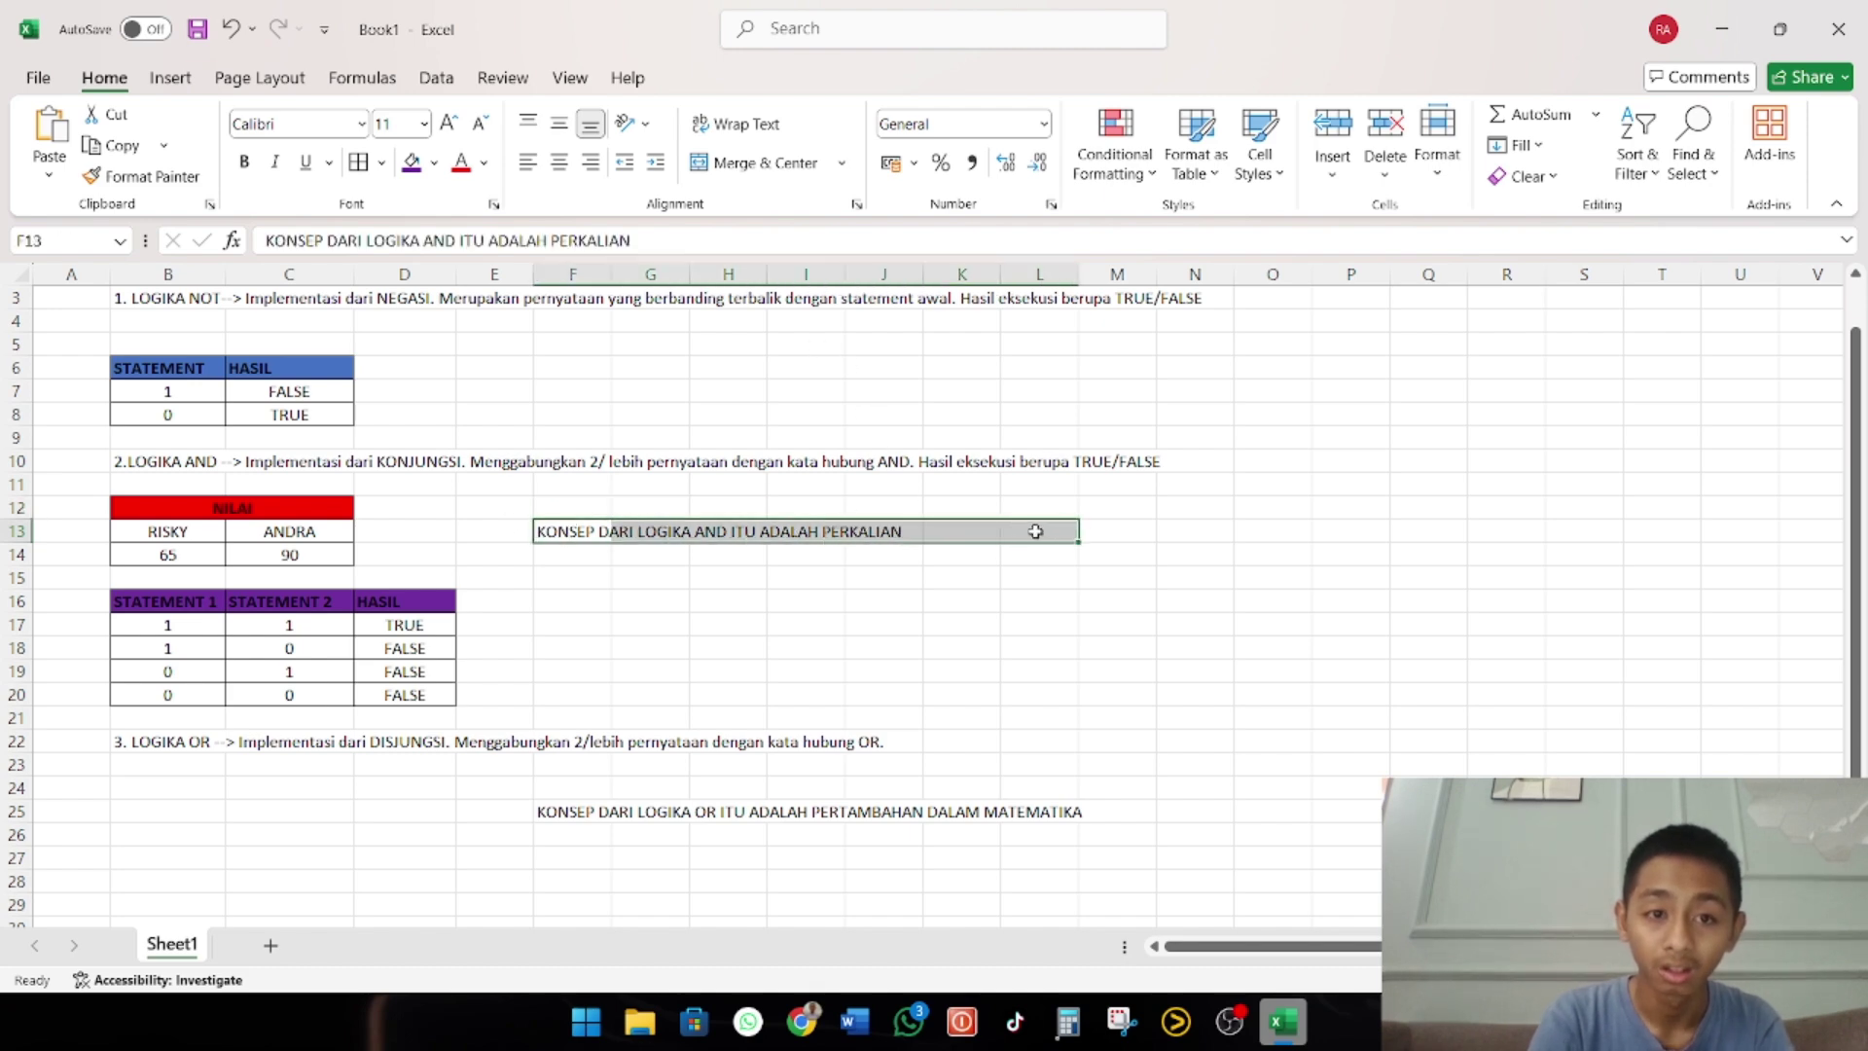
left_click(696, 234)
type("DALA")
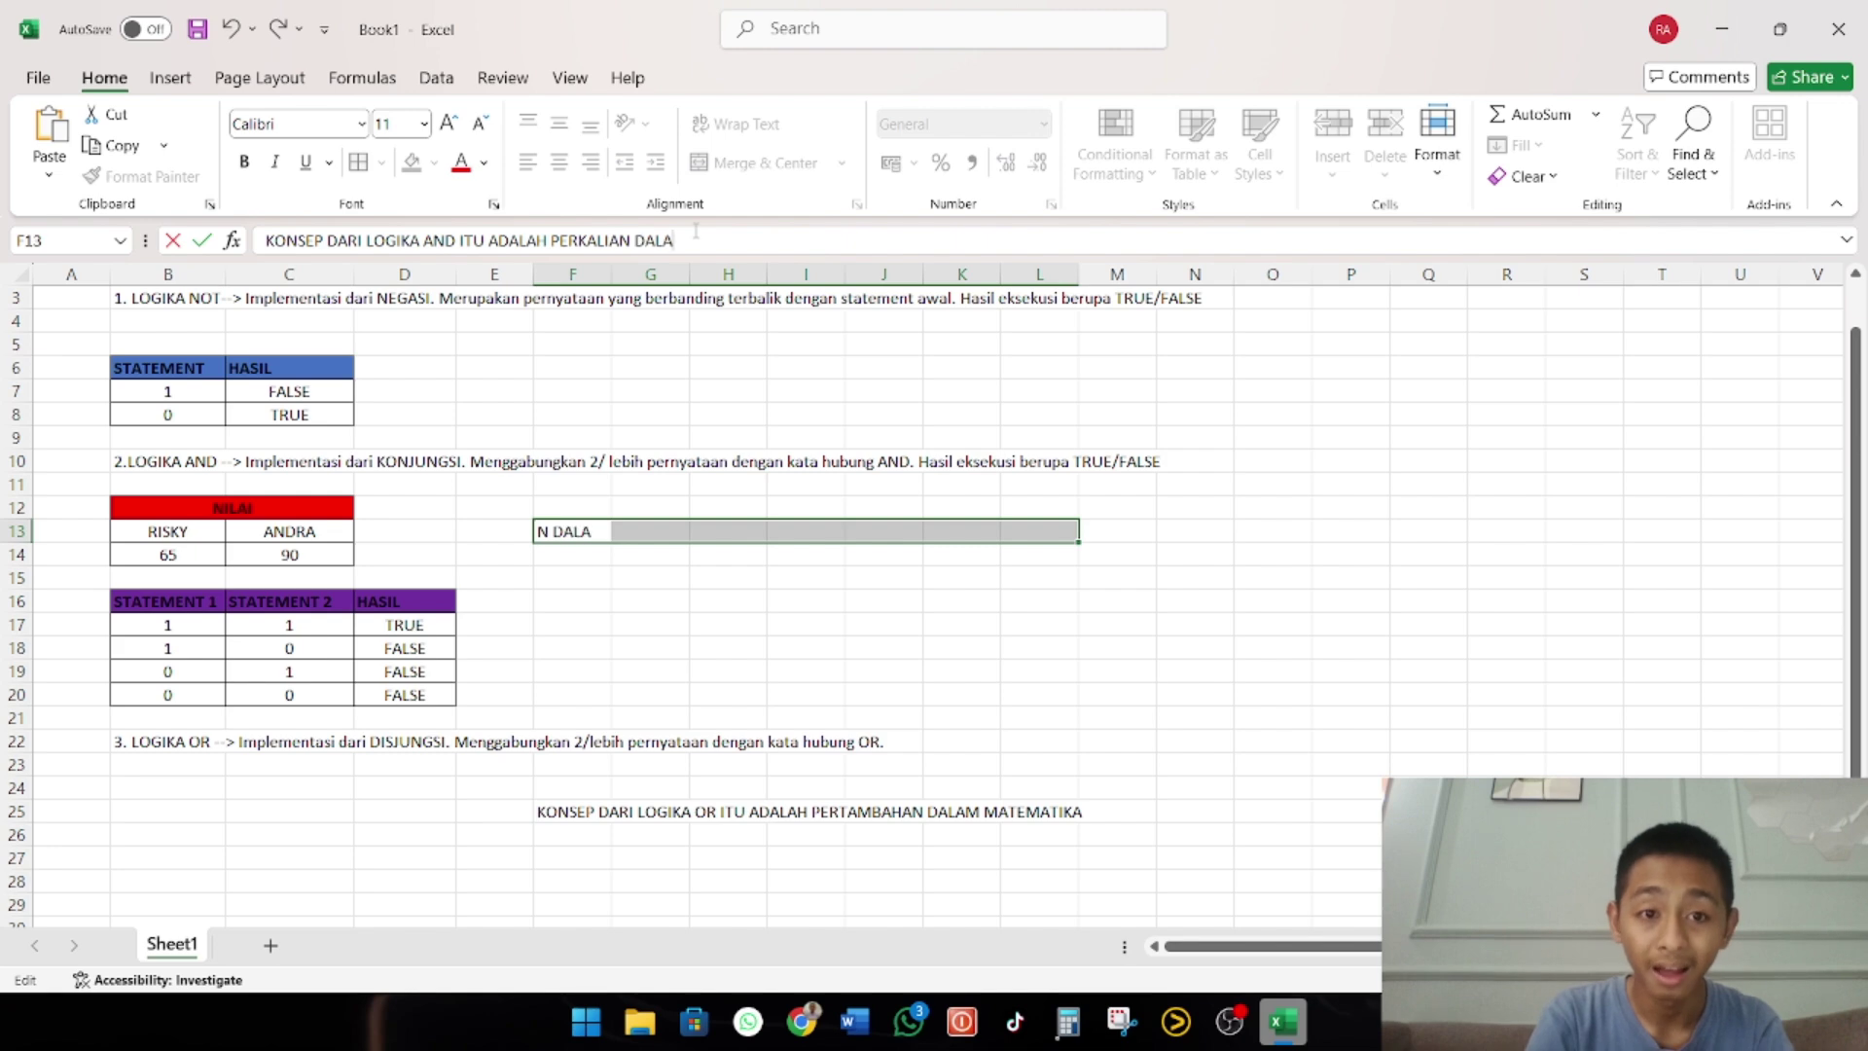
type("M MATEMAT")
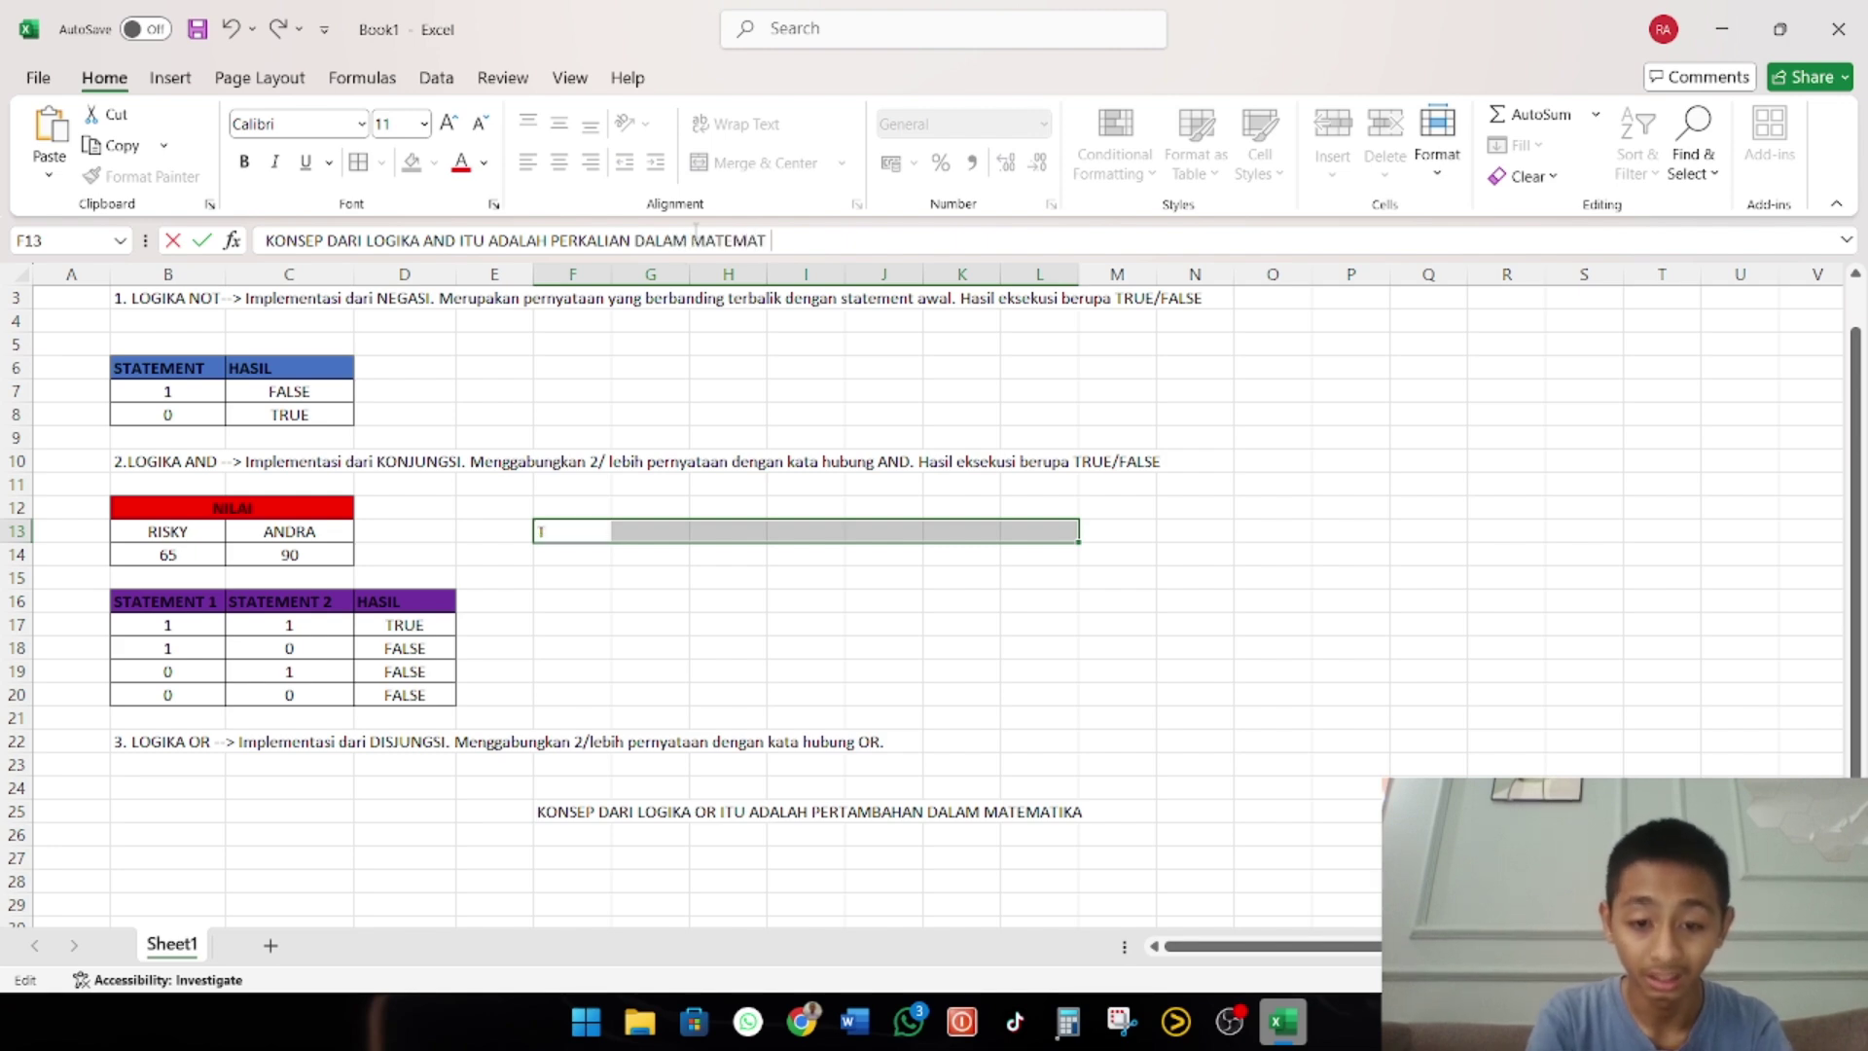
type("IKA")
left_click(617, 433)
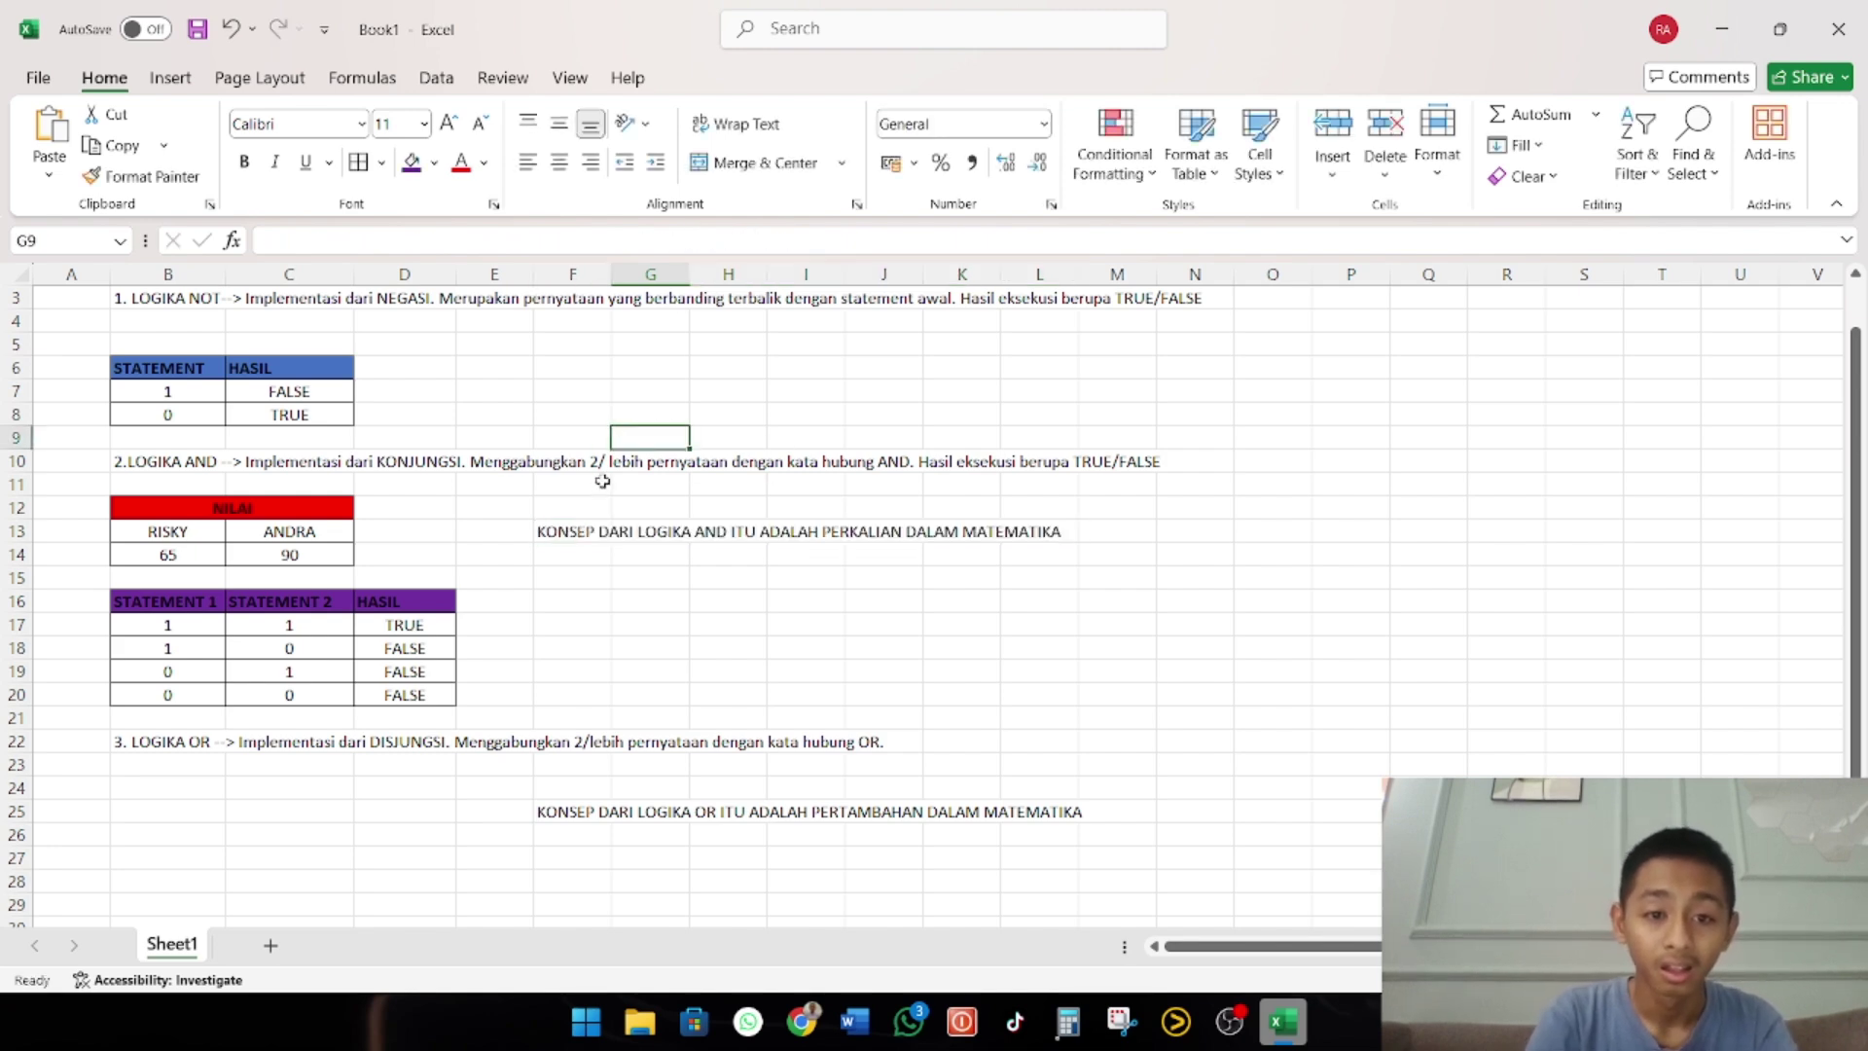
Merge and center the AND concept note across F13:L13 and the OR concept note across F25:L25
left_click_drag(569, 533, 1055, 533)
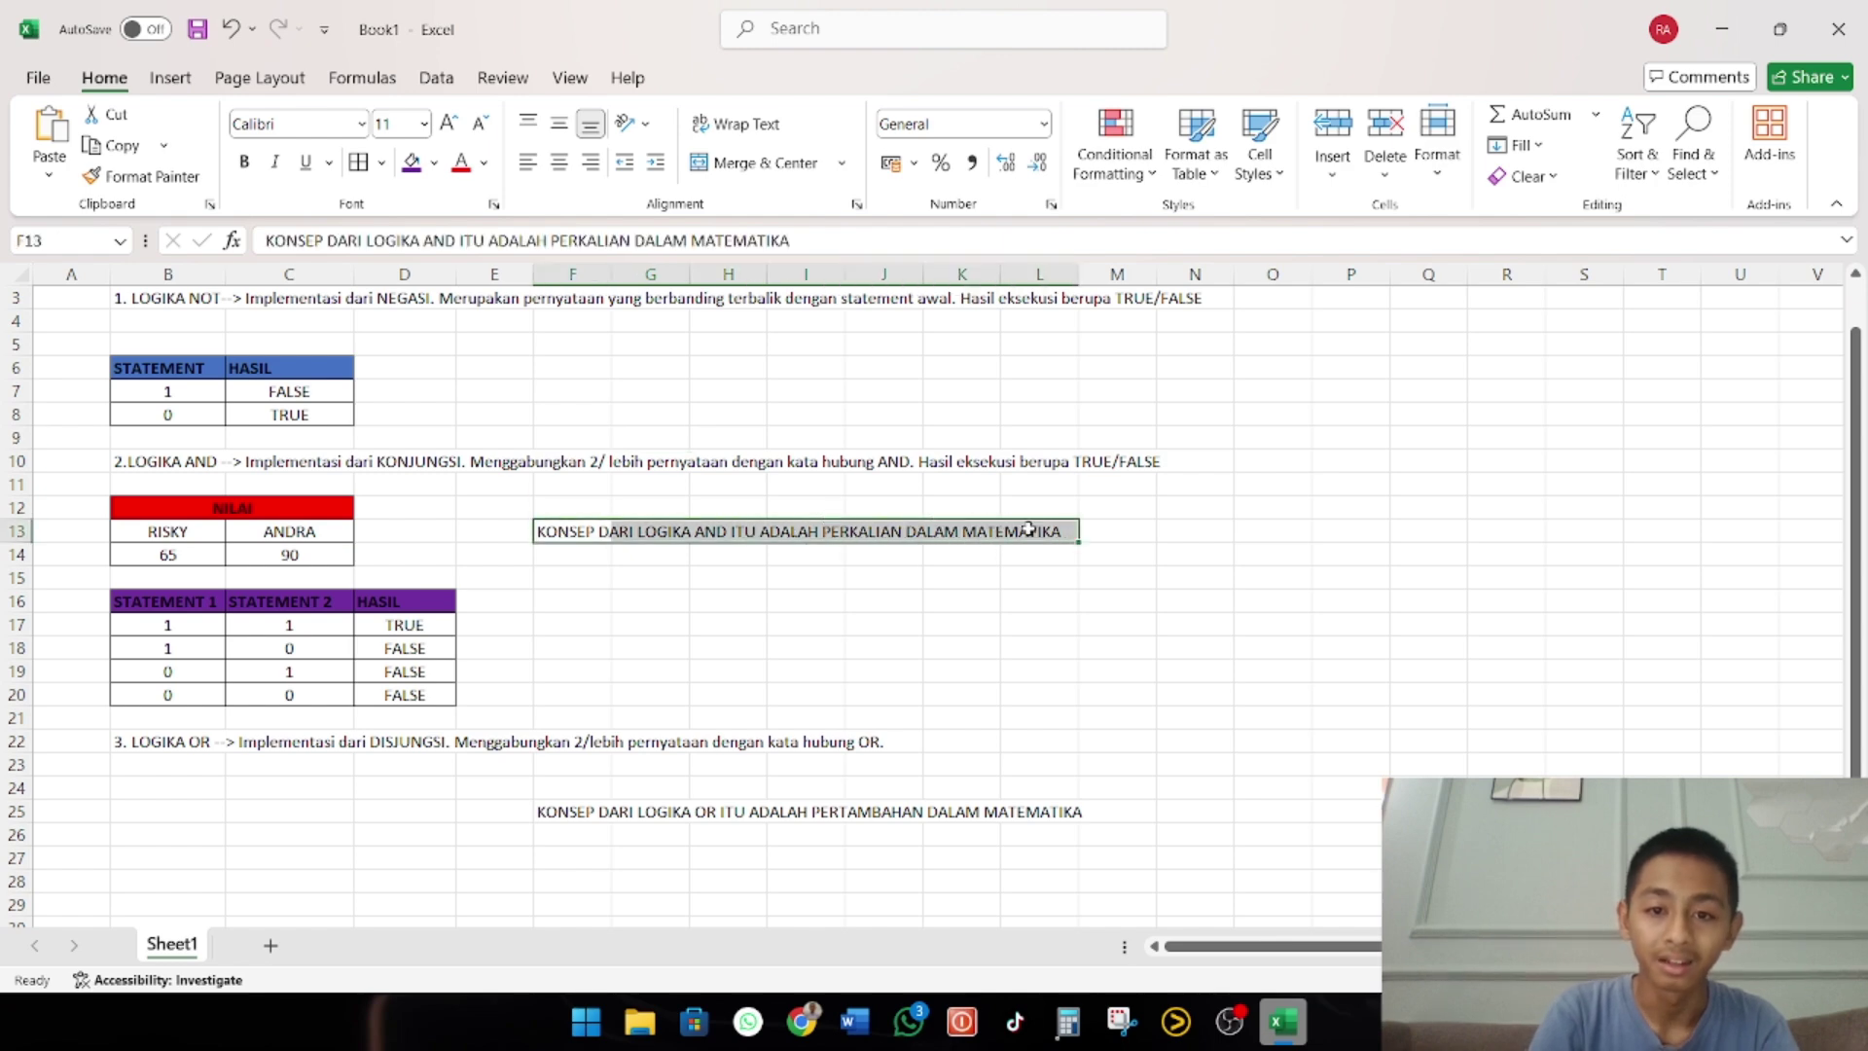
left_click(744, 165)
left_click_drag(556, 815, 1065, 813)
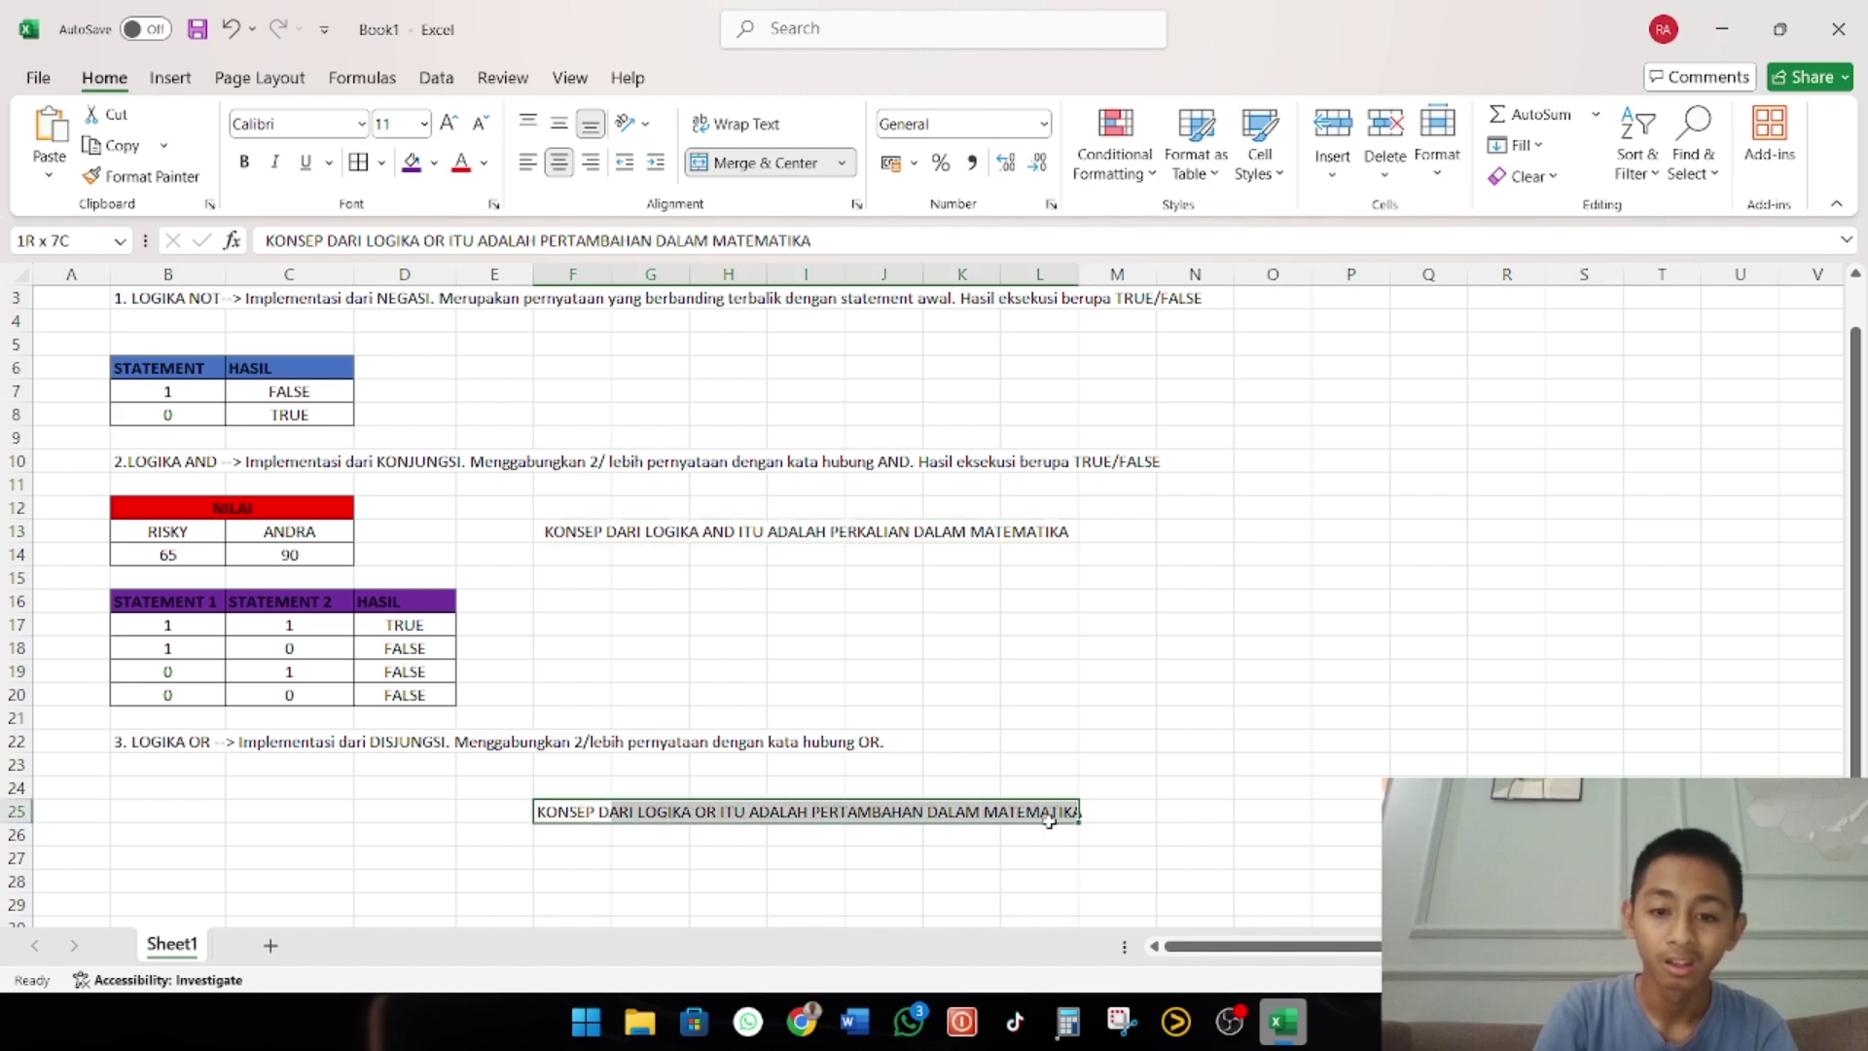
left_click(763, 163)
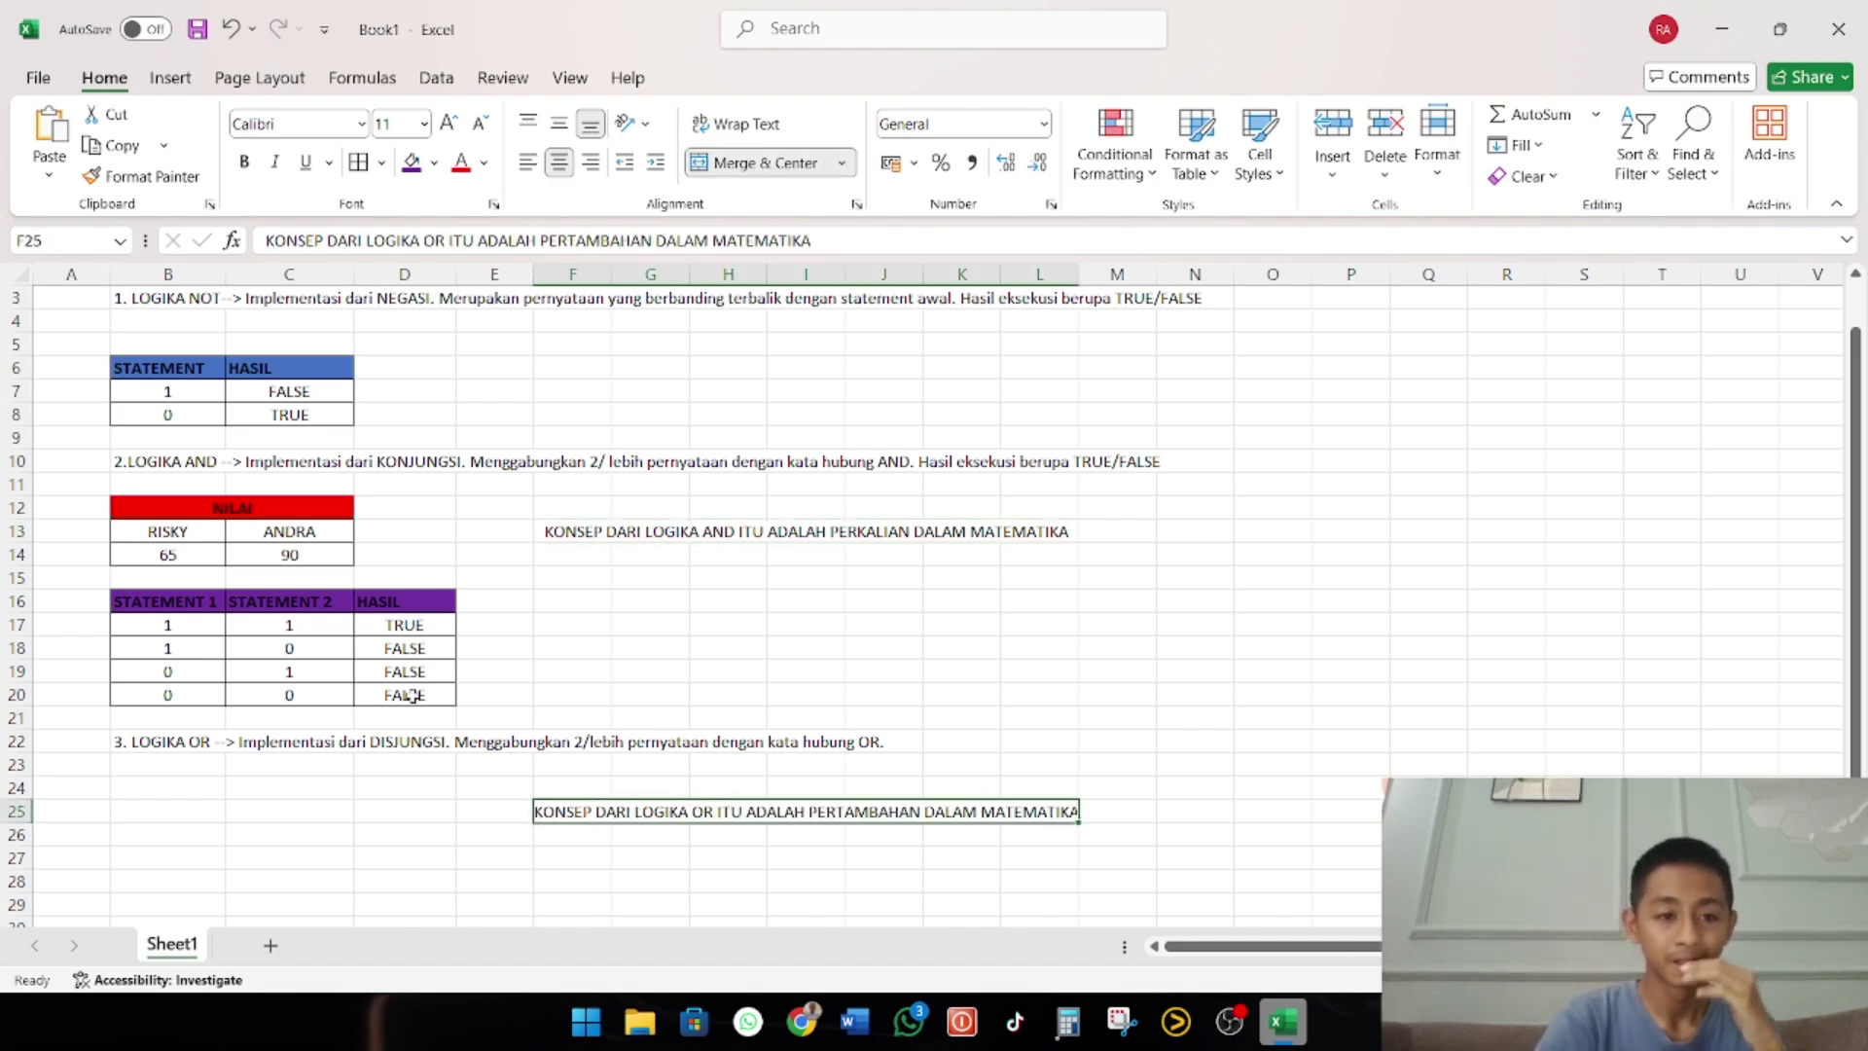
Copy the NILAI table and AND truth table in B12:D20 and paste them at B24, under the LOGIKA OR heading
scroll(412, 695, "down", 2)
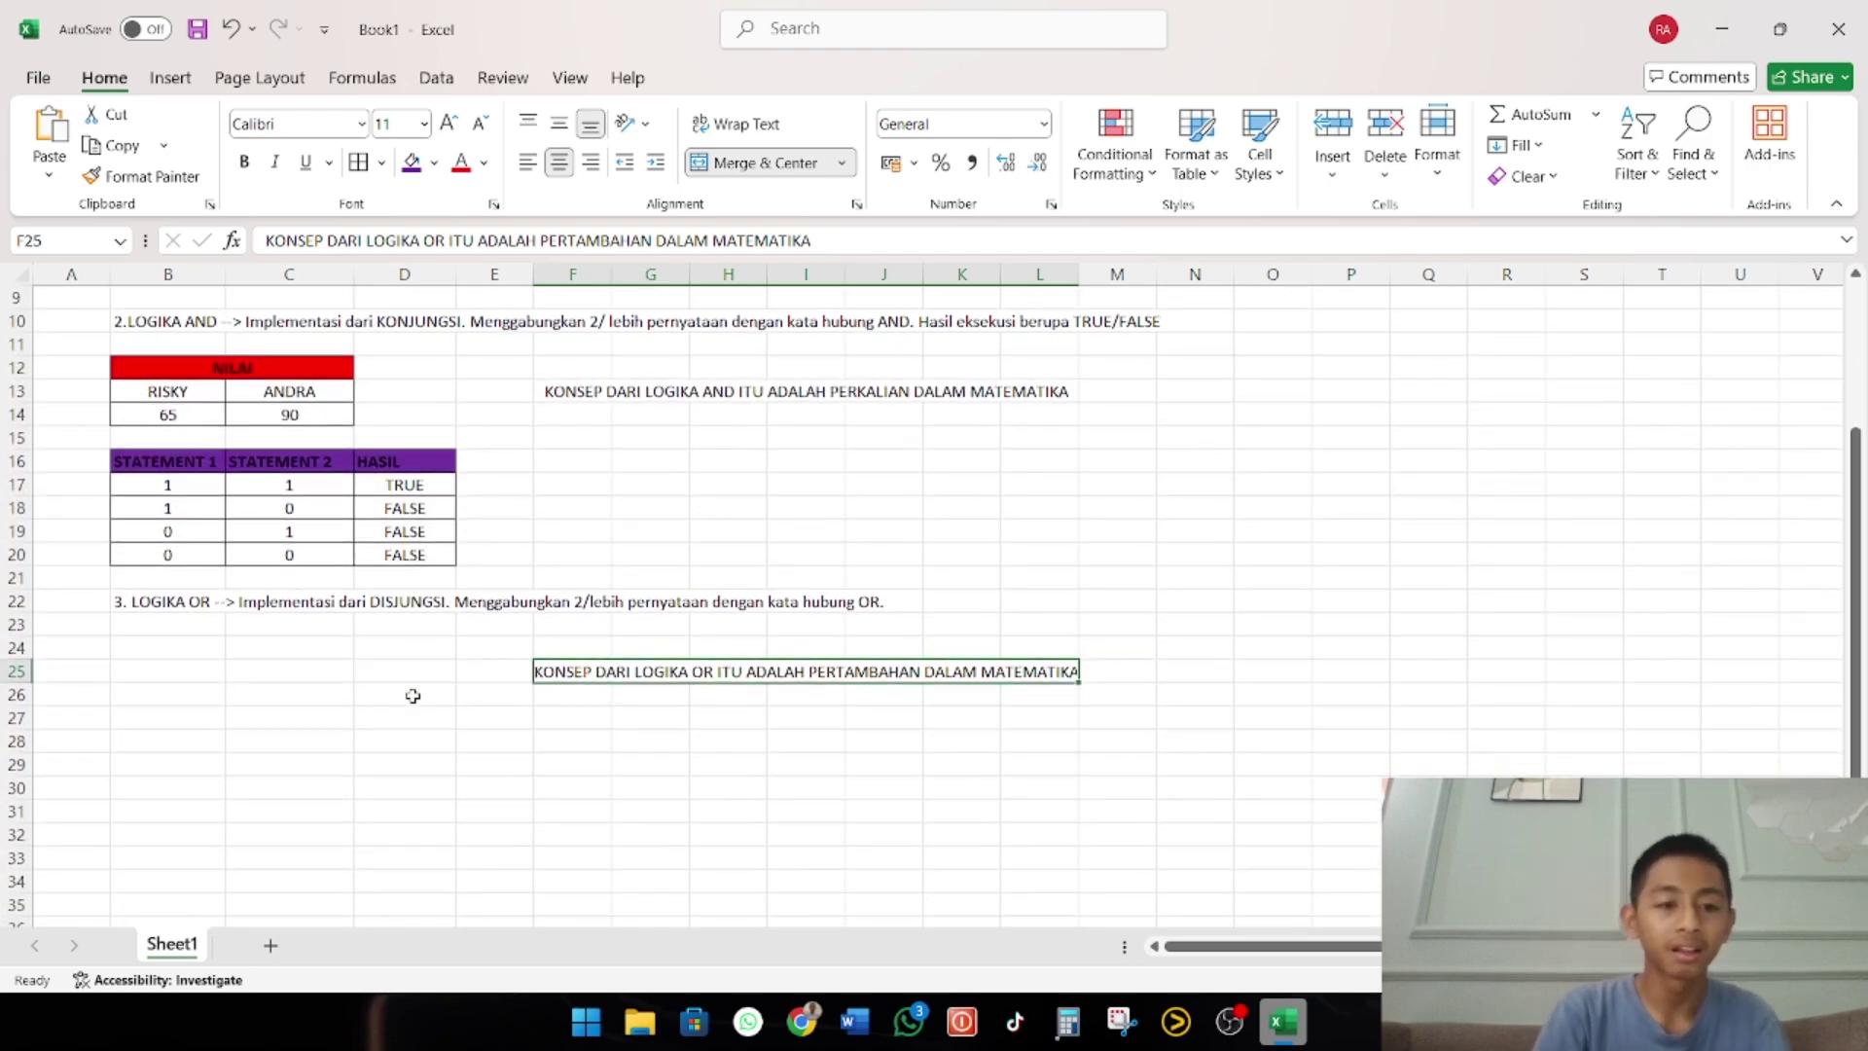
left_click_drag(167, 370, 405, 550)
key("ctrl+c")
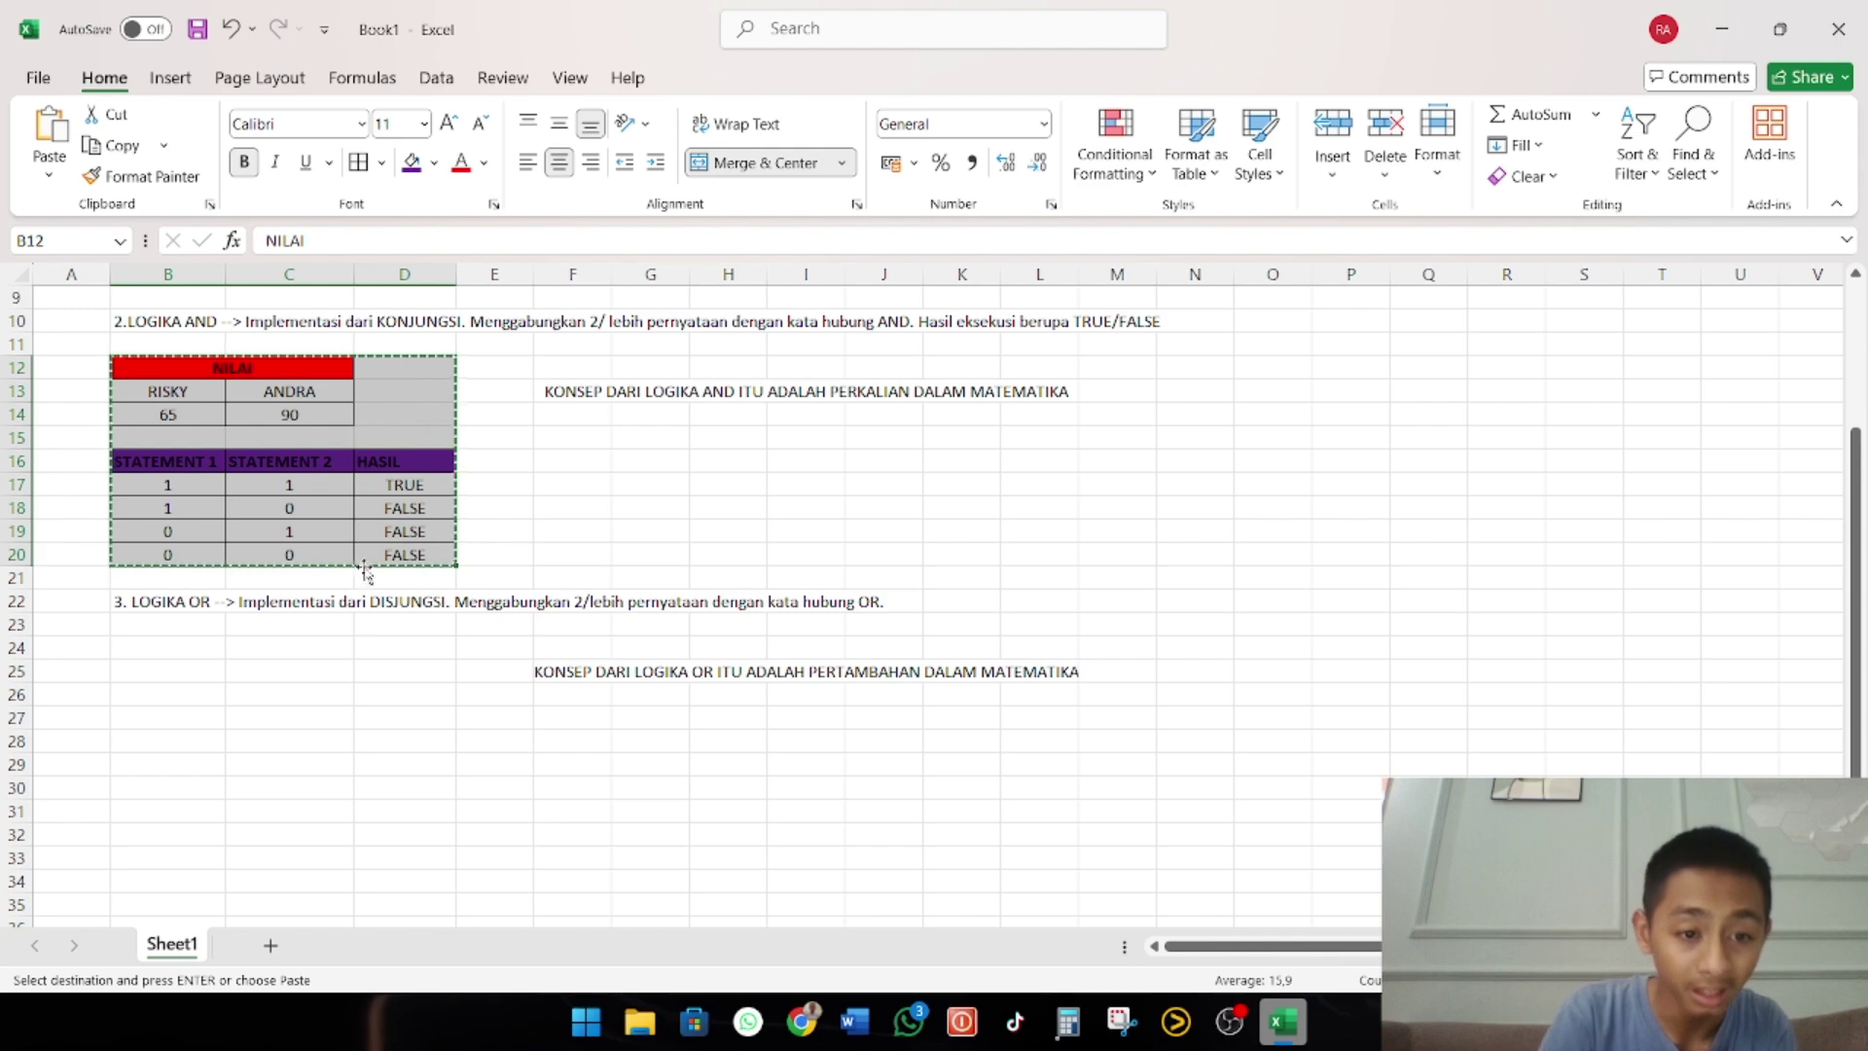
left_click(166, 646)
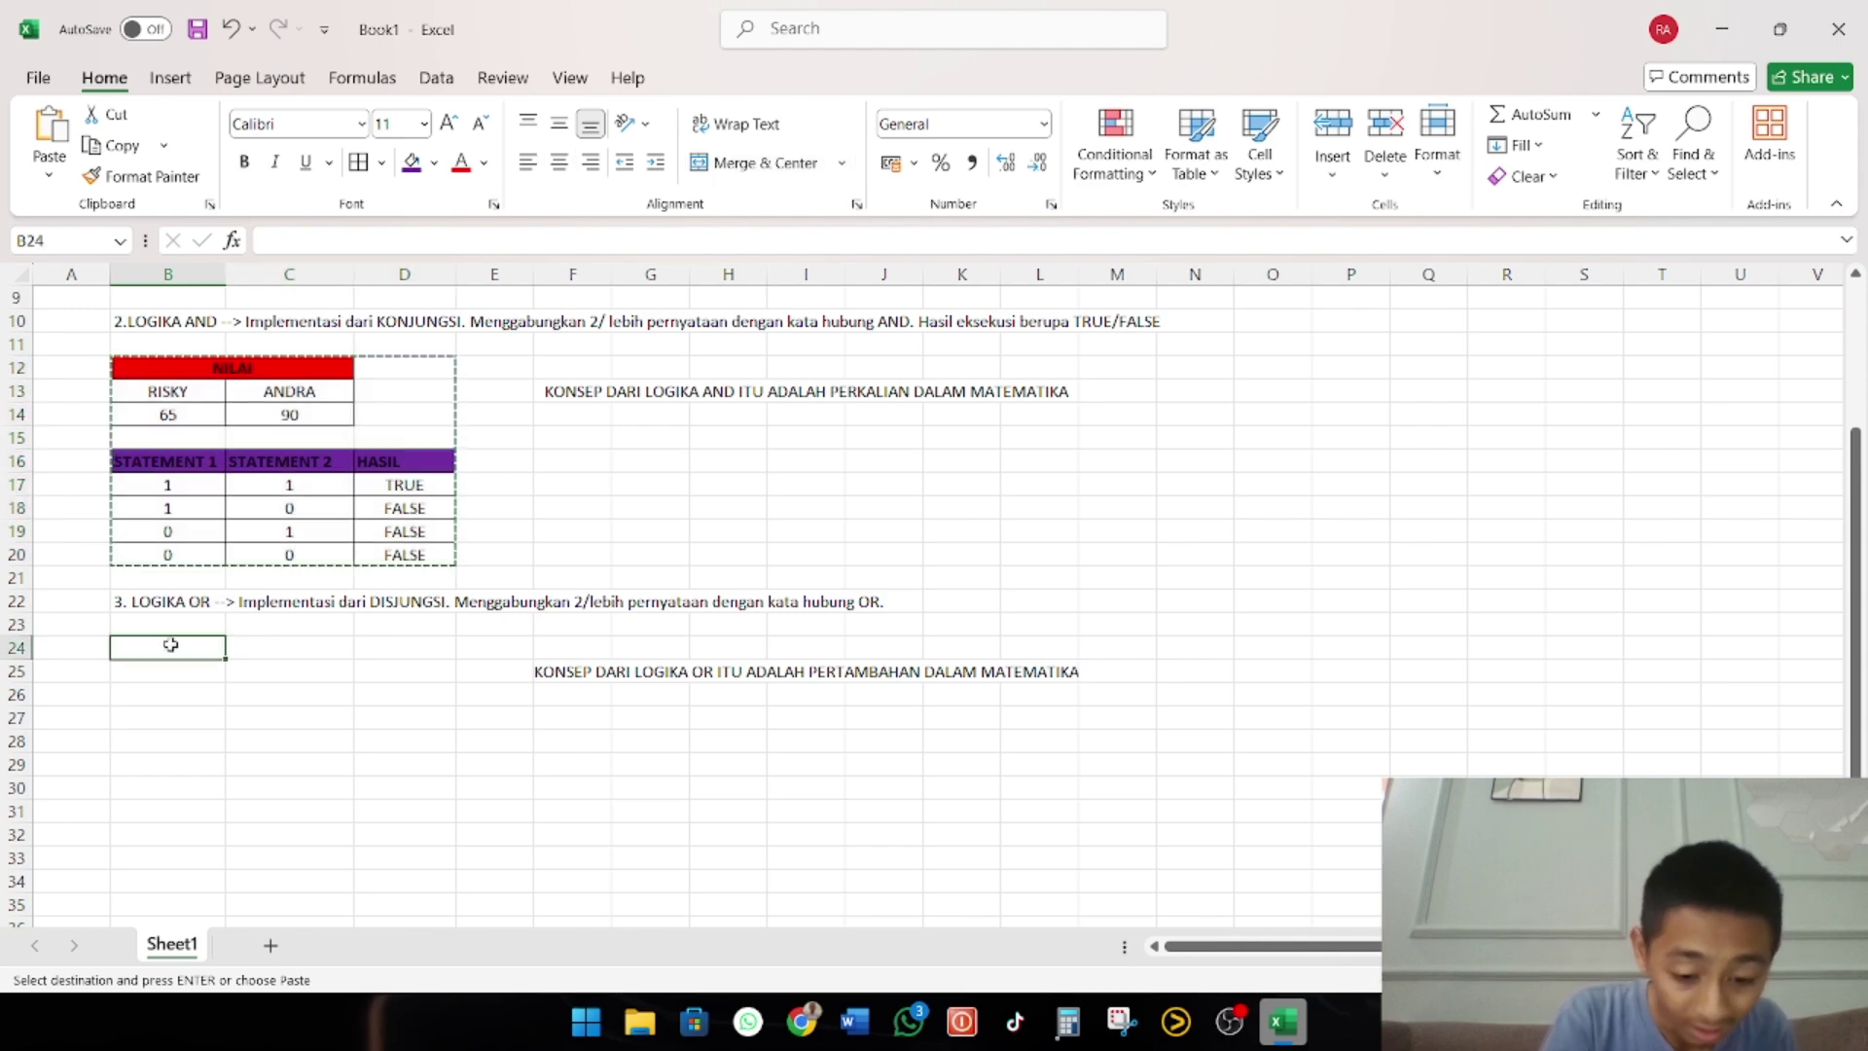
key("ctrl+v")
left_click(618, 860)
Clear the copied results in D29:D32 of the OR table and center its HASIL header in D28
scroll(619, 856, "down", 3)
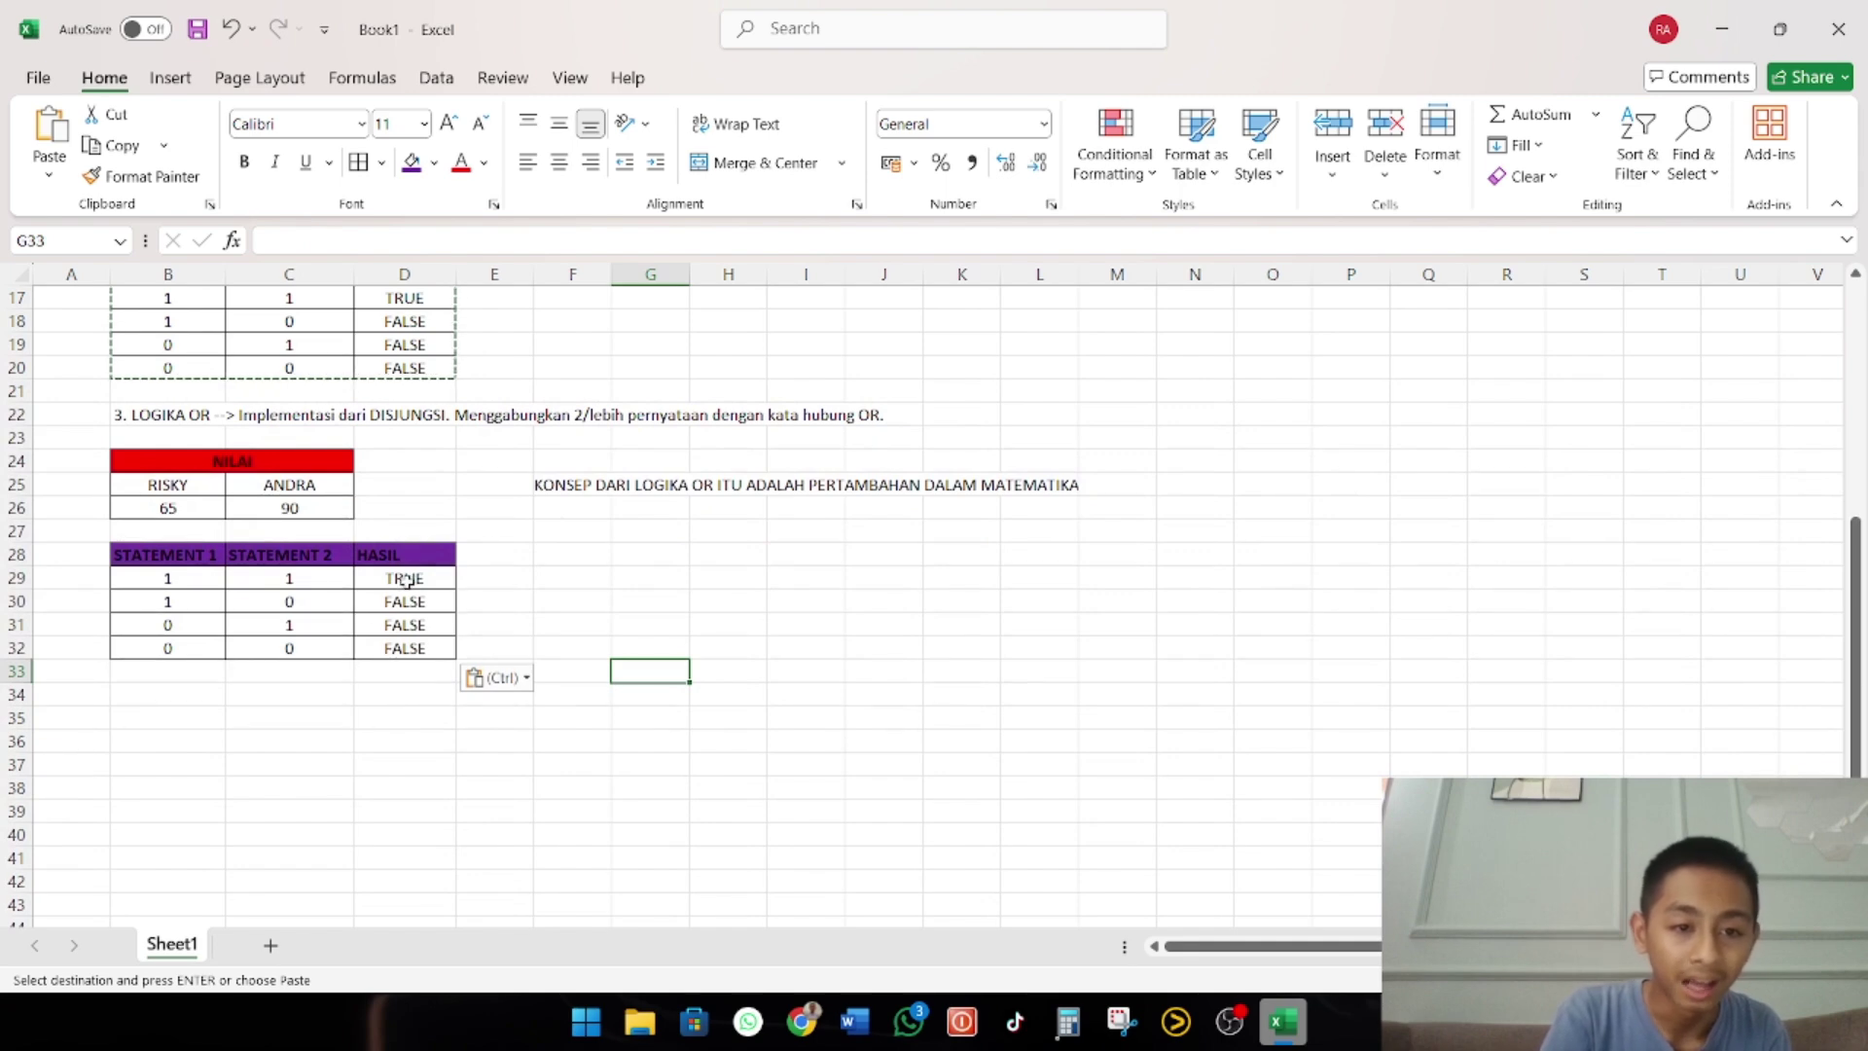
left_click_drag(406, 579, 422, 649)
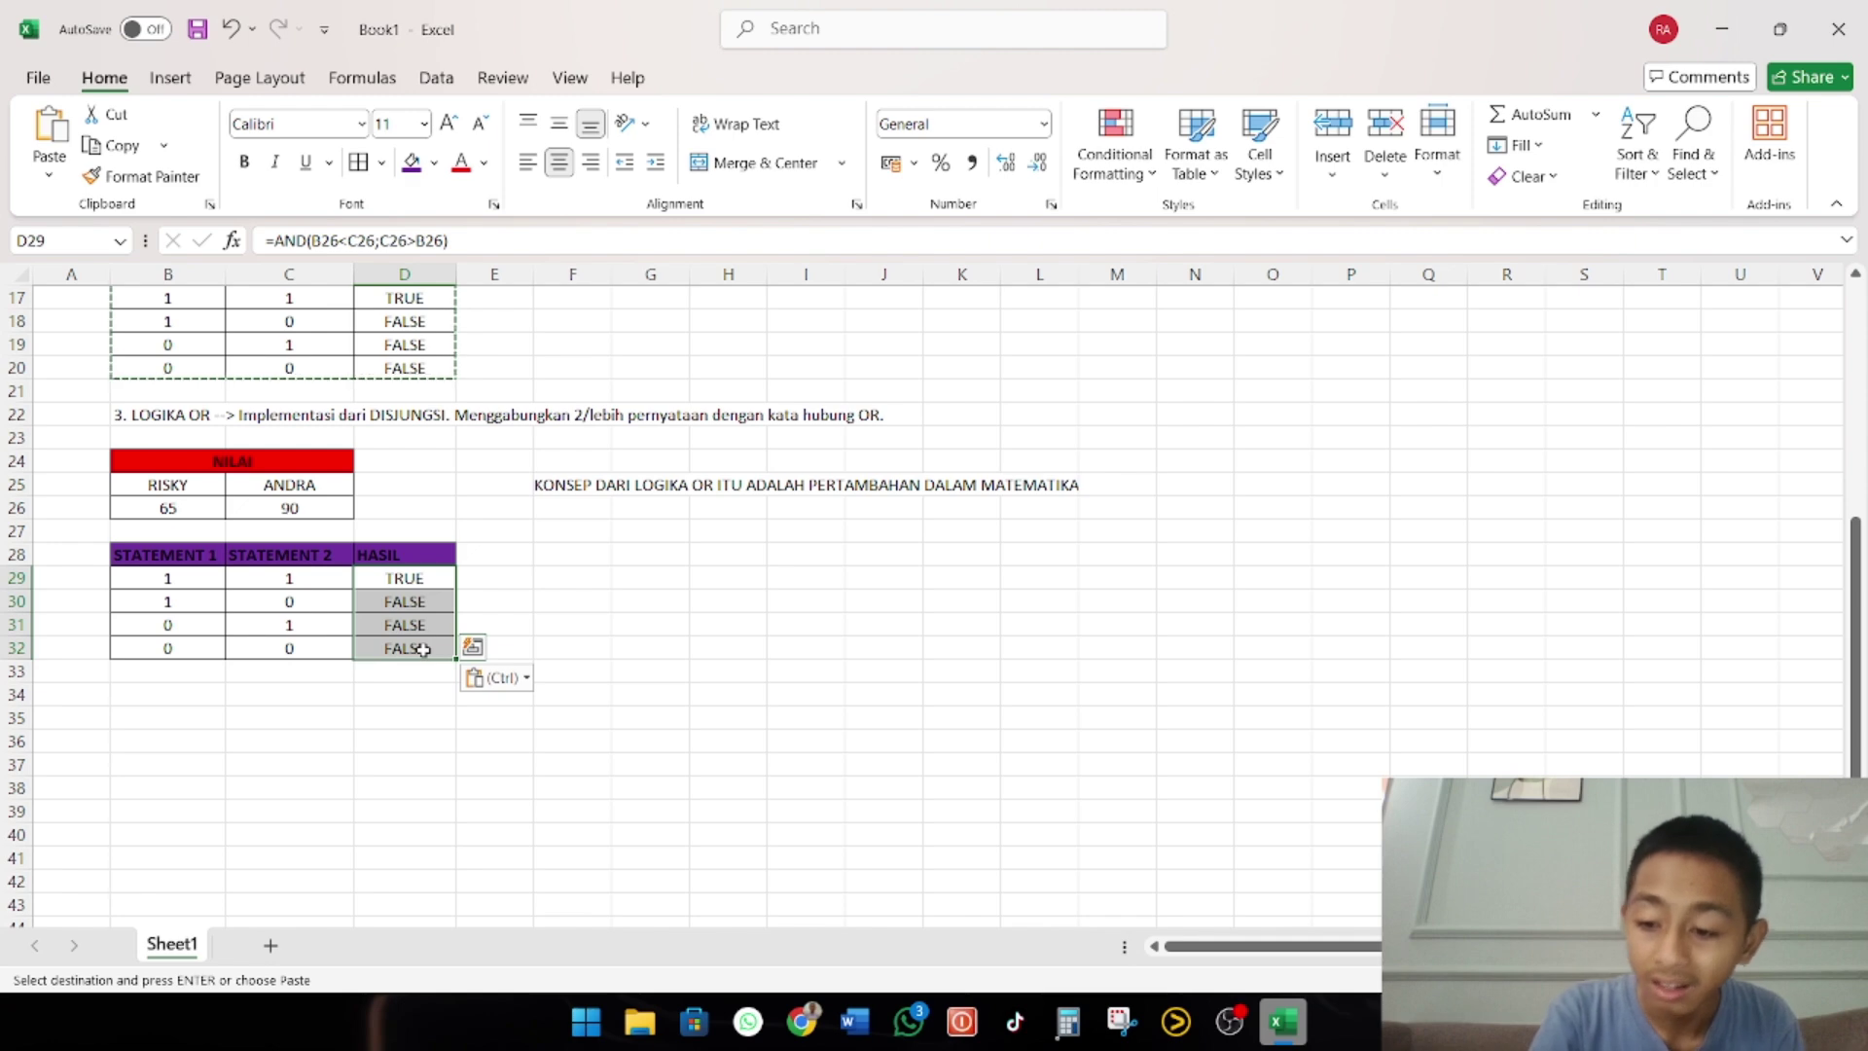
key("Delete")
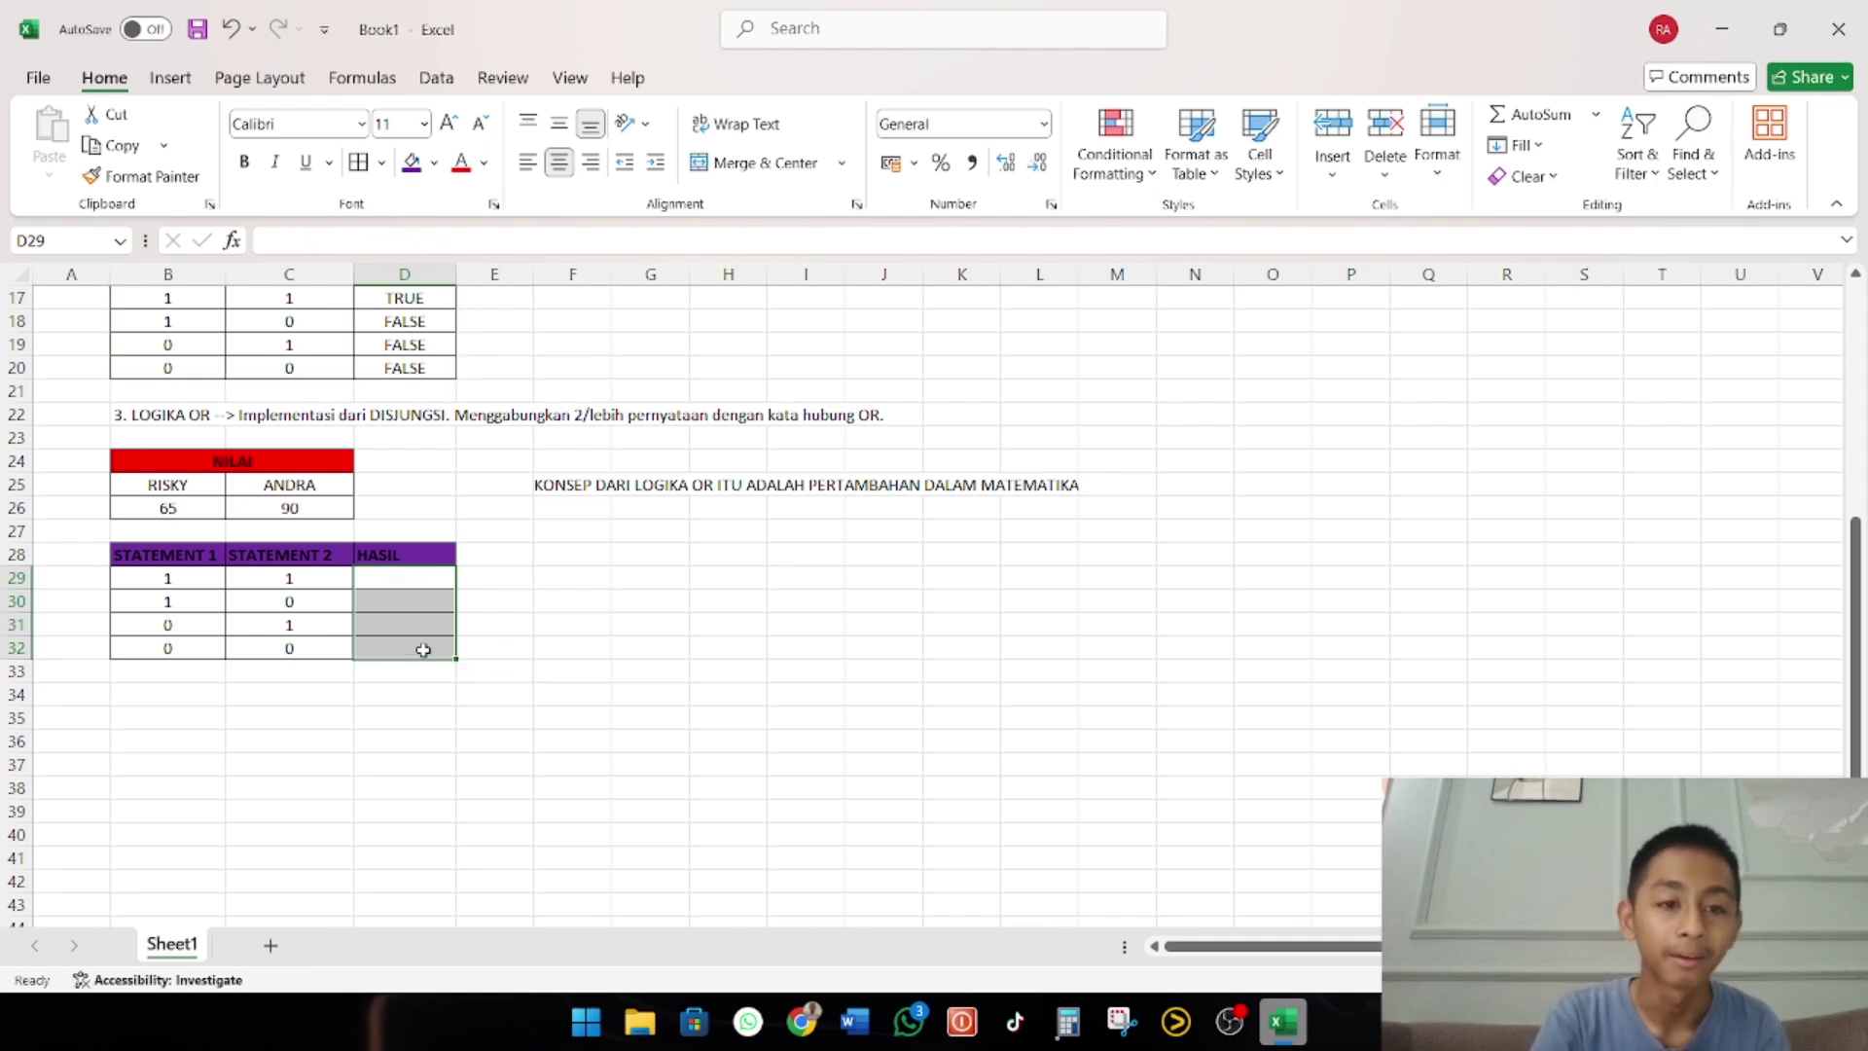
left_click(482, 640)
left_click(396, 555)
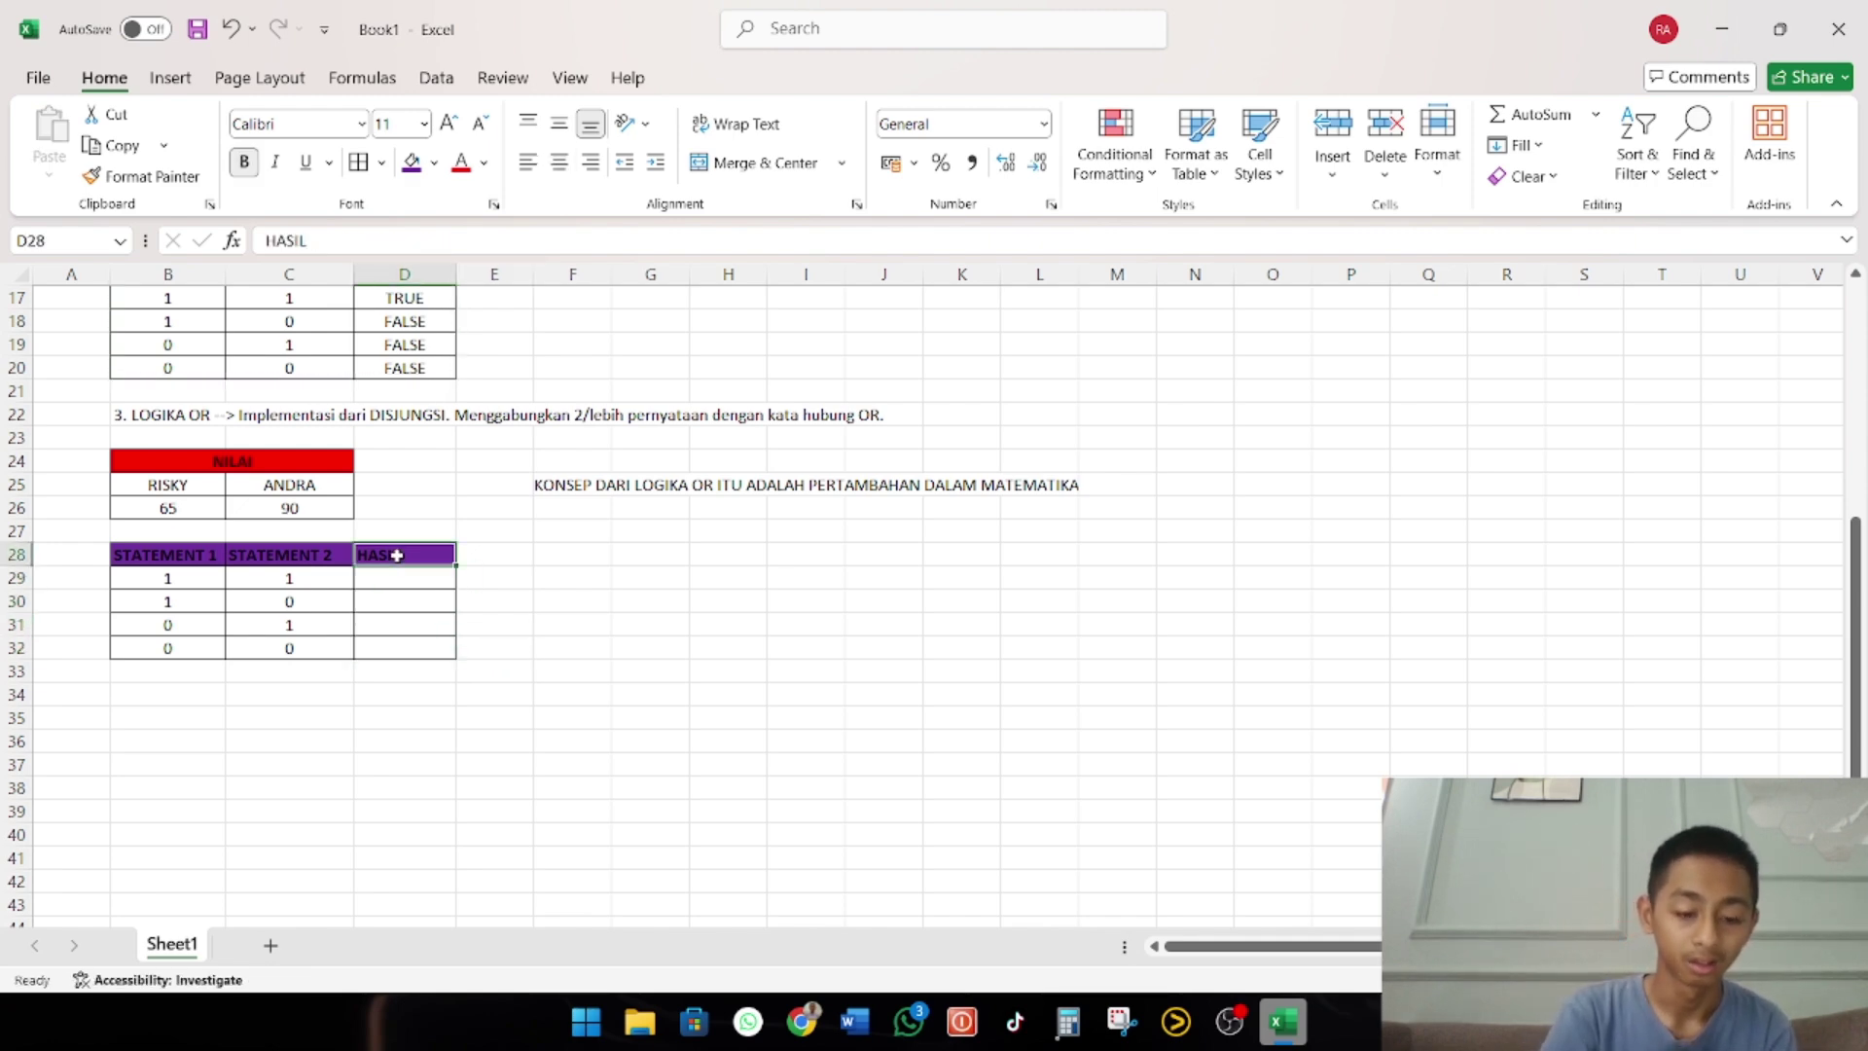
left_click(560, 161)
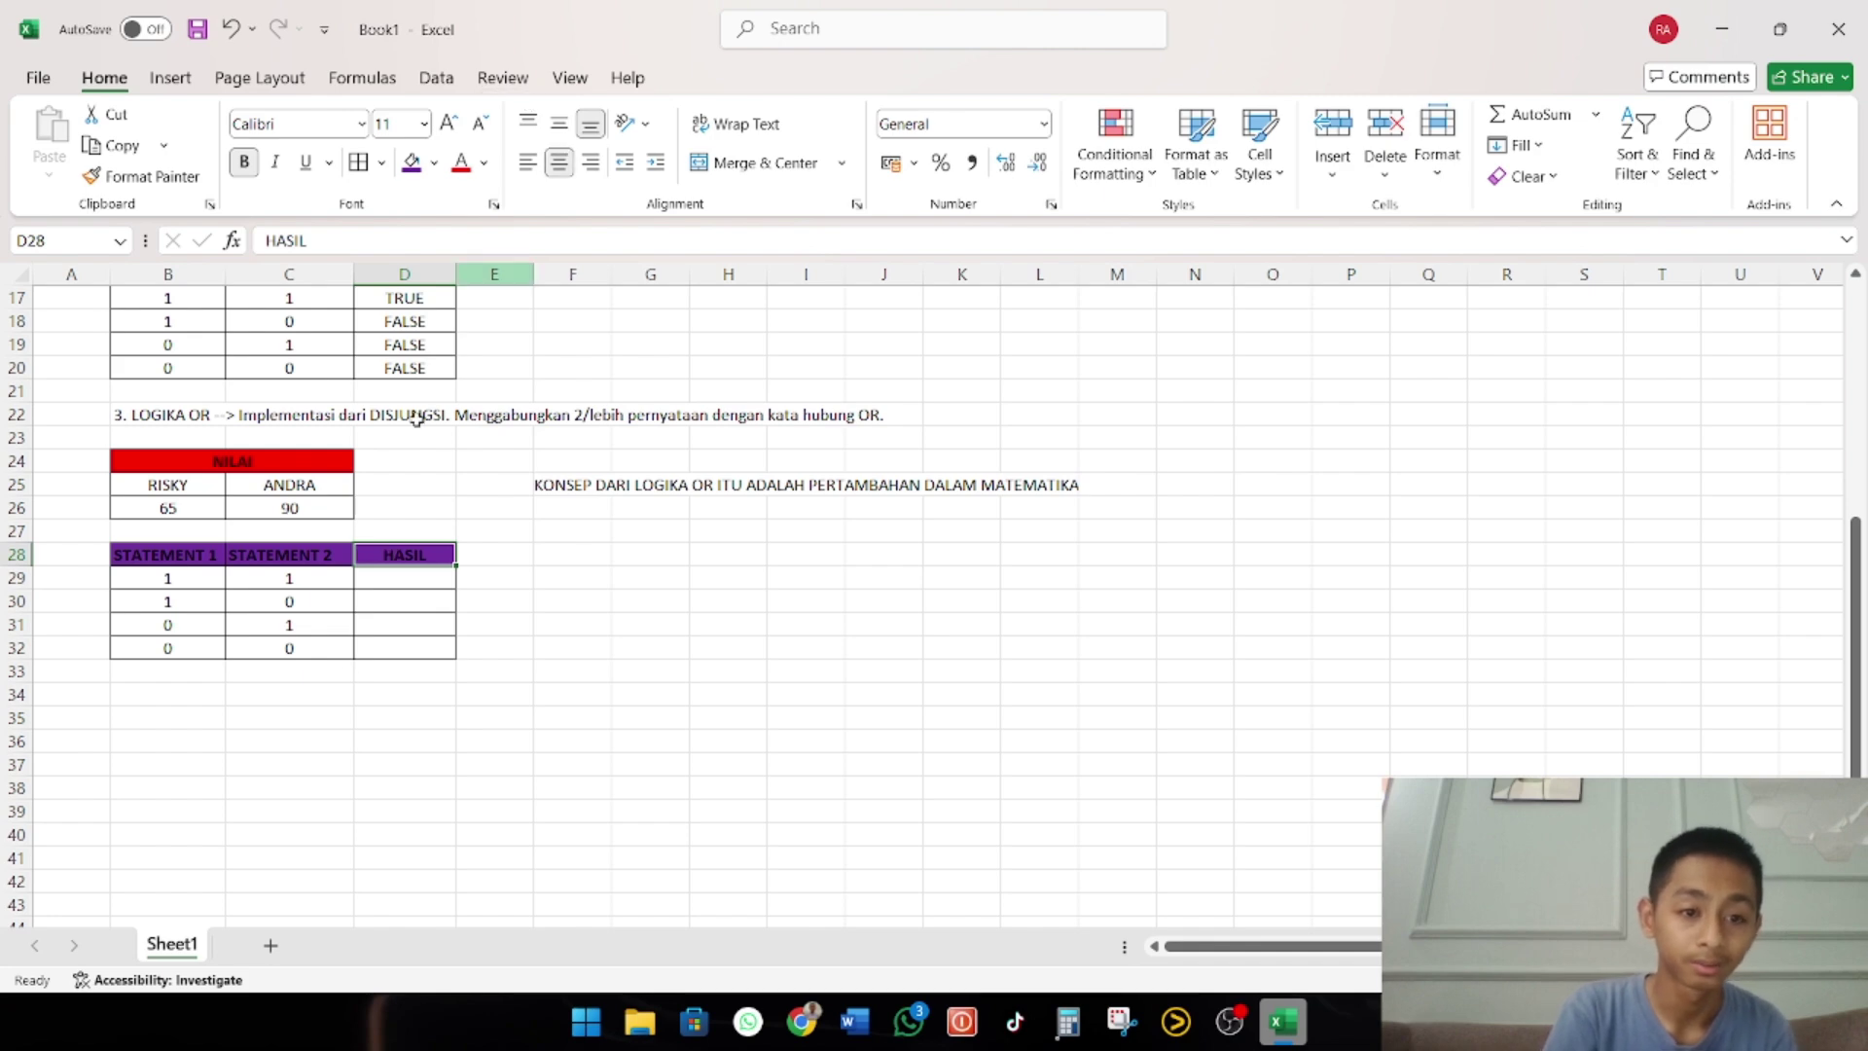
left_click(389, 580)
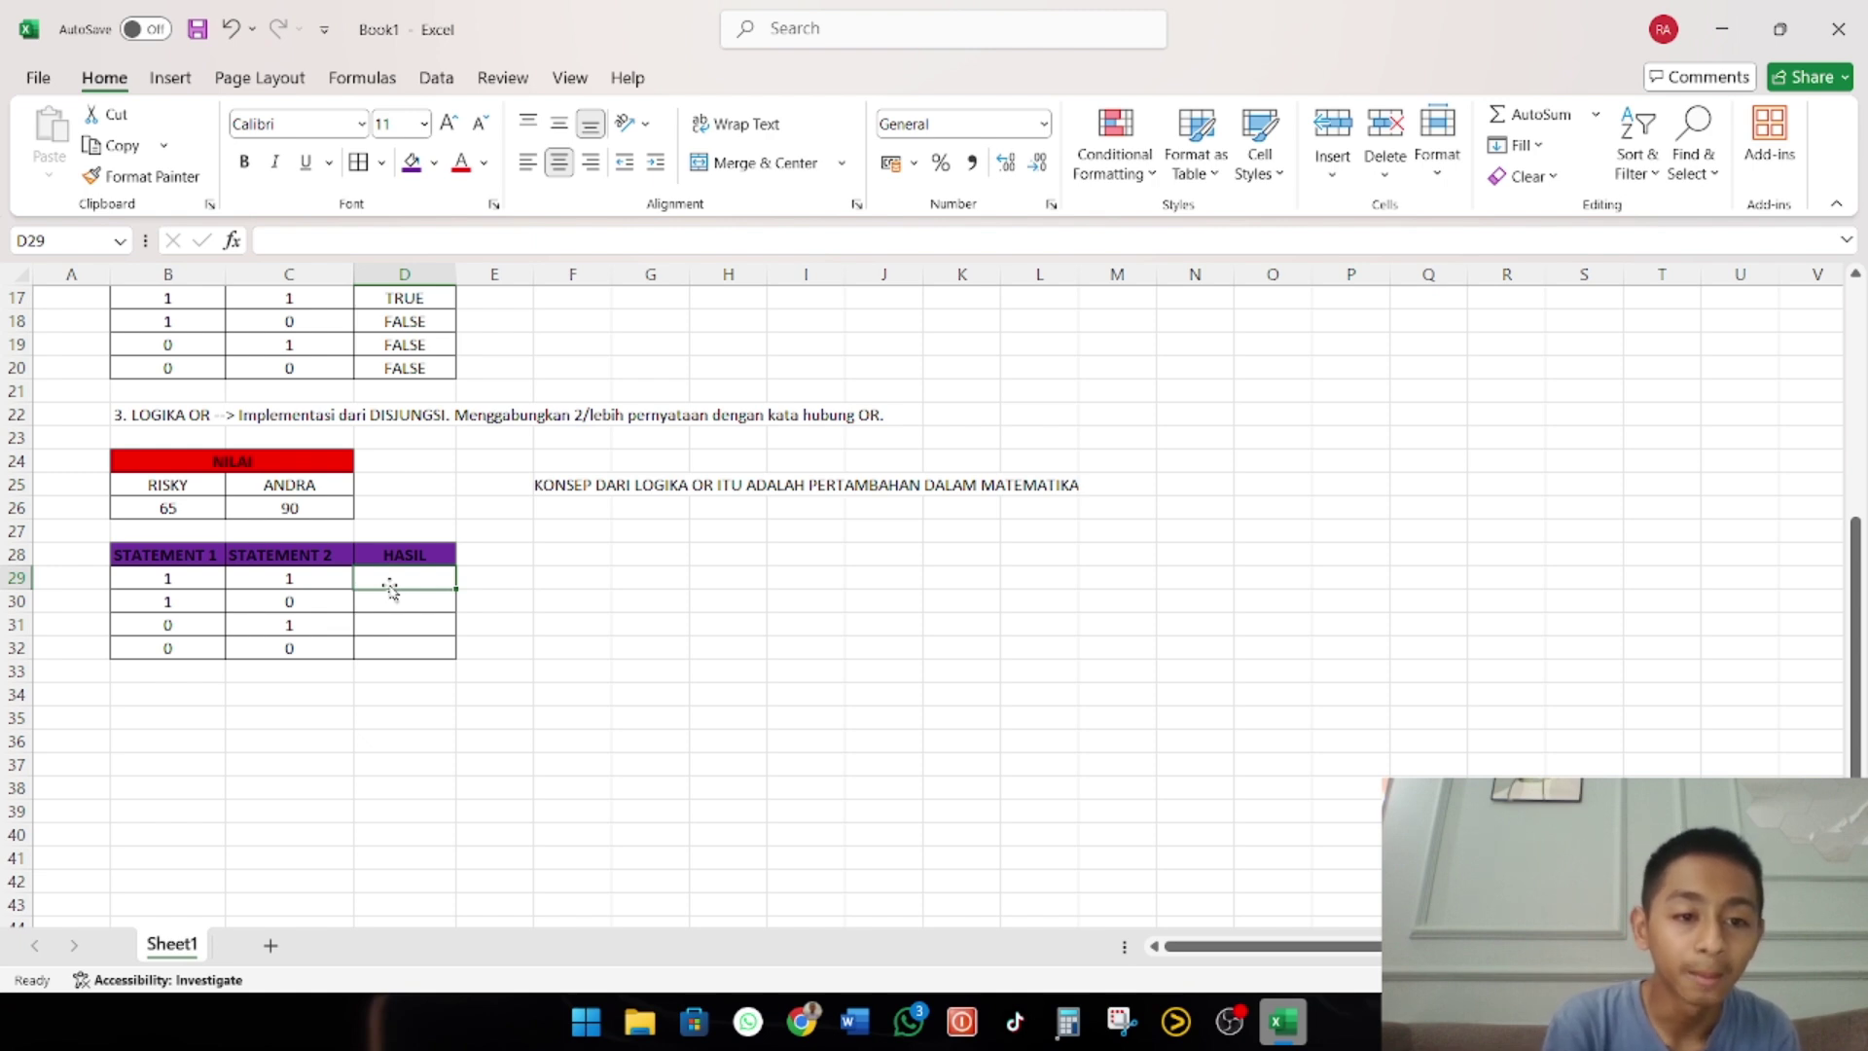
type("=")
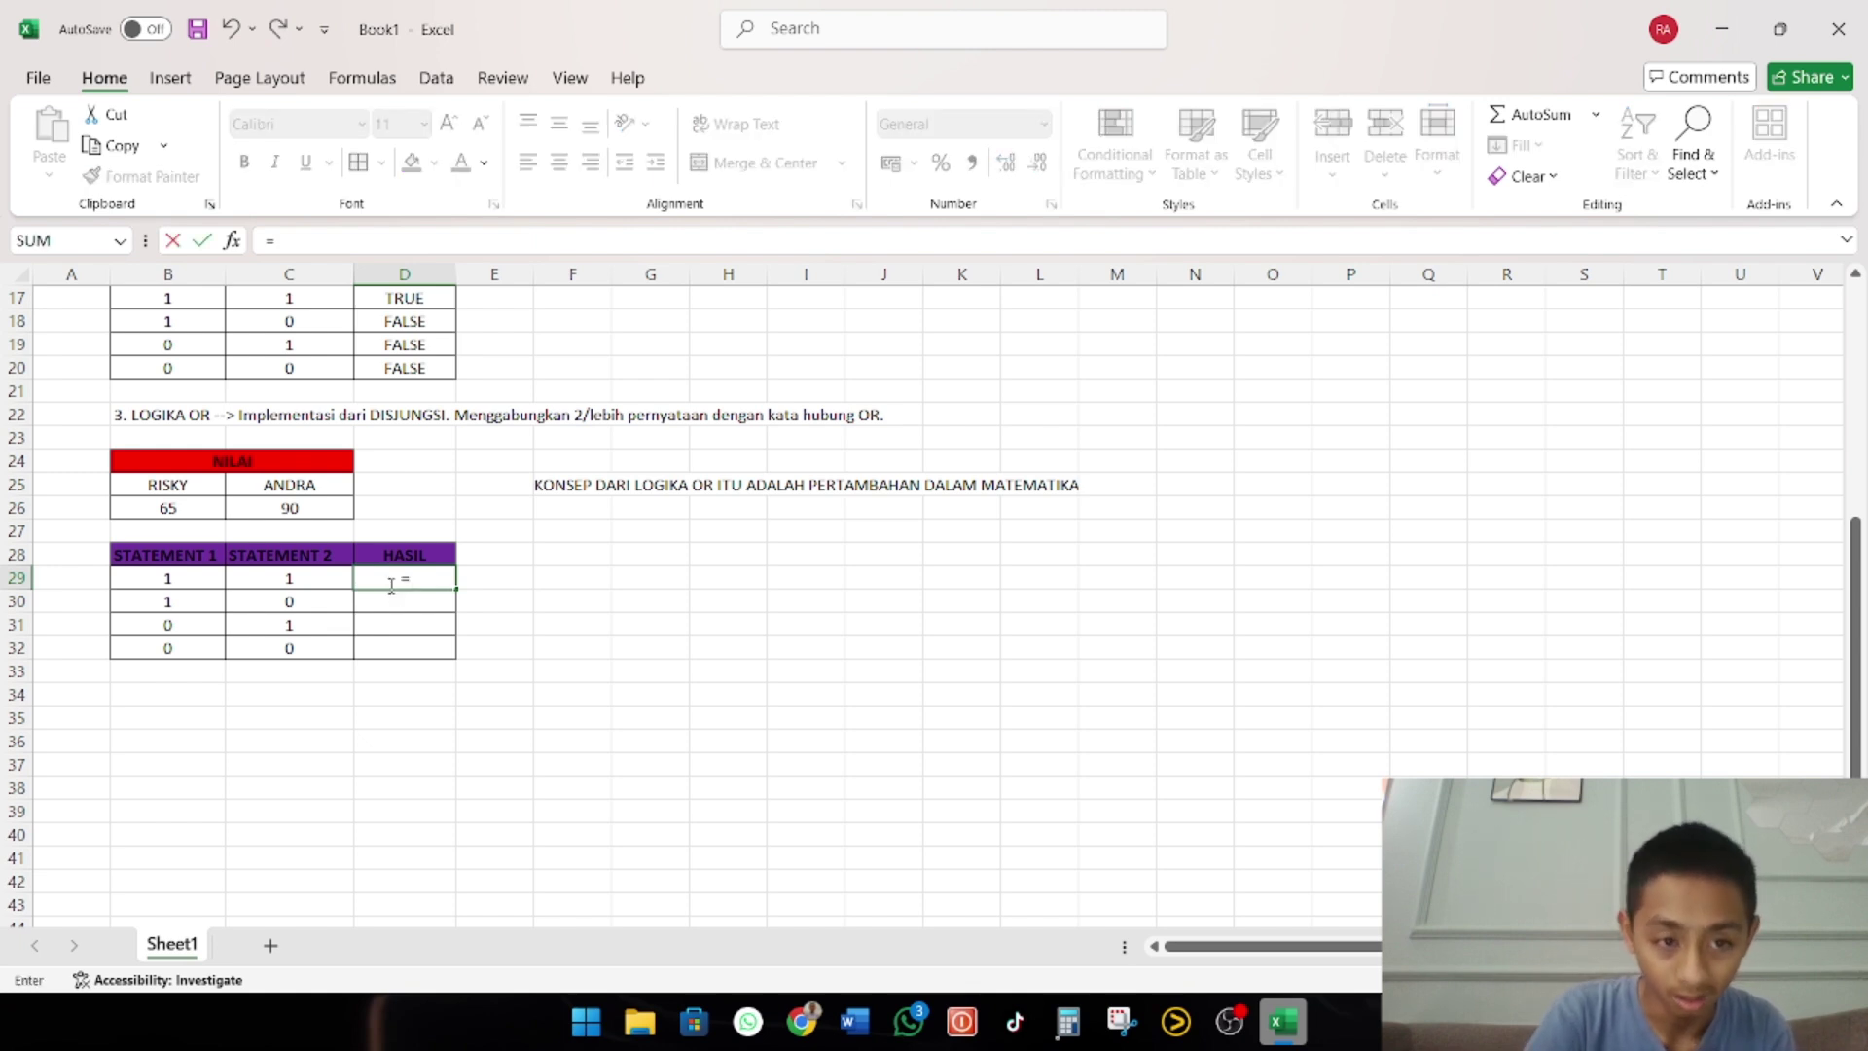
scroll(434, 534, "up", 3)
left_click(431, 531)
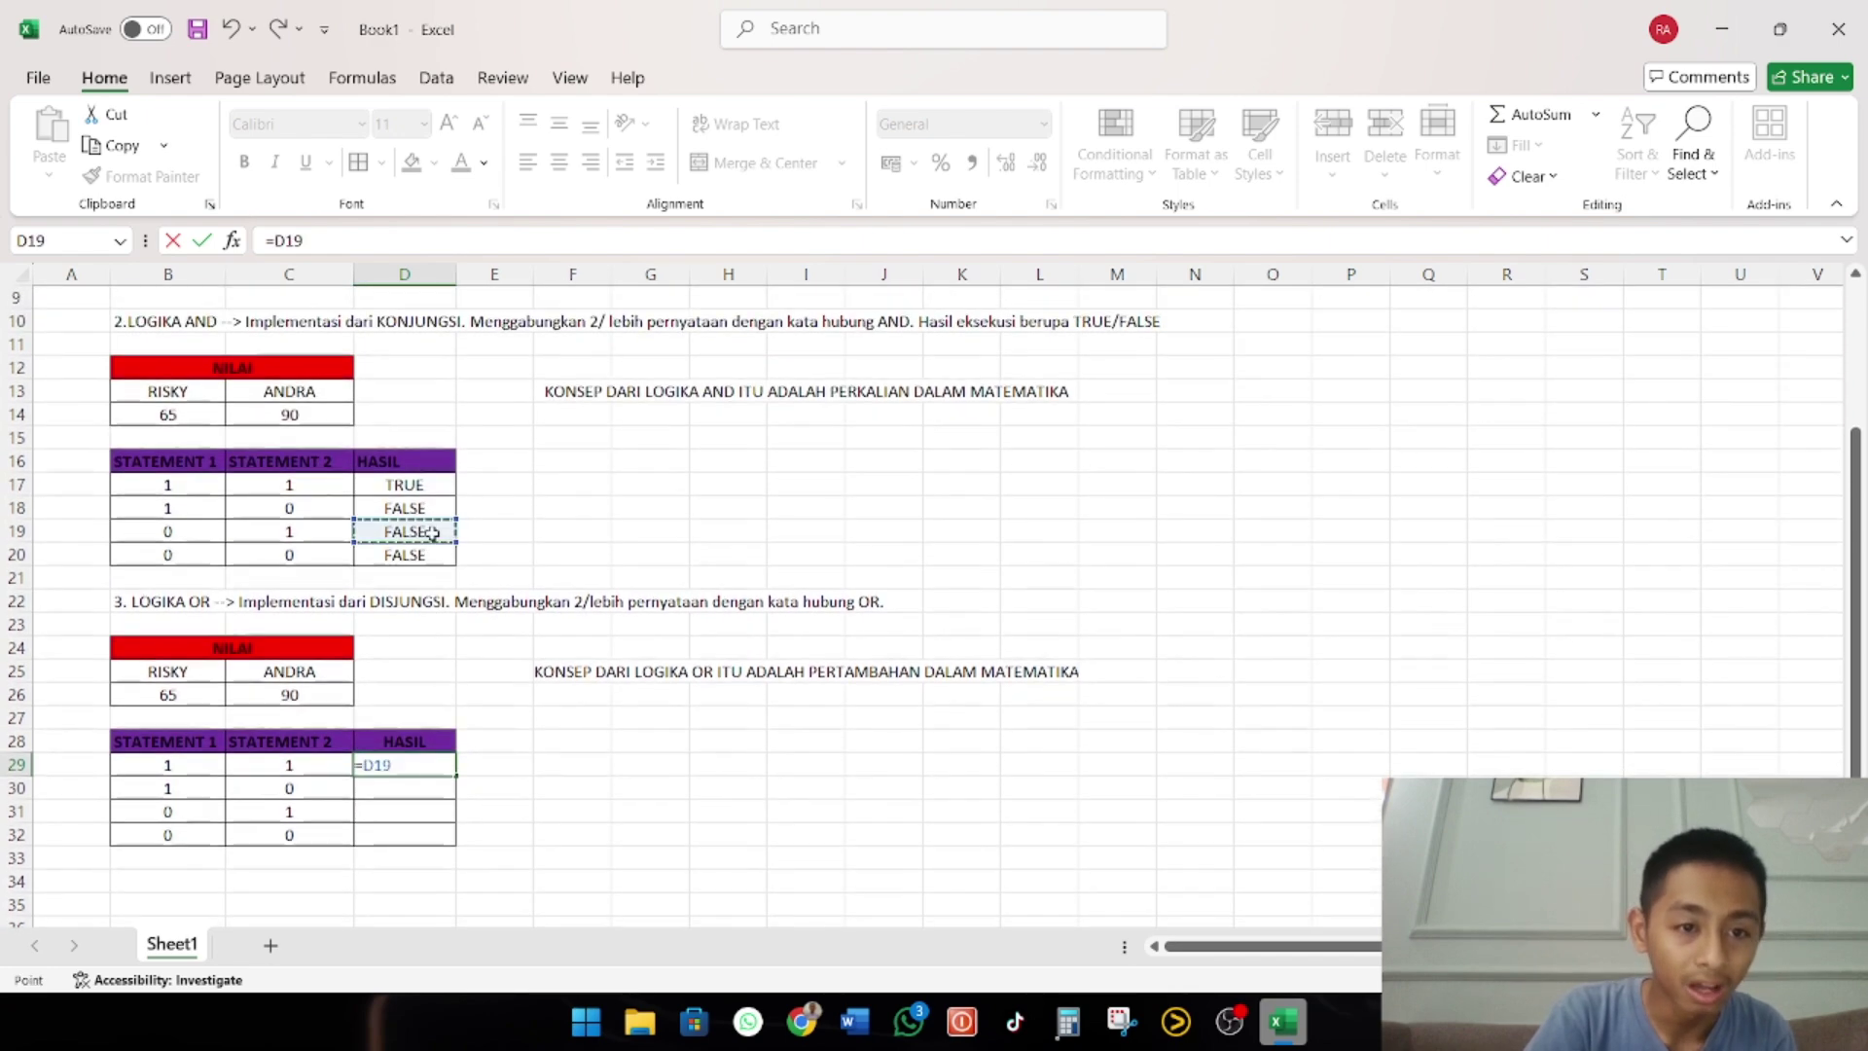
left_click(407, 483)
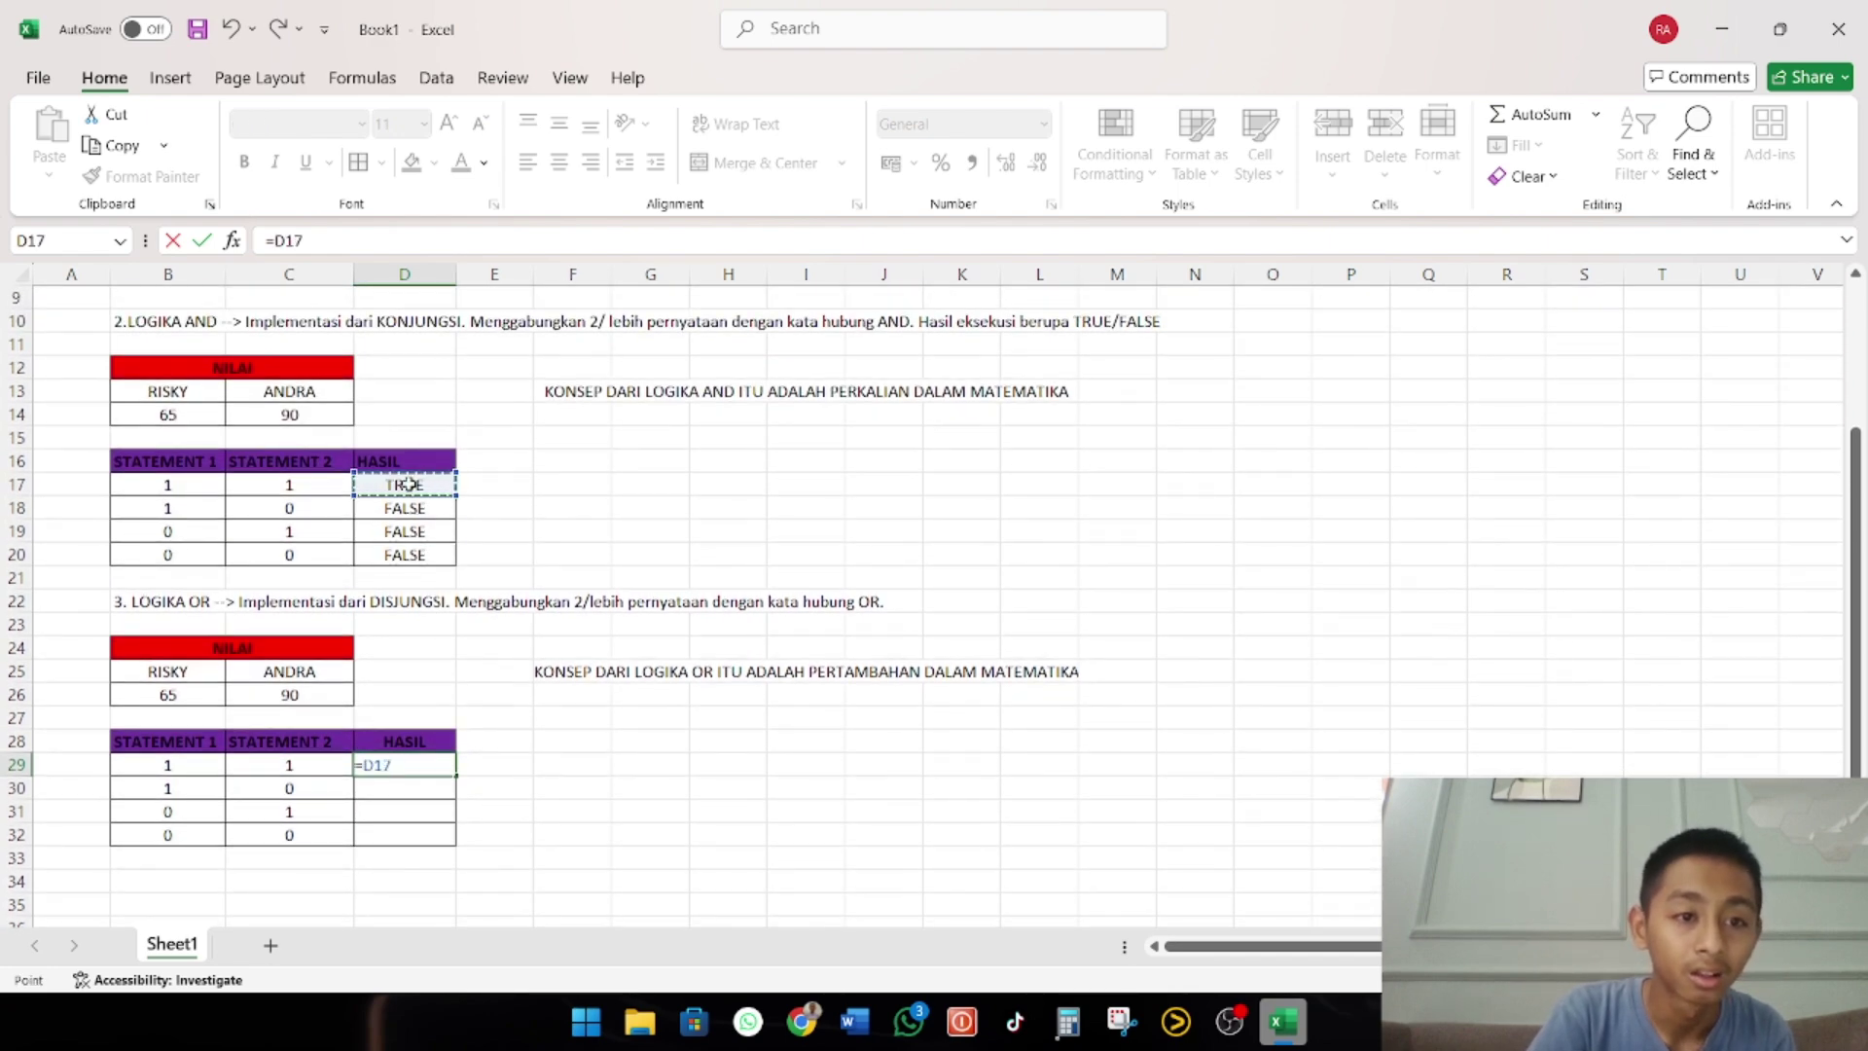
scroll(500, 546, "up", 1)
scroll(502, 551, "down", 1)
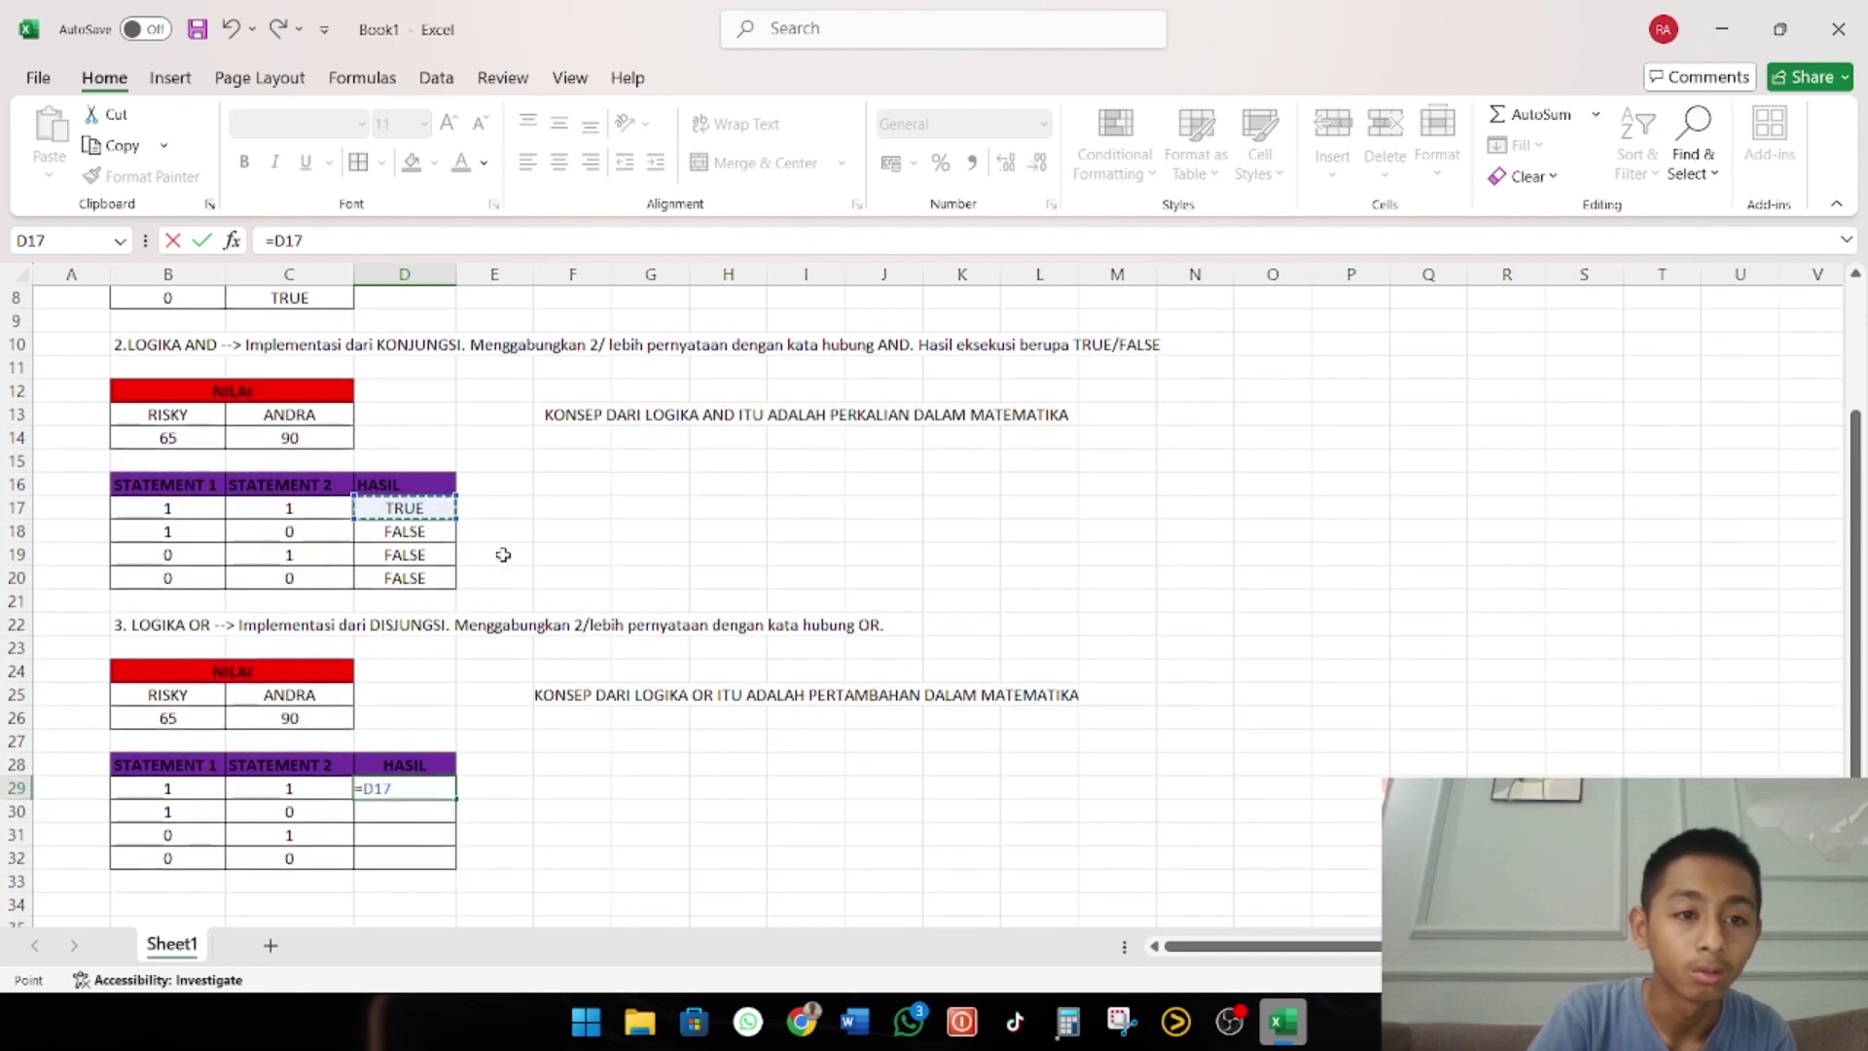
left_click(269, 240)
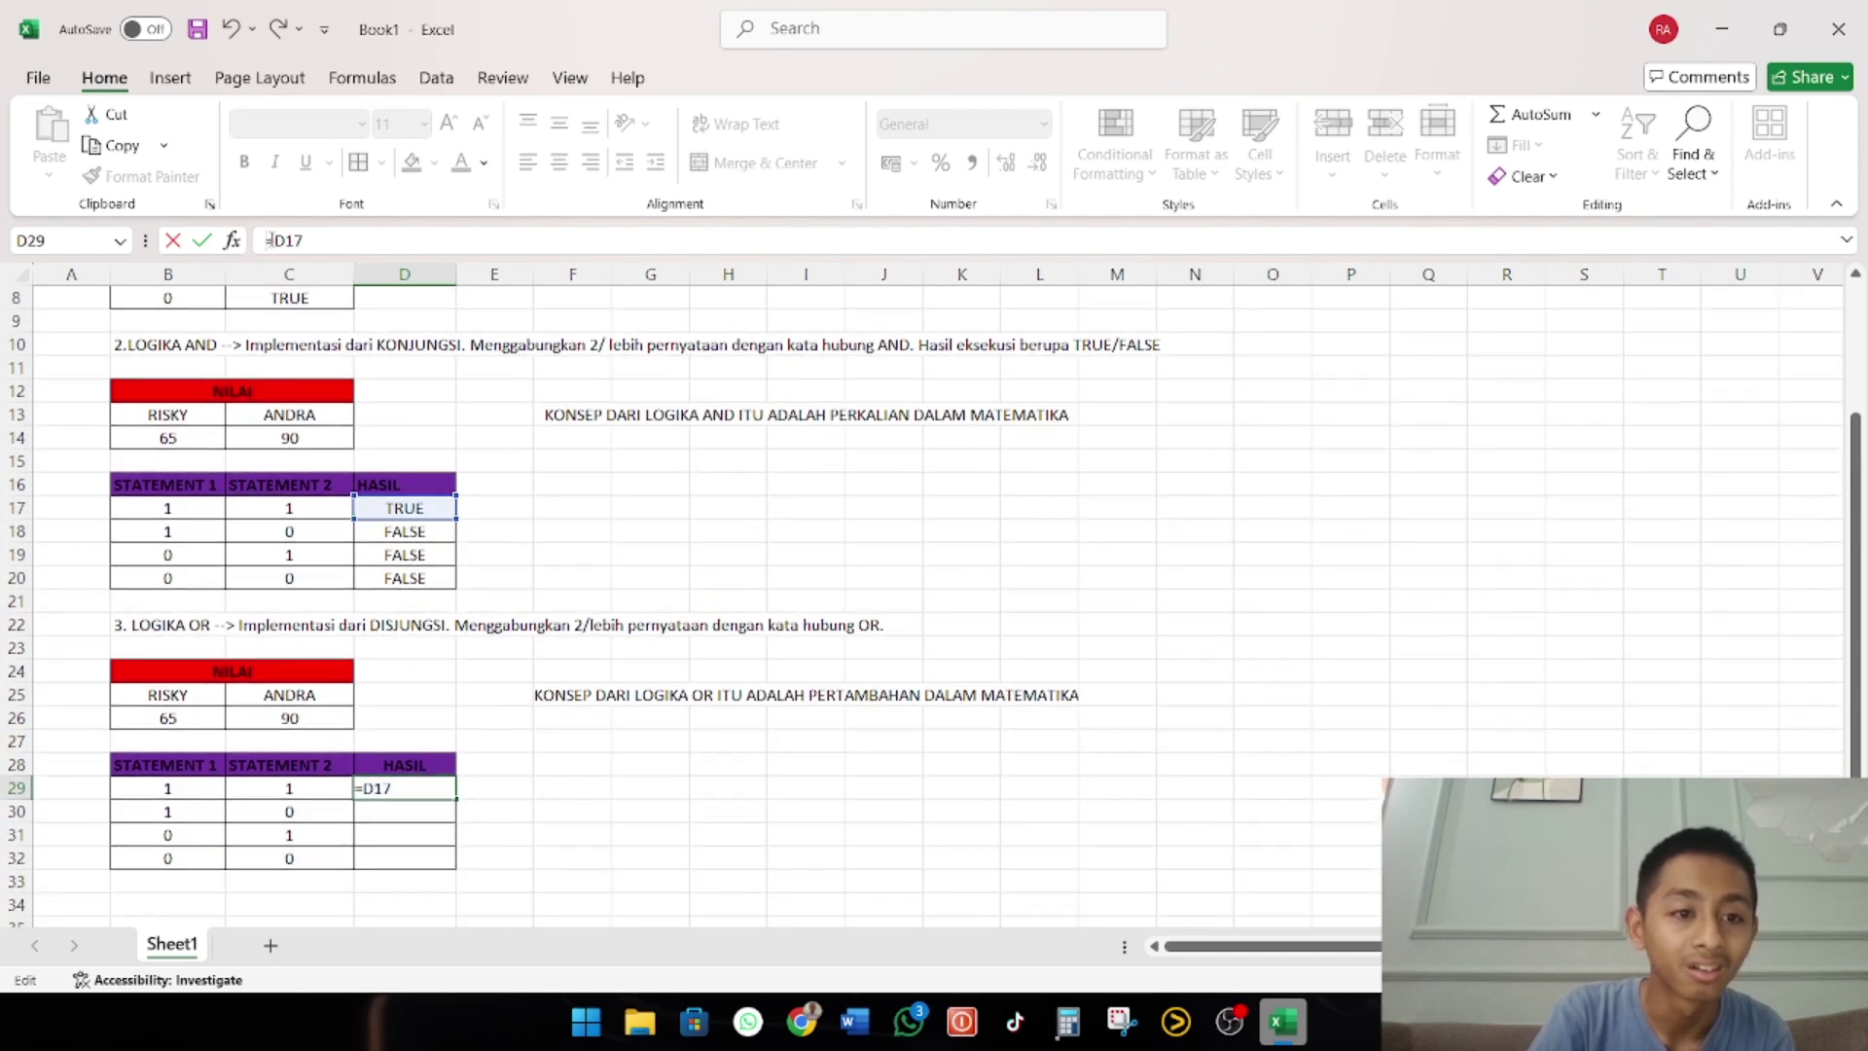
type("=")
left_click(381, 551)
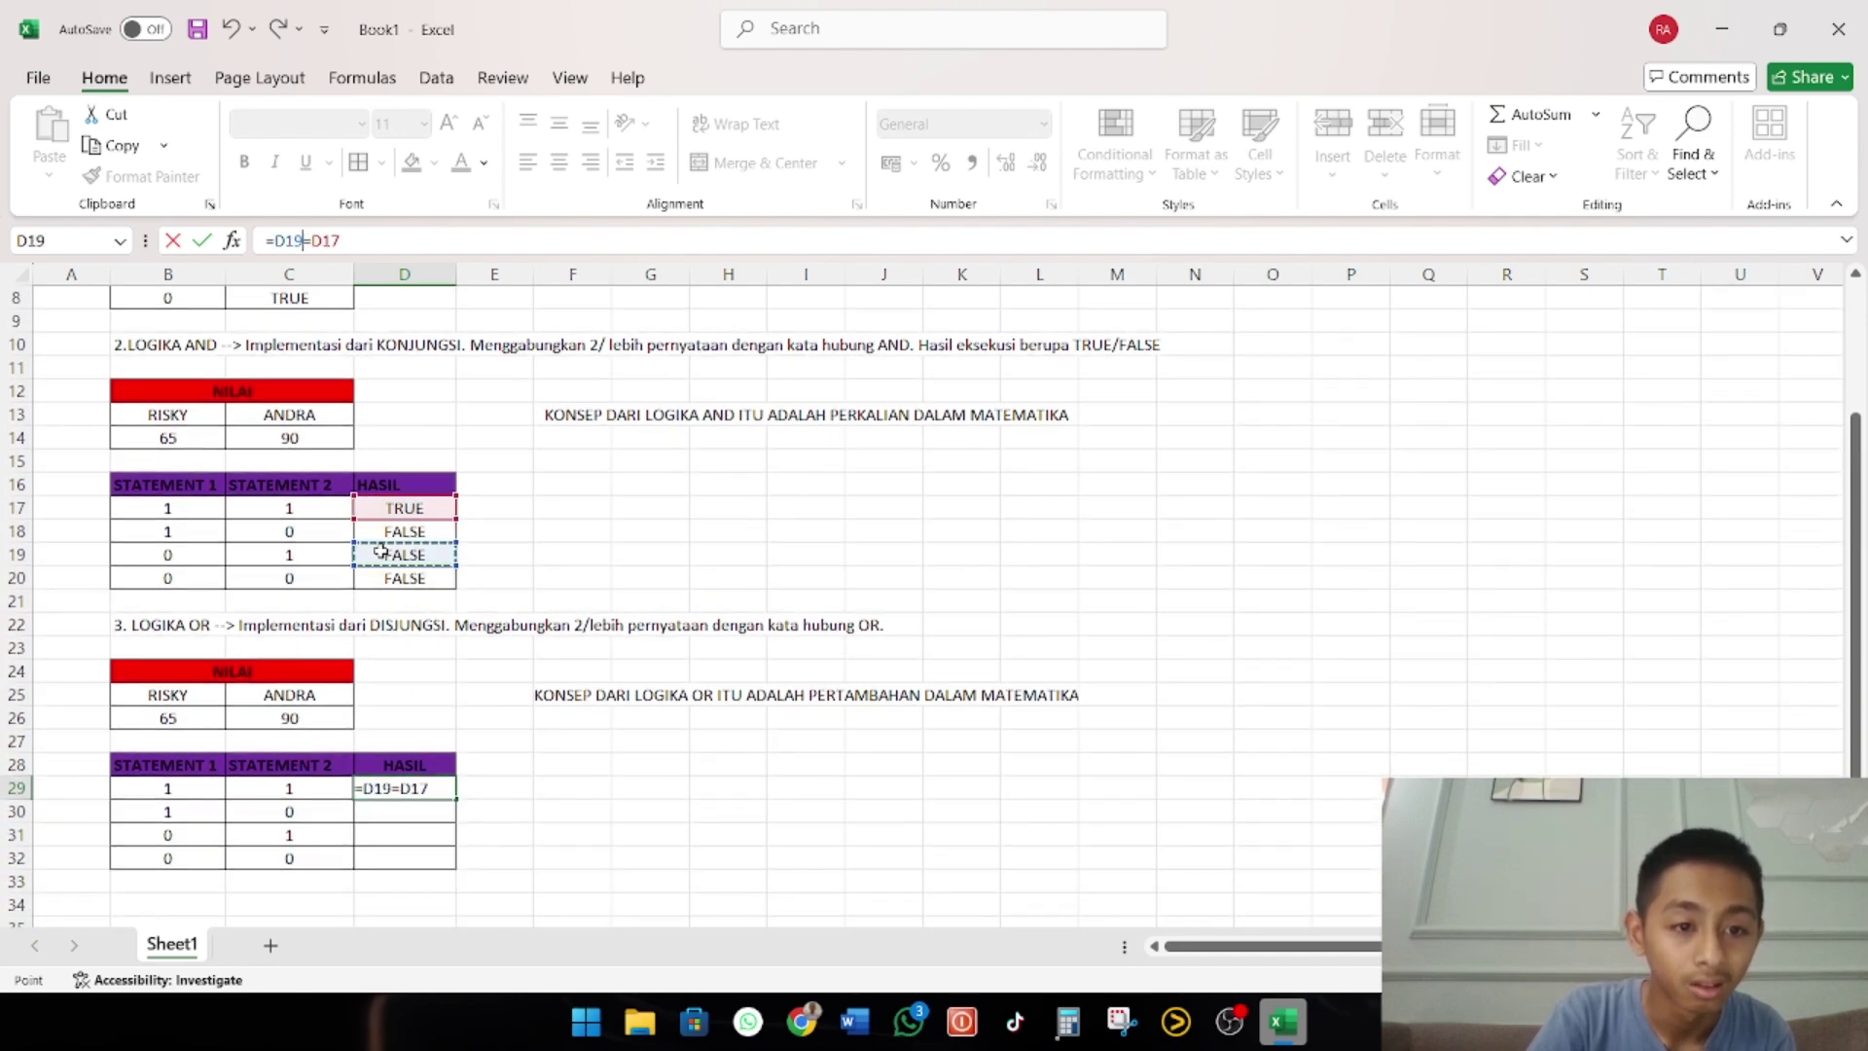
key("BackSpace")
key("BackSpace")
key("BackSpace")
key("BackSpace")
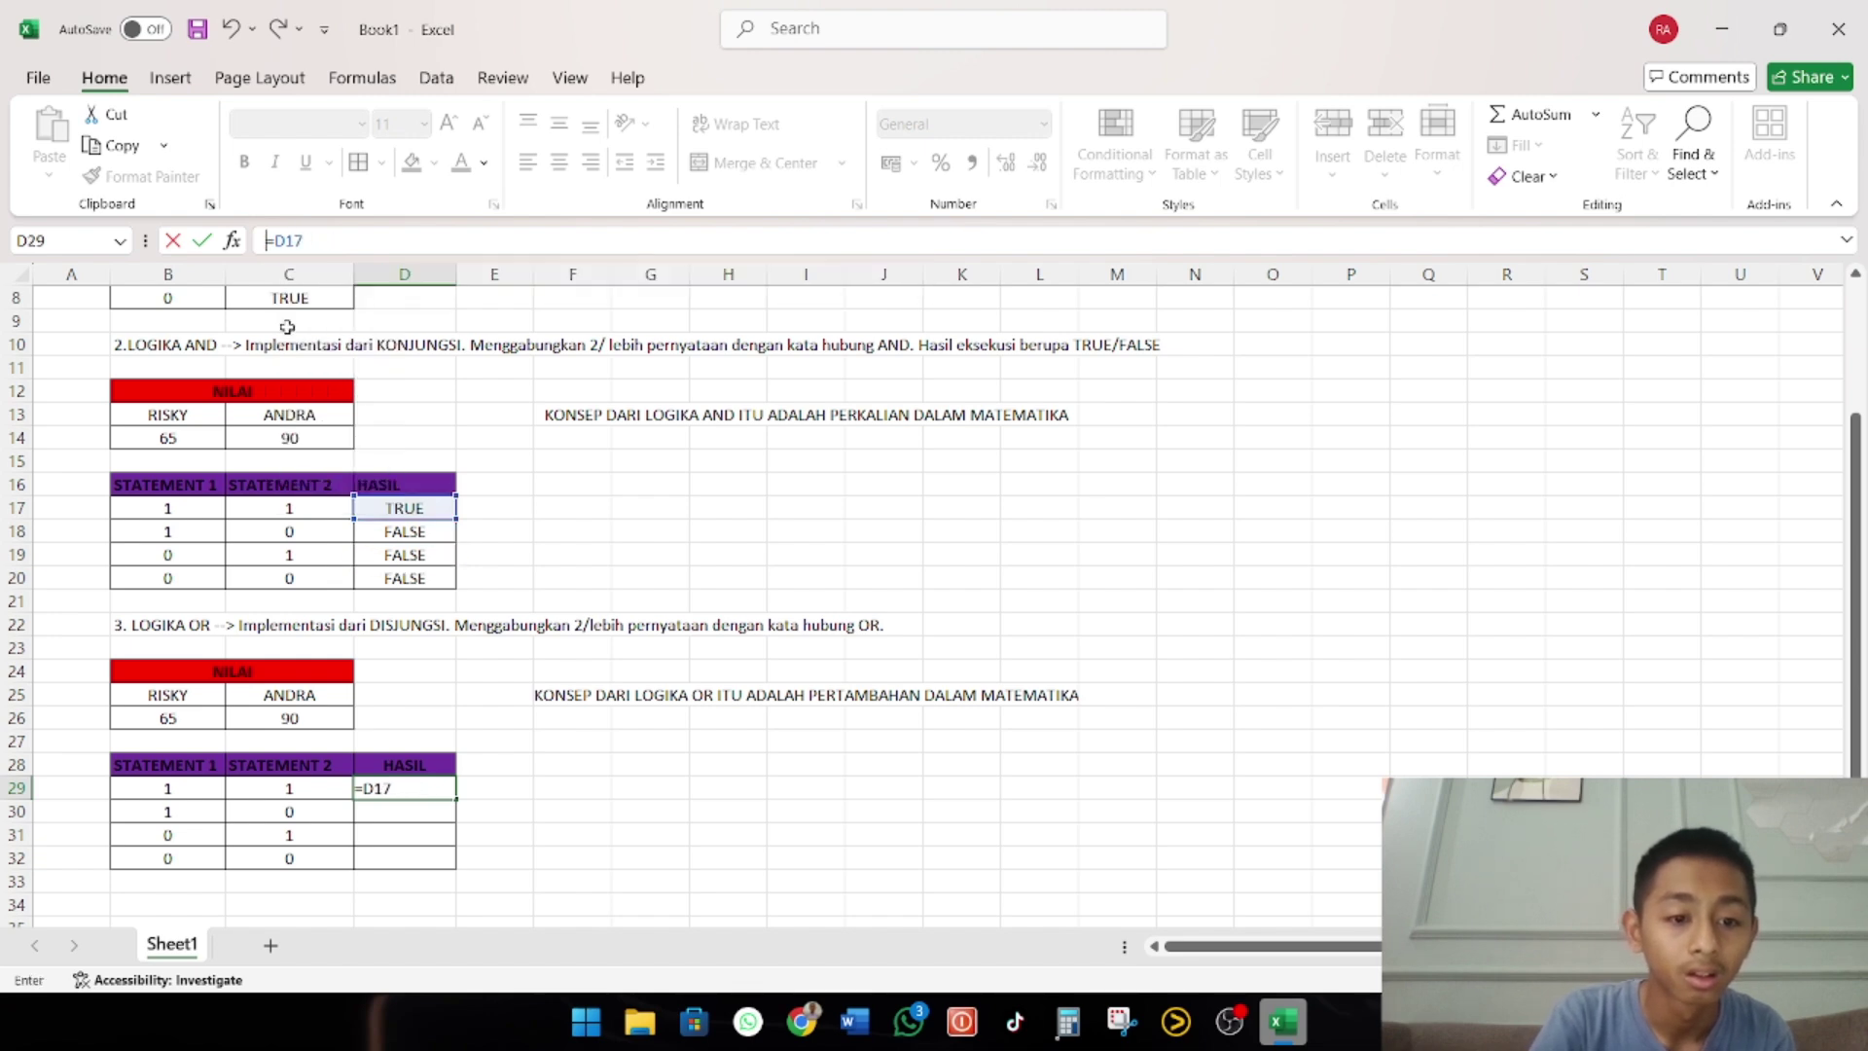
type("=")
left_click(572, 787)
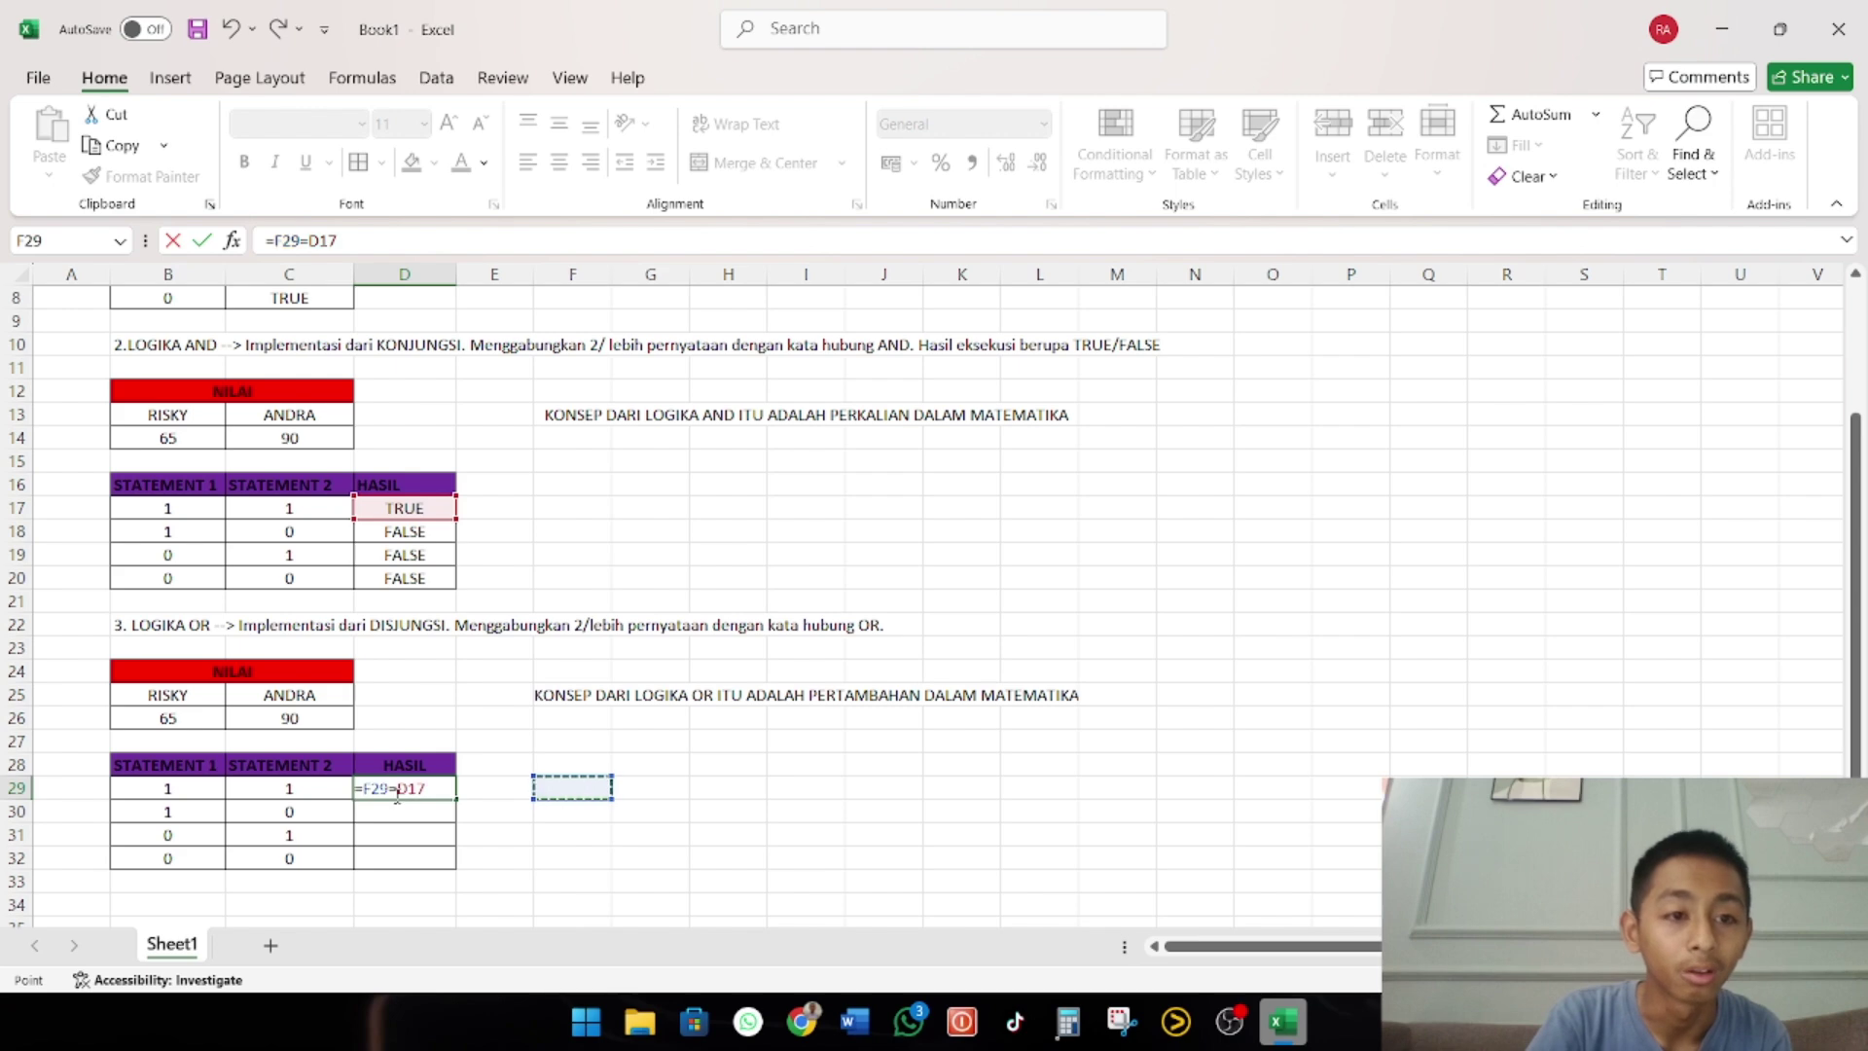
left_click(396, 789)
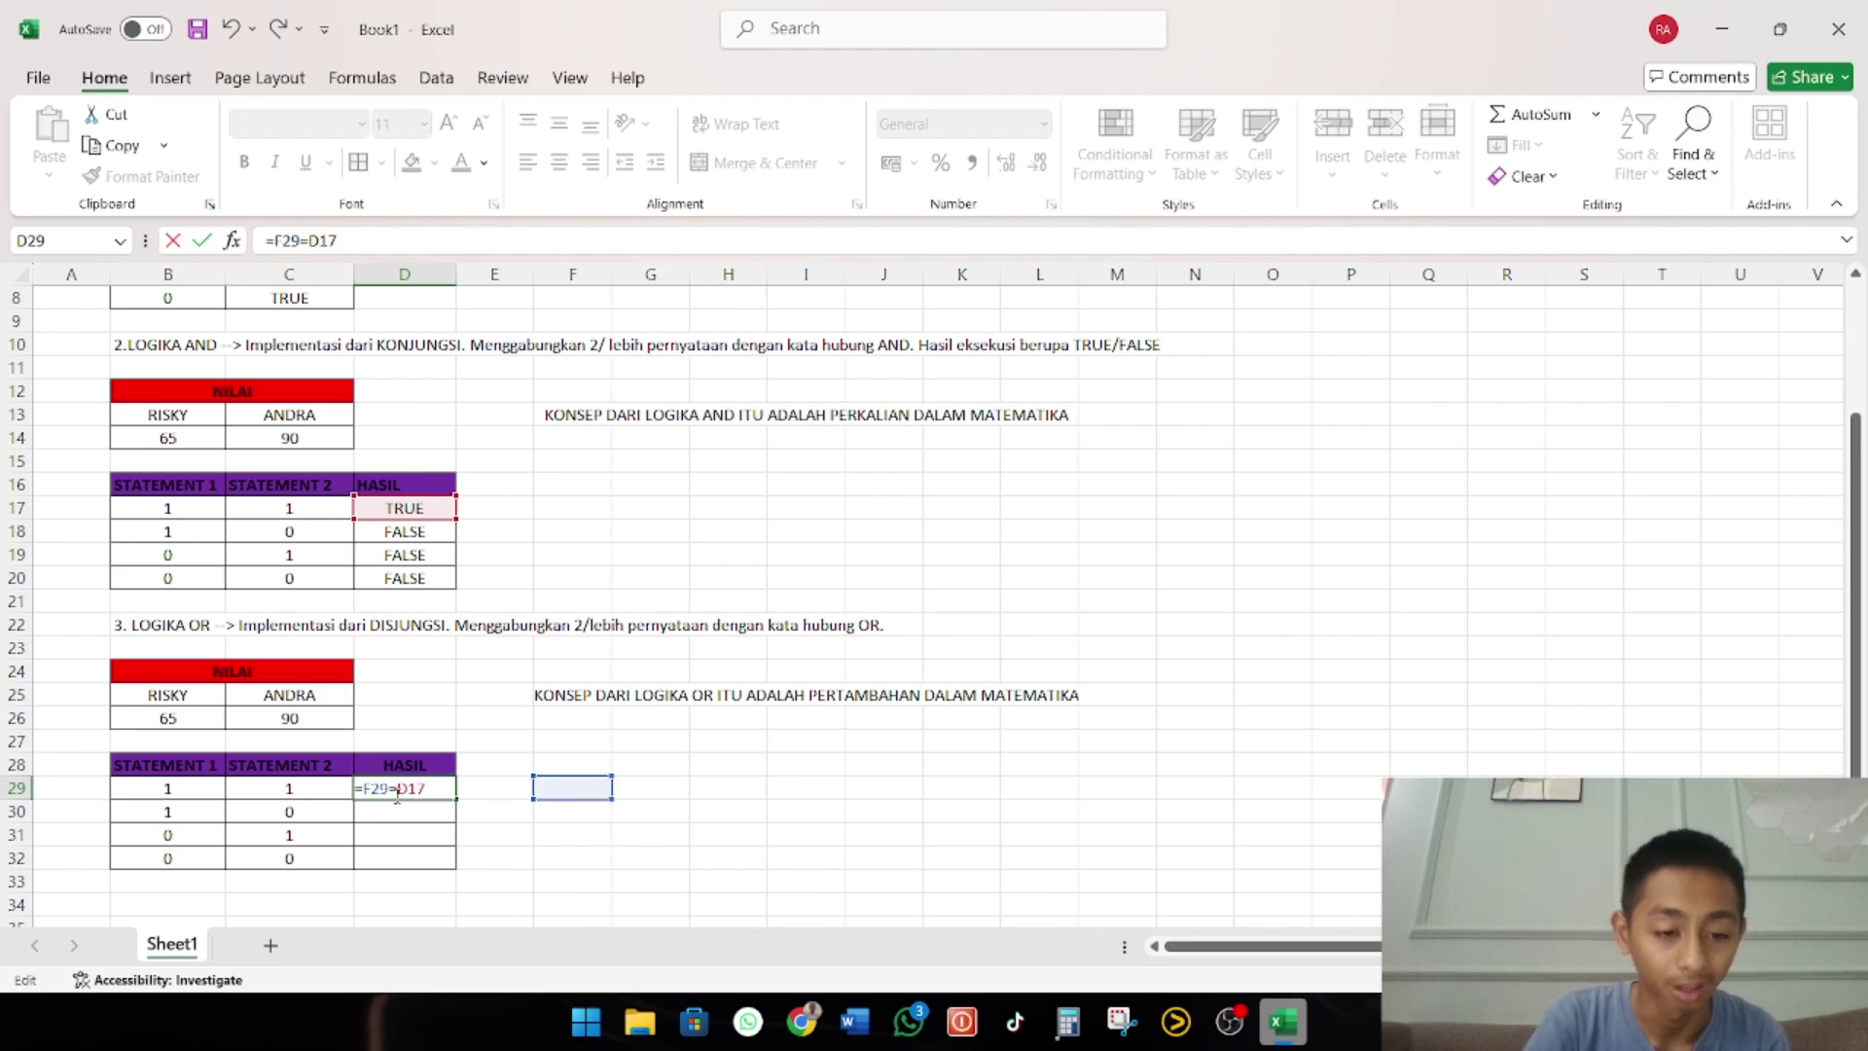
triple_click(459, 235)
key("BackSpace")
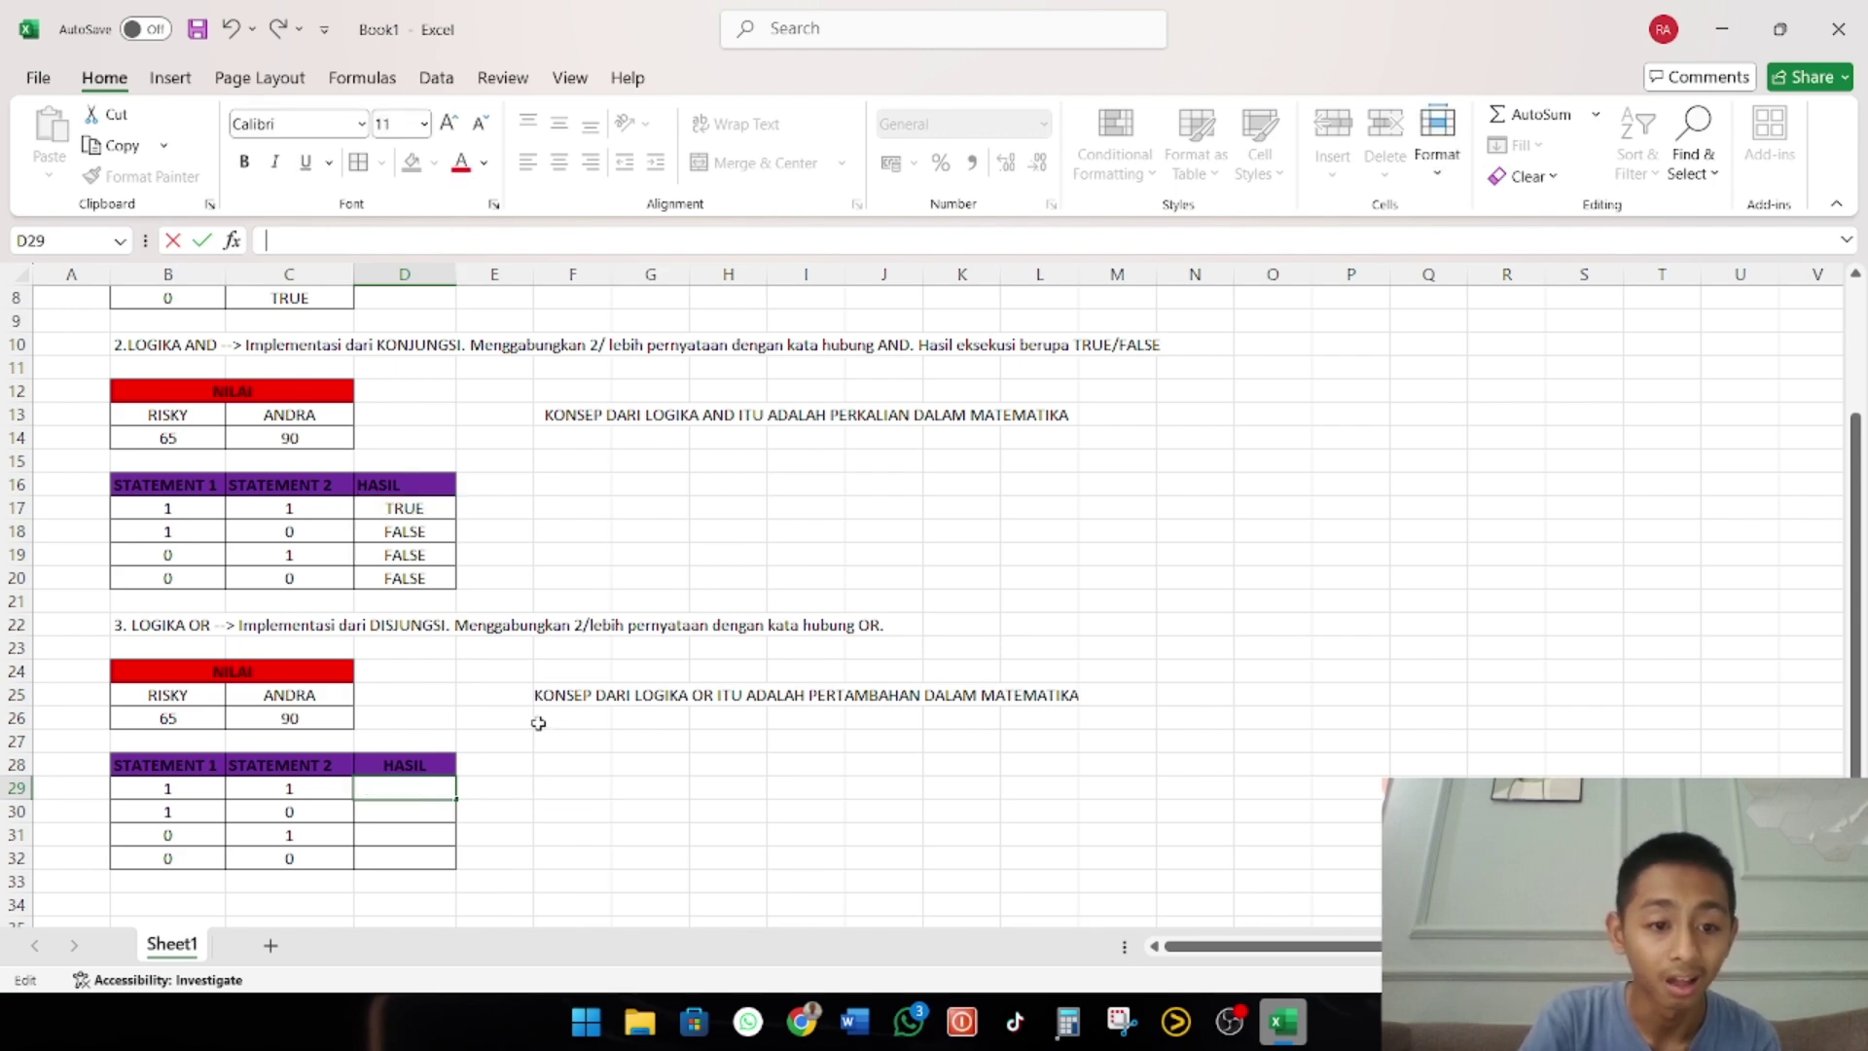
left_click(375, 535)
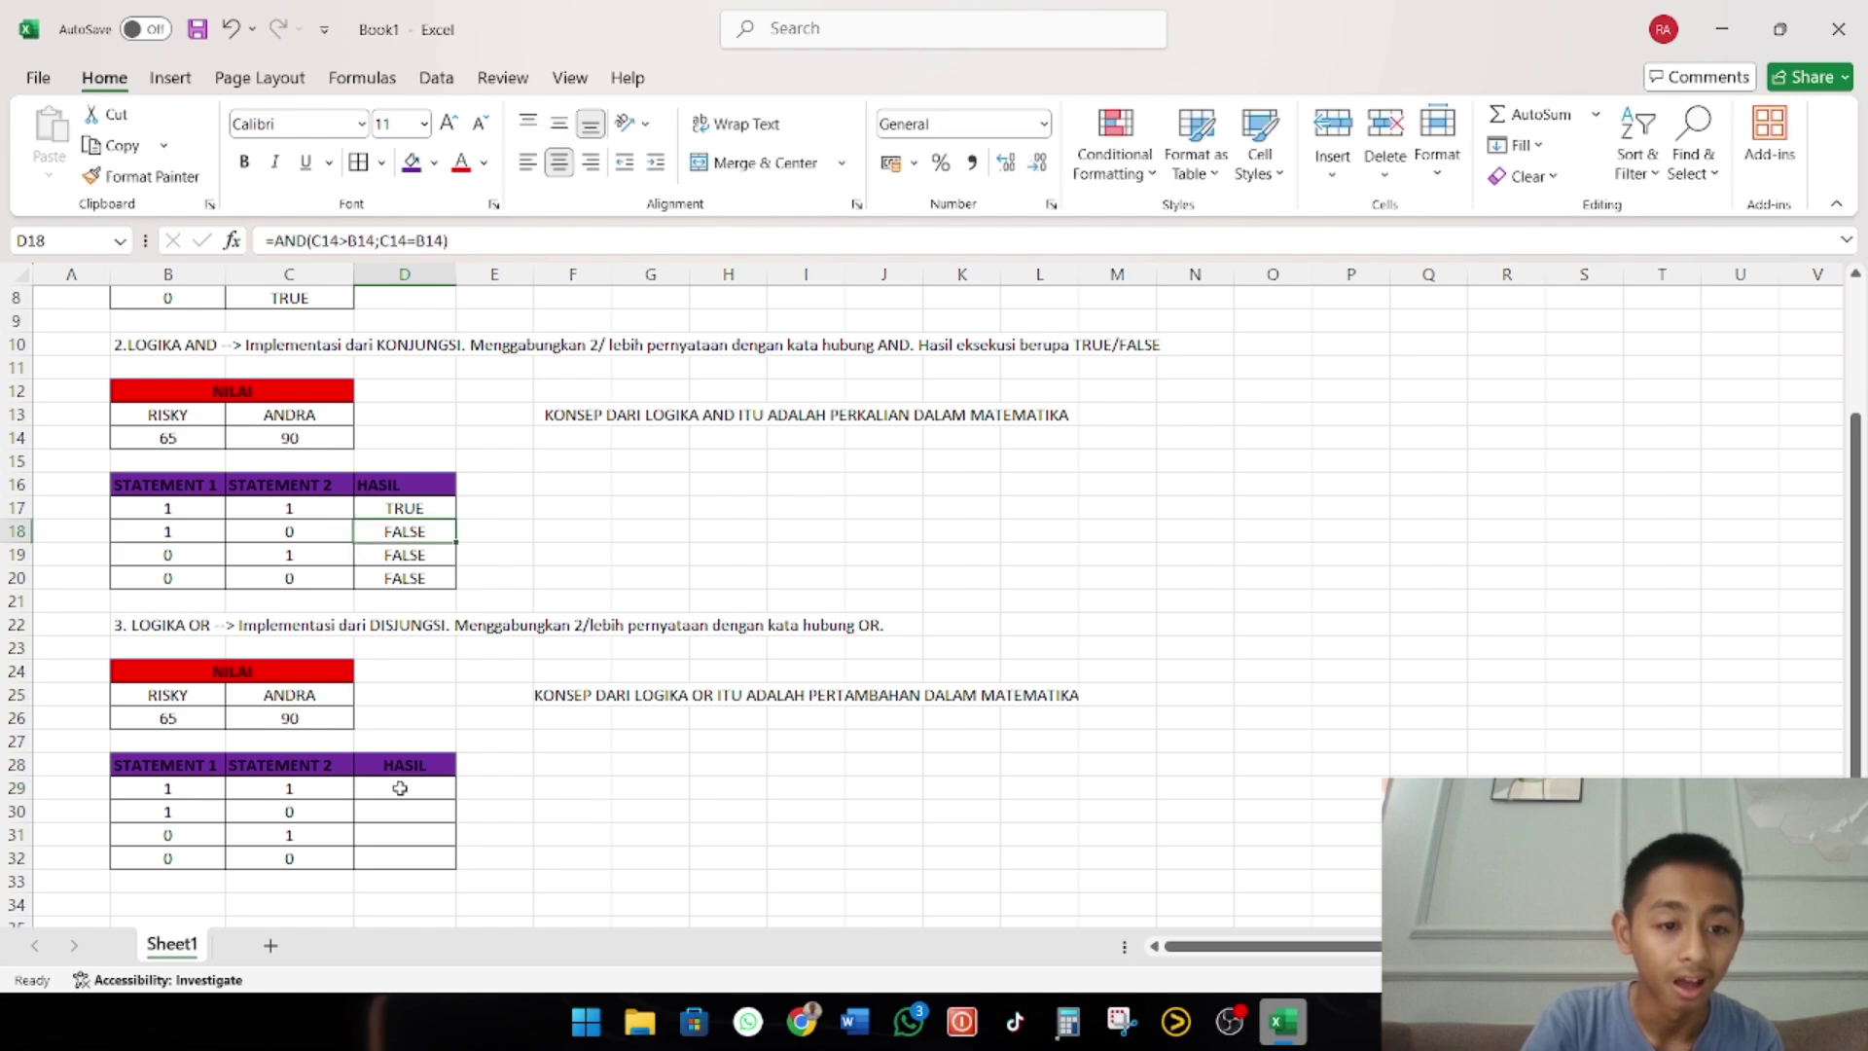
left_click(400, 788)
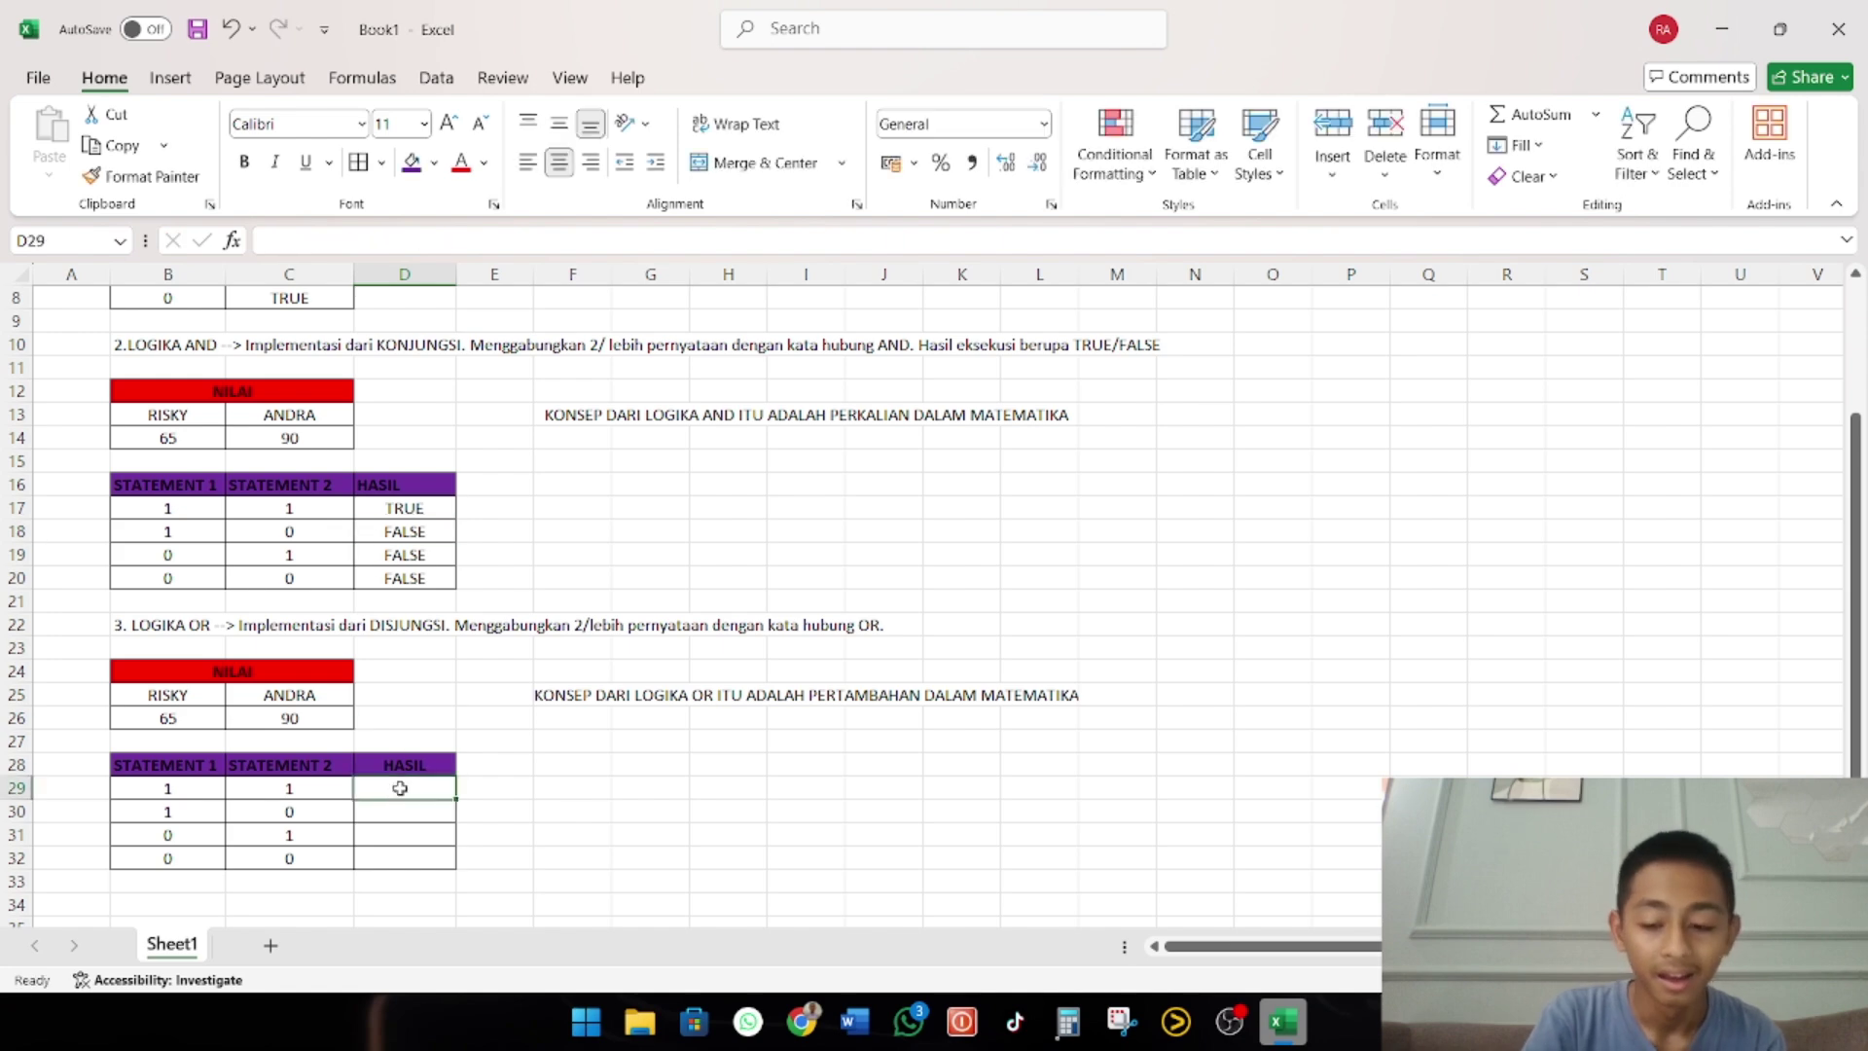
left_click(399, 541)
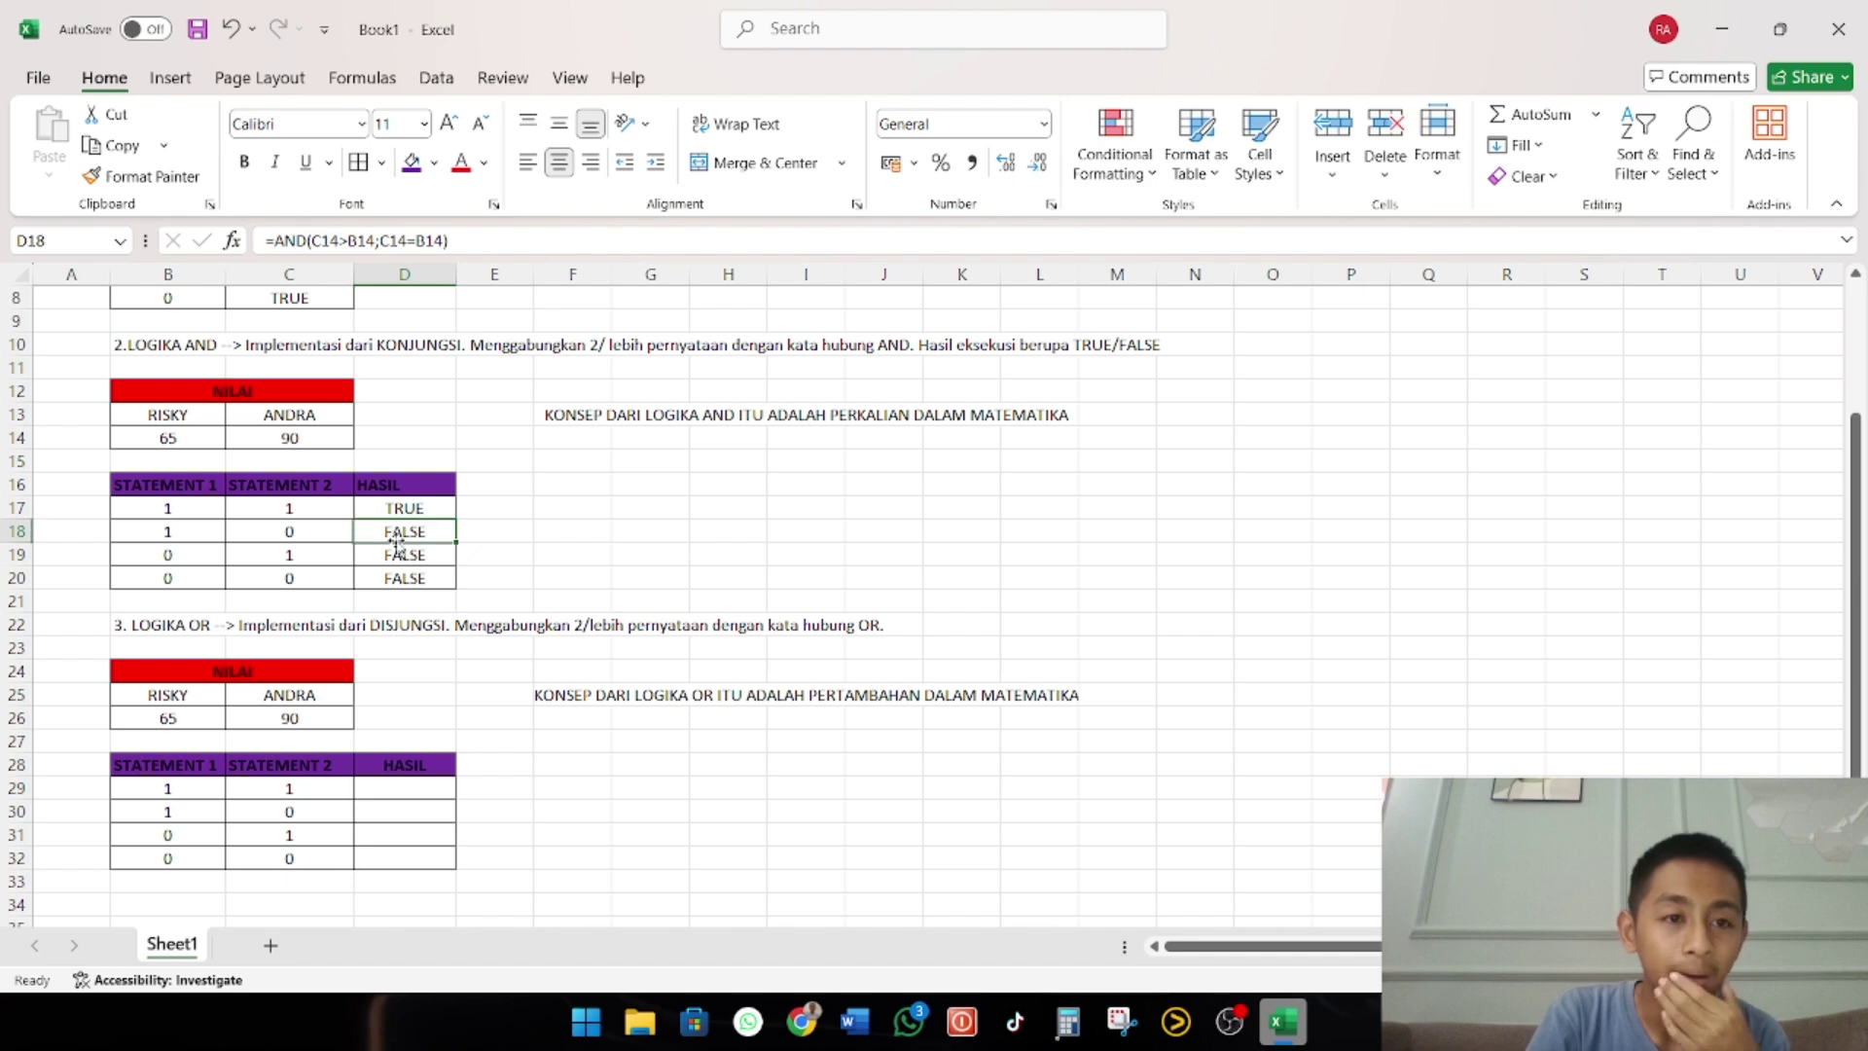
left_click(374, 805)
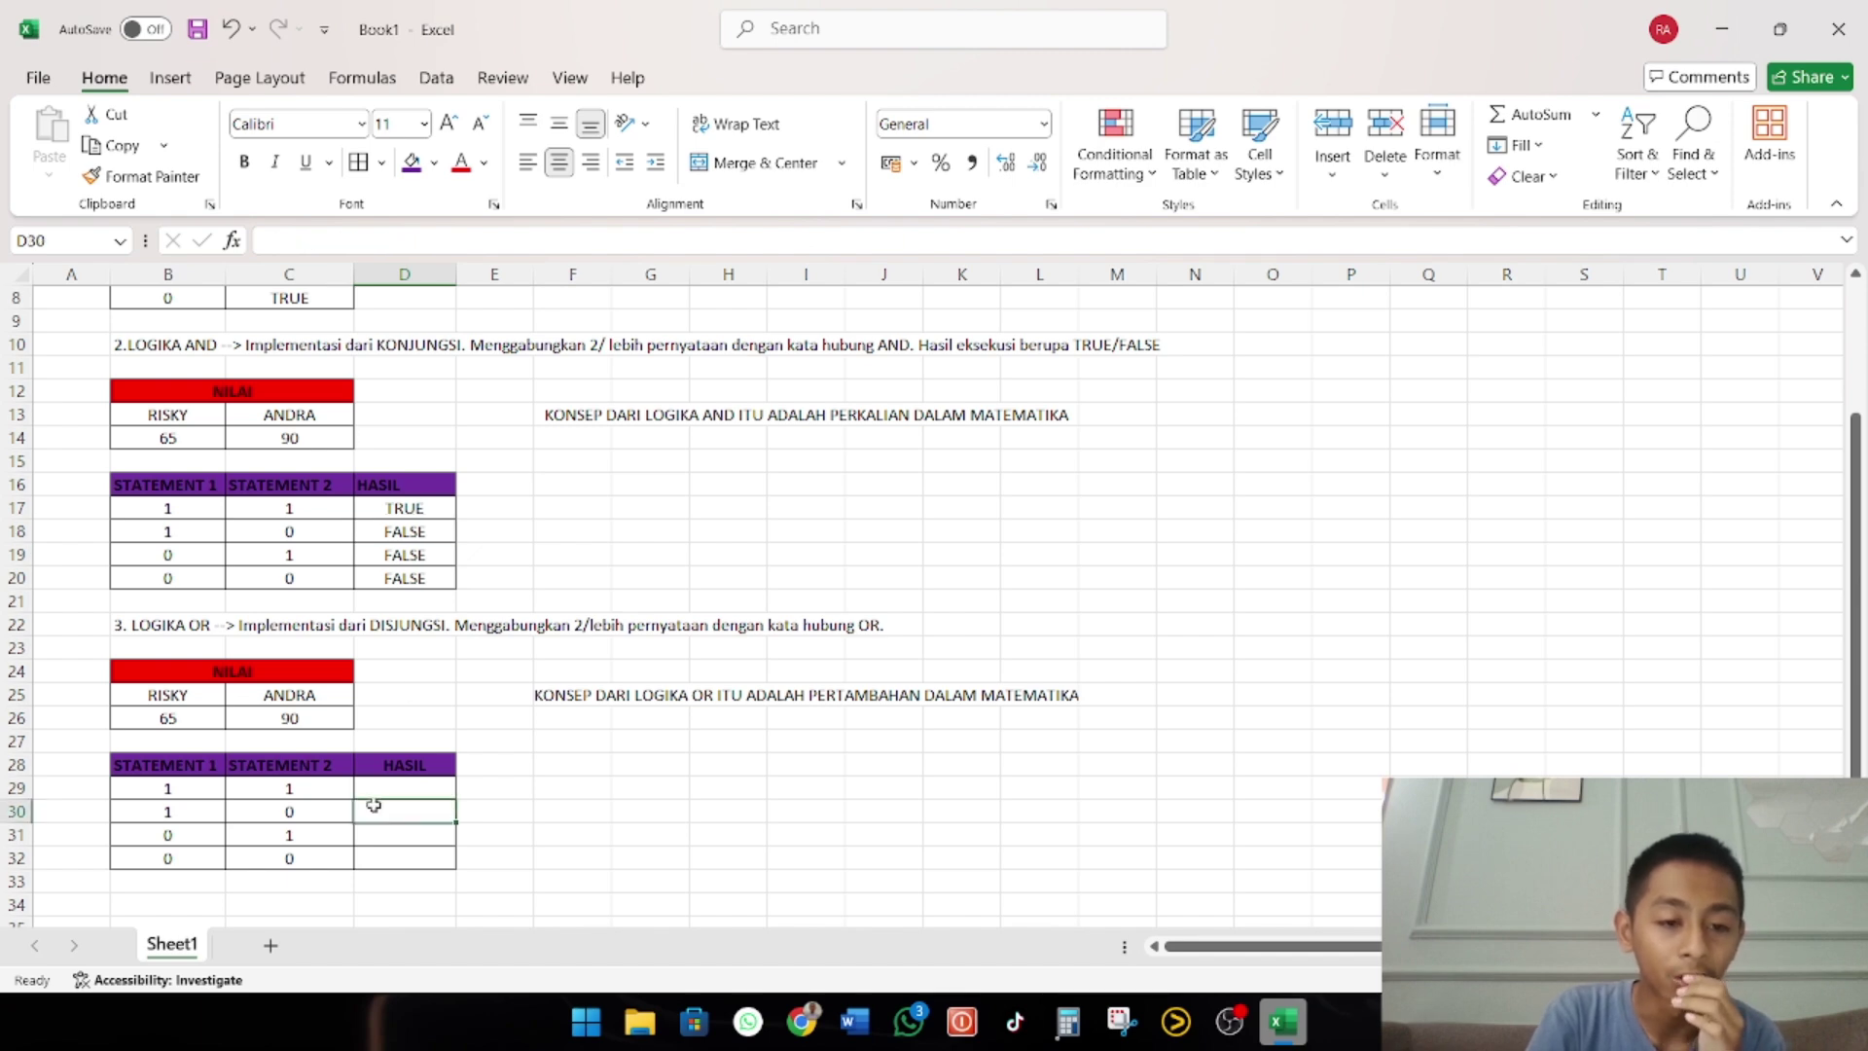
Enter the formula =OR(C26>B26;B26<C26) in D29 as the OR result for statements 1 and 1
left_click(391, 785)
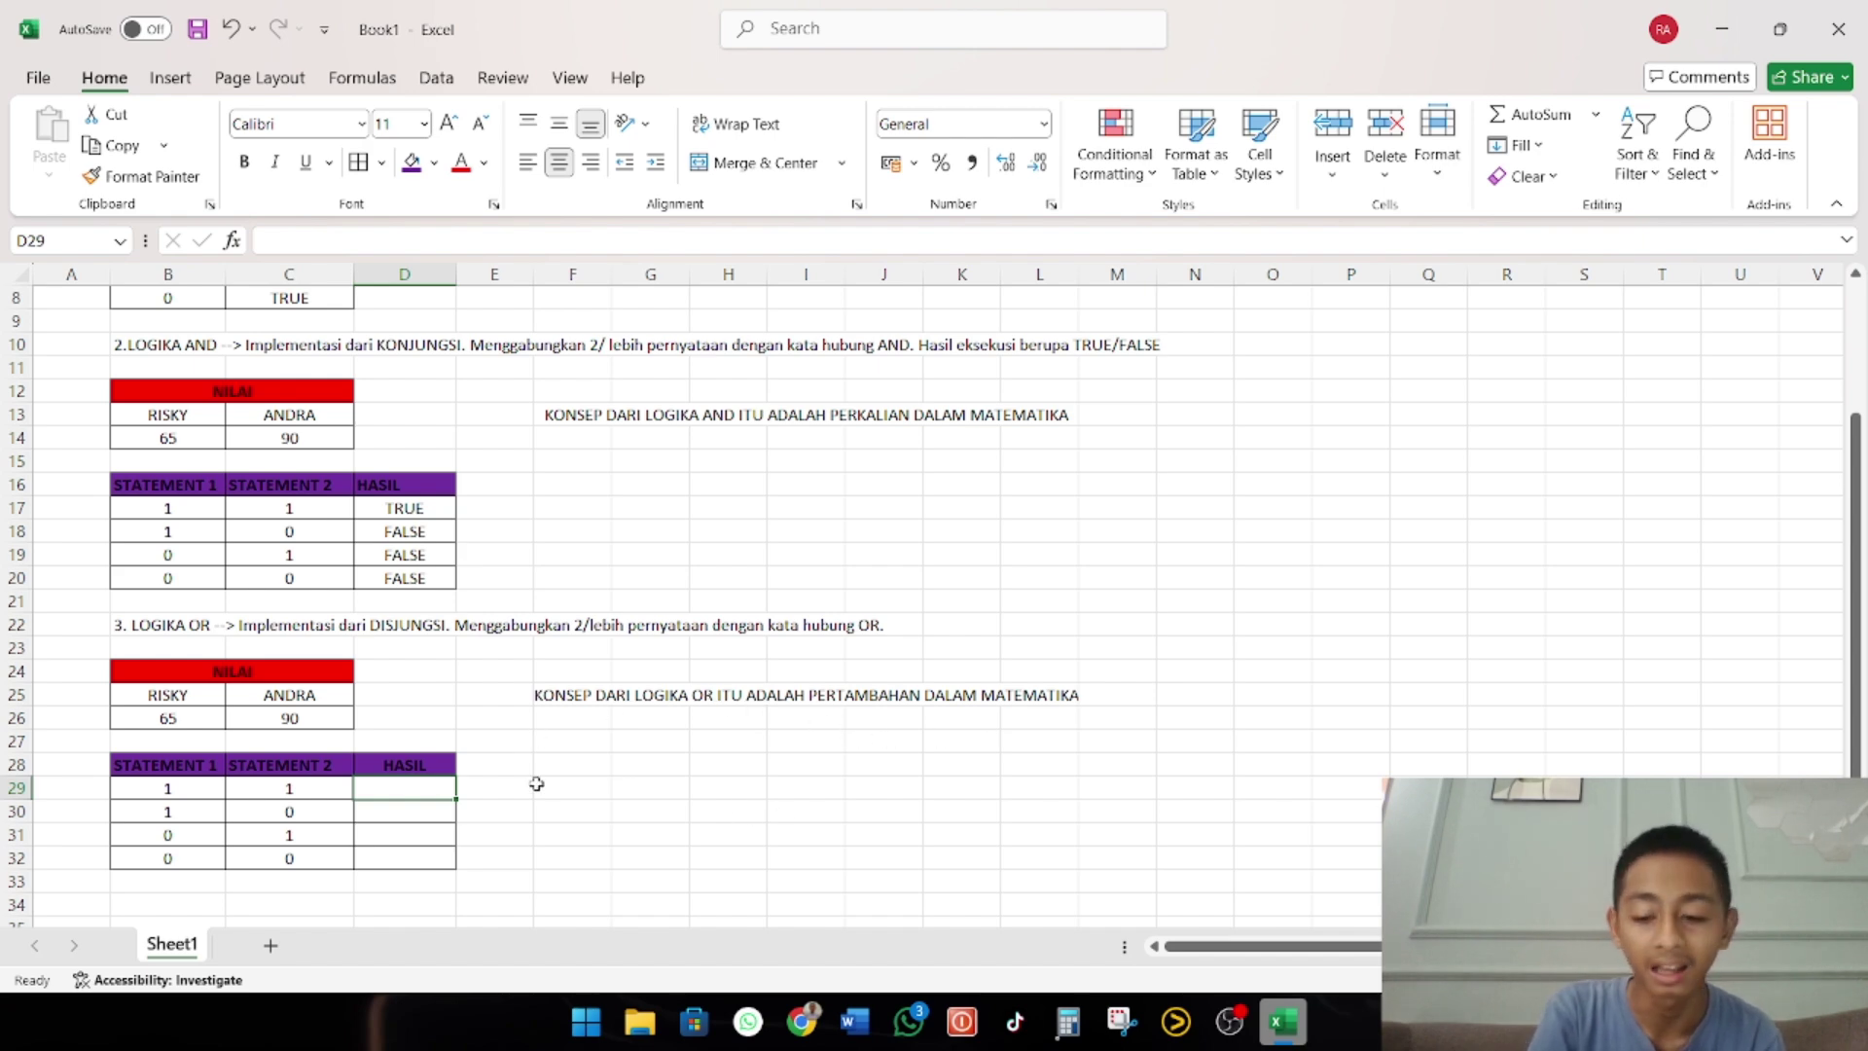
type("=")
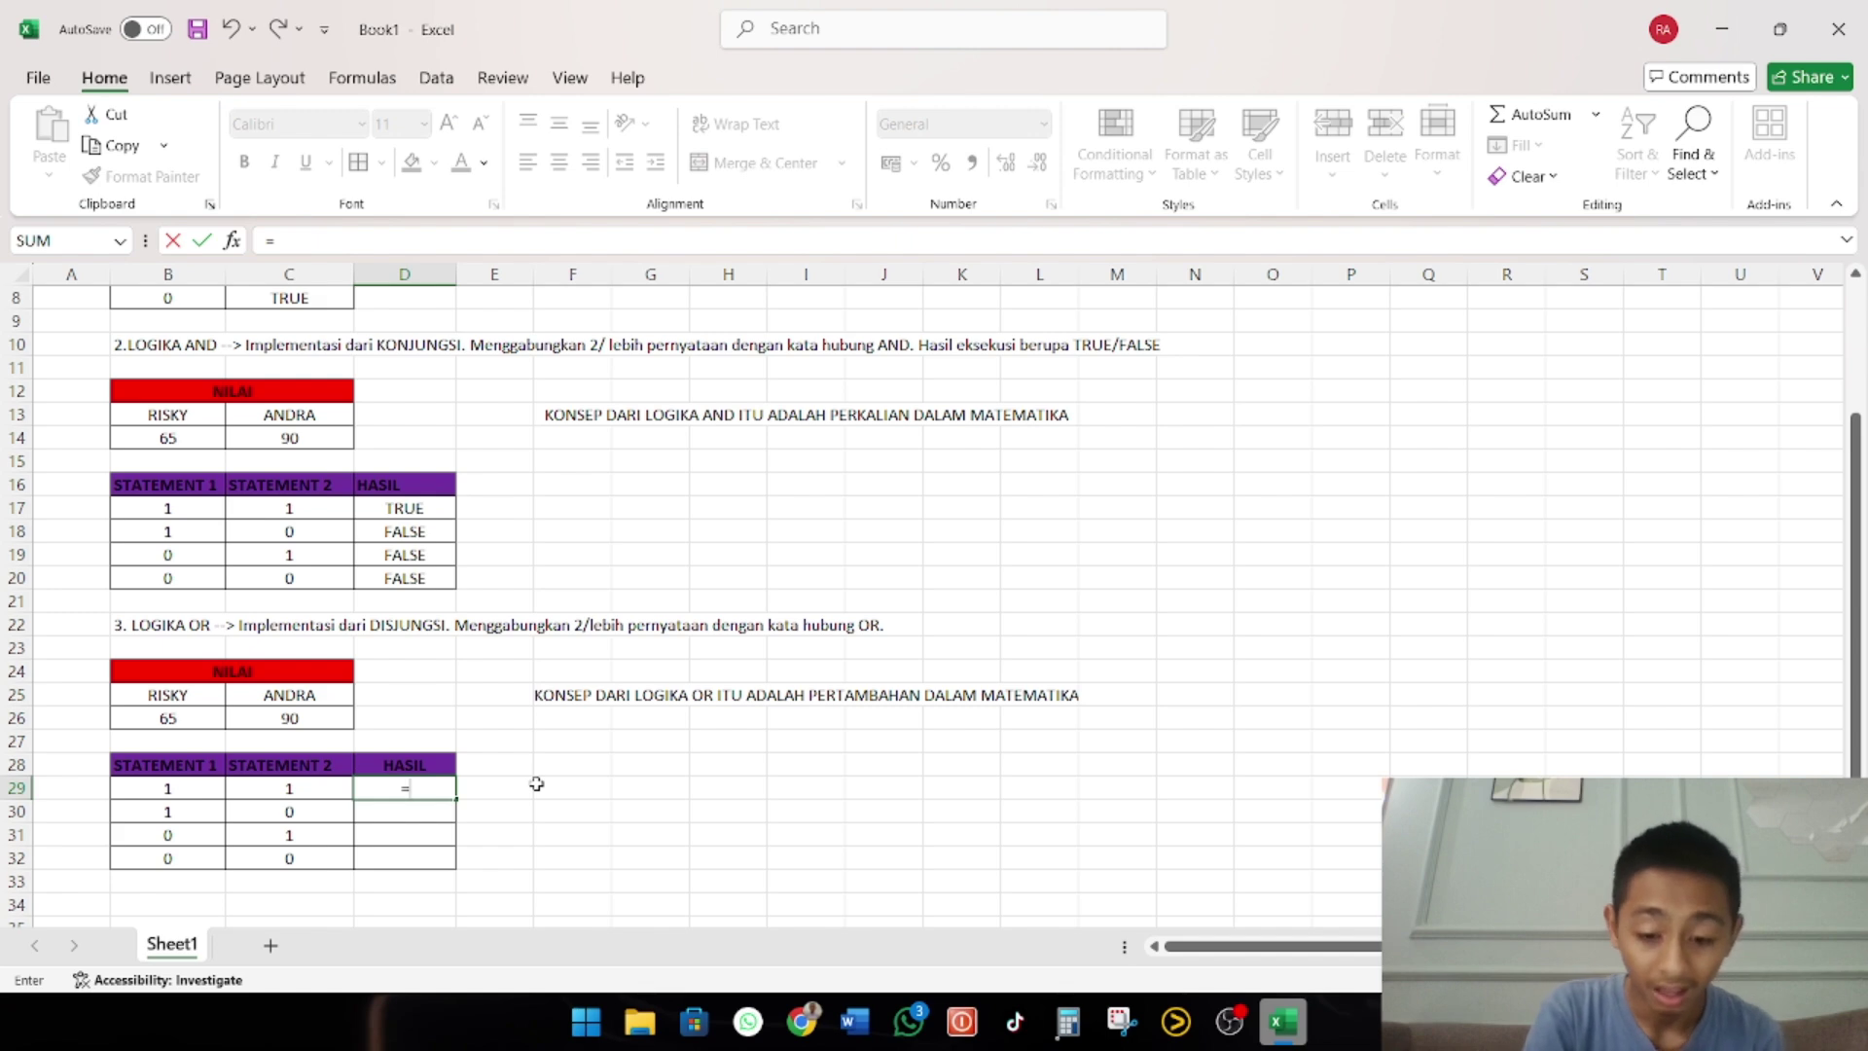
type("OR")
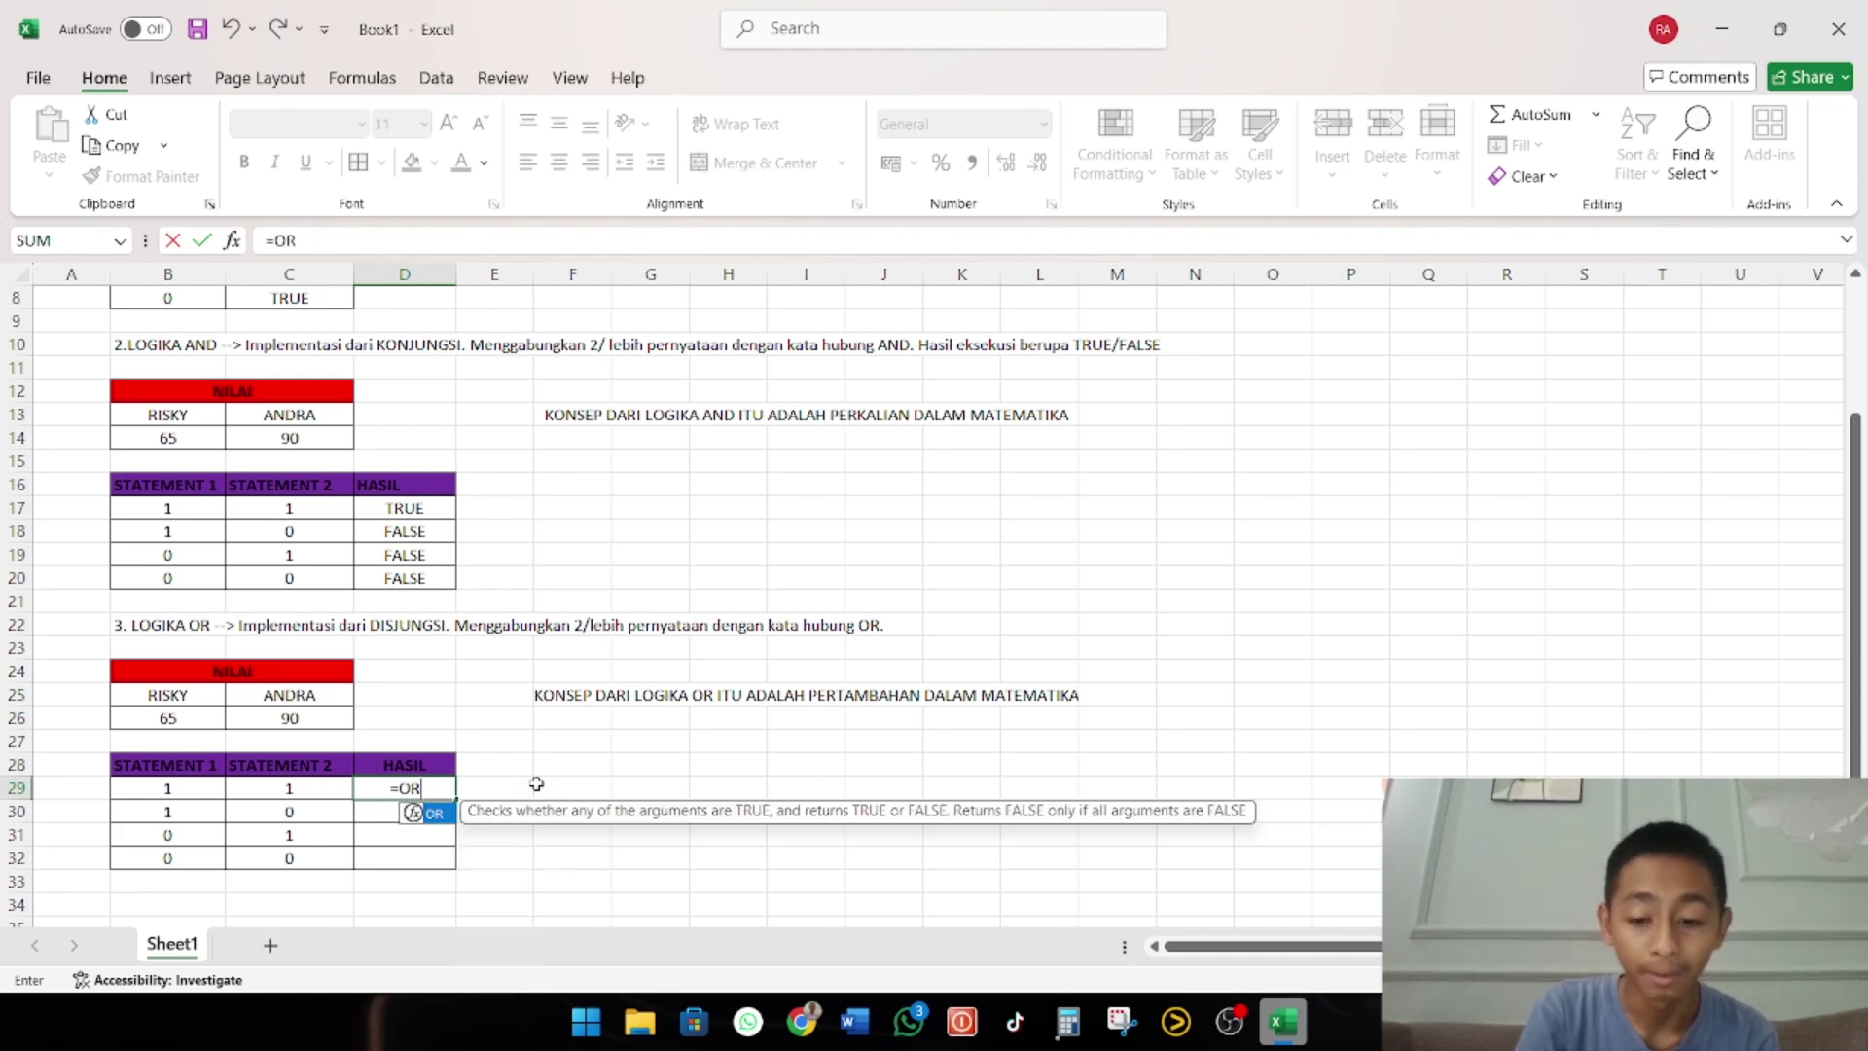
type("(")
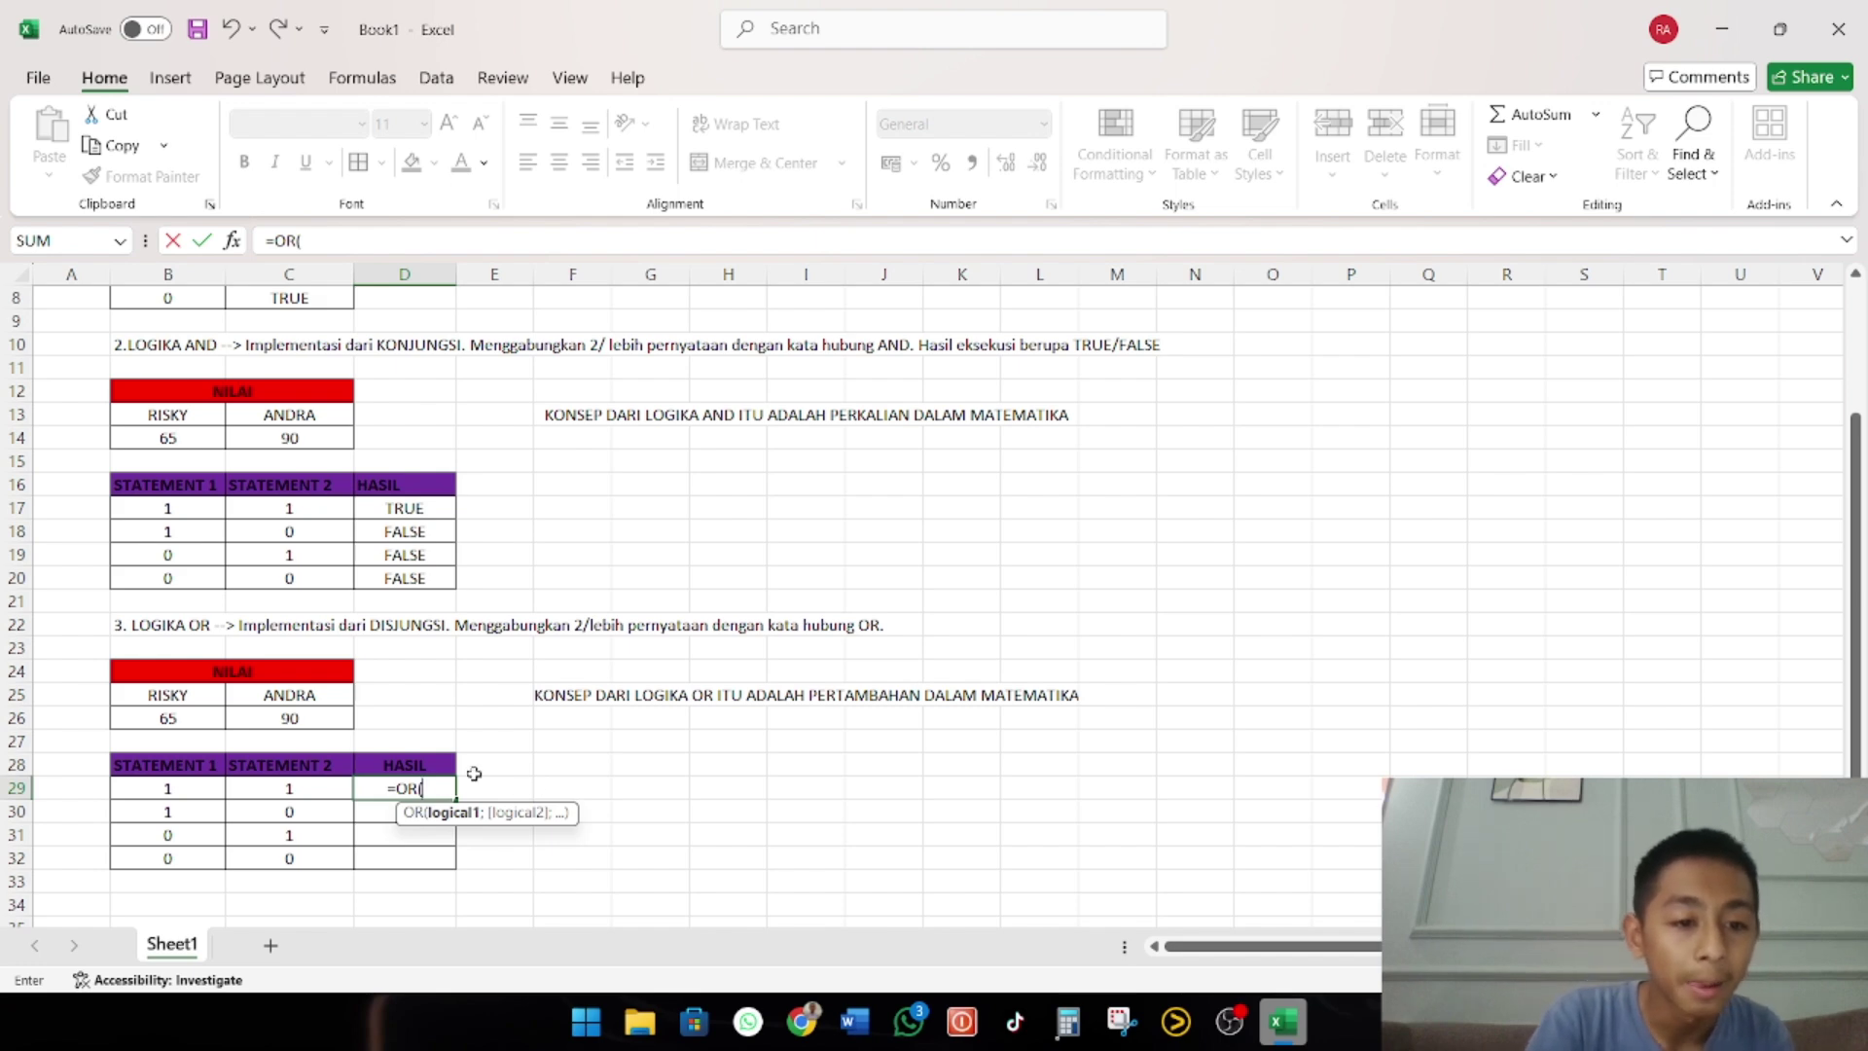
left_click(305, 720)
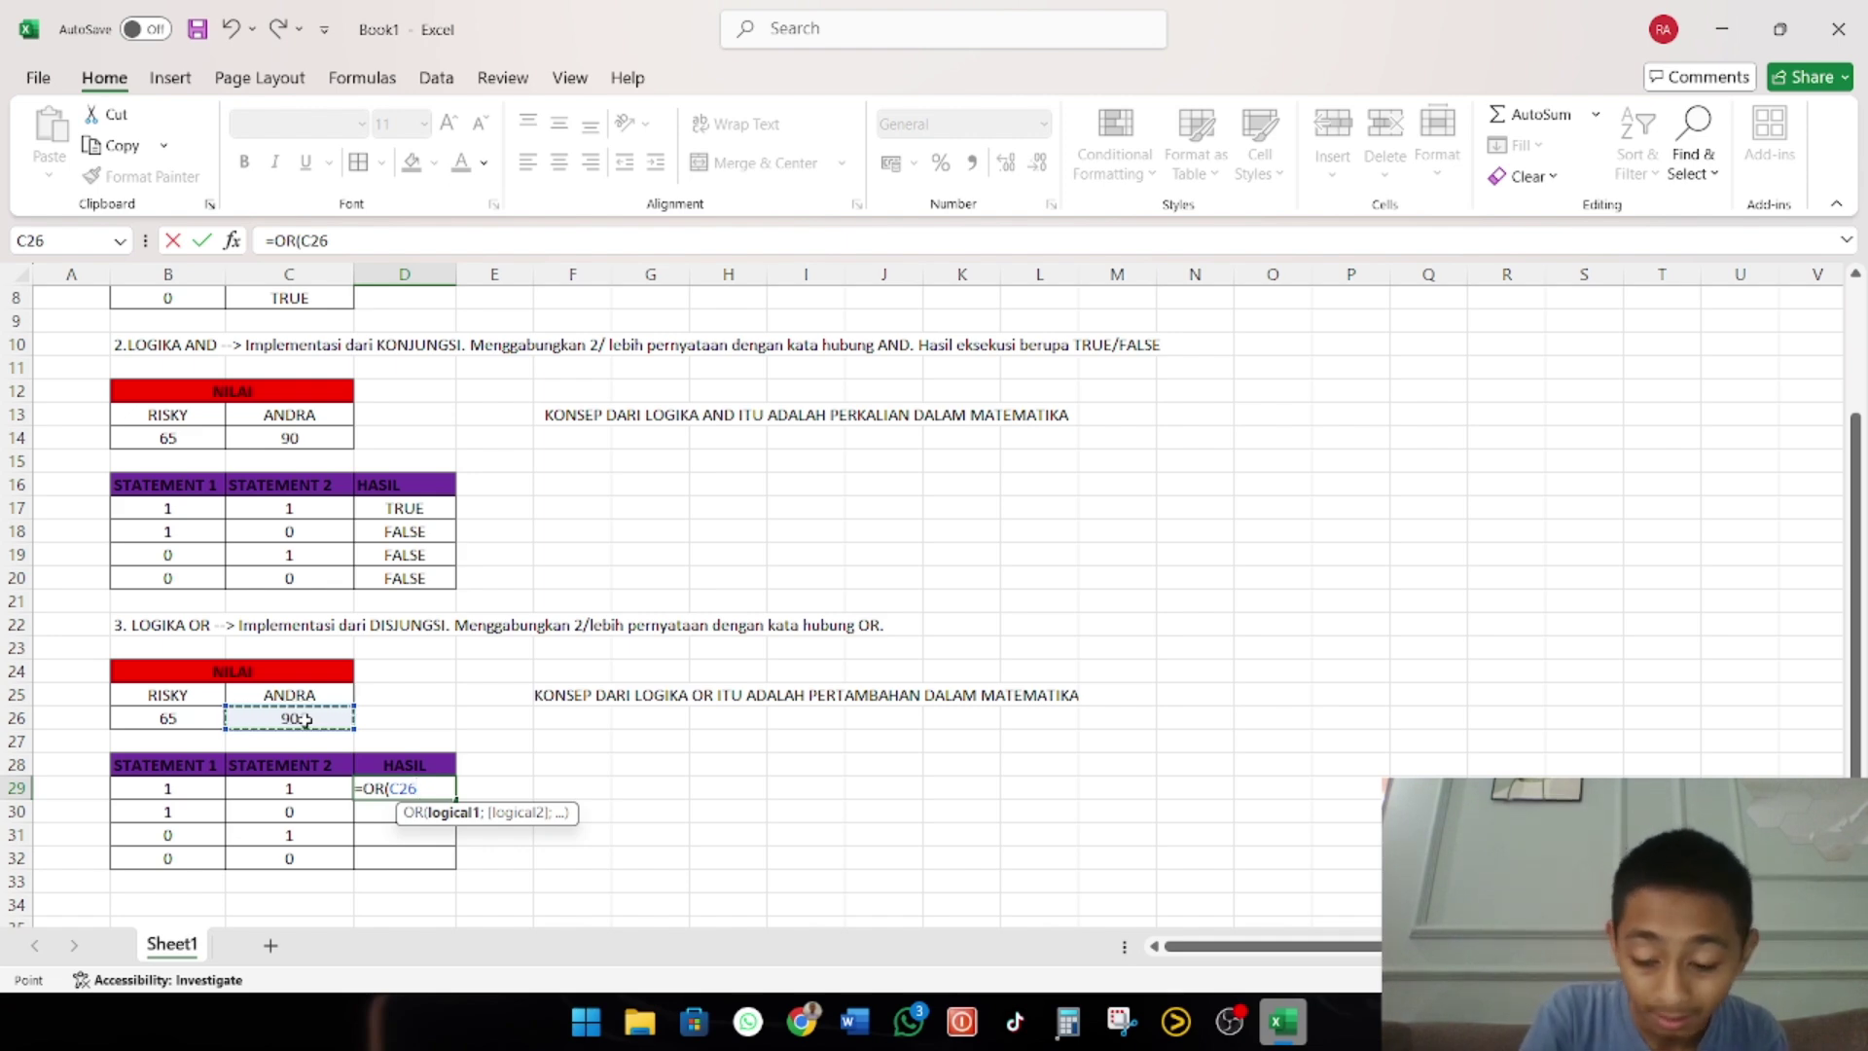
type(">")
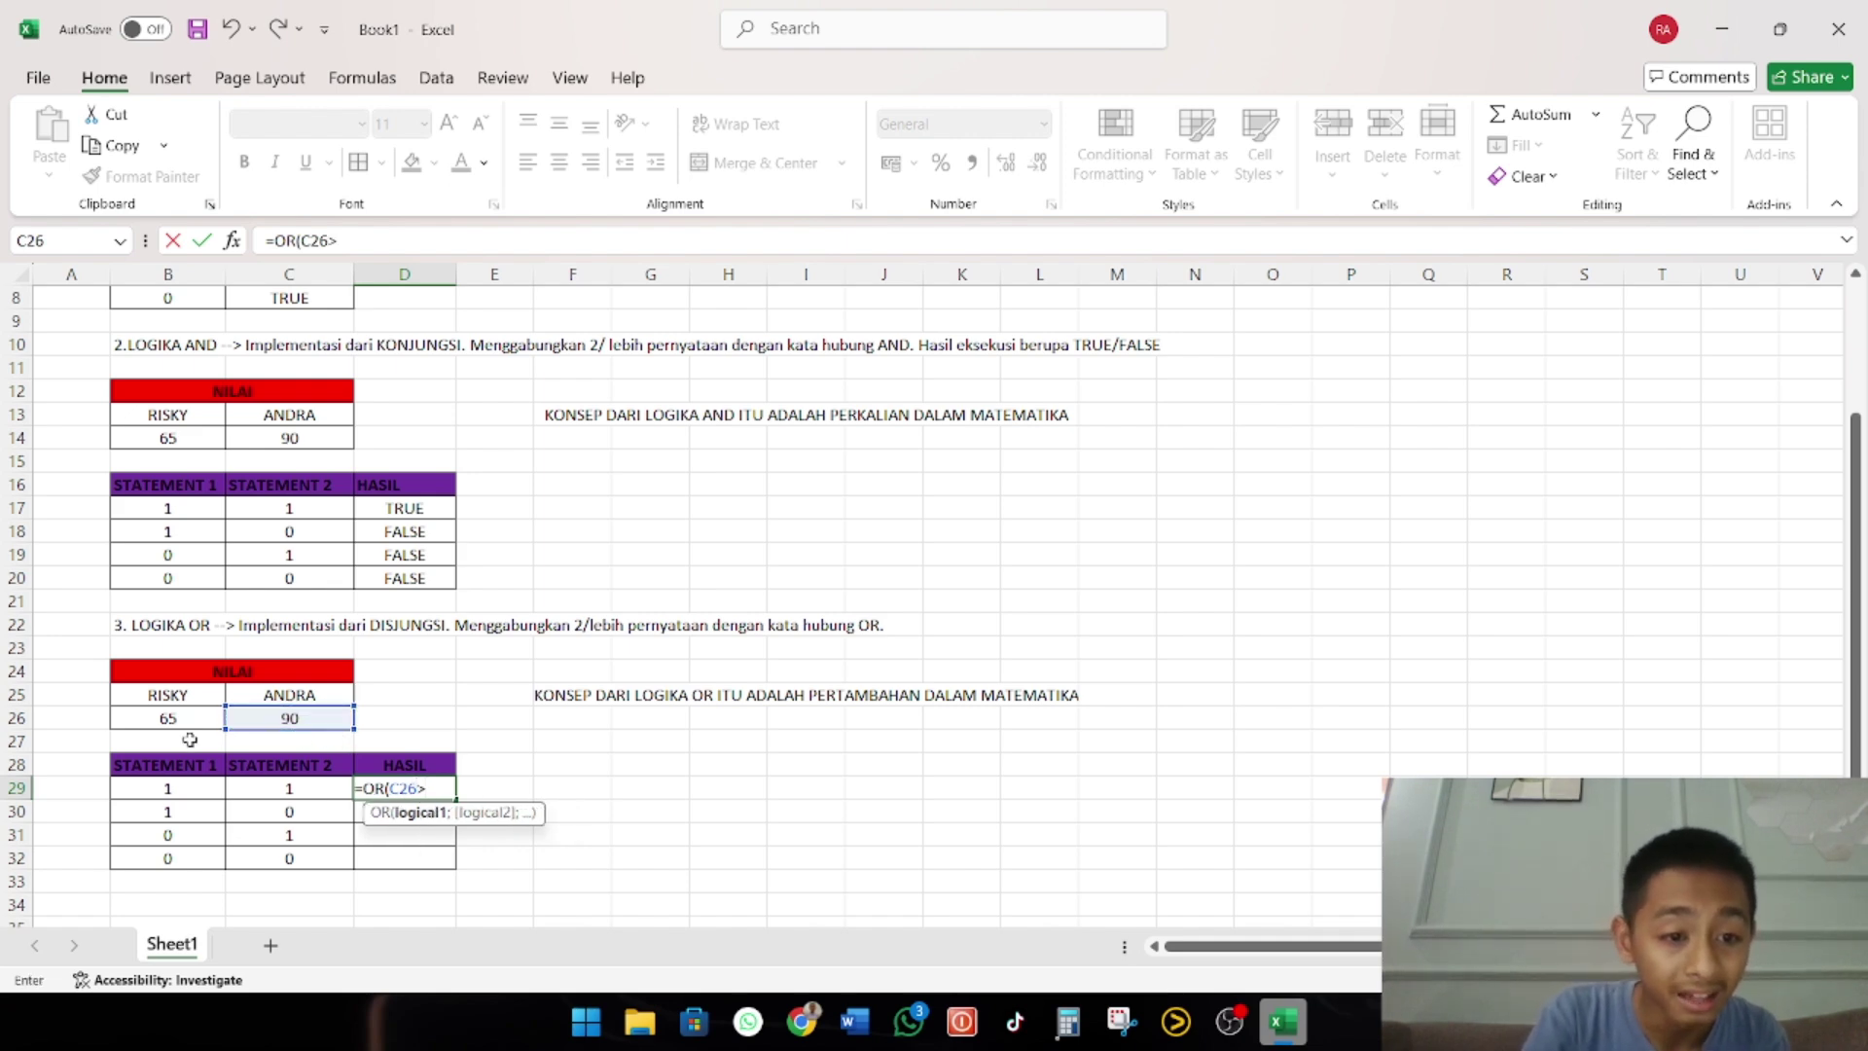
left_click(167, 717)
type(";")
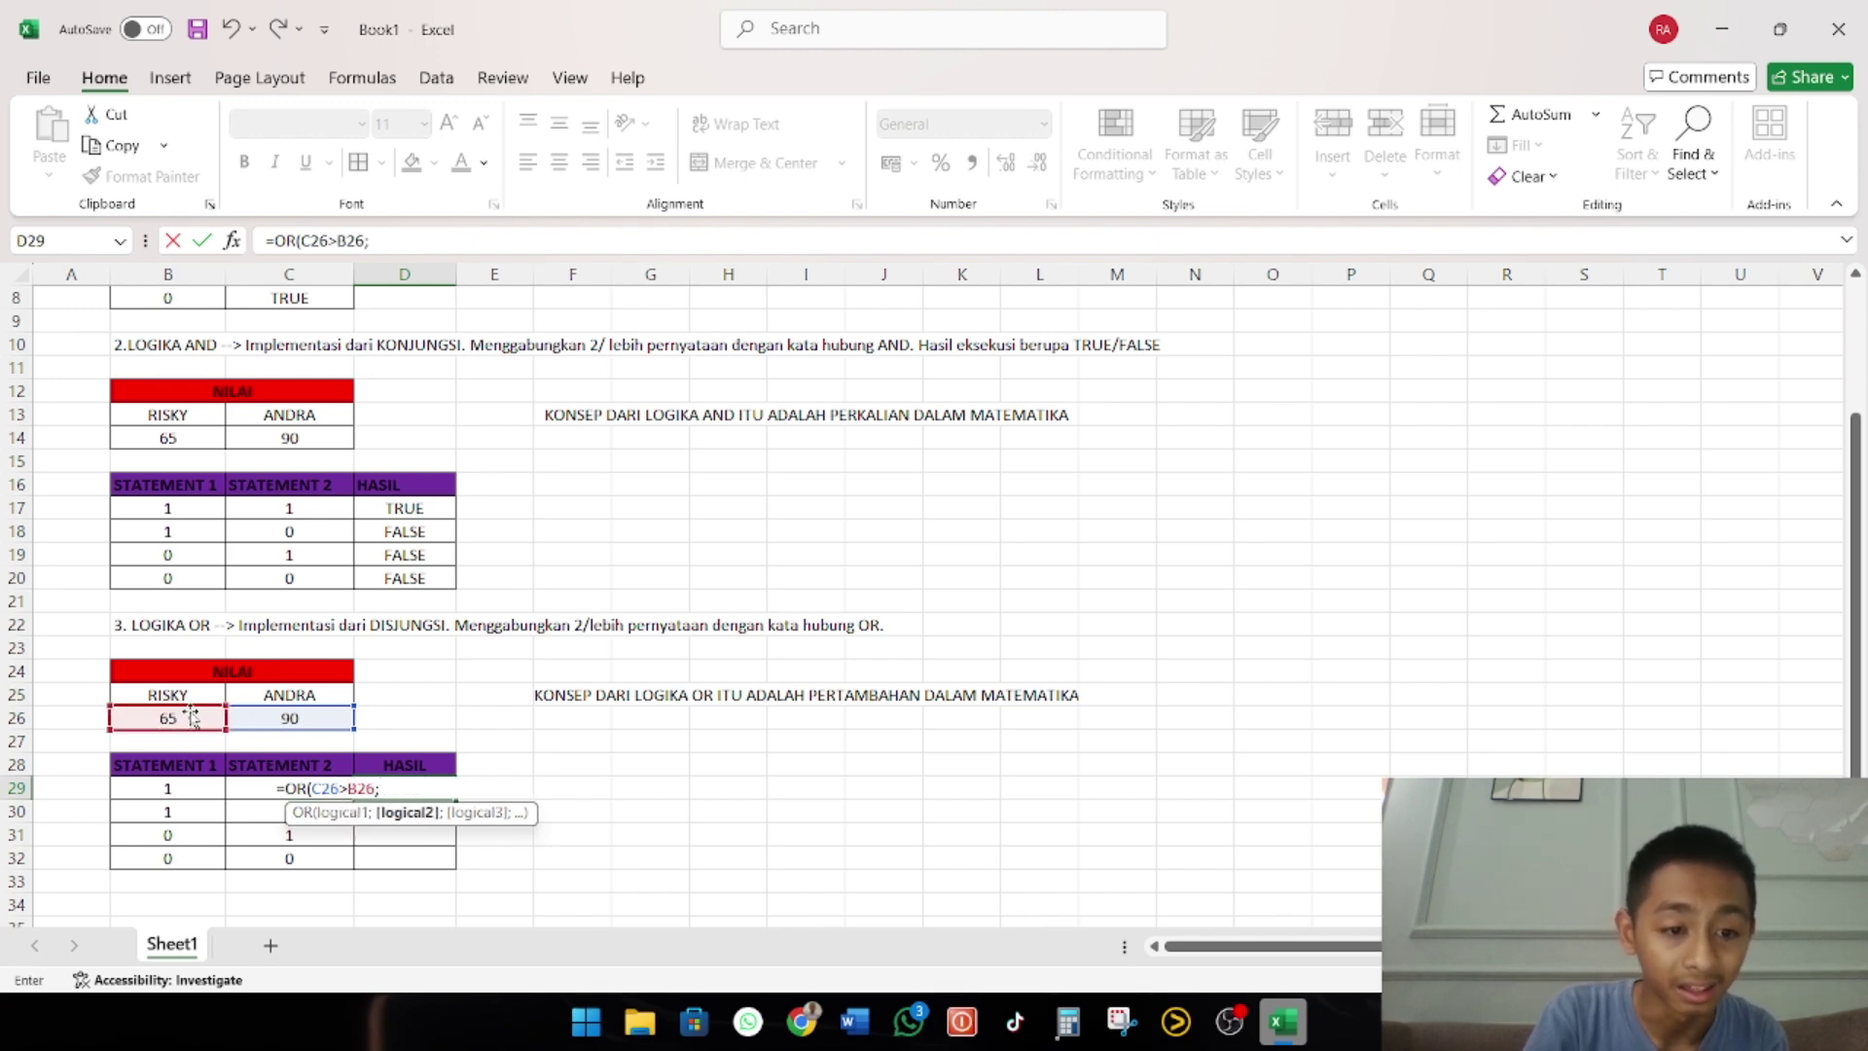
left_click(200, 717)
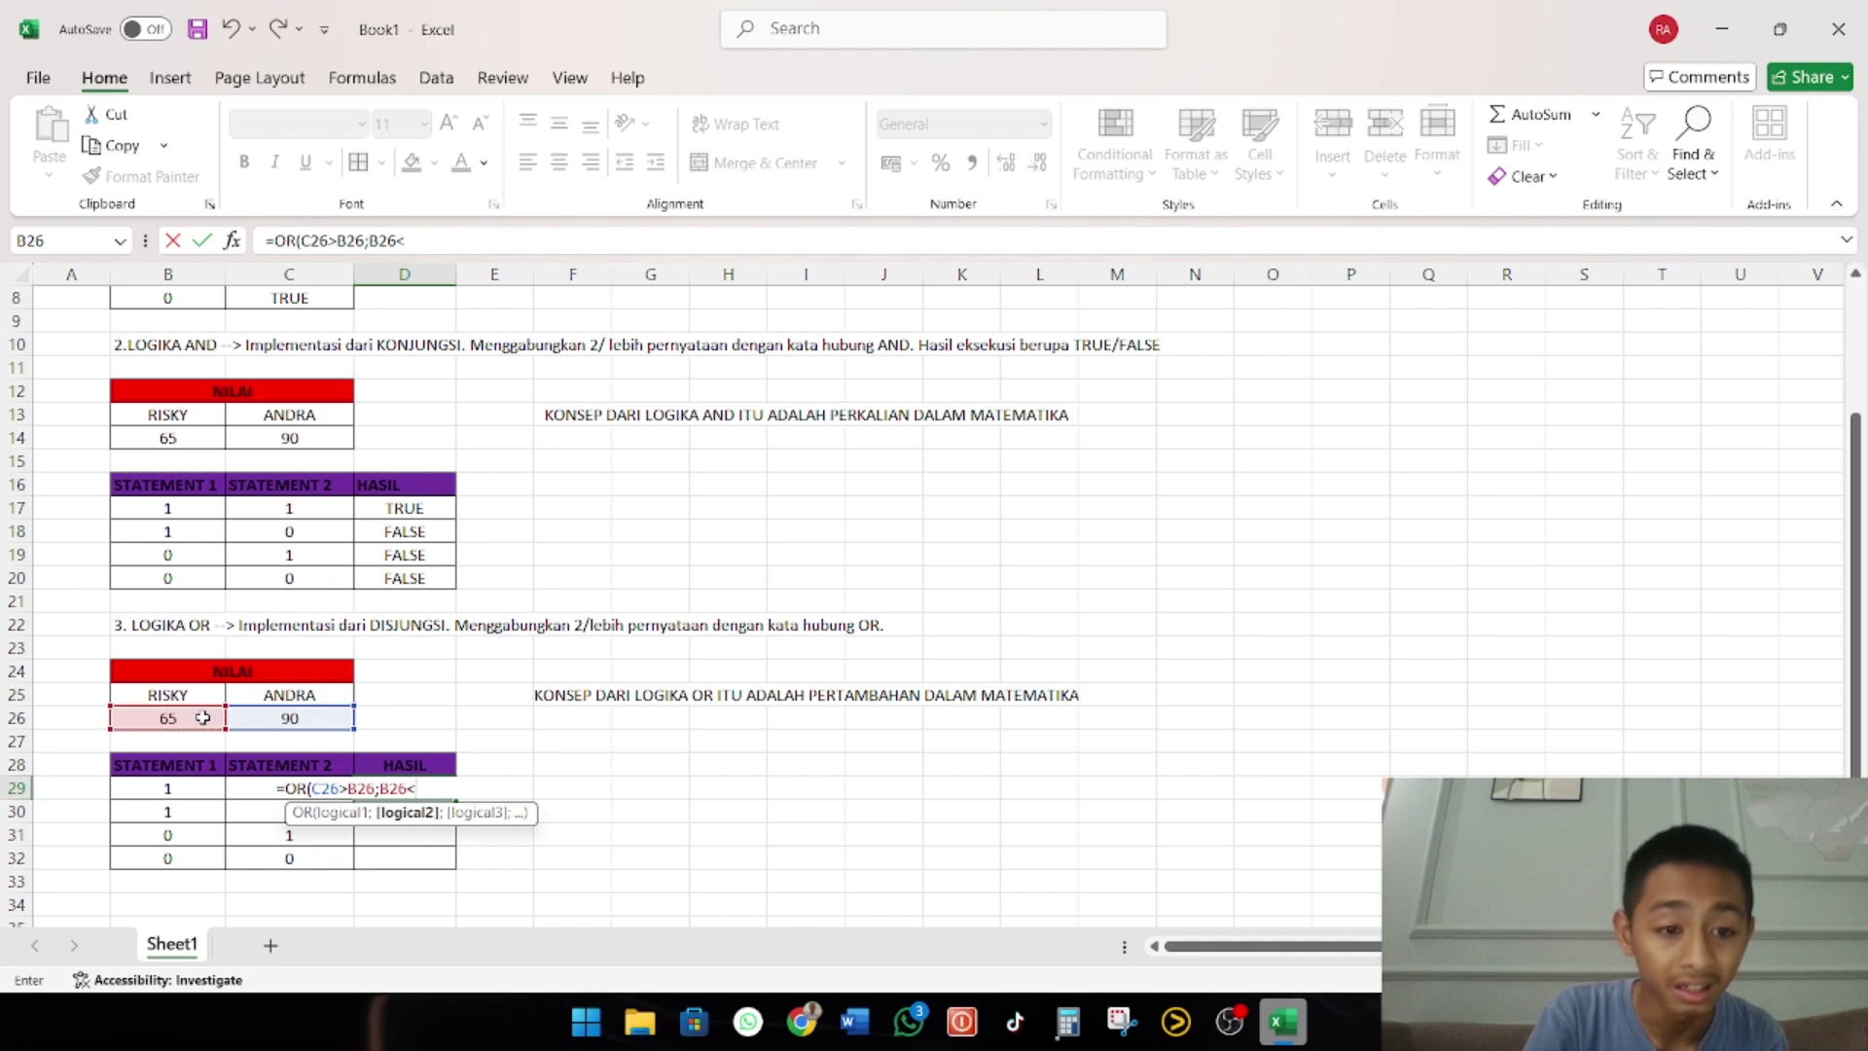
type("<")
left_click(269, 717)
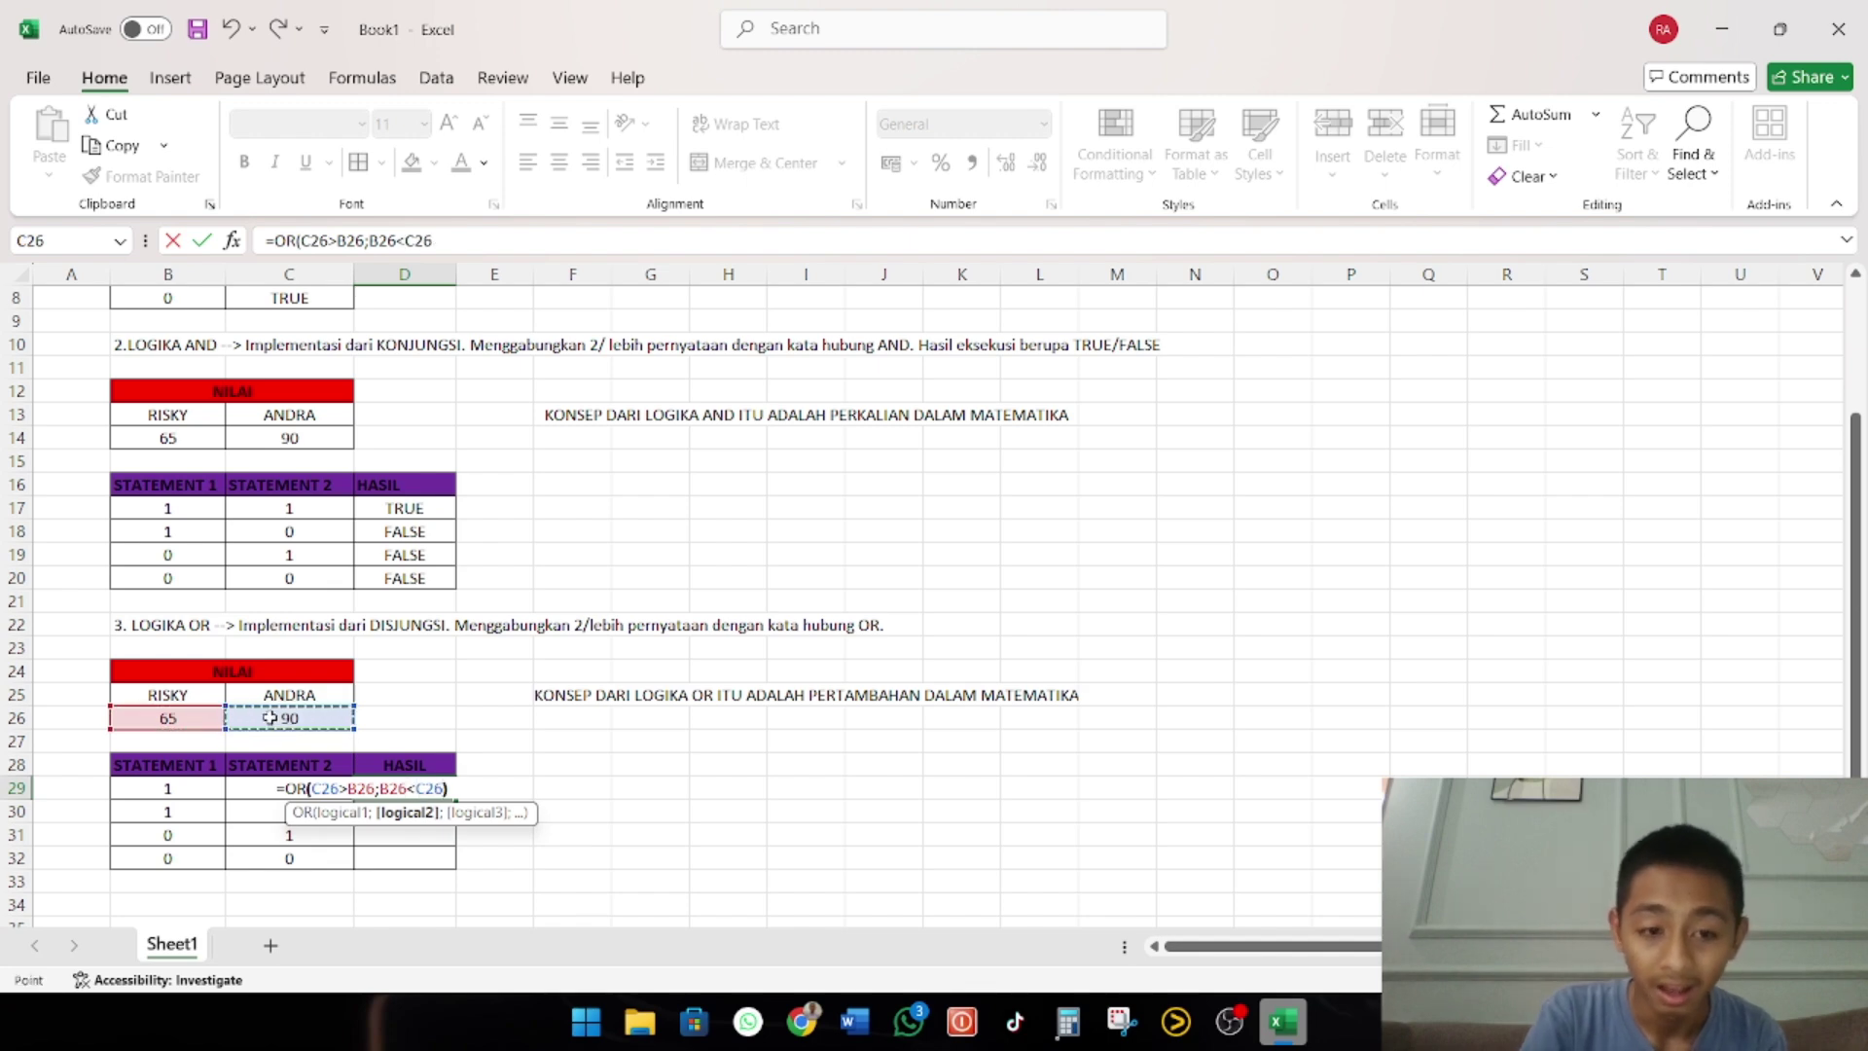
type(")")
key("Return")
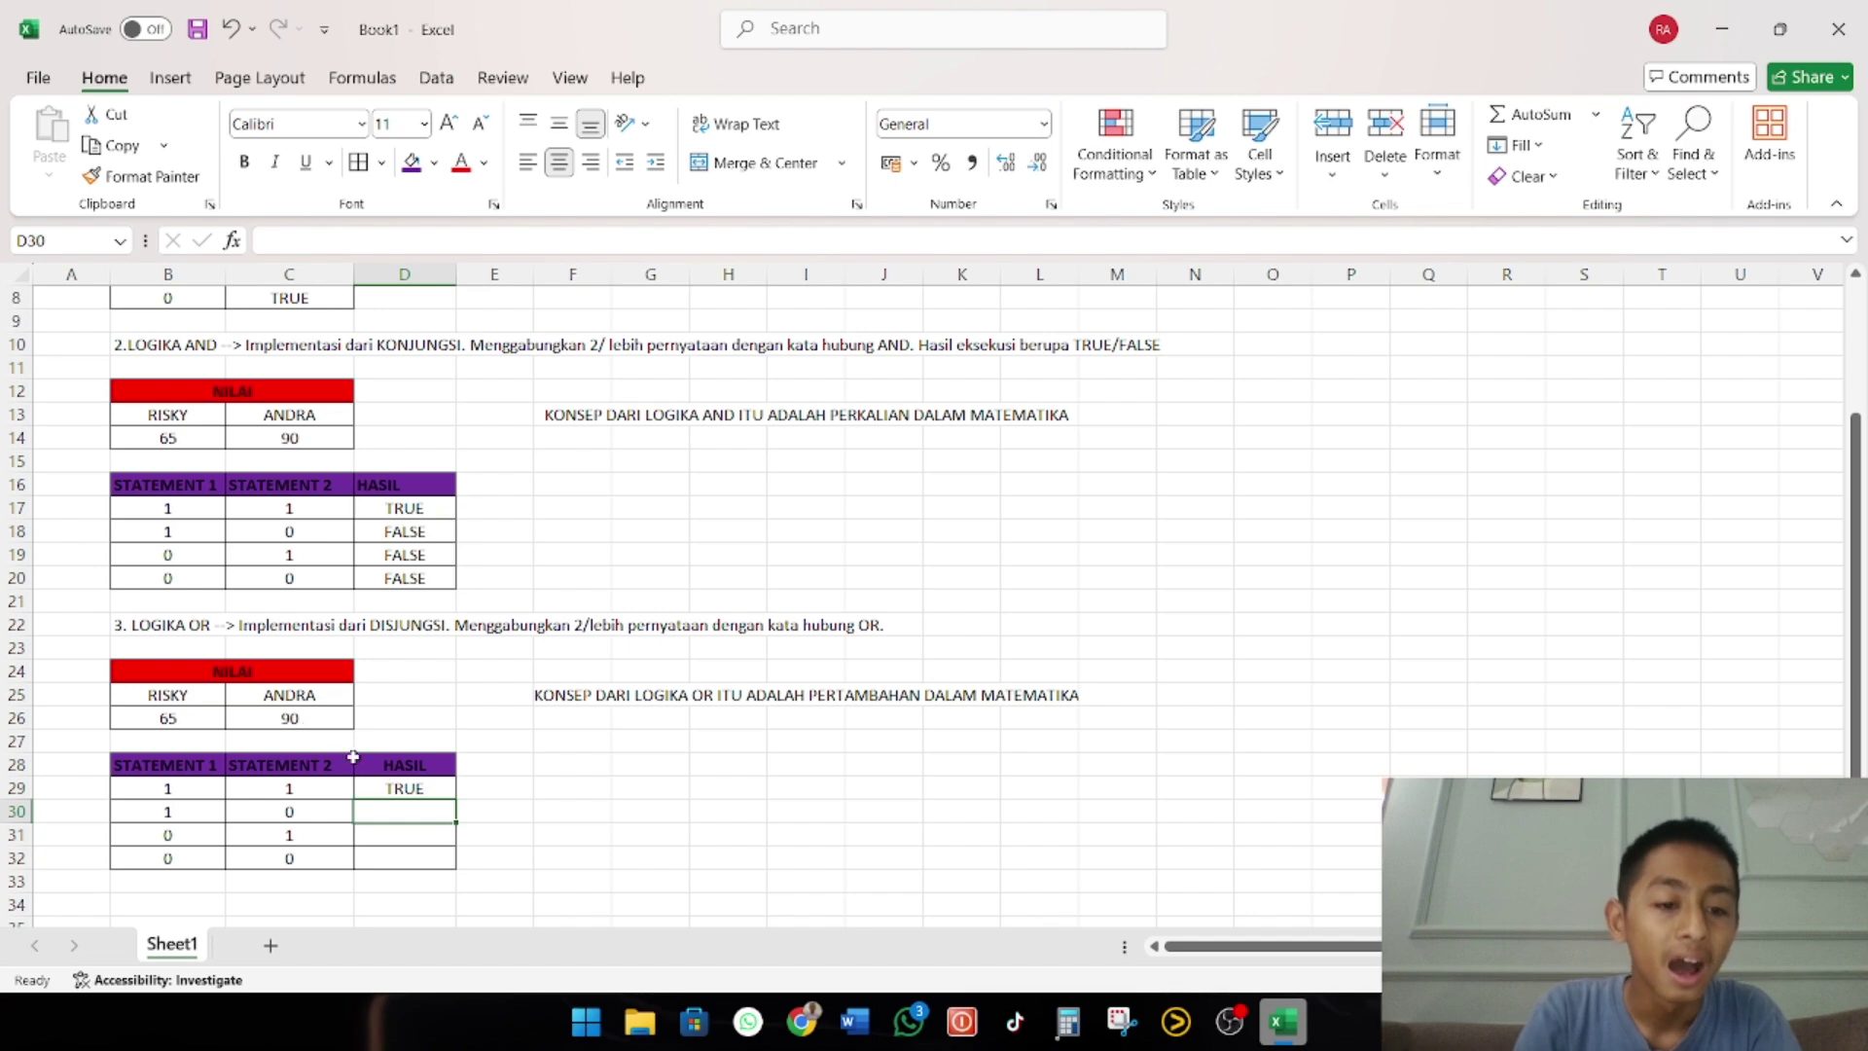
Enter the formula =OR(B26<C26;C26=B26) in D30 as the OR result for statements 1 and 0
left_click(411, 787)
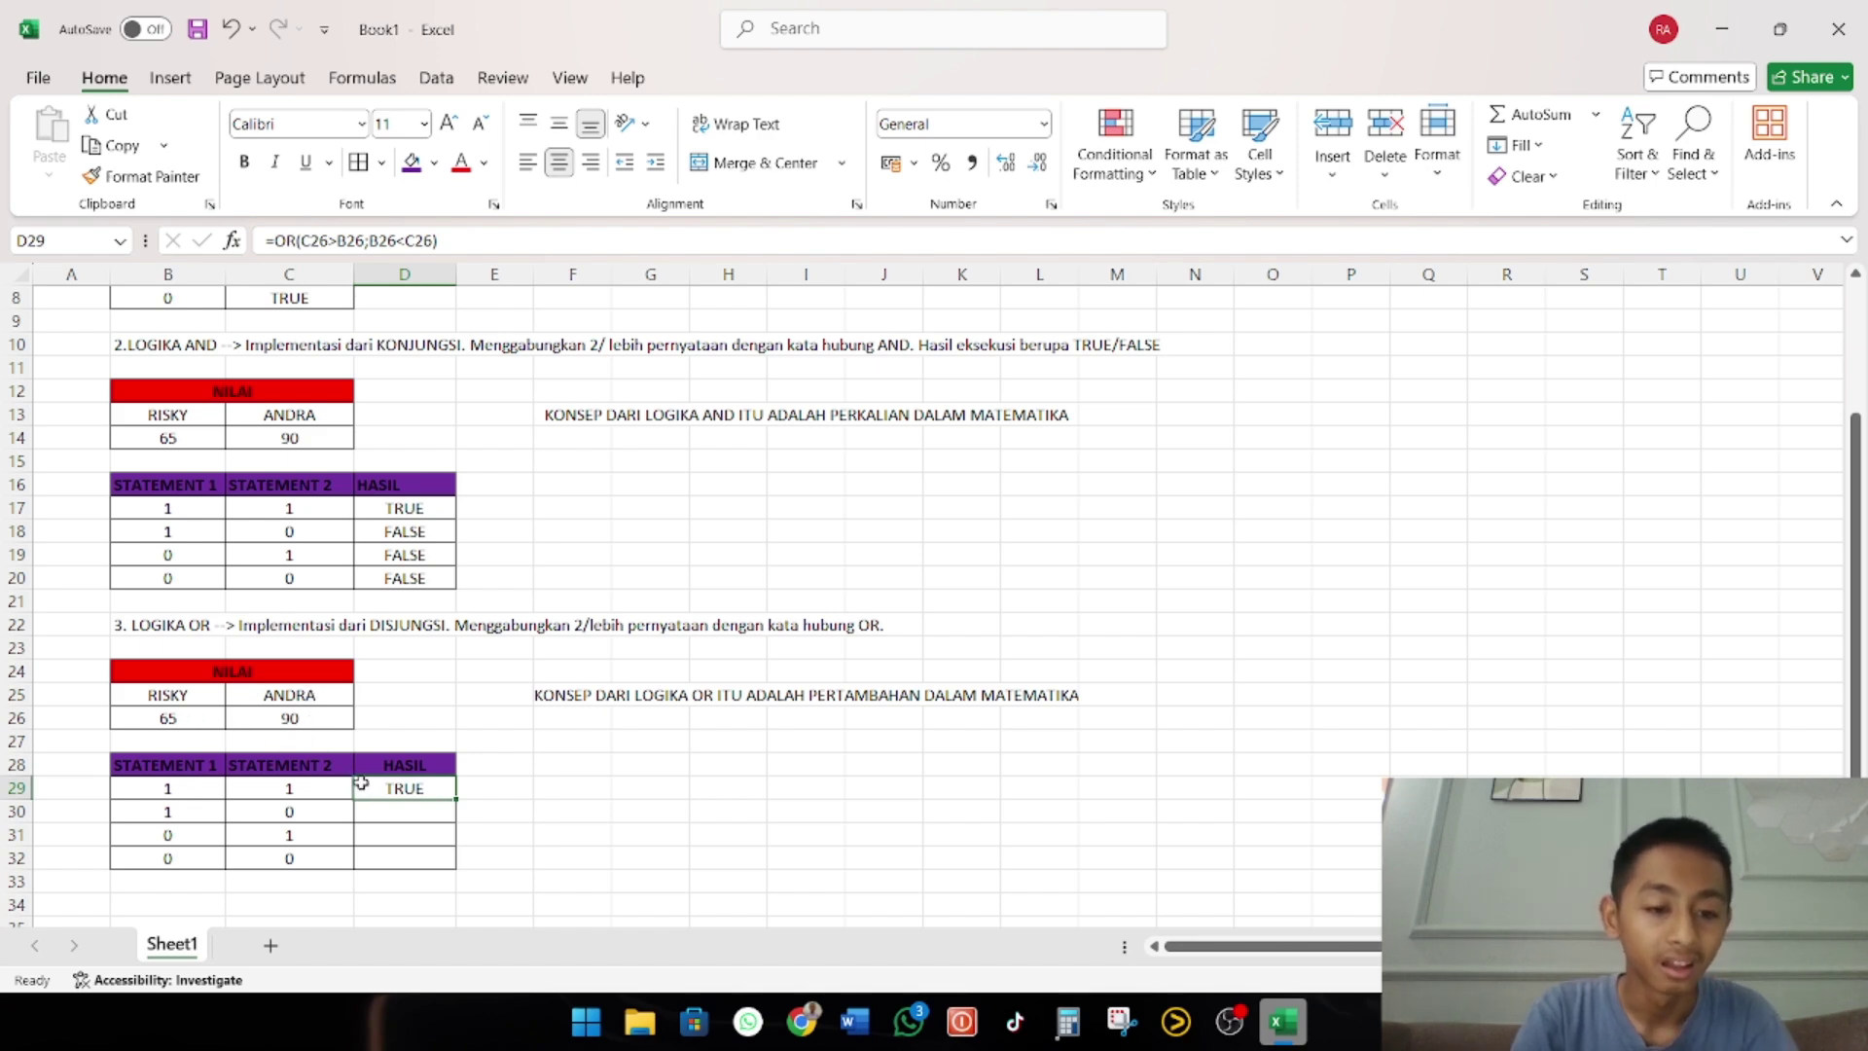
left_click(381, 813)
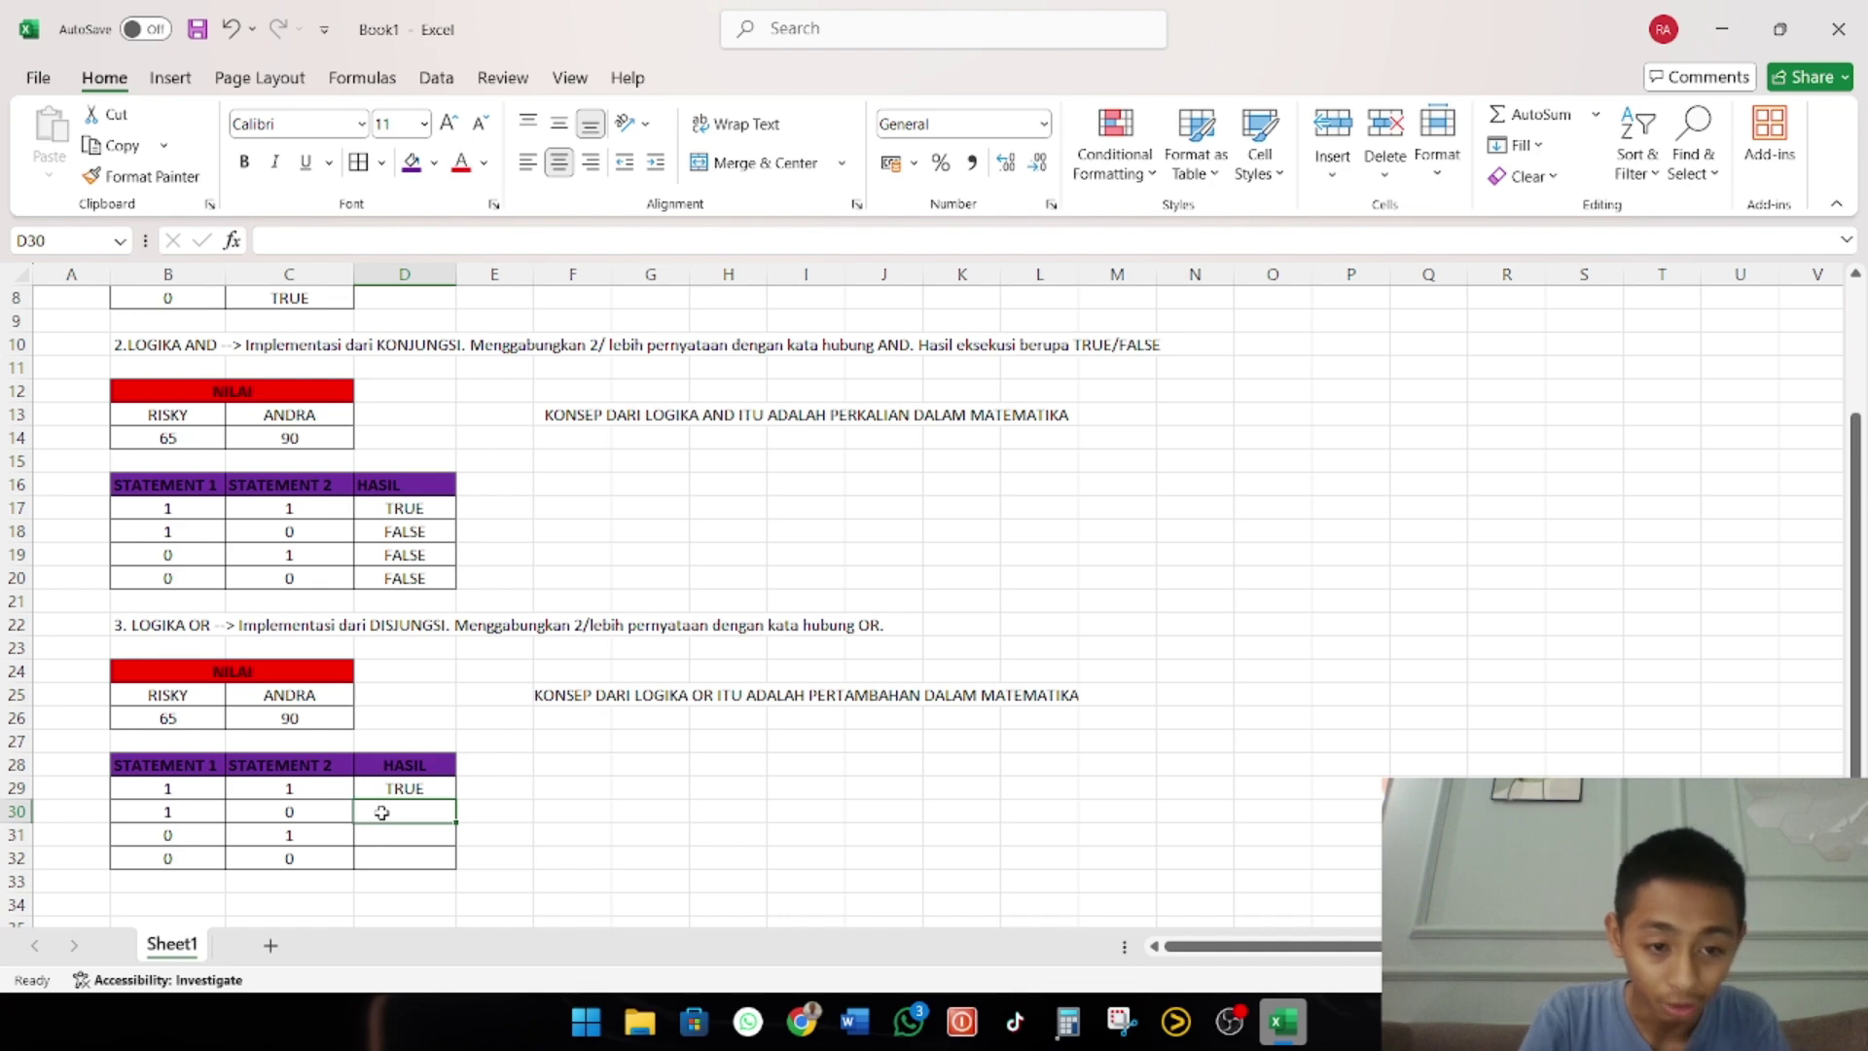
type("=")
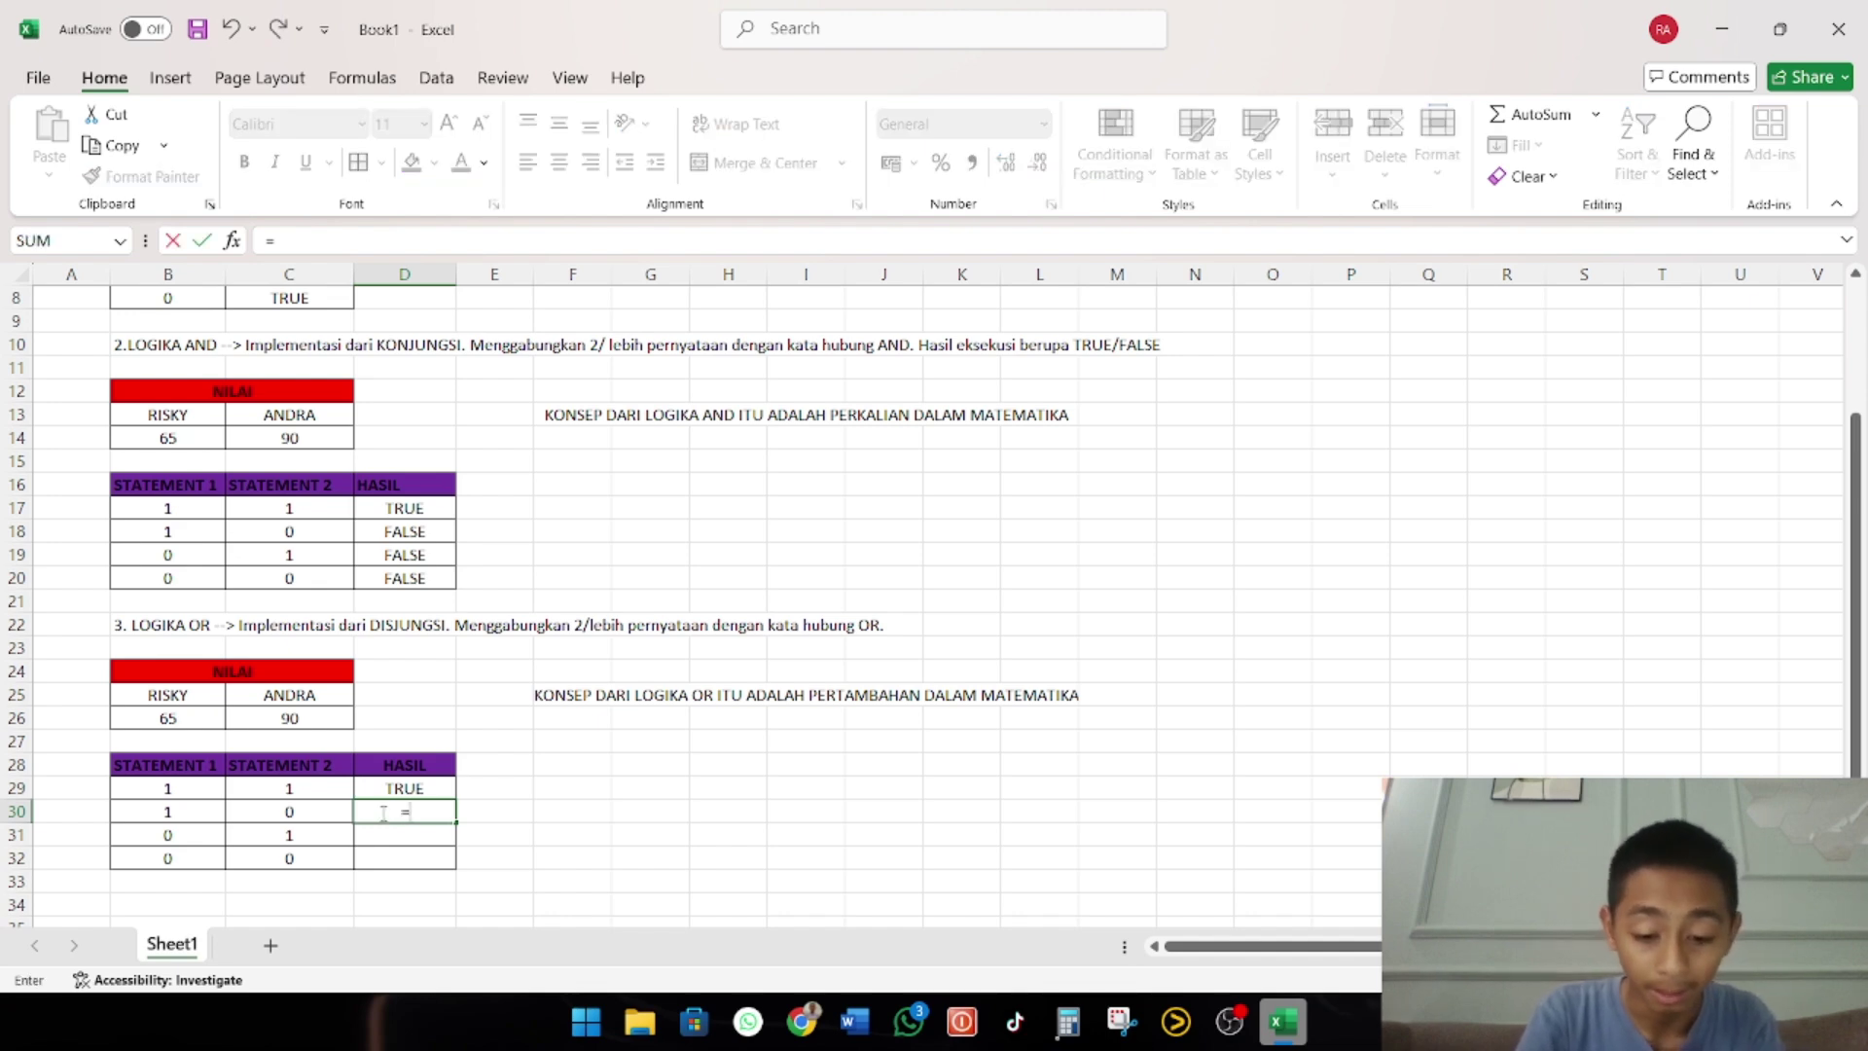
type("OR")
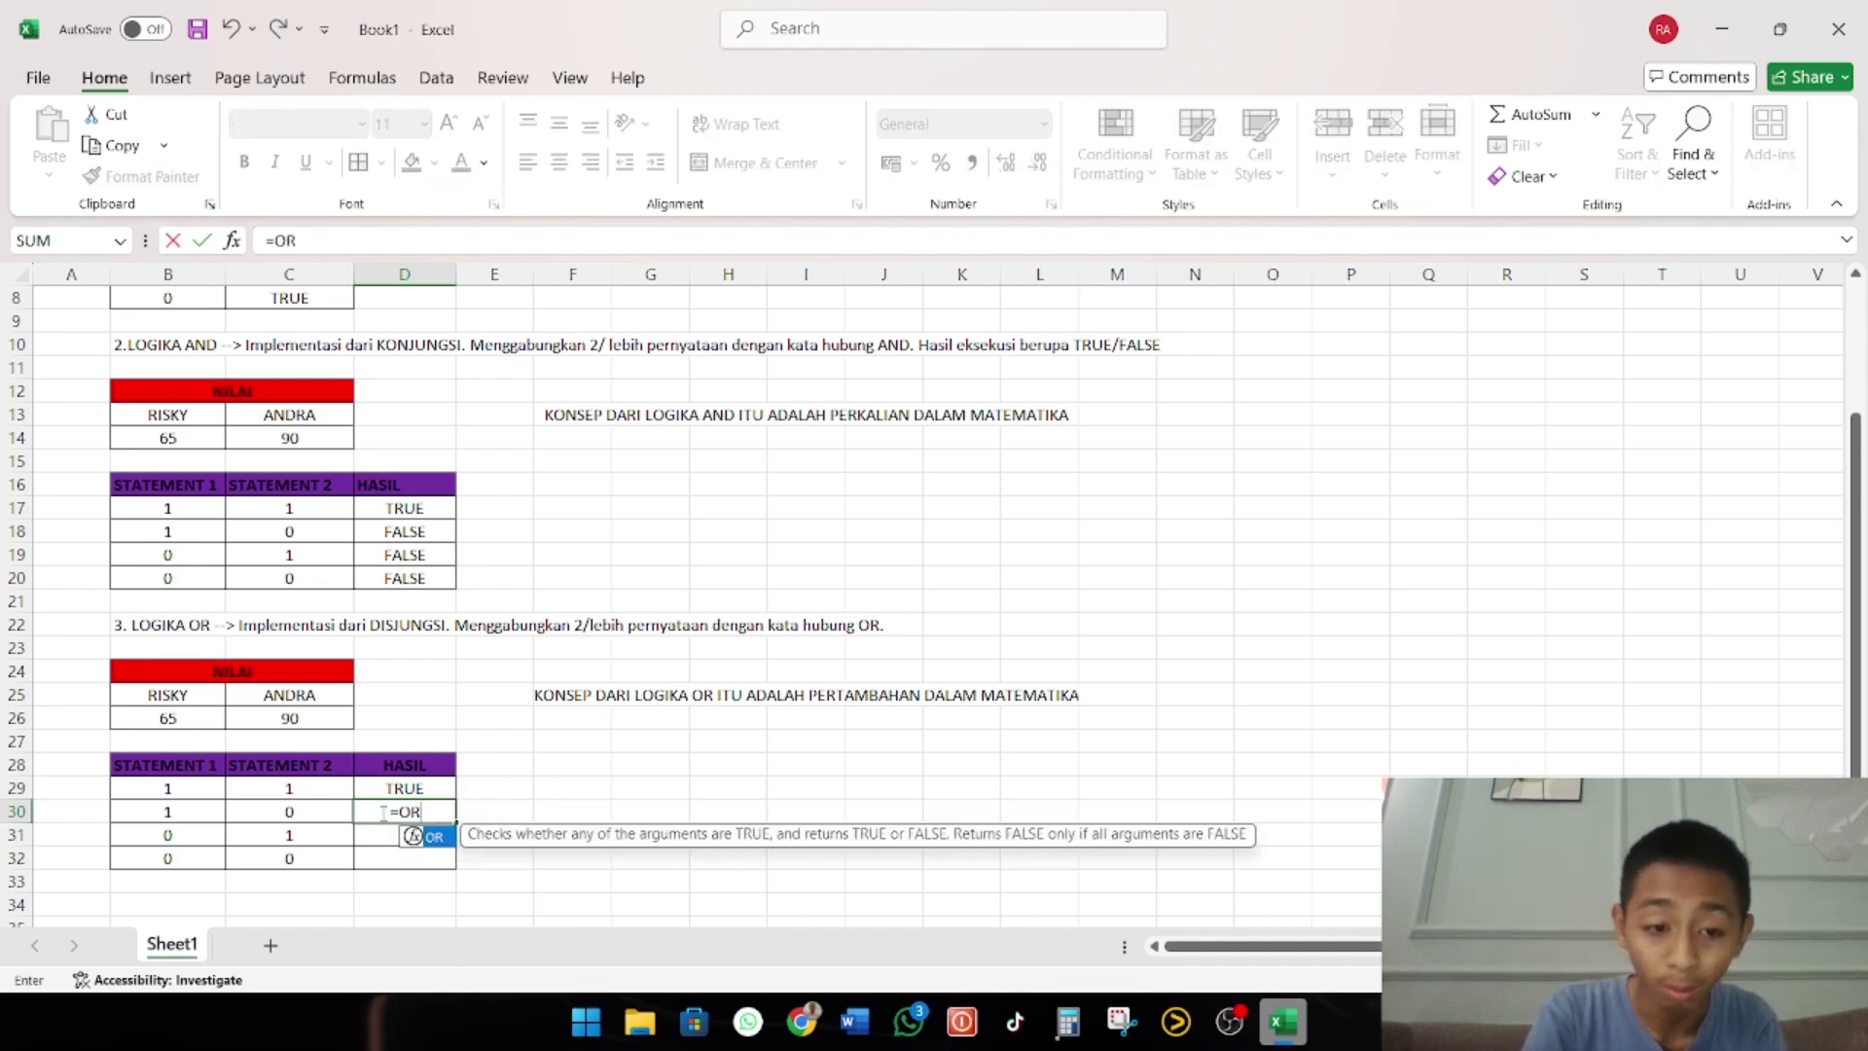
type("(")
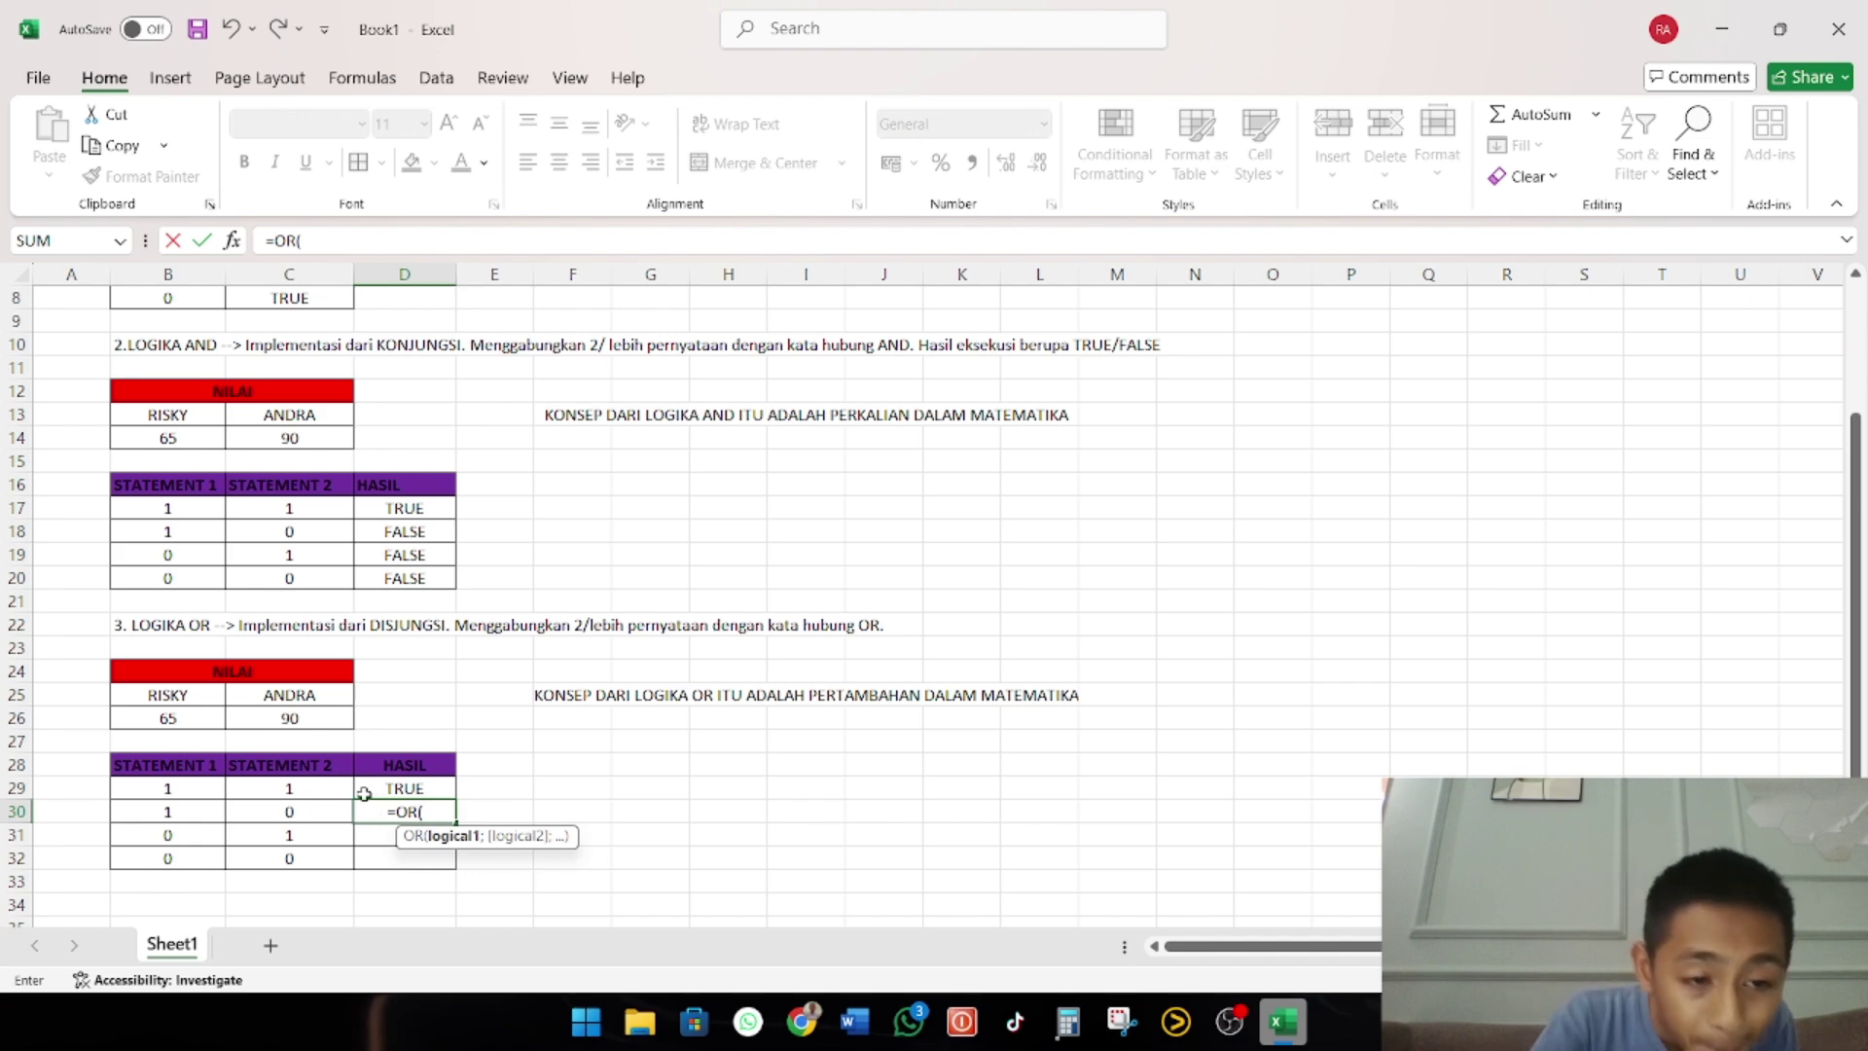
left_click(169, 716)
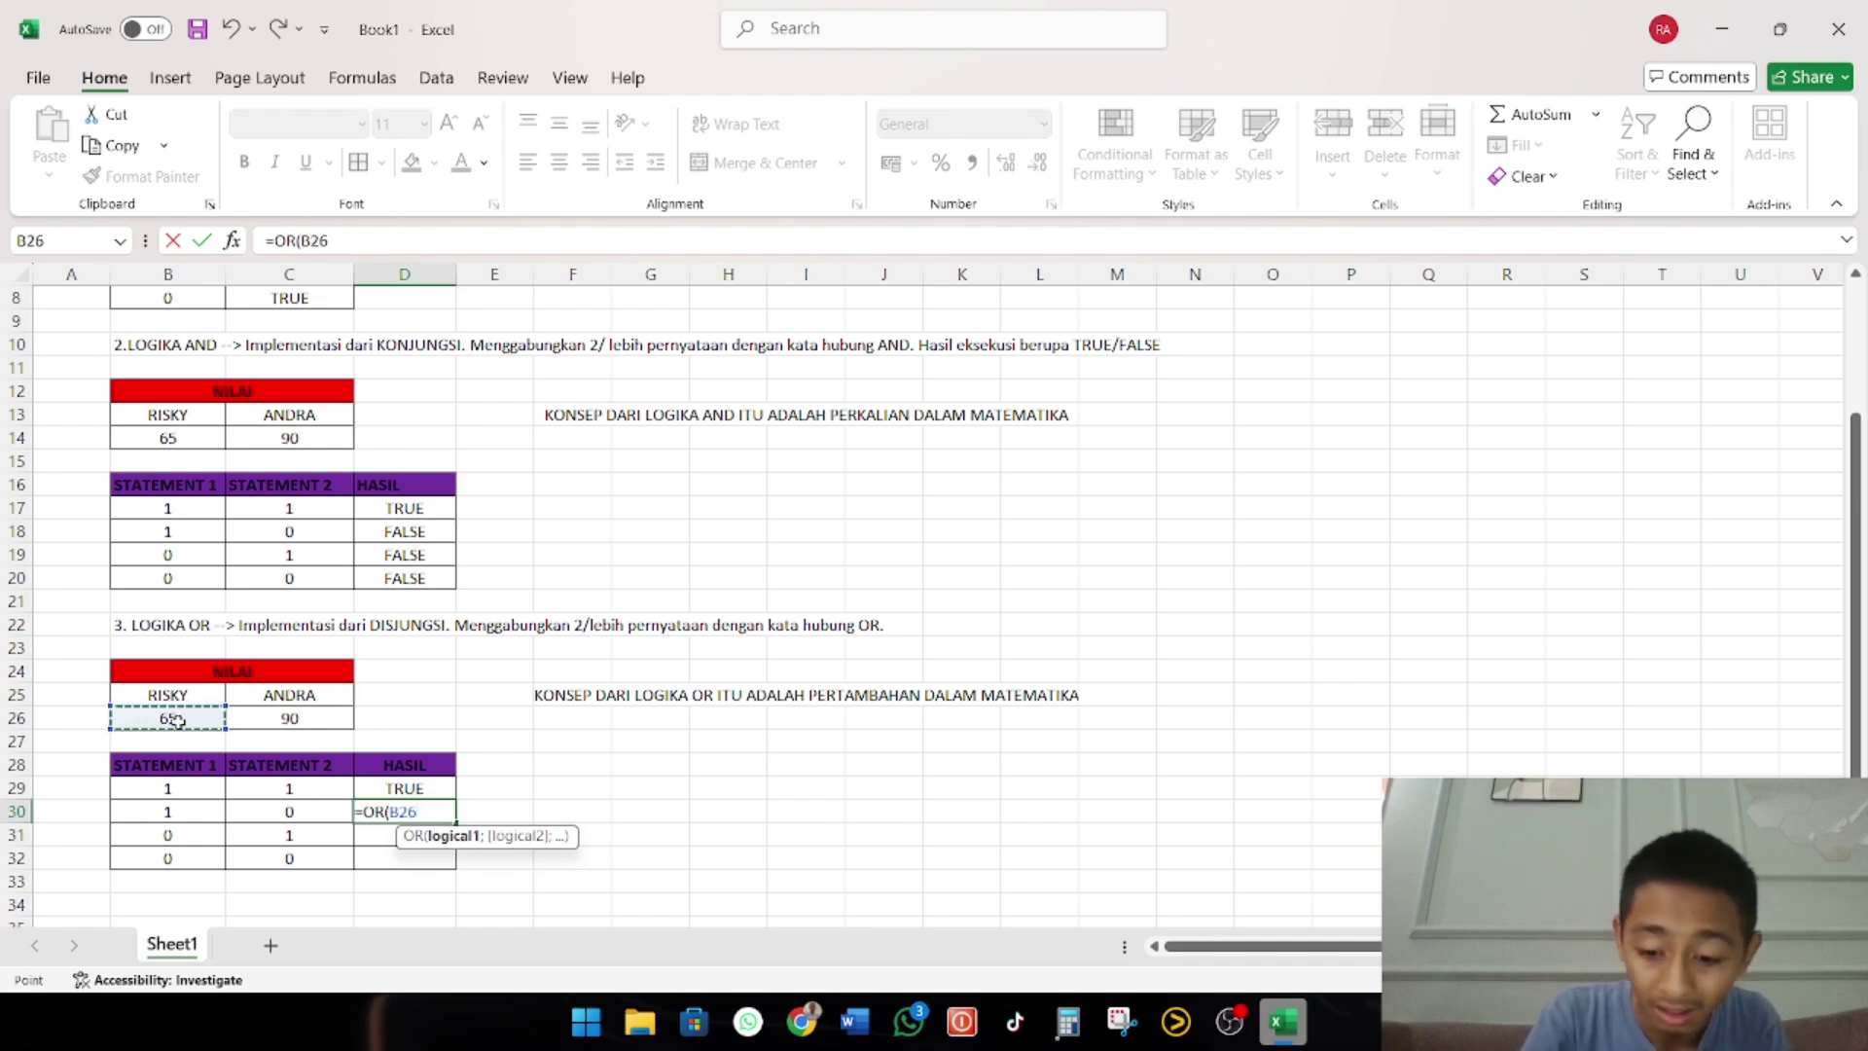
type("<")
left_click(272, 714)
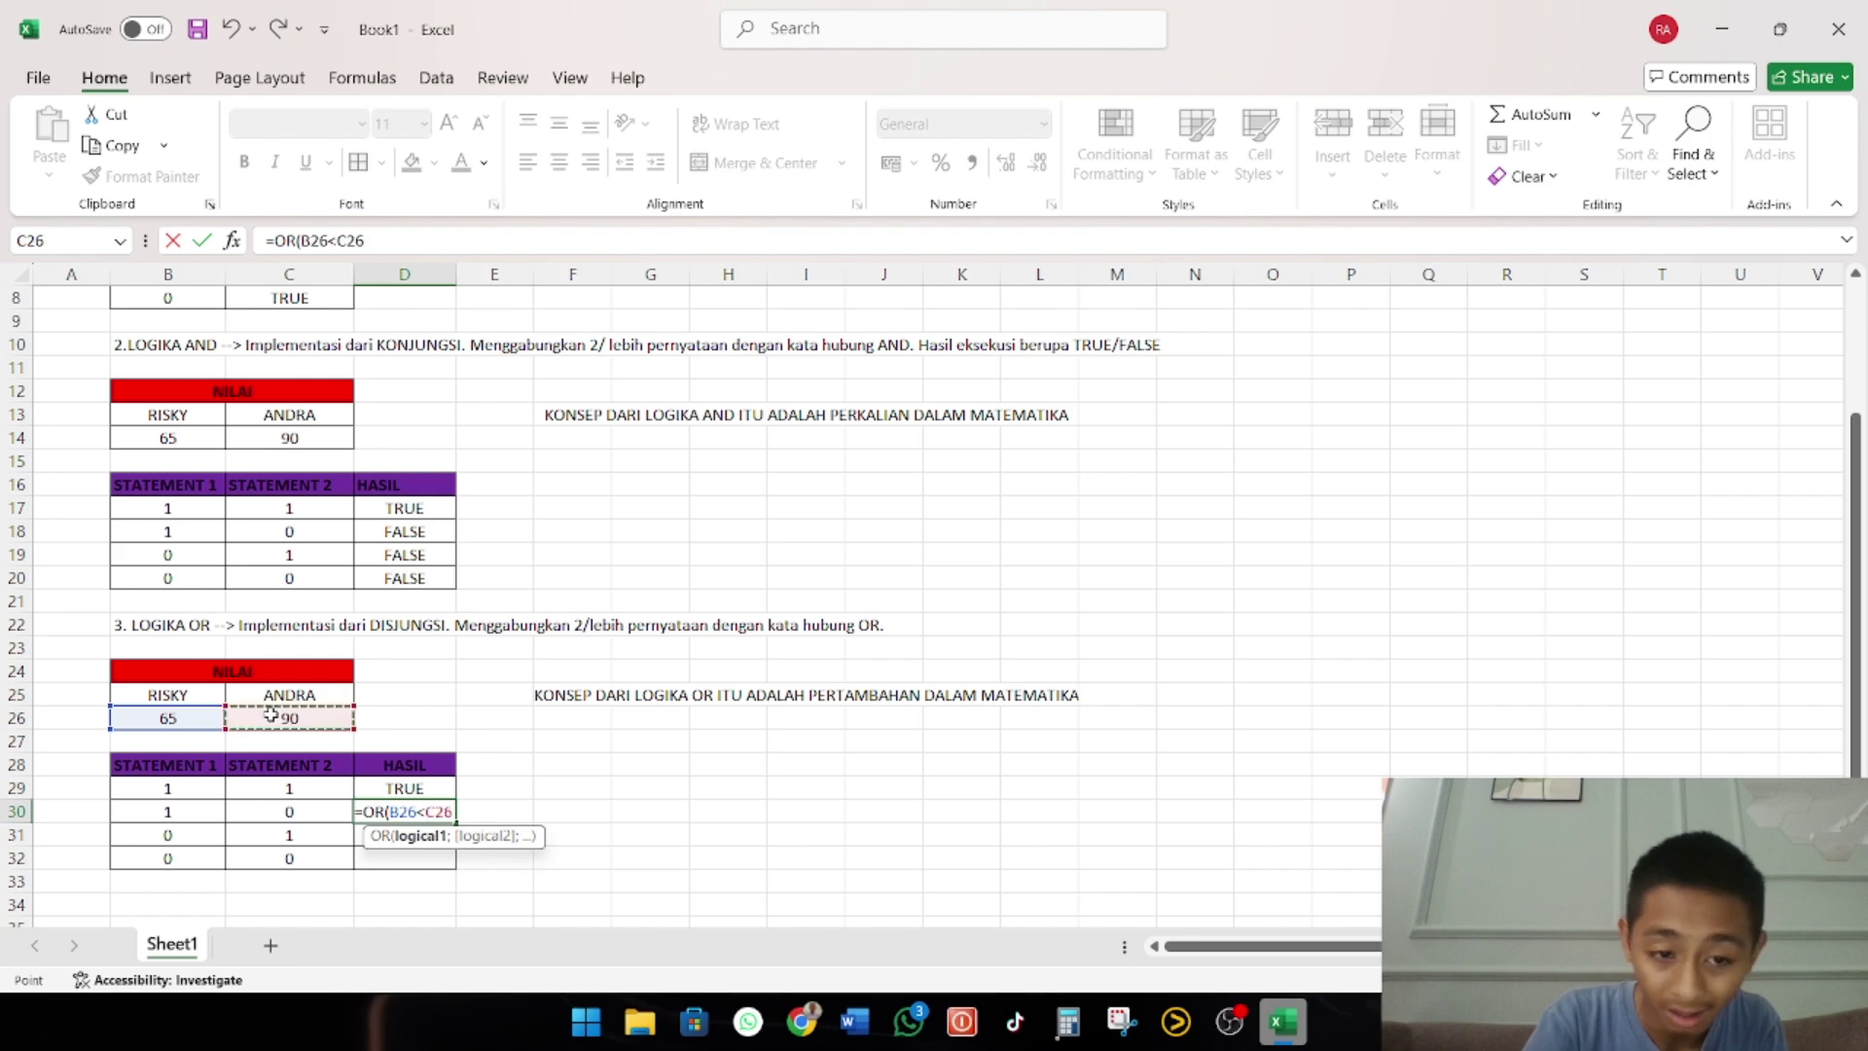
type(";")
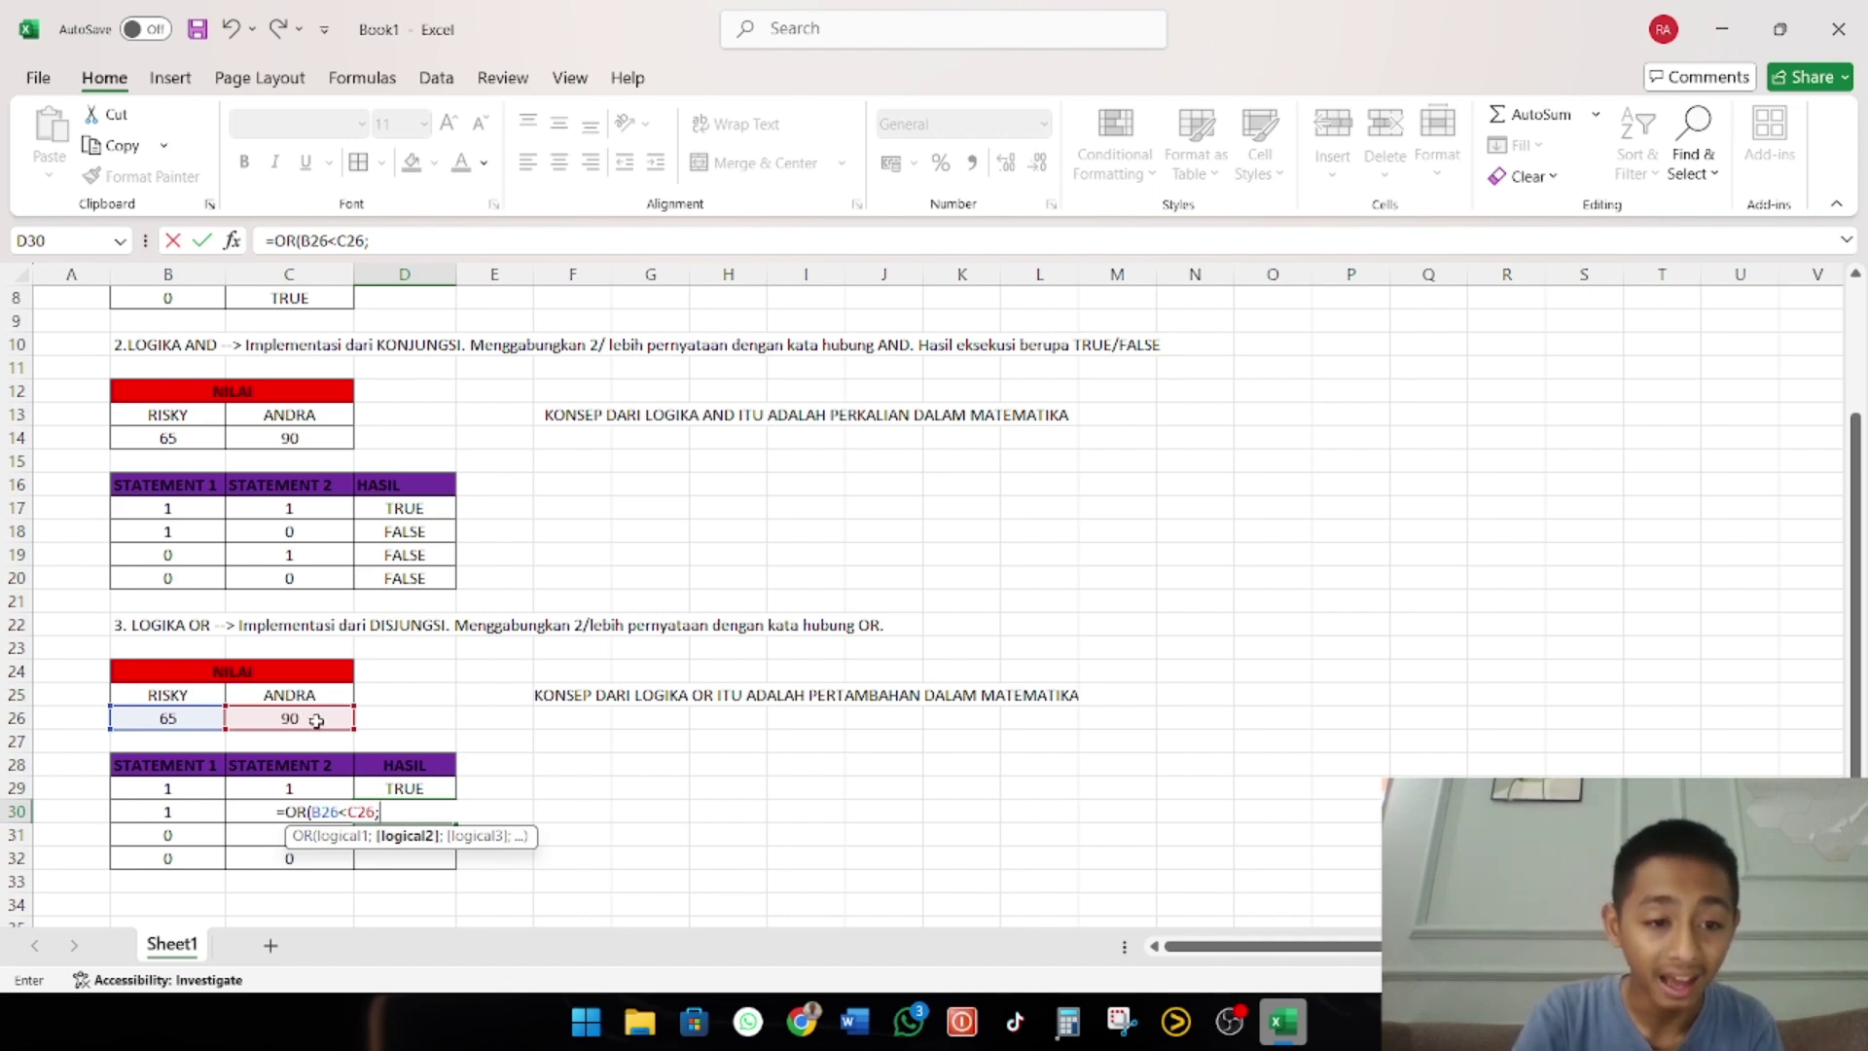
left_click(316, 721)
type("=")
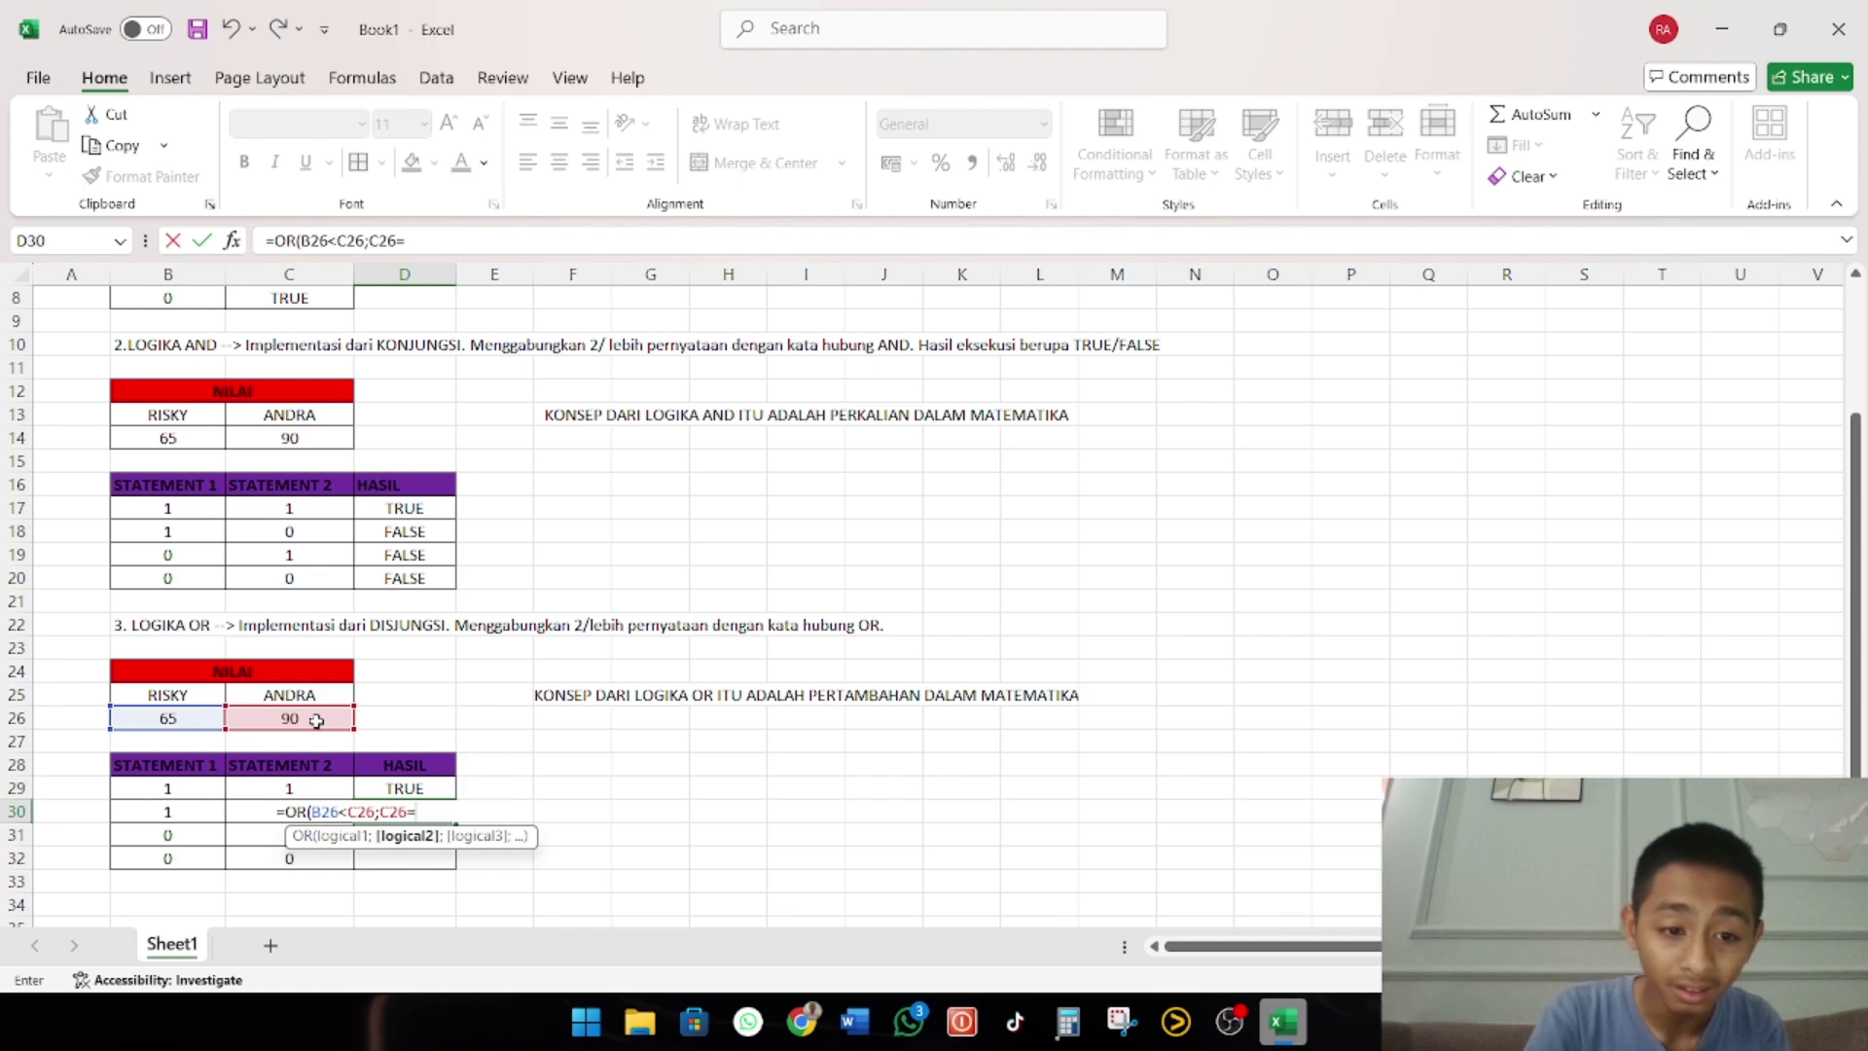
left_click(192, 717)
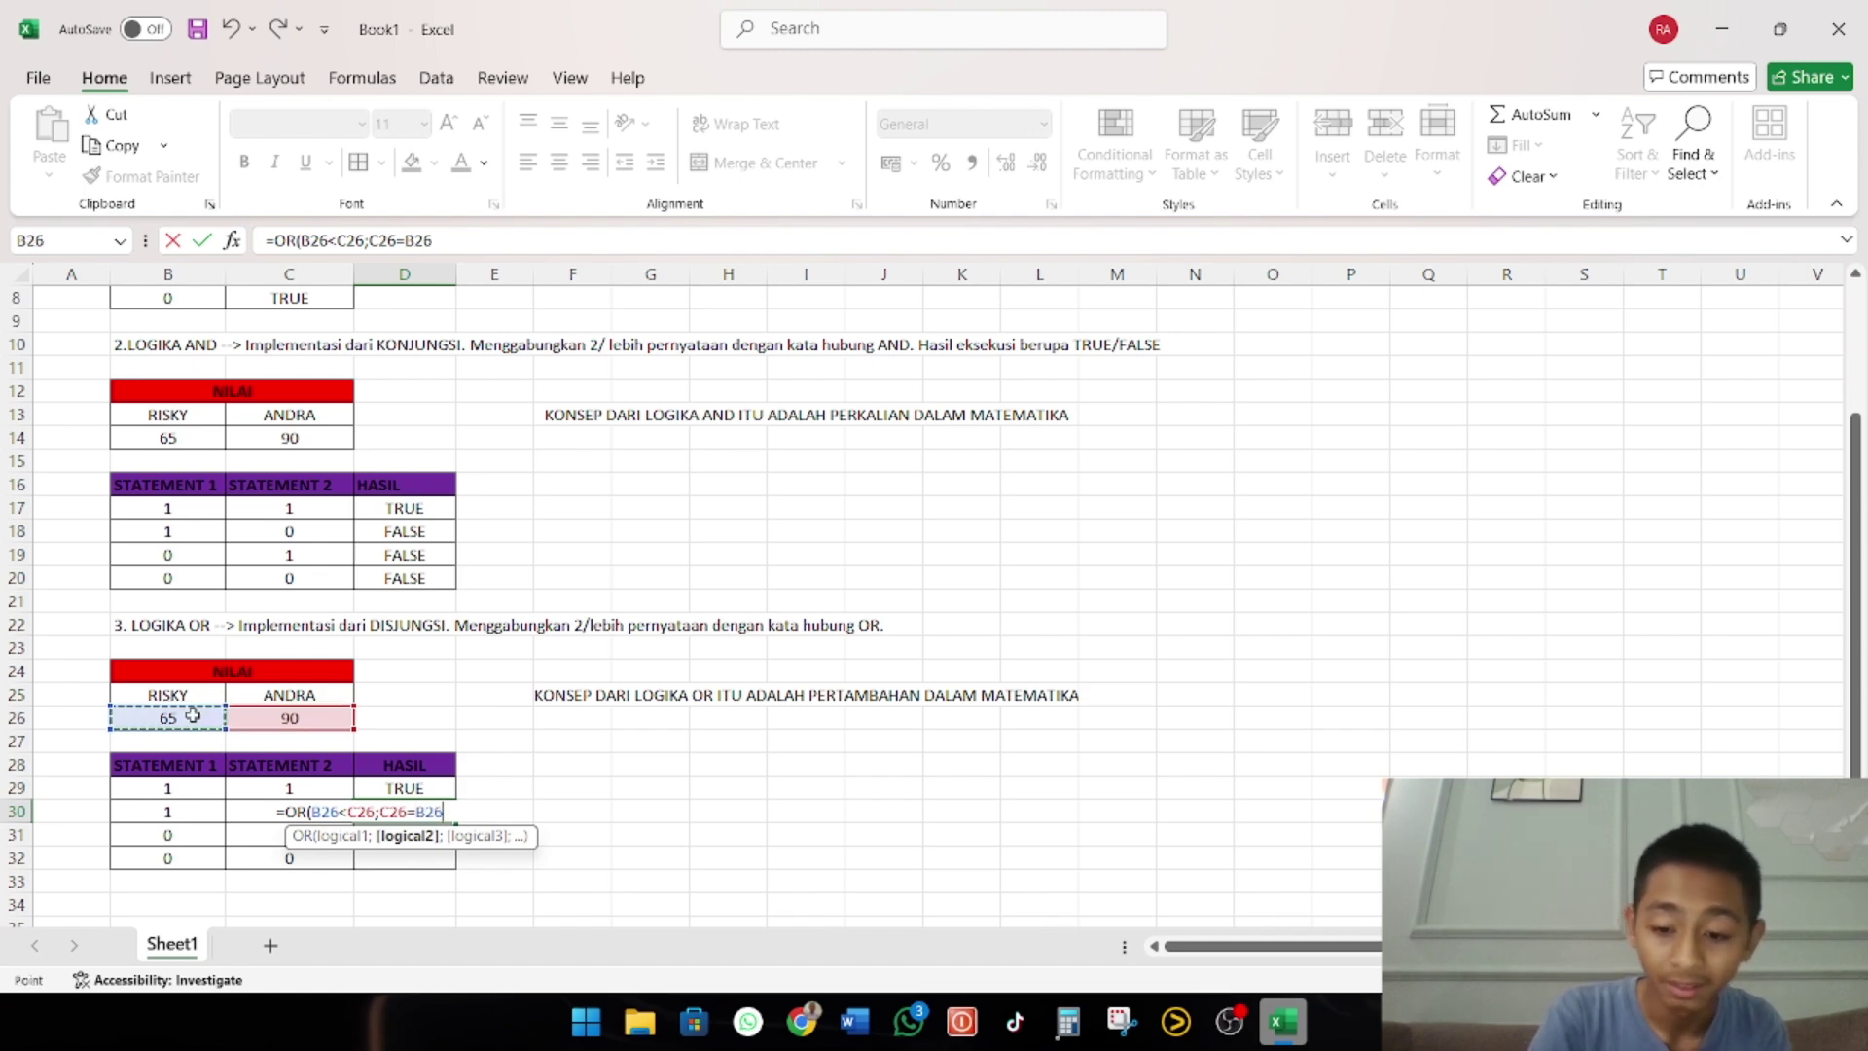
type(")")
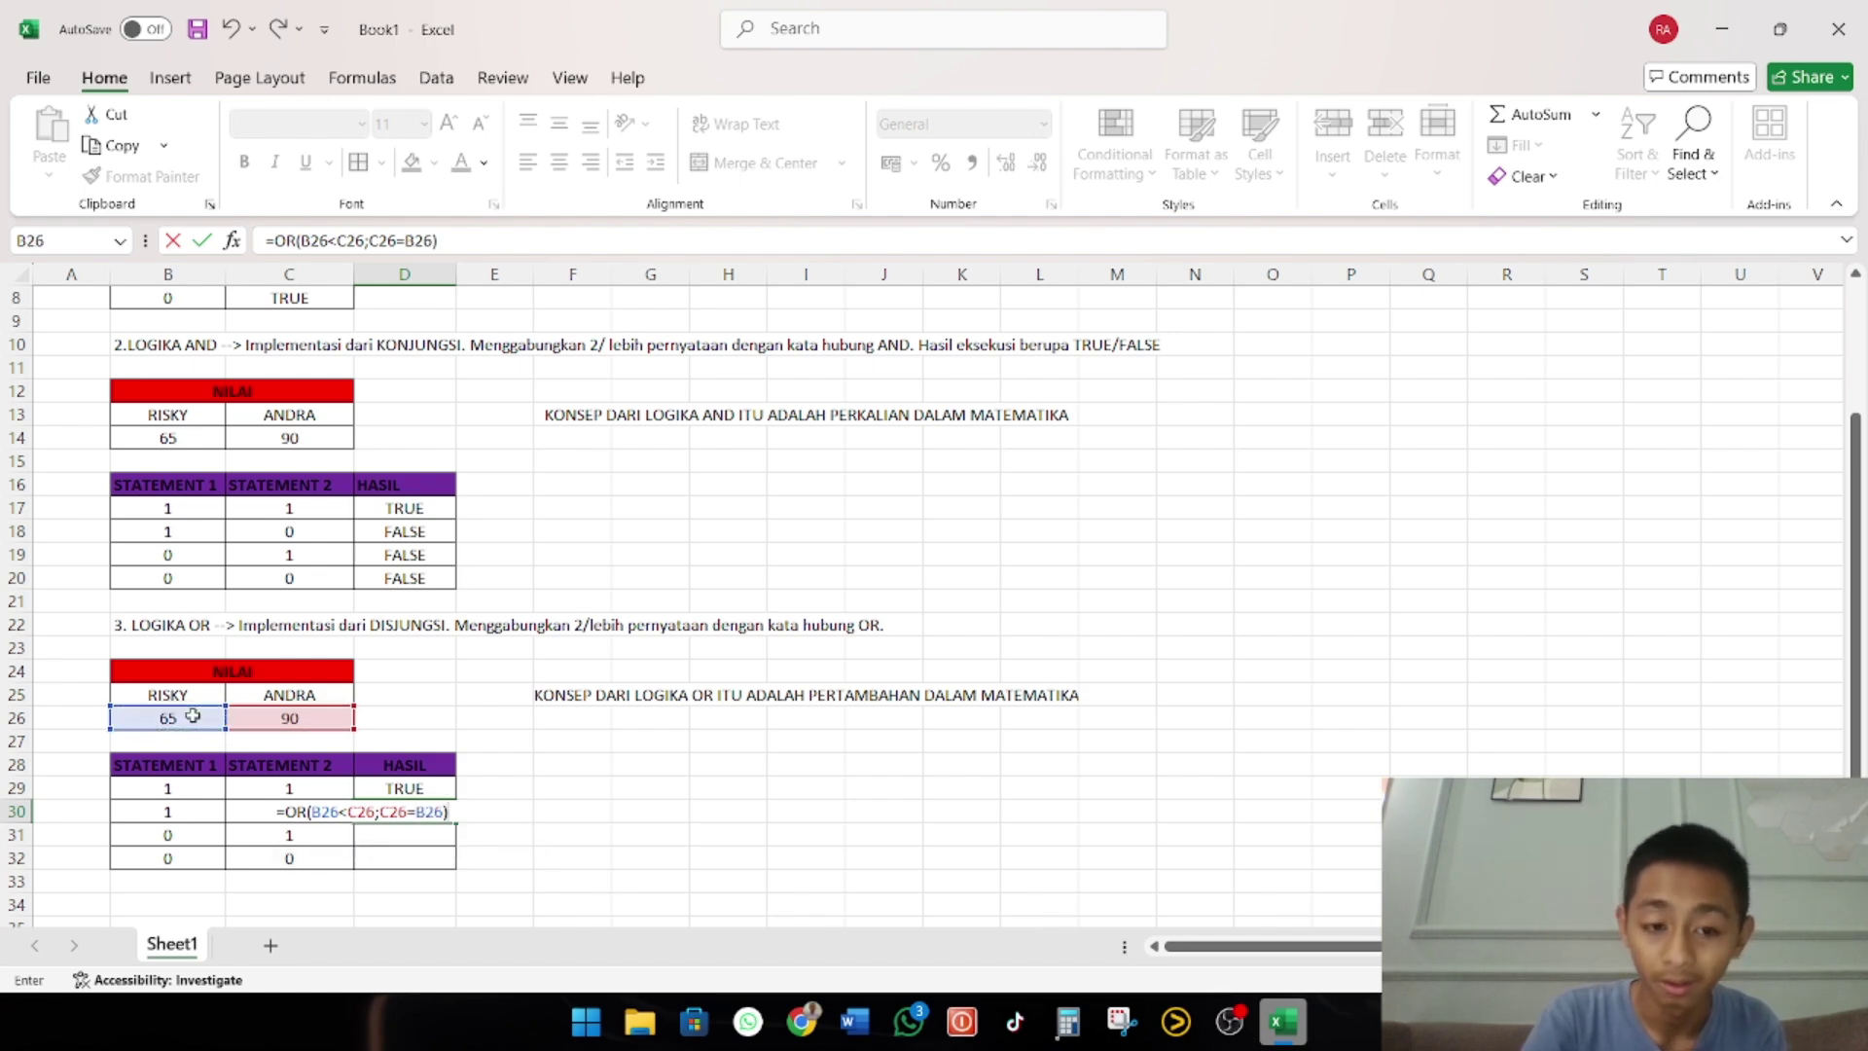
key("Return")
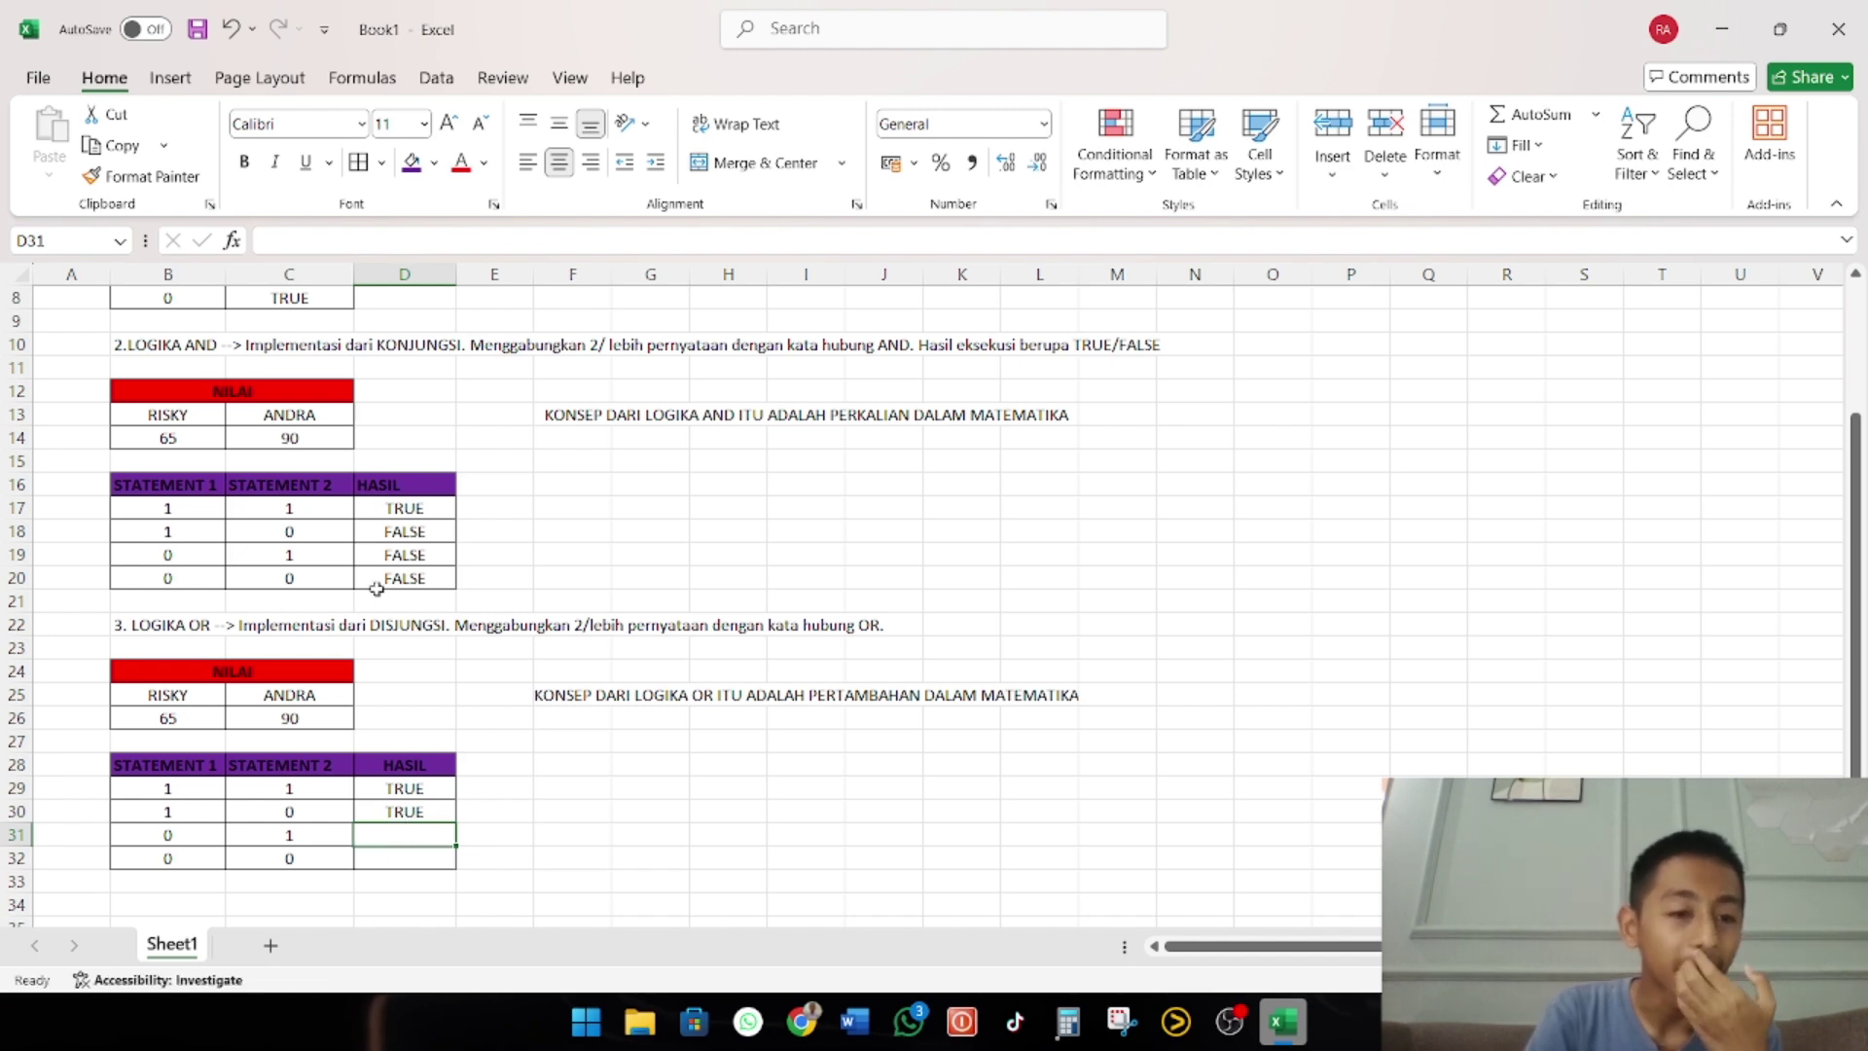
Compare the statements and result in row 18 of the AND table with row 30 of the OR table
left_click(427, 535)
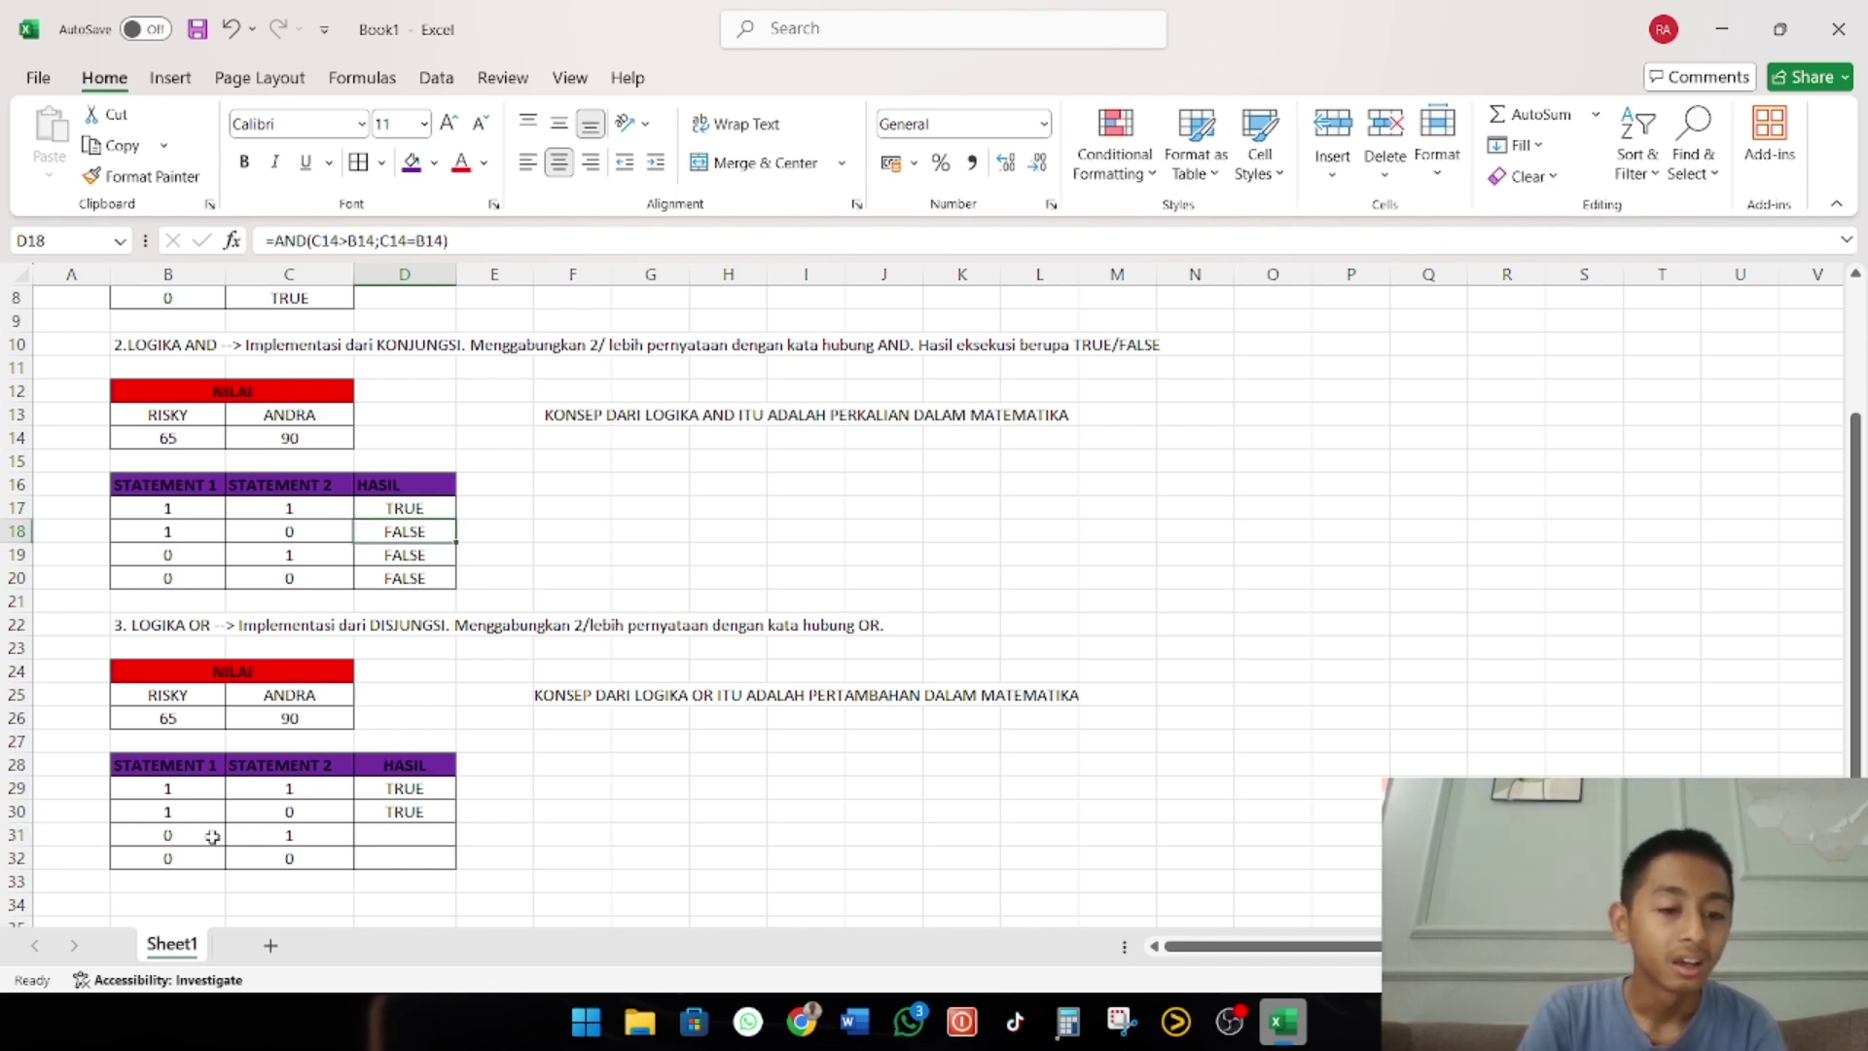
left_click(543, 757)
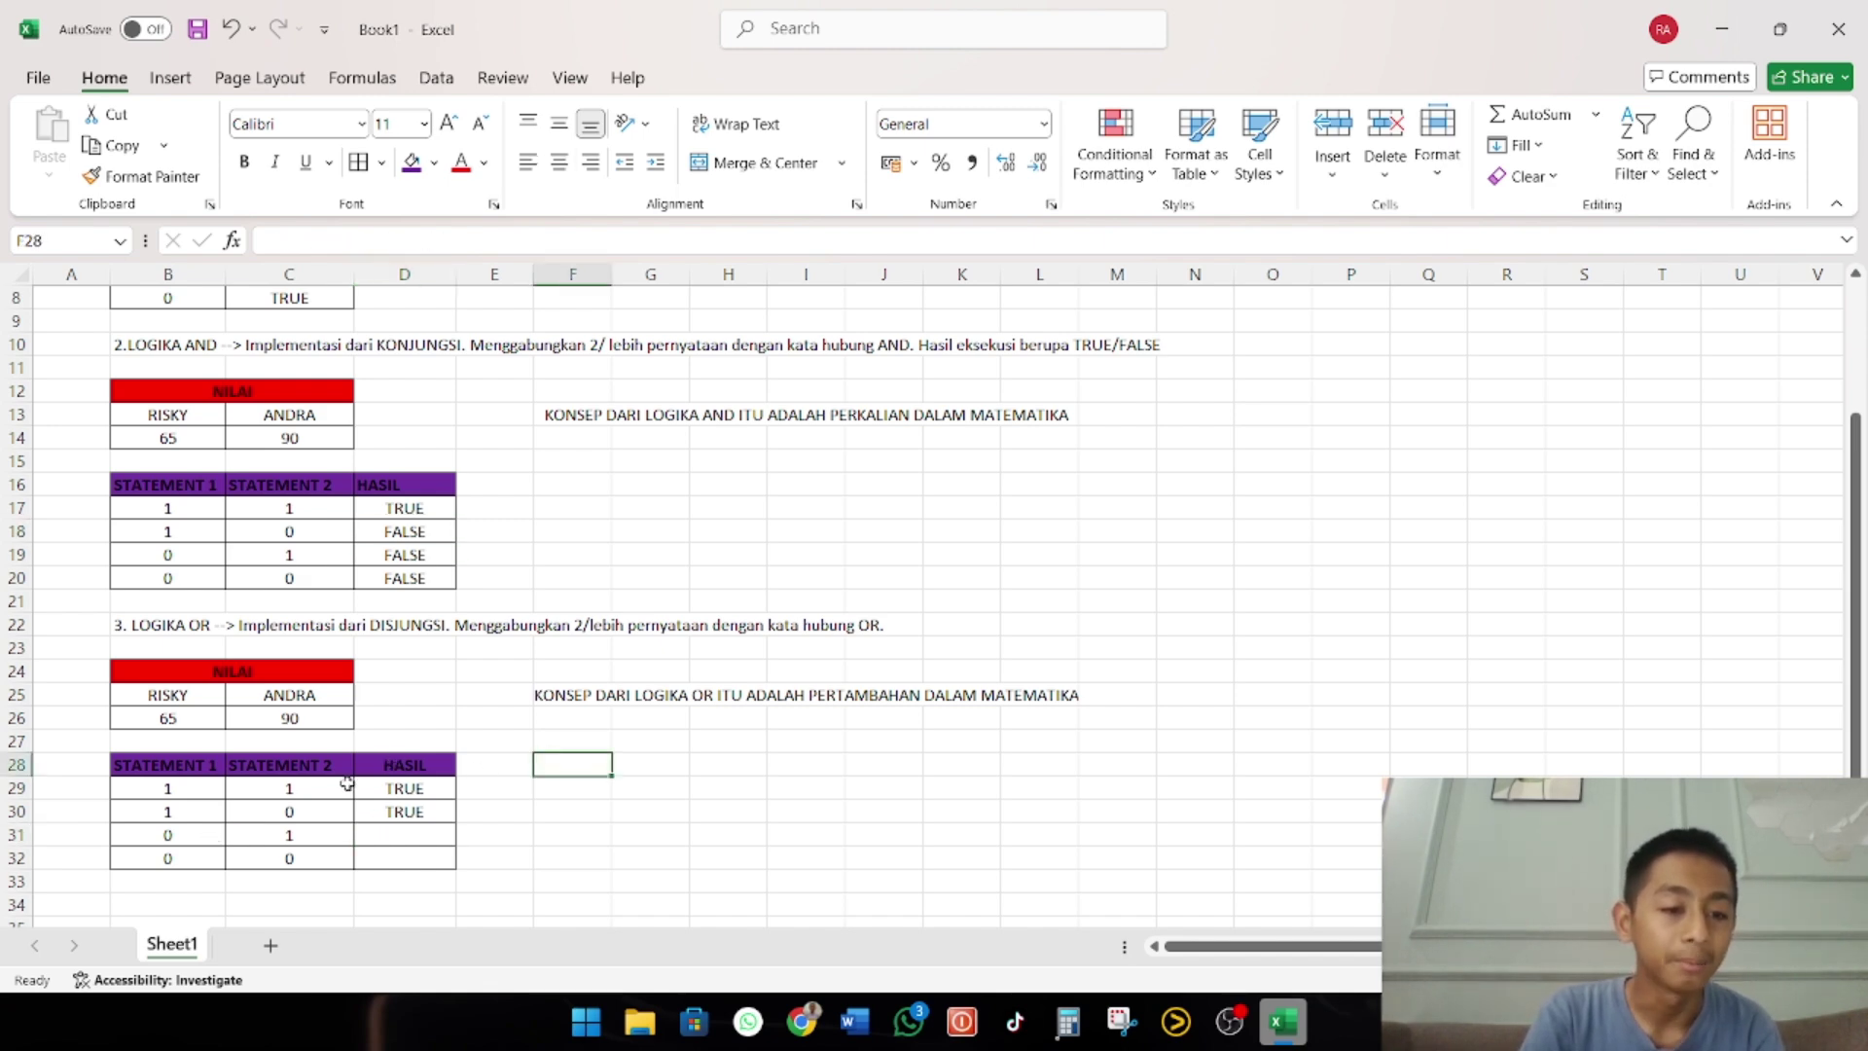
left_click(188, 530)
left_click(276, 526)
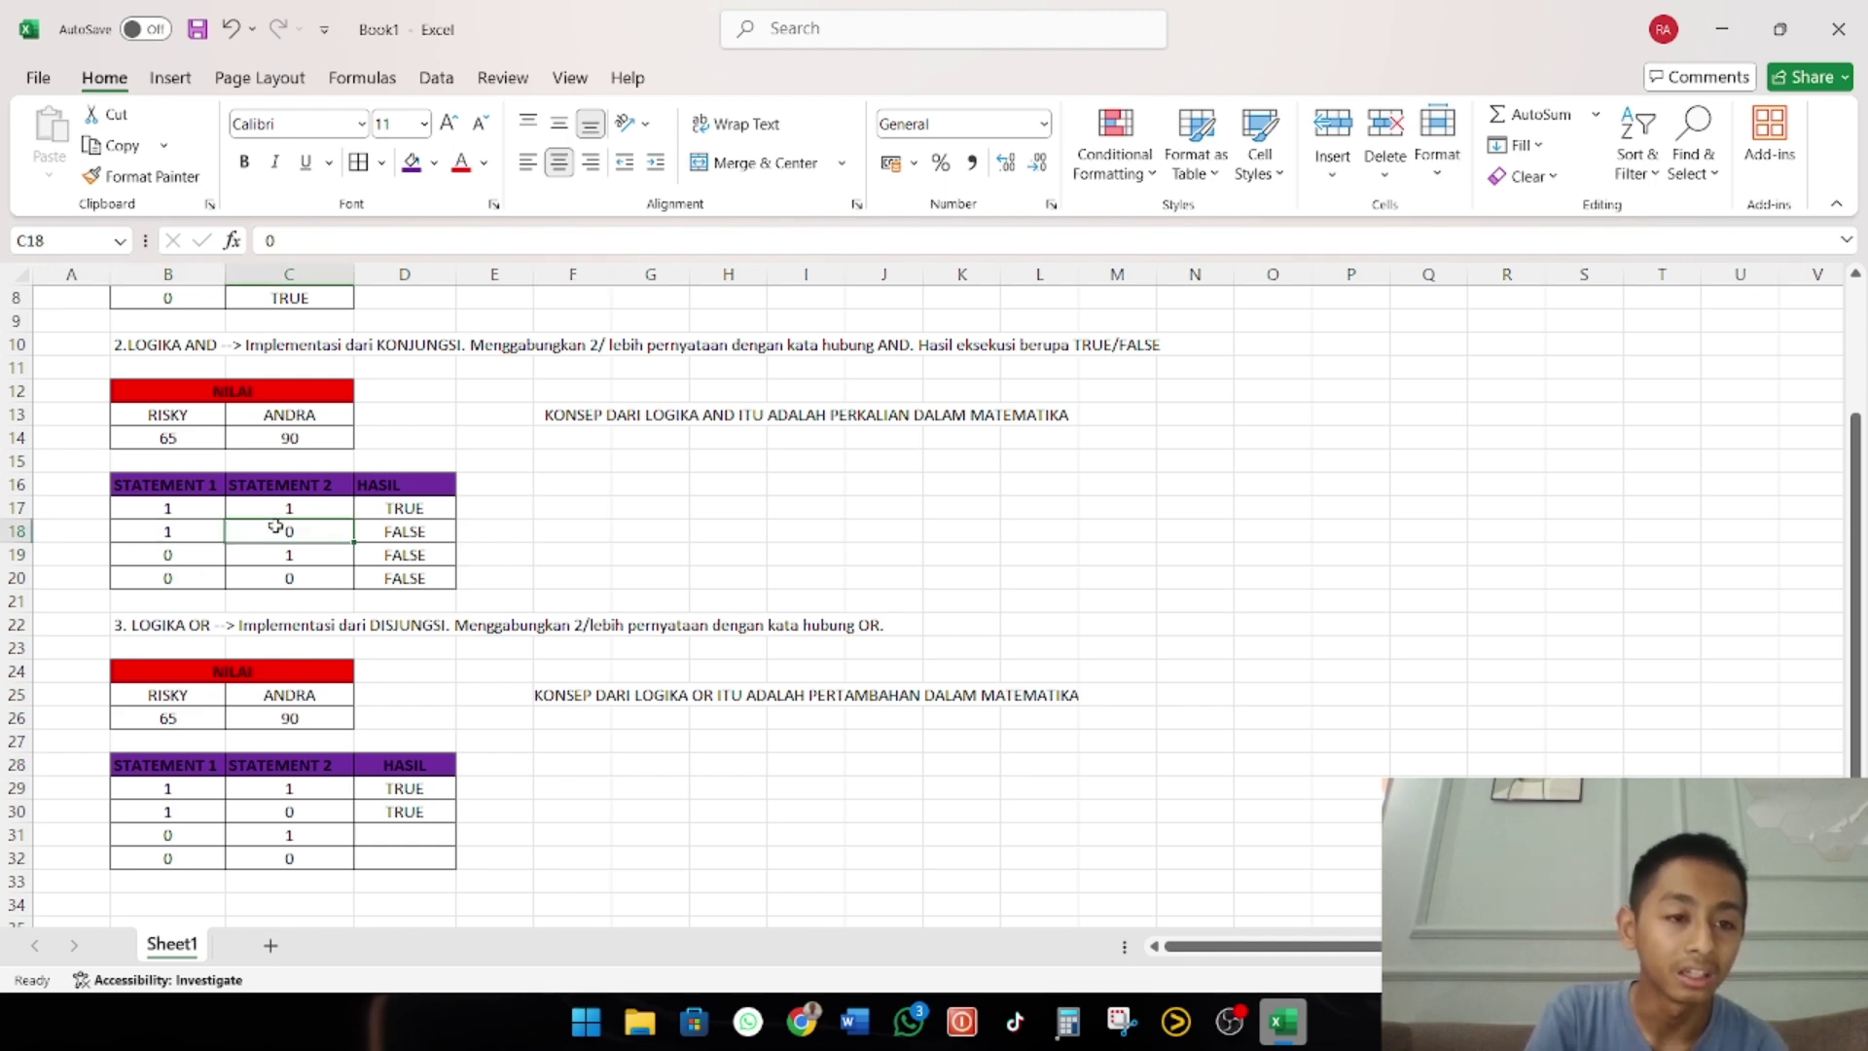
left_click(199, 534)
left_click(265, 531)
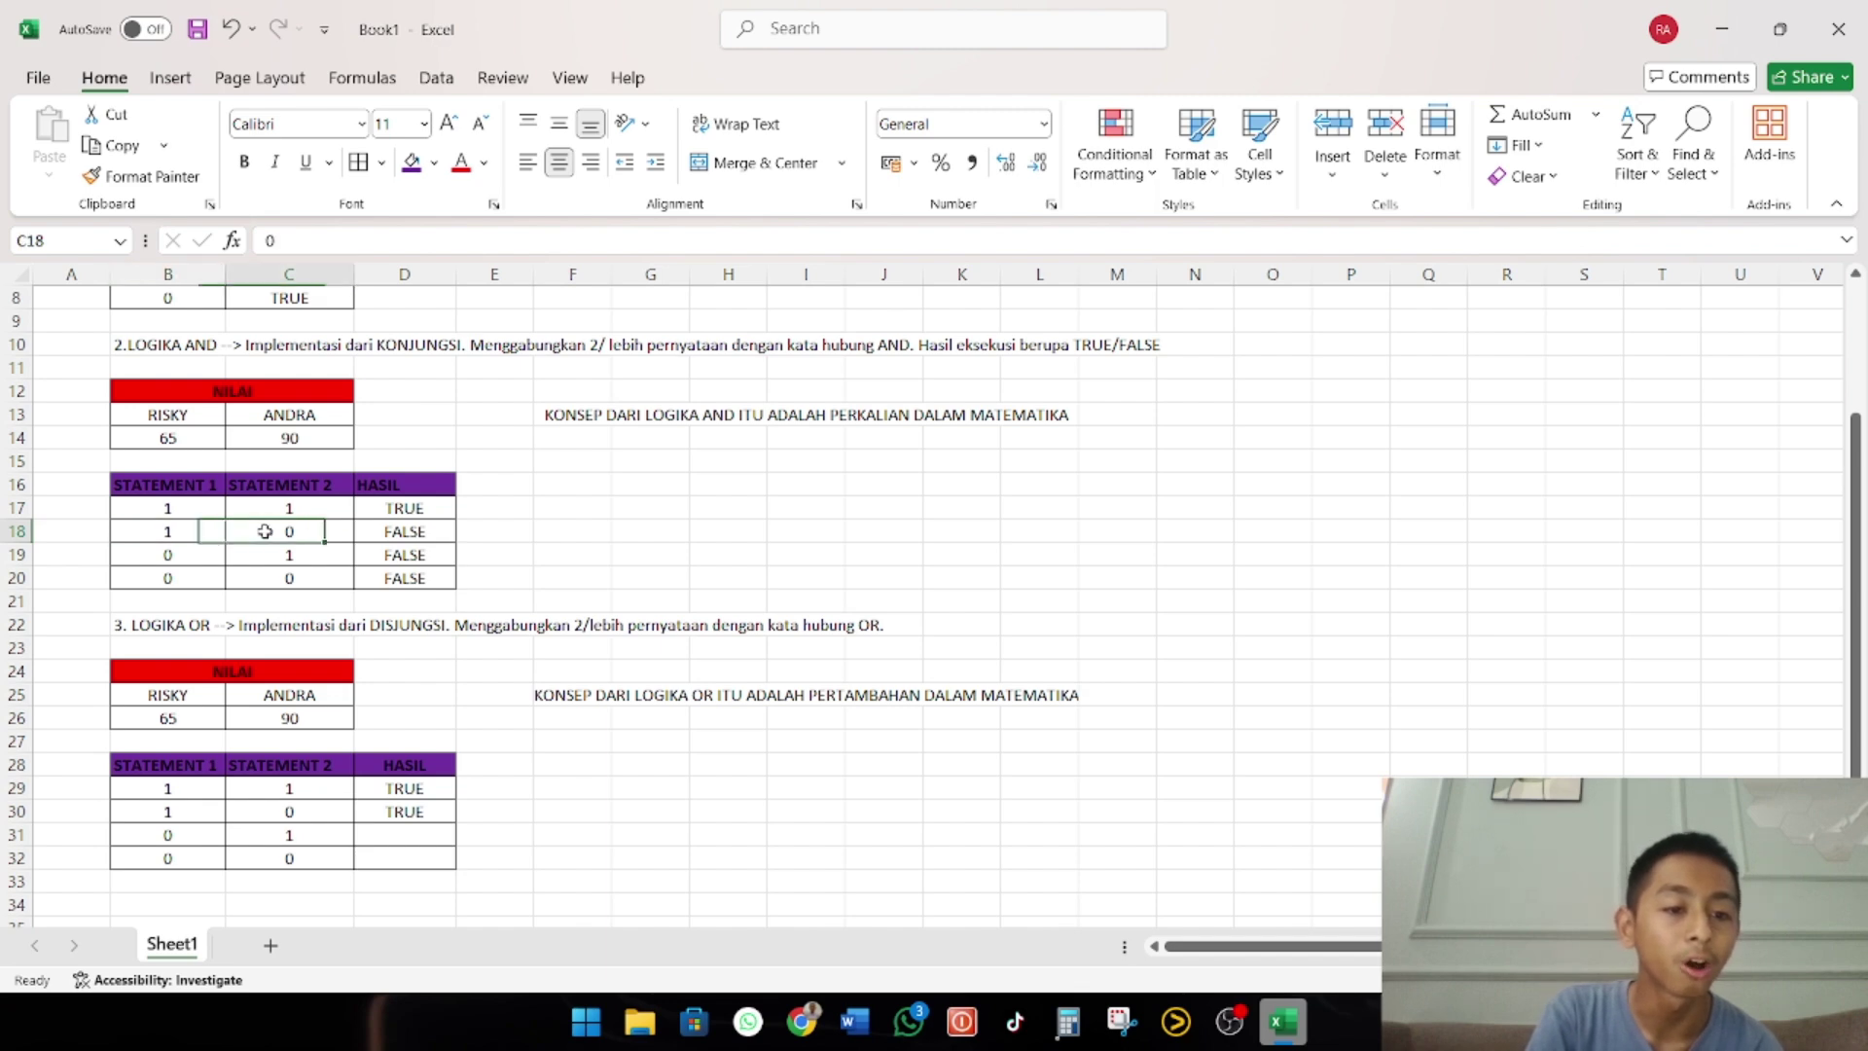
left_click(394, 534)
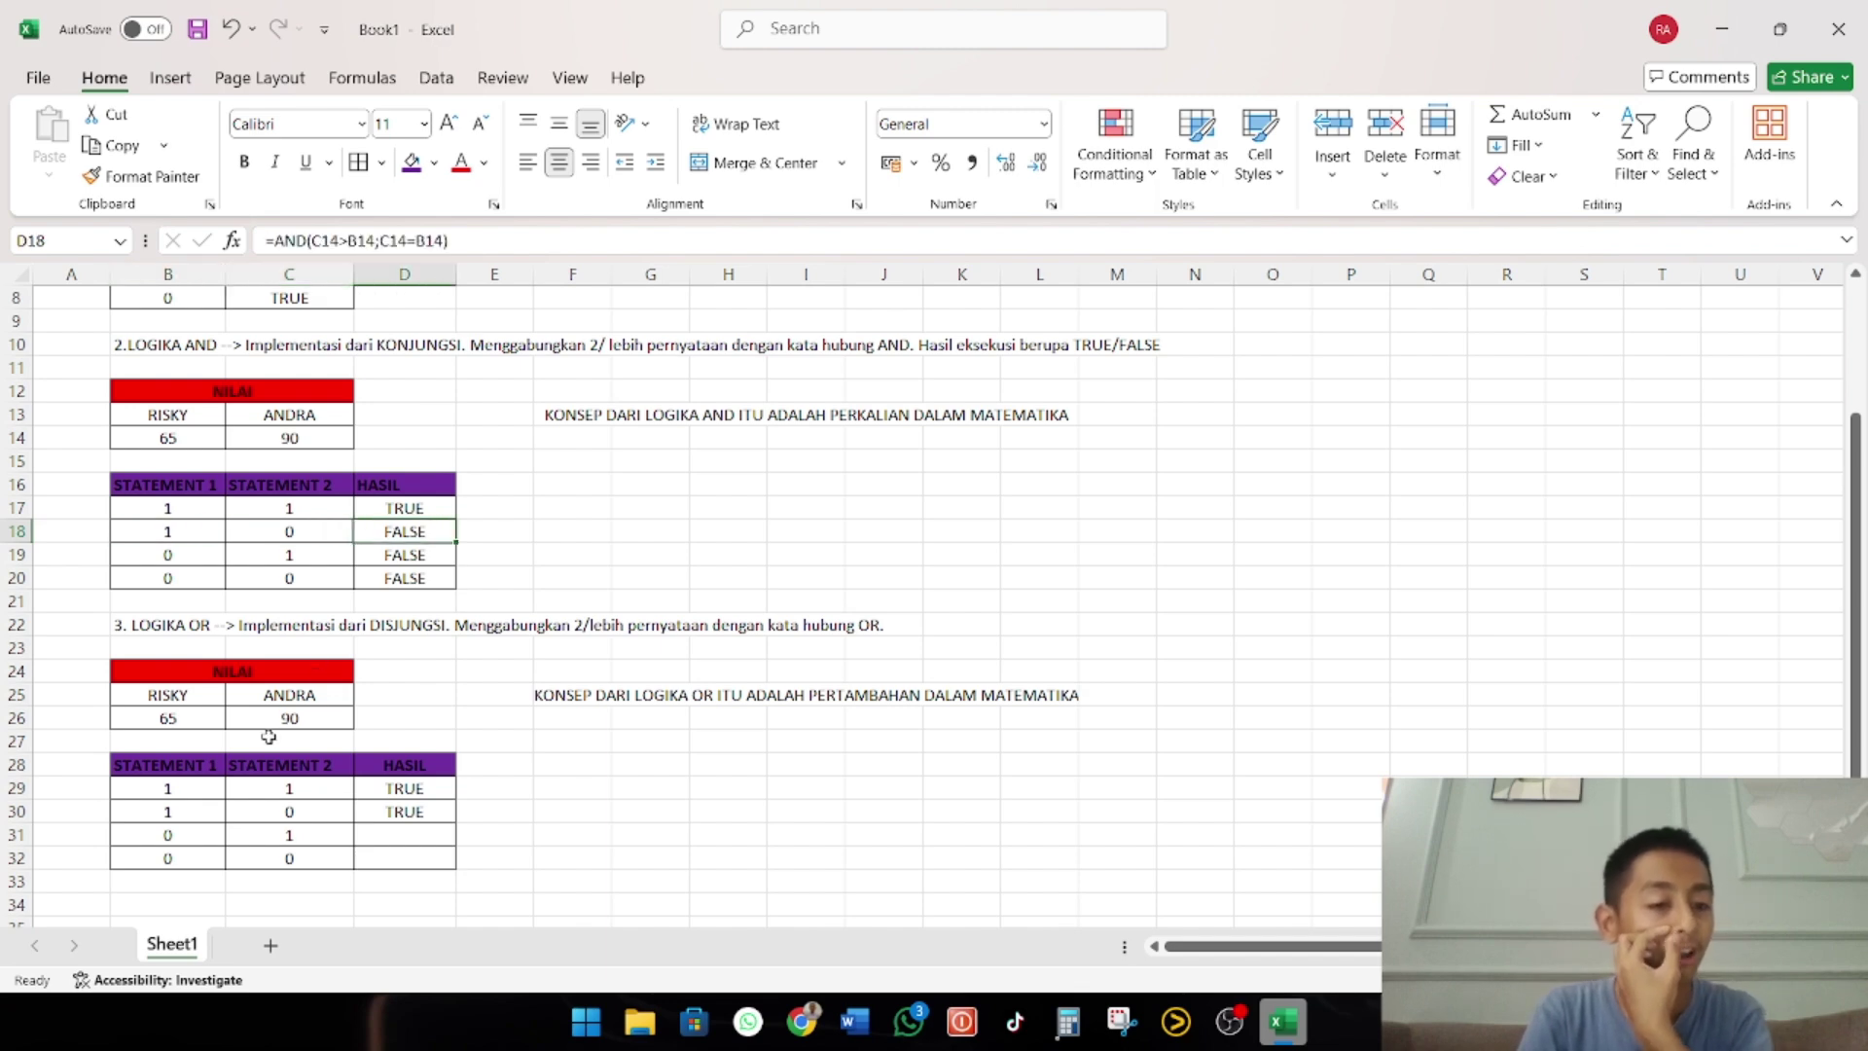
left_click(206, 808)
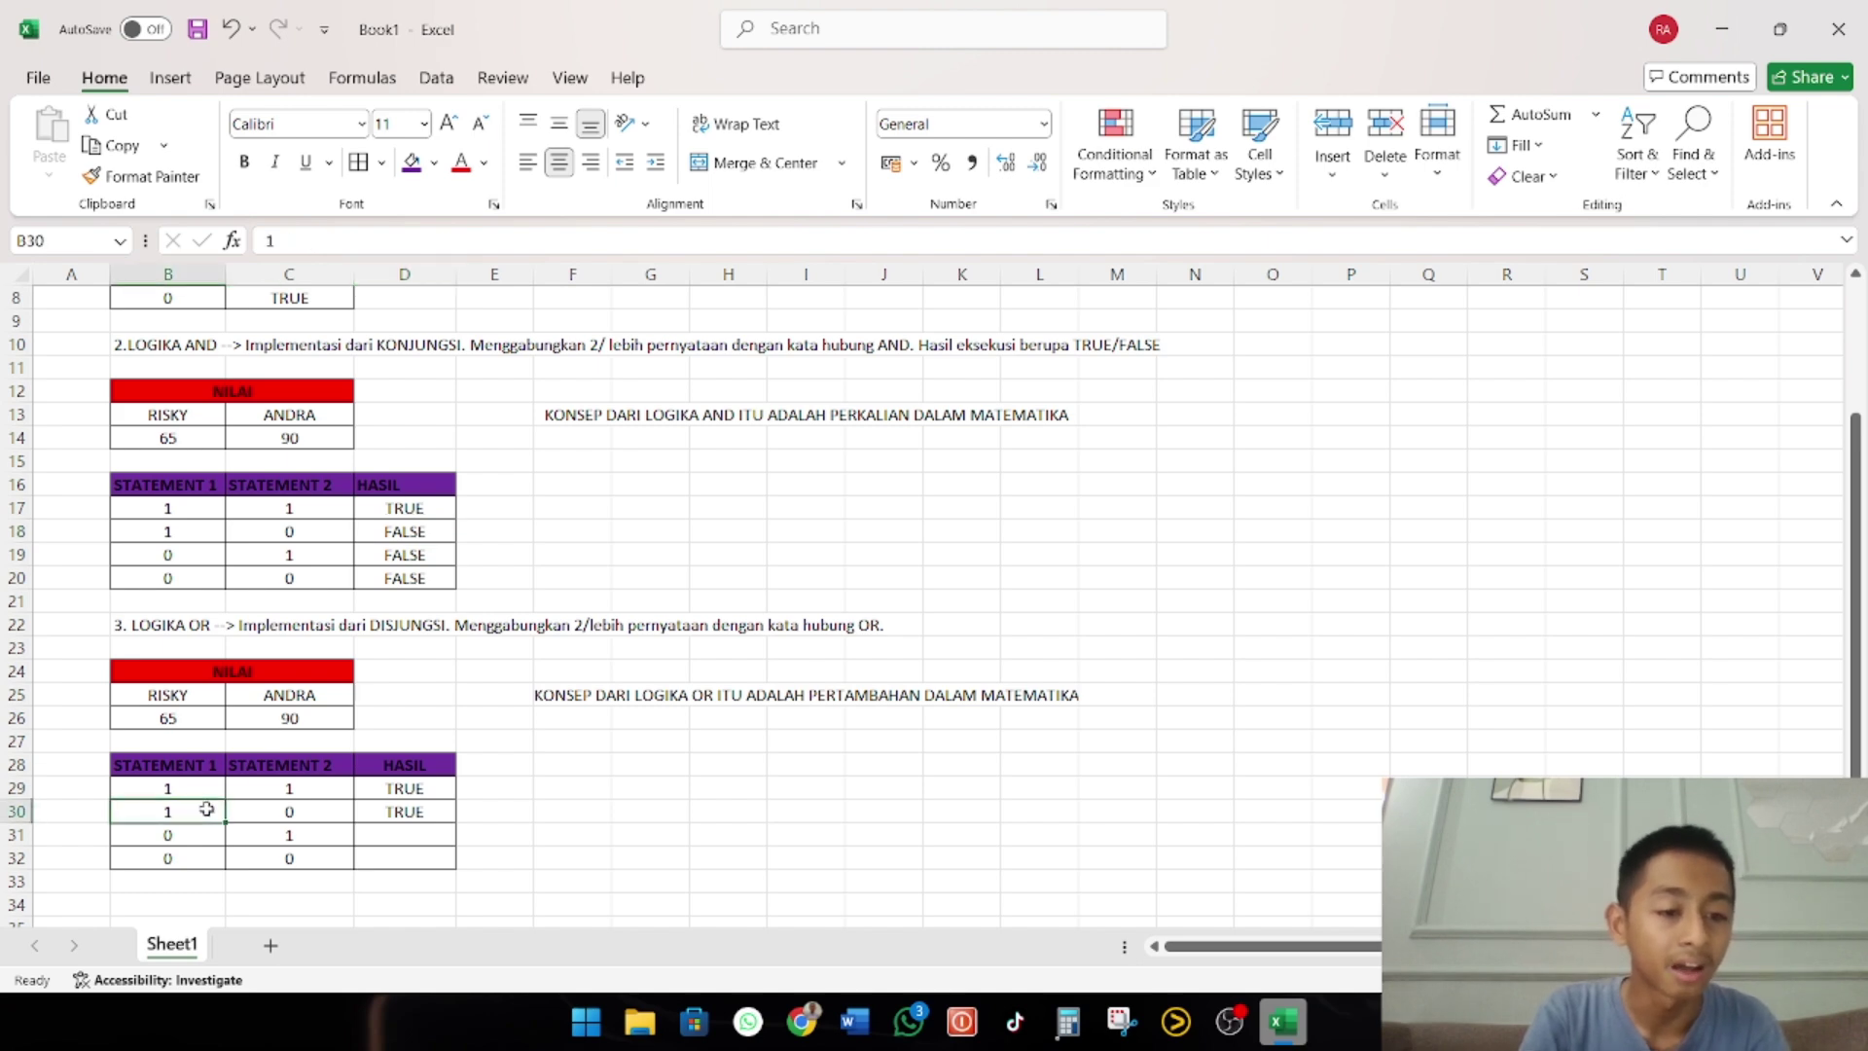
left_click(273, 806)
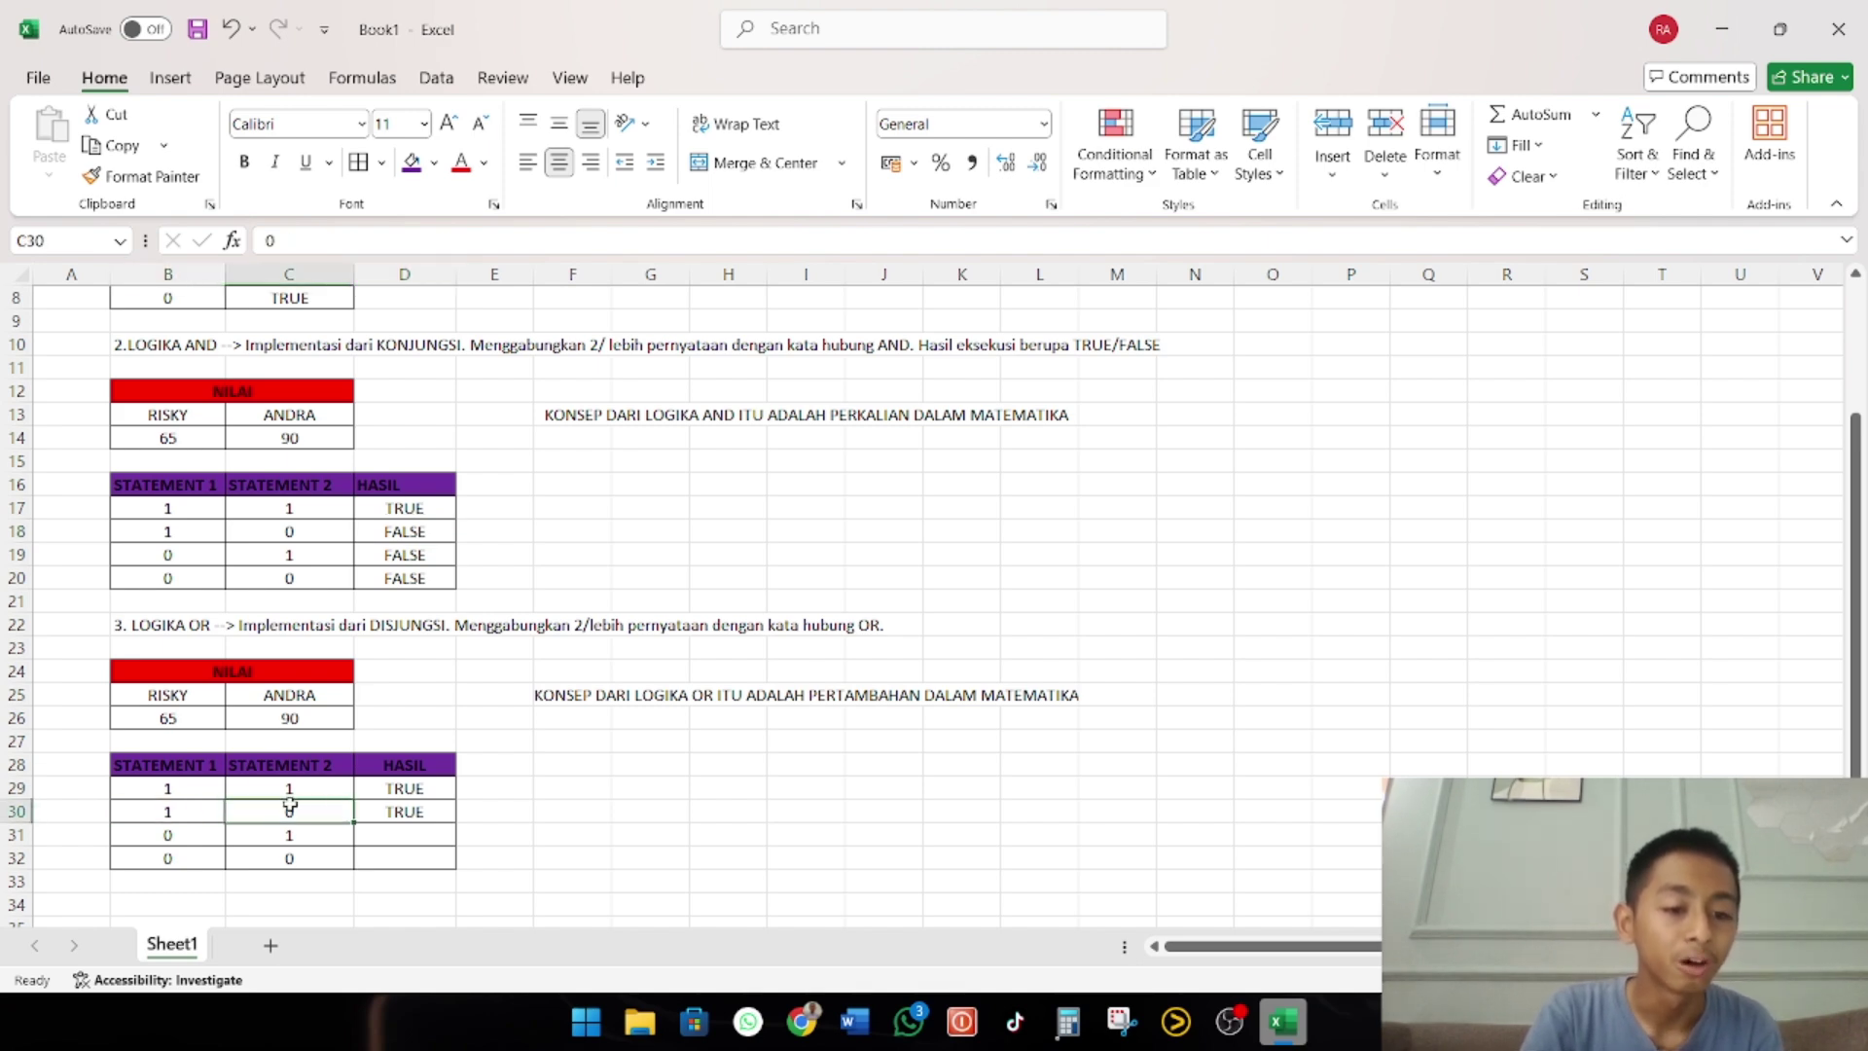
Fill the HASIL cell D31 of the OR table with the formula =OR(B26>C26;C26>B26)
left_click(362, 808)
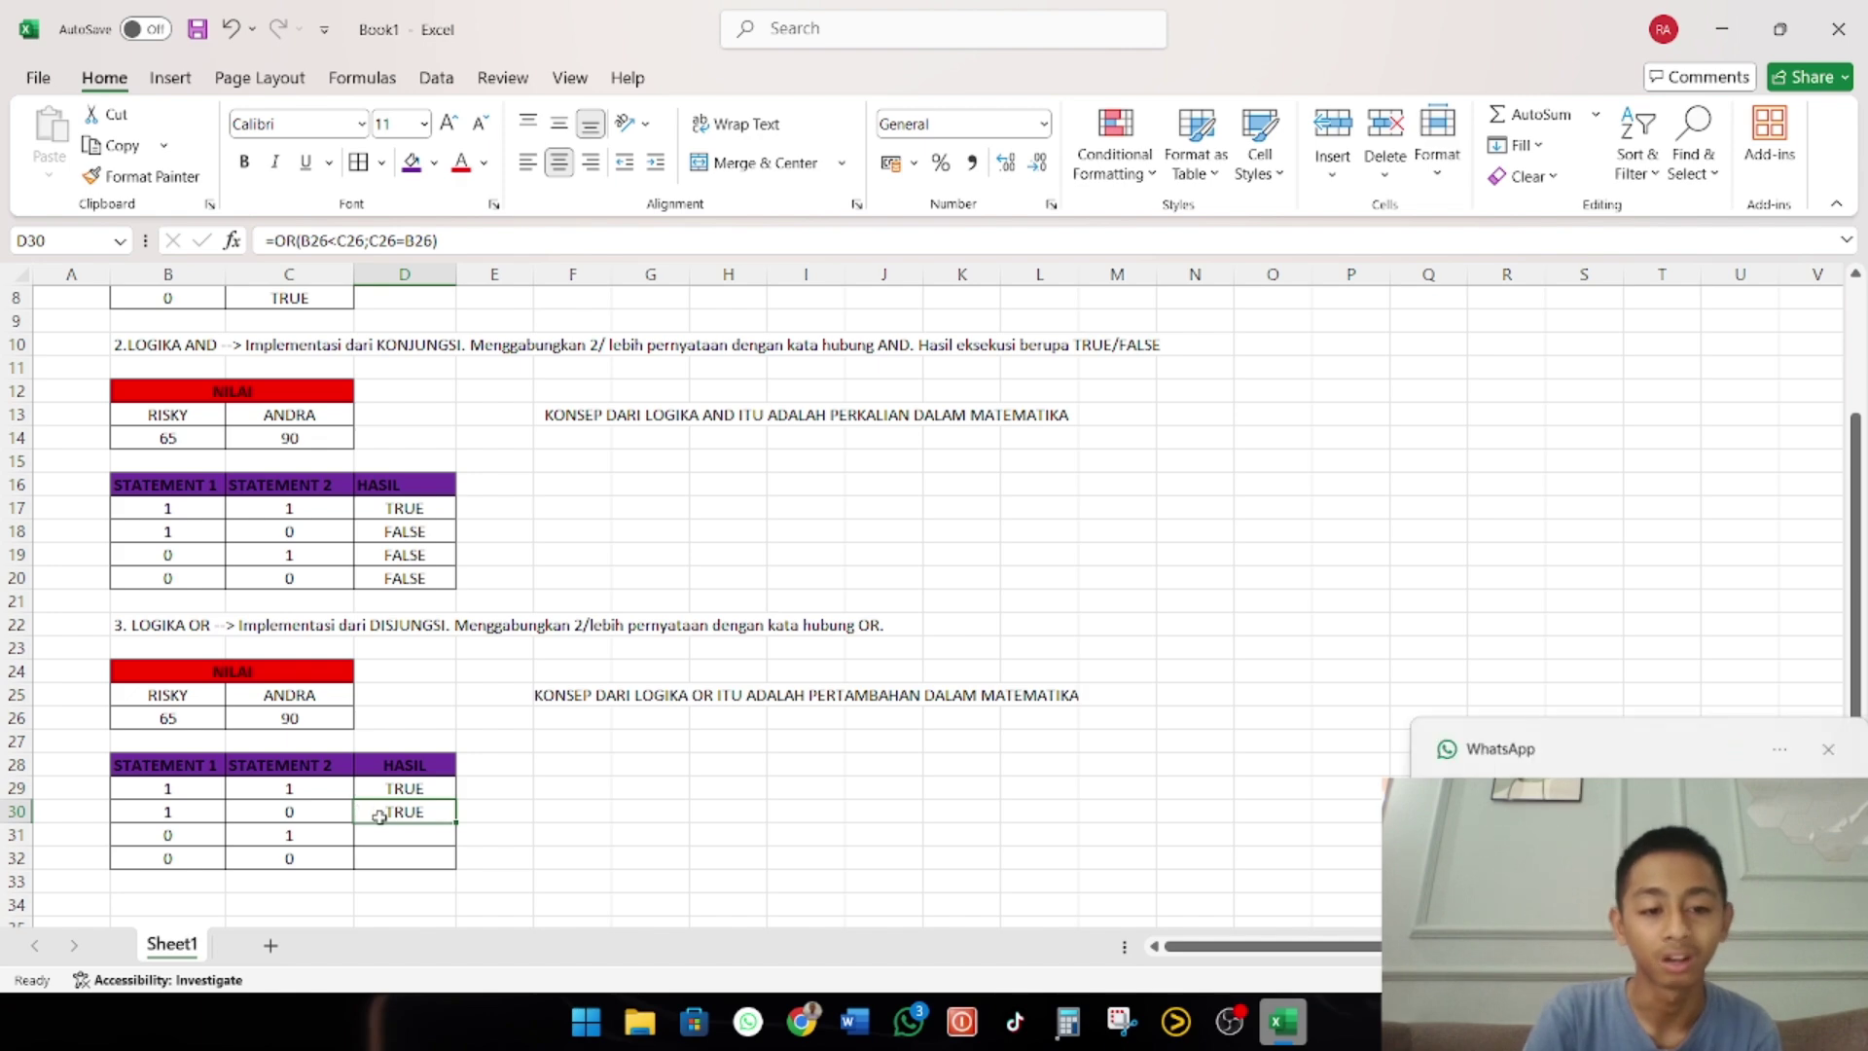
left_click(404, 835)
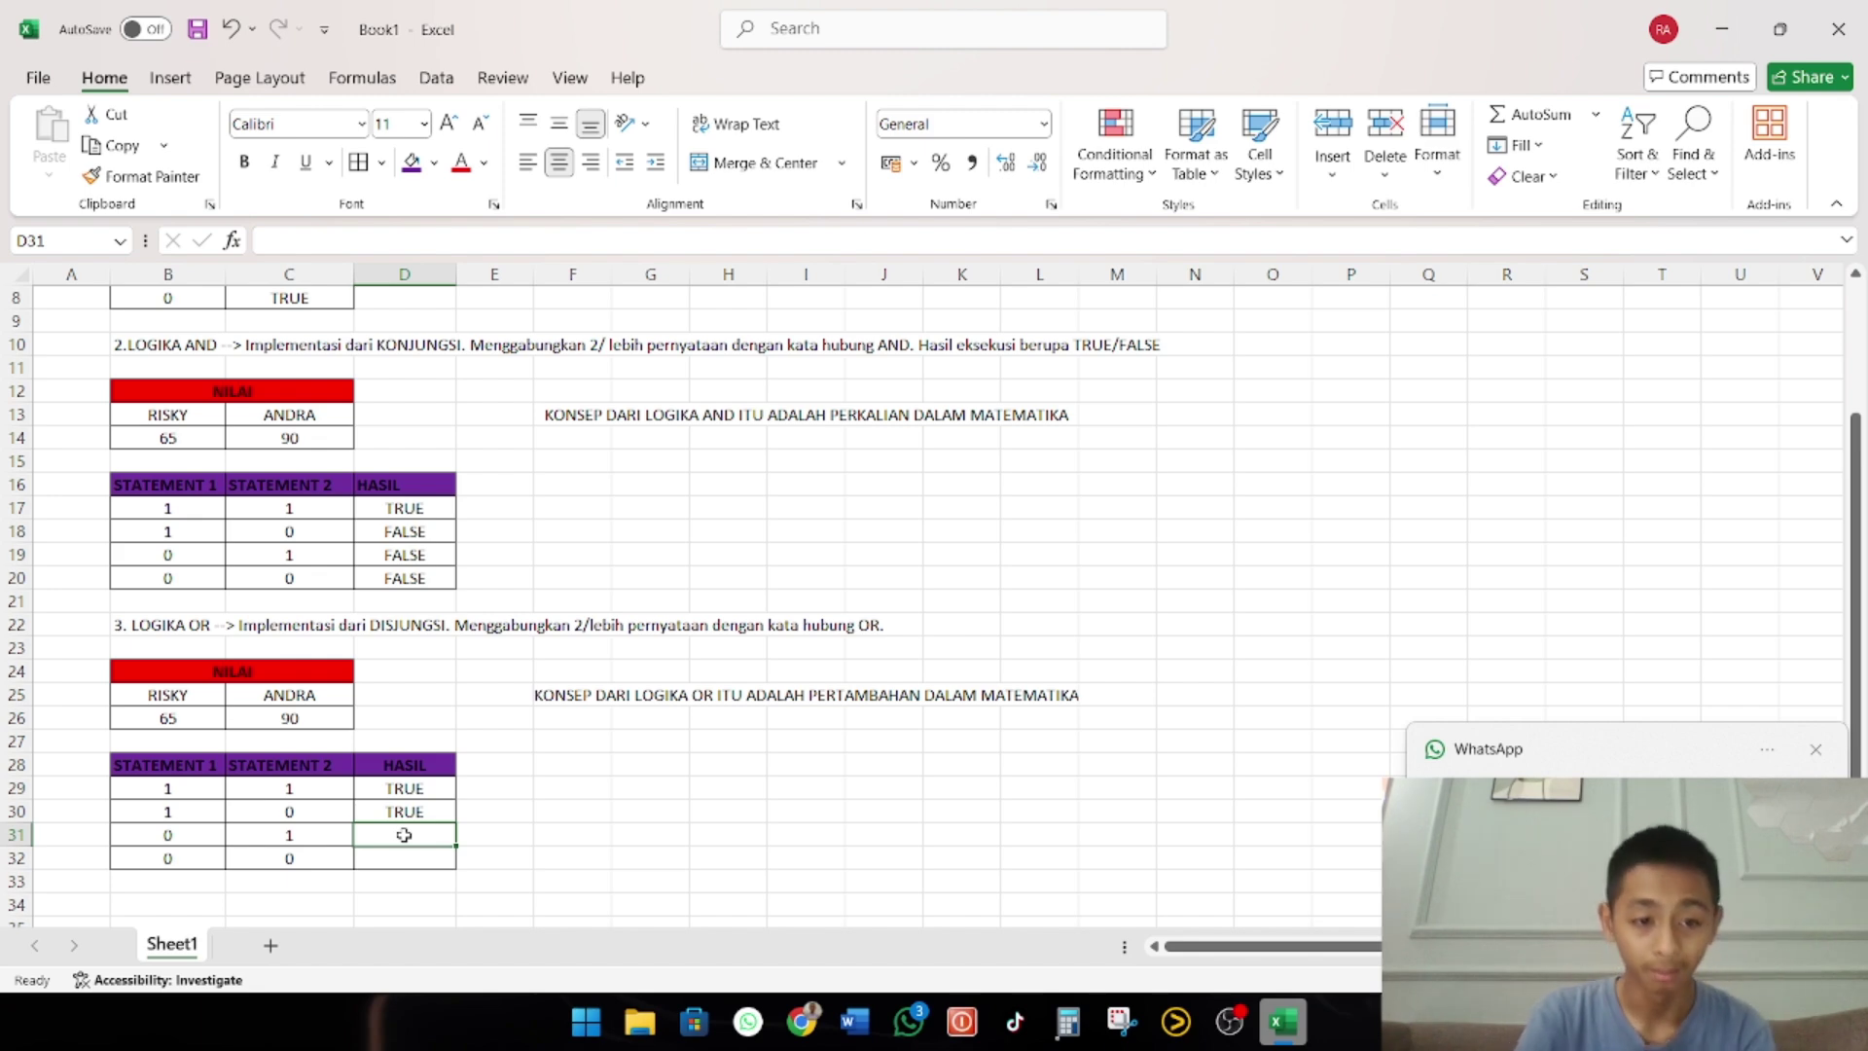
type("=")
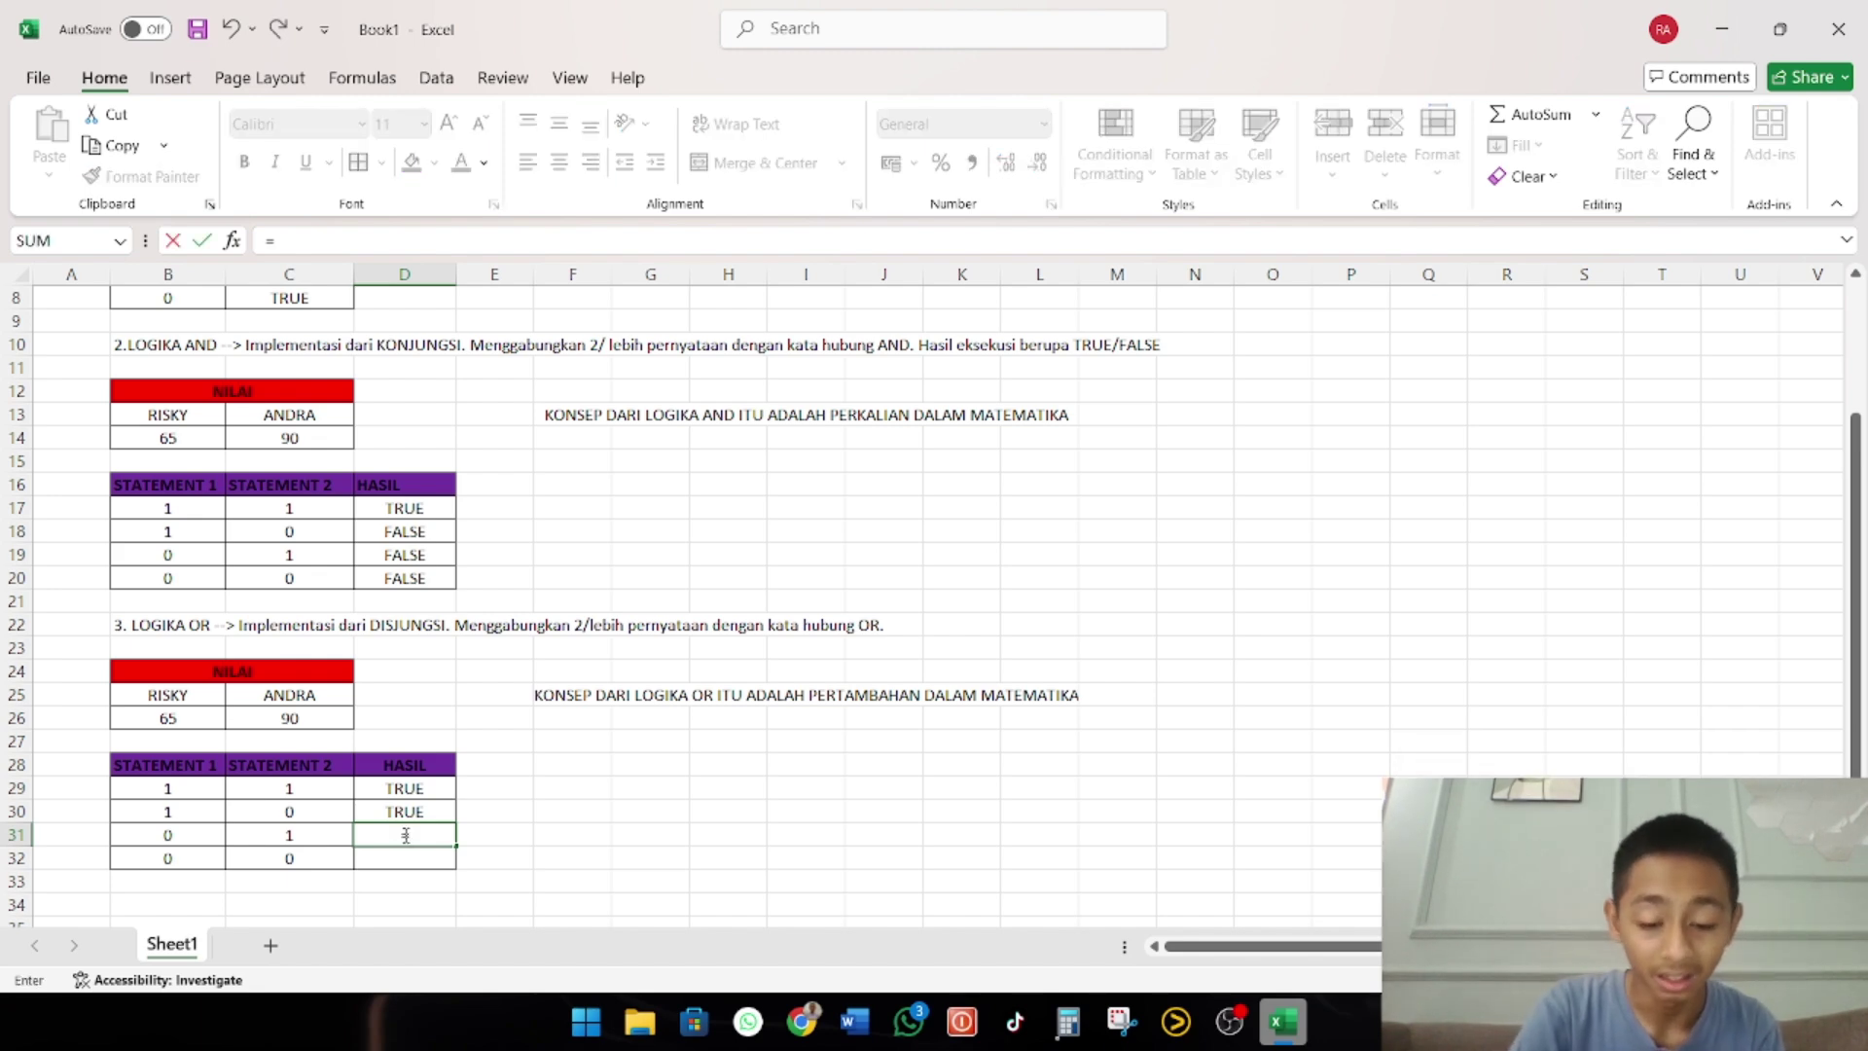
type("OR(")
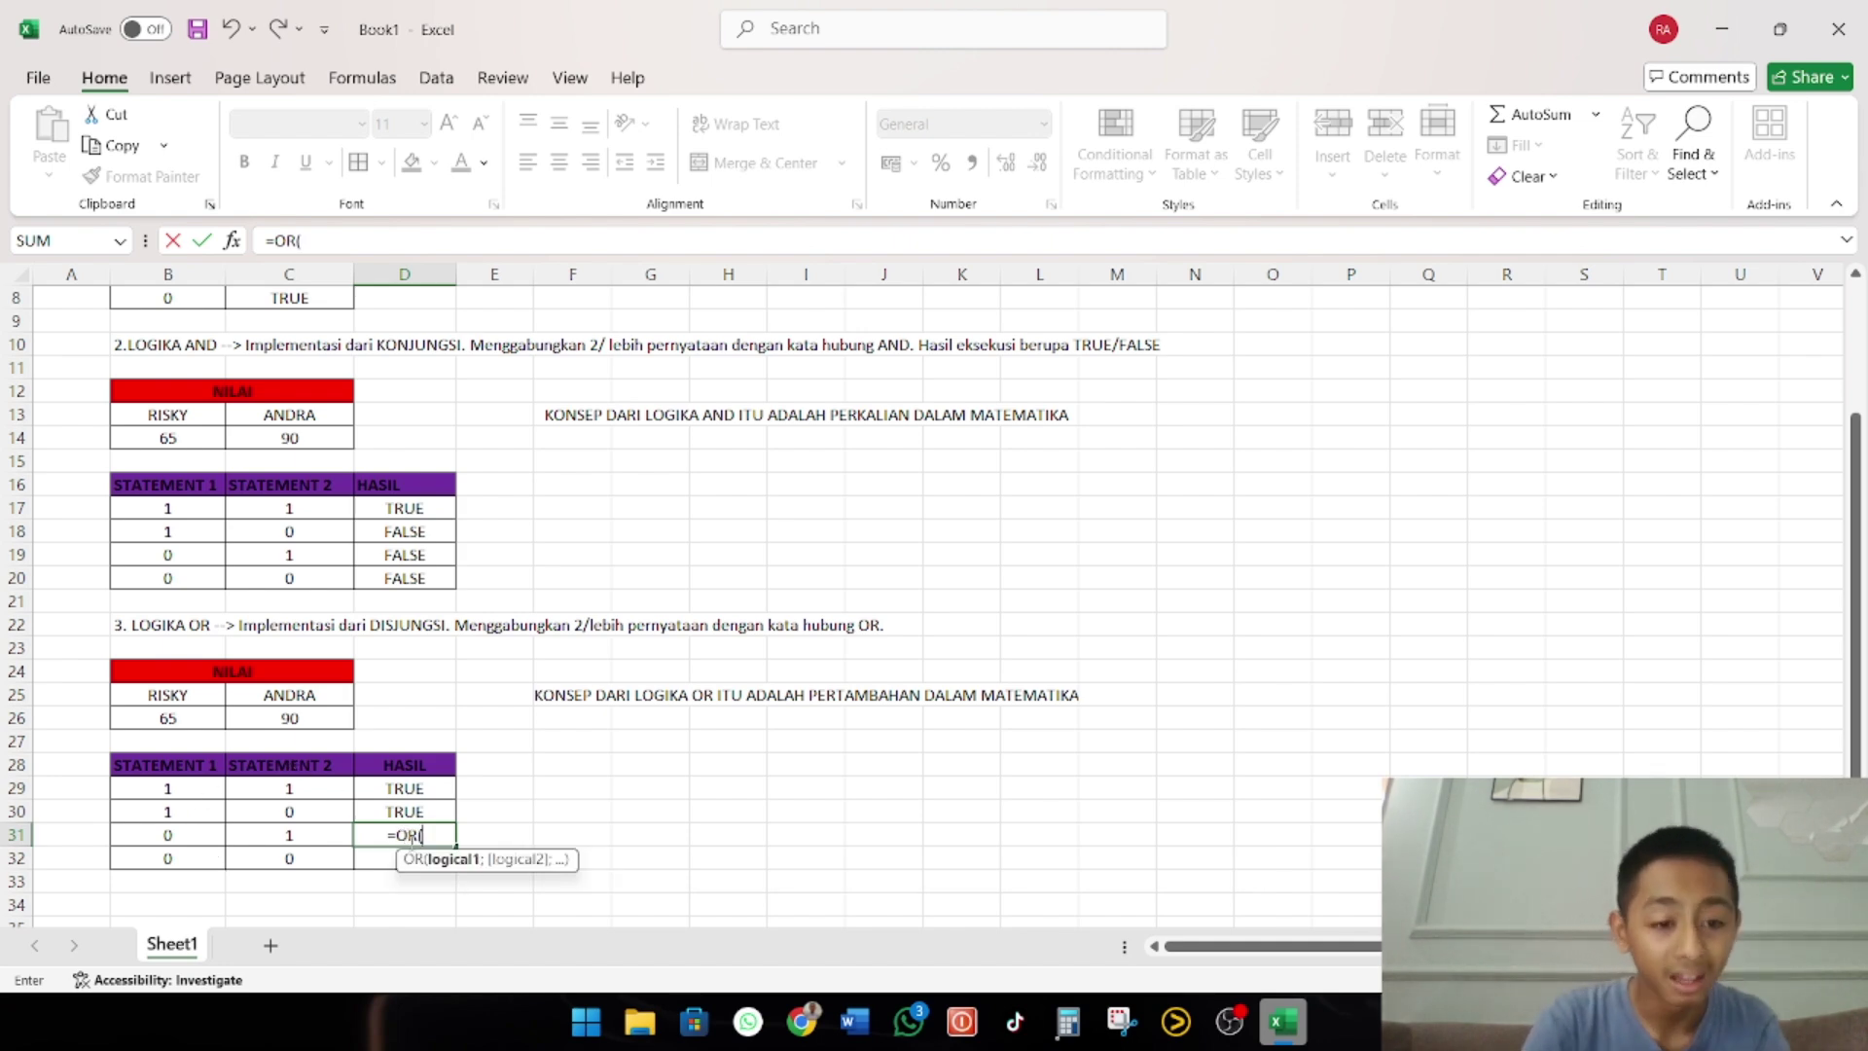
left_click(216, 720)
type(">")
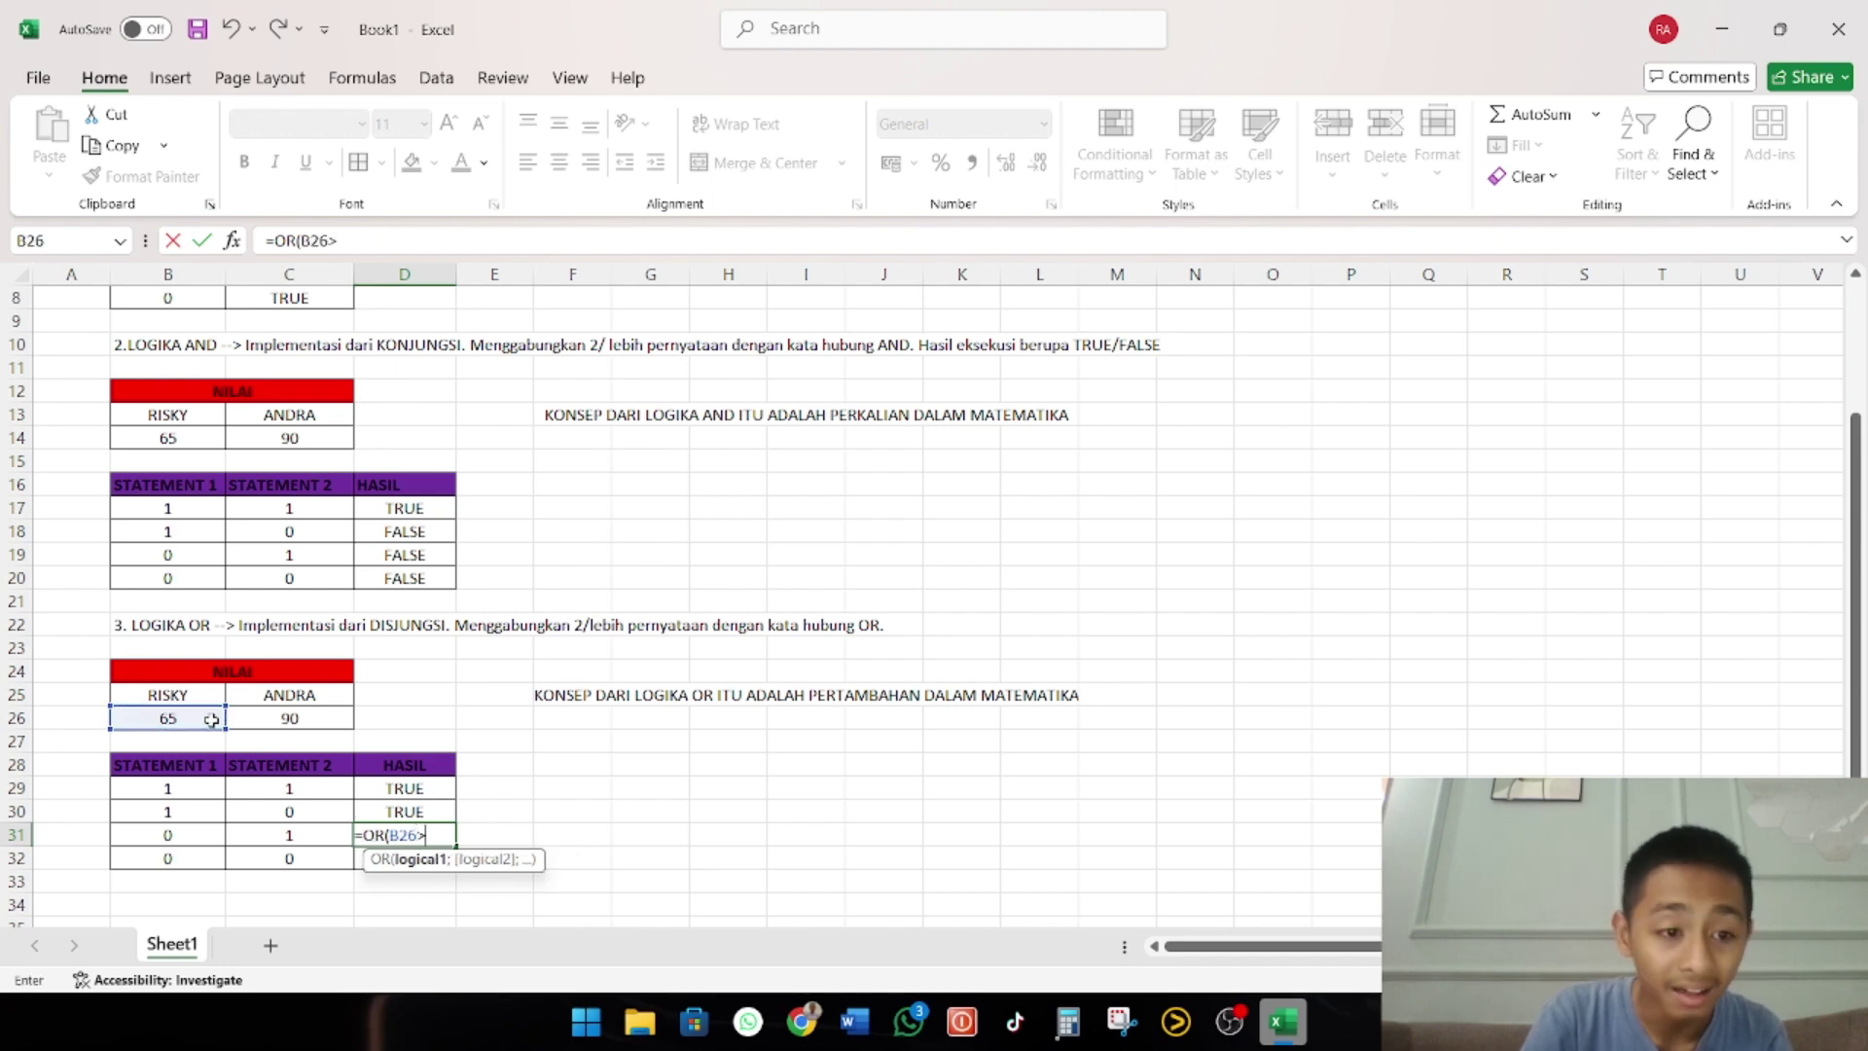
left_click(265, 717)
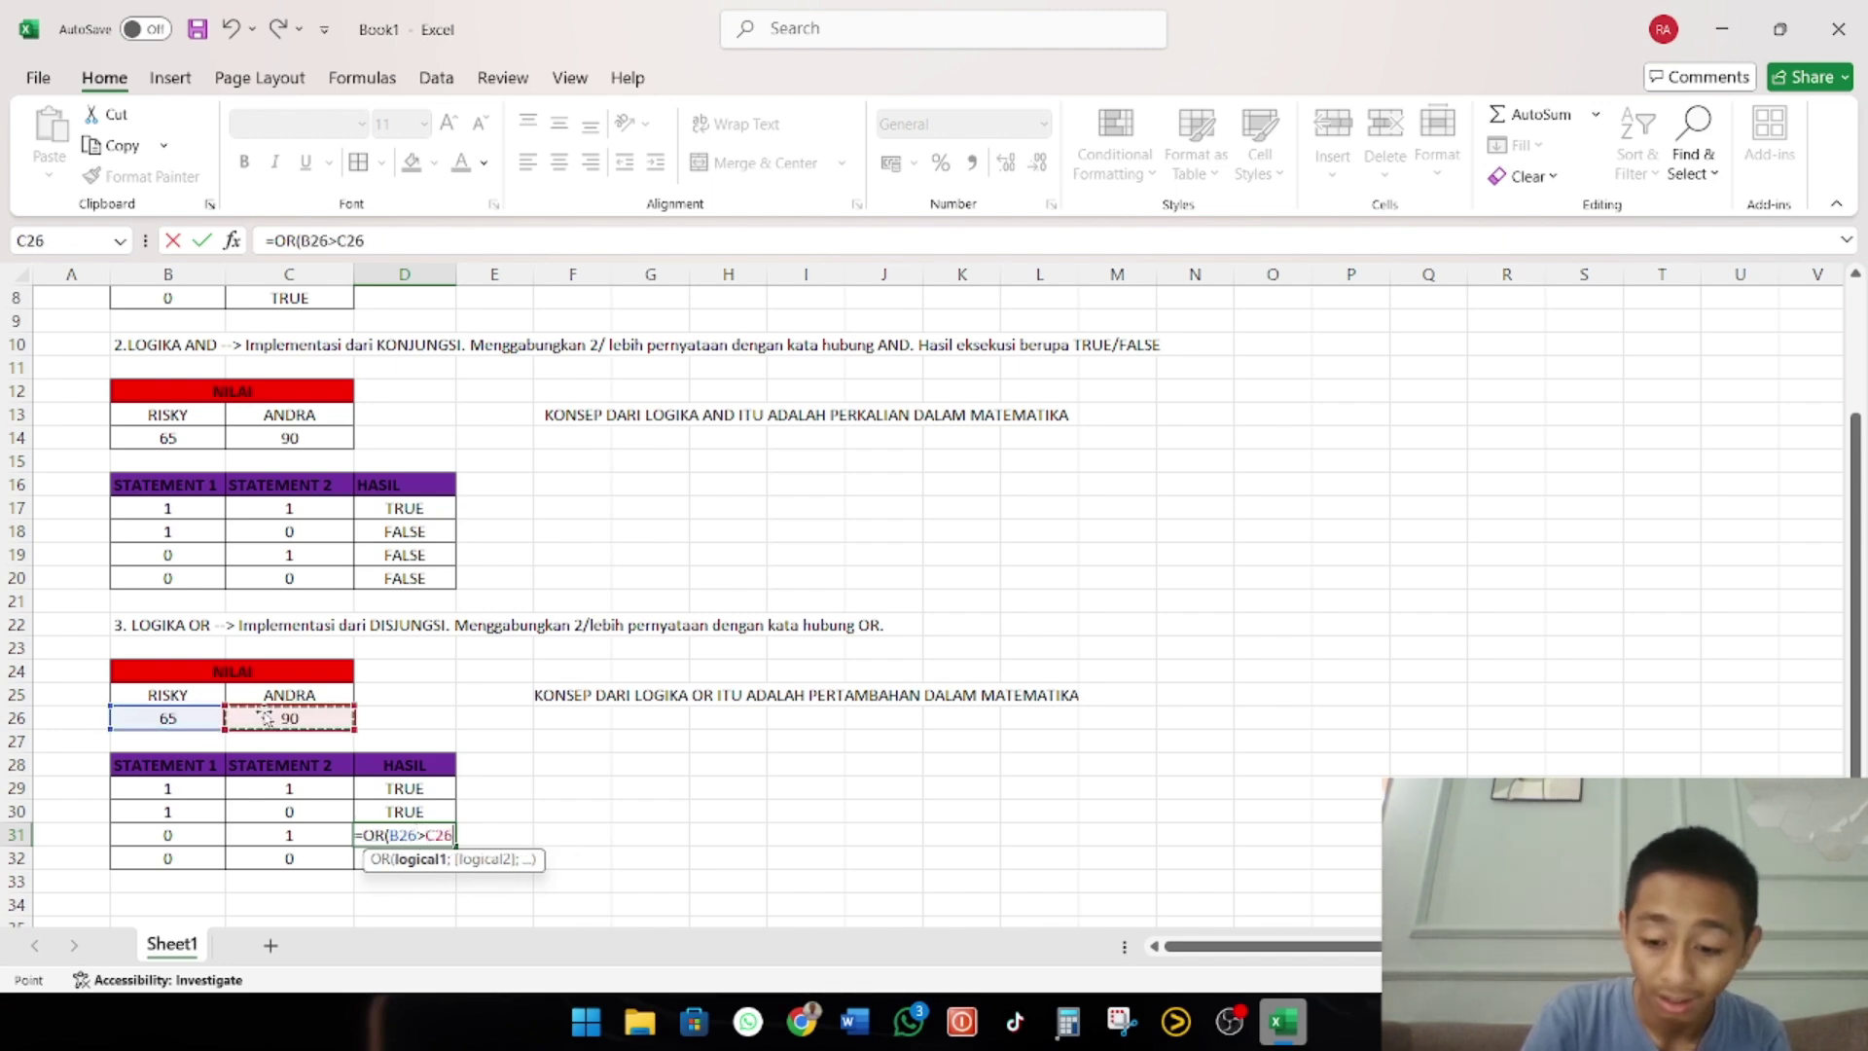
type(";")
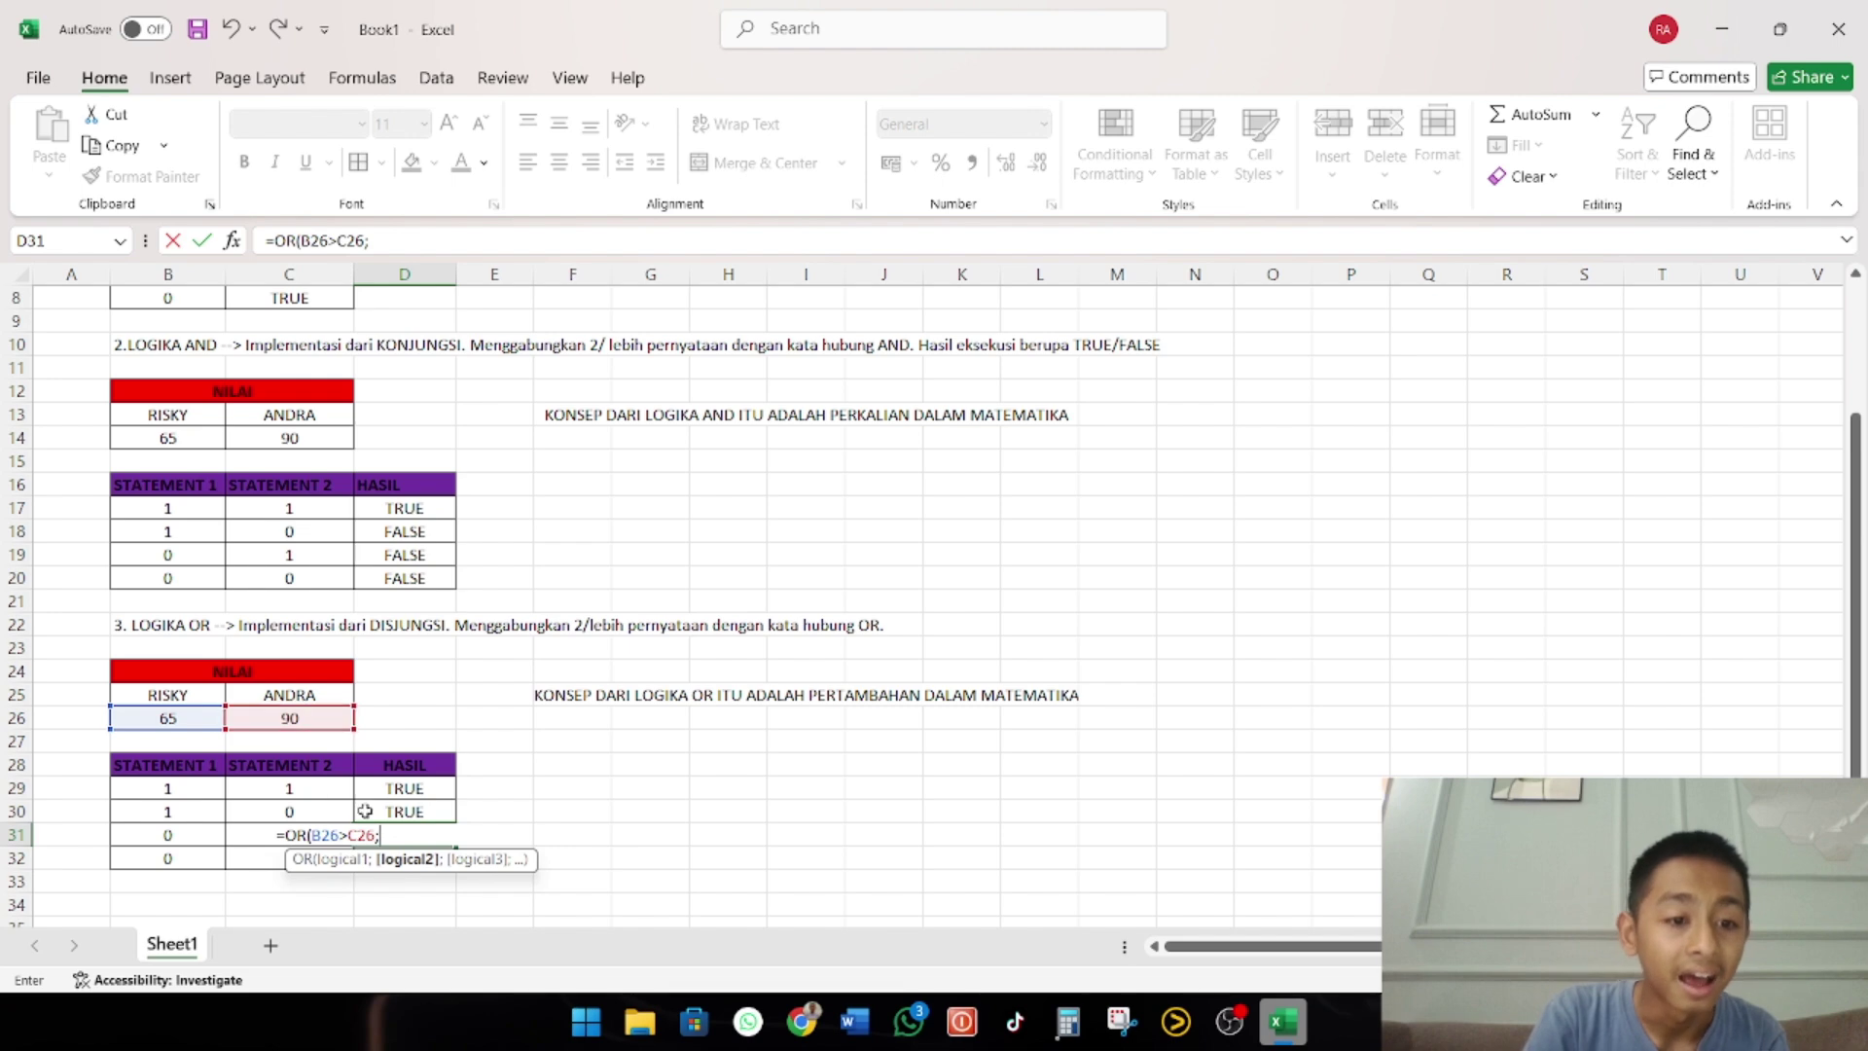
left_click(263, 715)
type(">")
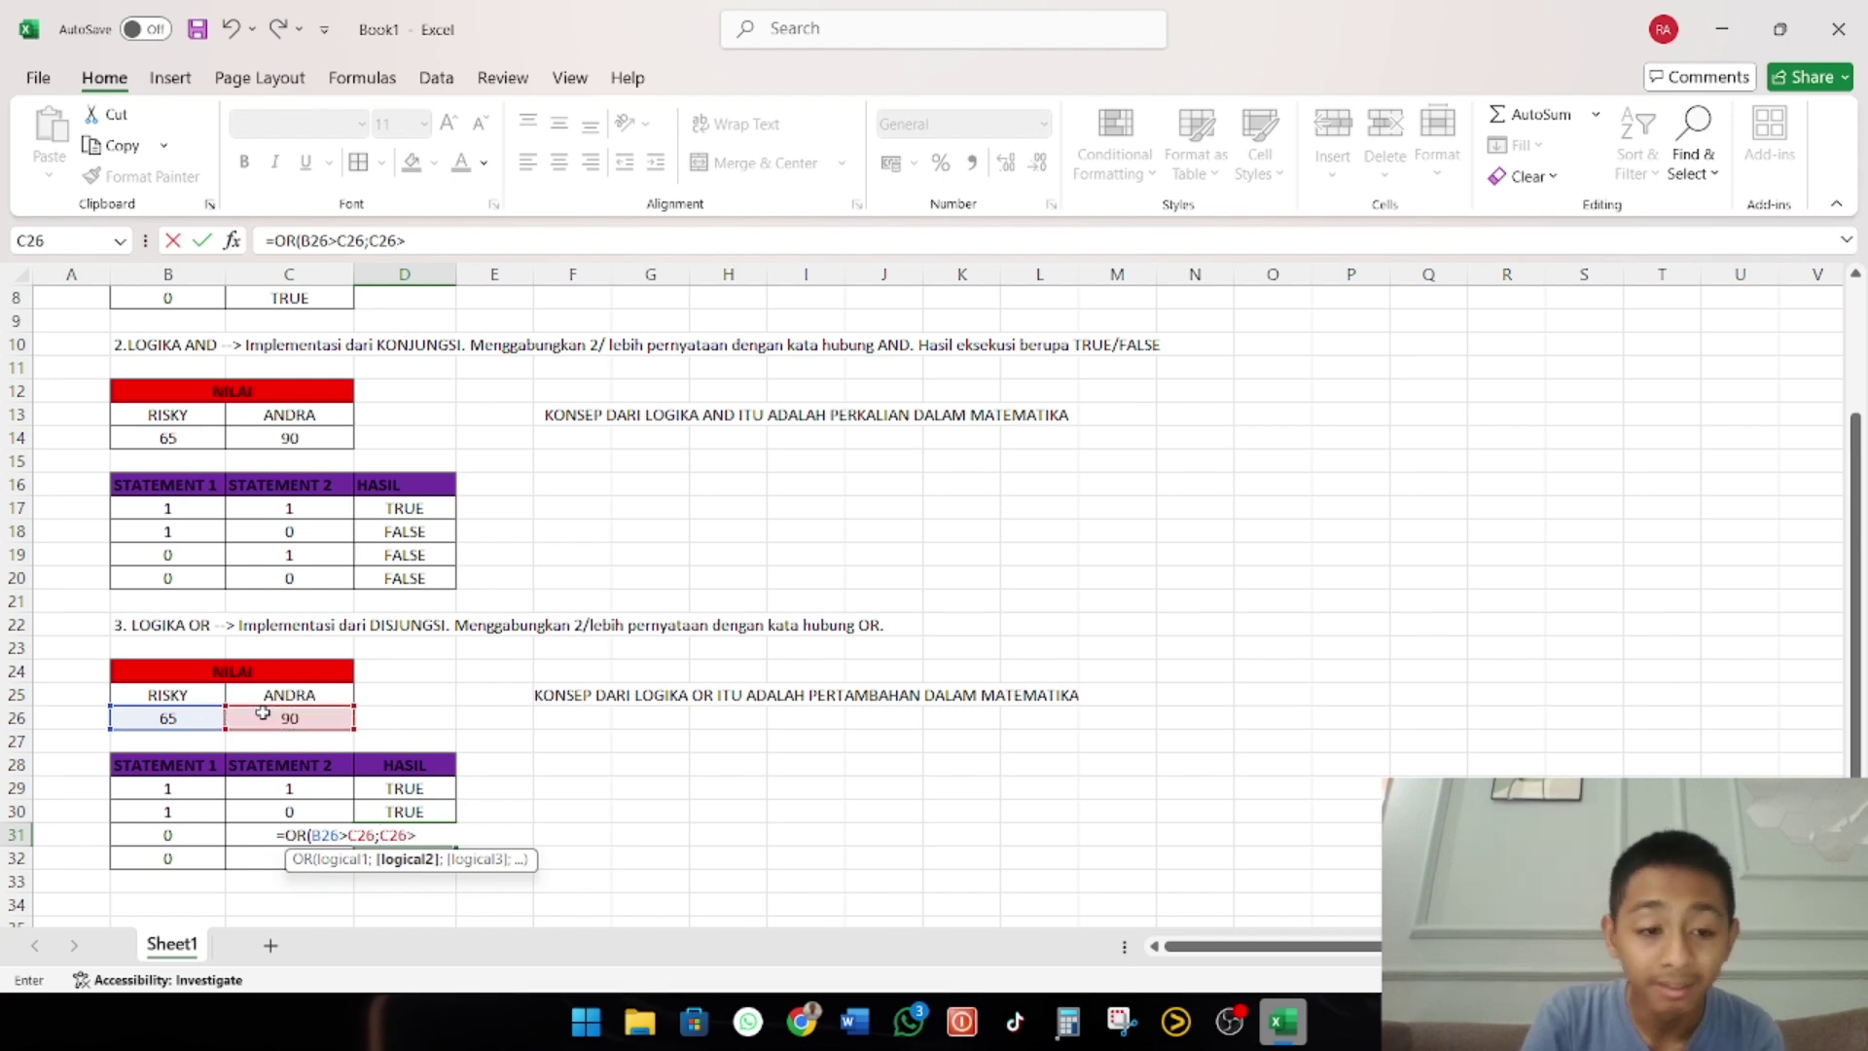
left_click(203, 717)
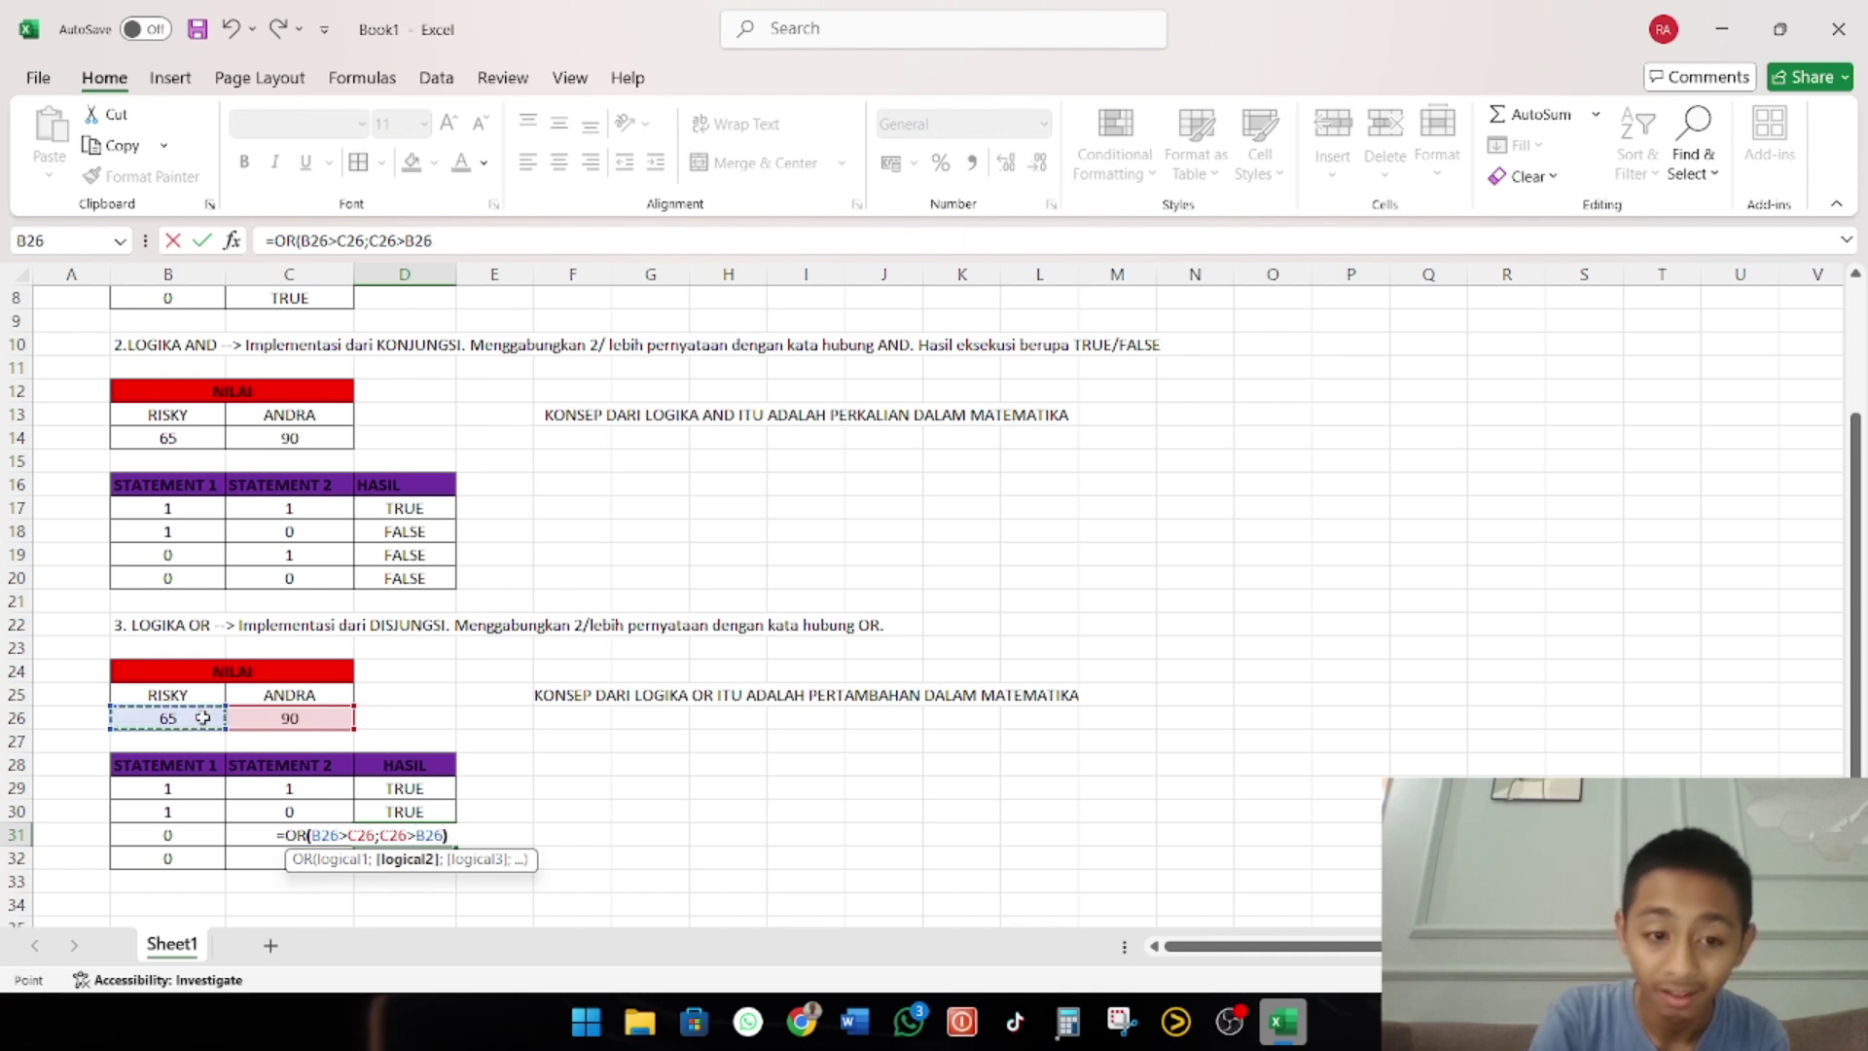
type(")")
key("Return")
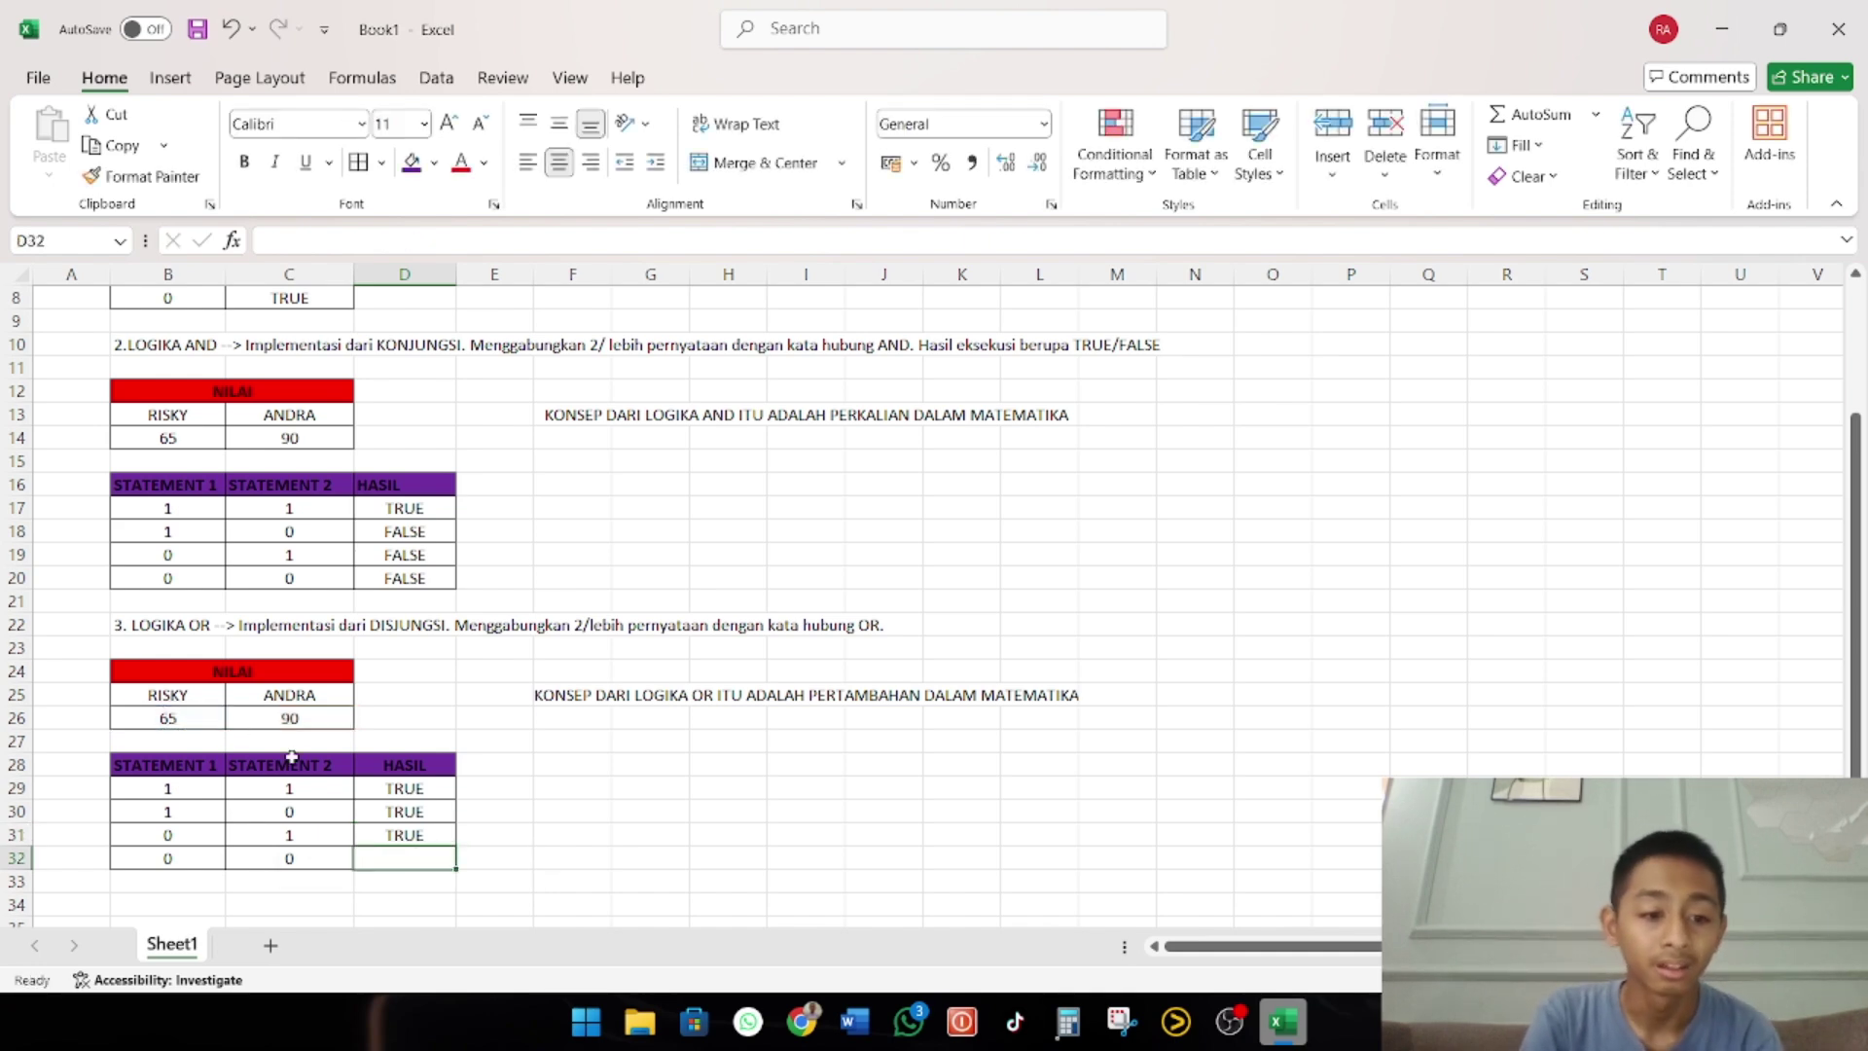
Fill the last HASIL cell, D32, with the formula =OR(B26>C26;C26=B26)
left_click(196, 838)
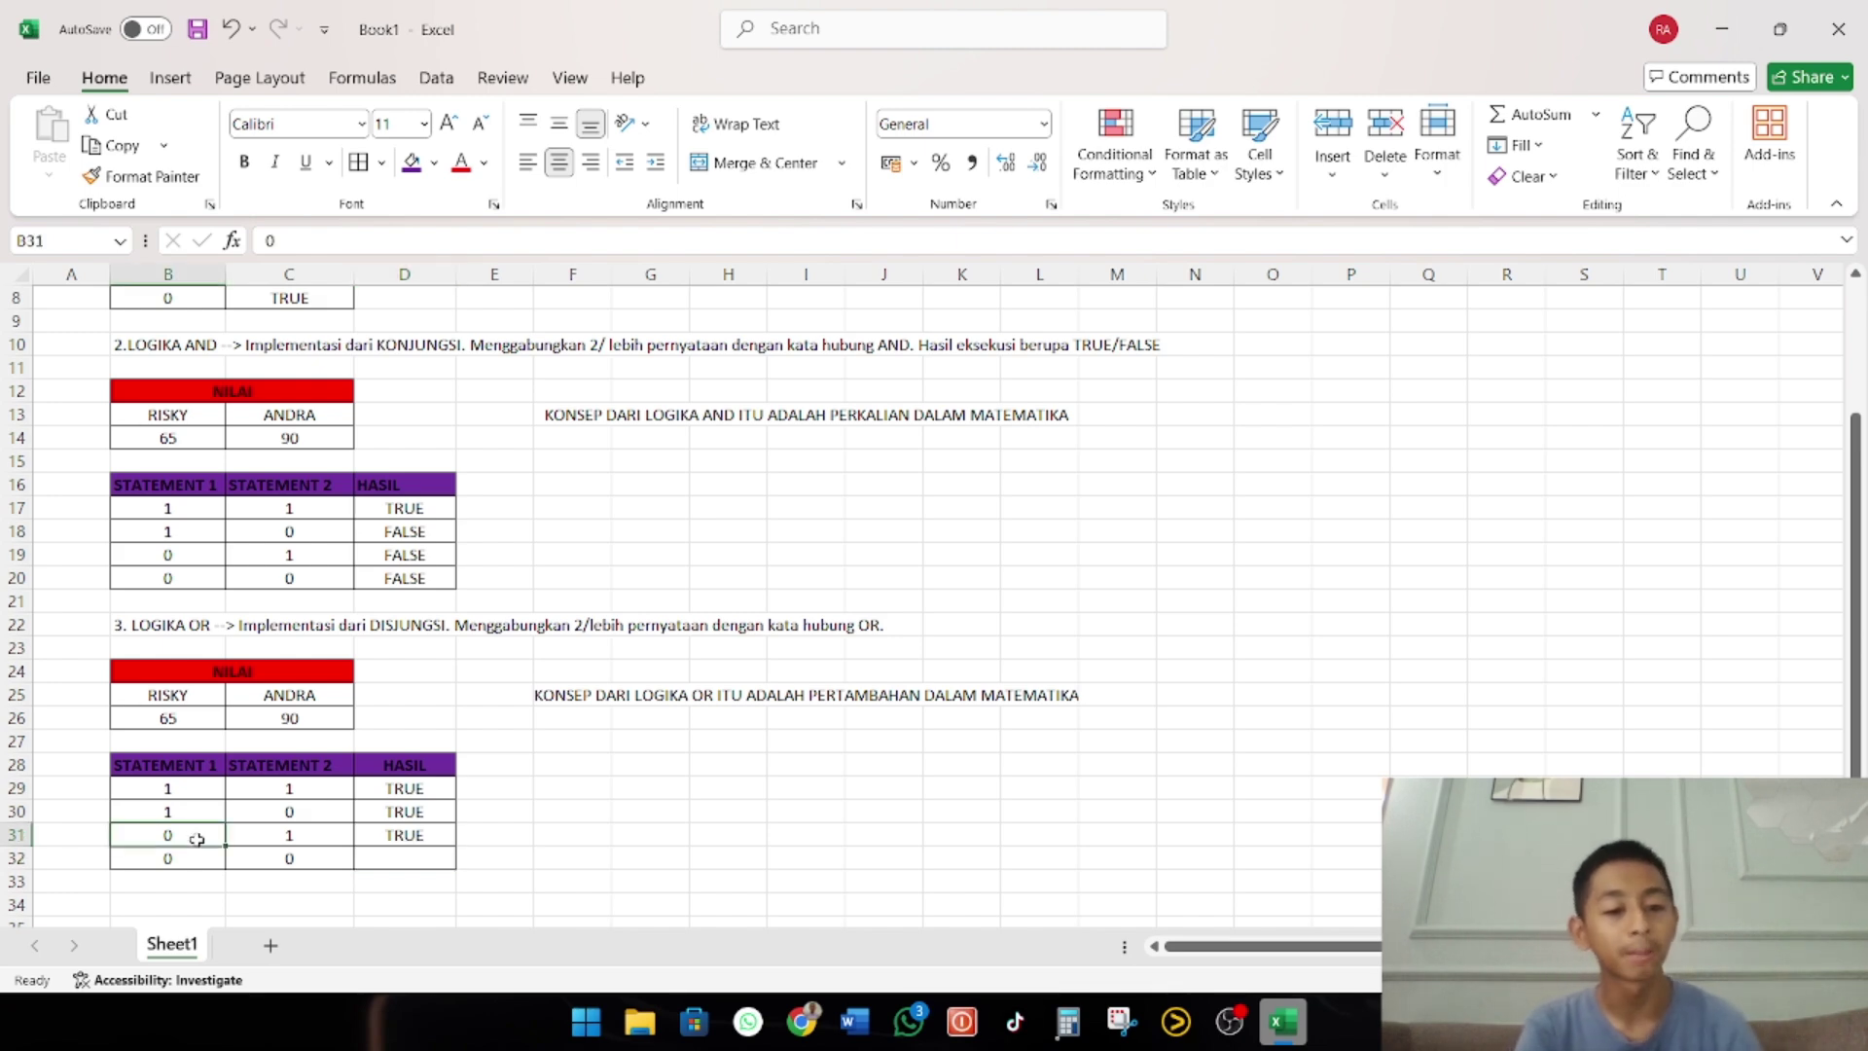
left_click(323, 835)
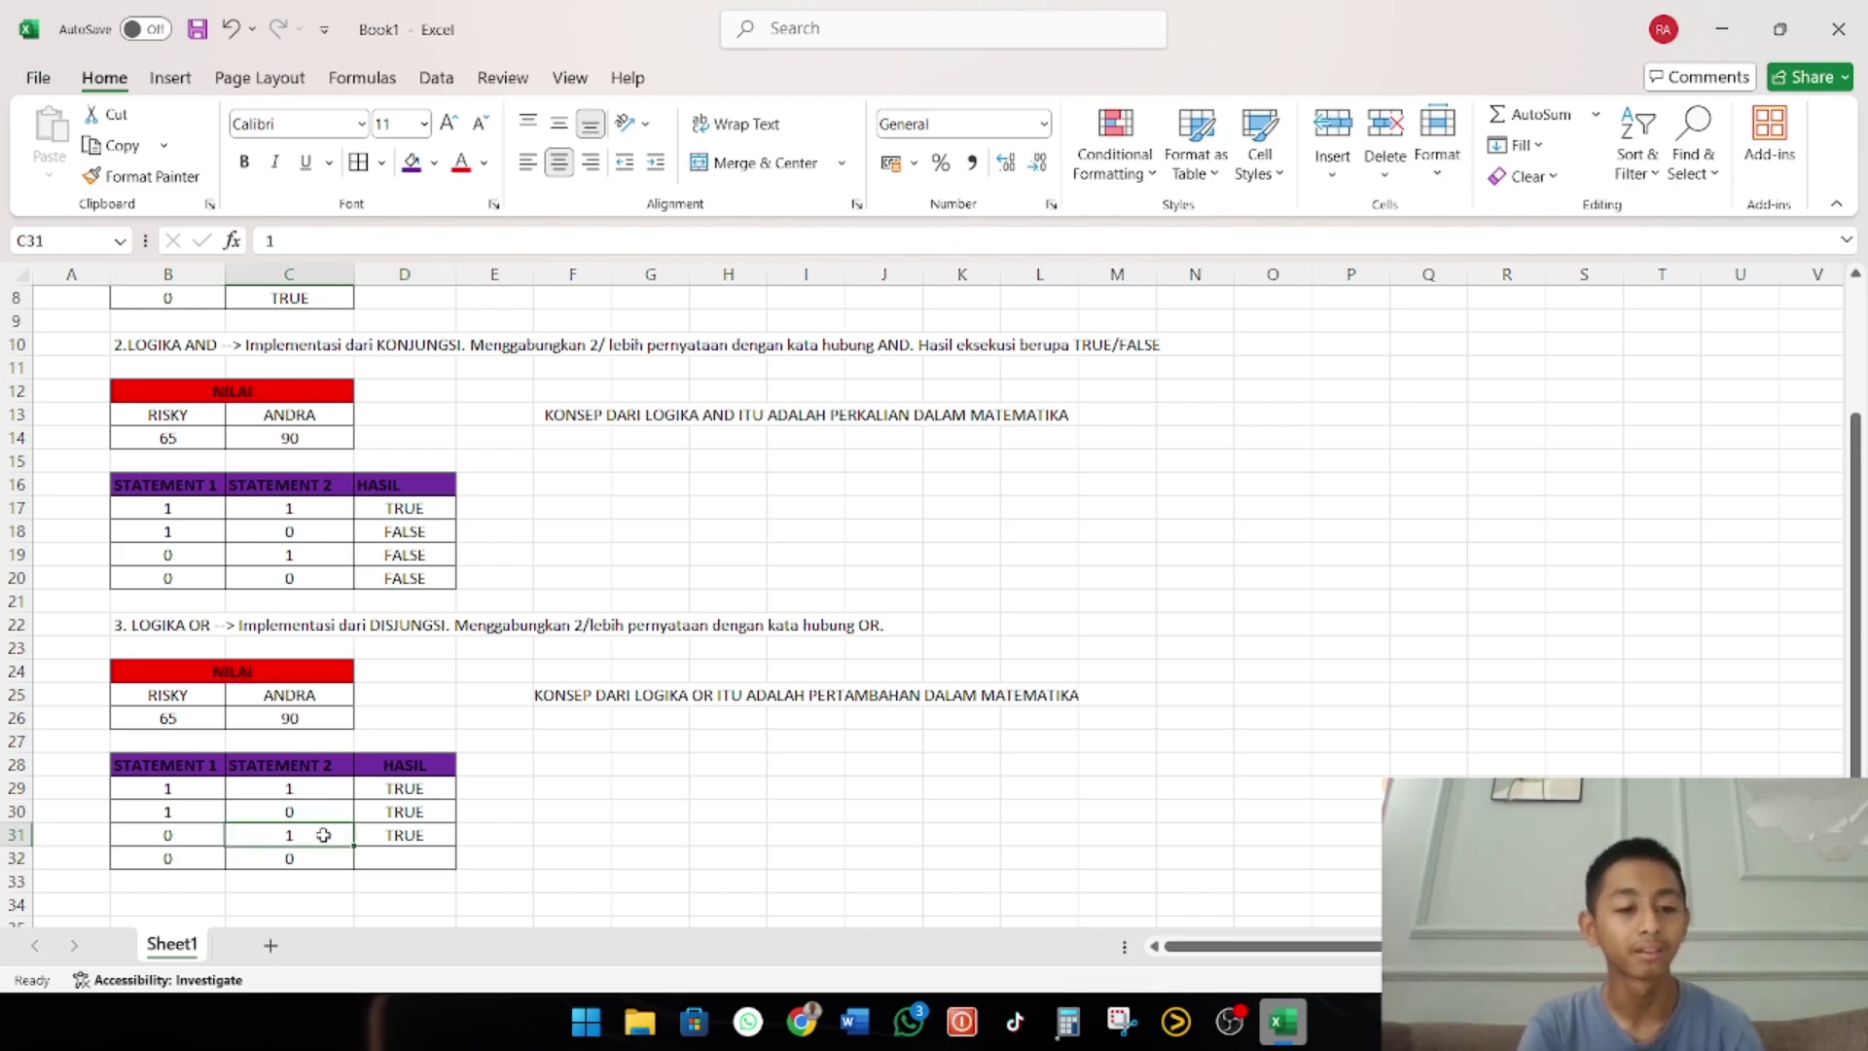
left_click(415, 836)
left_click(429, 857)
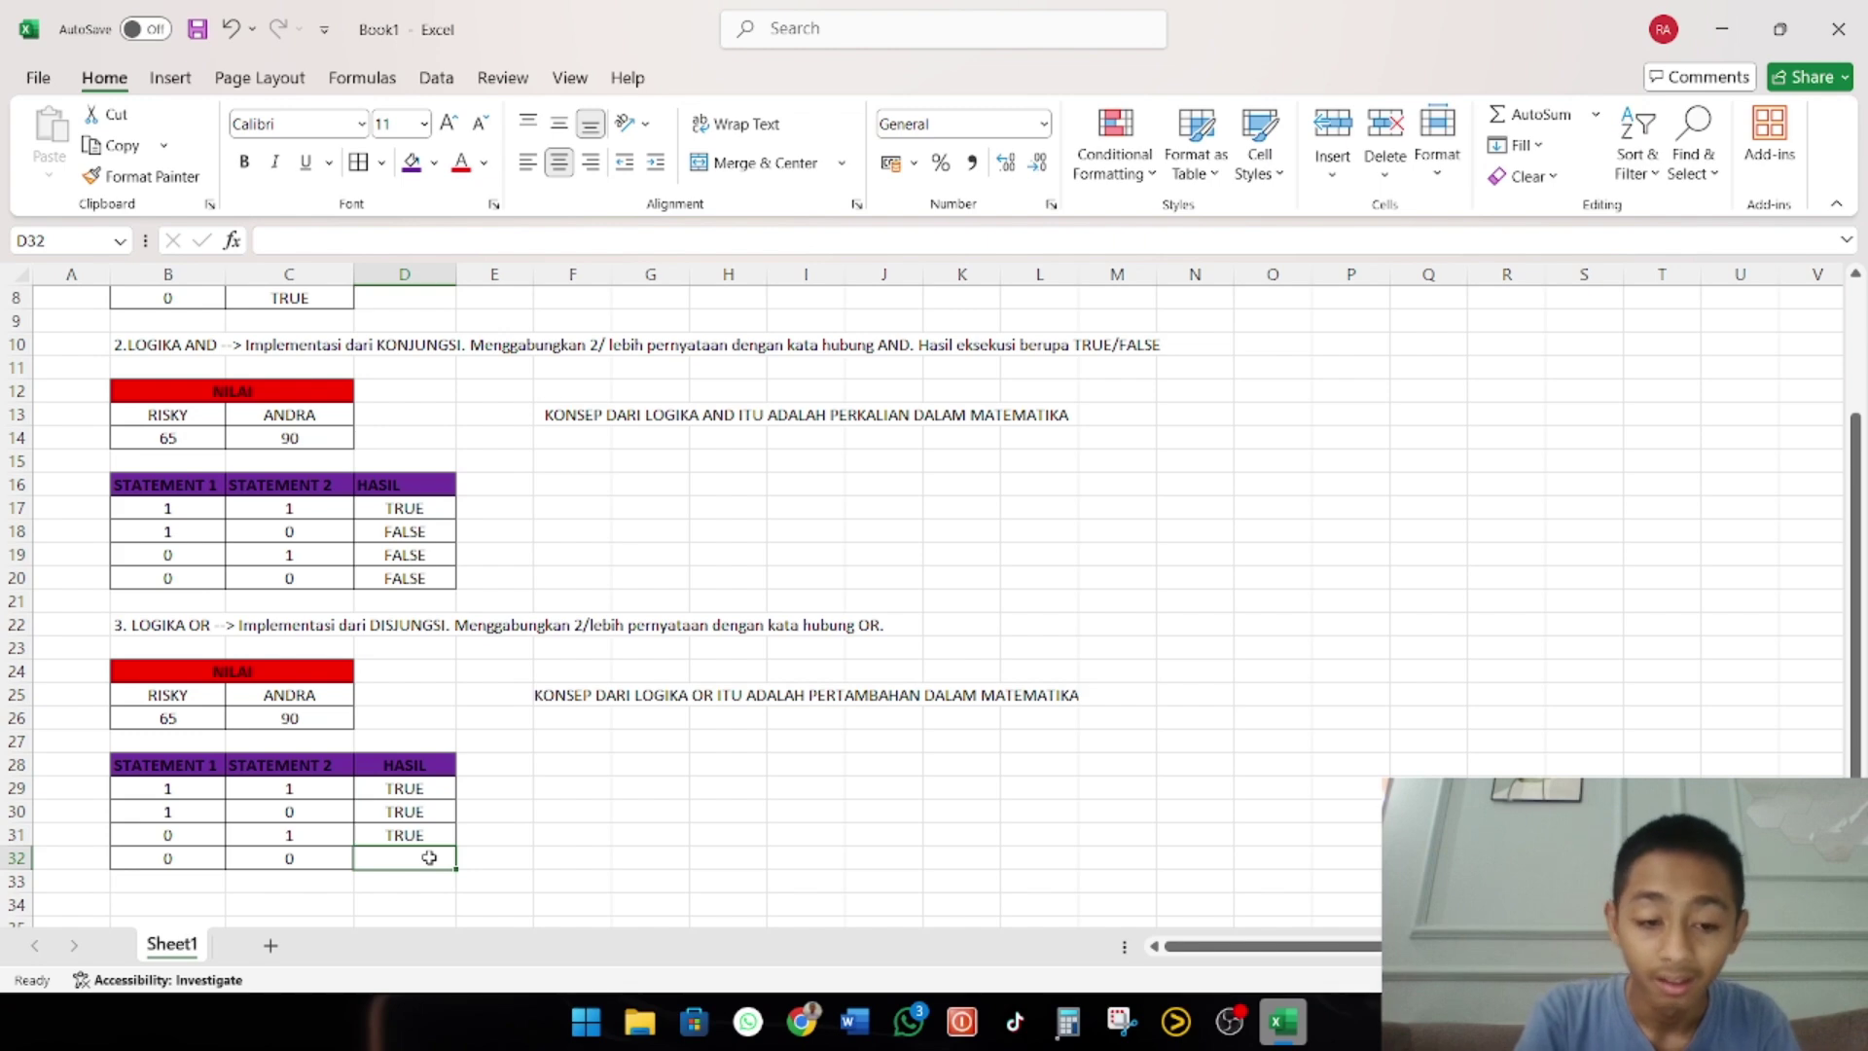
type("=OR(")
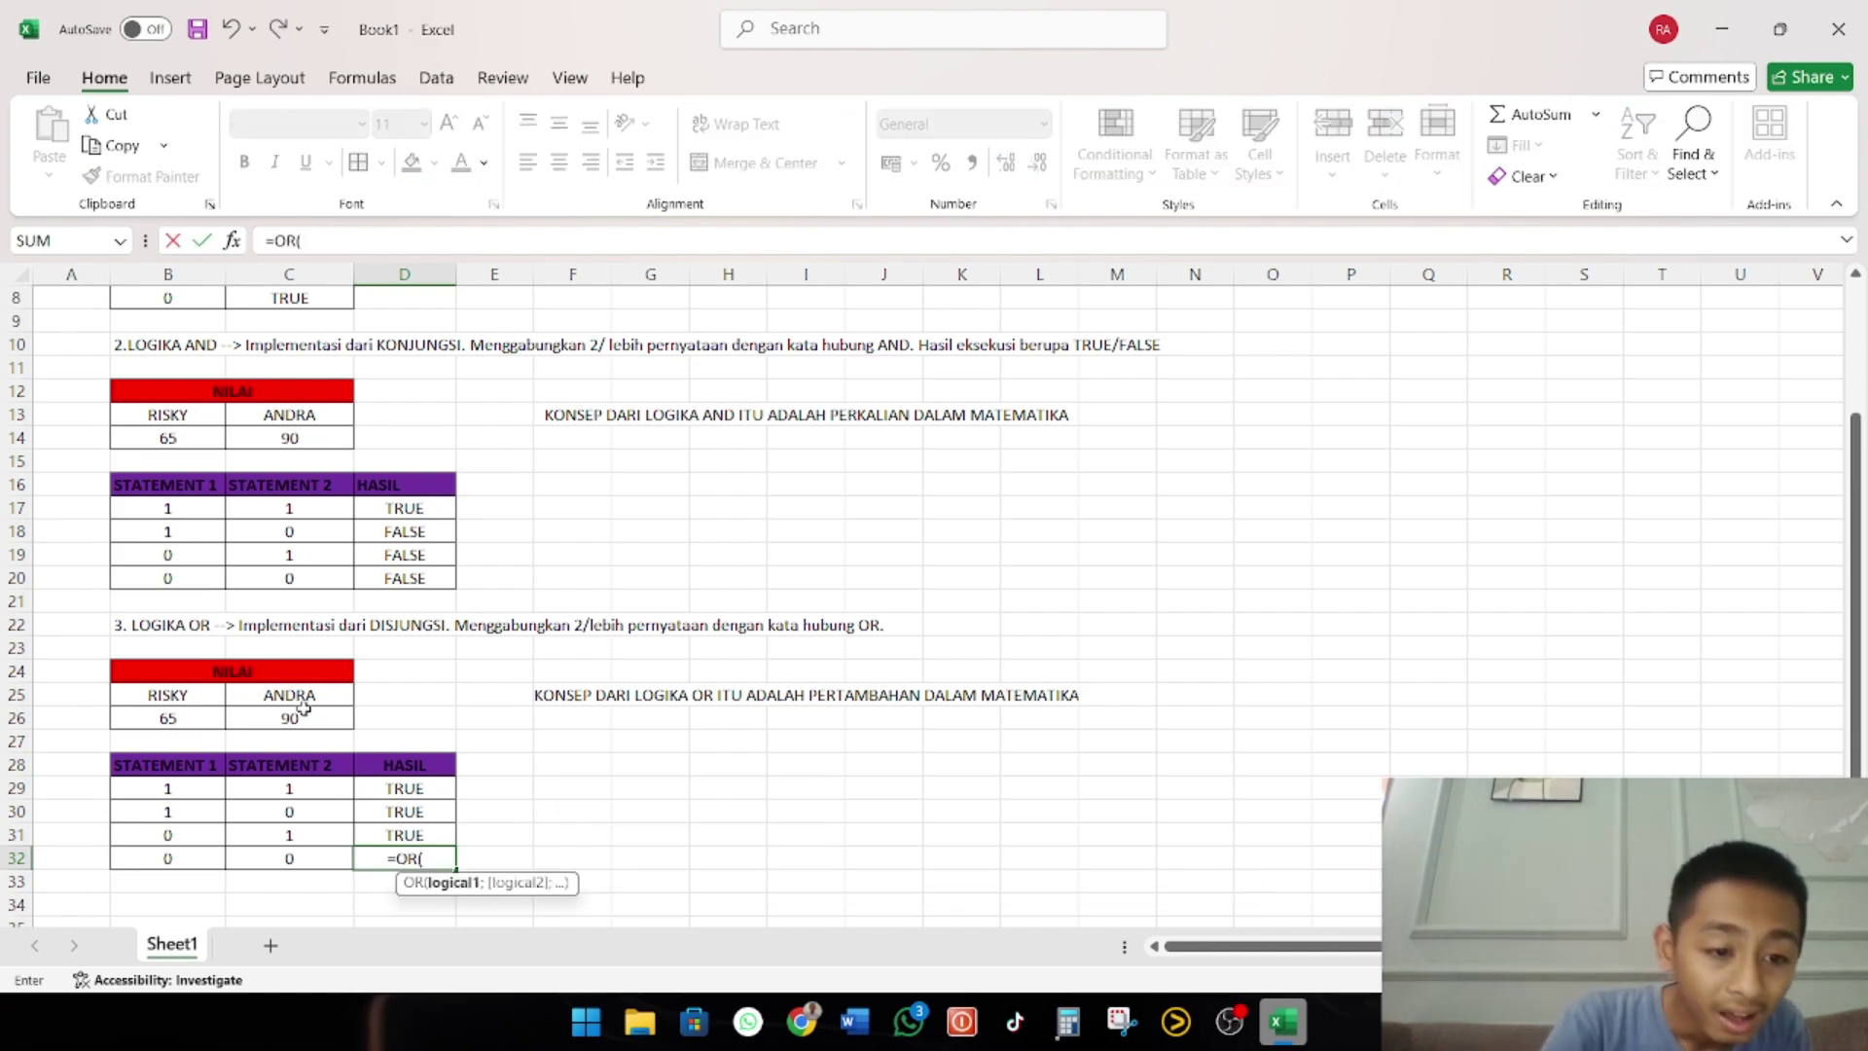
left_click(185, 718)
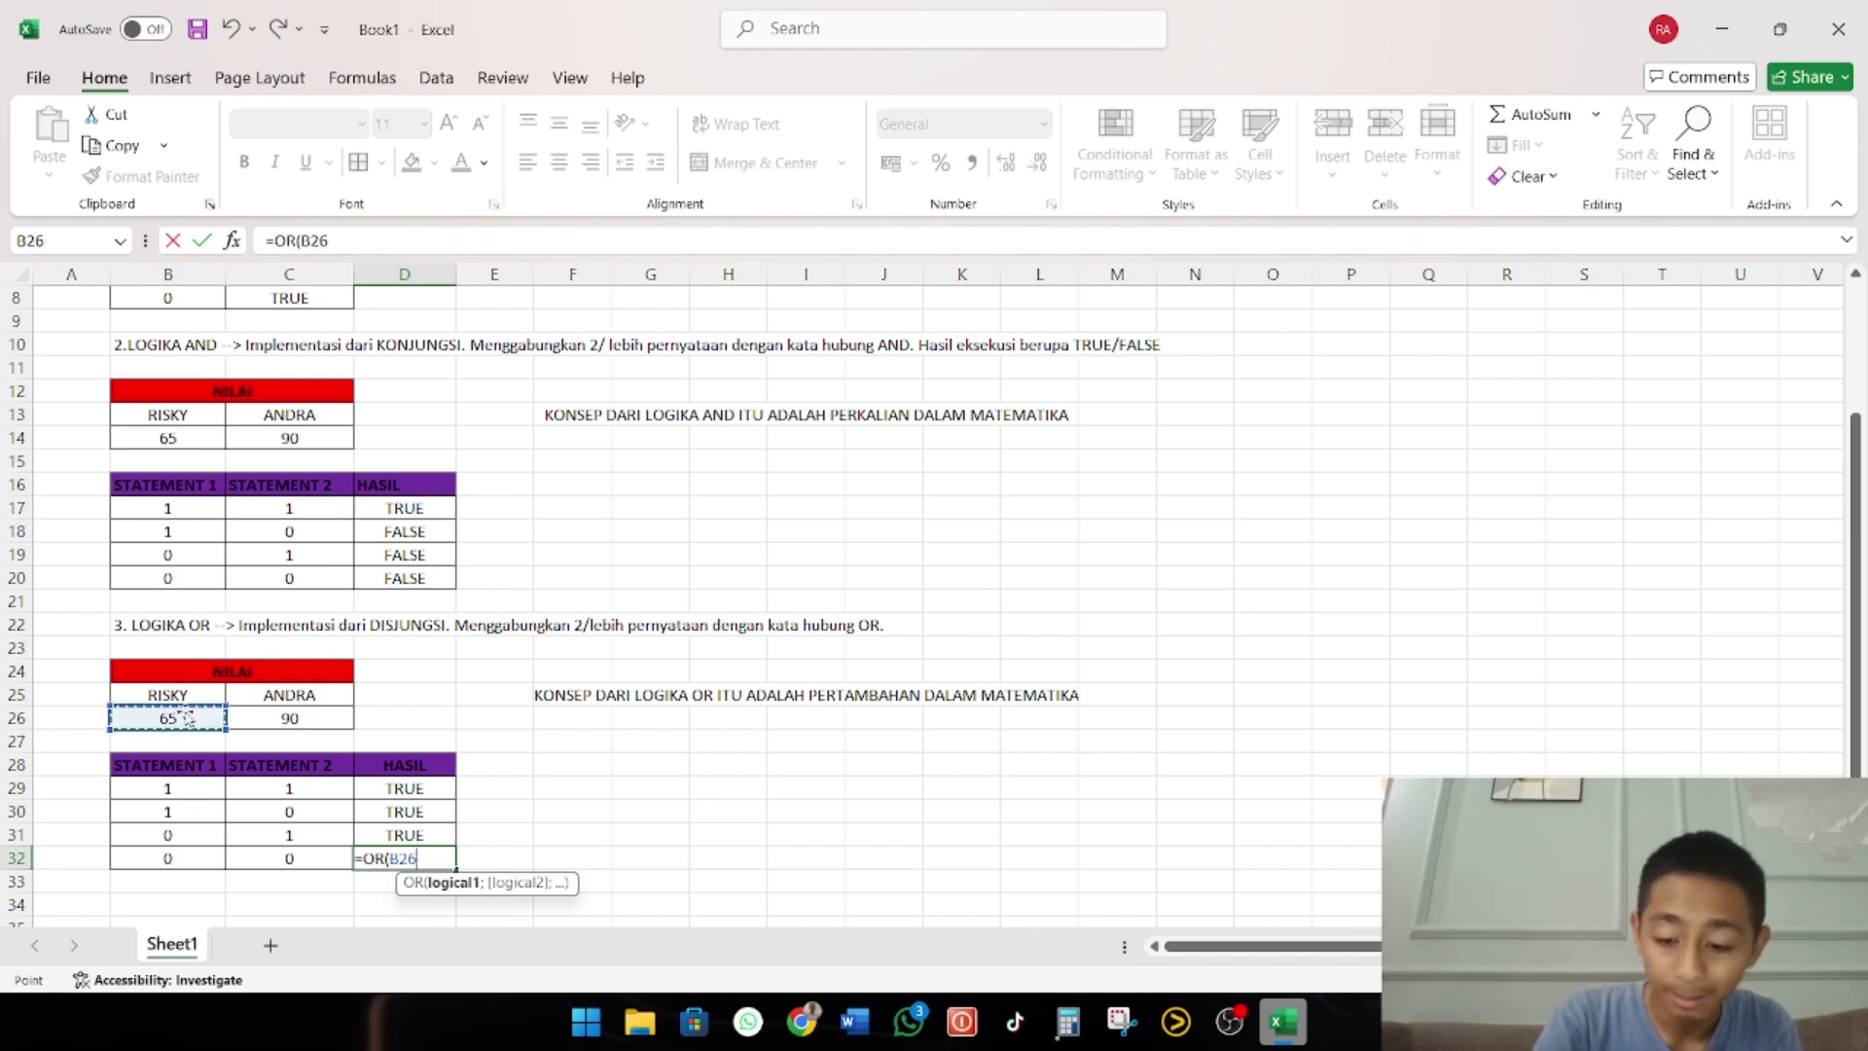
type(">")
left_click(258, 720)
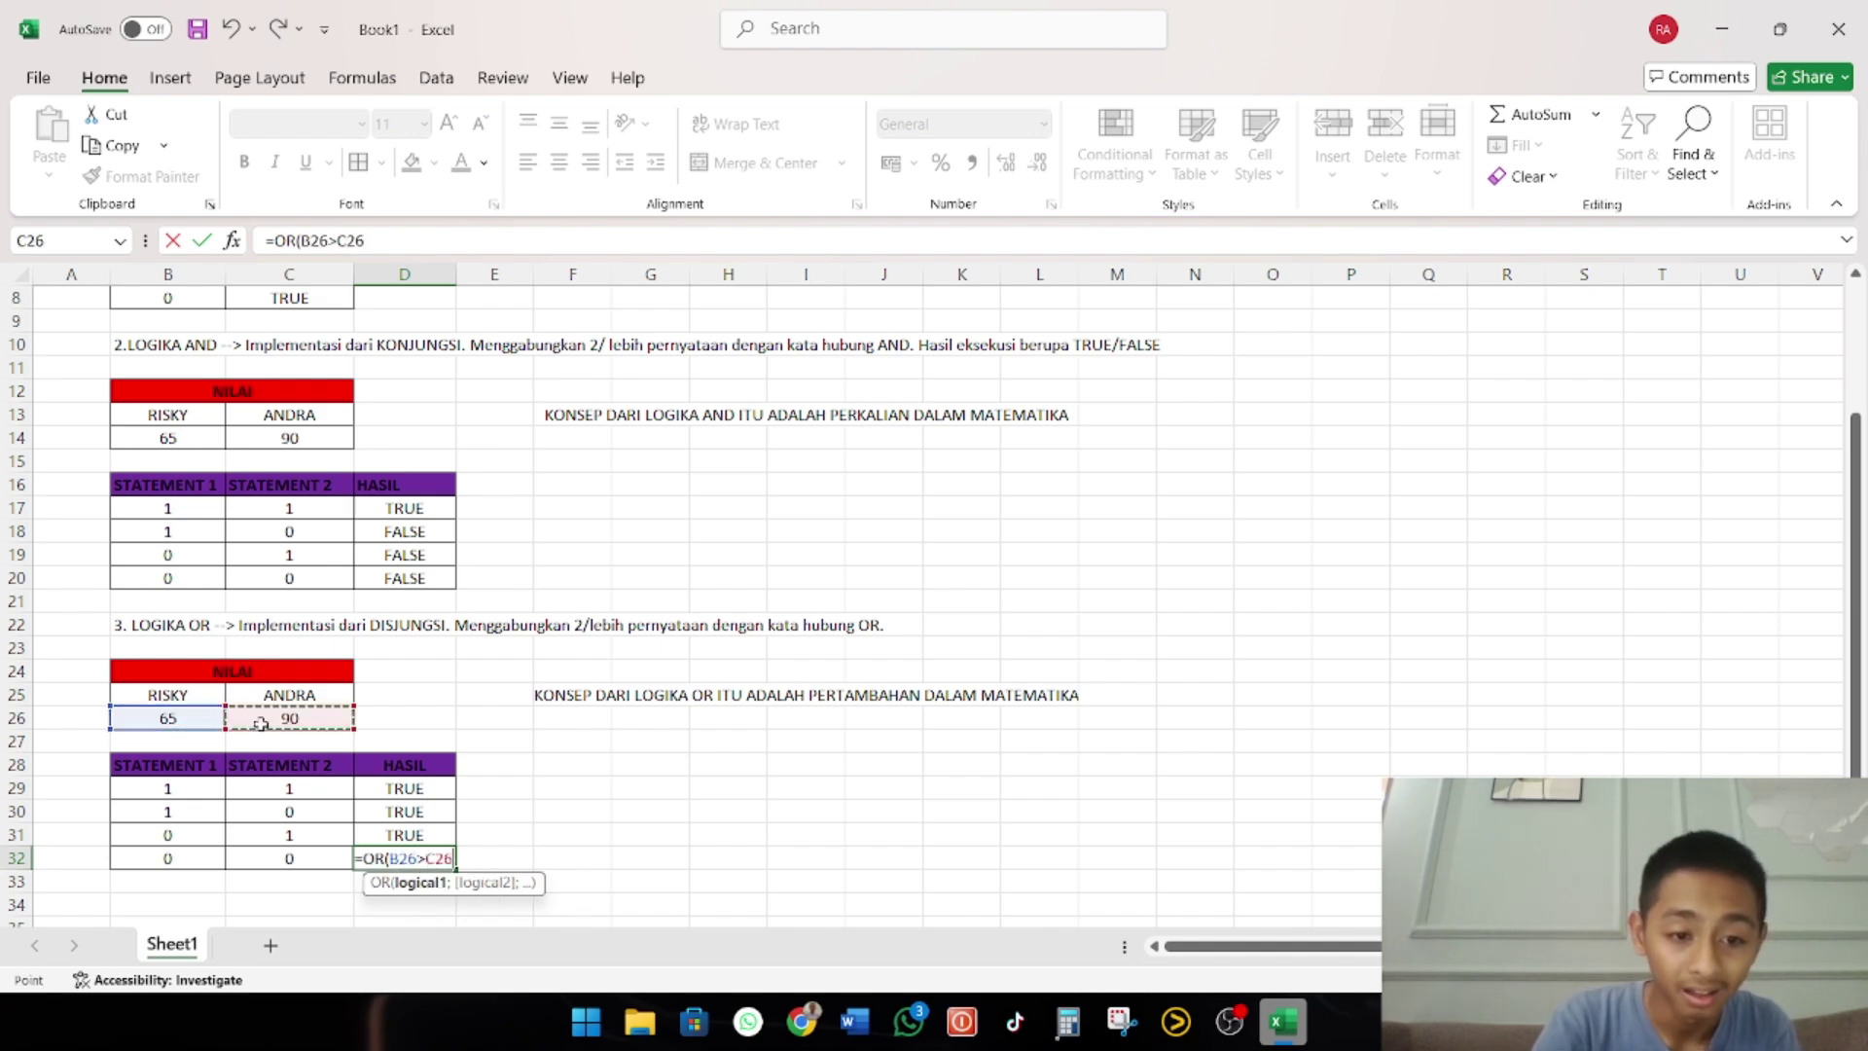
type(";")
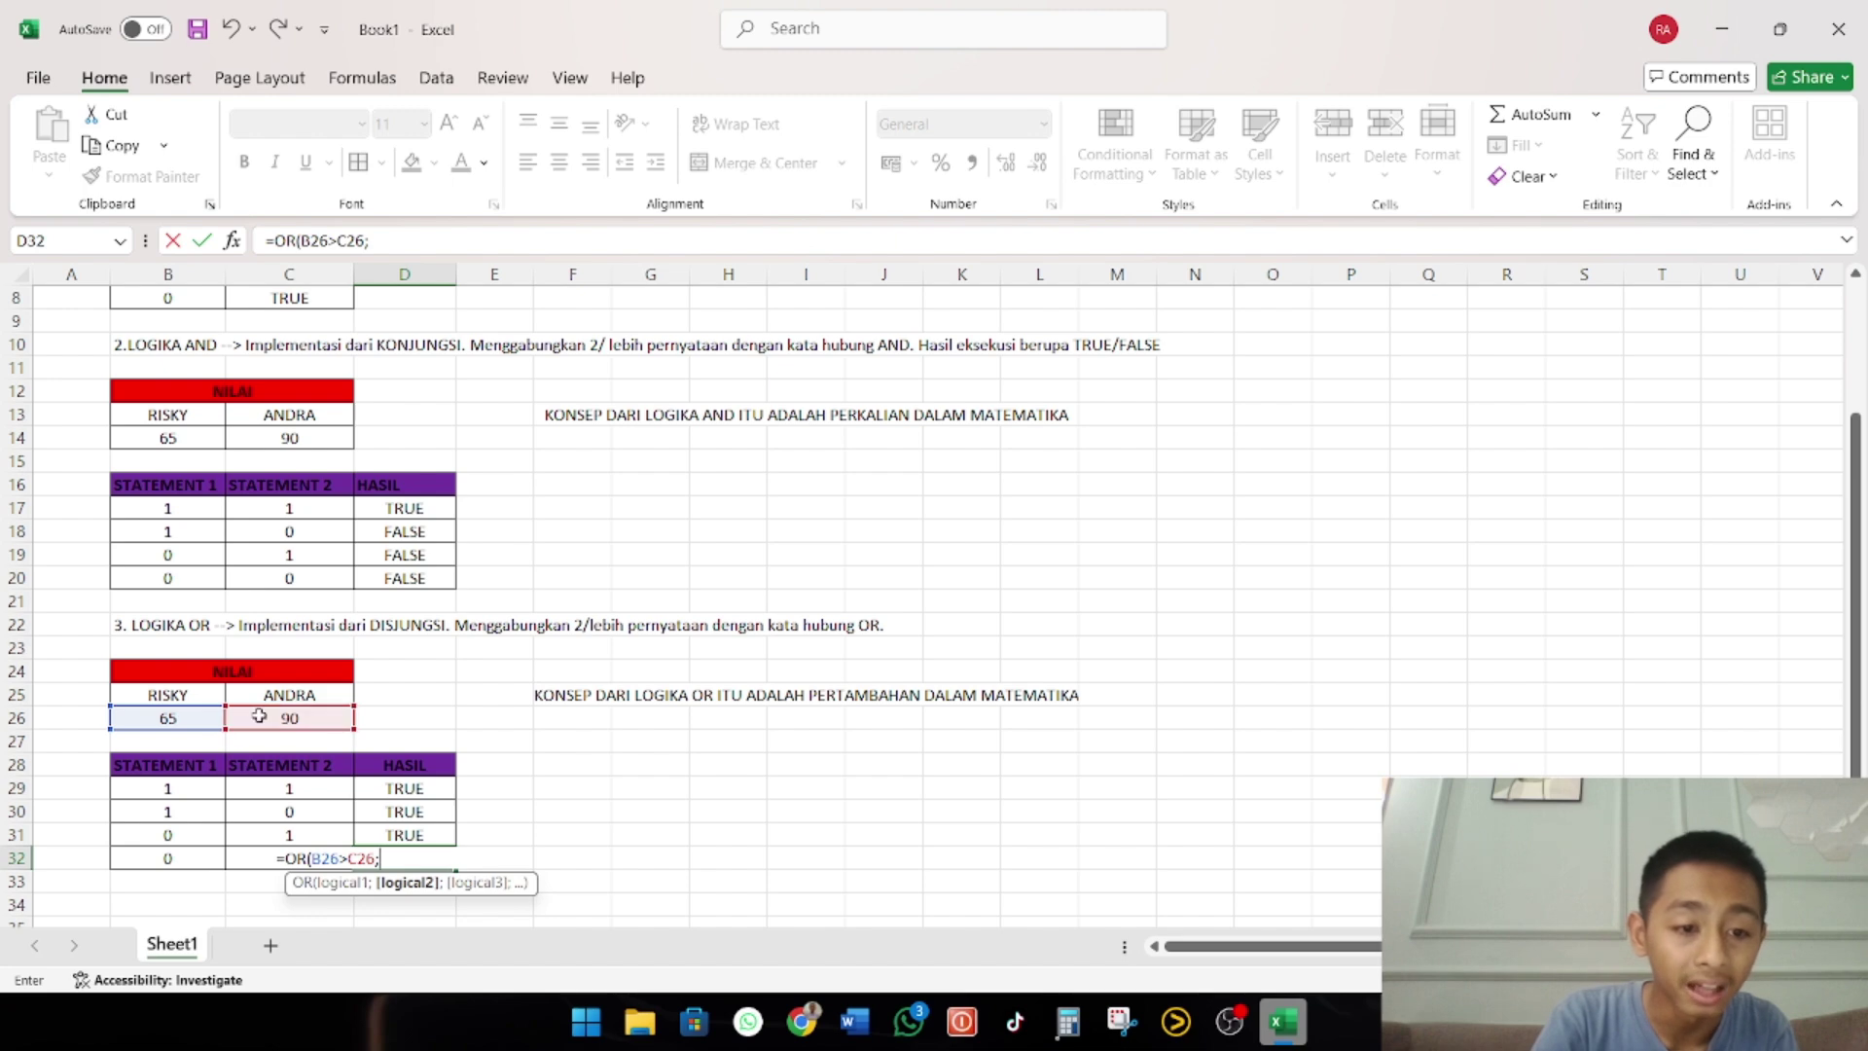
left_click(265, 720)
type("+")
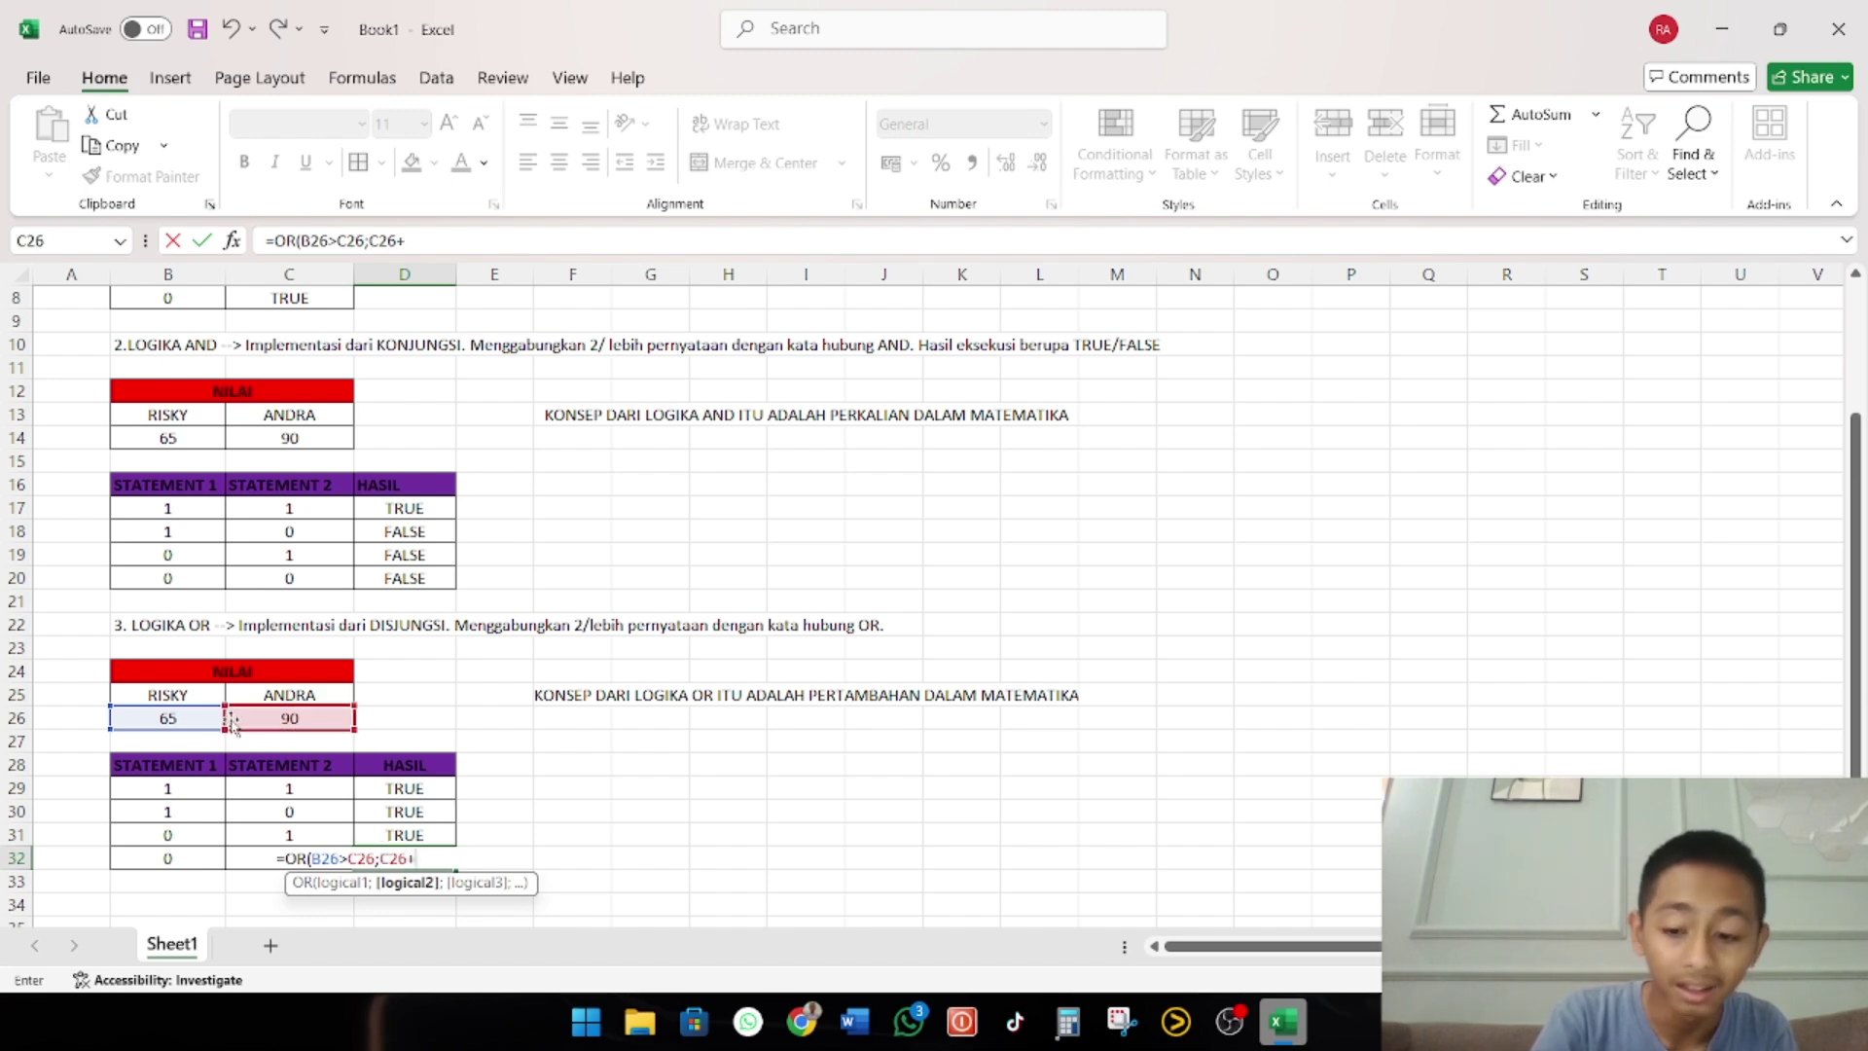
left_click(203, 719)
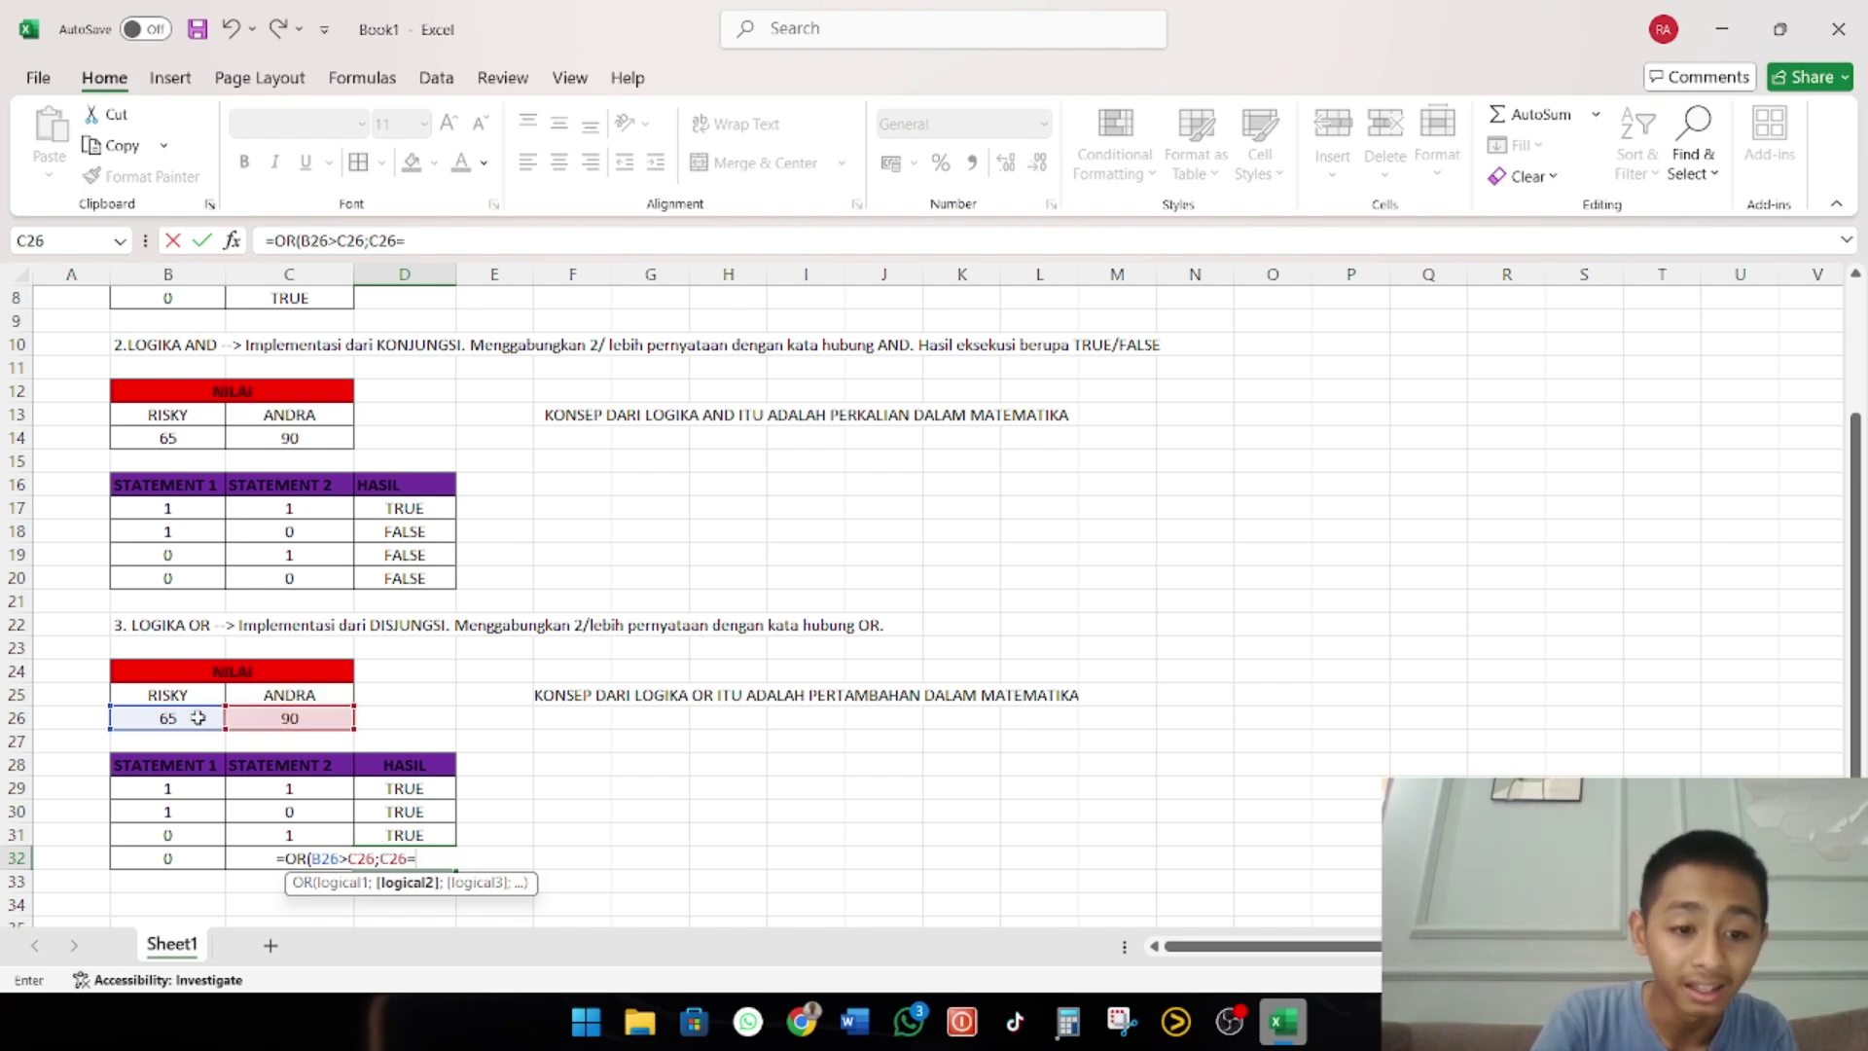
type(")")
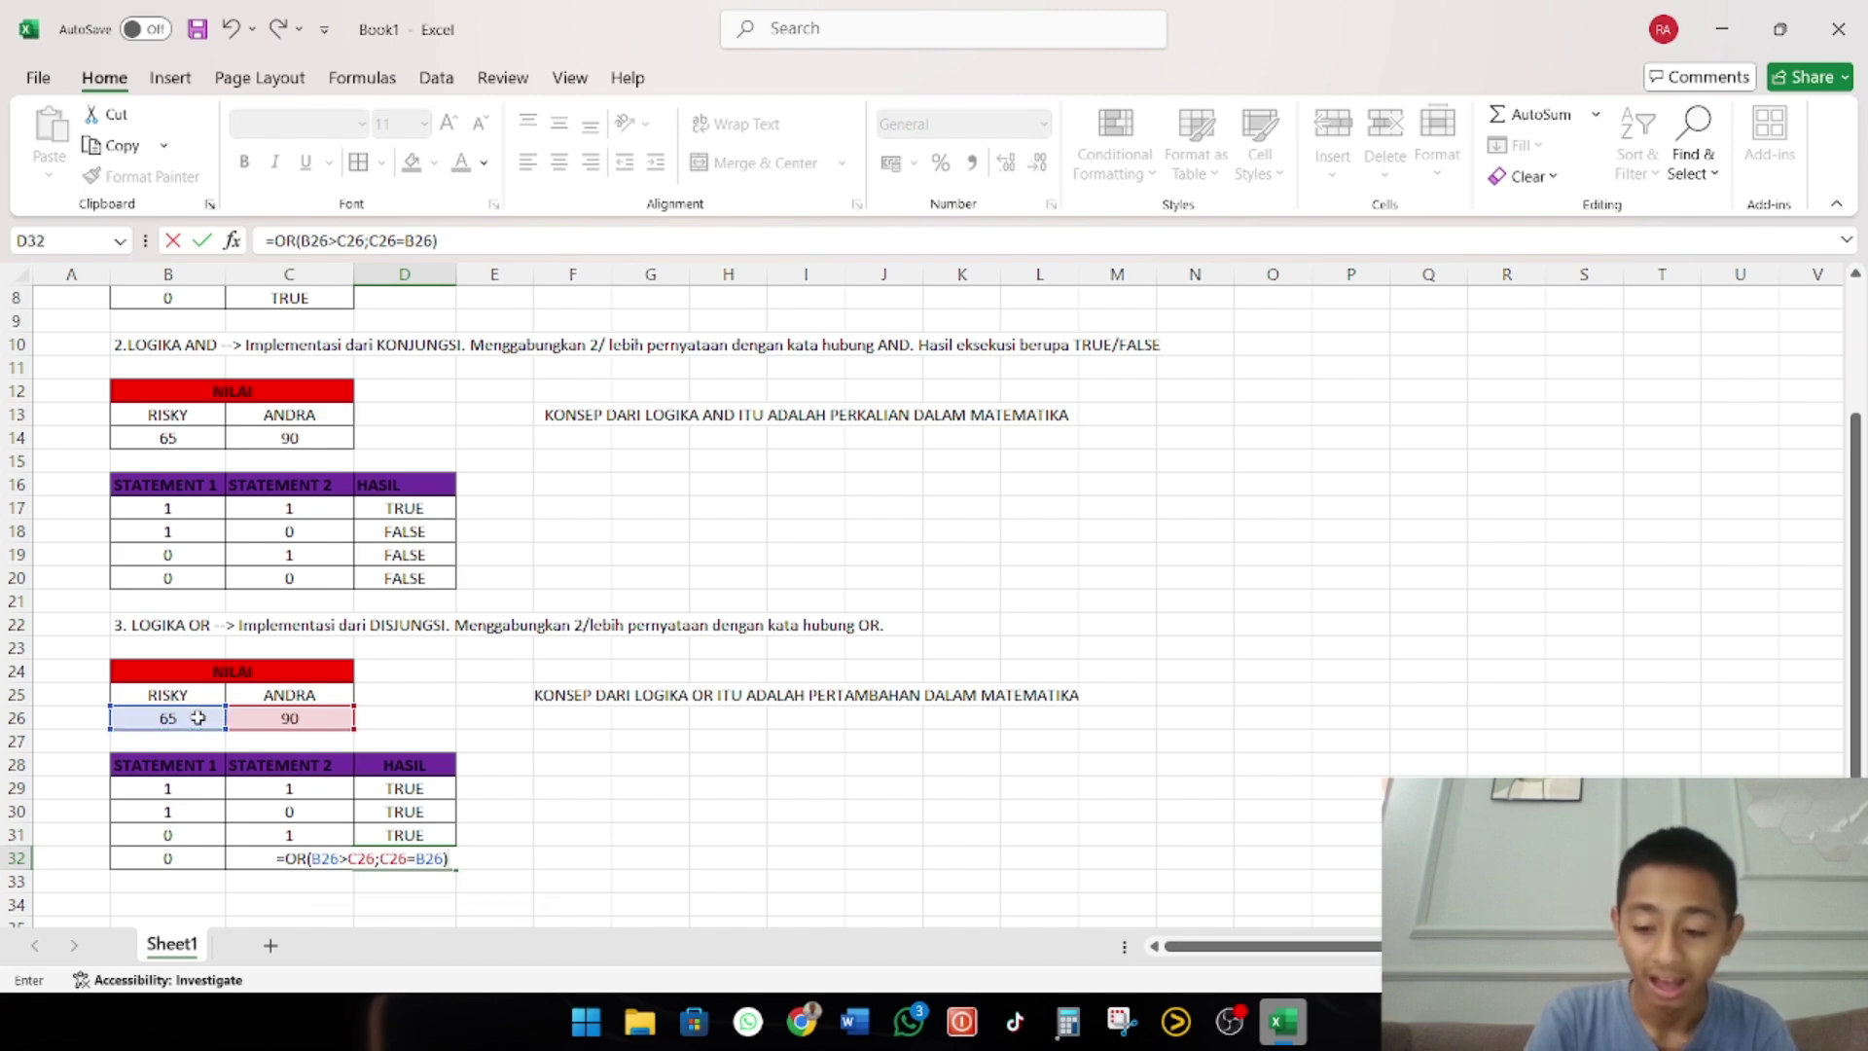
key("Return")
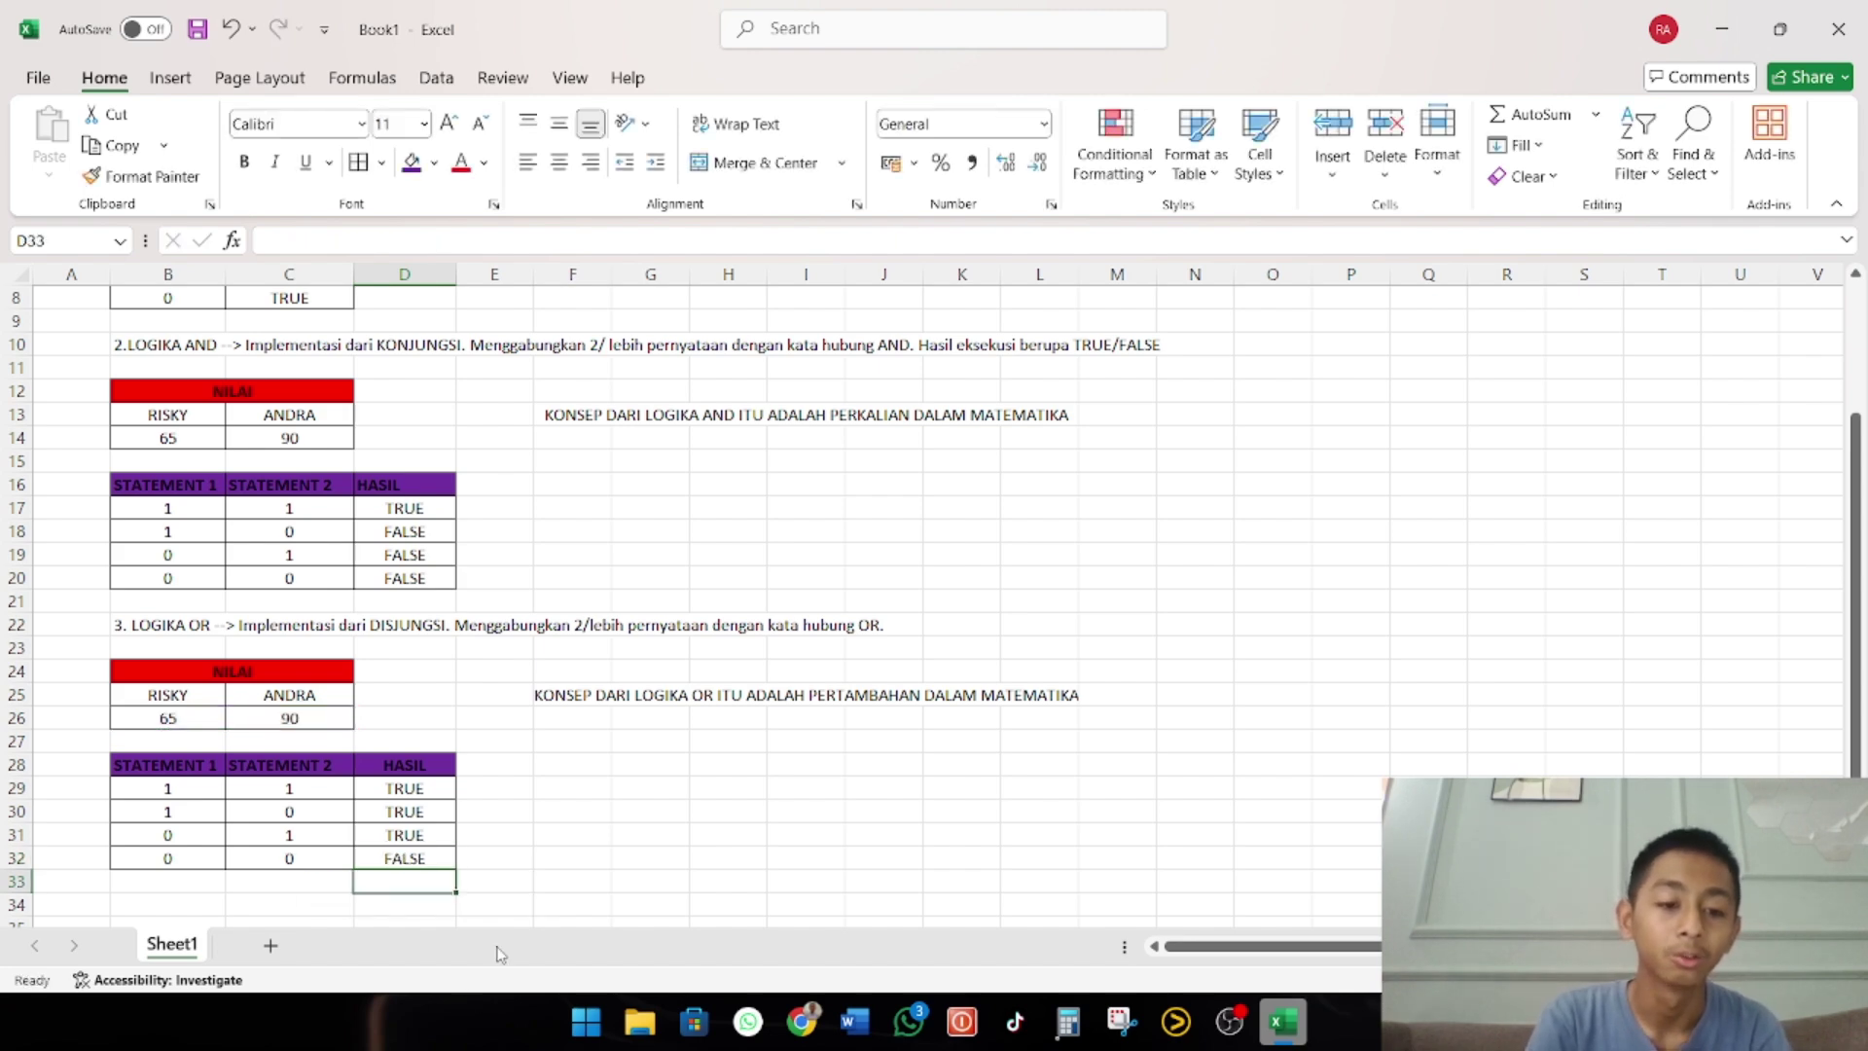
Paste the "4.LOGIKA IF --> Implementasi dari IMPLIKASI" description from the clipboard history into cell B34
left_click(480, 885)
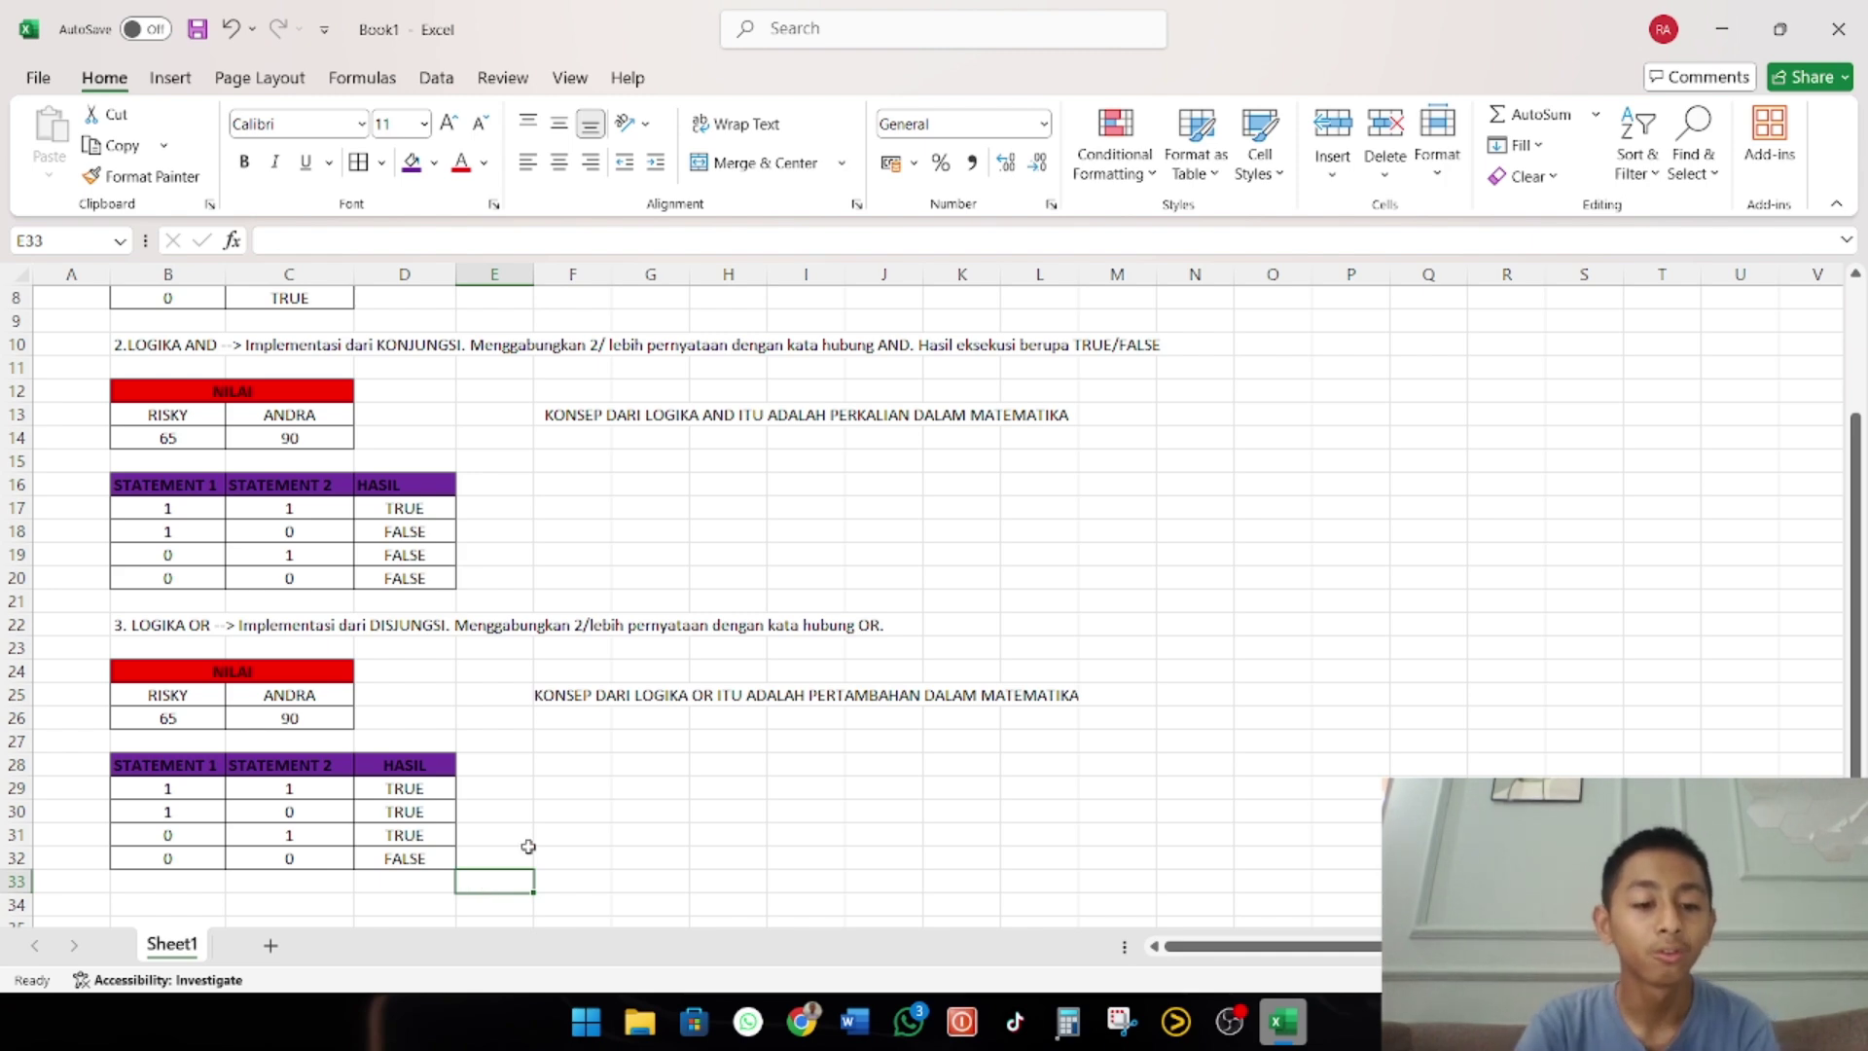
left_click(681, 808)
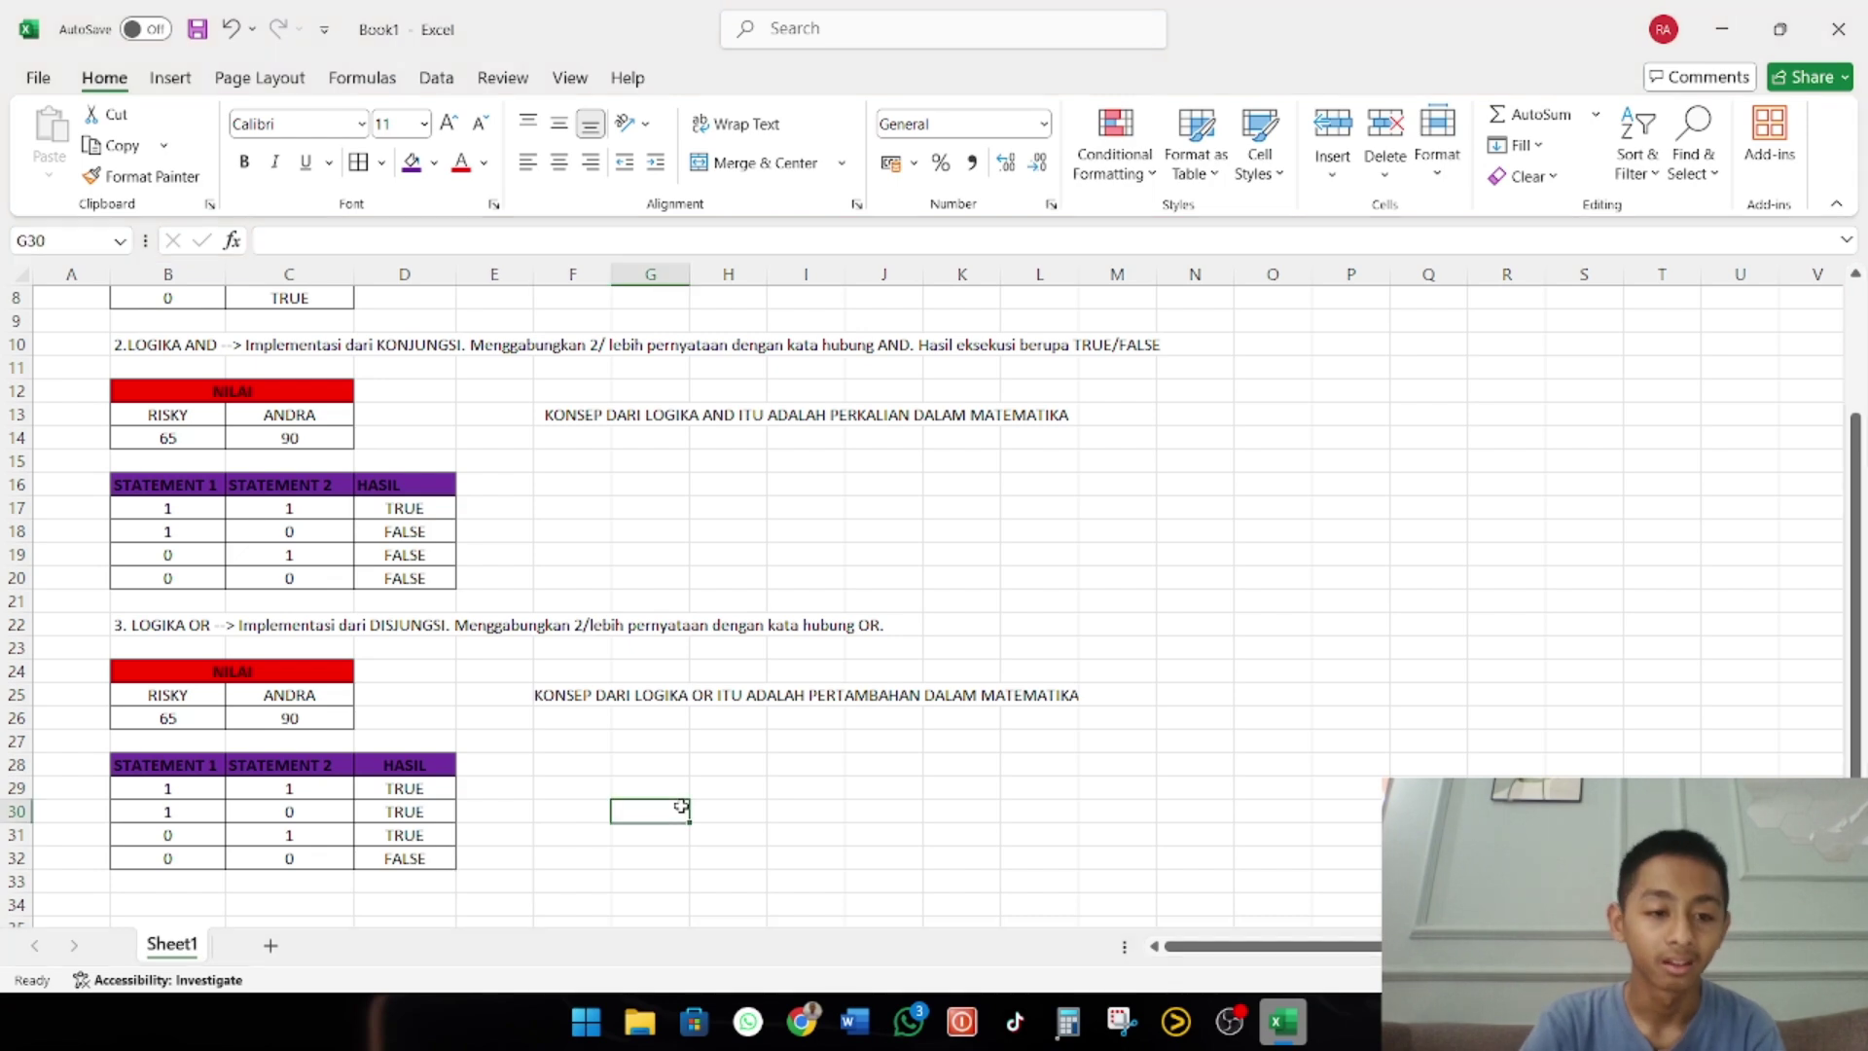
scroll(459, 888, "down", 3)
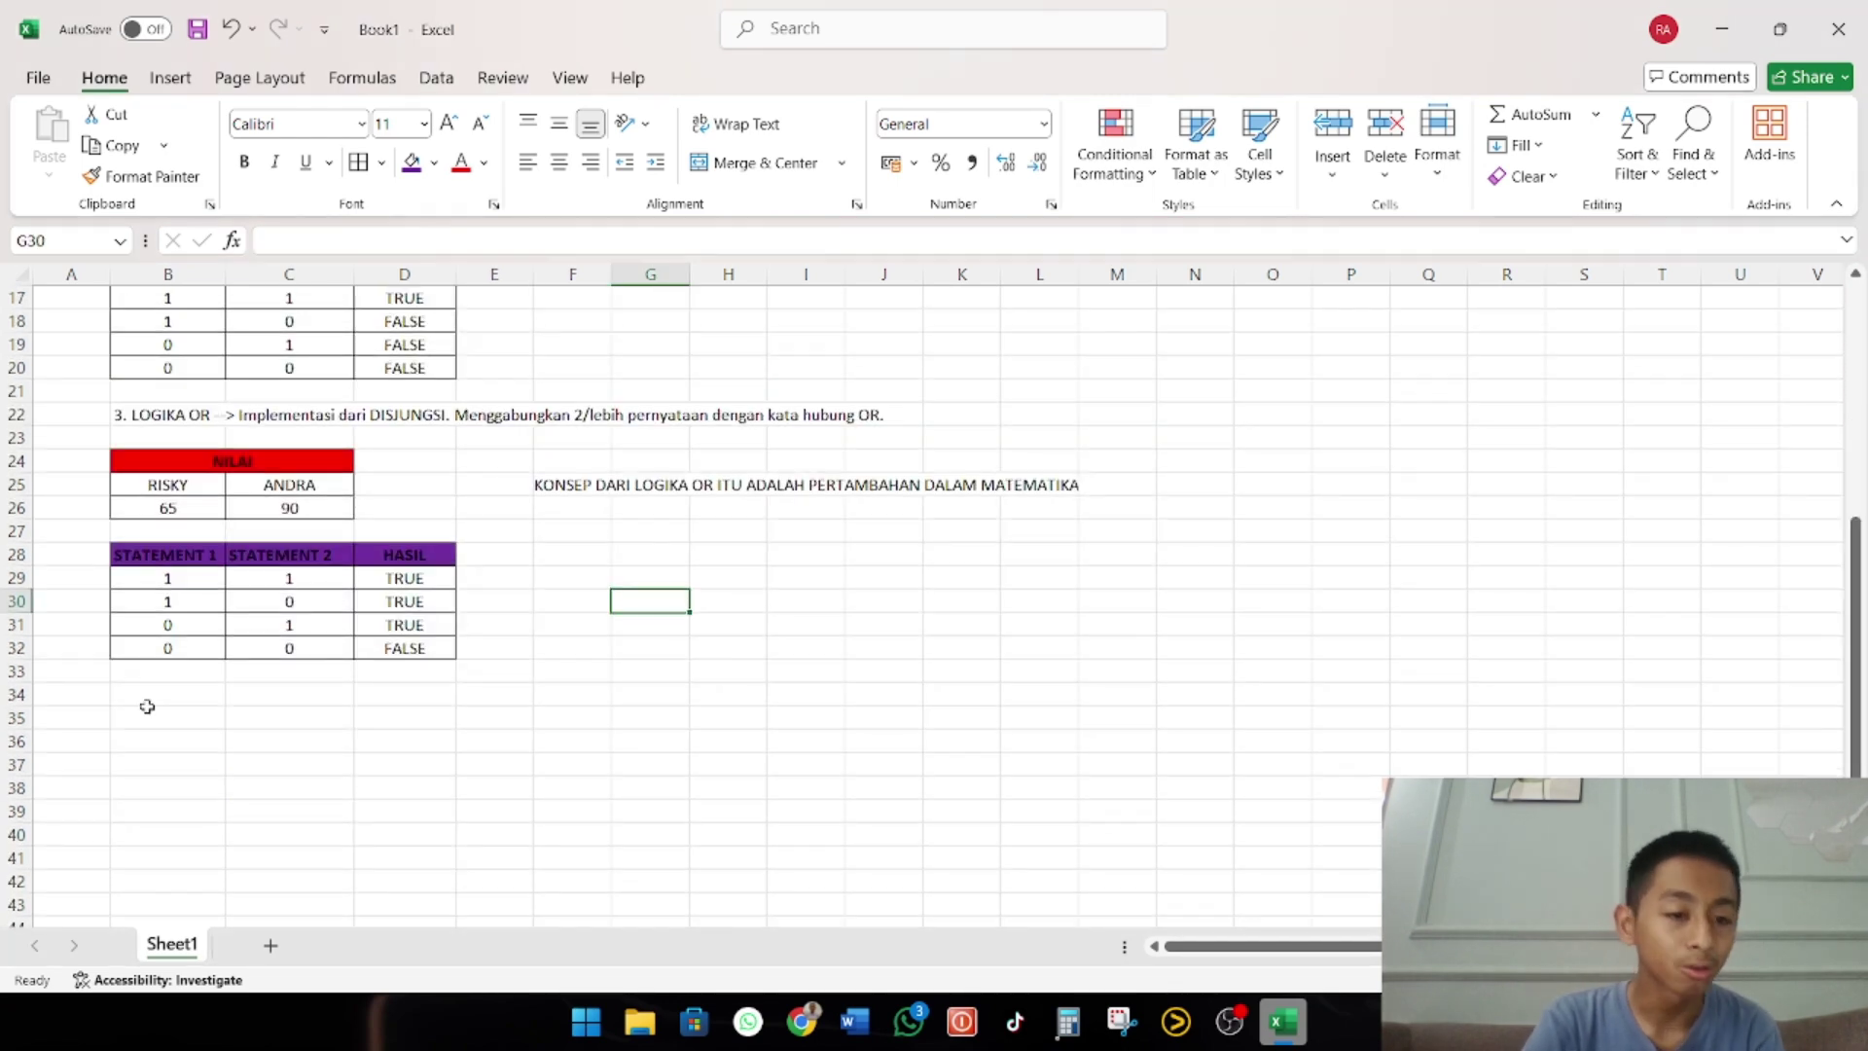
left_click(148, 706)
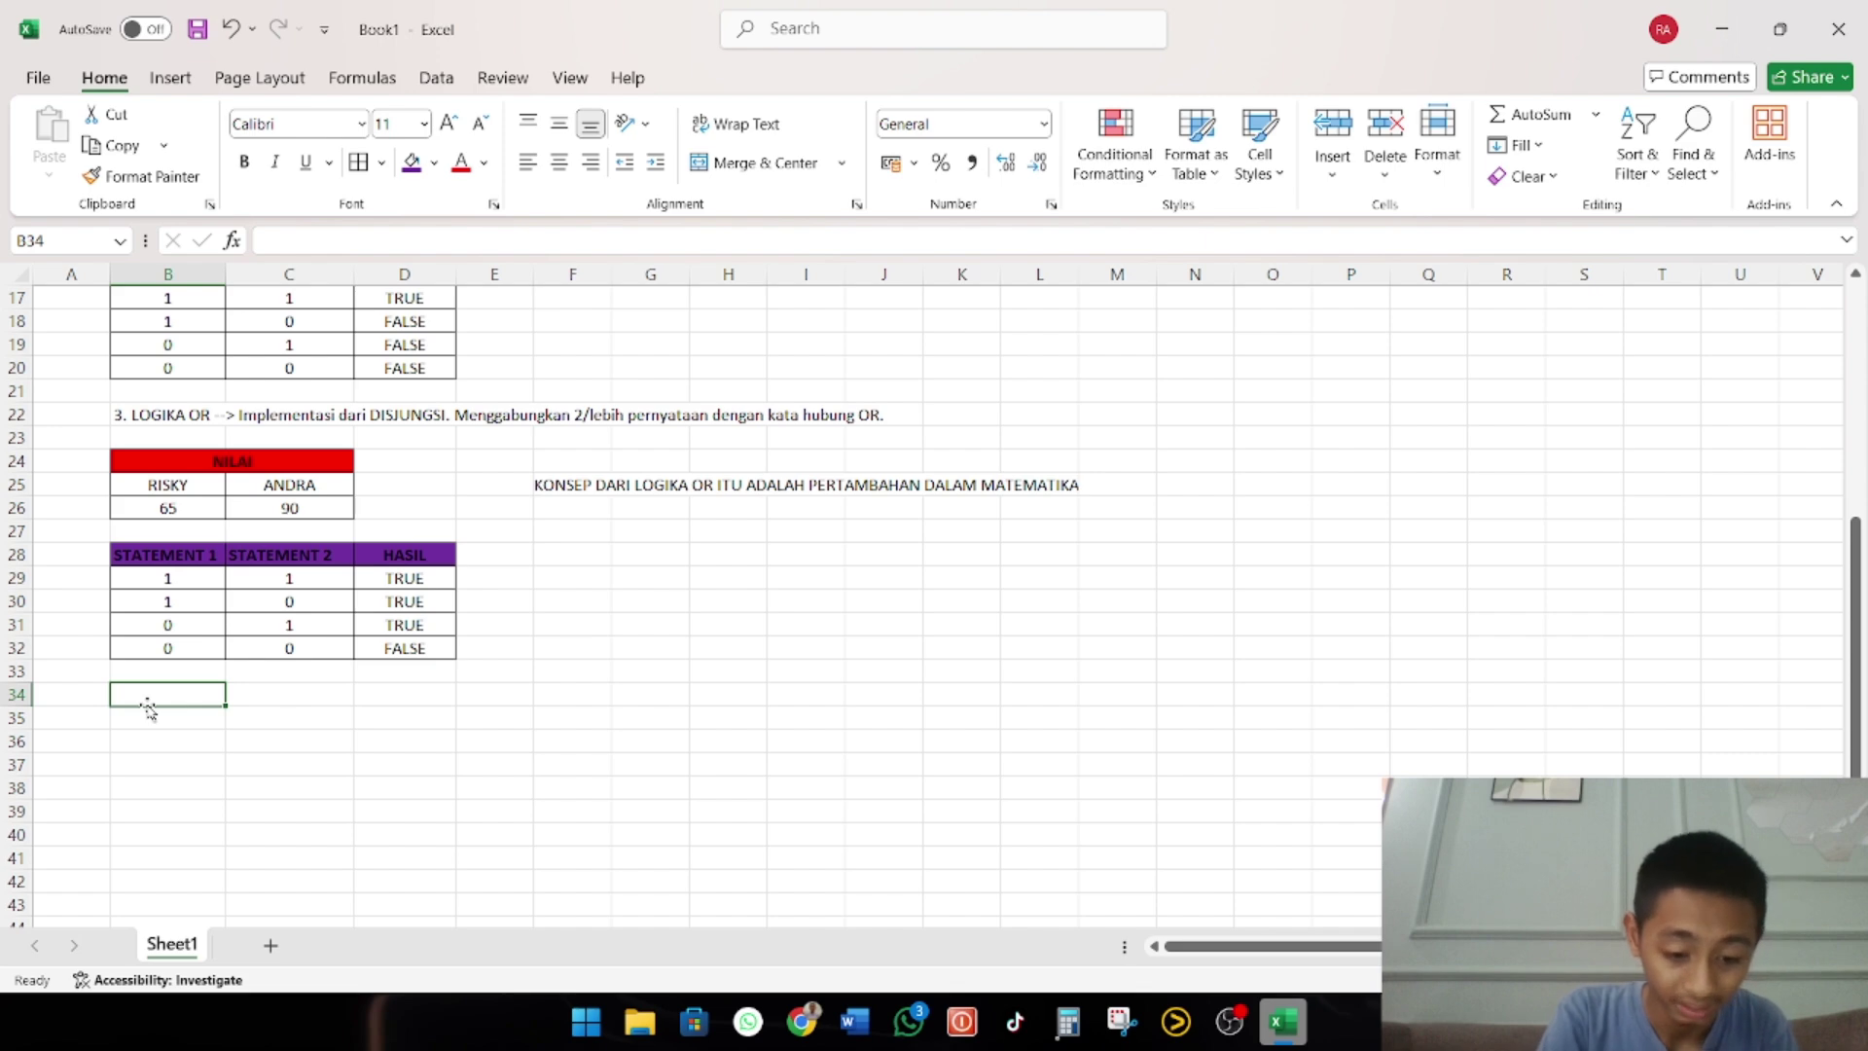
key("super+v")
key("Down")
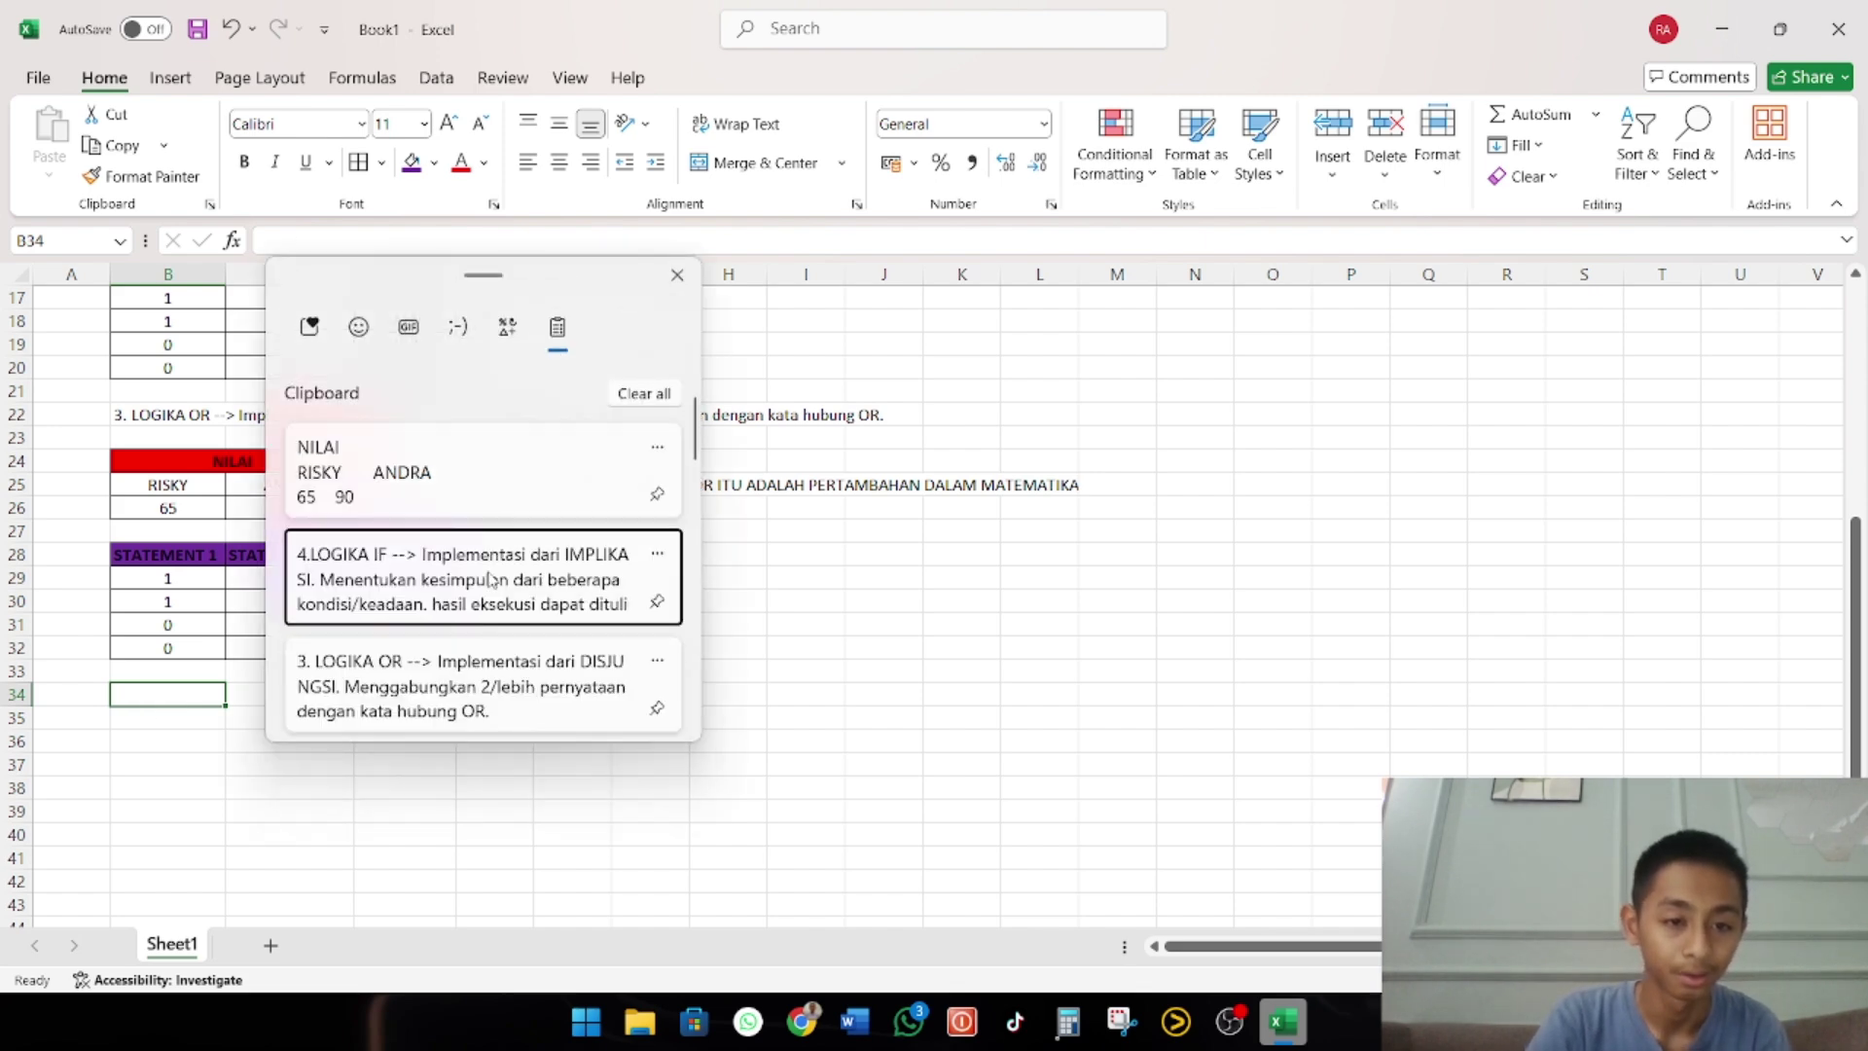
left_click(490, 580)
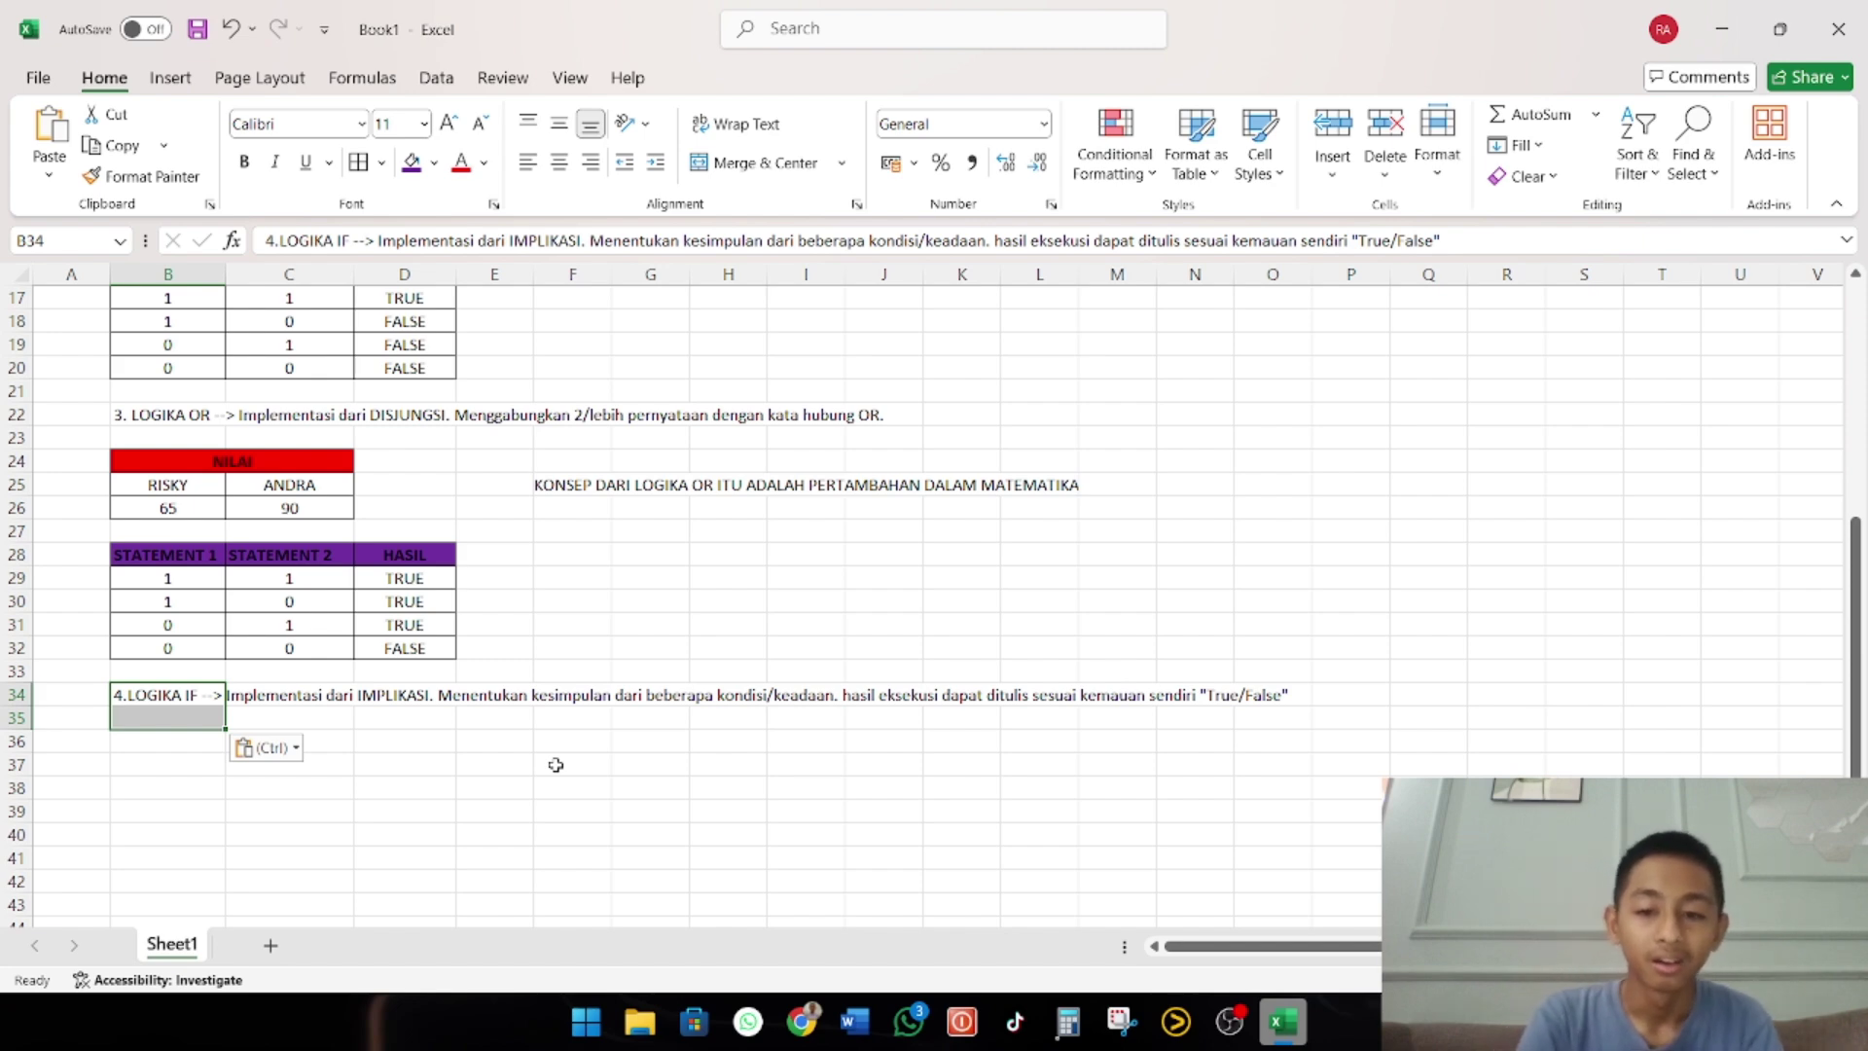
Apply all borders to the range B36:G46 beneath the LOGIKA IF description to form an empty table
left_click(401, 801)
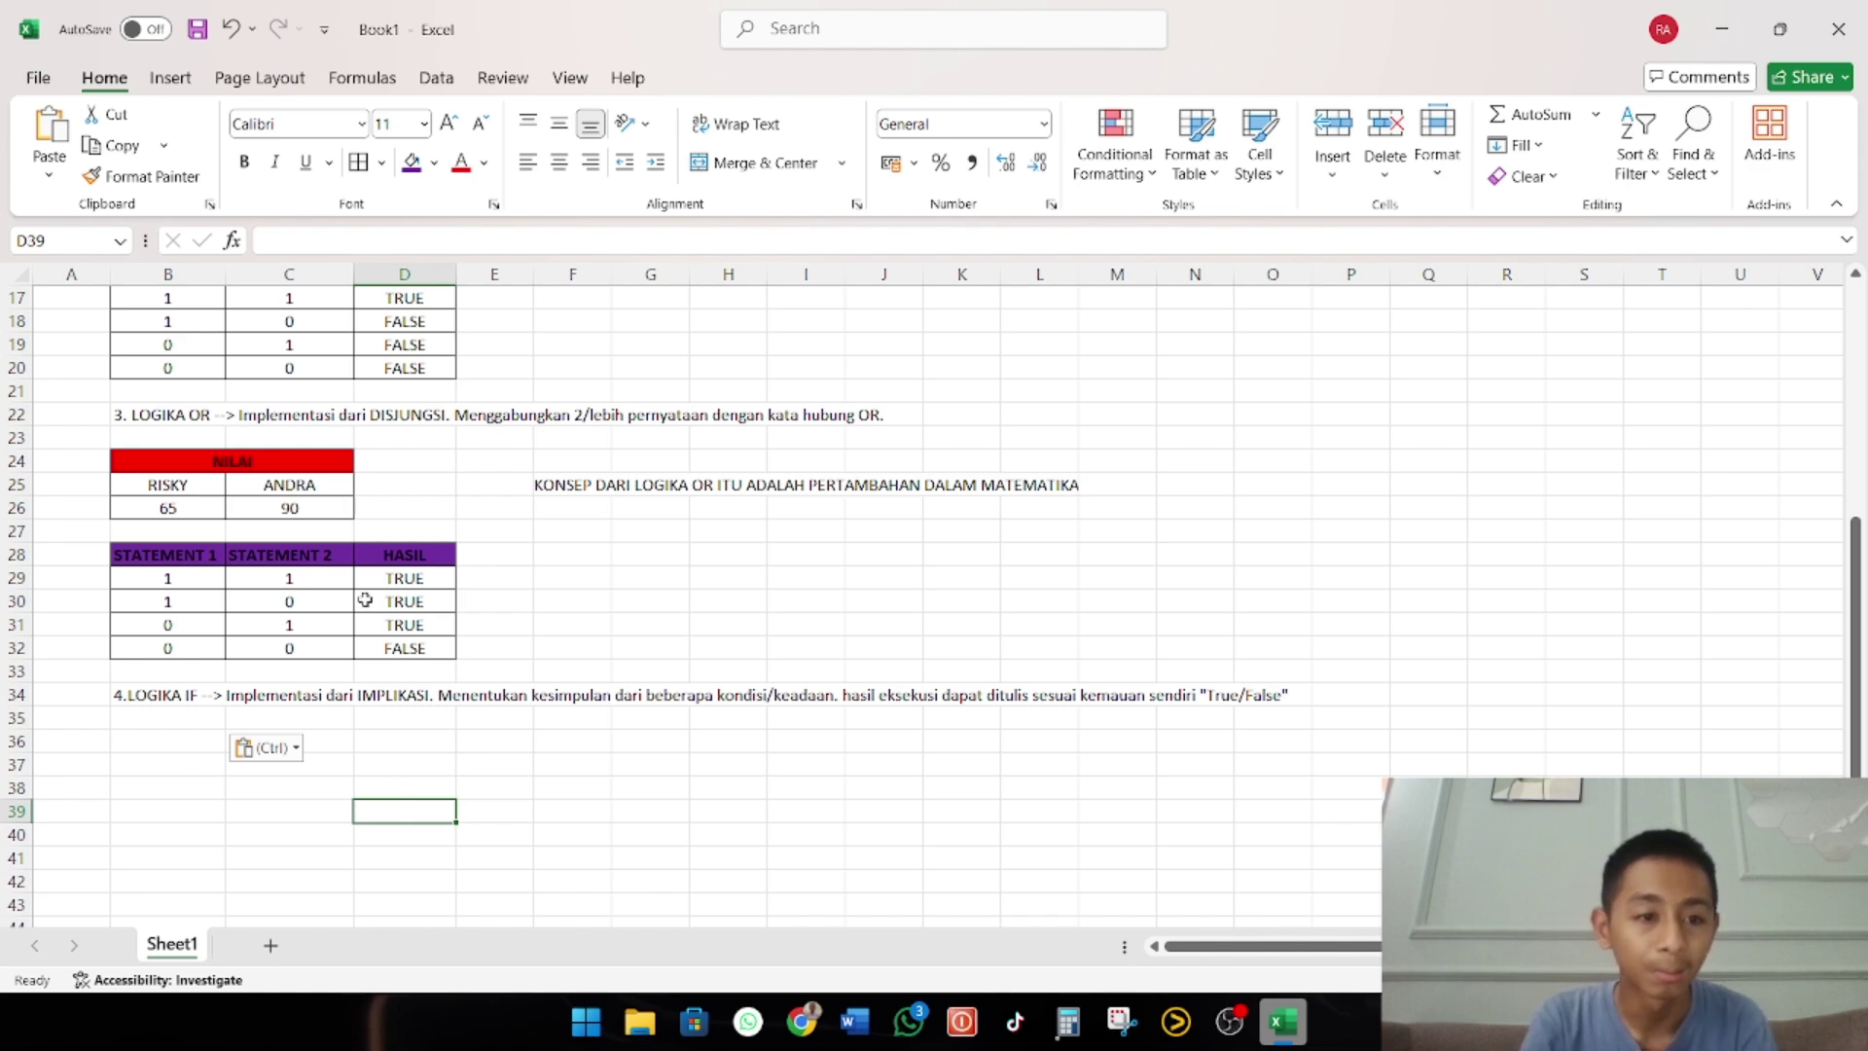
left_click(170, 745)
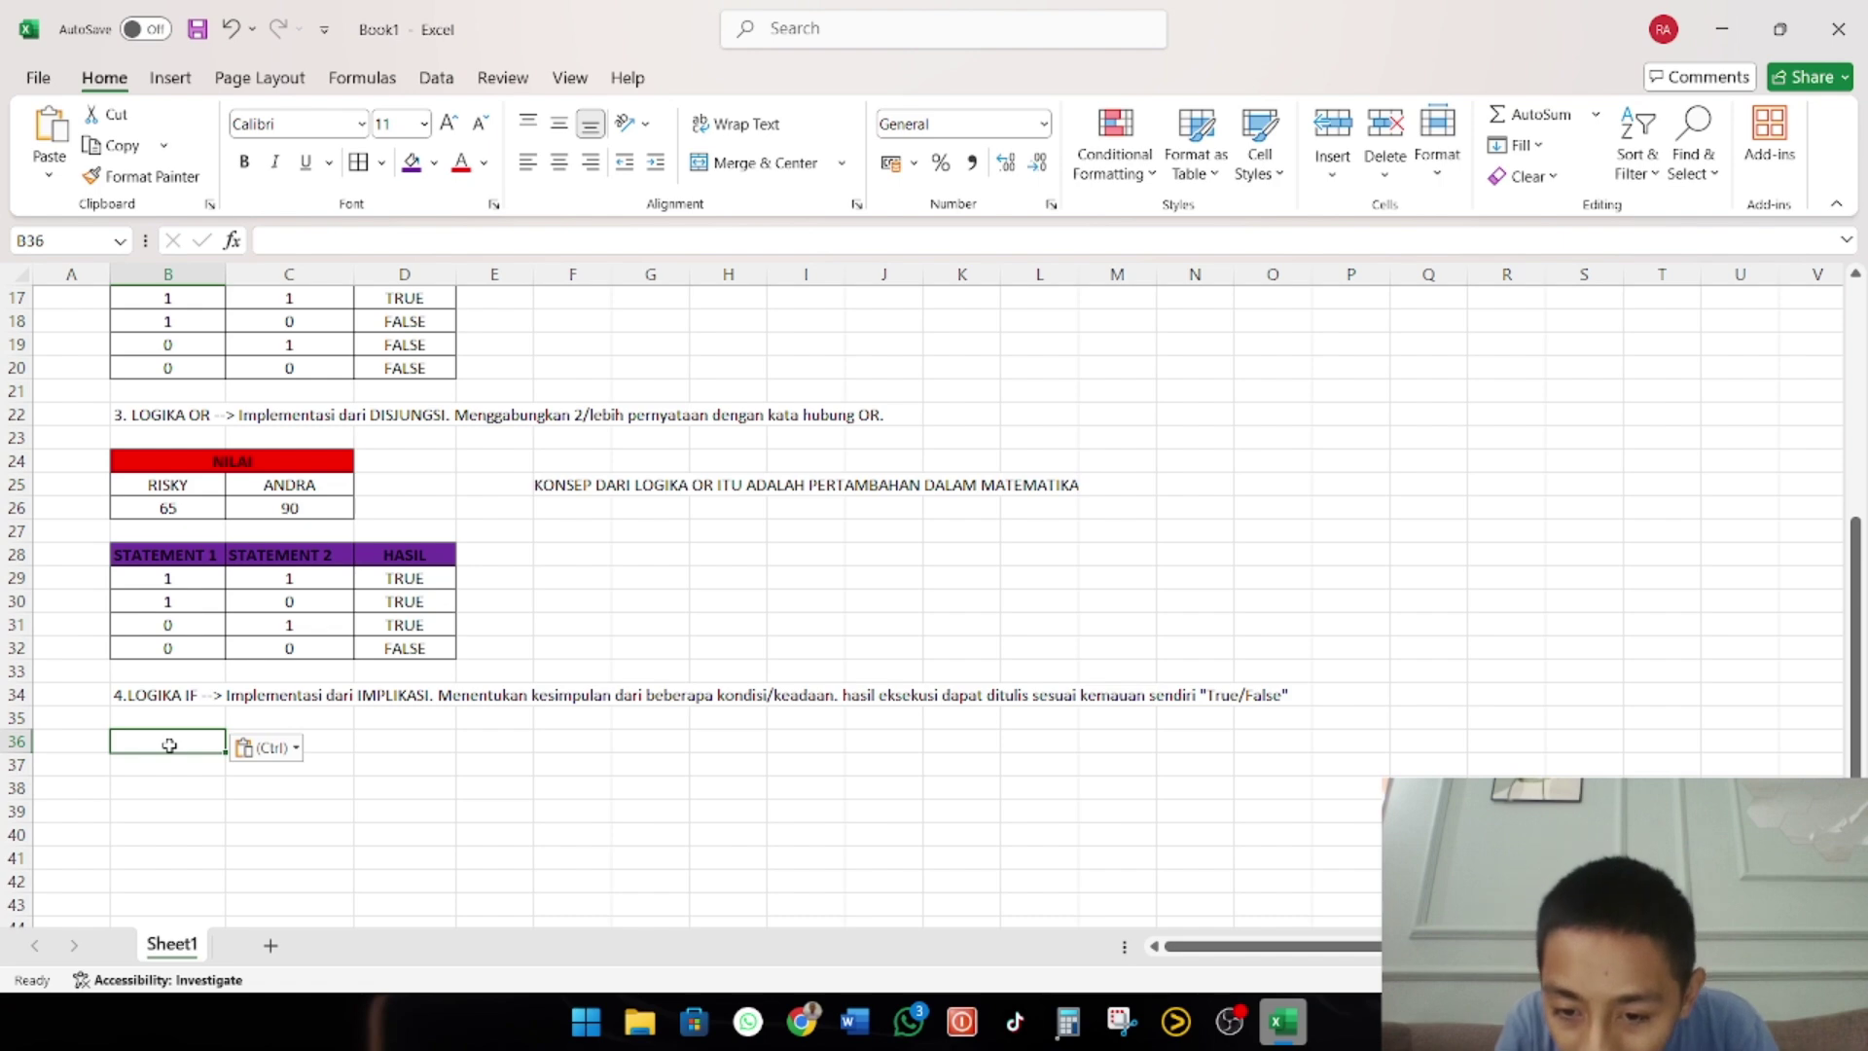
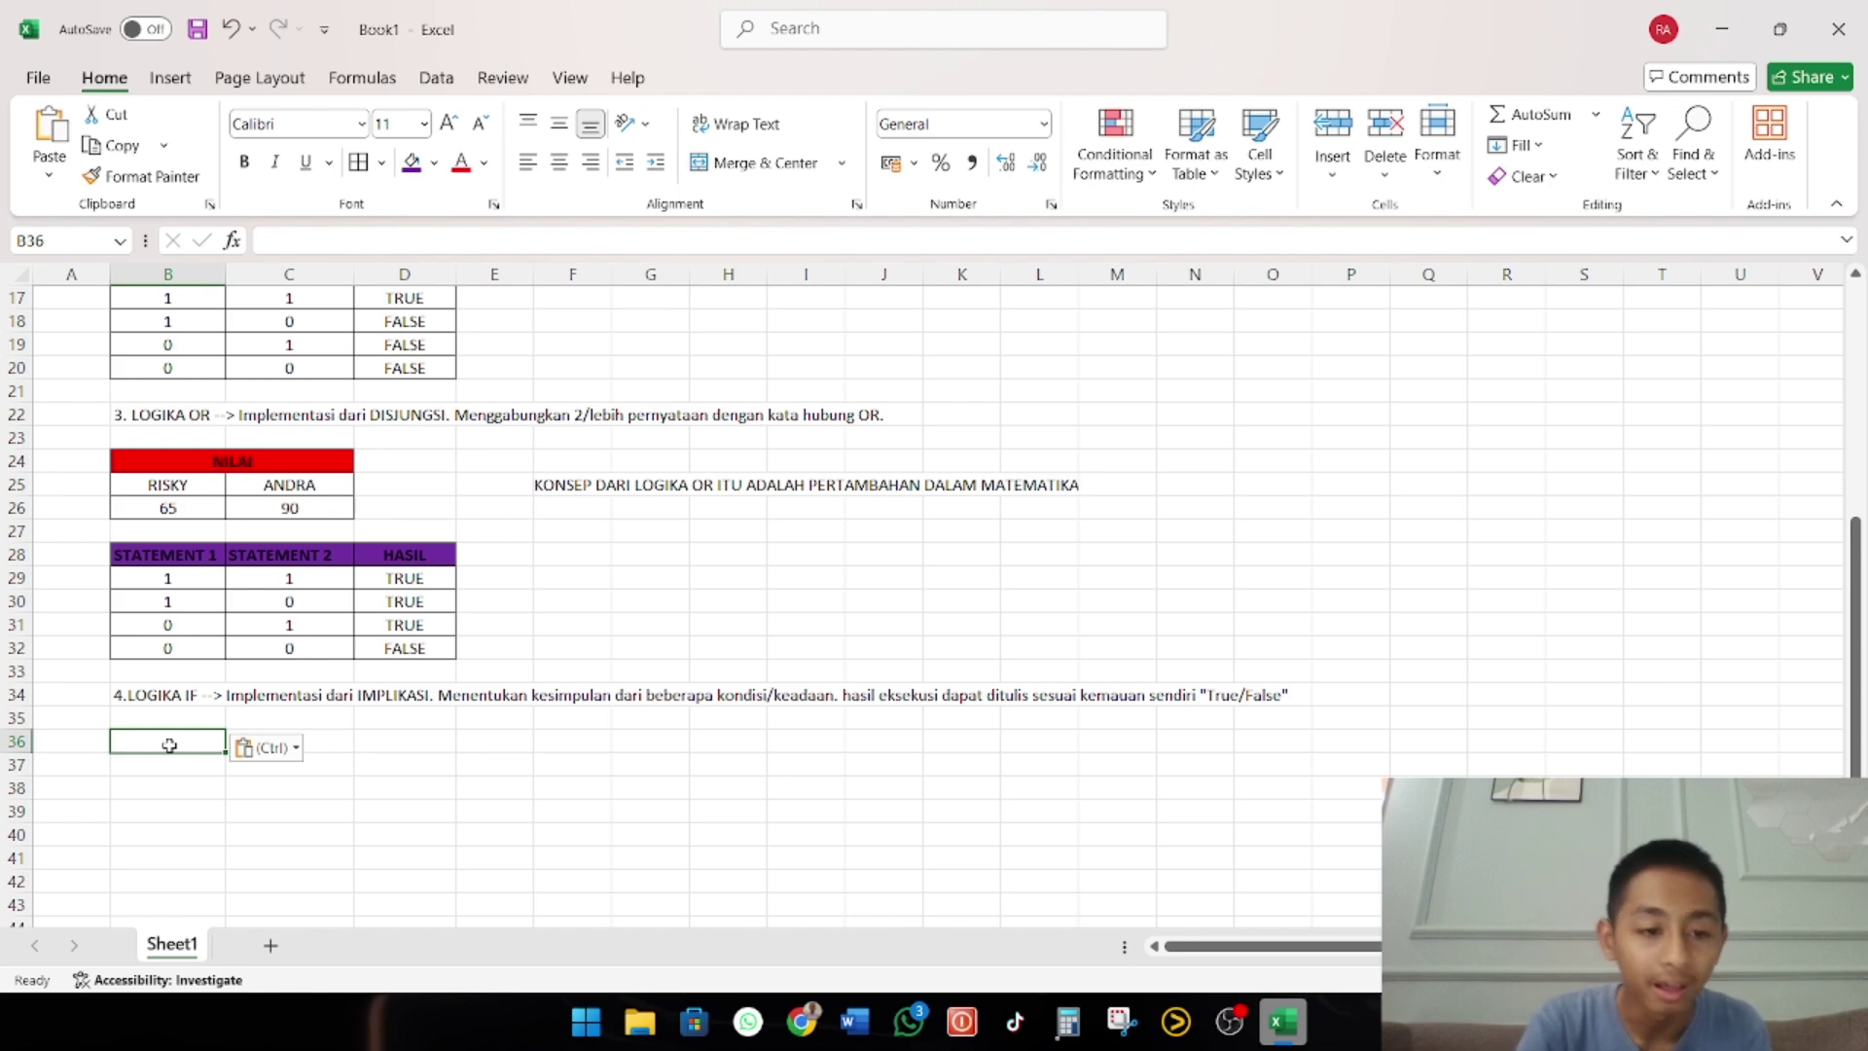
left_click_drag(169, 745, 675, 897)
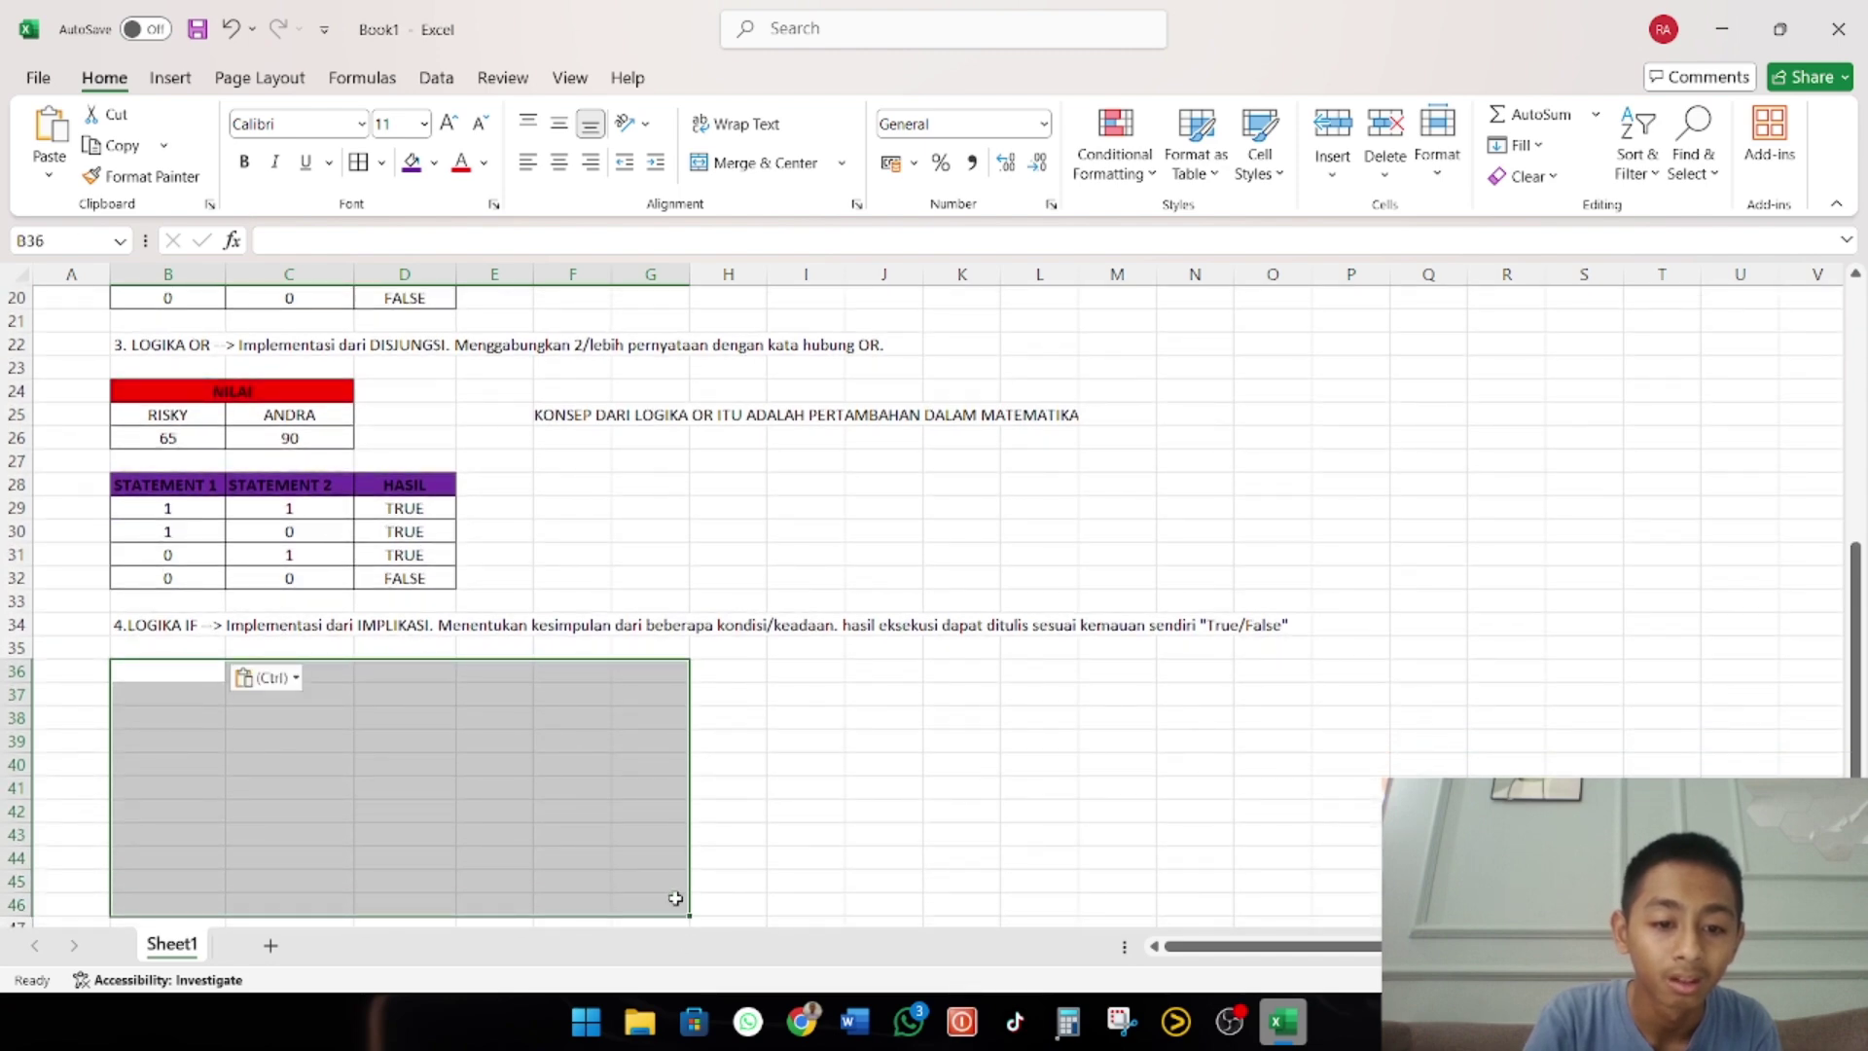
left_click(359, 161)
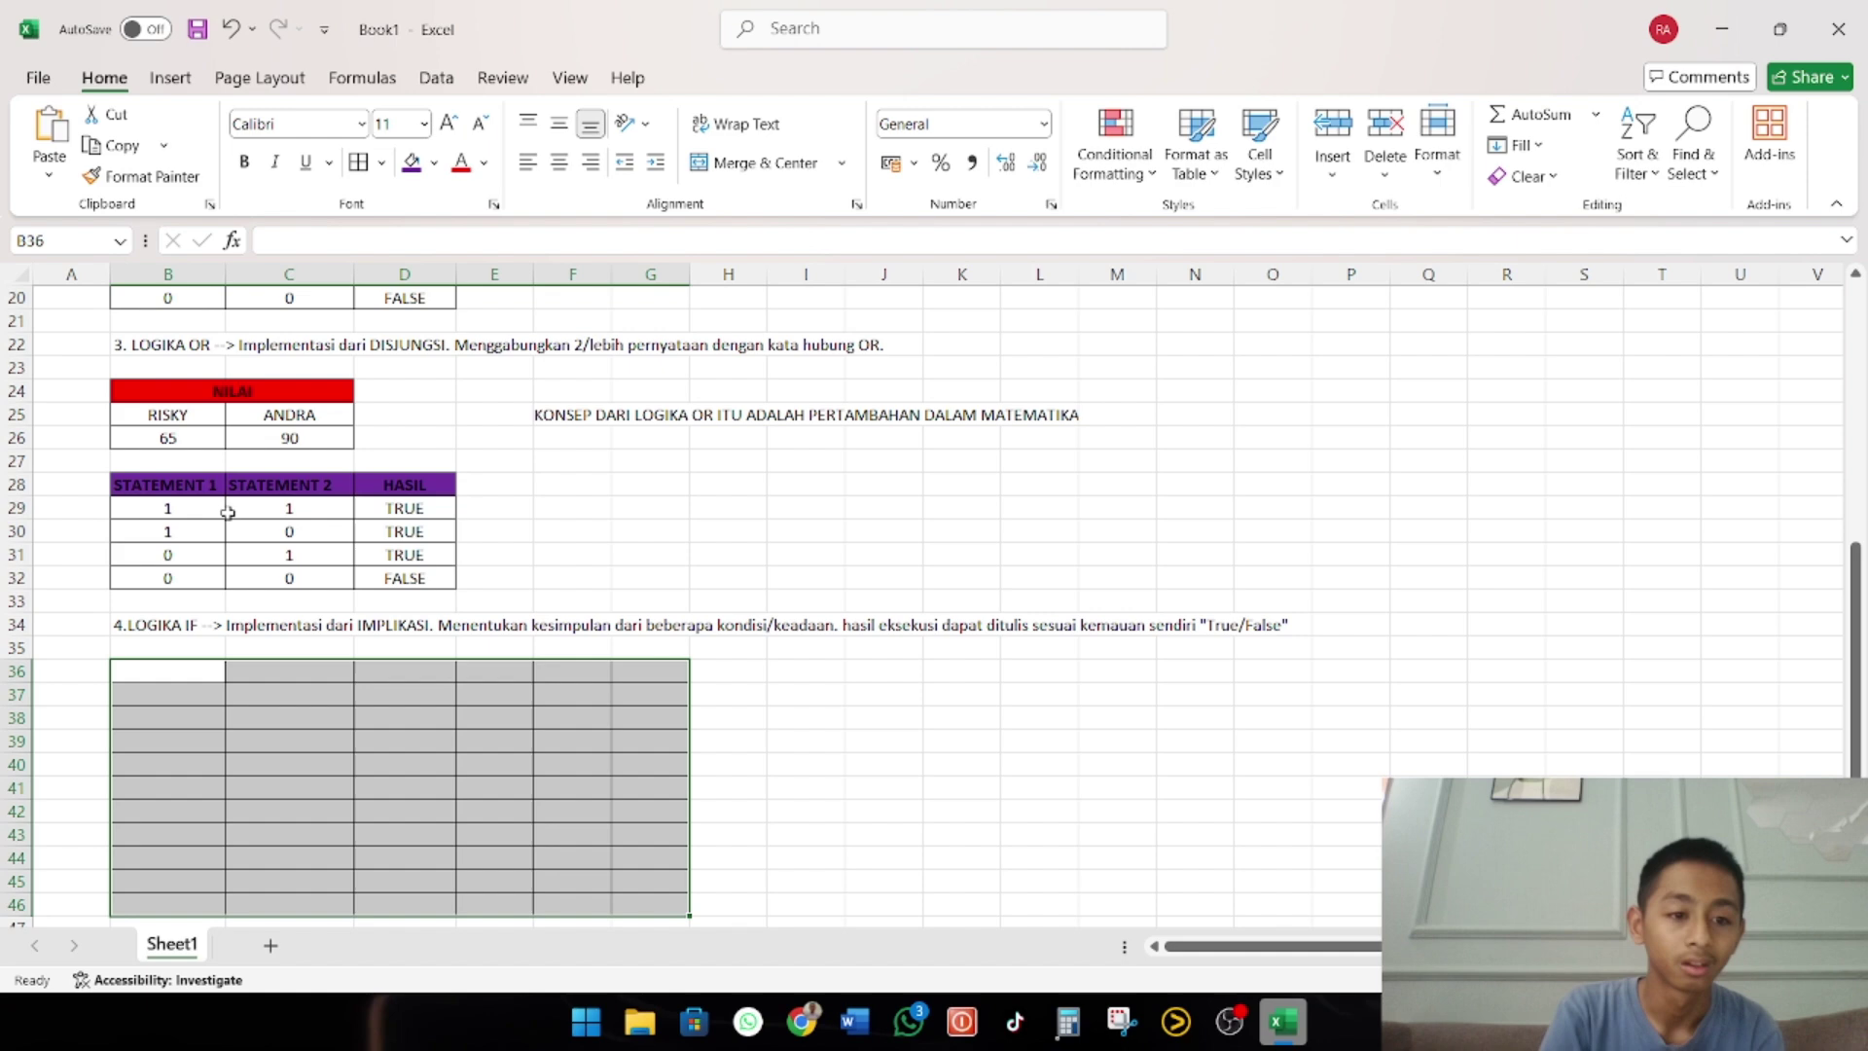
Enter the header NO in cell B36 and center-align the table's header row B36:G36
left_click(180, 674)
type("NO")
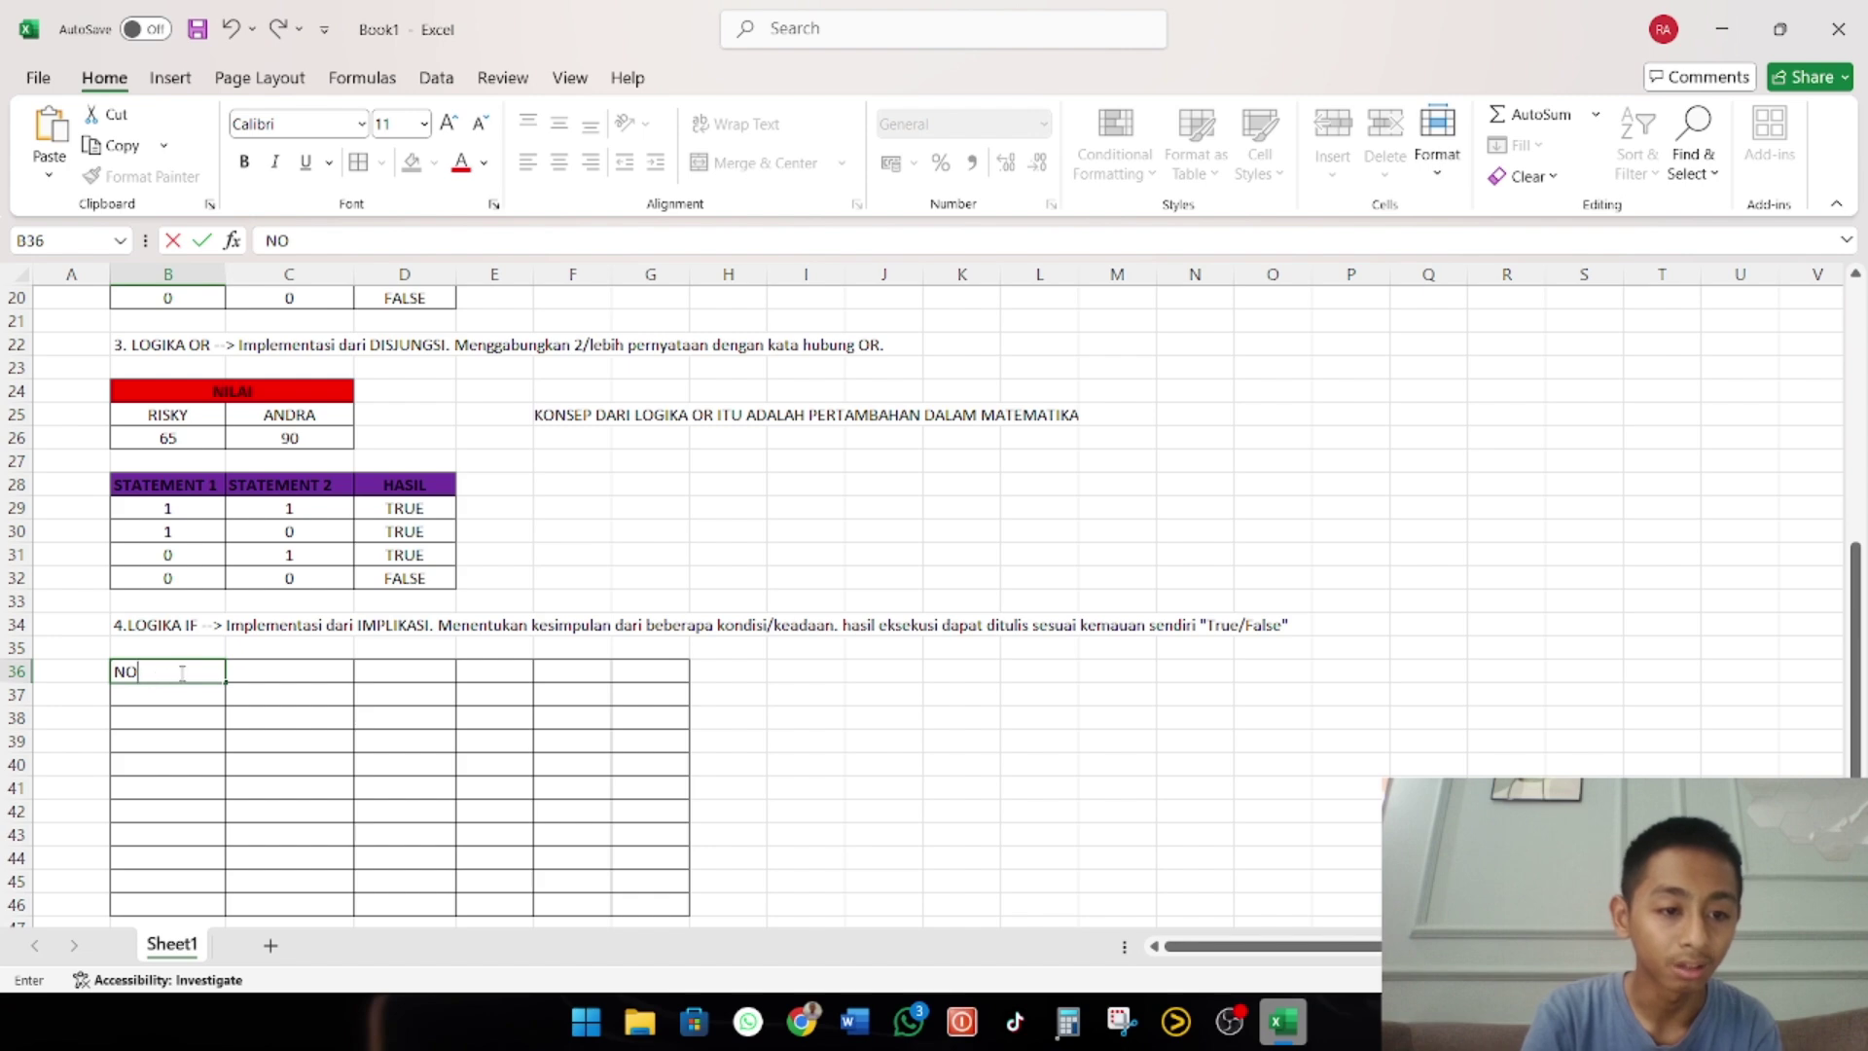
mouse_move(71, 712)
left_mouse_down()
mouse_move(127, 672)
mouse_move(538, 691)
mouse_move(617, 687)
mouse_move(617, 670)
left_mouse_up()
left_click(130, 672)
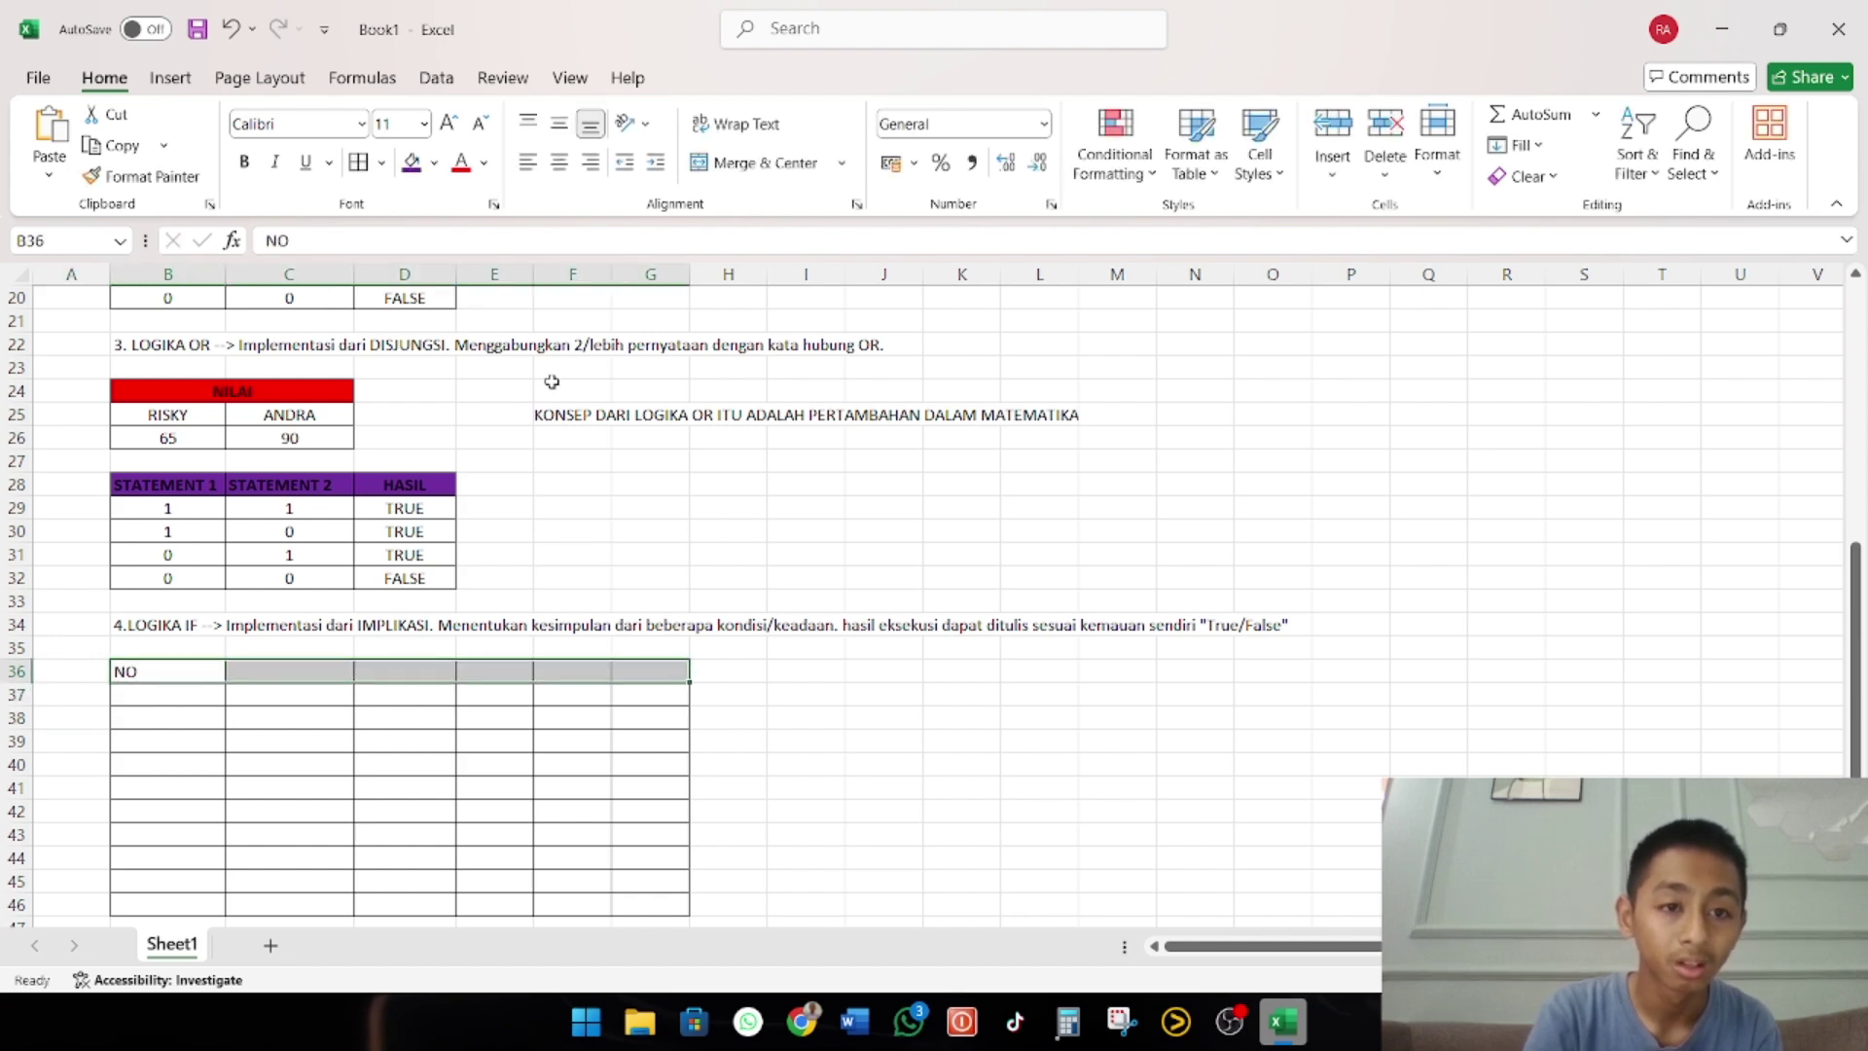
left_click(558, 163)
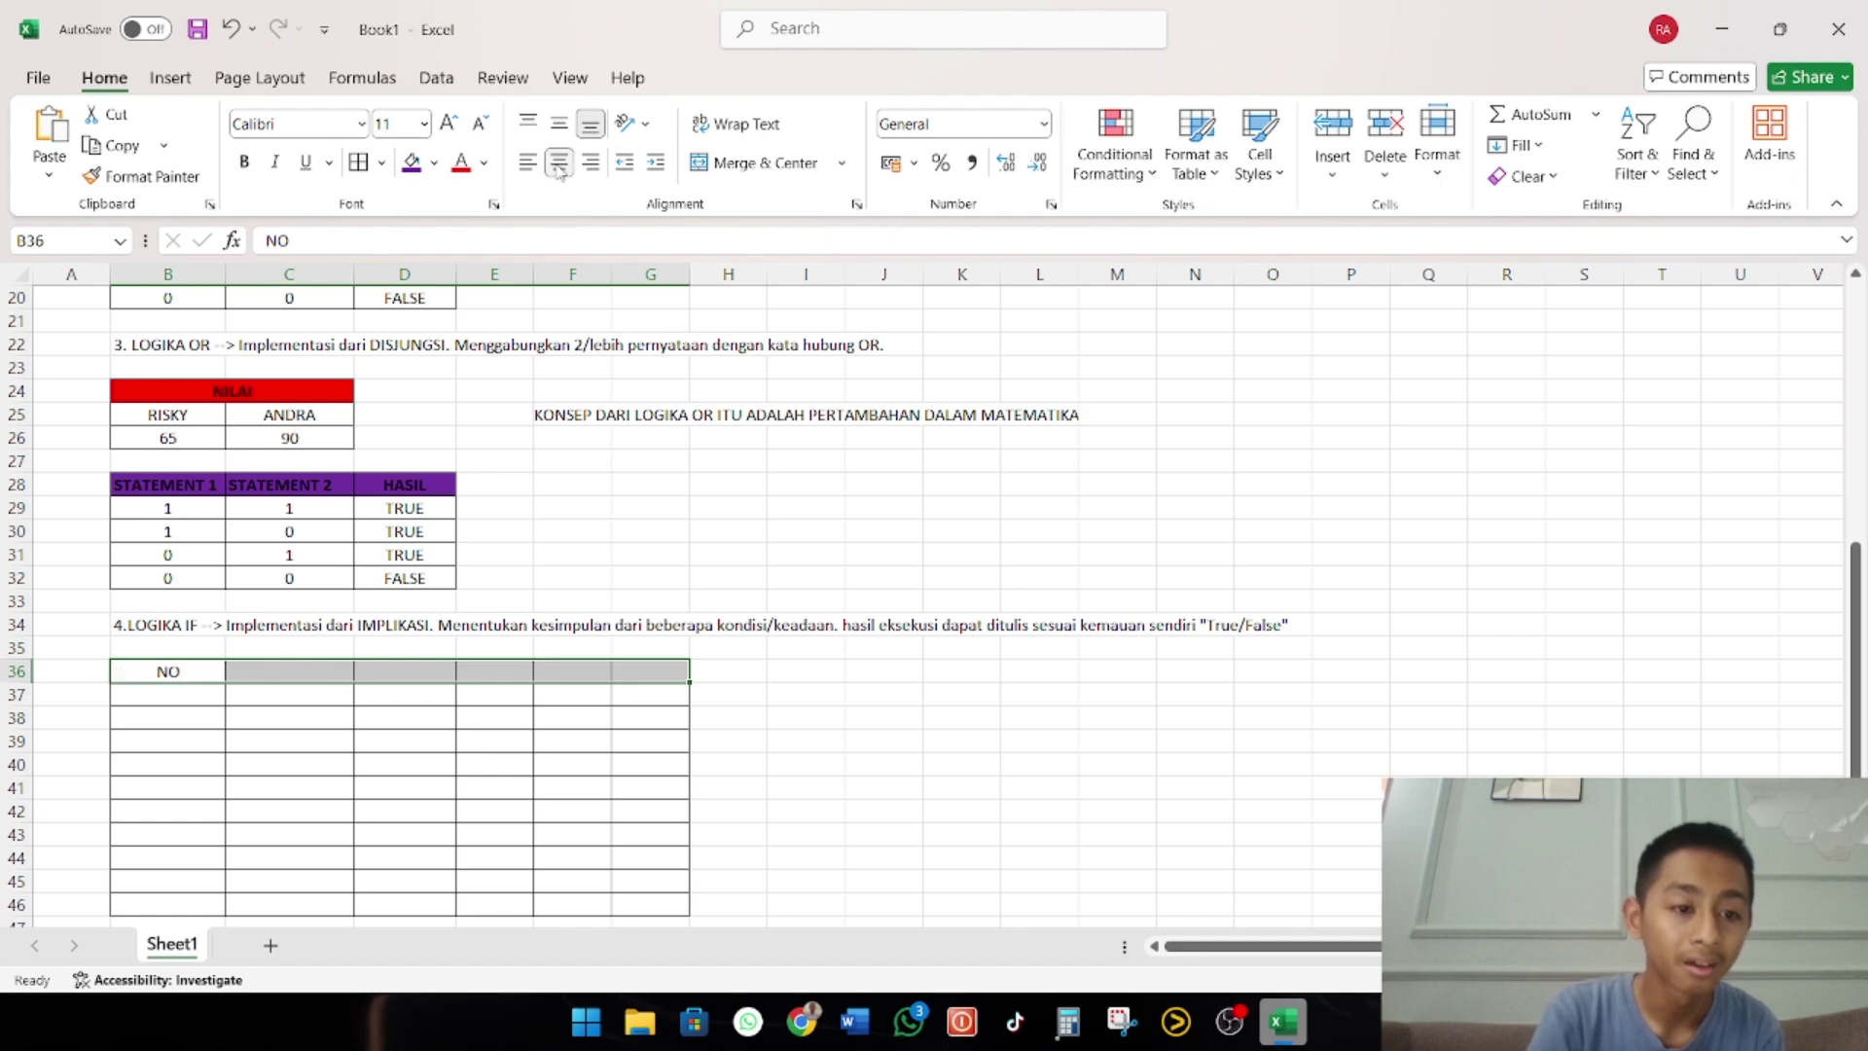
Enter the headers NAMA SISWA, NILAI, STATUS, GRADE and PERINGKAT in C36:G36 and widen column G to fit its header
left_click(286, 672)
type("NAMA SISWA")
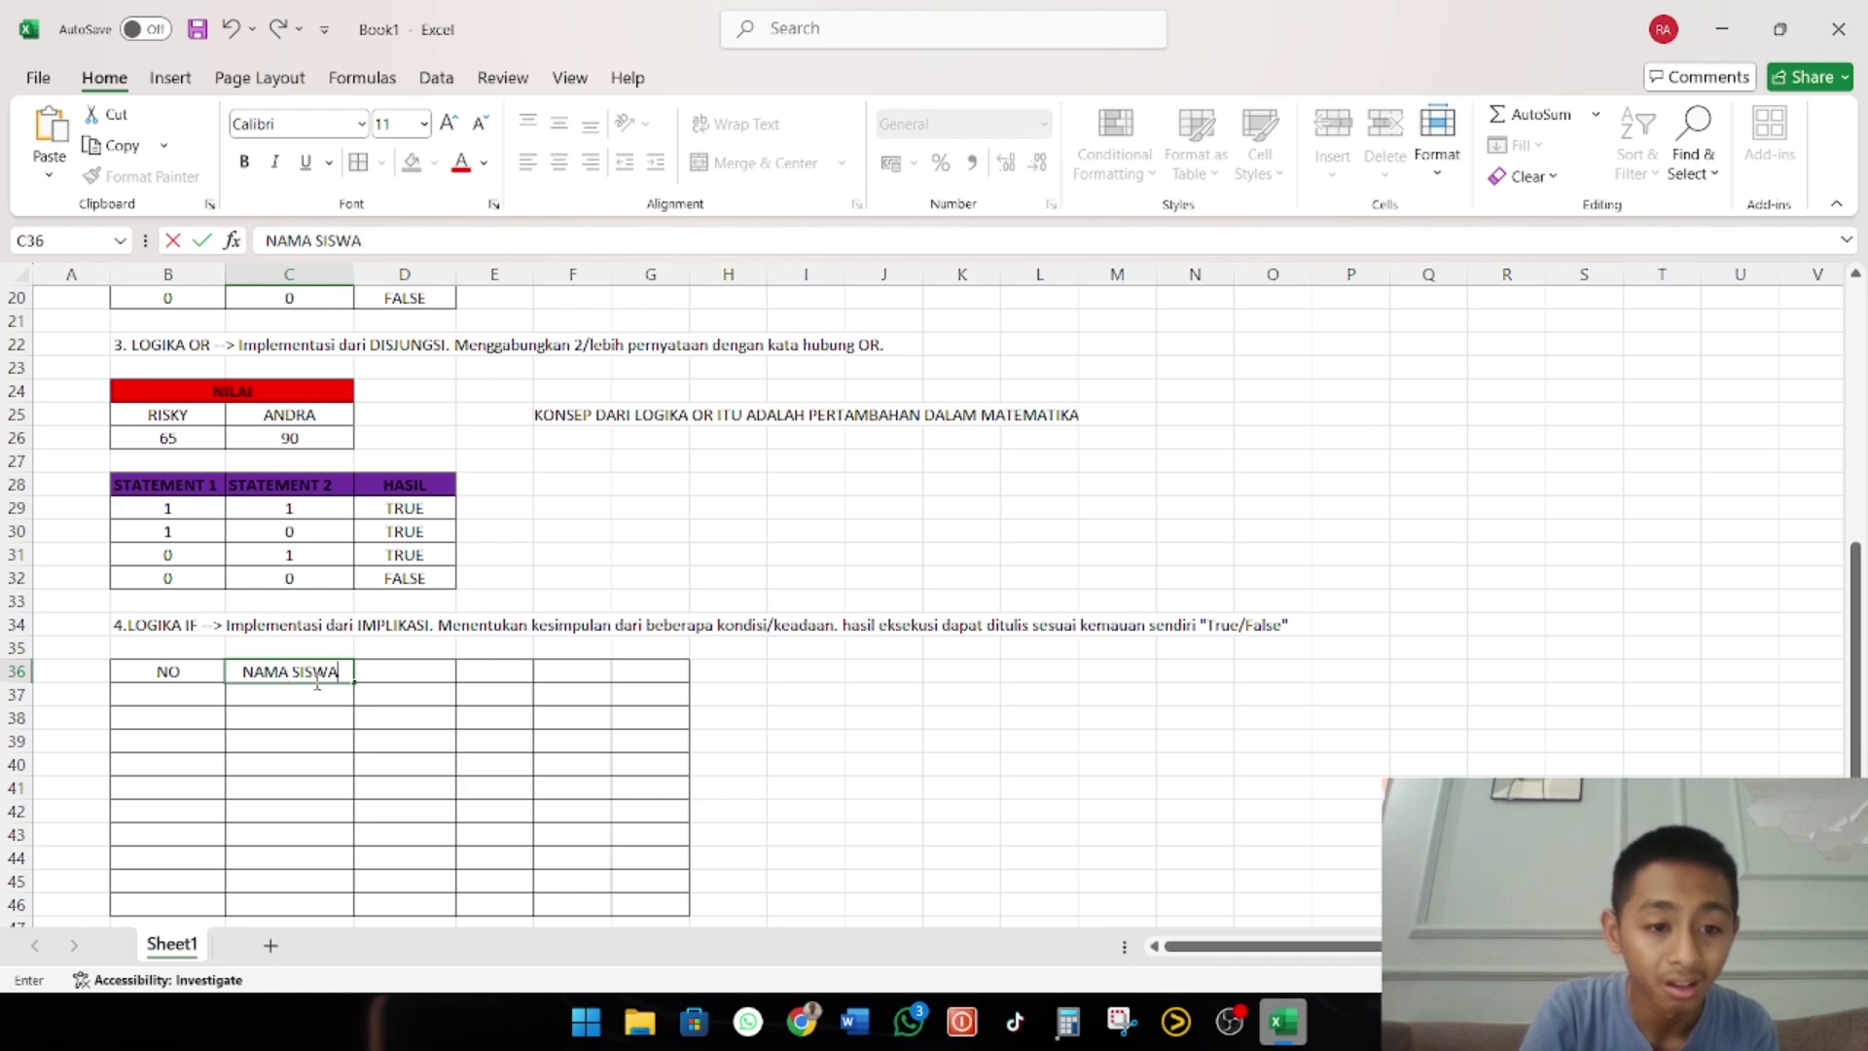
left_click(375, 681)
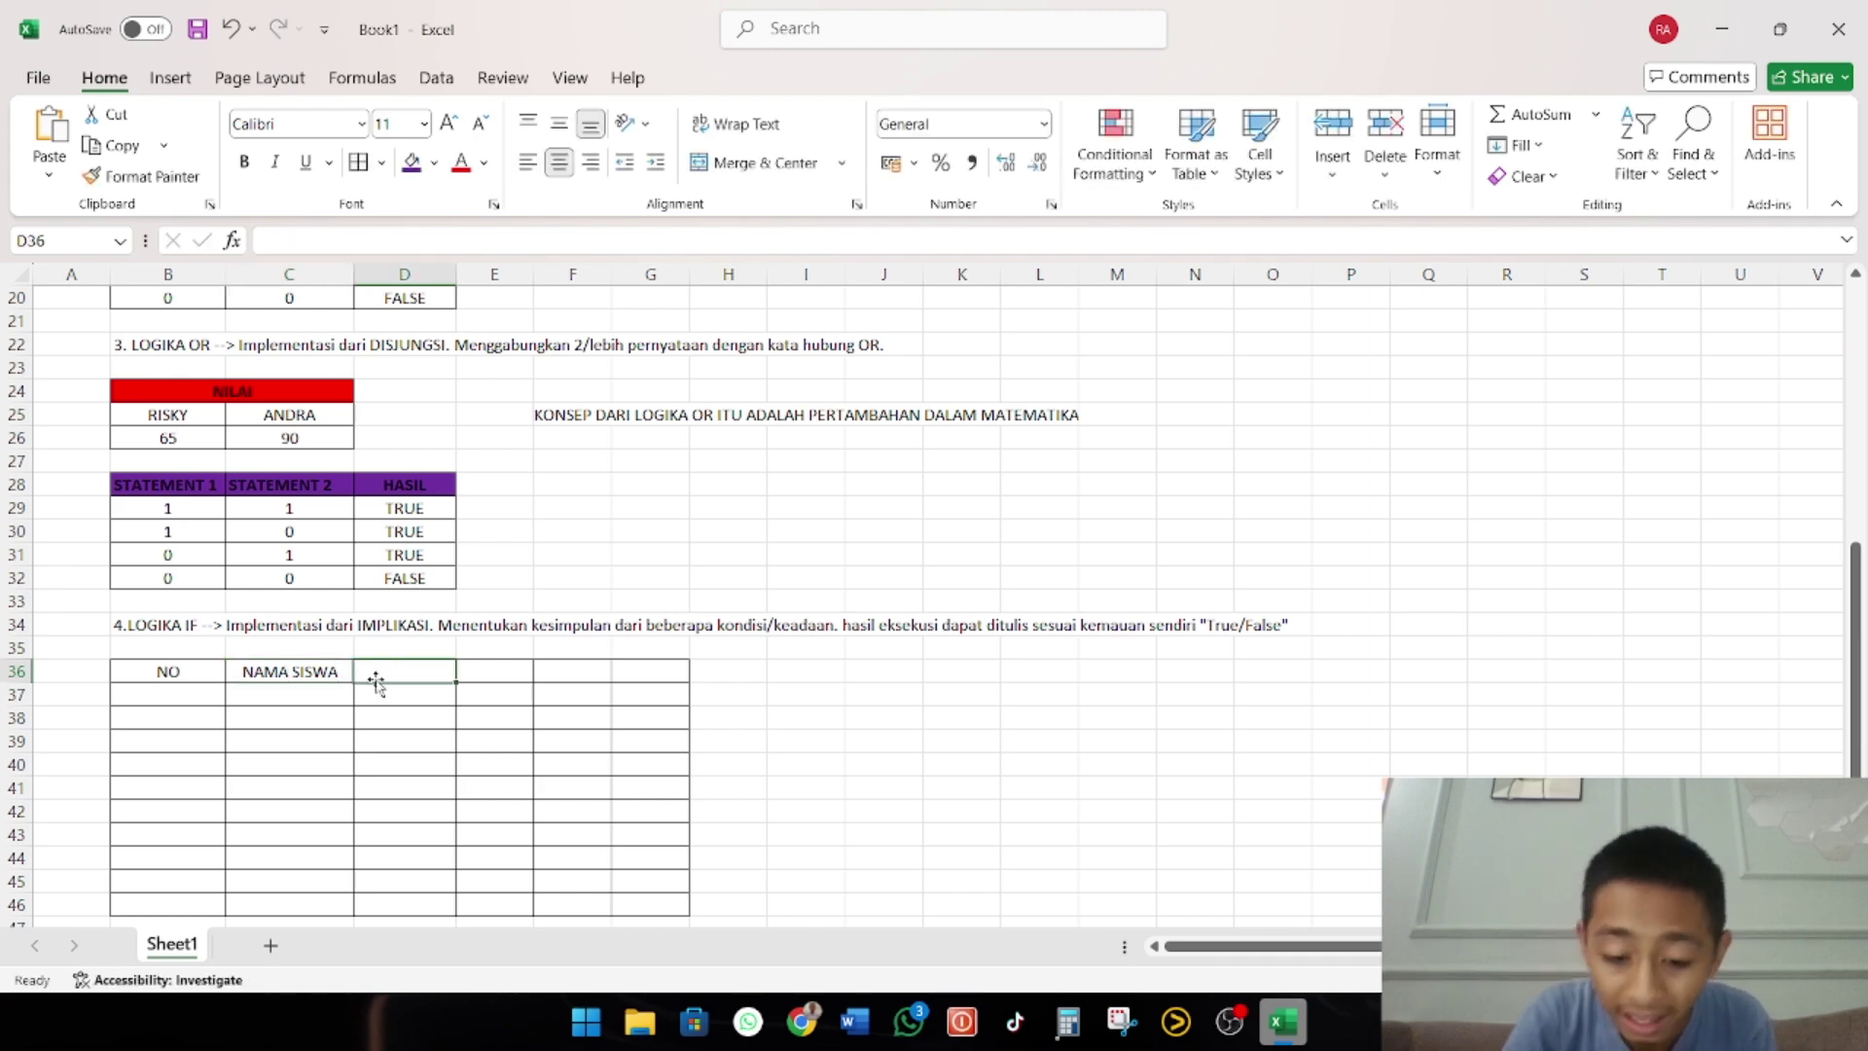
type("NILAI")
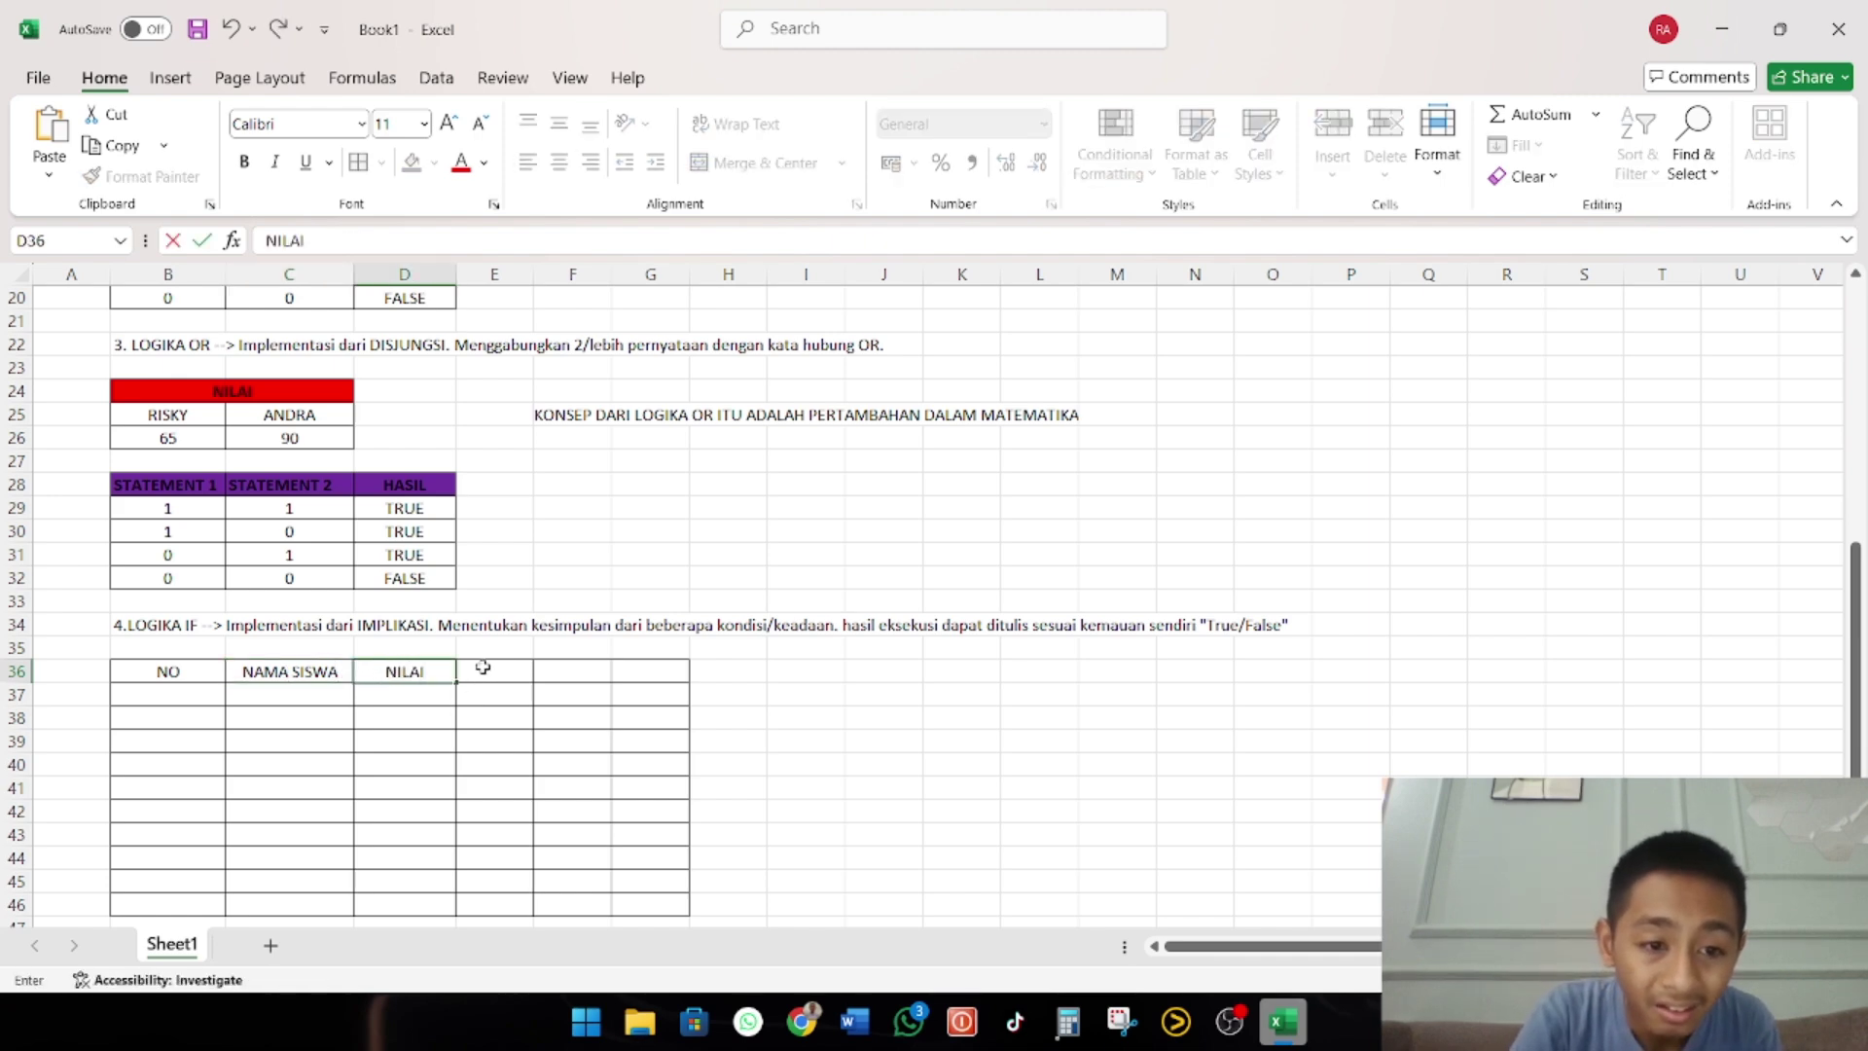
left_click(483, 667)
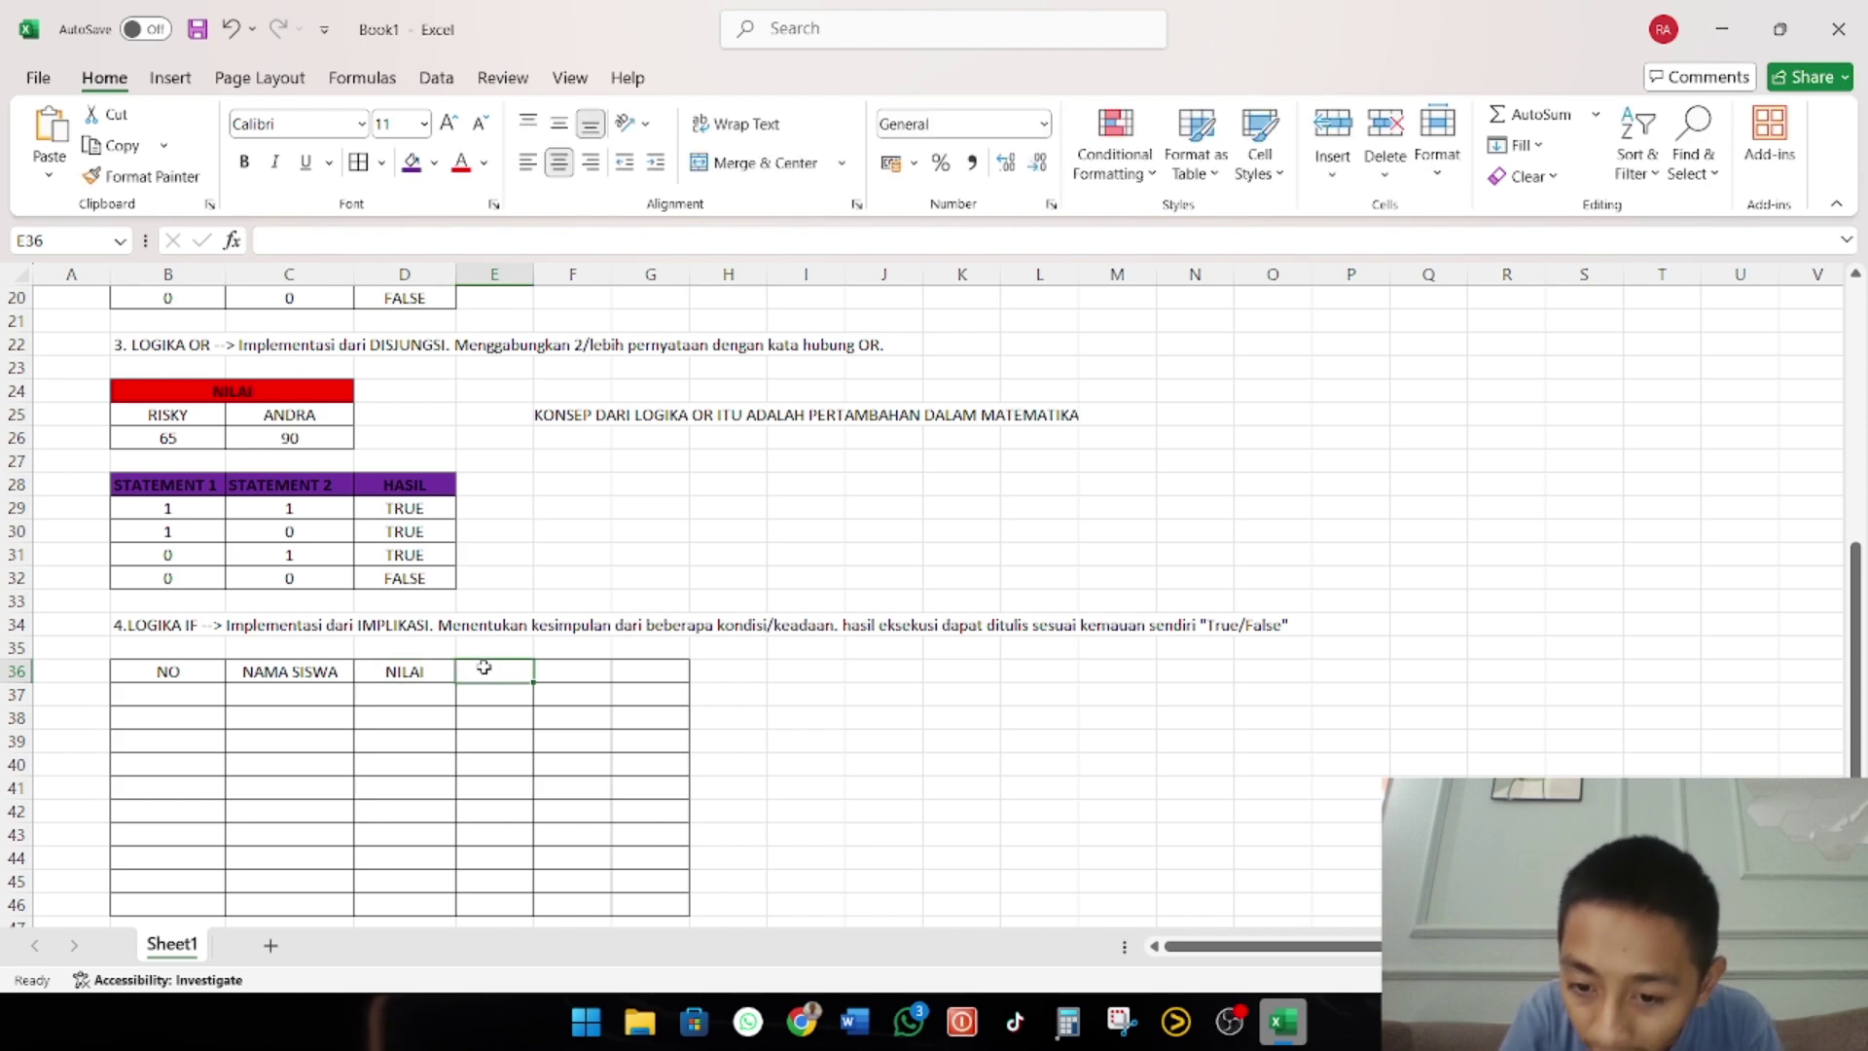
type("STATUS")
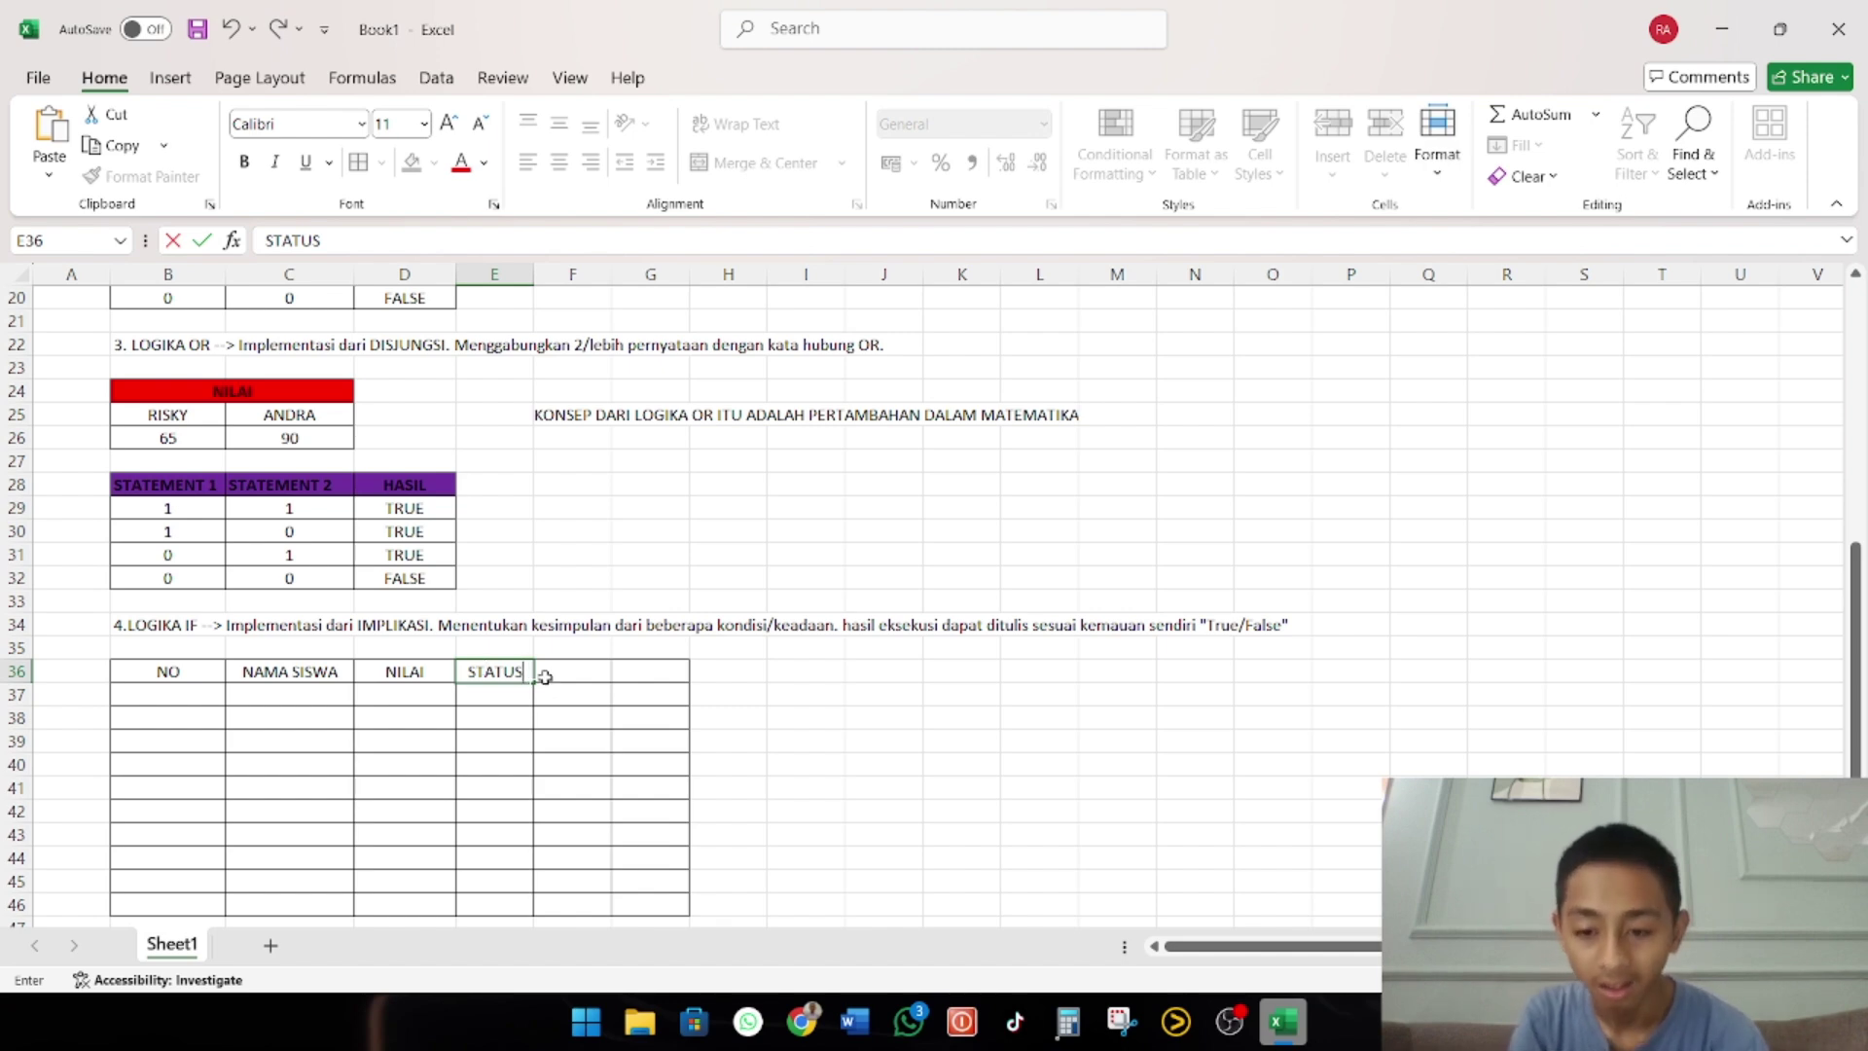
left_click(579, 674)
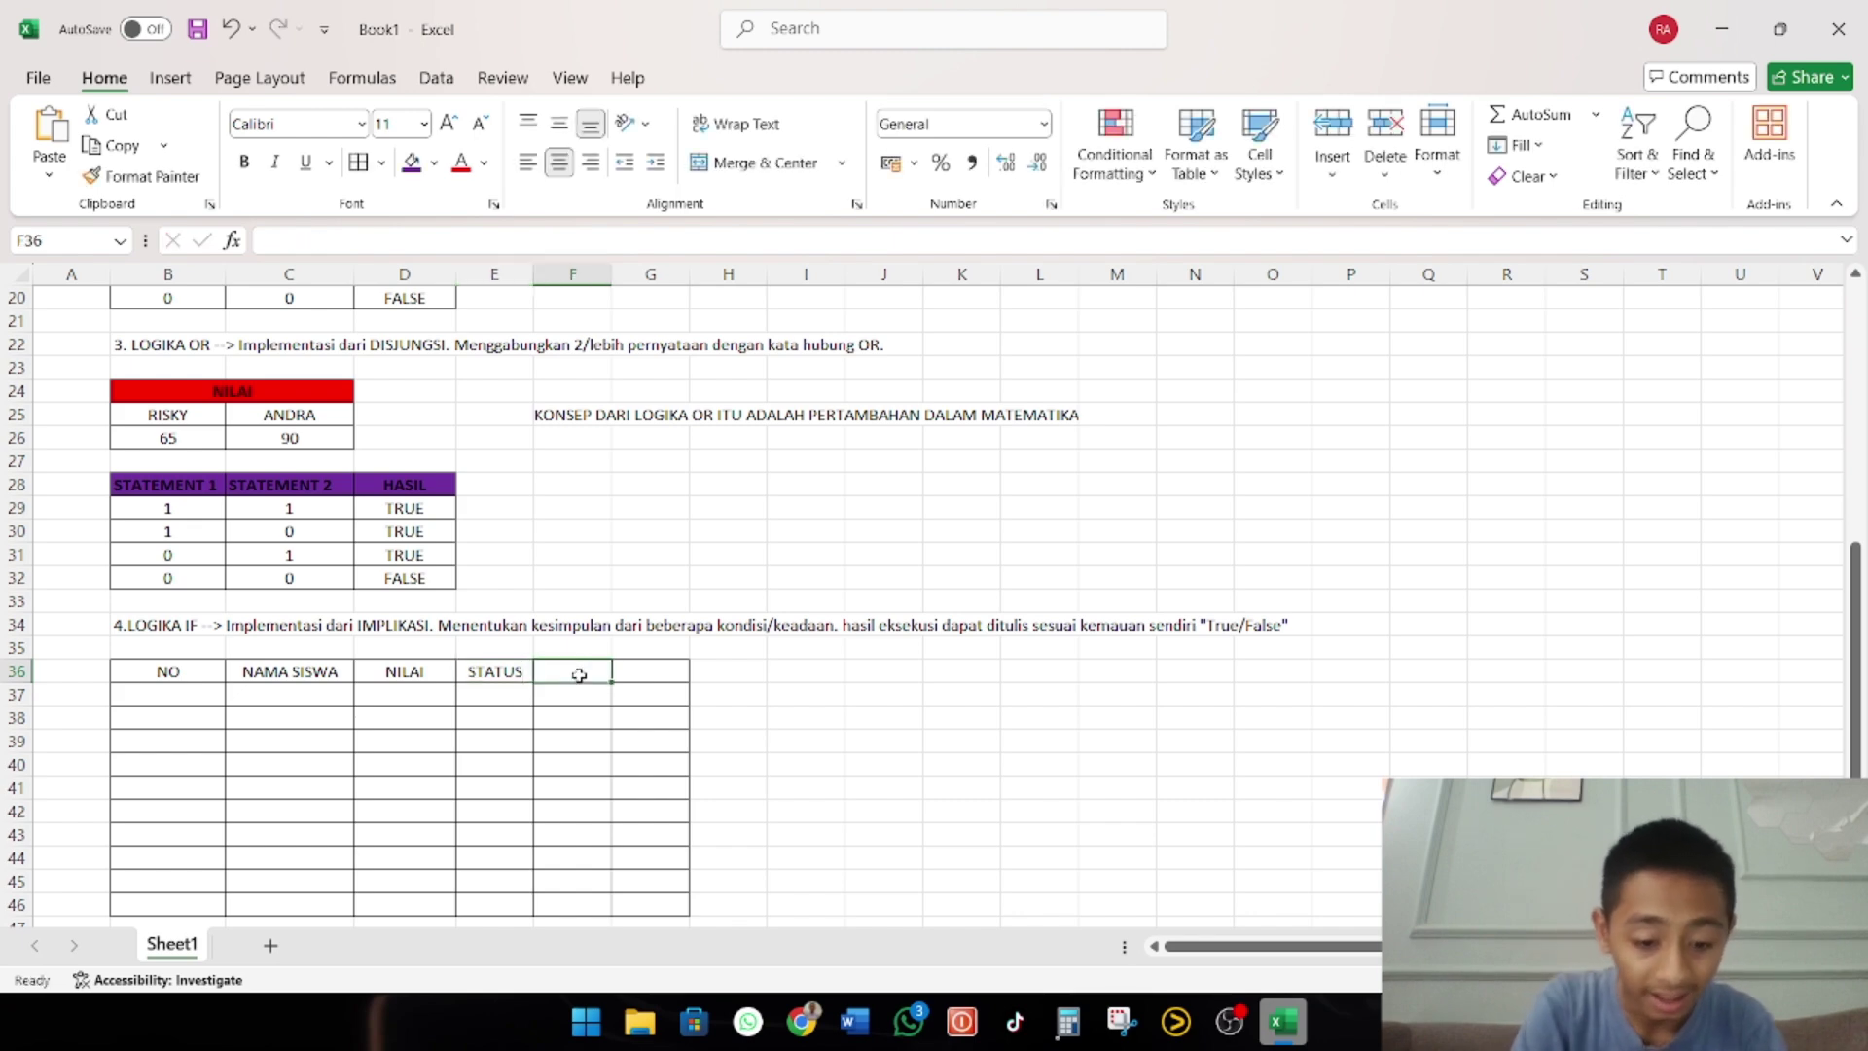
type("GRADE")
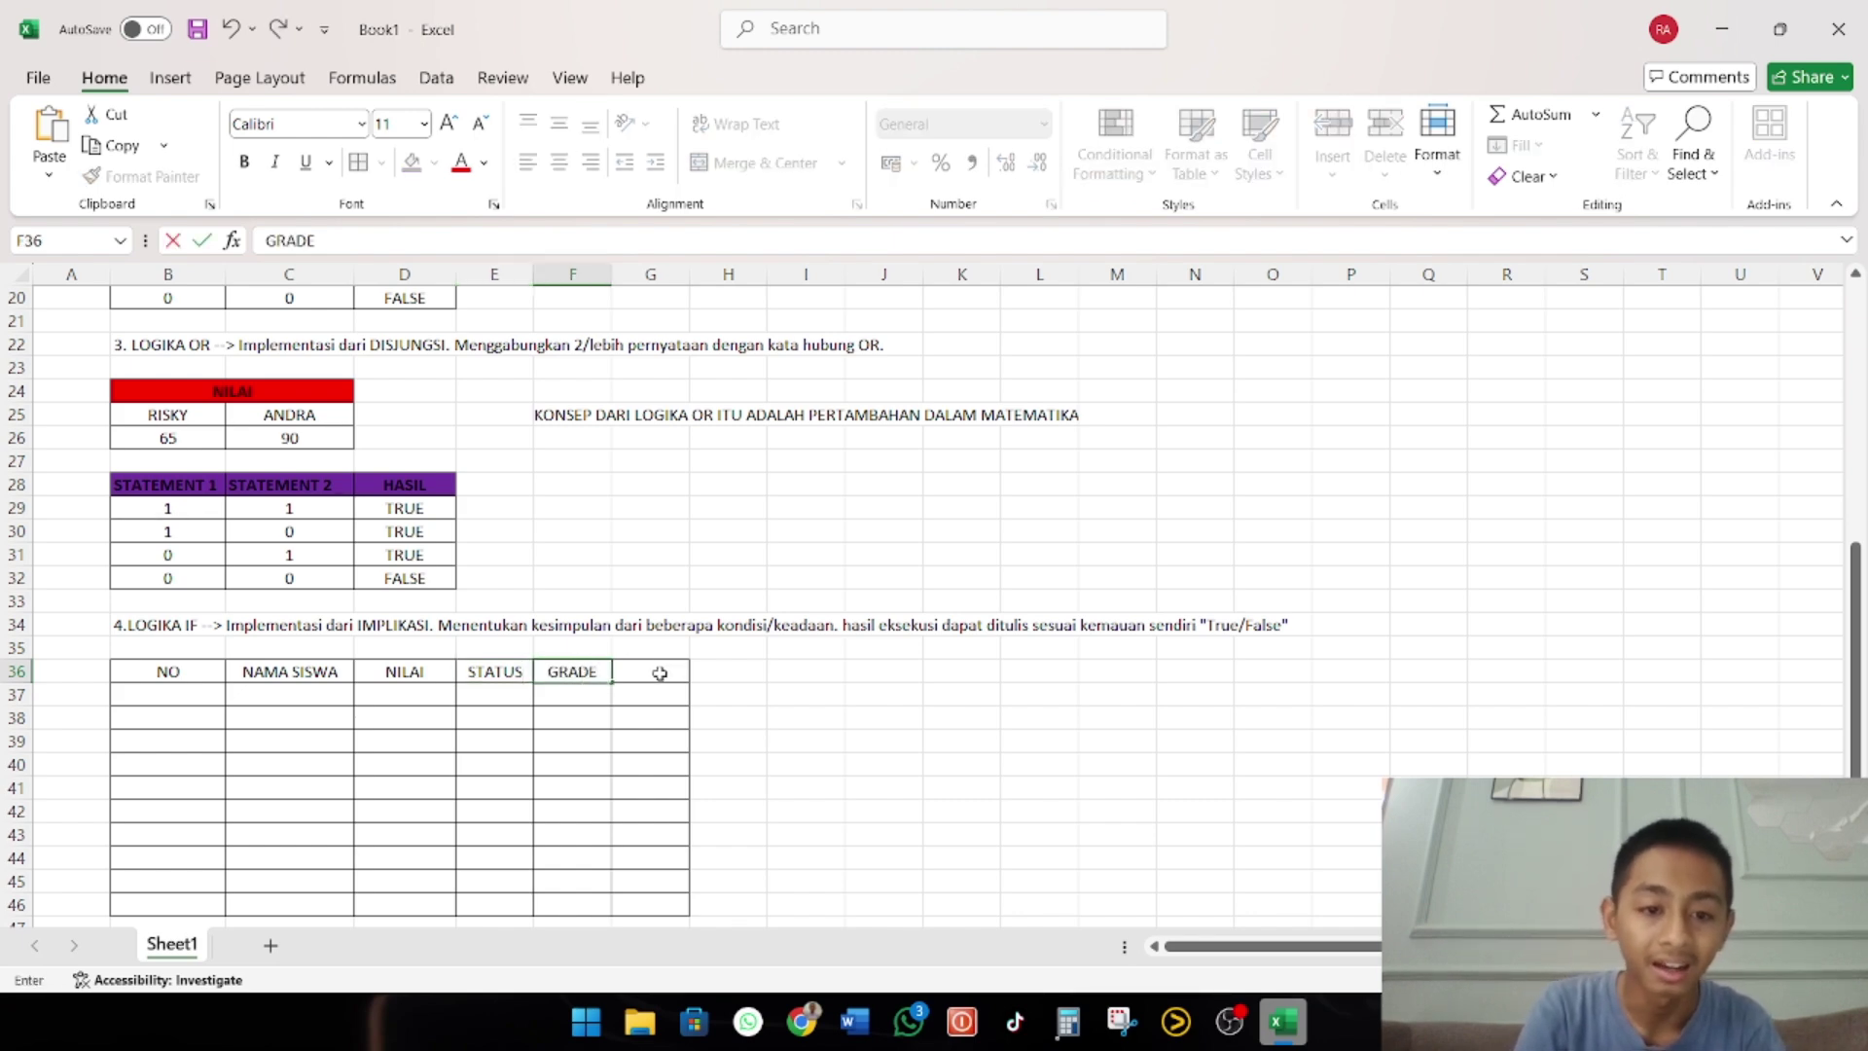
left_click(663, 671)
type("PERINGKAT")
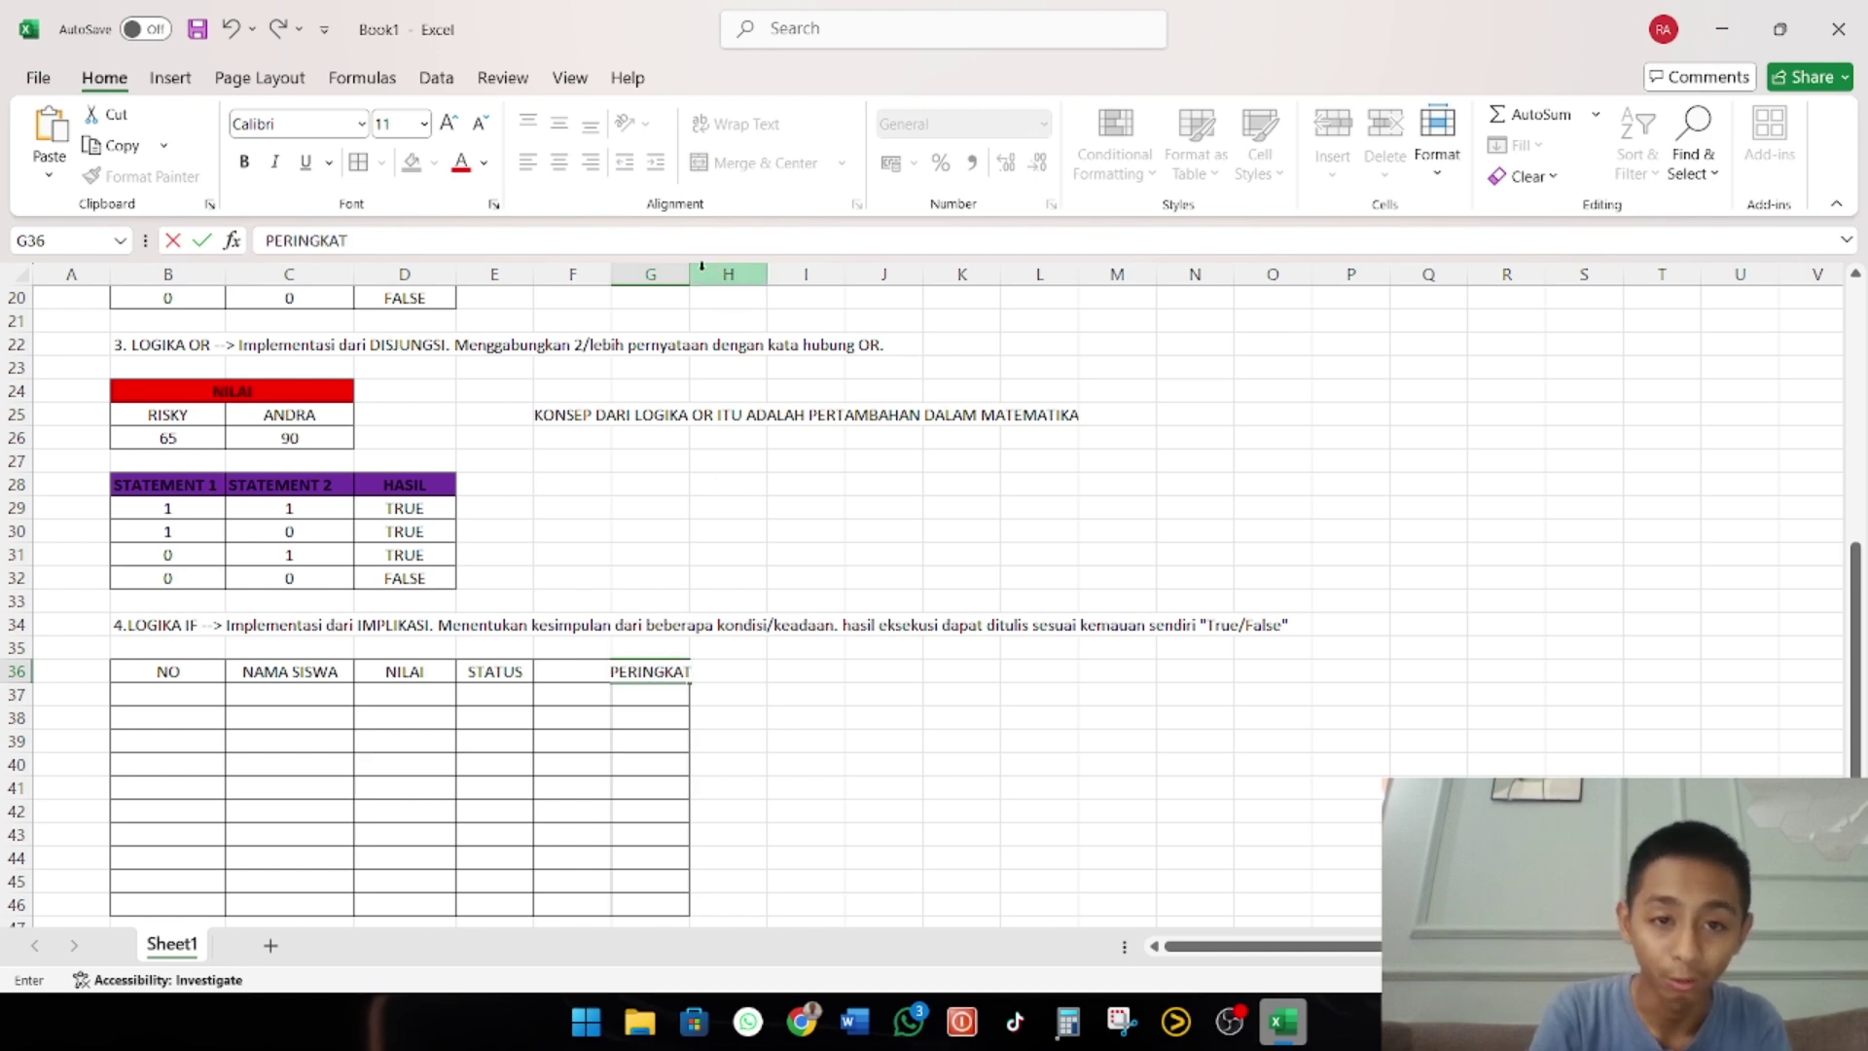
left_click_drag(693, 277, 708, 278)
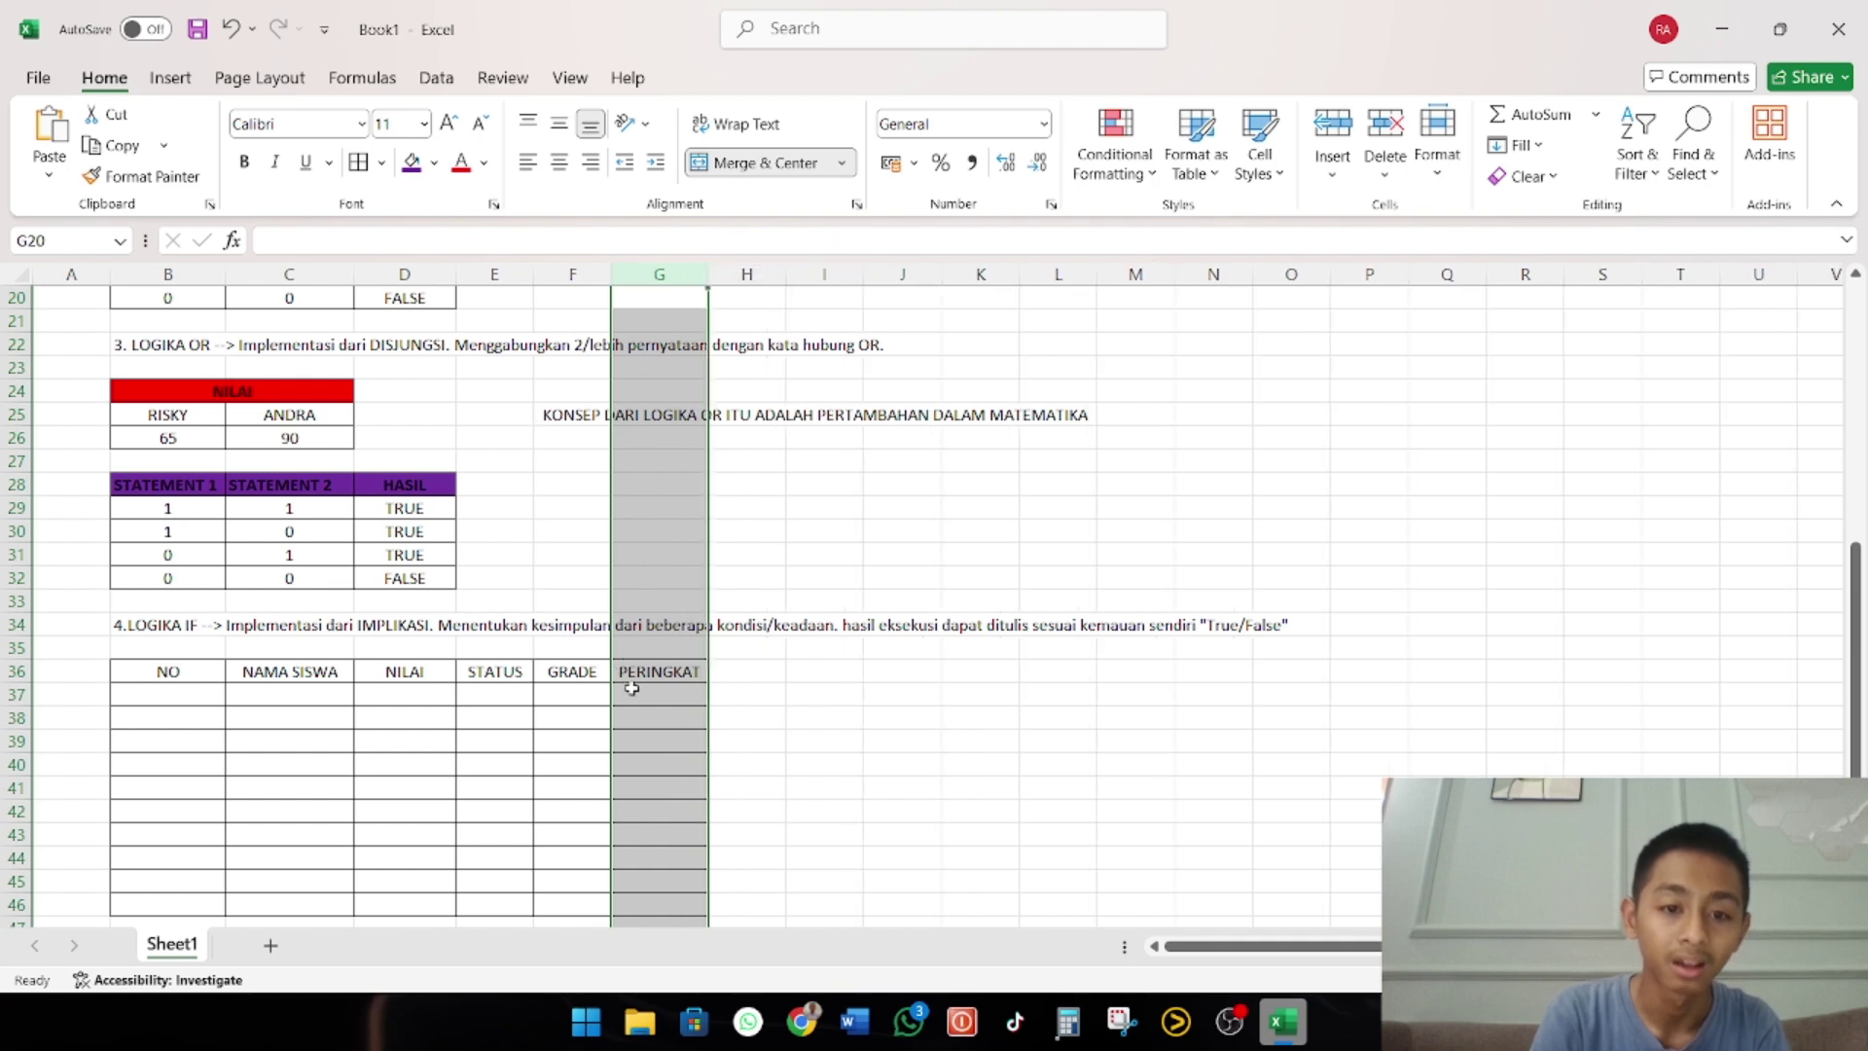
left_click(724, 765)
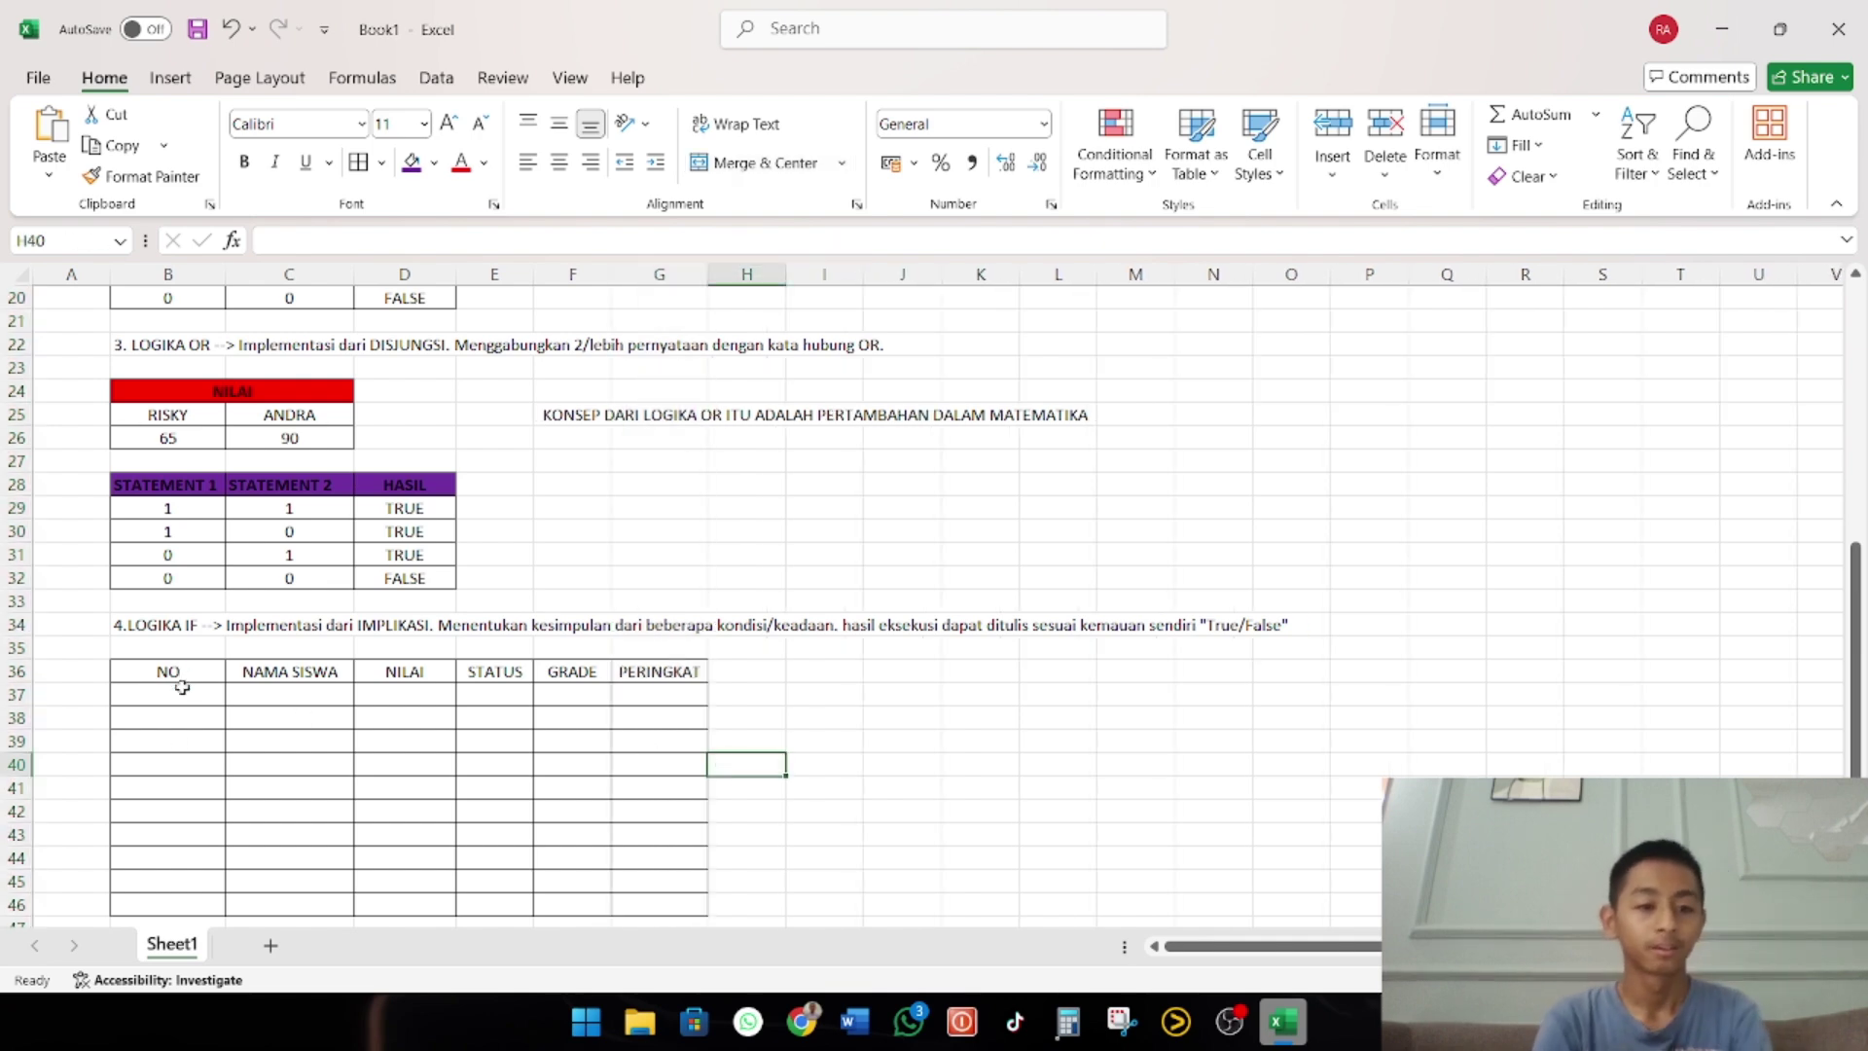
Fill the header row B36:G36 with gold and make its text black and bold
left_click_drag(168, 671, 642, 673)
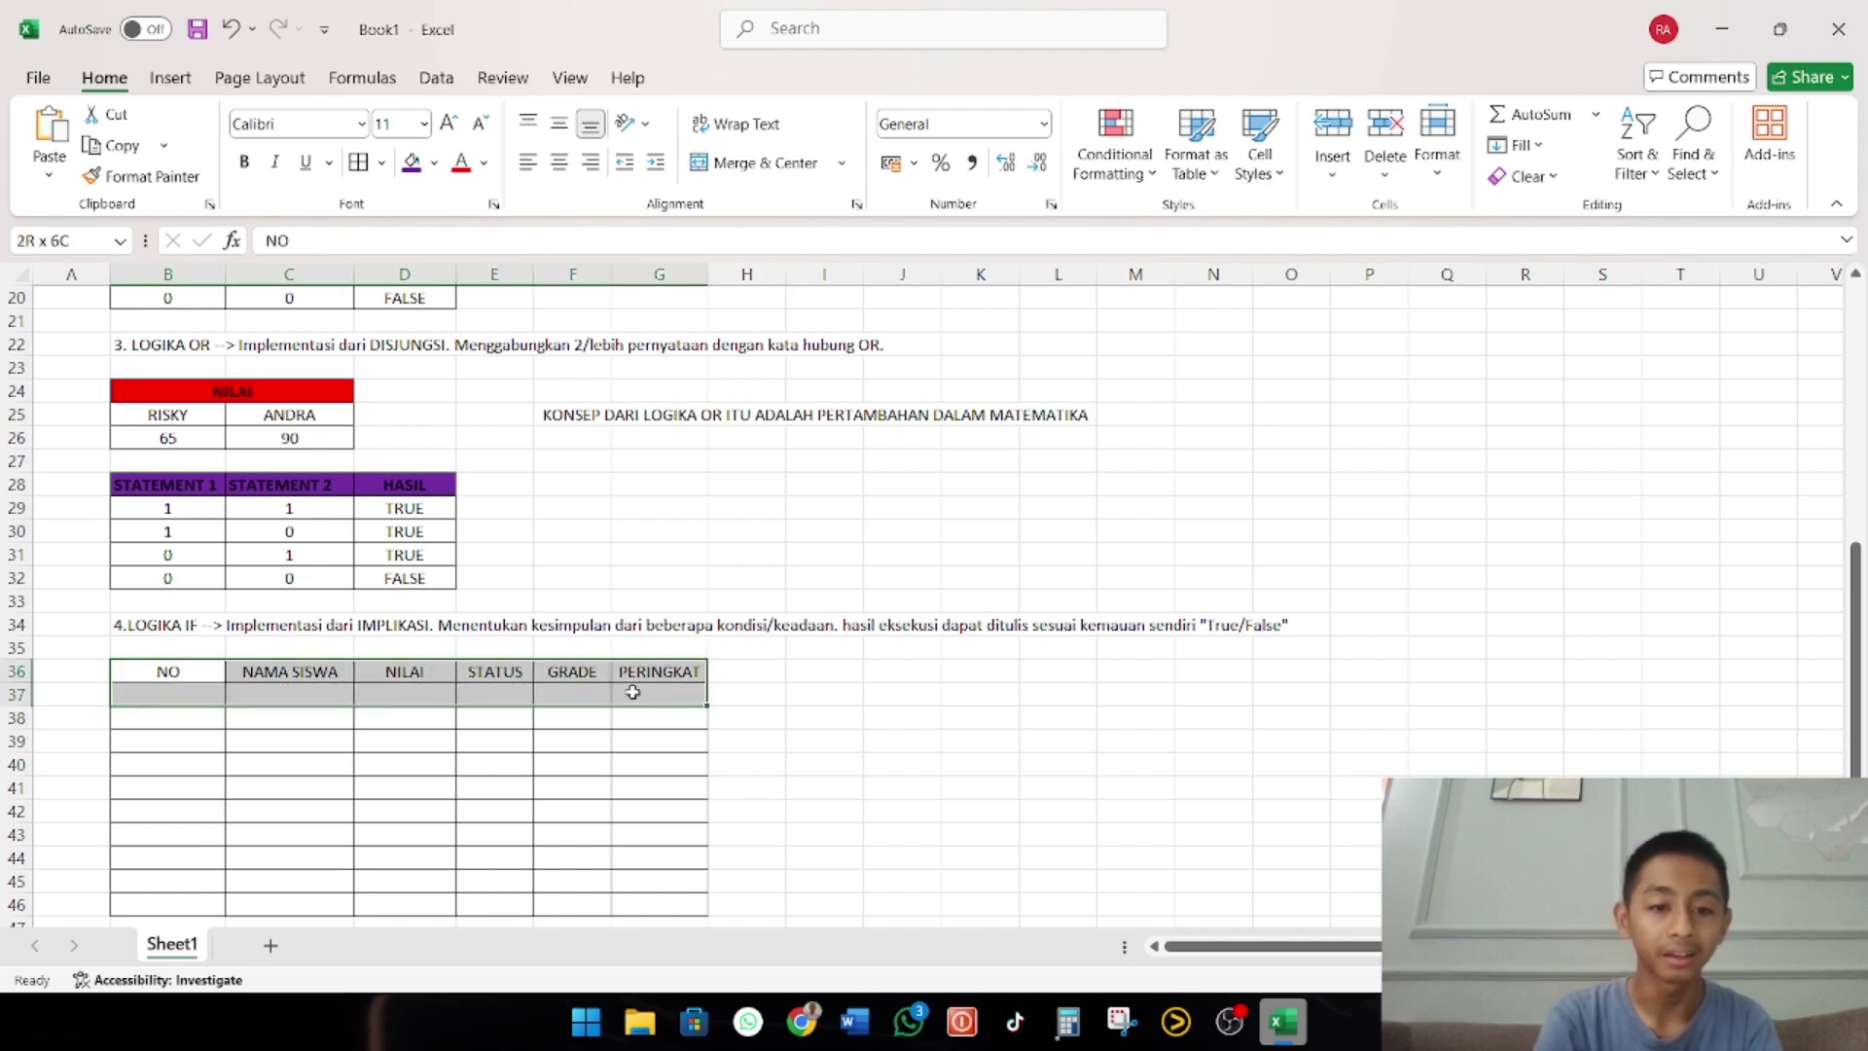
left_click(484, 163)
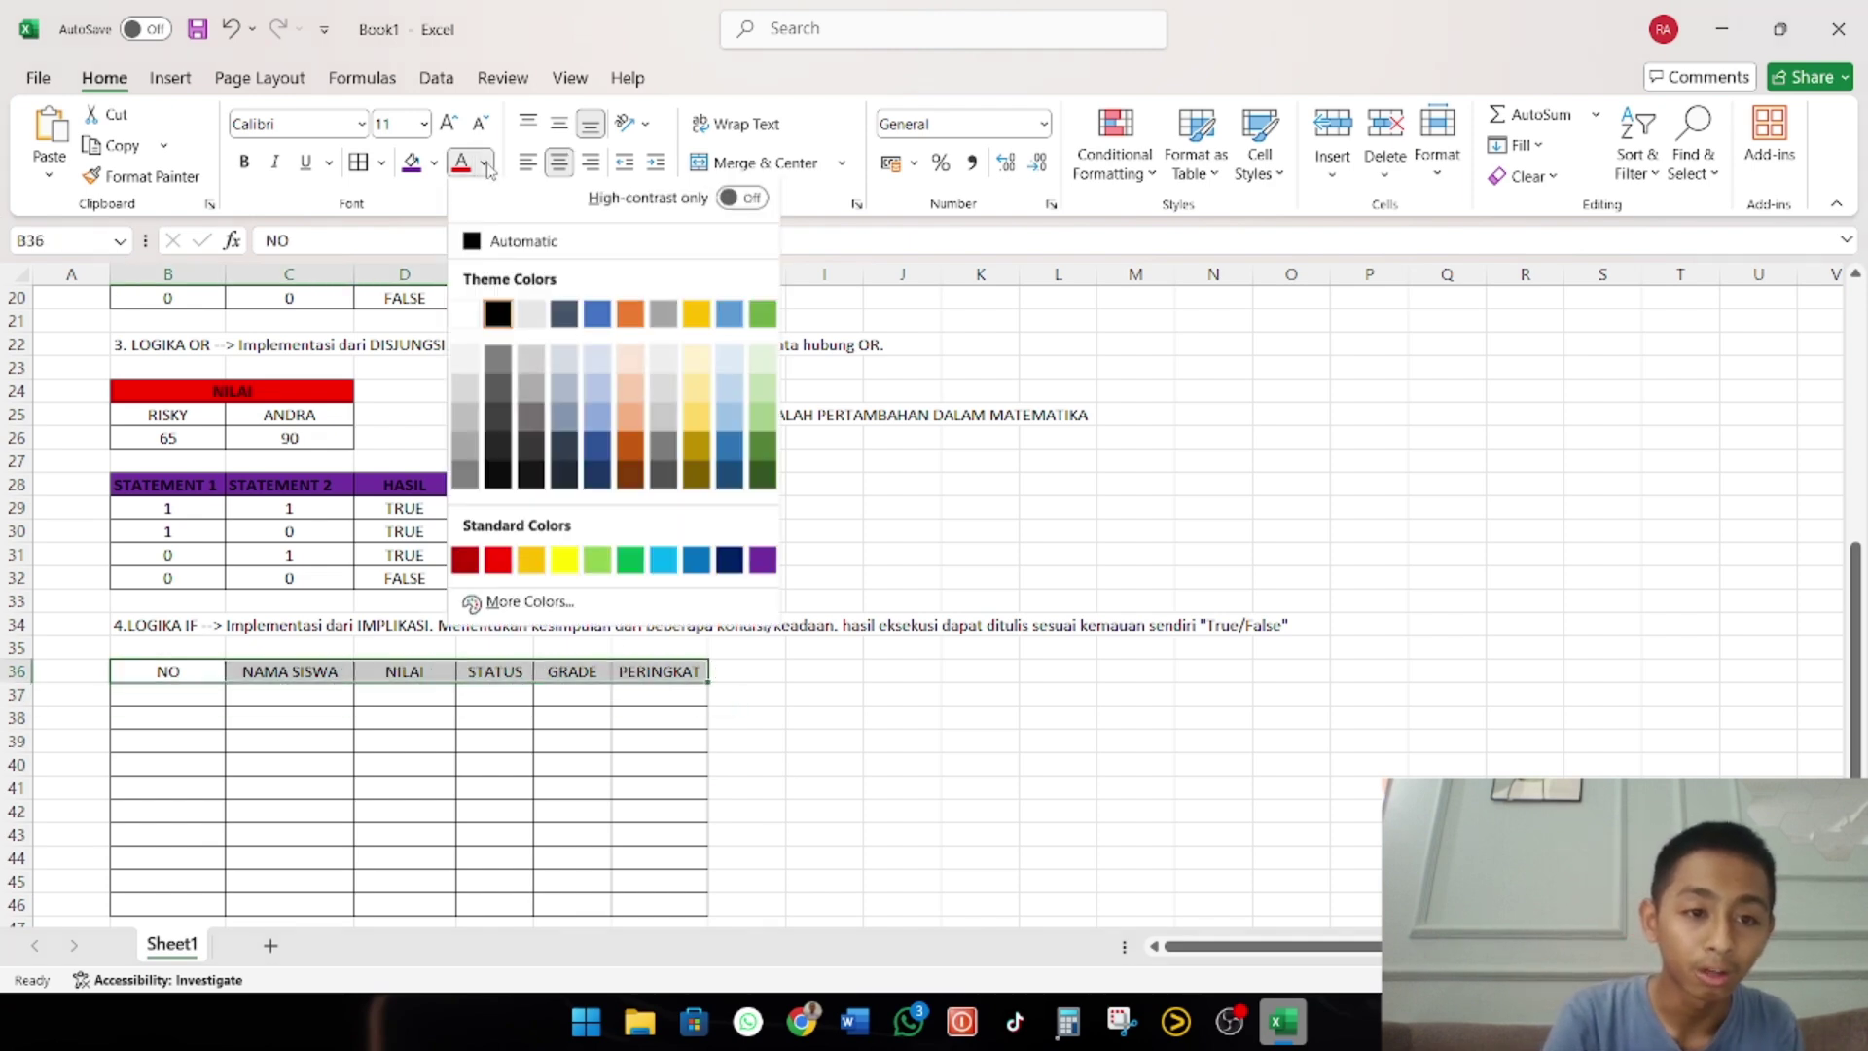
left_click(700, 315)
left_click(483, 163)
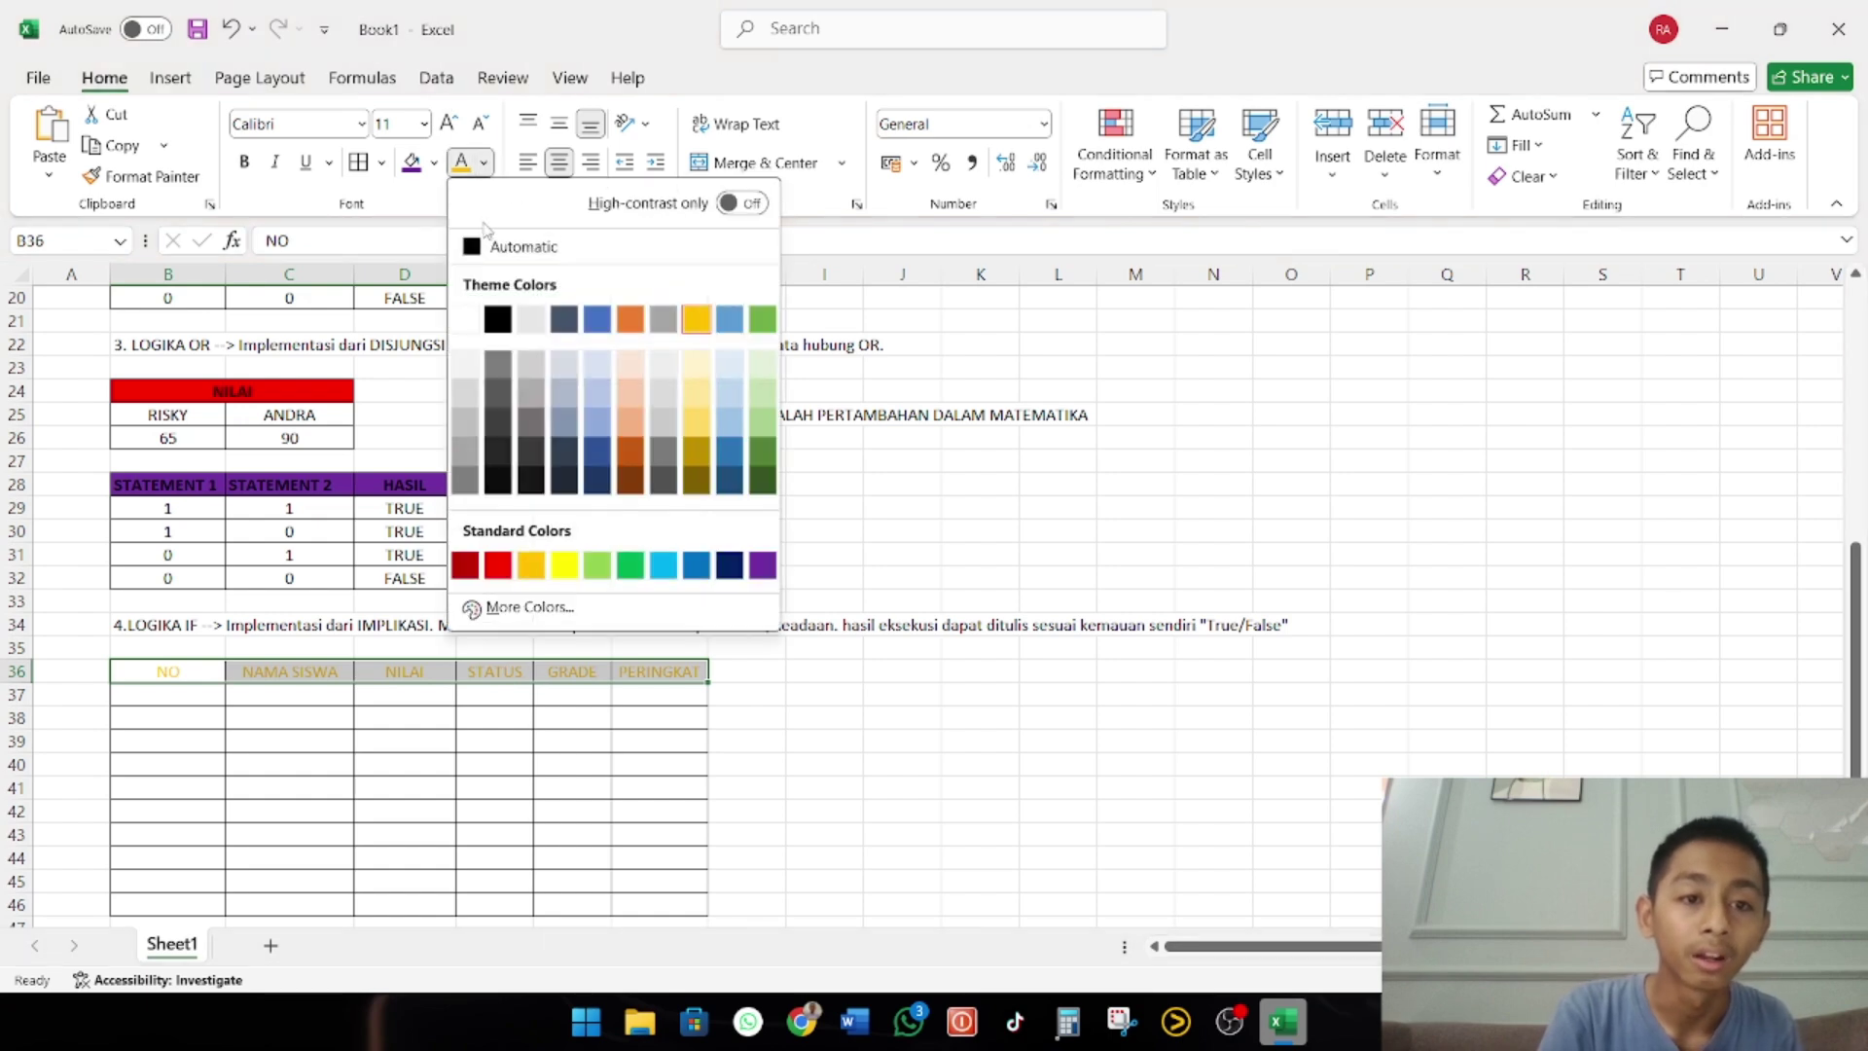
left_click(433, 164)
left_click(433, 165)
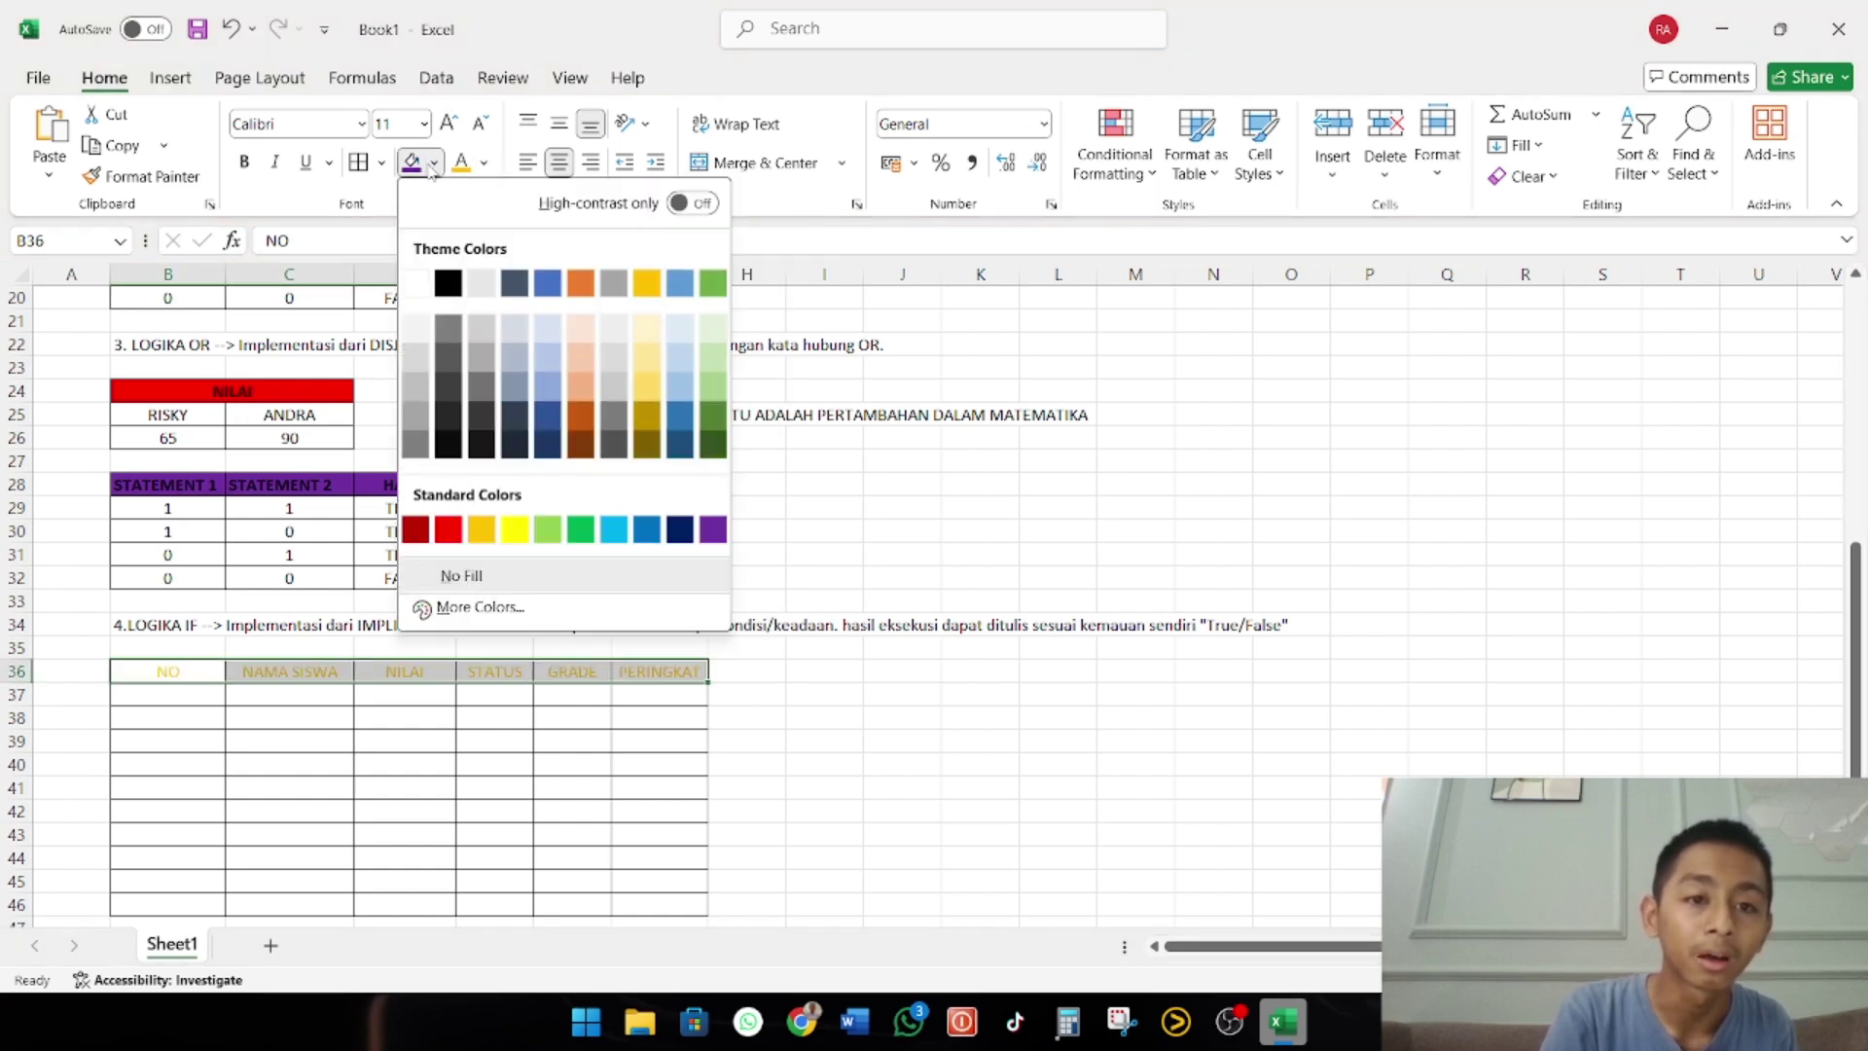
left_click(656, 279)
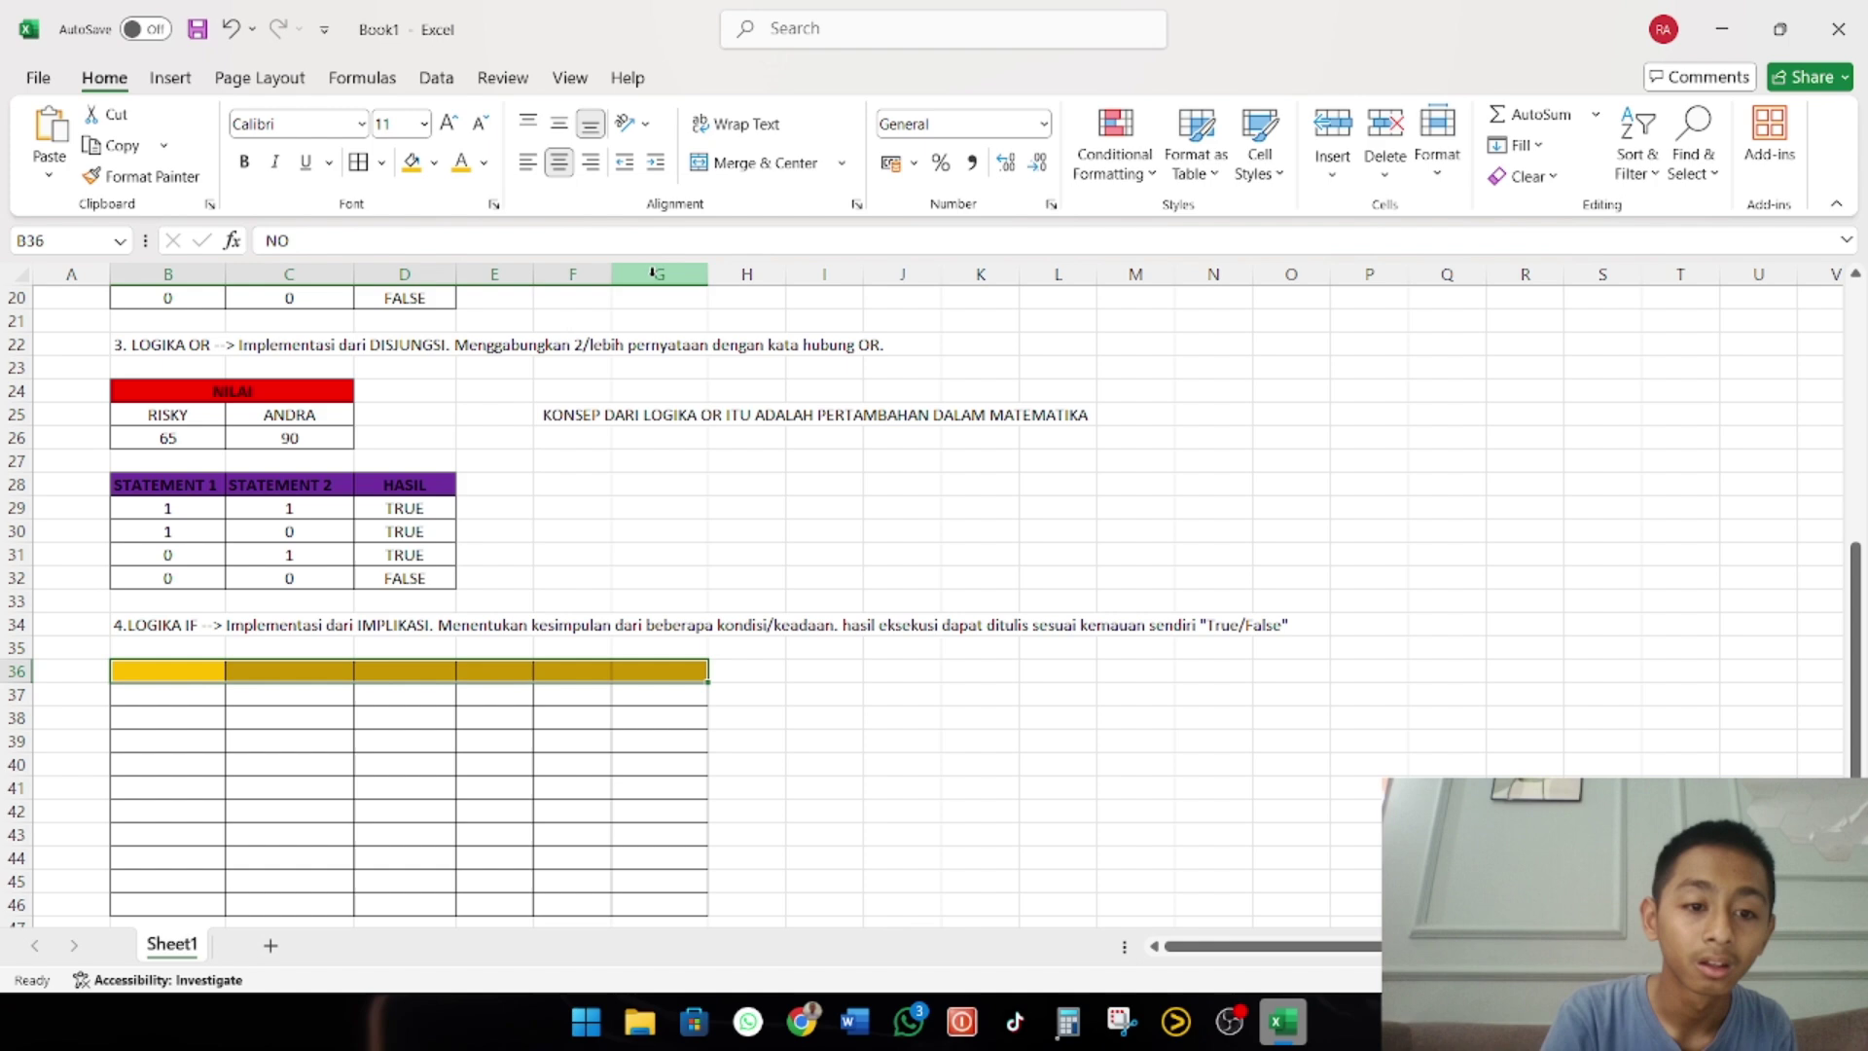
left_click(483, 163)
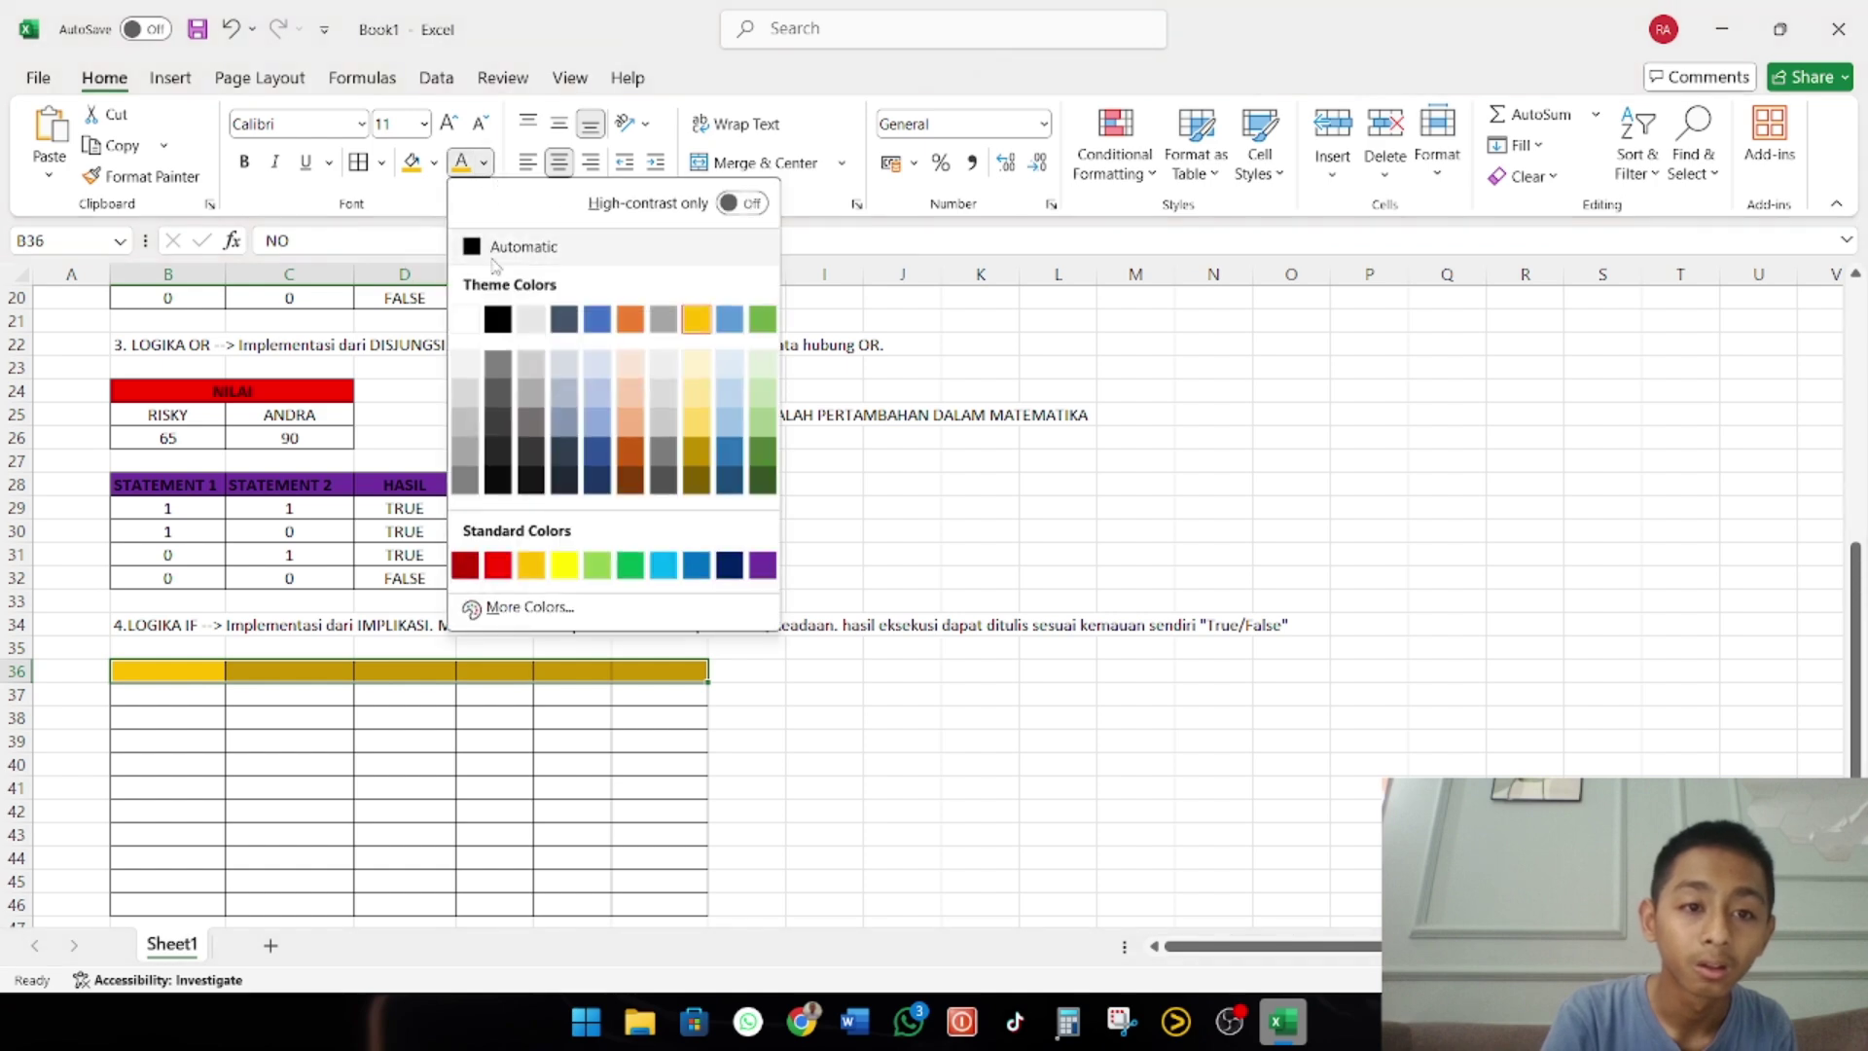
left_click(497, 319)
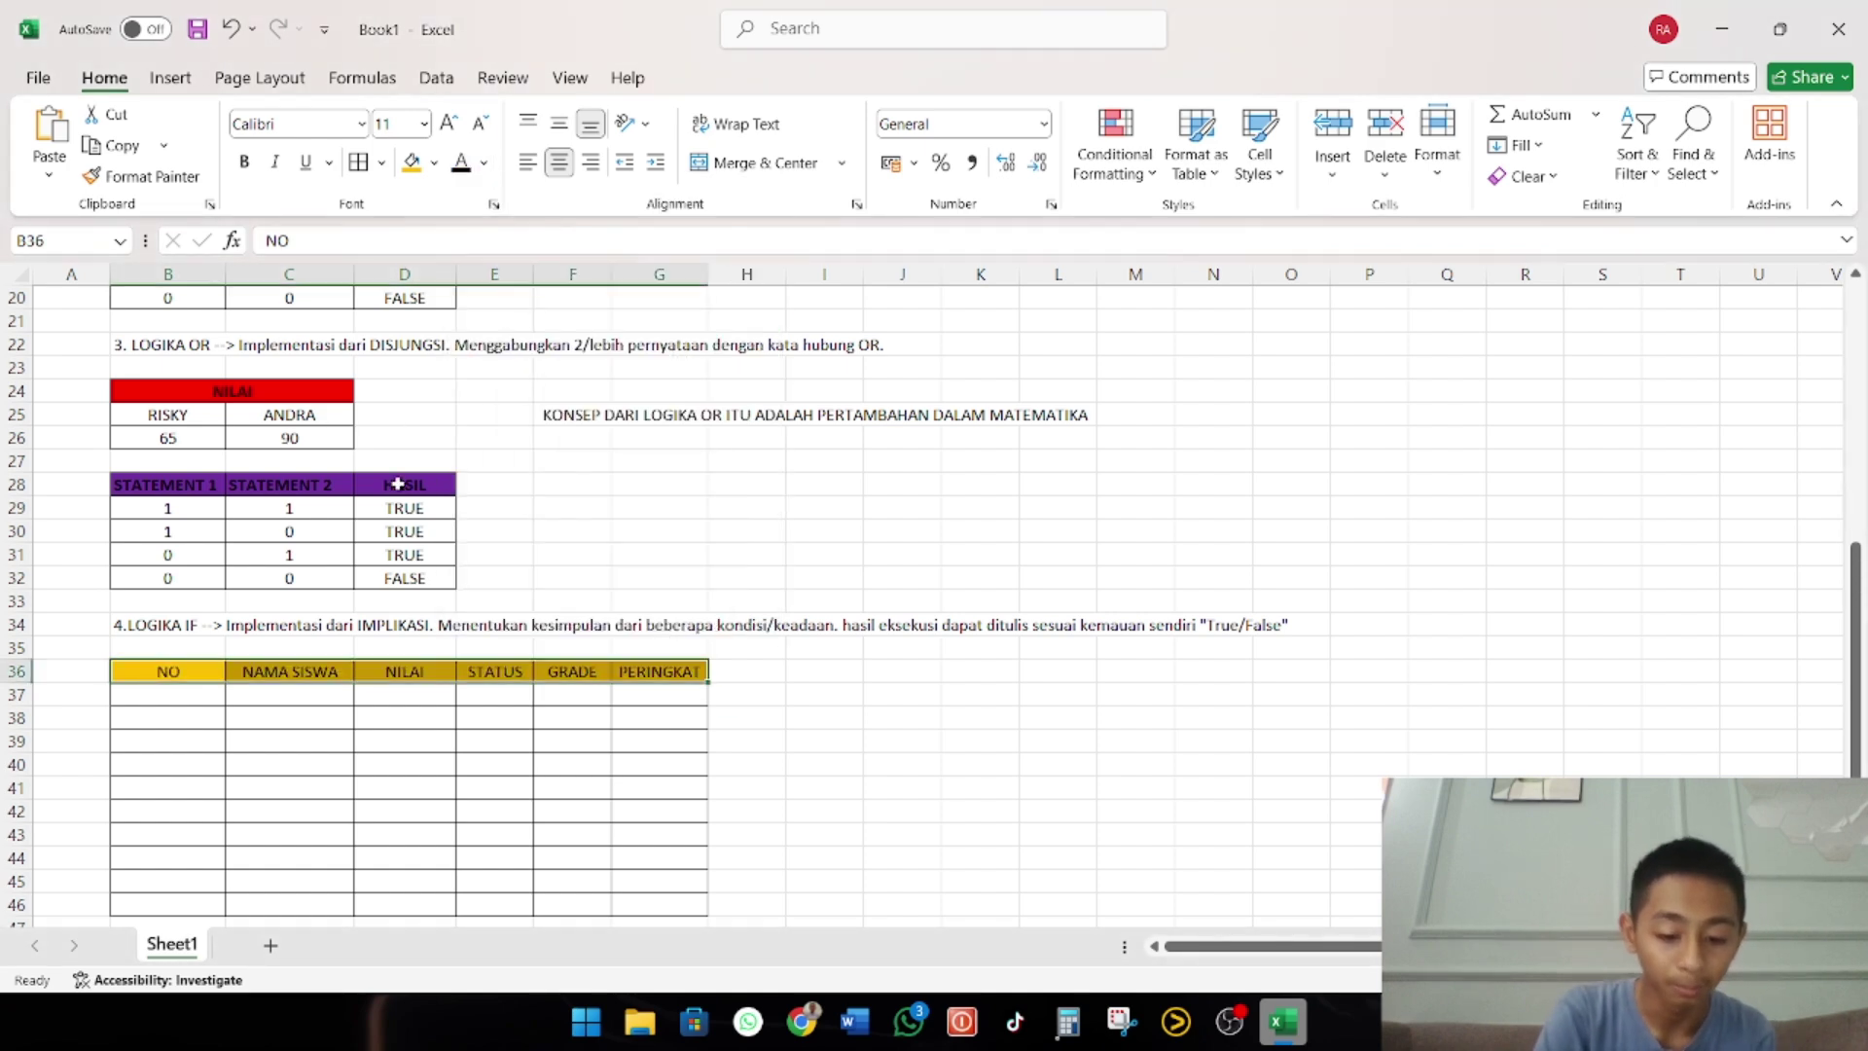
key("ctrl+b")
Enter the numbering formula =ROW()-ROW($B$36) in cell B37 of the NO column
left_click(155, 694)
scroll(155, 693, "down", 2)
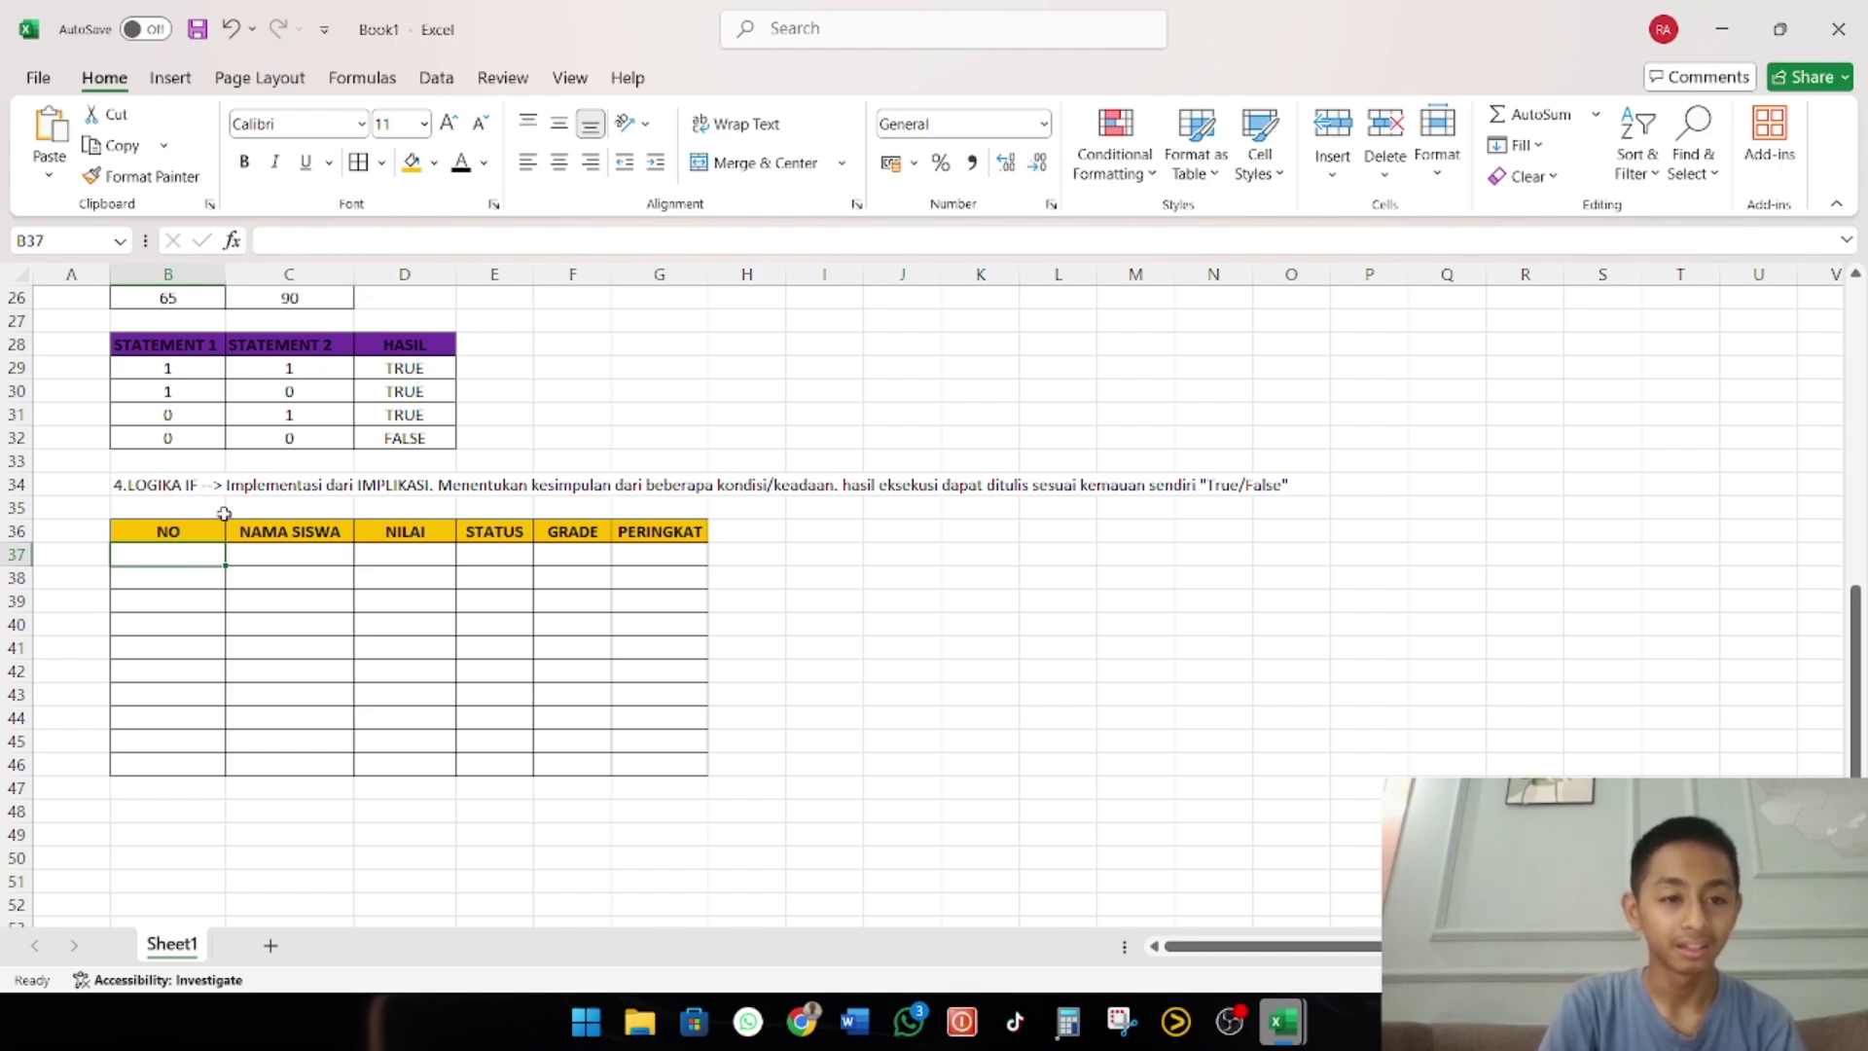
left_click(322, 247)
type("=")
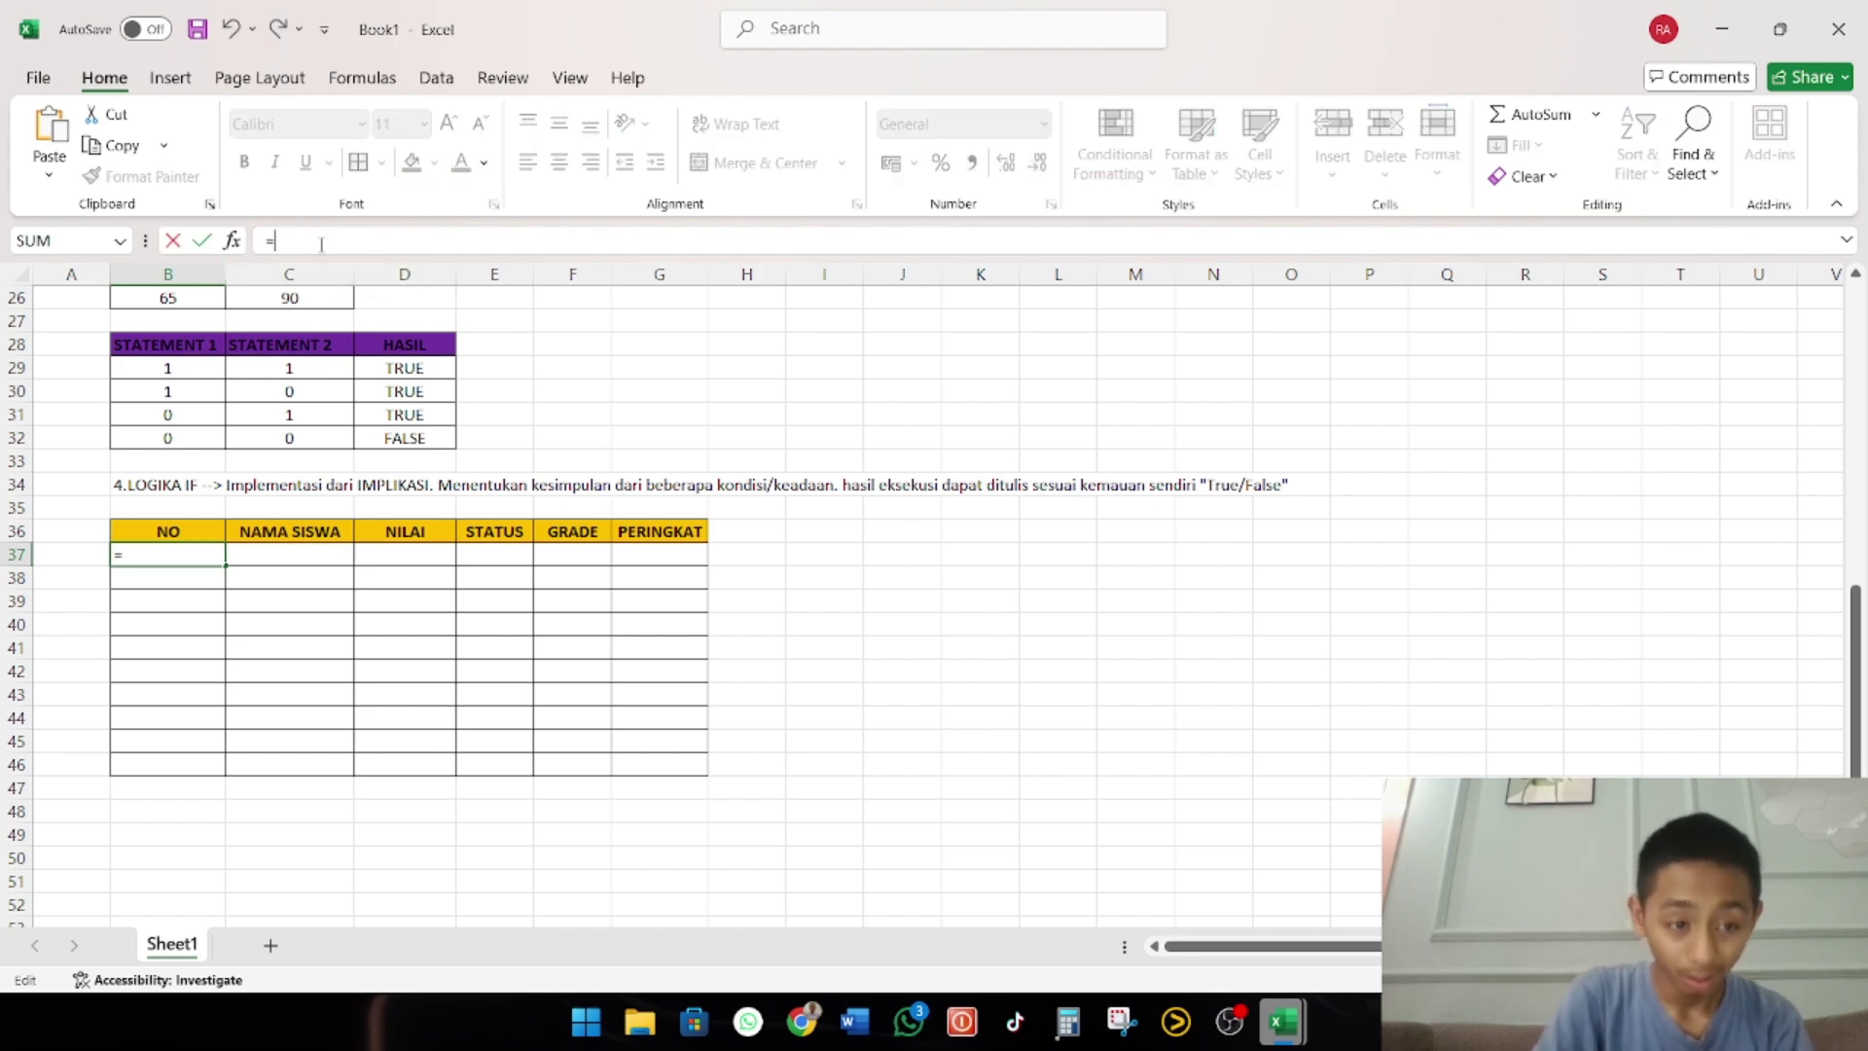
type("R")
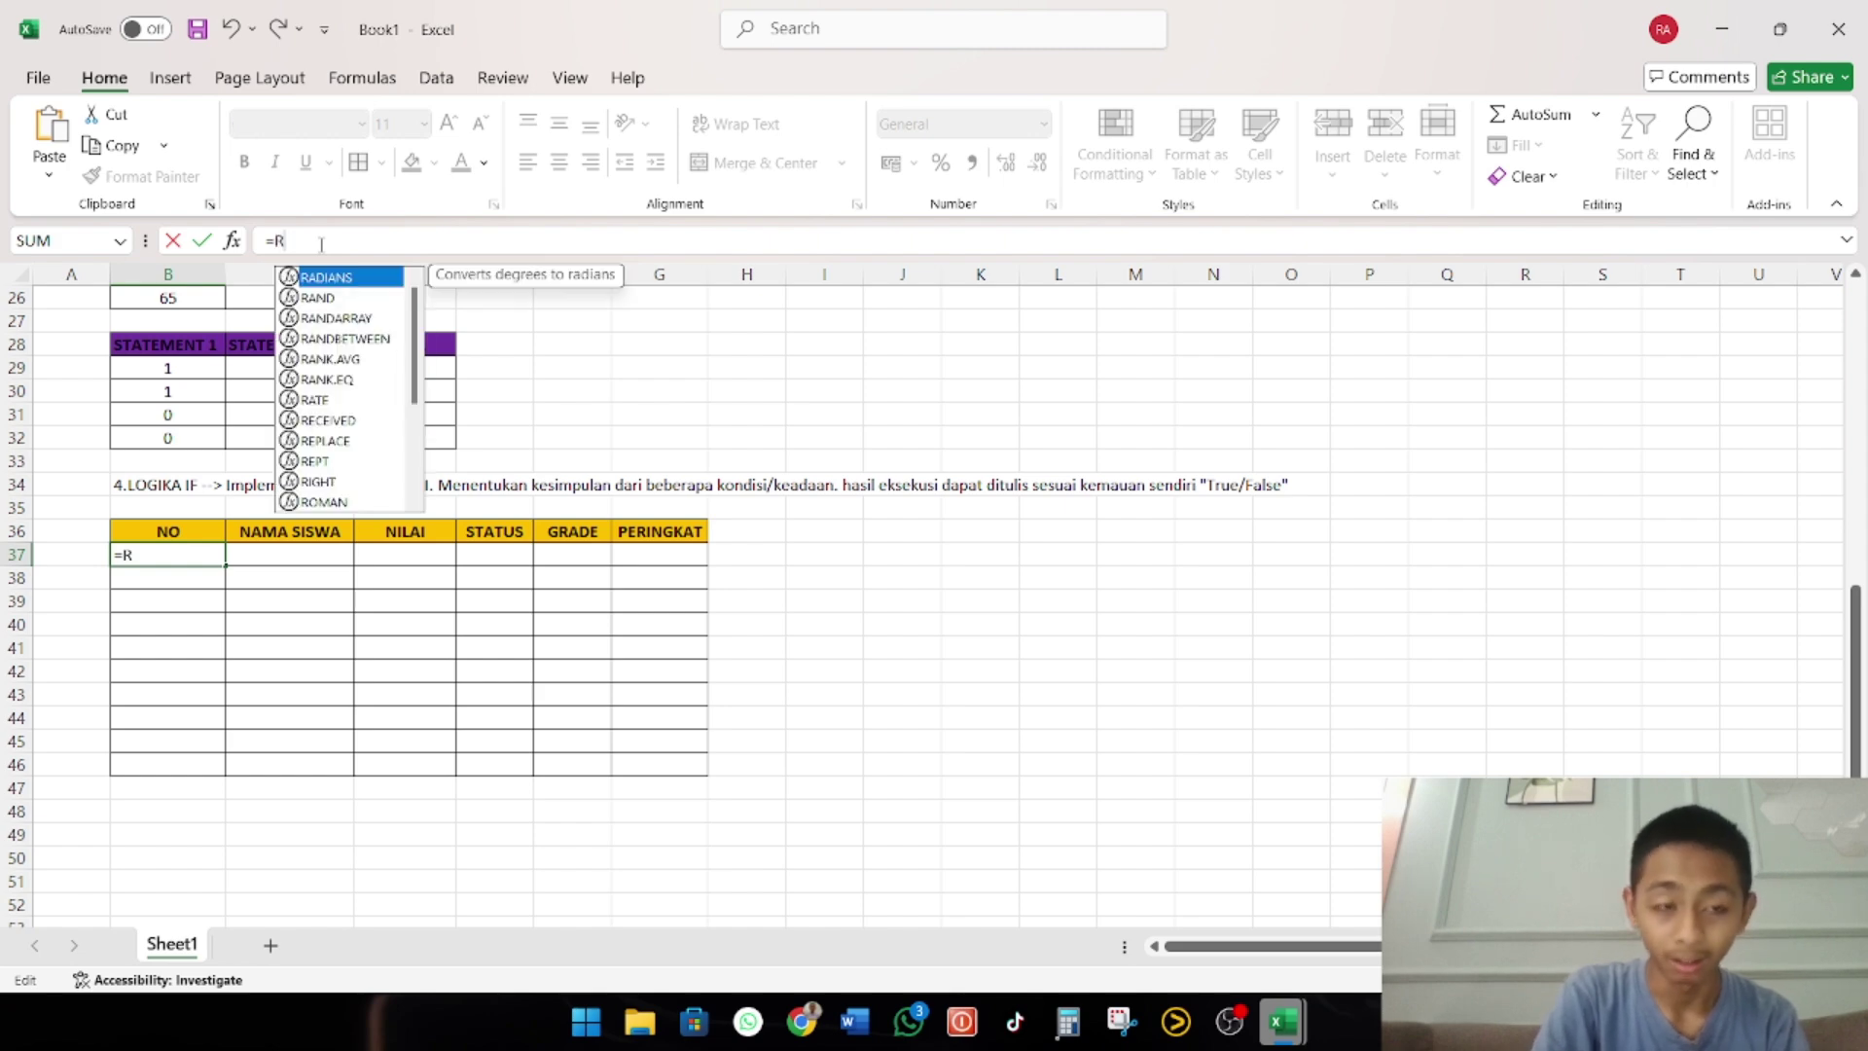
type("OW(")
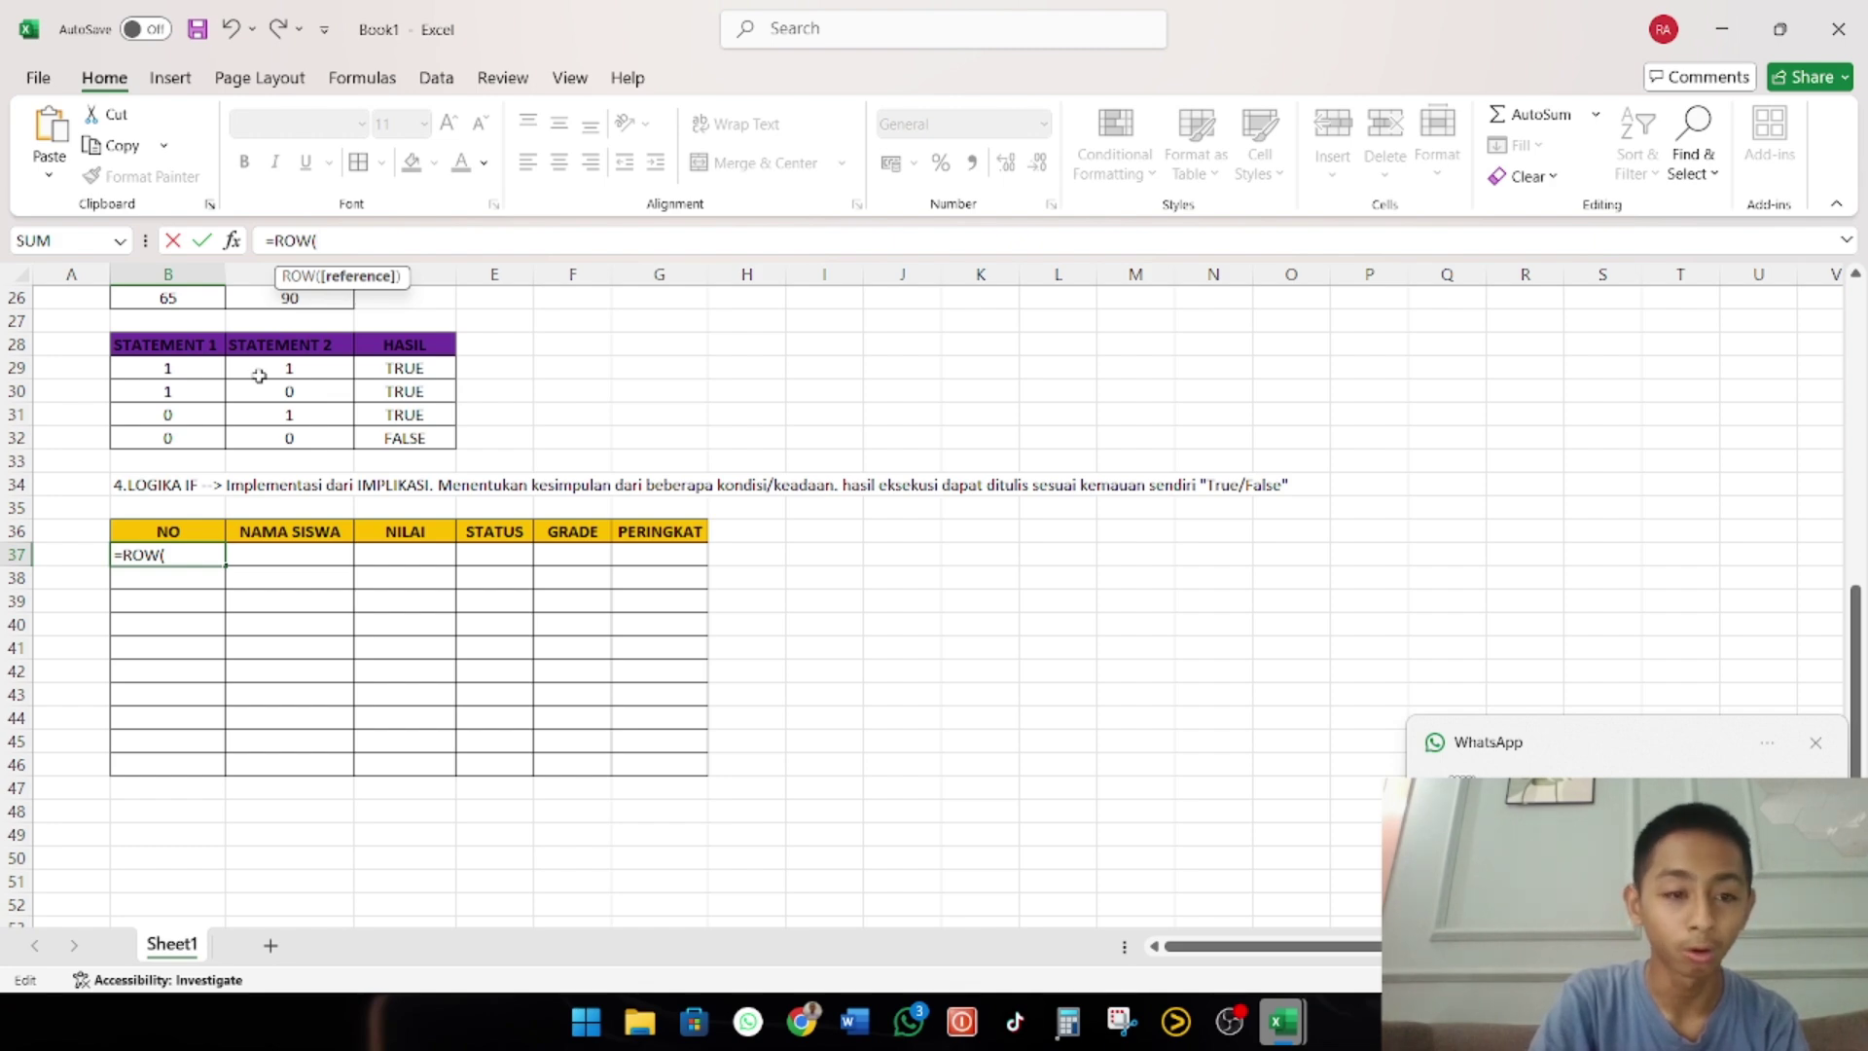
type(")")
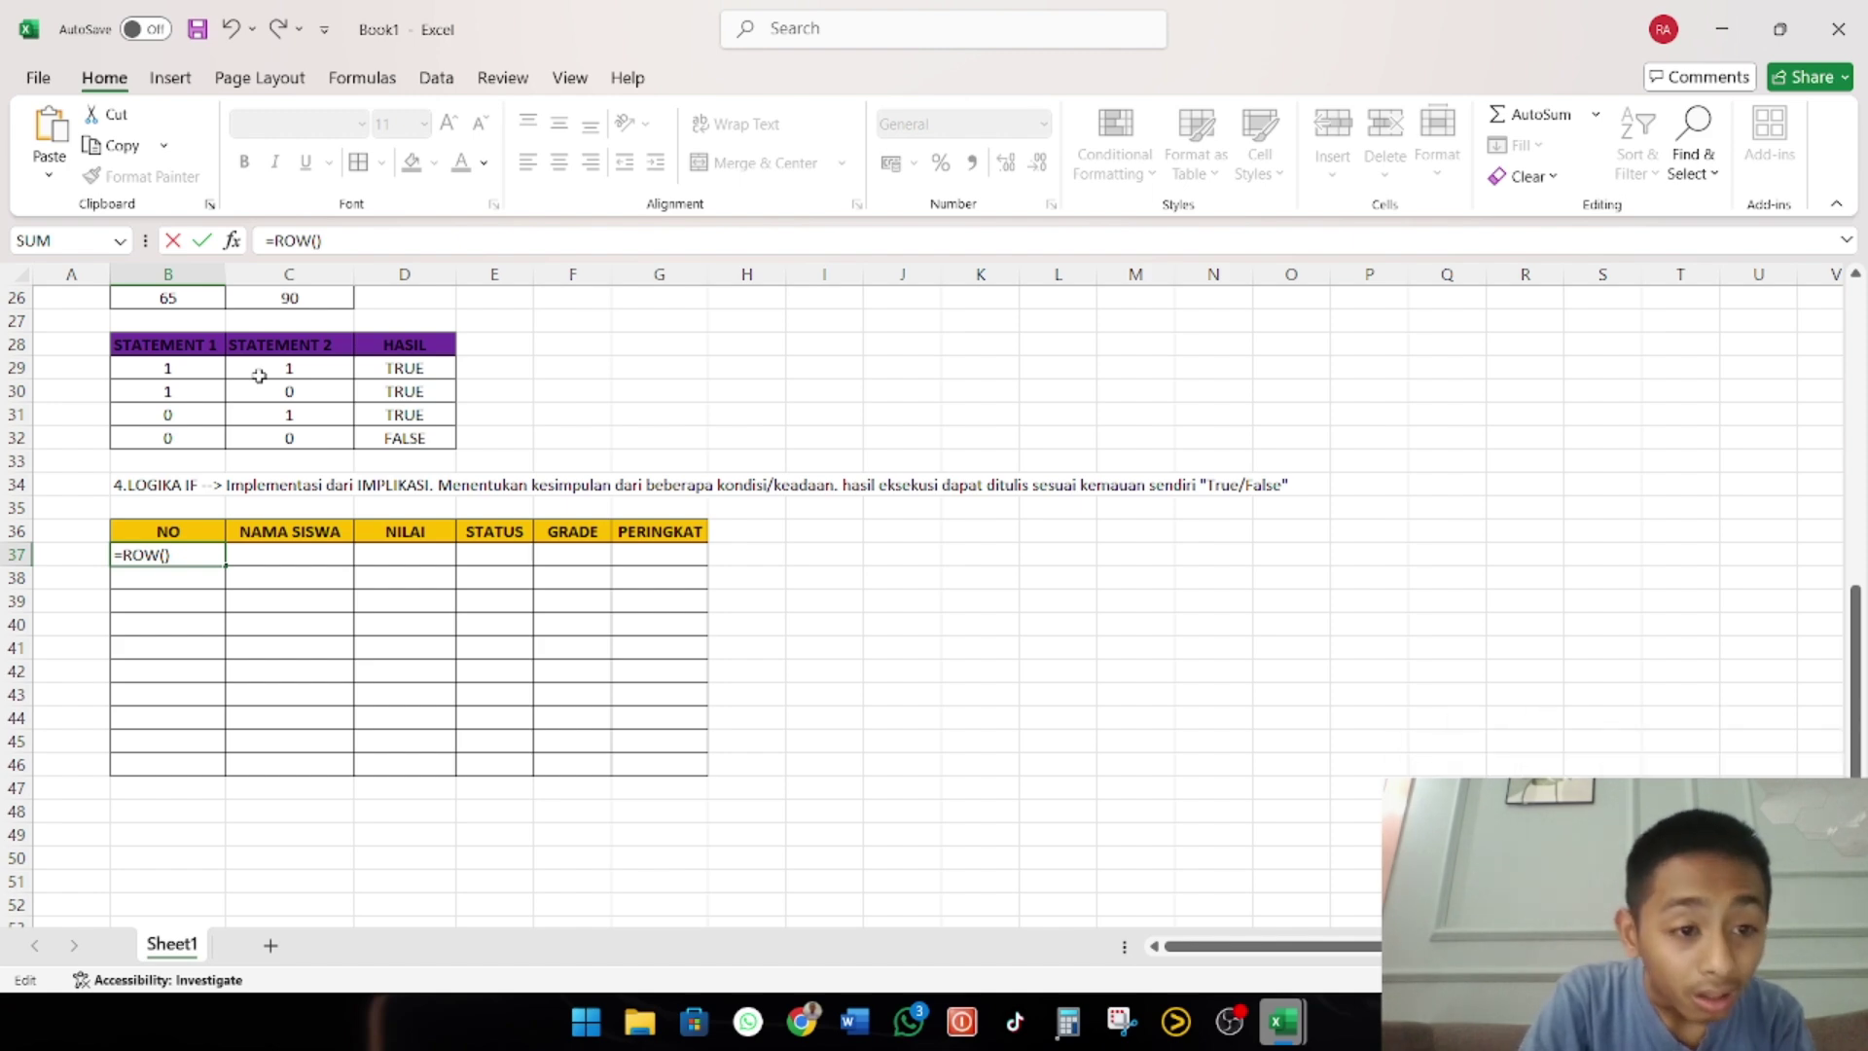
type("-")
type("ROW")
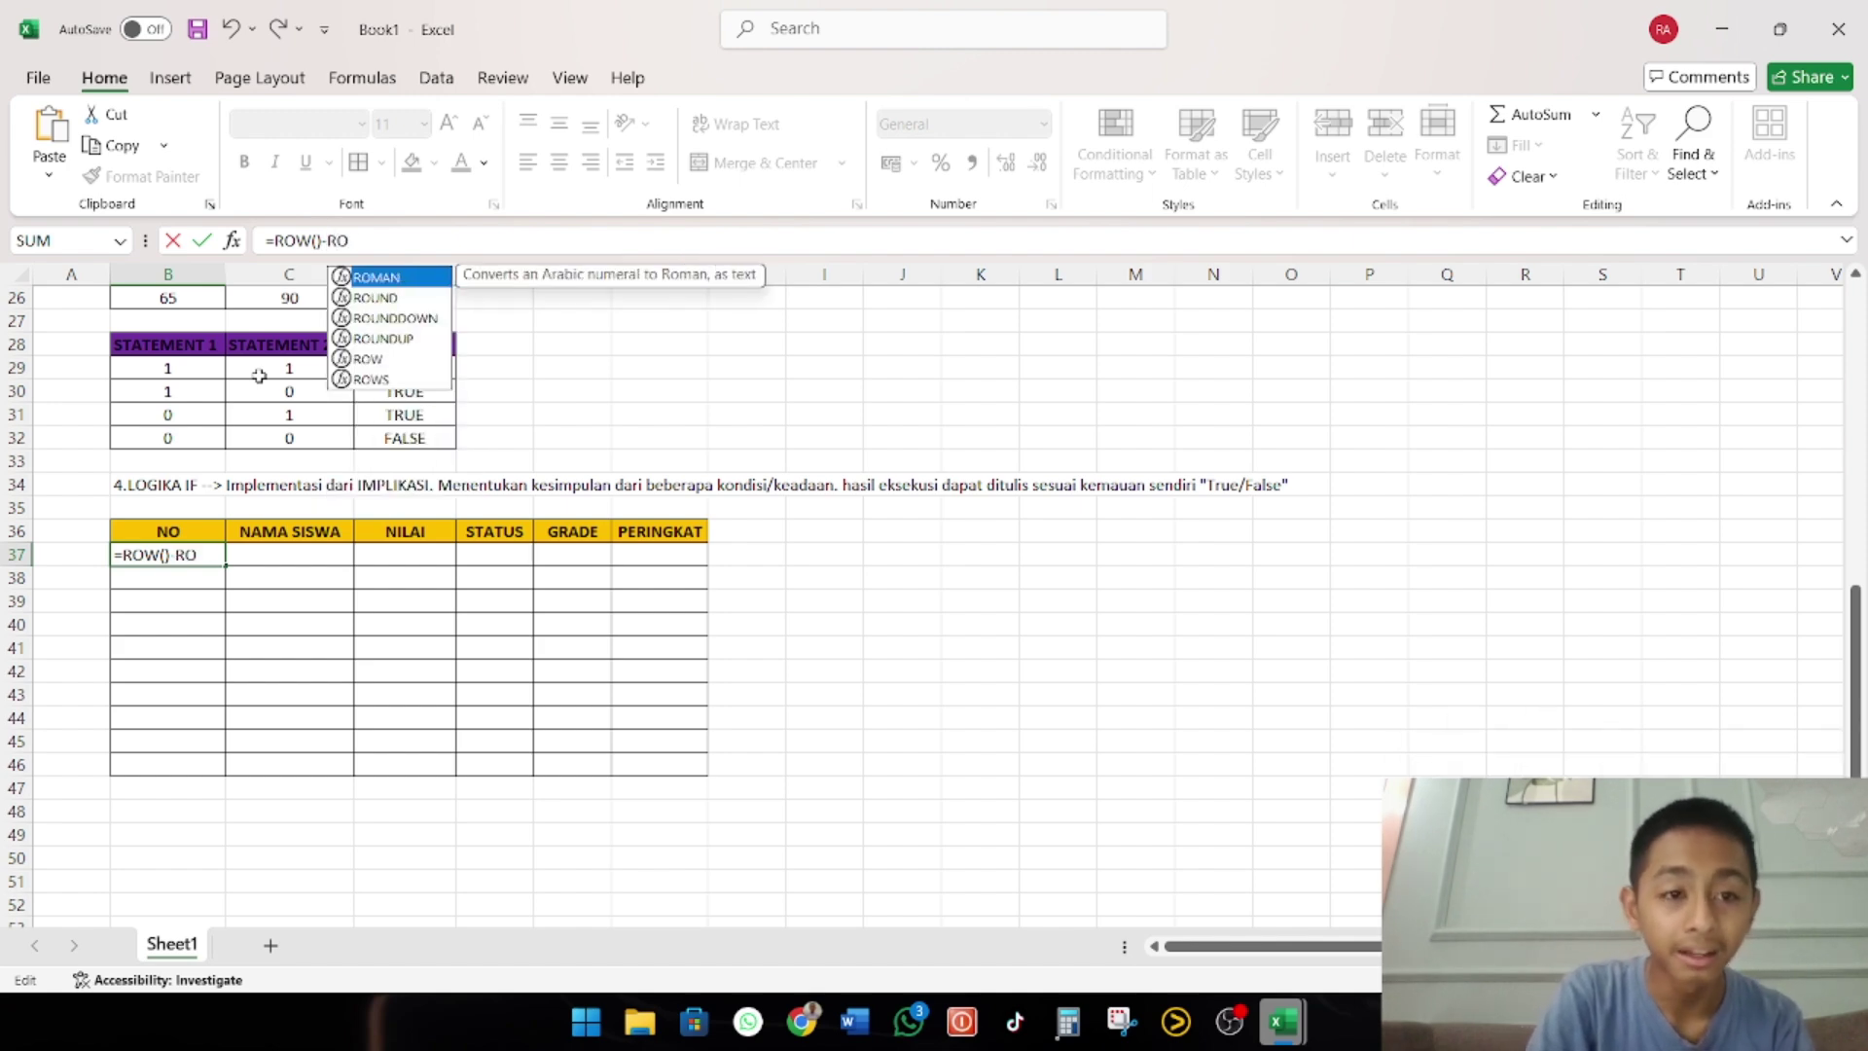
type("(")
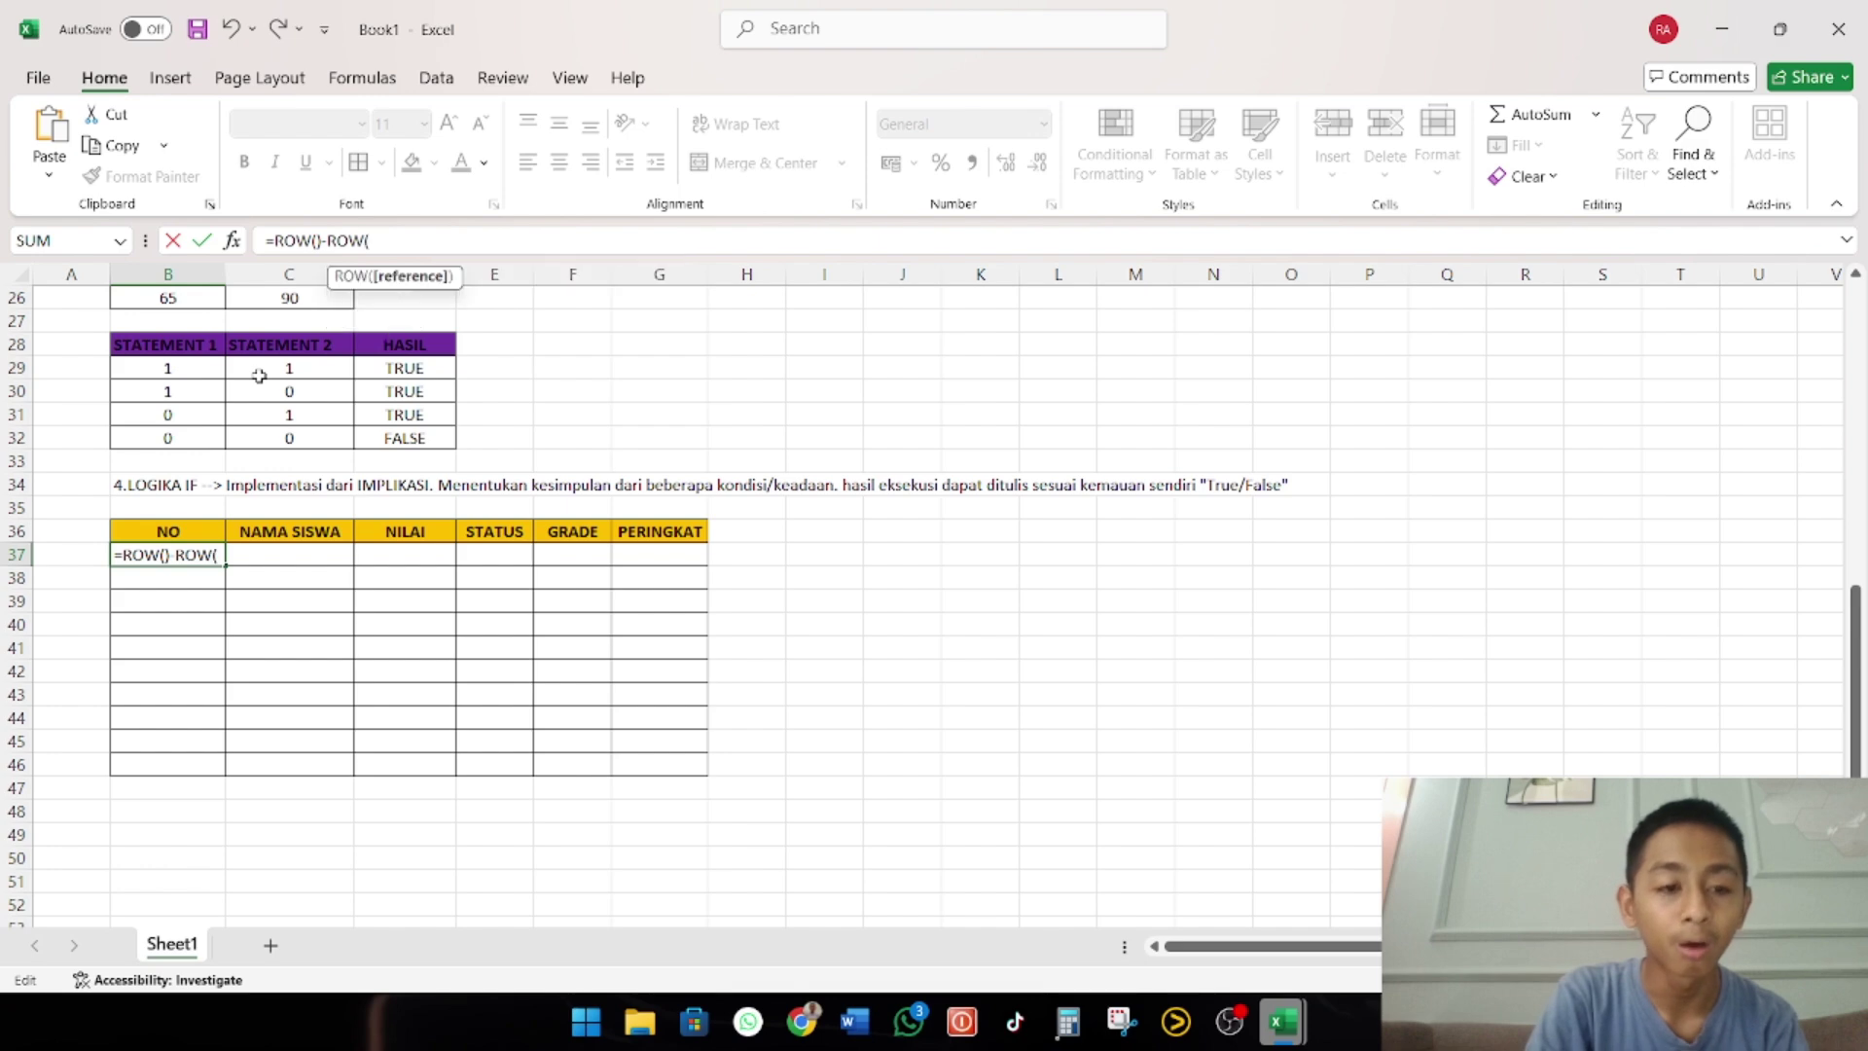
left_click(190, 534)
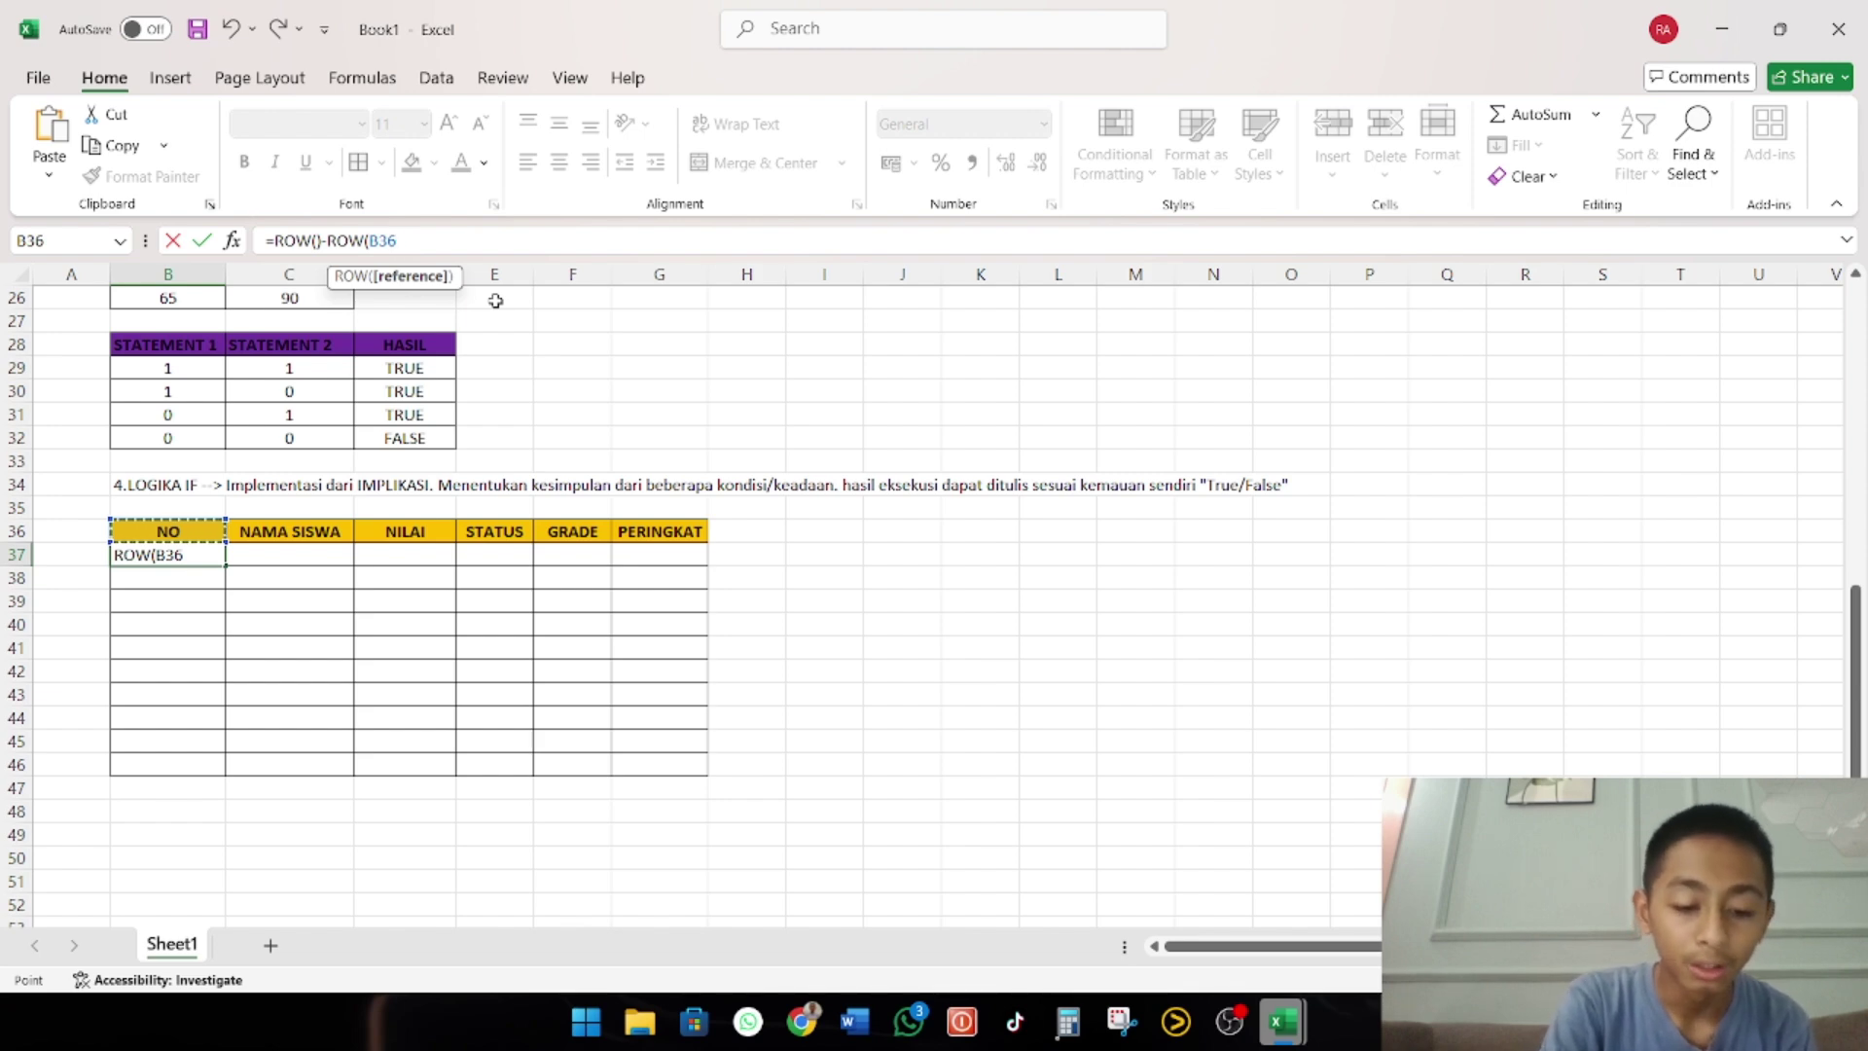
key("F4")
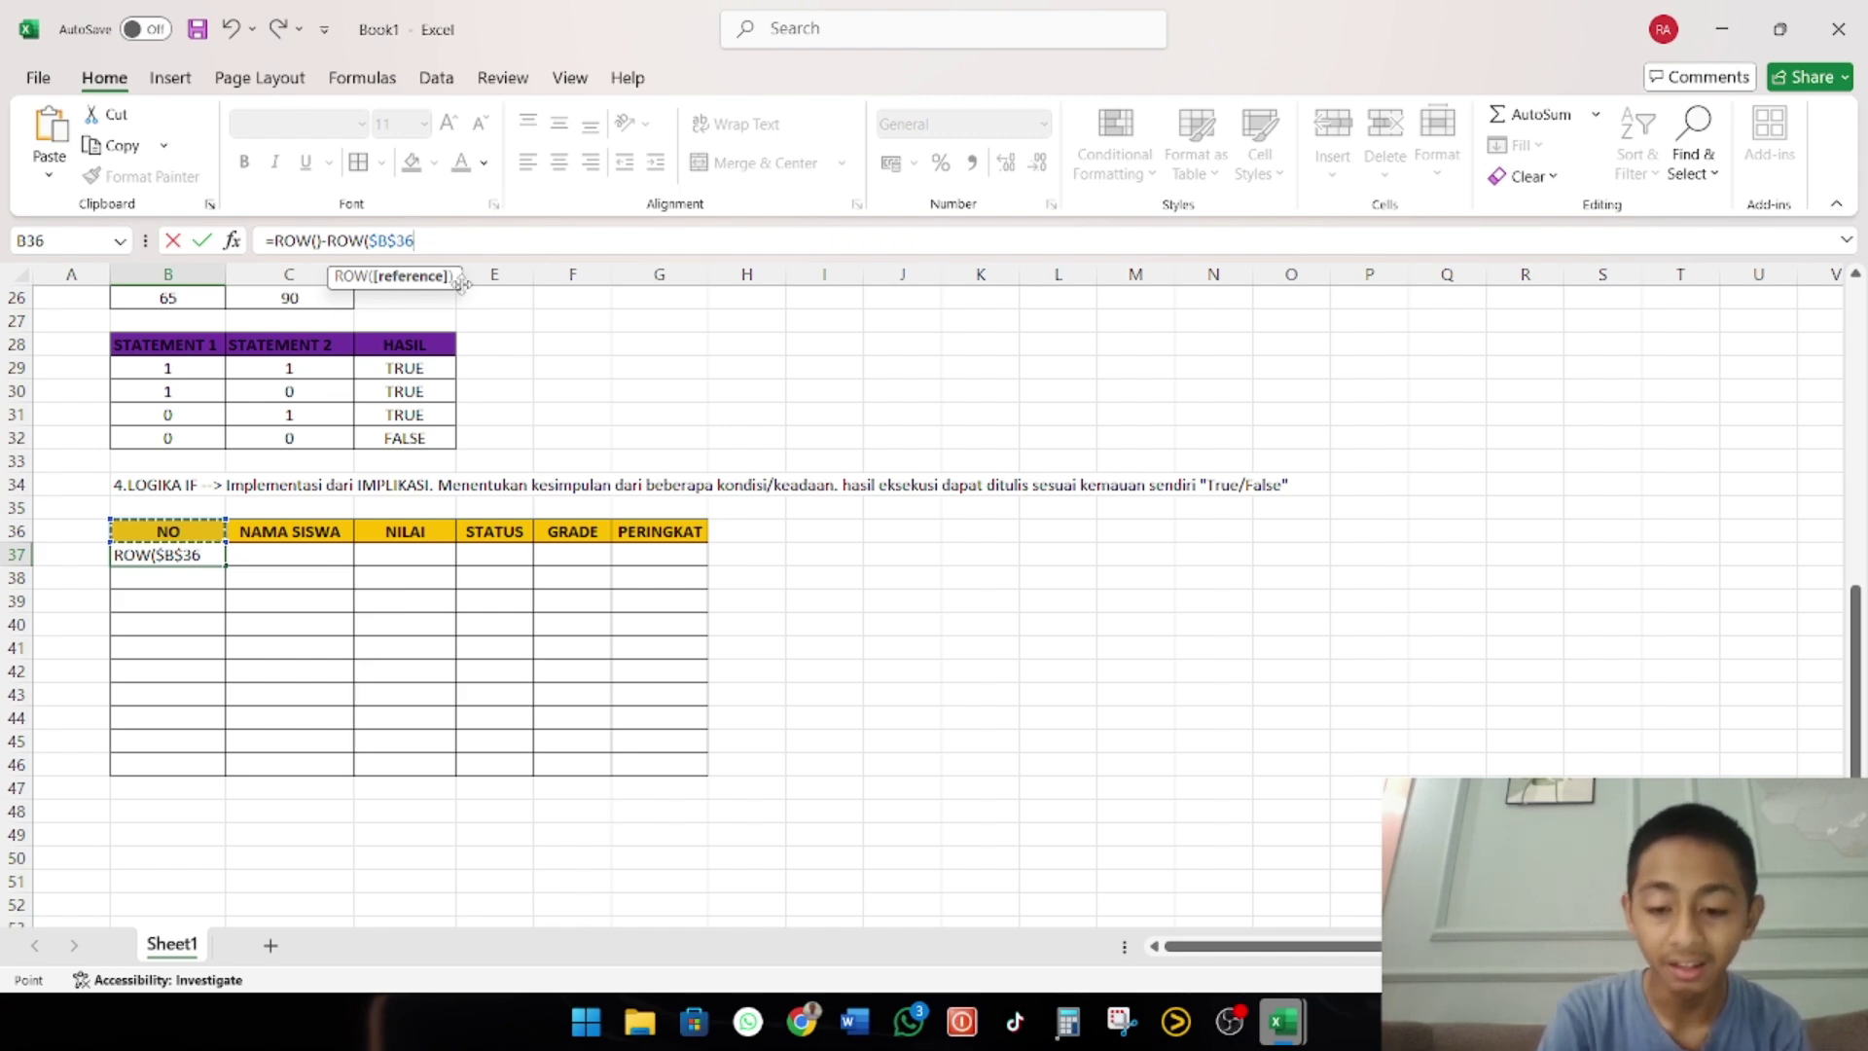
type(")")
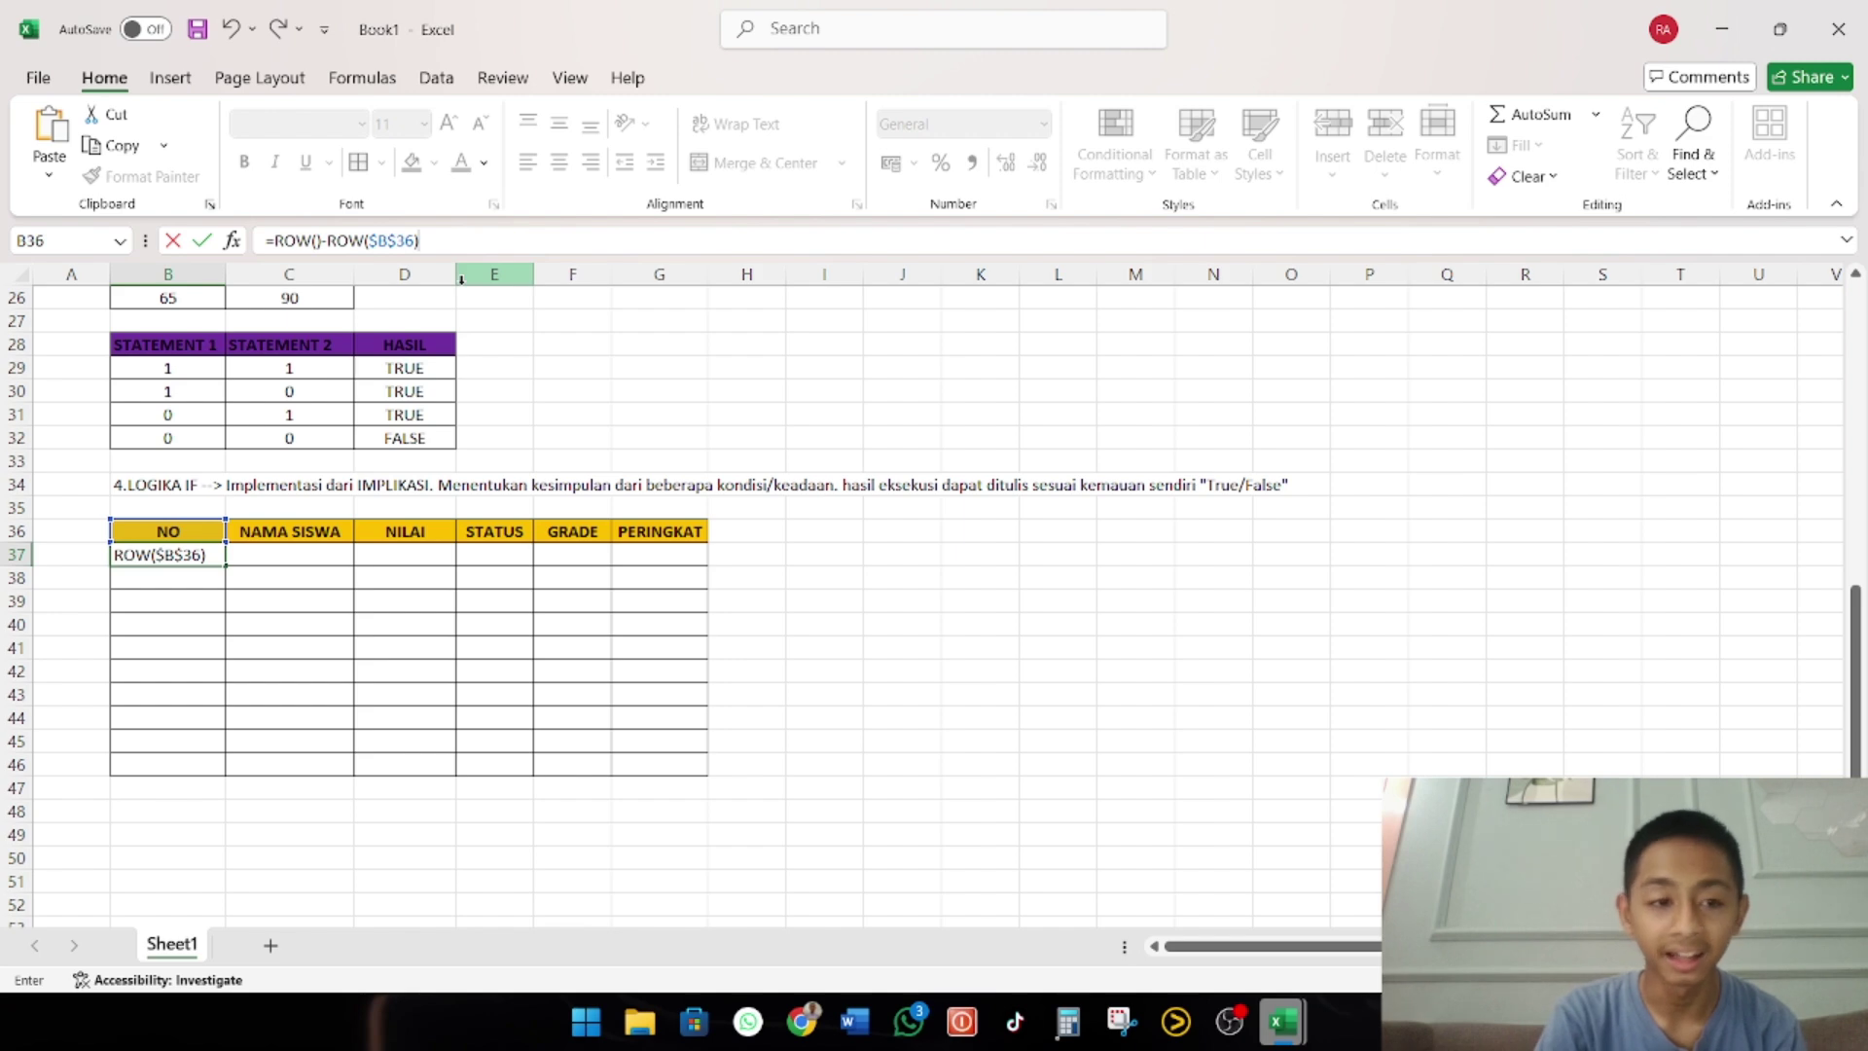
key("Return")
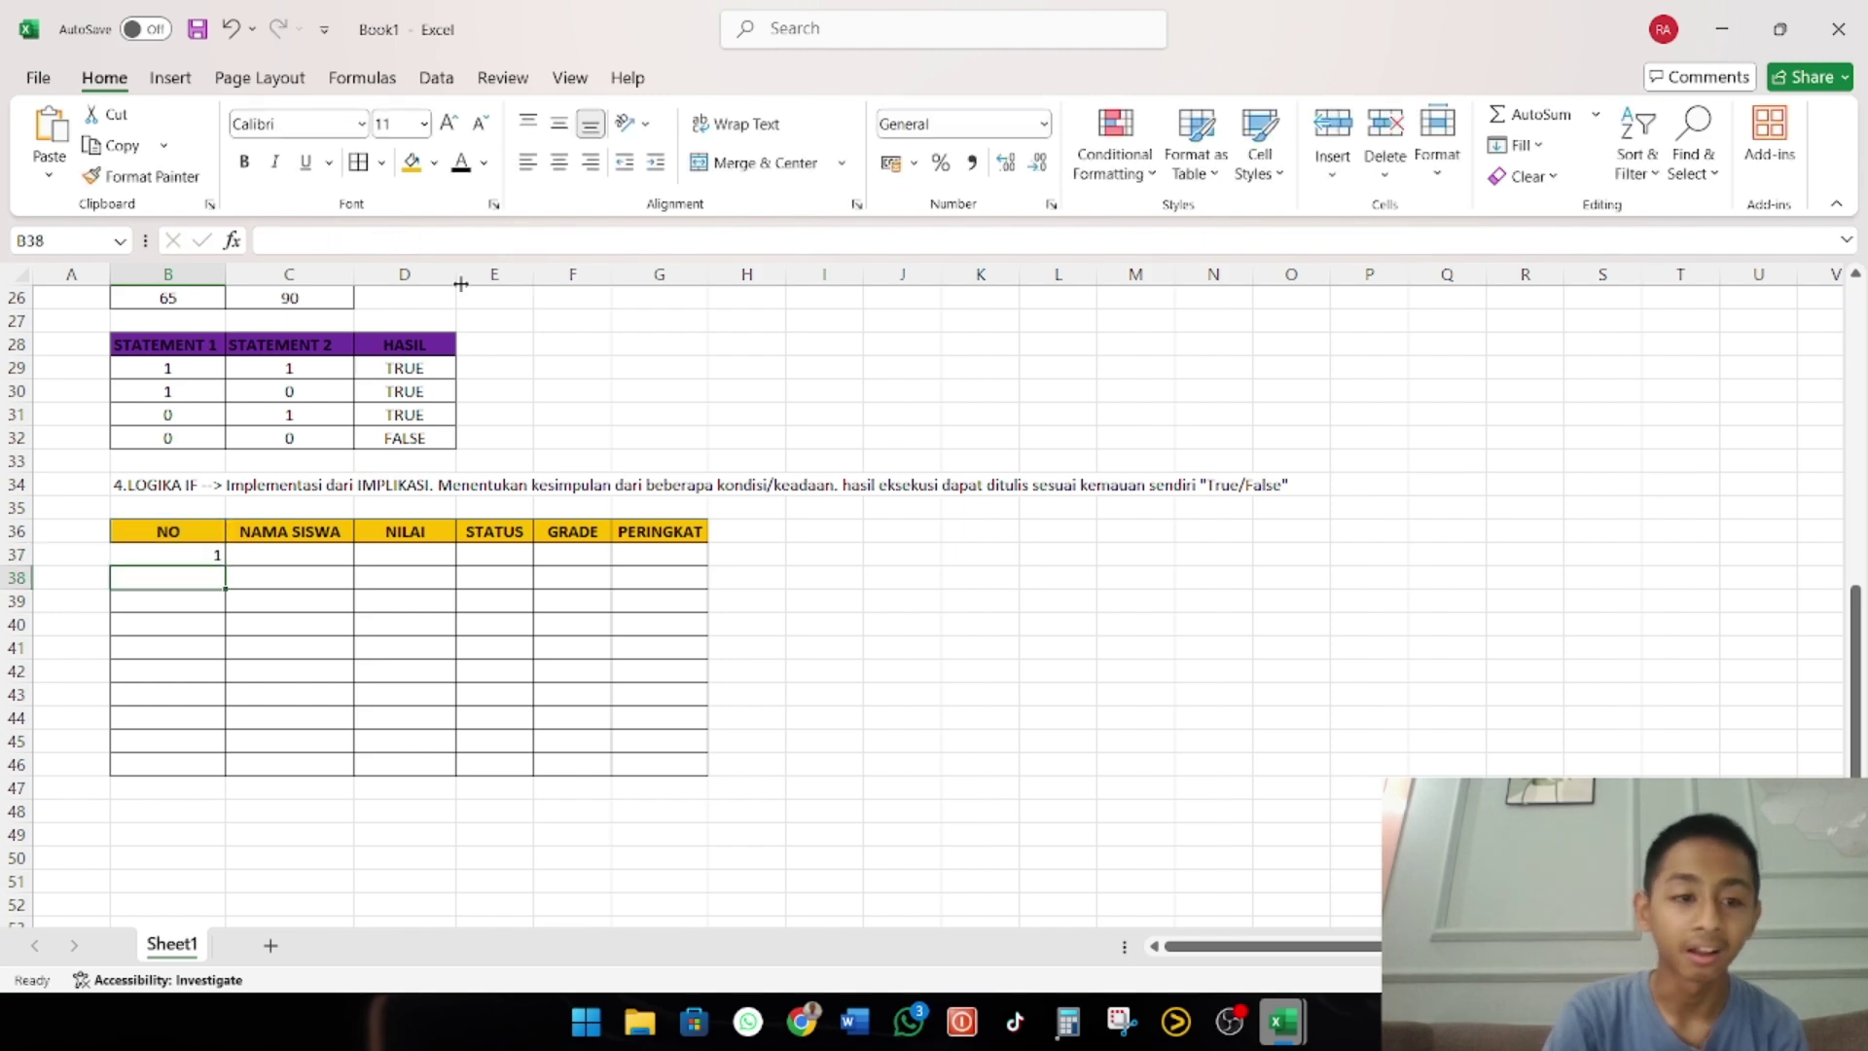
Copy the numbering formula from B37 down the NO column through B46
left_click(174, 555)
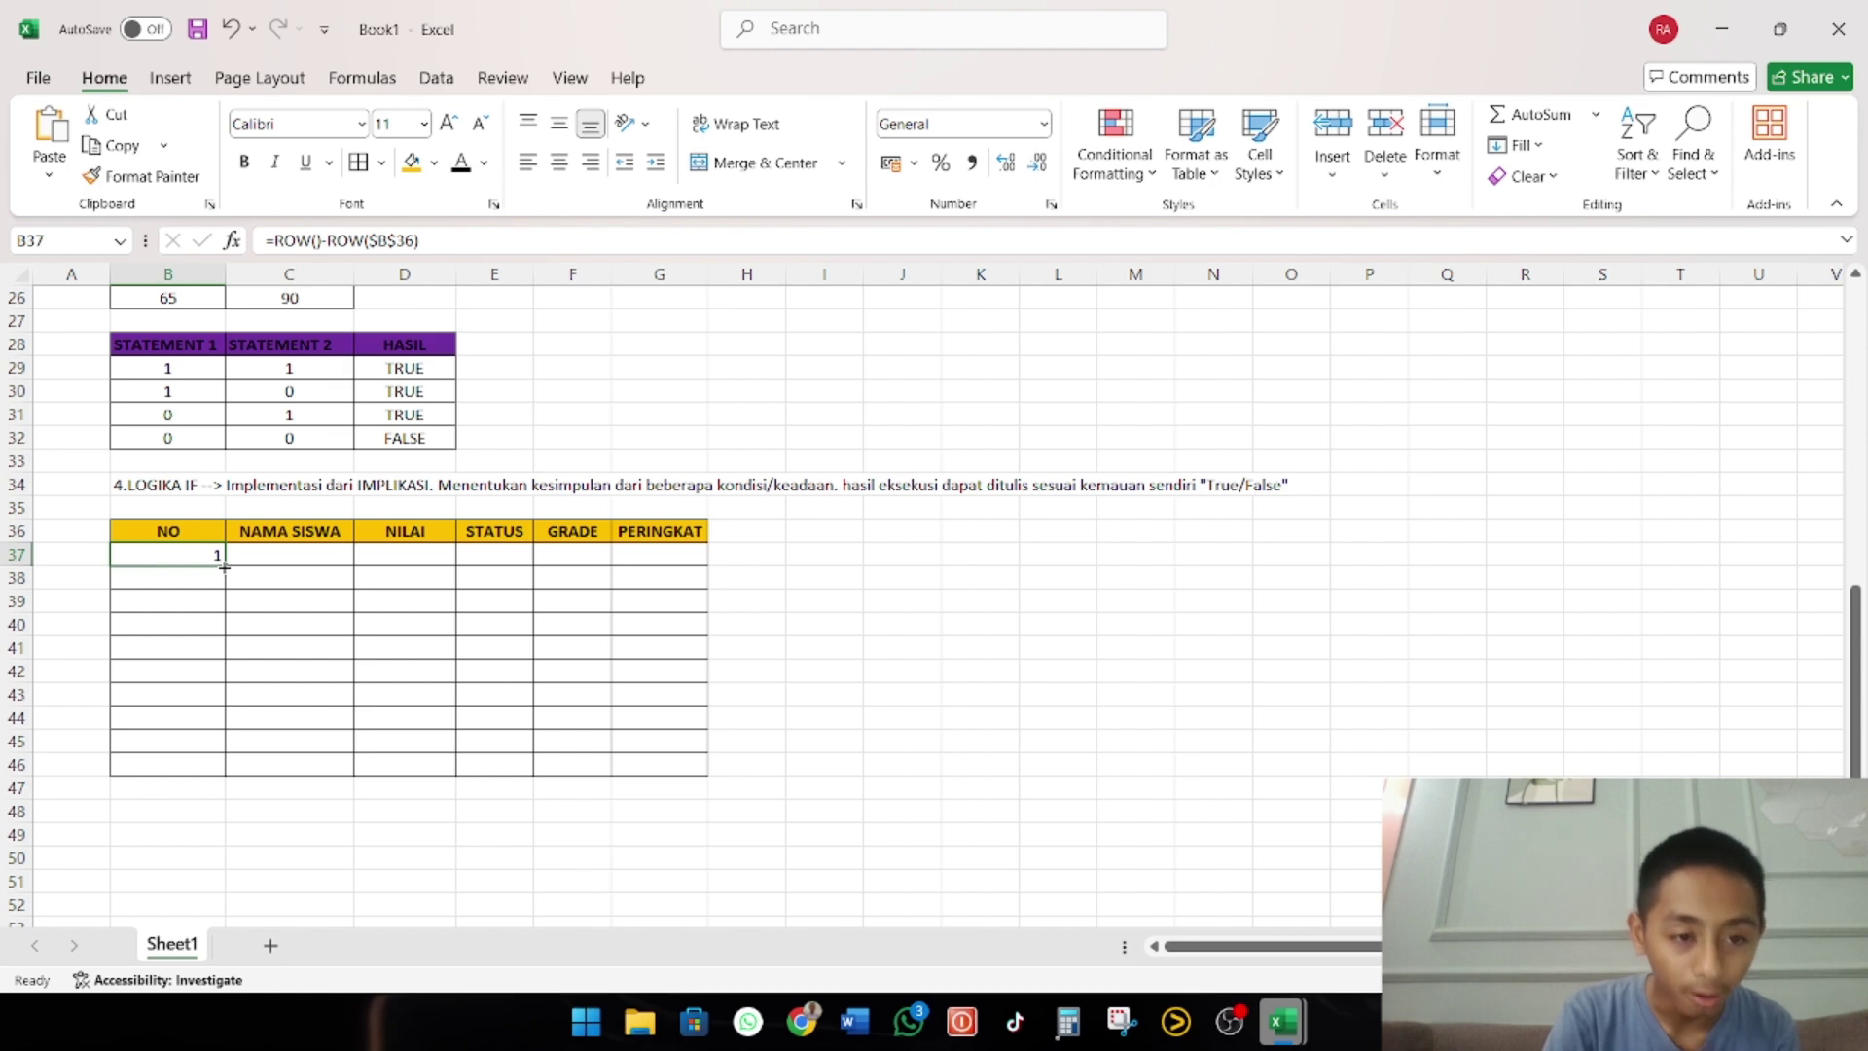
left_click_drag(223, 566, 239, 769)
left_click(302, 820)
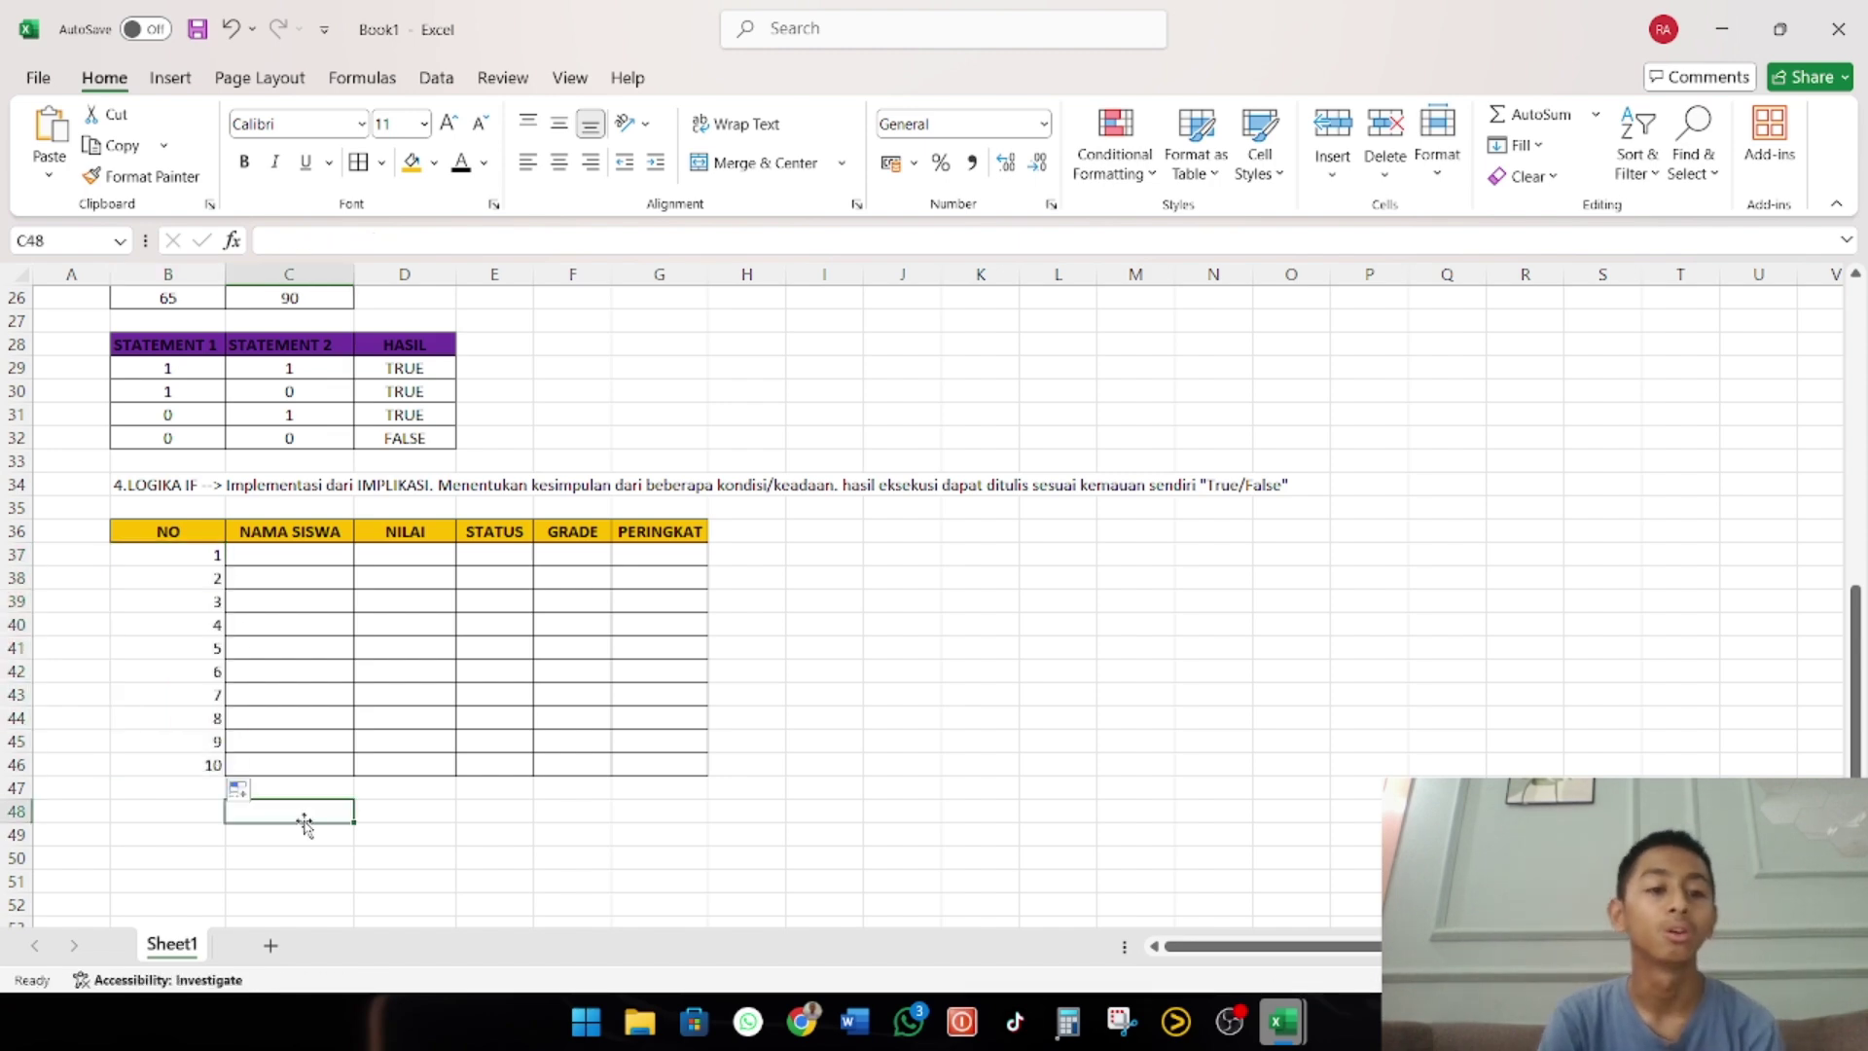
left_click(107, 622)
left_click(178, 557)
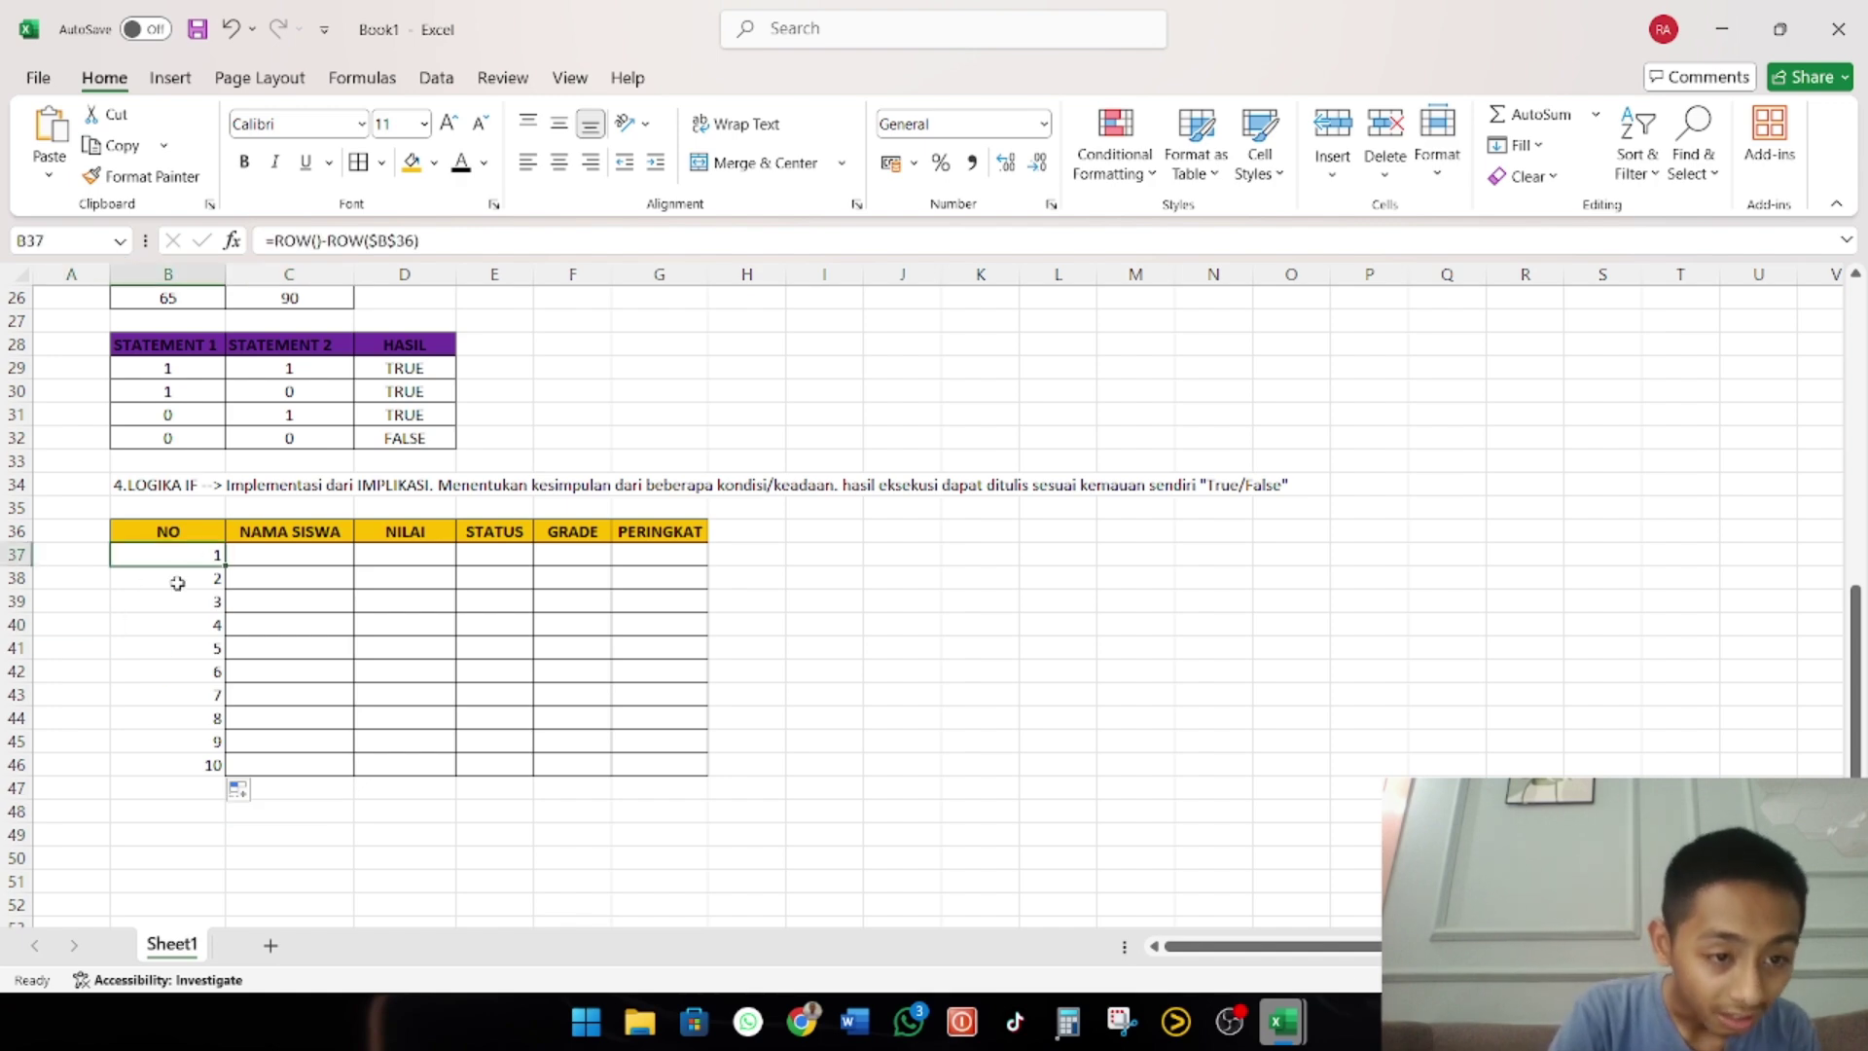
left_click_drag(178, 583, 170, 756)
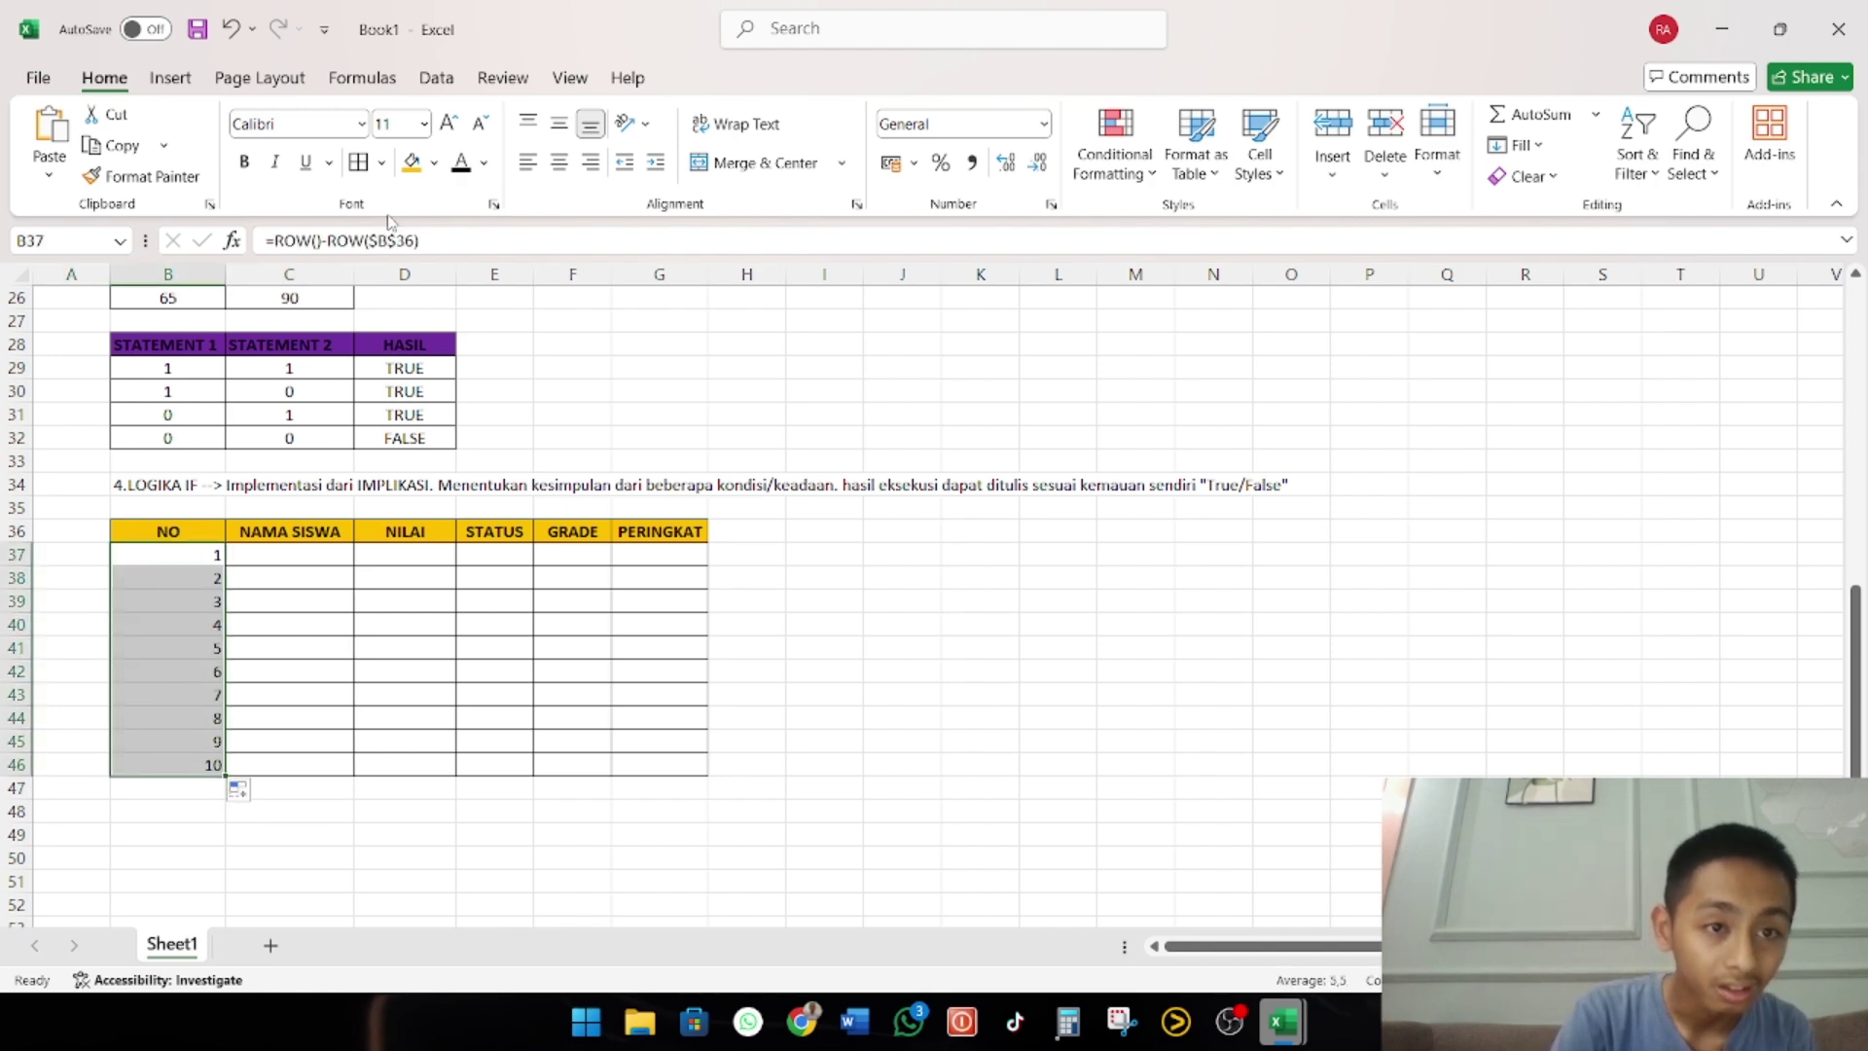
left_click(256, 557)
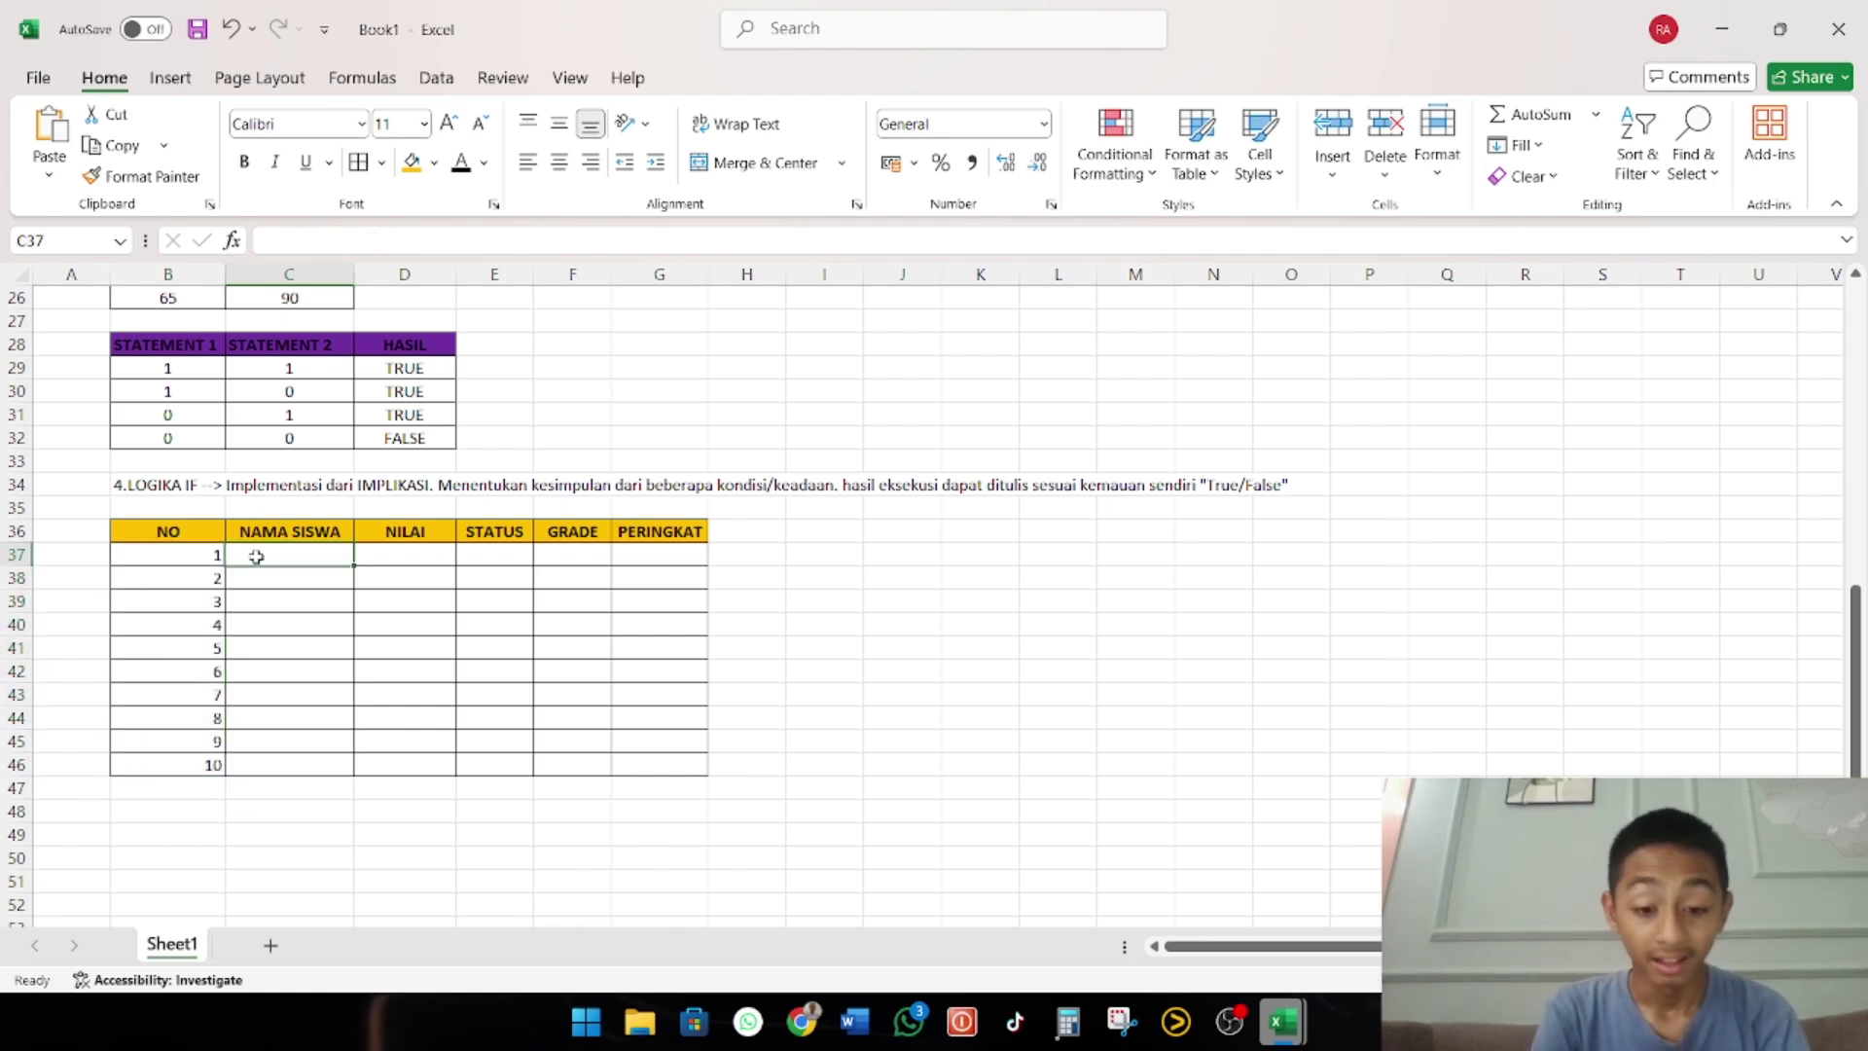
type("HN")
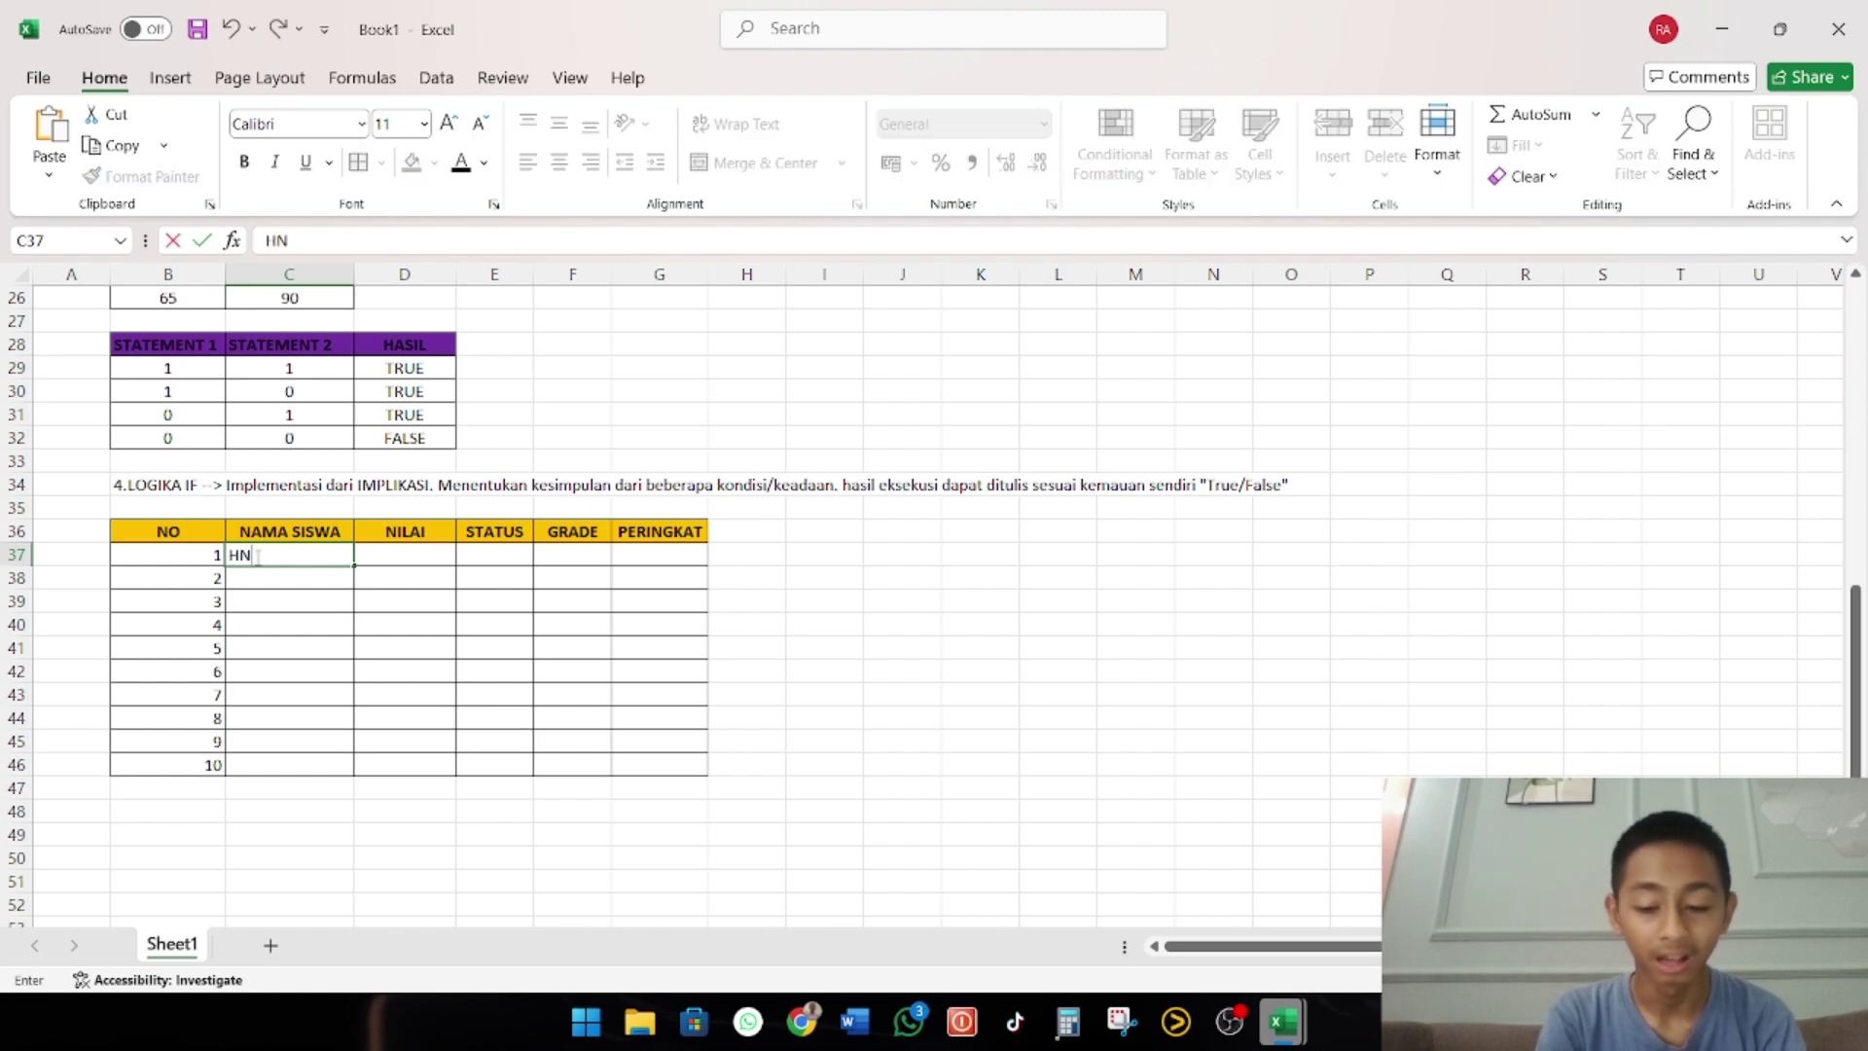
key("BackSpace")
type("ANTU")
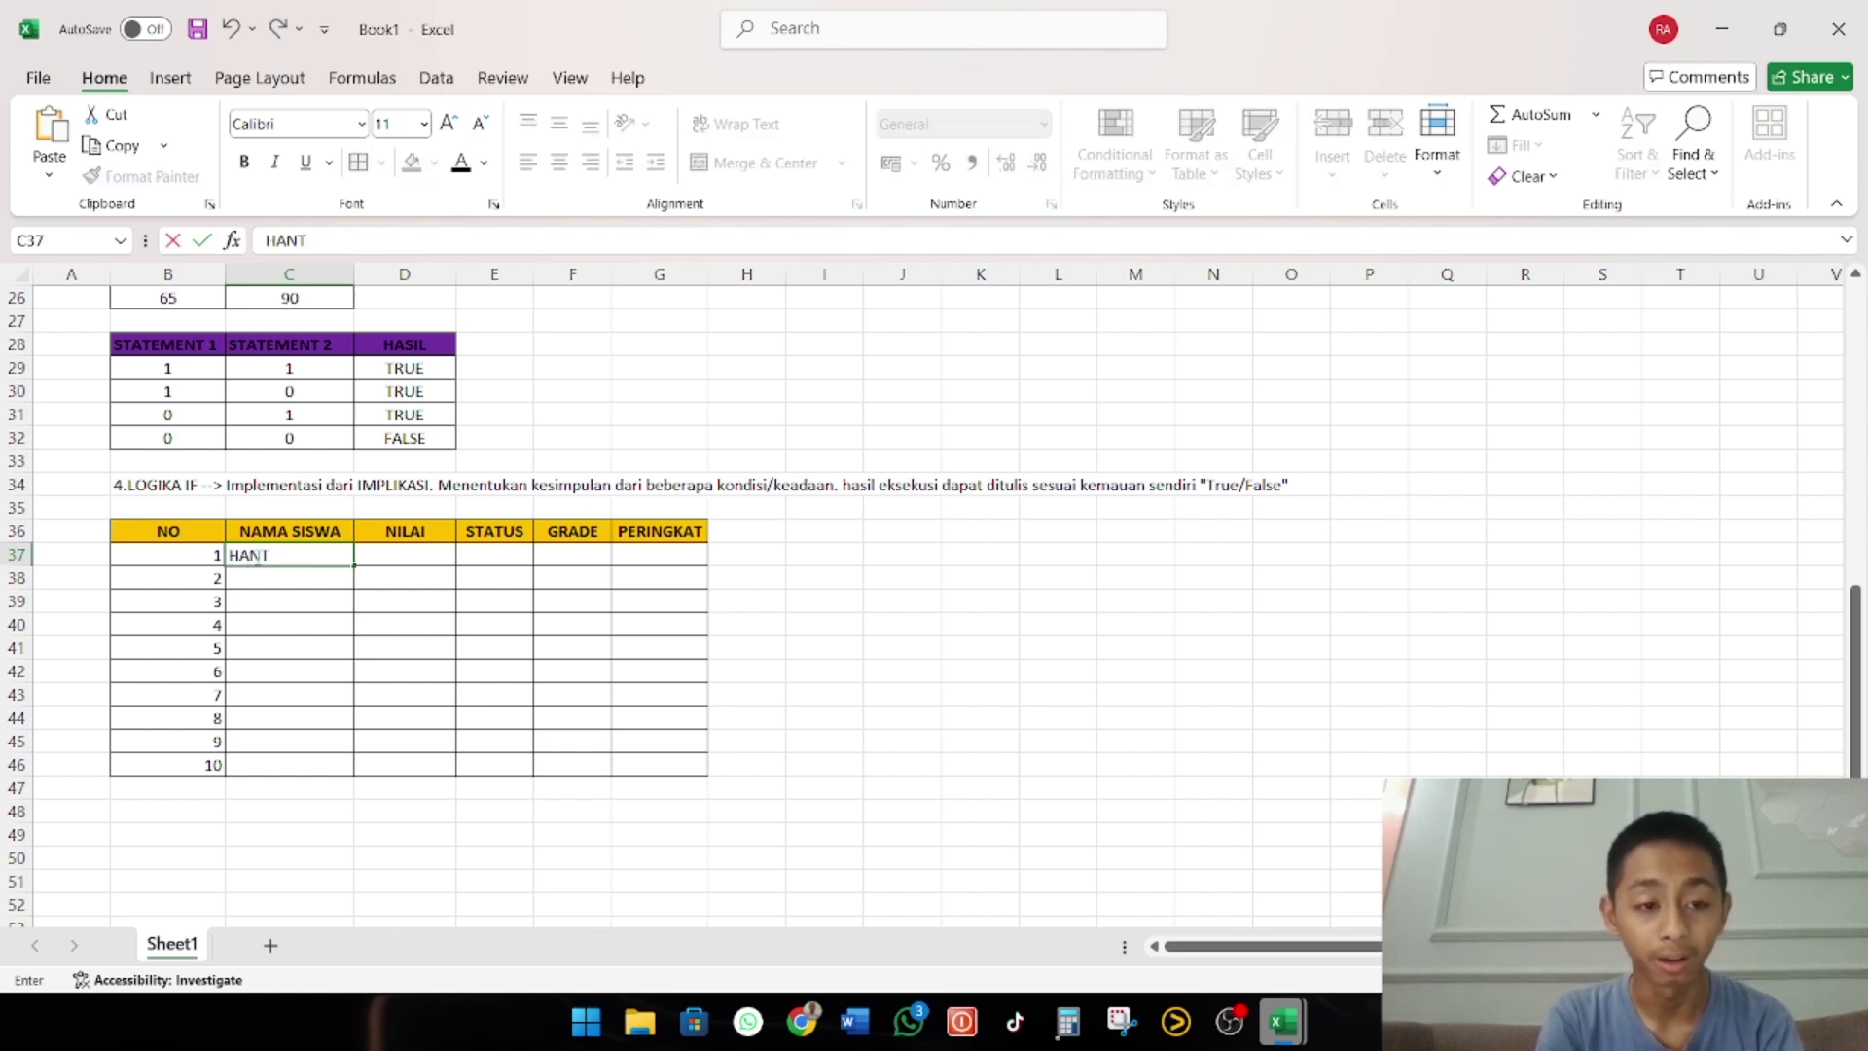
key("BackSpace")
key("BackSpace")
key("BackSpace")
key("BackSpace")
key("BackSpace")
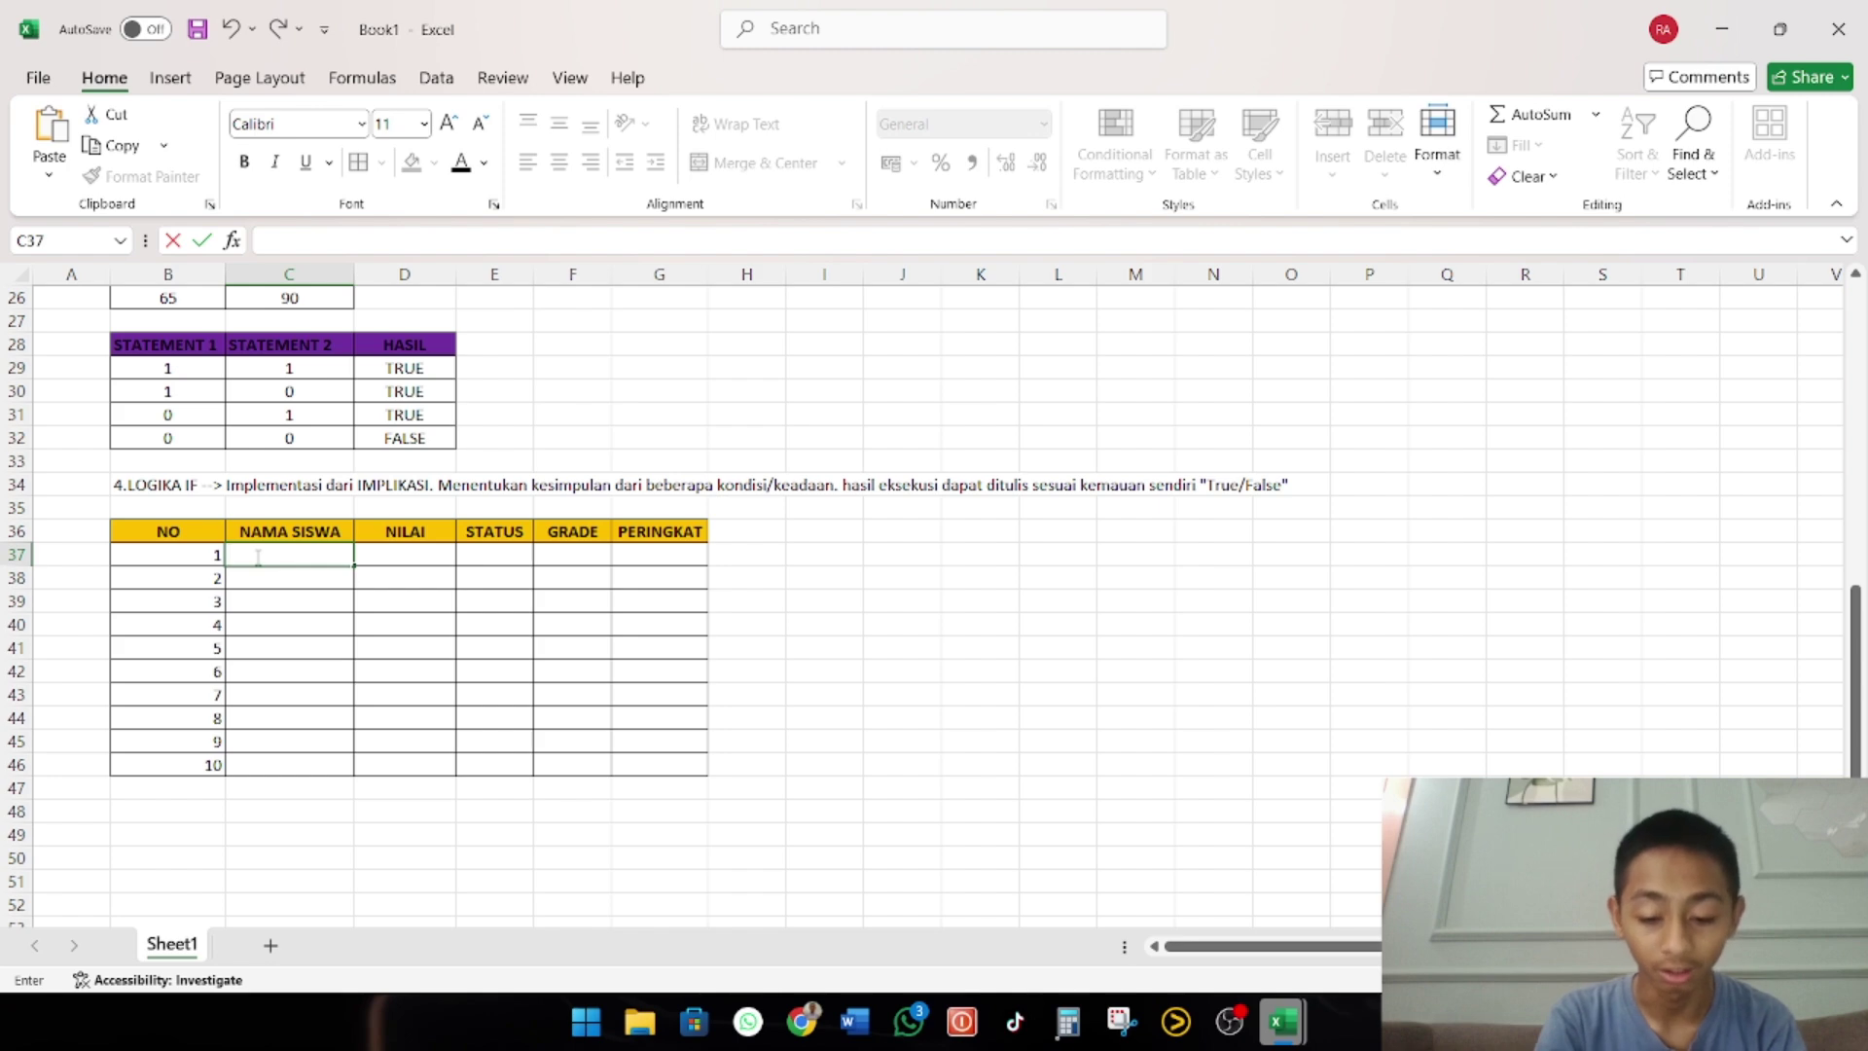
Enter MANUSIA 1 in cell C37 and fill the numbered series down the NAMA SISWA column through C46
type("MANIOS")
key("BackSpace")
key("BackSpace")
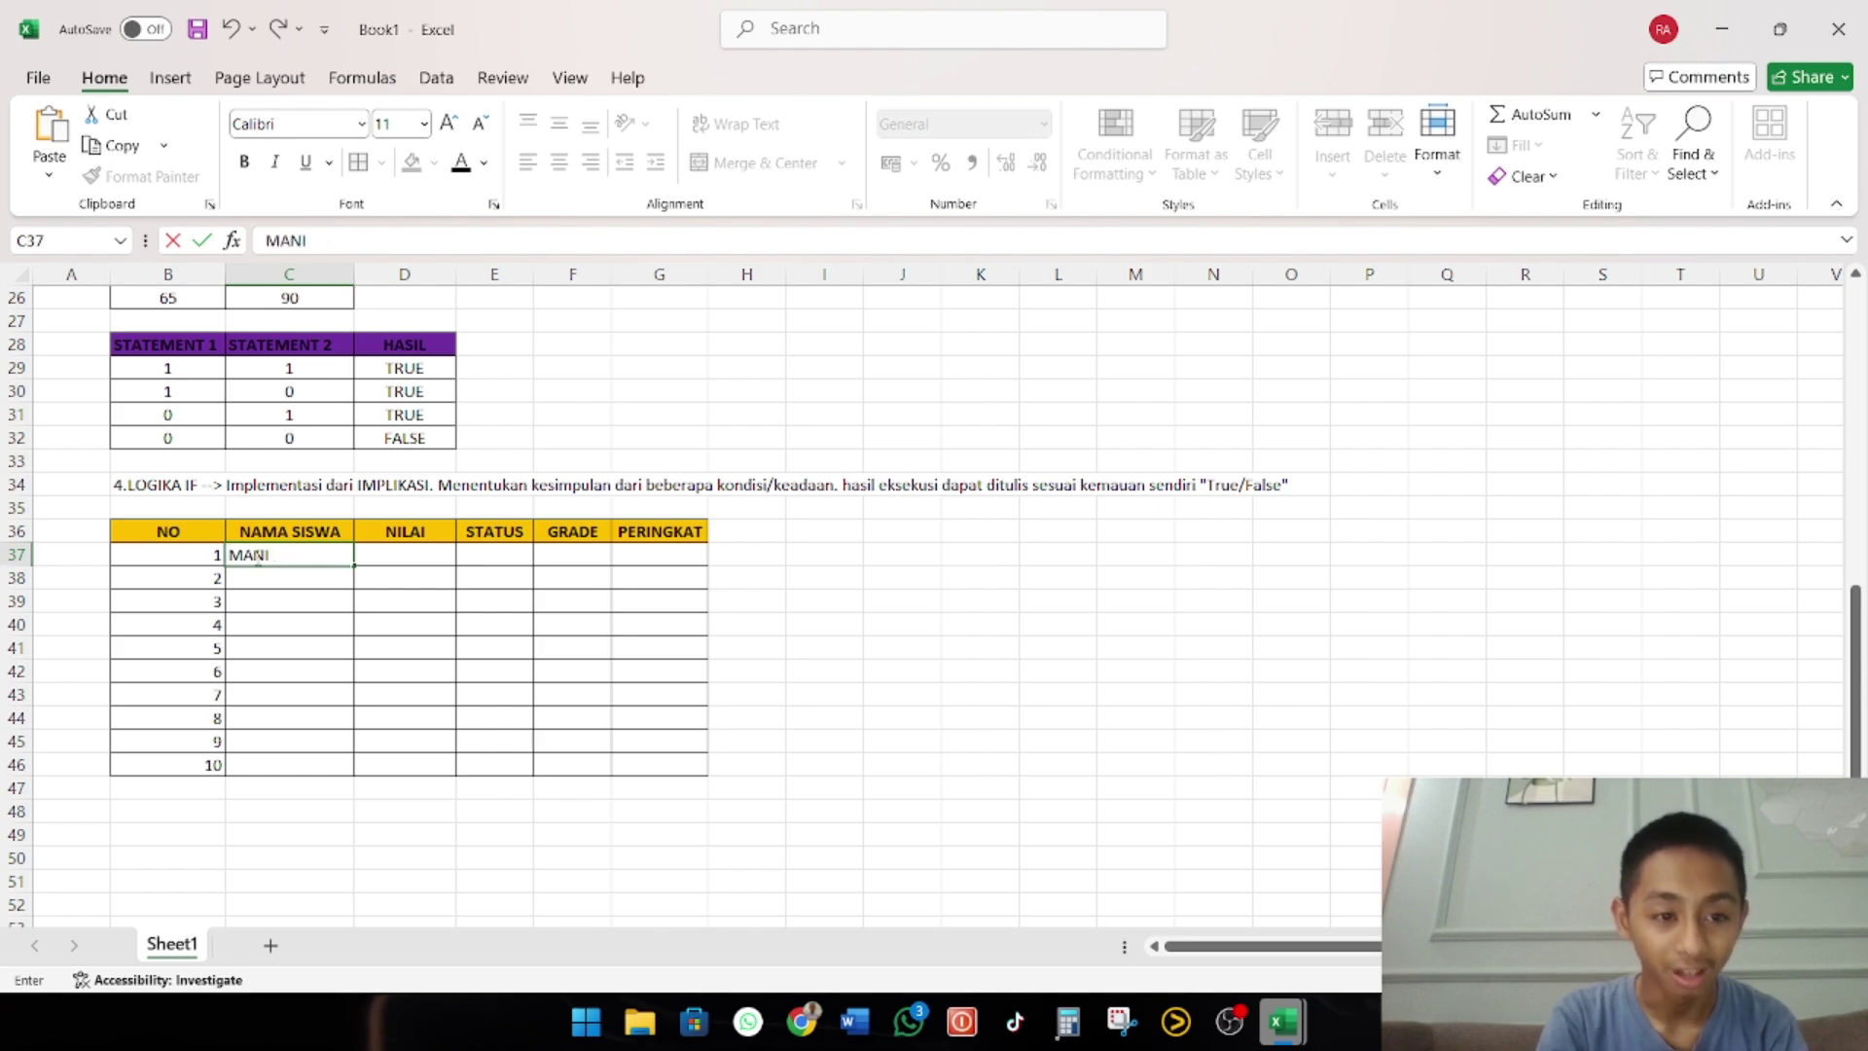
type("USIA 1")
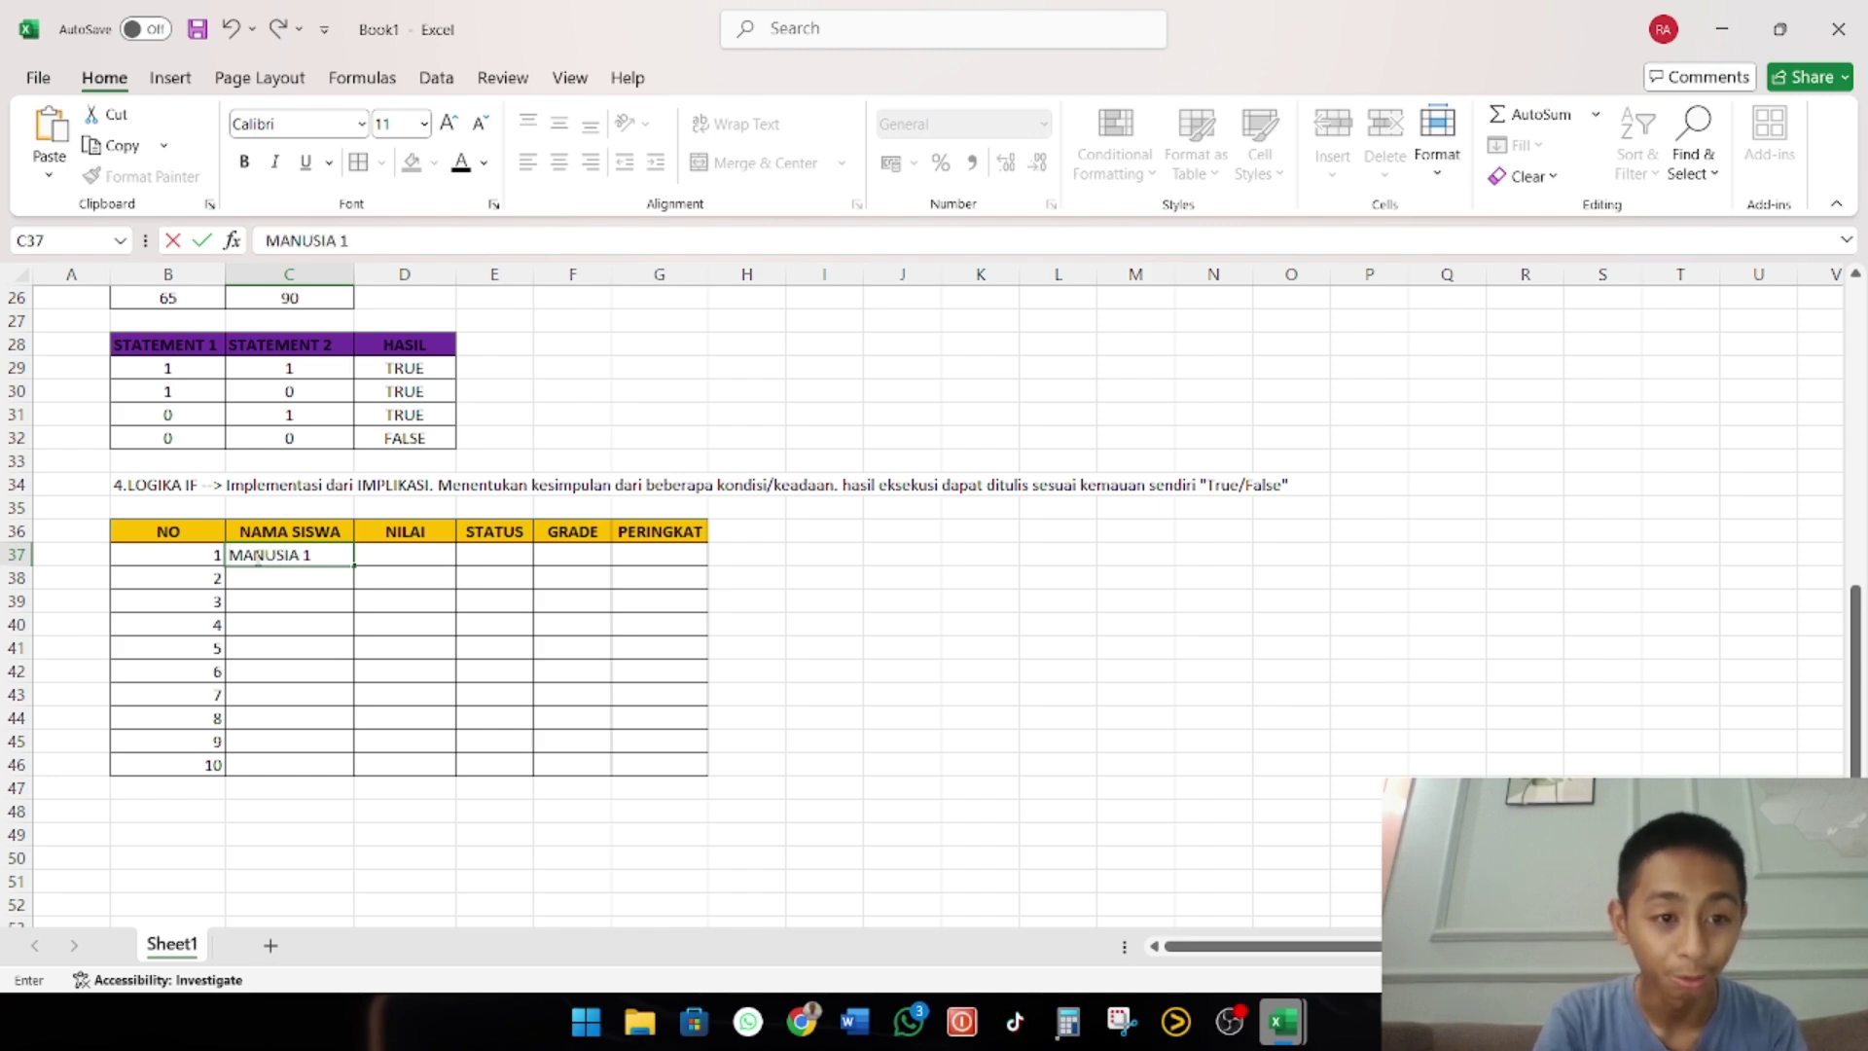
left_click_drag(355, 566, 374, 784)
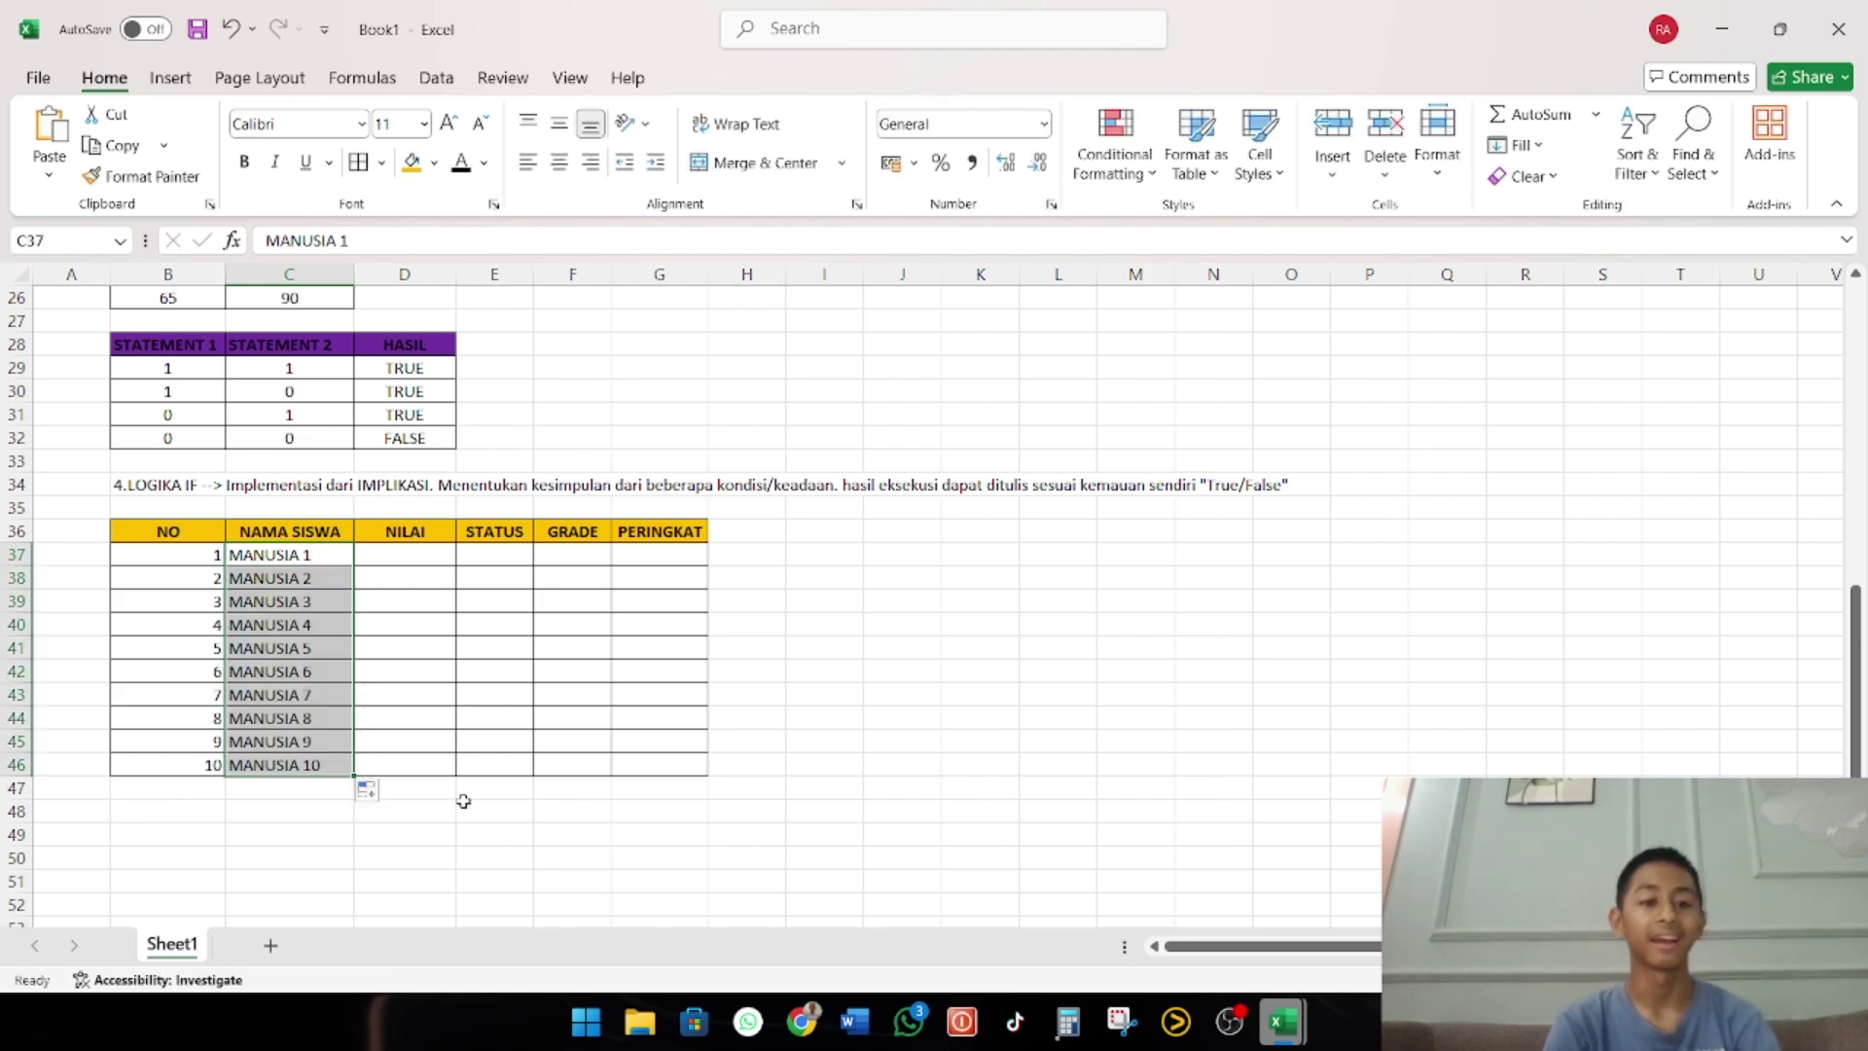
Center the contents of the table body B37:G46 horizontally
left_click(559, 162)
left_click_drag(206, 559, 662, 760)
left_click(559, 161)
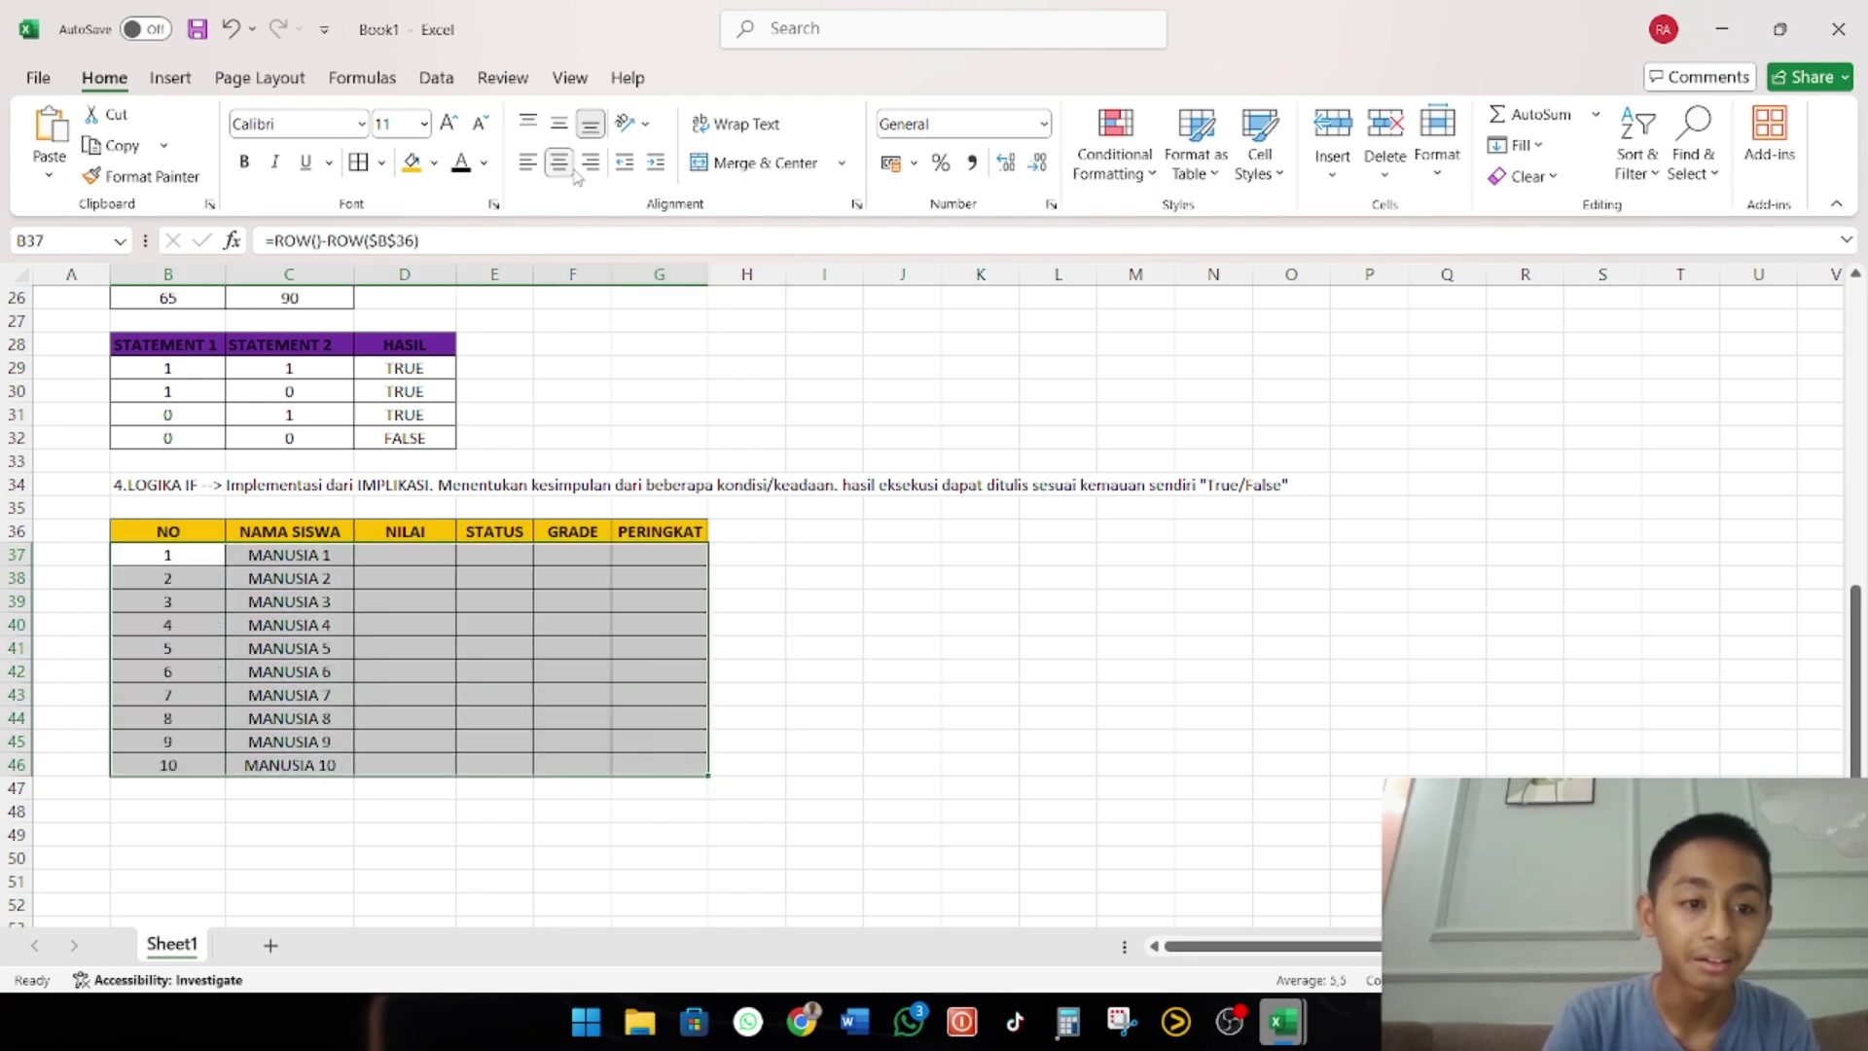
Enter the scores 100, 60, 90 and 55 in cells D37:D40 of the NILAI column
left_click(390, 558)
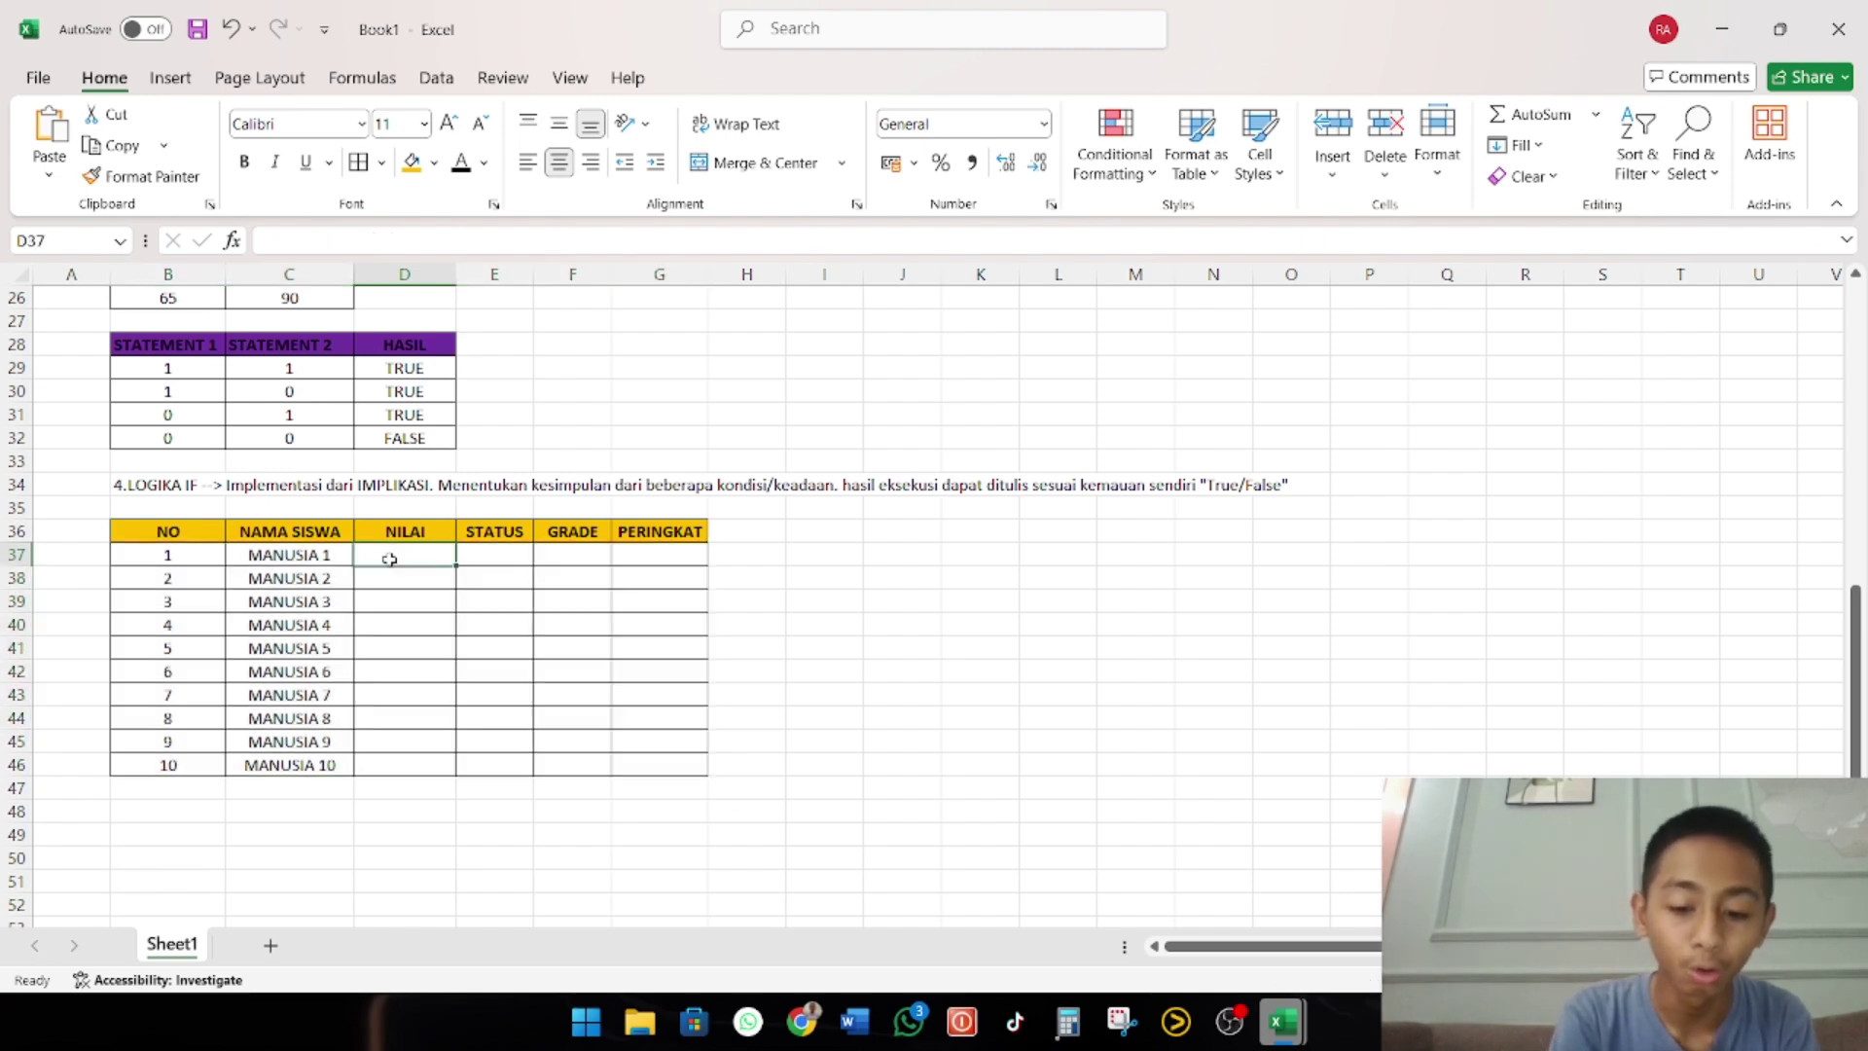
type("100")
key("Return")
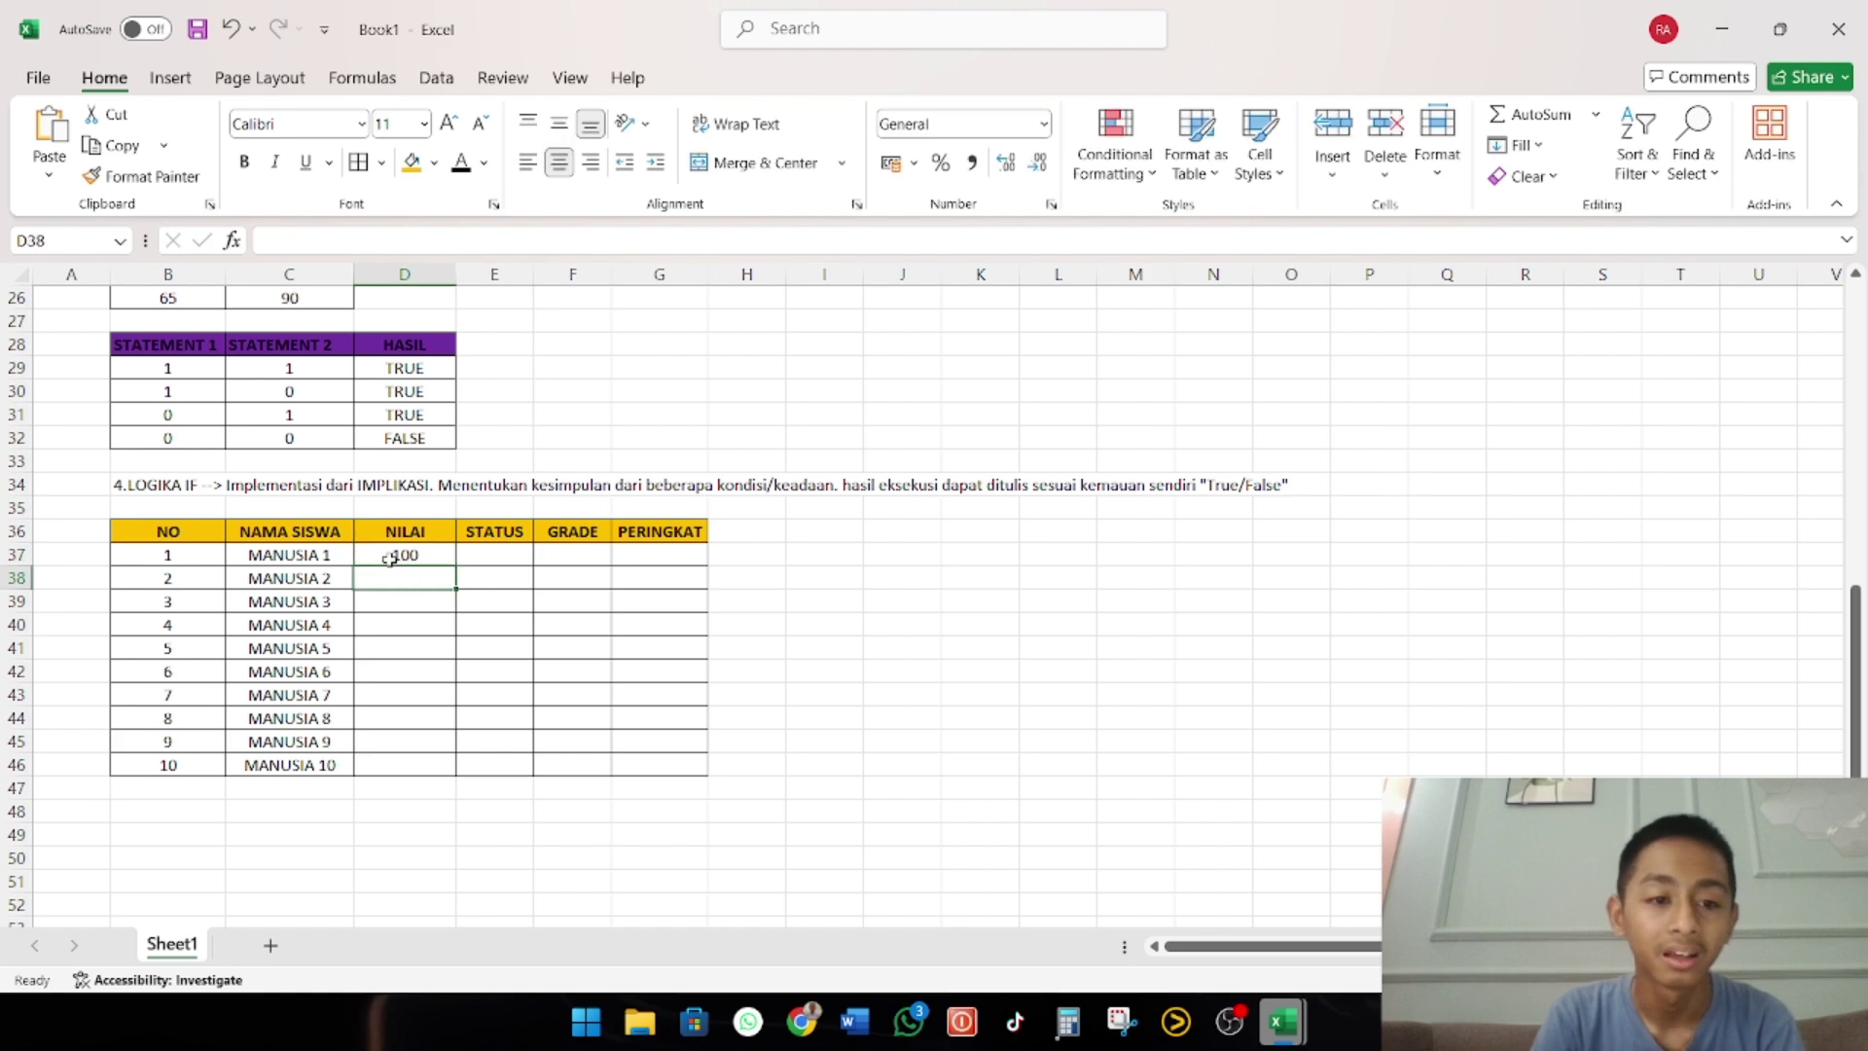
type("60")
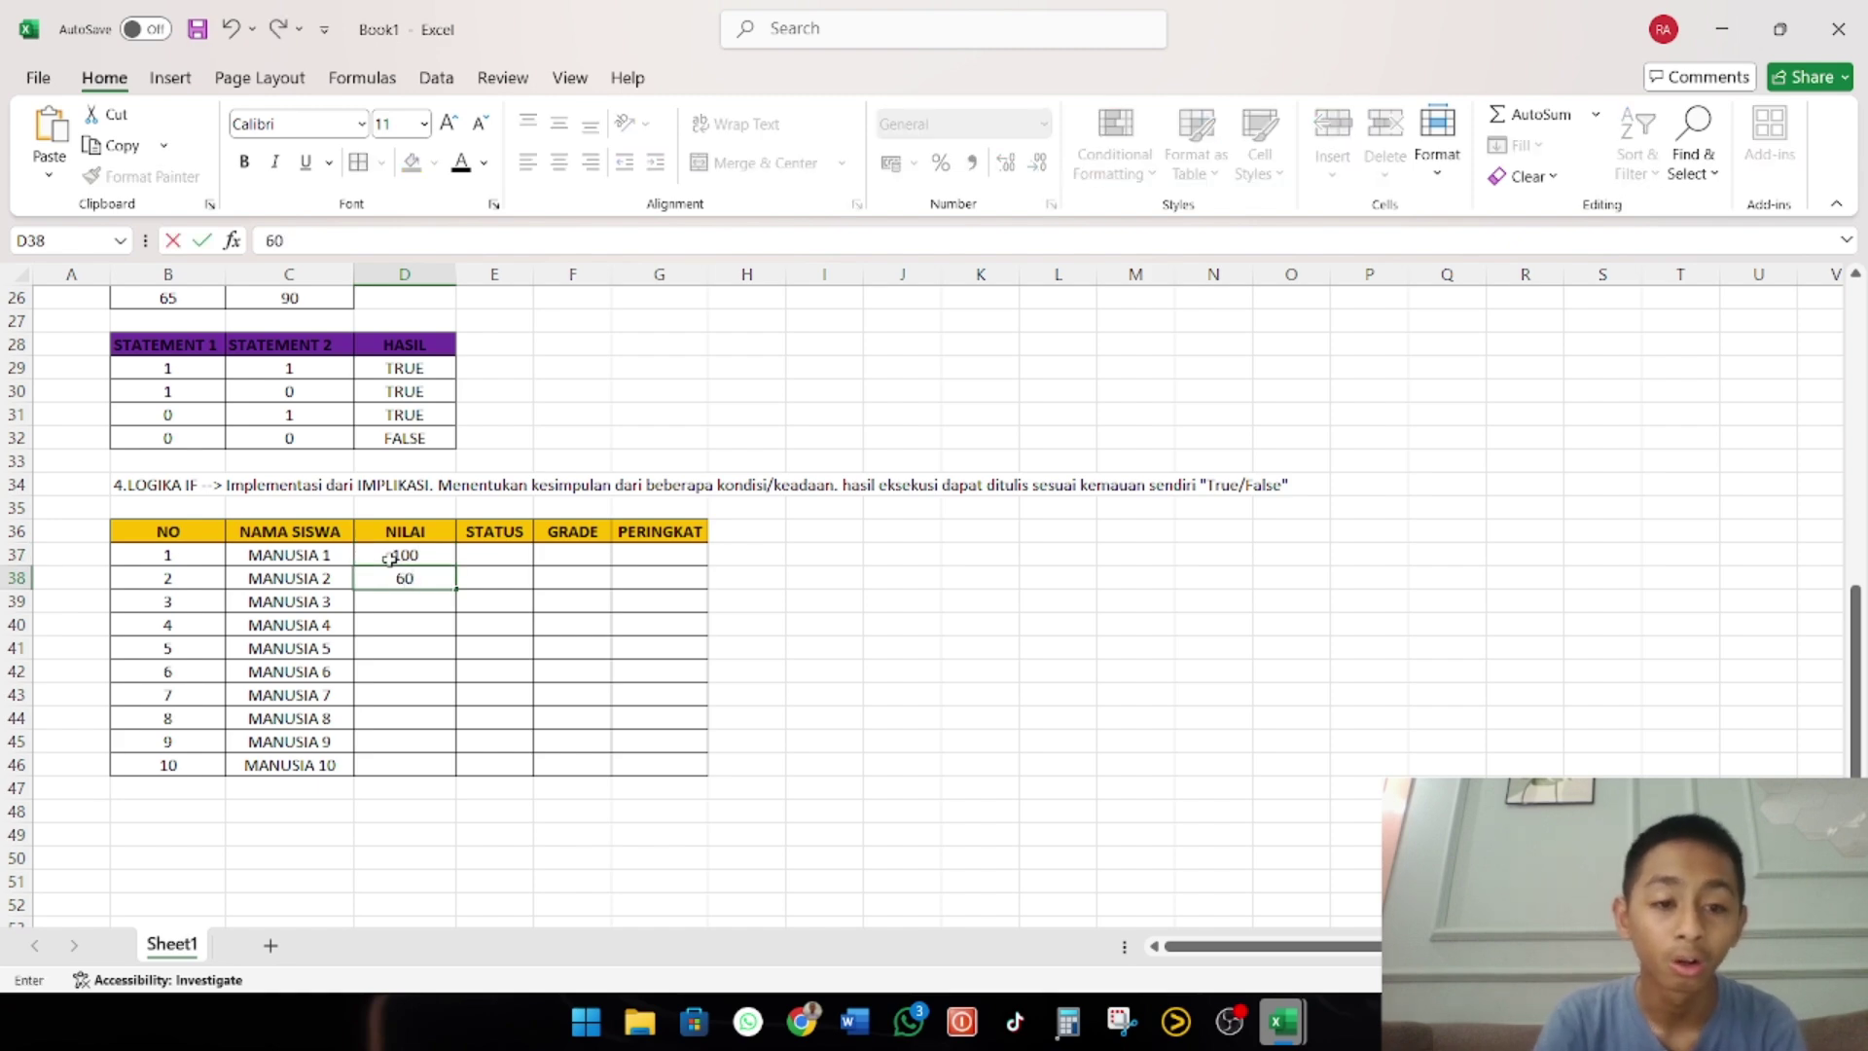
key("Return")
type("90")
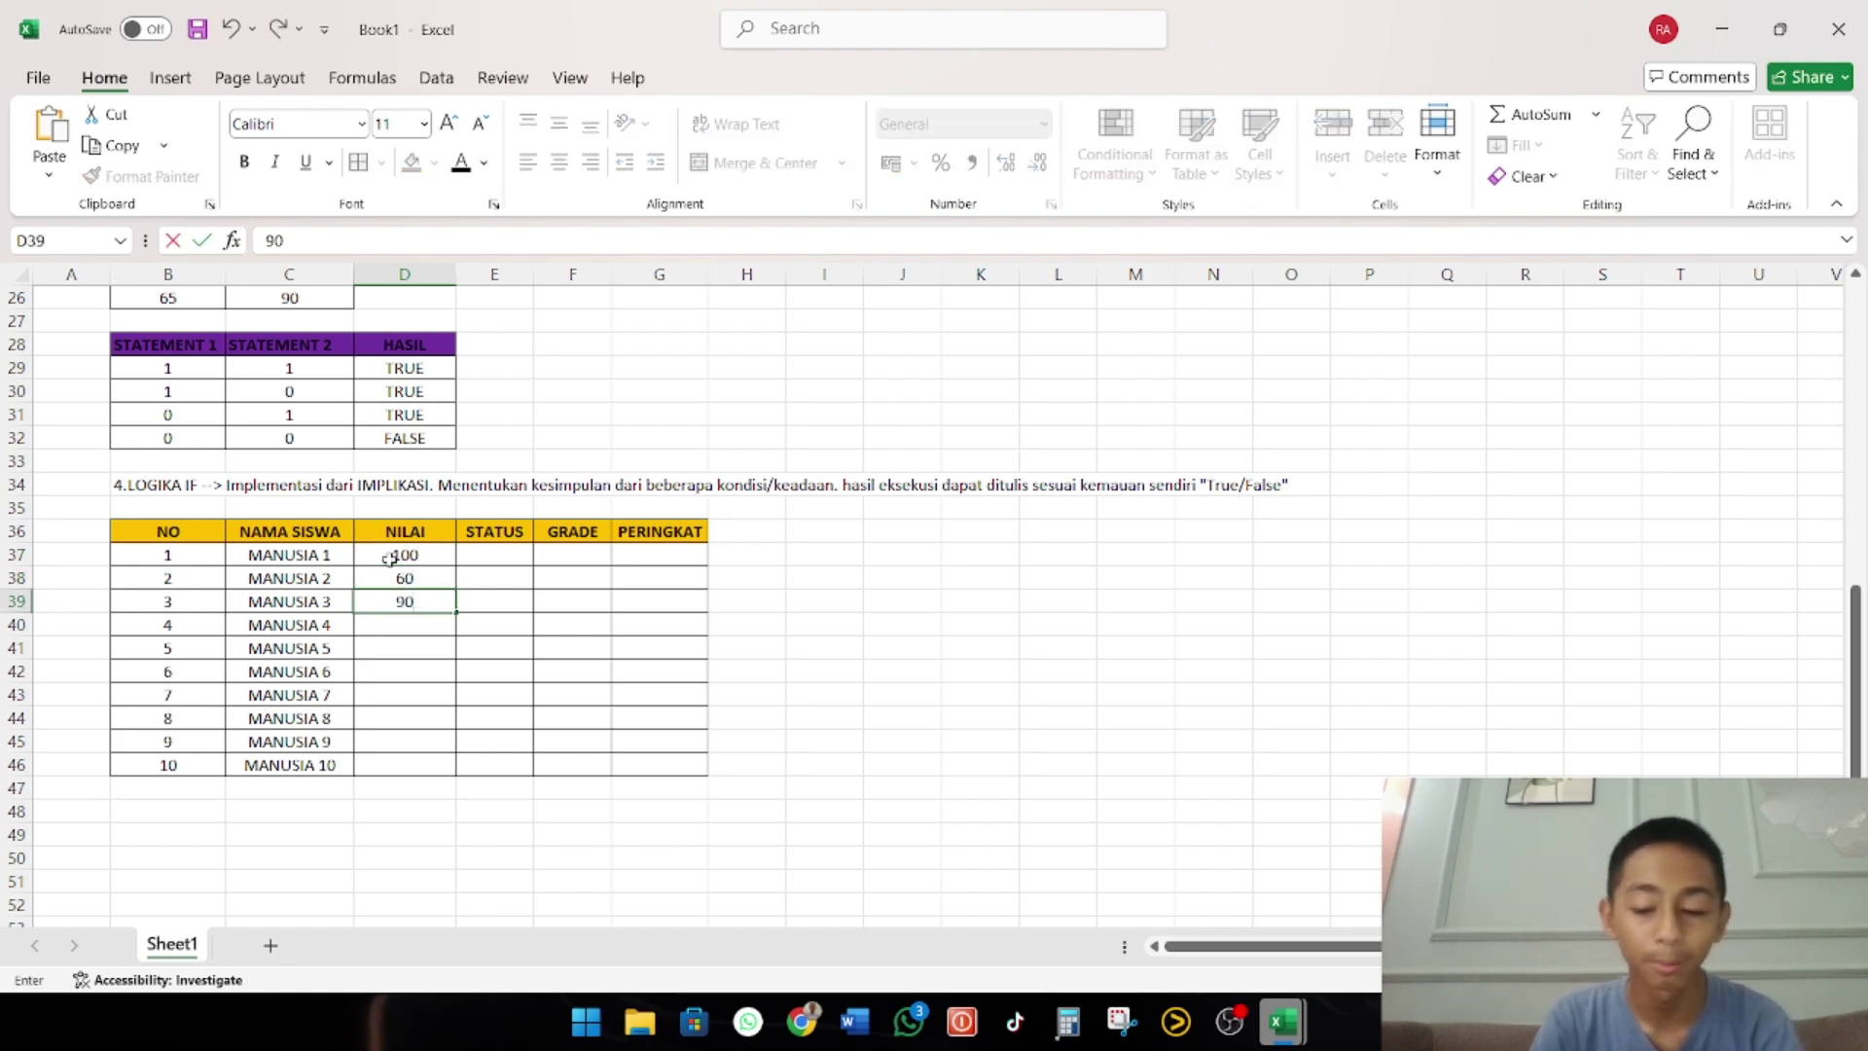
key("Return")
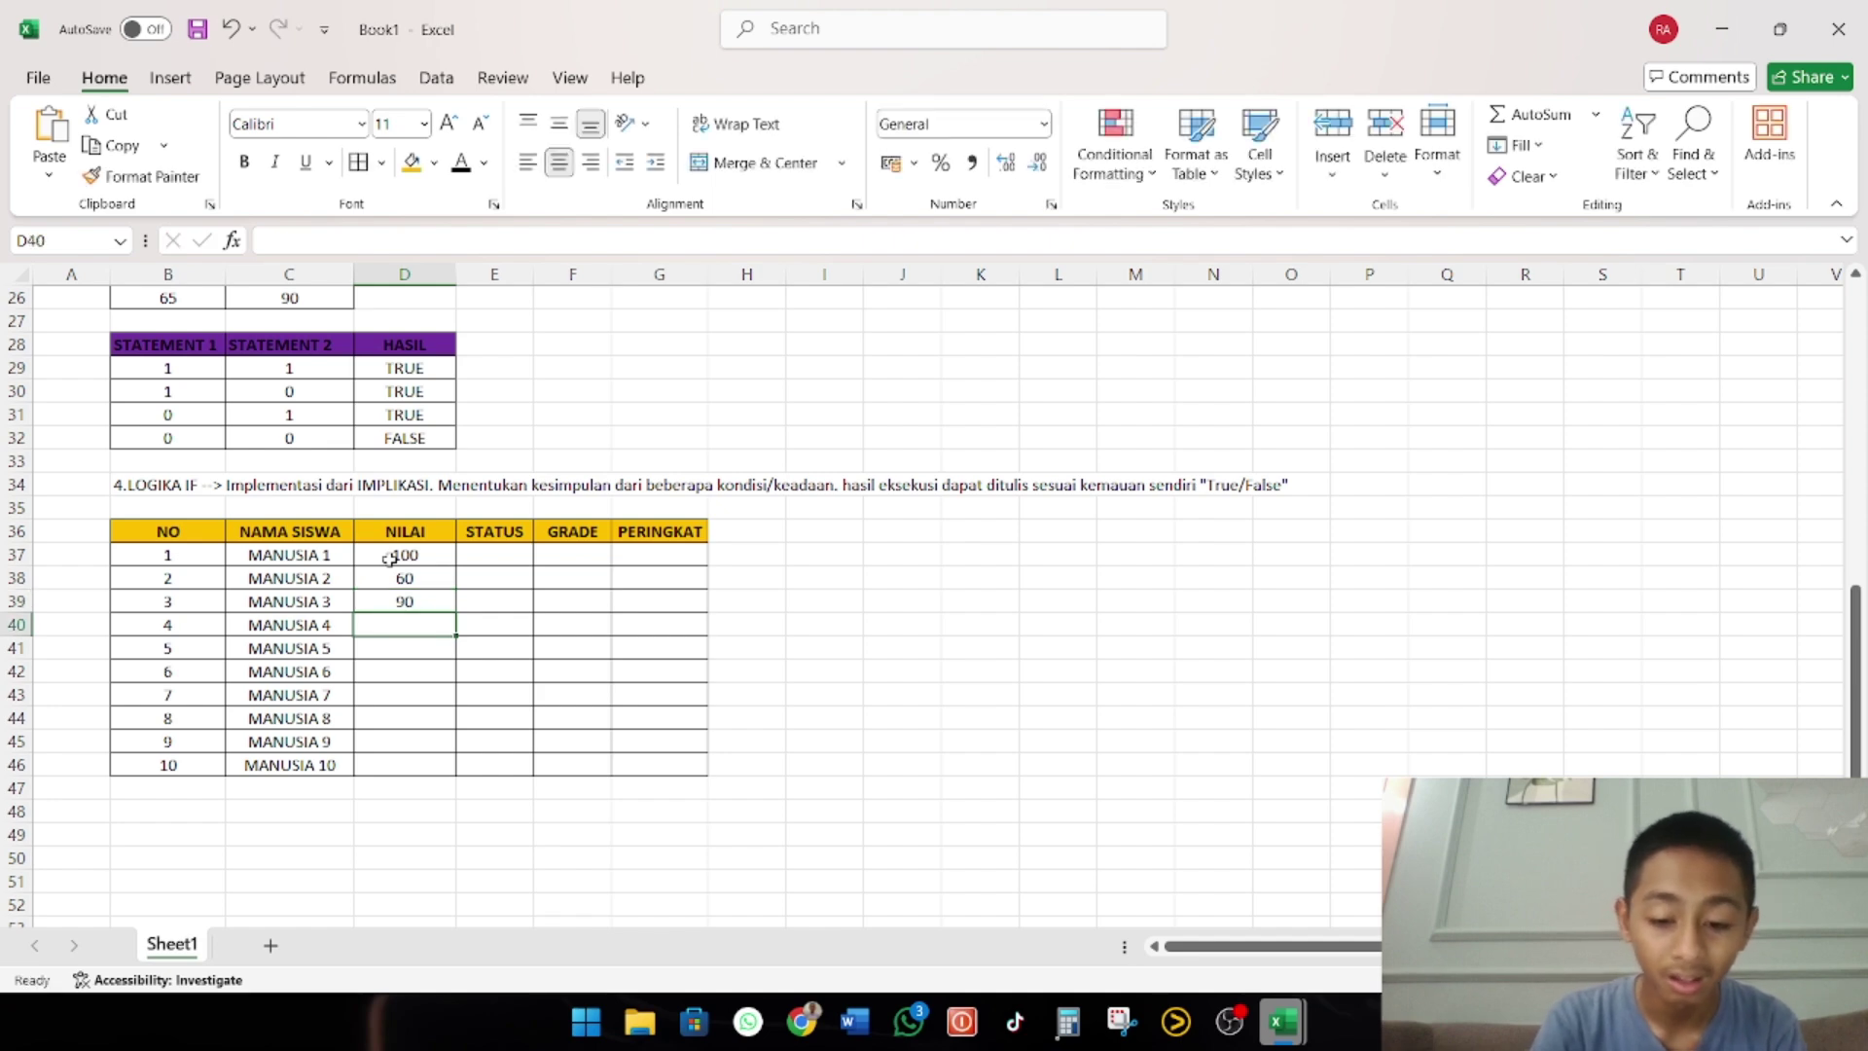
type("90")
key("BackSpace")
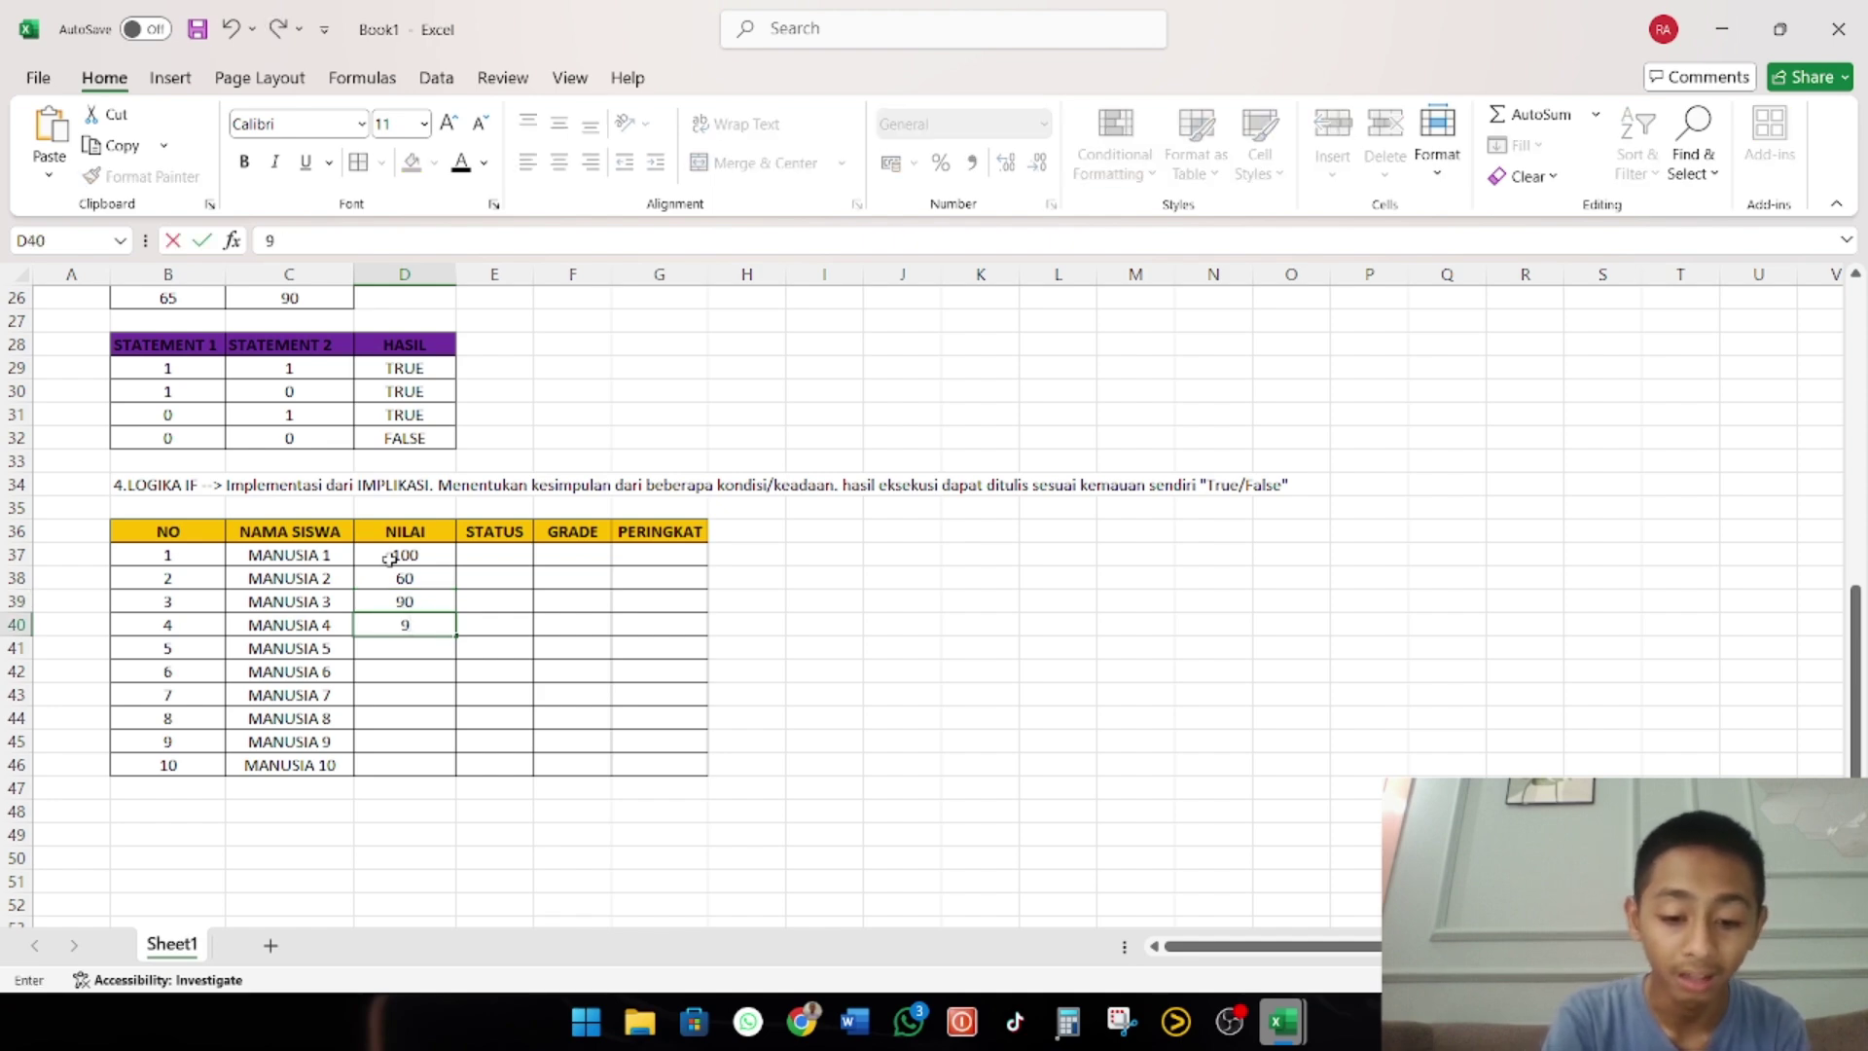
key("BackSpace")
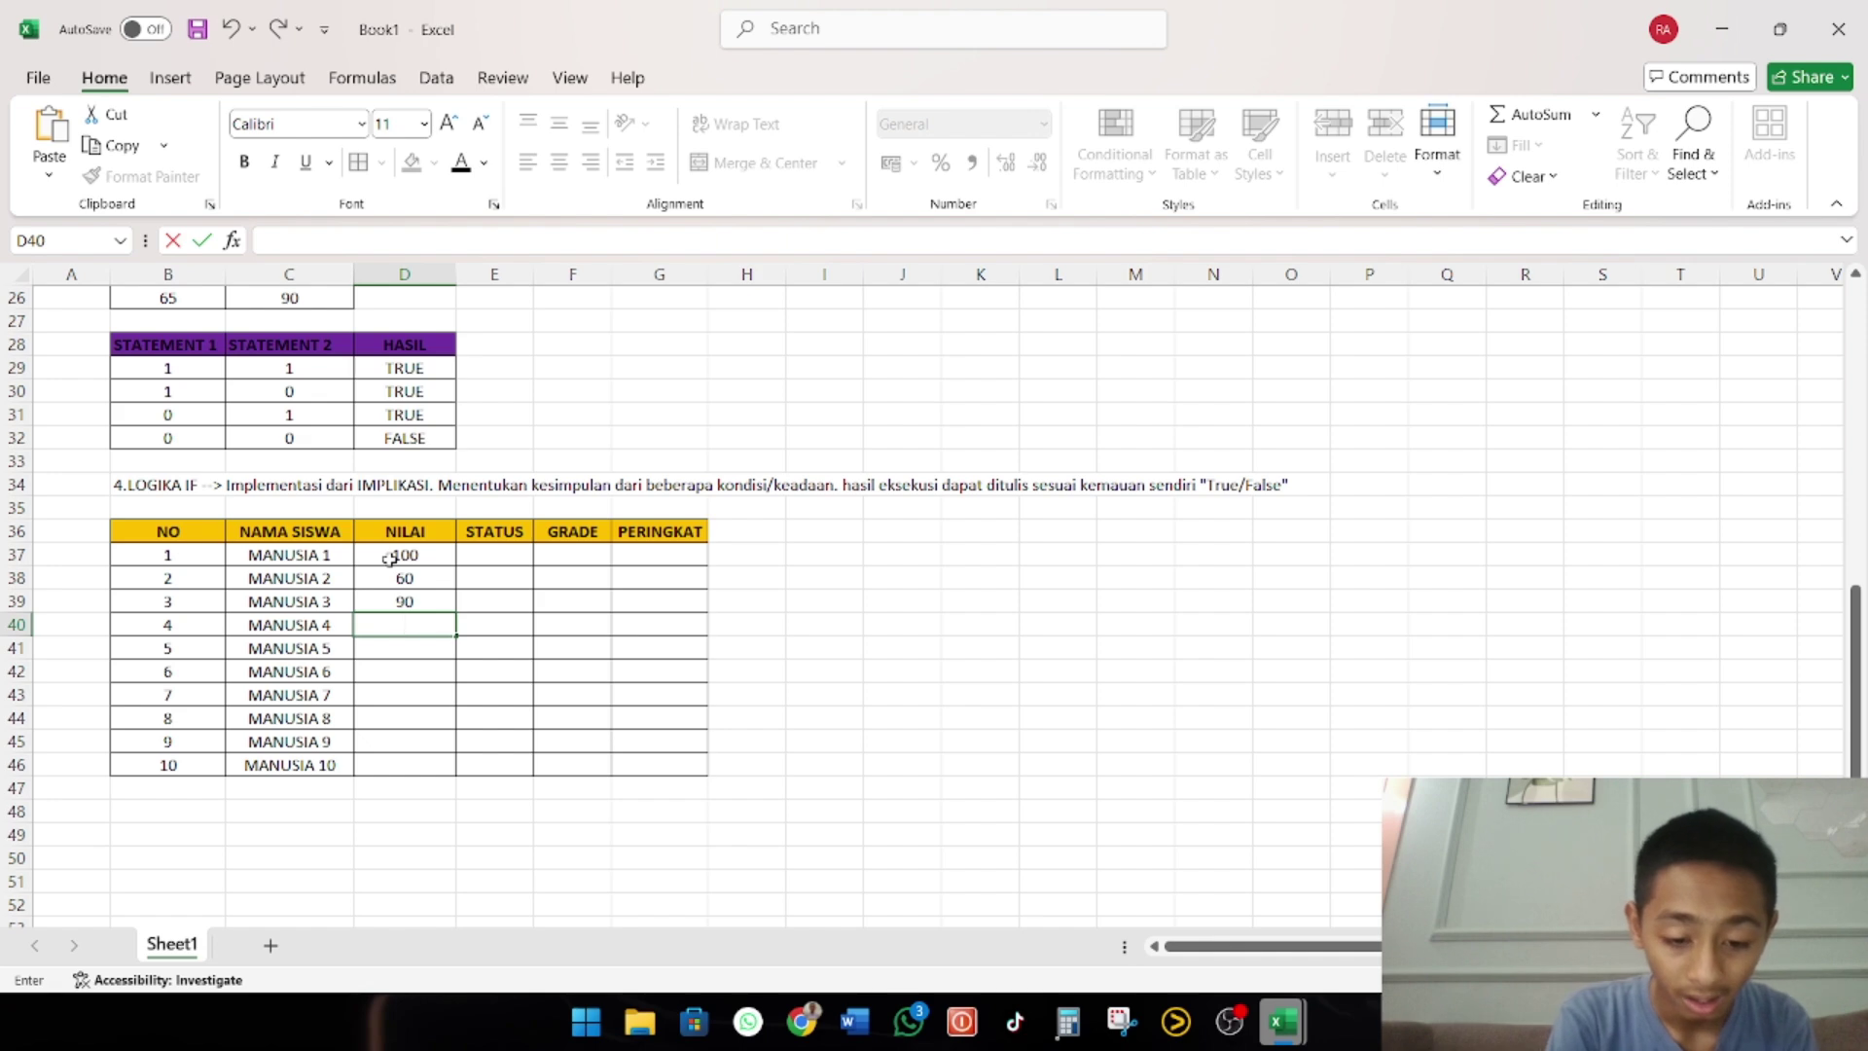
type("55")
key("Return")
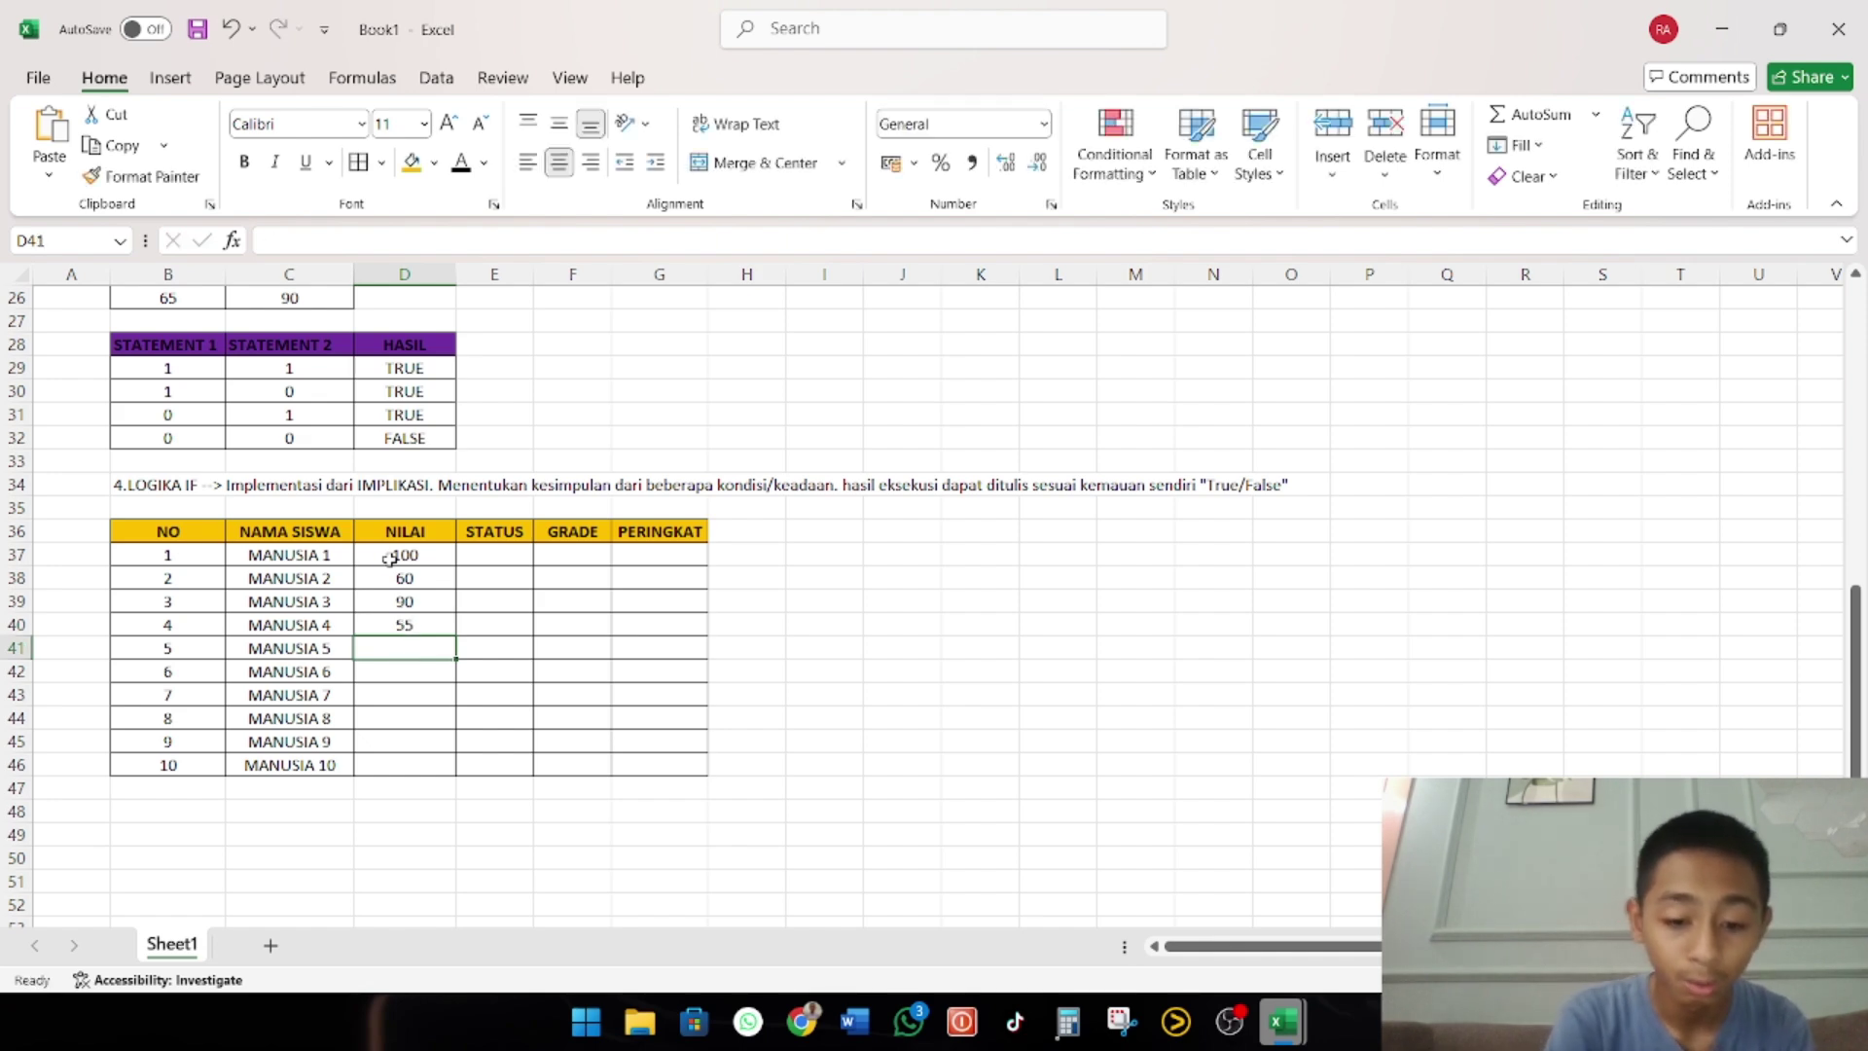
Enter the scores 75, 74 and 80 in cells D41:D43 of the NILAI column
type("75")
key("Return")
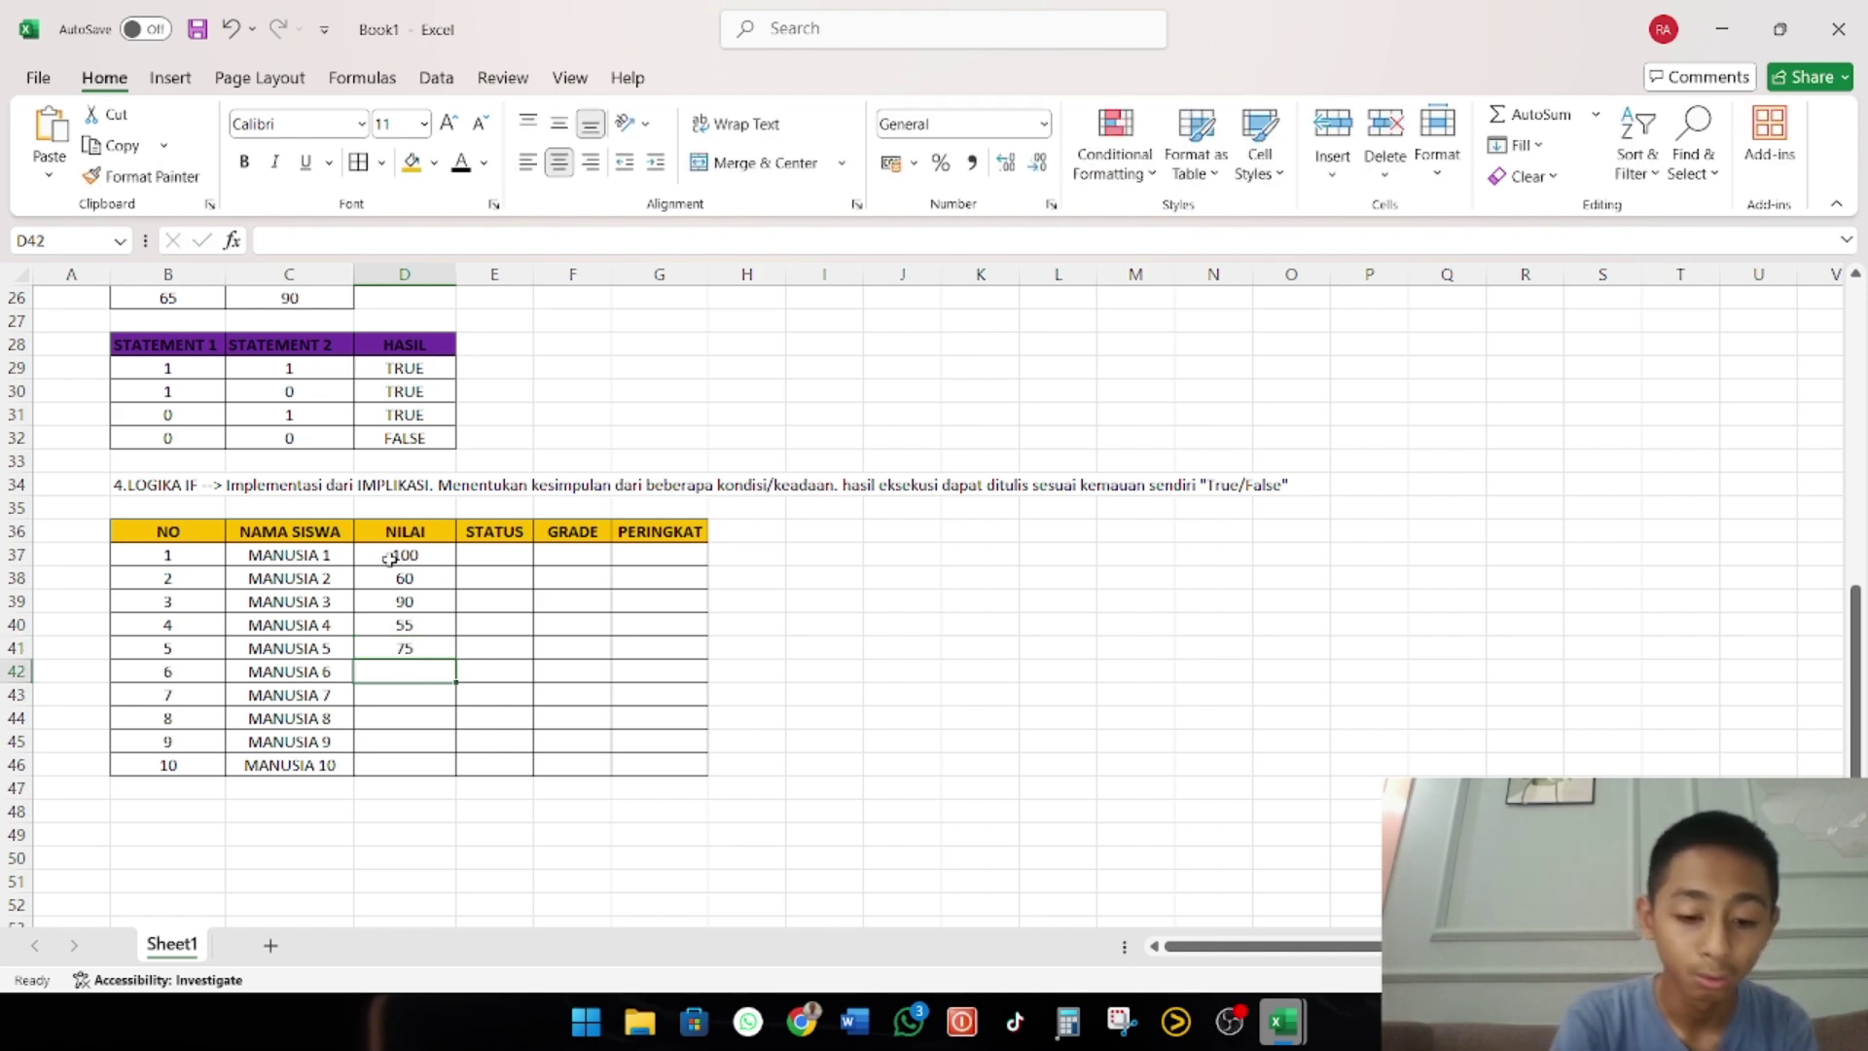
type("74")
key("Return")
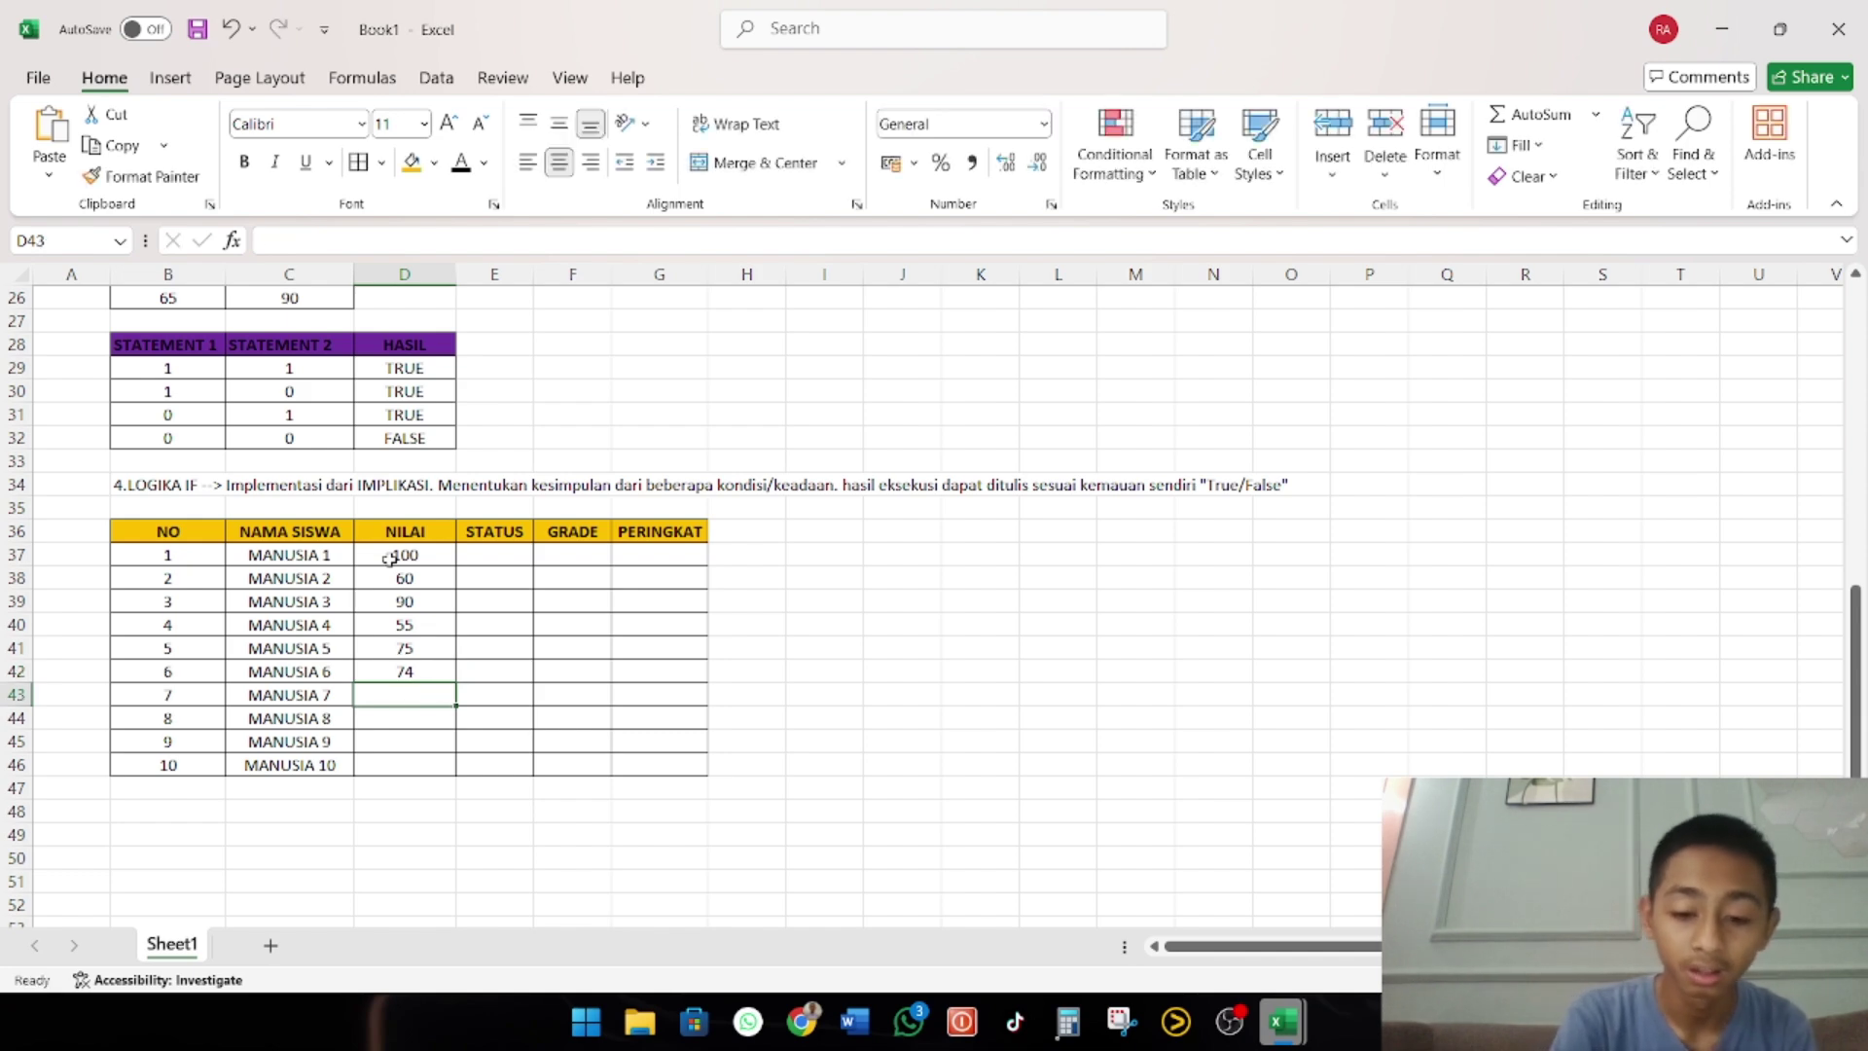
type("90")
key("Return")
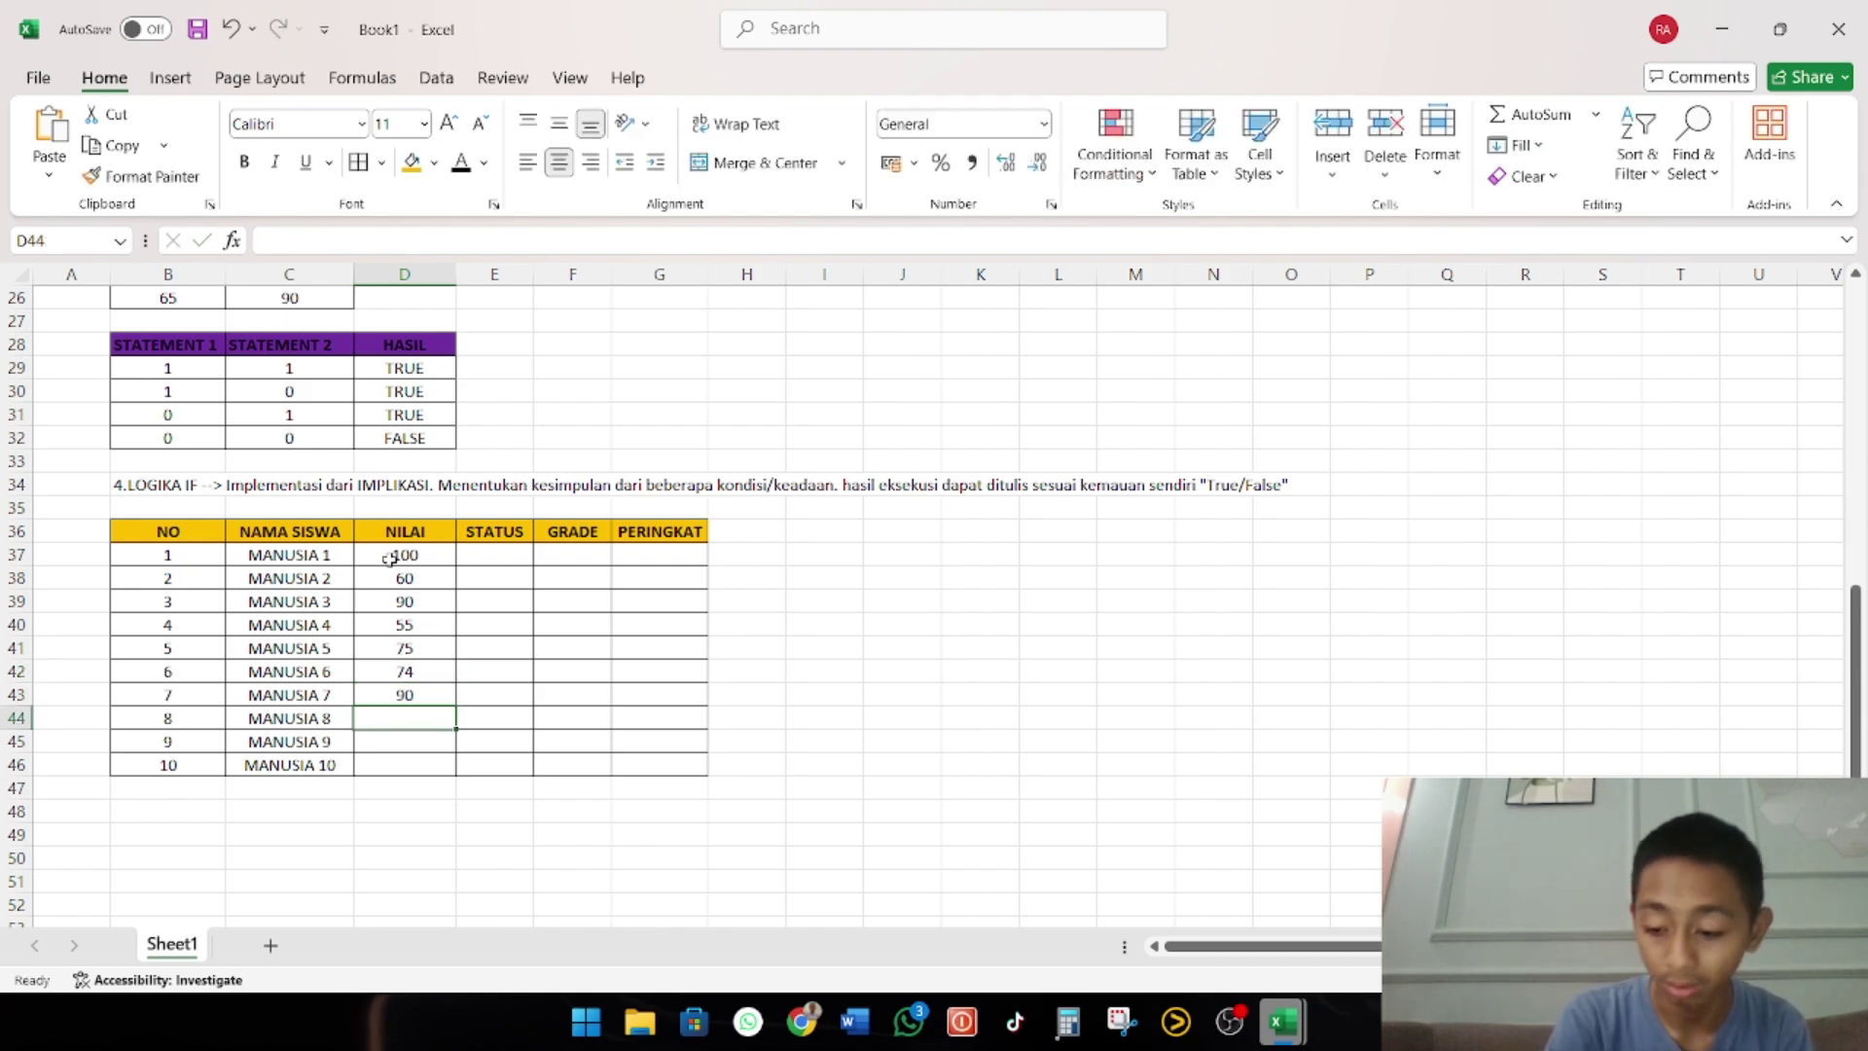
key("Up")
key("BackSpace")
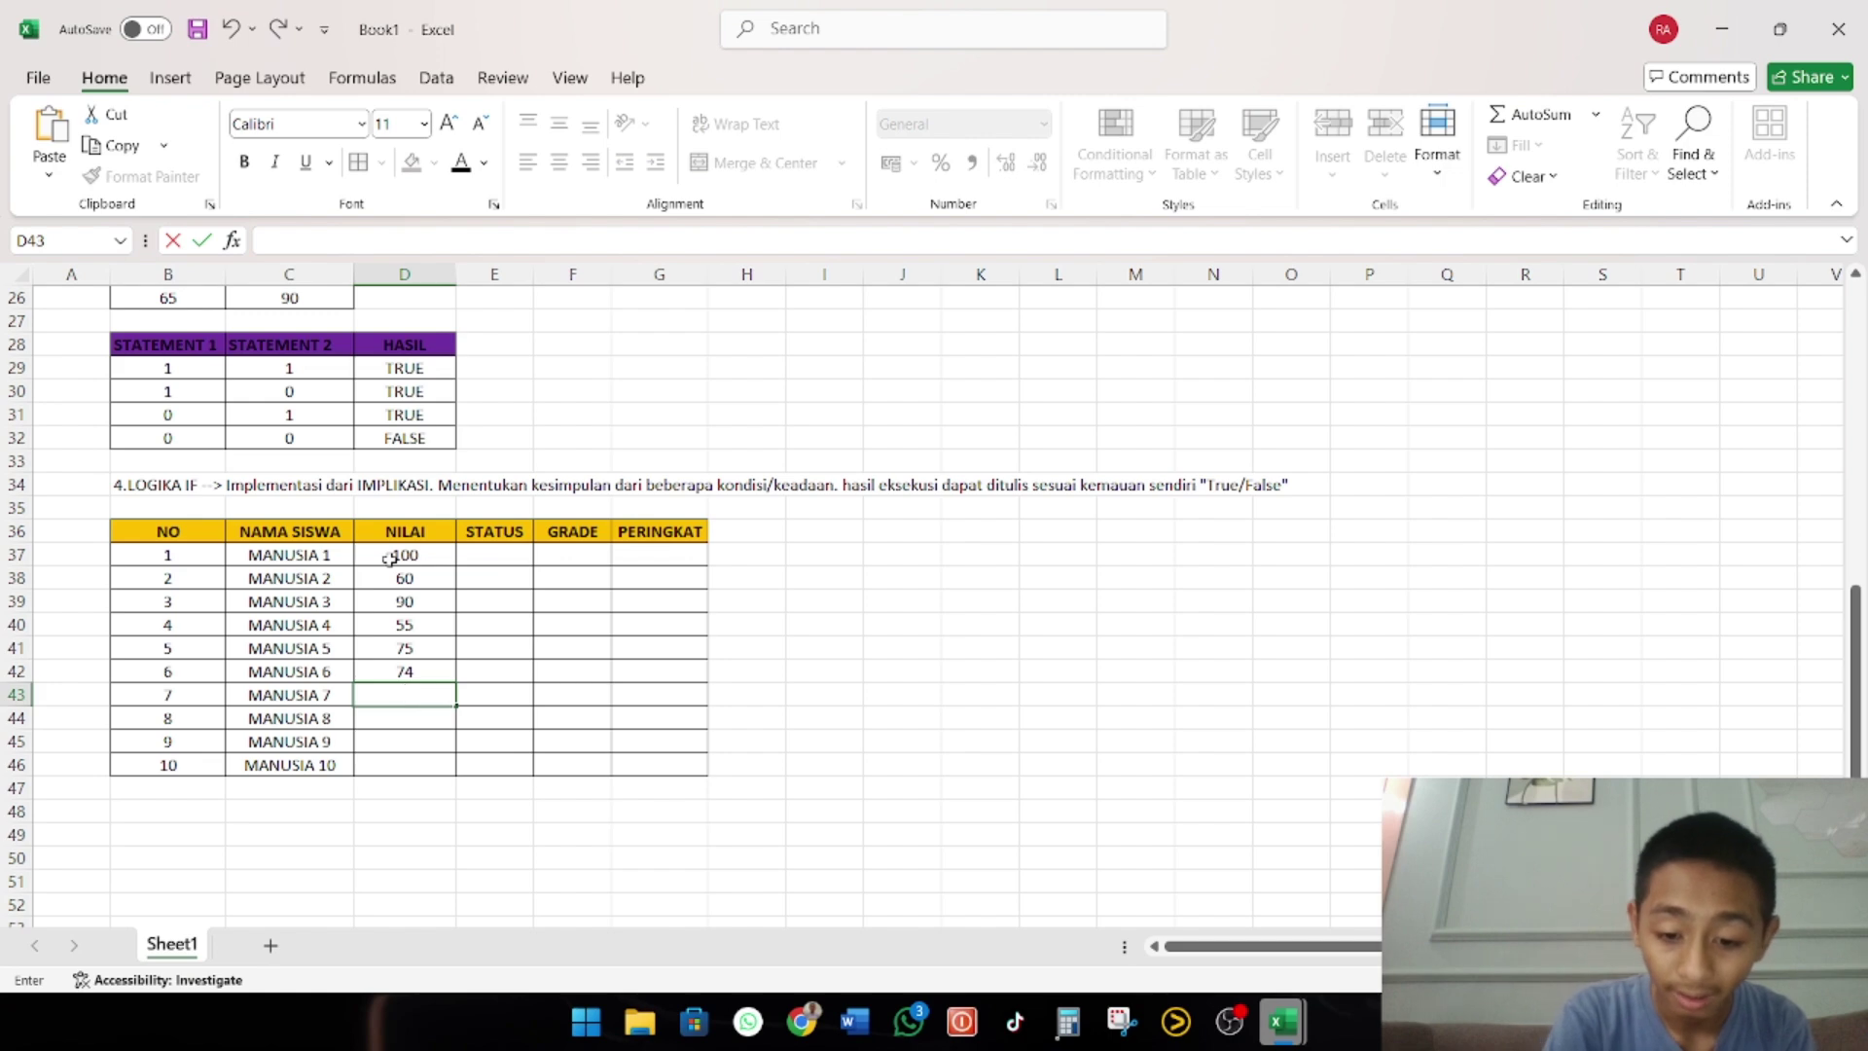
type("80")
key("Return")
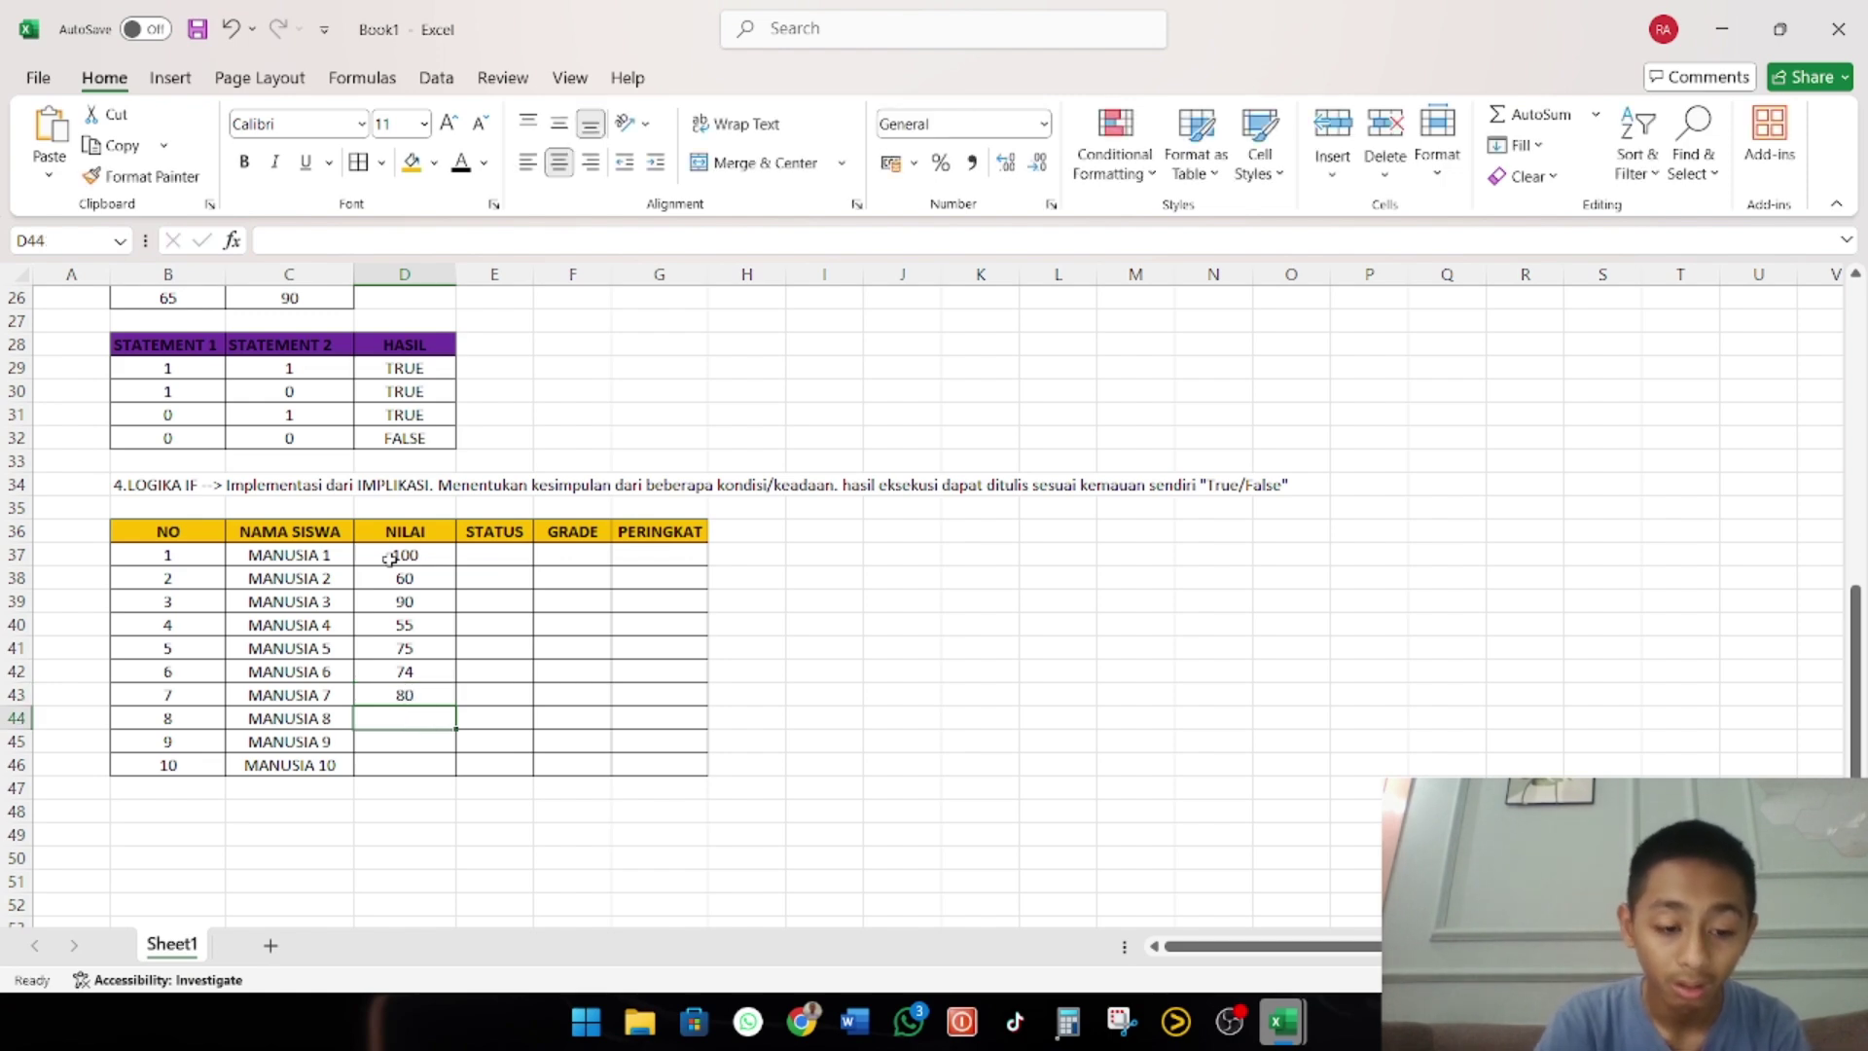
Enter the scores 30, 50 and 40 in cells D44:D46 to complete the NILAI column
type("30")
key("Return")
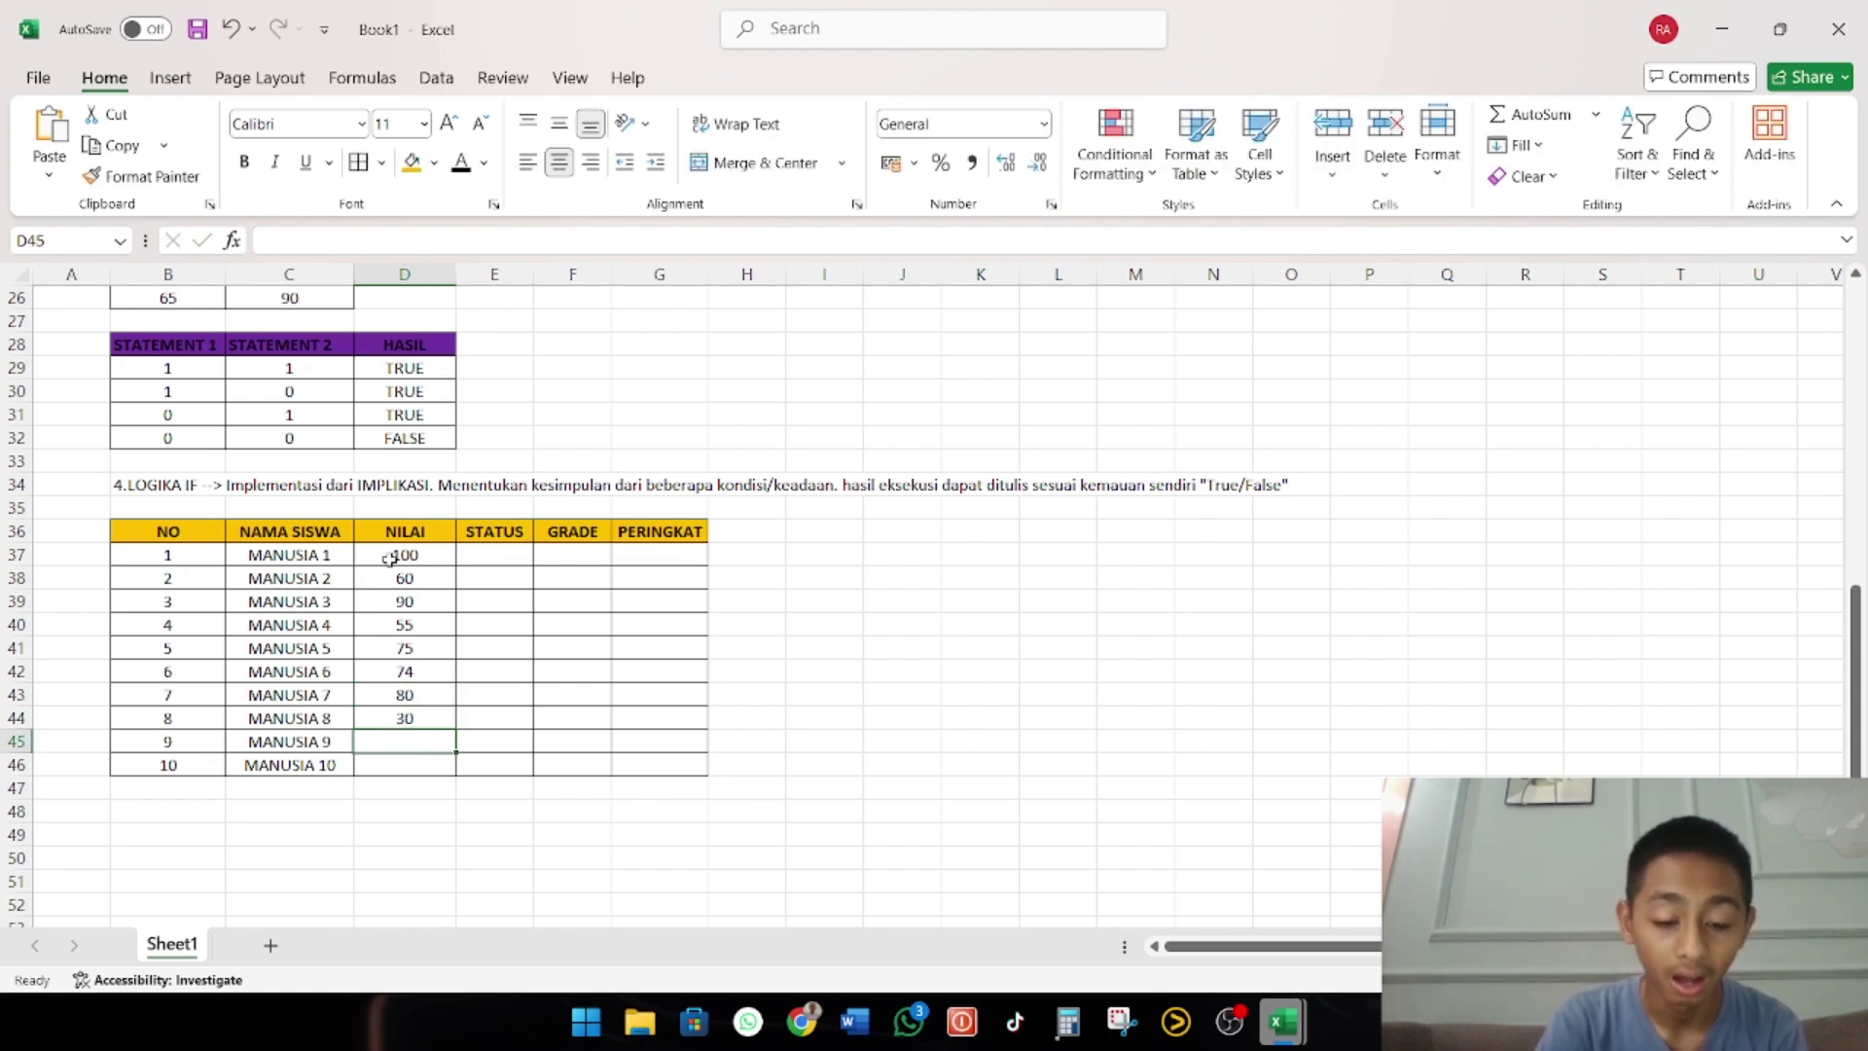
type("50")
key("Return")
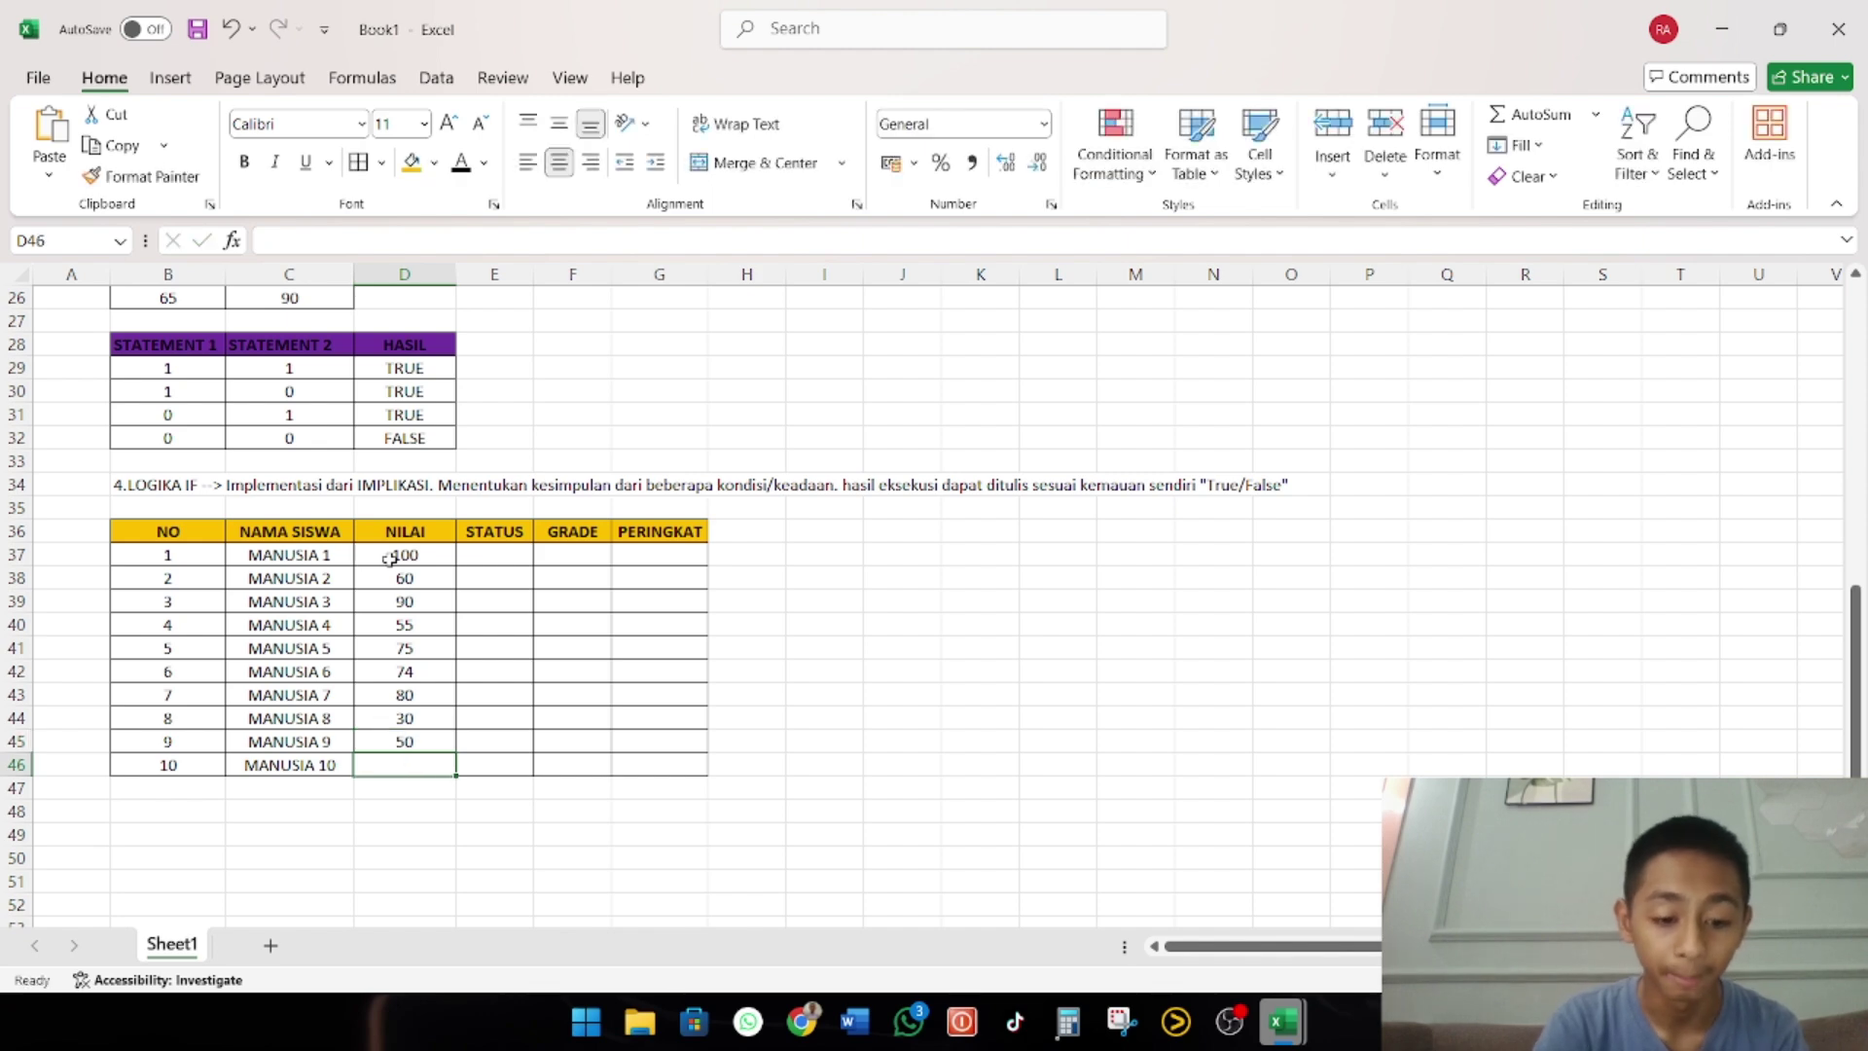
type("40")
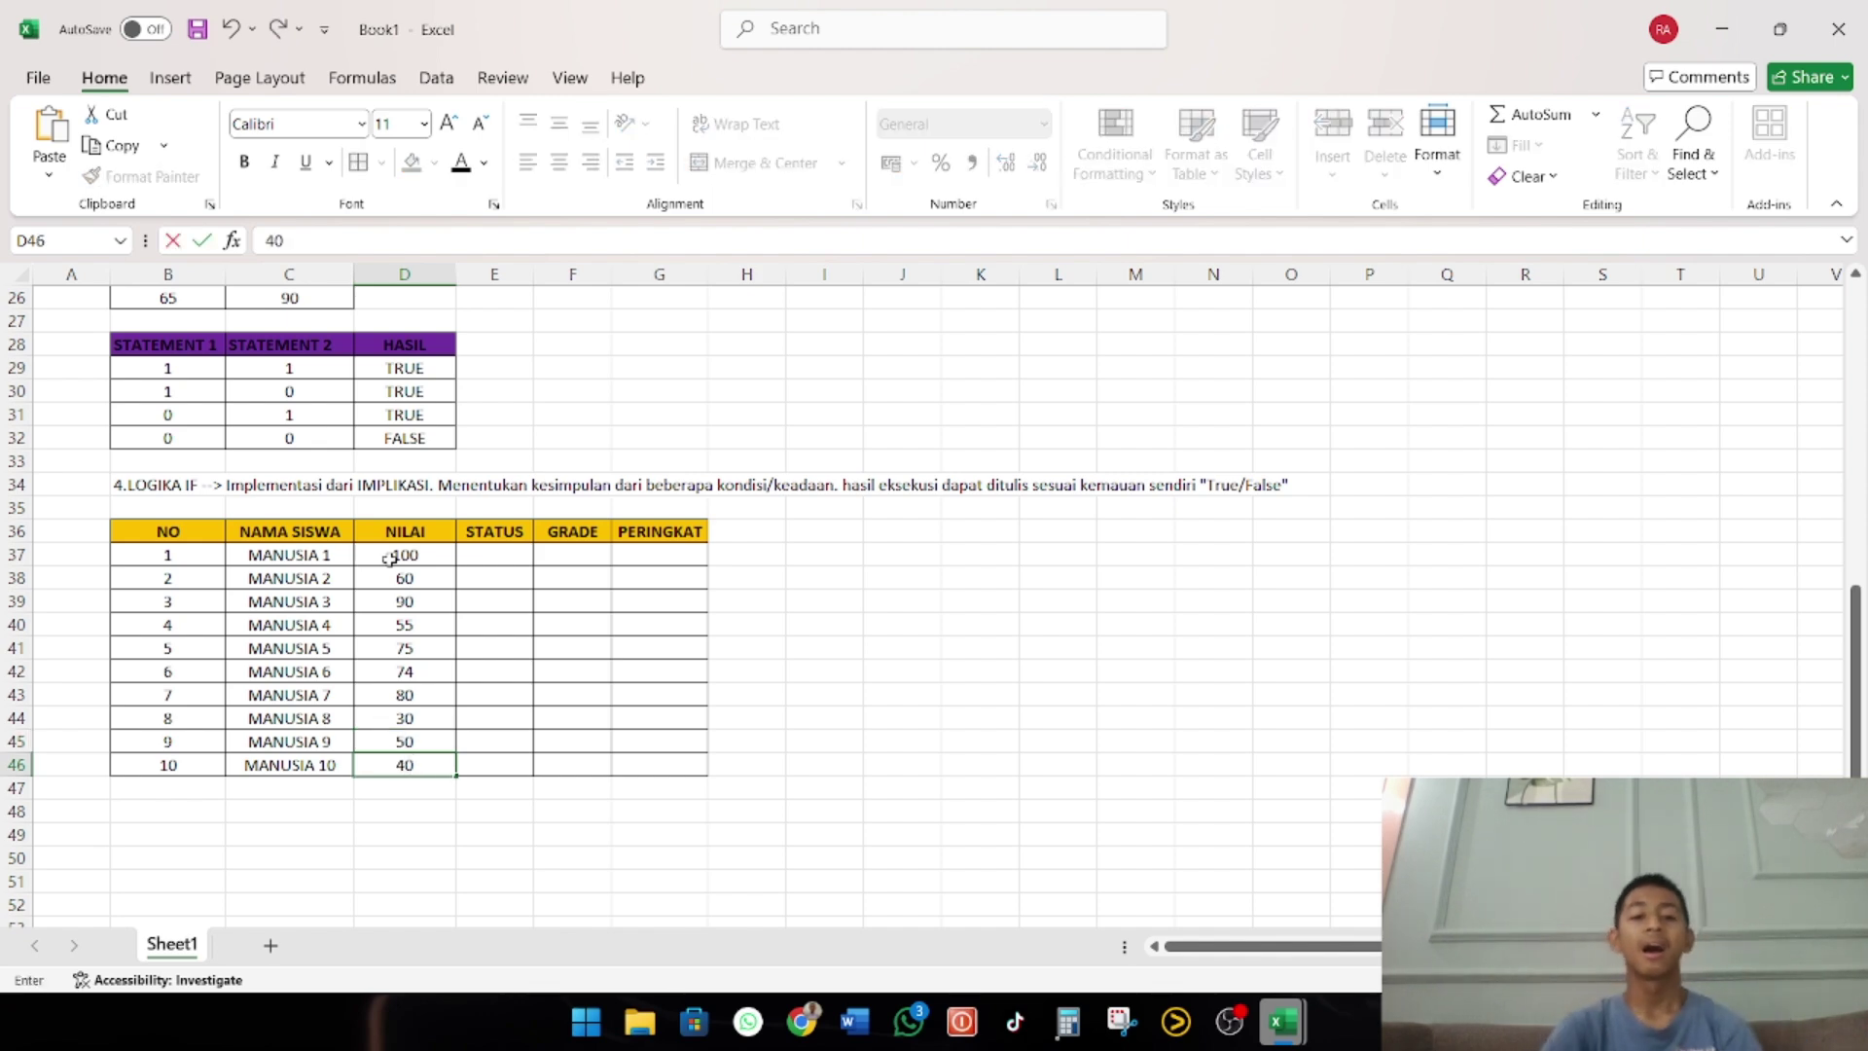
left_click(512, 558)
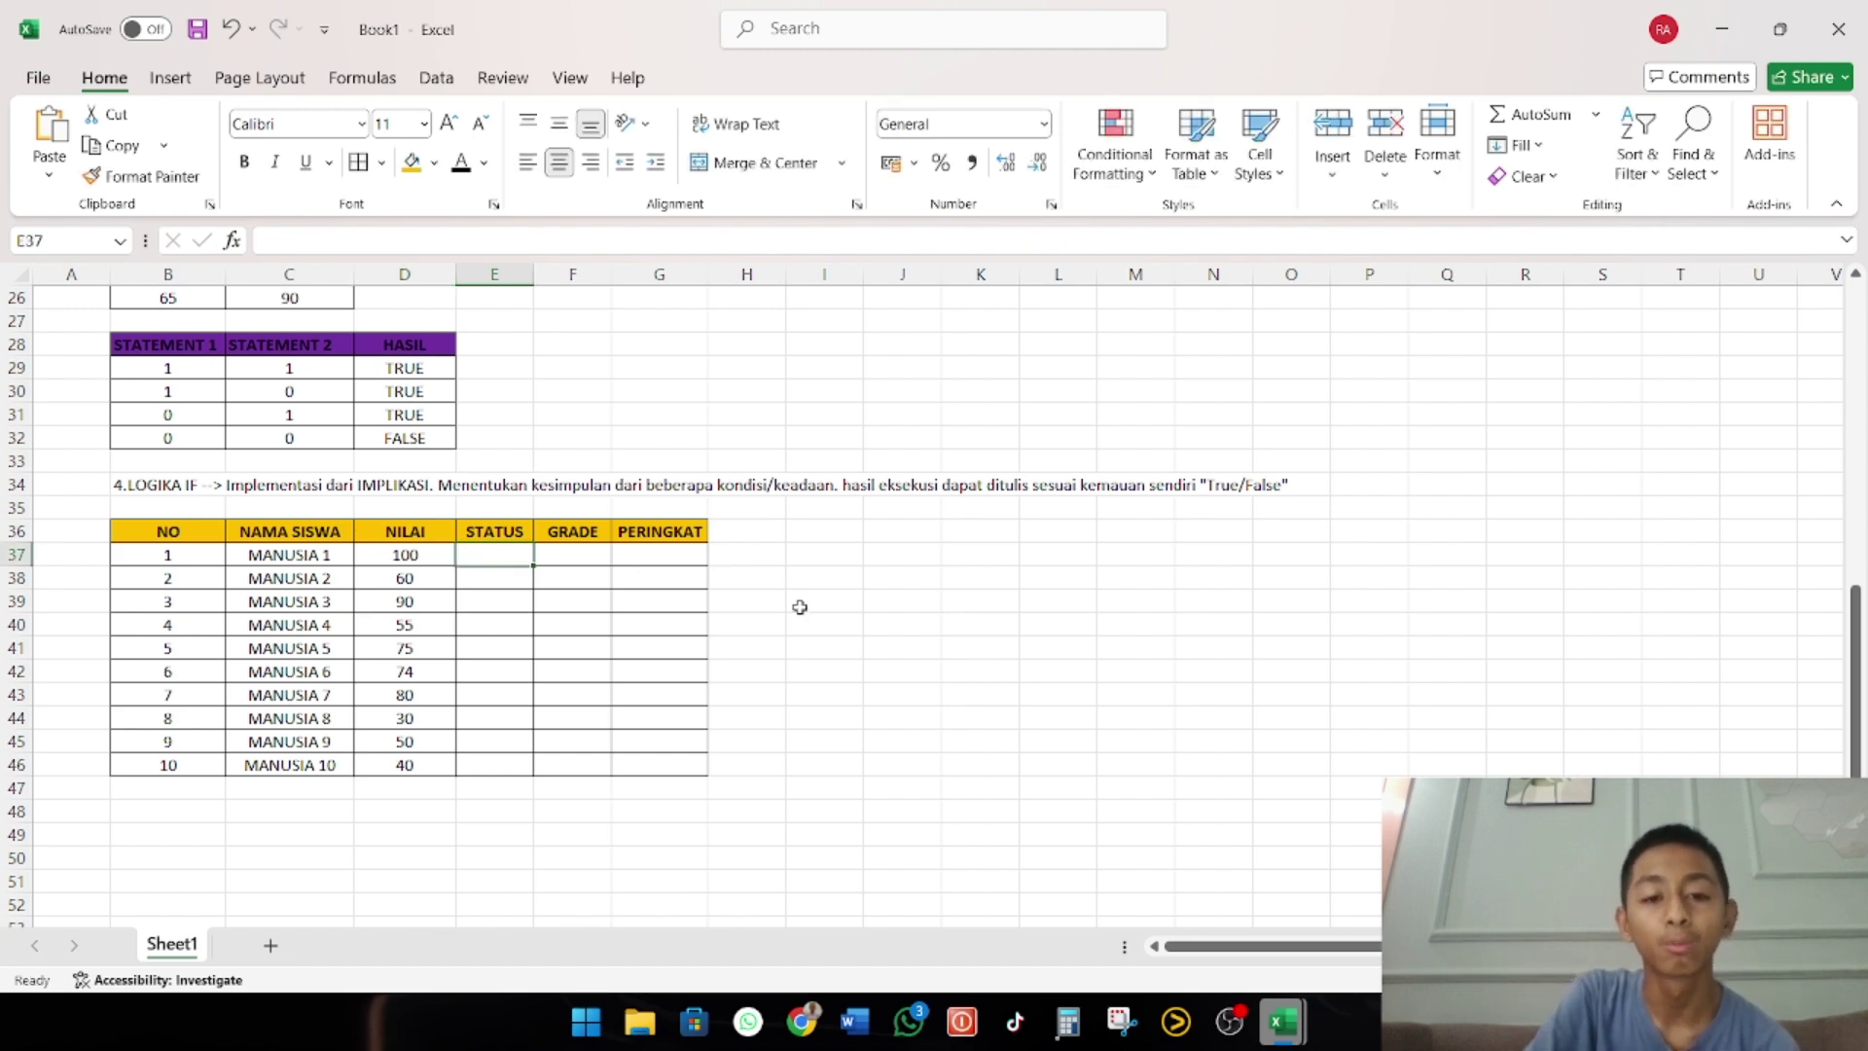
Apply all borders to the two-by-two cell block K37:L38 beside the student table
left_click(961, 560)
left_click_drag(961, 560, 1071, 580)
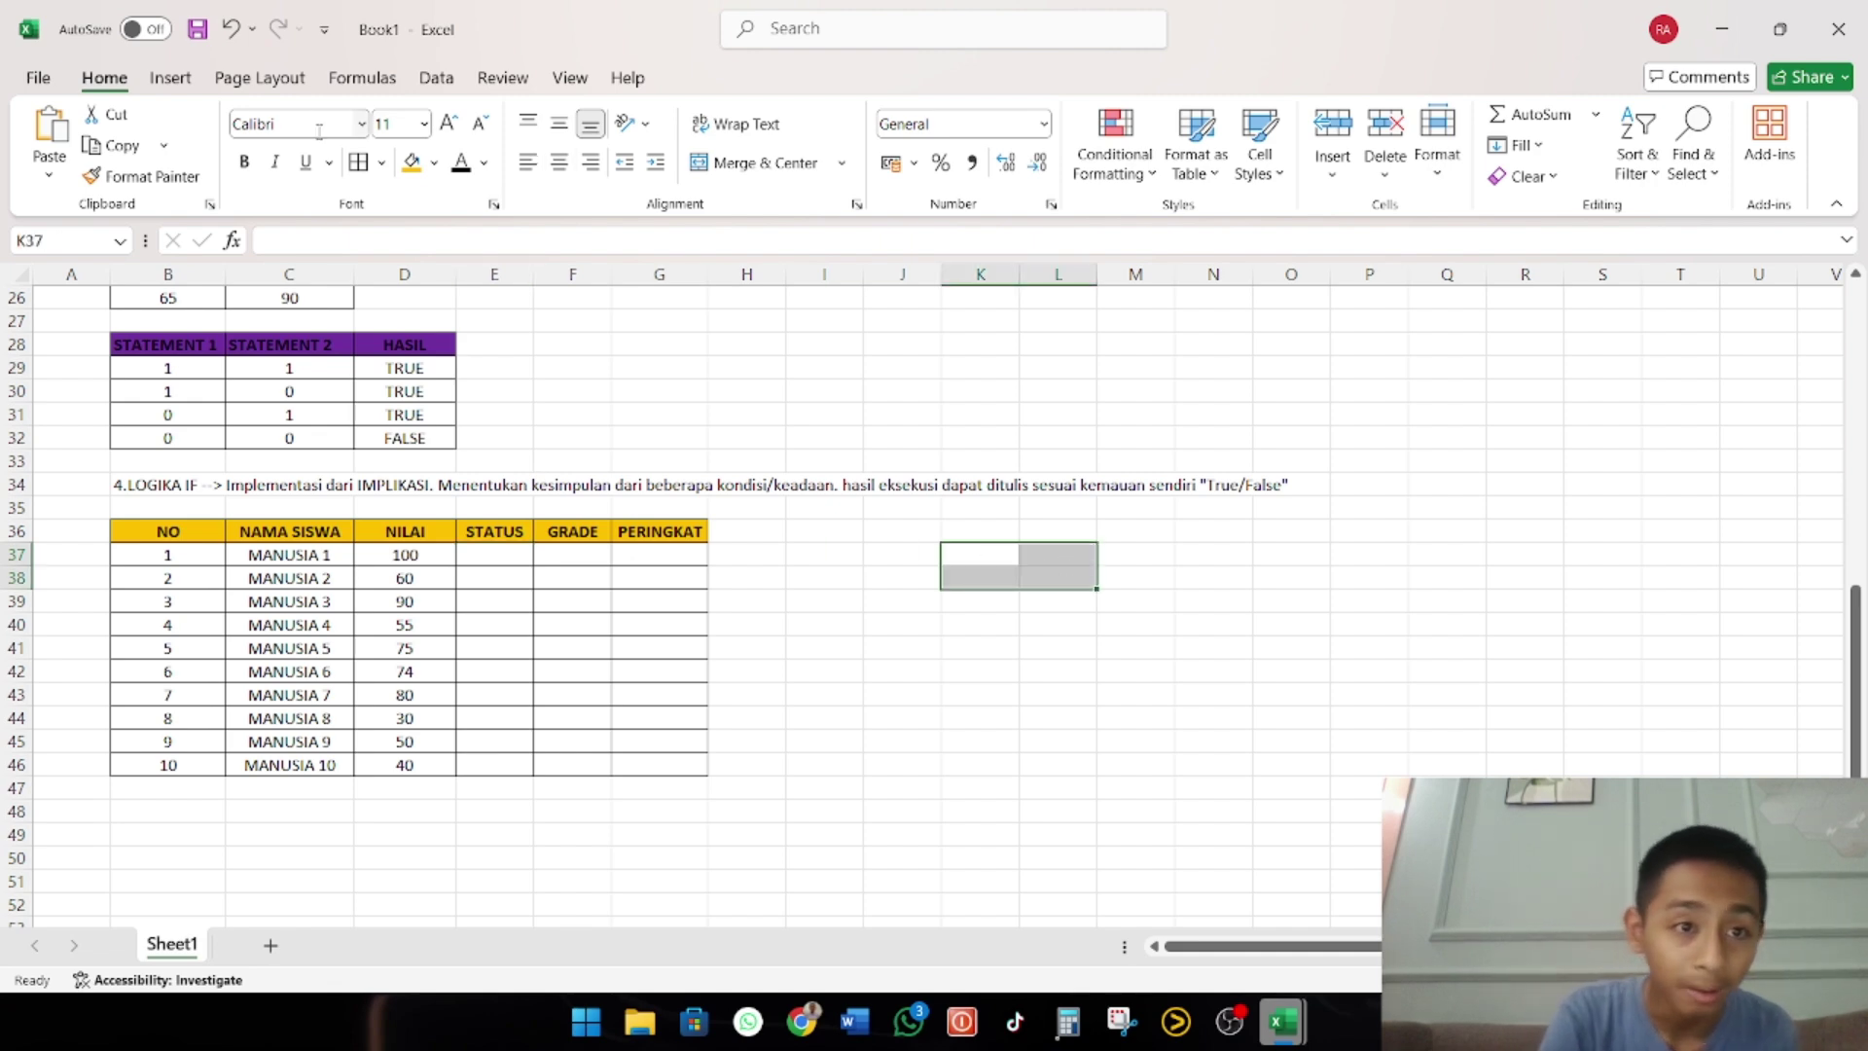
double_click(999, 557)
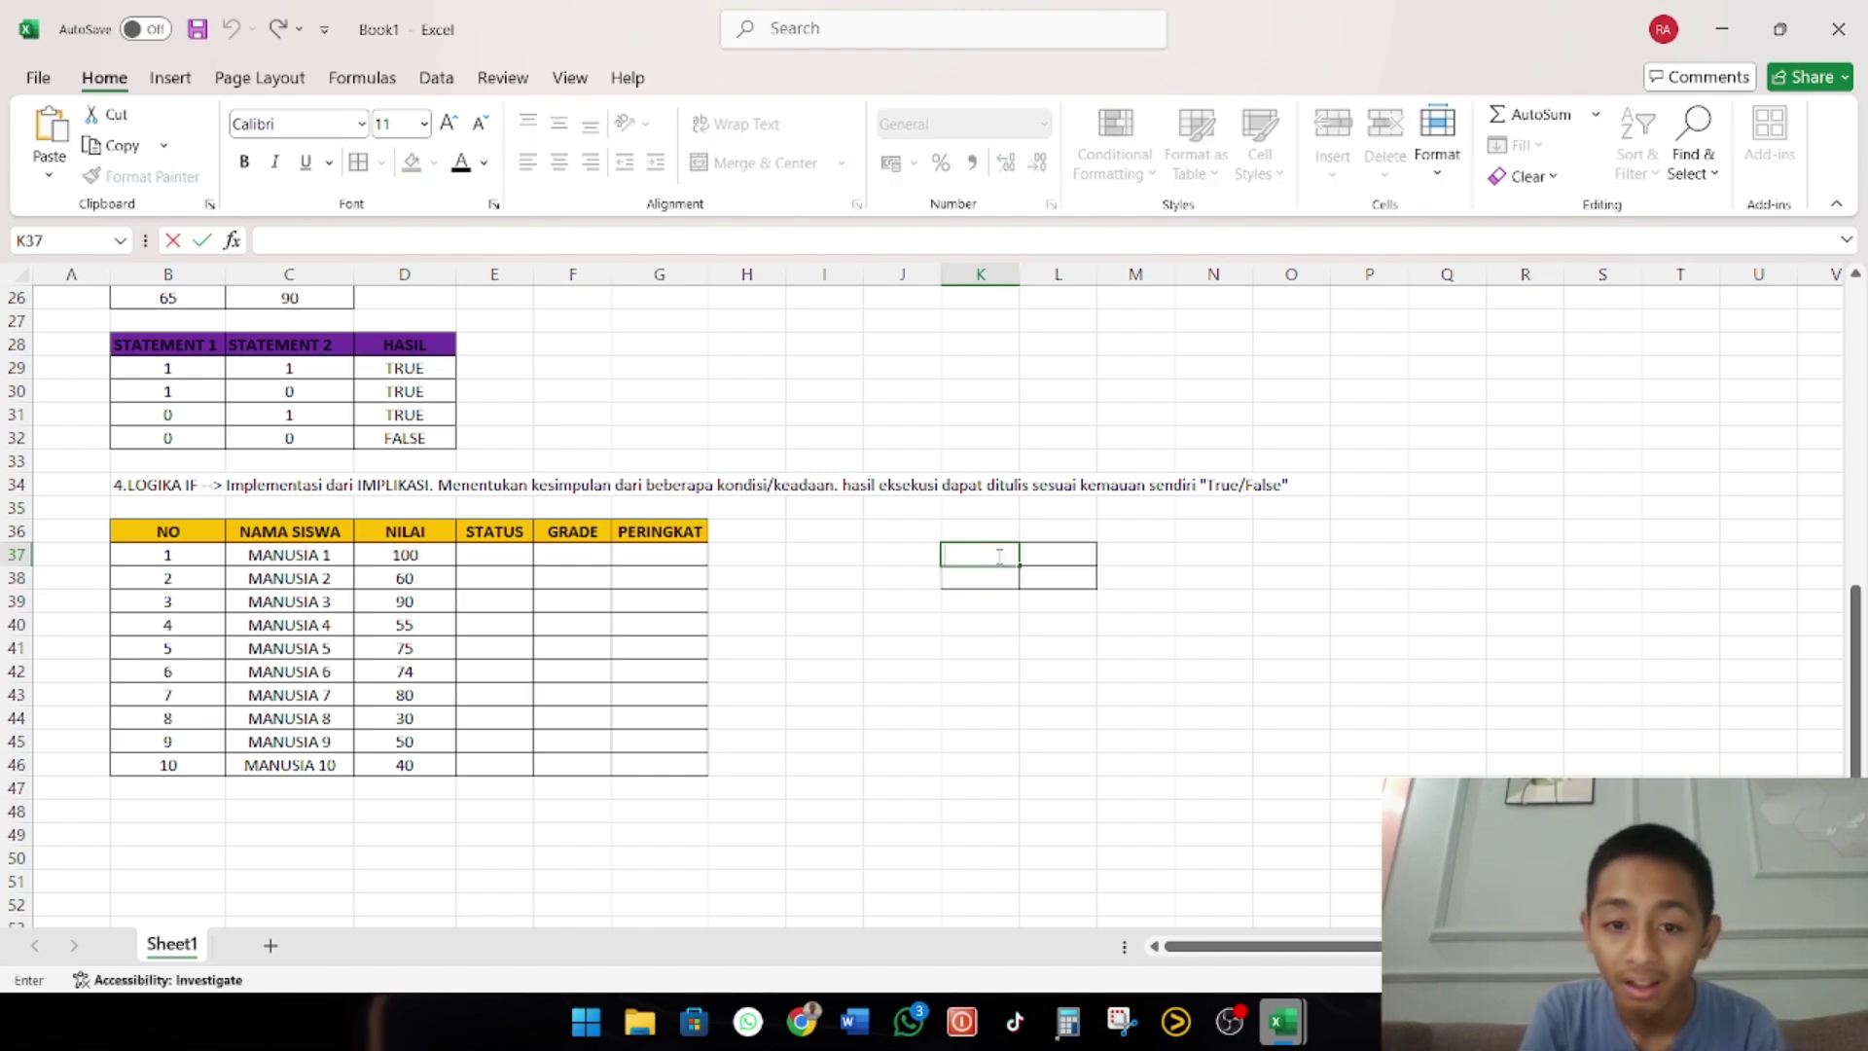
Merge and center cells K37:L37 in the upper row of the small bordered block
left_click_drag(930, 419, 972, 502)
left_click_drag(980, 529, 1085, 553)
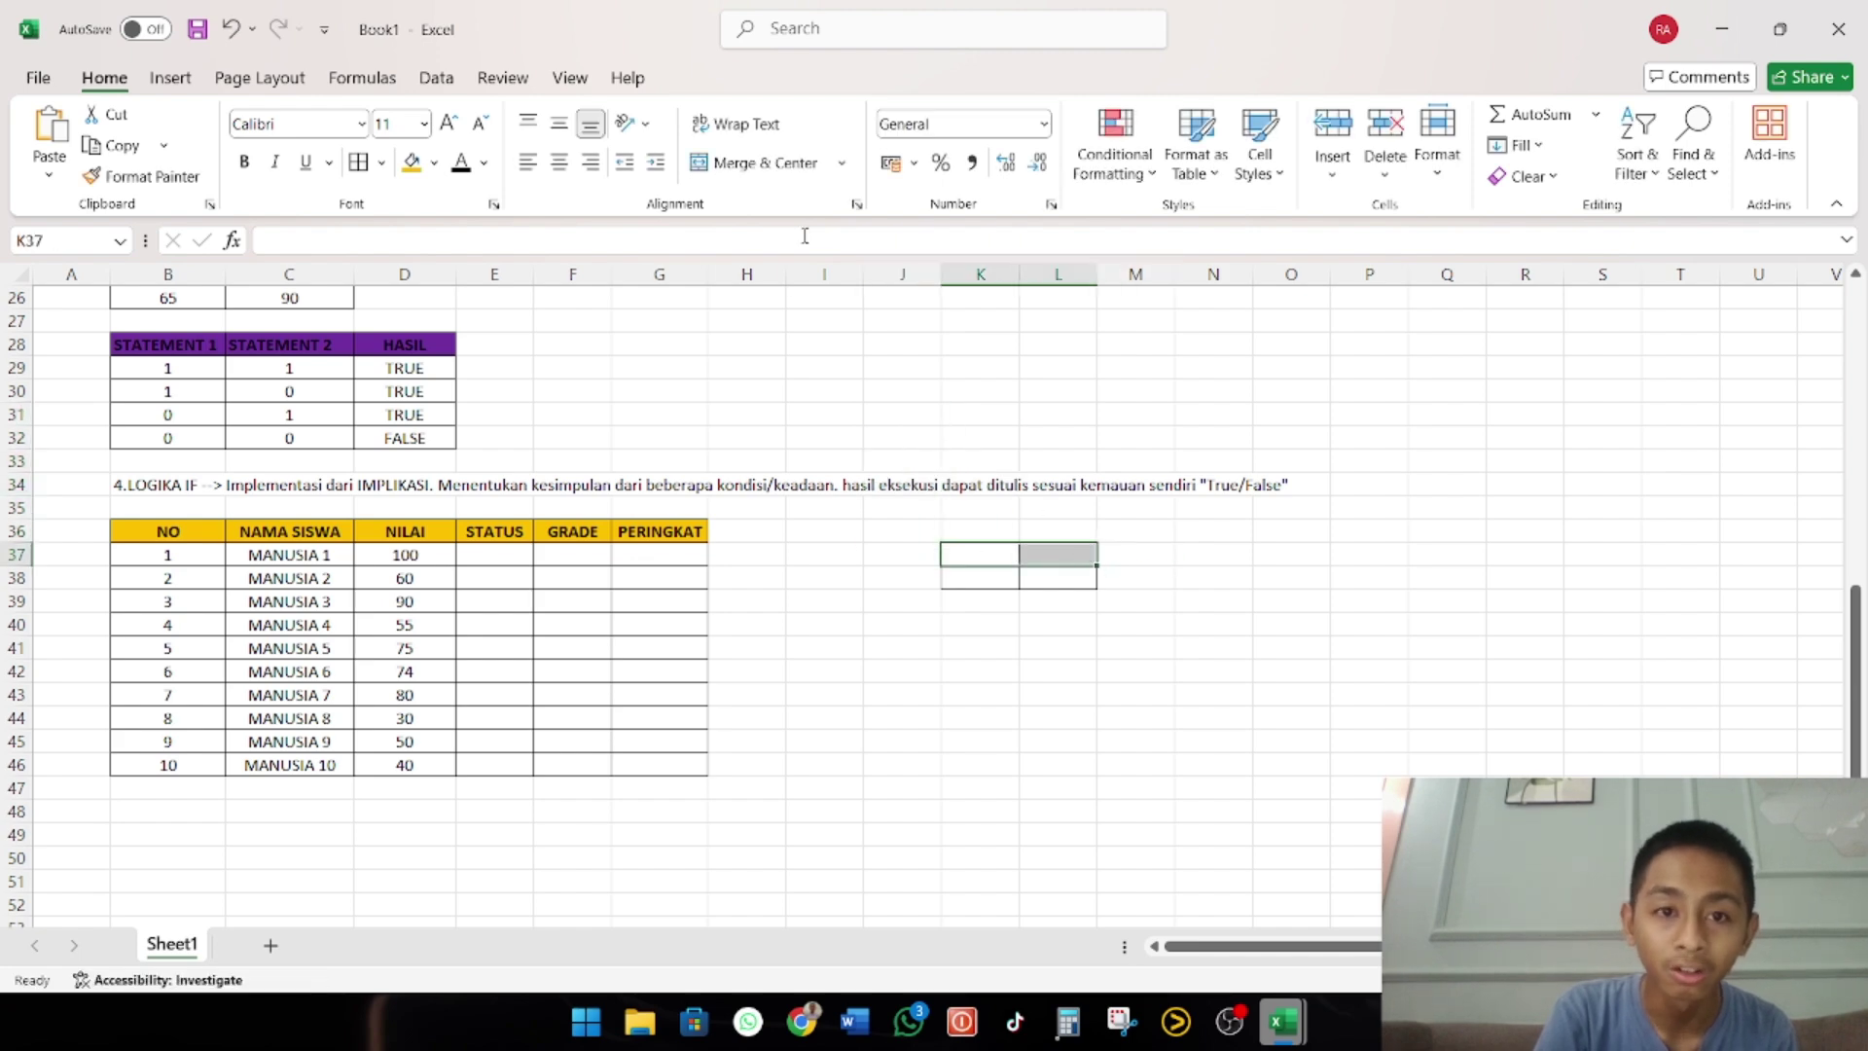
left_click(769, 165)
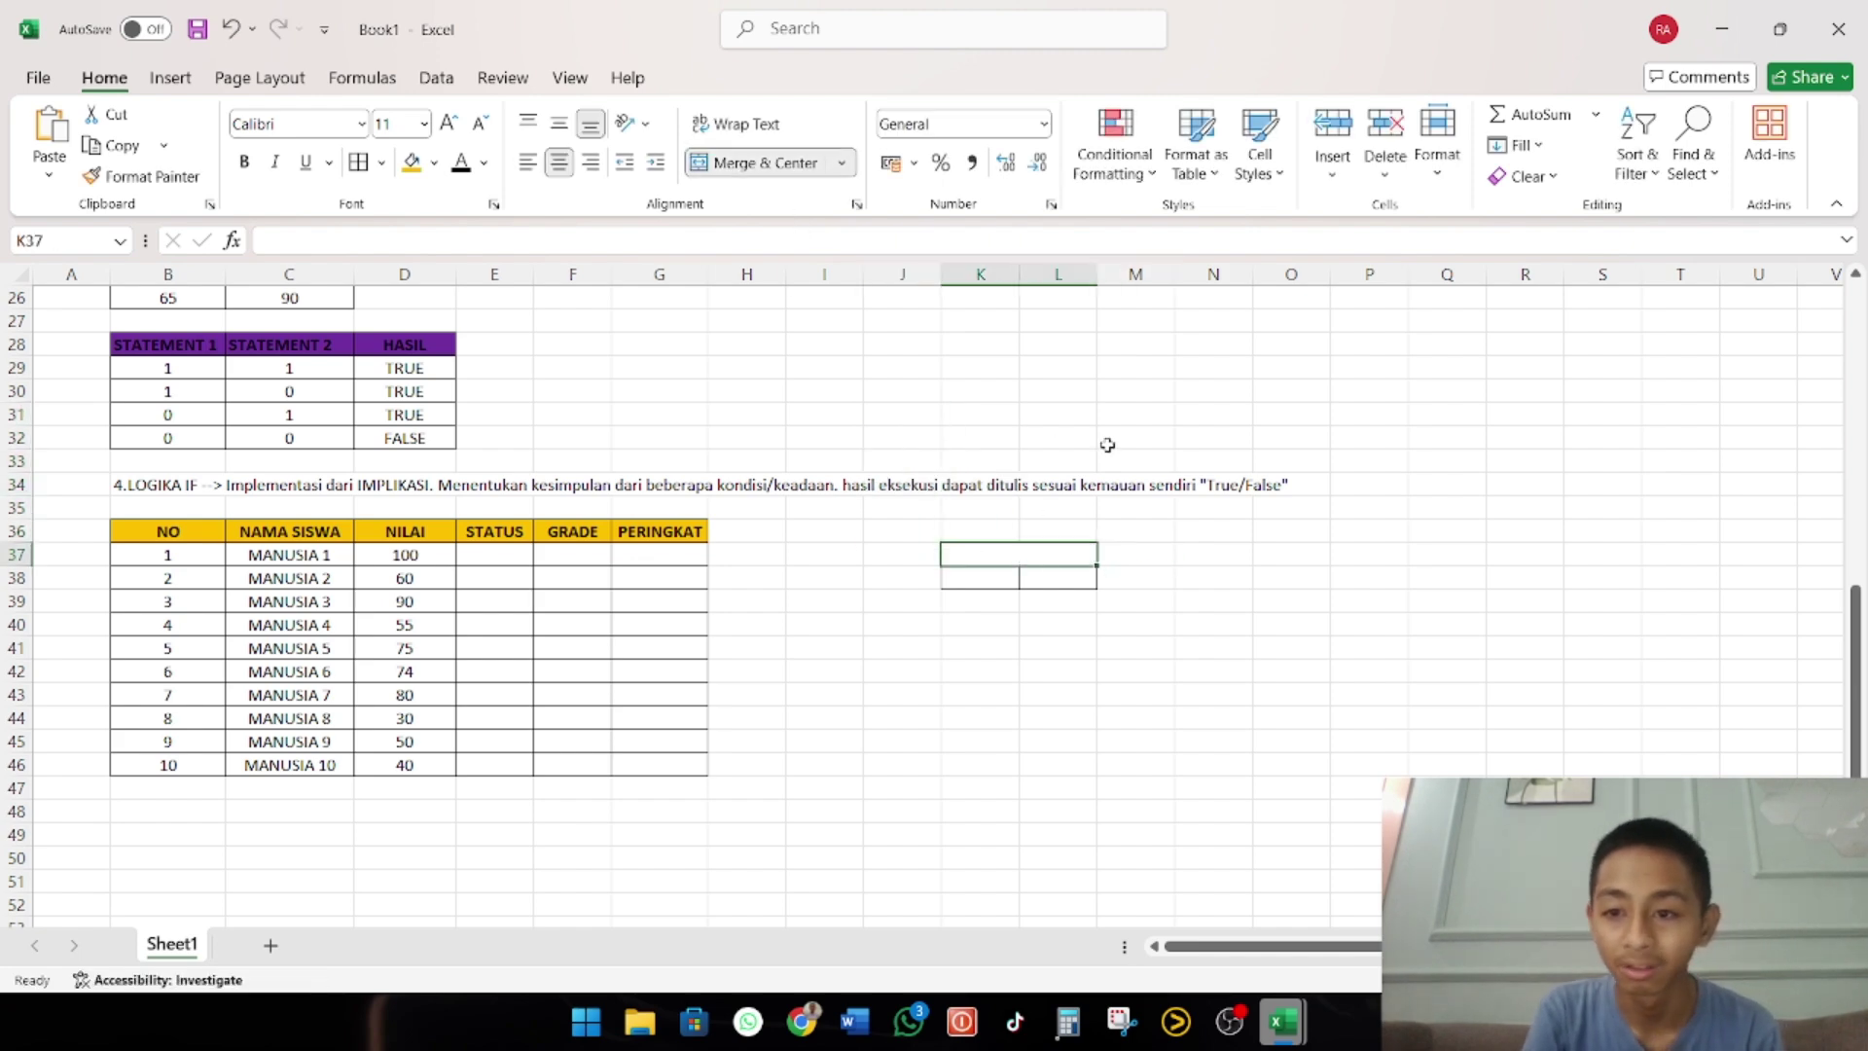
Enter the heading STATUS in the merged cell K37 and make it bold
double_click(1036, 557)
type("S")
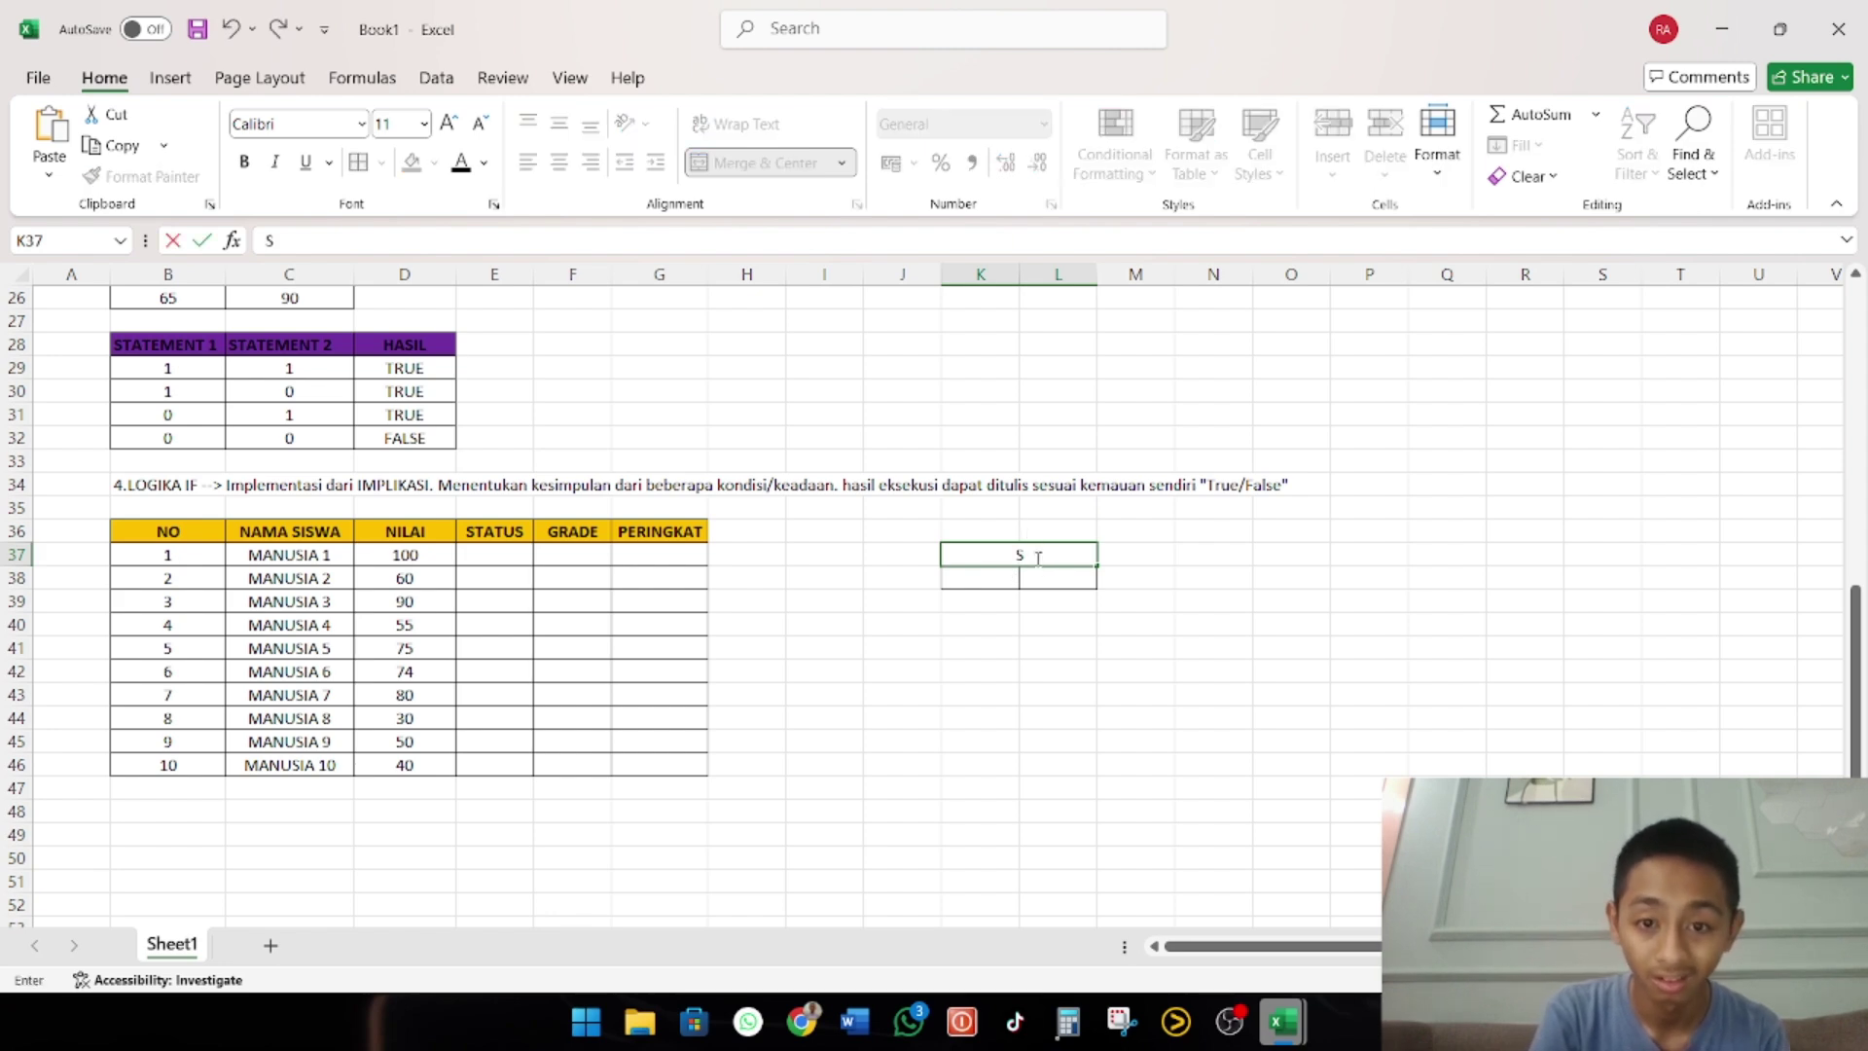
type("TATUS")
key("ctrl+b")
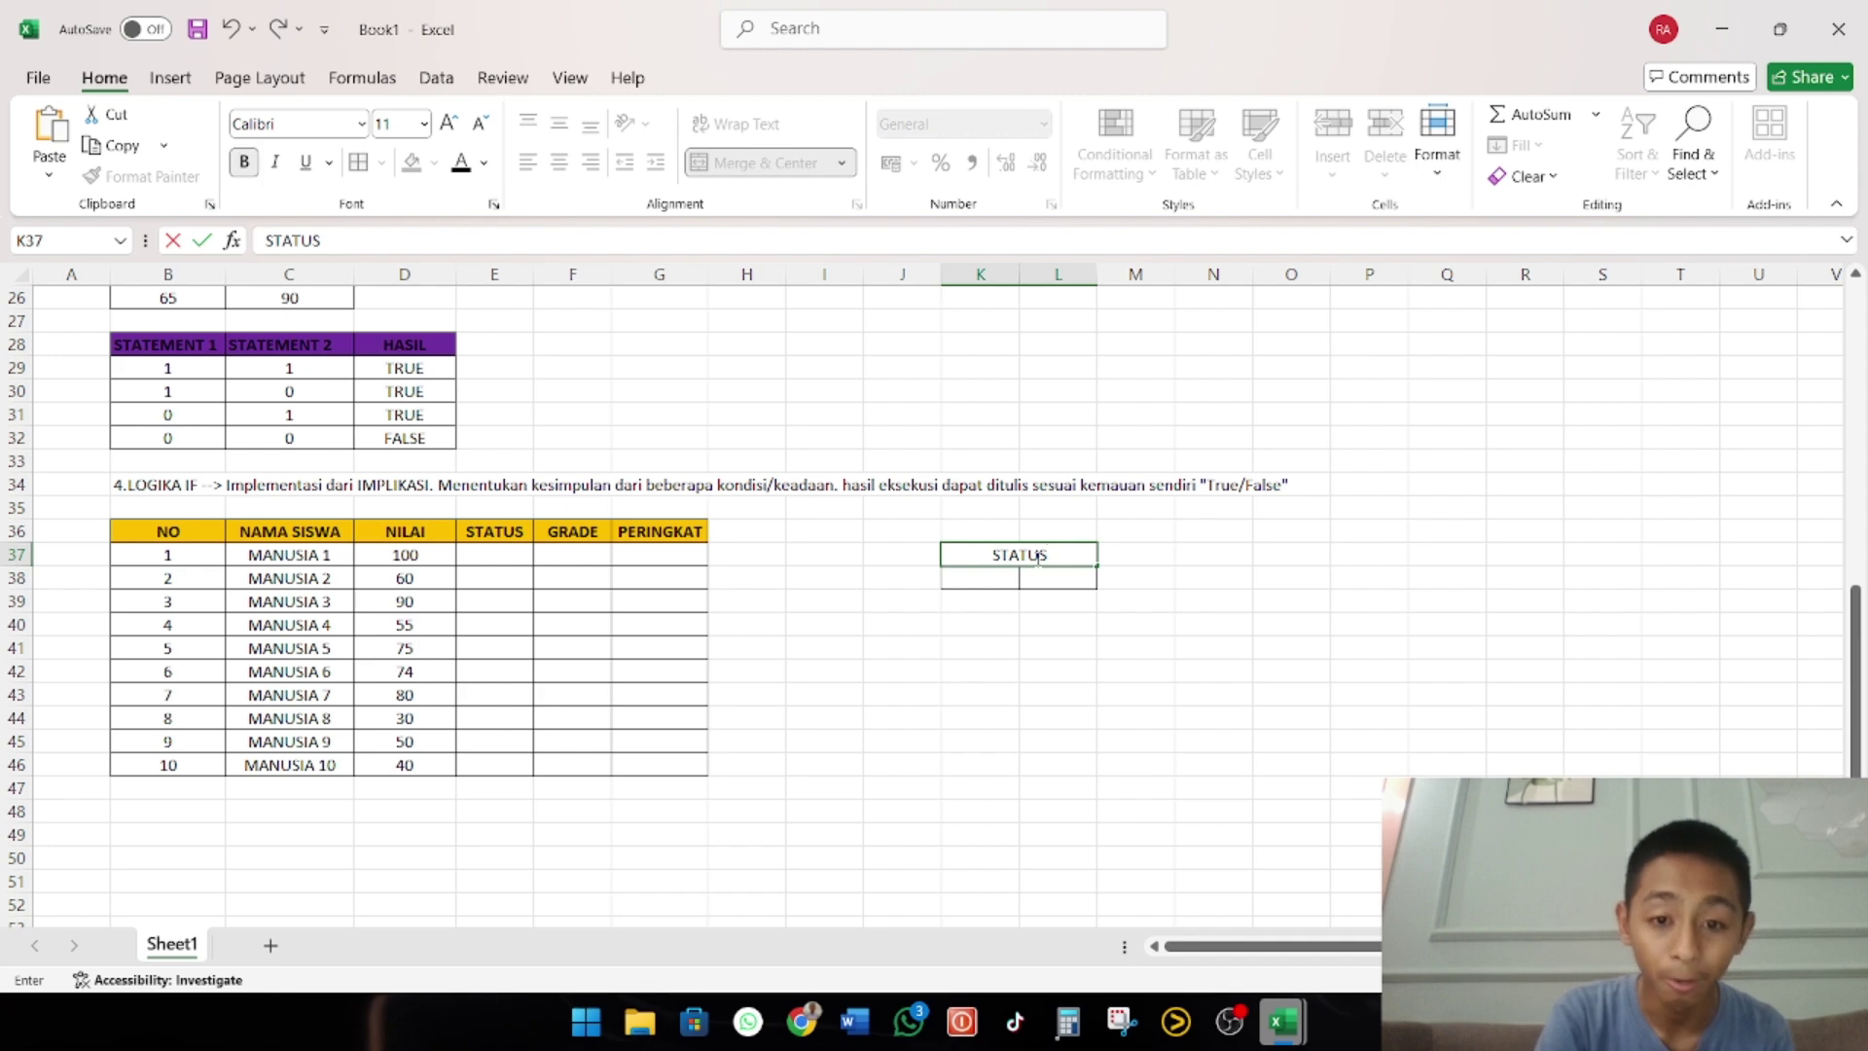
double_click(1091, 564)
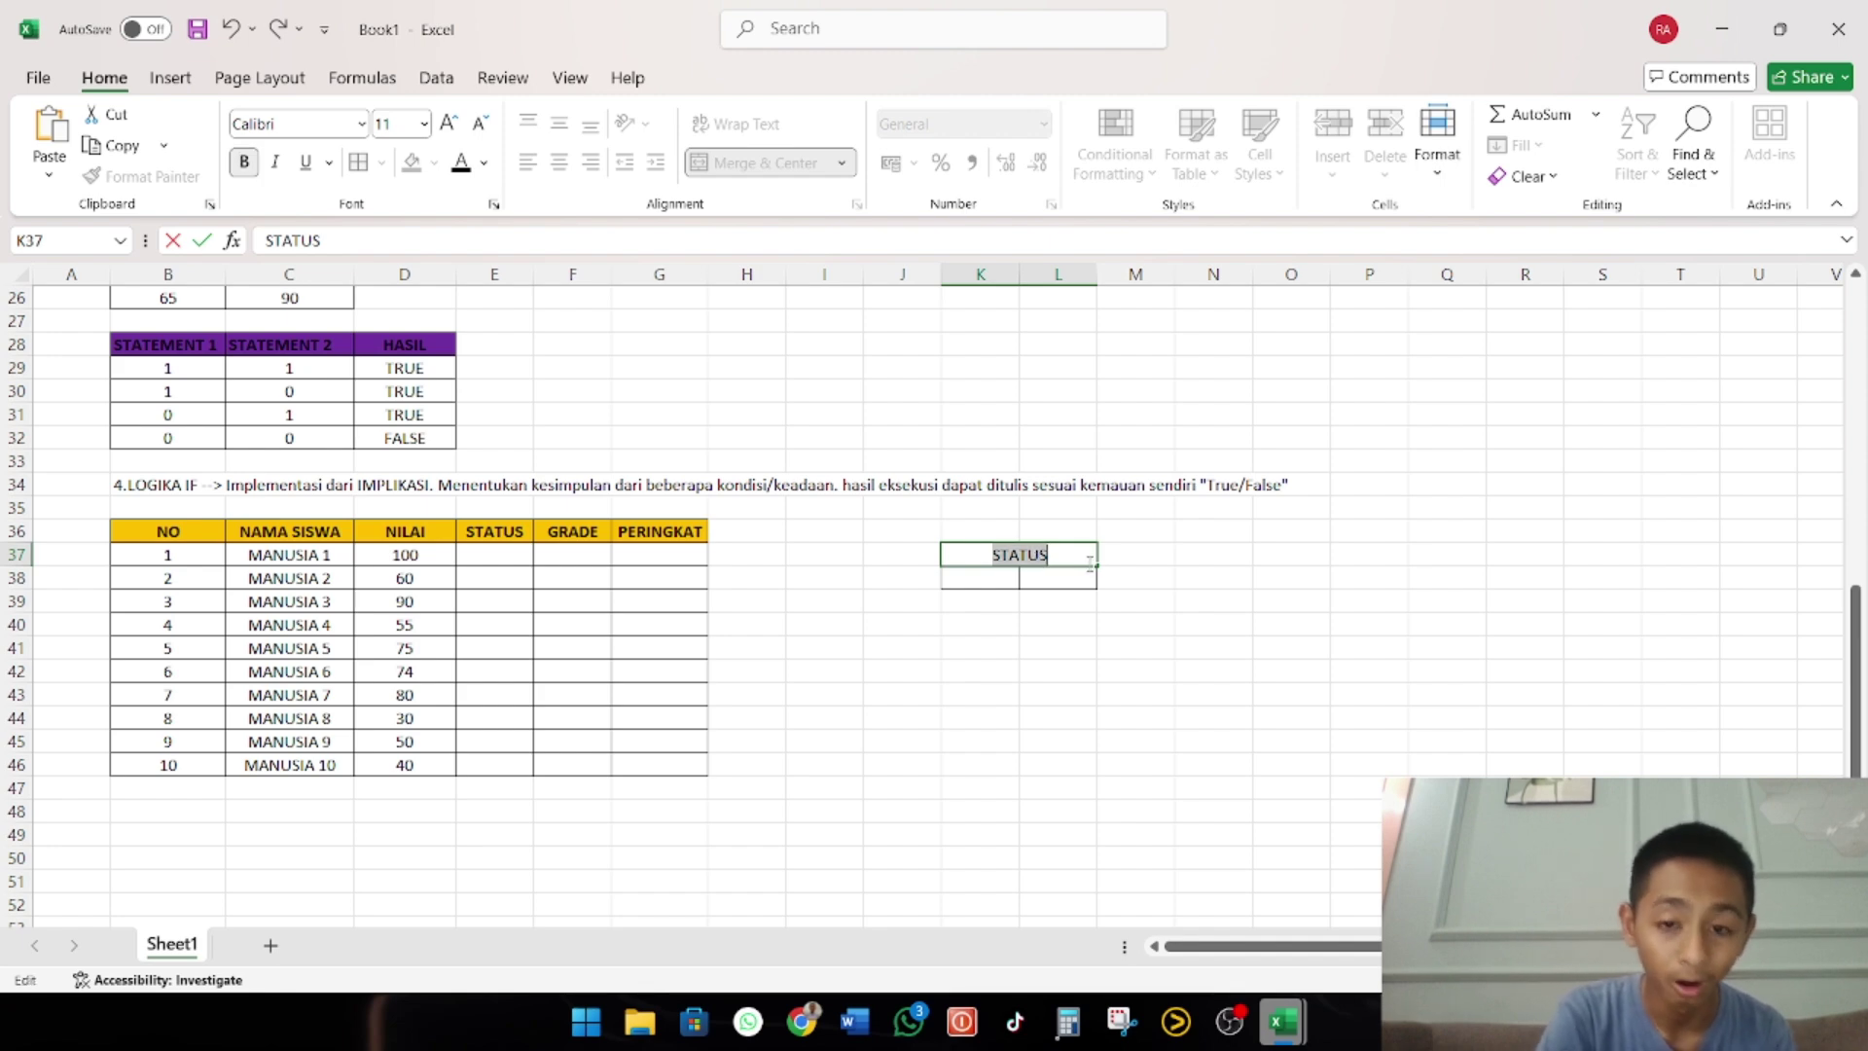
key("ctrl+b")
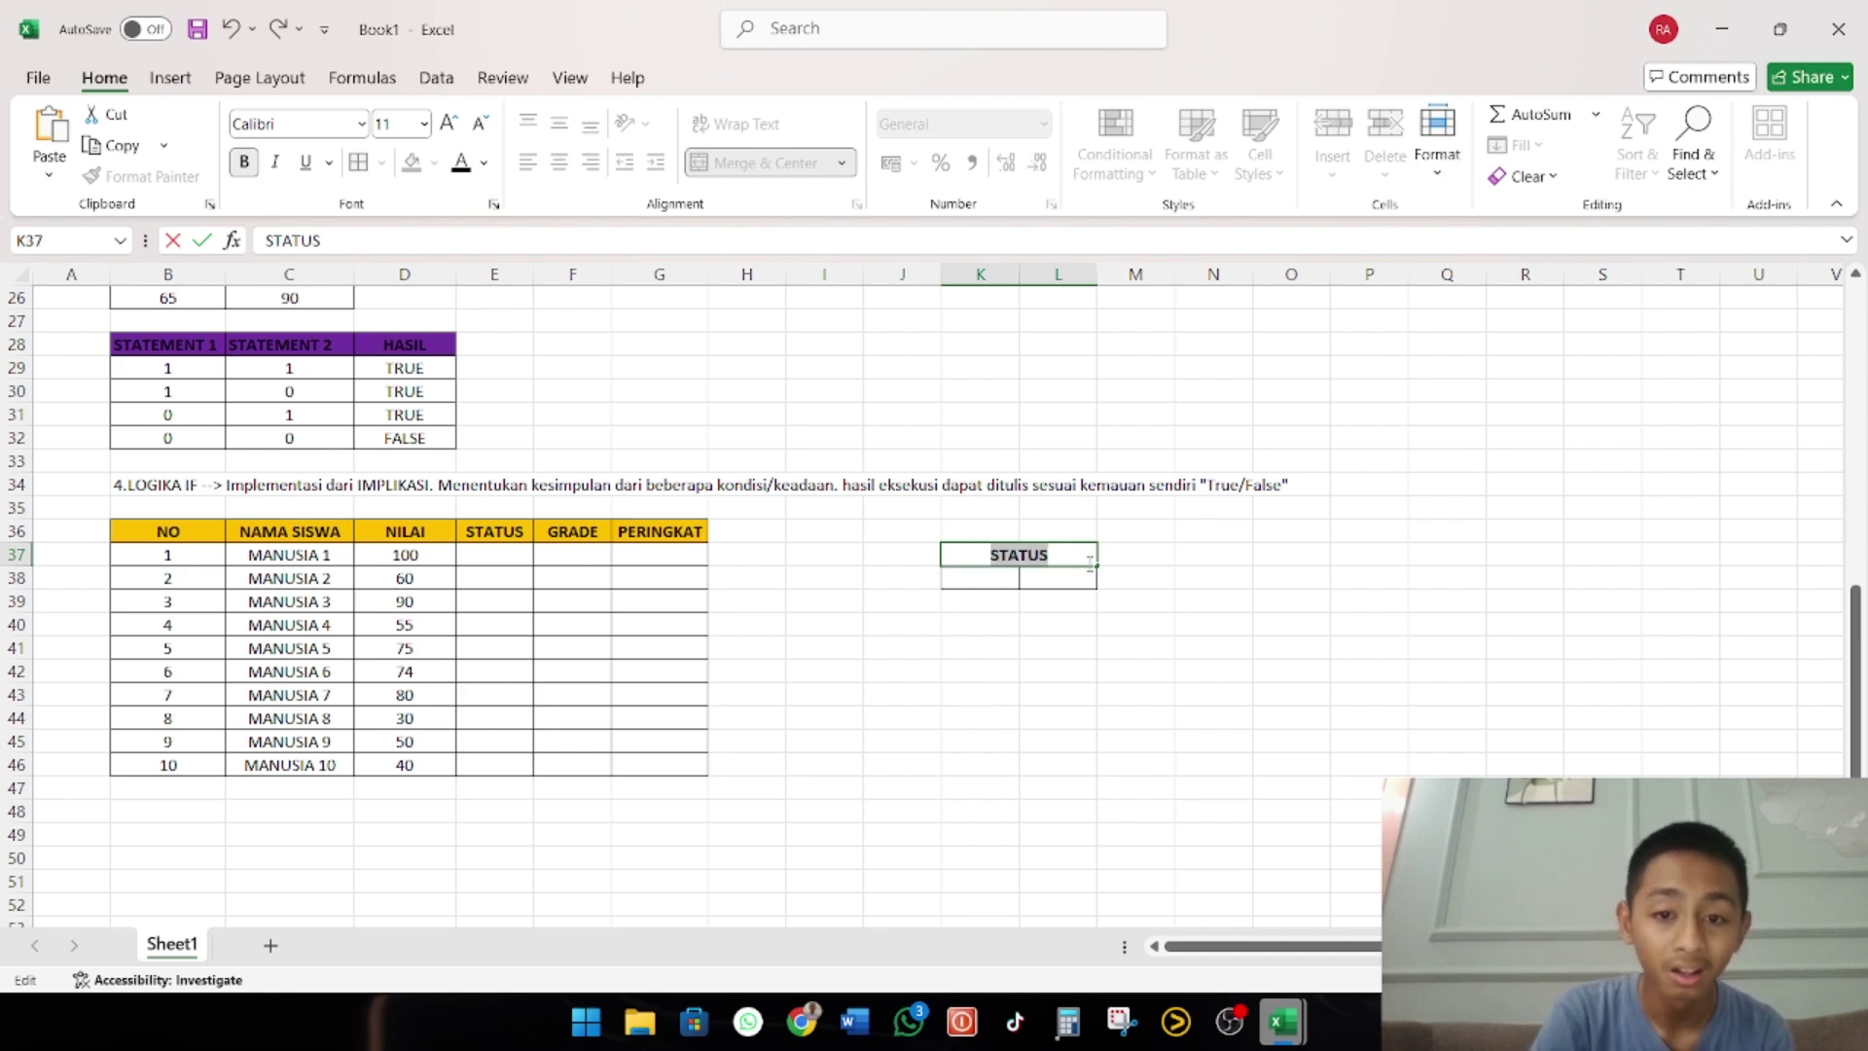
left_click(929, 627)
Fill the merged STATUS heading cell with standard red and add all borders to cells K39:L39 beneath the block
left_click(1000, 561)
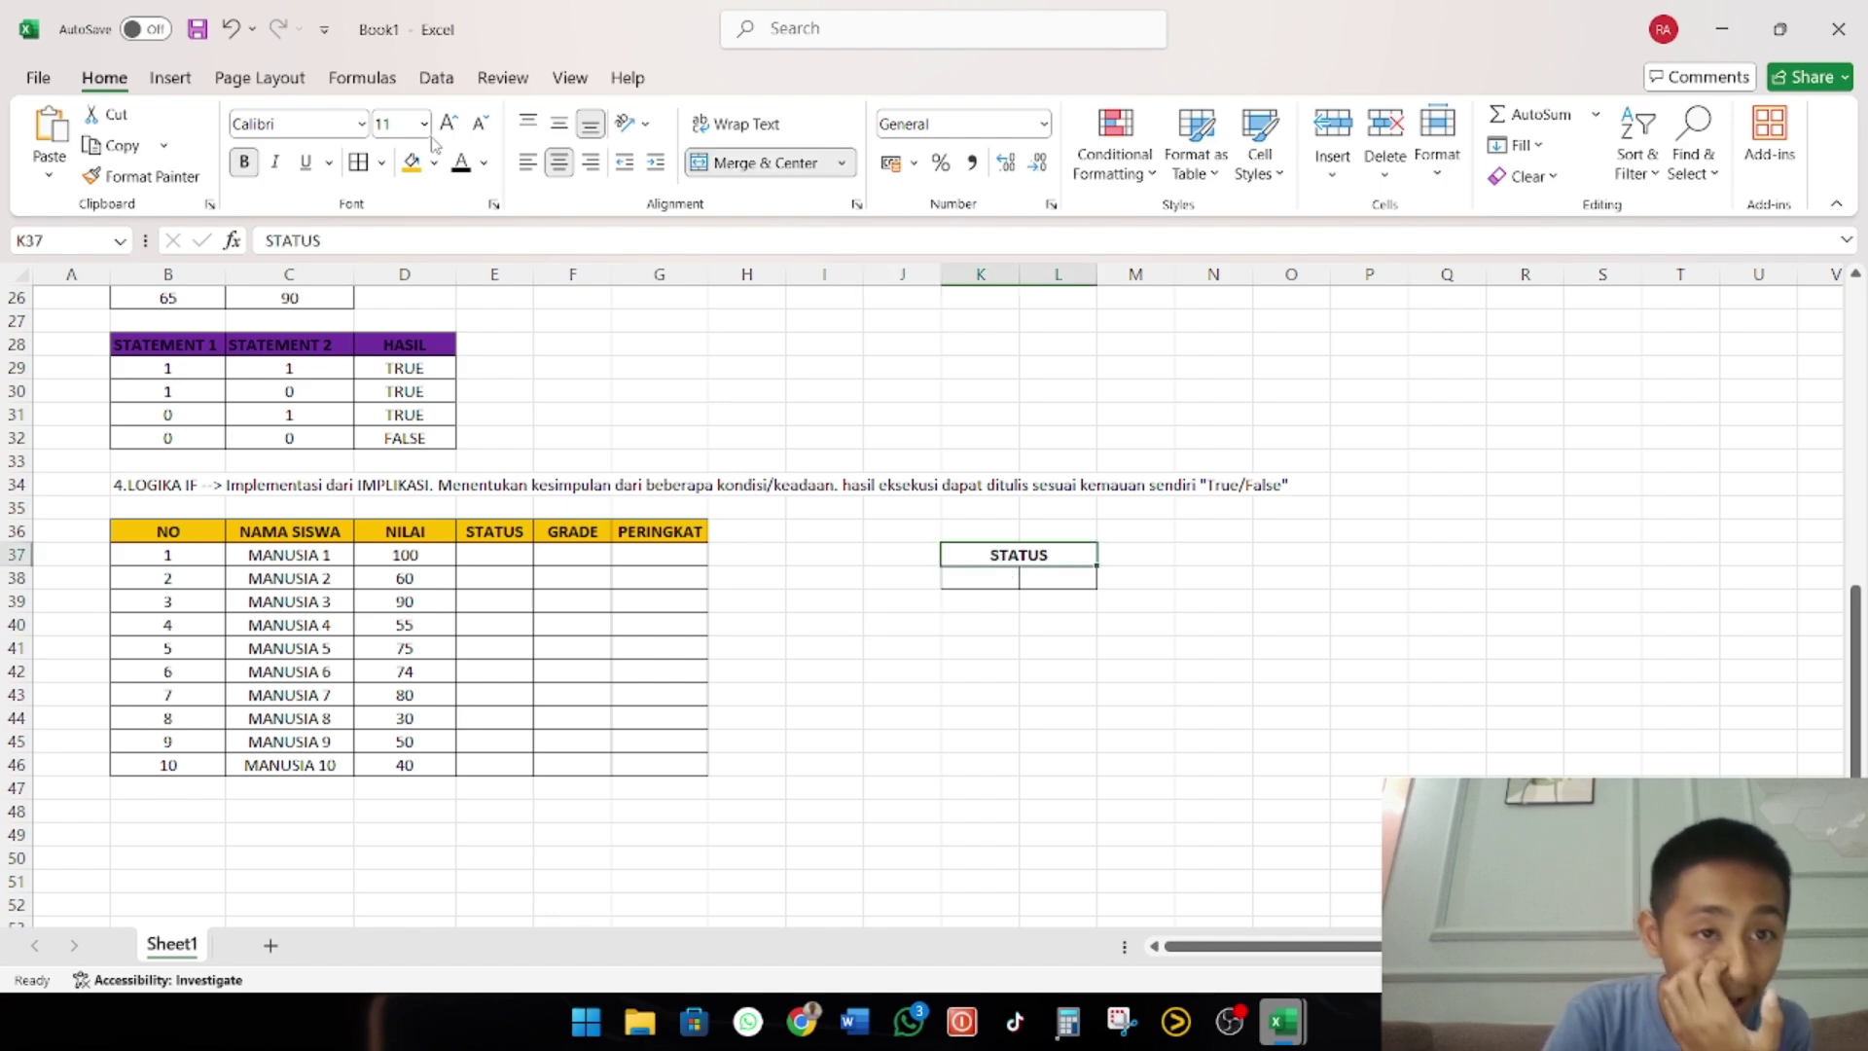
left_click(434, 167)
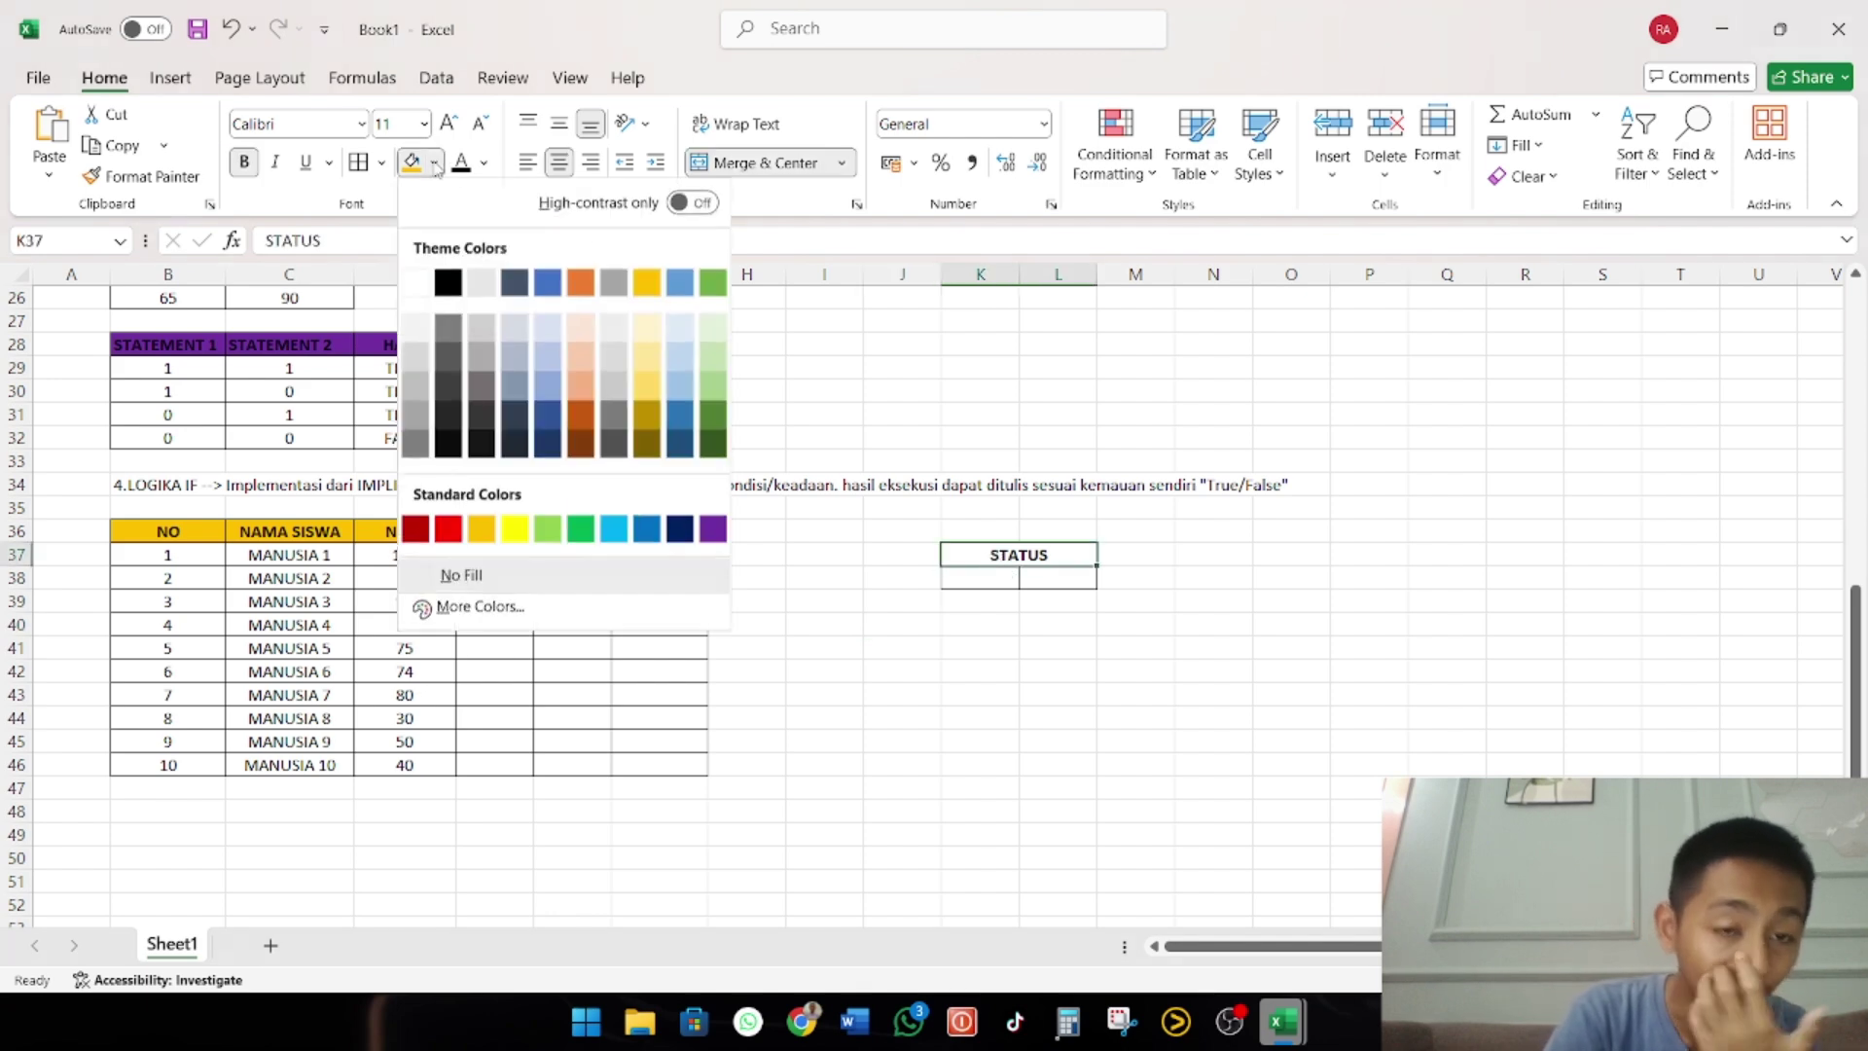
left_click(440, 533)
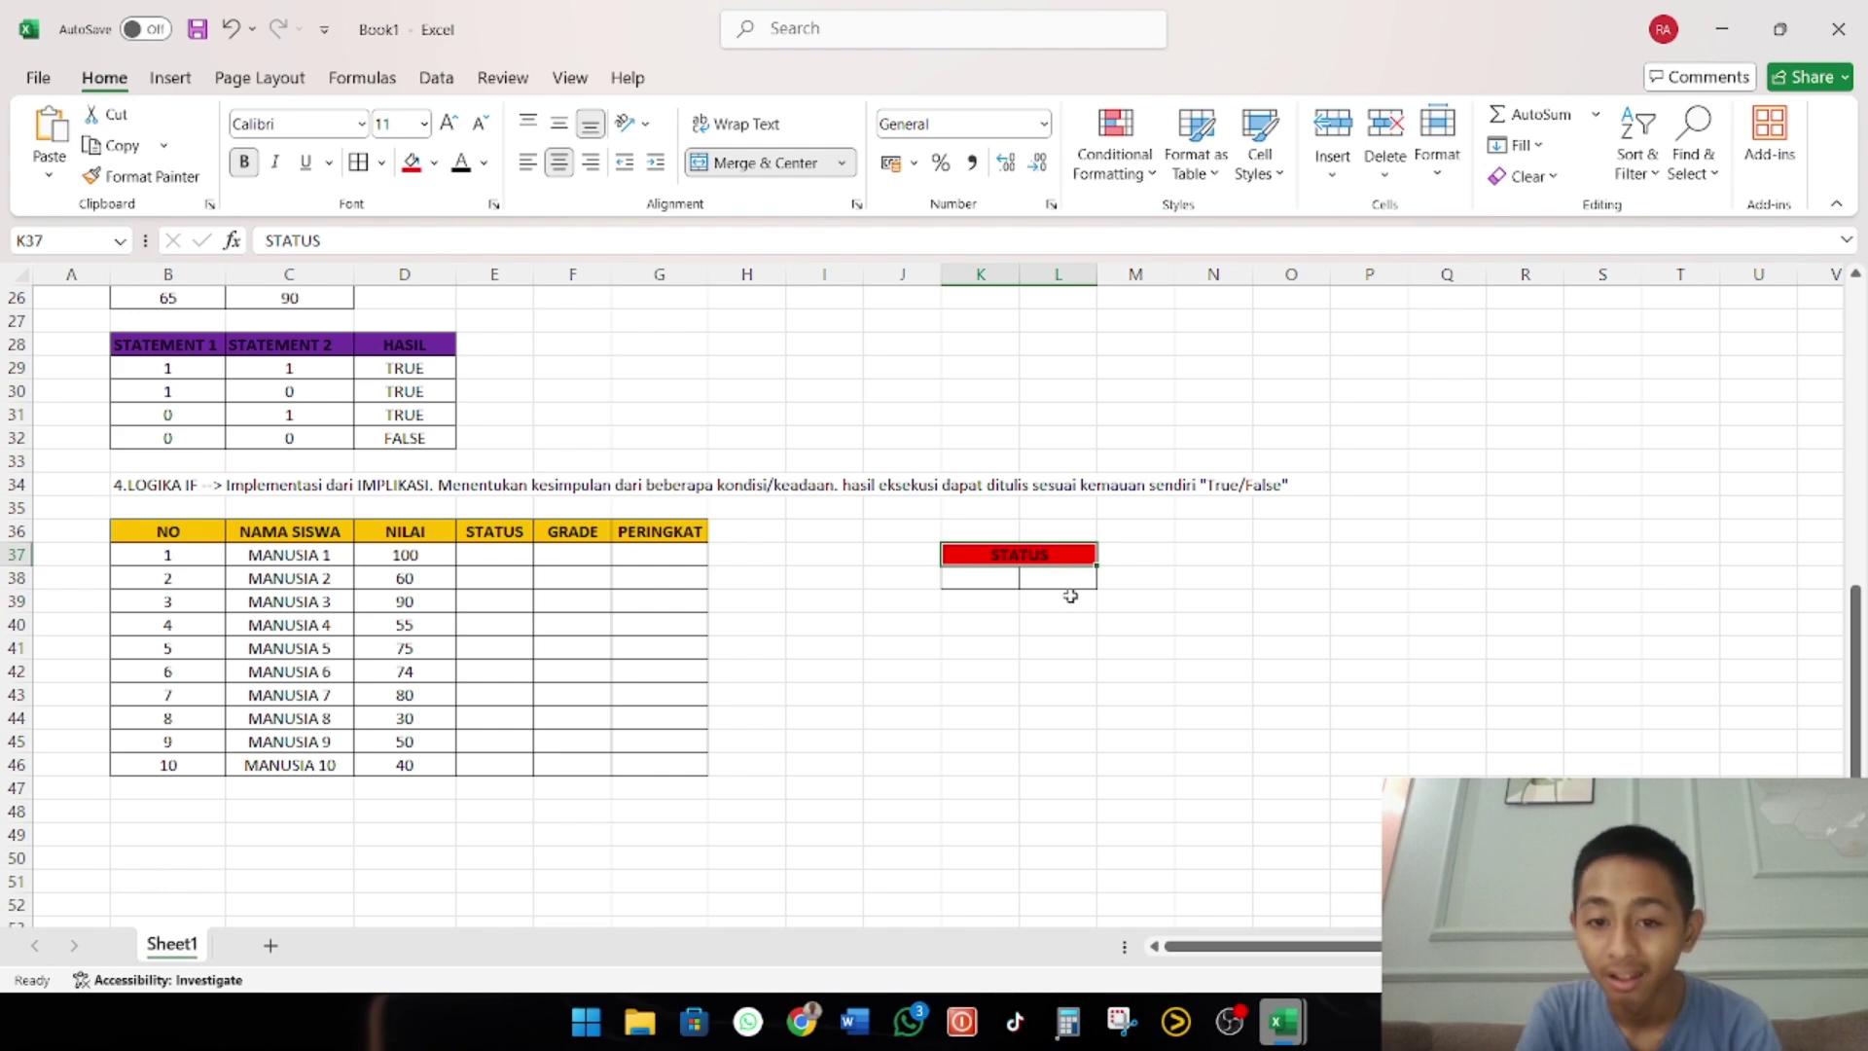
left_click_drag(984, 600, 1054, 605)
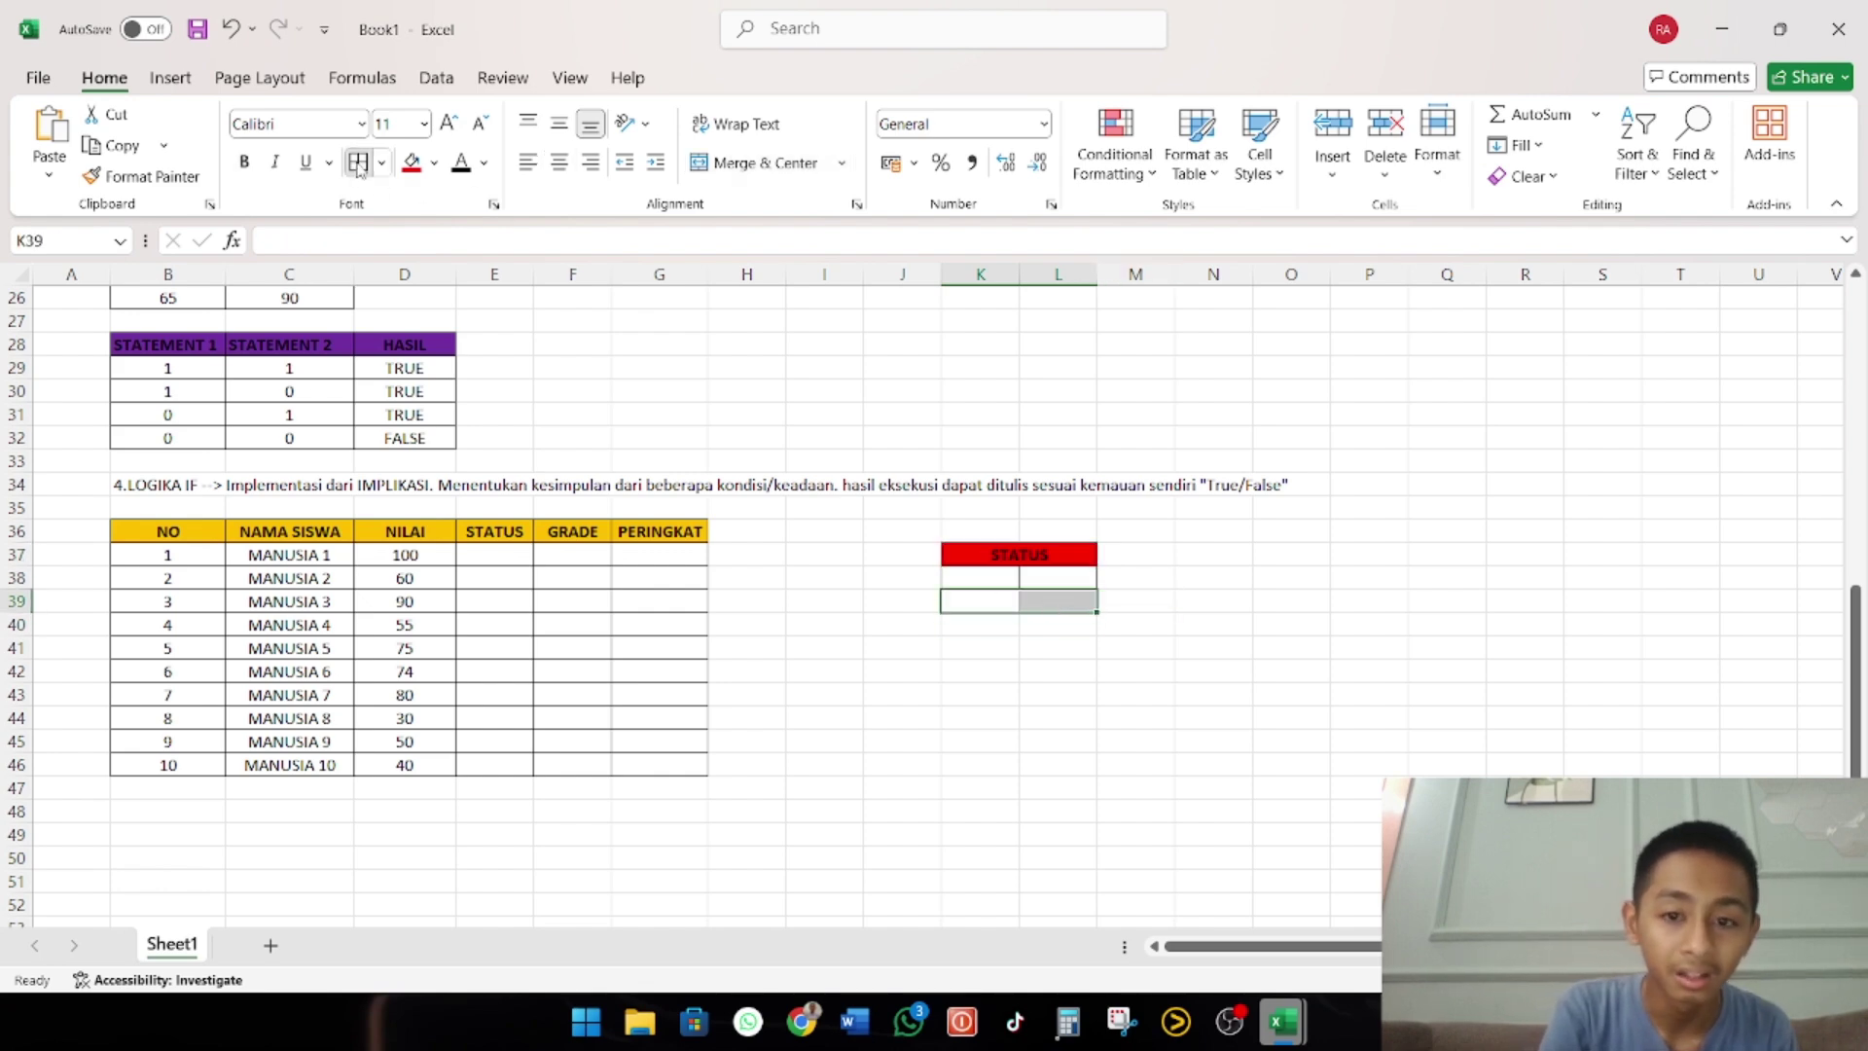
Enter TUNTAS in cell K38 and its condition NILAI > 75 in cell L38
left_click(978, 578)
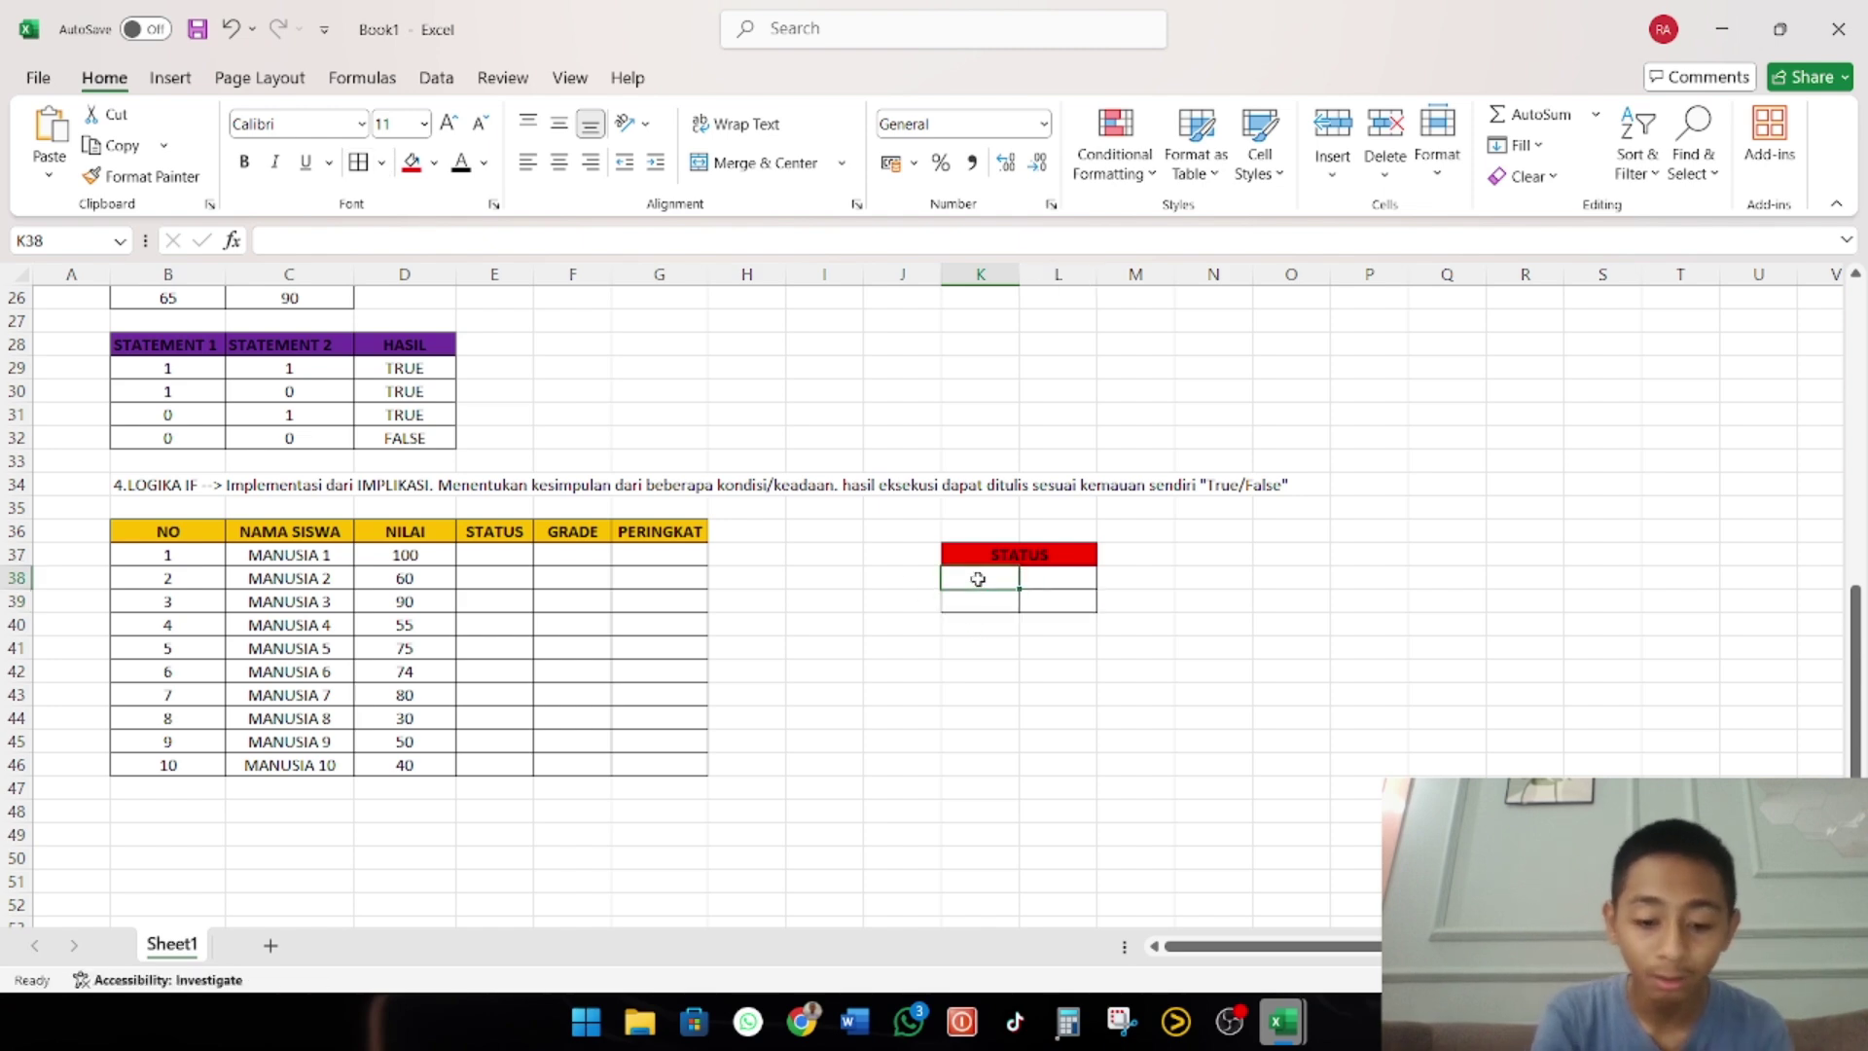
type("TUNTAS")
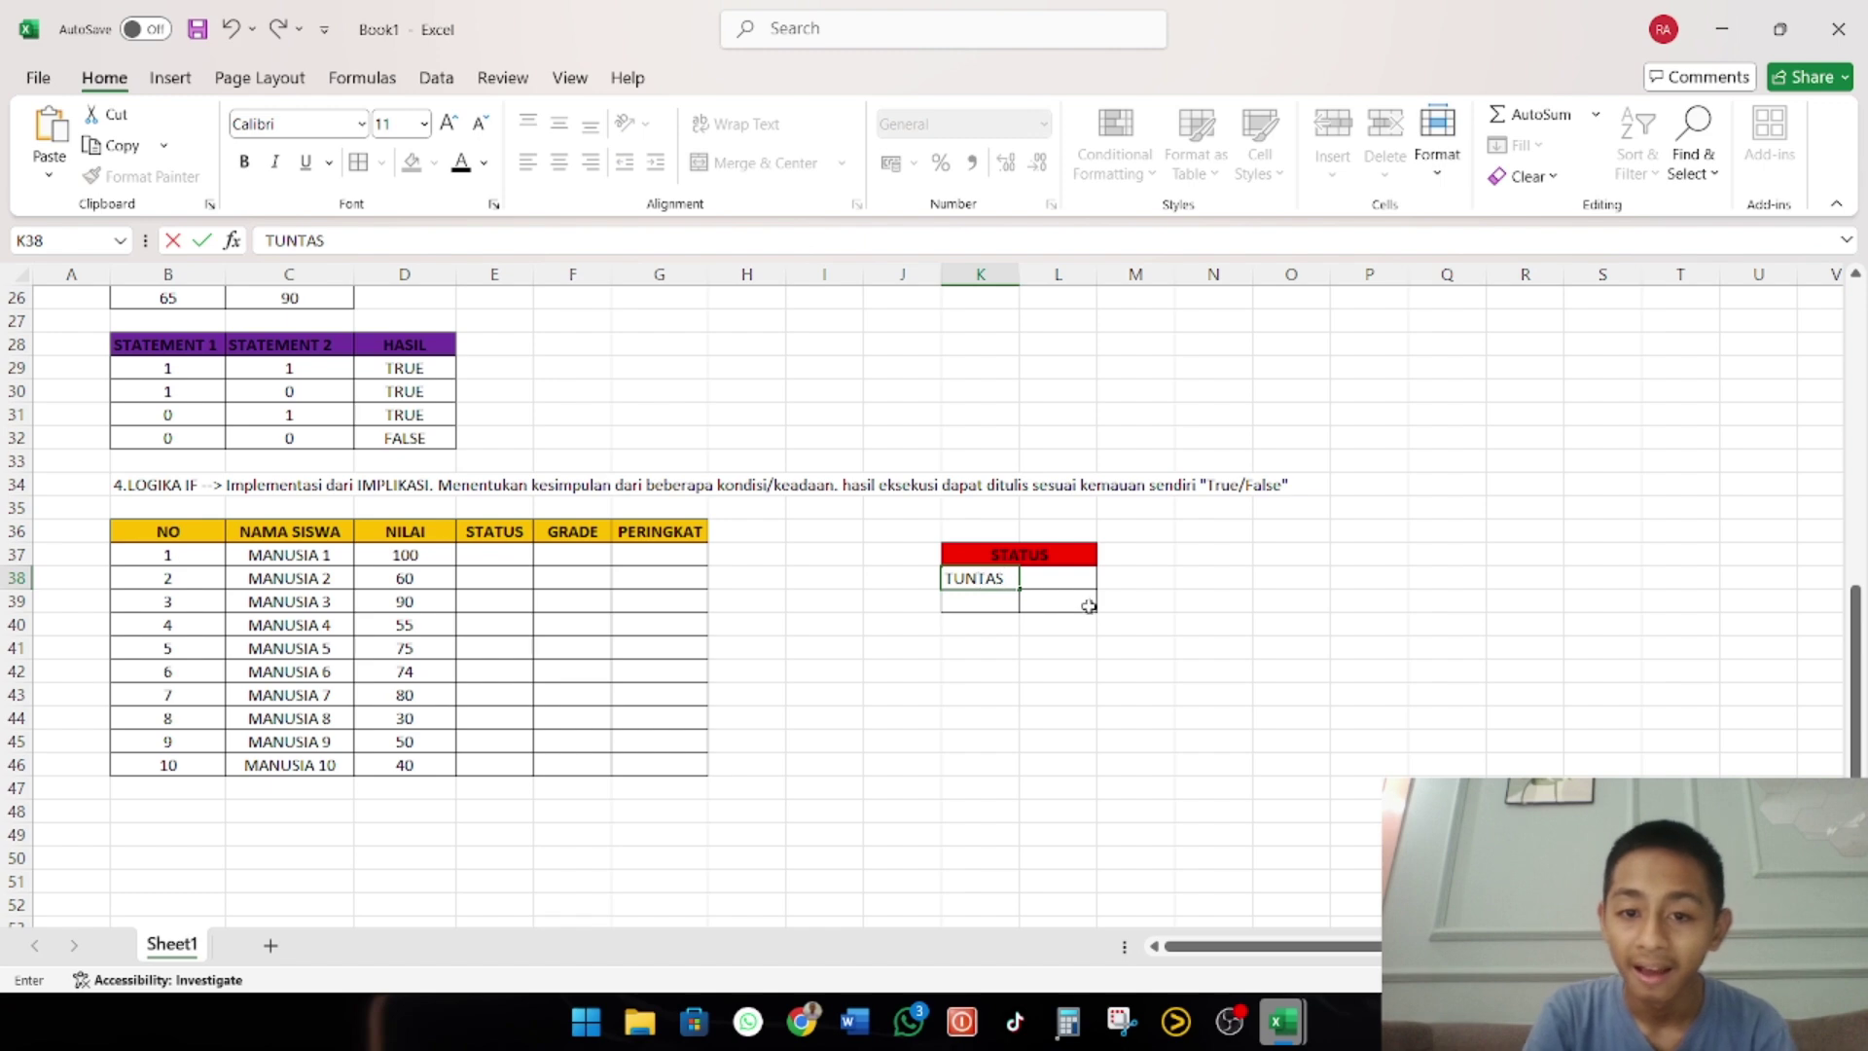
left_click(1052, 582)
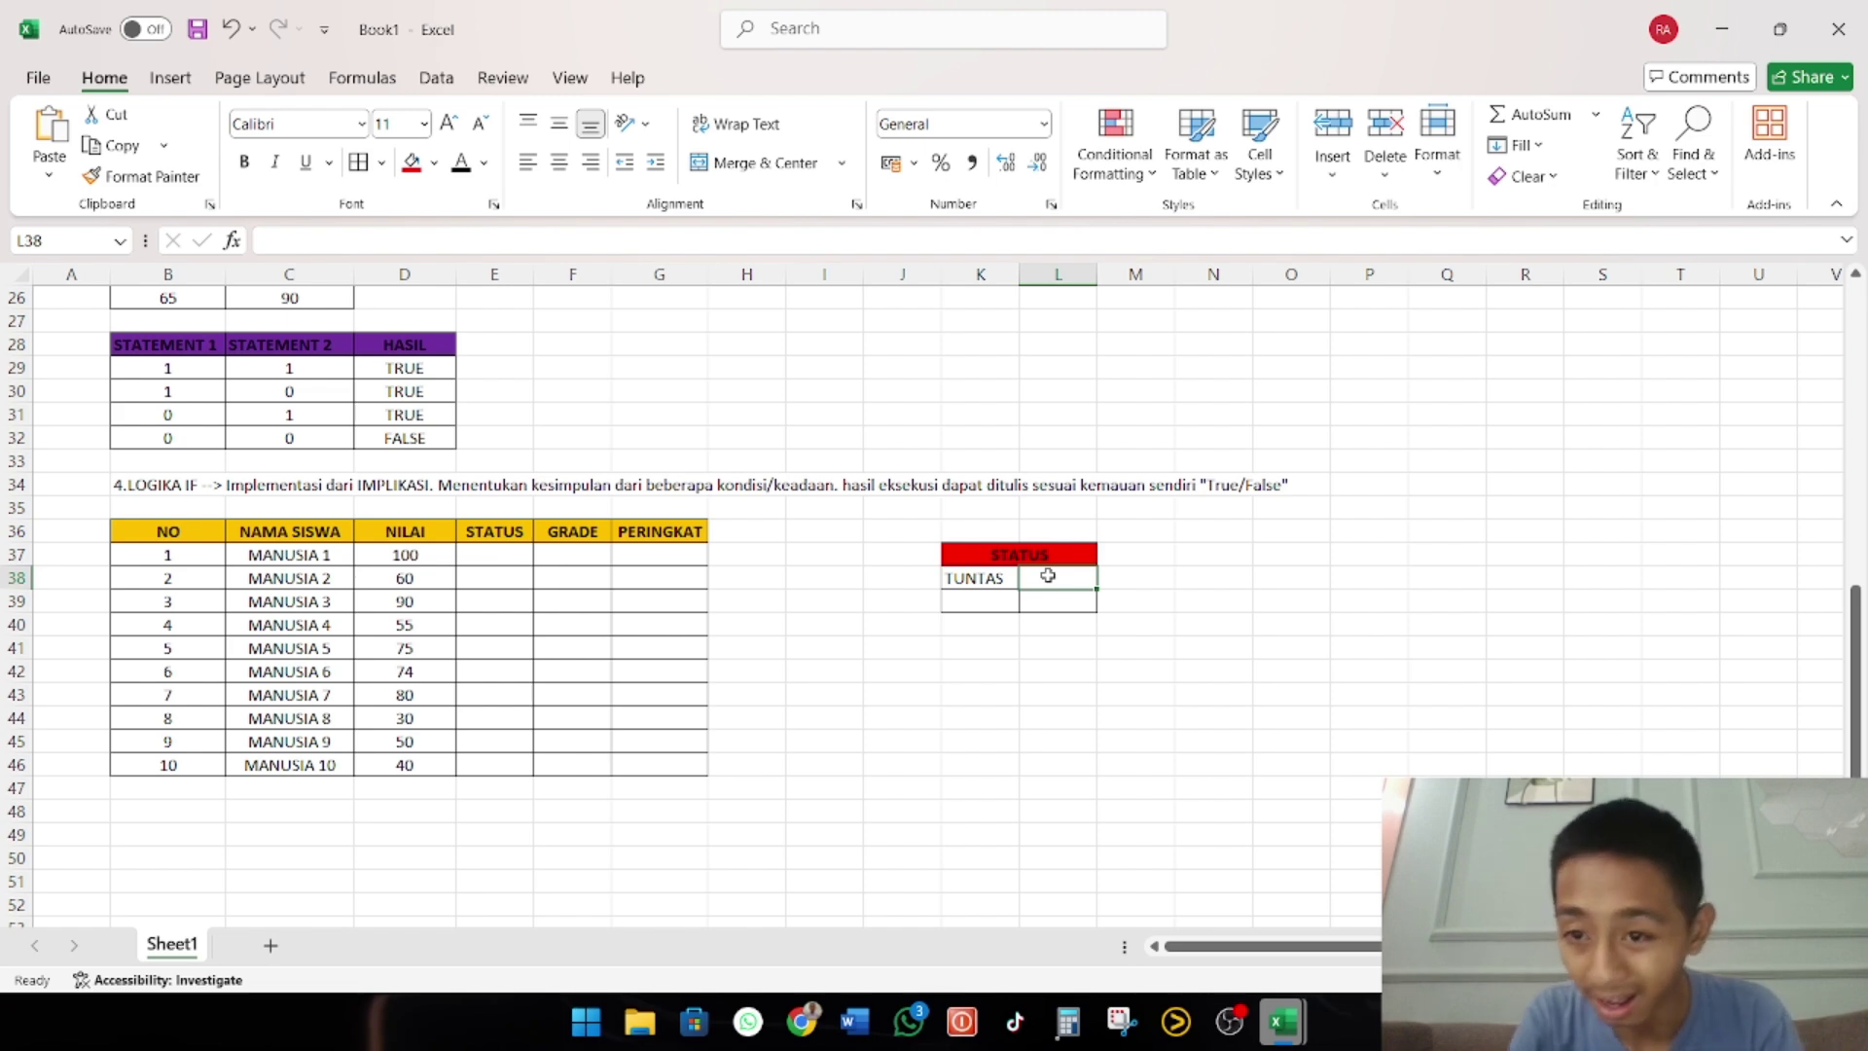
type("NI")
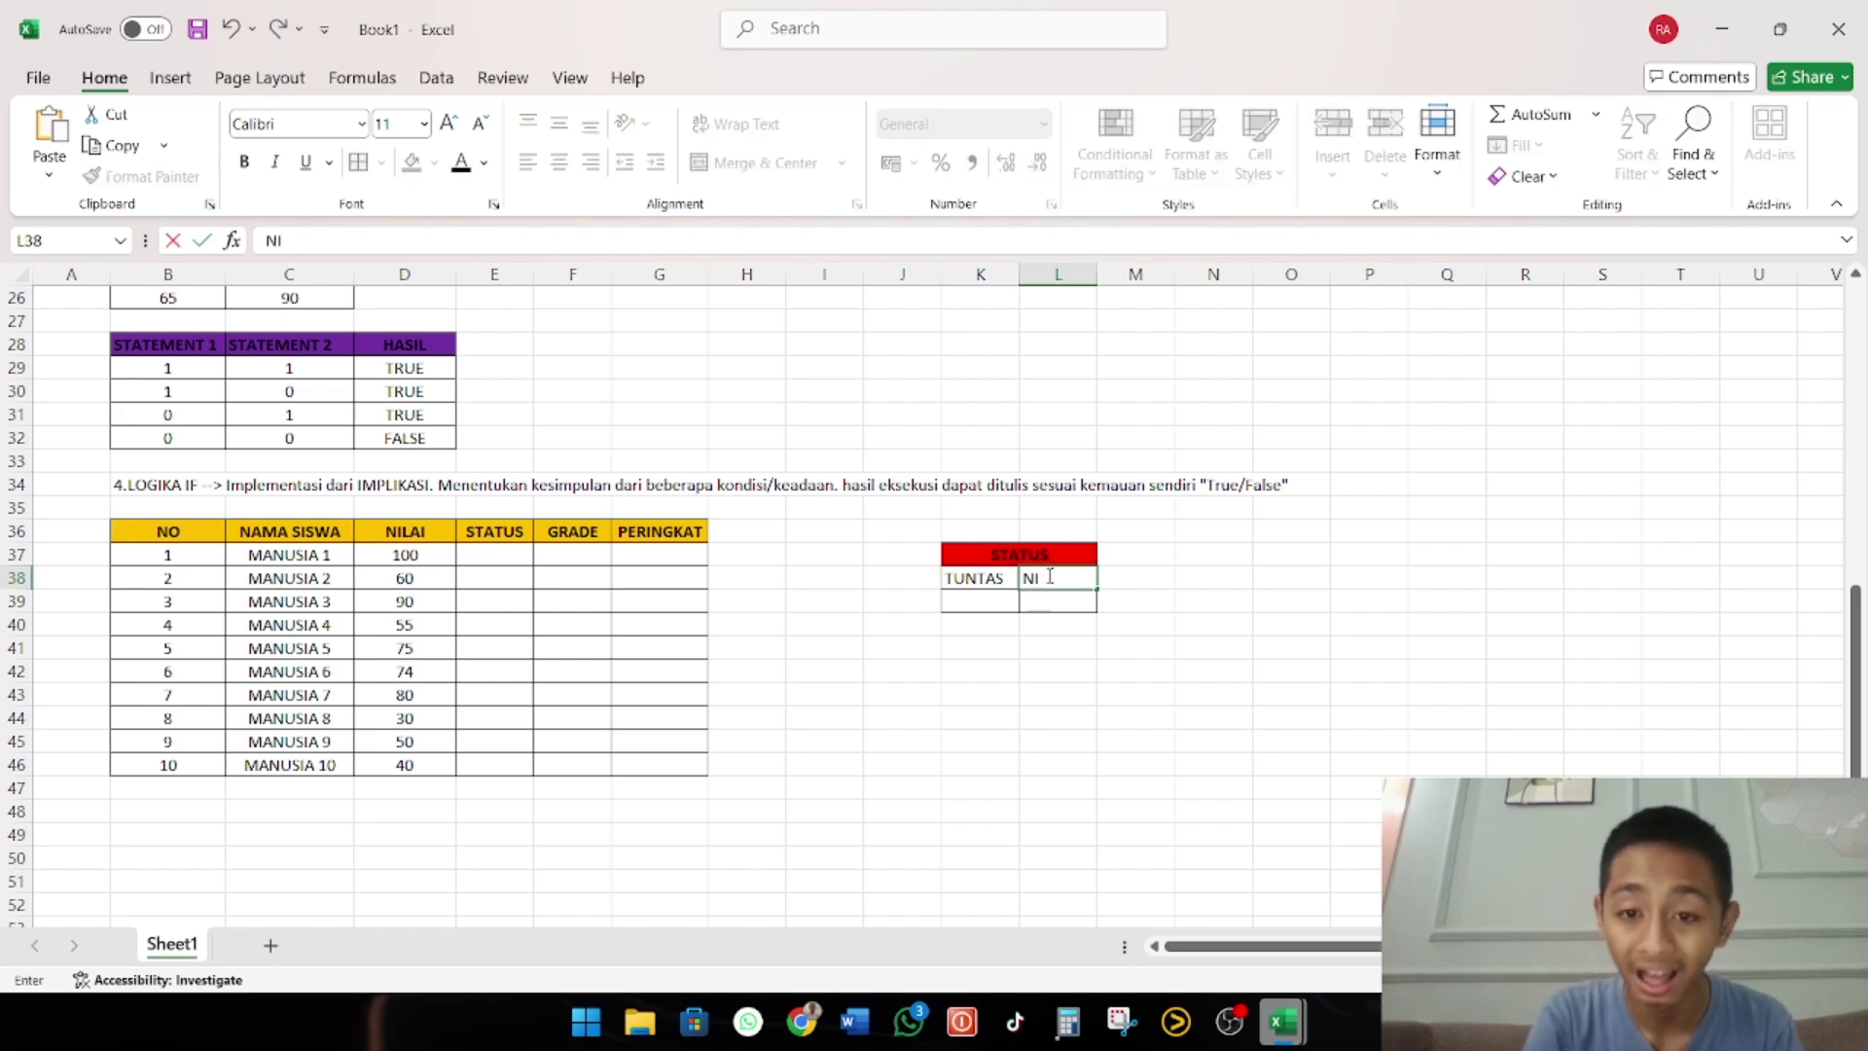
type("LAI > 75")
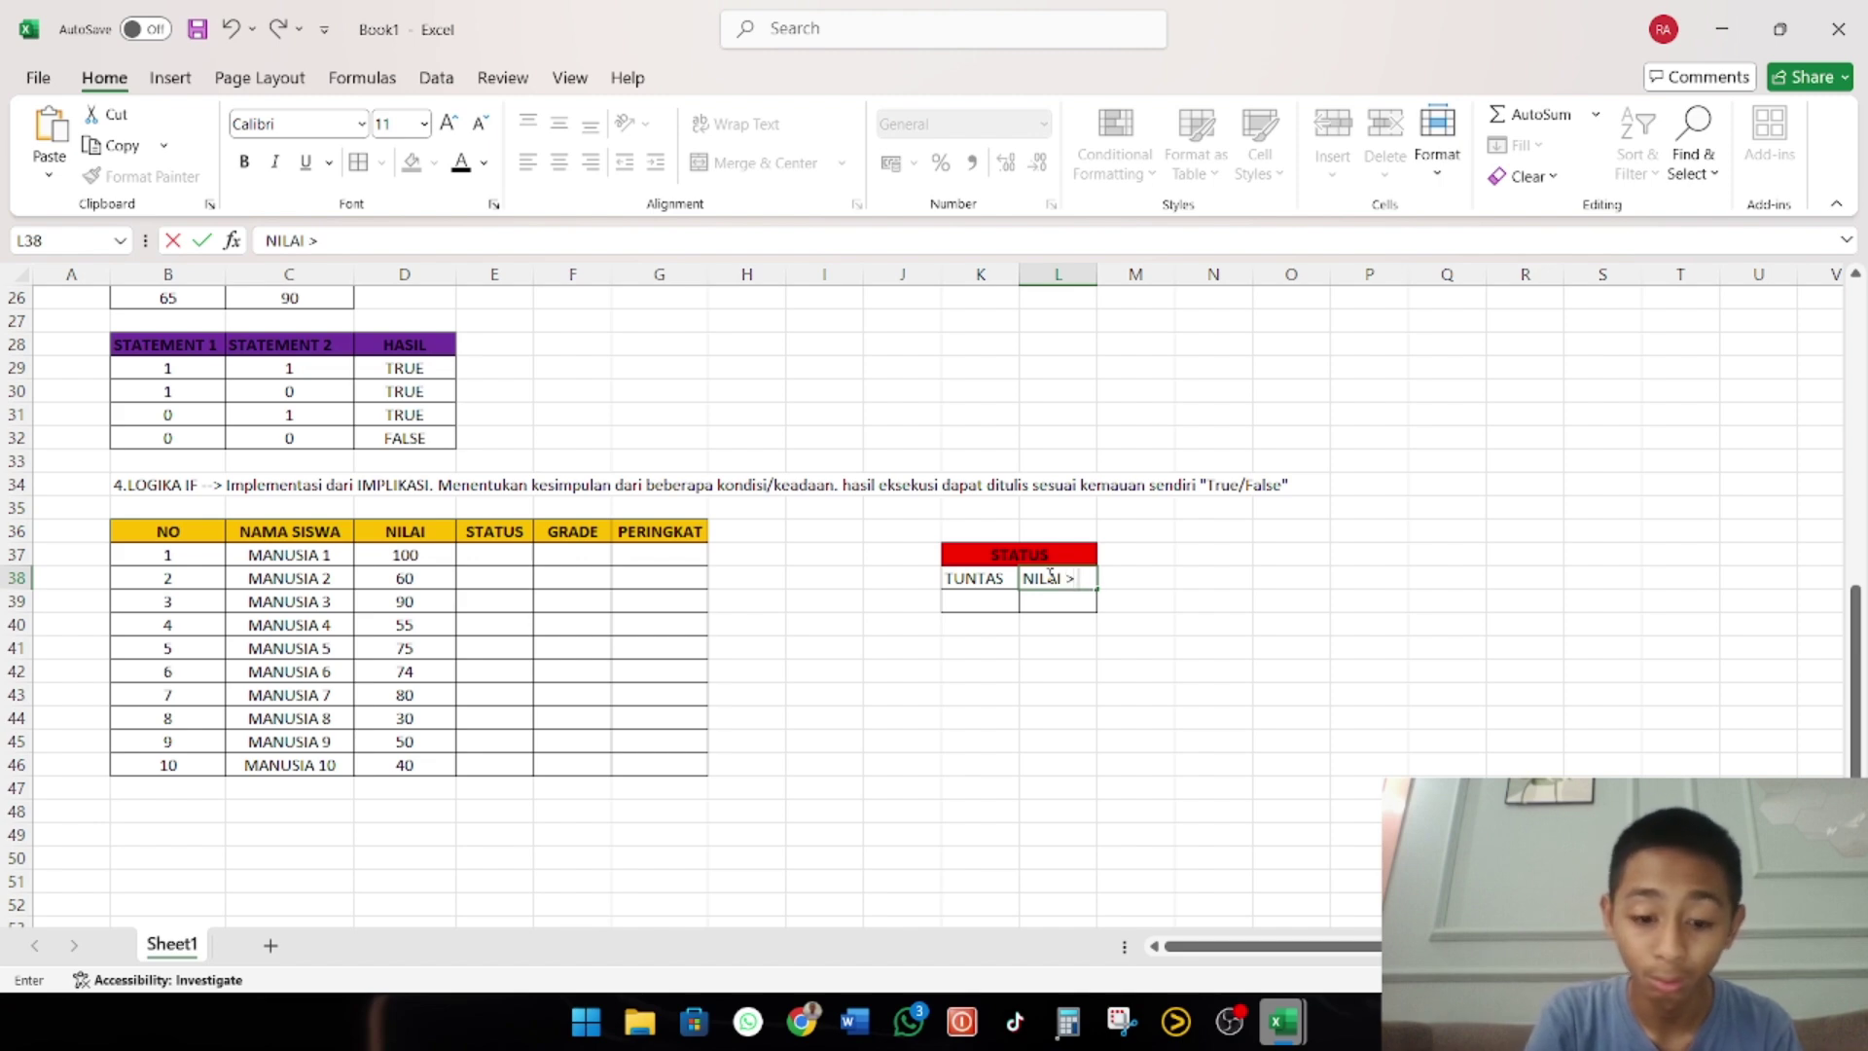
Enter REMEDIAL in cell K39 of the STATUS reference table
left_click(984, 595)
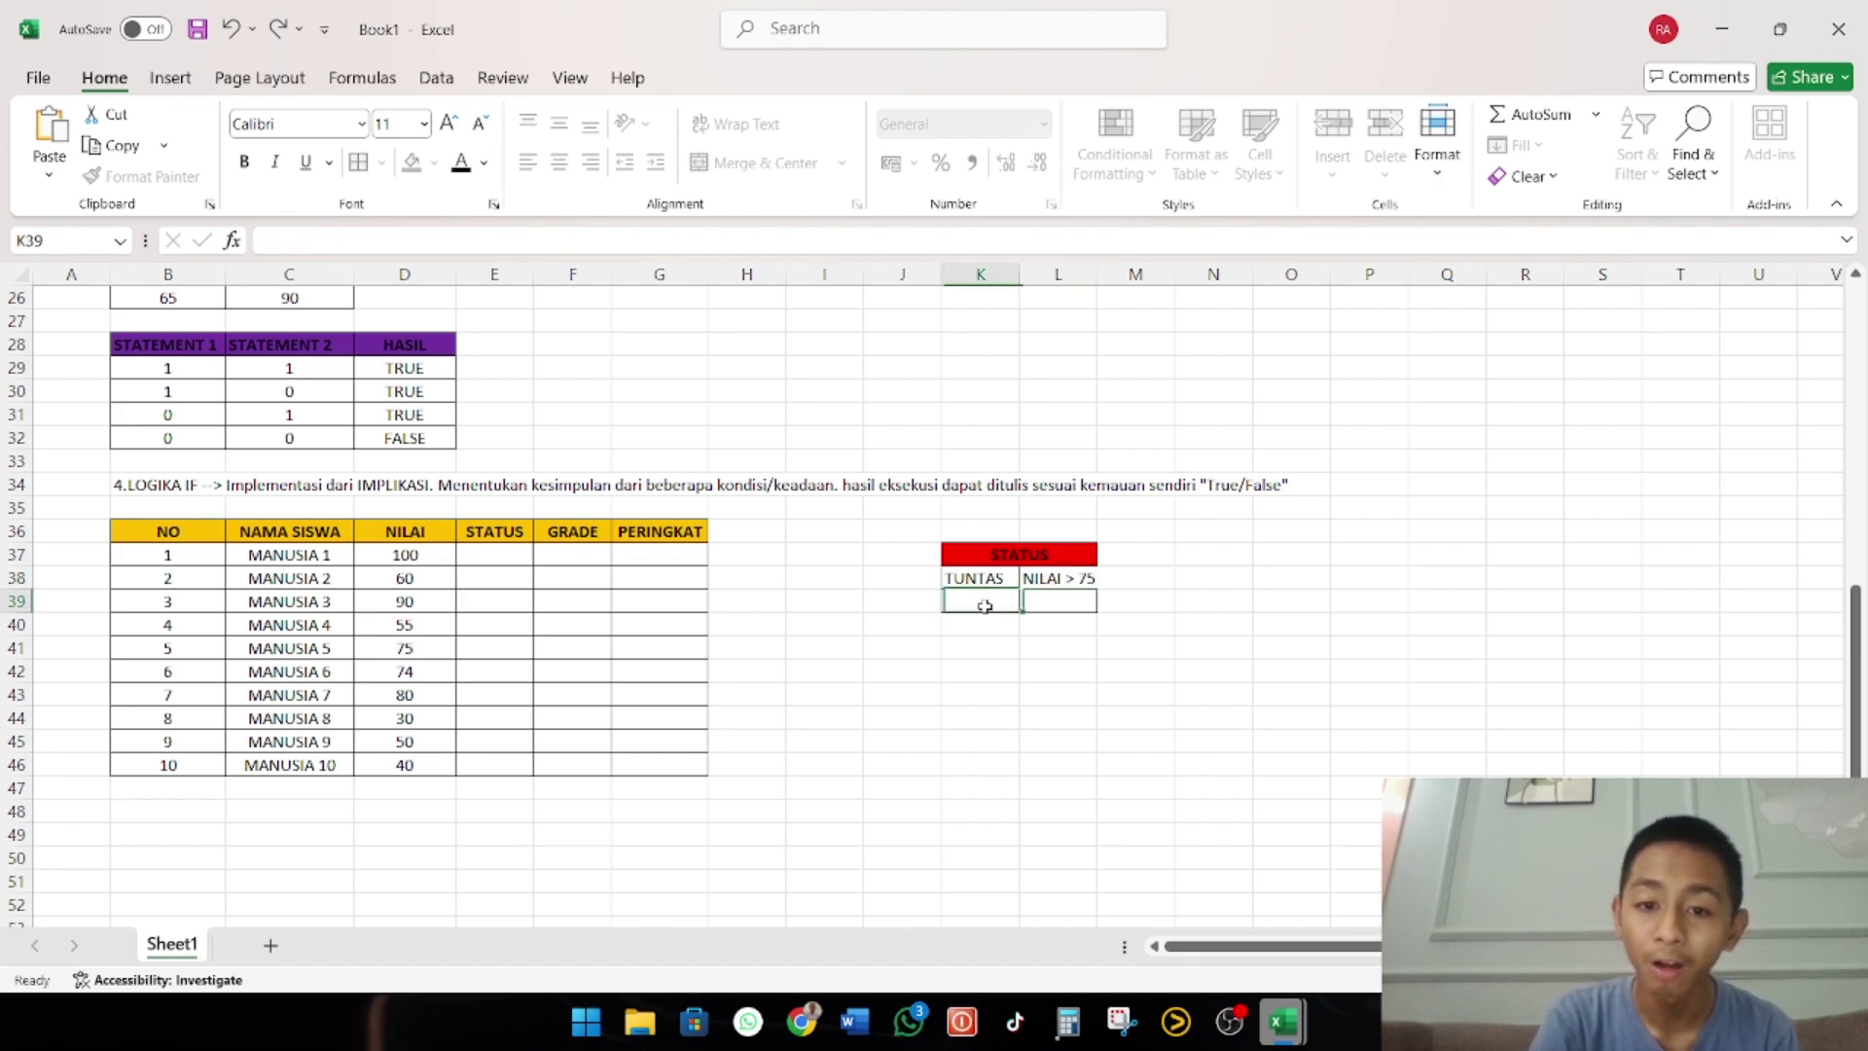
type("REMEDIAL")
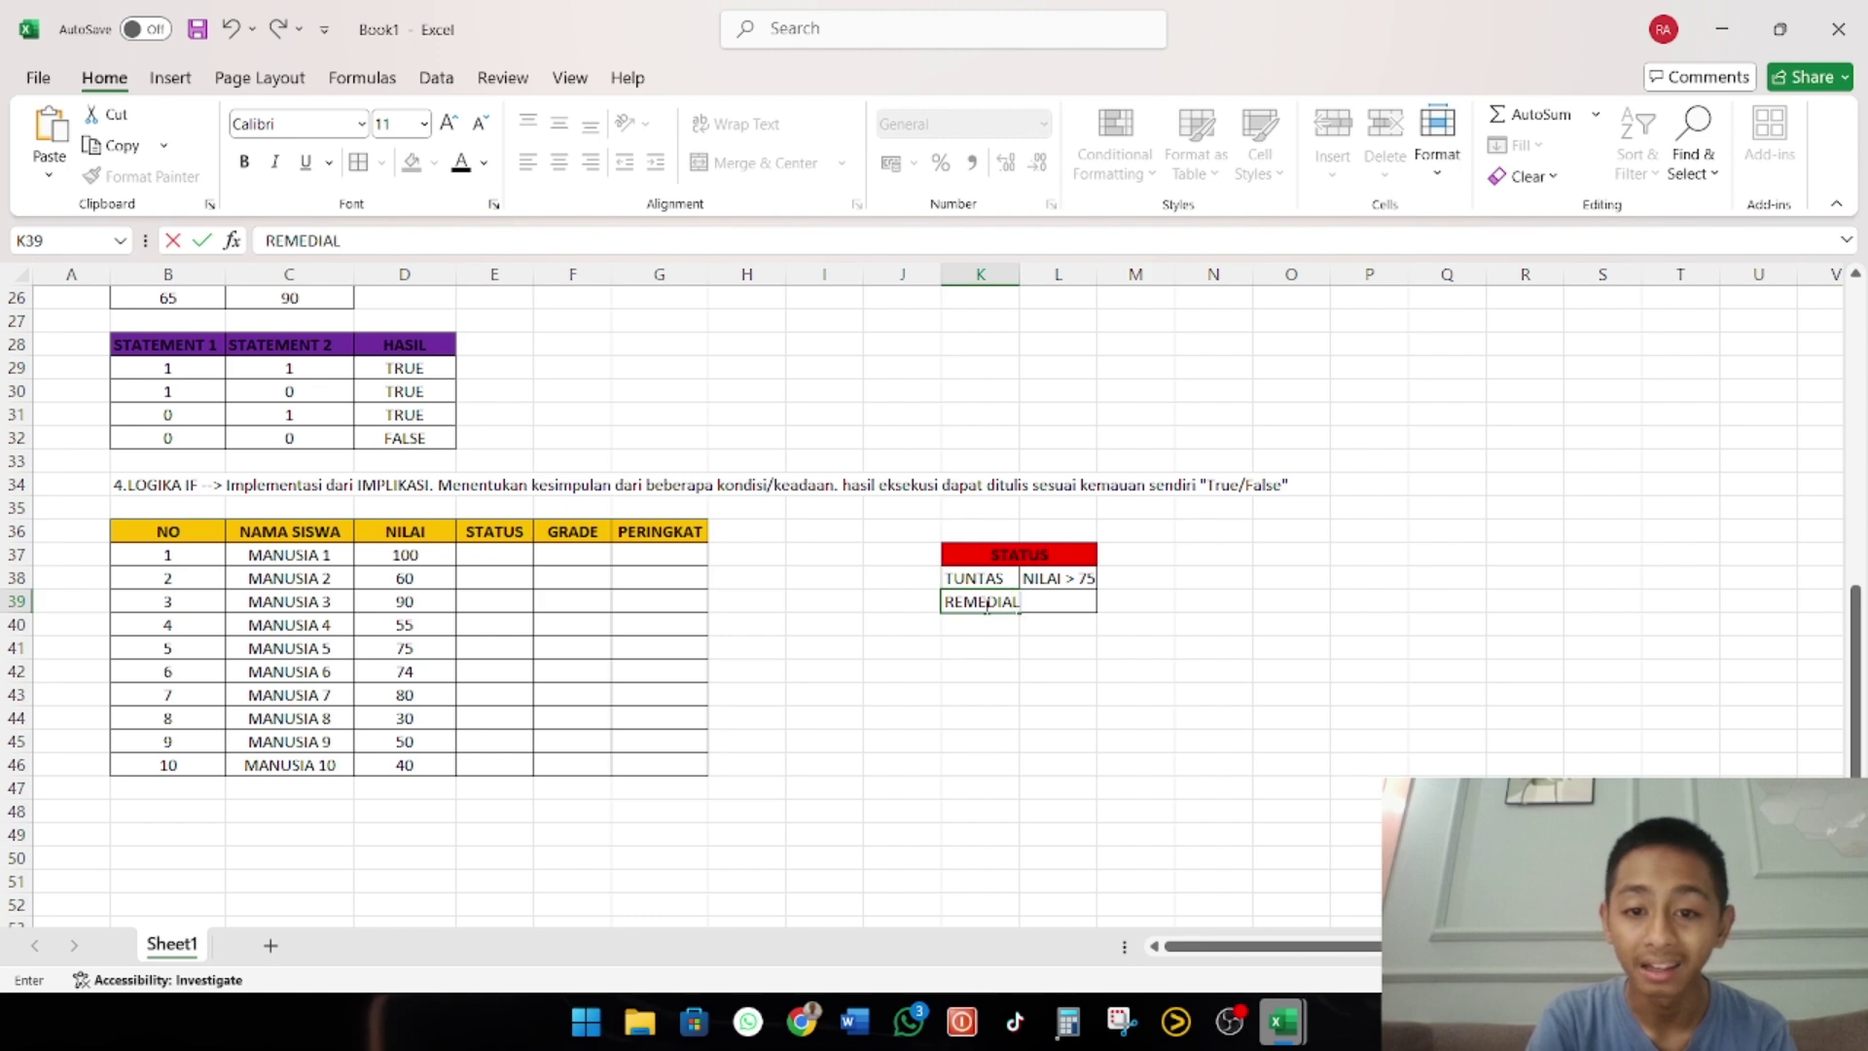
left_click(1051, 598)
type("NI")
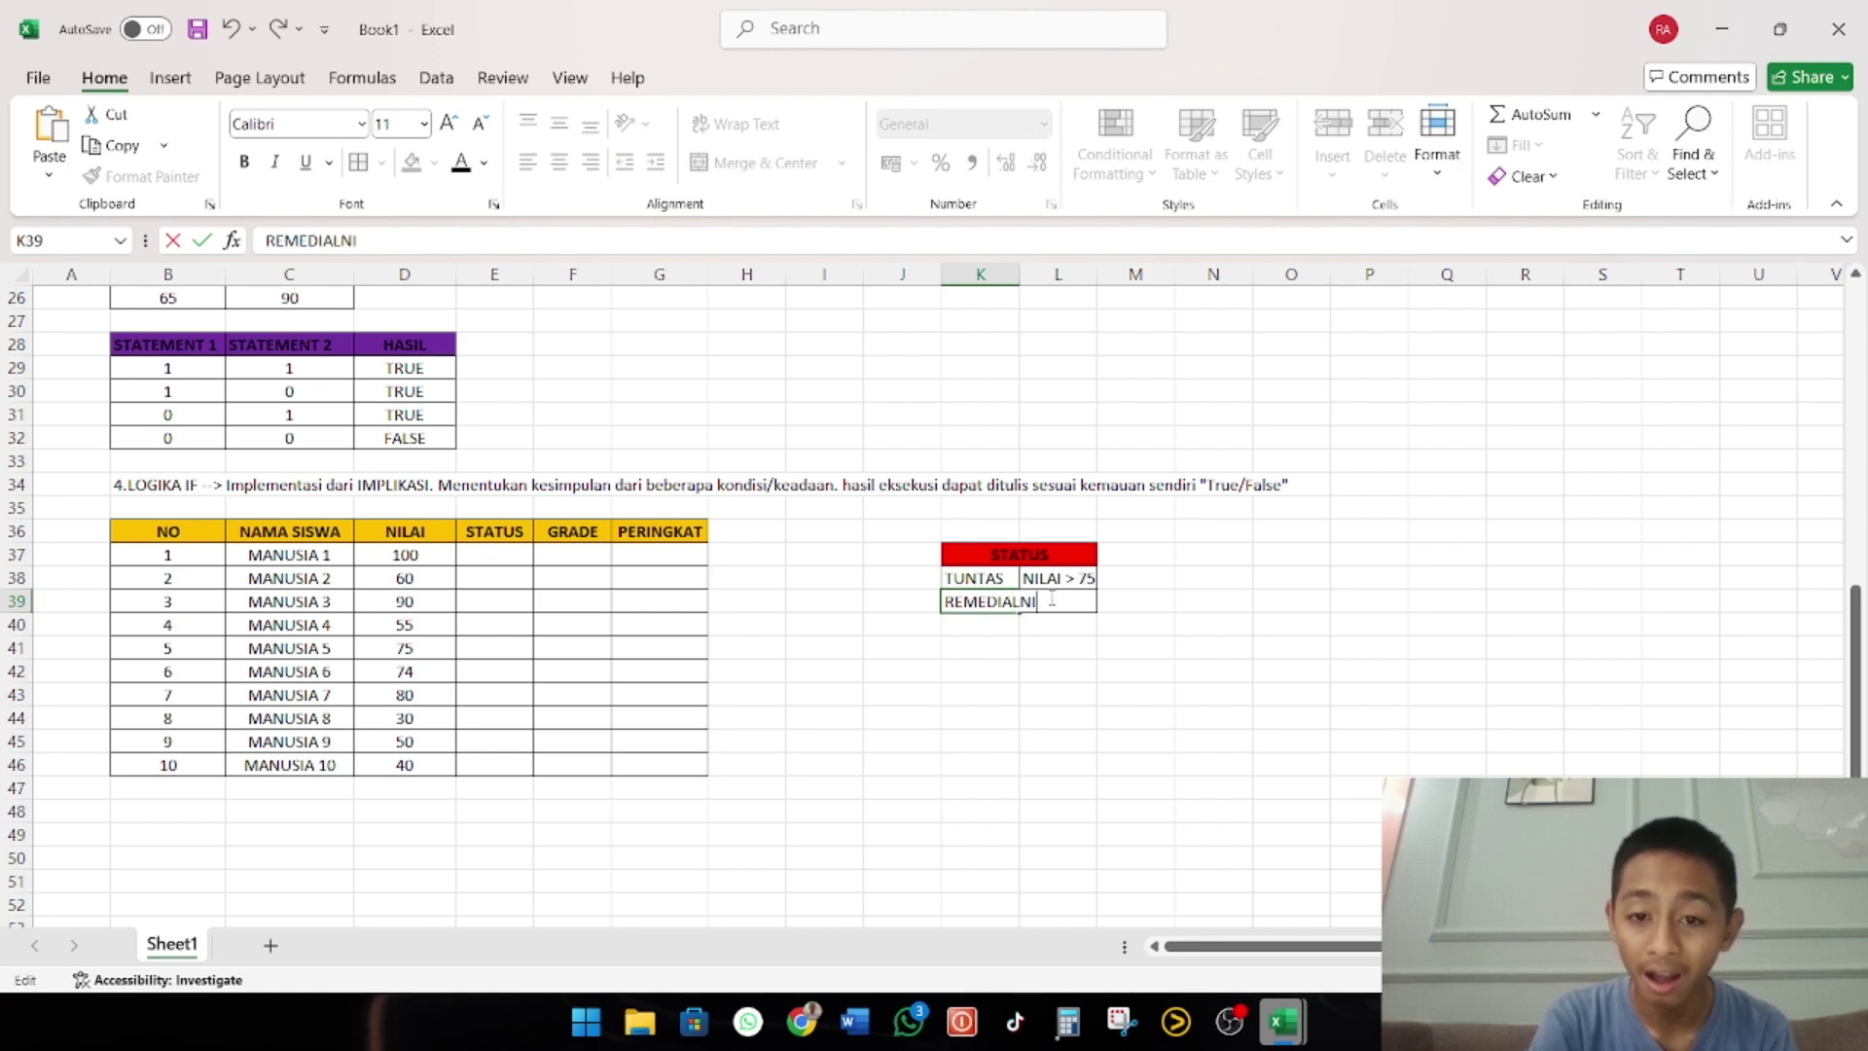
key("BackSpace")
key("BackSpace")
left_click(1082, 624)
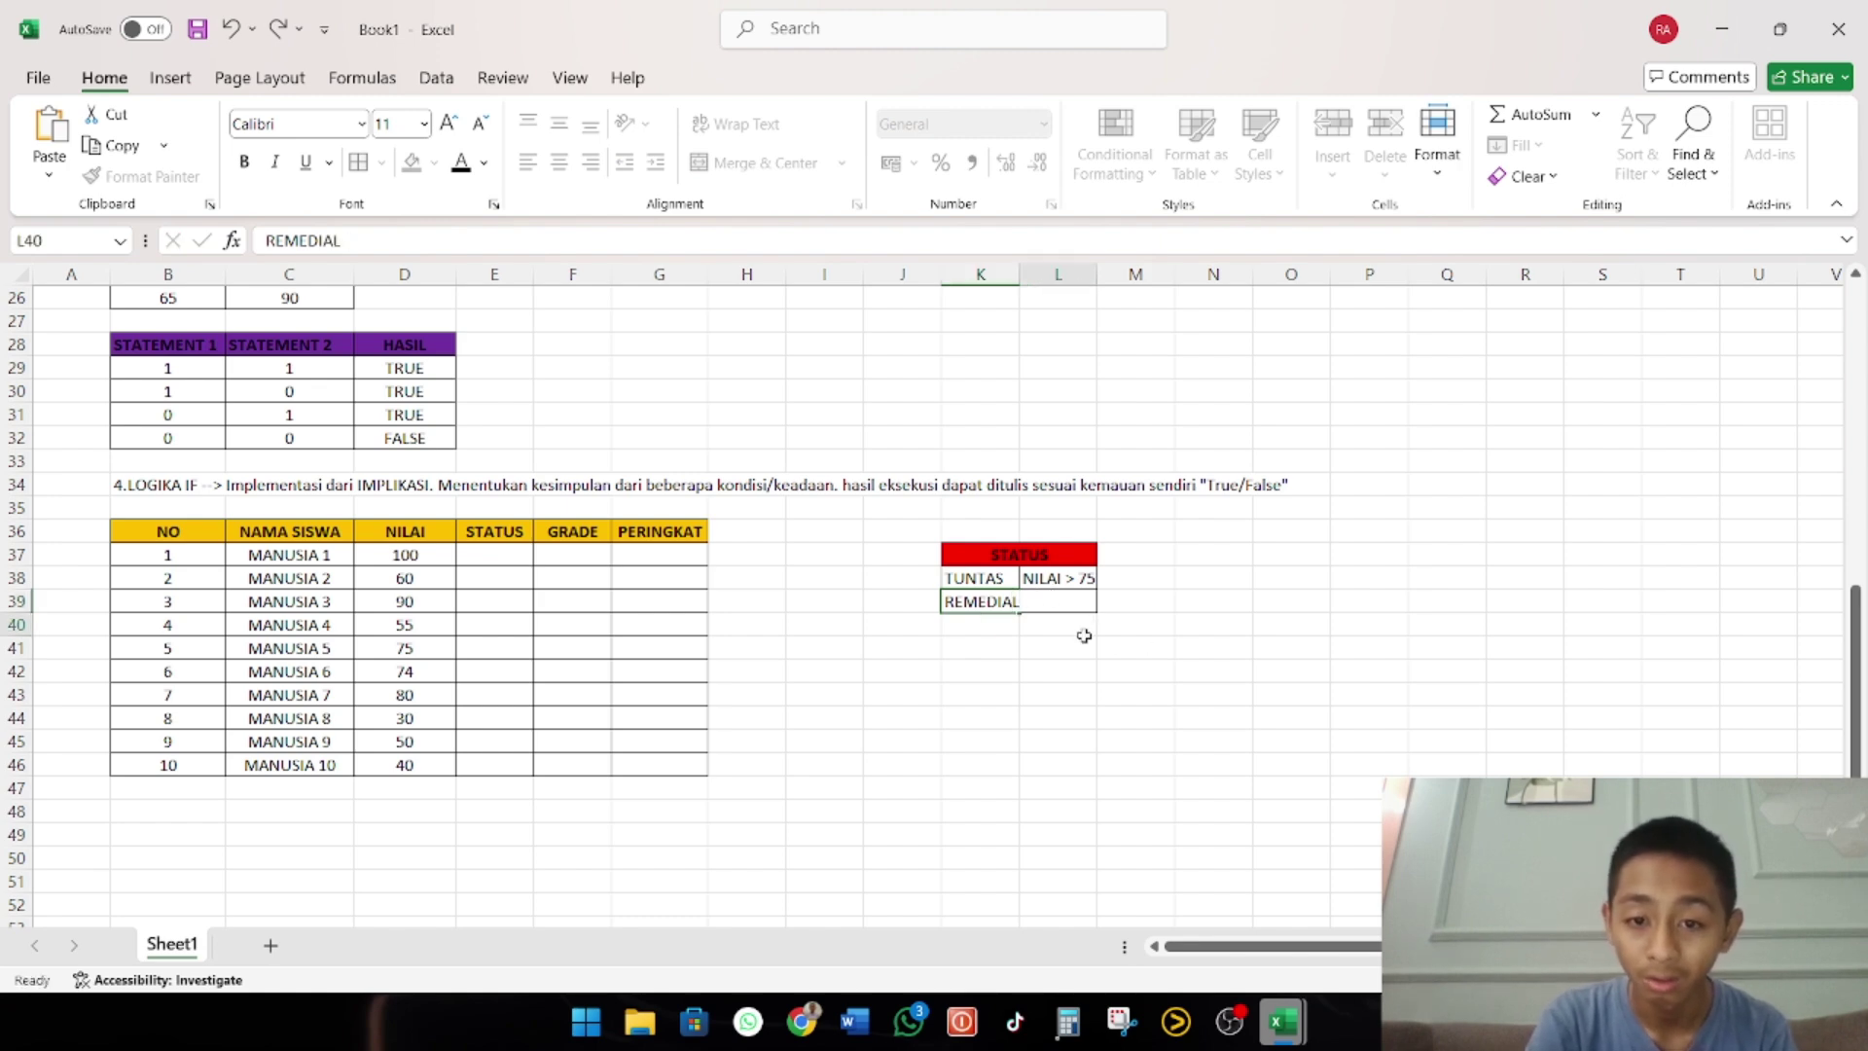
Enter the condition NILAI < 75 in cell L39 beside REMEDIAL
left_click(1065, 607)
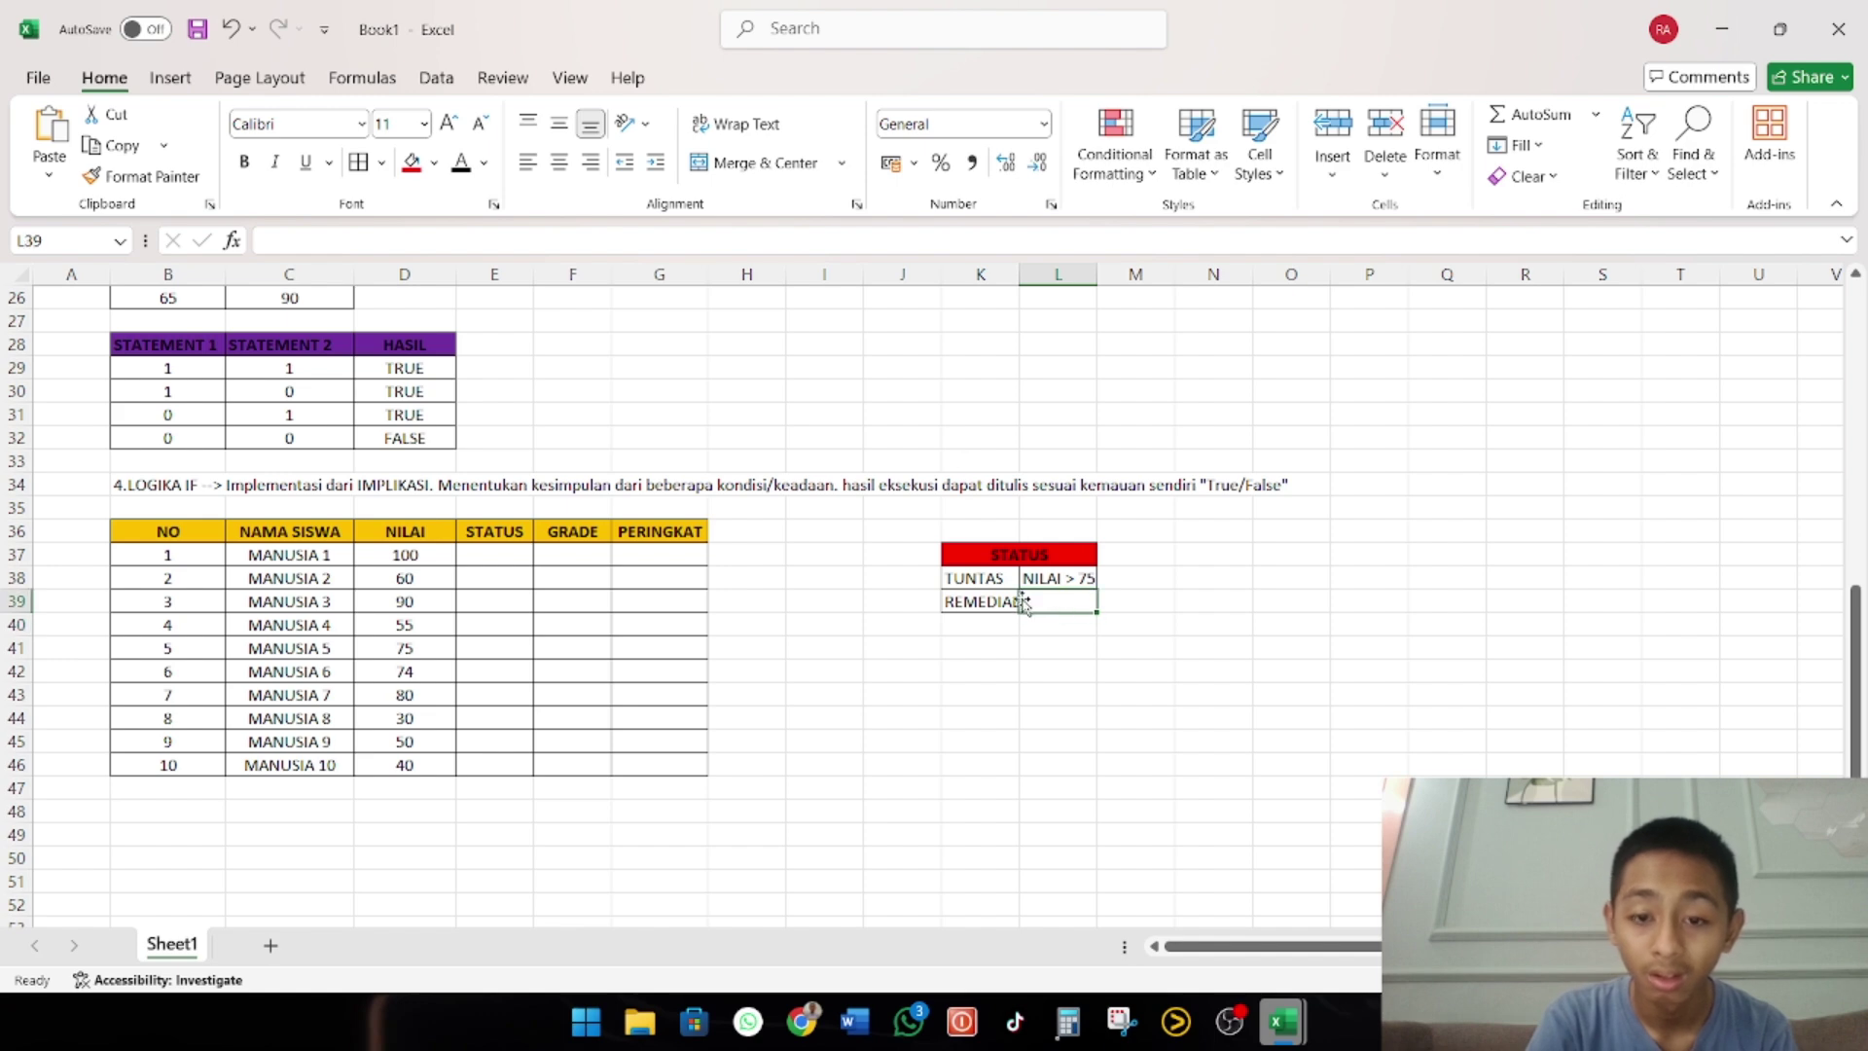
type("NILAI")
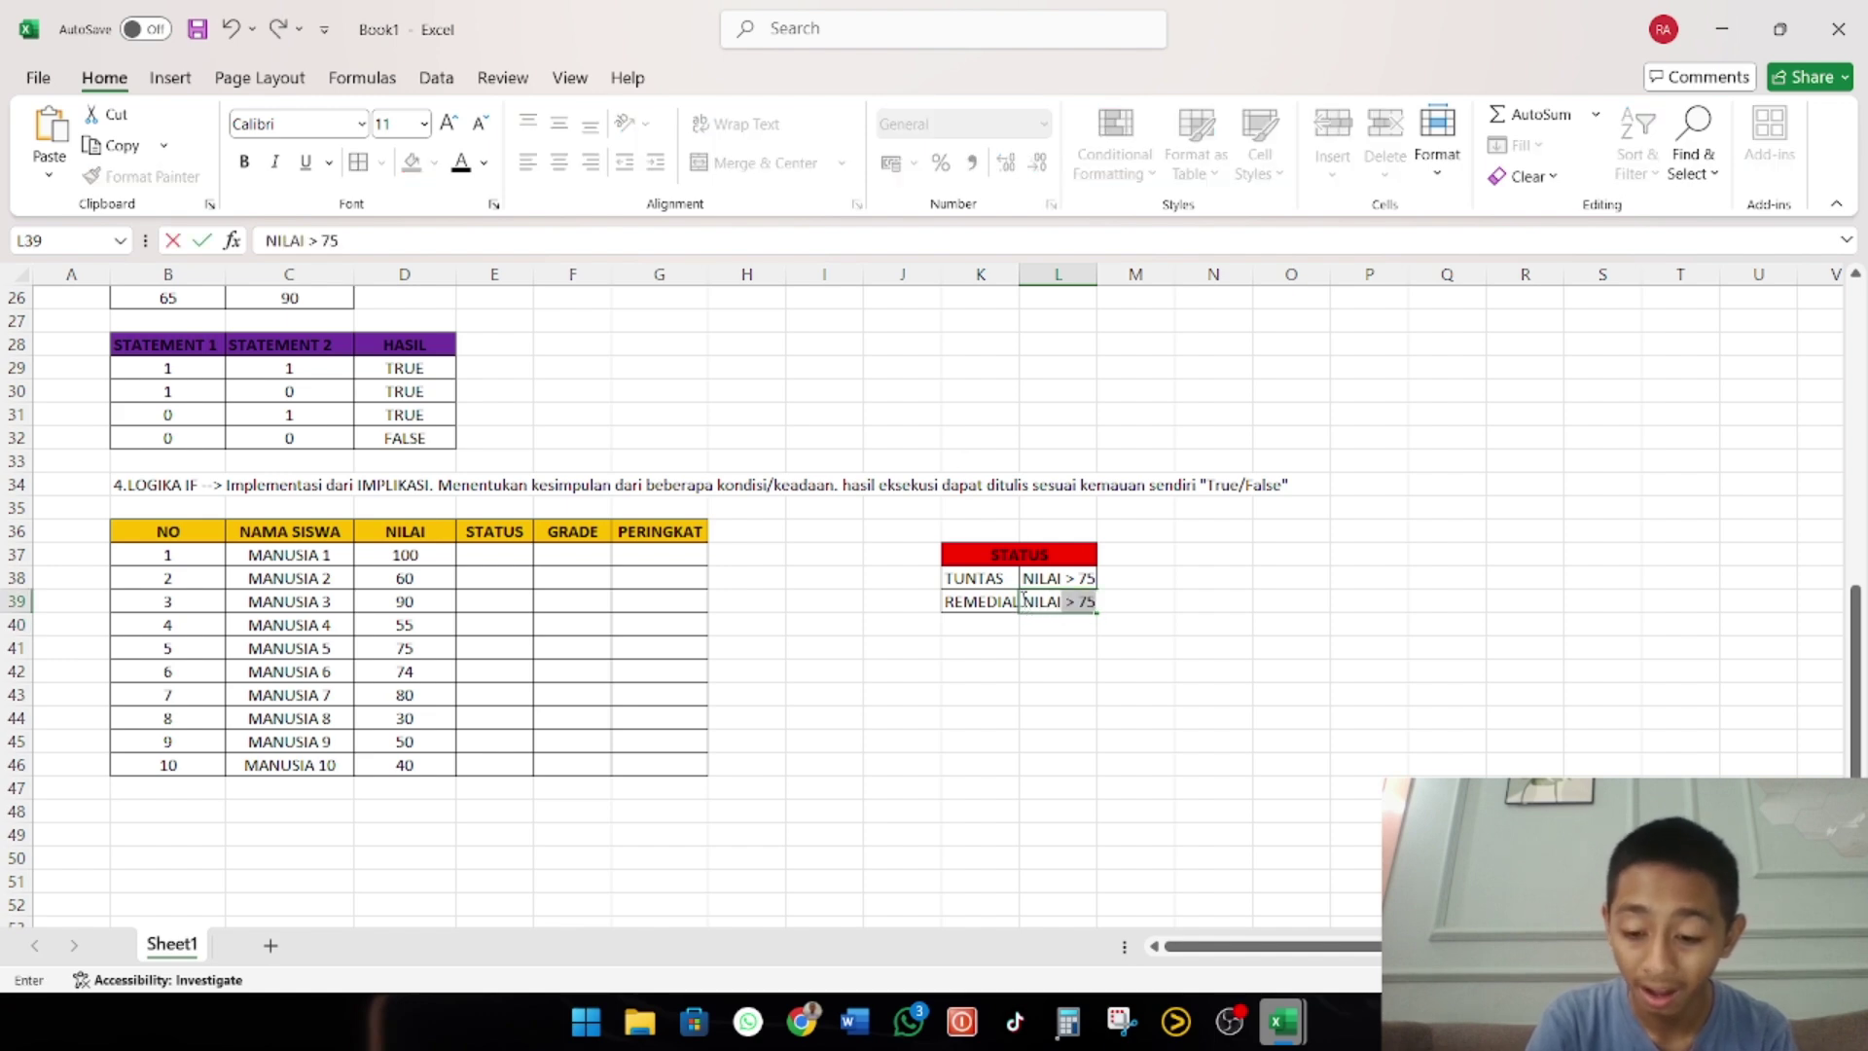
type(",")
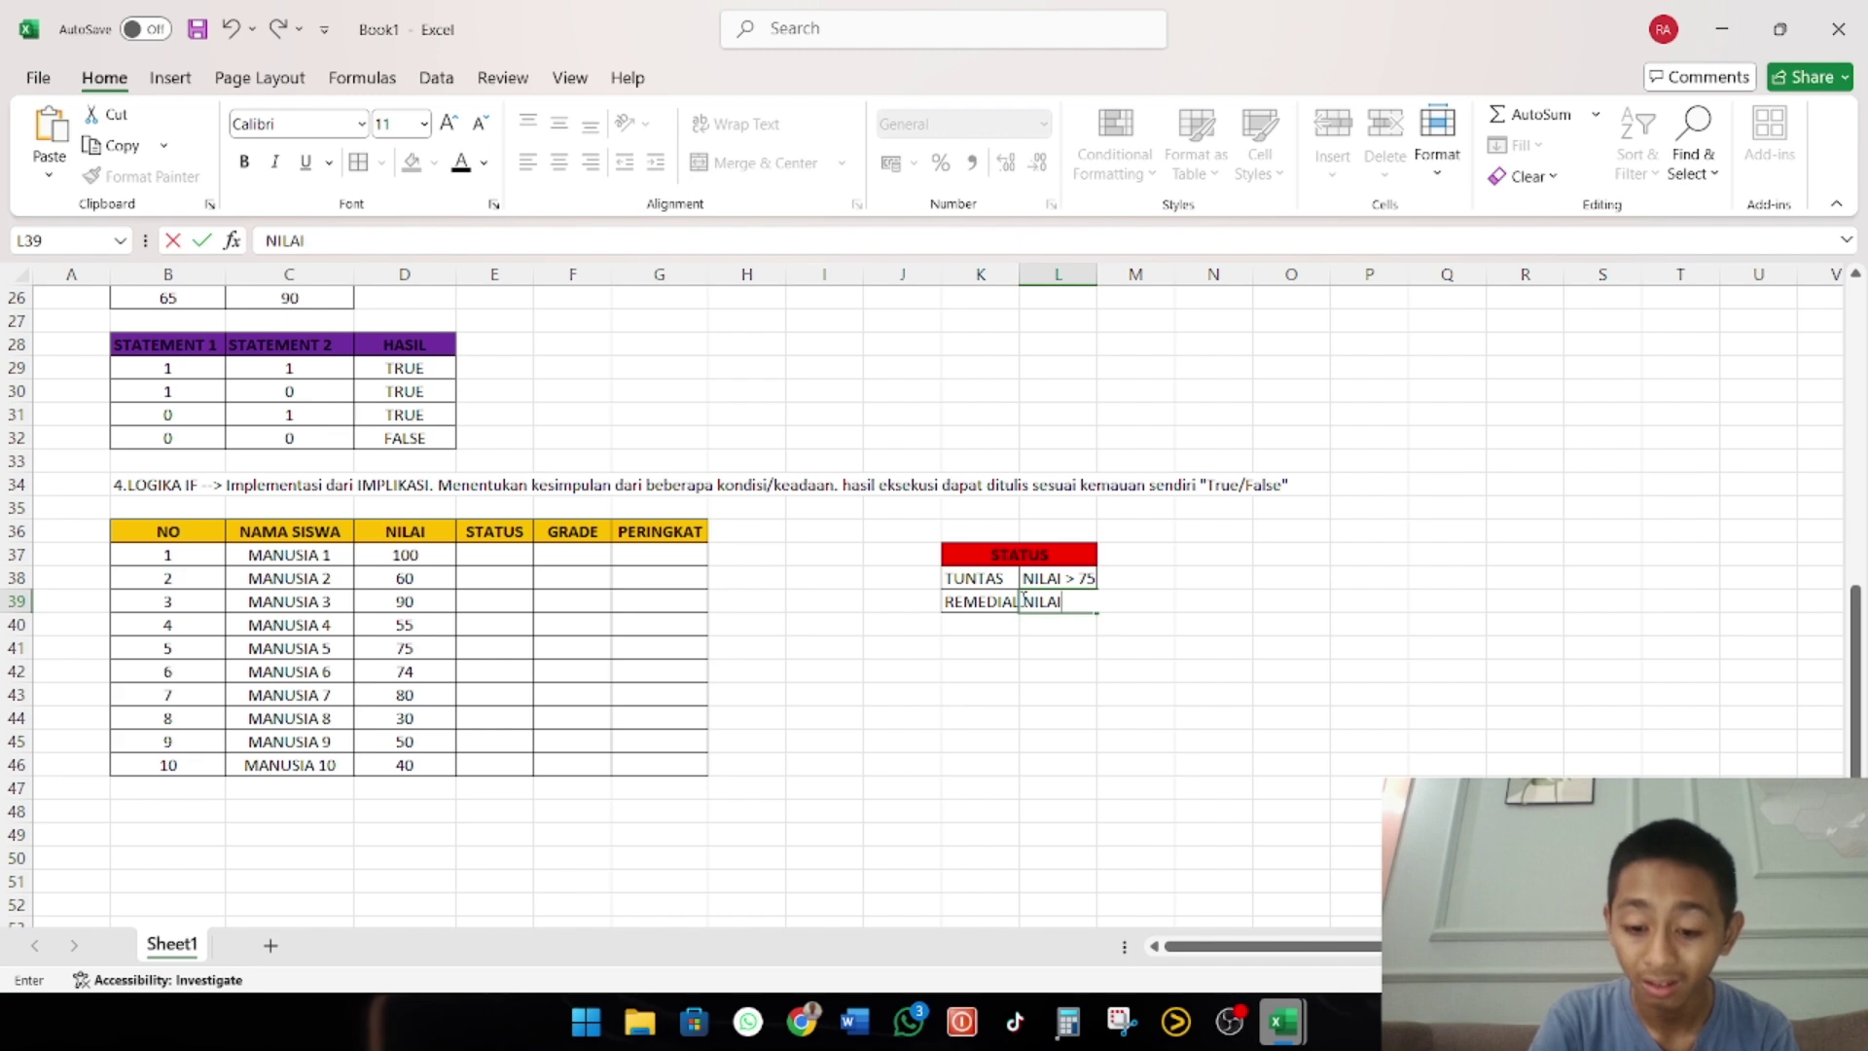
type("<")
key("BackSpace")
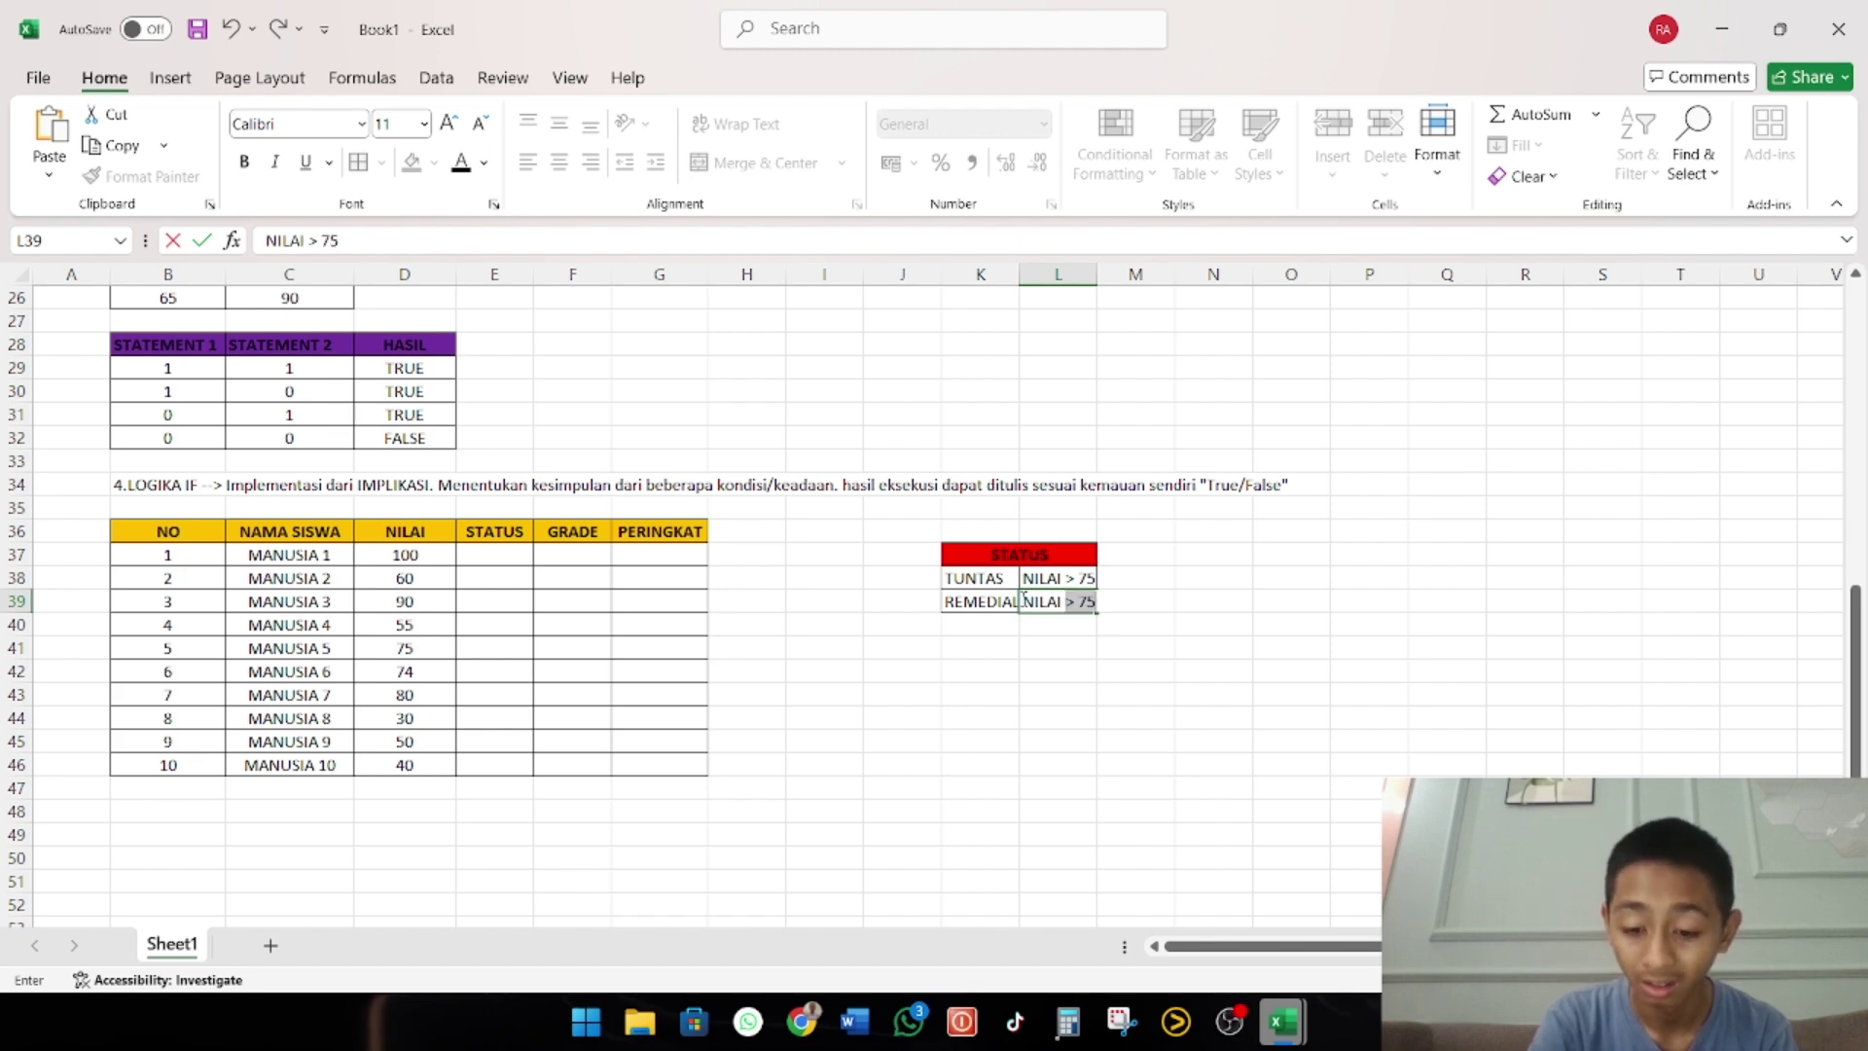
type("< 75")
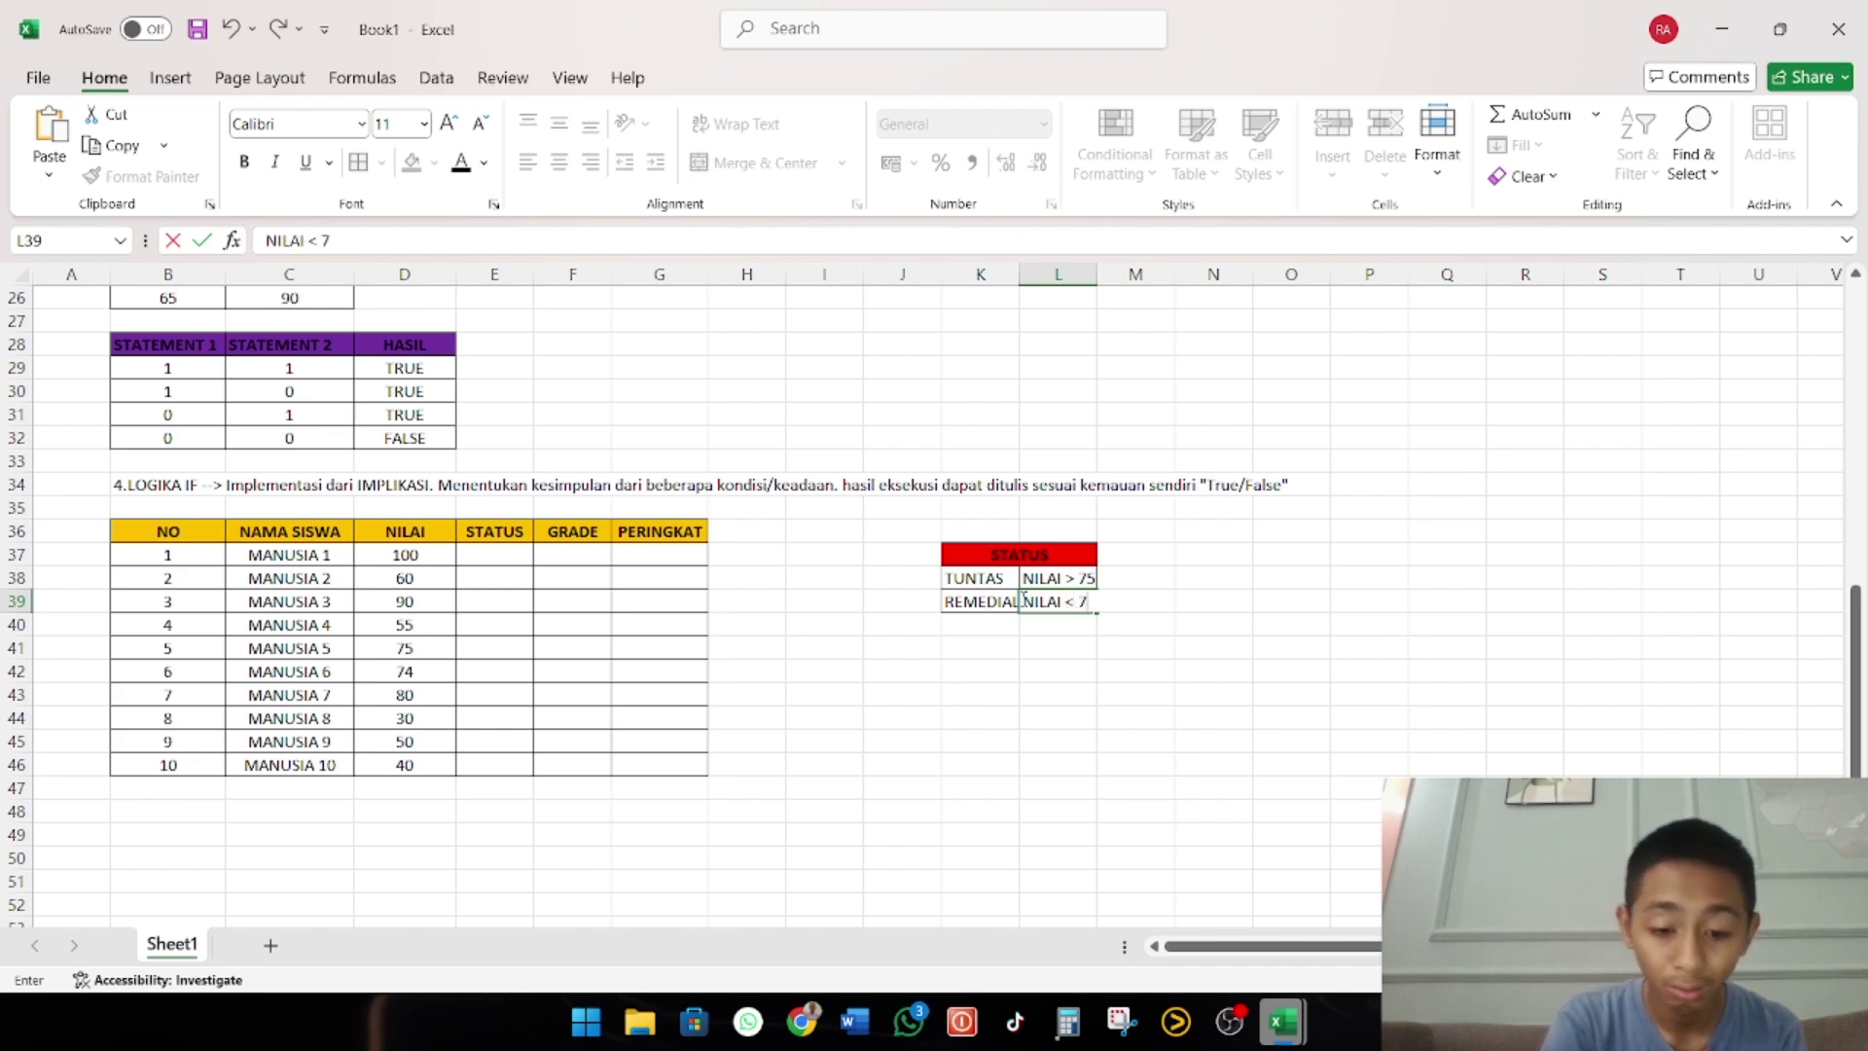
left_click(1185, 701)
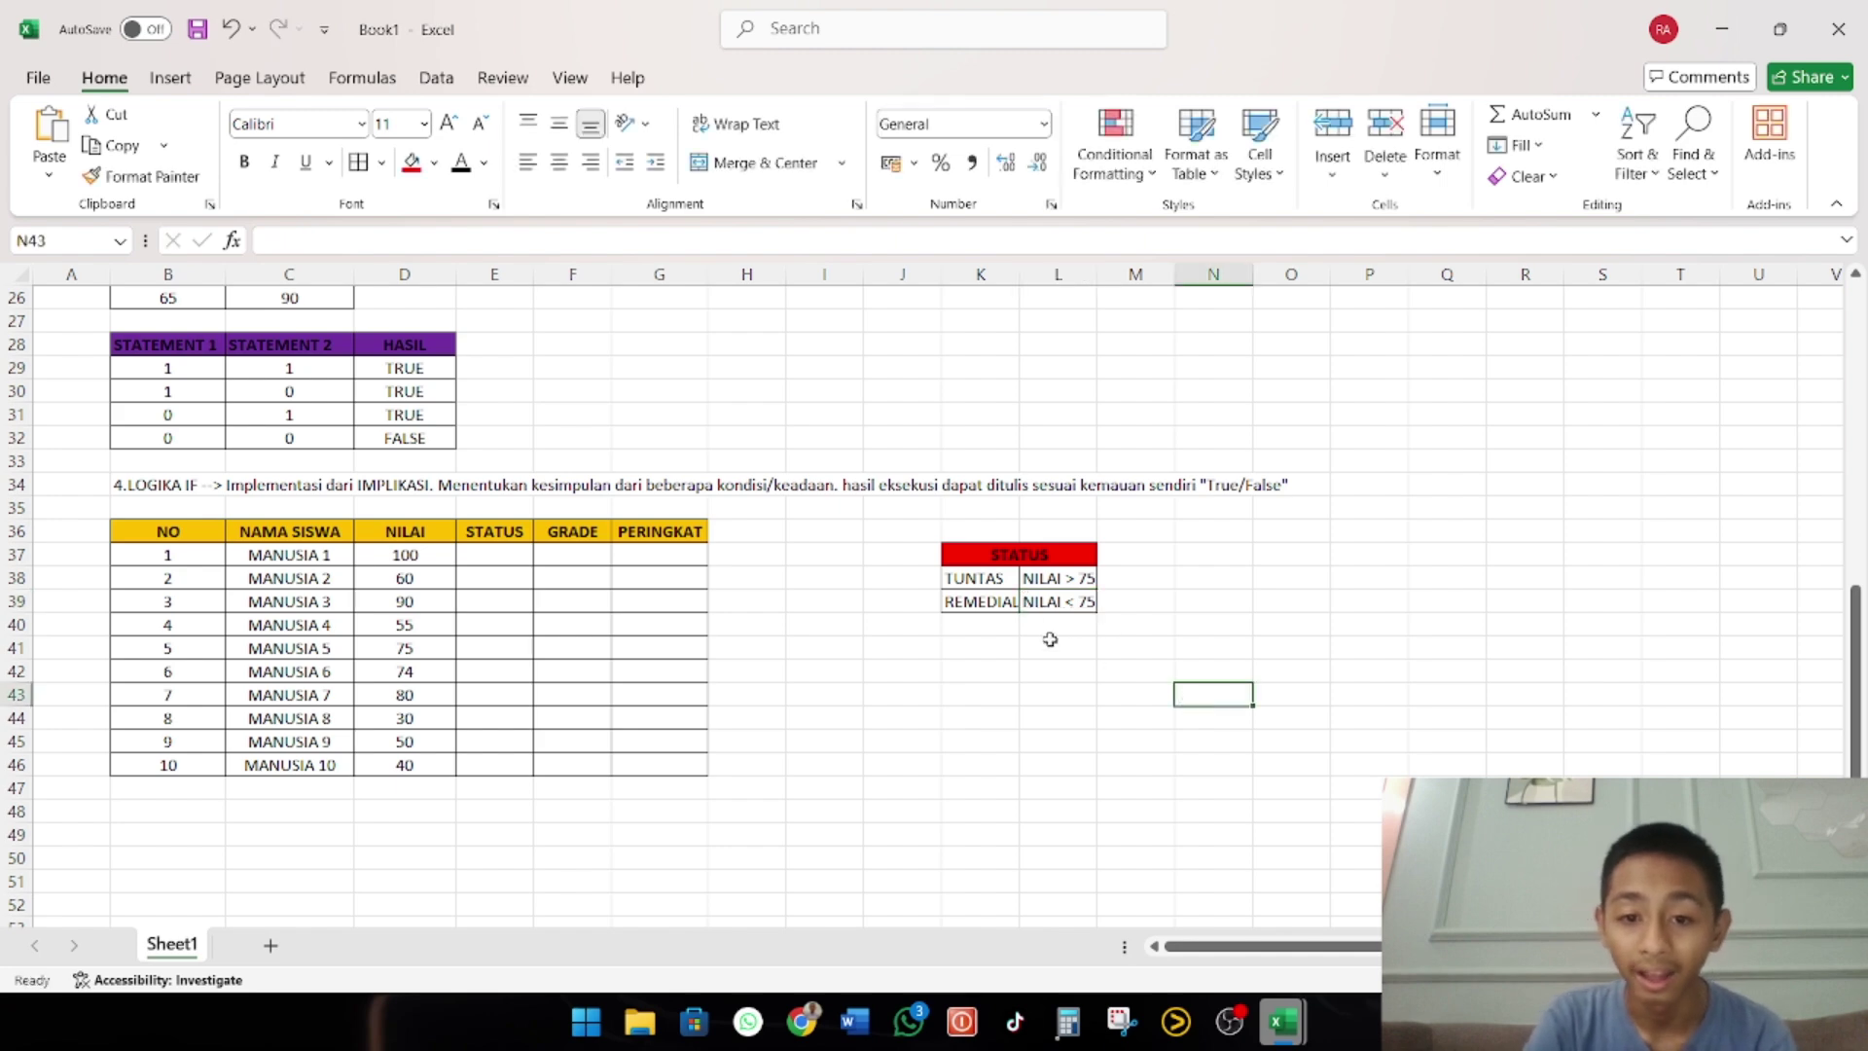
Start the formula =IF(D37>= in cell E37, the first student's STATUS cell
left_click(515, 550)
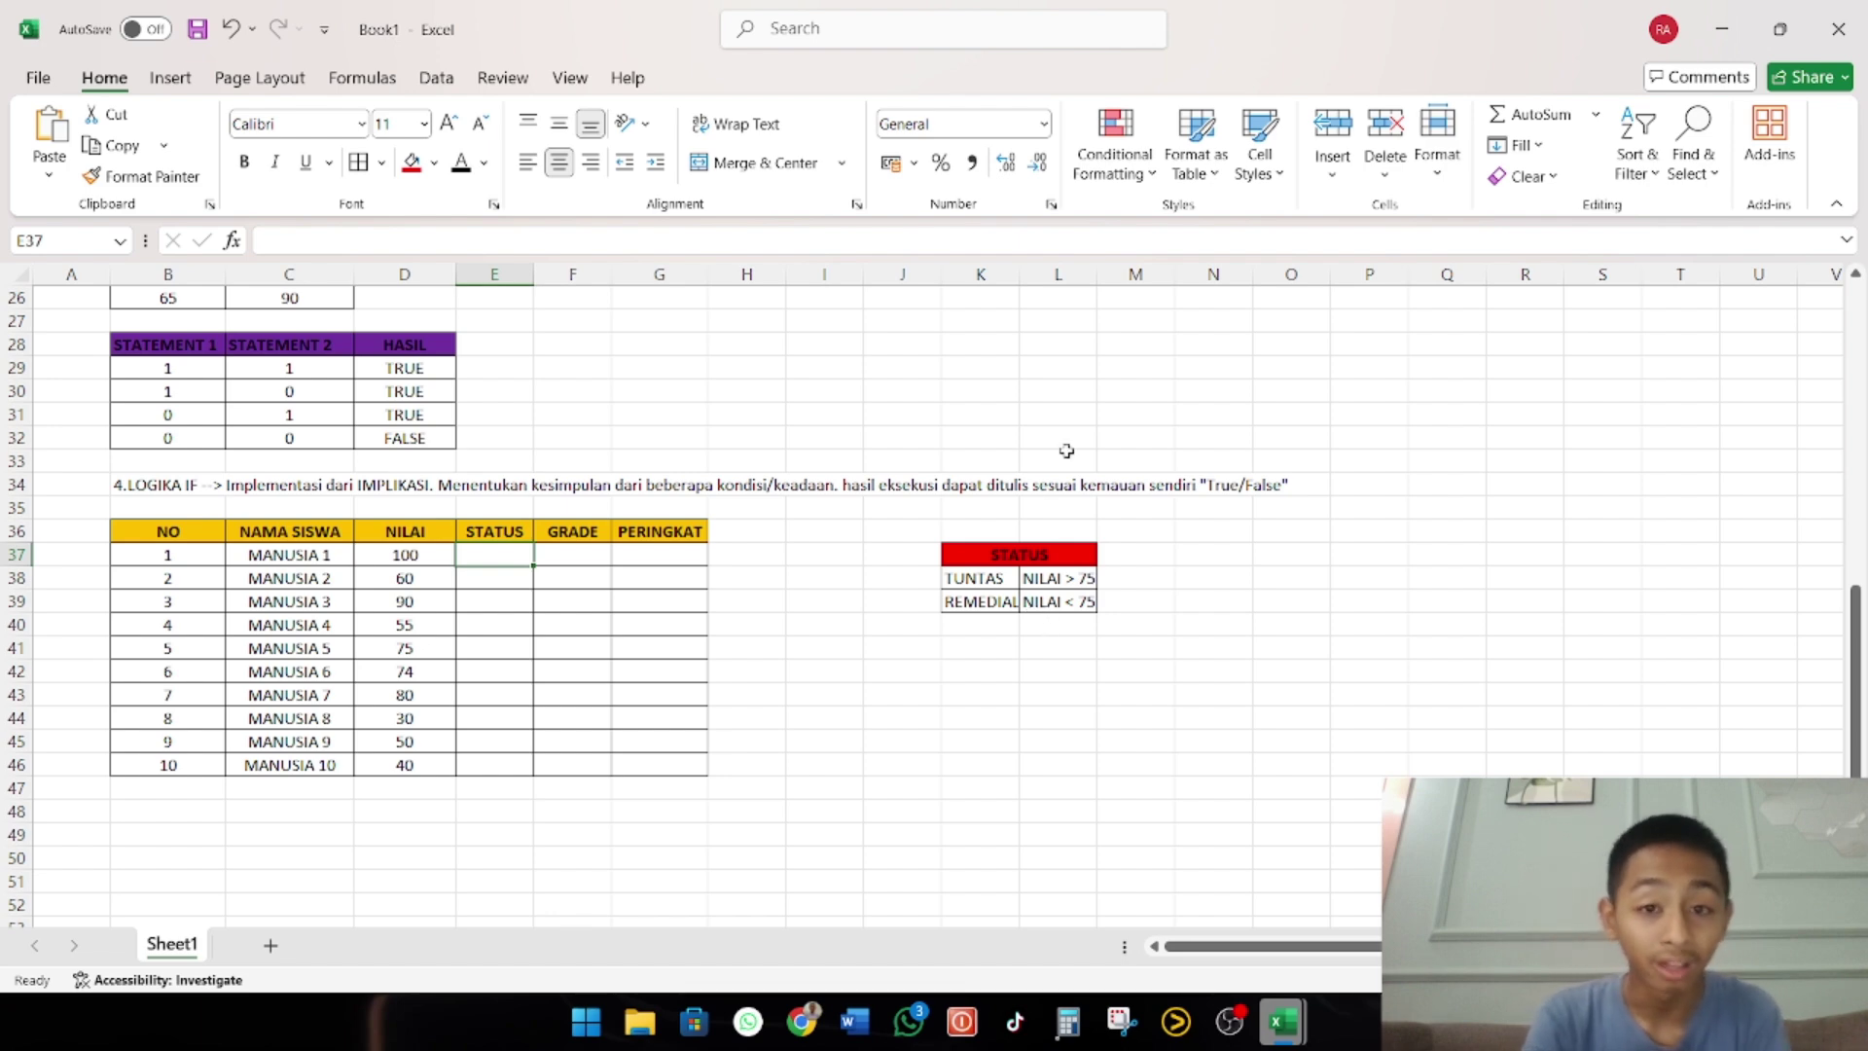
left_click(782, 243)
type("=")
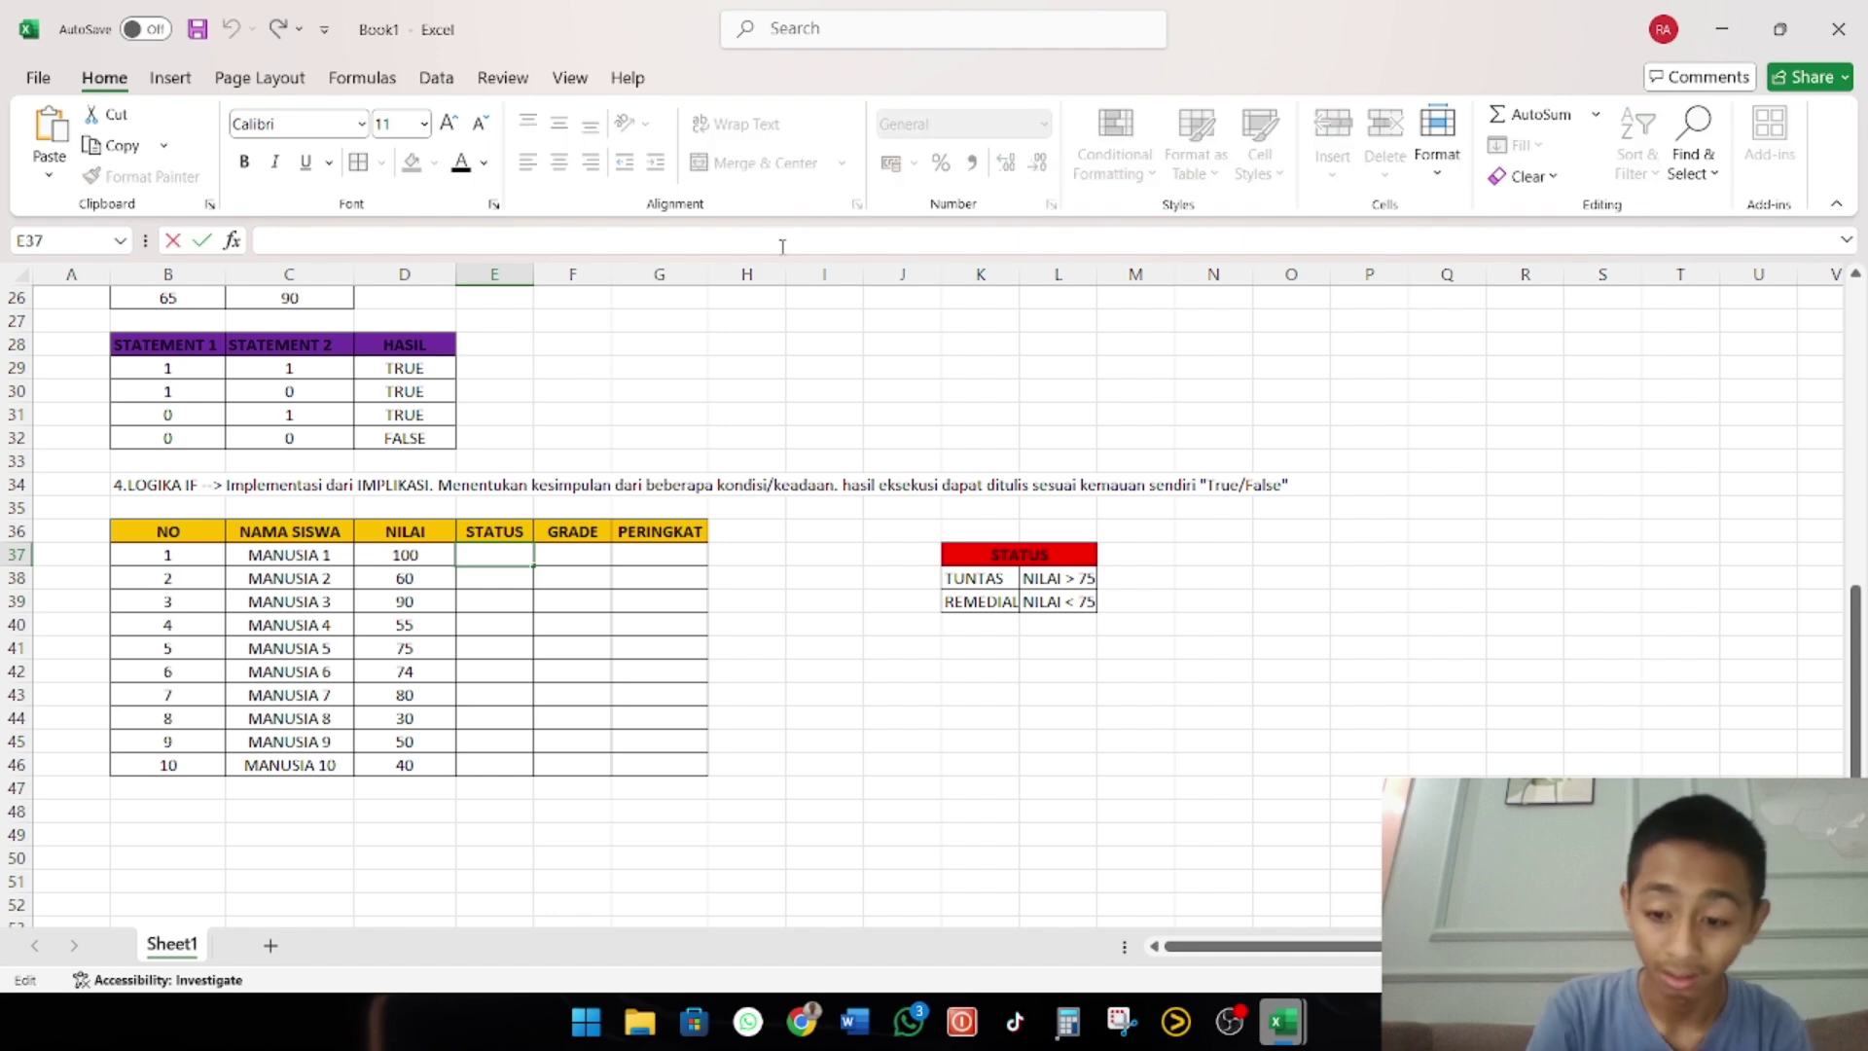
type("IF")
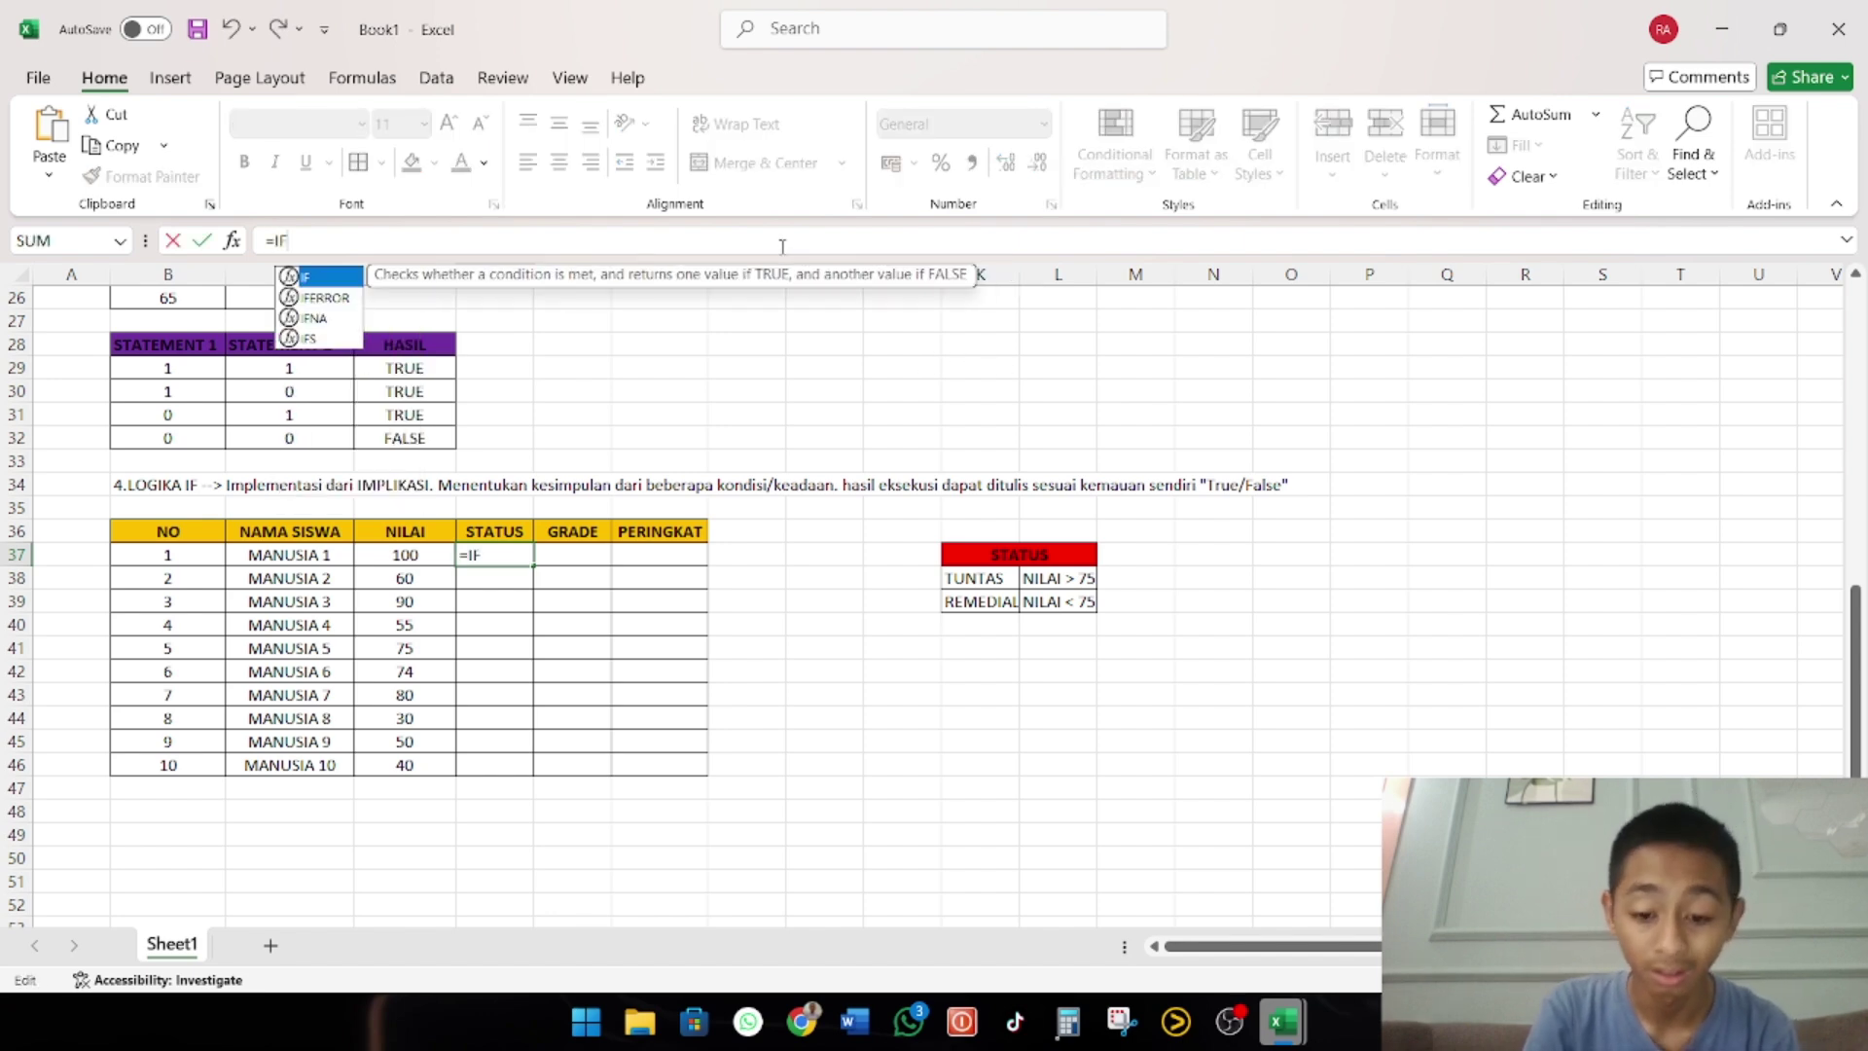
type("(")
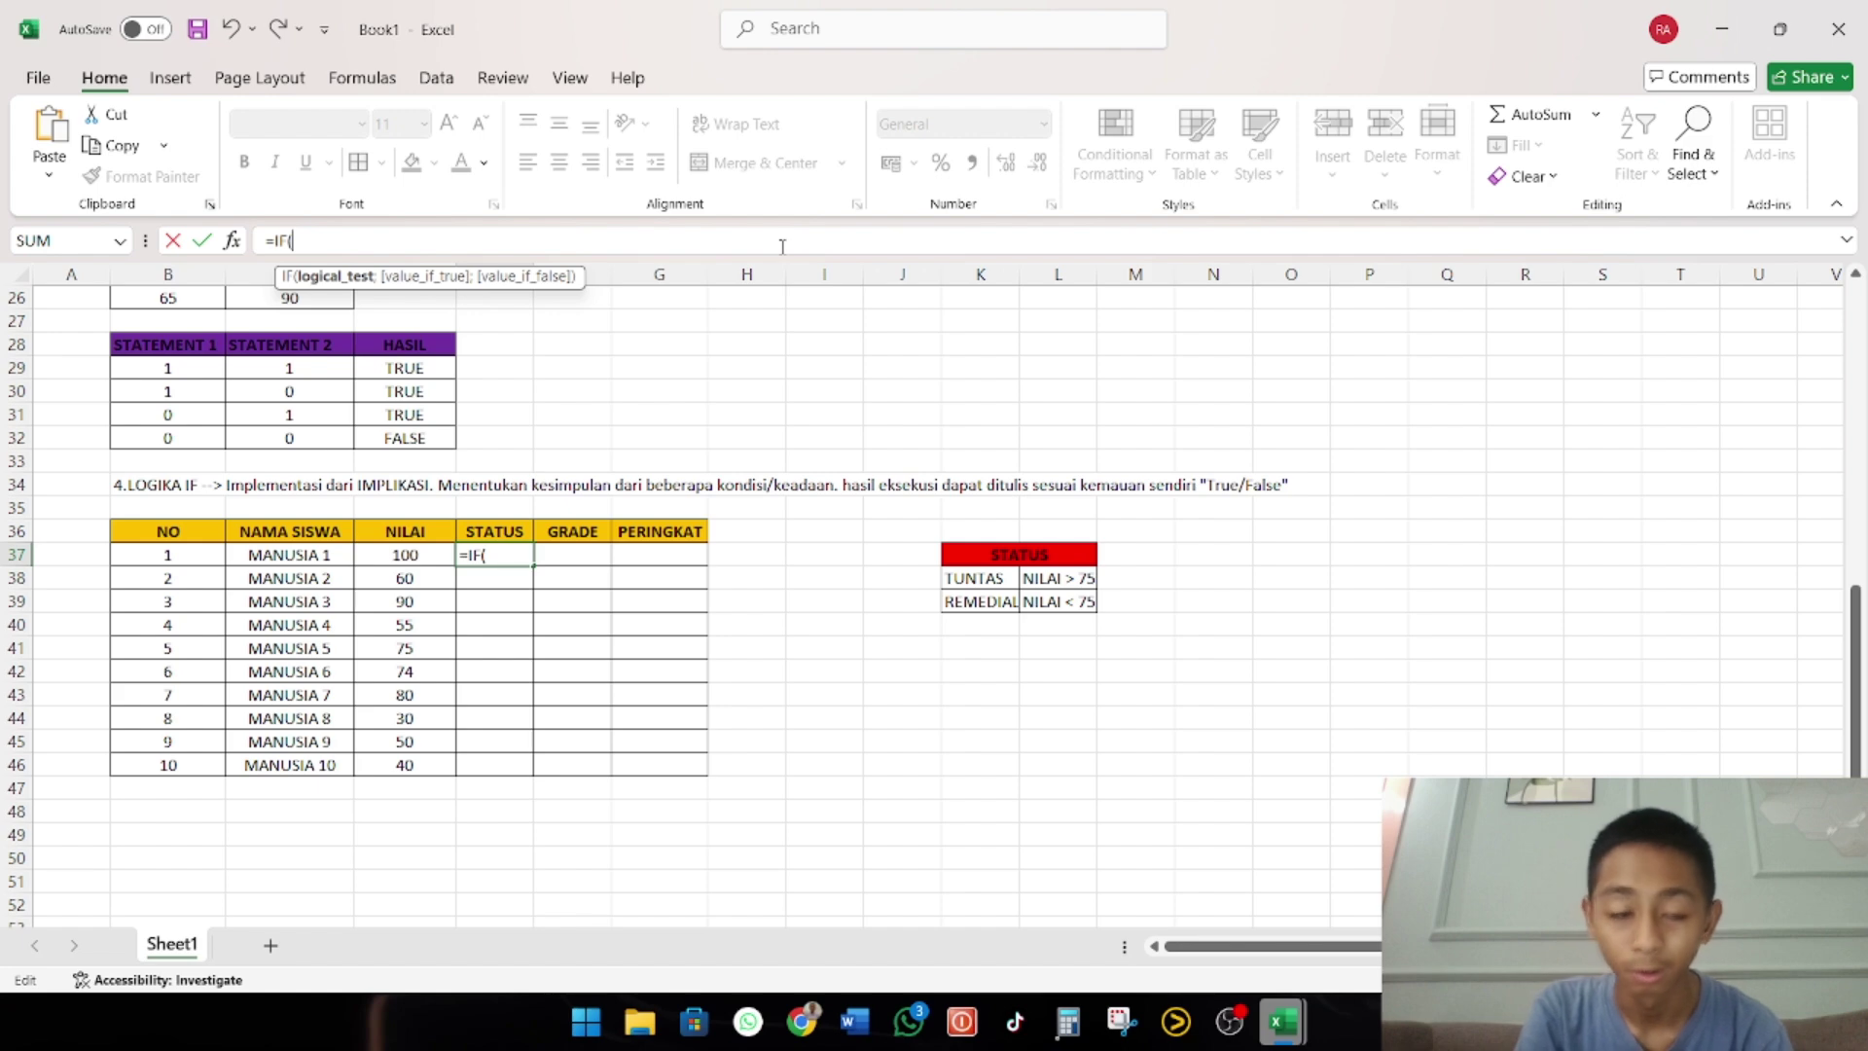
left_click(400, 560)
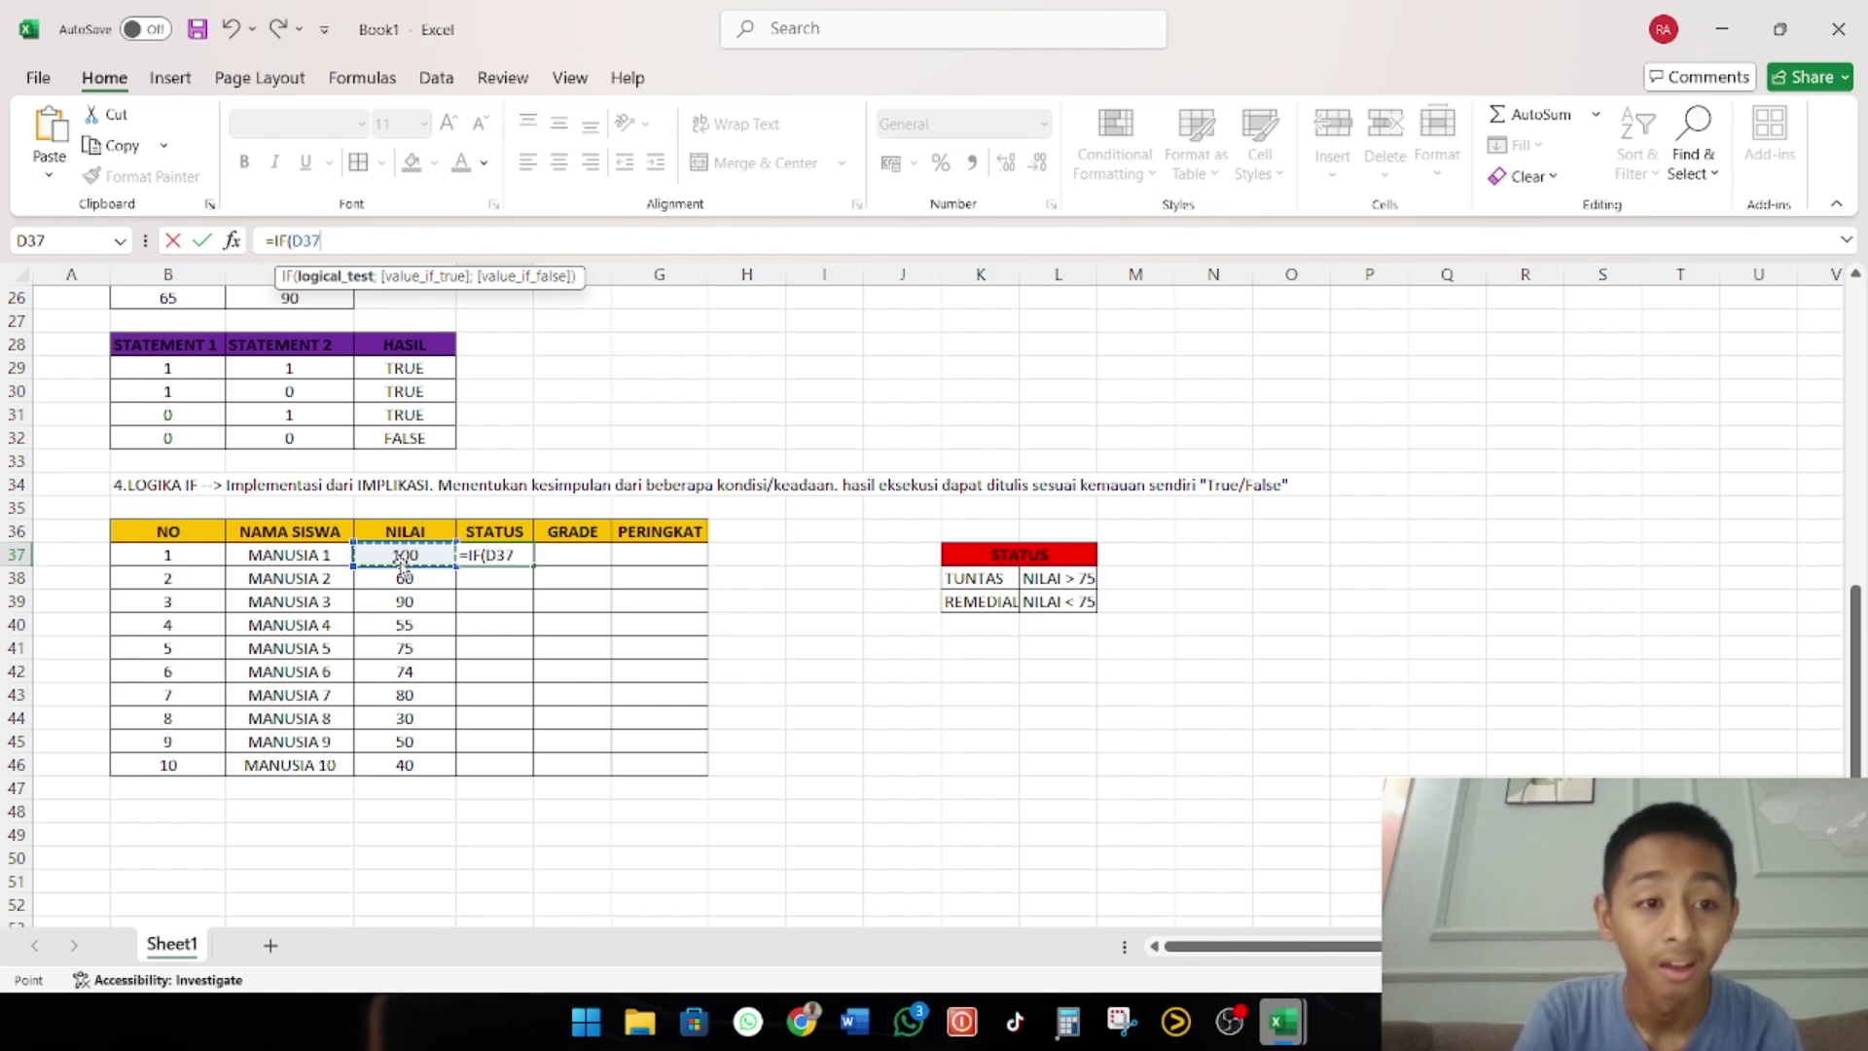
type(">")
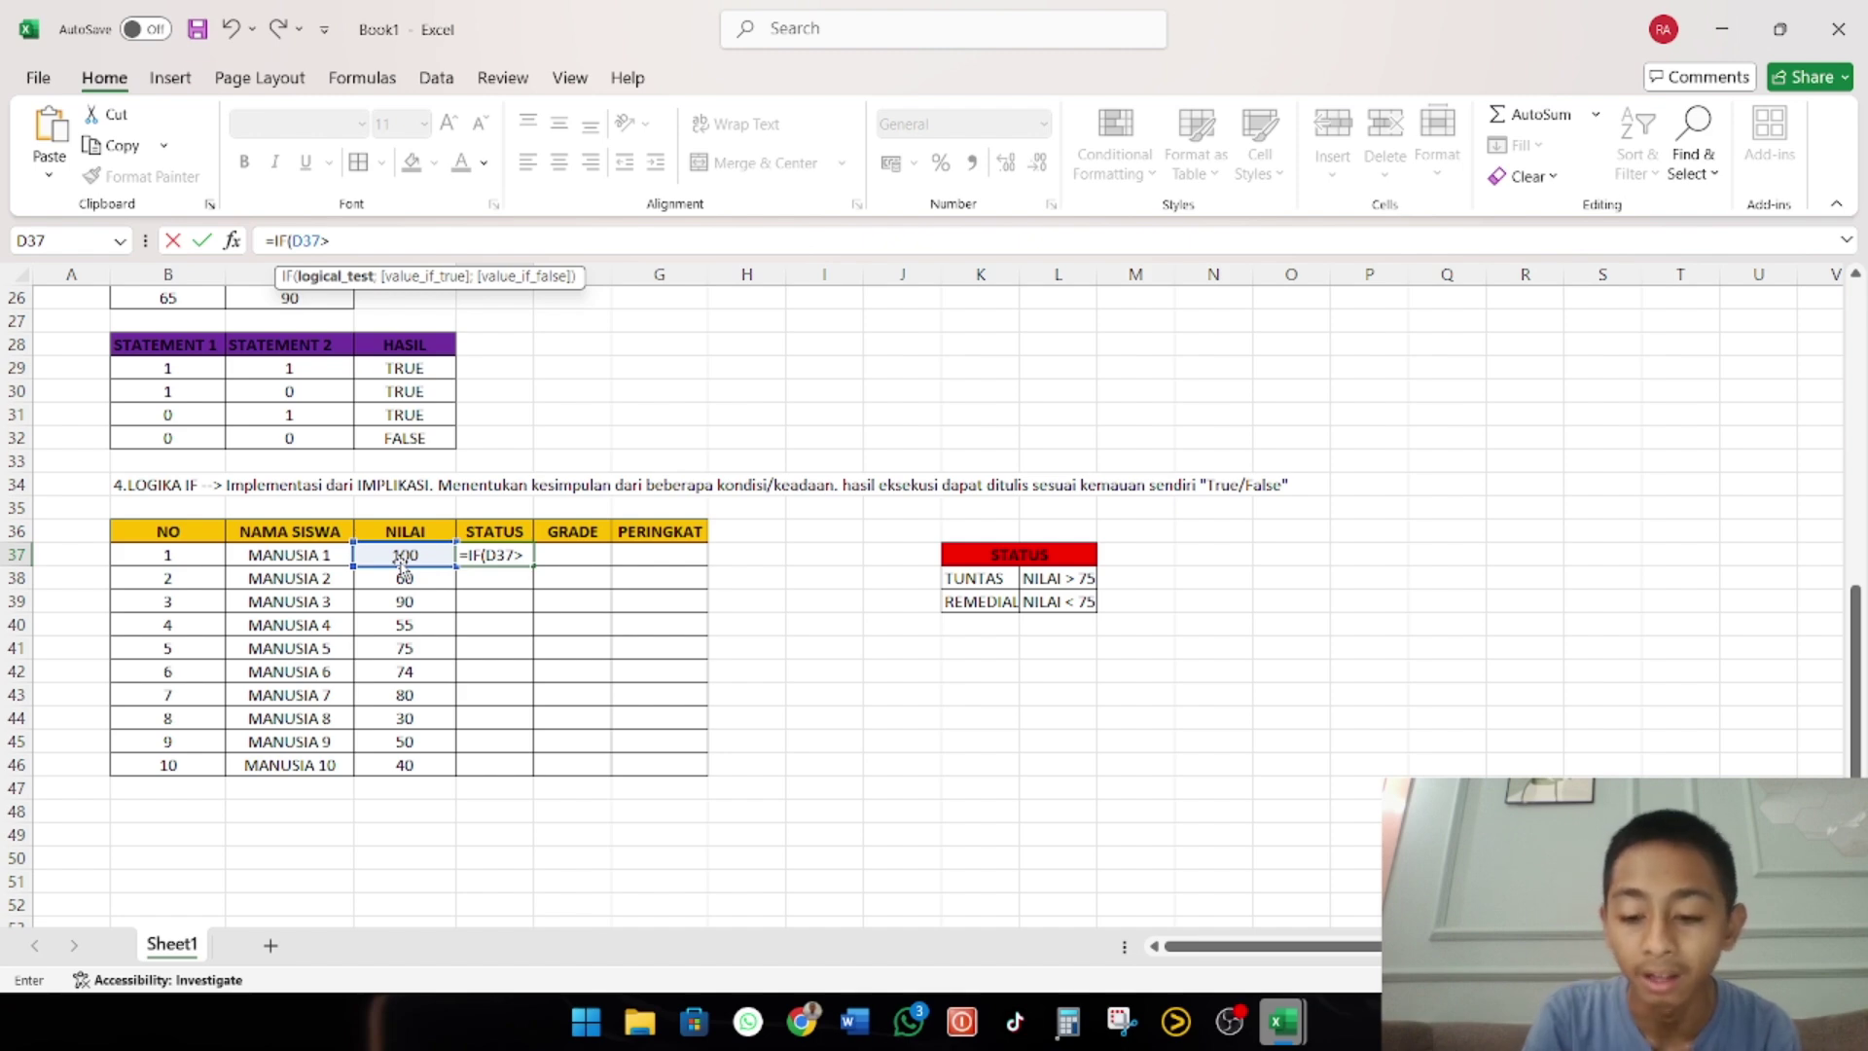
type("=")
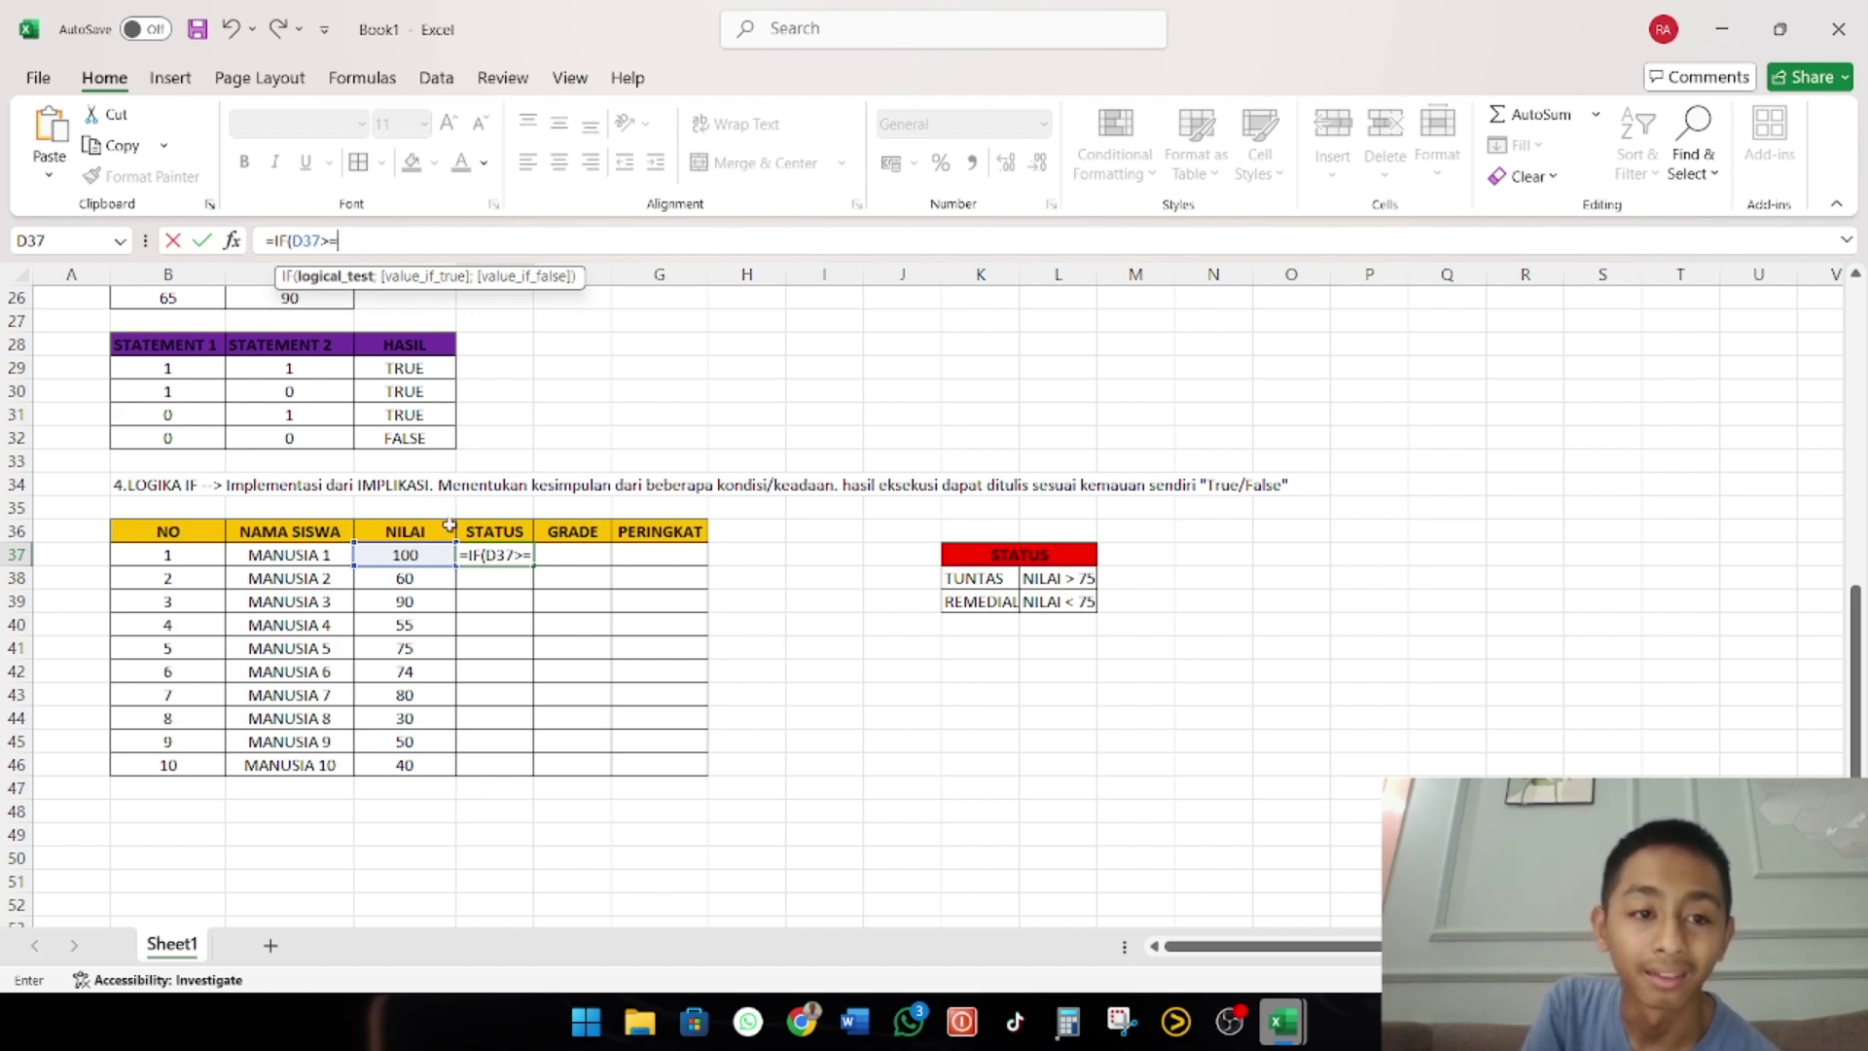
key("Right")
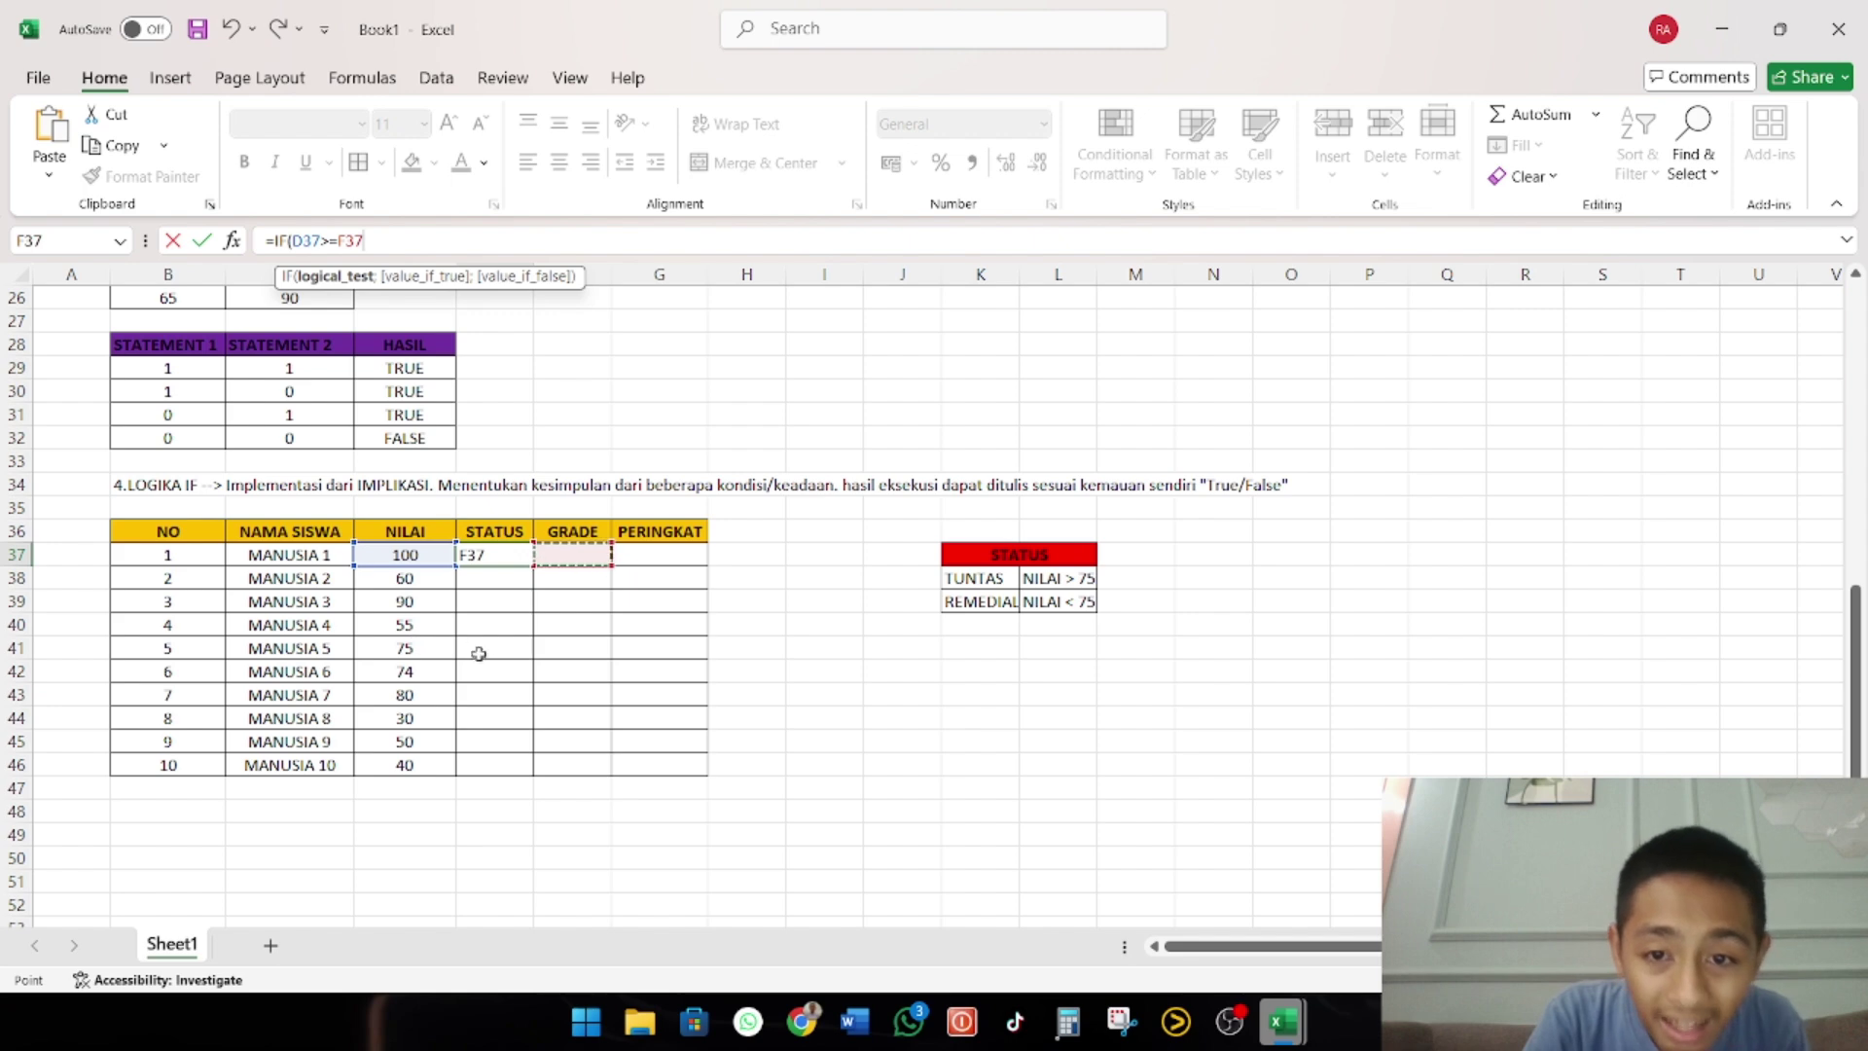
left_click(405, 648)
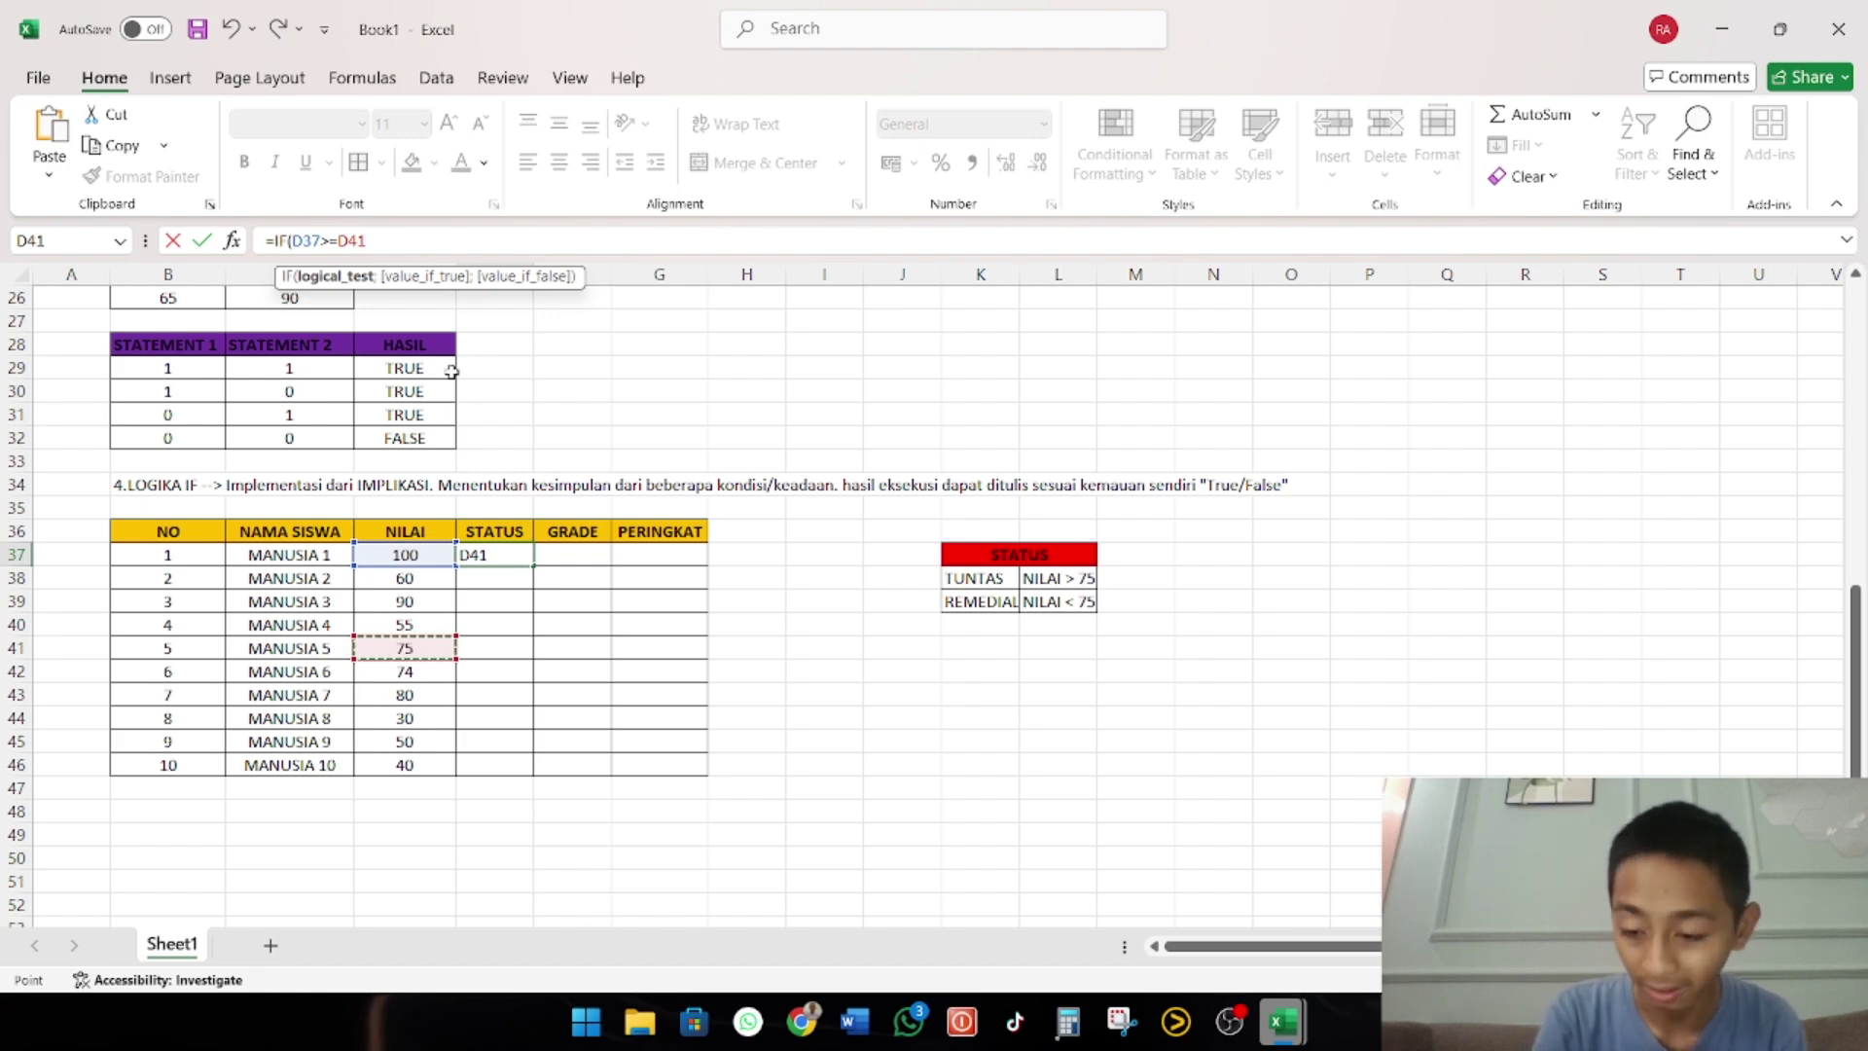
key("BackSpace")
key("BackSpace")
key("BackSpace")
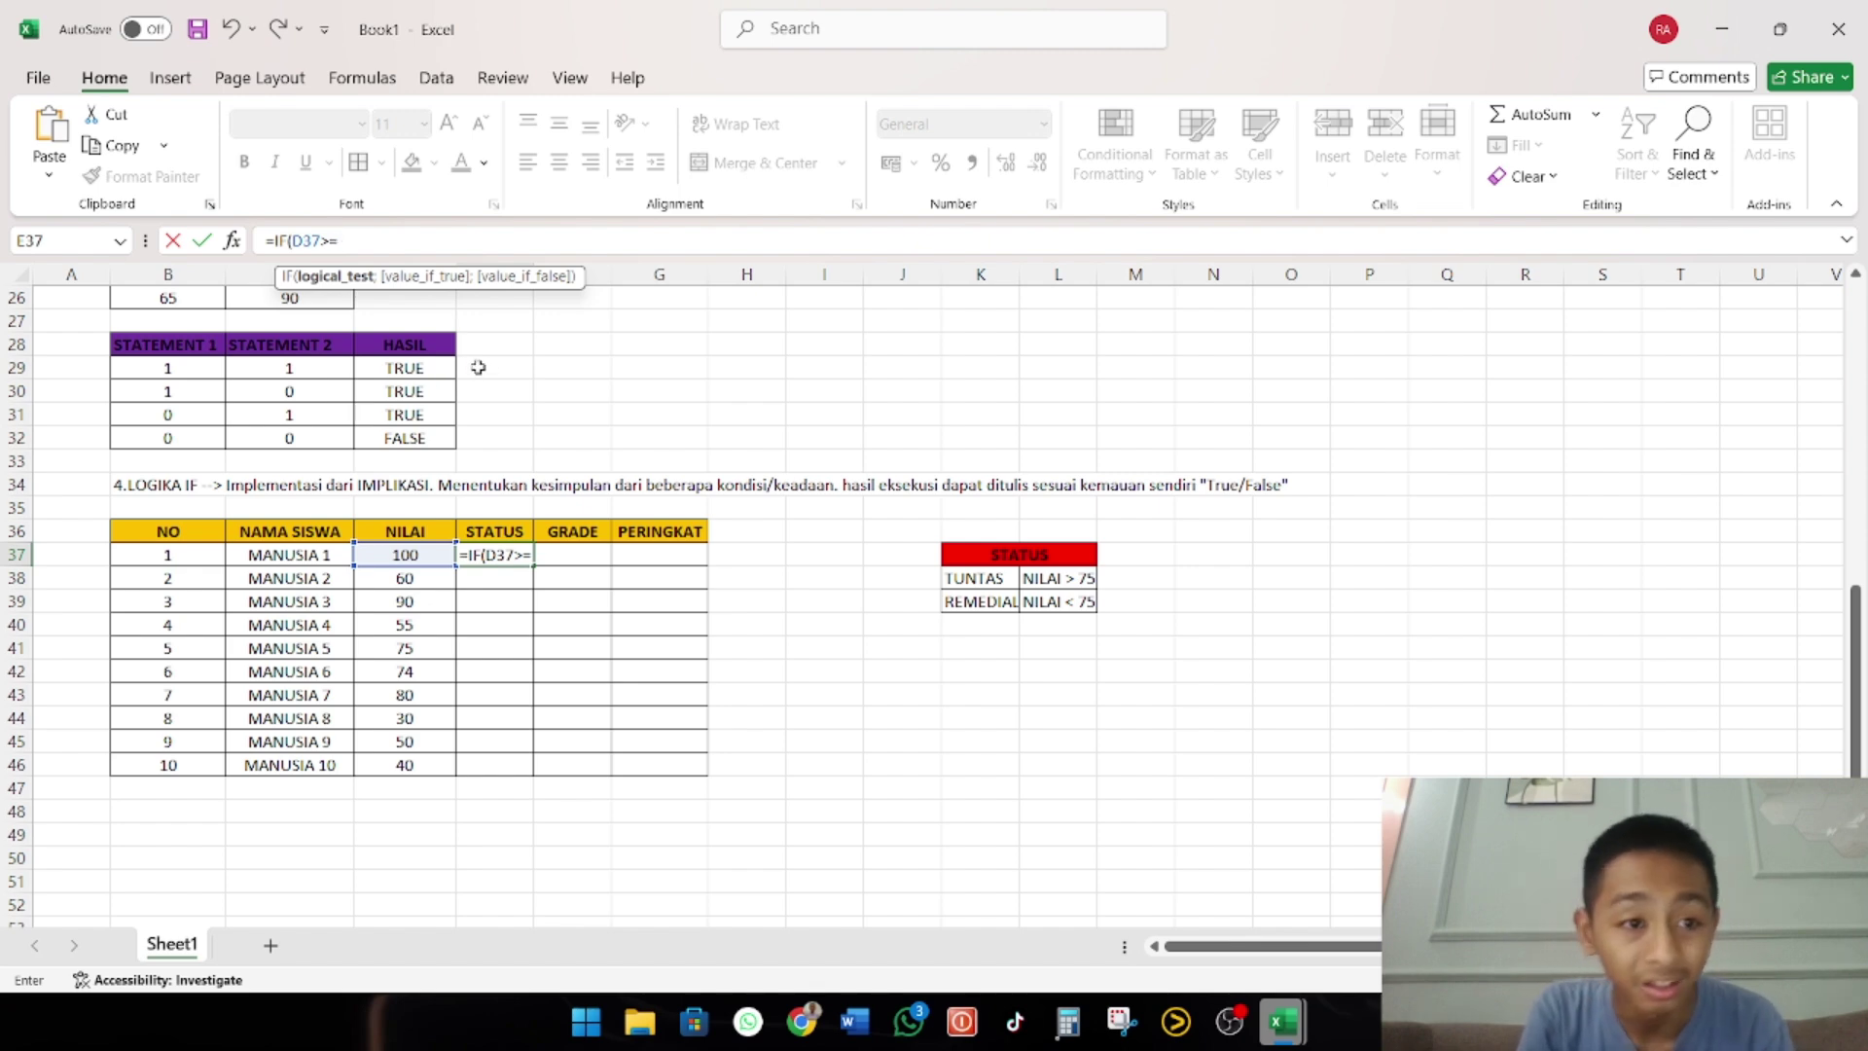
Complete the IF formula in E37 as =IF(D37>=75;"TUNTAS";"REMEDIAL")
type("75")
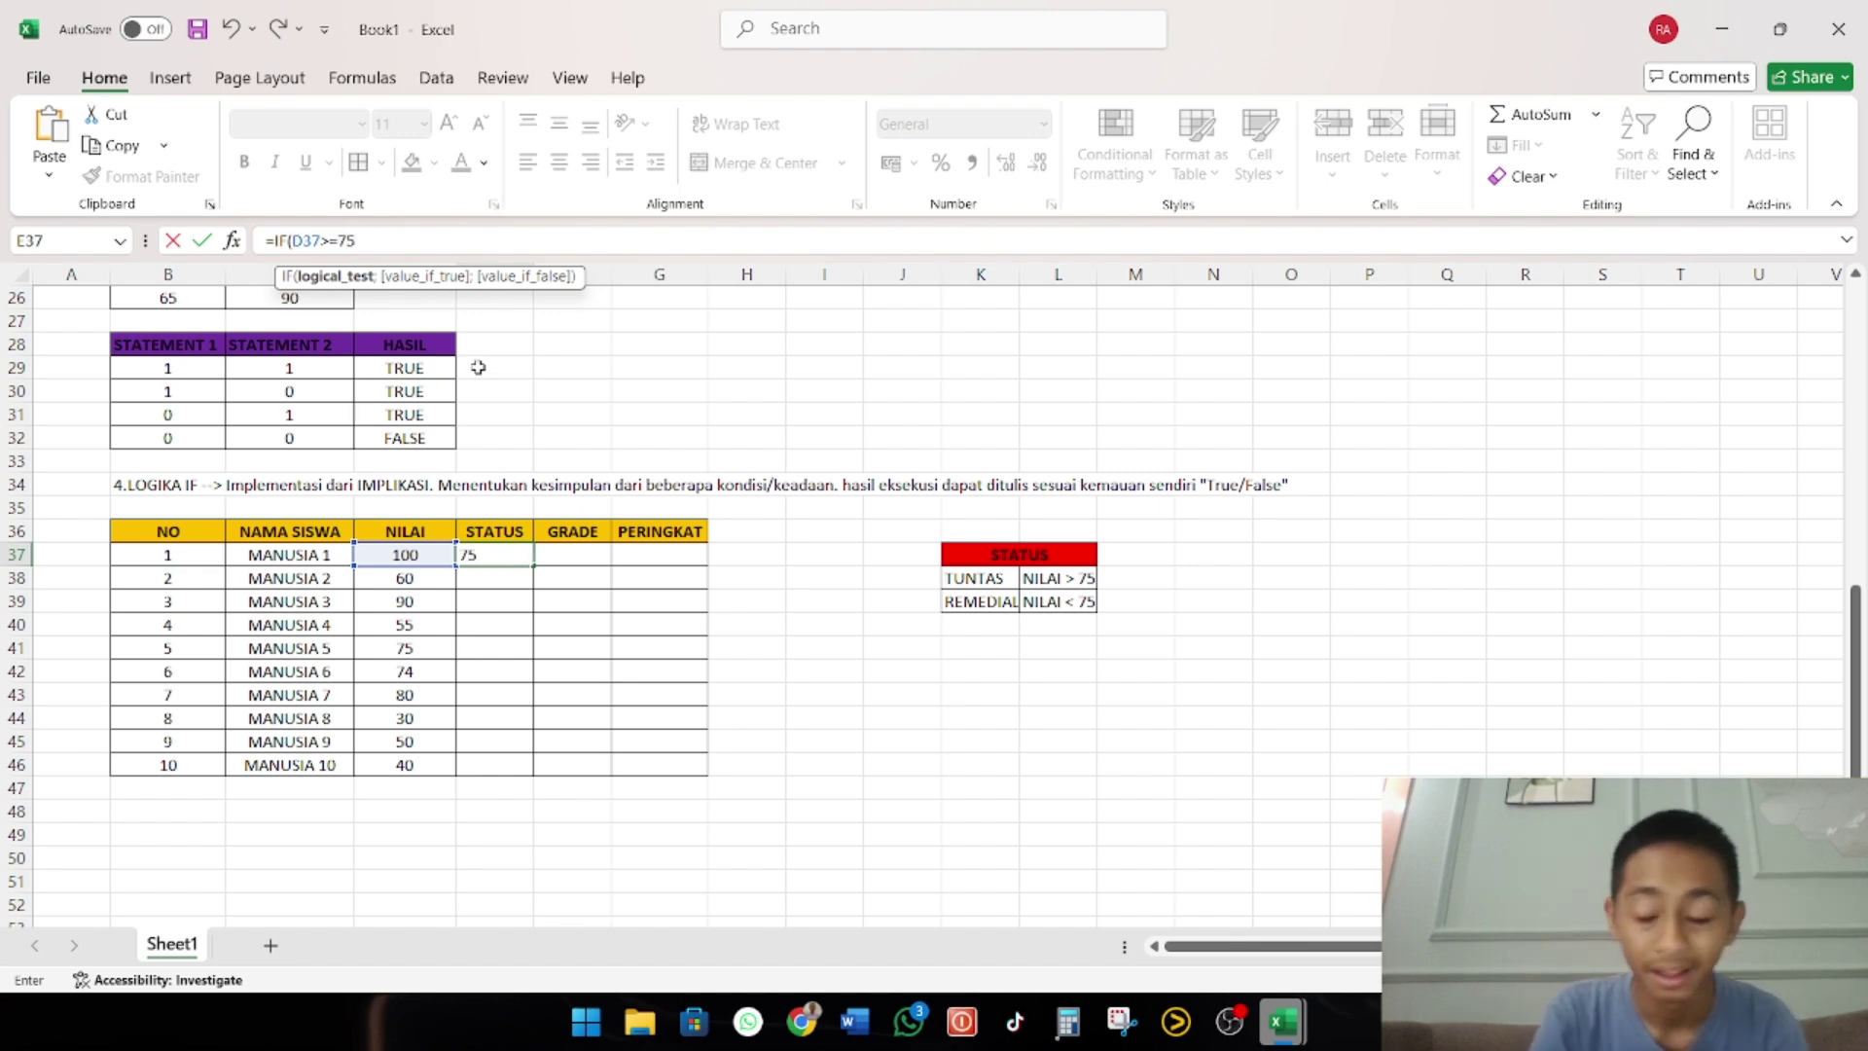
type(";")
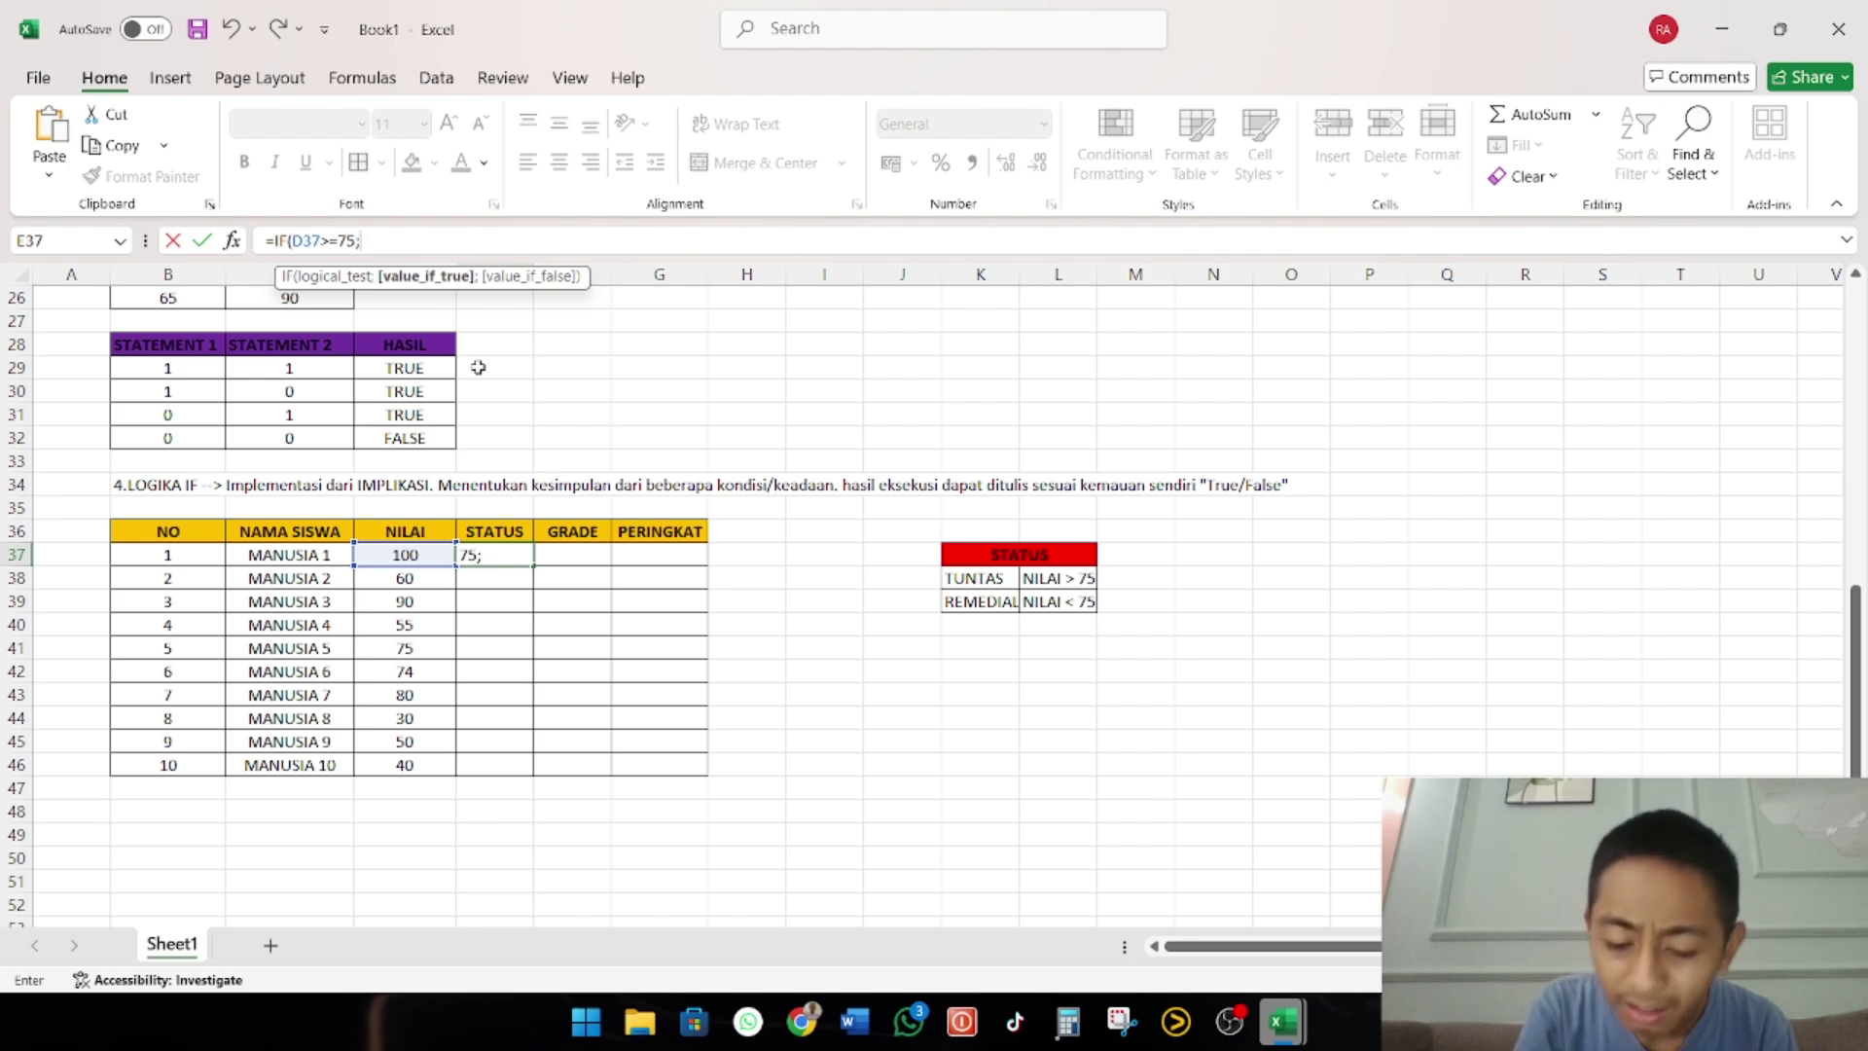
type("\"")
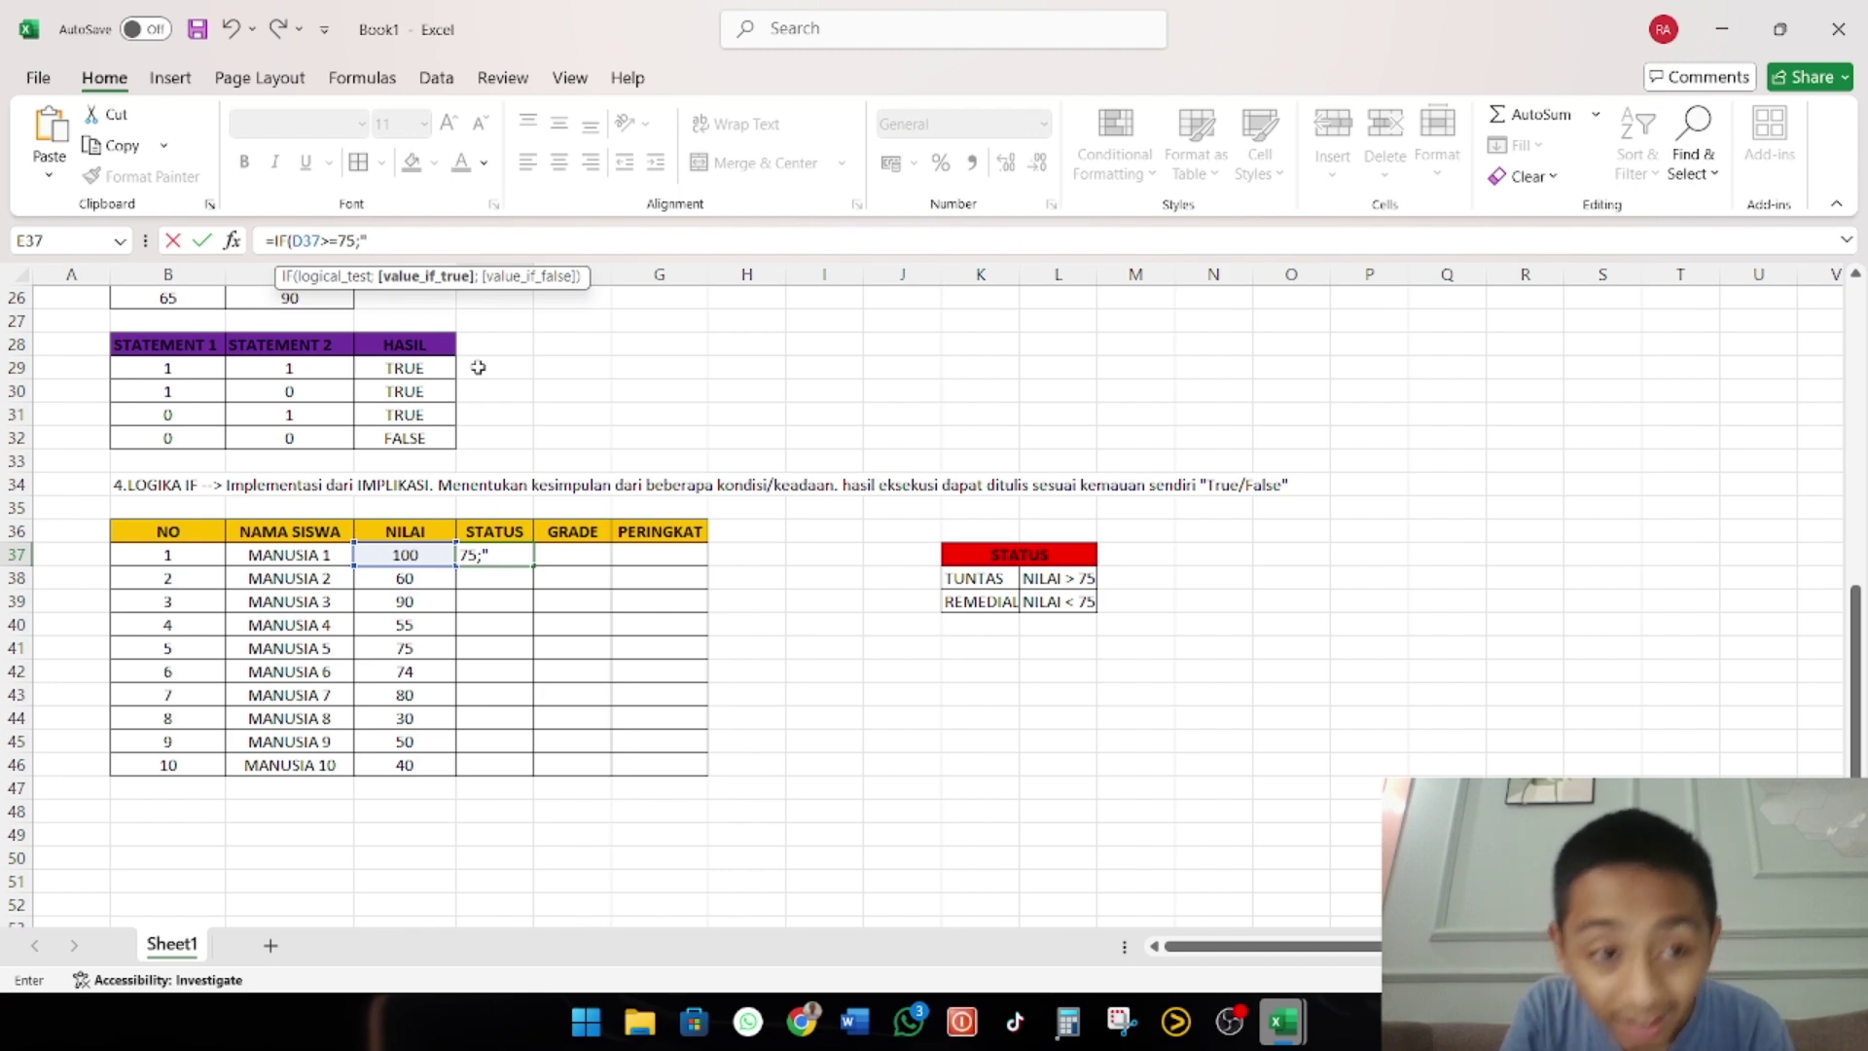
type("T")
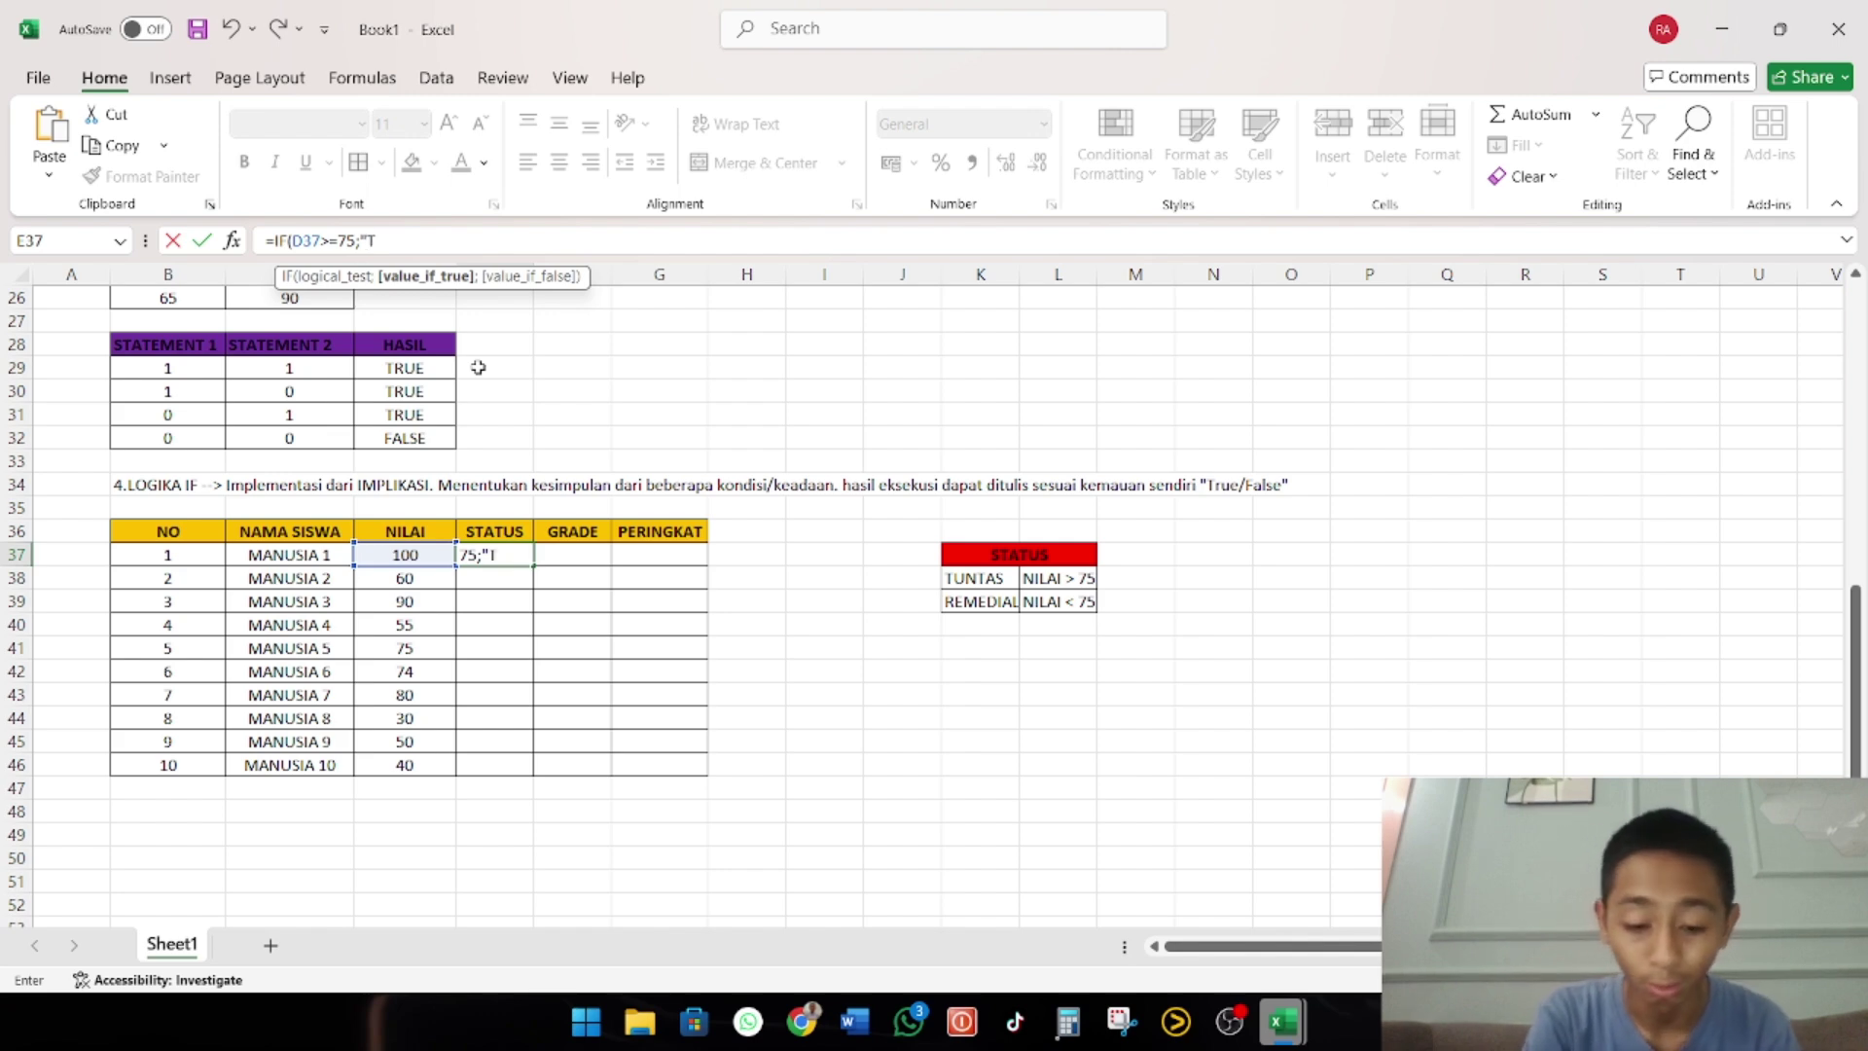
type("UNTAS")
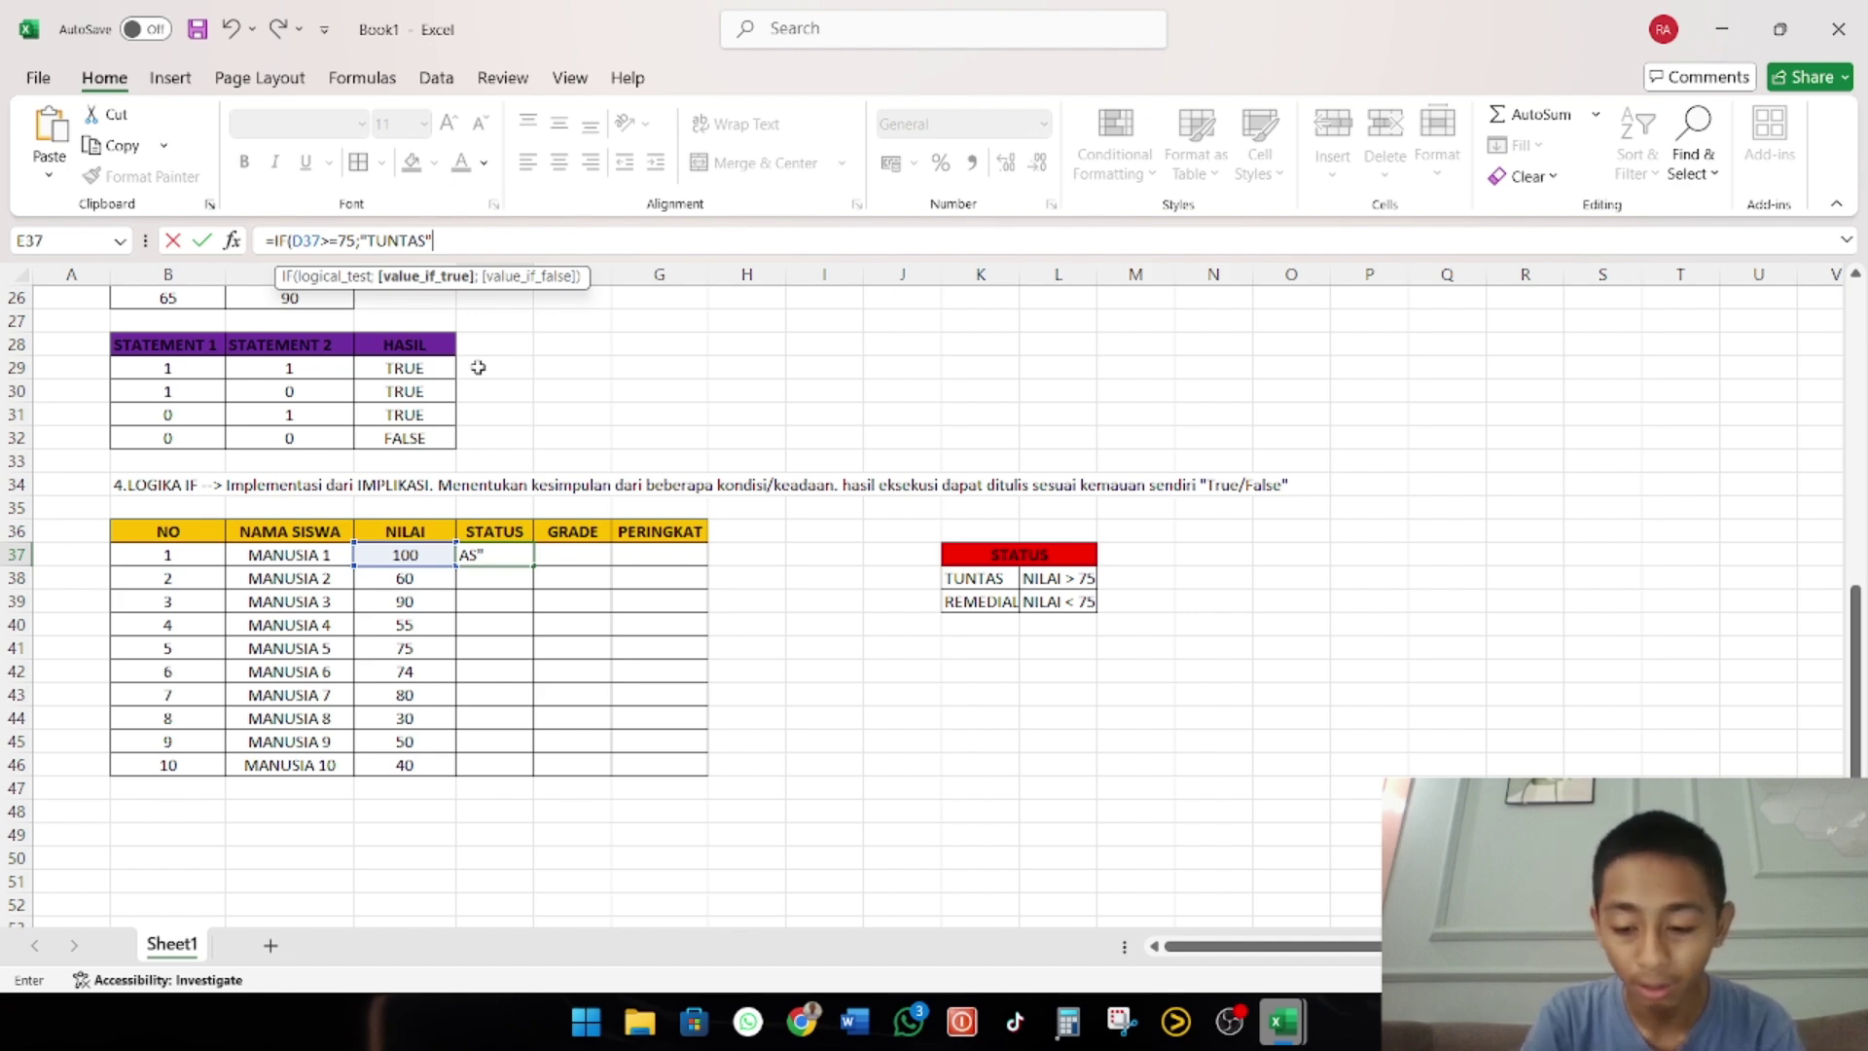
type("\";")
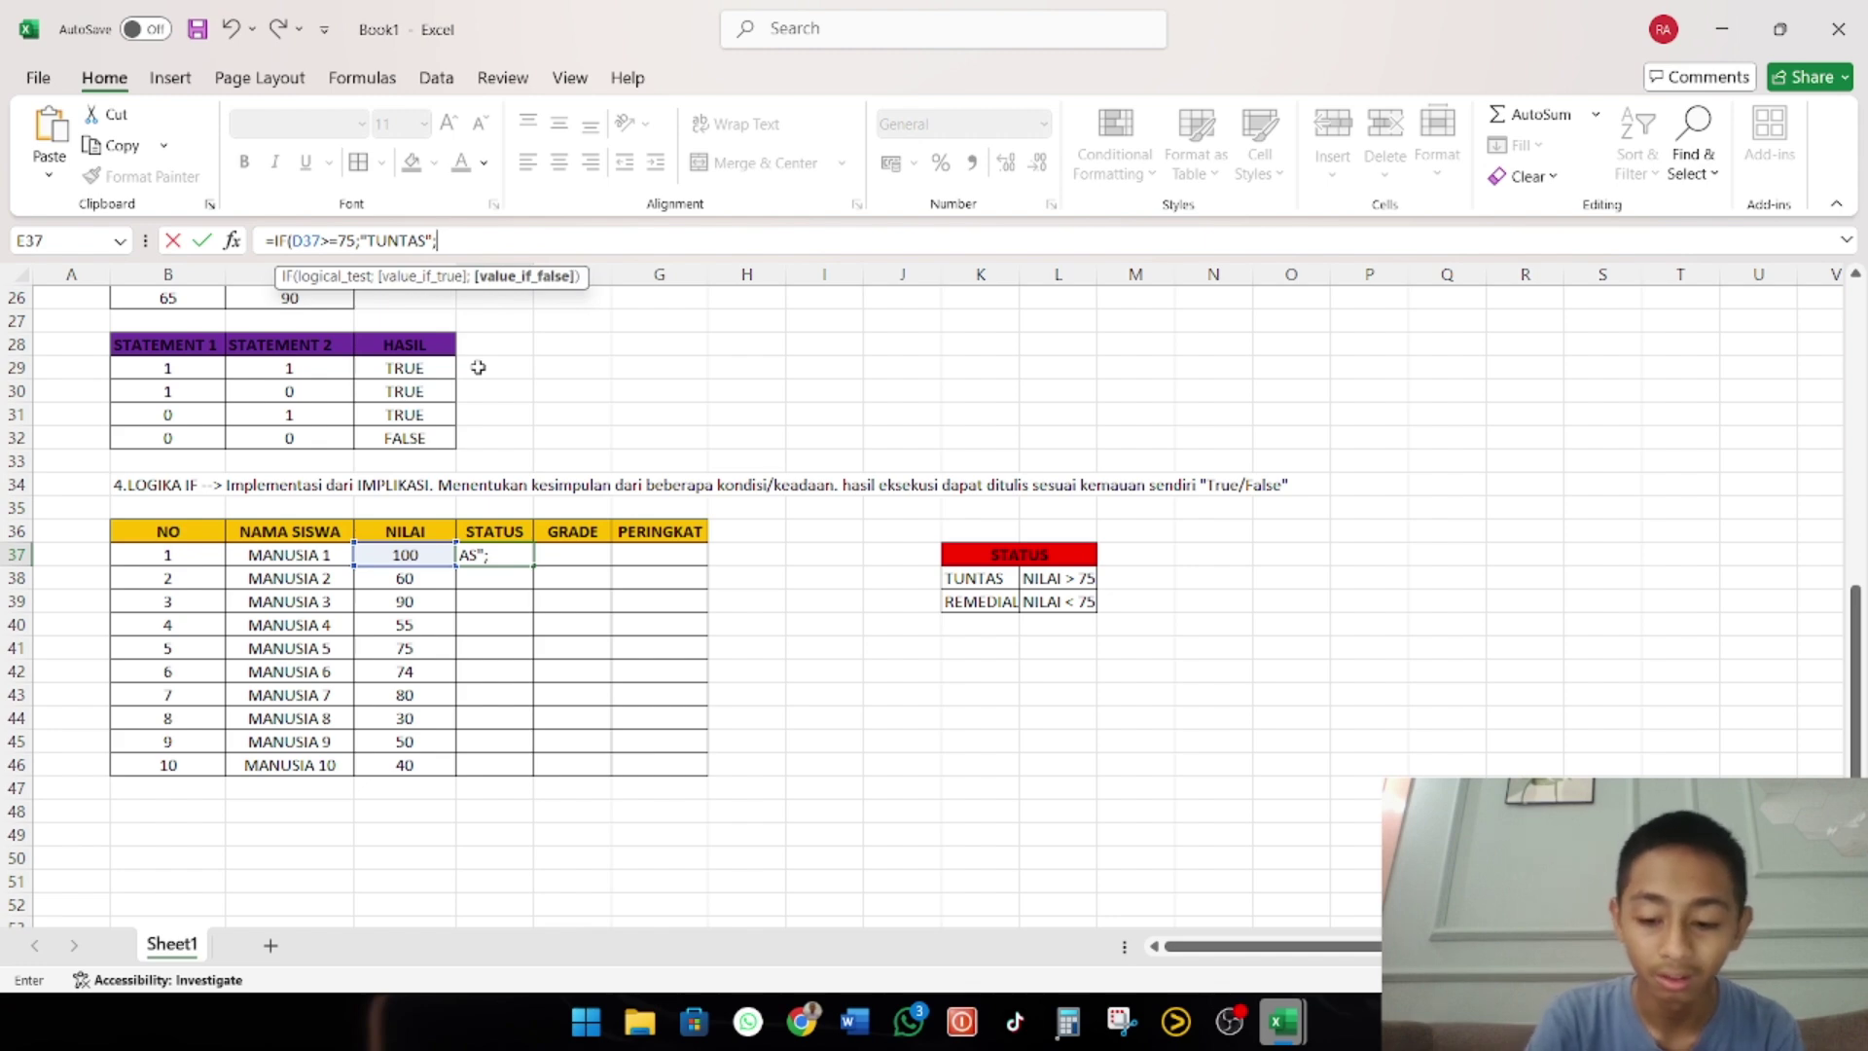
type("\"RE")
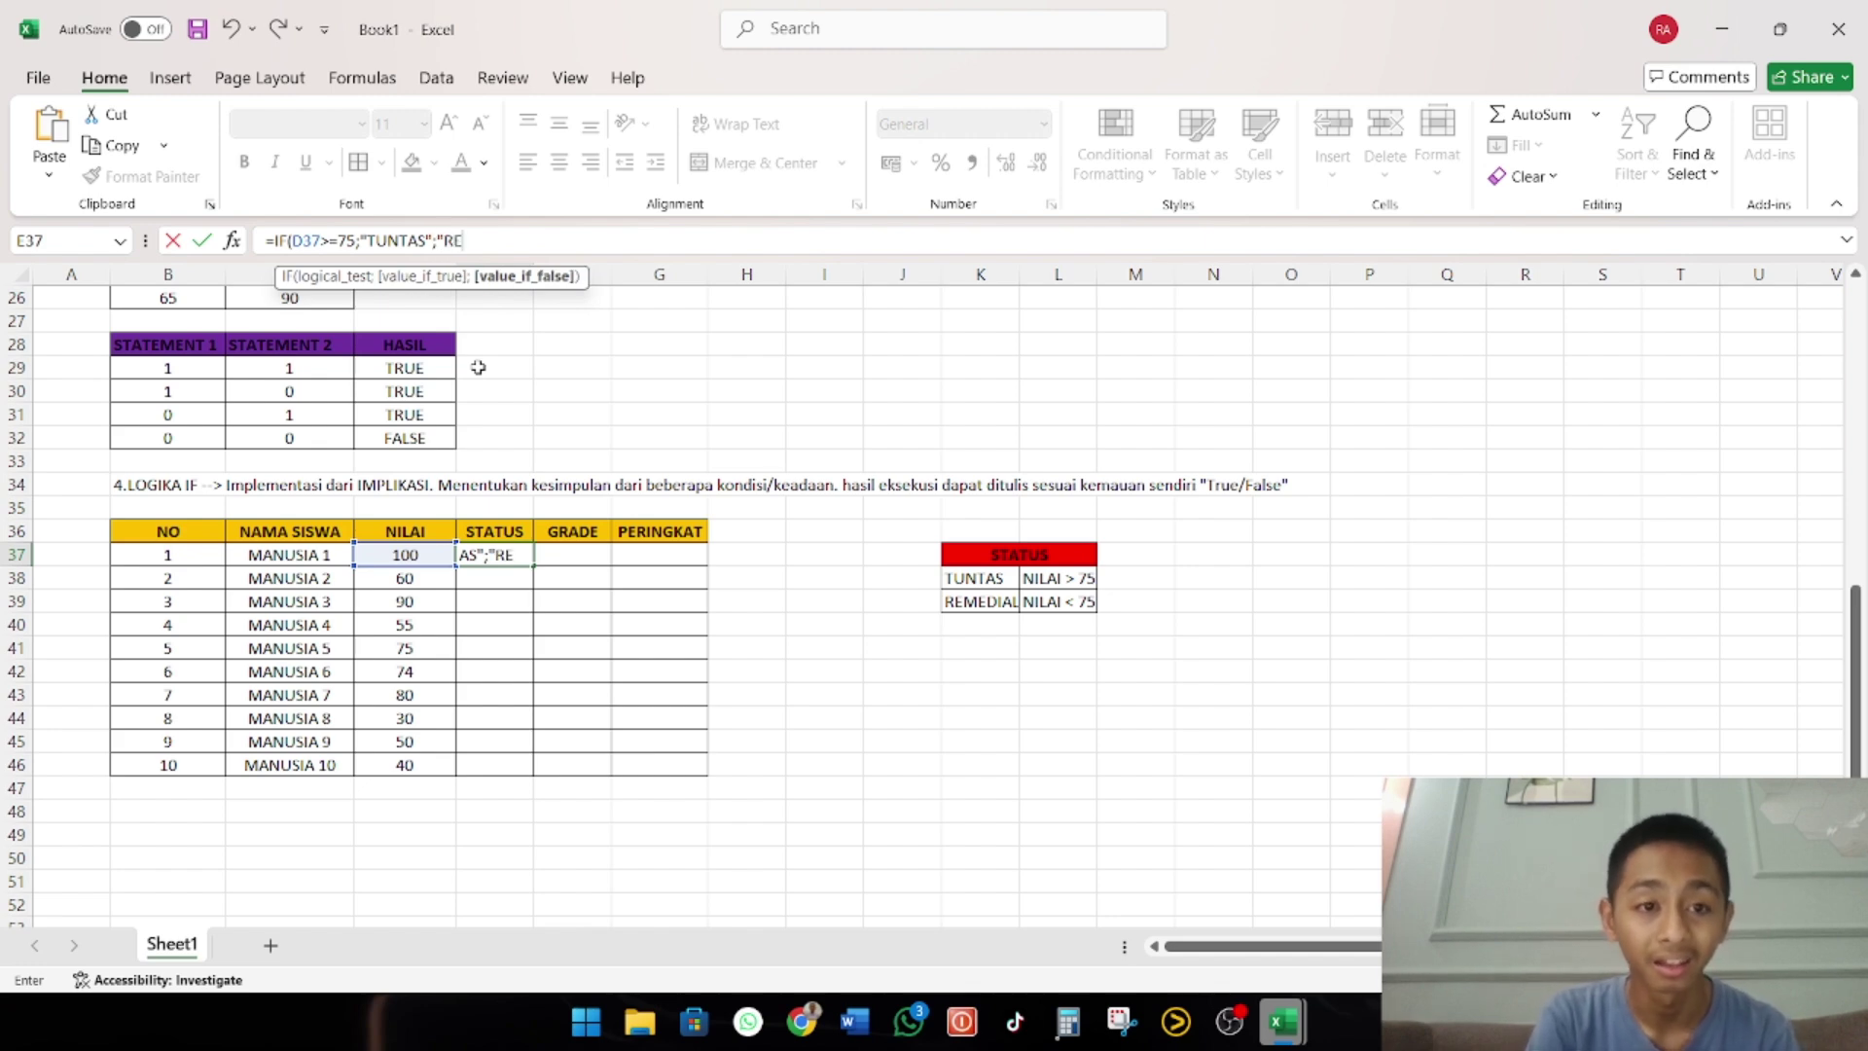
type("MEDI")
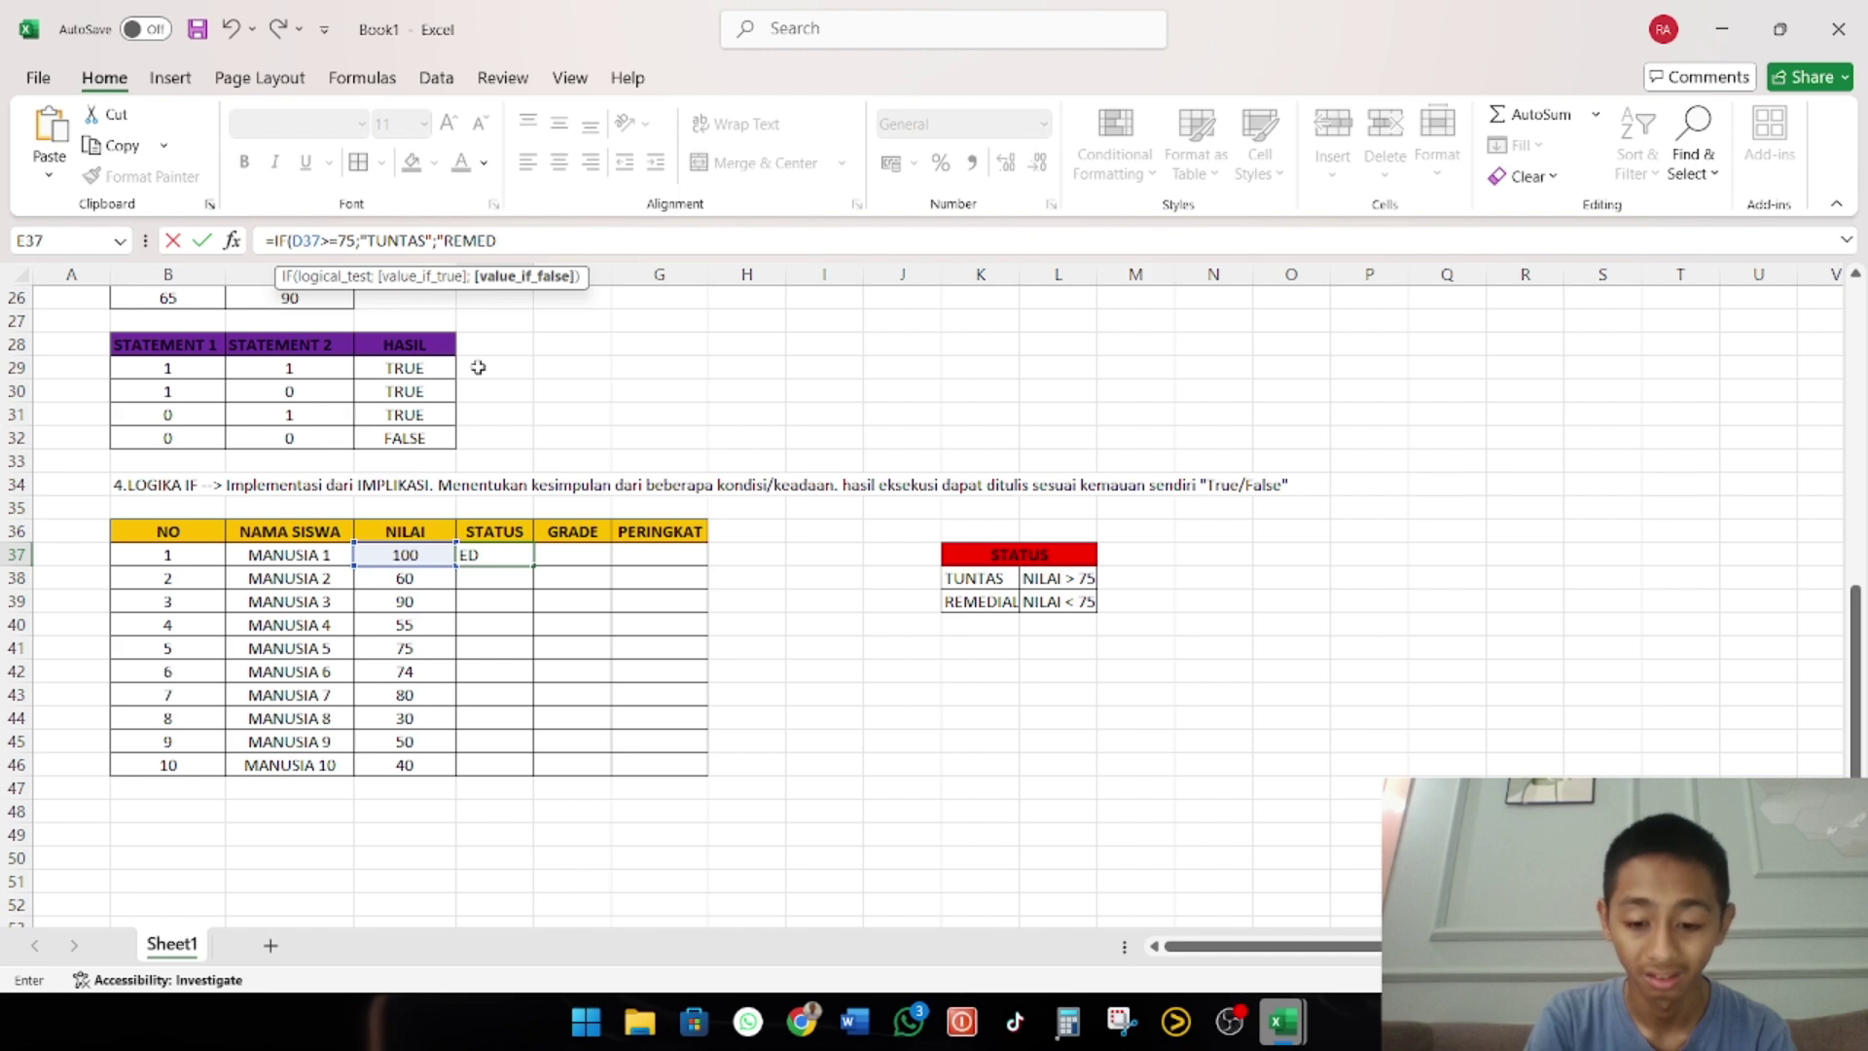
type("IAL")
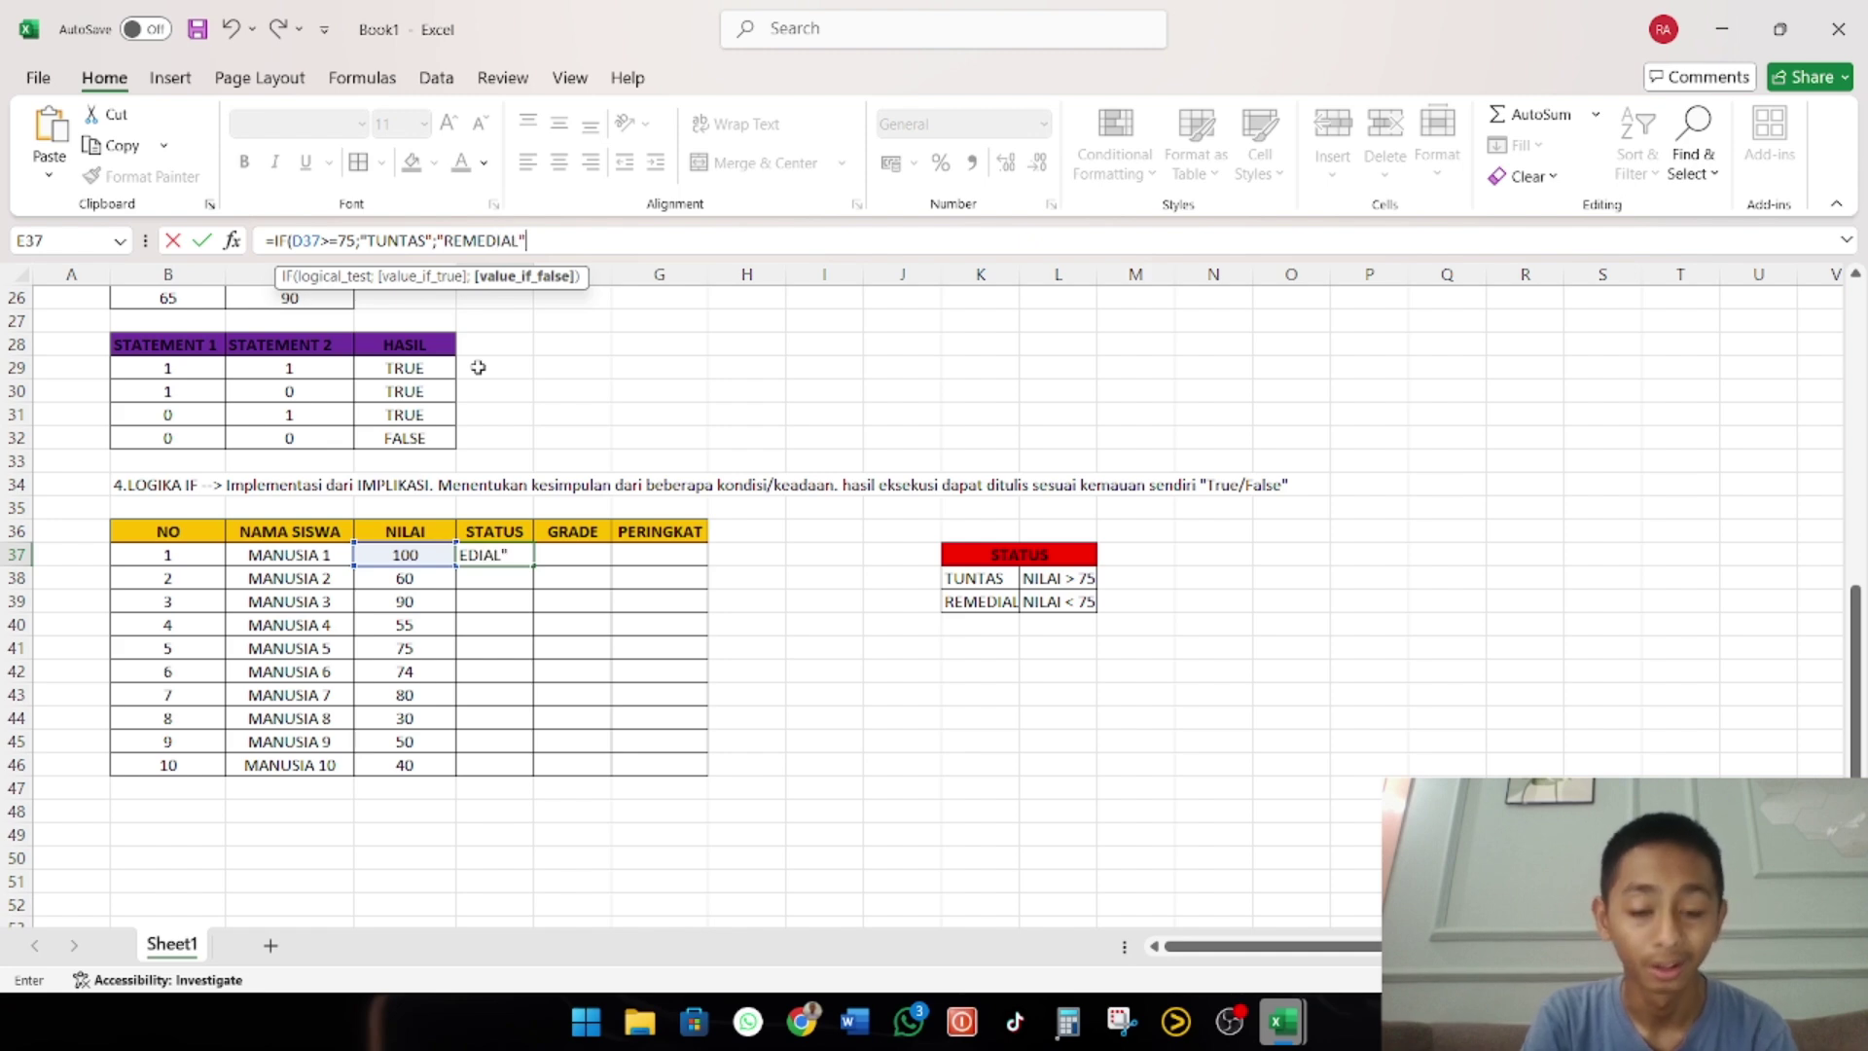
type("\")")
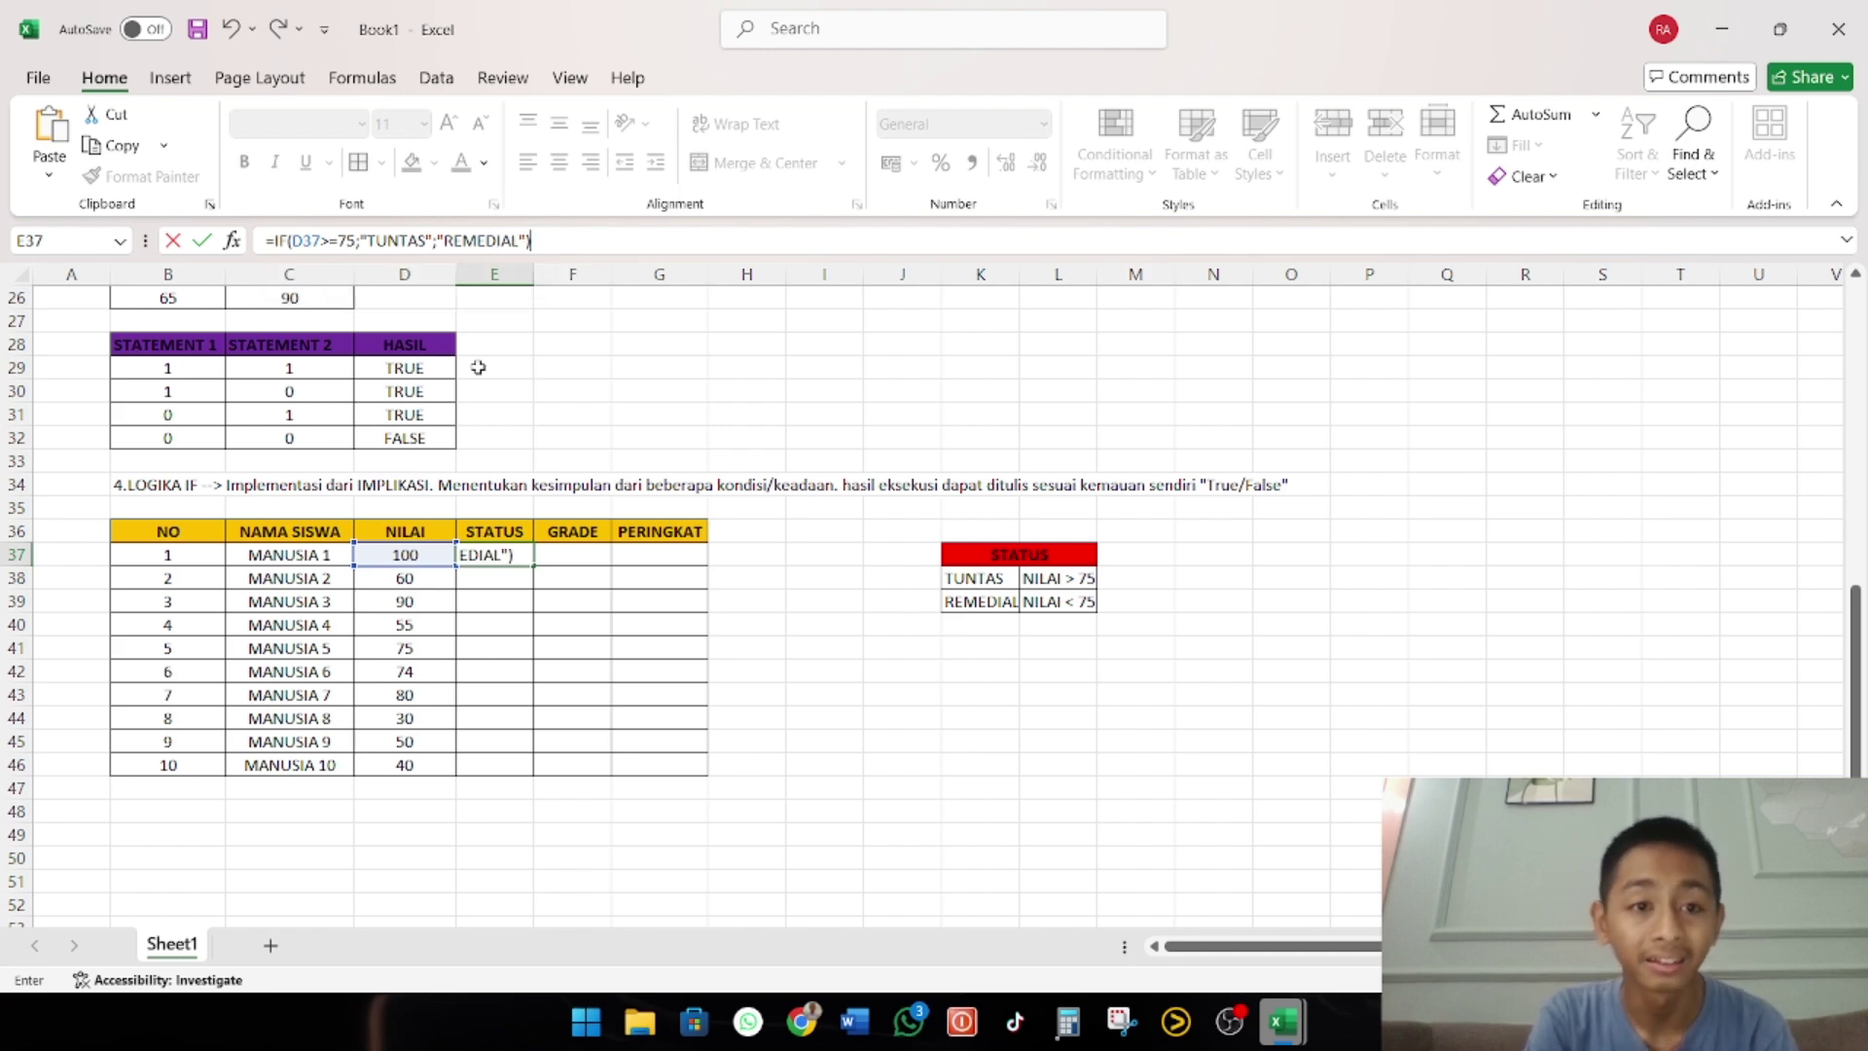
key("Return")
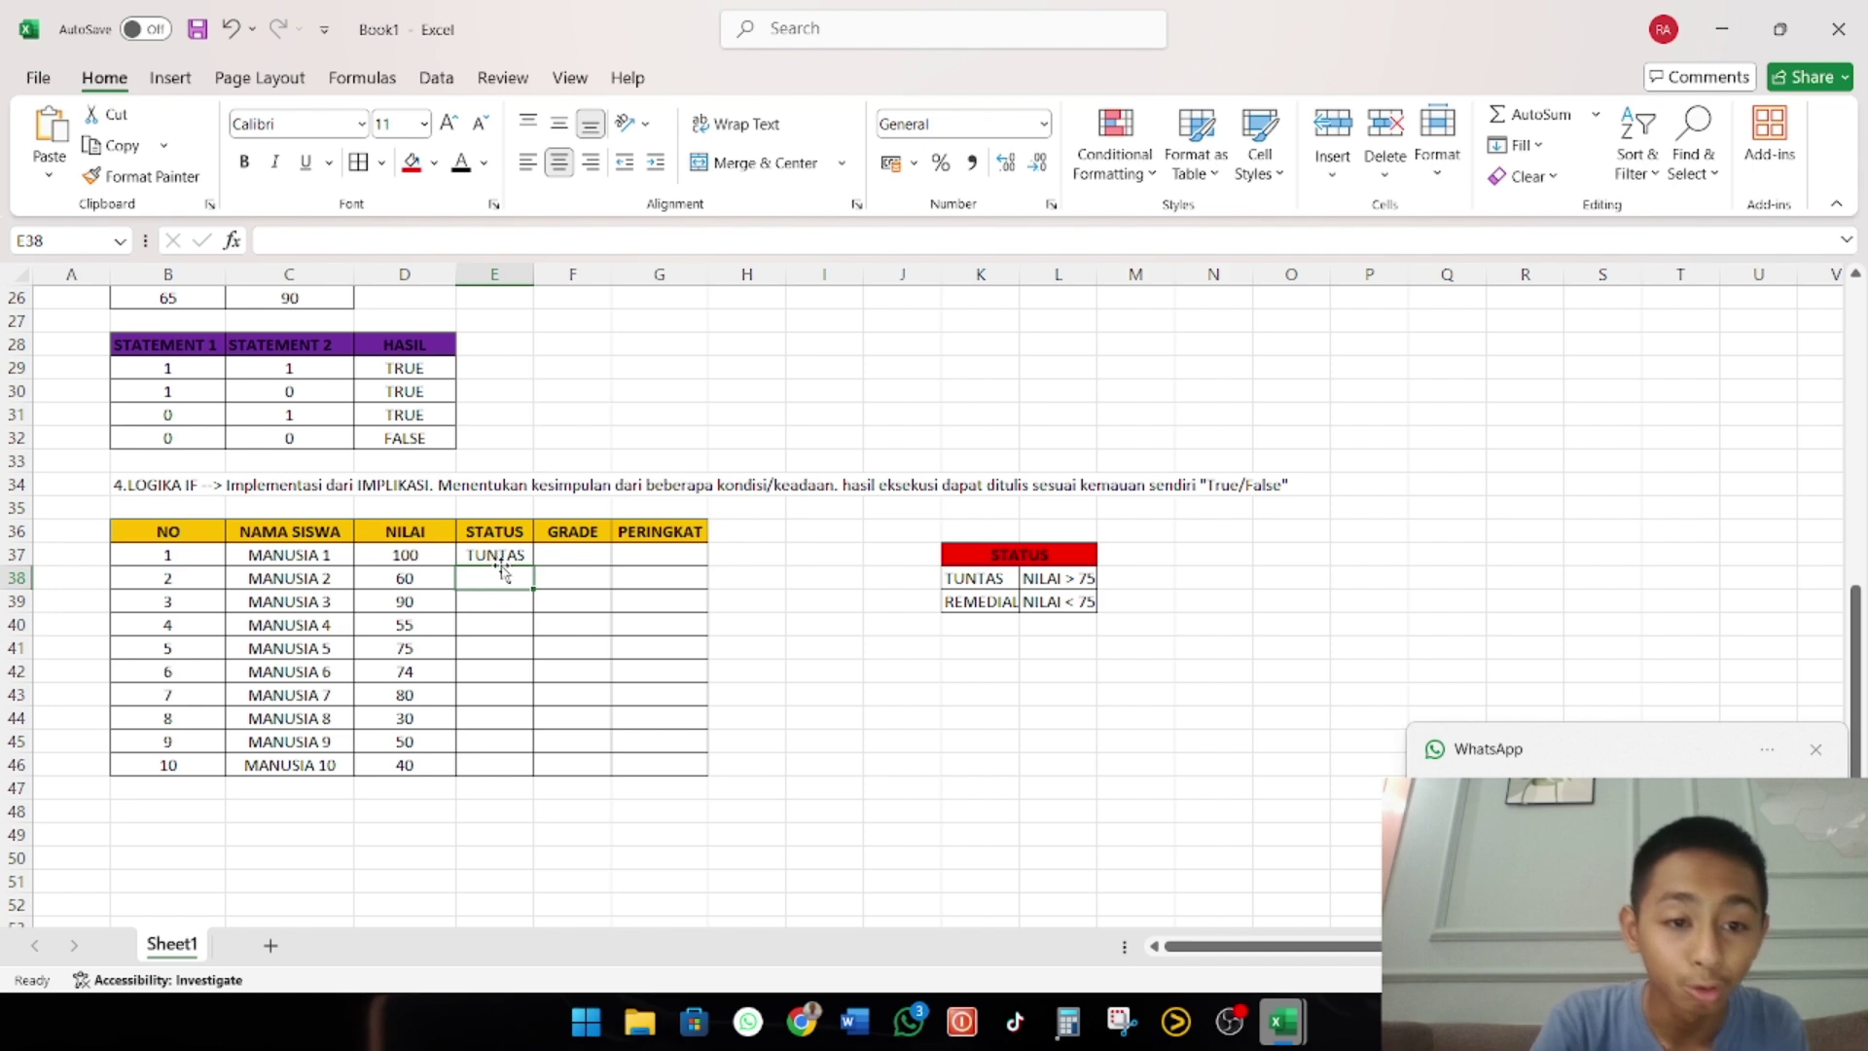
Fill the STATUS formula from E37 down through E46 for all remaining students
left_click(512, 557)
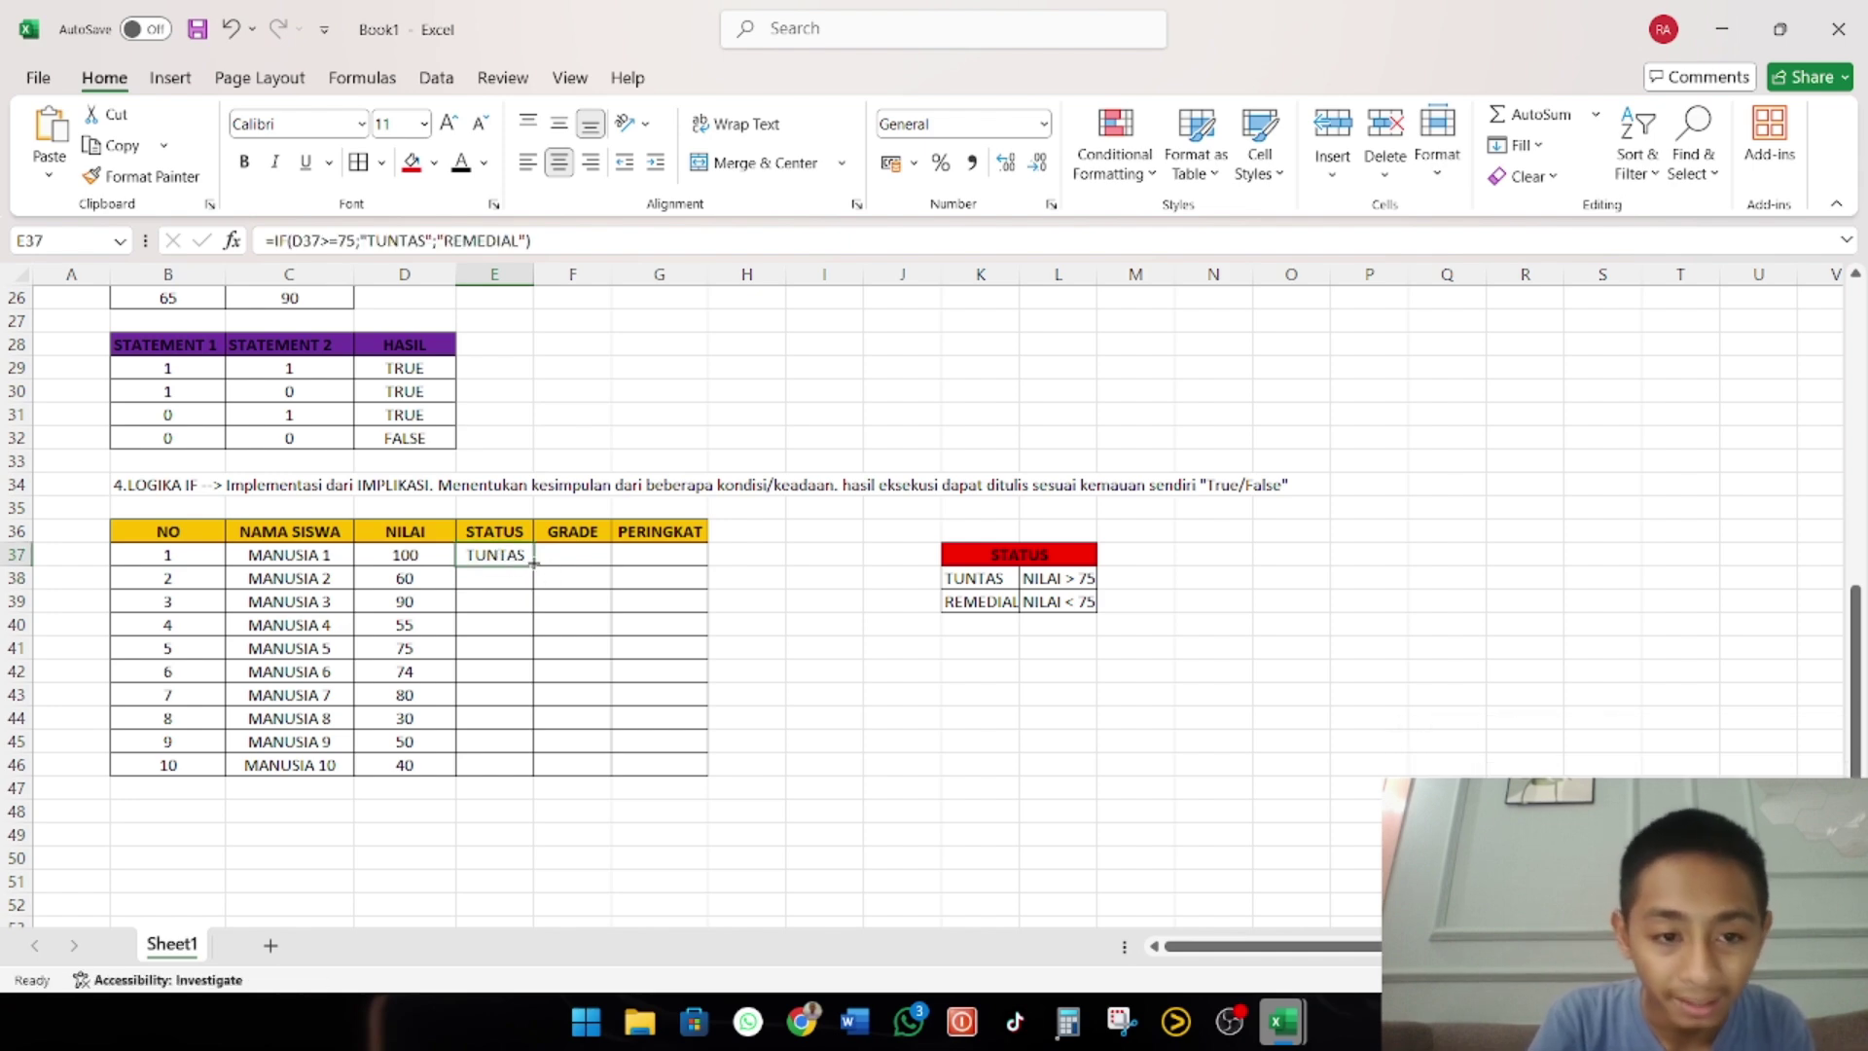
left_click_drag(534, 562, 535, 585)
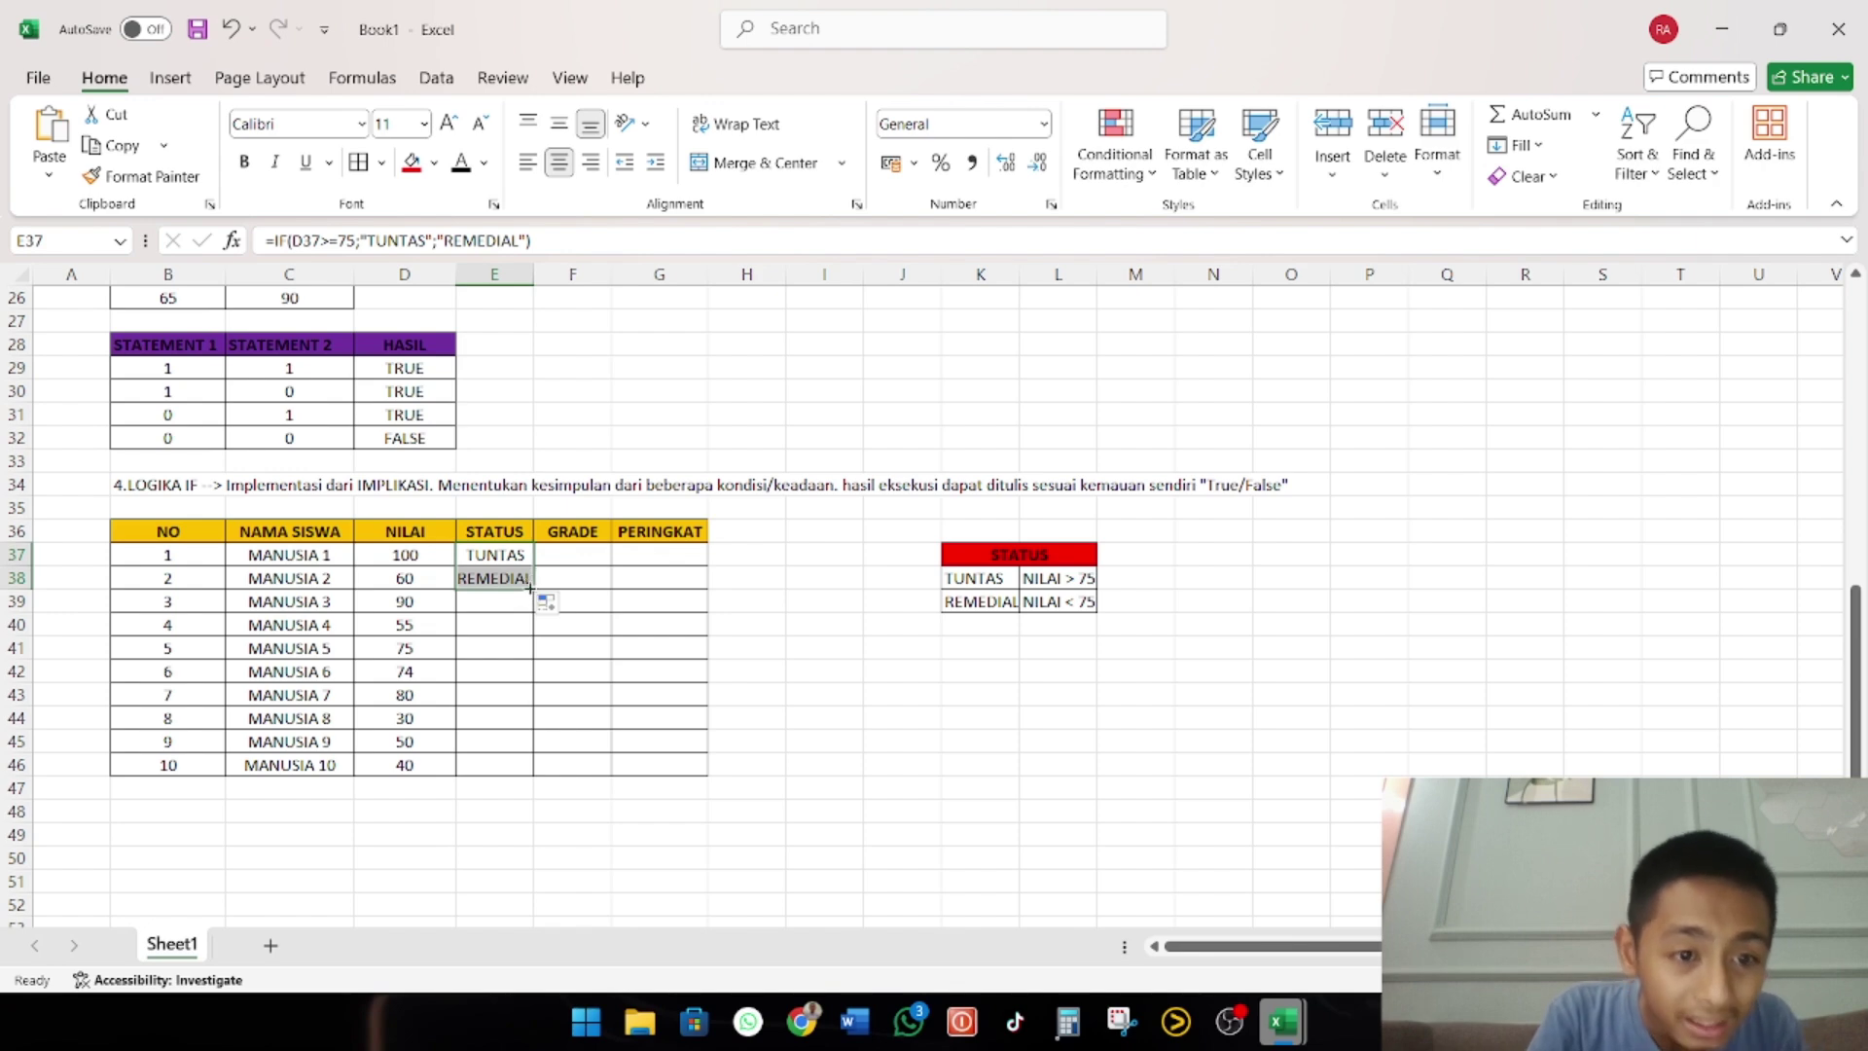
left_click_drag(529, 587, 528, 647)
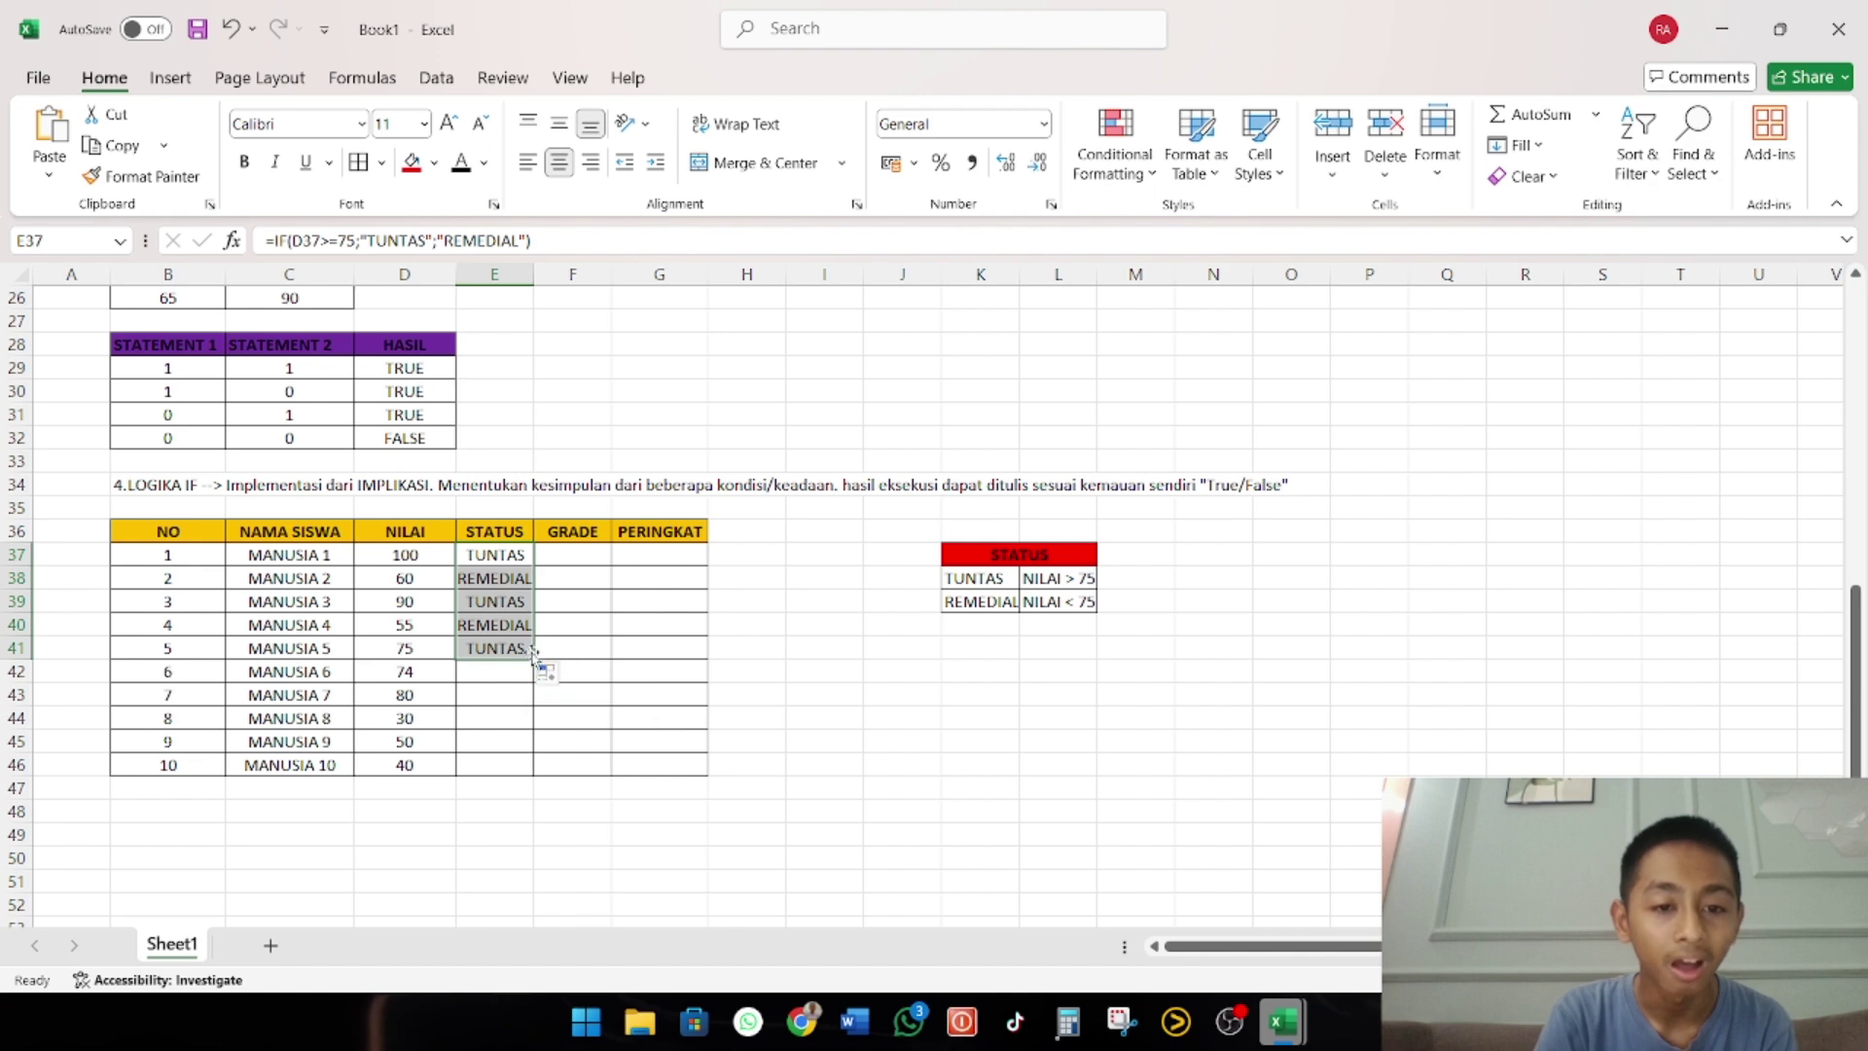
left_click_drag(533, 662, 534, 780)
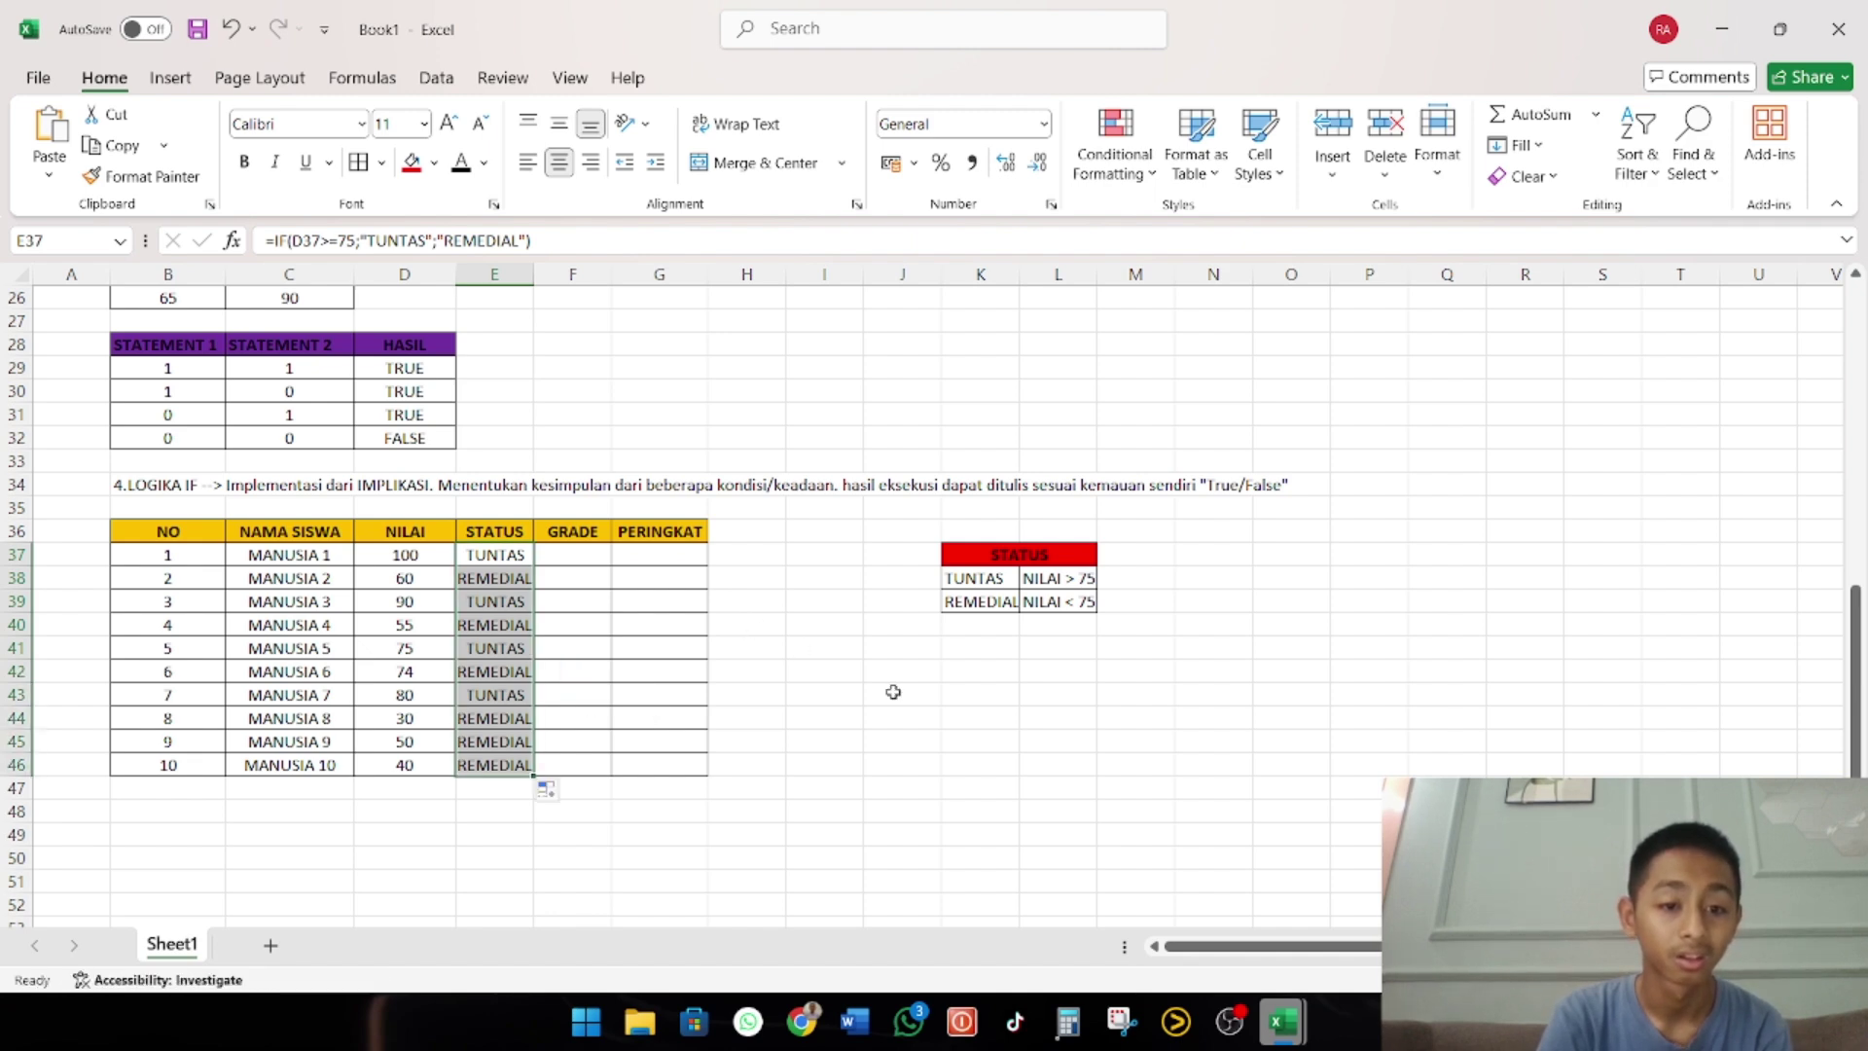
Apply all borders to the range N37:O42 beside the STATUS reference table
left_click(577, 554)
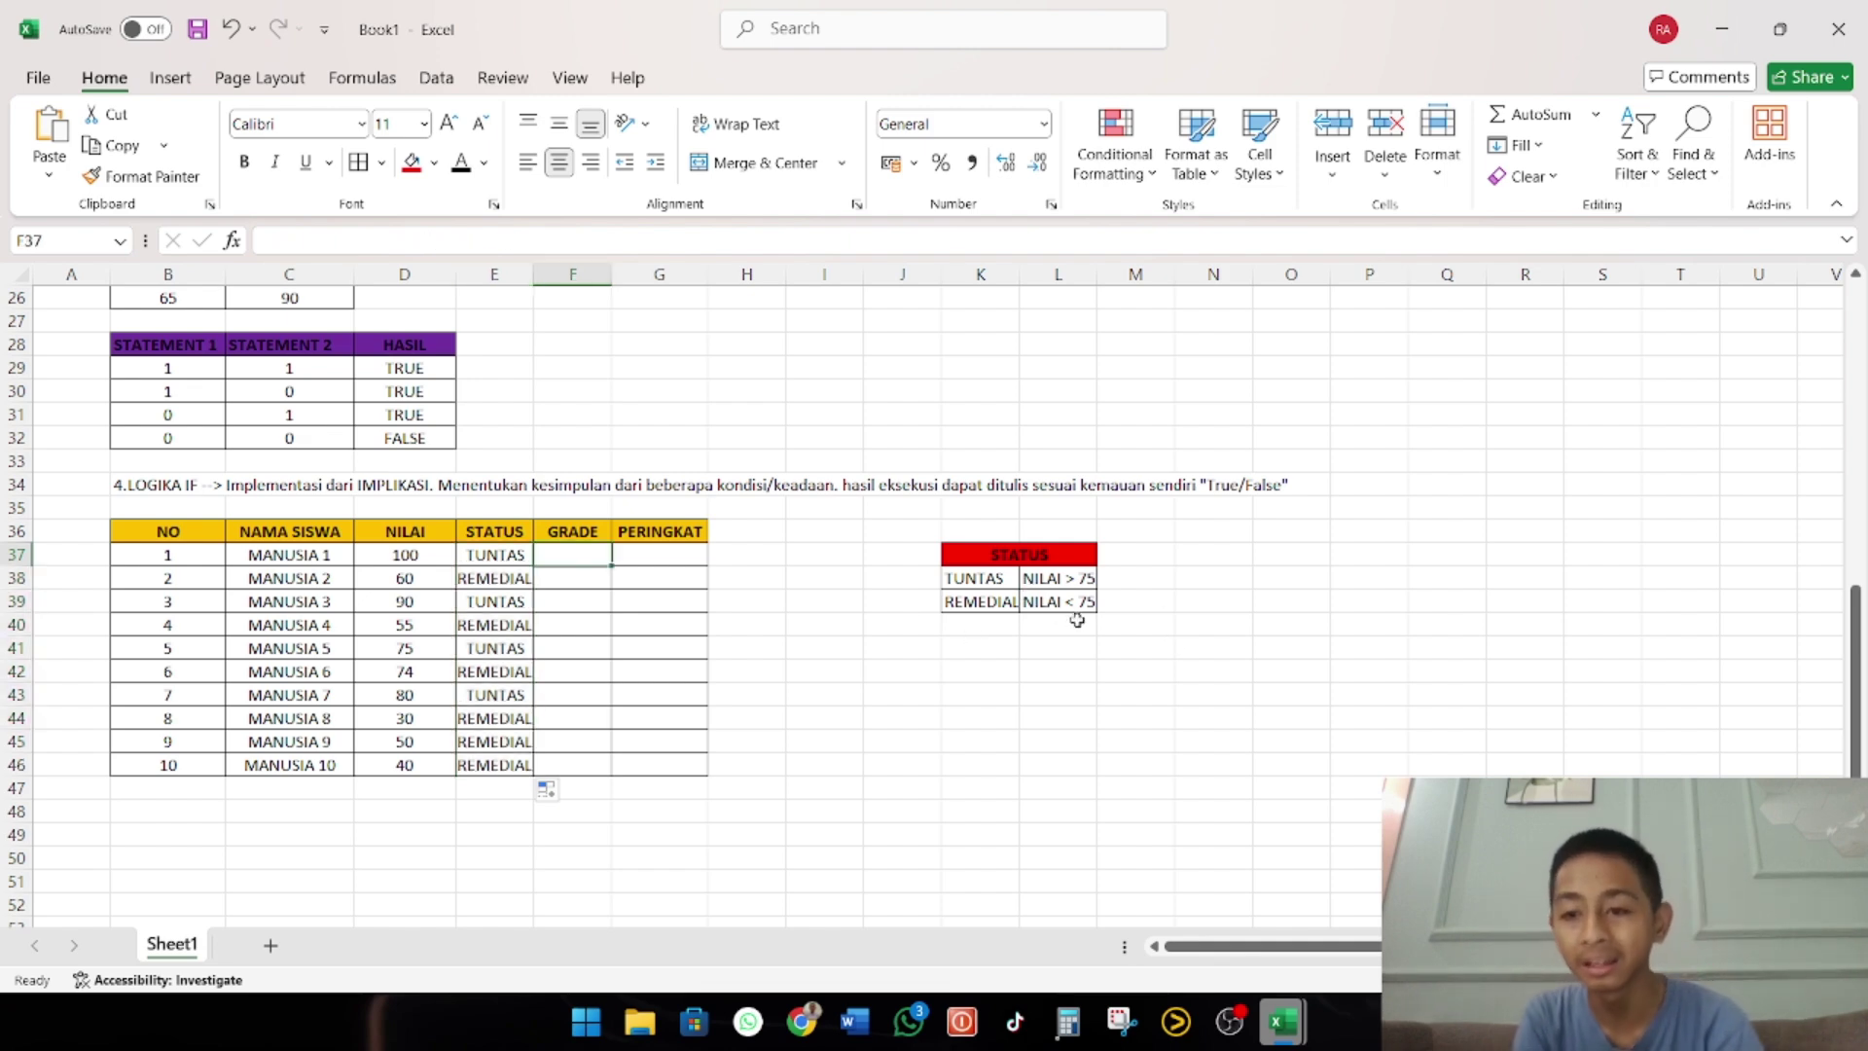
left_click(1167, 574)
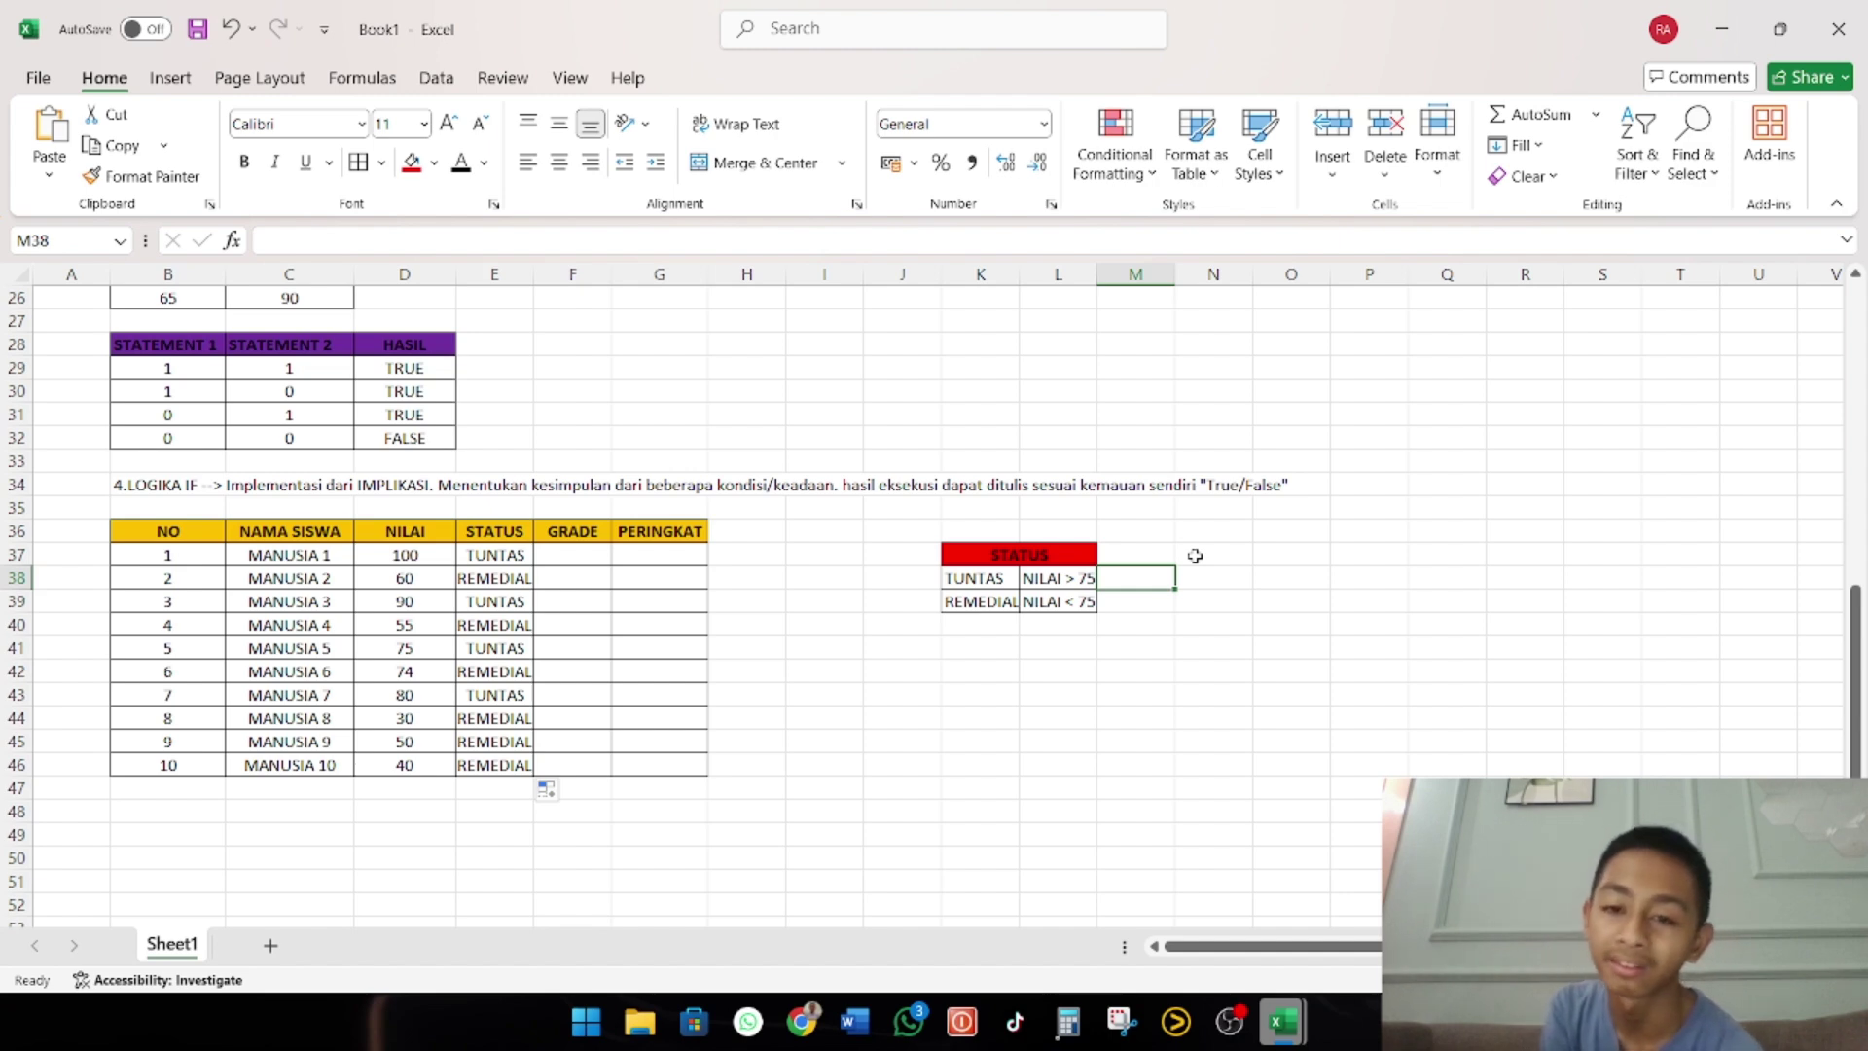
left_click(1194, 555)
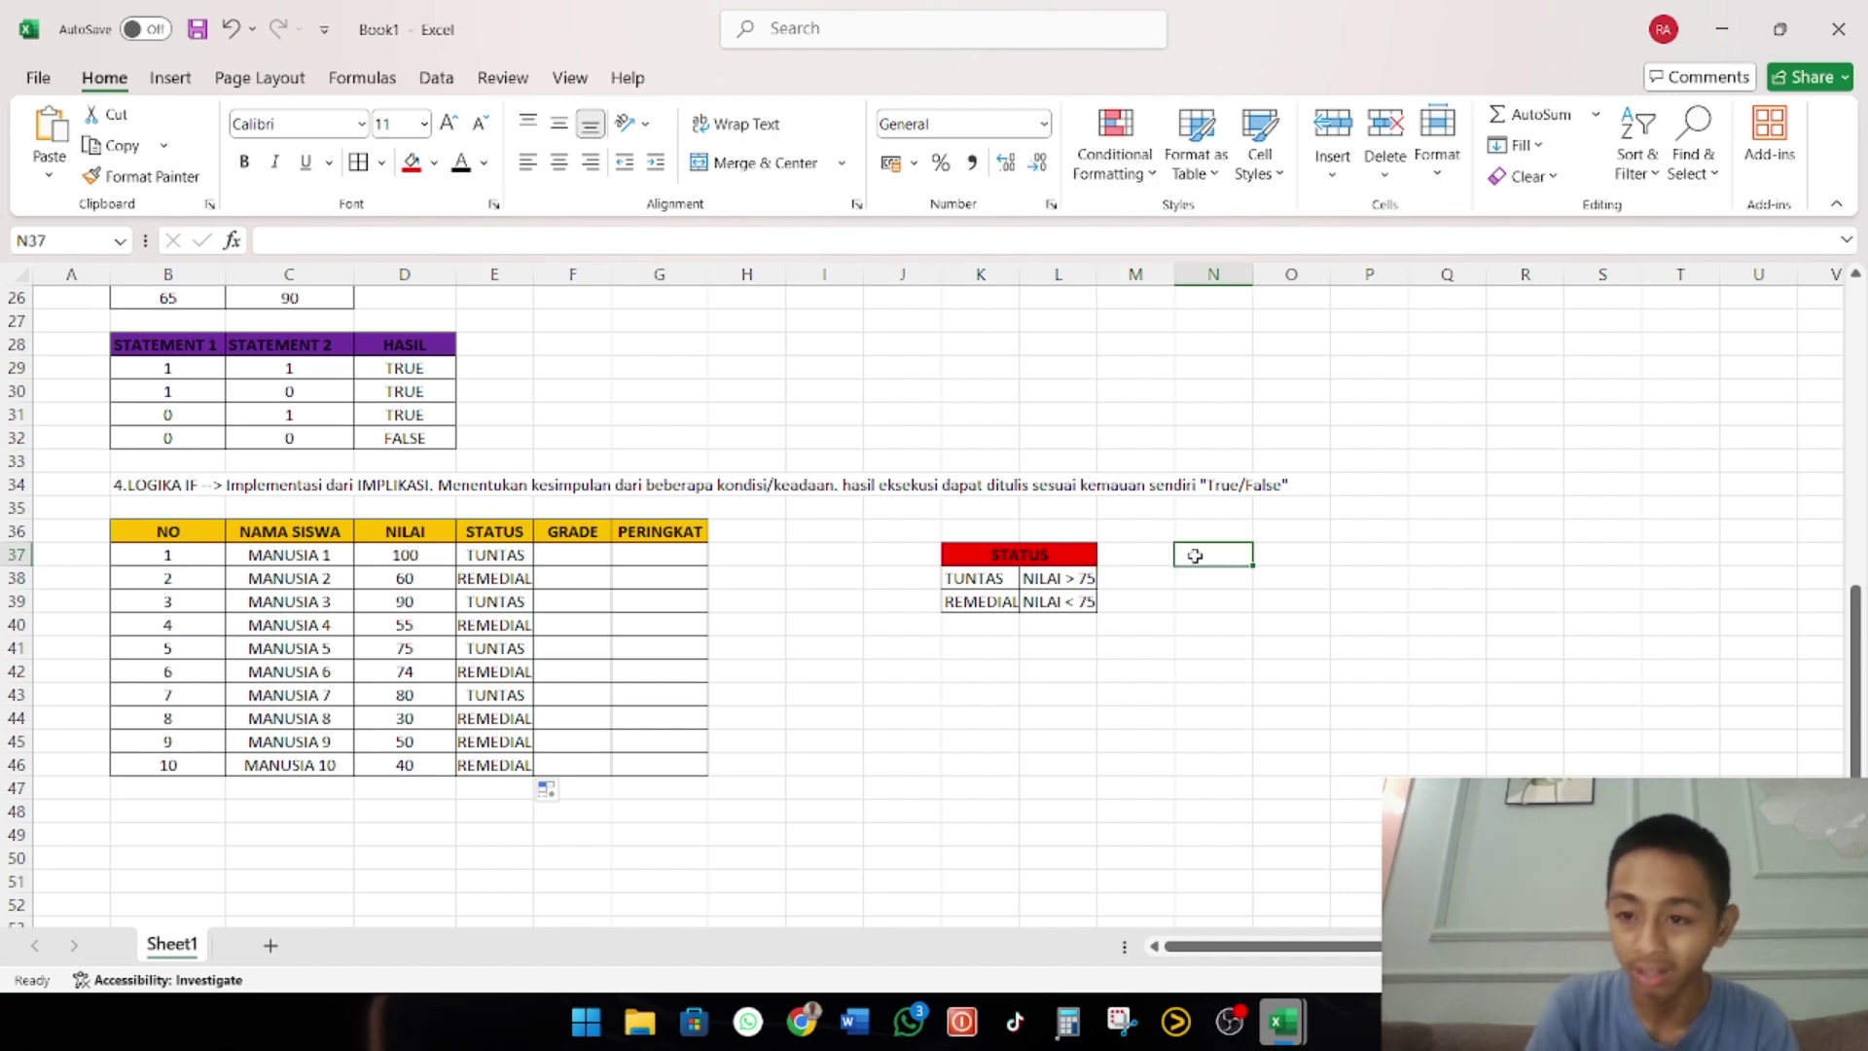
left_click_drag(1213, 555, 1275, 671)
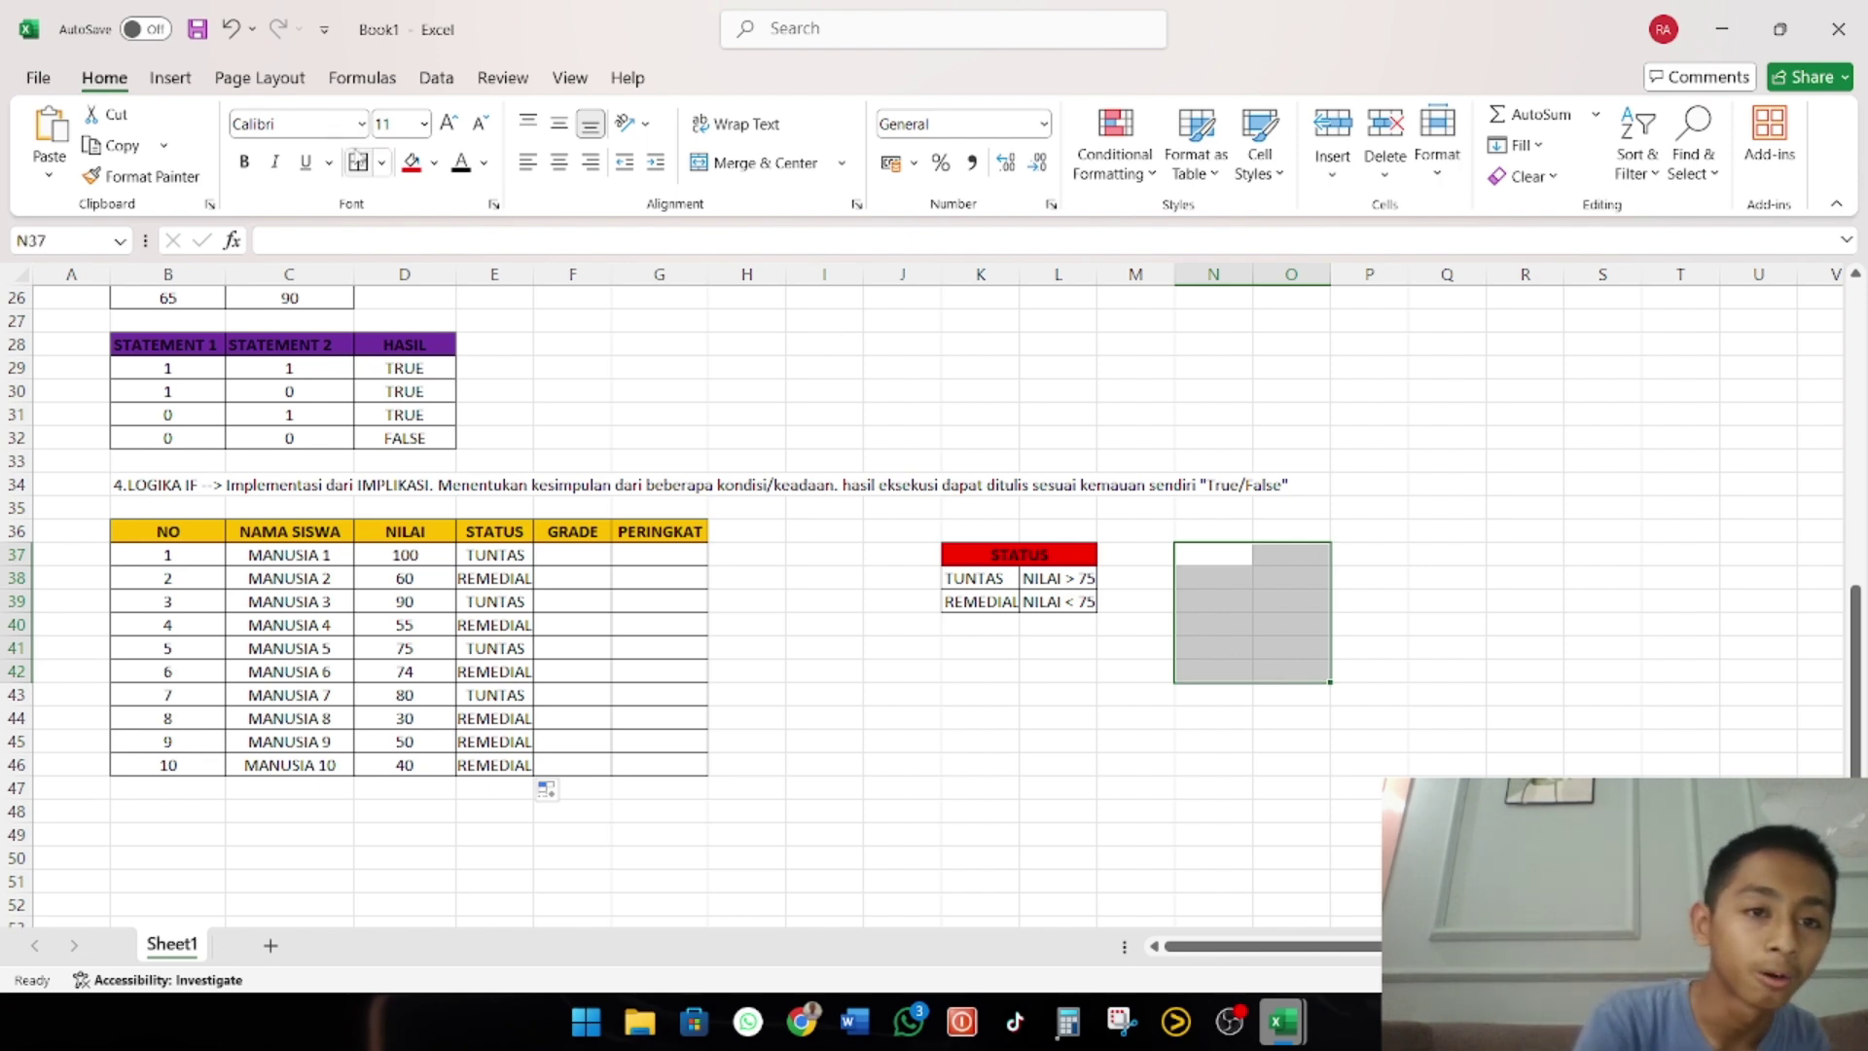
left_click(358, 162)
Merge and center cells N37:O37 and enter the heading GRADE
left_click(1230, 549)
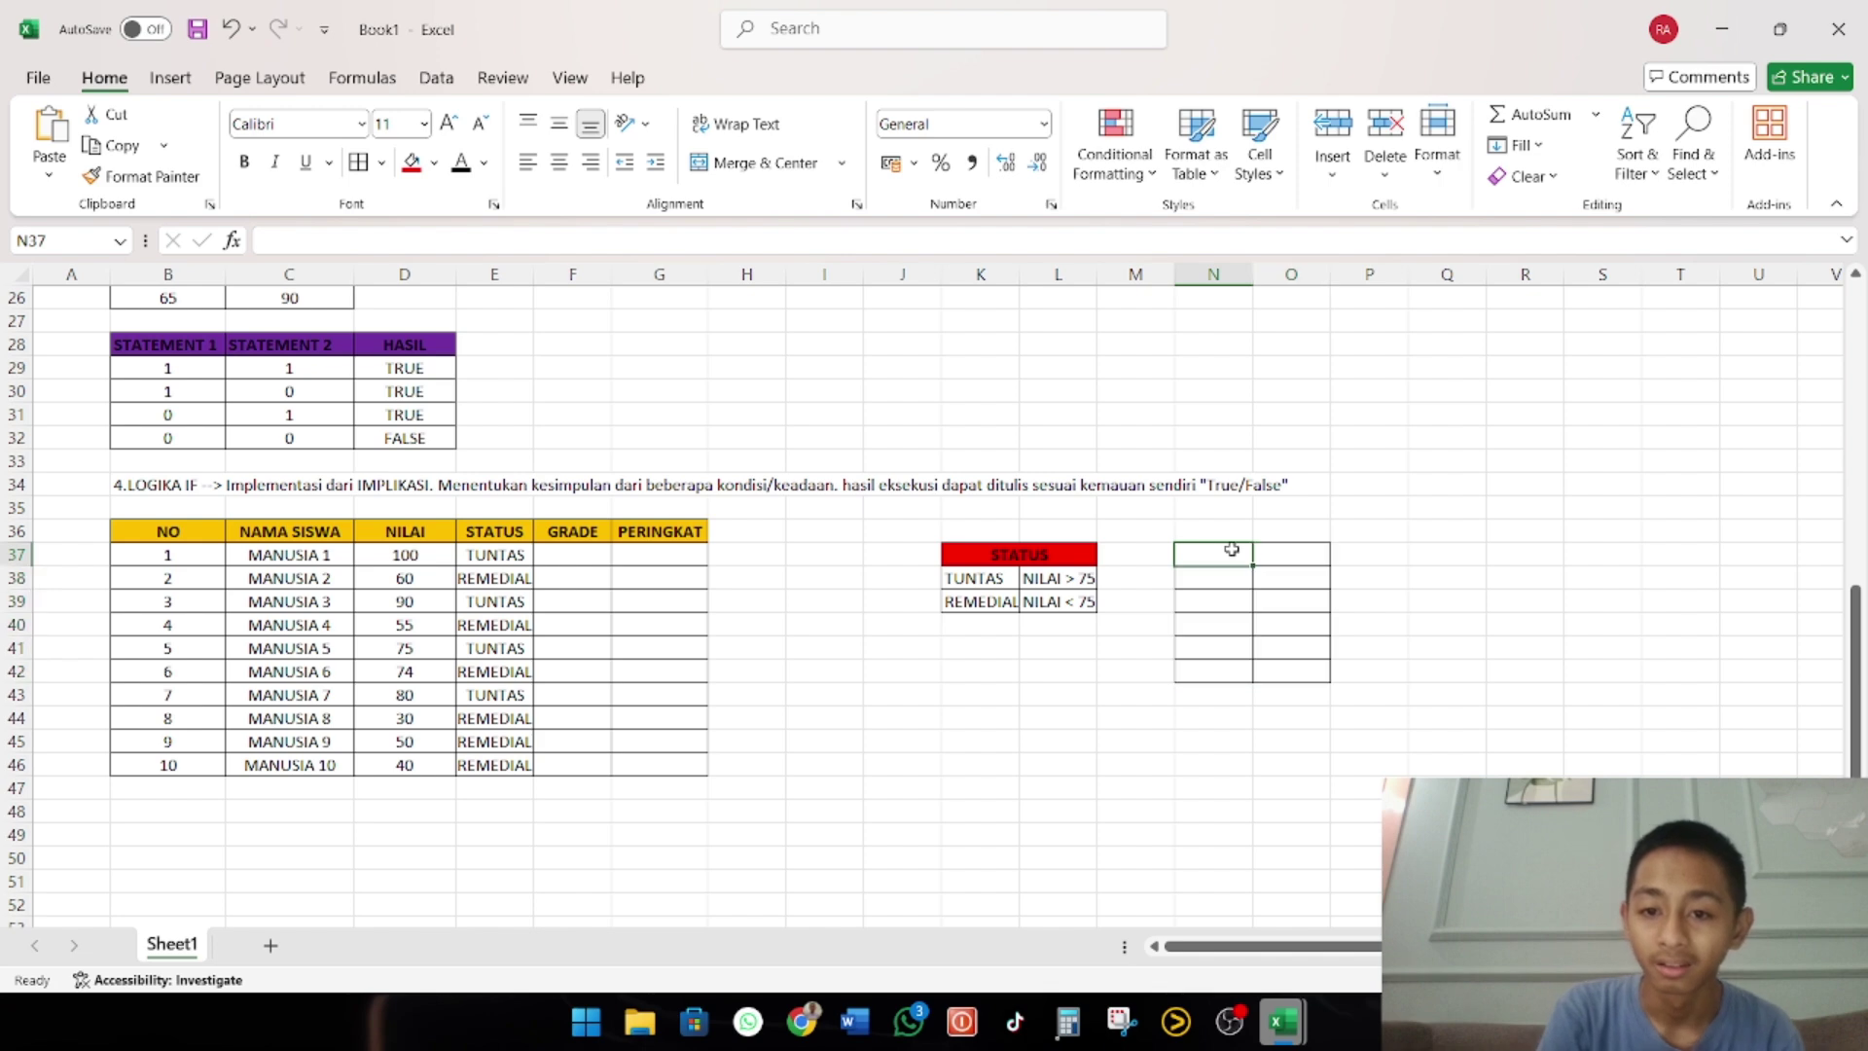
left_click_drag(1230, 549, 1261, 551)
left_click(709, 164)
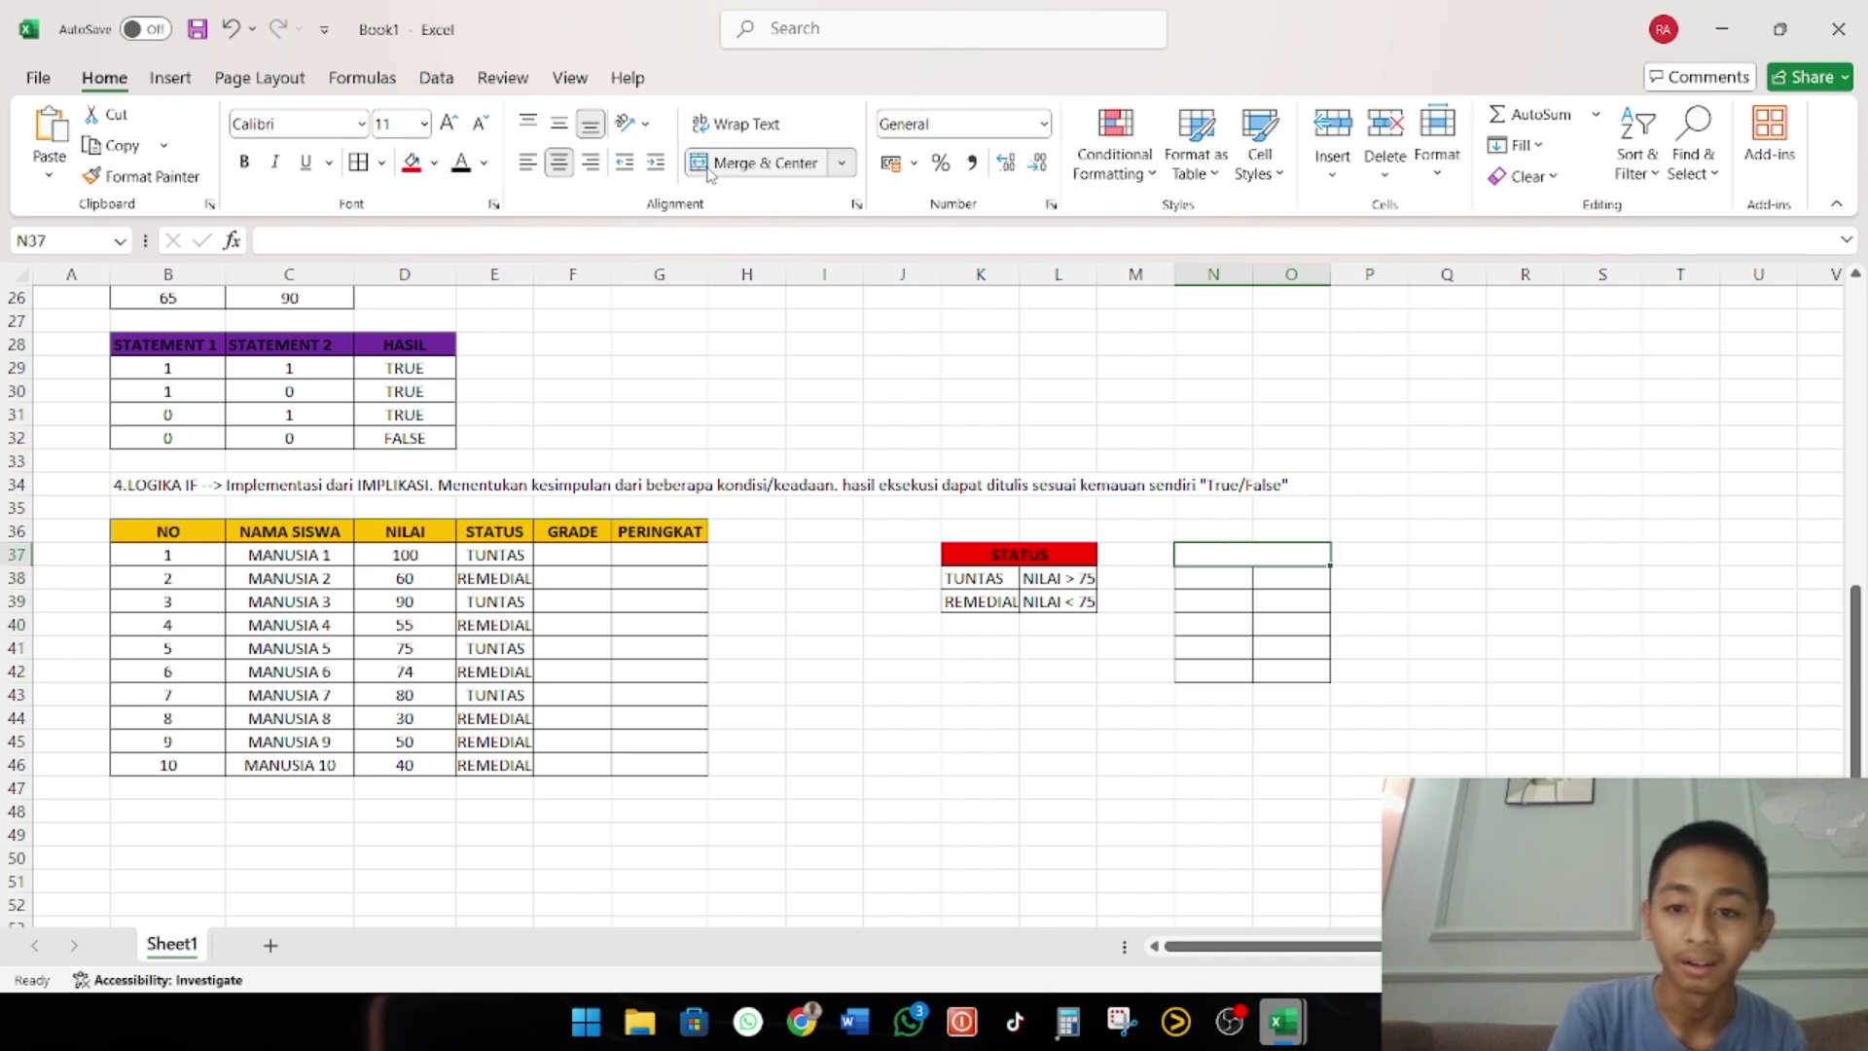
type("GRADE")
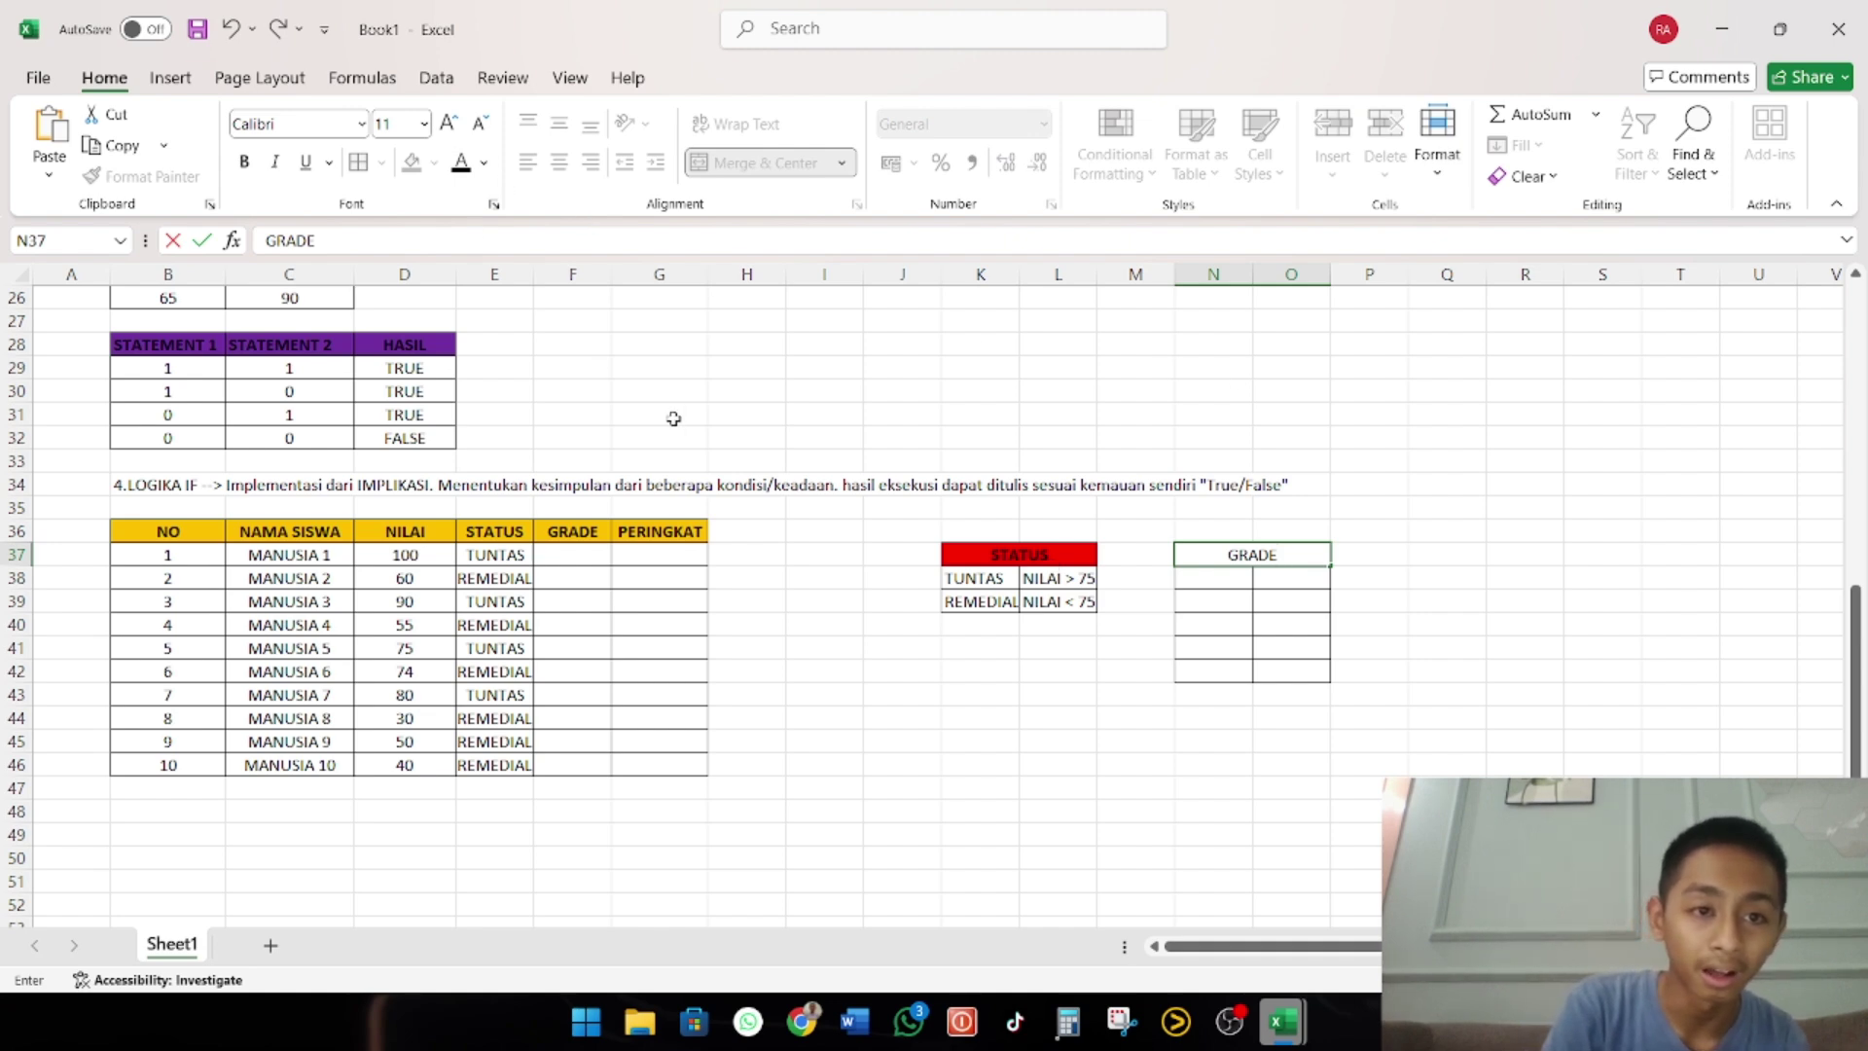
Format the GRADE heading in N37 with a red fill and bold text
left_click_drag(671, 416, 1179, 546)
left_click(1179, 546)
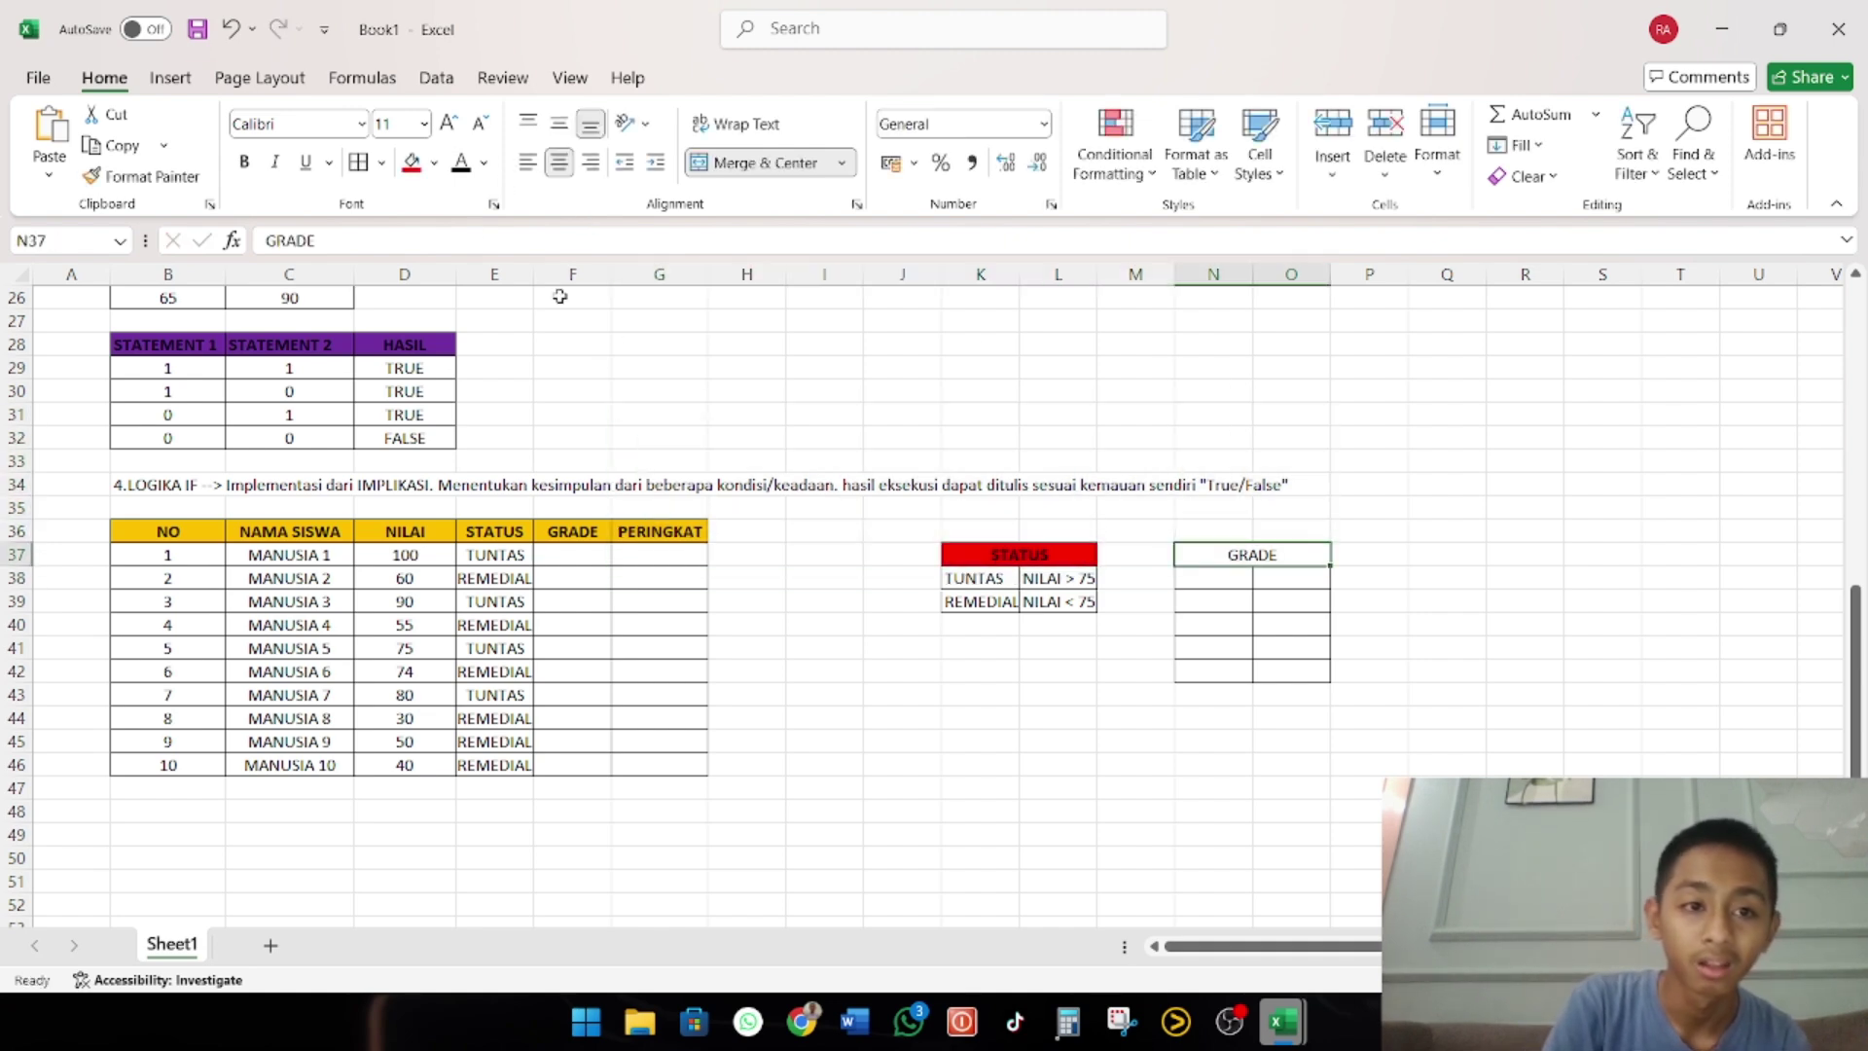
left_click(411, 163)
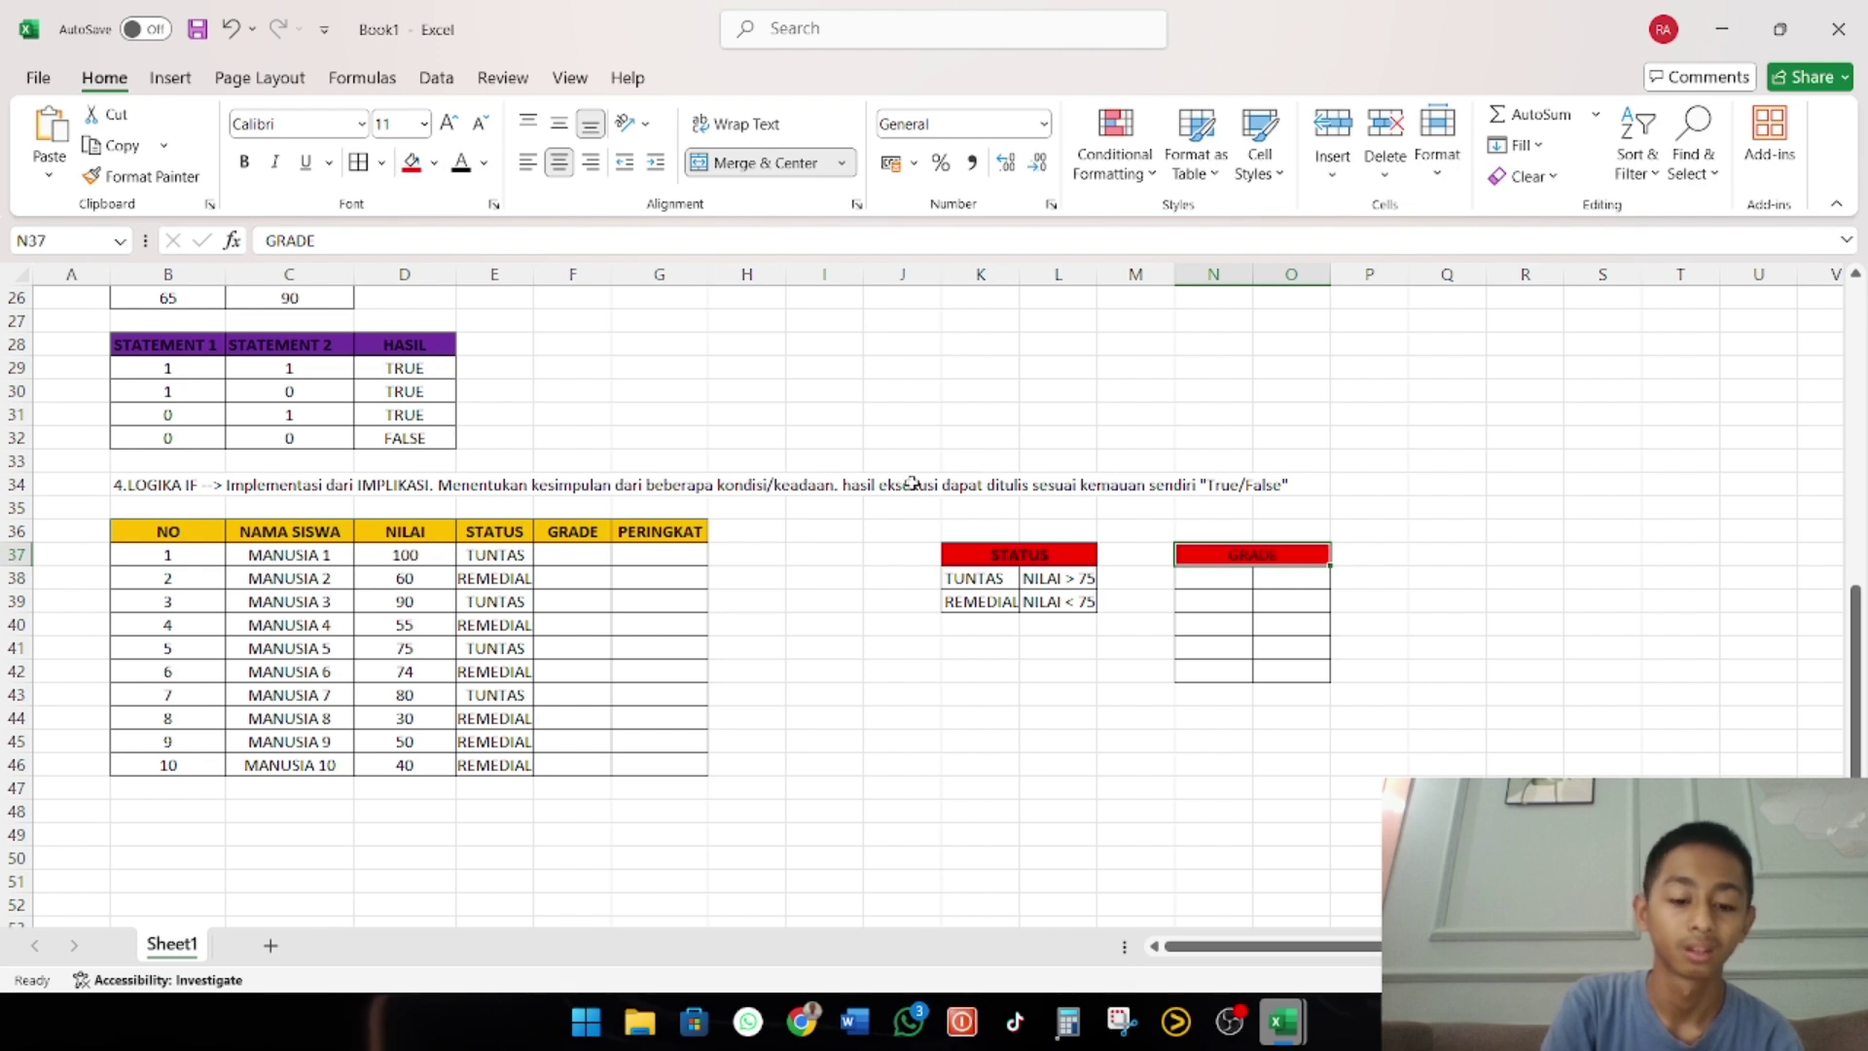
key("ctrl+b")
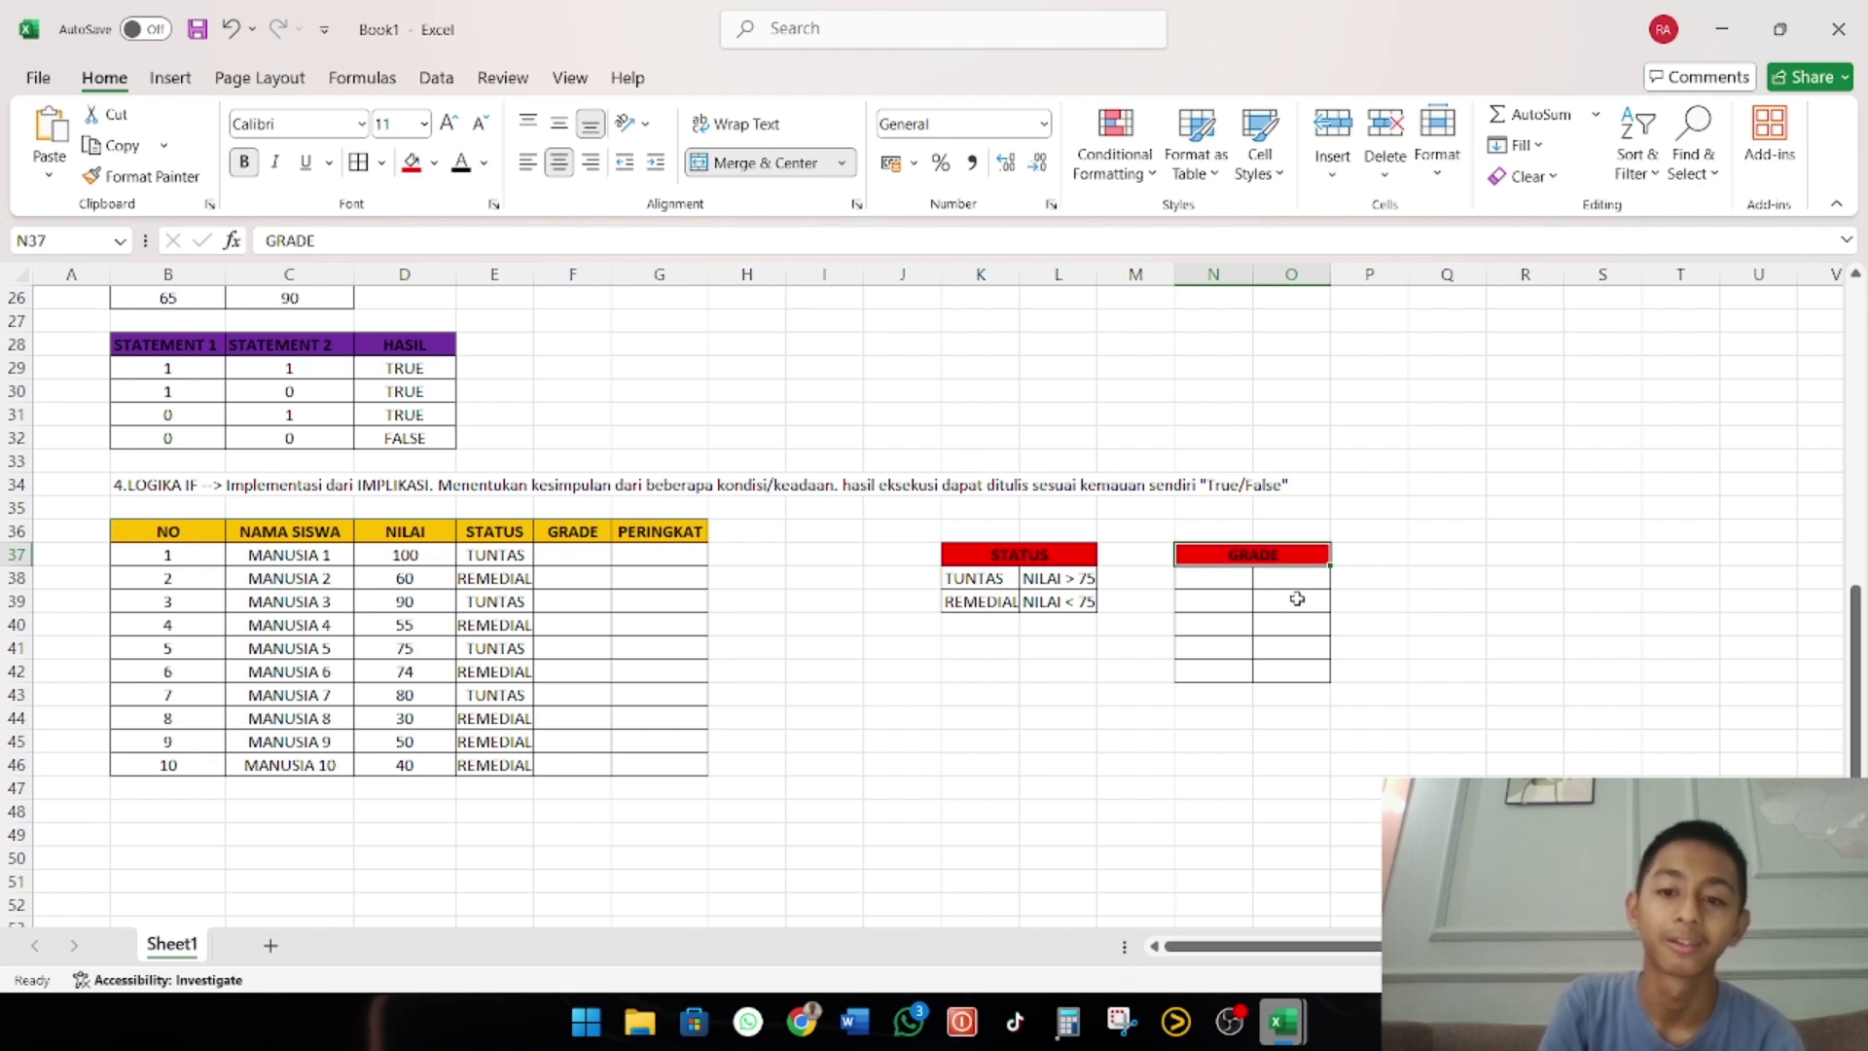
left_click(1188, 571)
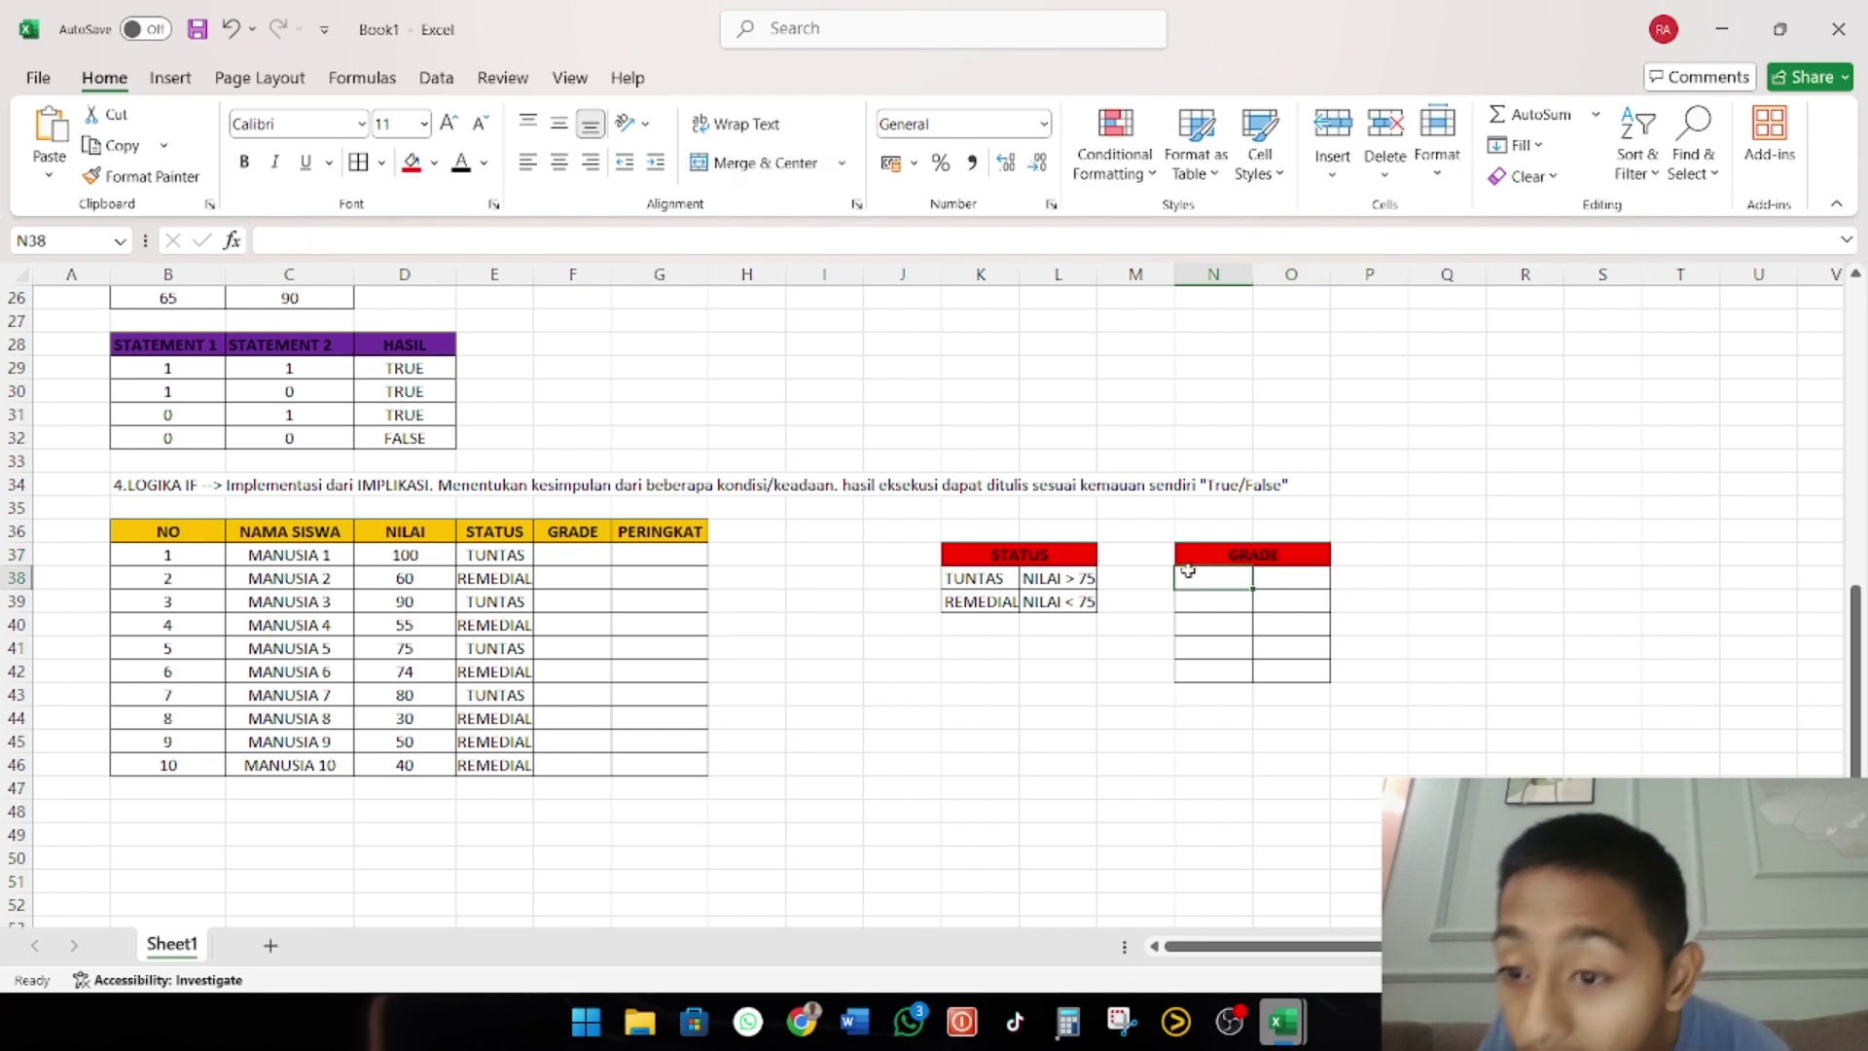
type("A")
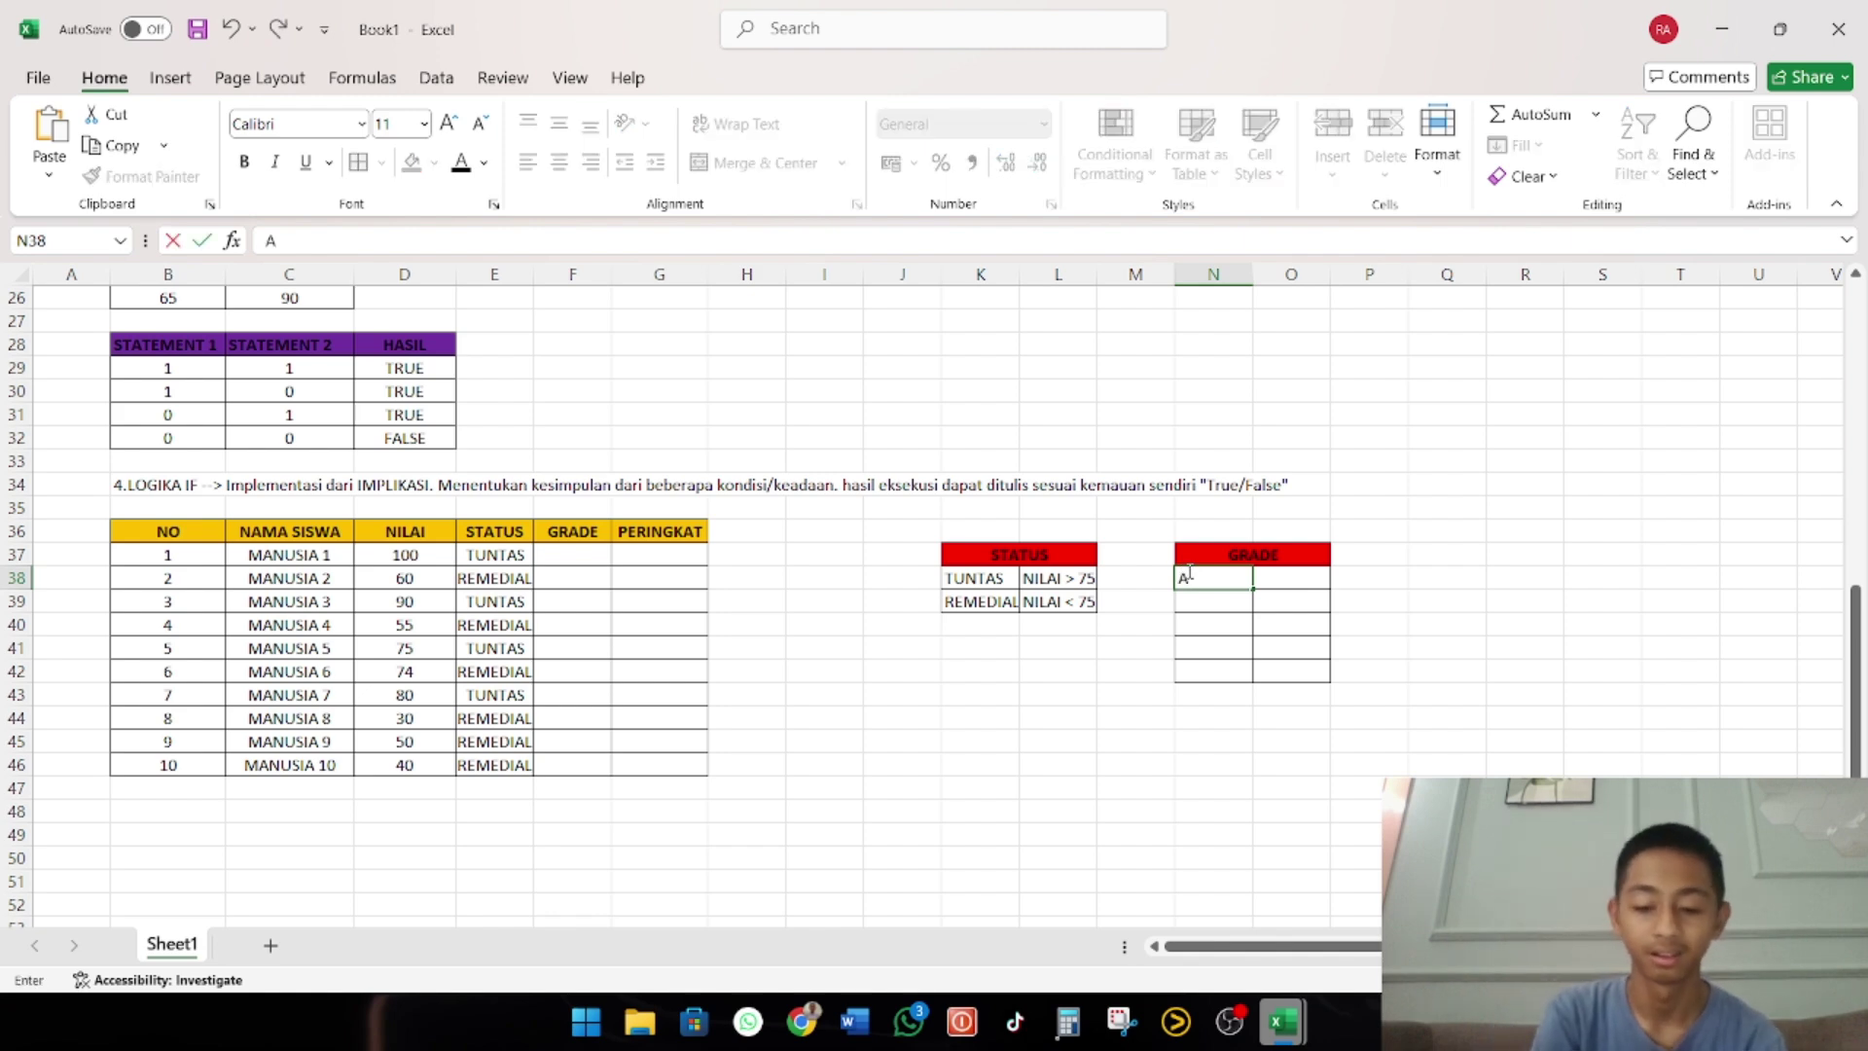
key("BackSpace")
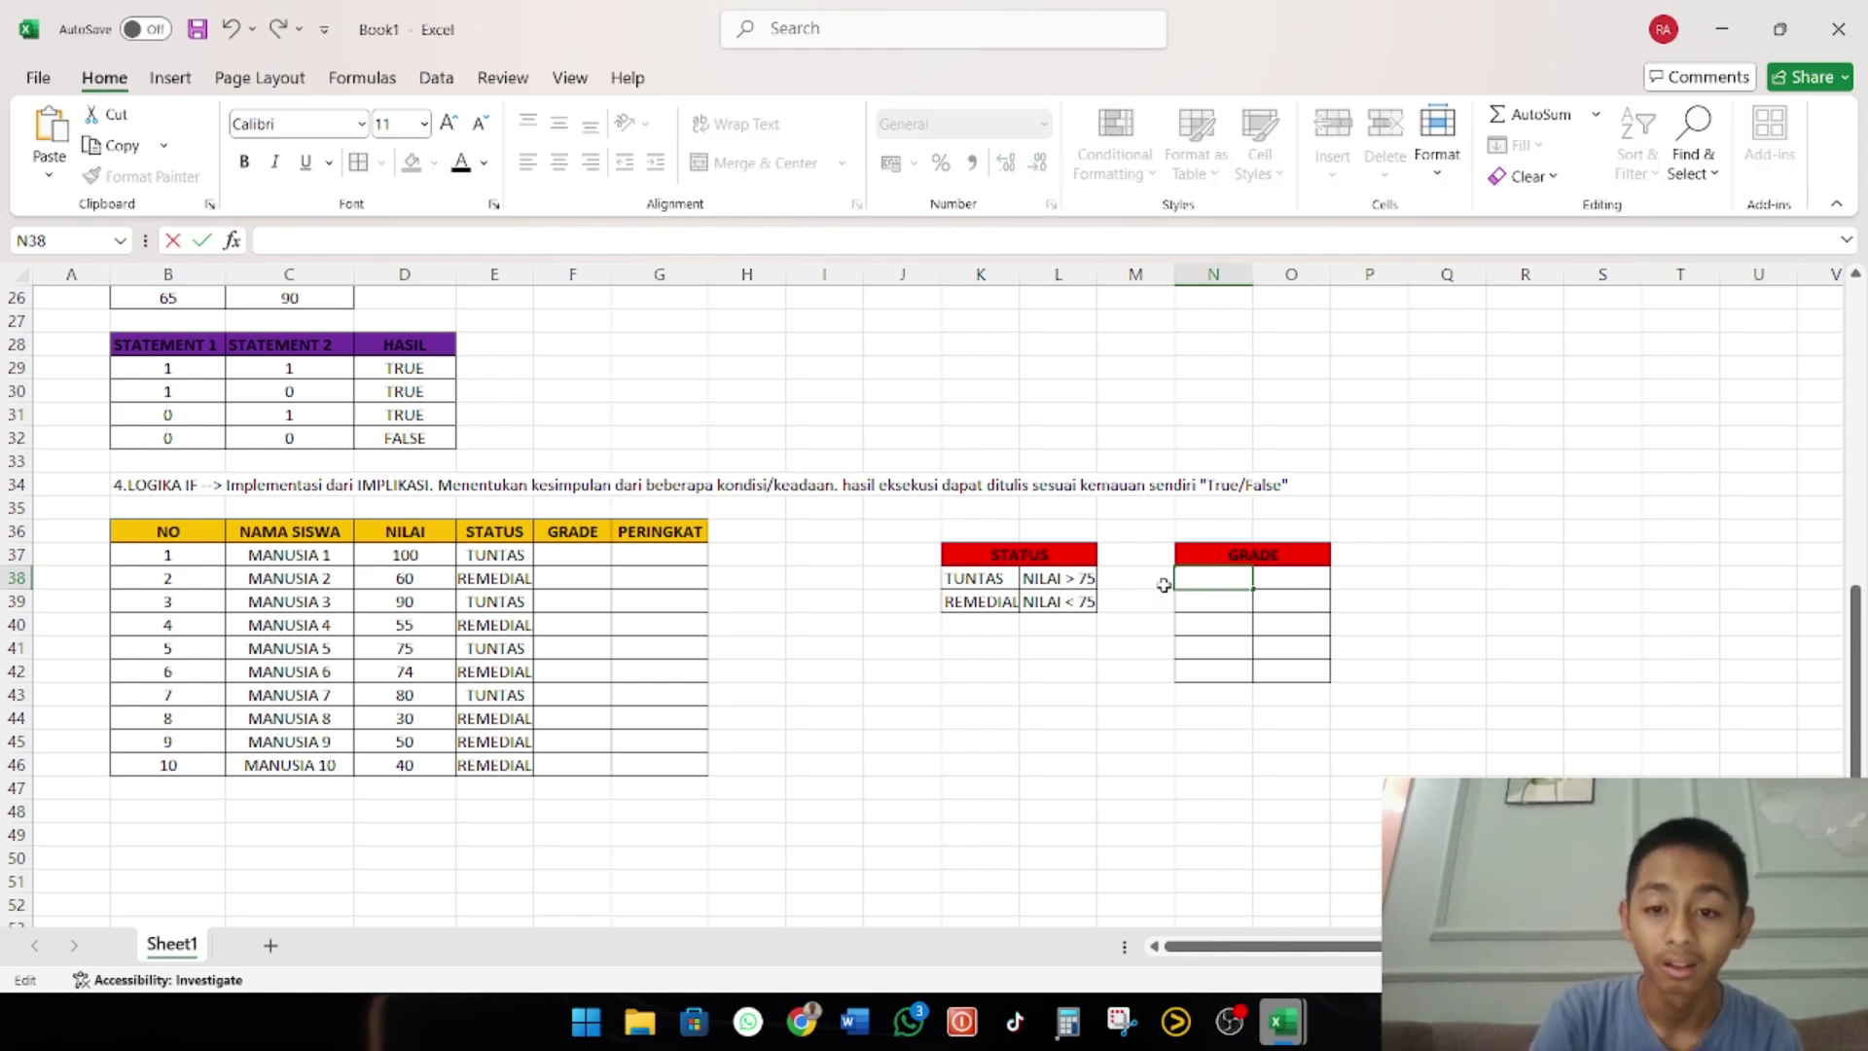
Center the contents of N38:O42, and enter grade A in N38 with its score range 90-100 in O38
left_click_drag(1180, 580, 1316, 670)
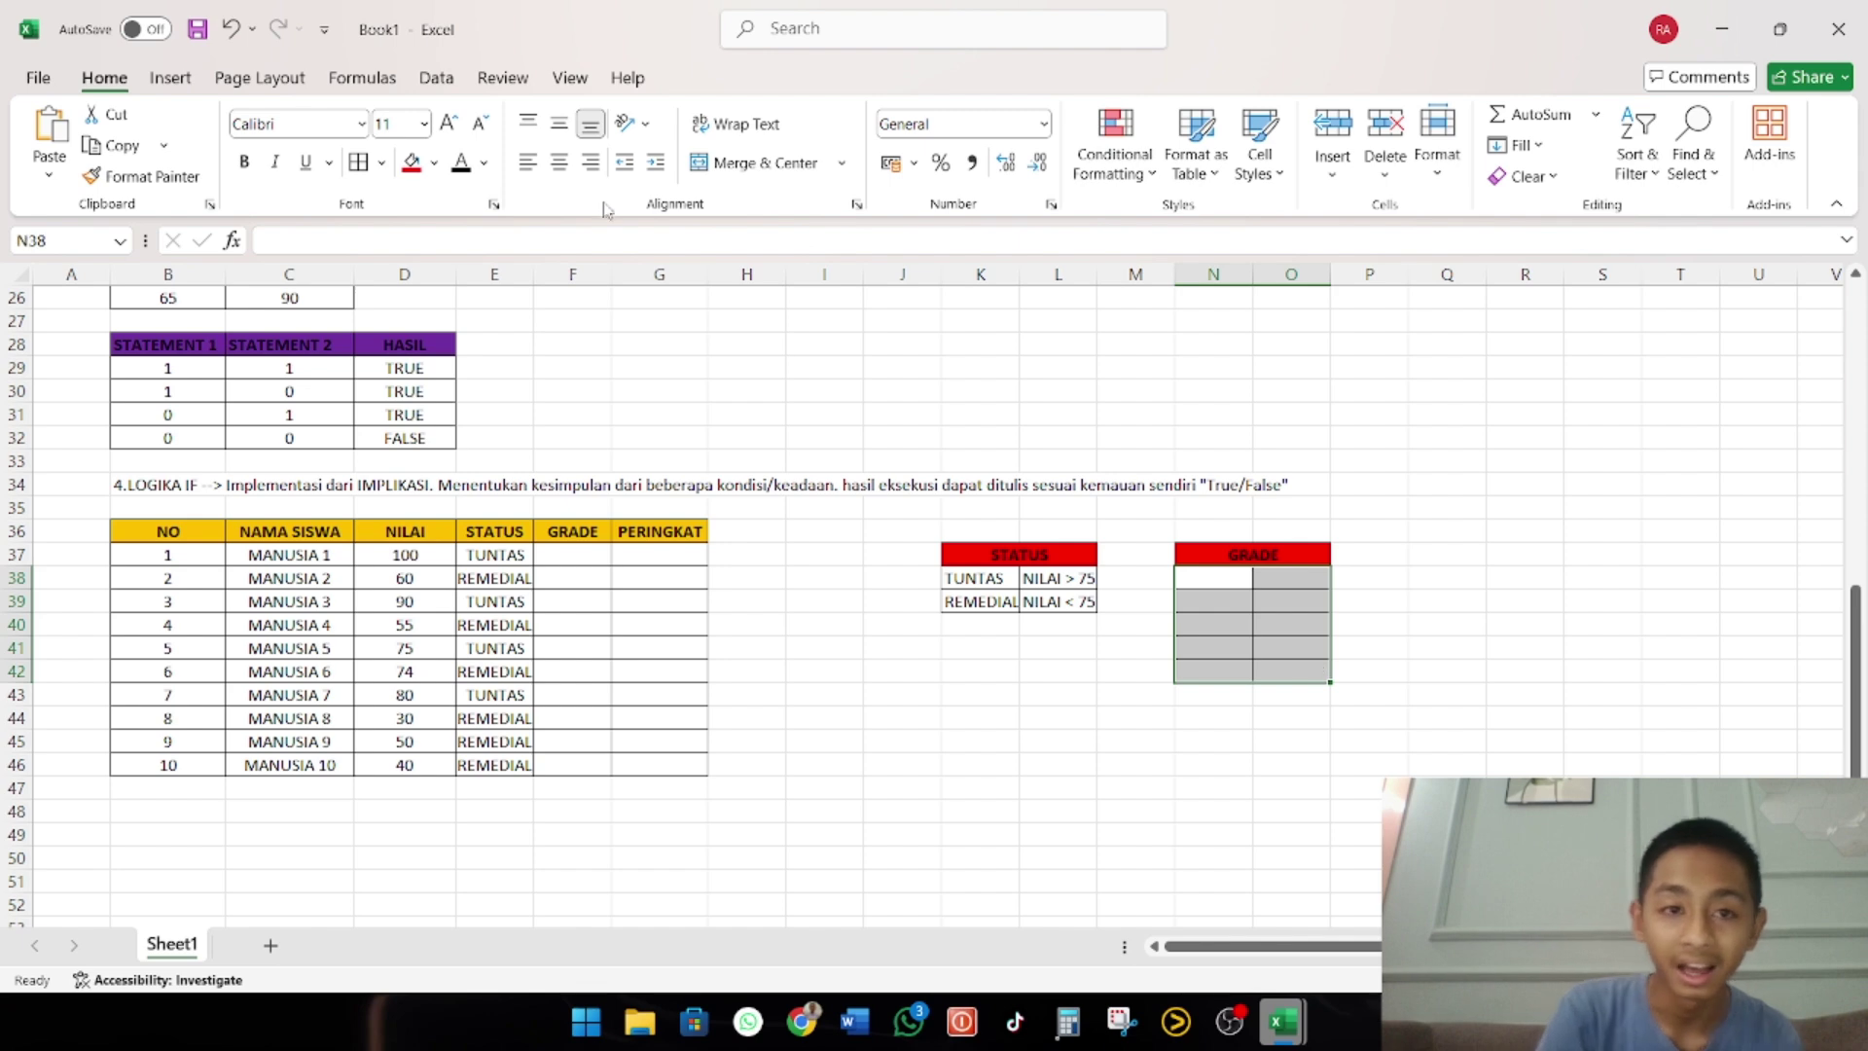
left_click(559, 164)
left_click(1227, 577)
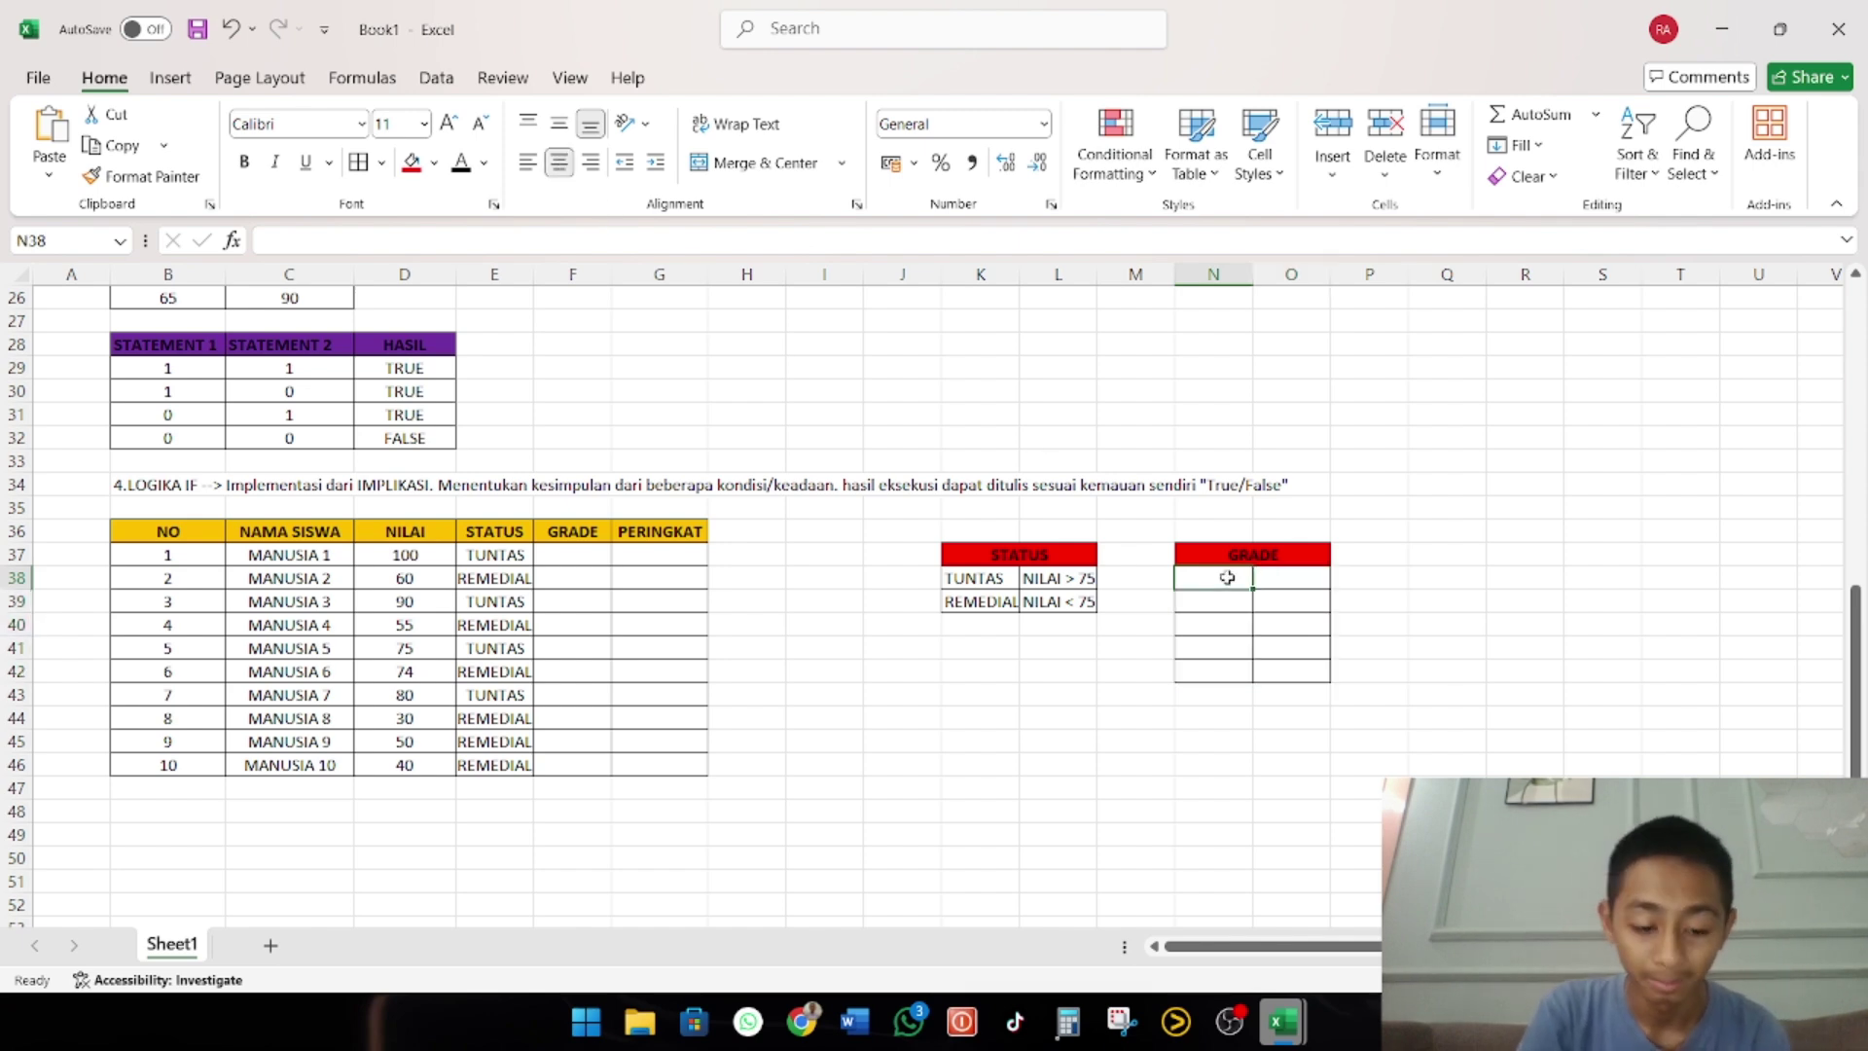
type("A")
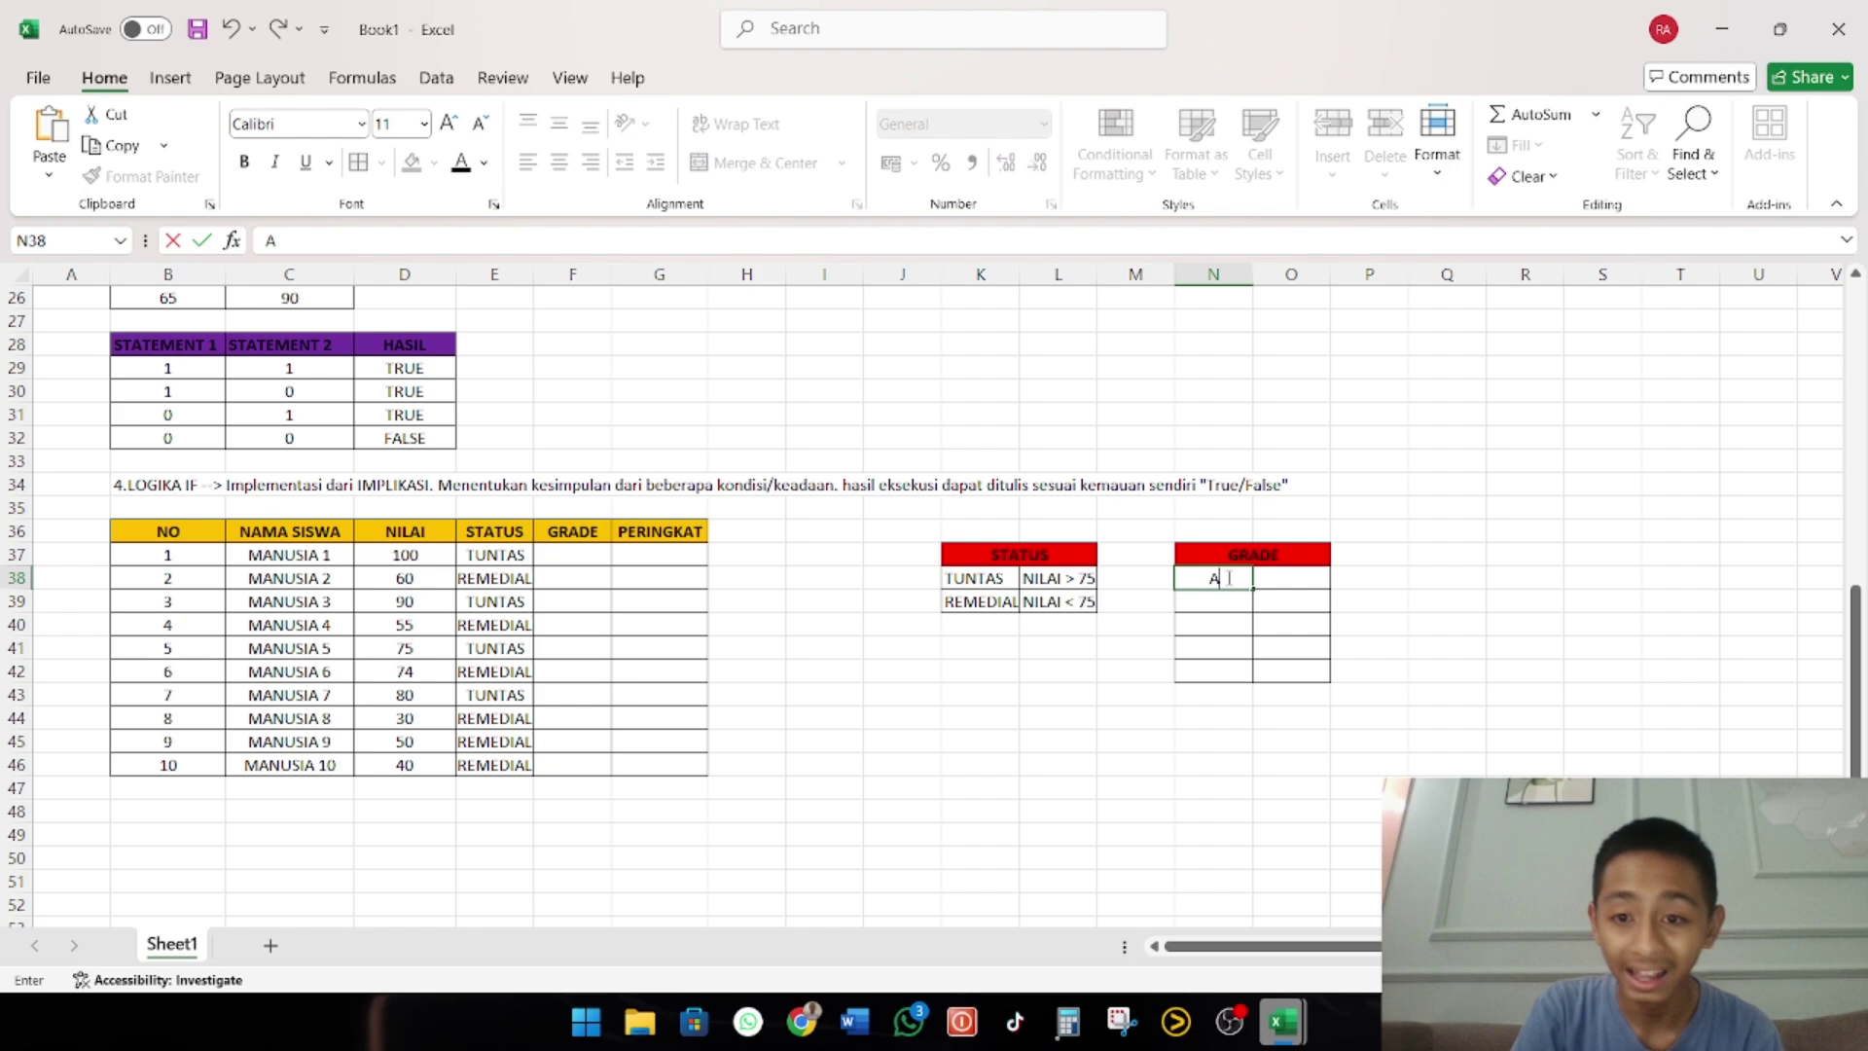
left_click(1299, 578)
type("90-100")
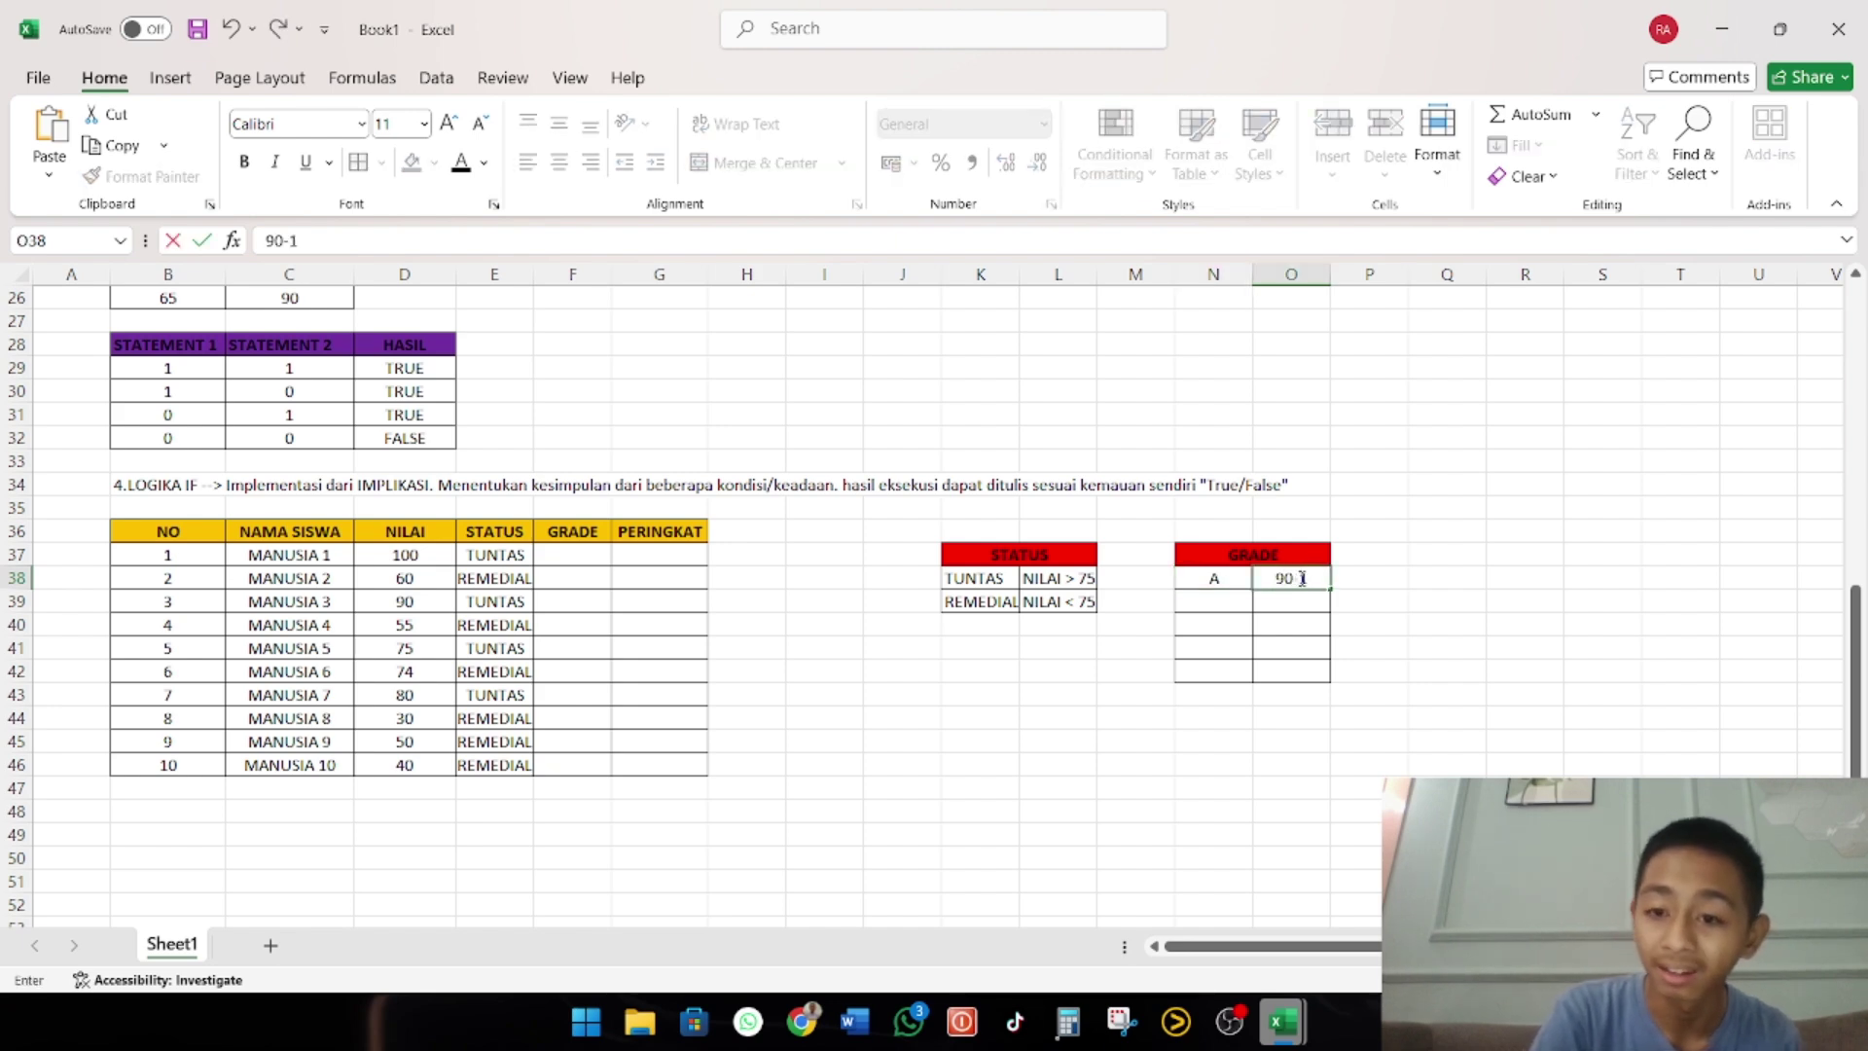
Enter grade B in N39 with its score range 80-89 in O39
left_click(1220, 600)
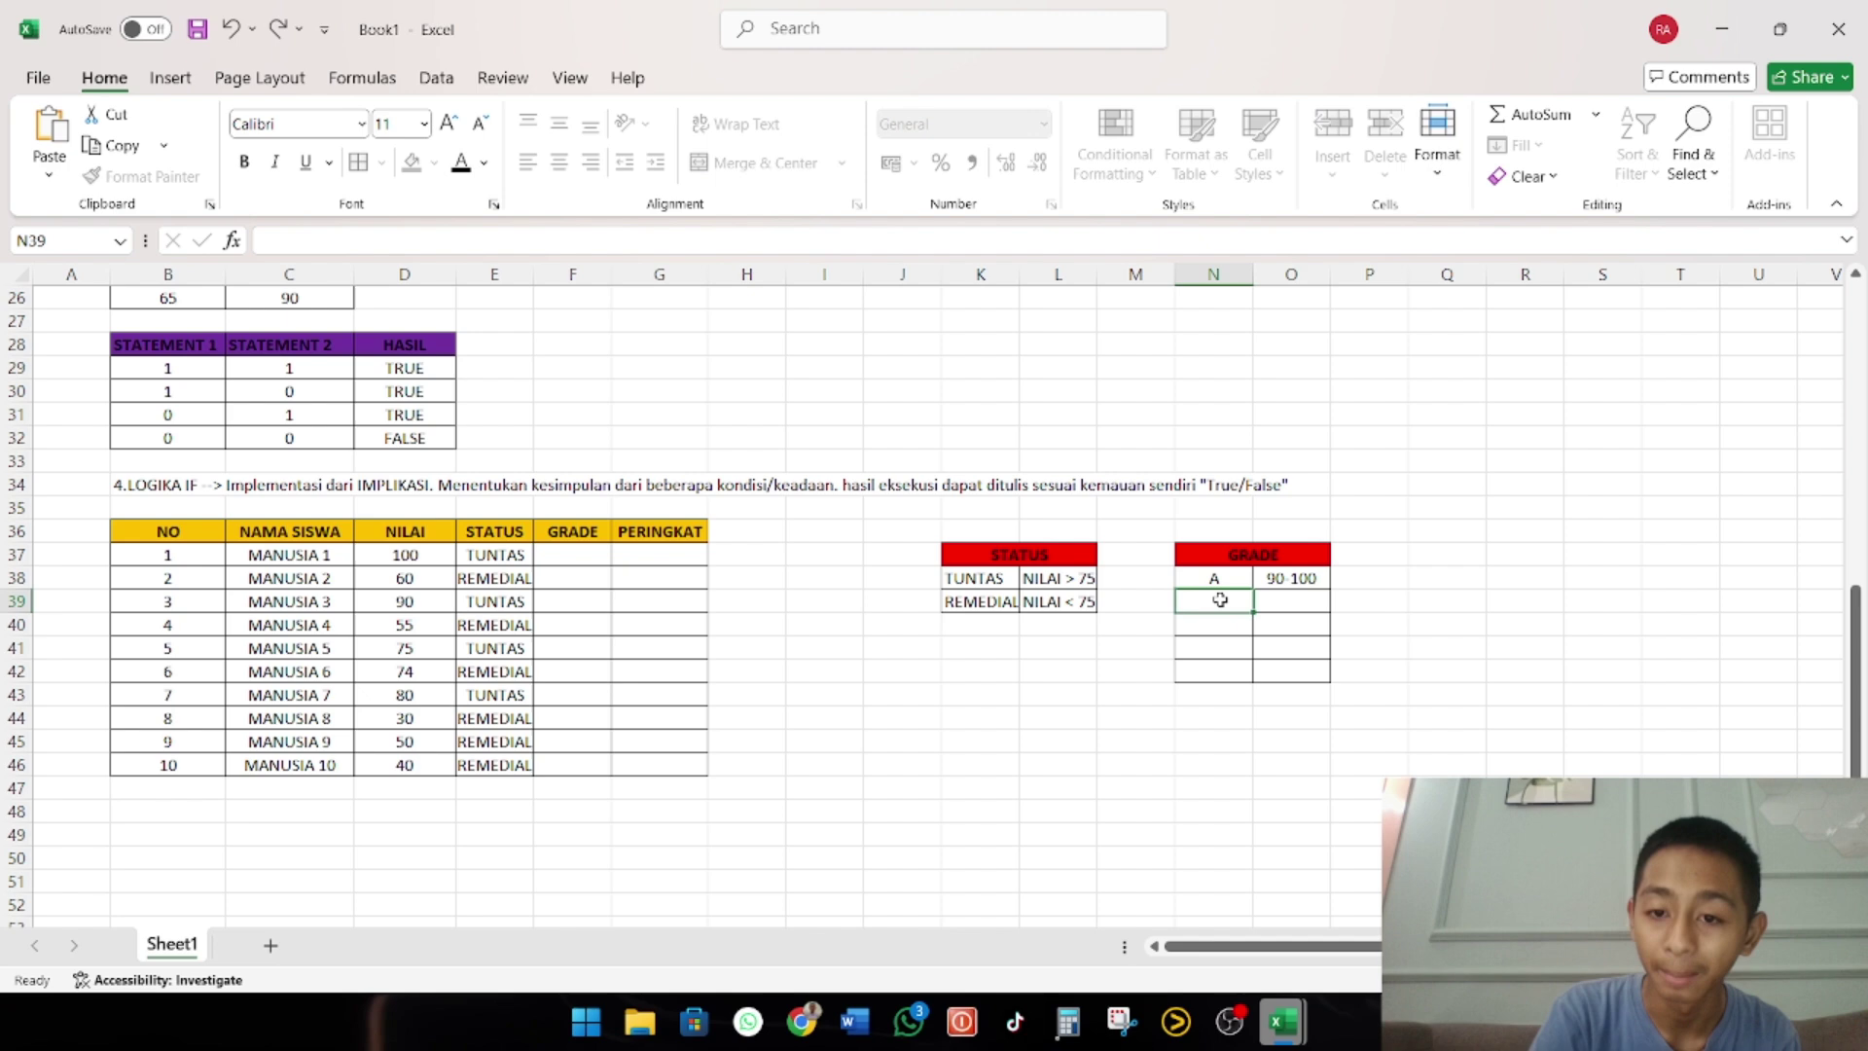
type("B")
left_click(1294, 602)
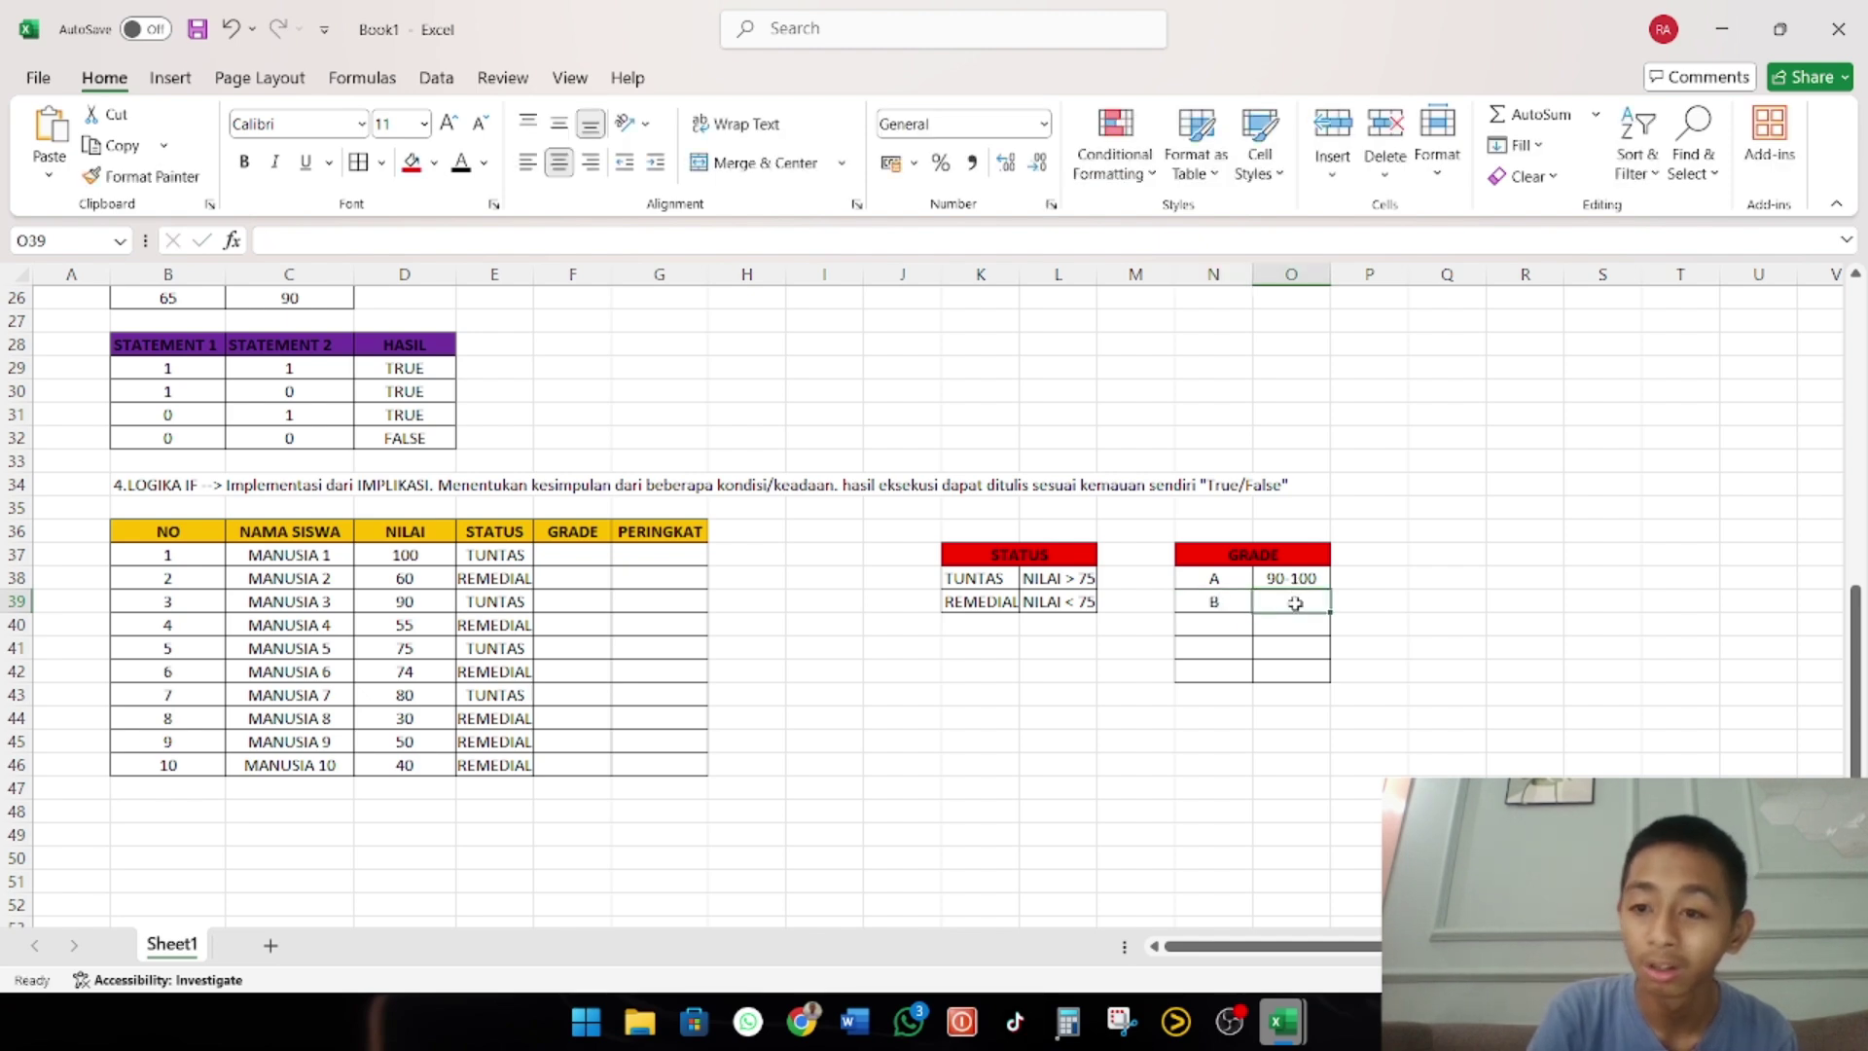
type("80-")
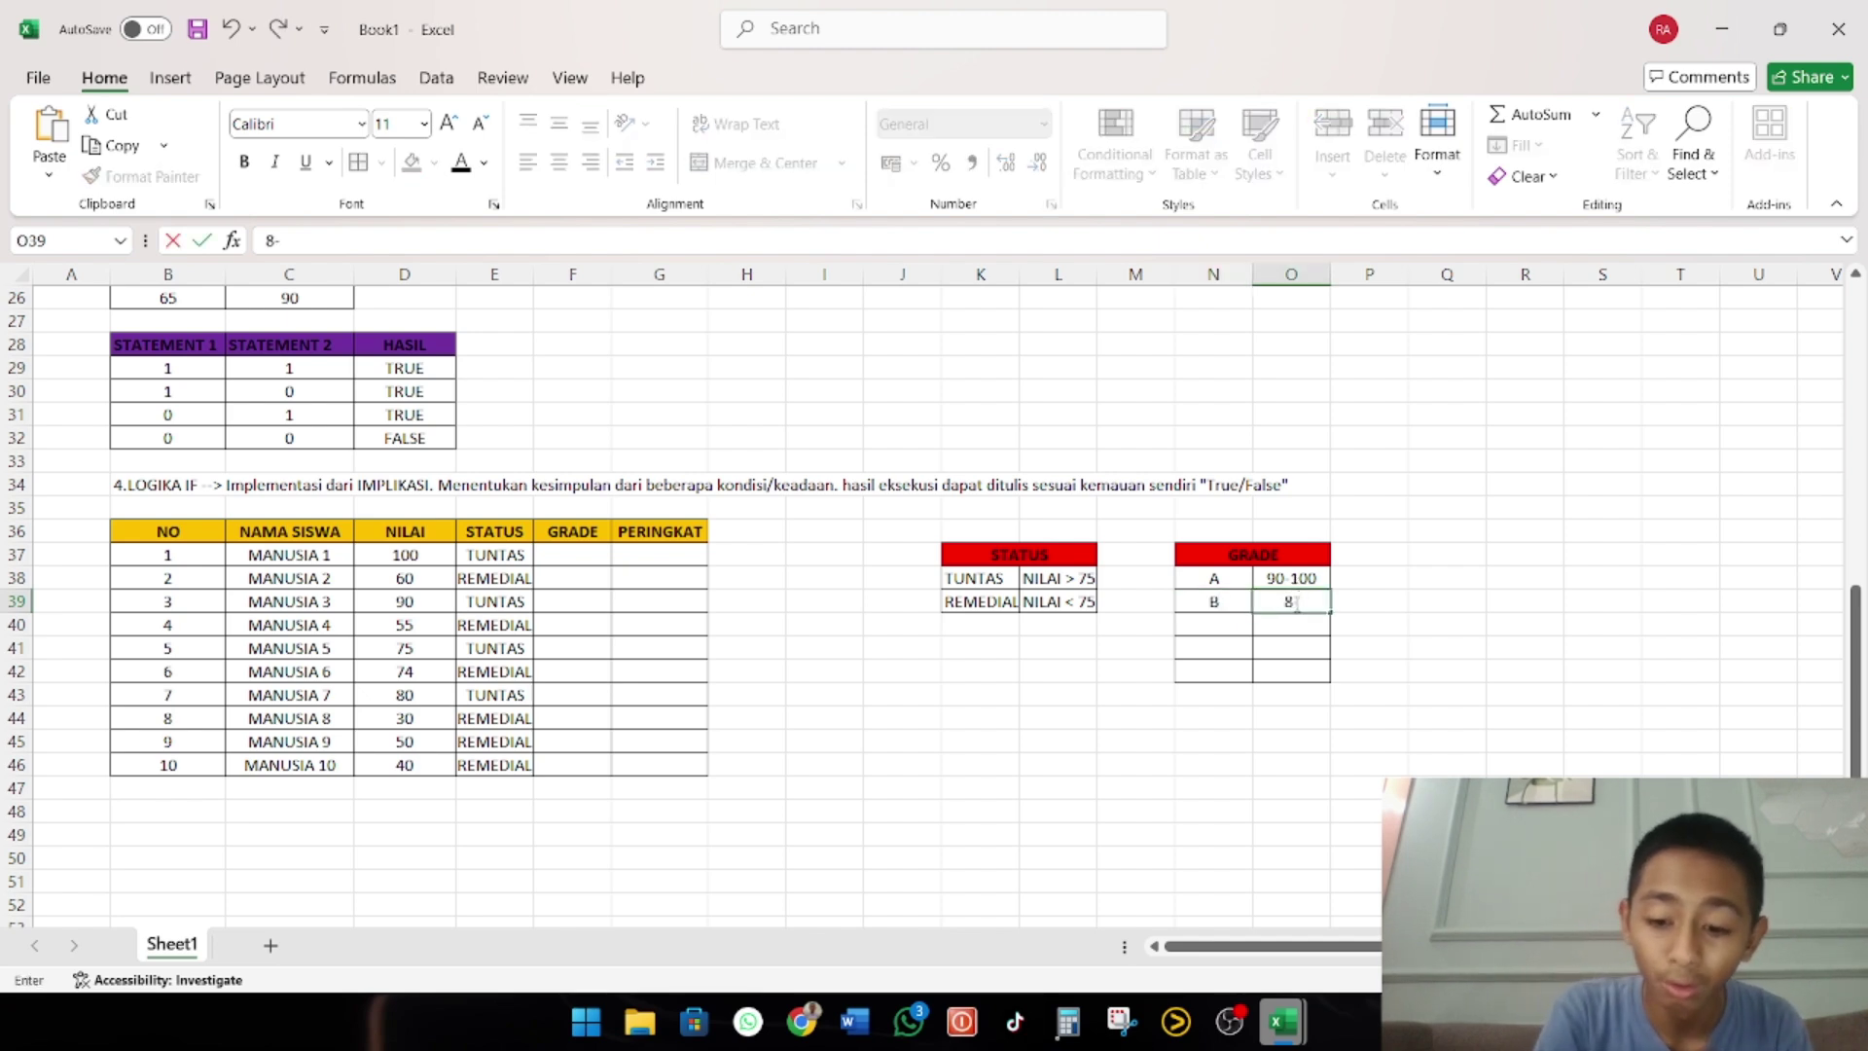
type("89")
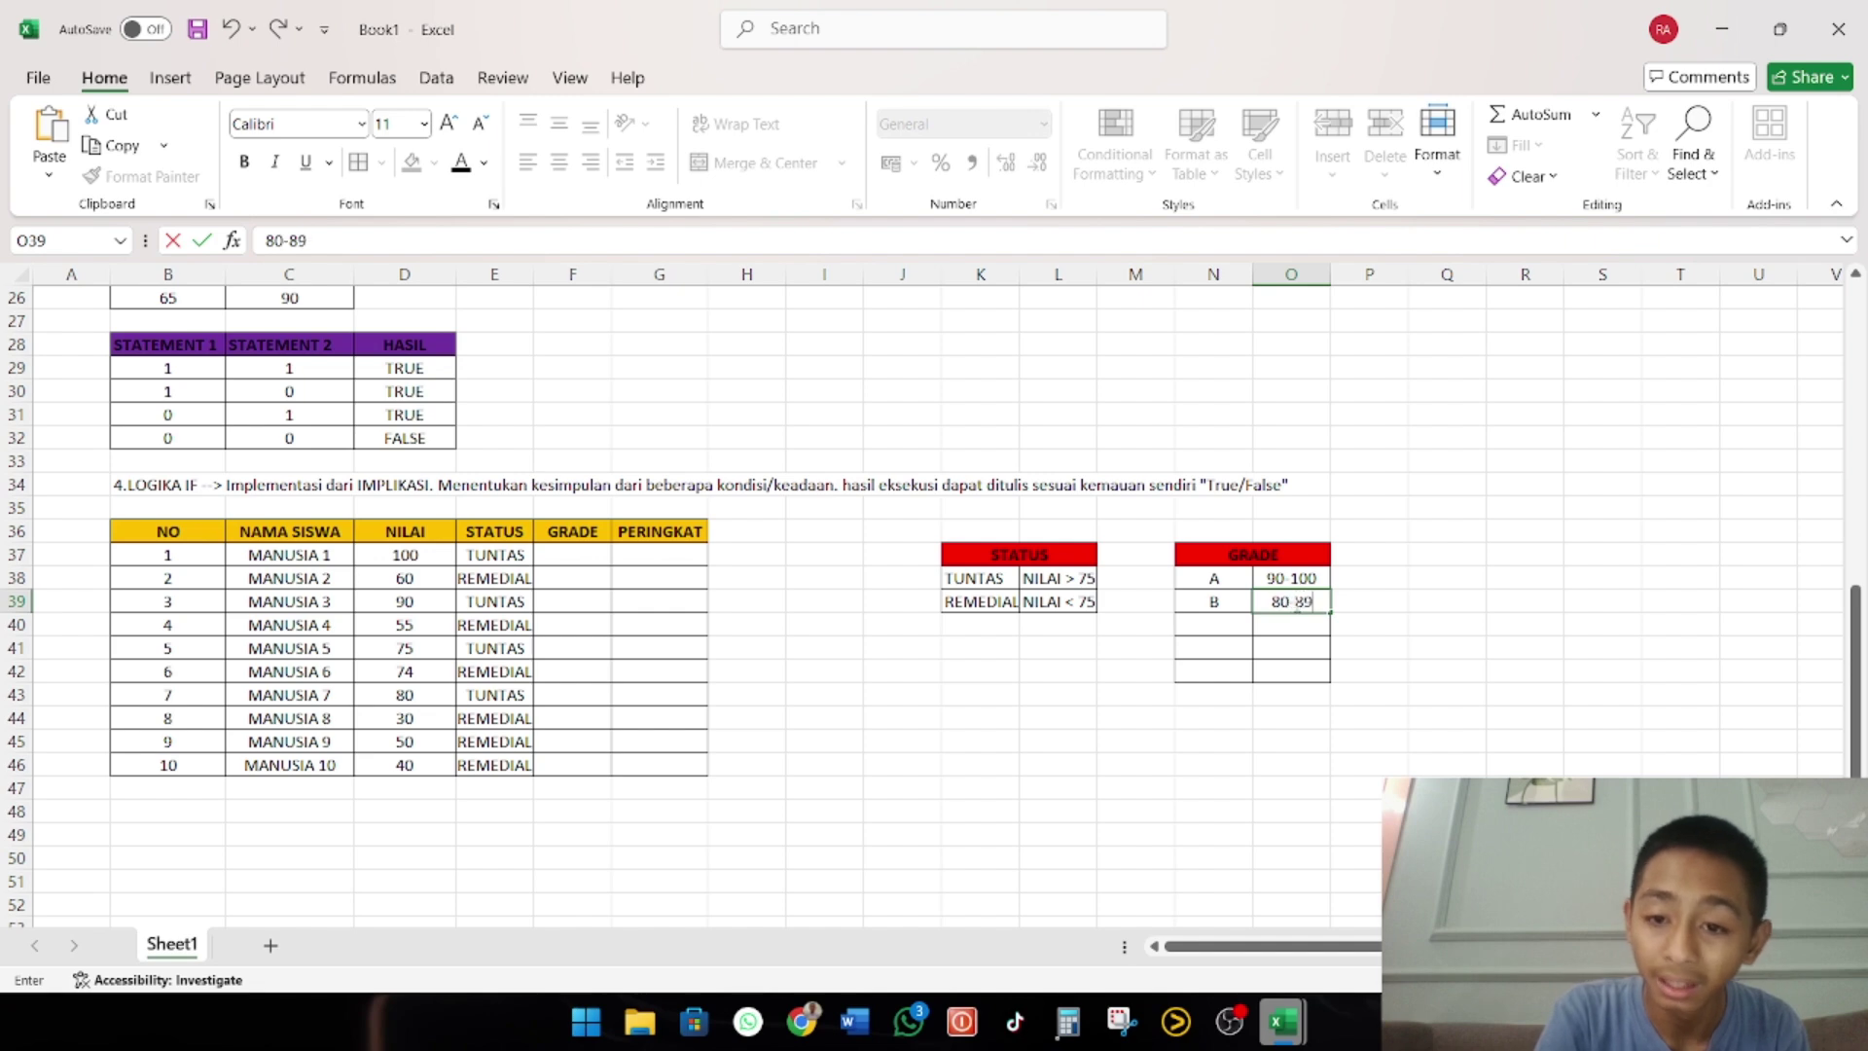
Enter grade C in N40 with its score range 70-79 in O40
left_click(1226, 619)
type("C")
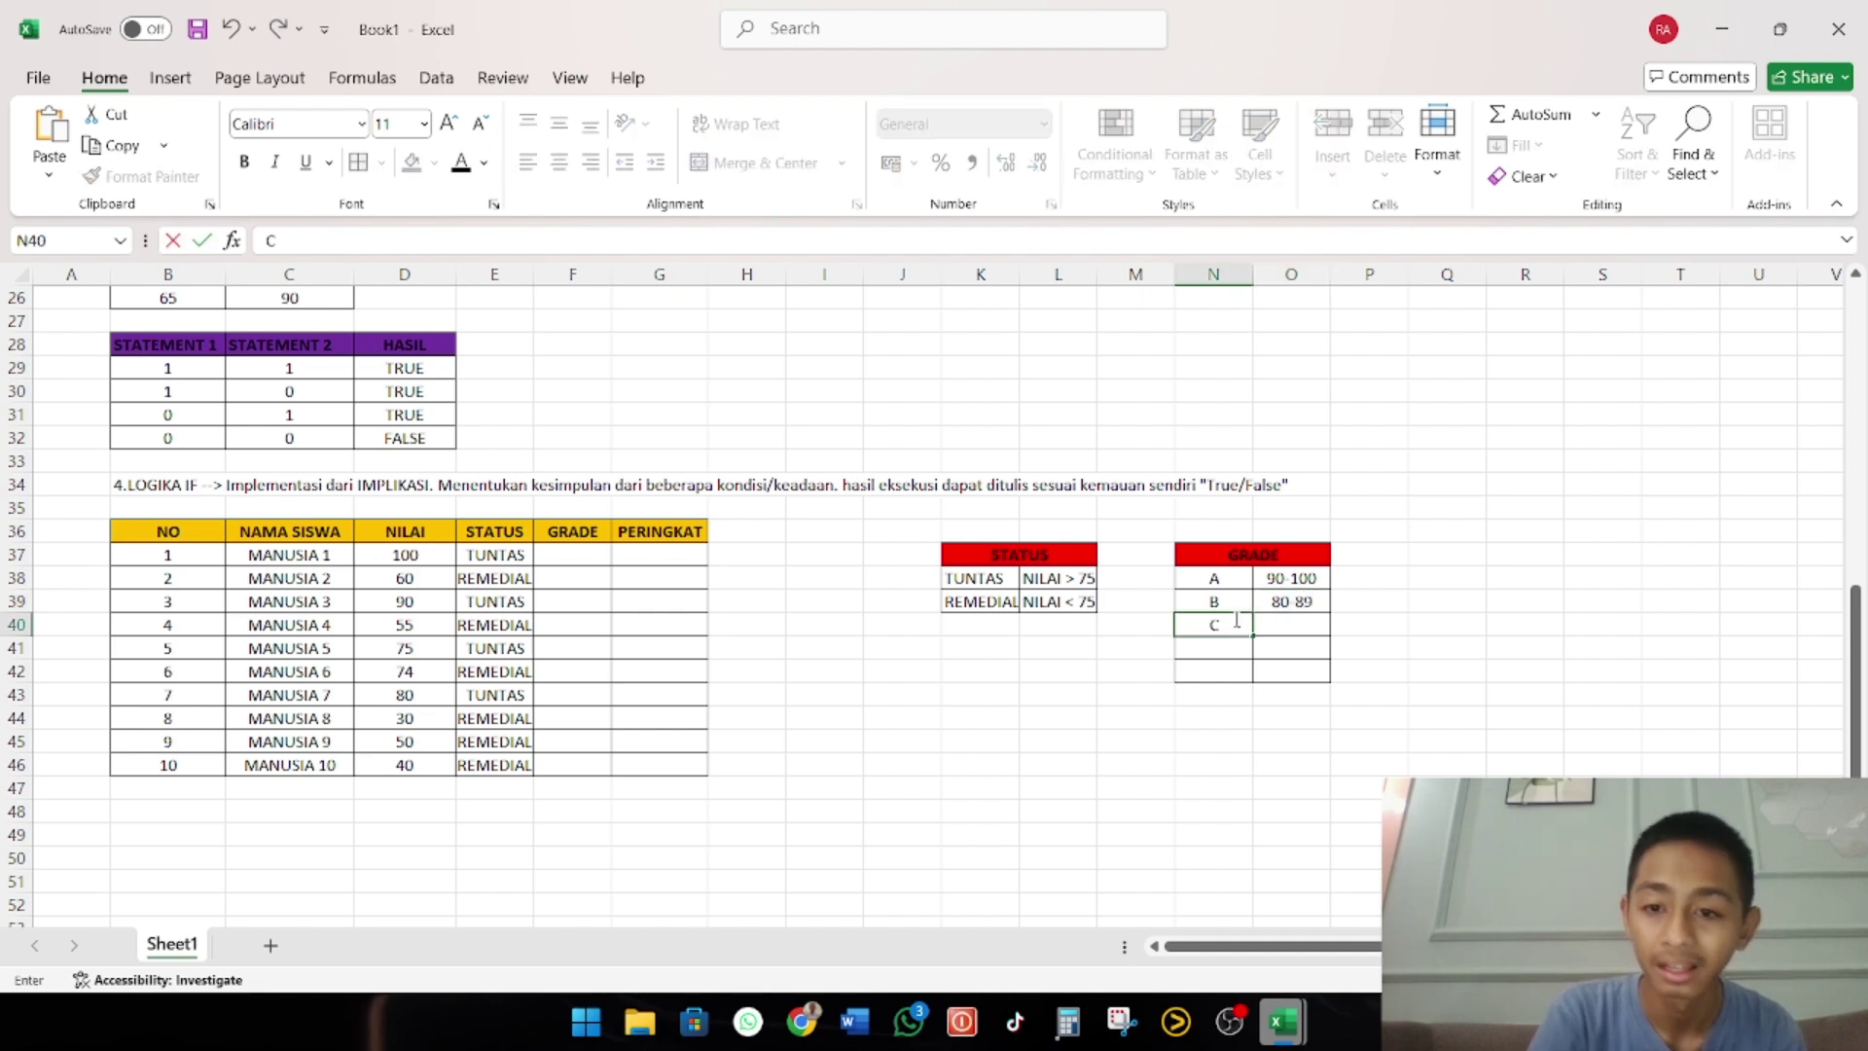
left_click(1277, 620)
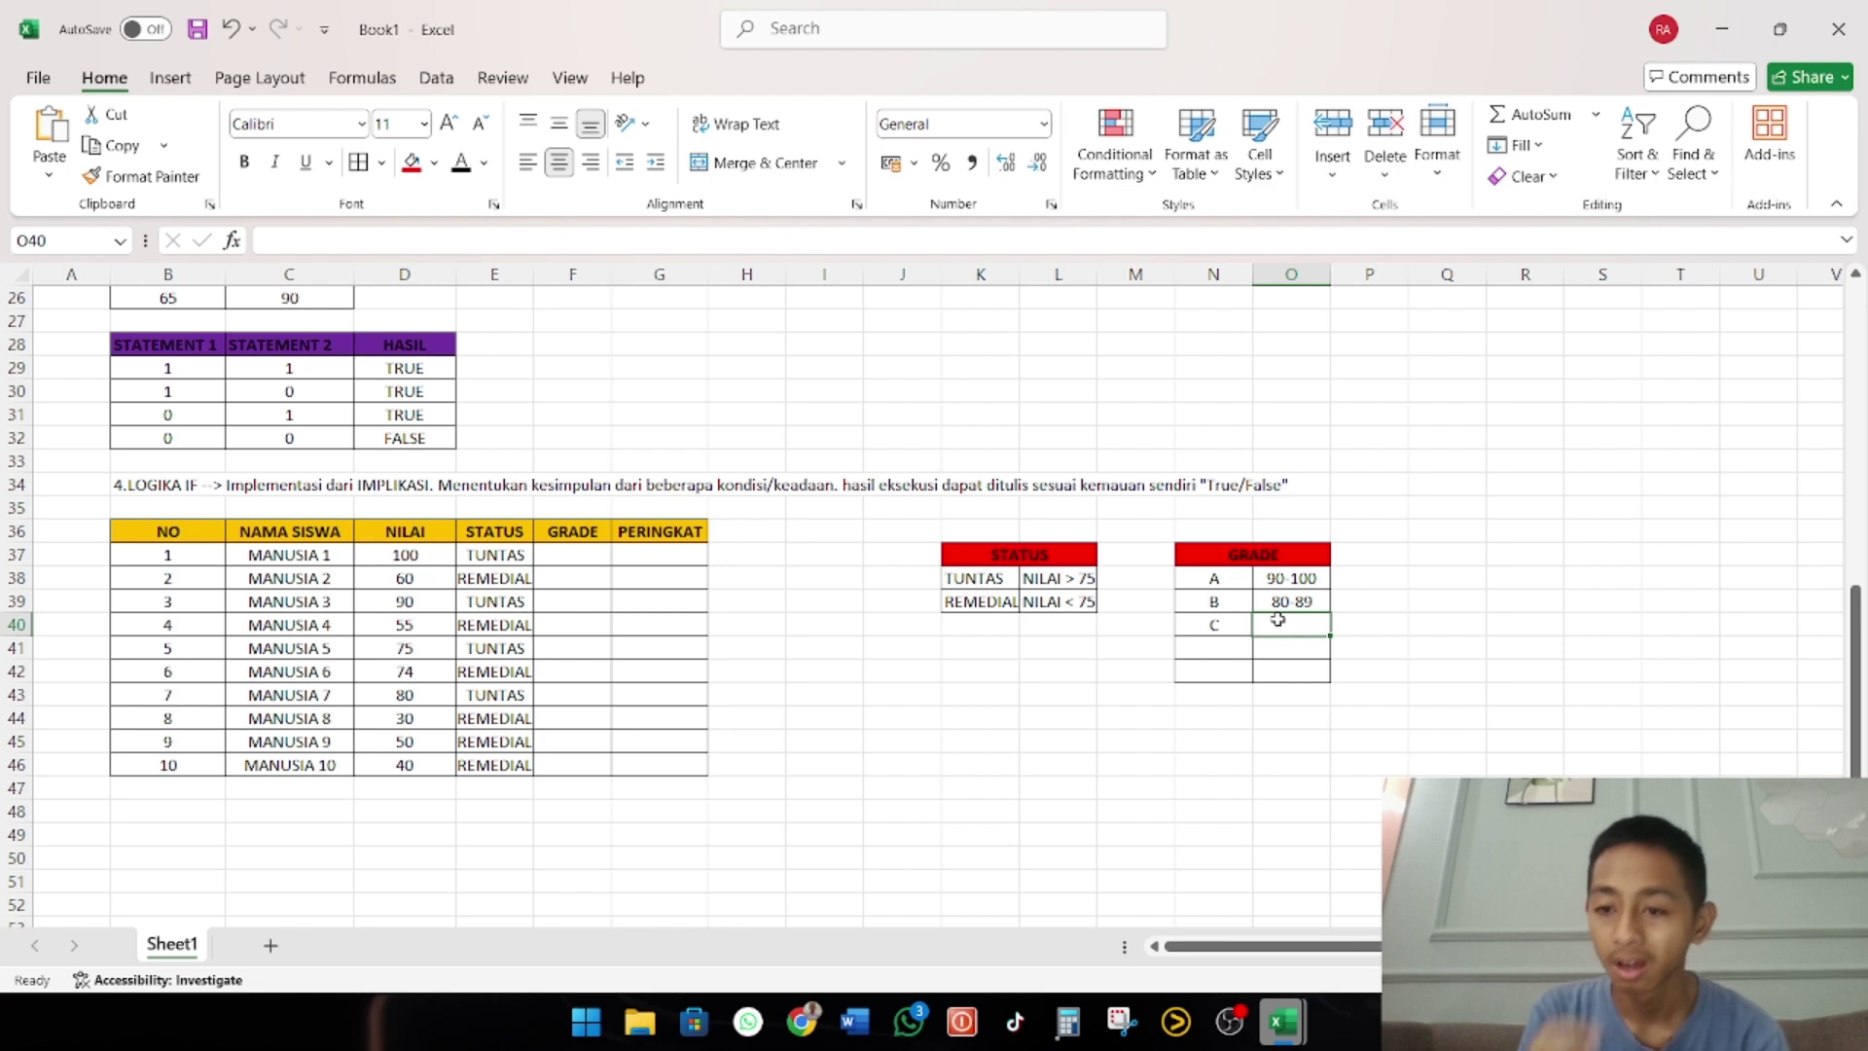
type("70-")
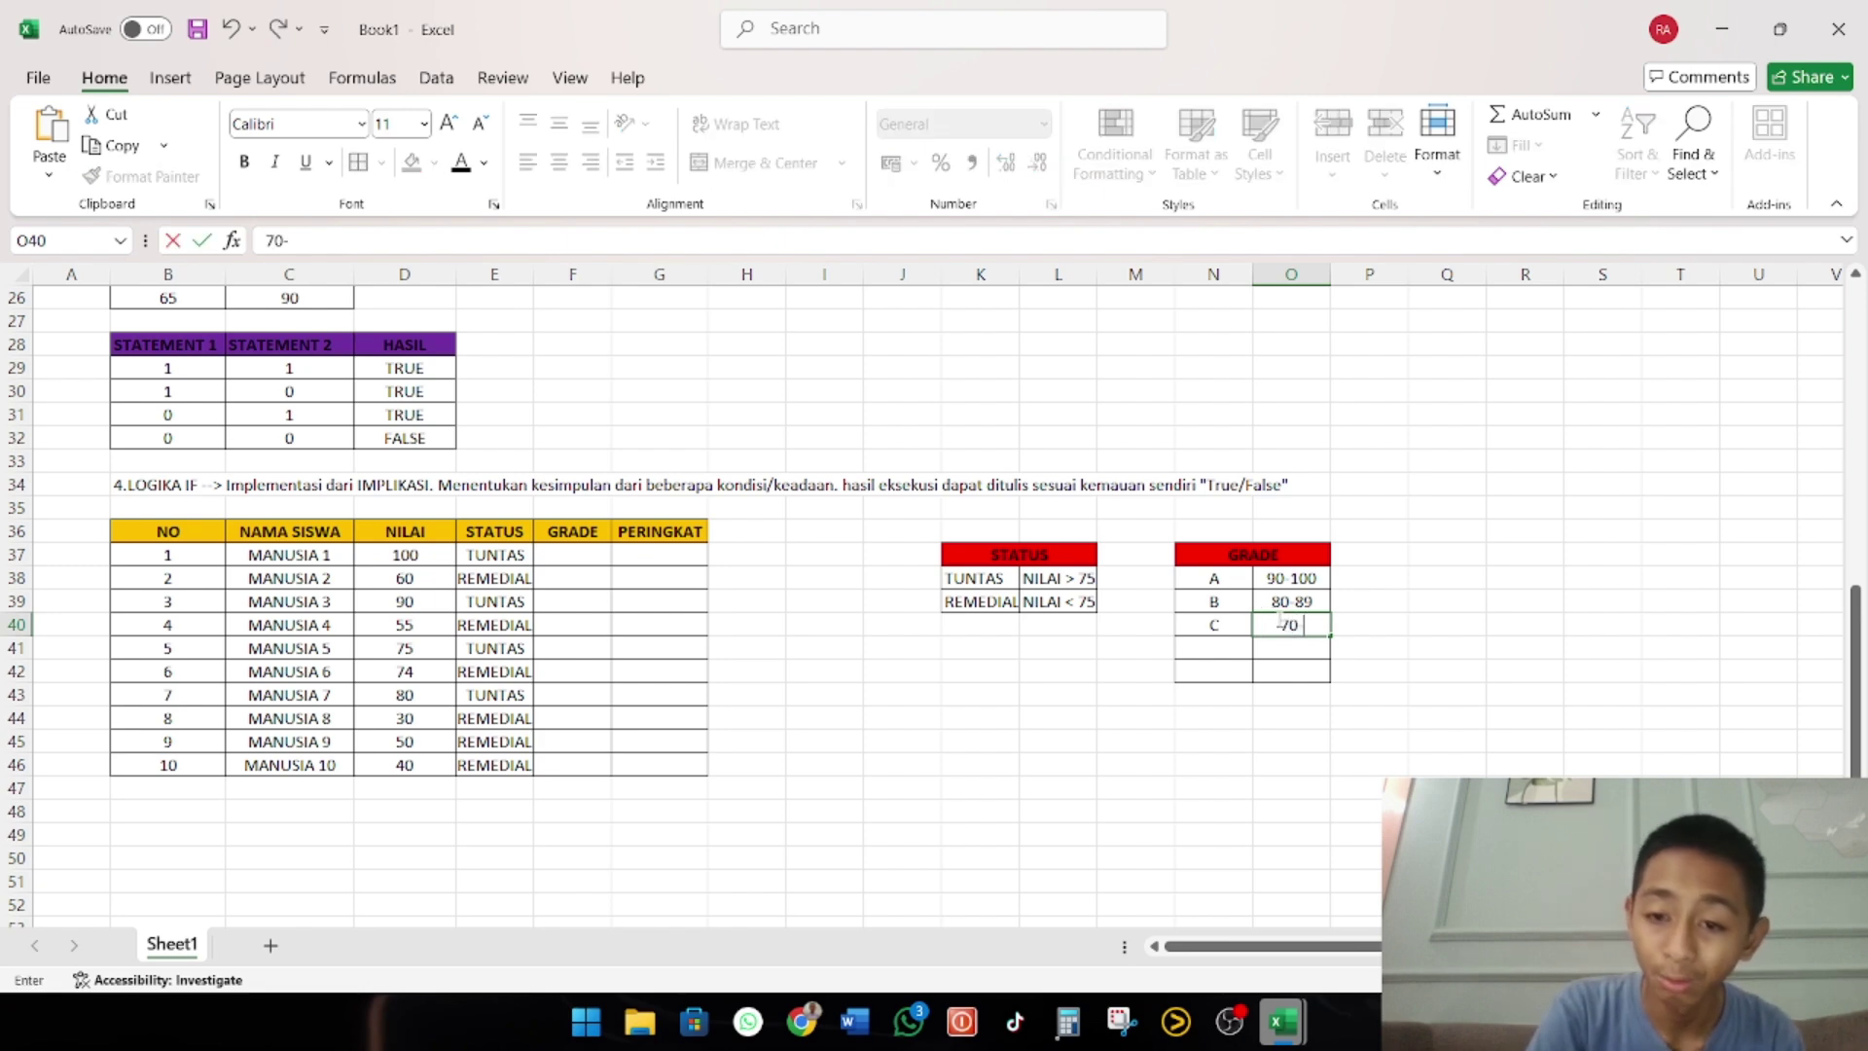
type("7")
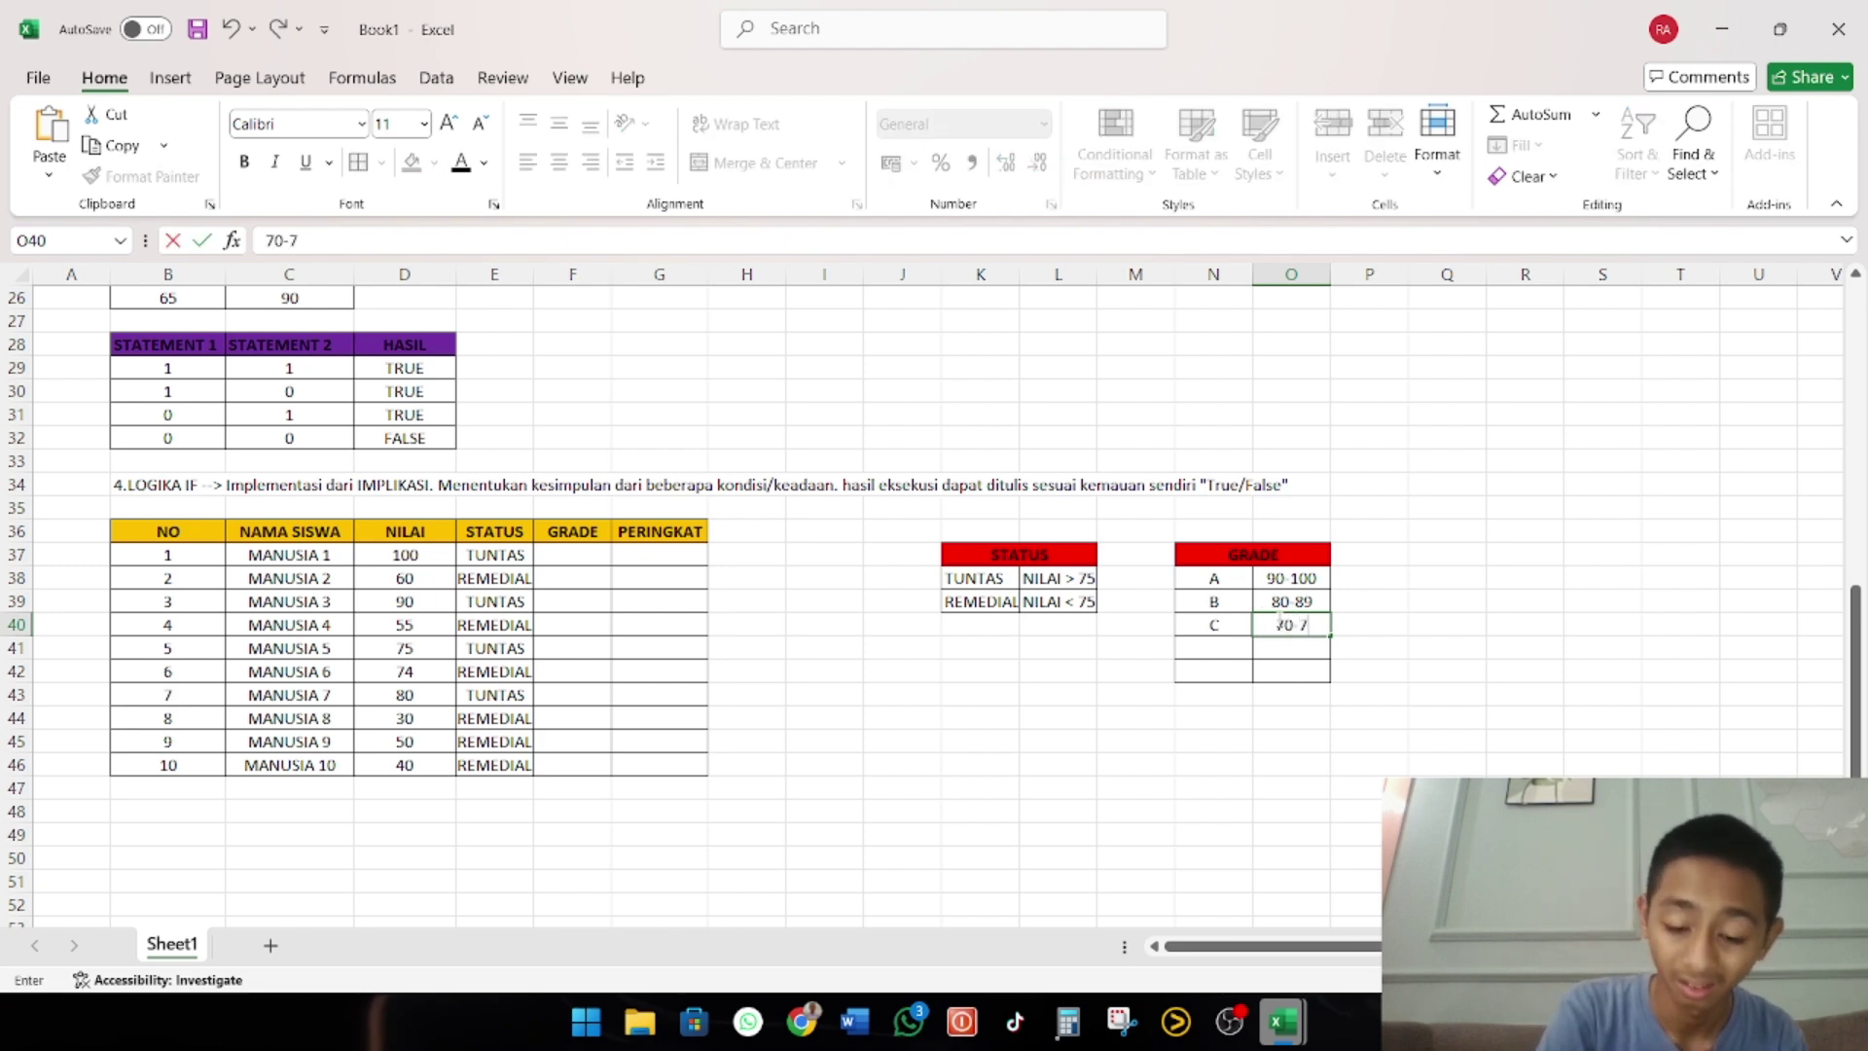
type("9")
Enter grade D in N41 with its score range 60-69 in O41
left_click(1218, 646)
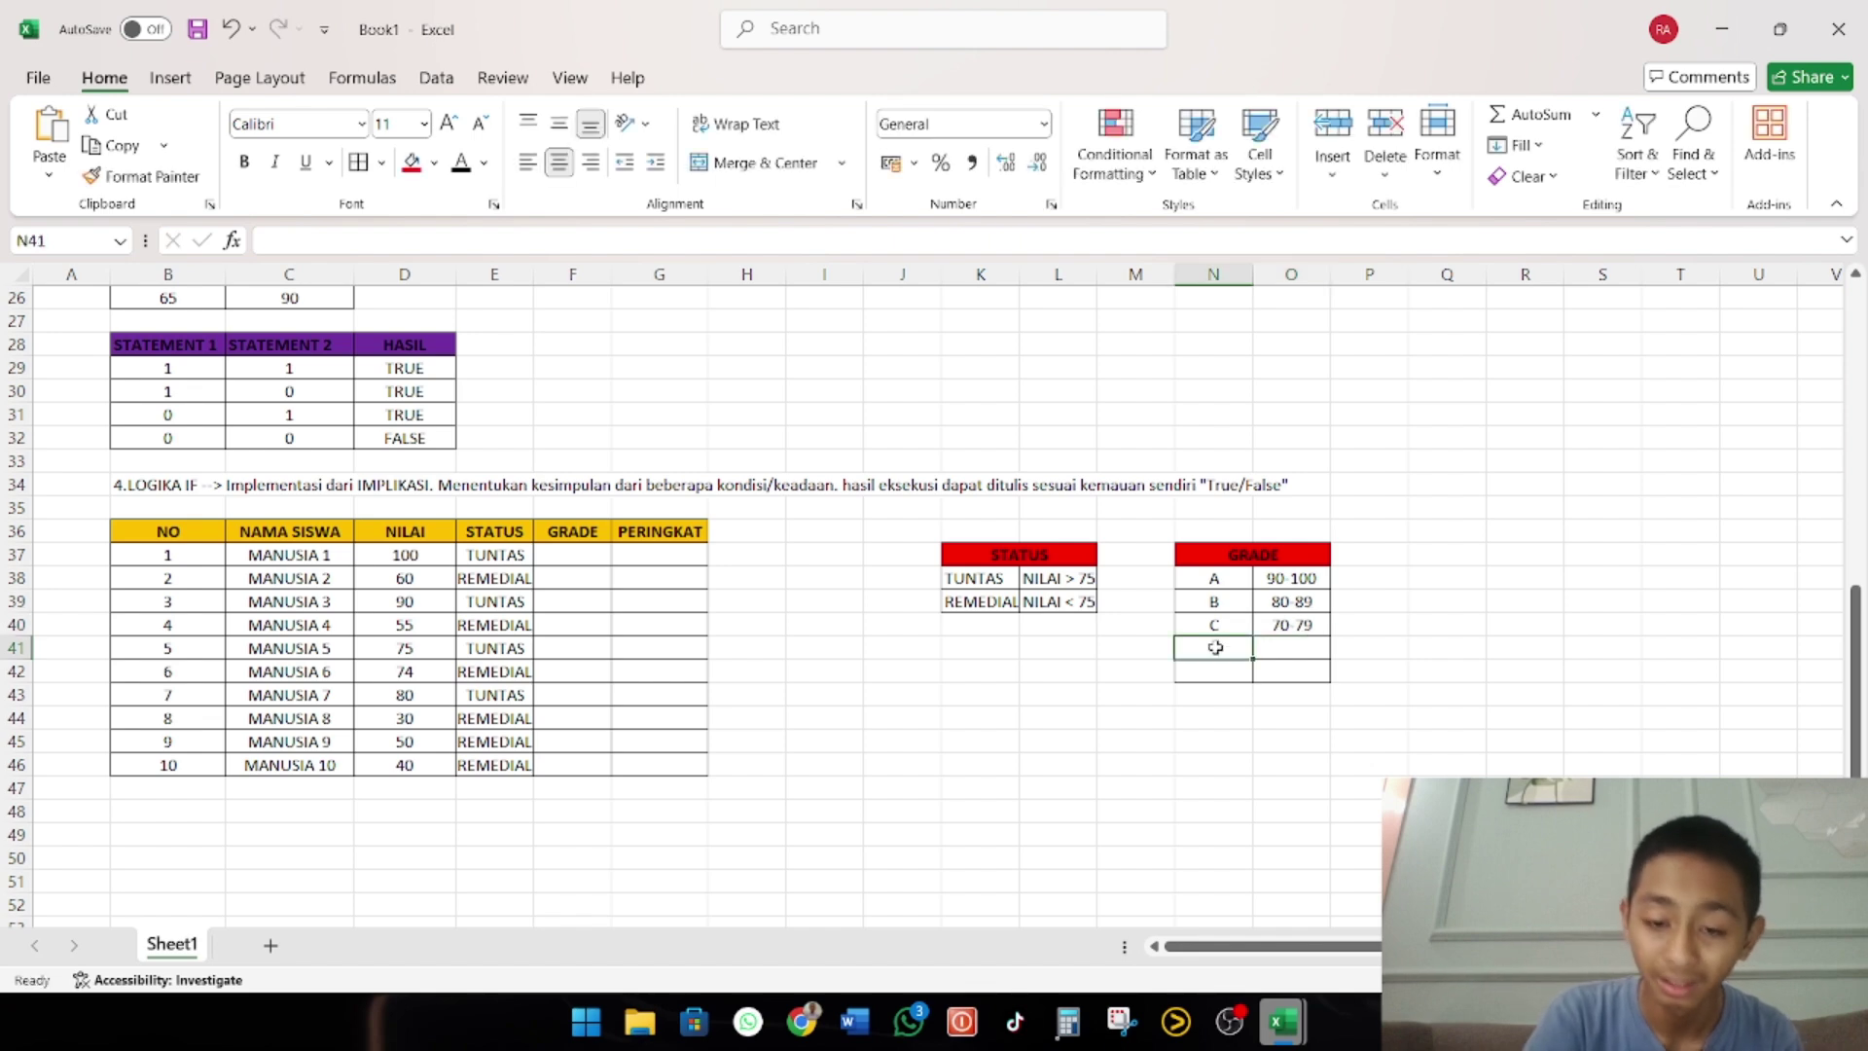
type("D")
left_click(1308, 647)
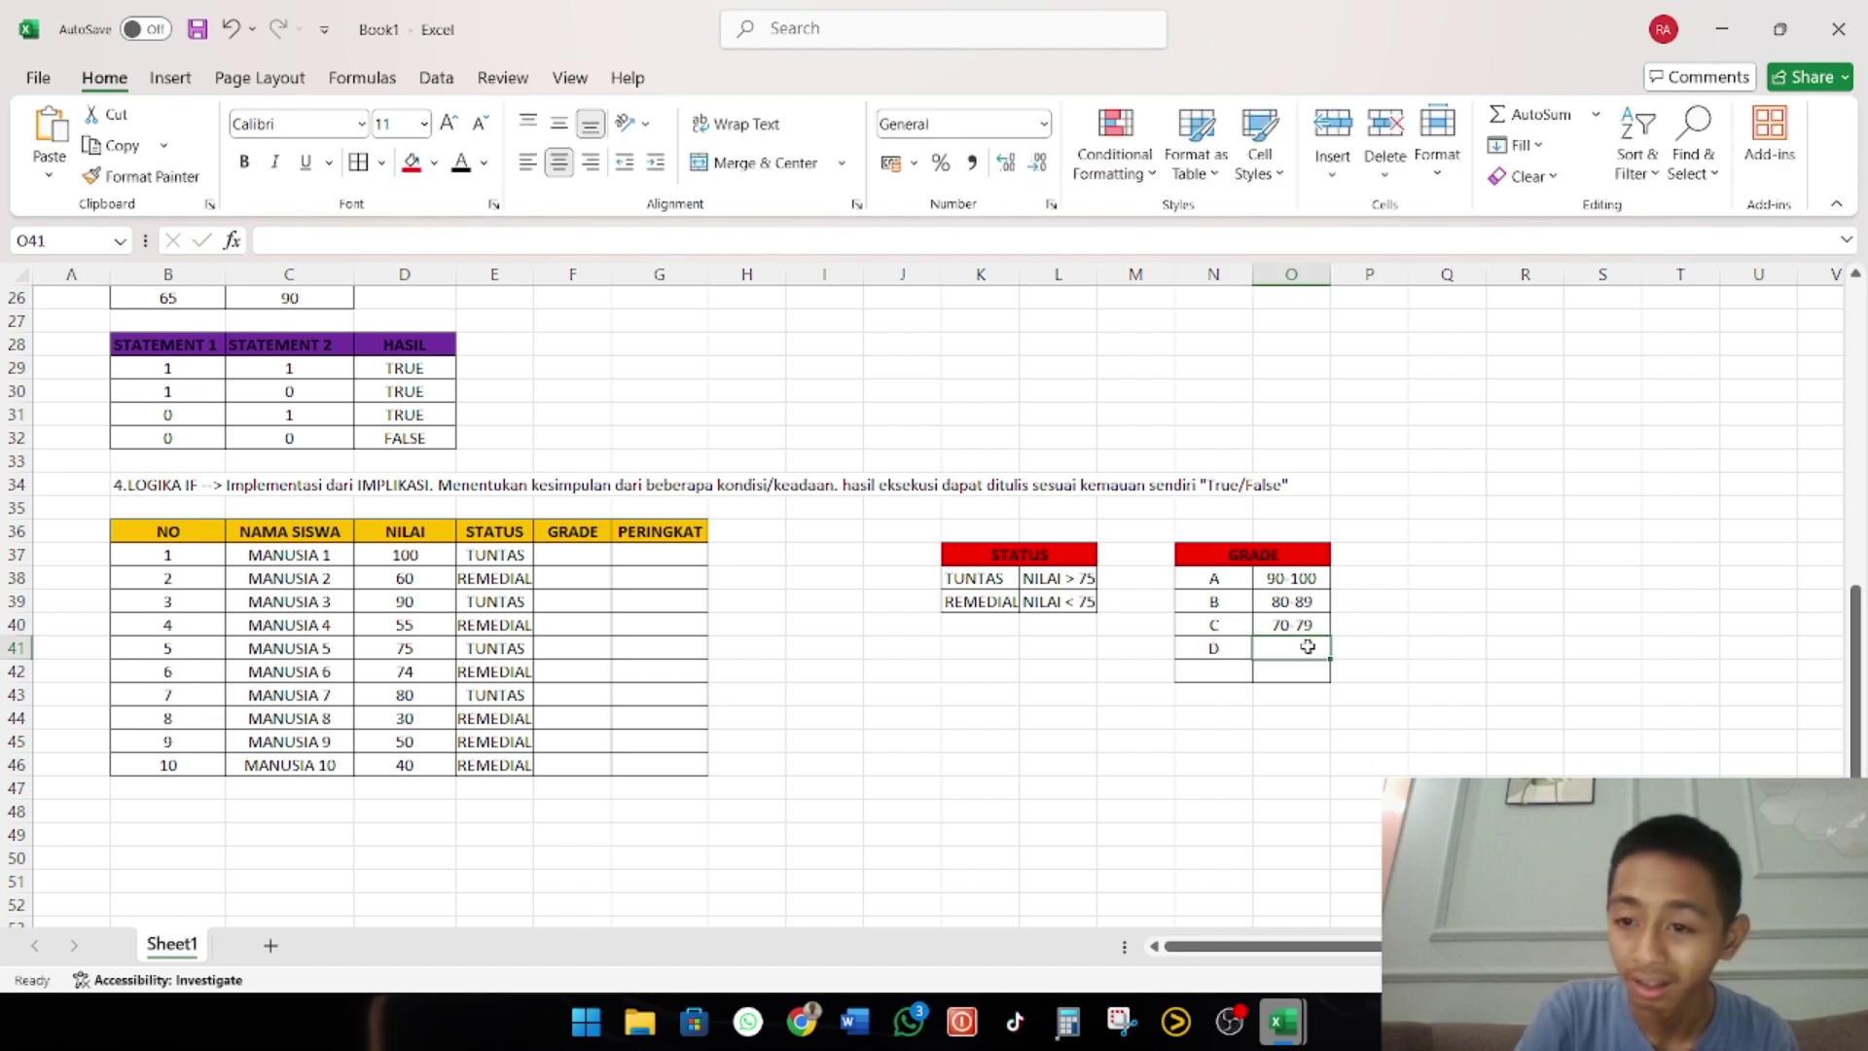
type("60")
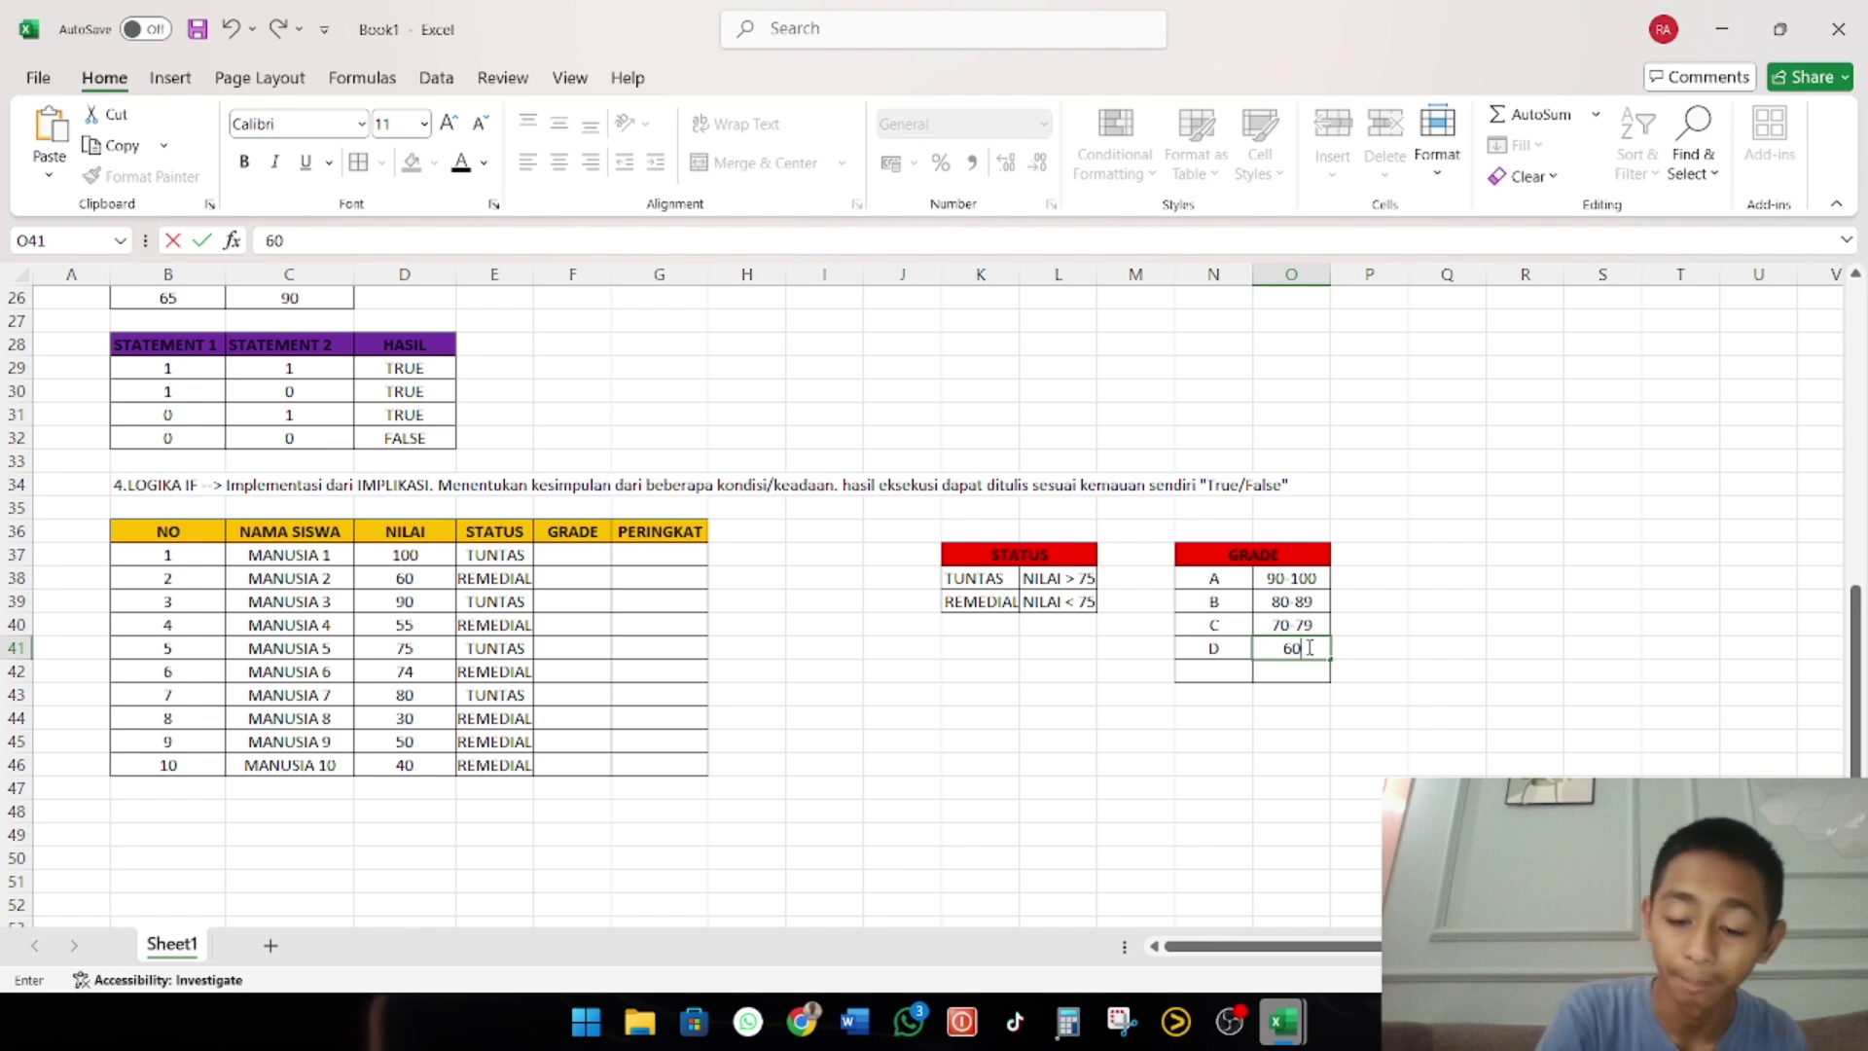
type("-")
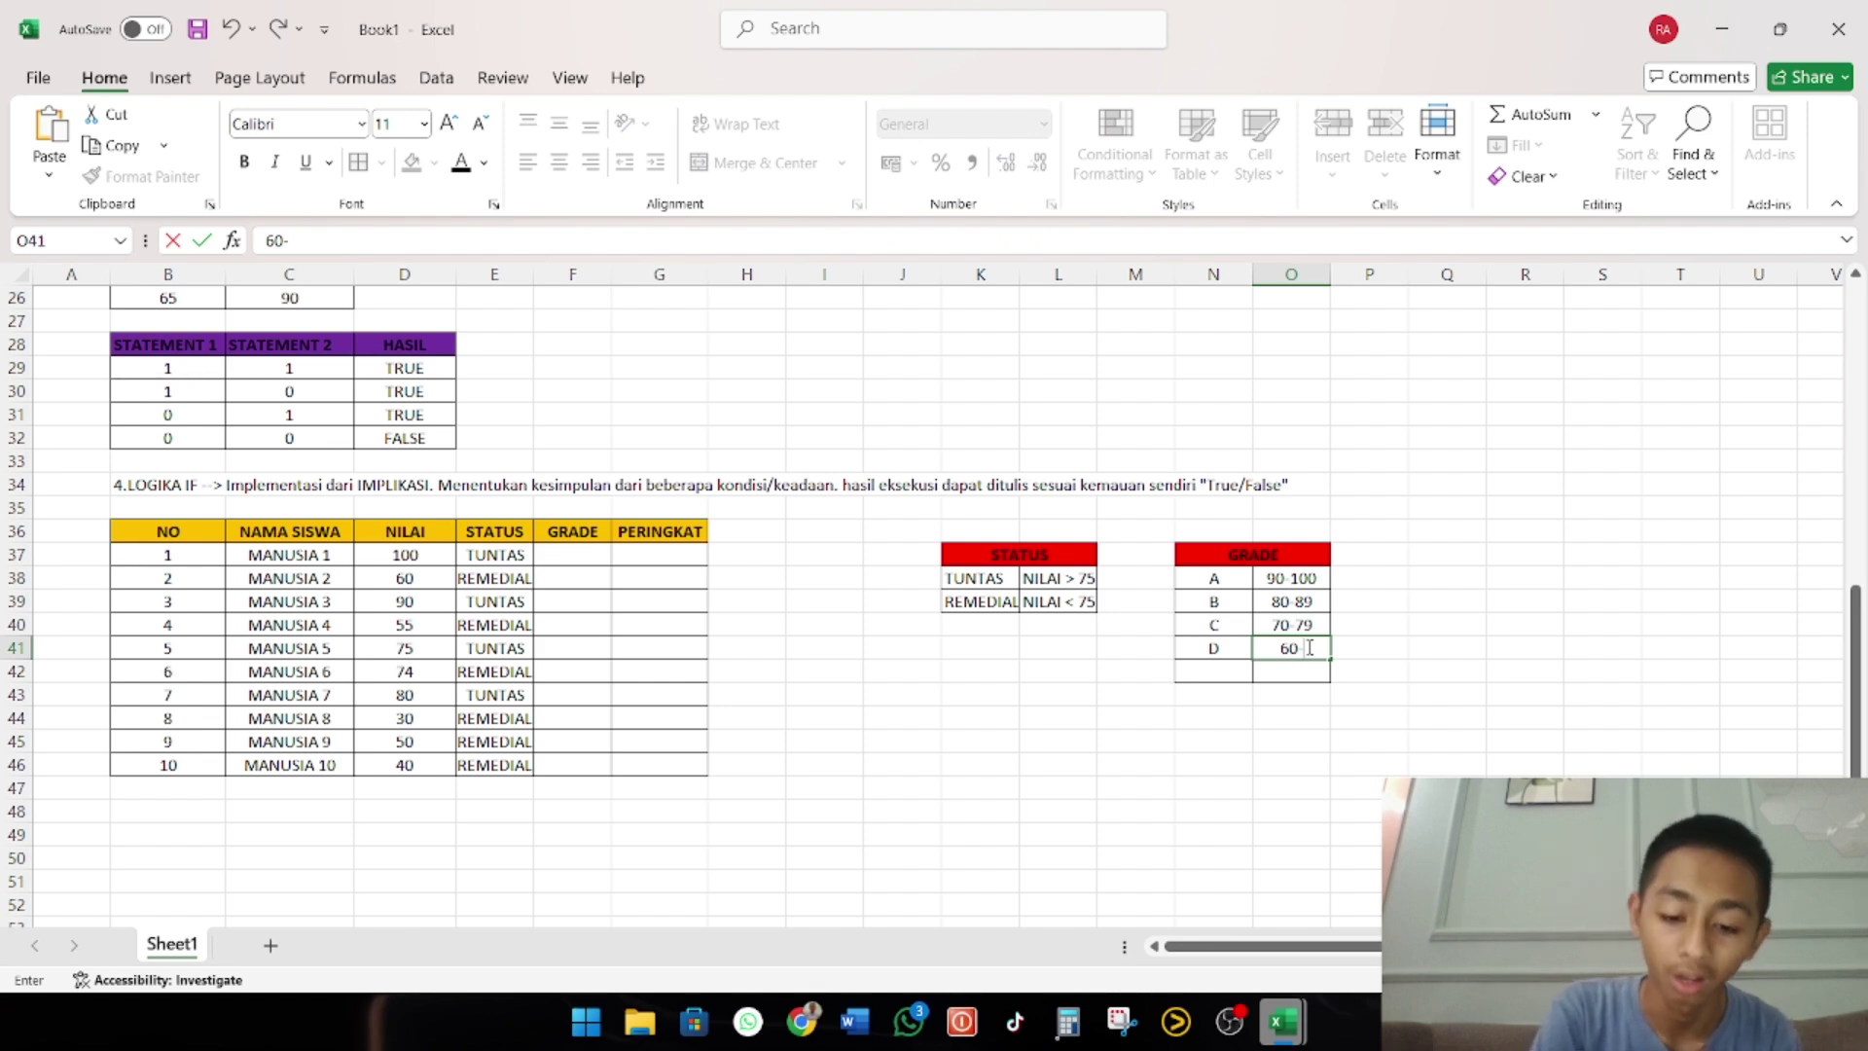
type("69")
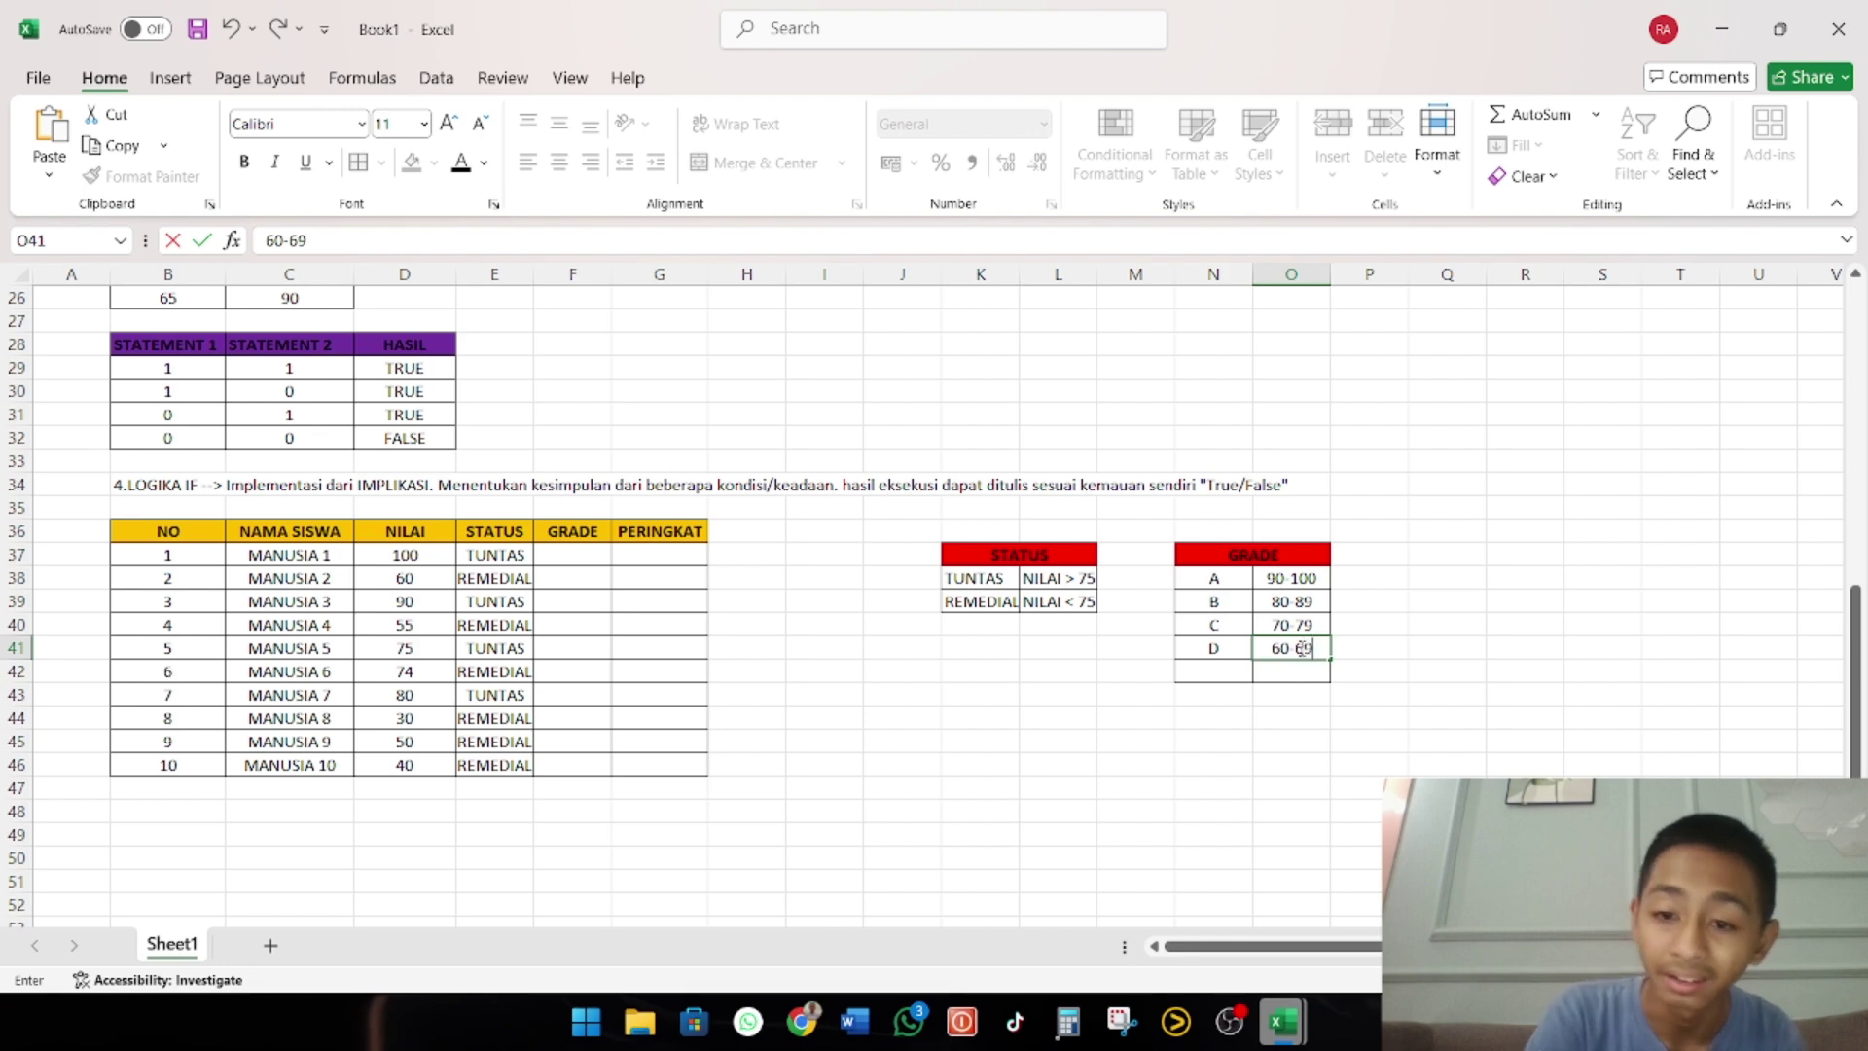
left_click(1206, 676)
left_click(1243, 658)
left_click_drag(1243, 658, 1218, 672)
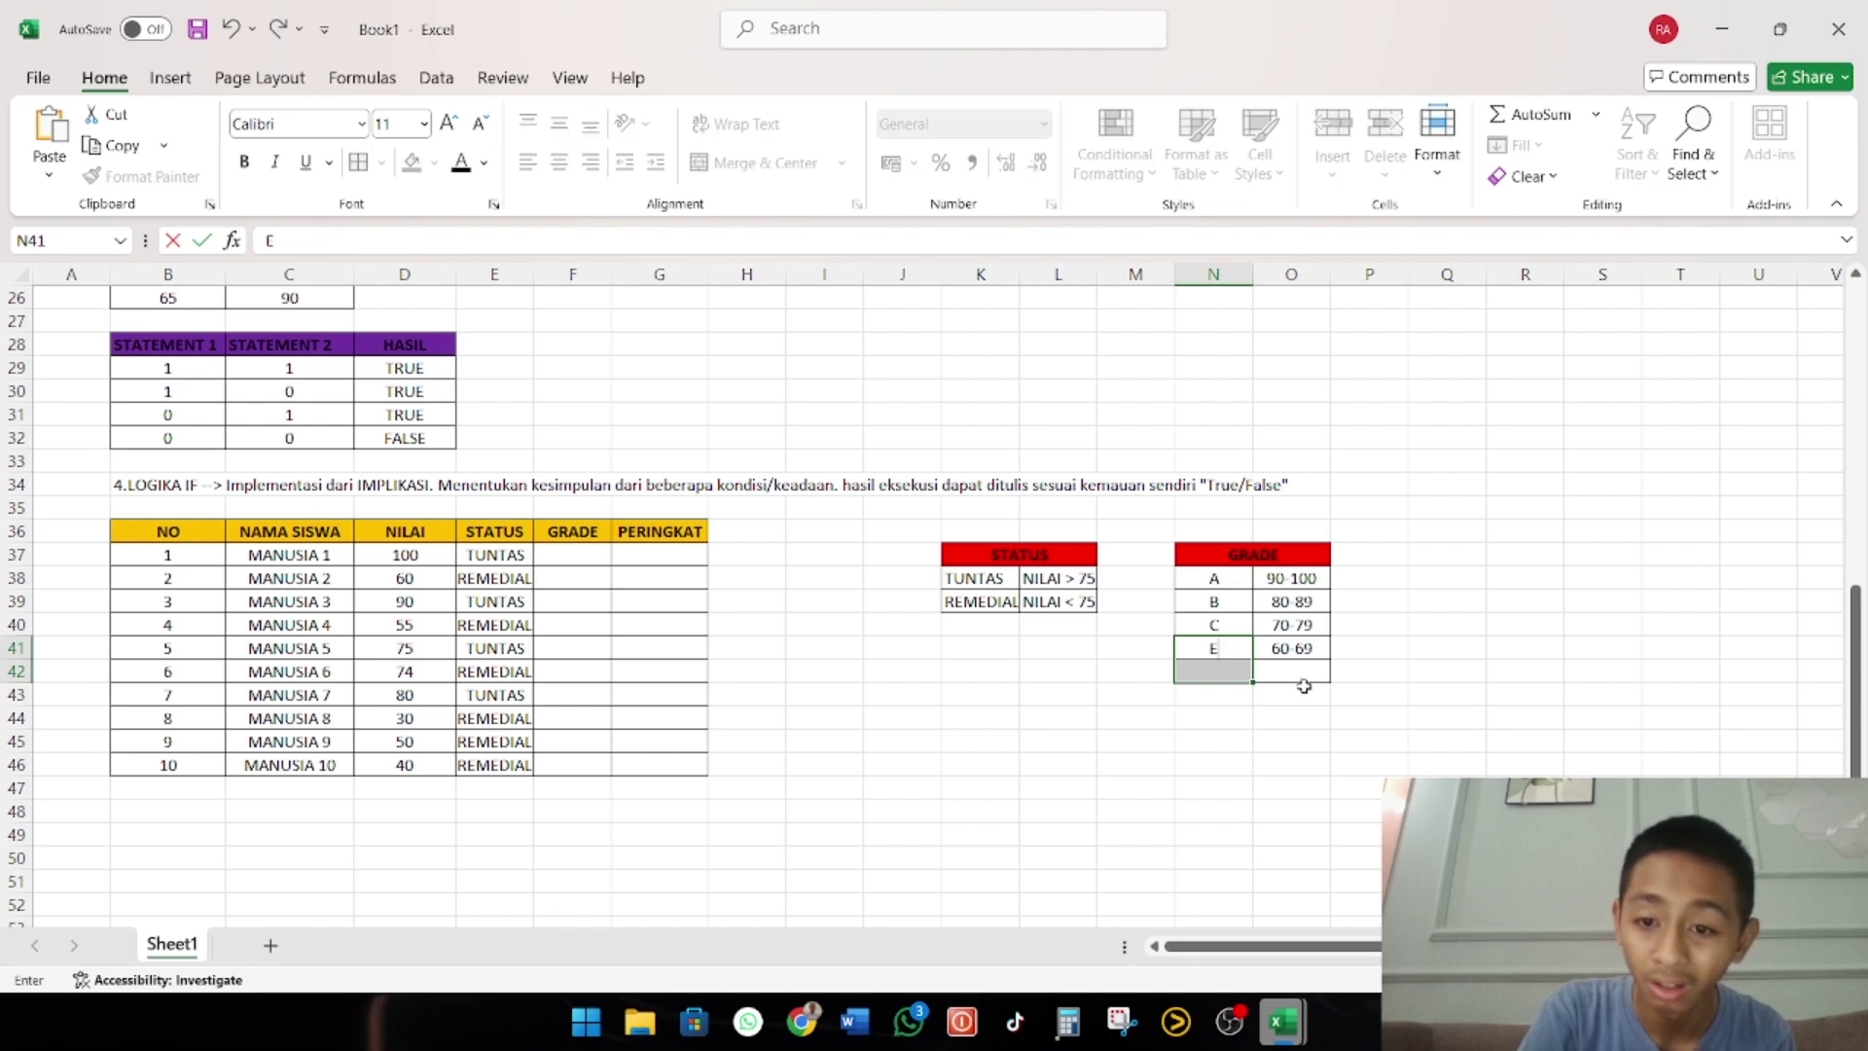
key("BackSpace")
type("D")
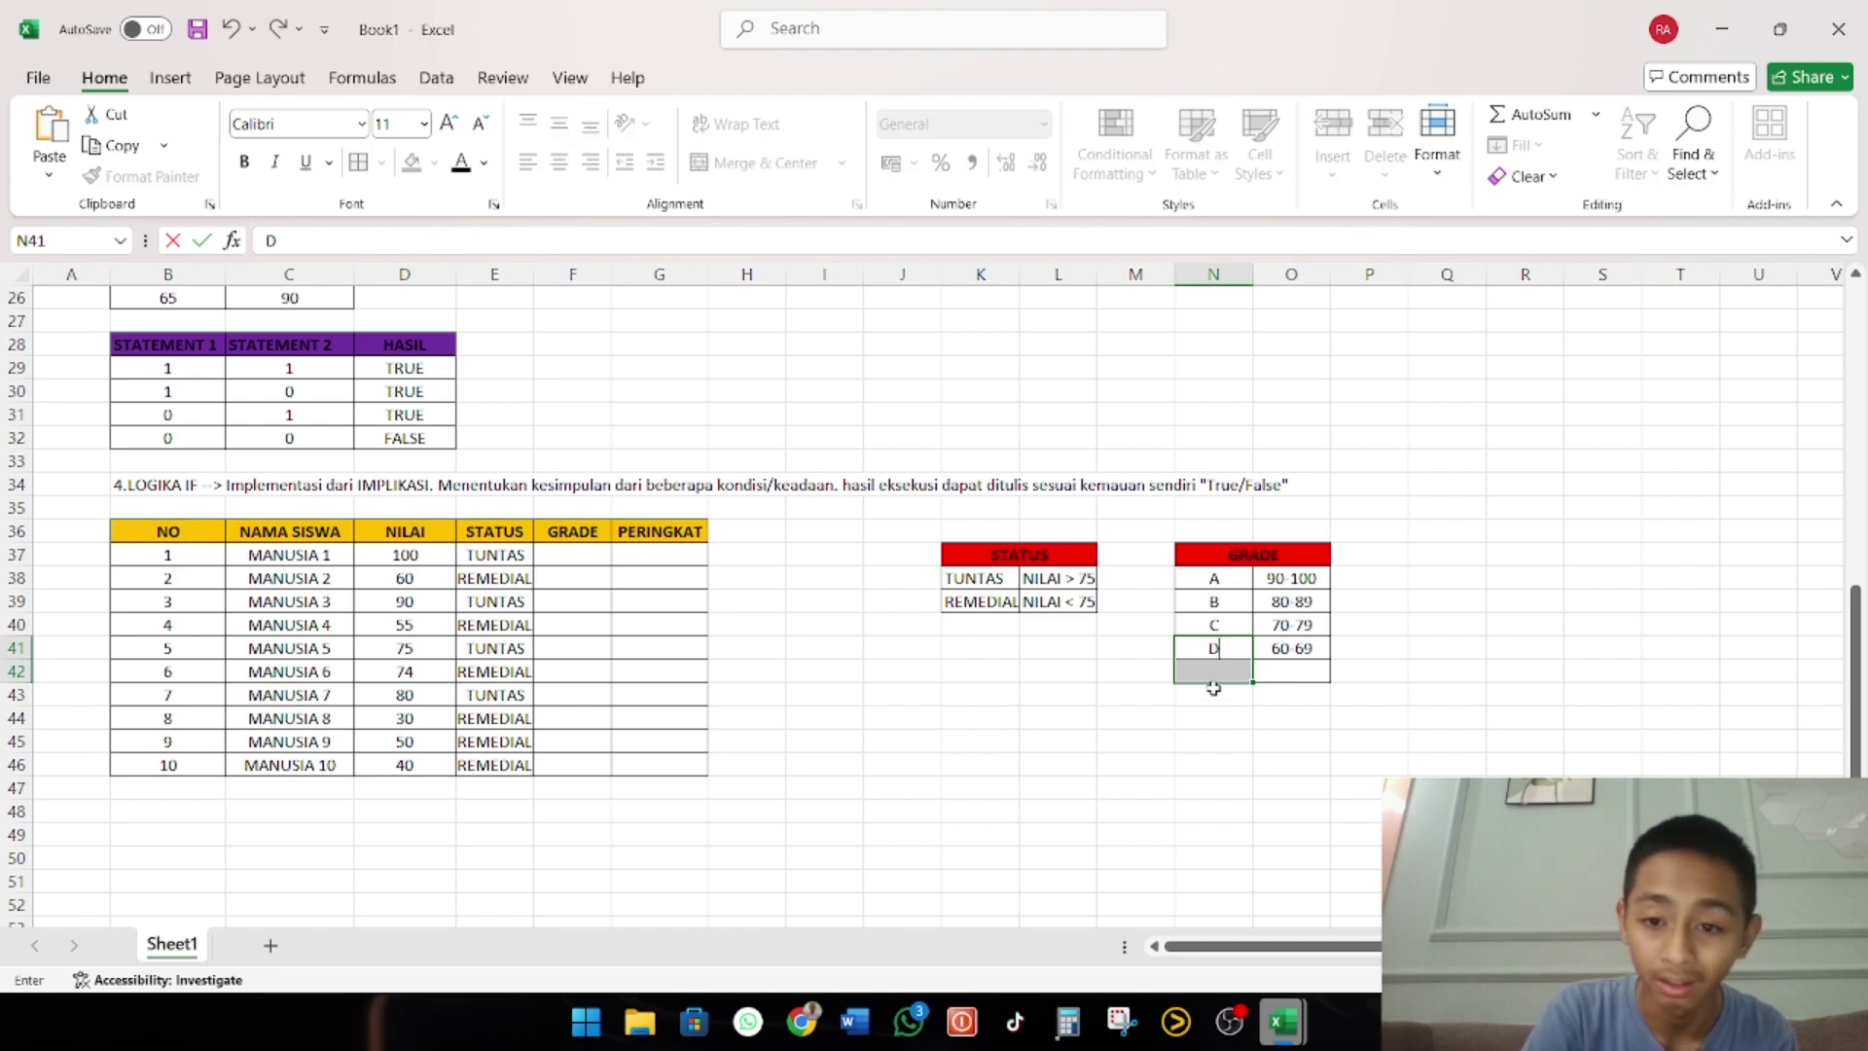
left_click(1222, 684)
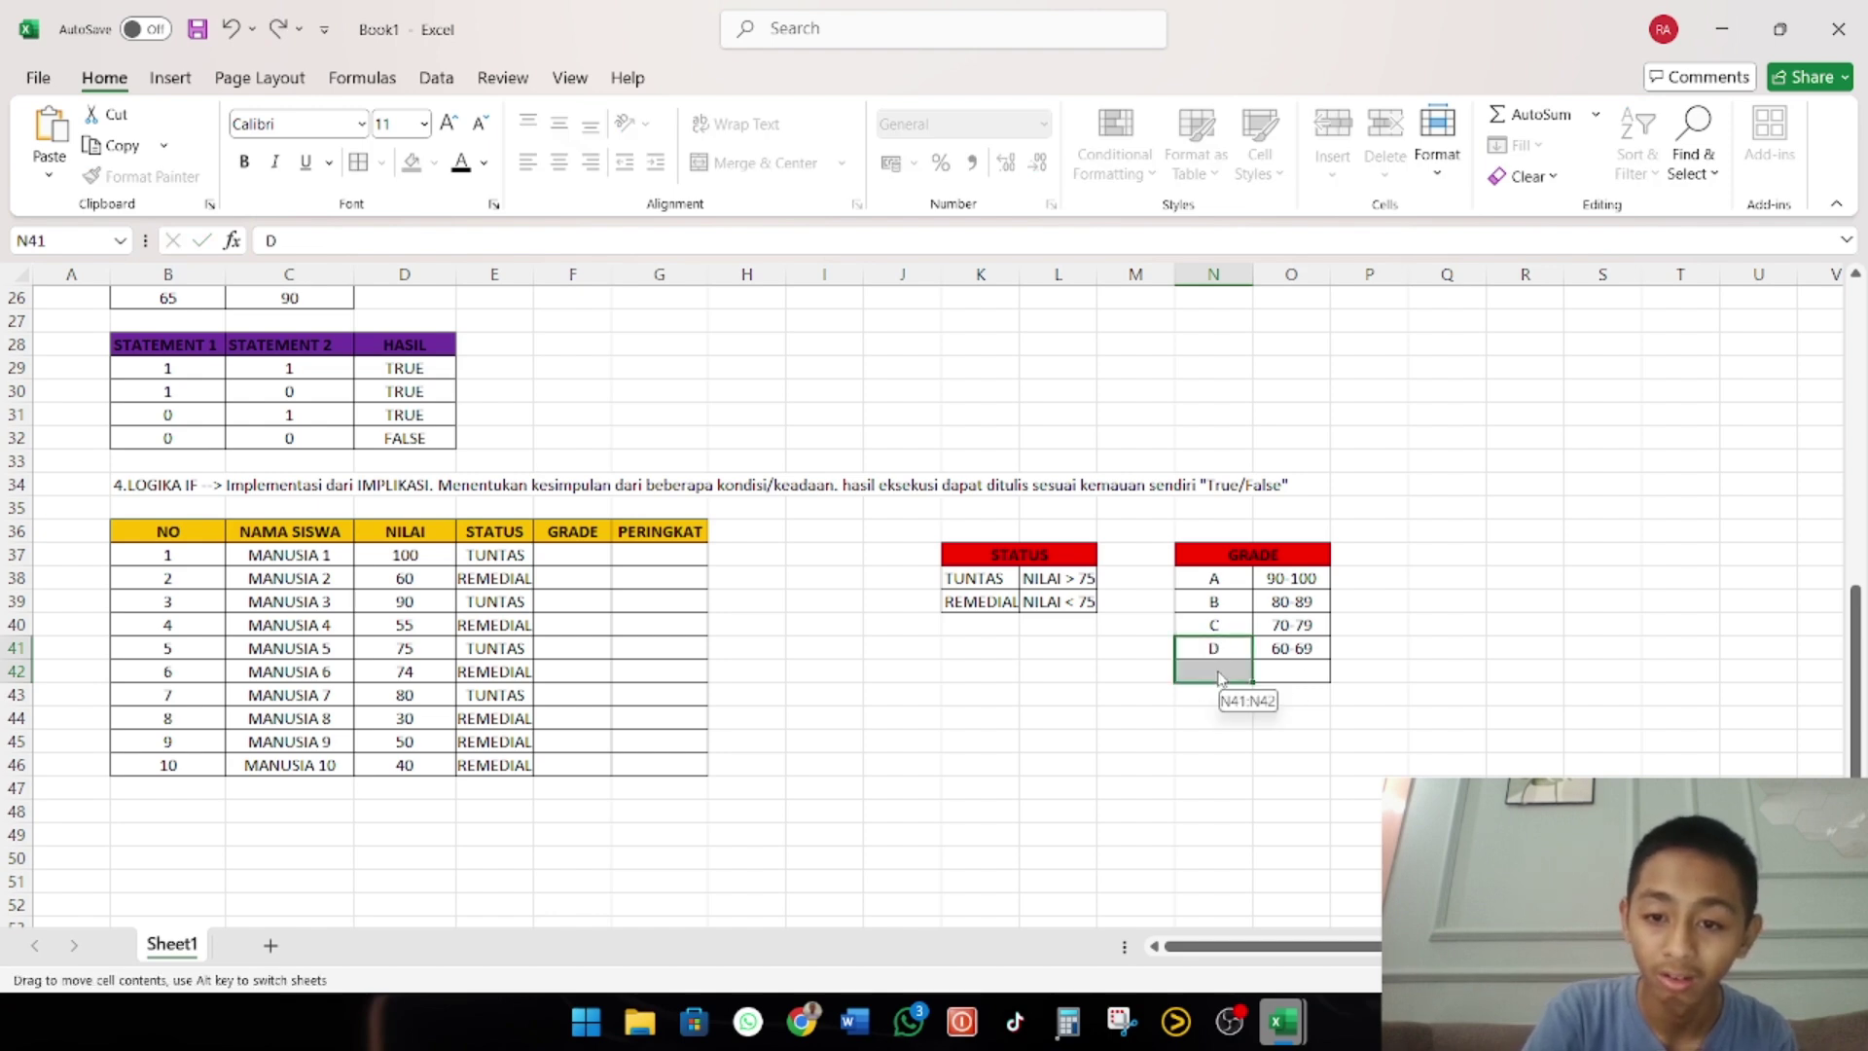
Enter grade E in N42 with its score range 0-59 in O42
left_click(1218, 673)
type("E")
left_click(1310, 668)
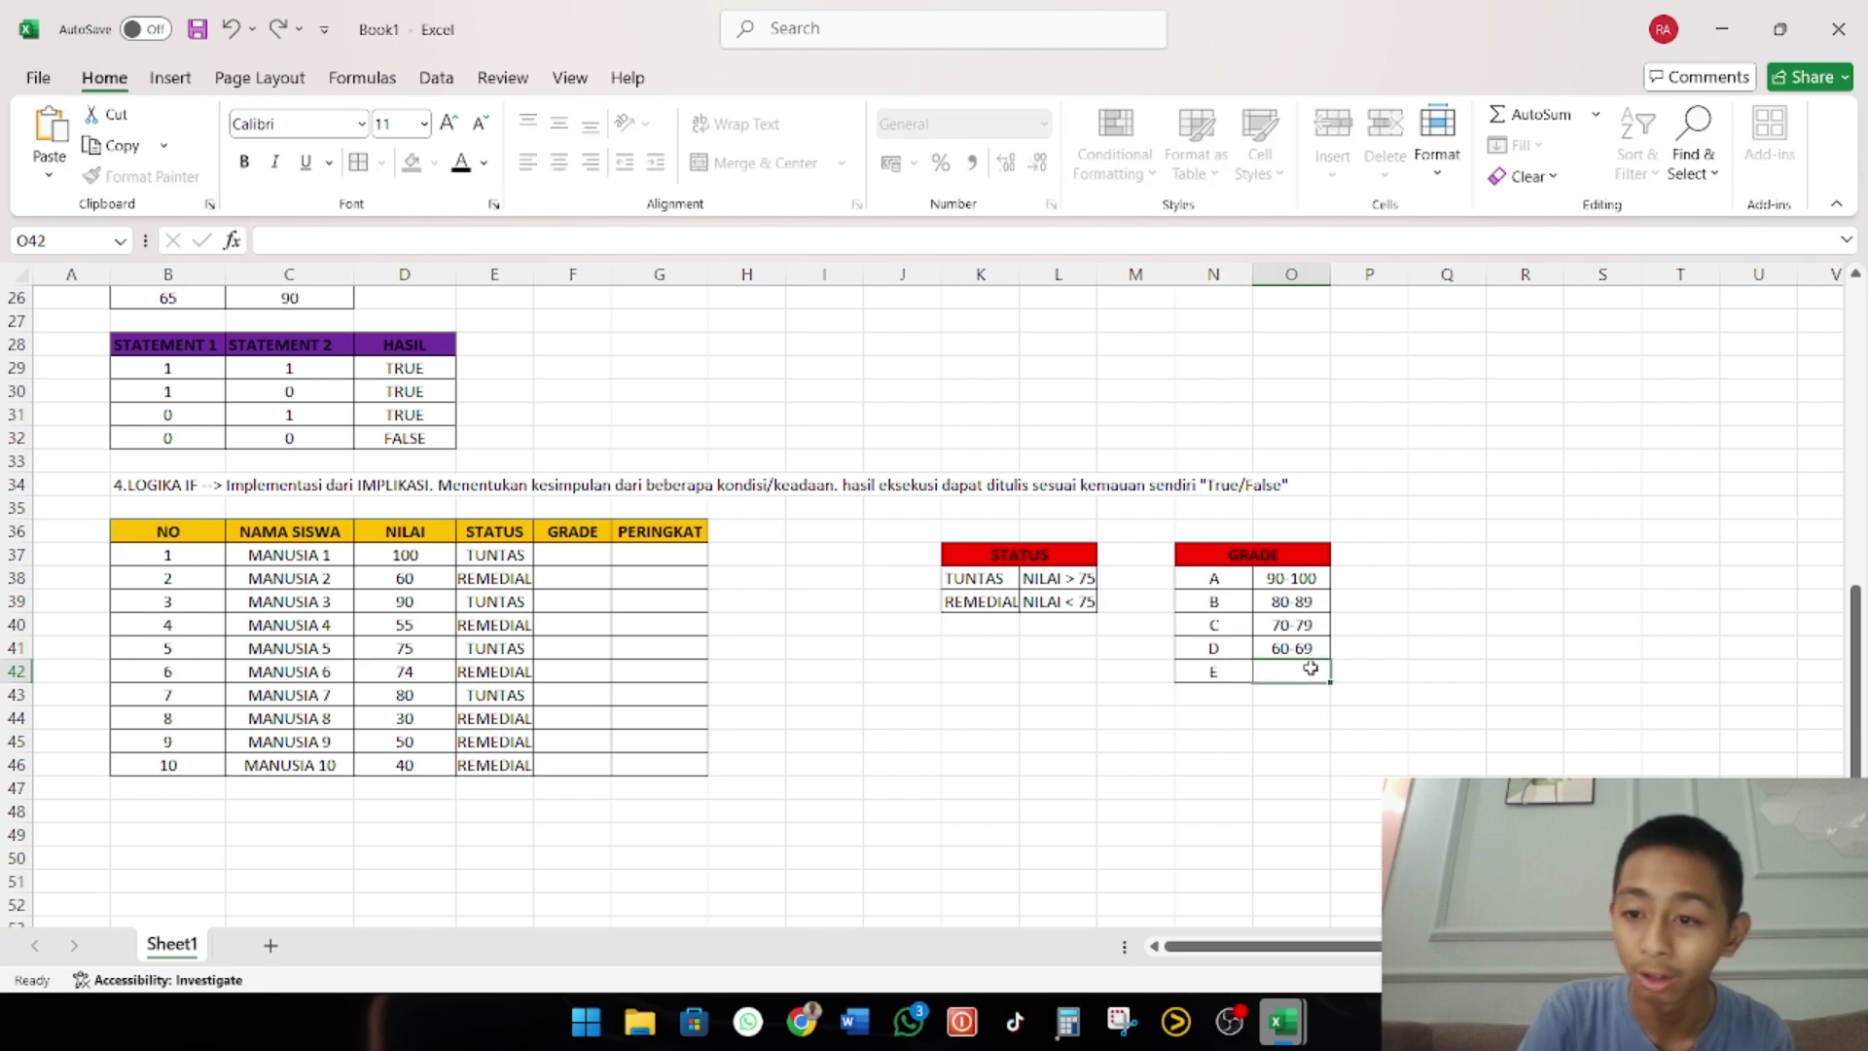
type("0-59")
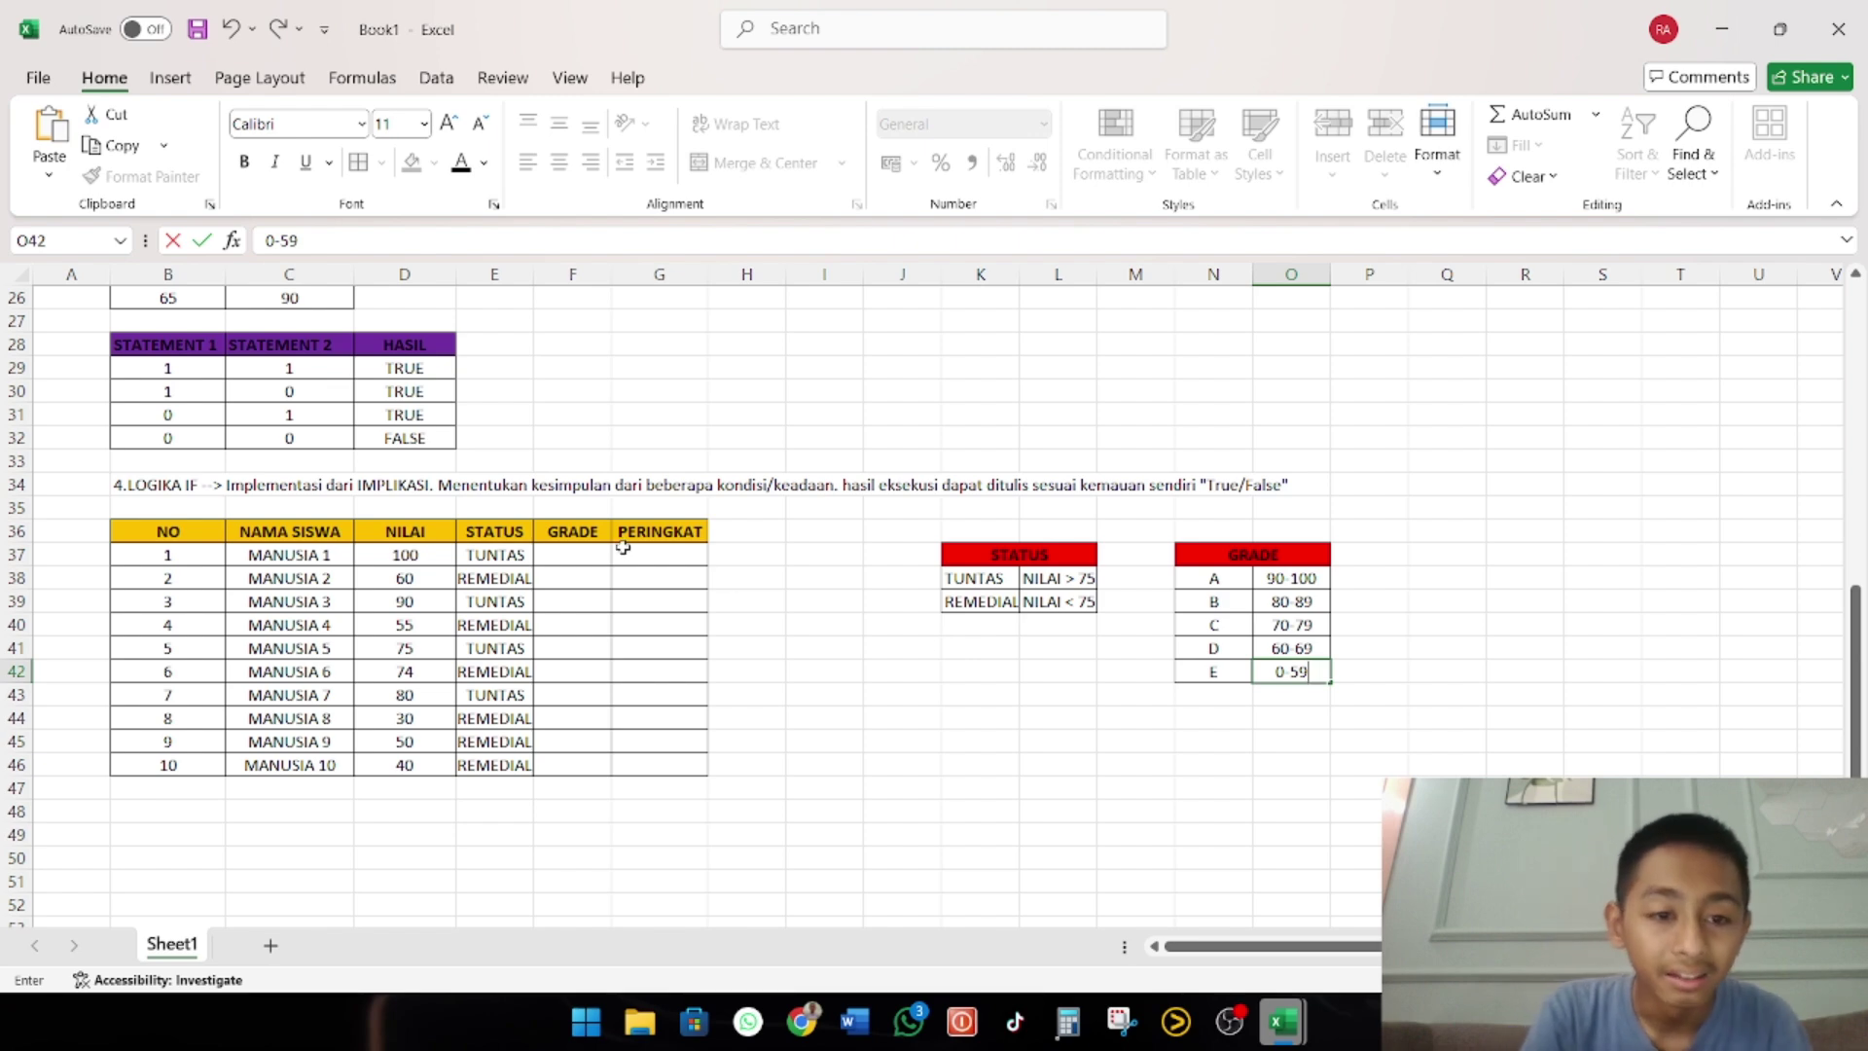
Begin the GRADE formula in F37 with an IF that tests D37>=90 and returns "A"
left_click(514, 554)
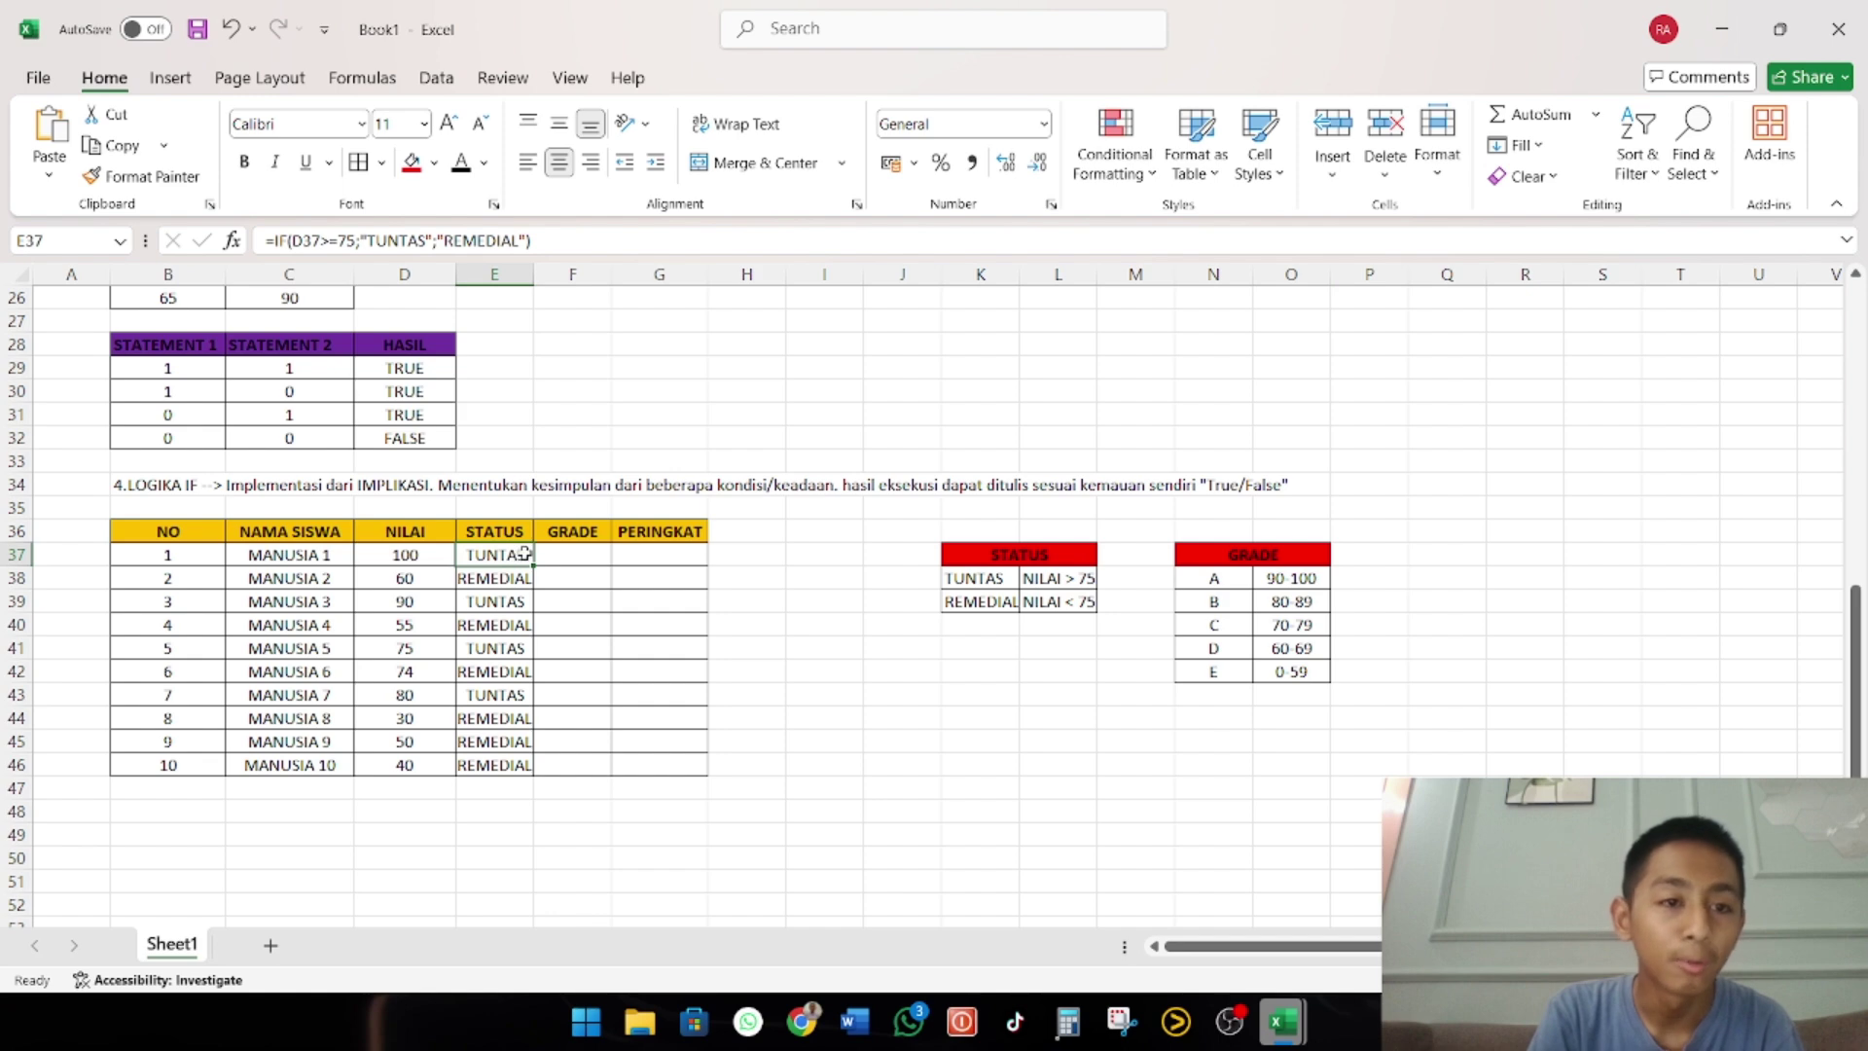
left_click(558, 558)
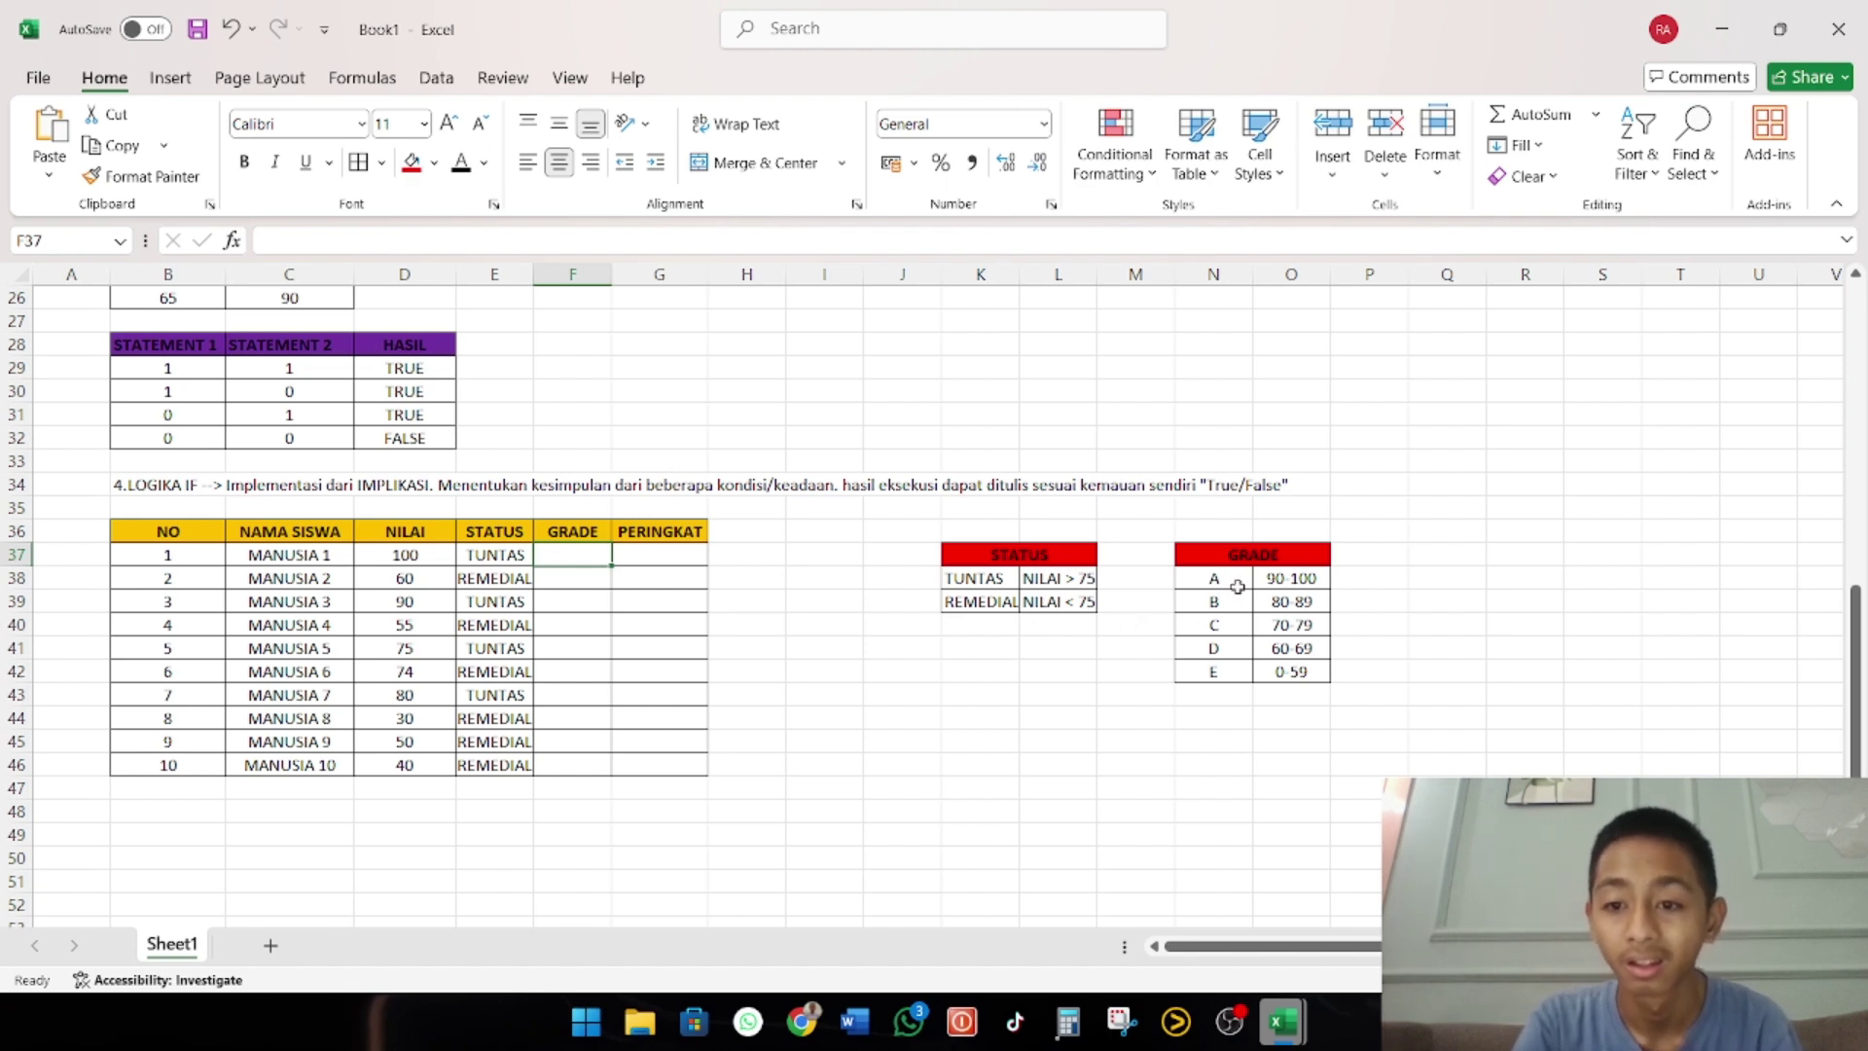
left_click(527, 238)
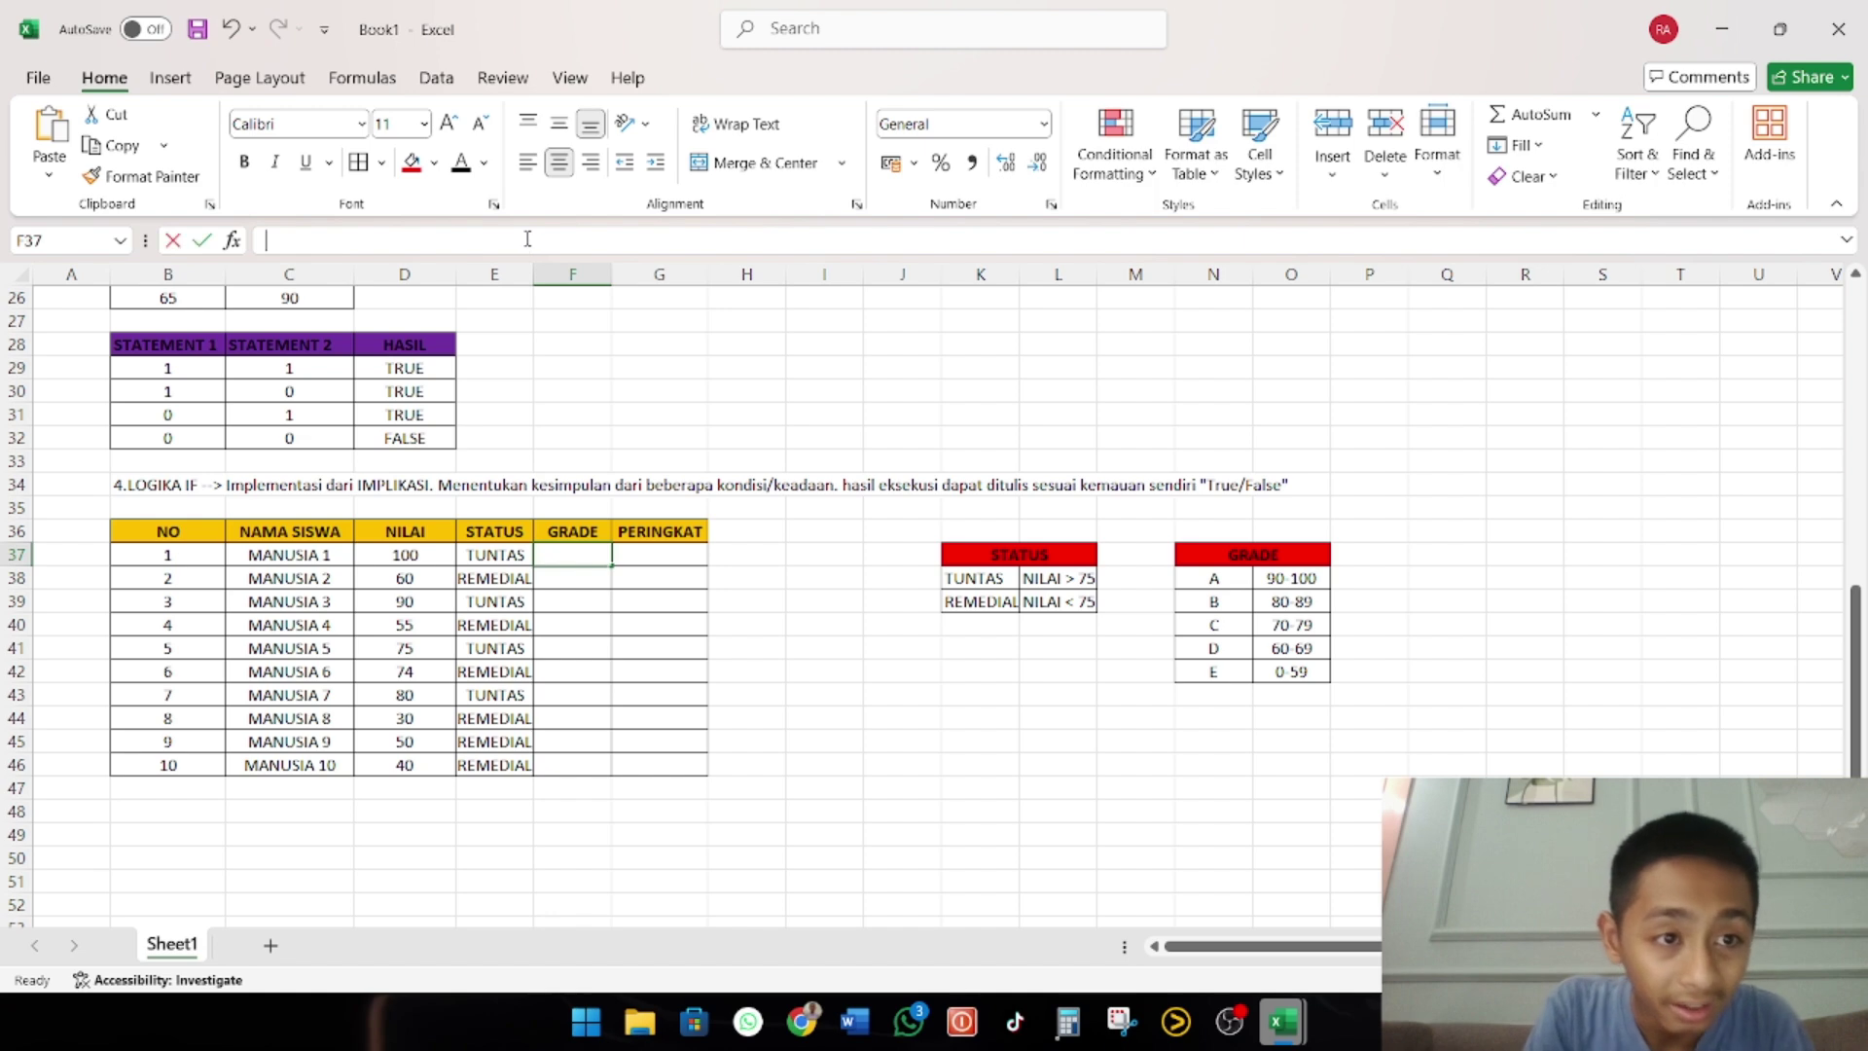
type("=IF(")
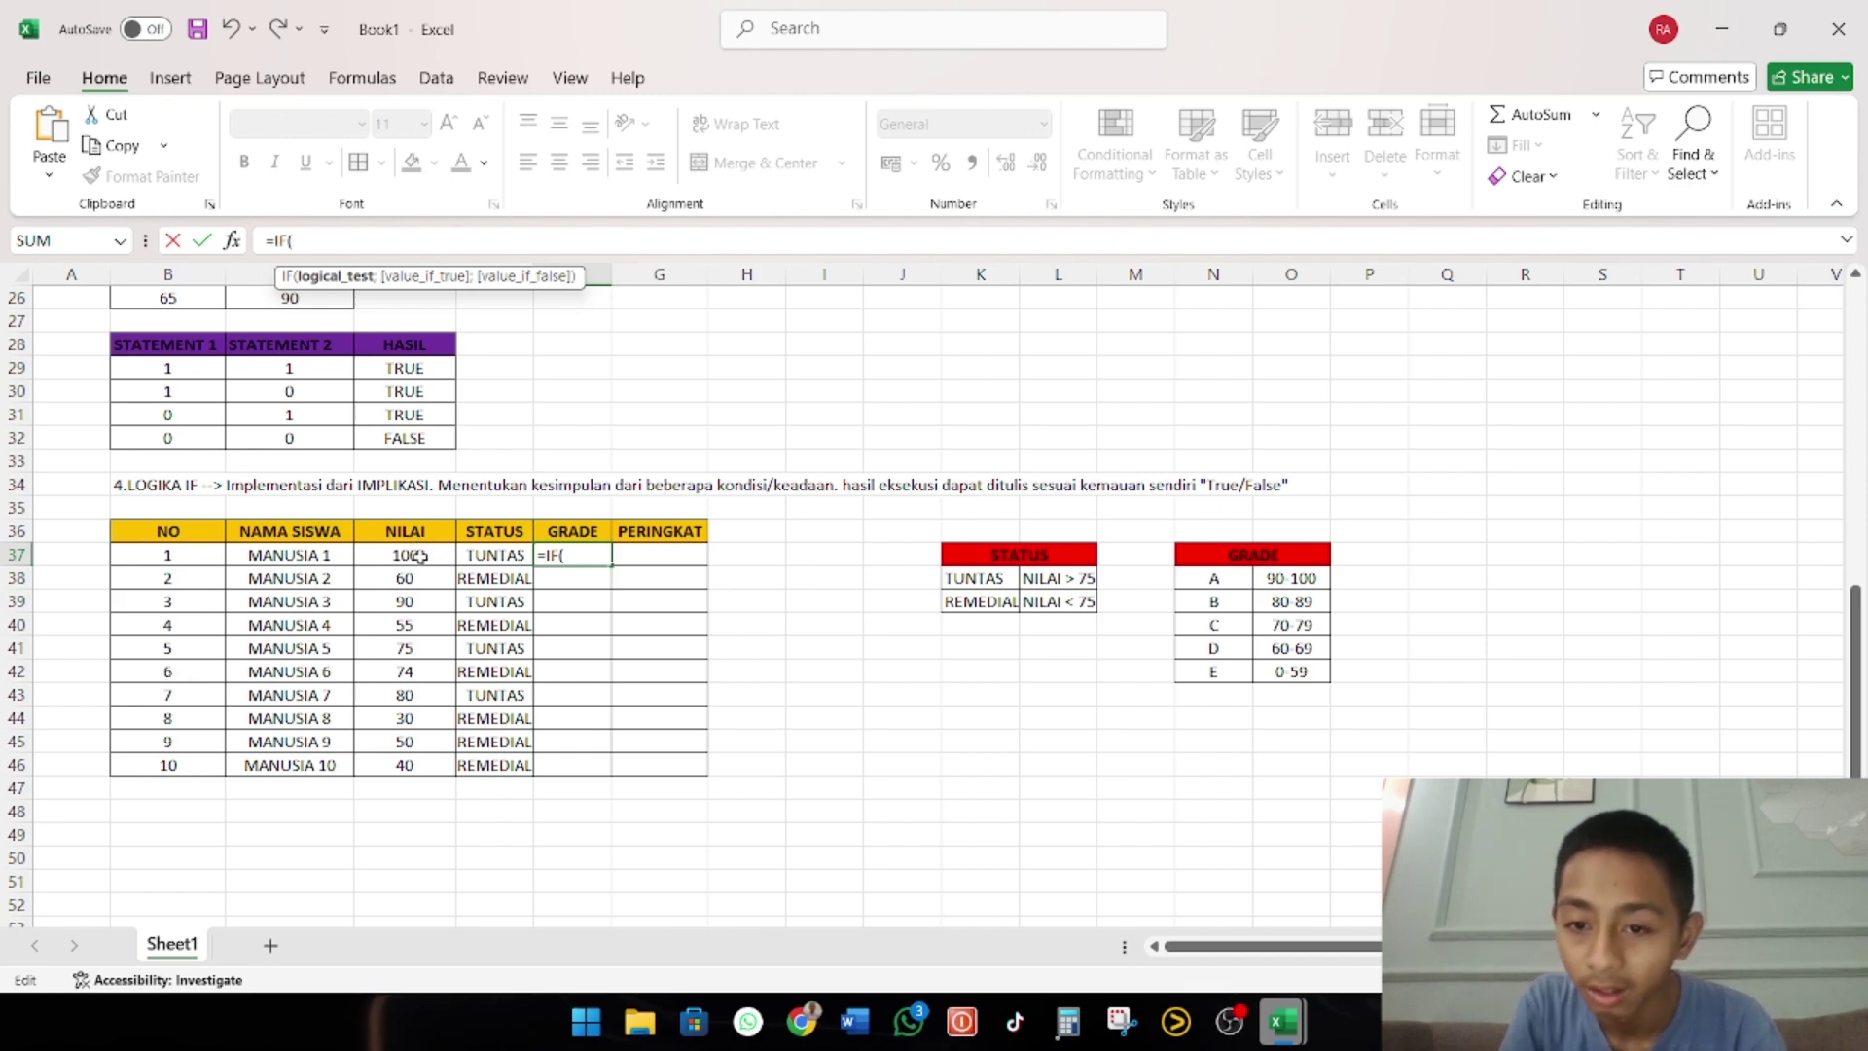
left_click(419, 556)
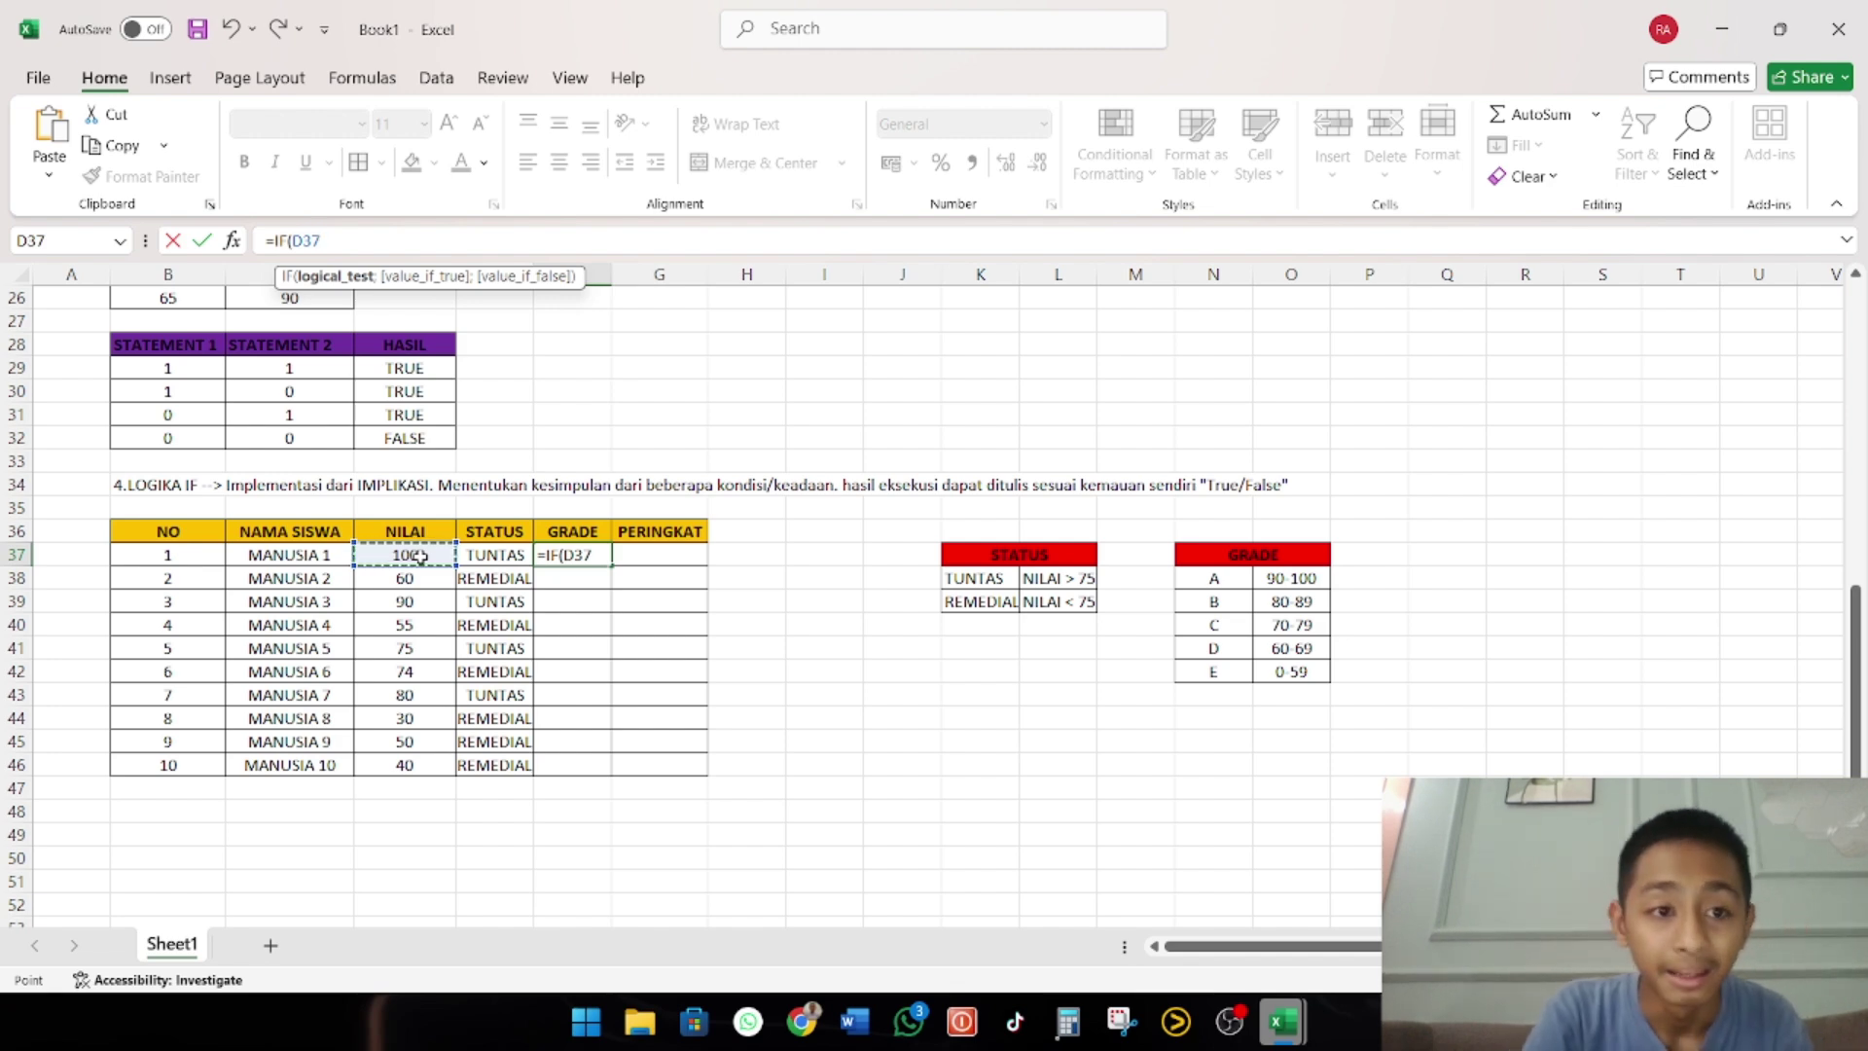
type(">=")
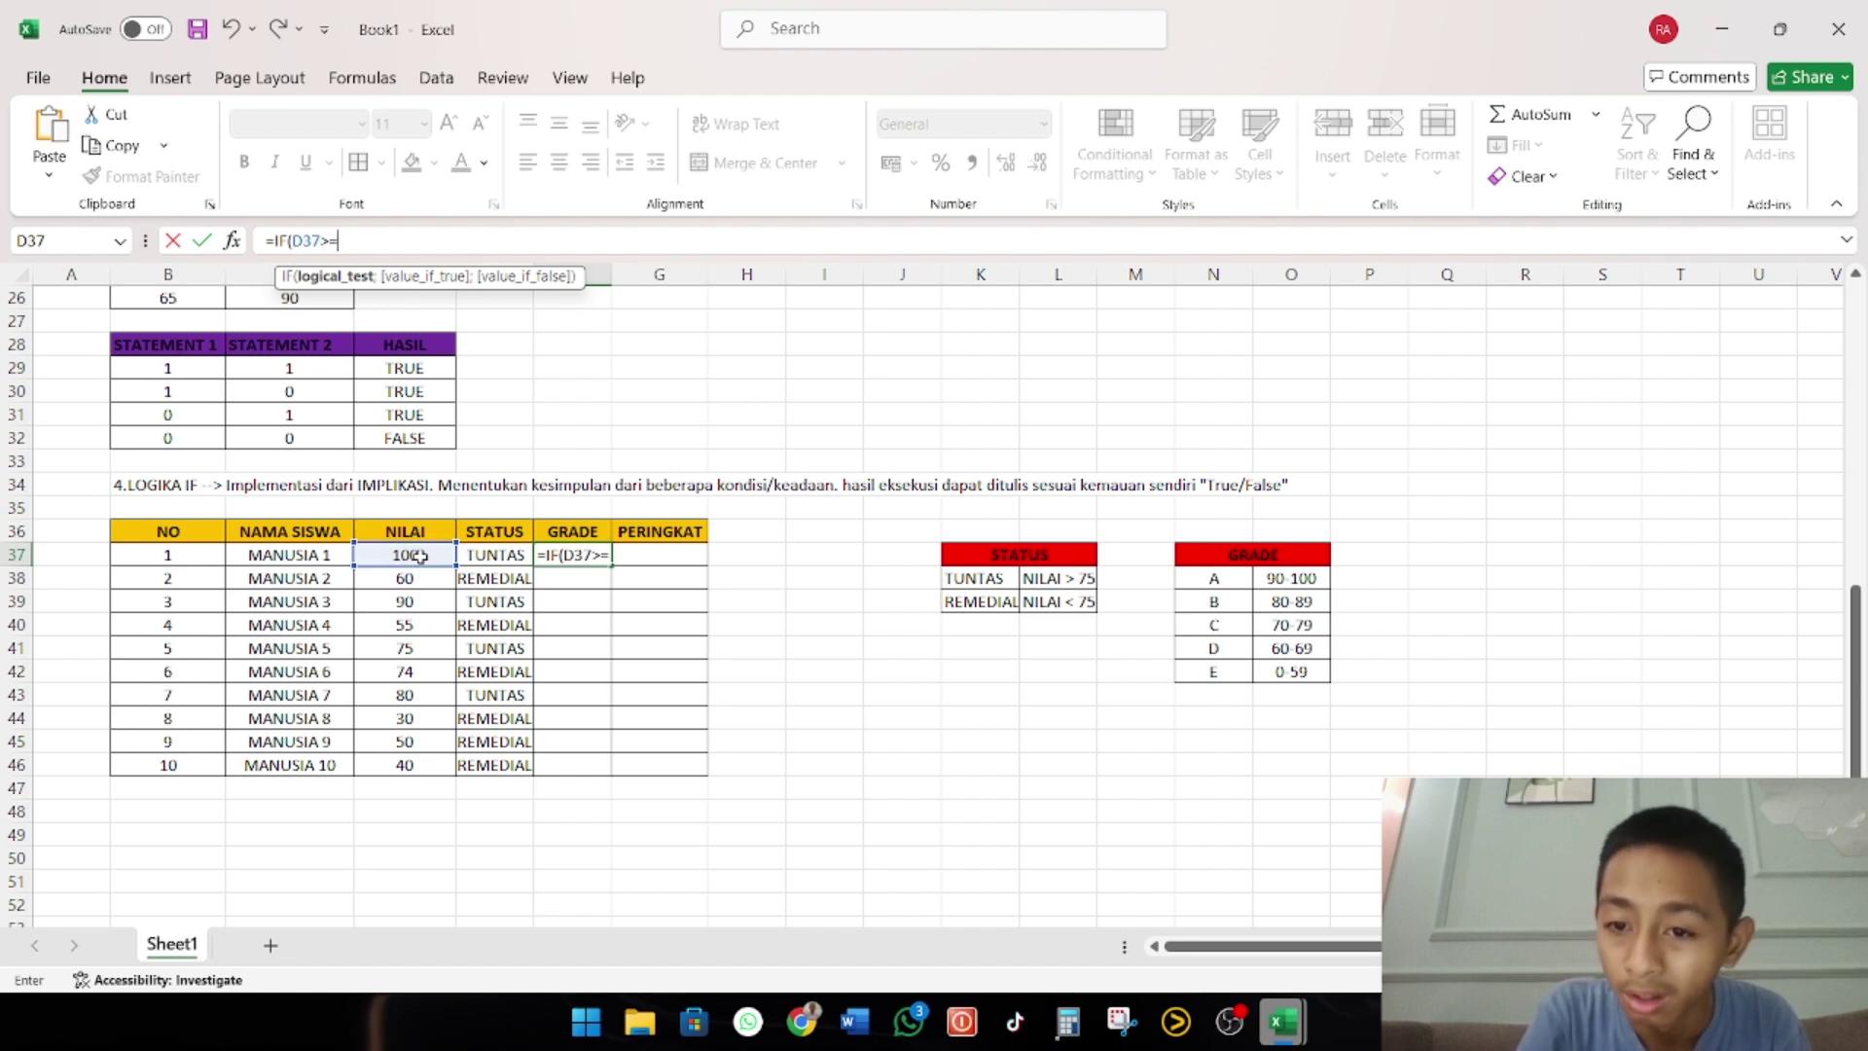
type("90")
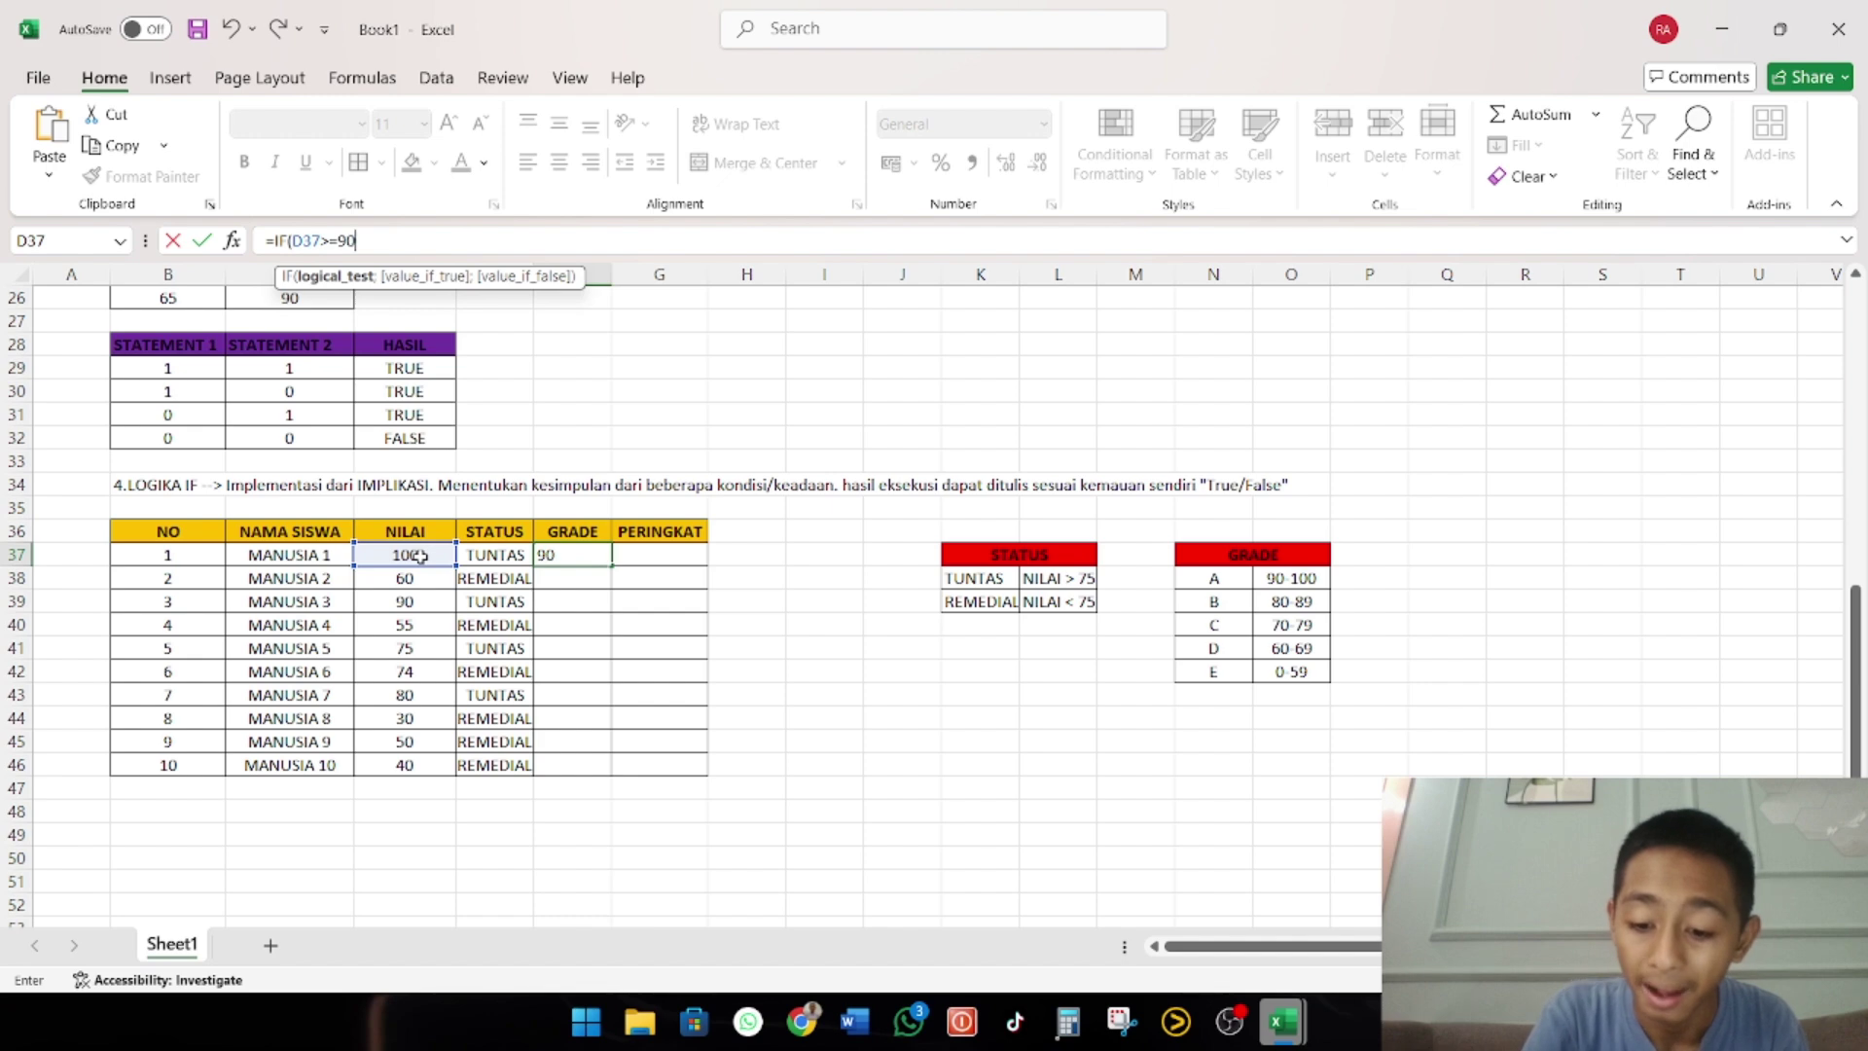
type(";\"A\"")
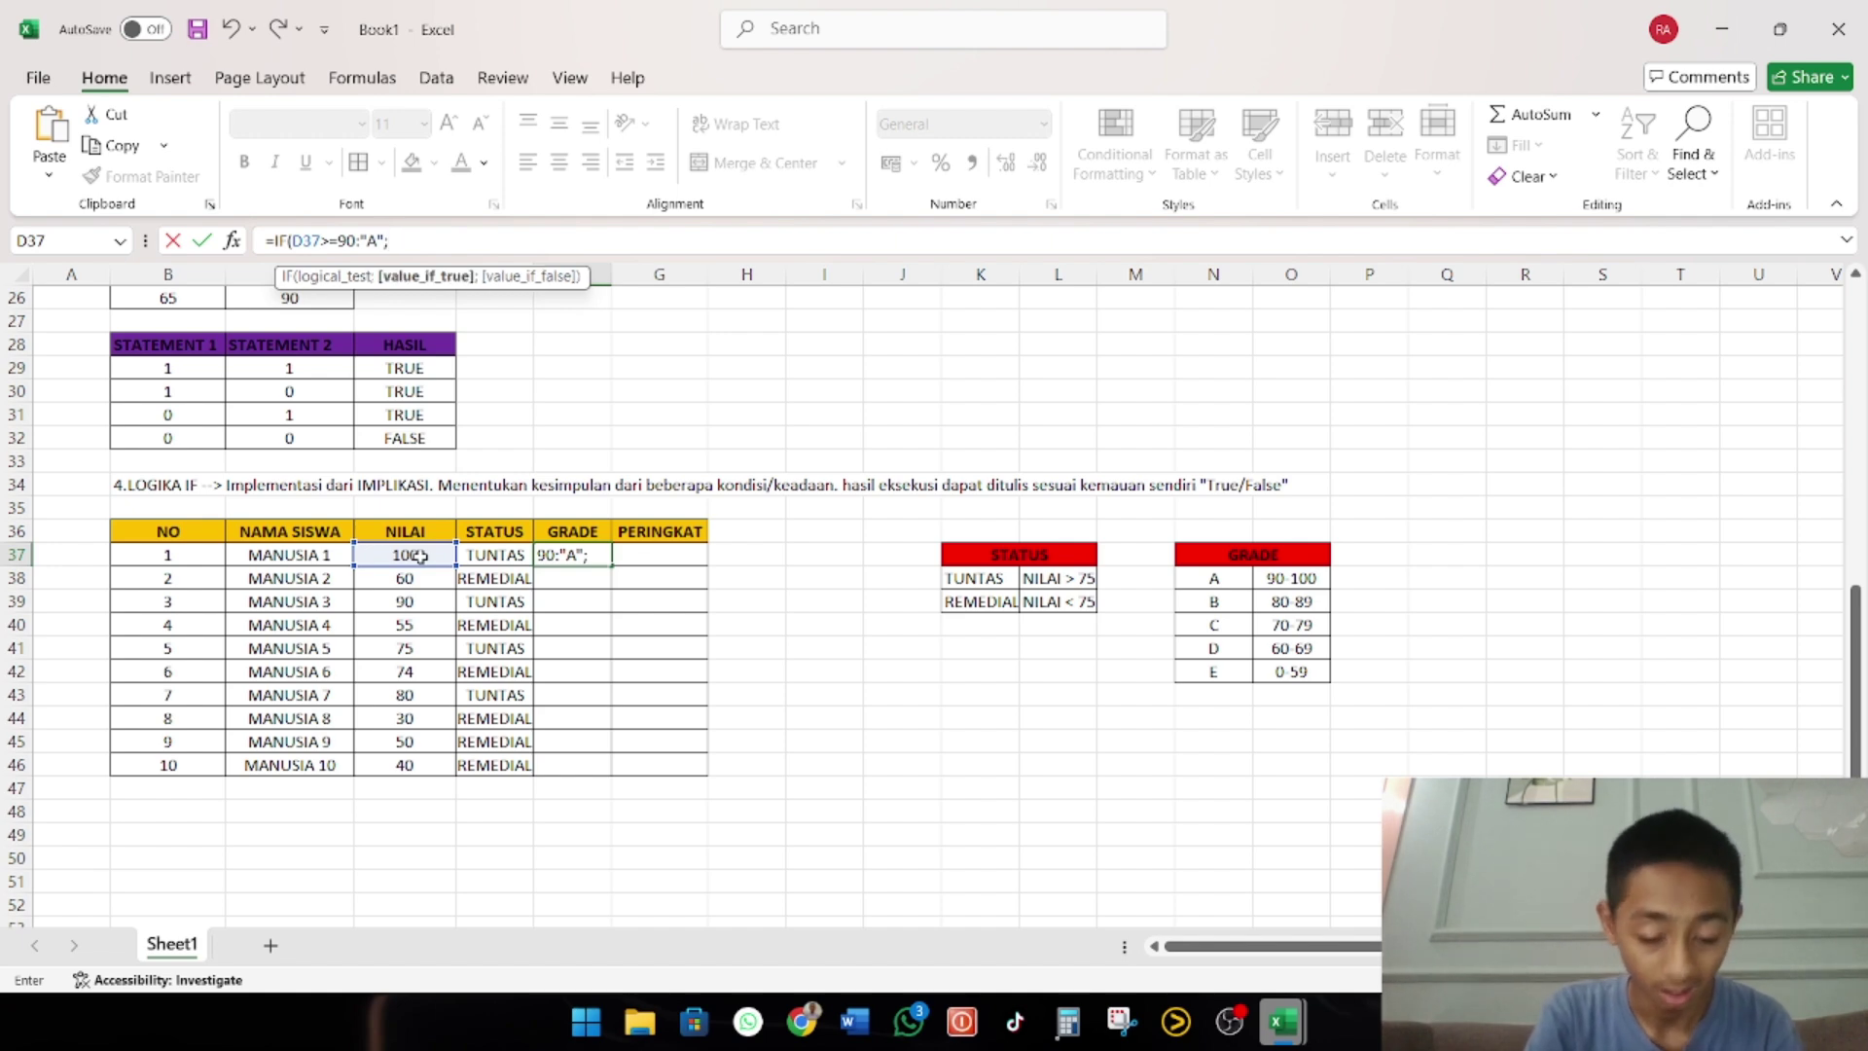
Add a nested IF to the F37 formula with the condition D37>=80, ending in a semicolon
type("IF")
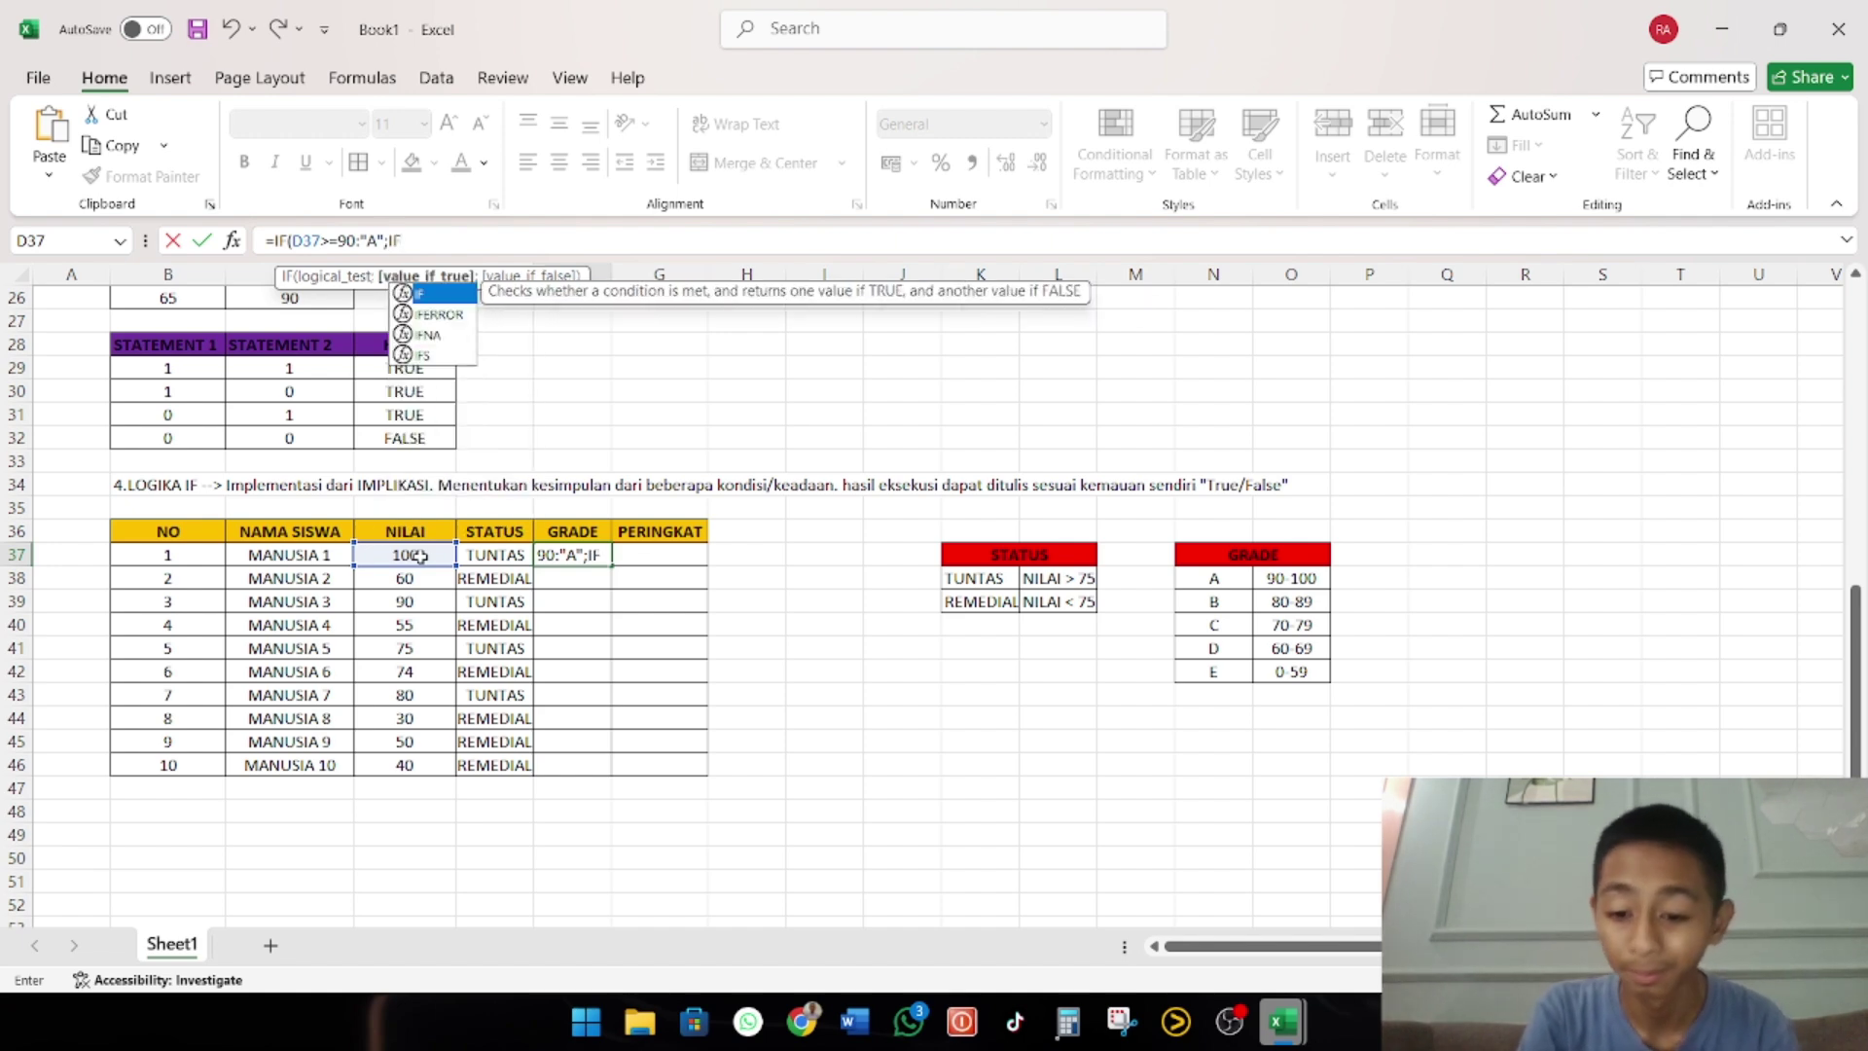
type("(")
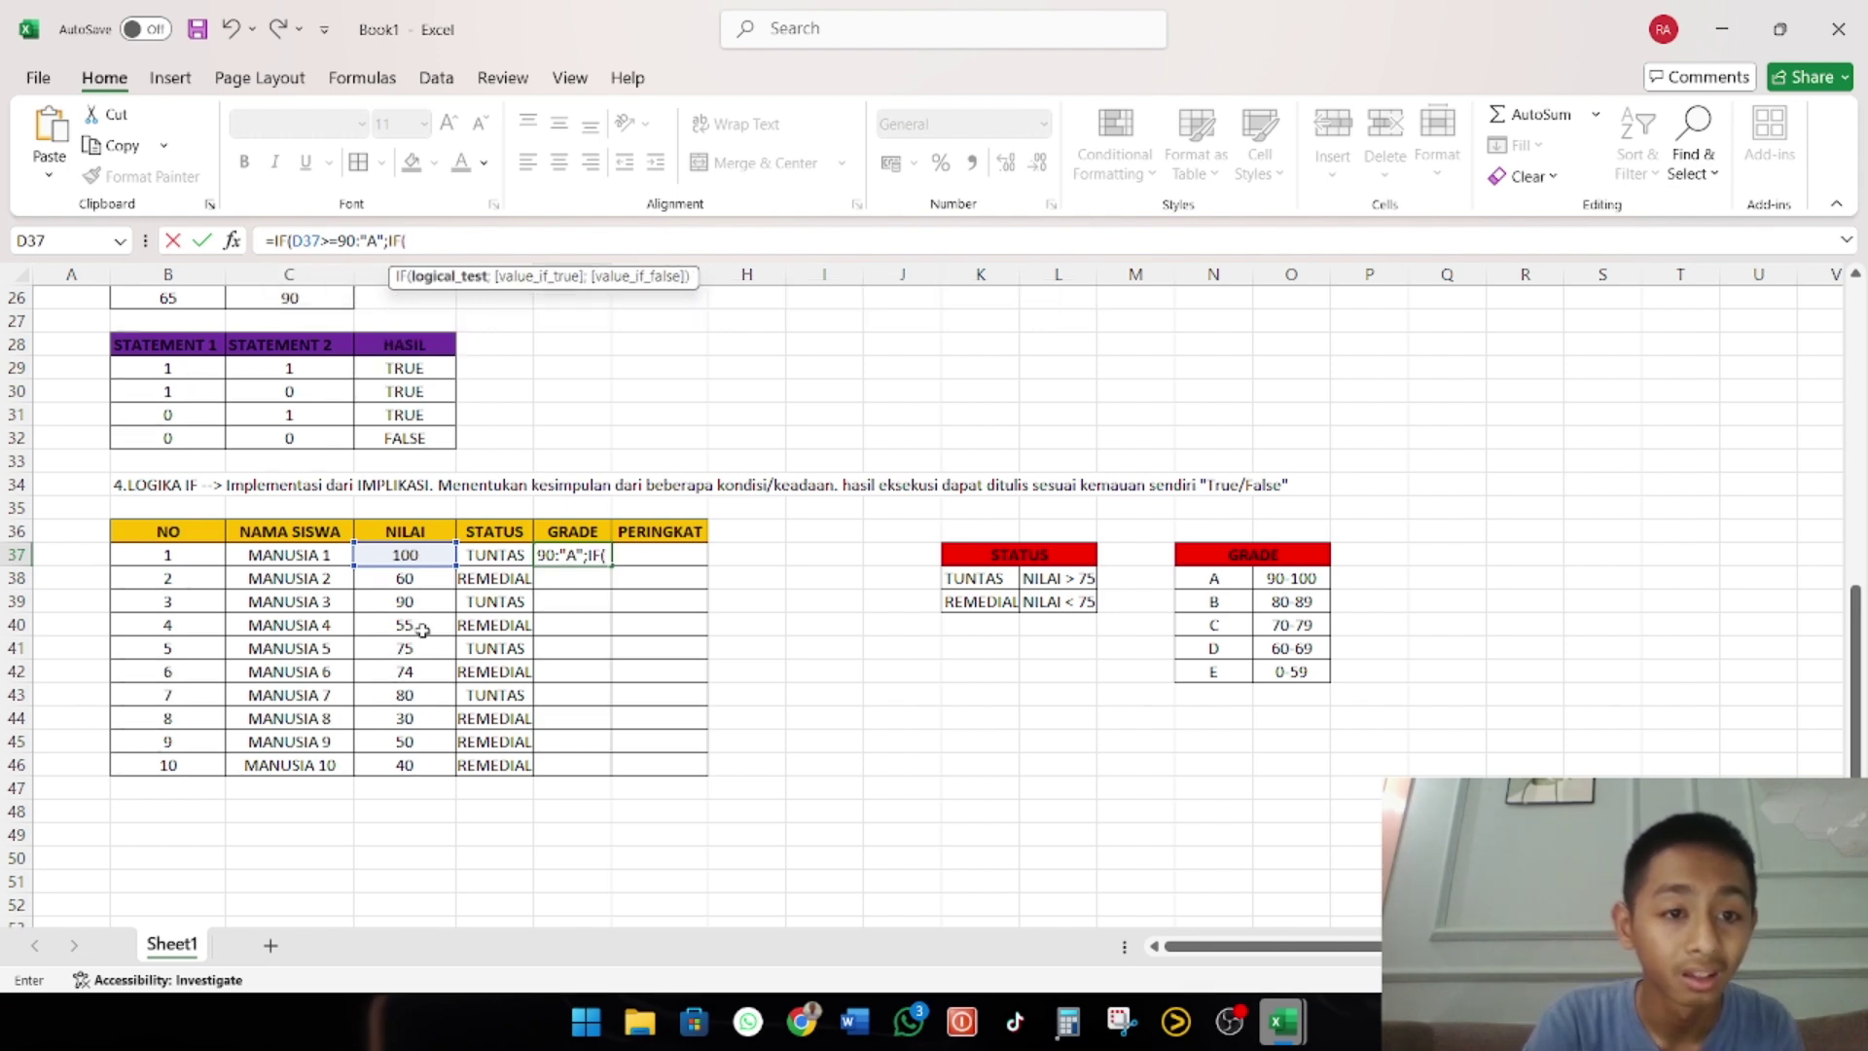
left_click(408, 554)
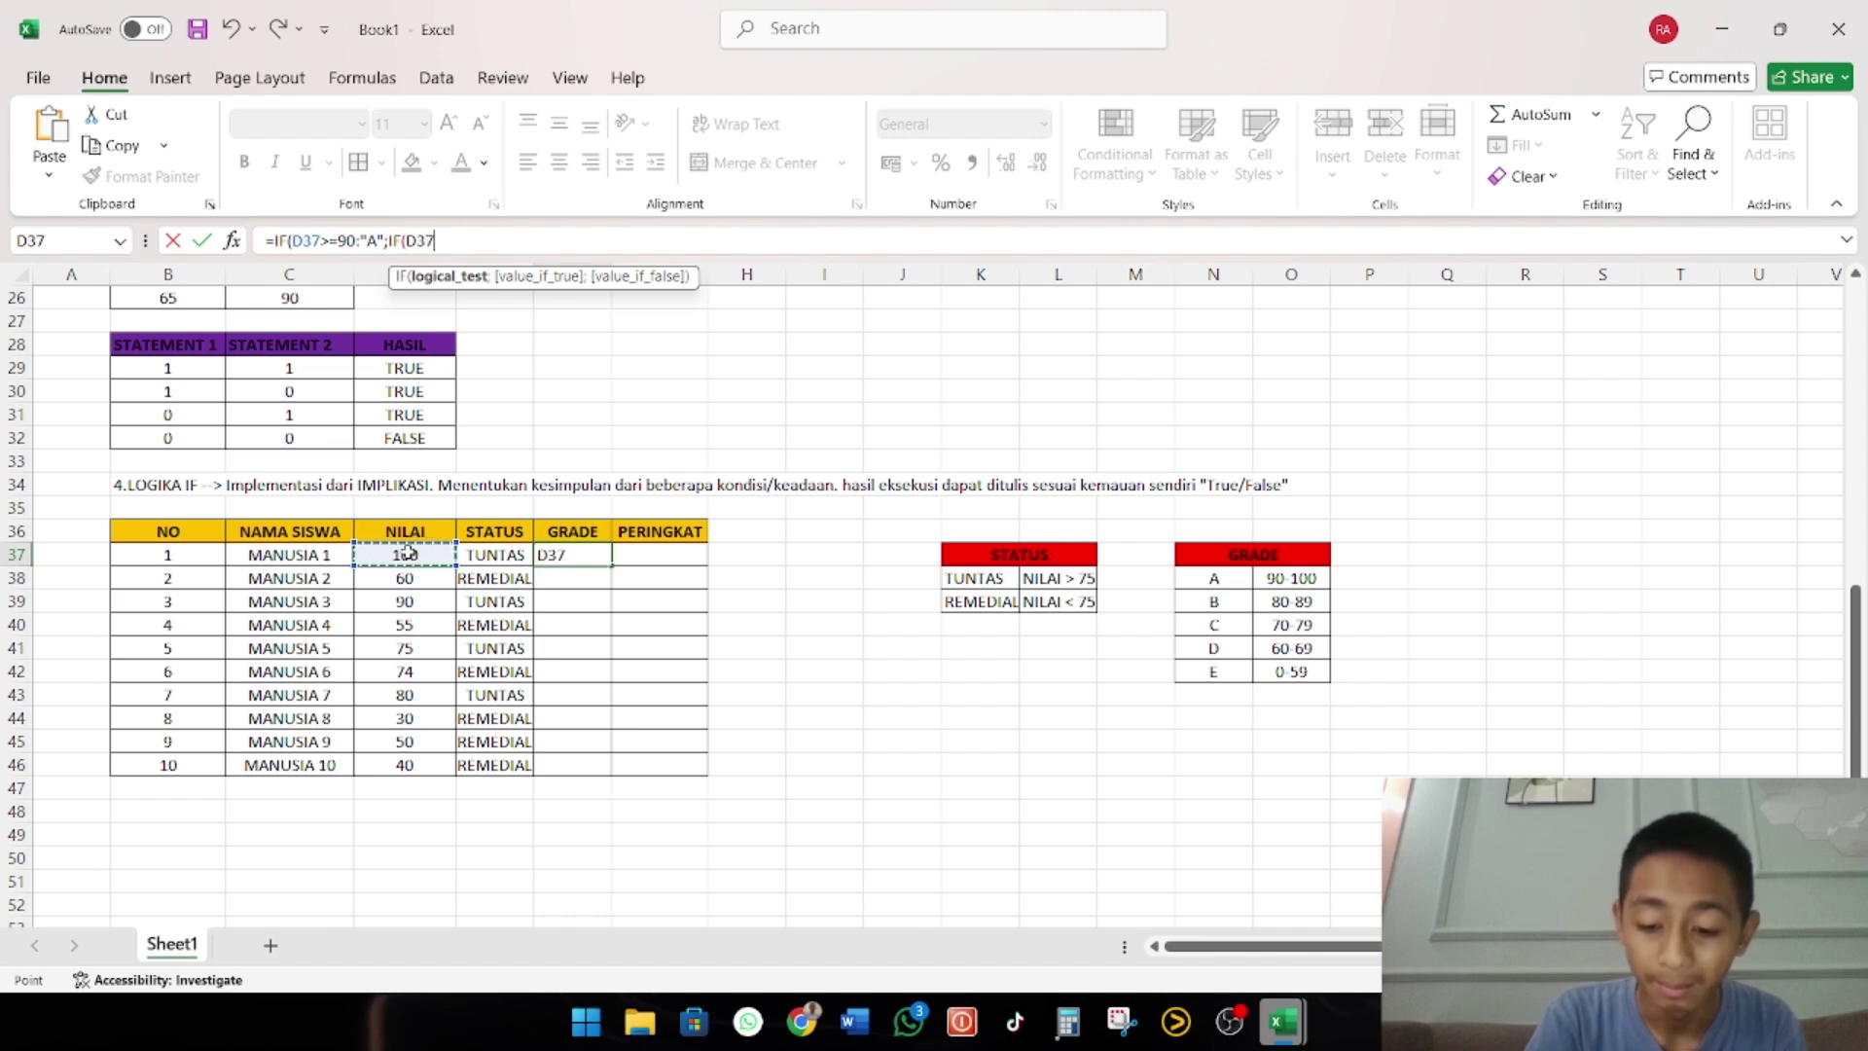
type(".")
key("BackSpace")
type(">=")
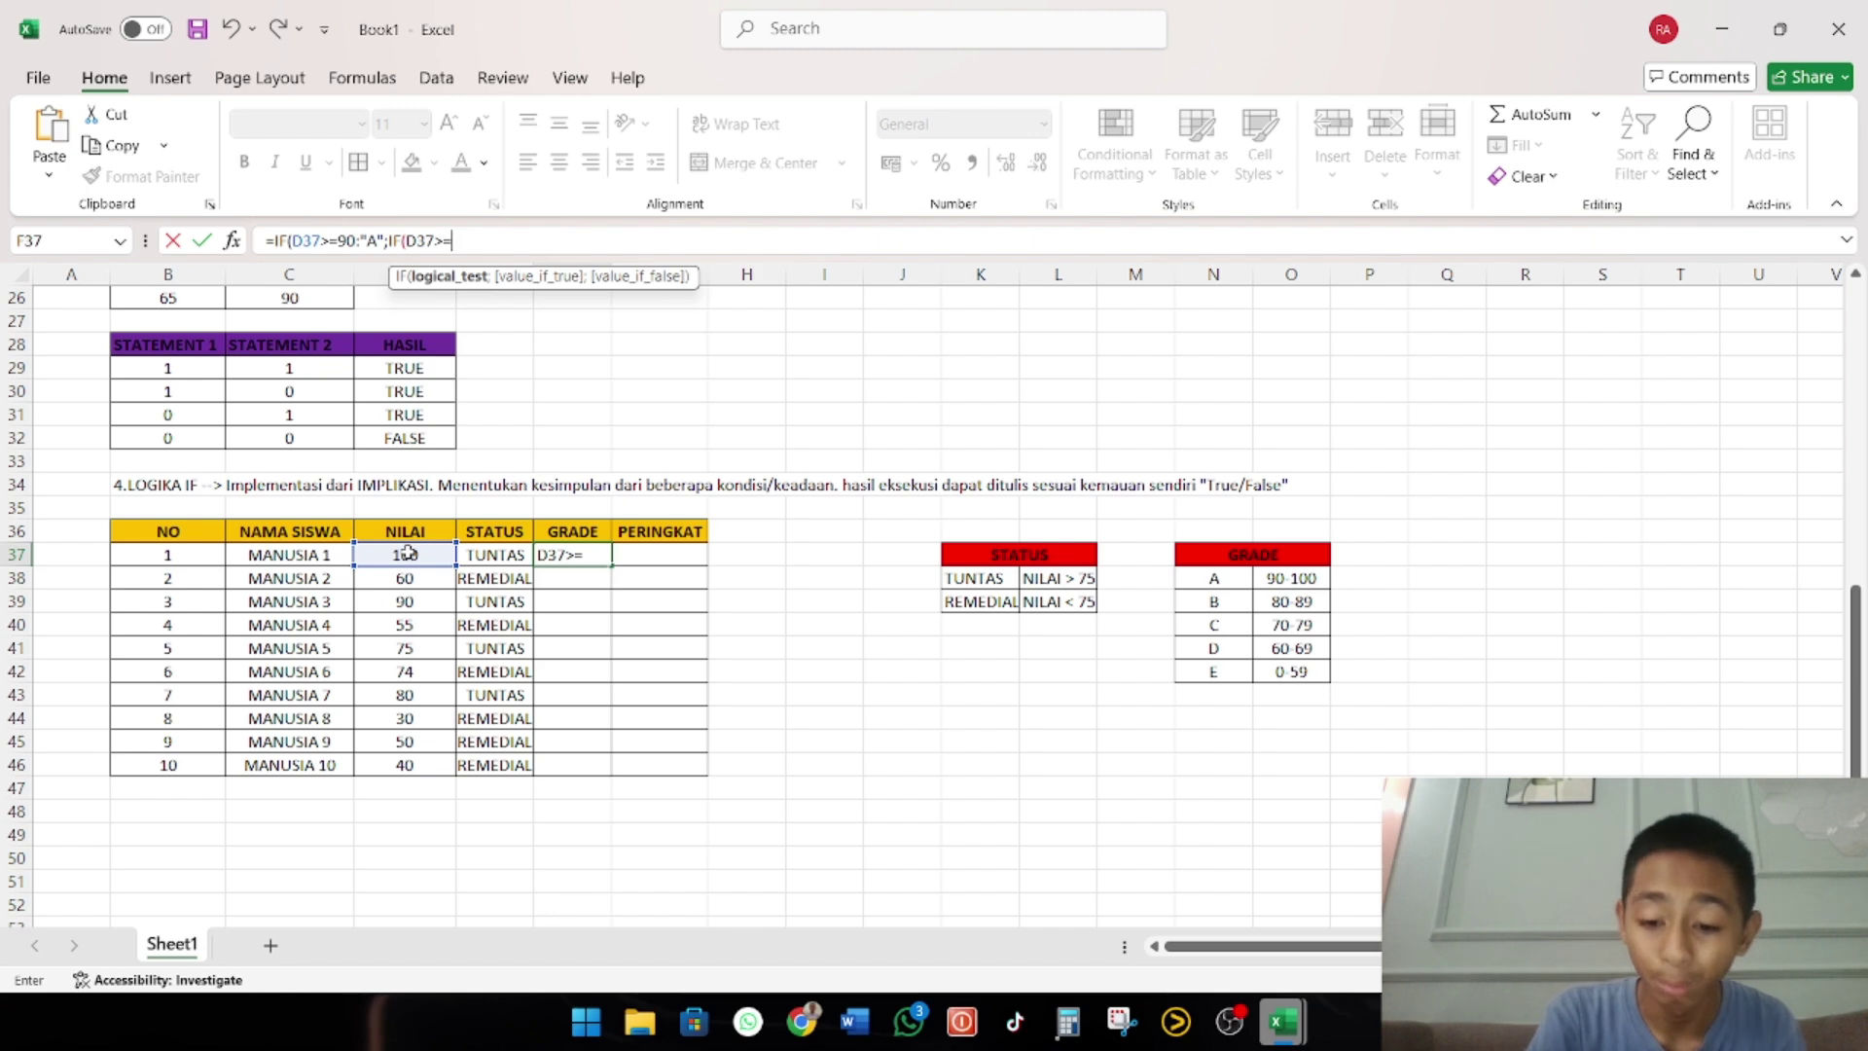
type("80")
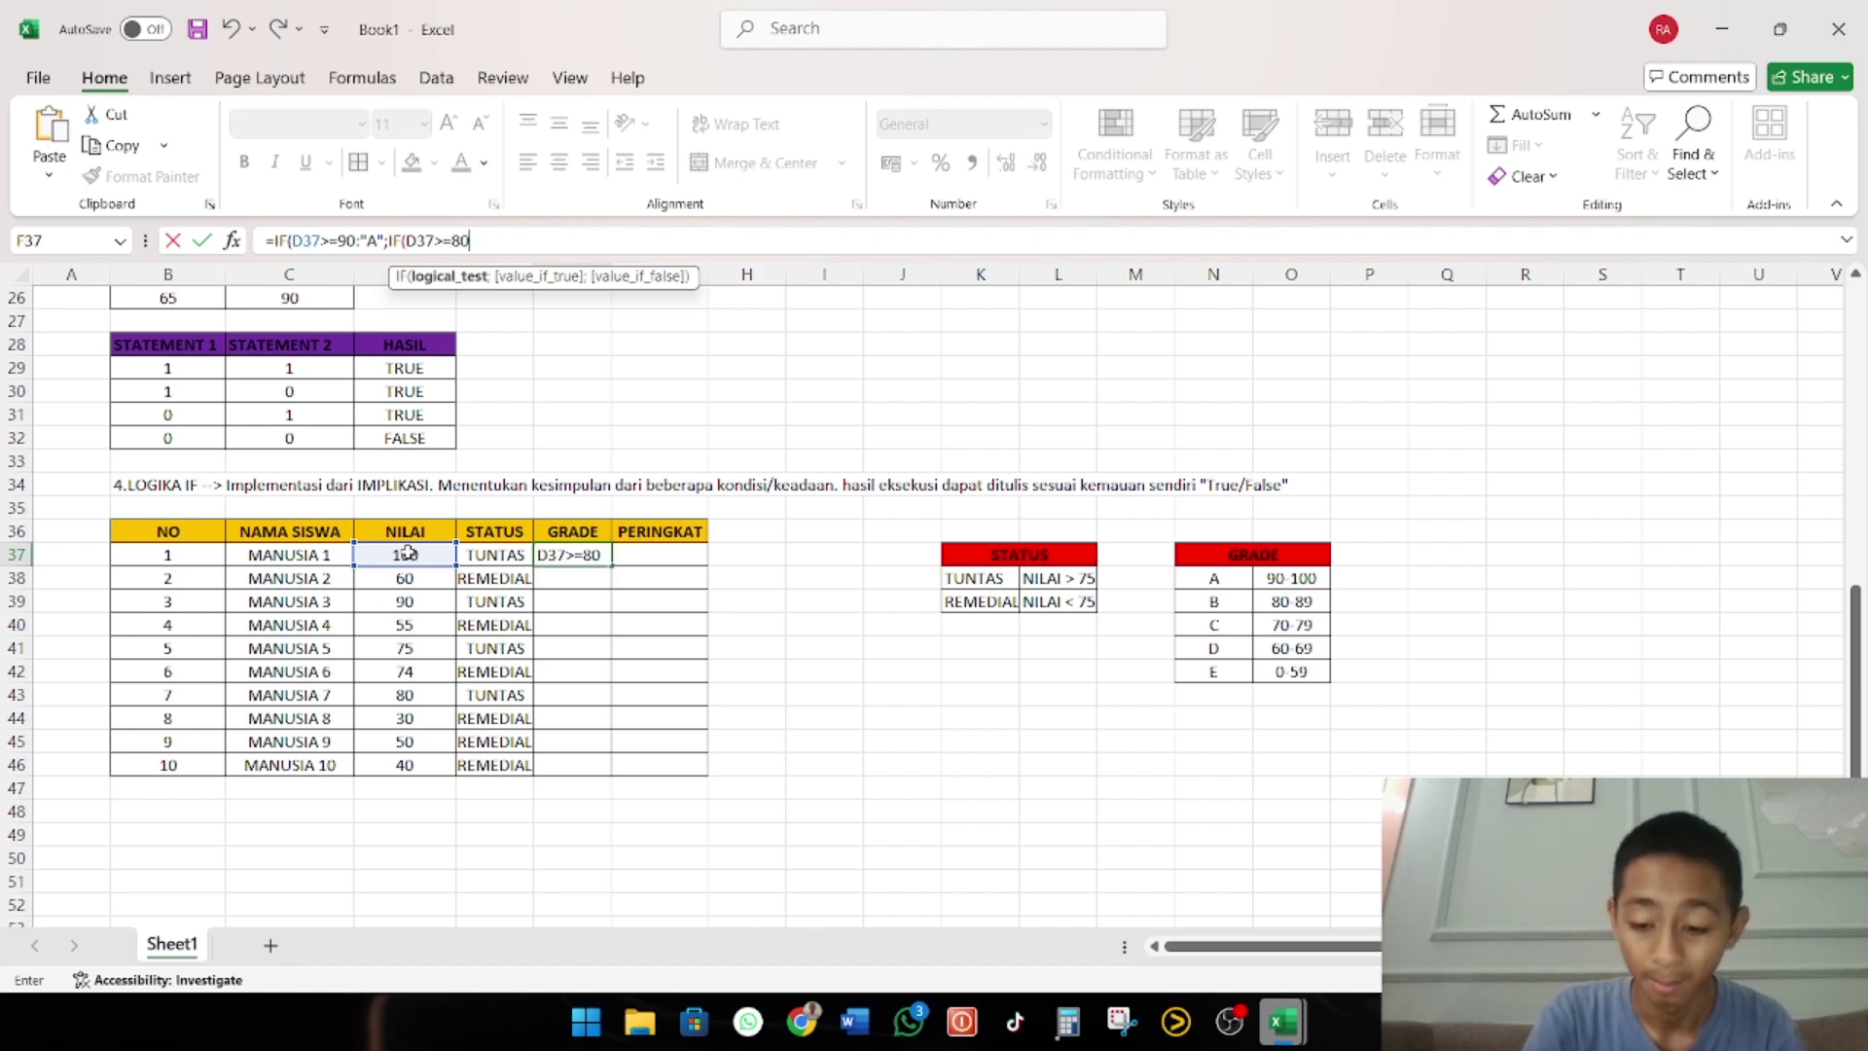
type(";")
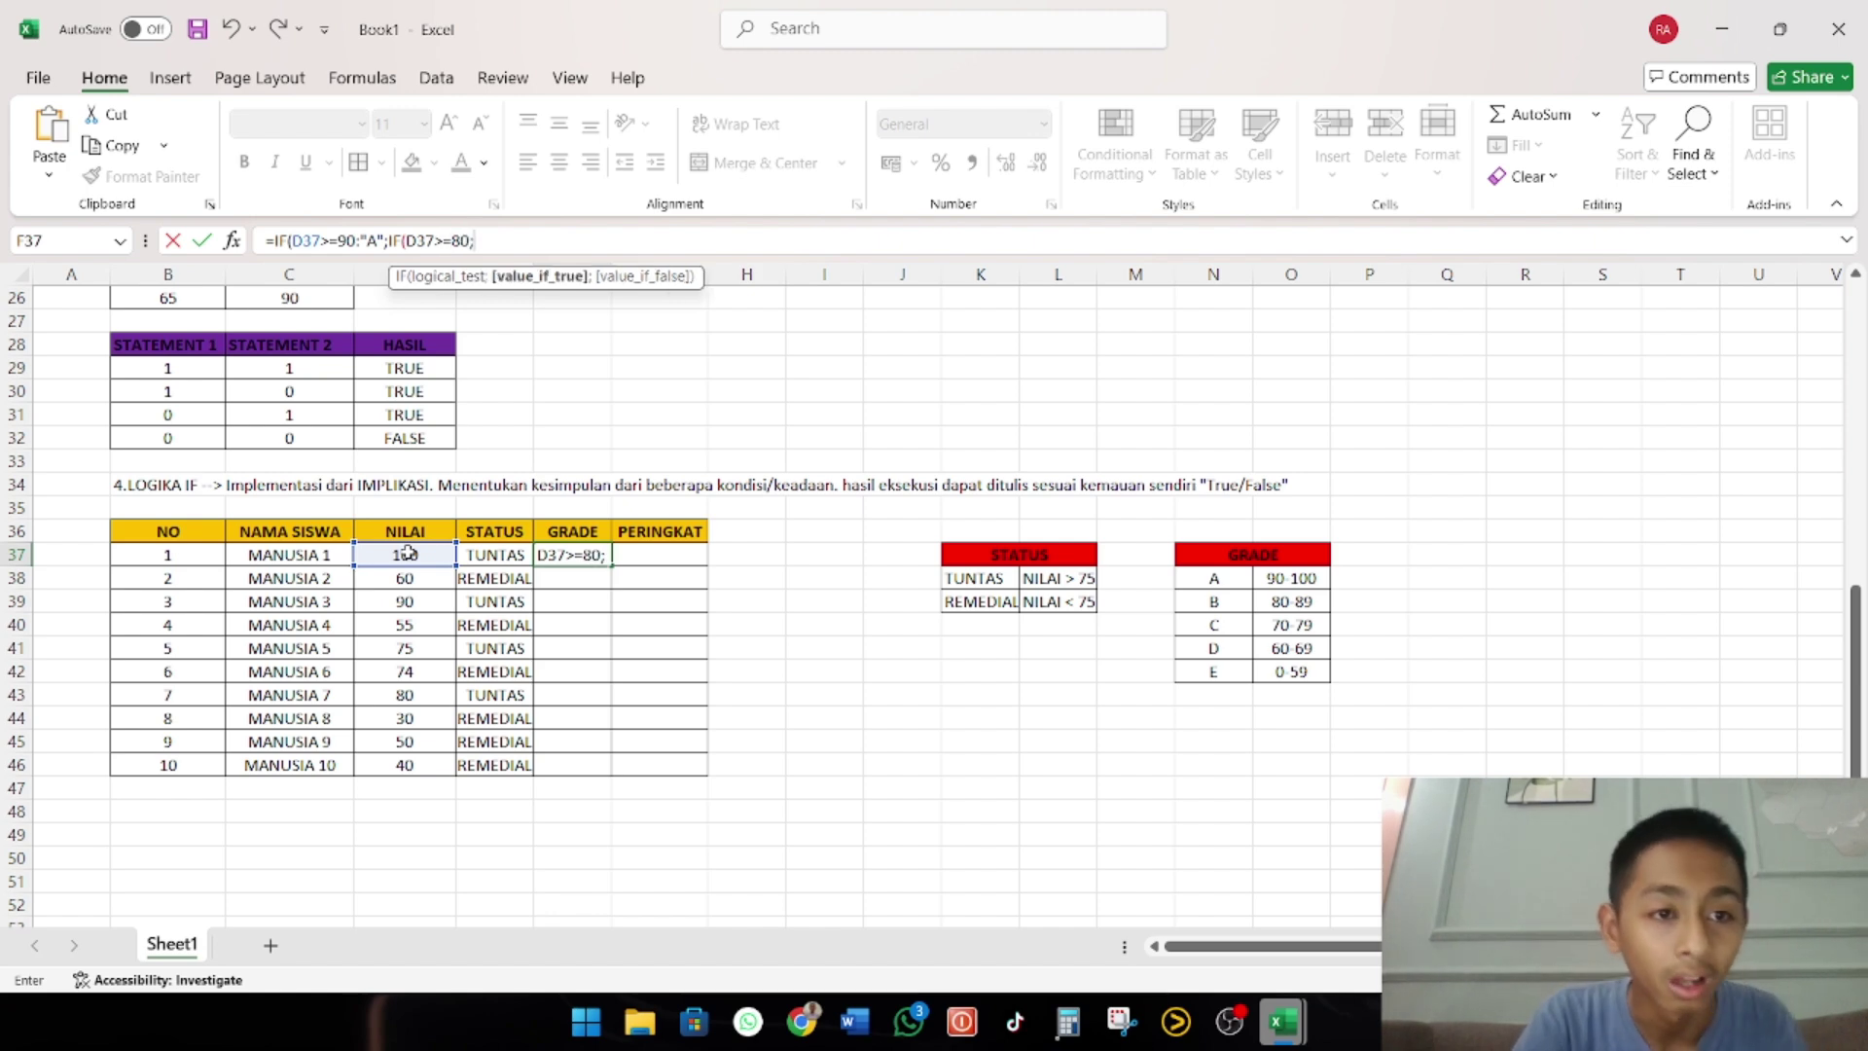
Correct the separator between 90 and "A" in the F37 formula to a semicolon
key("Left")
key("Left")
key("Left")
key("Left")
key("Left")
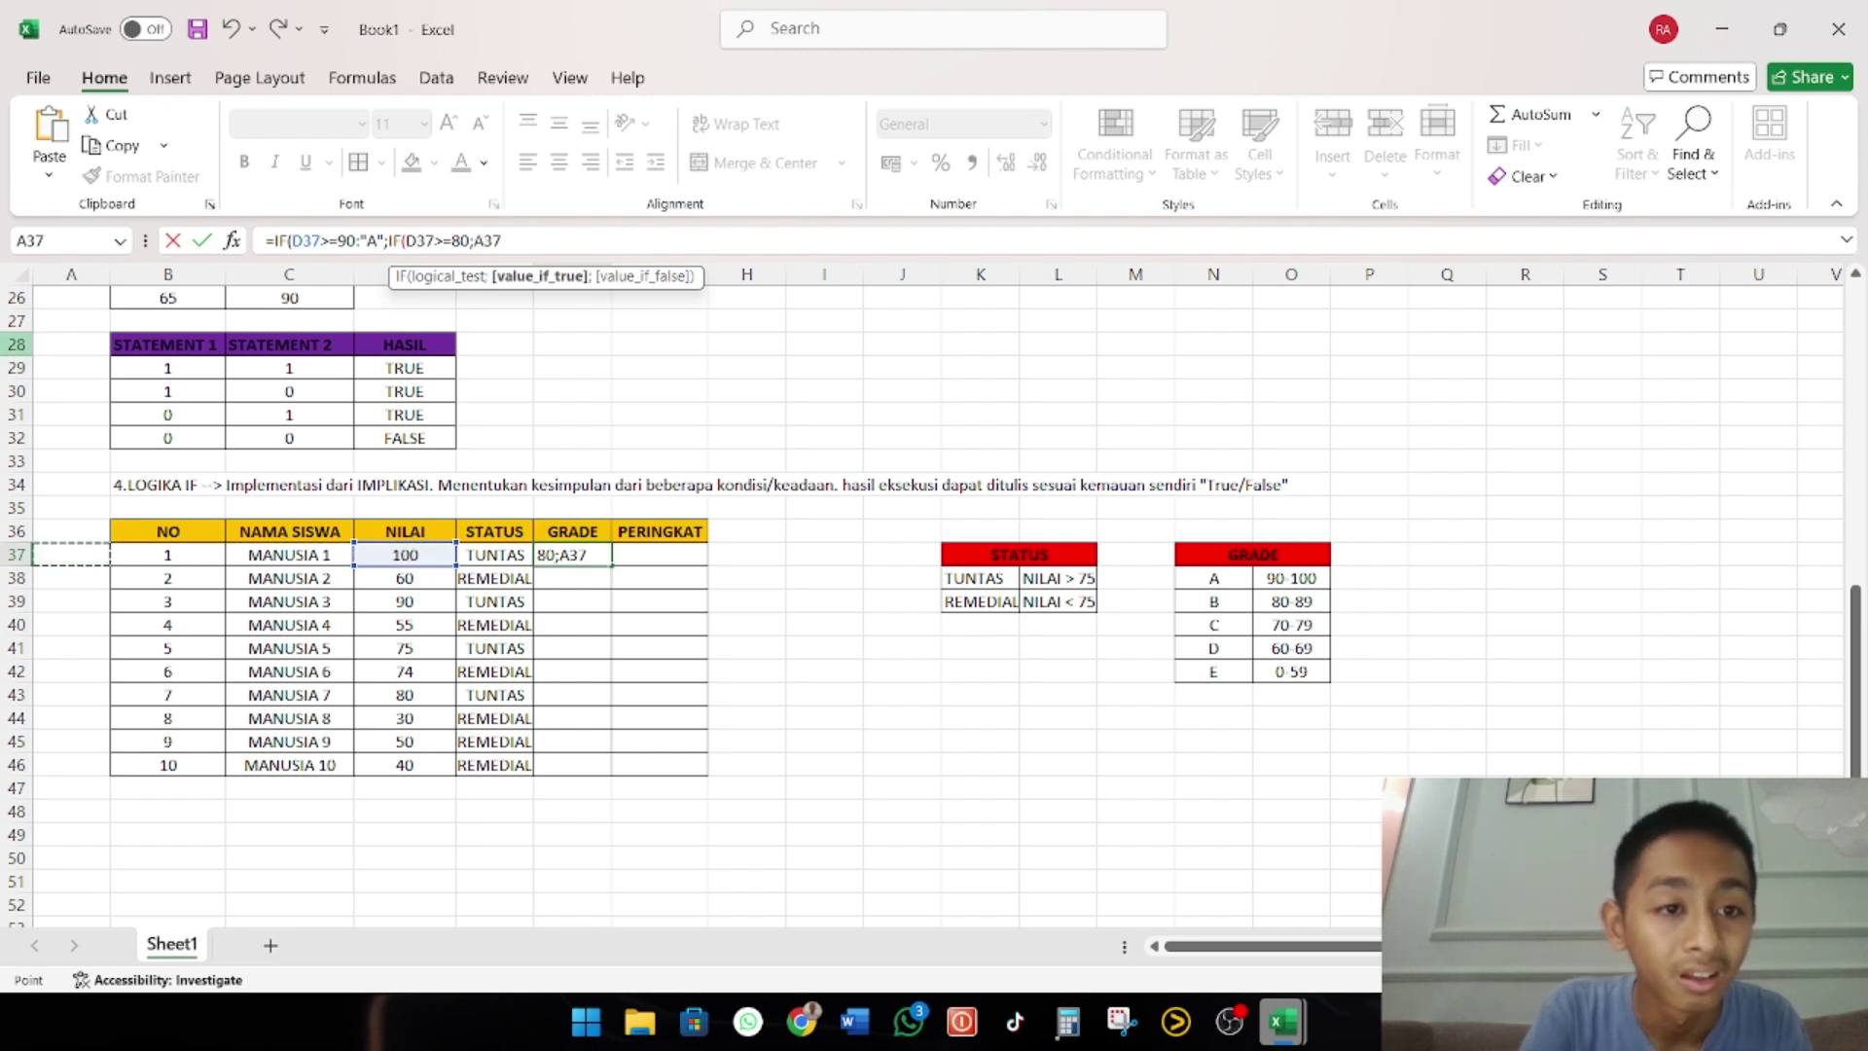
left_click(356, 246)
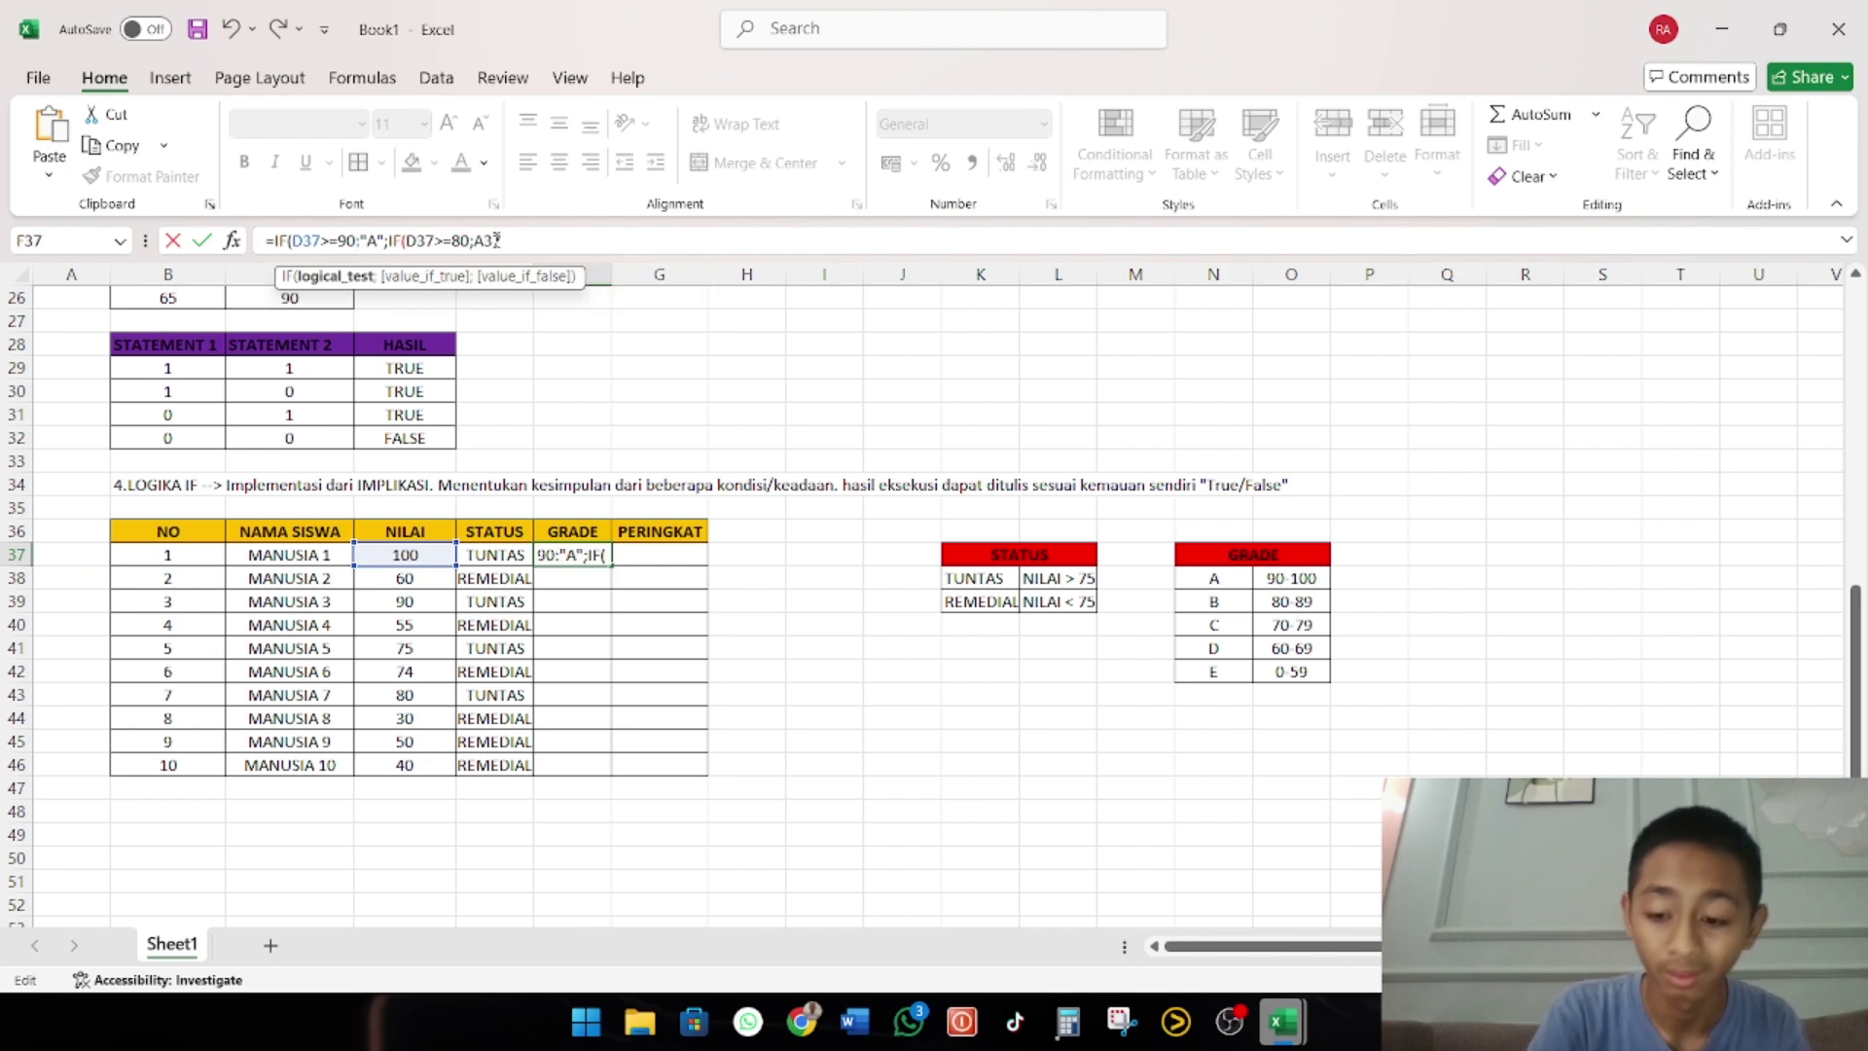
key("Delete")
type(";")
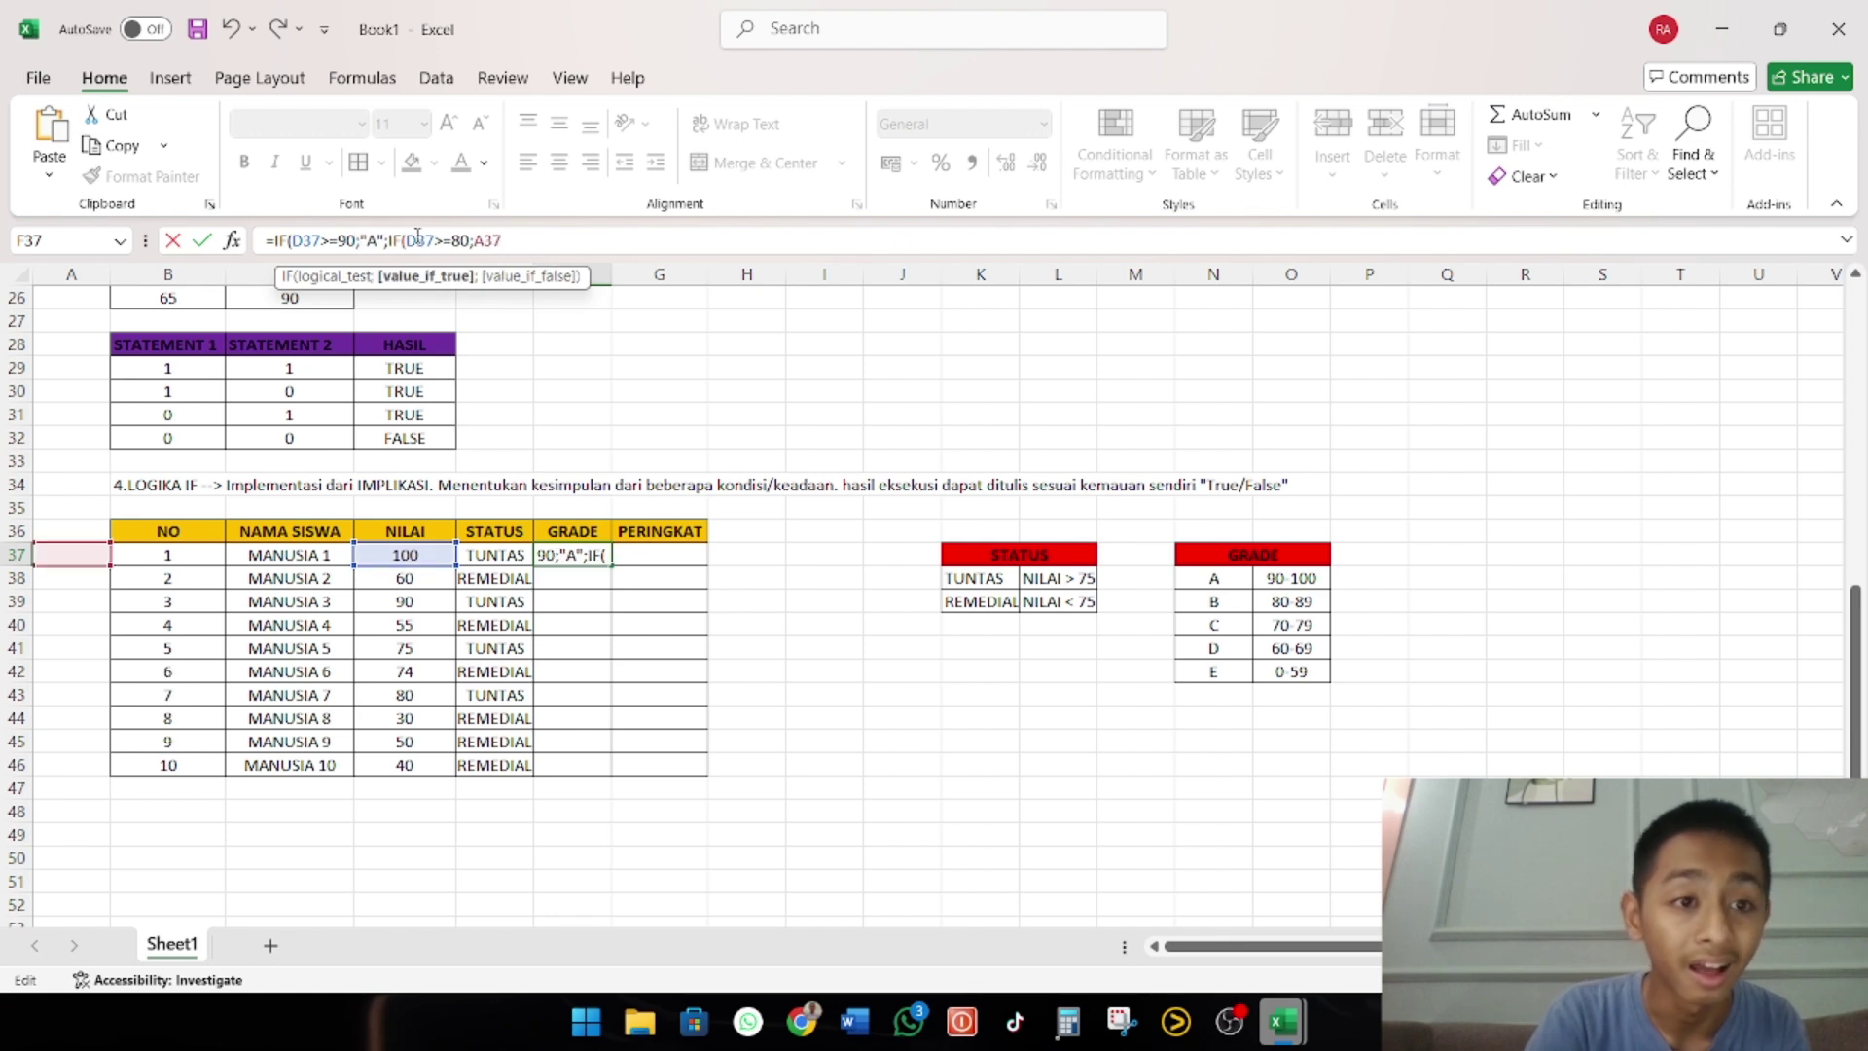
Replace the A37 reference in the F37 formula with "B" as the result for D37>=80
left_click(536, 232)
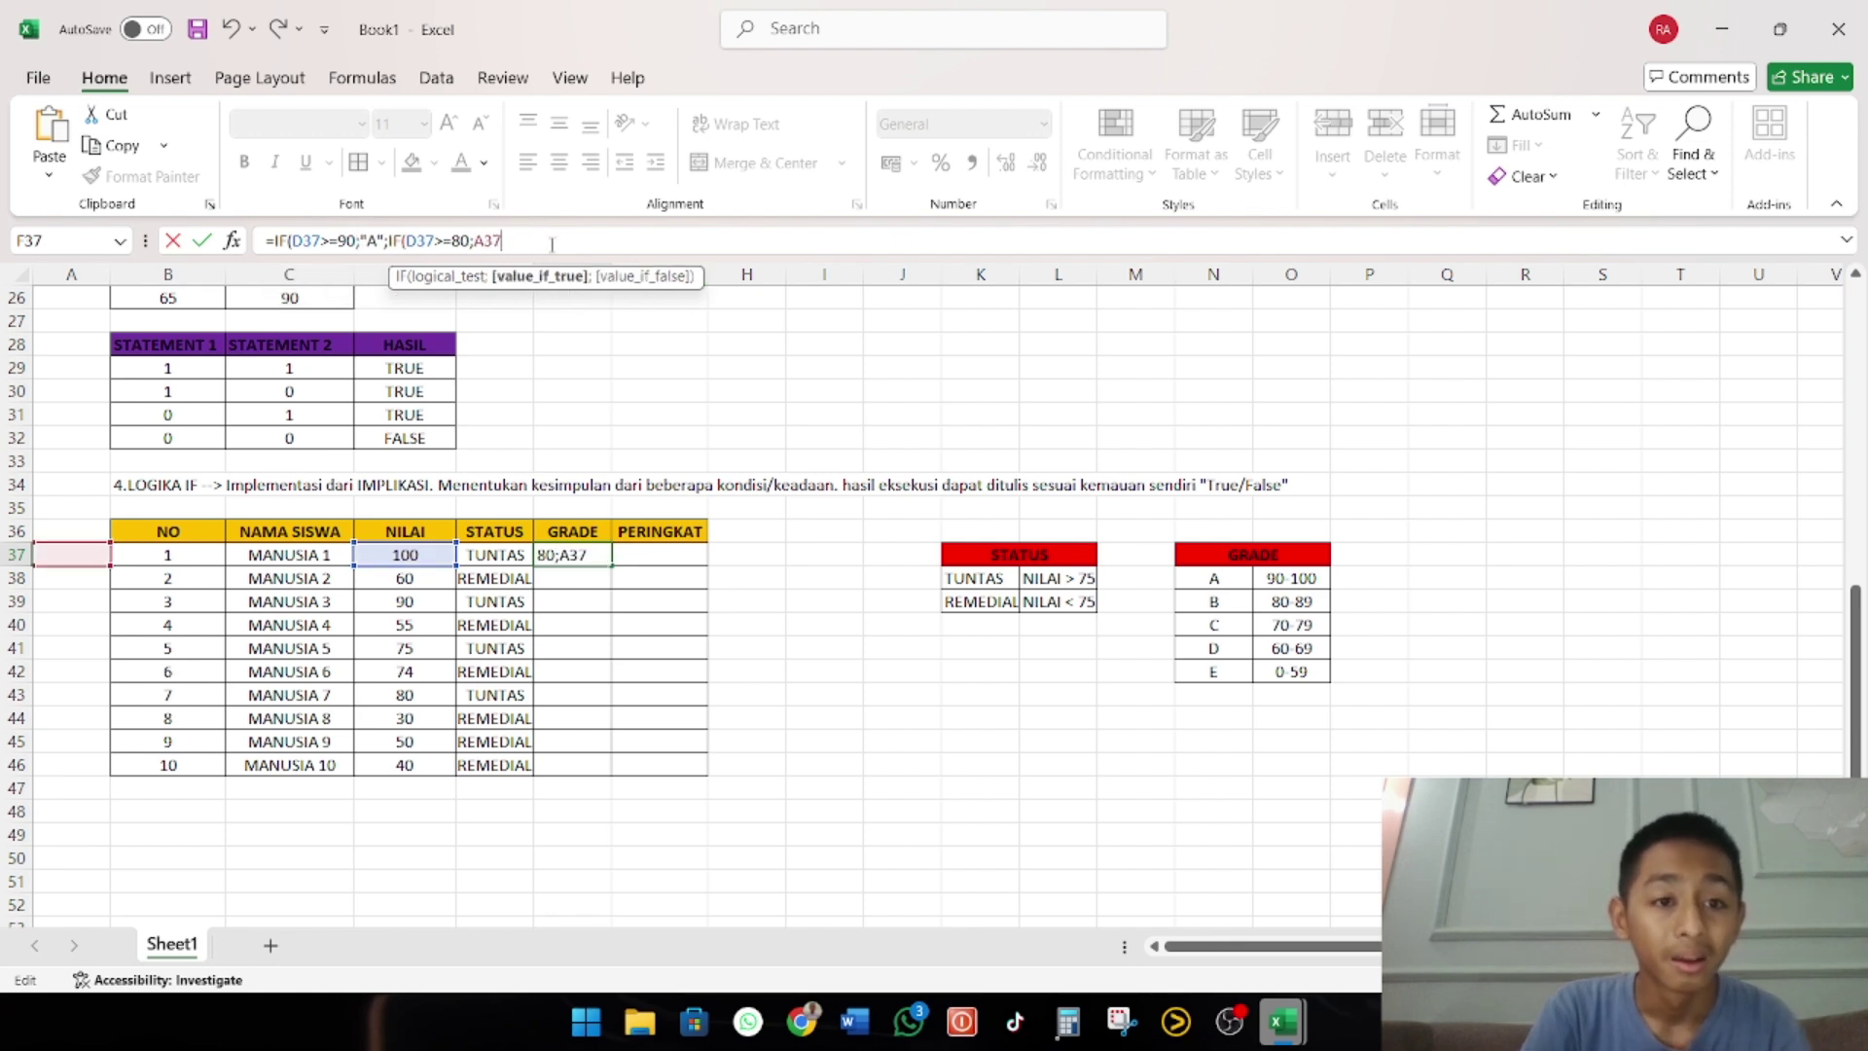
key("BackSpace")
key("BackSpace")
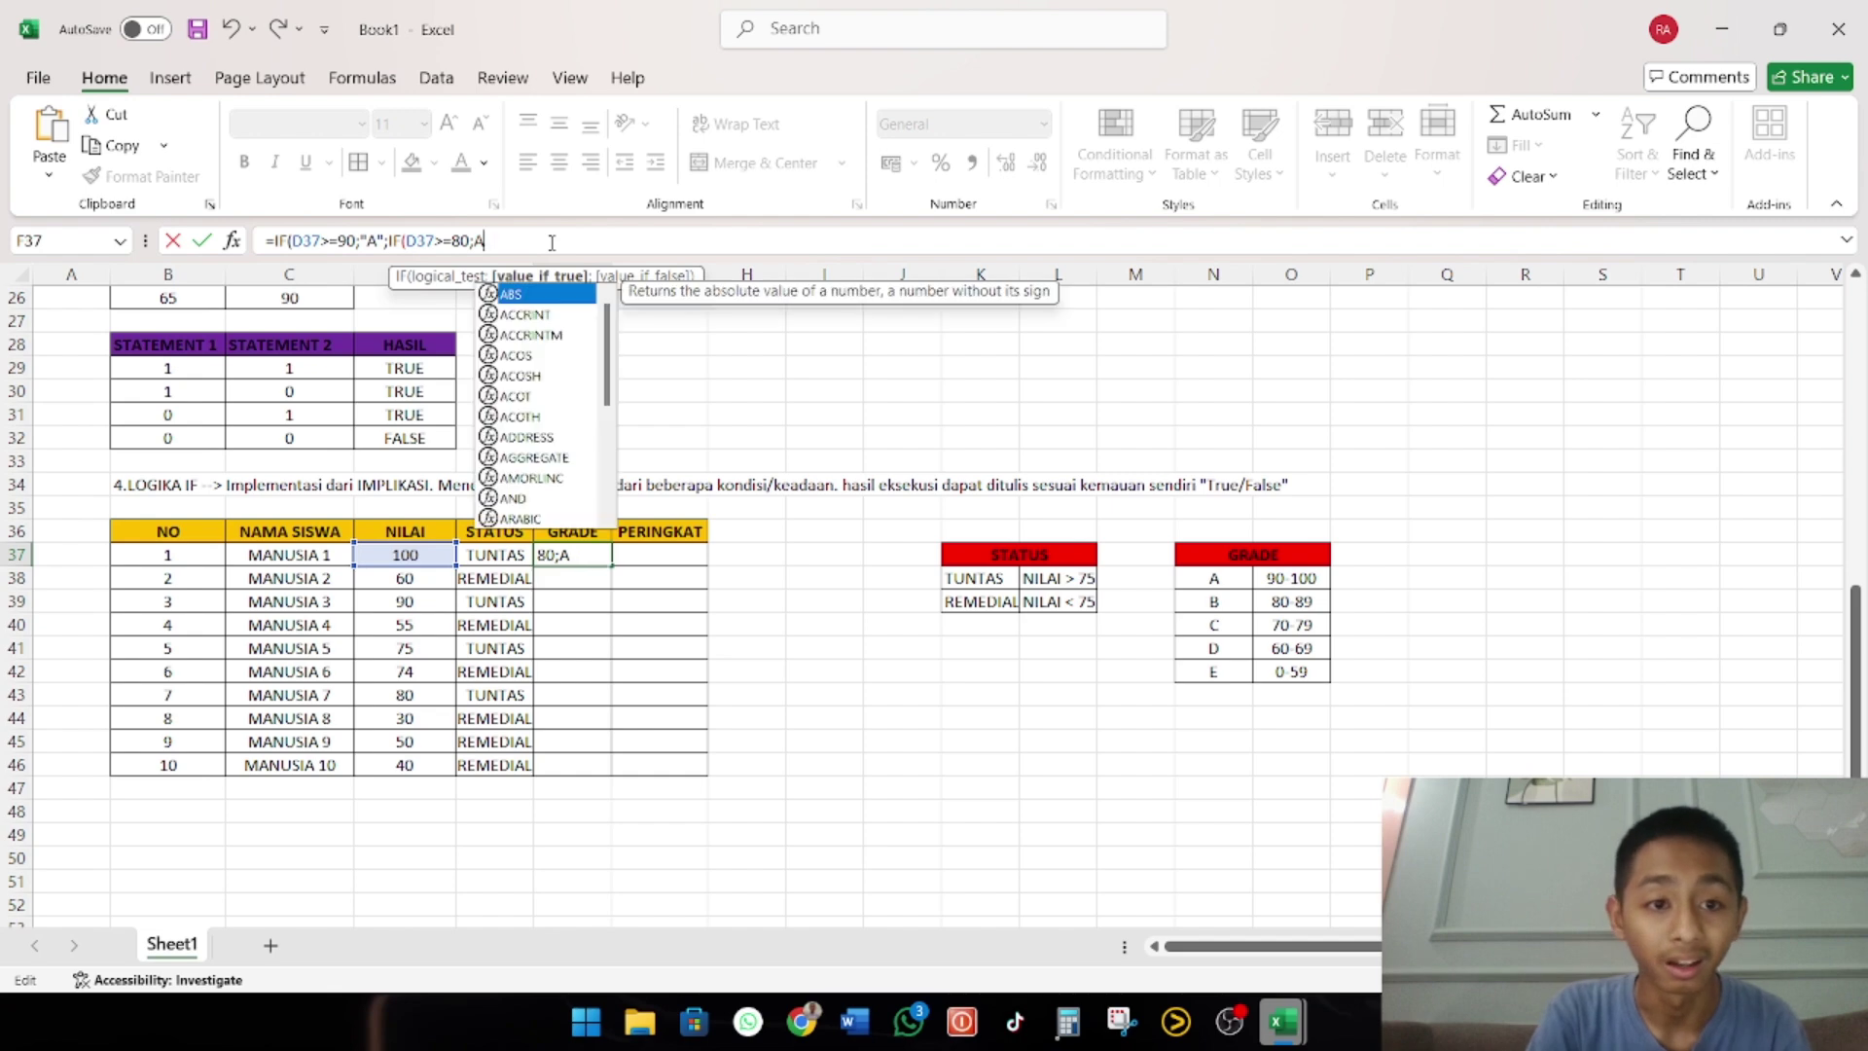
key("BackSpace")
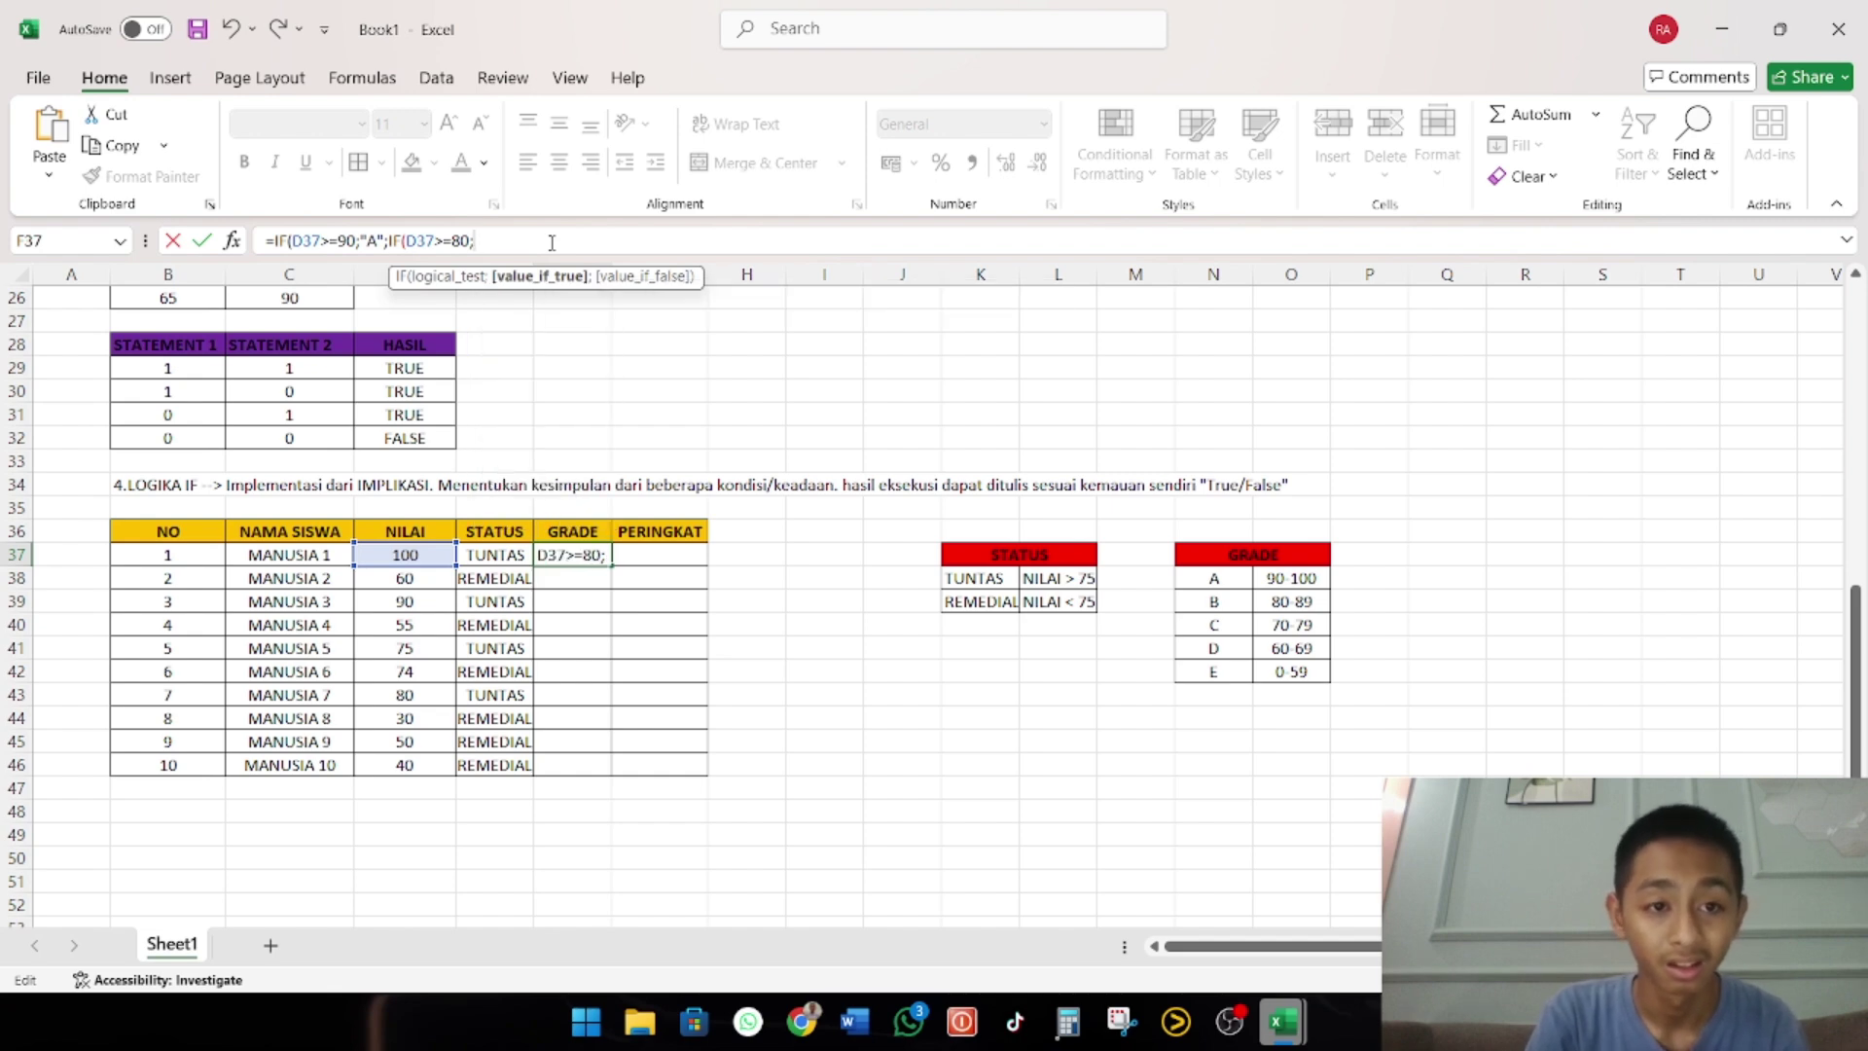
type("\"b")
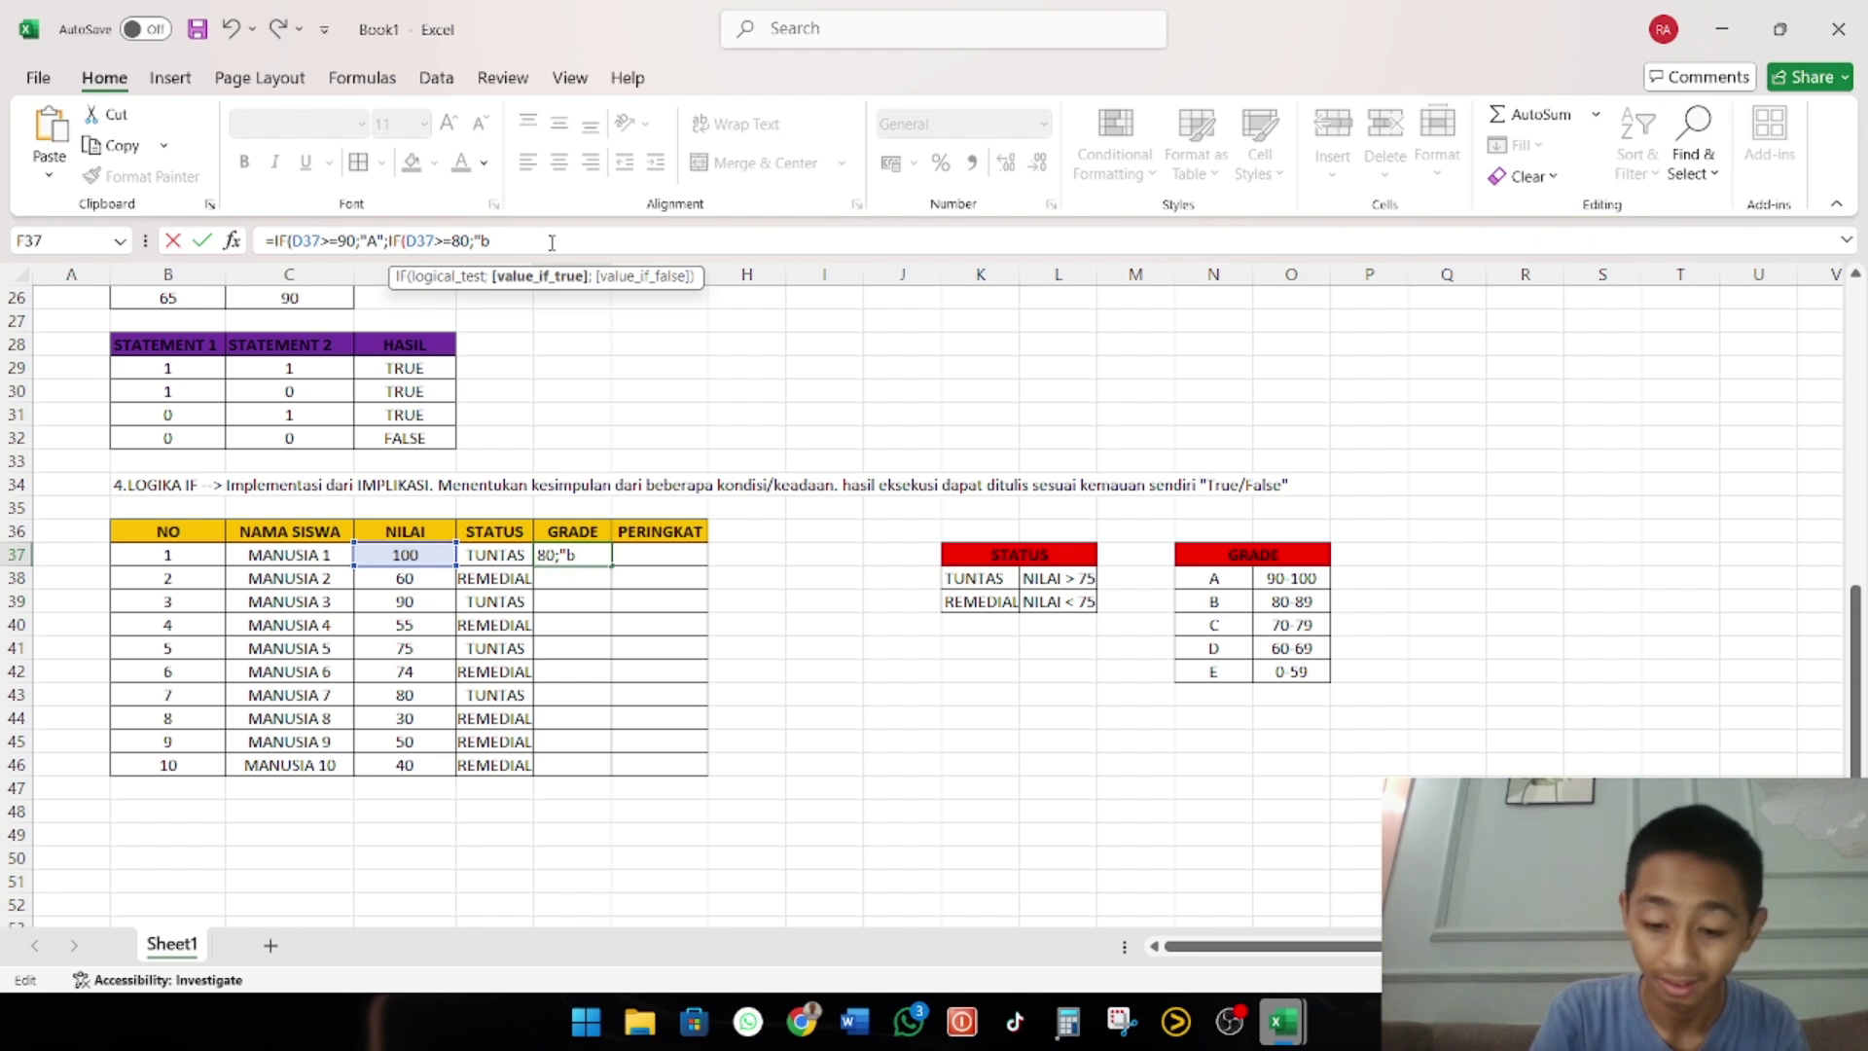
key("BackSpace")
type("B")
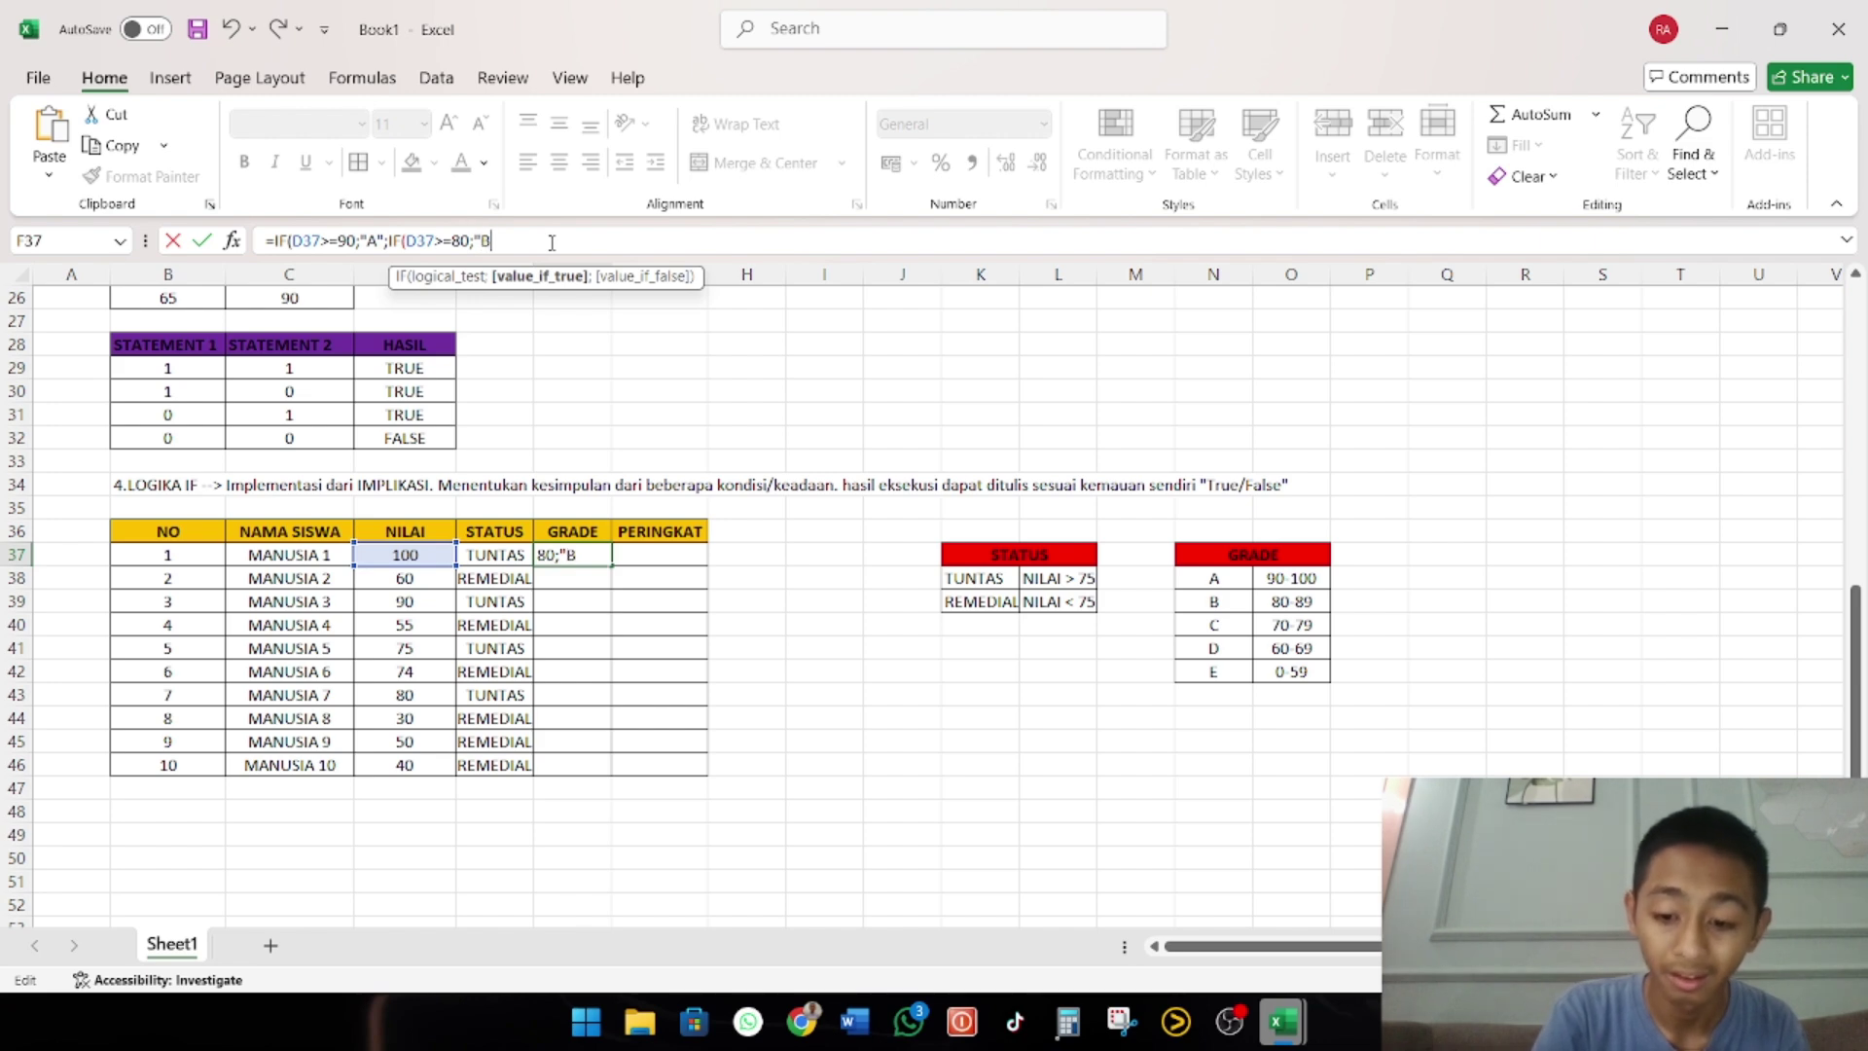
type("\"")
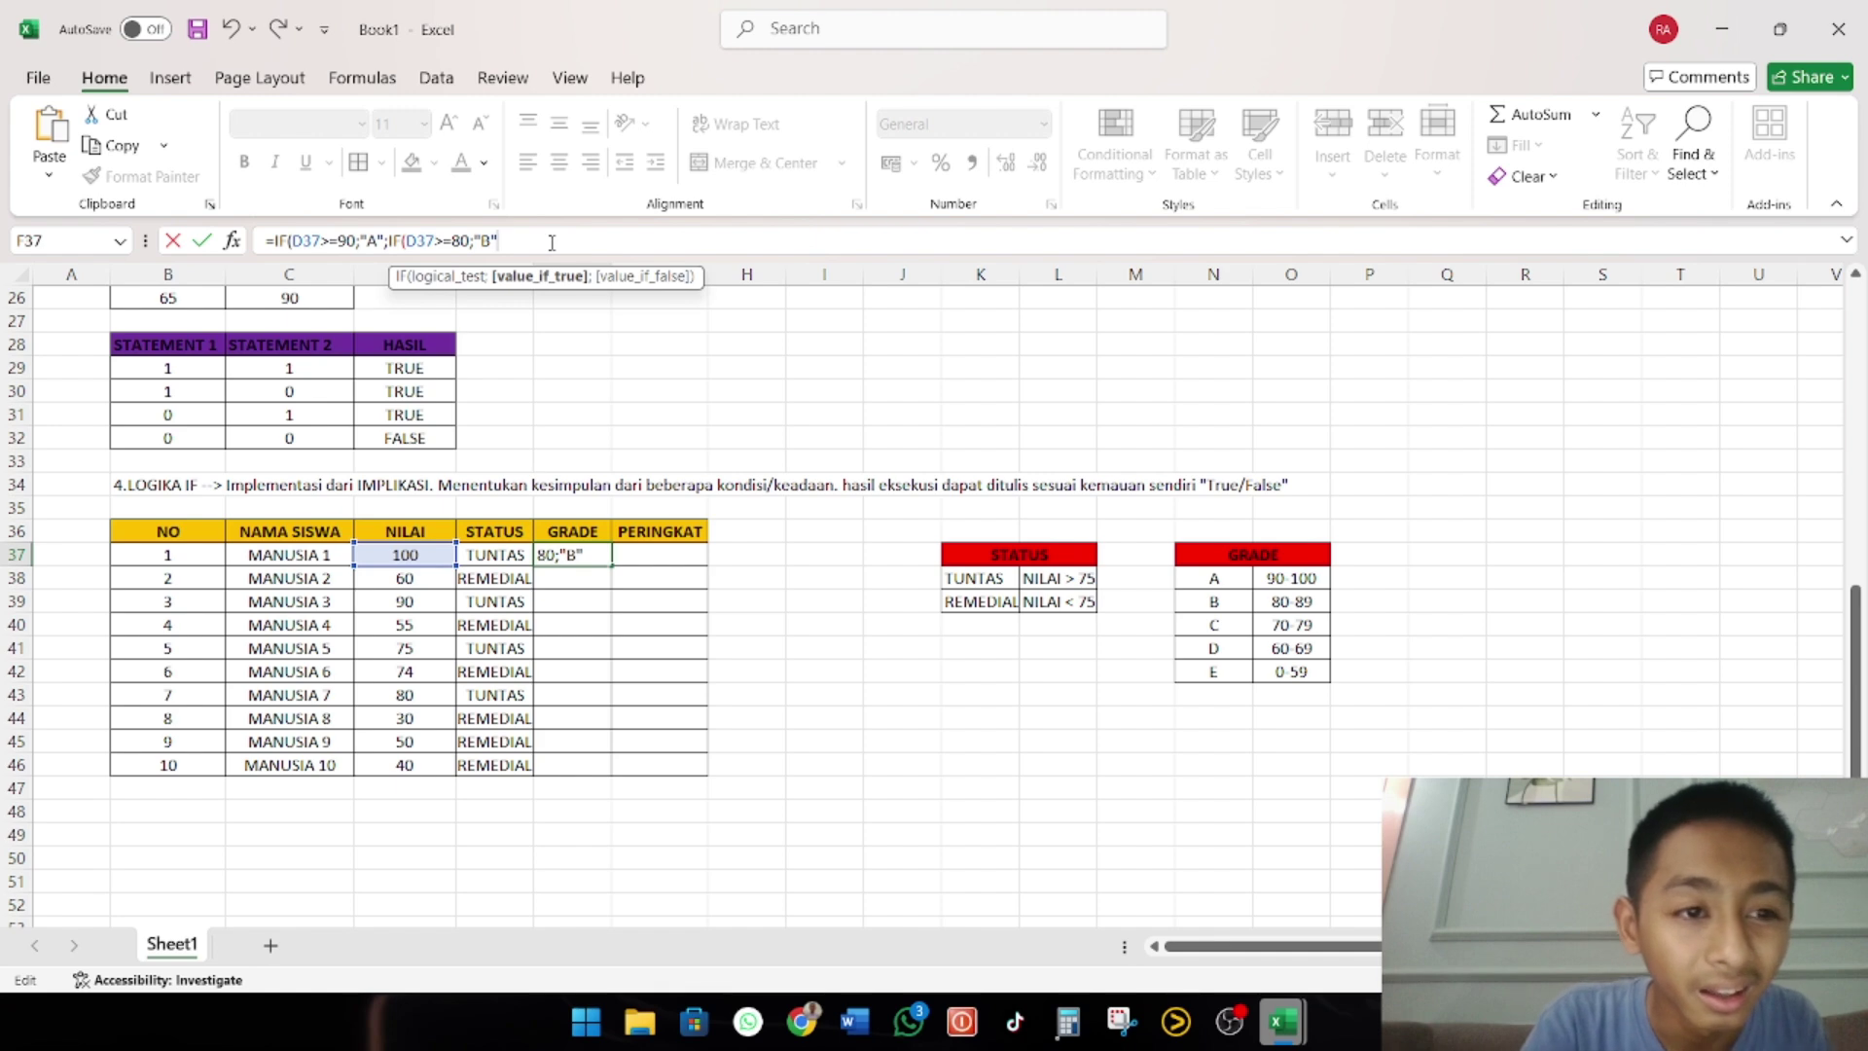
Add a nested IF to the F37 formula that tests D37>=70 and returns "C", ending in a semicolon
type(";IF(")
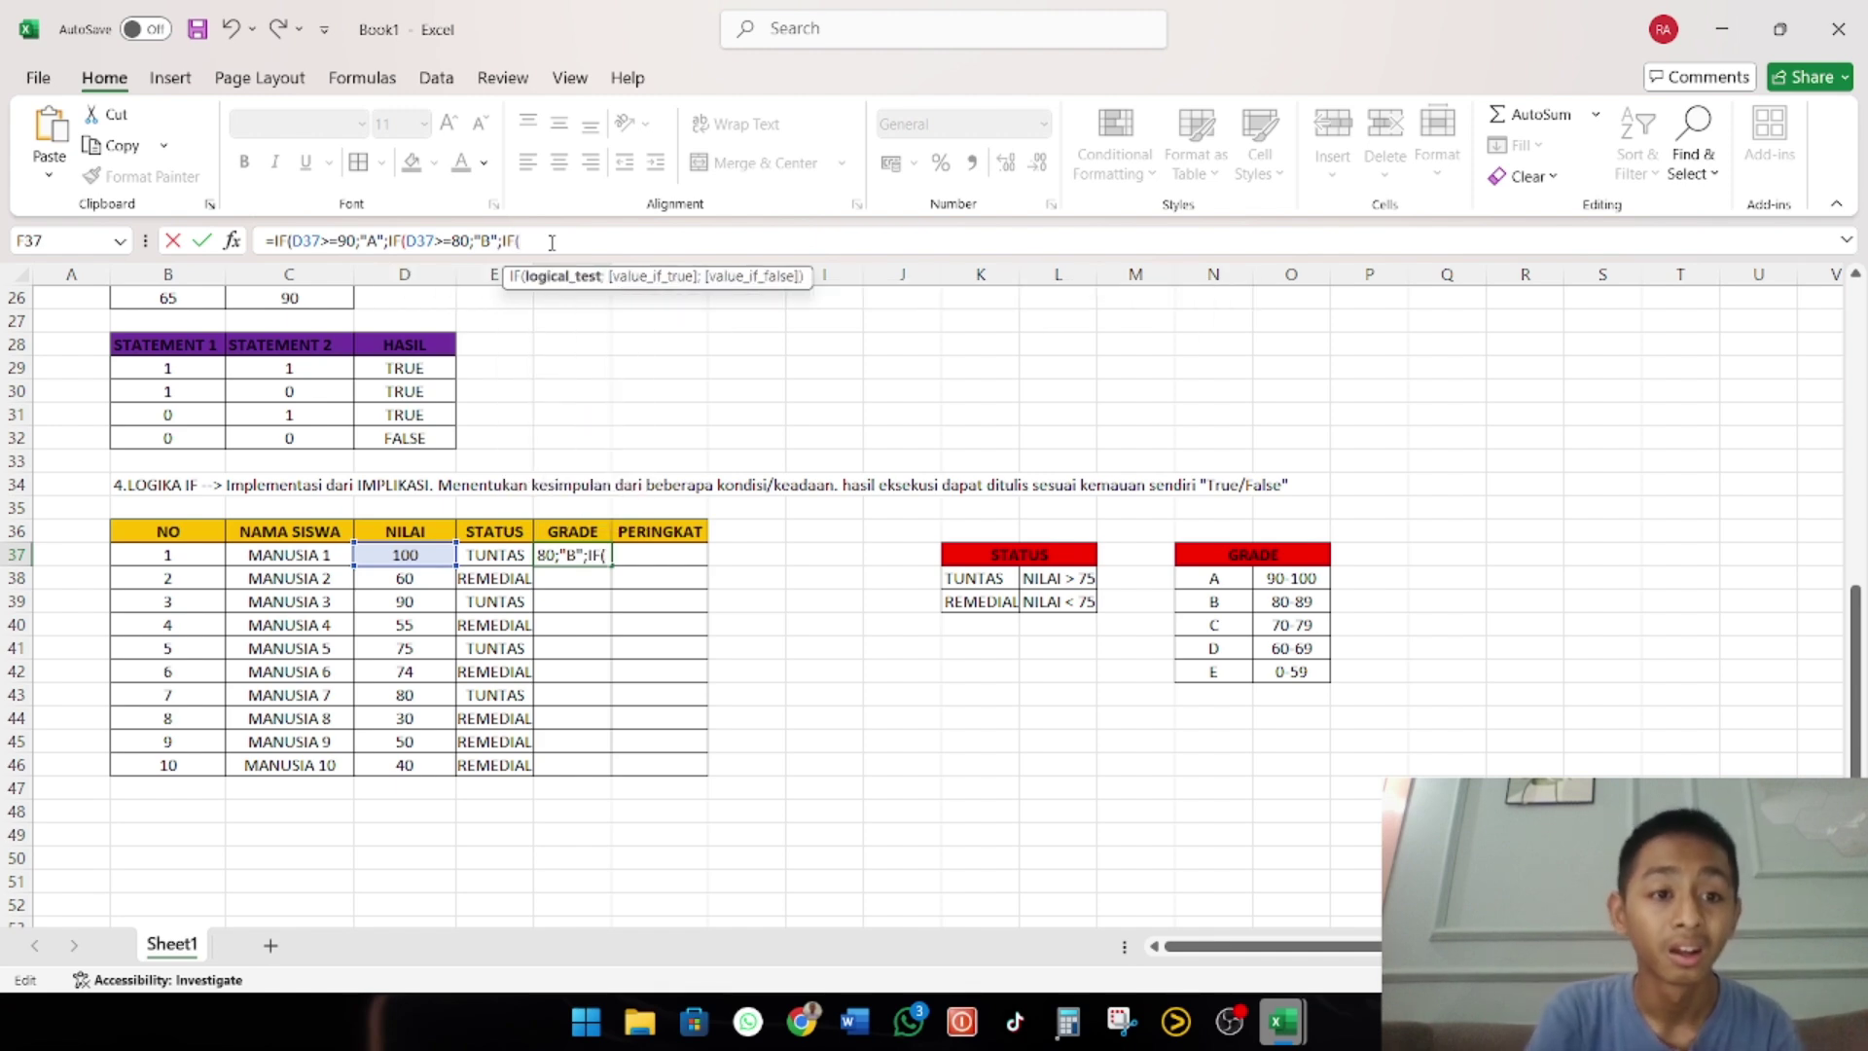
left_click(417, 557)
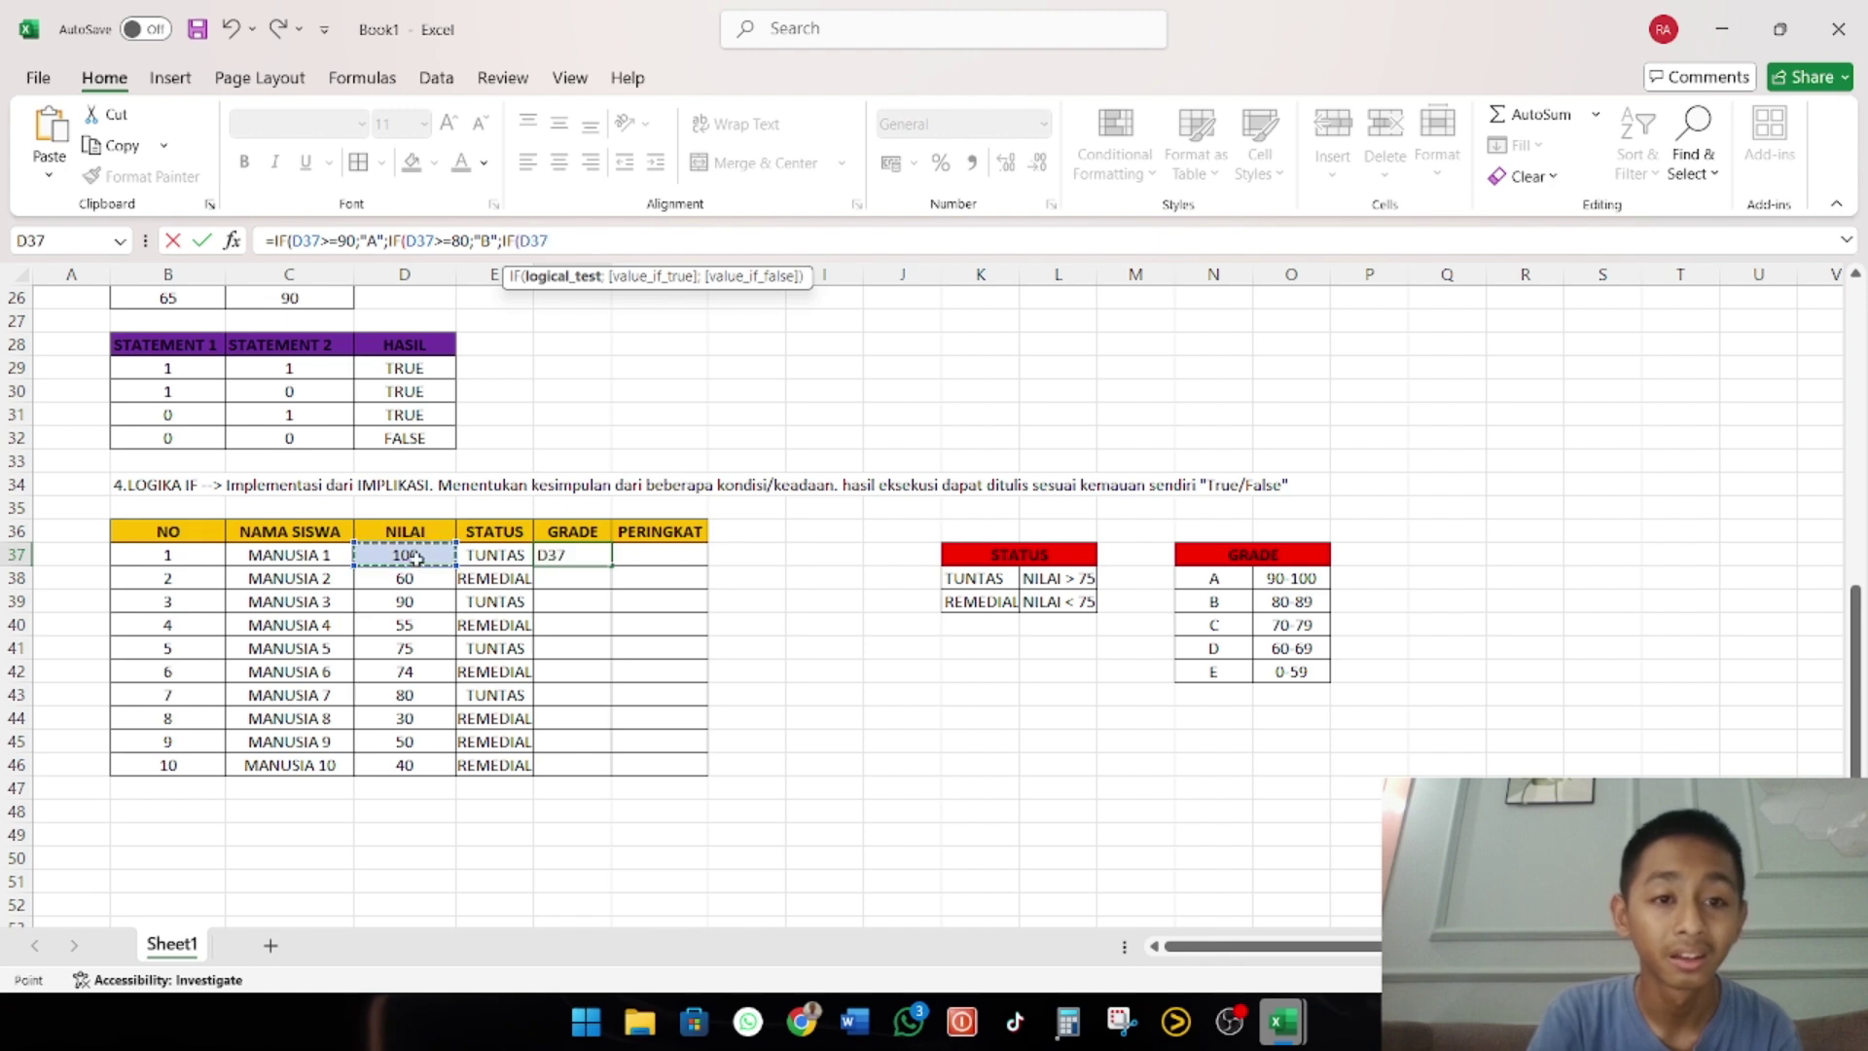
type(">=")
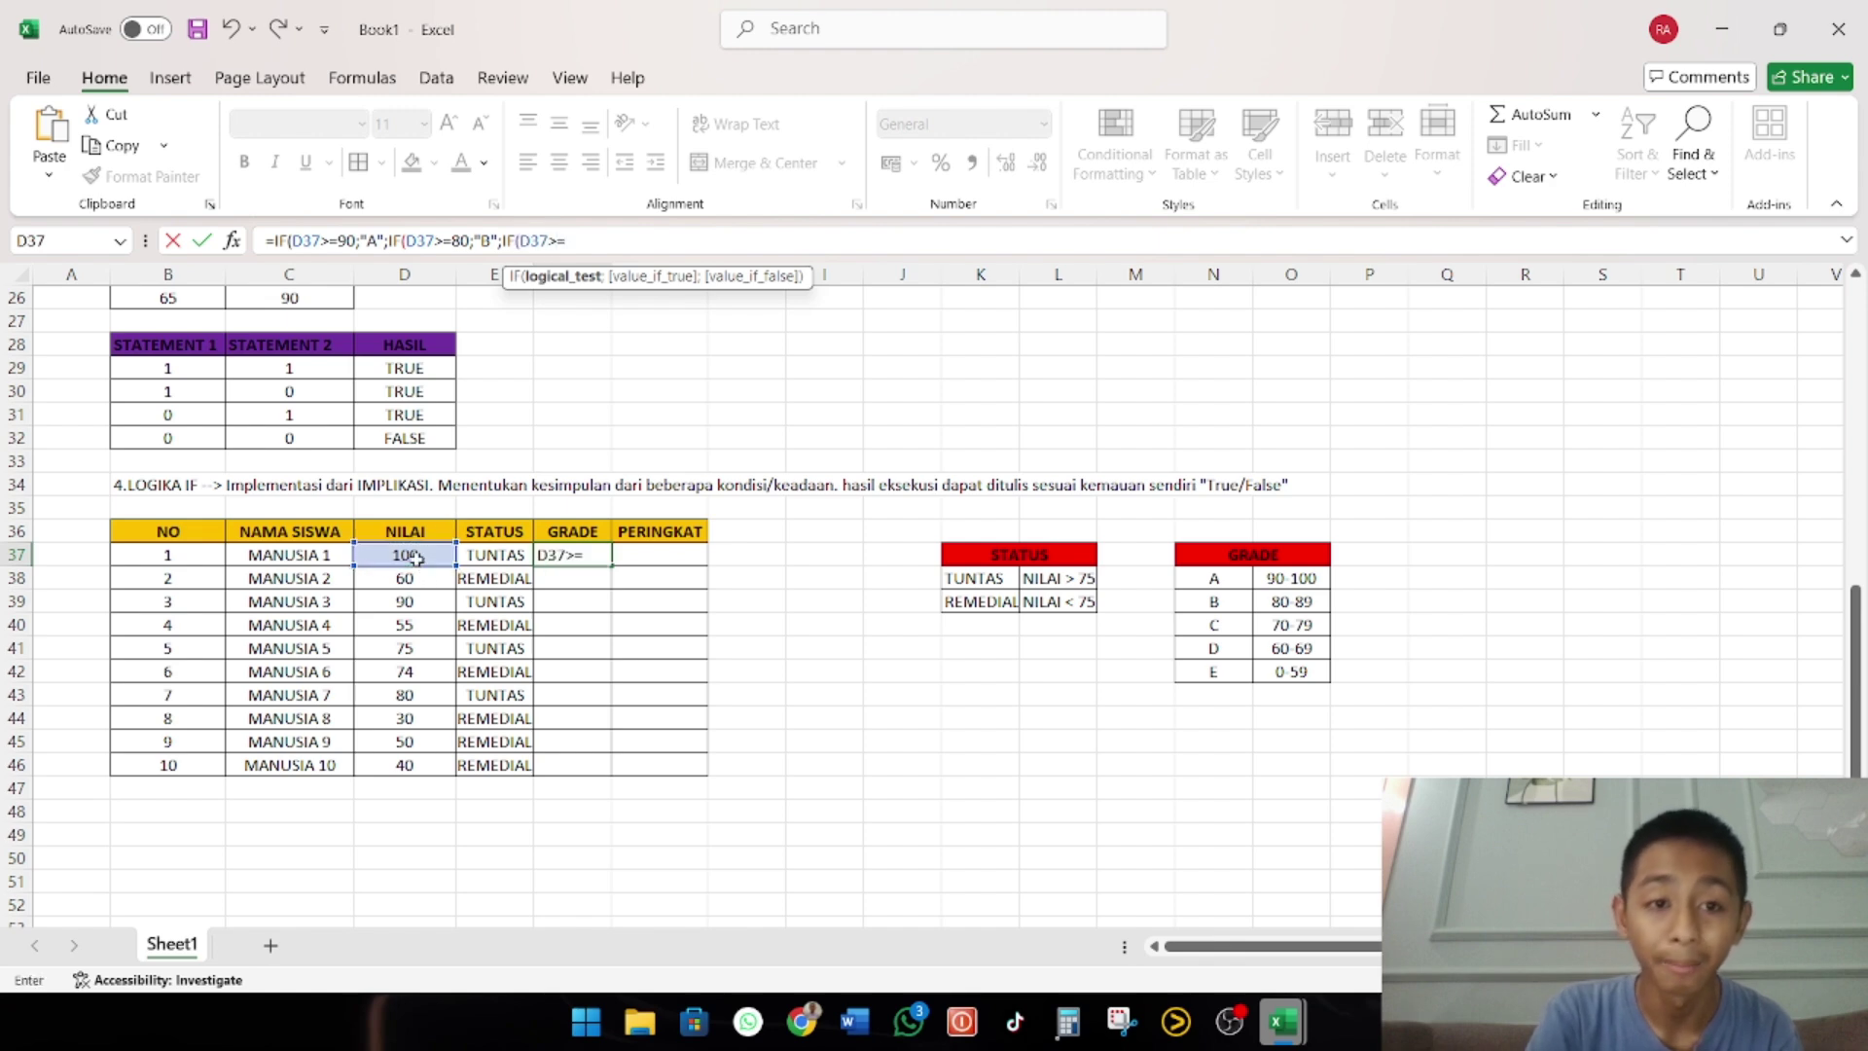
type("70")
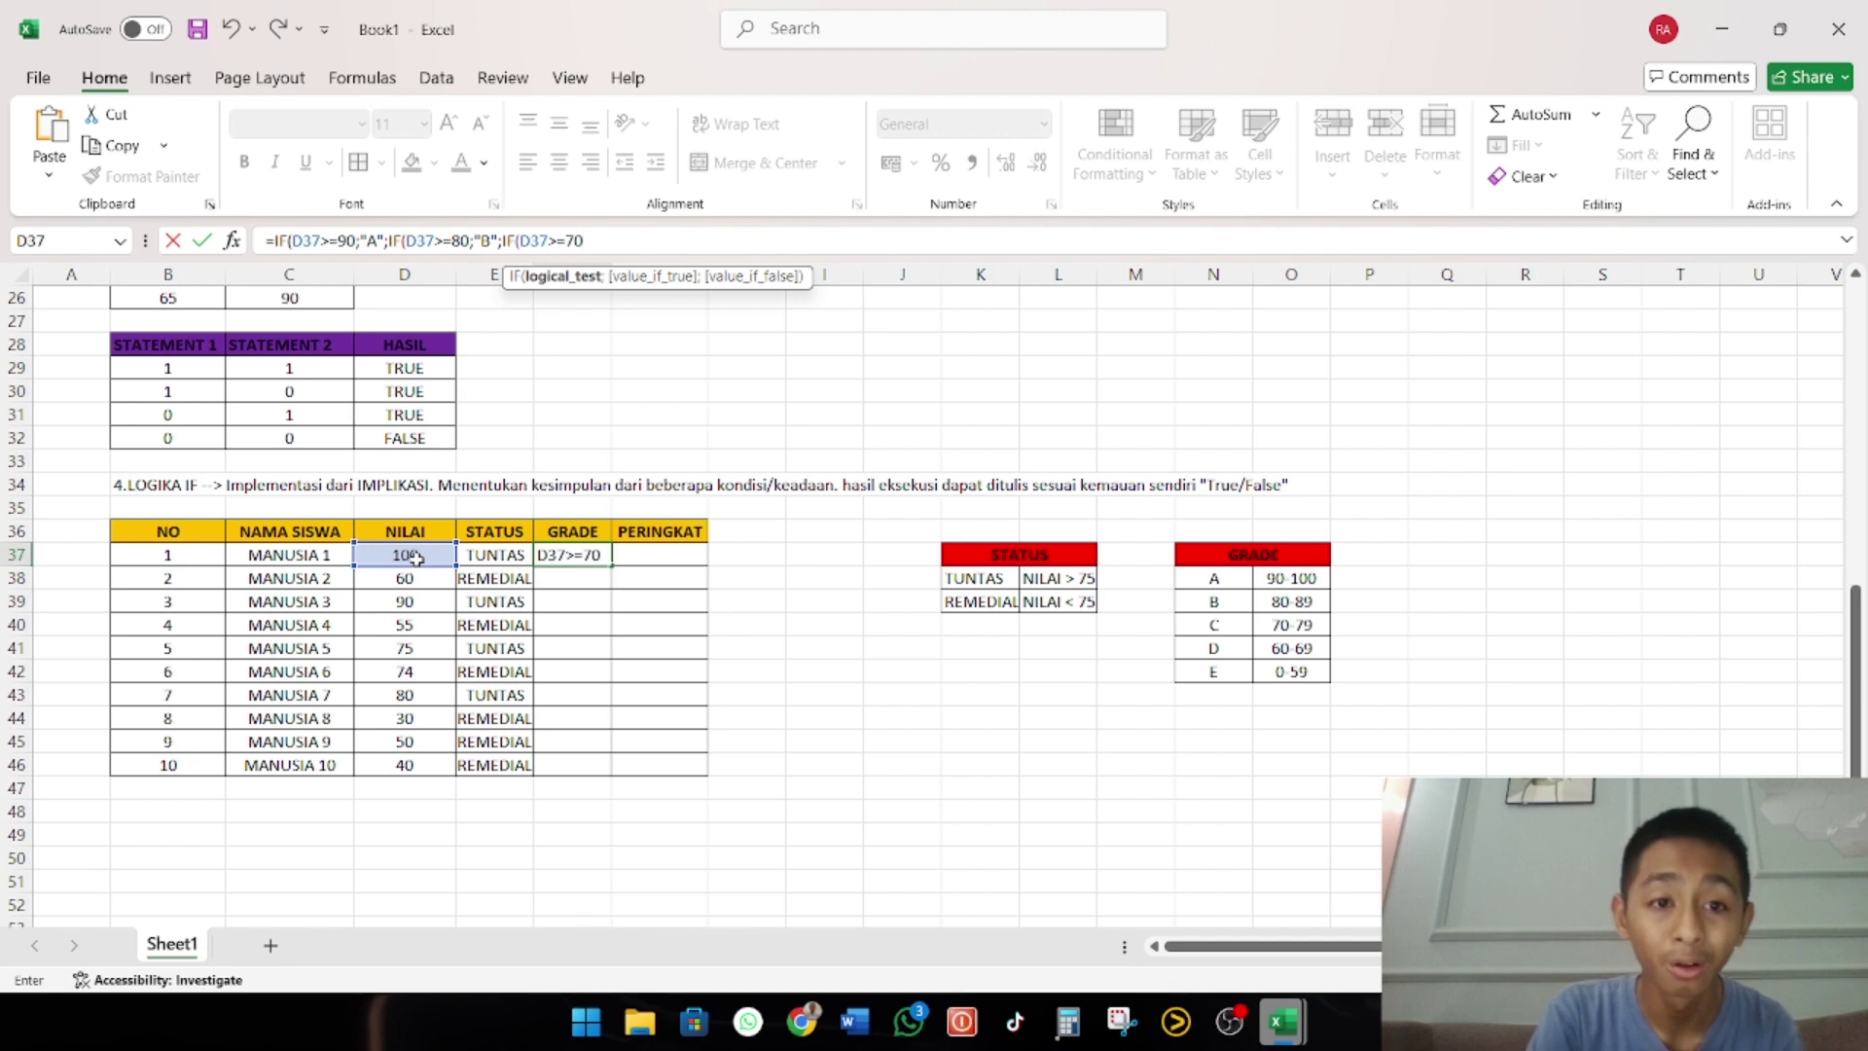
type(";")
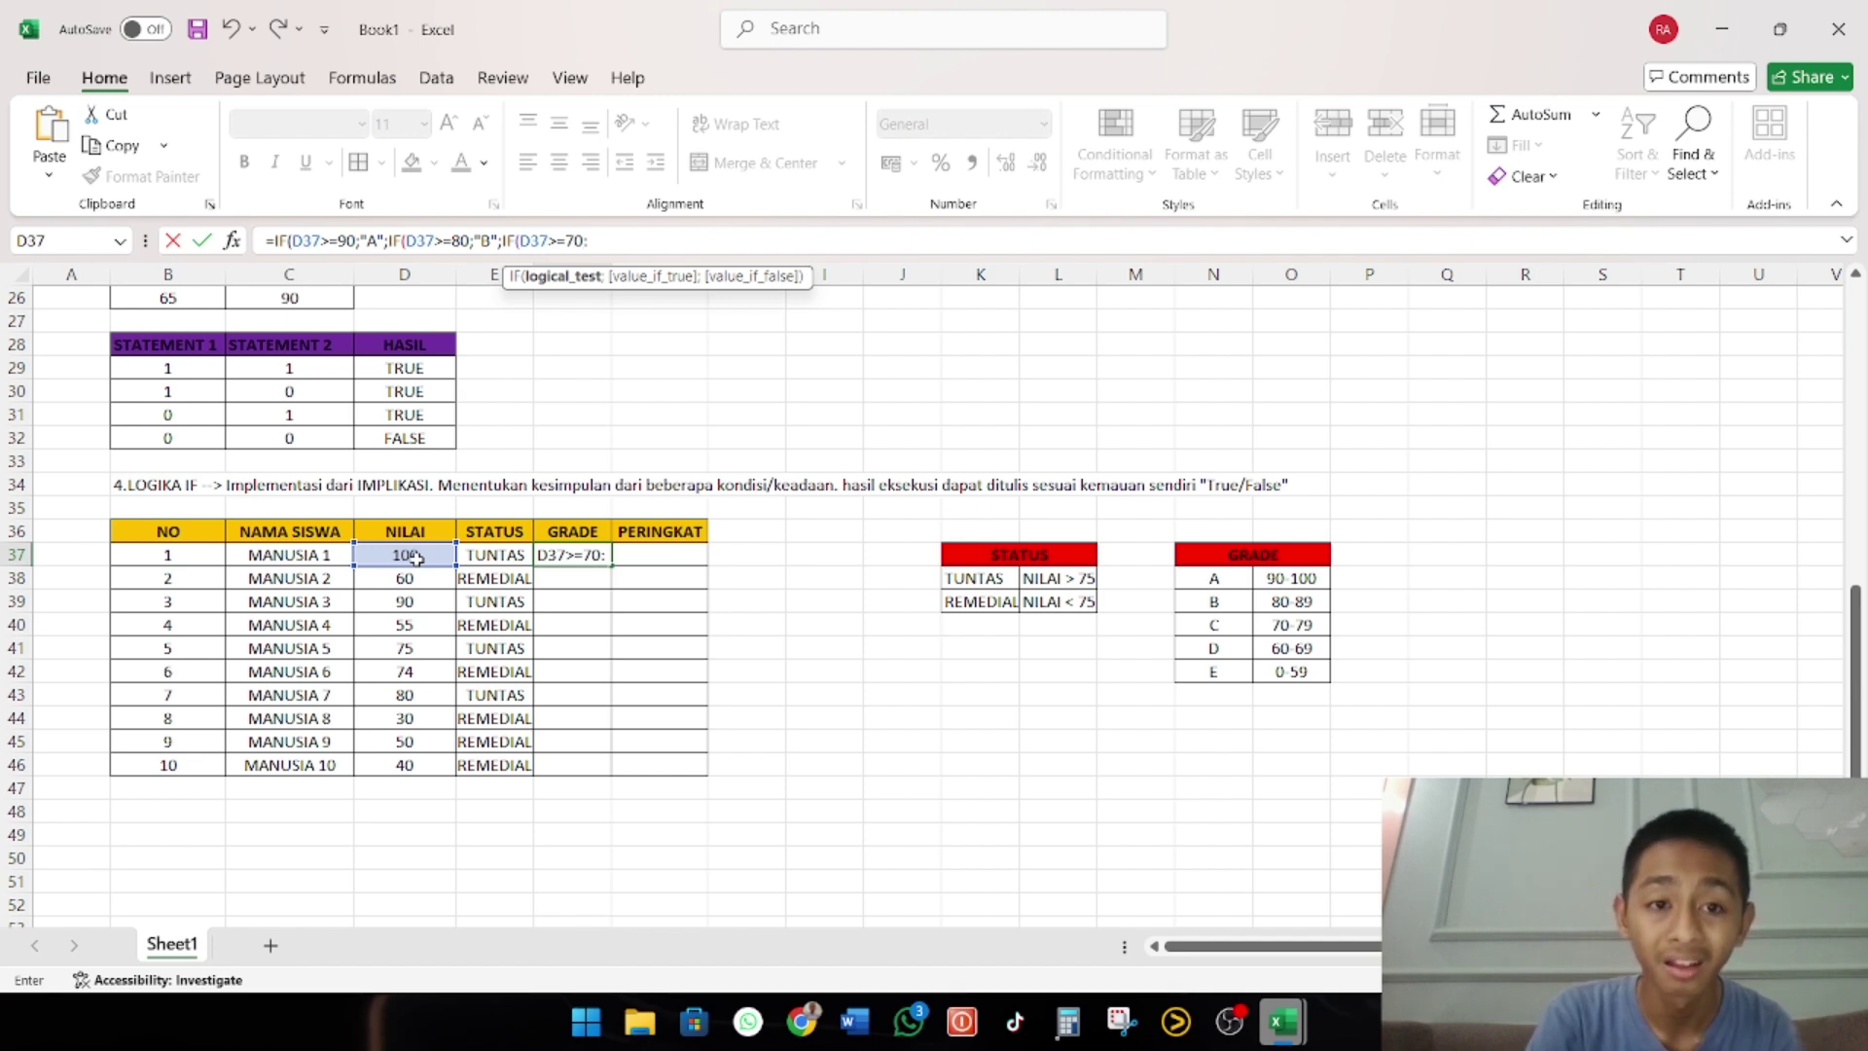
type("\"")
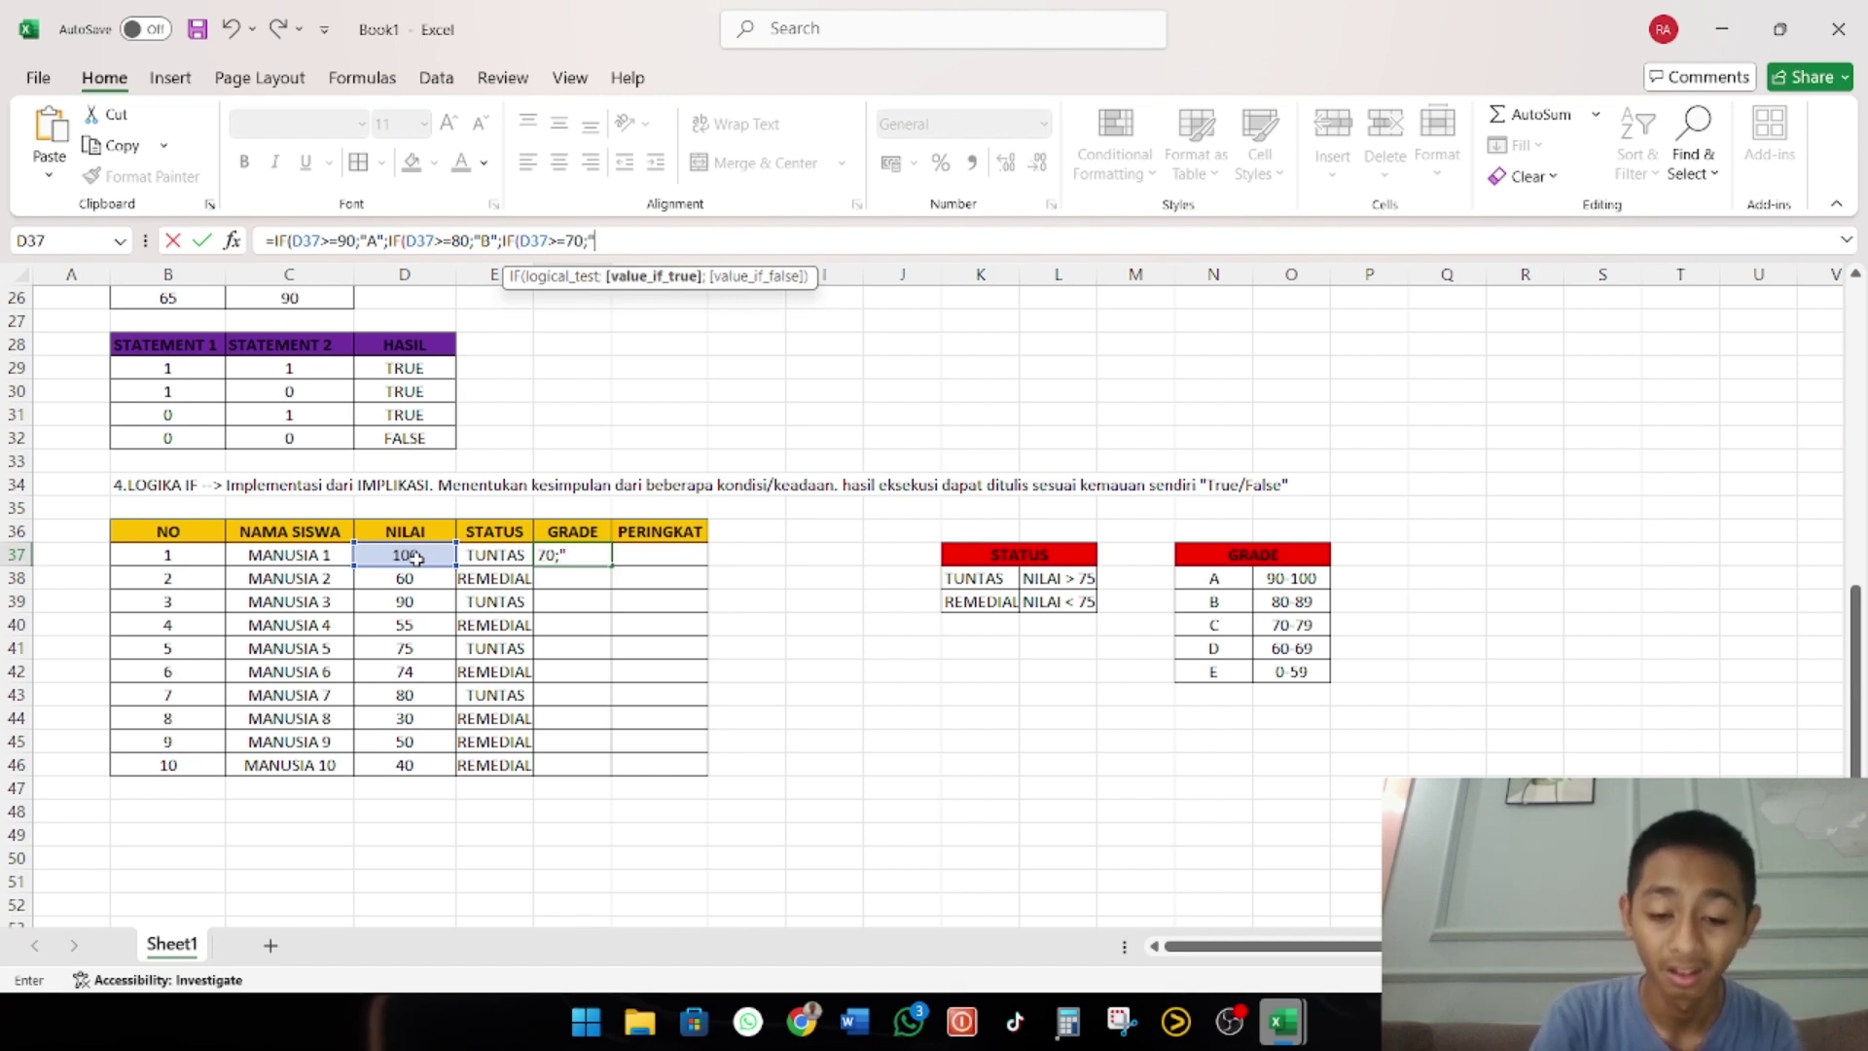
type("C")
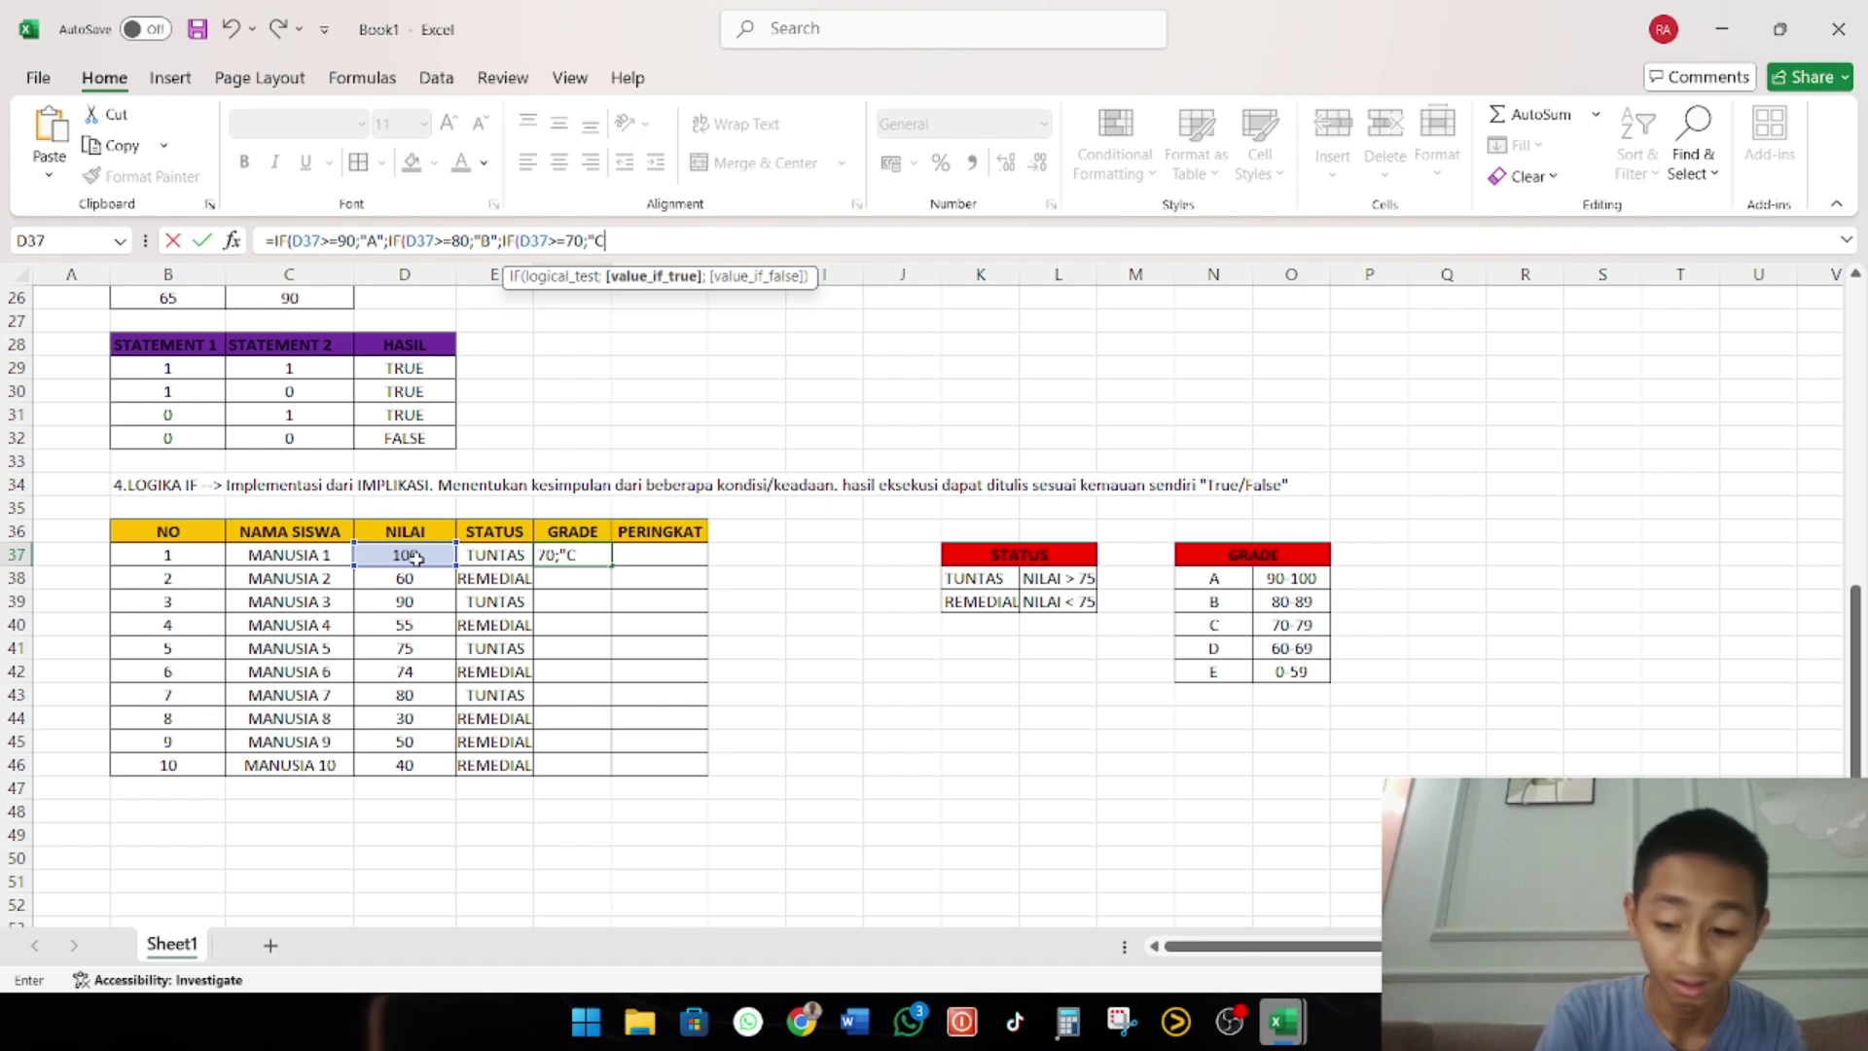
type("\")")
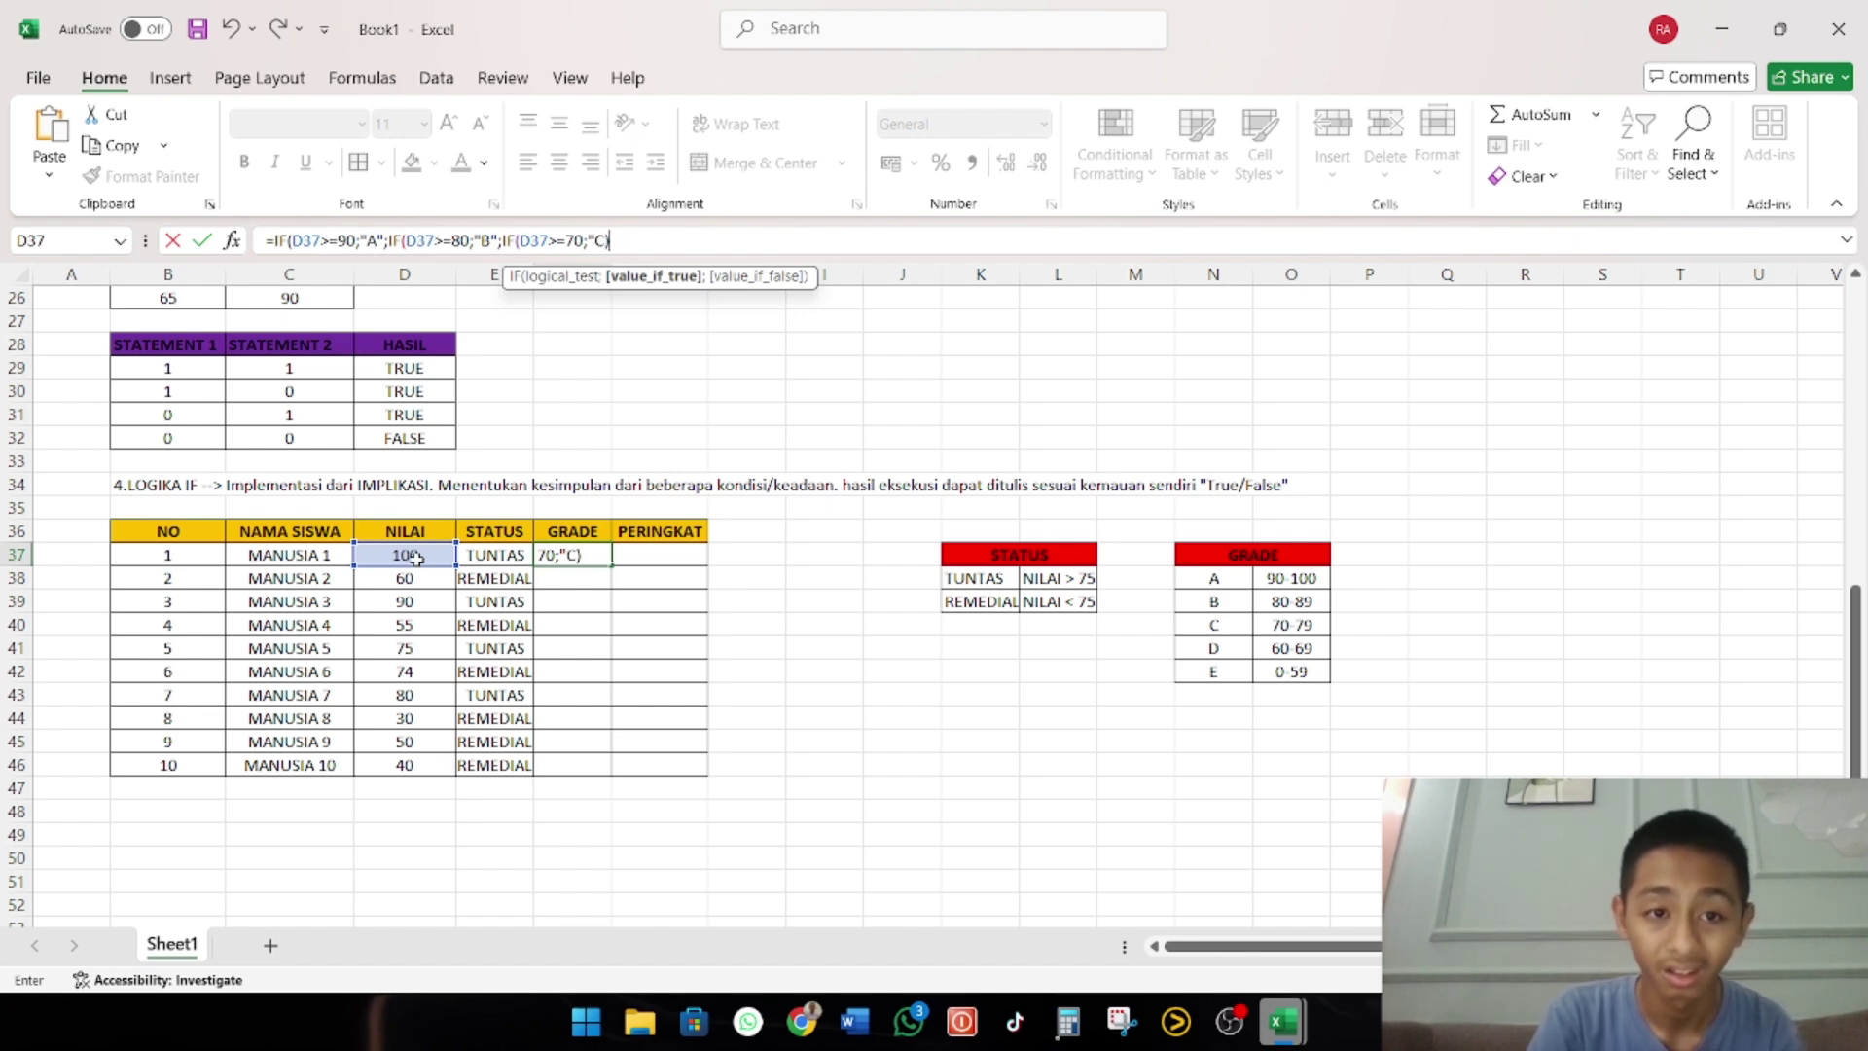
type("\";")
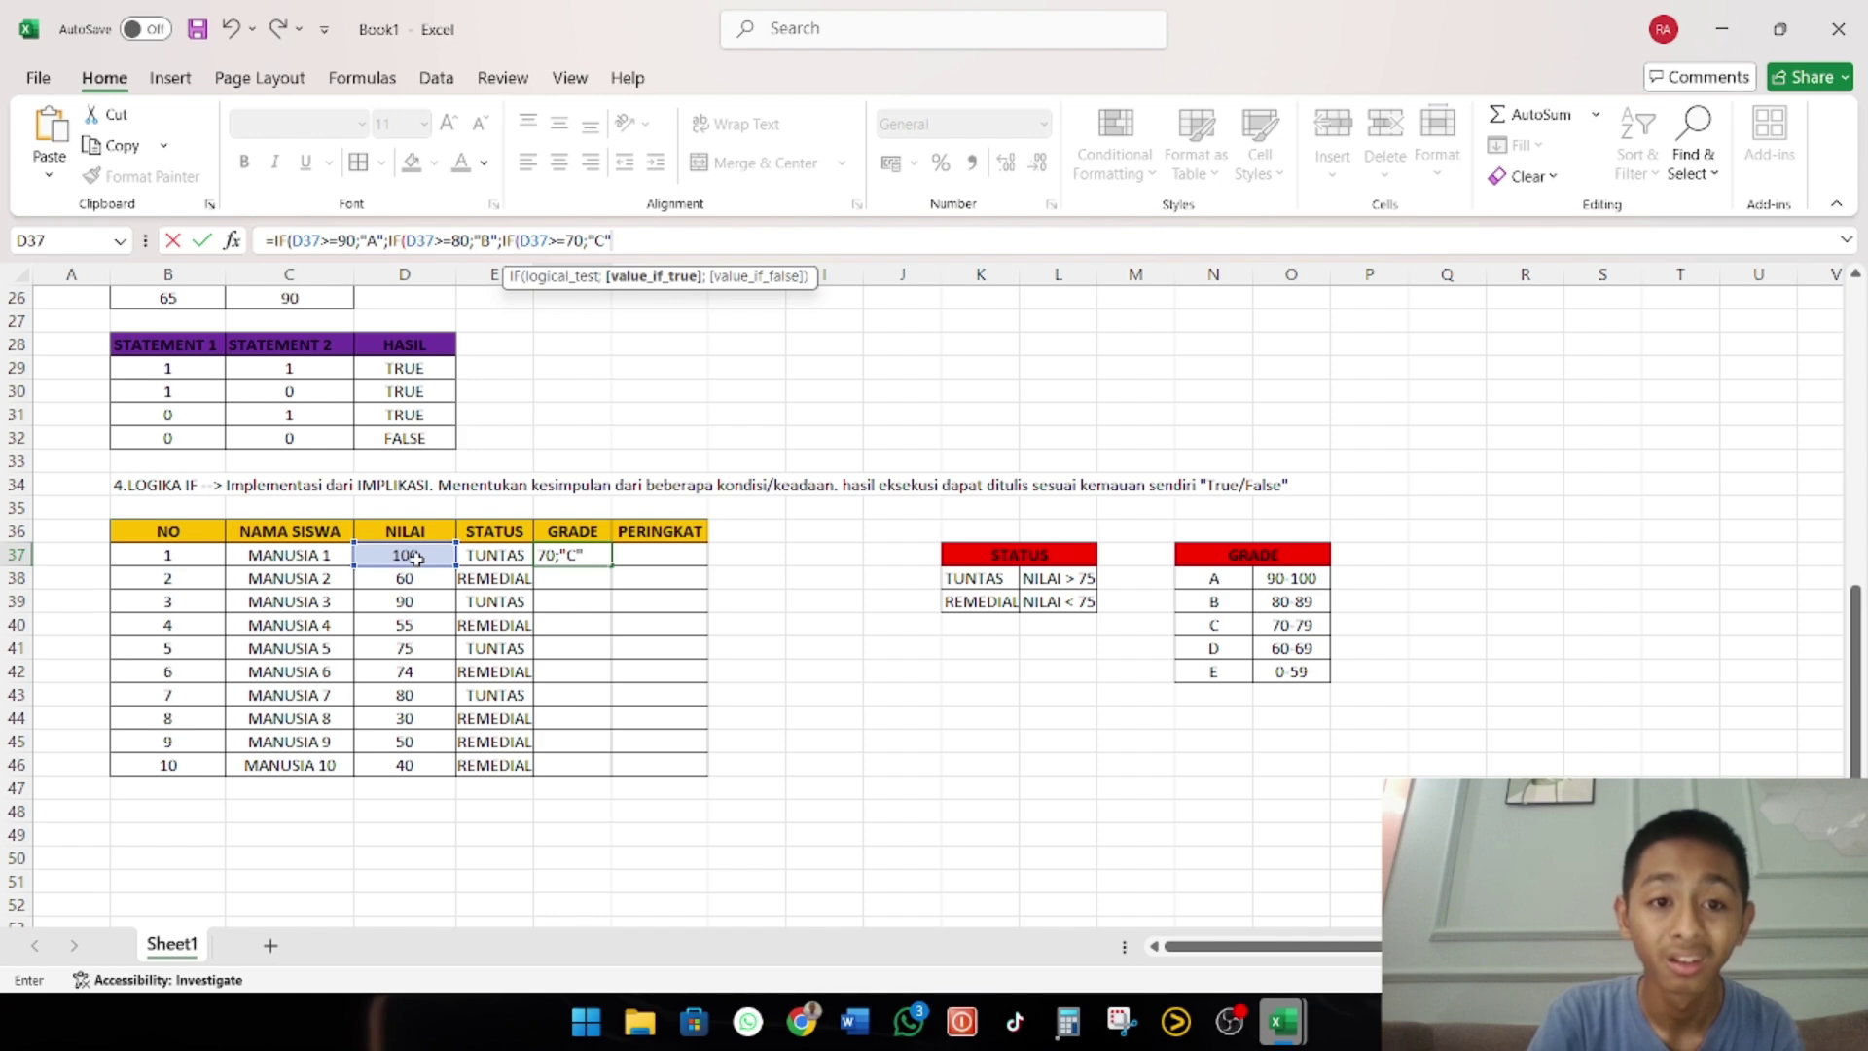
Add a nested IF to the F37 formula that tests D37>=60 and returns "D", ending in a semicolon
type("IF(")
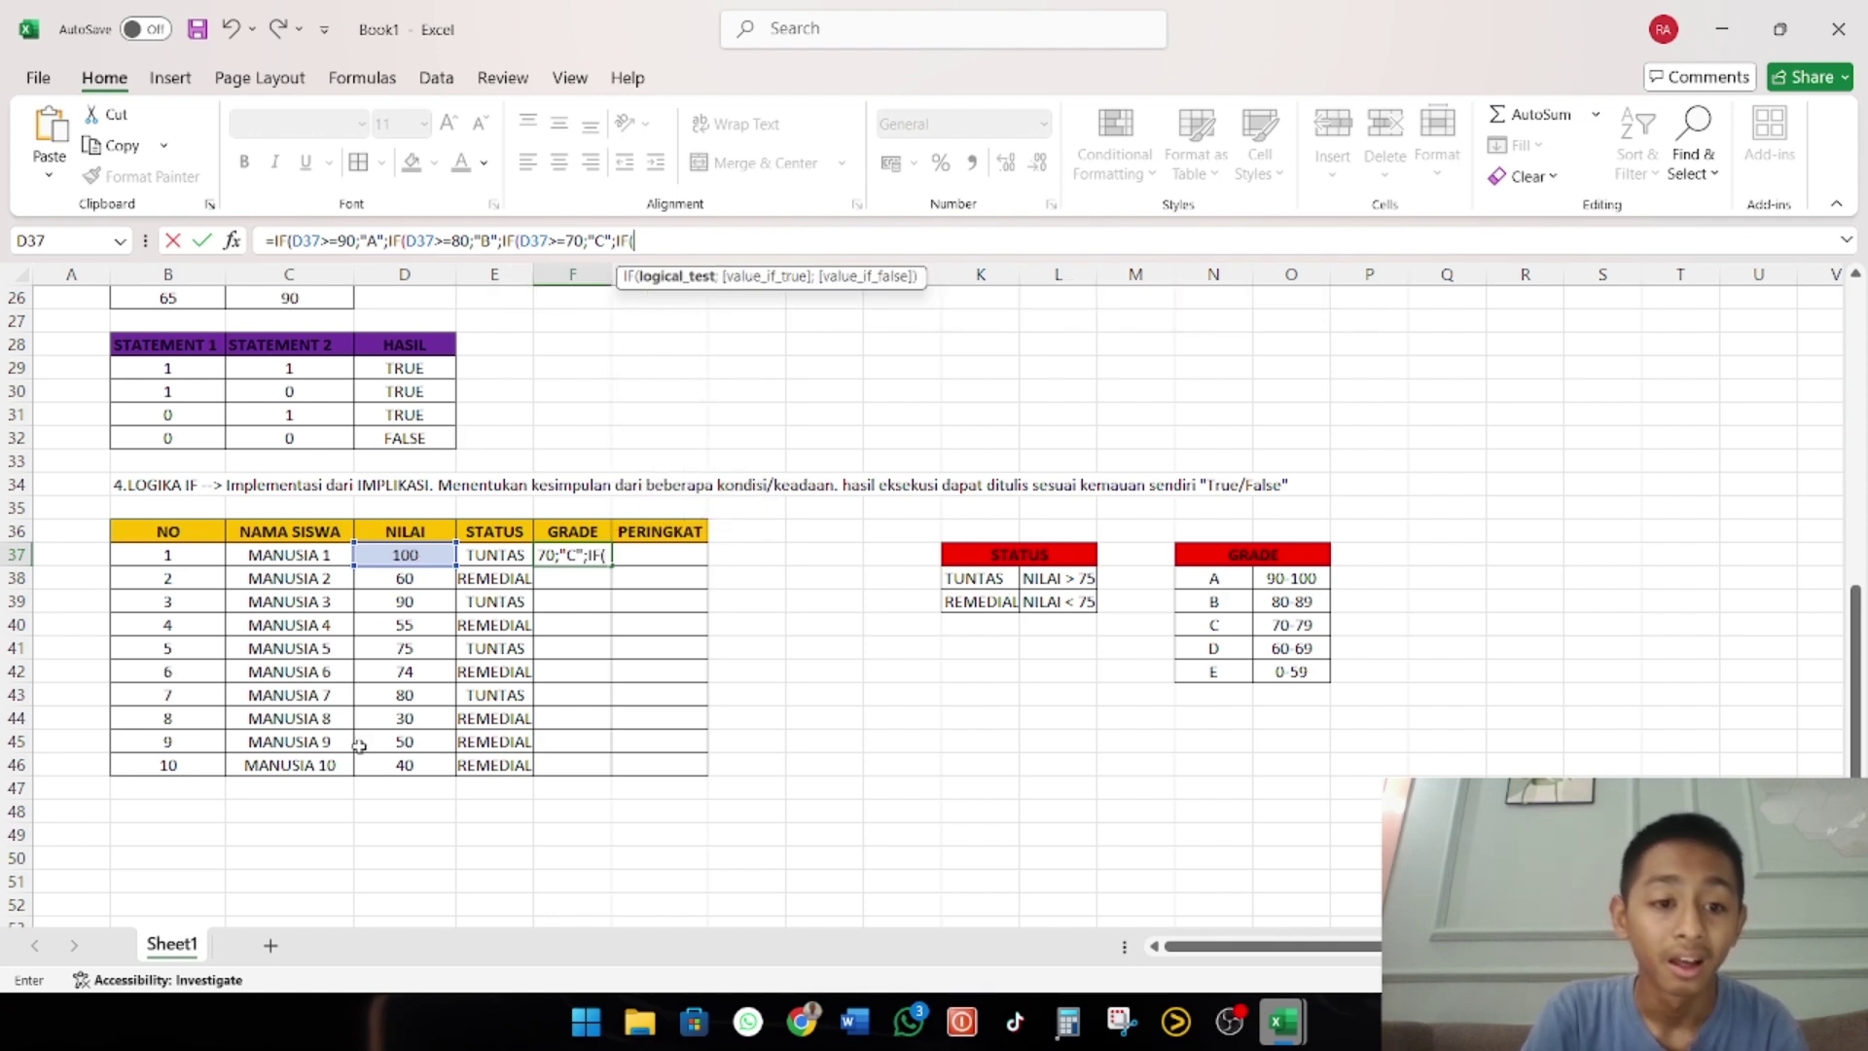
left_click(405, 555)
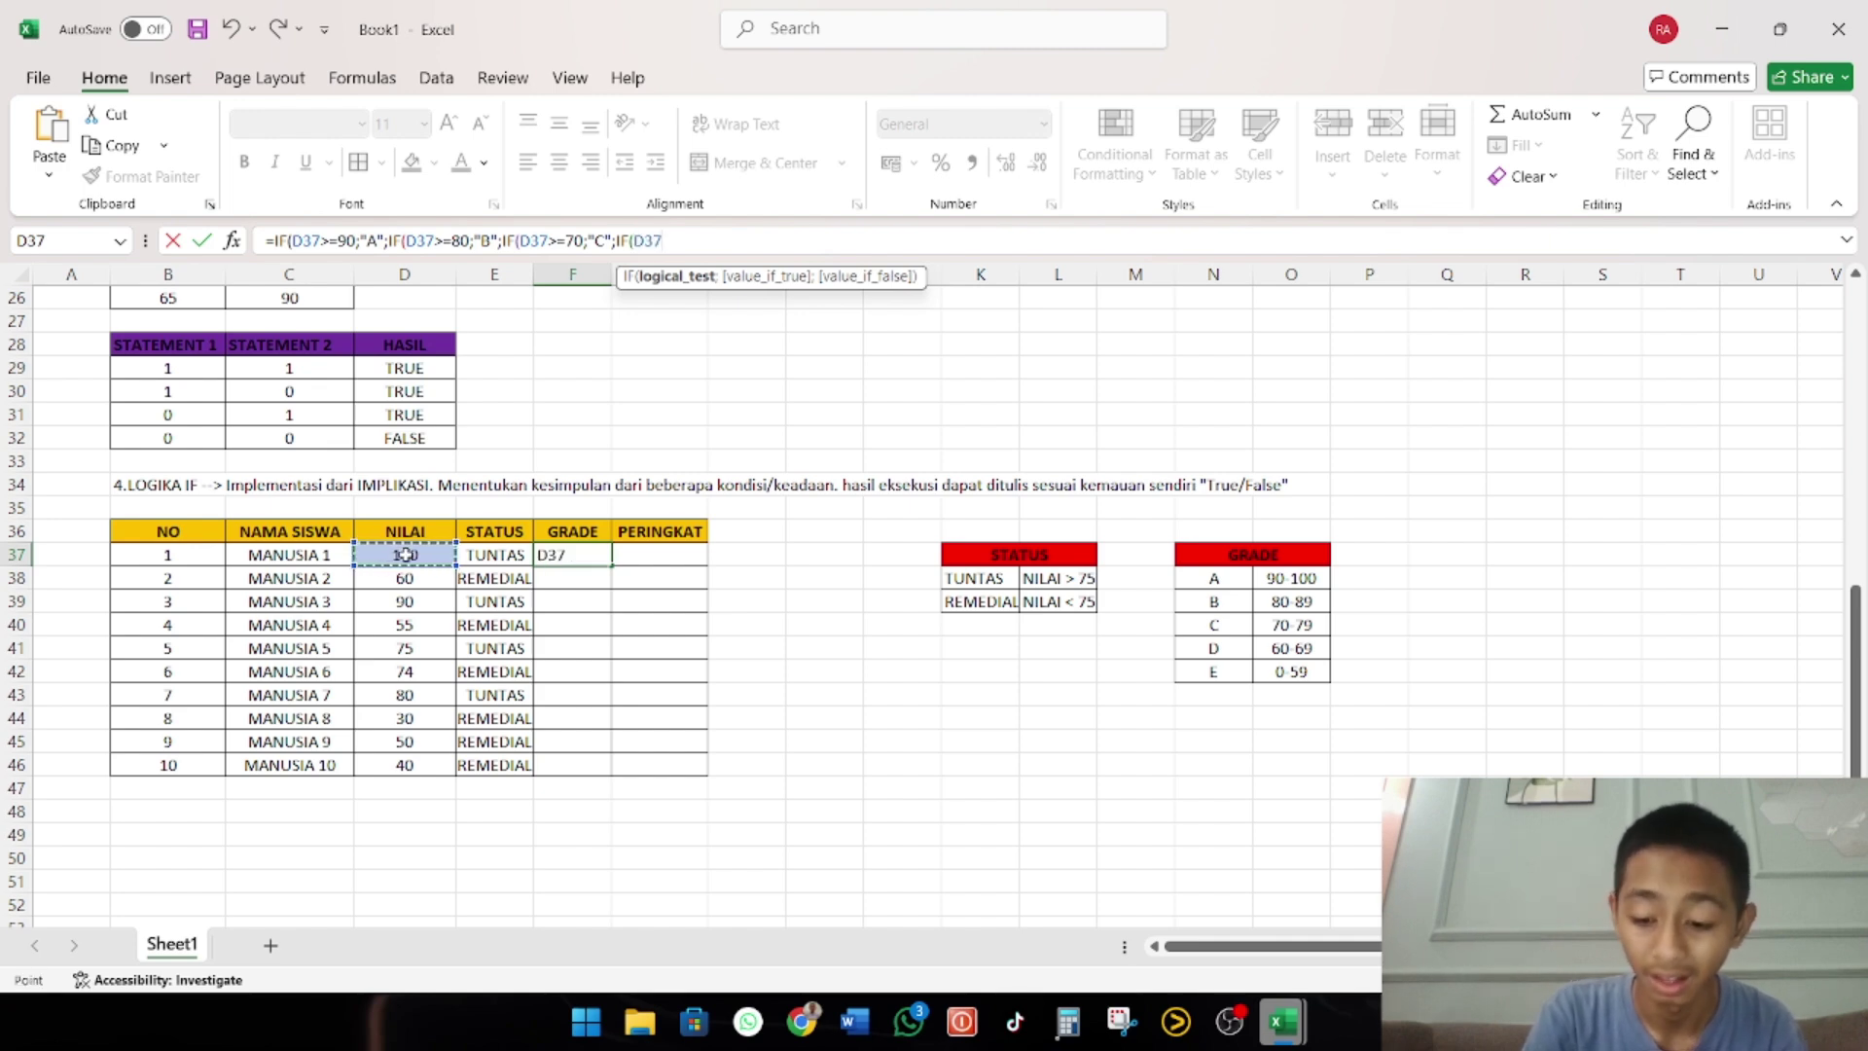
type(">=")
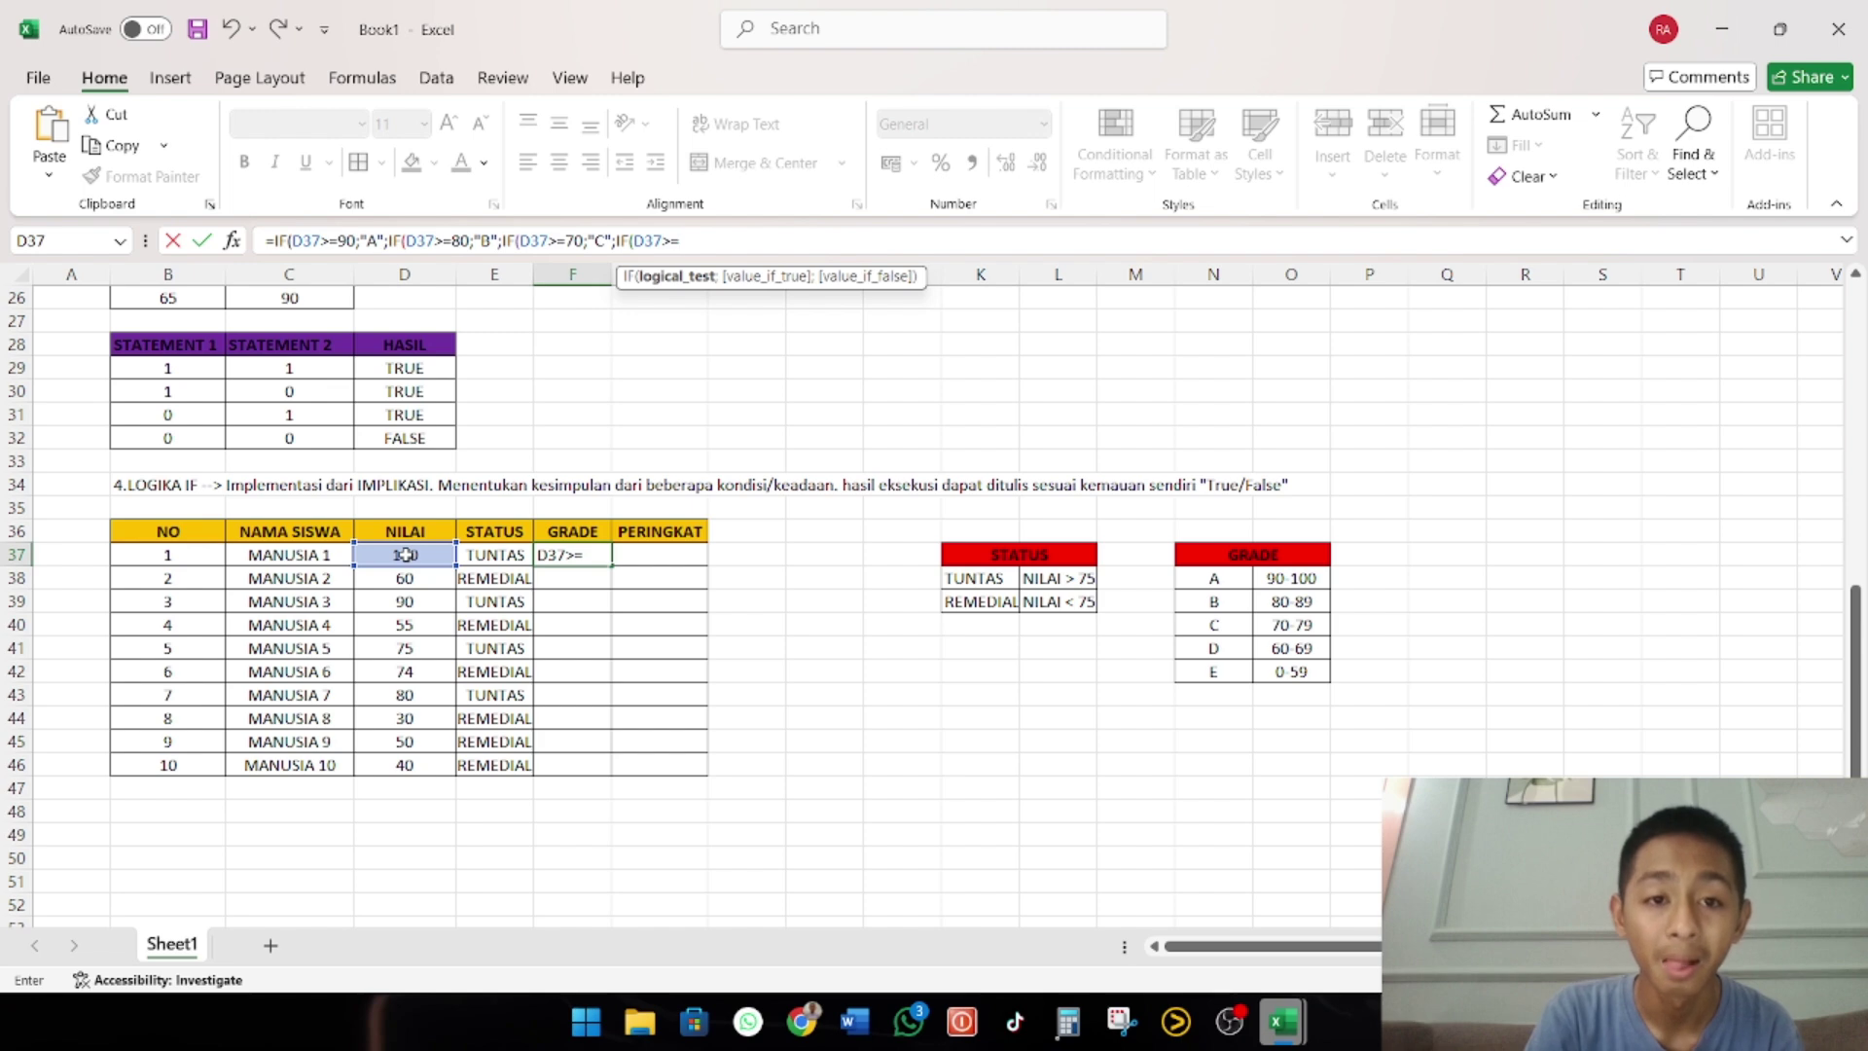
type("6")
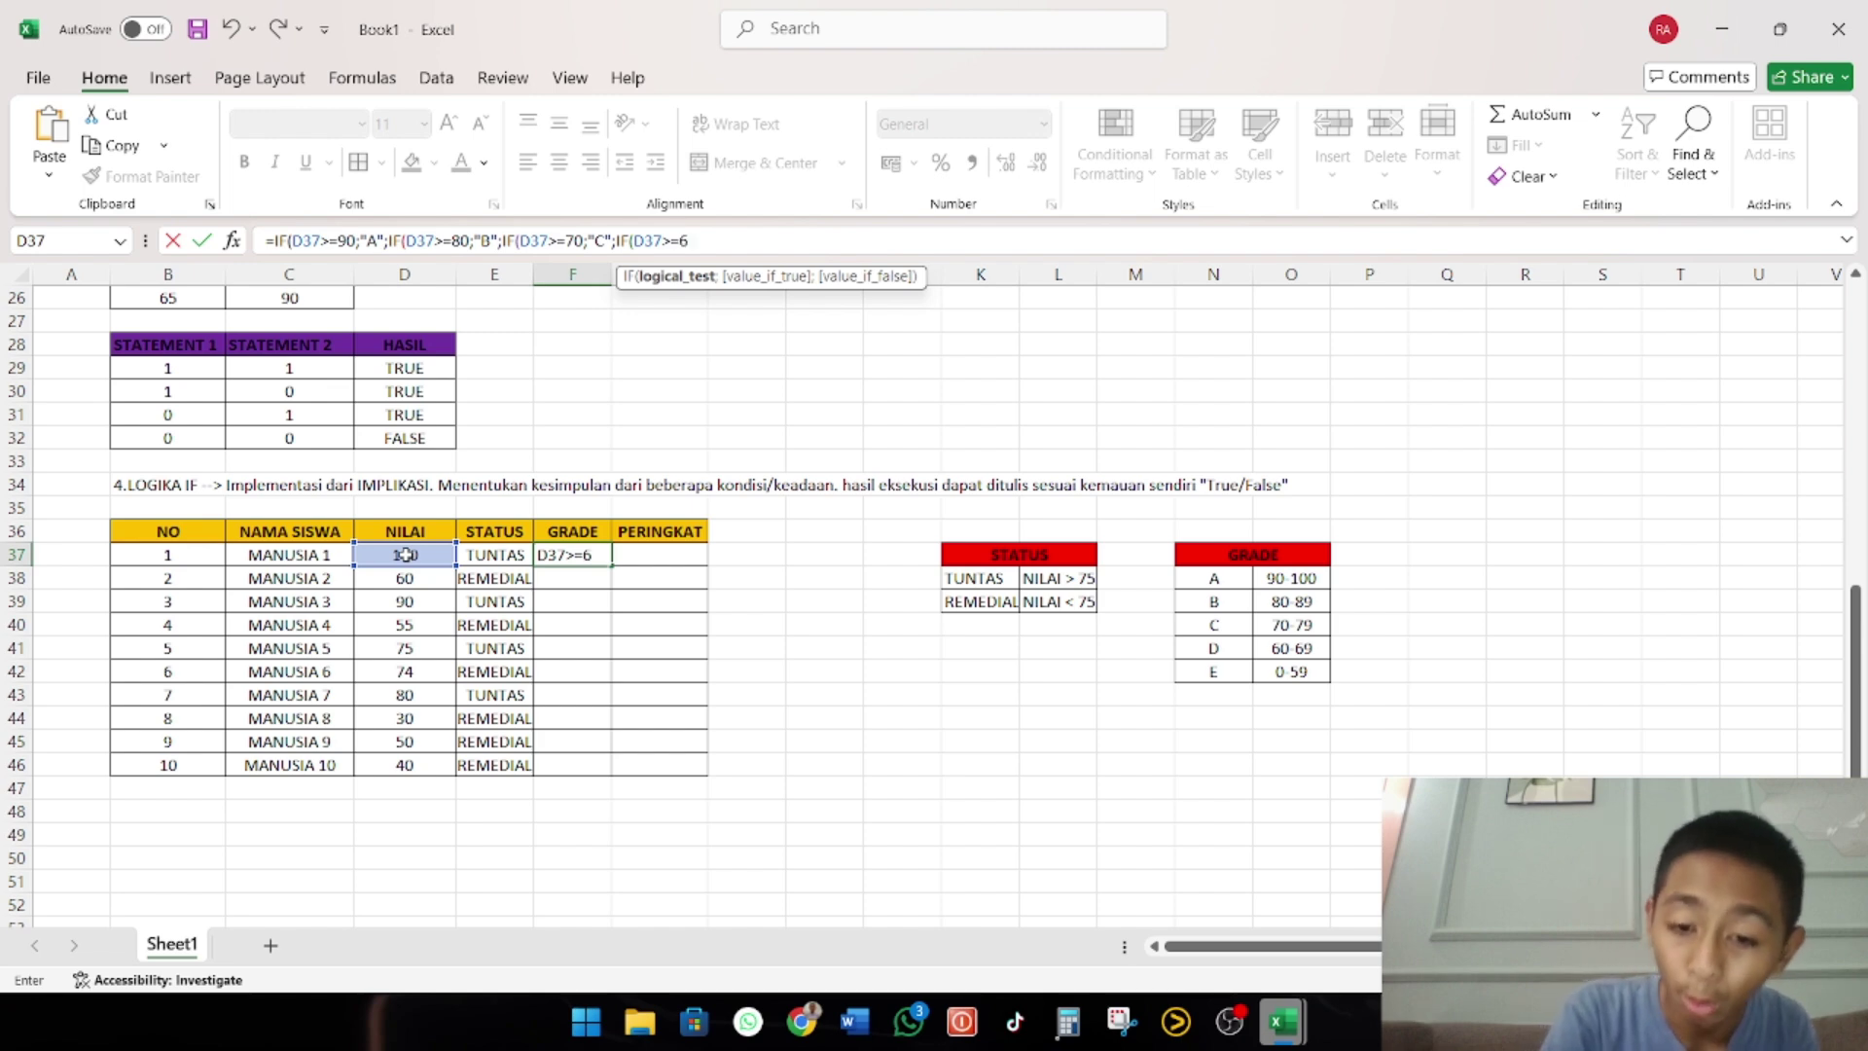
type("0;")
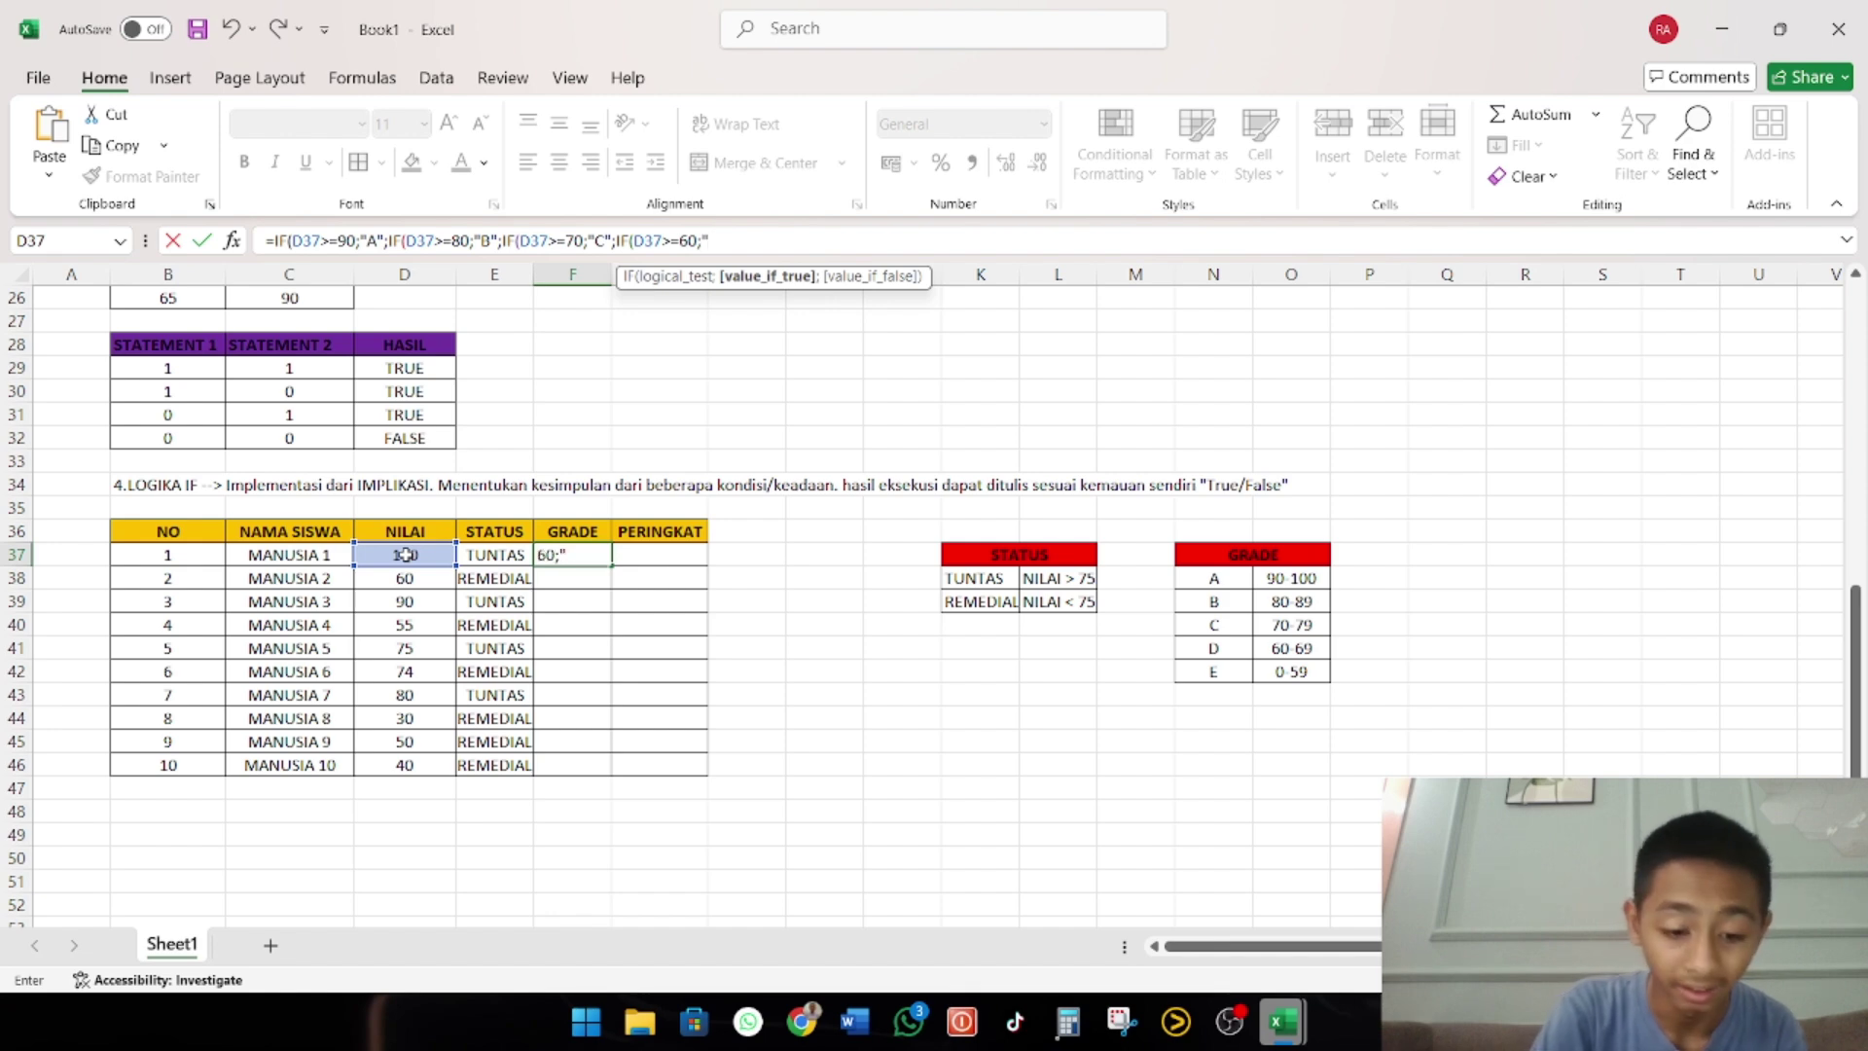
type("\"D\";(")
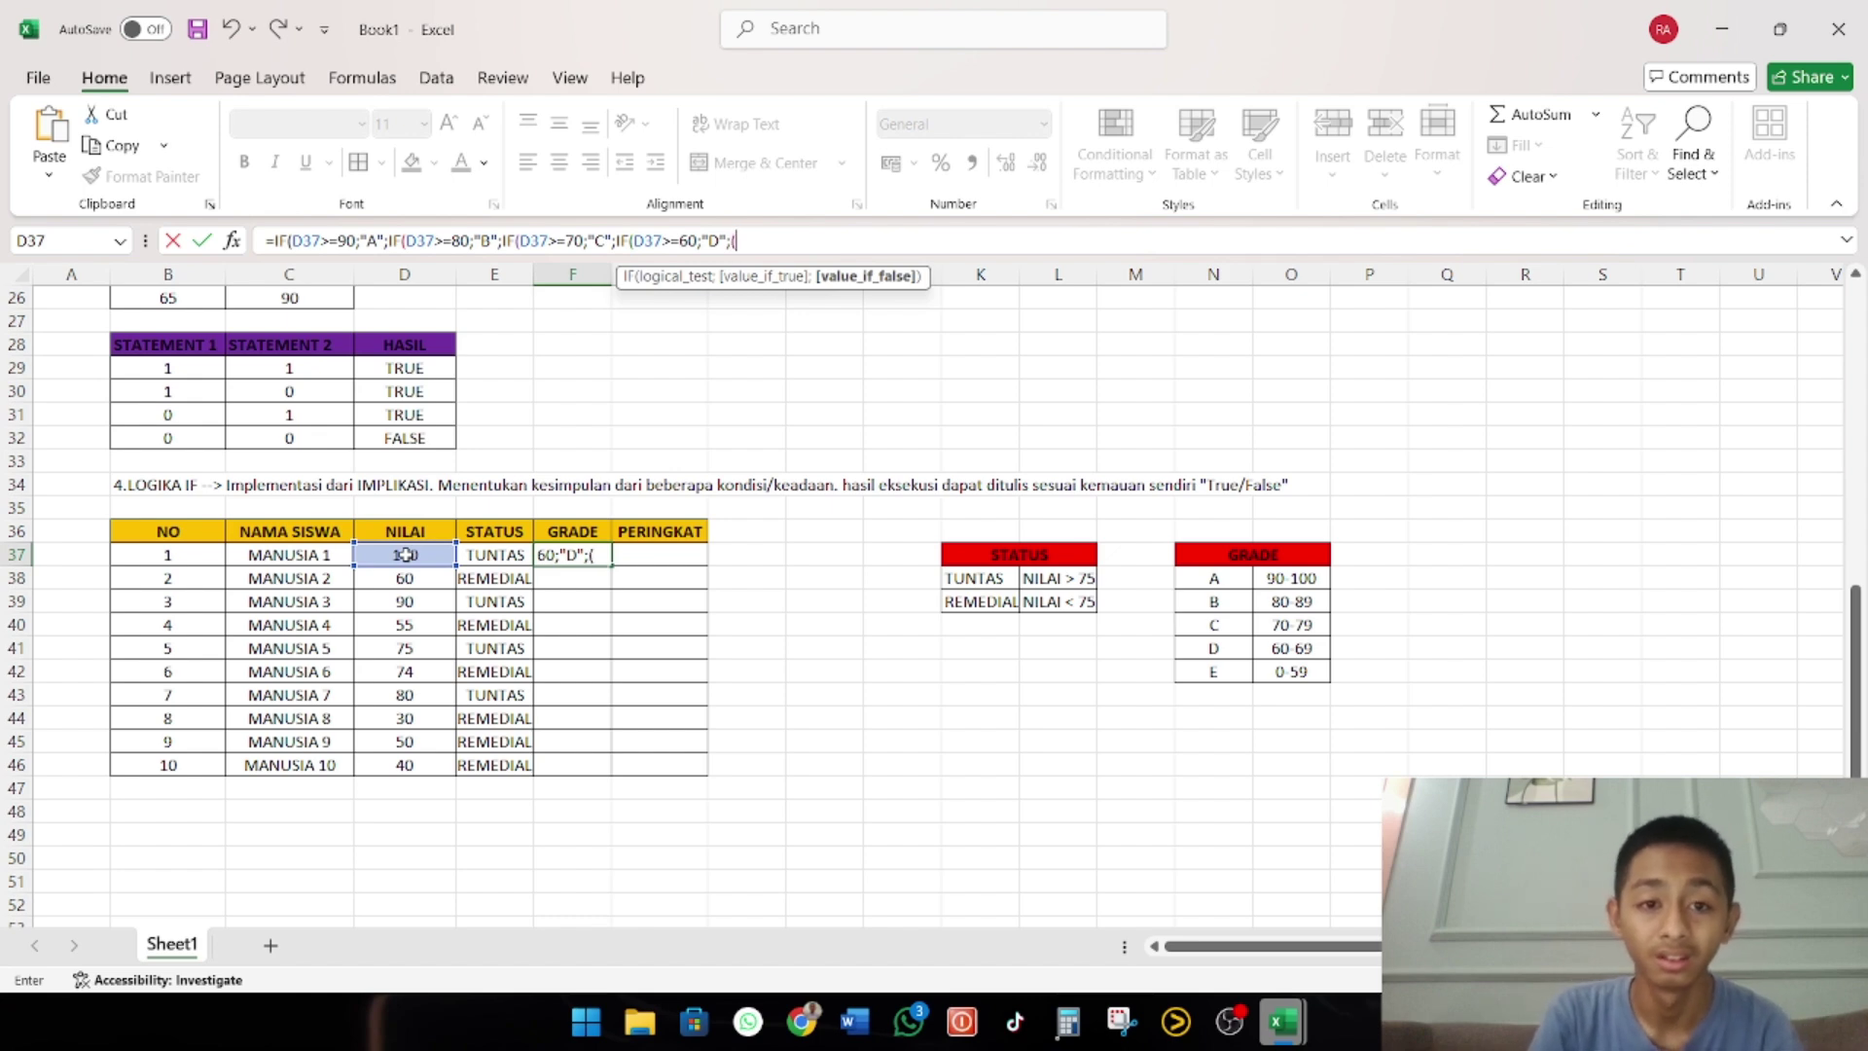
key("BackSpace")
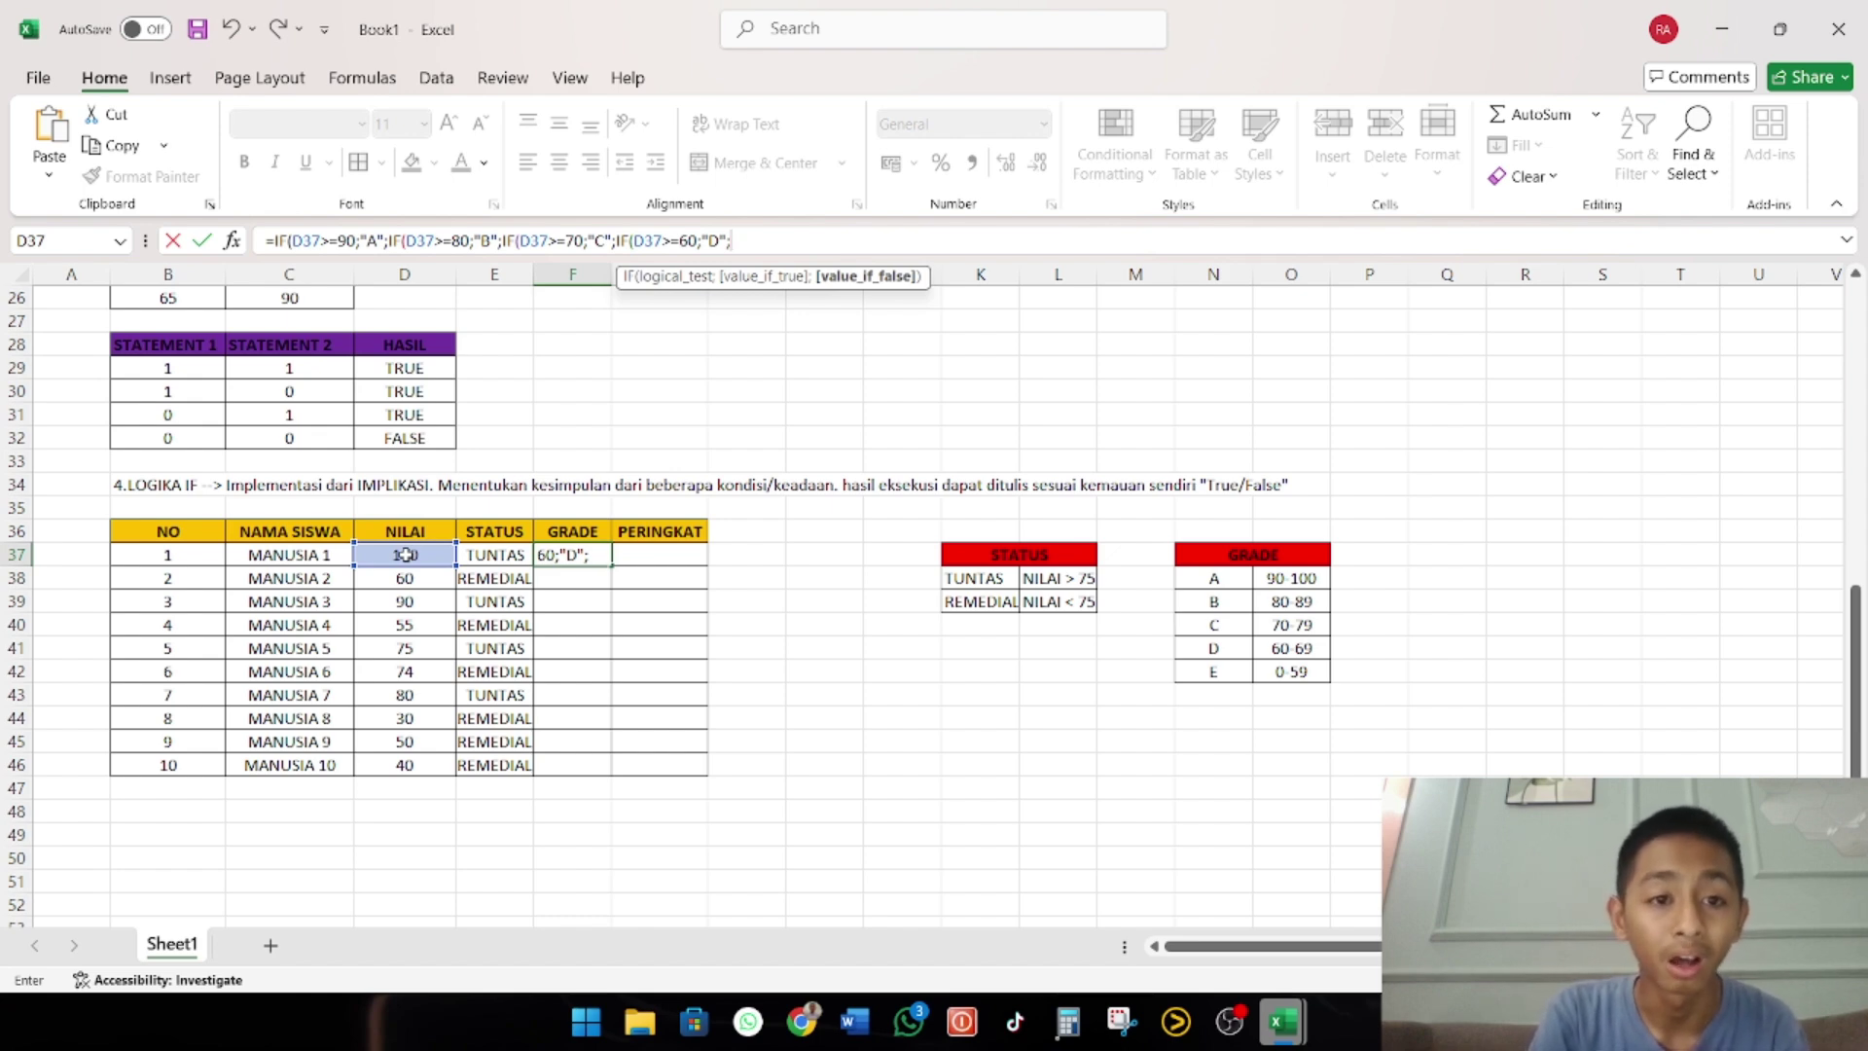
Add a last nested IF testing D37>=0 and returning "E", and commit the F37 formula with the suggested parenthesis correction
type("IF(")
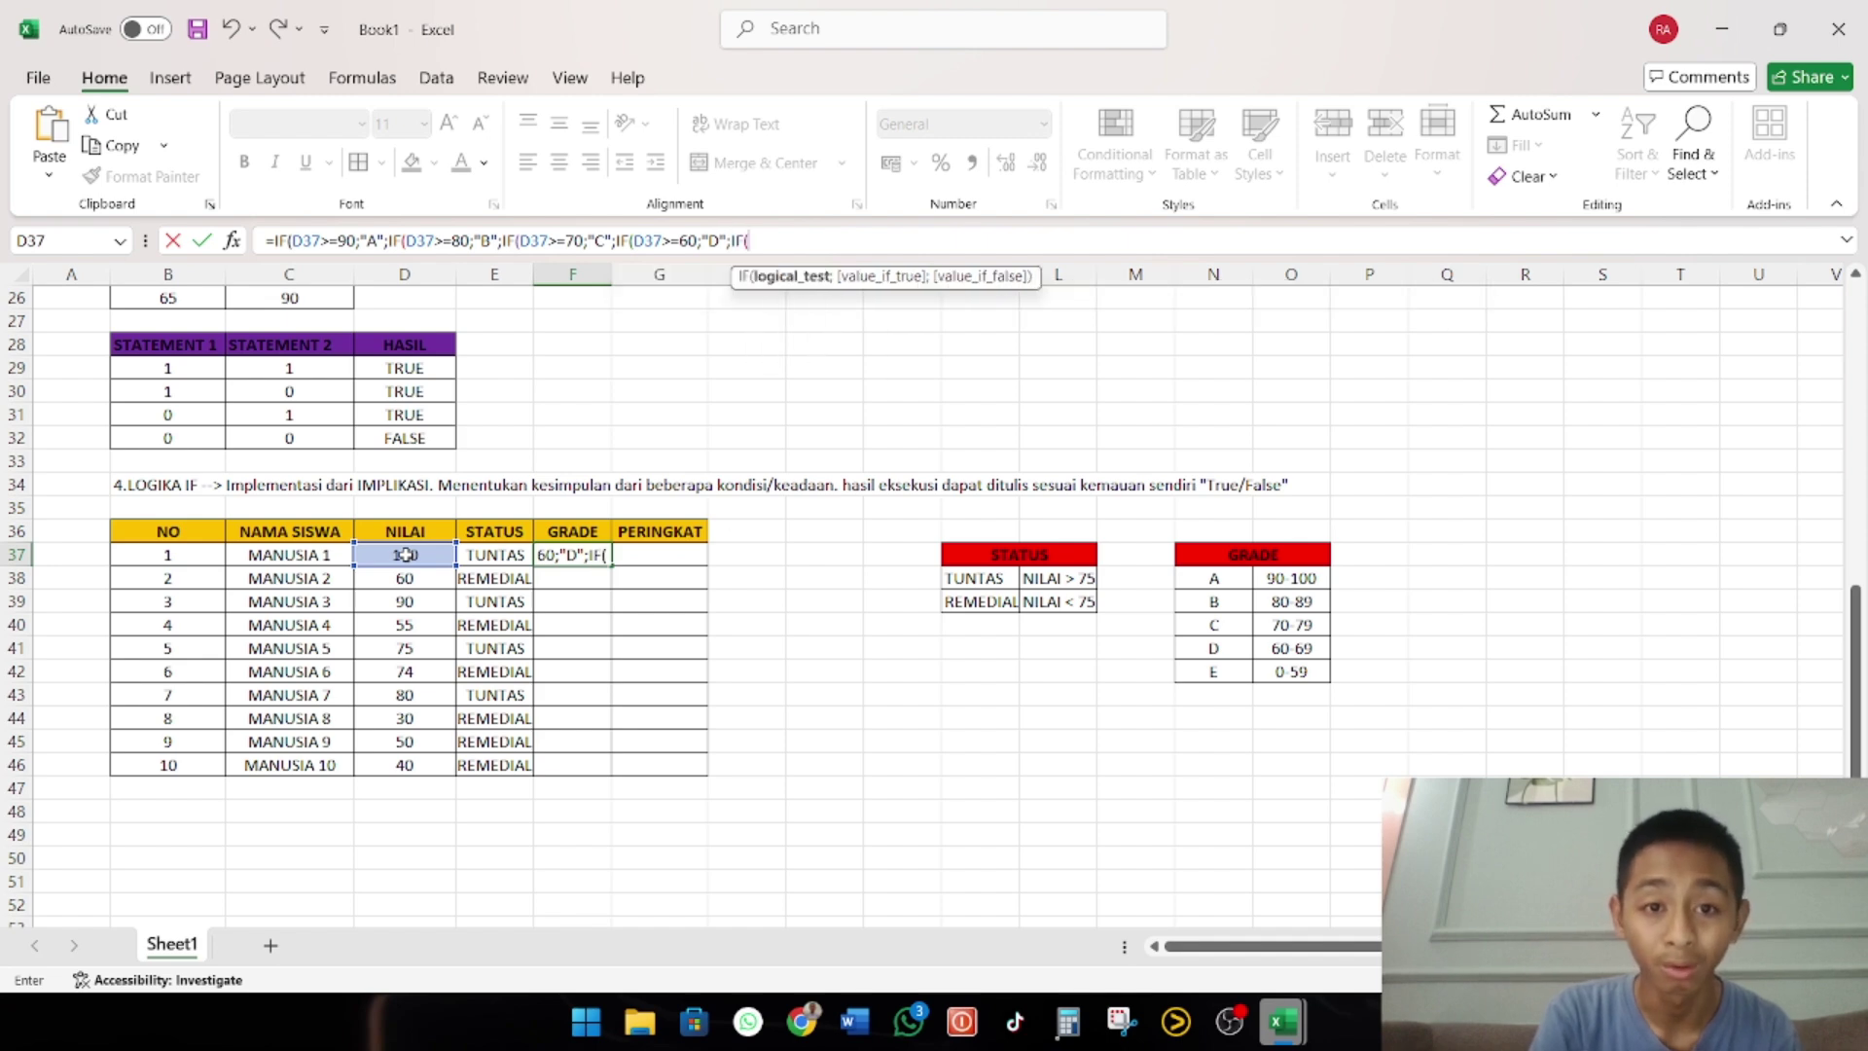
left_click(400, 552)
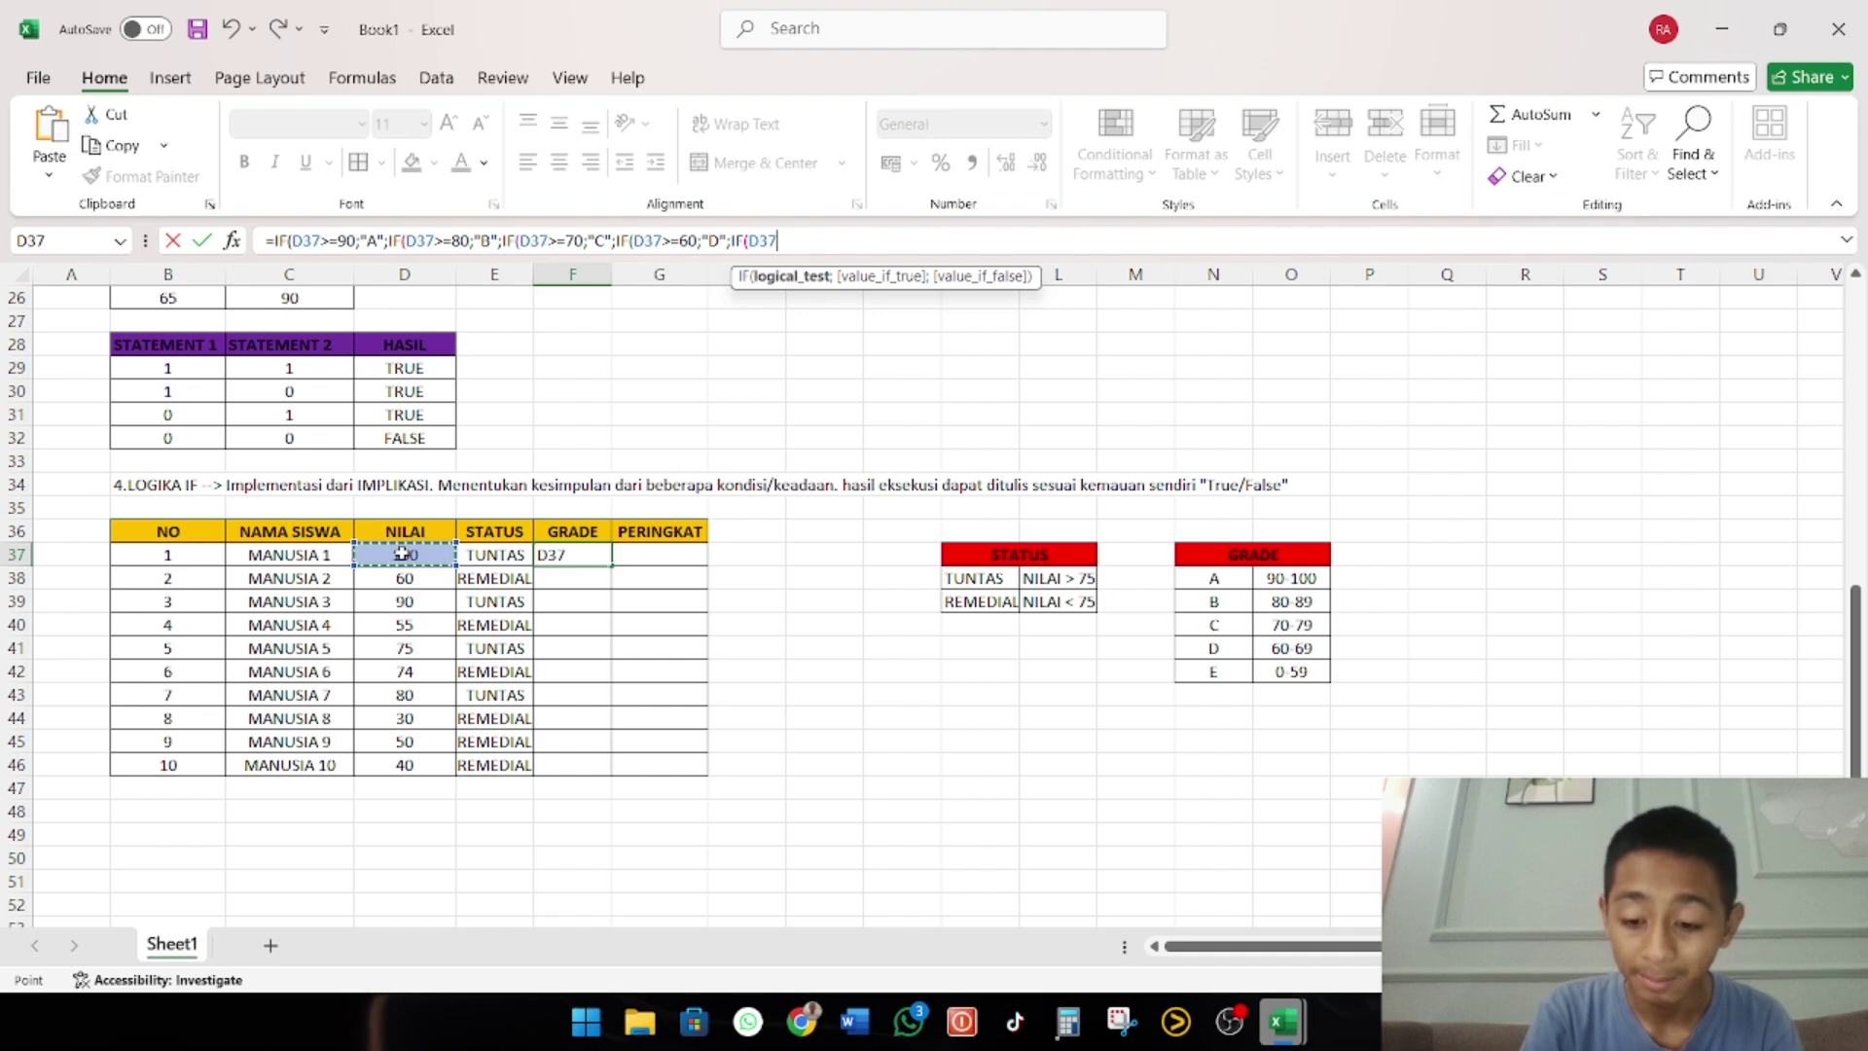
type(">=")
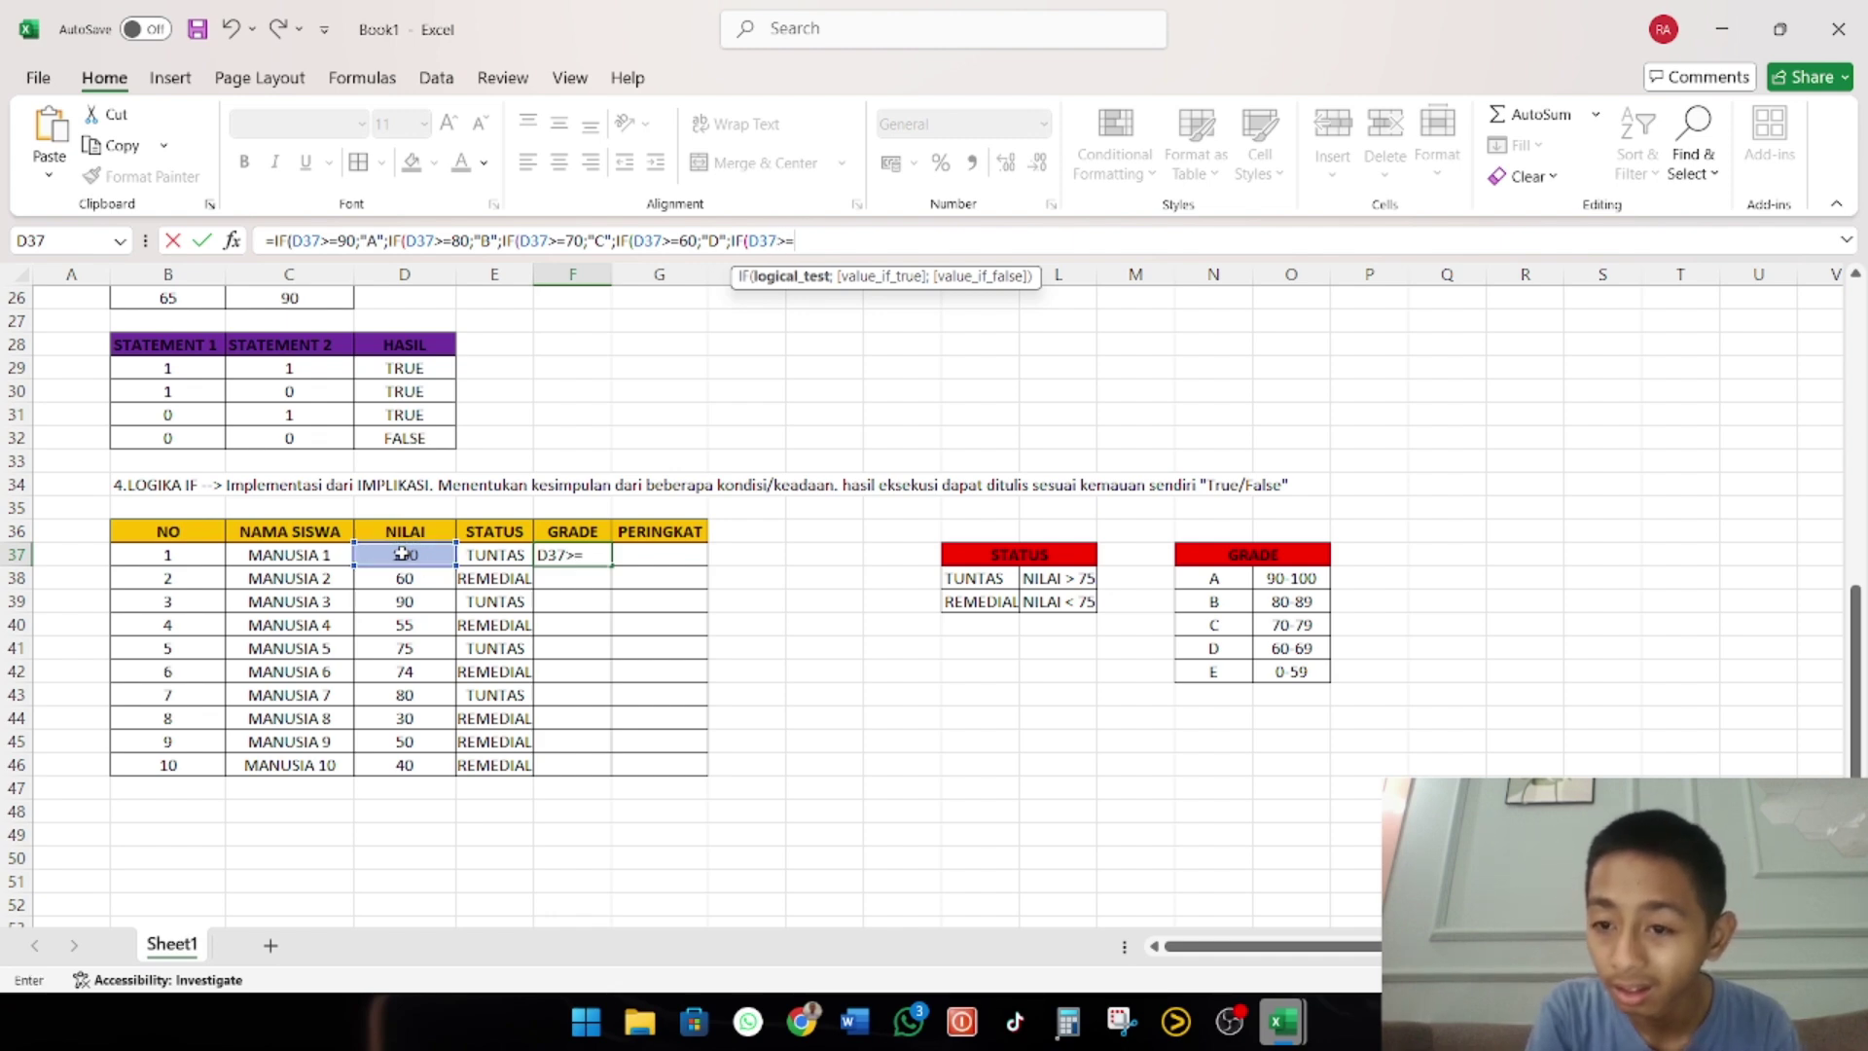
type("0;")
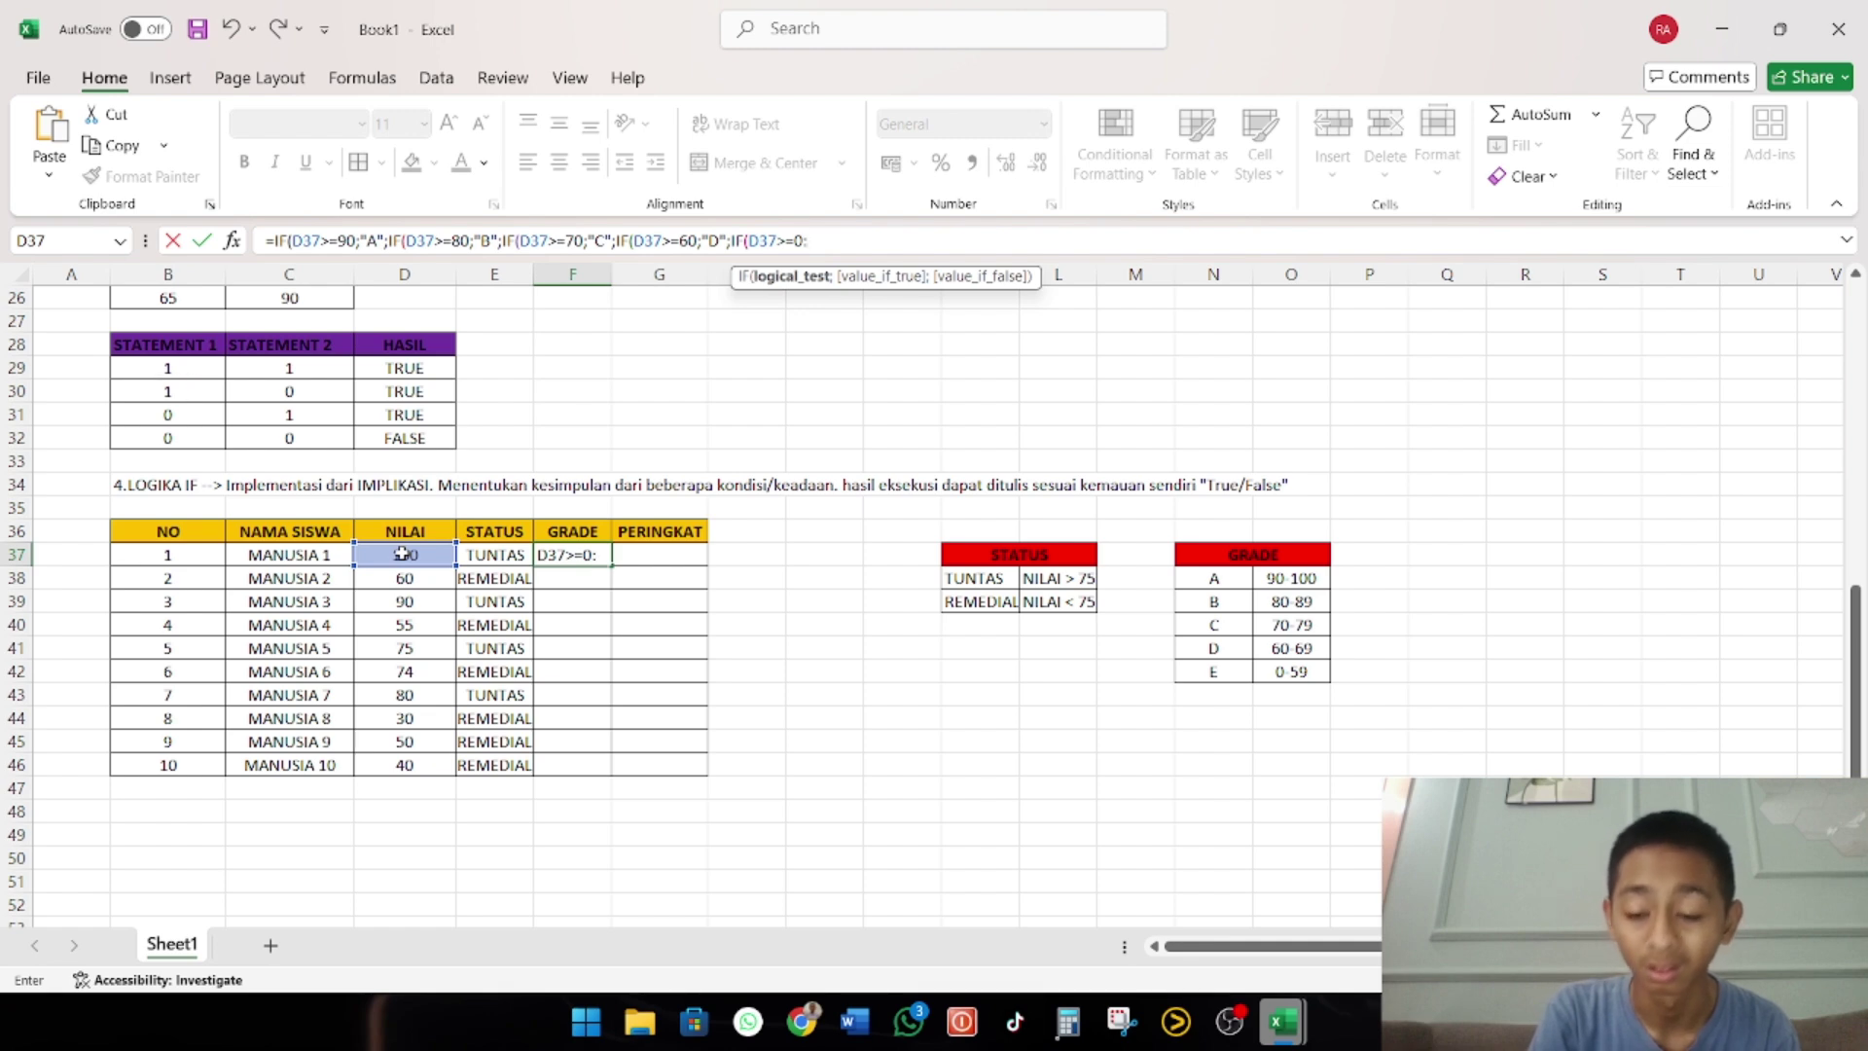
key("BackSpace")
type(";")
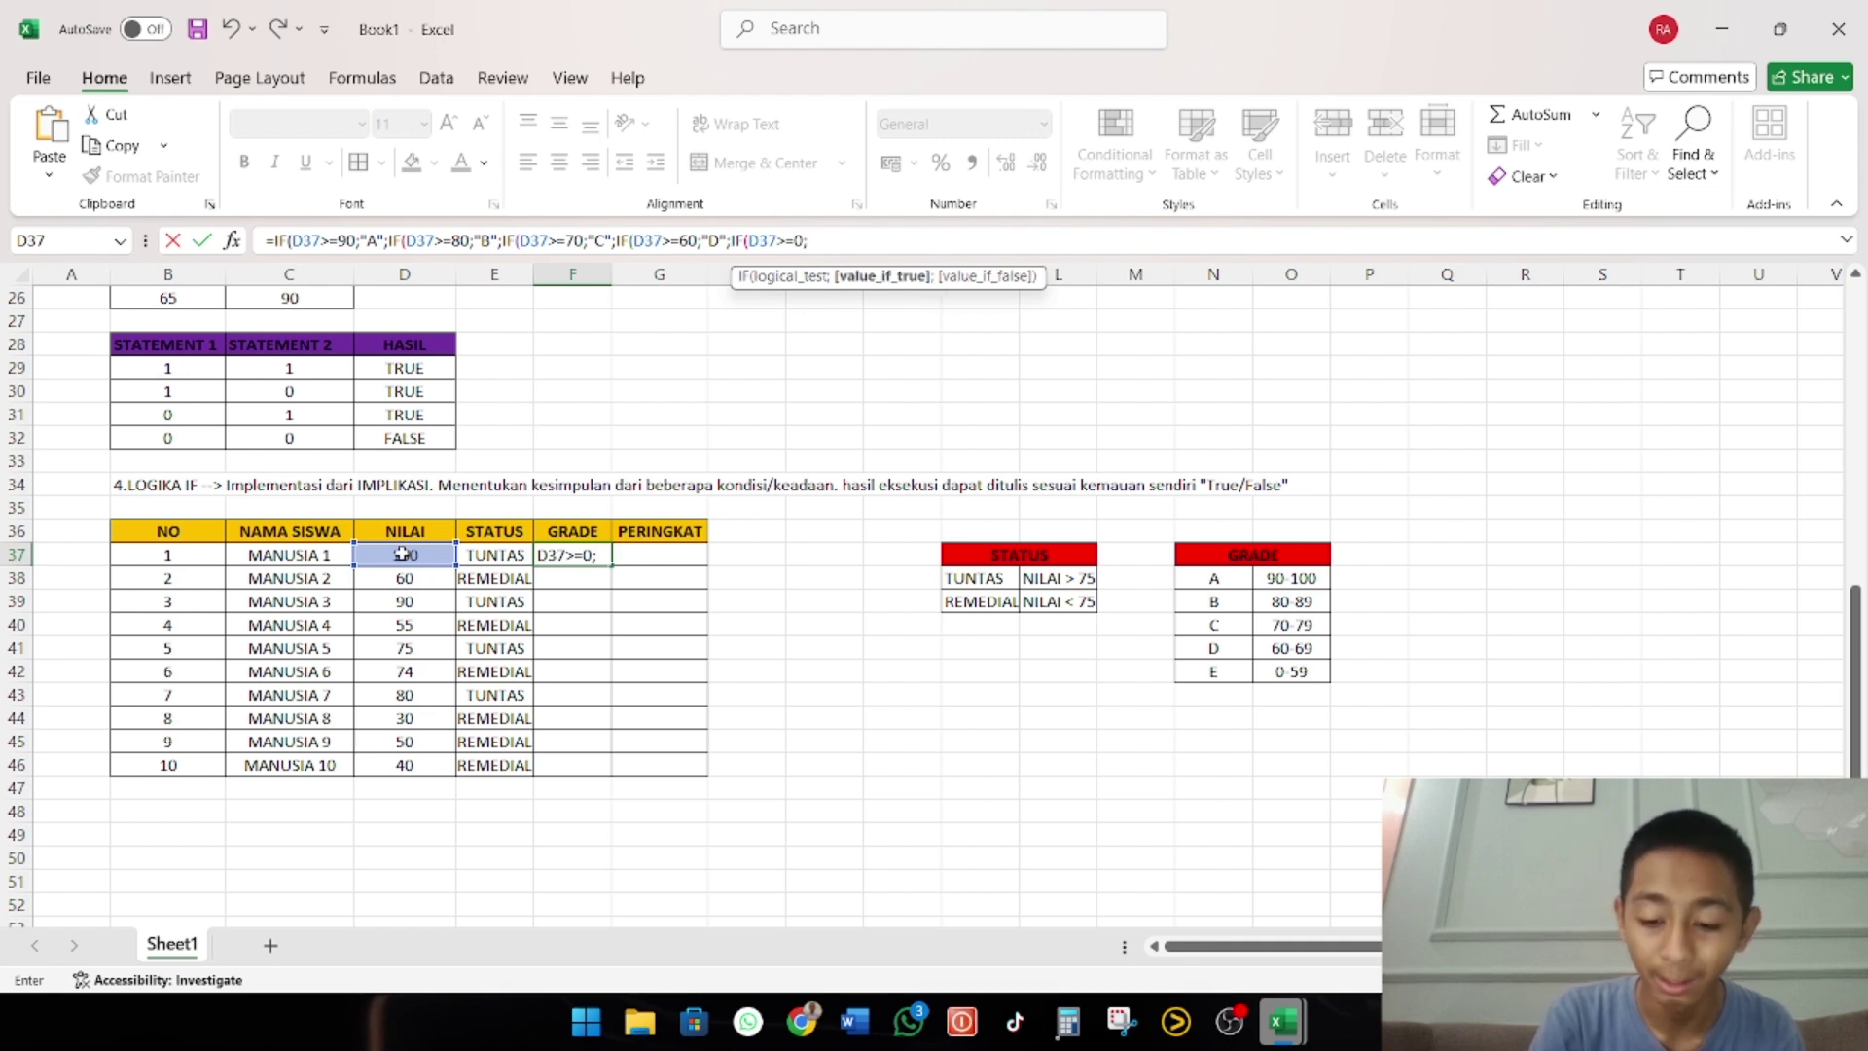
type("\"E")
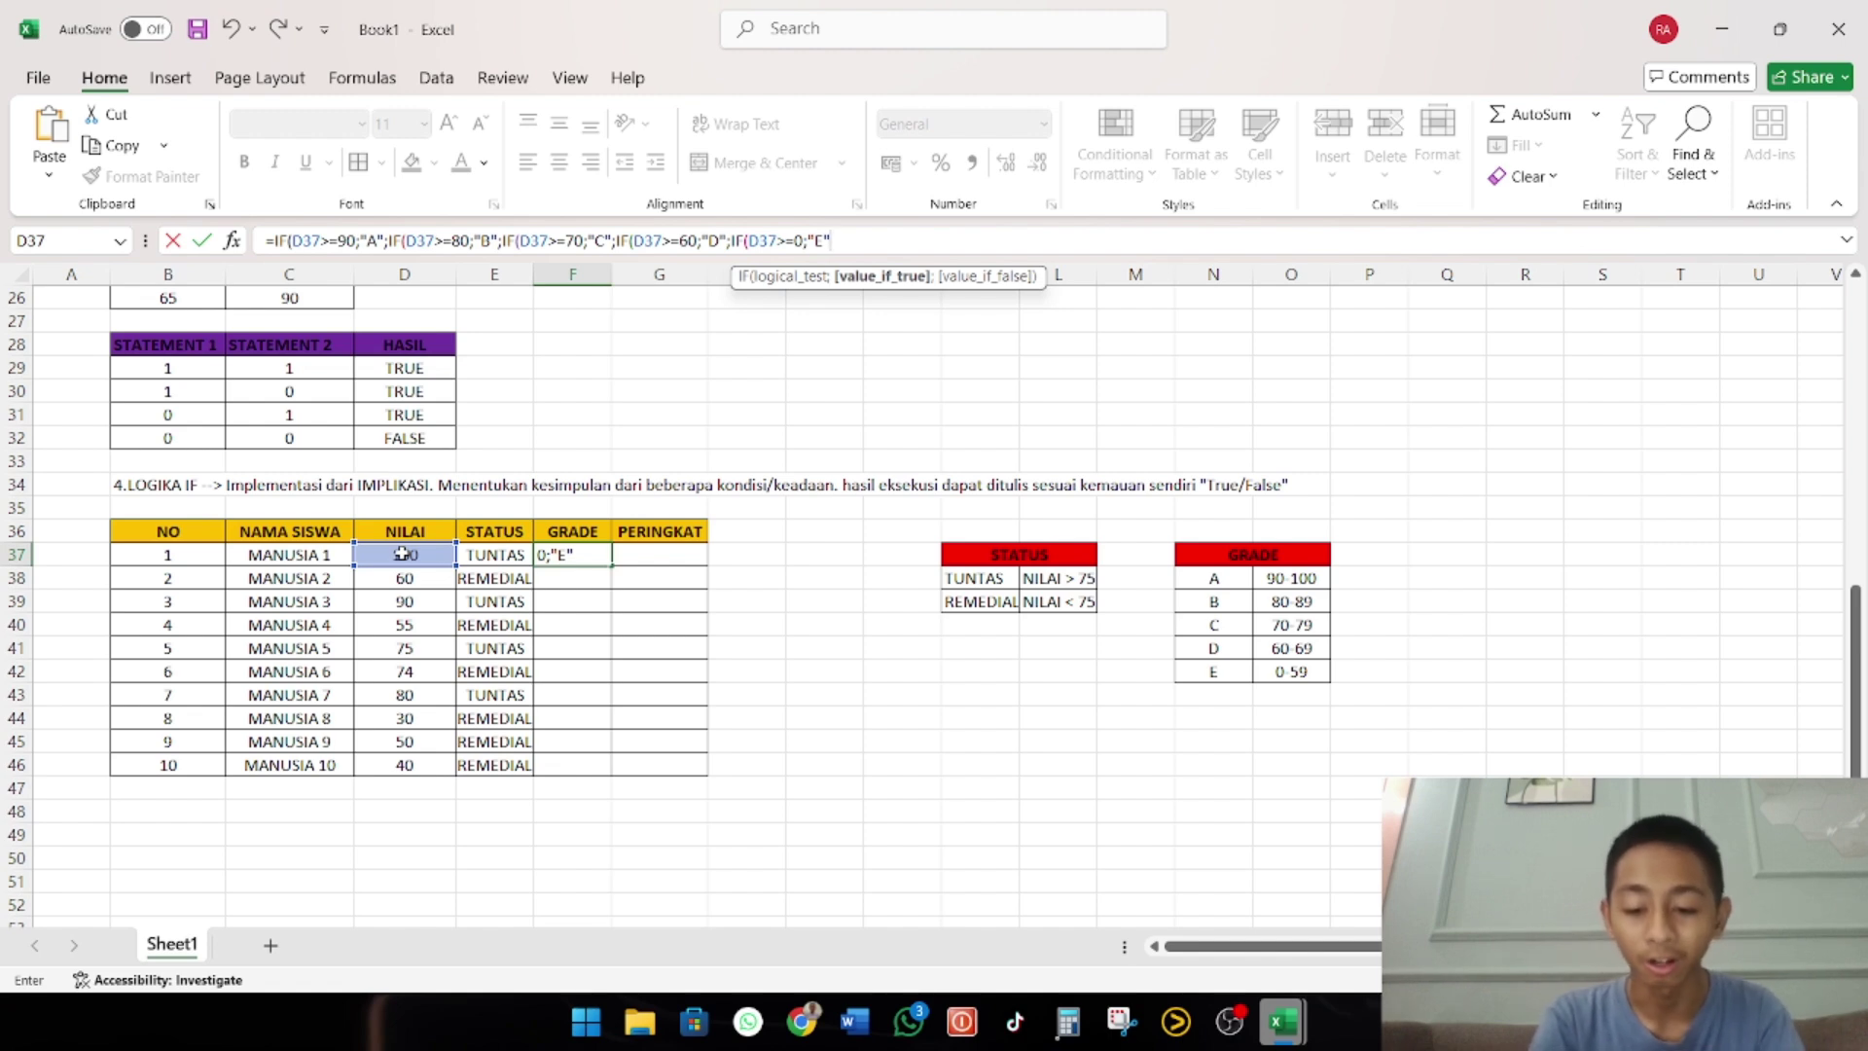
type(")")
key("Return")
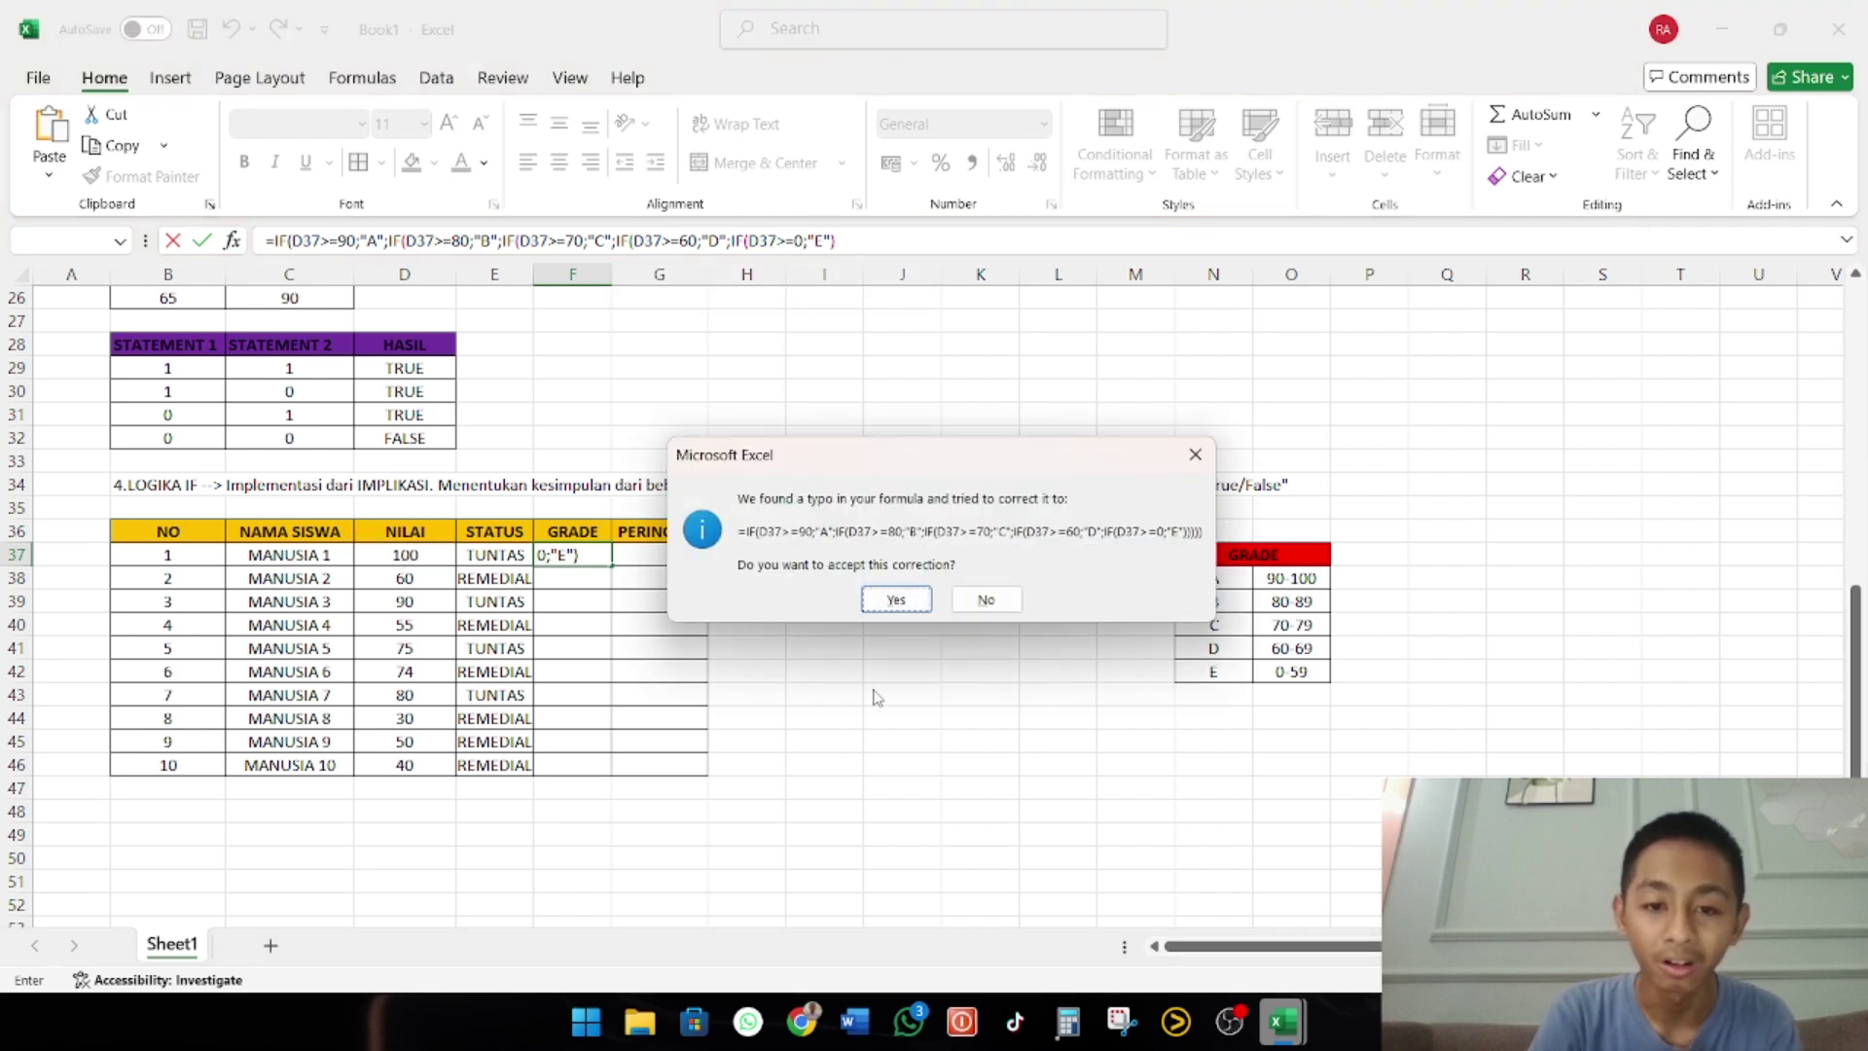
left_click(887, 600)
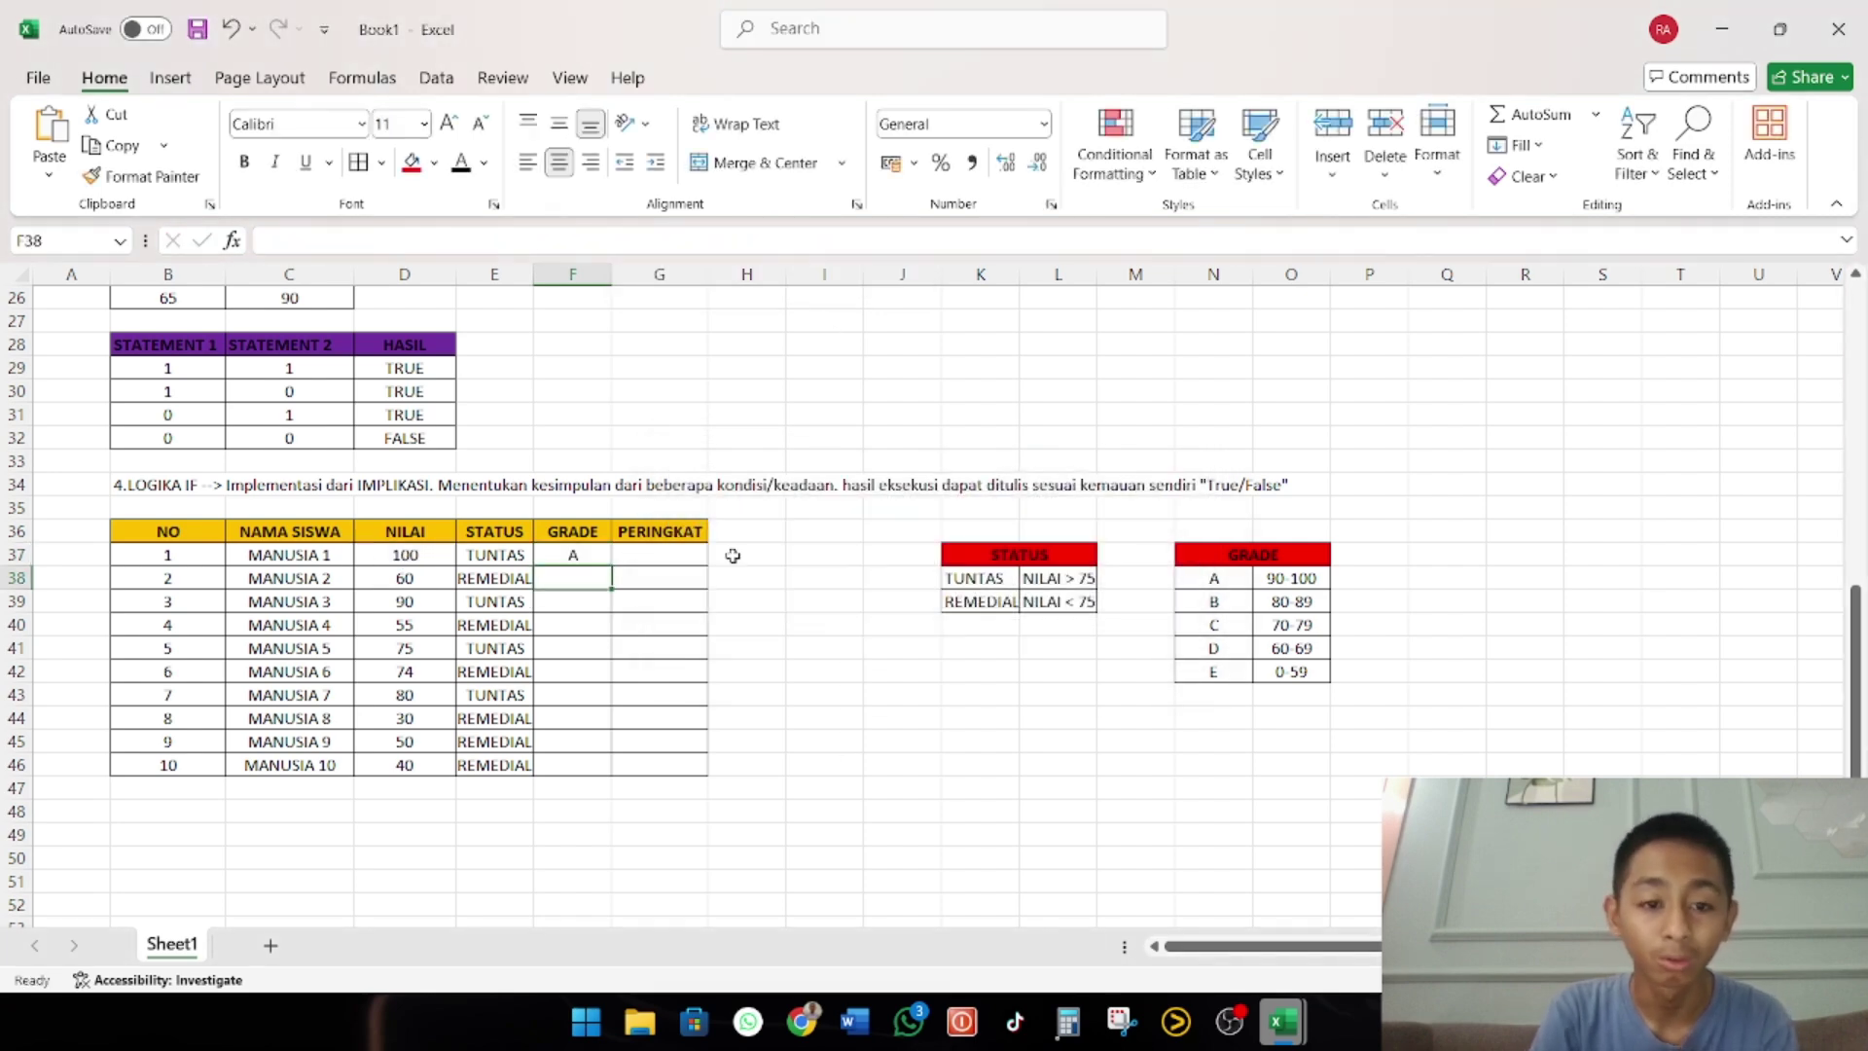
Reopen the F37 grade formula for editing and remove all closing parentheses after "E"
left_click(868, 244)
key("BackSpace")
key("BackSpace")
key("BackSpace")
key("BackSpace")
key("BackSpace")
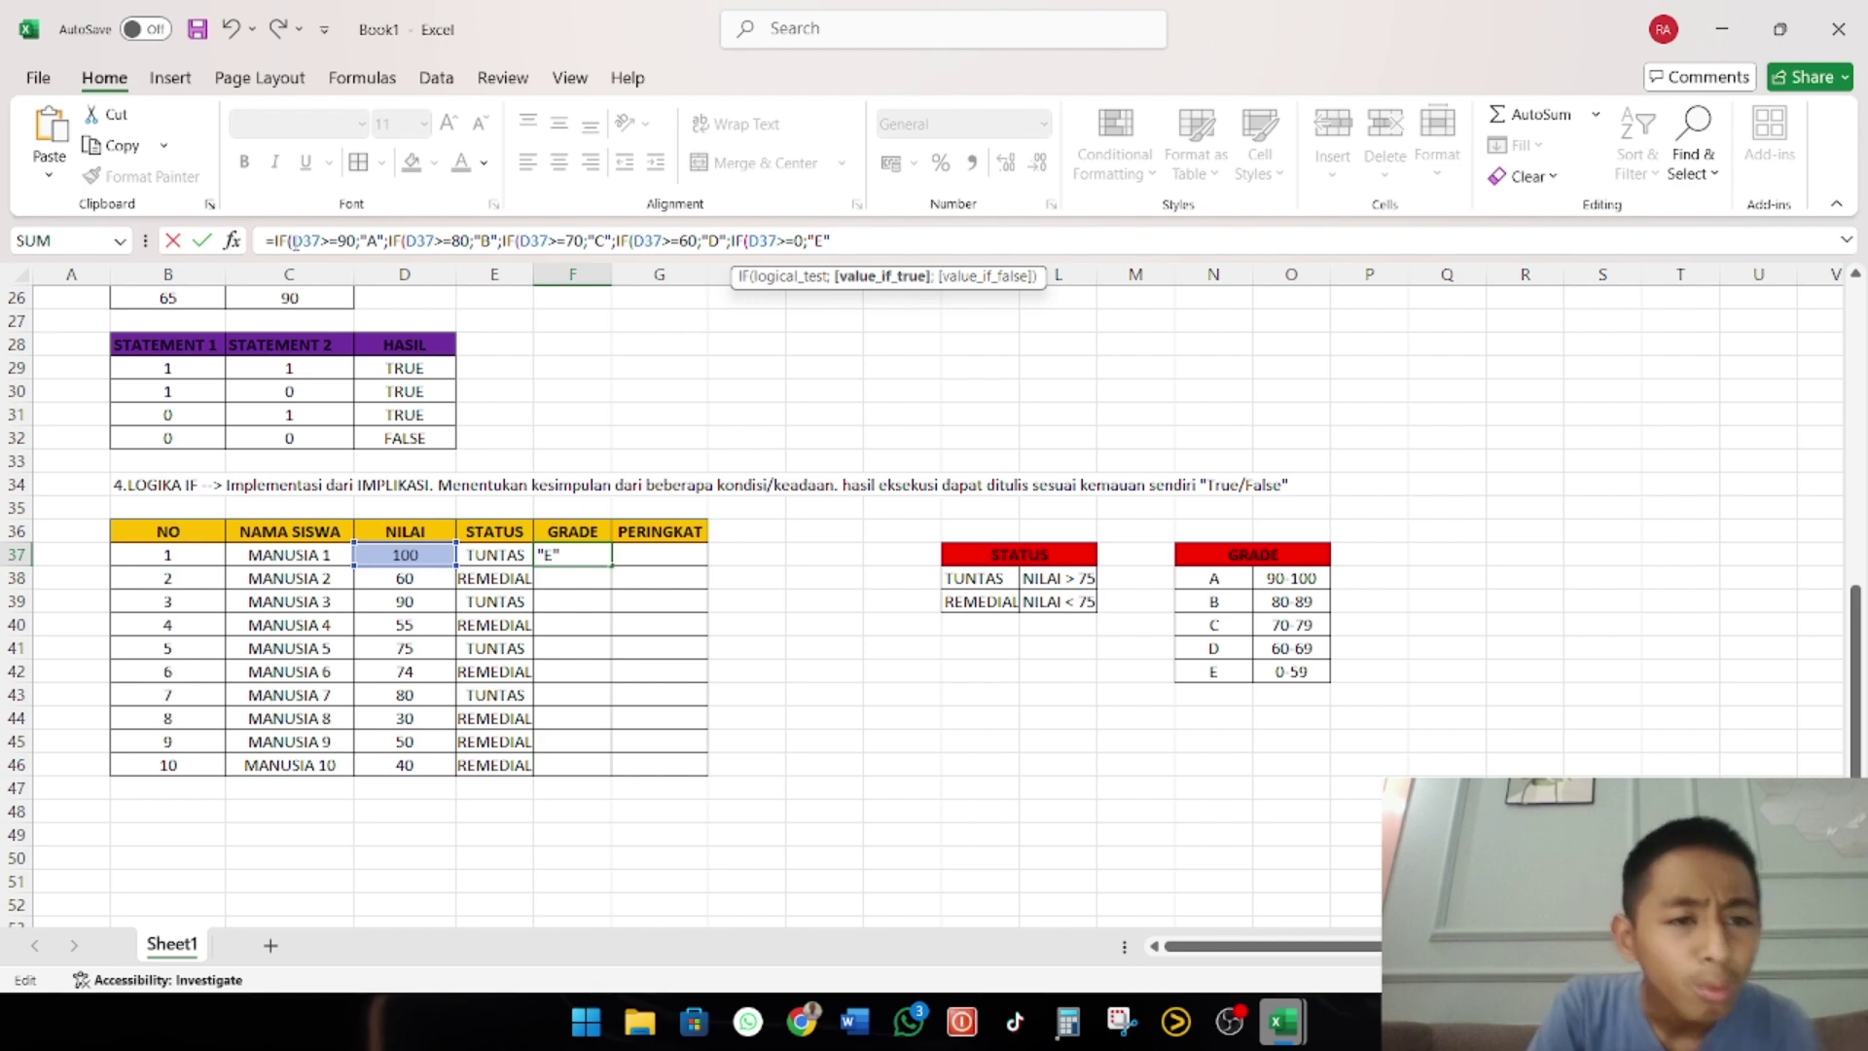
Close all five nested IFs in the F37 grade formula with parentheses after "E" and commit it
left_click(290, 239)
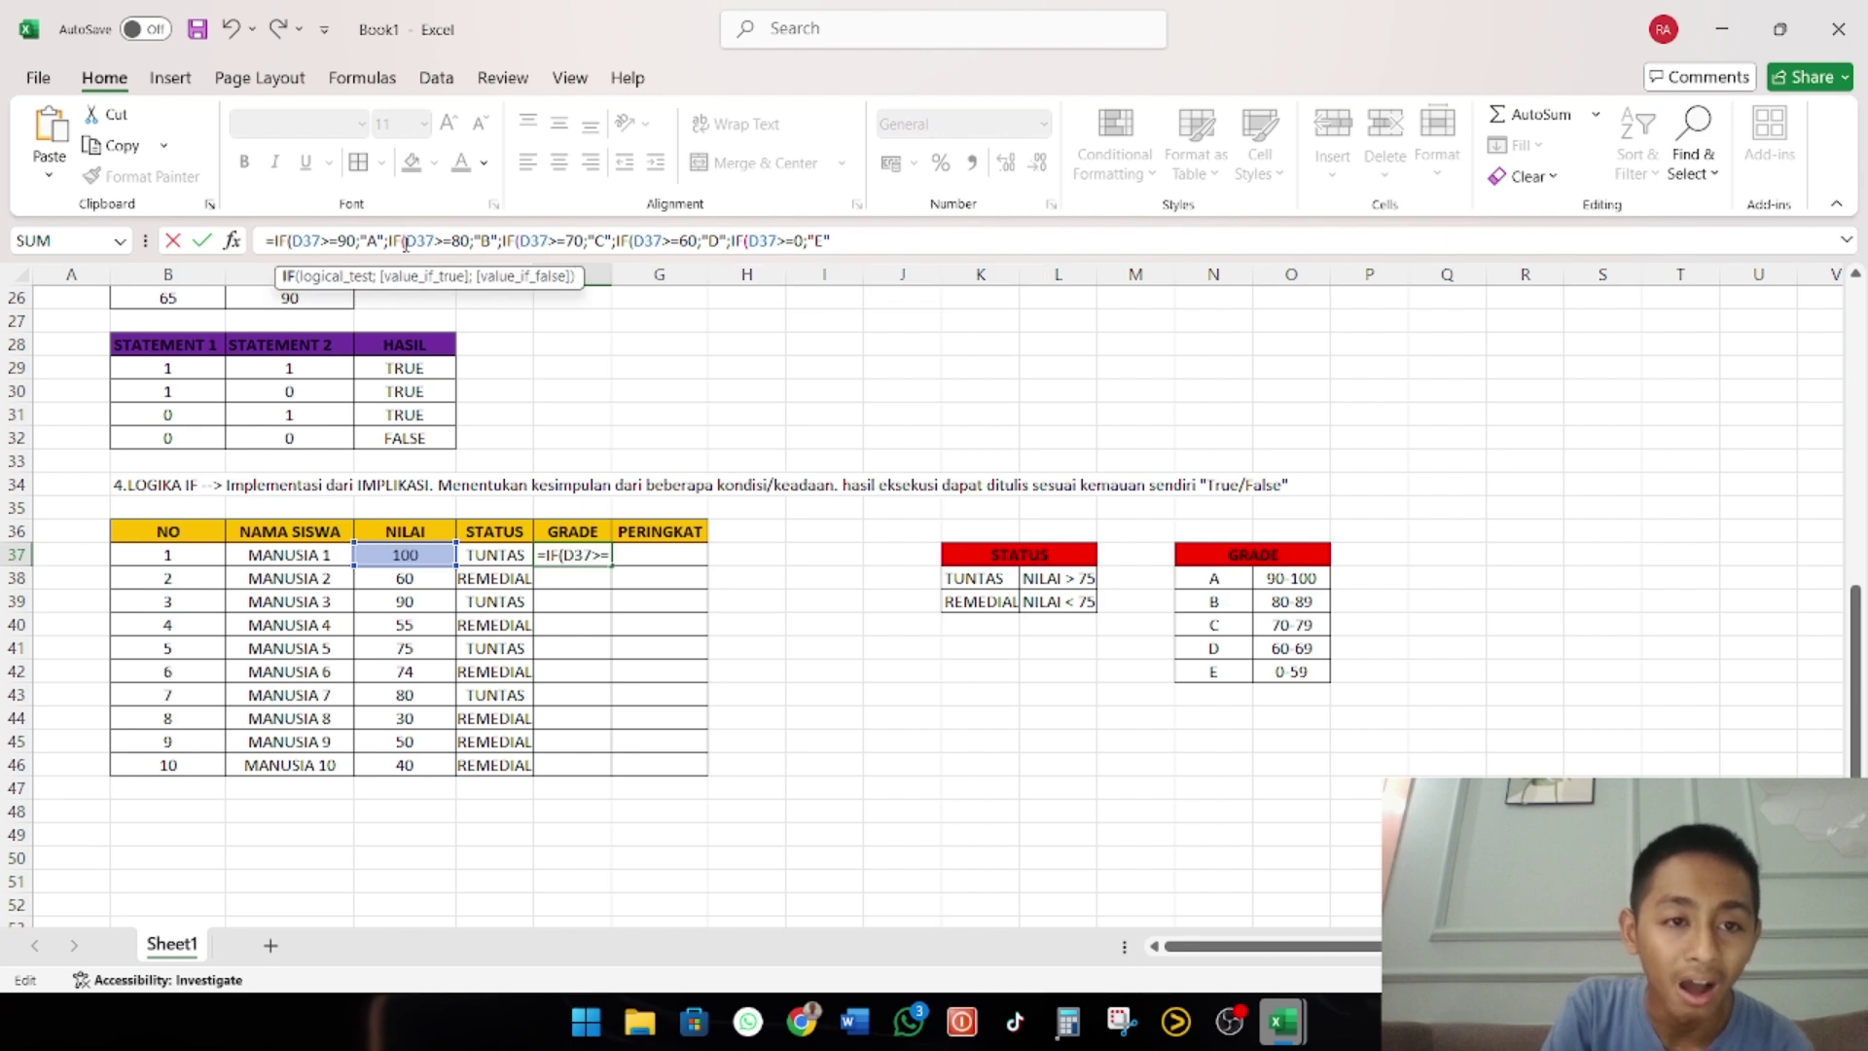
left_click(405, 240)
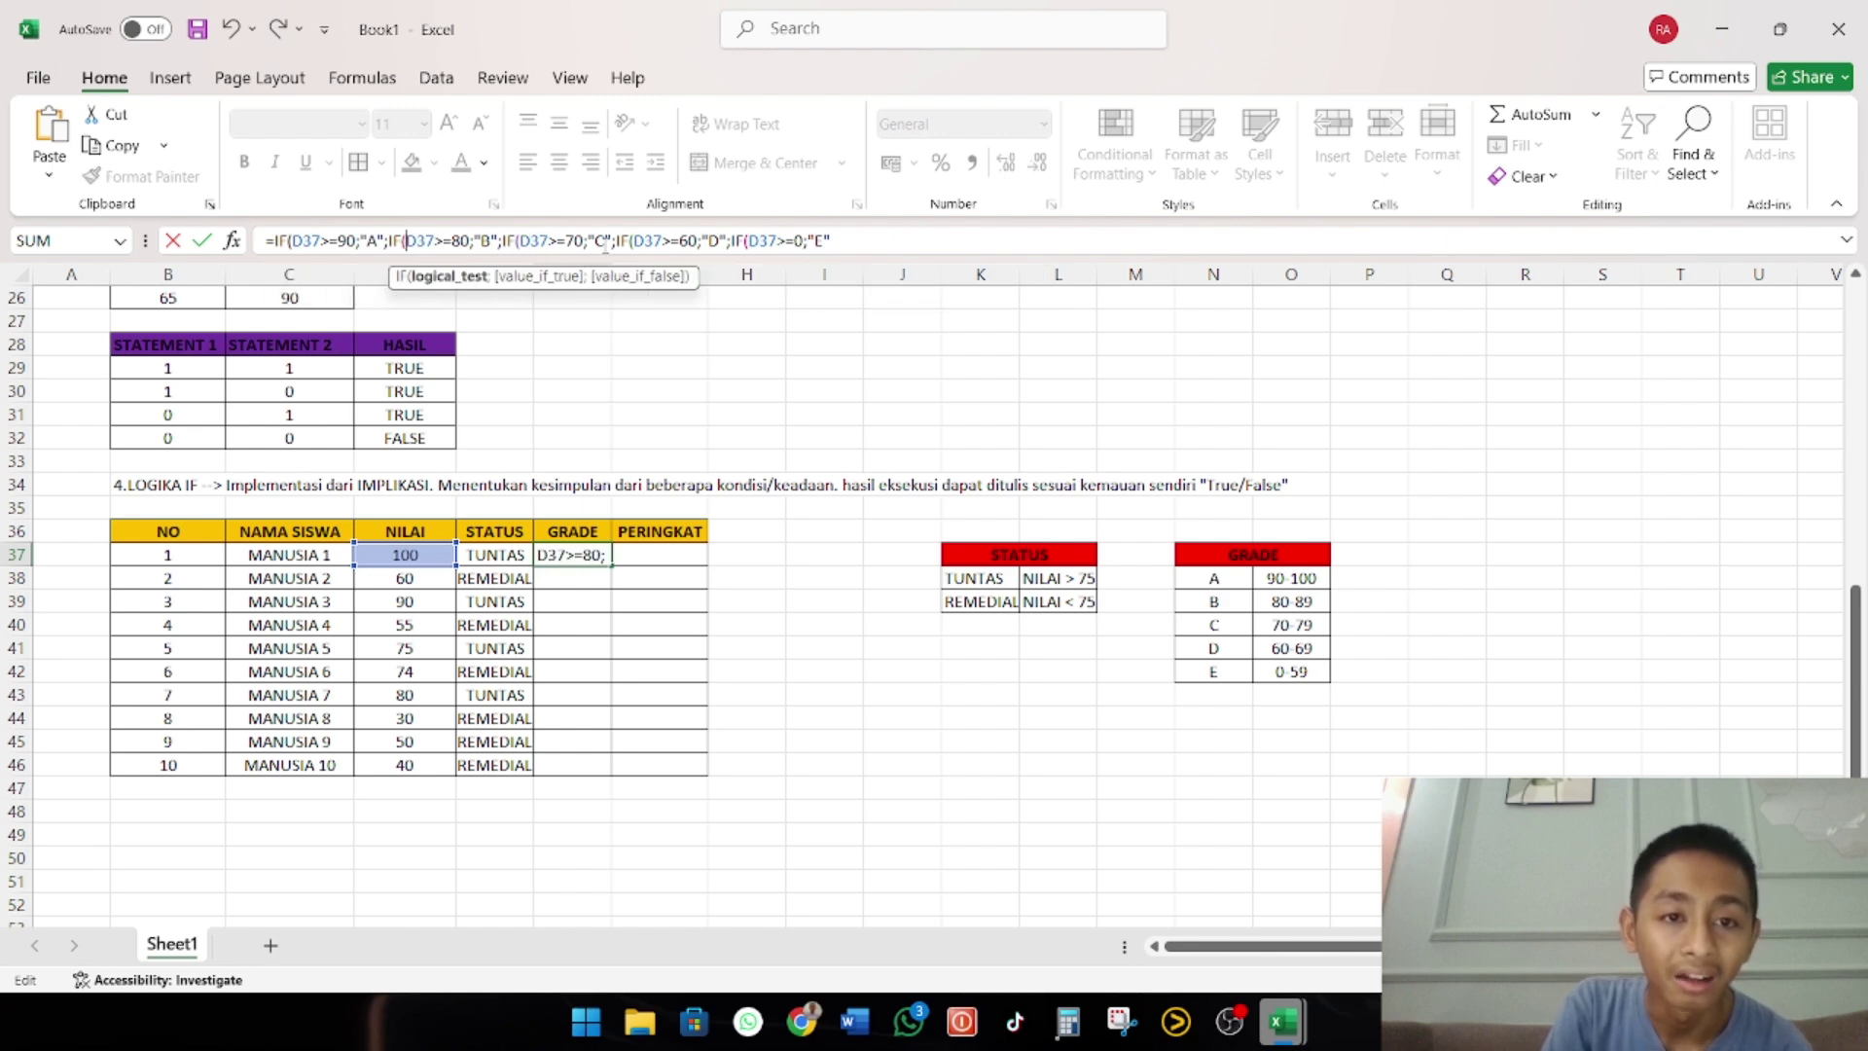
left_click(845, 240)
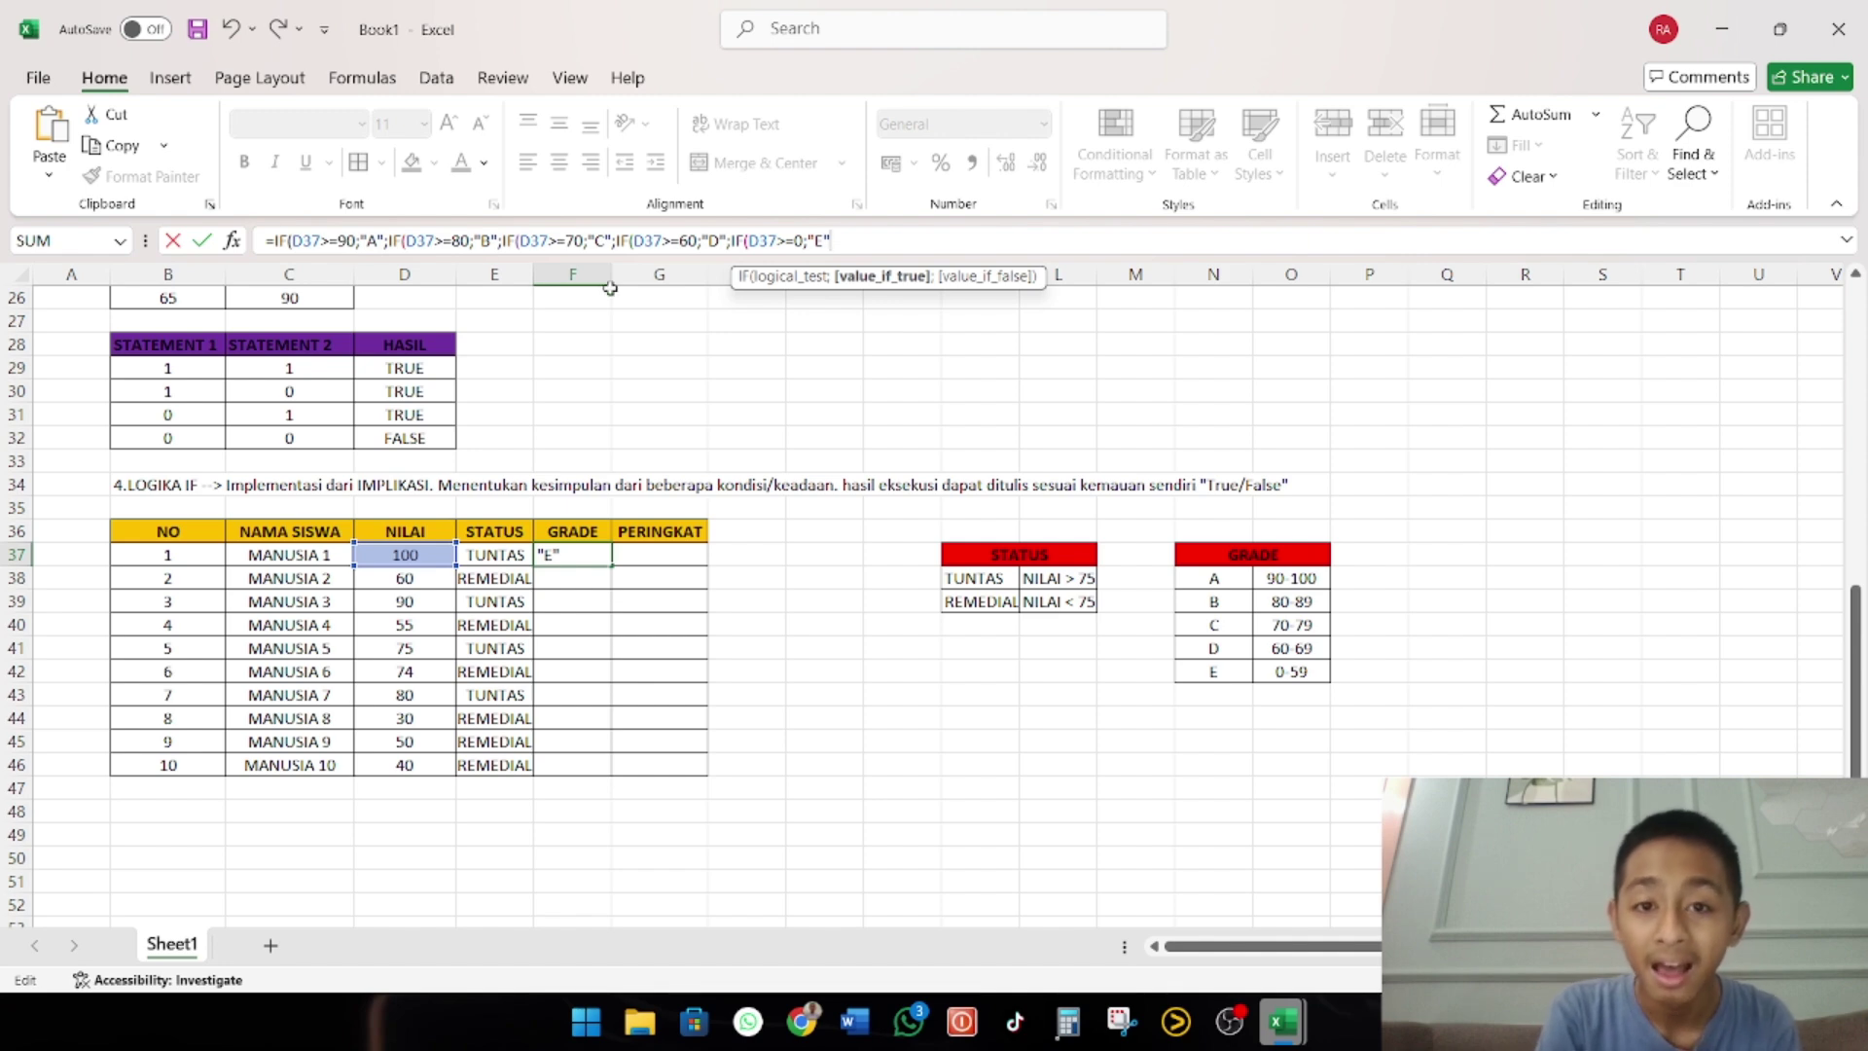
type(")))")
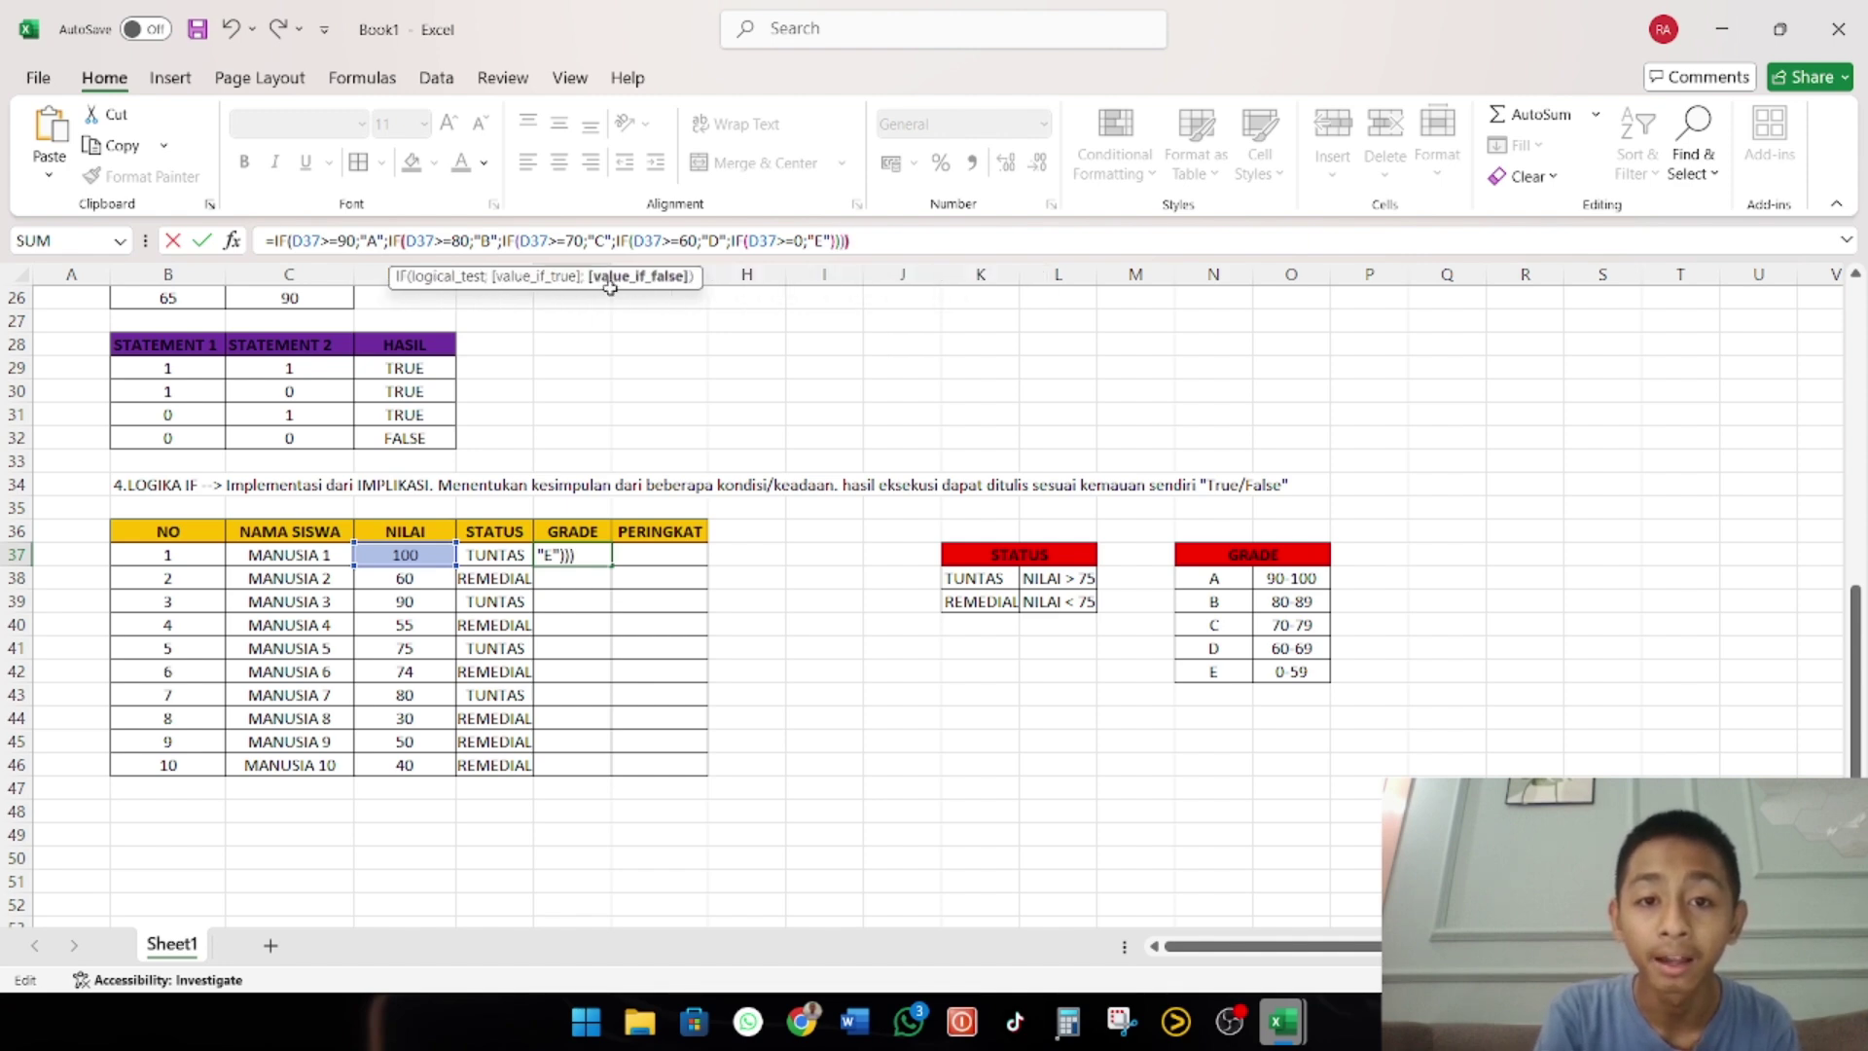
key("Return")
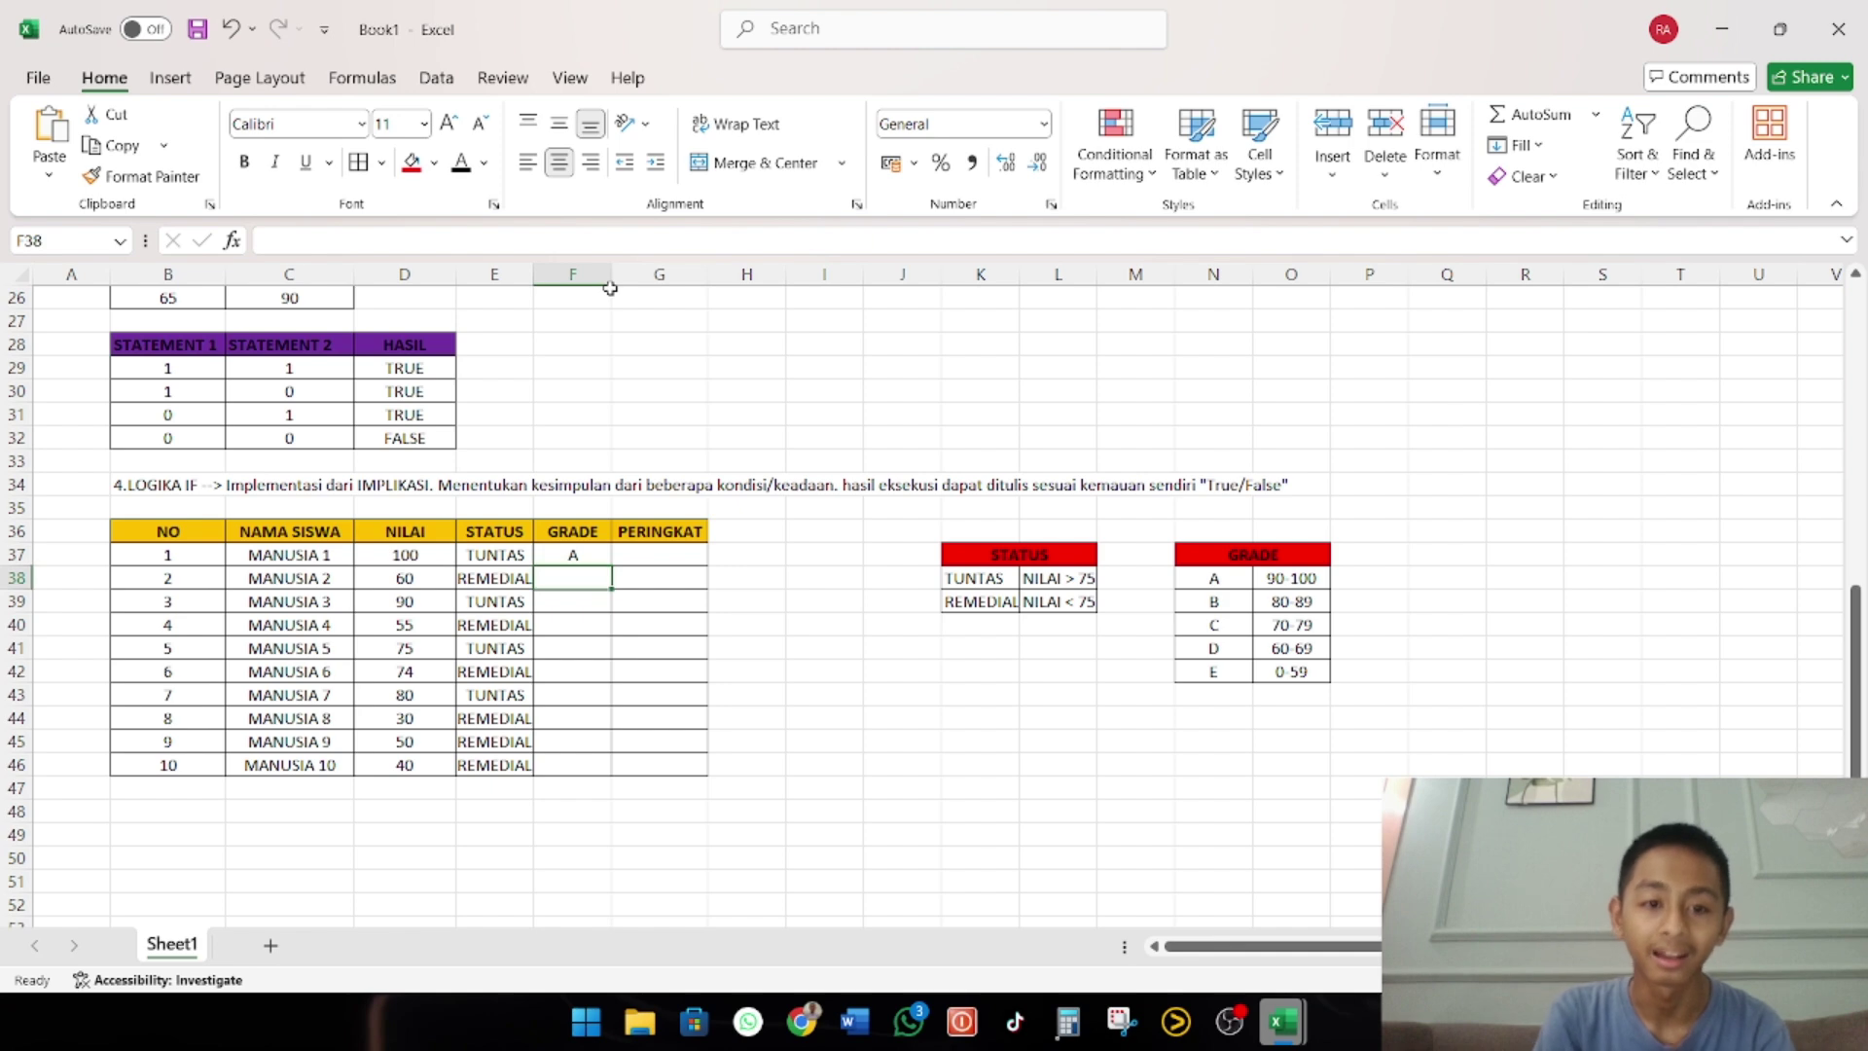
Copy the F37 grade formula down the GRADE column through F46
left_click(577, 554)
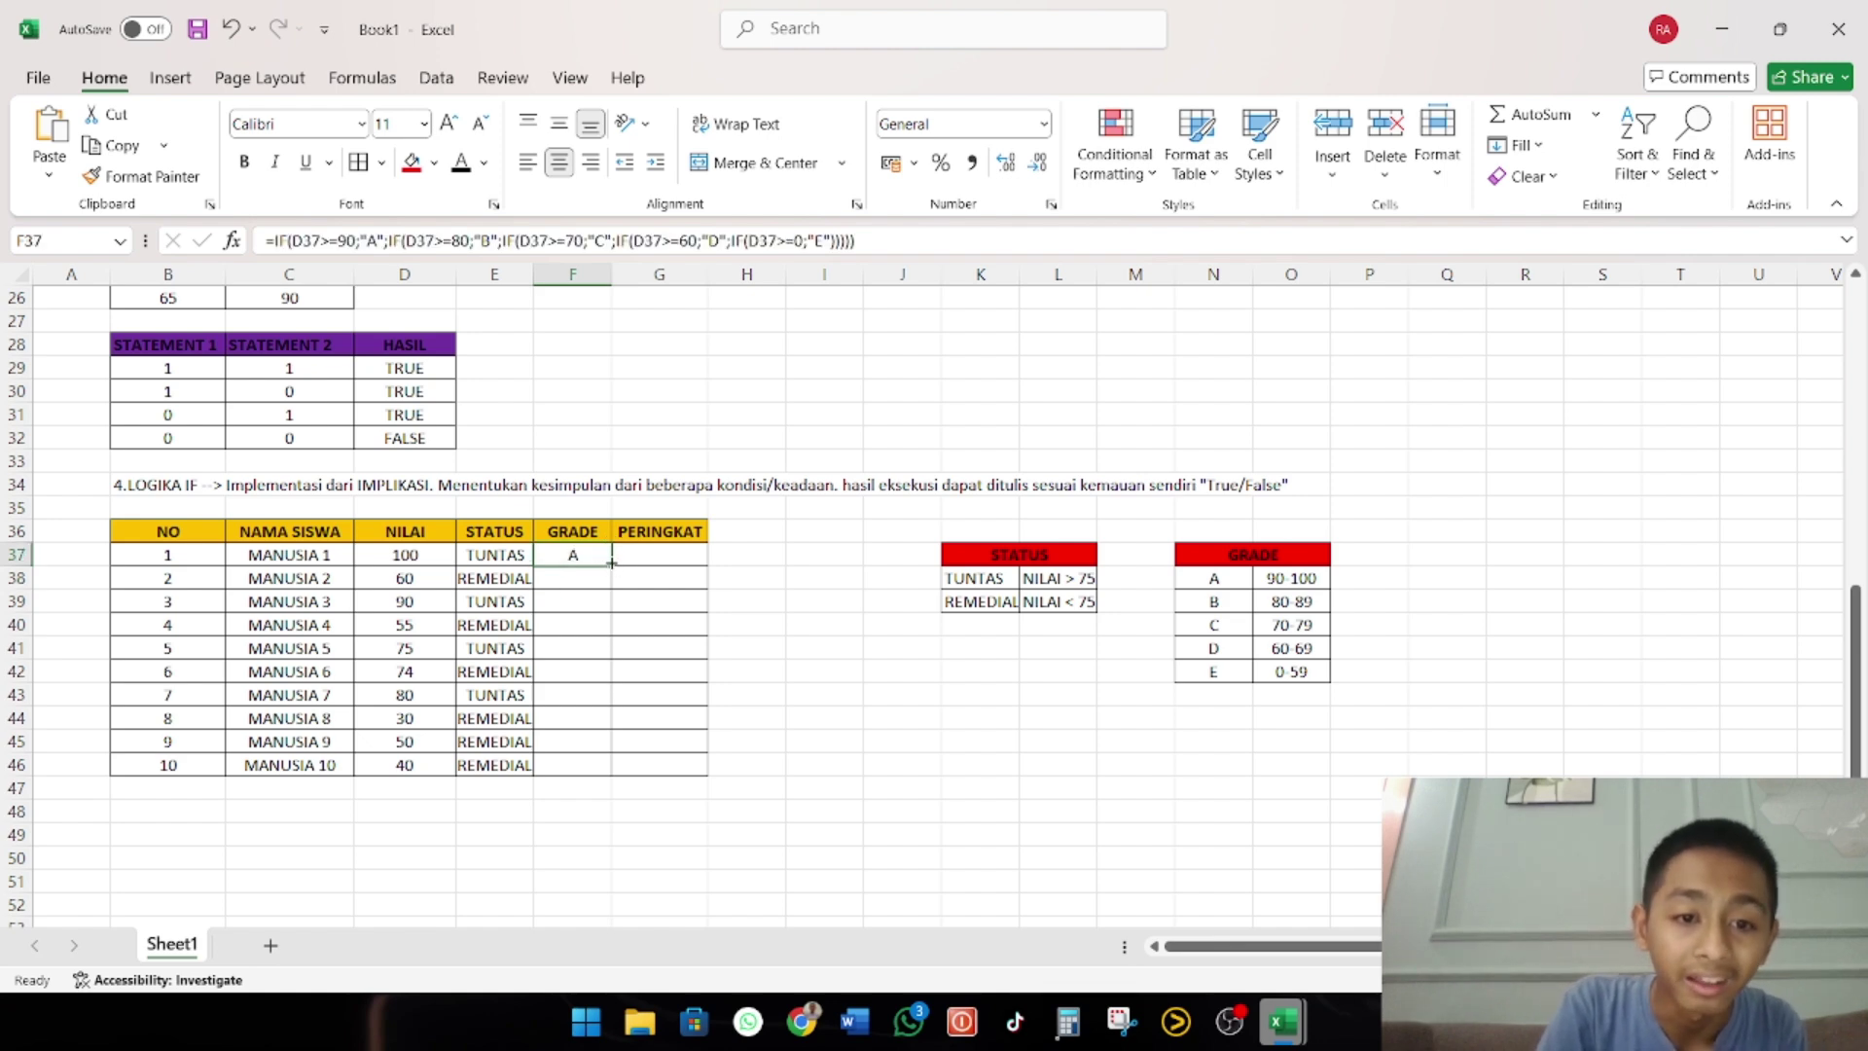
left_click_drag(611, 564, 615, 584)
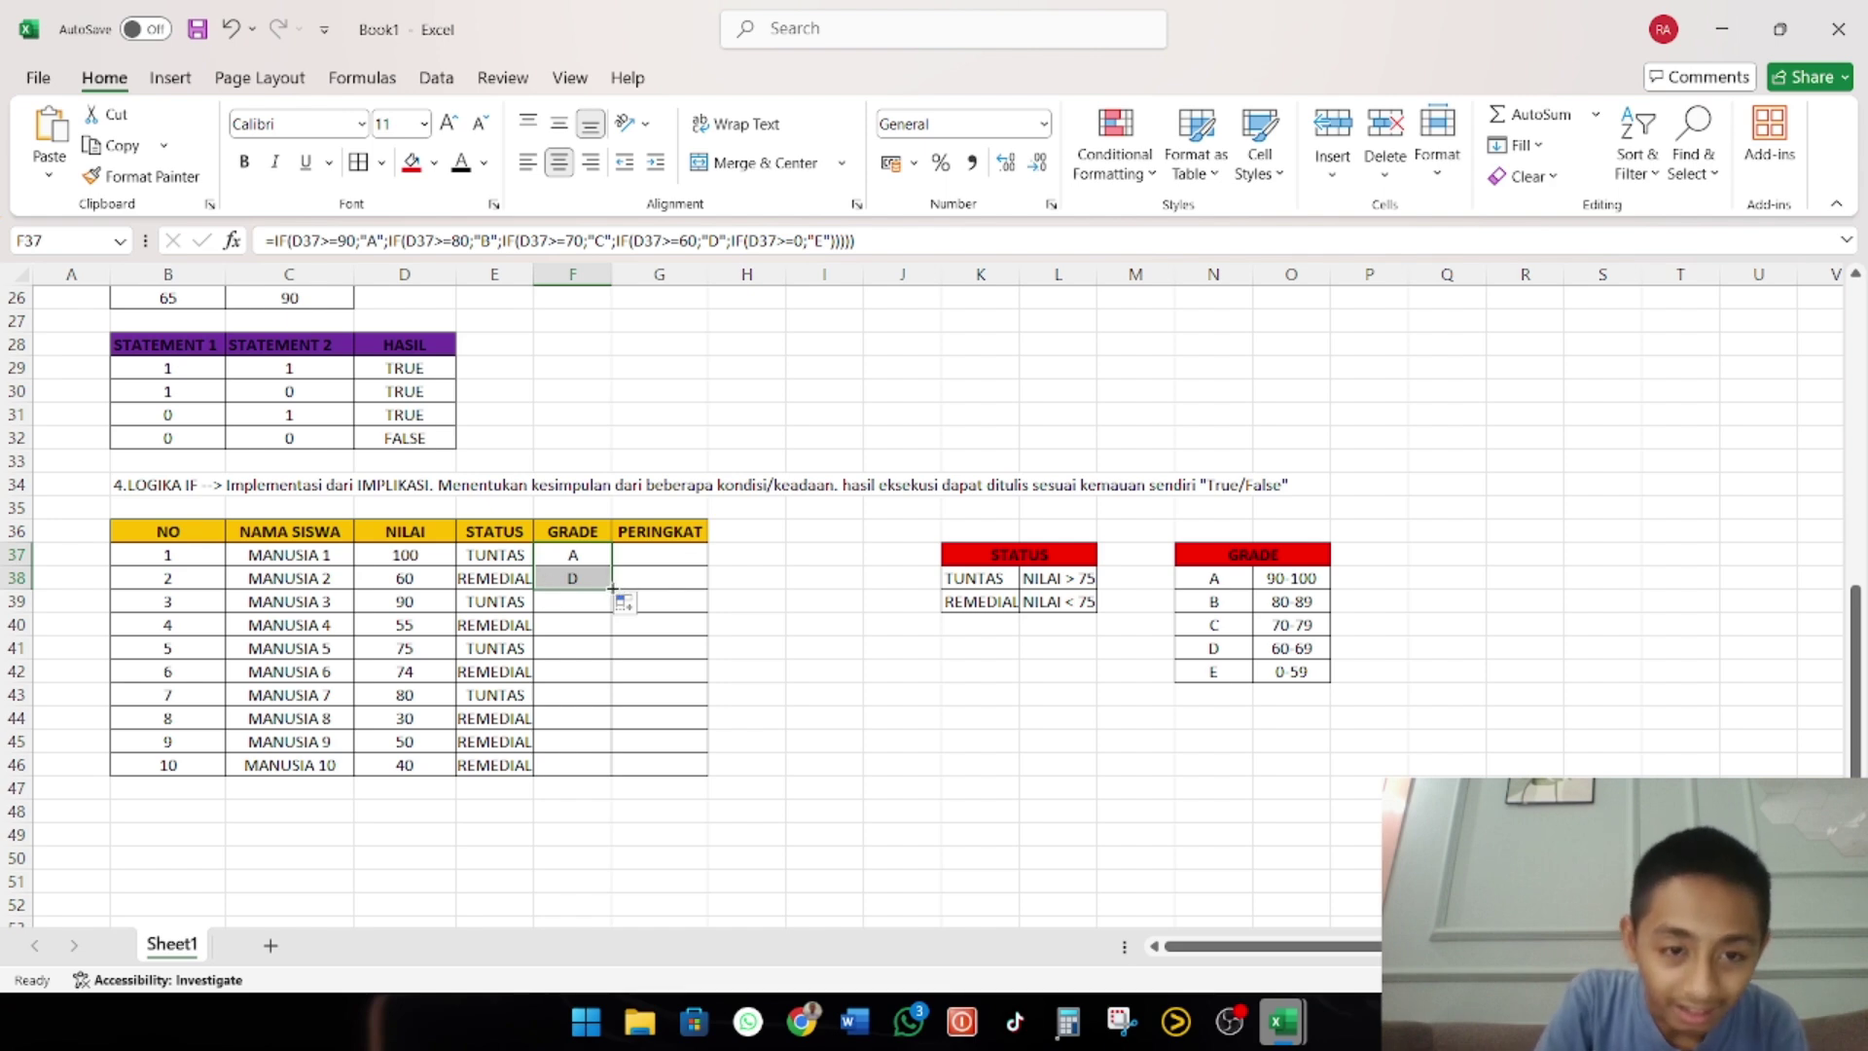
left_click_drag(612, 587, 613, 779)
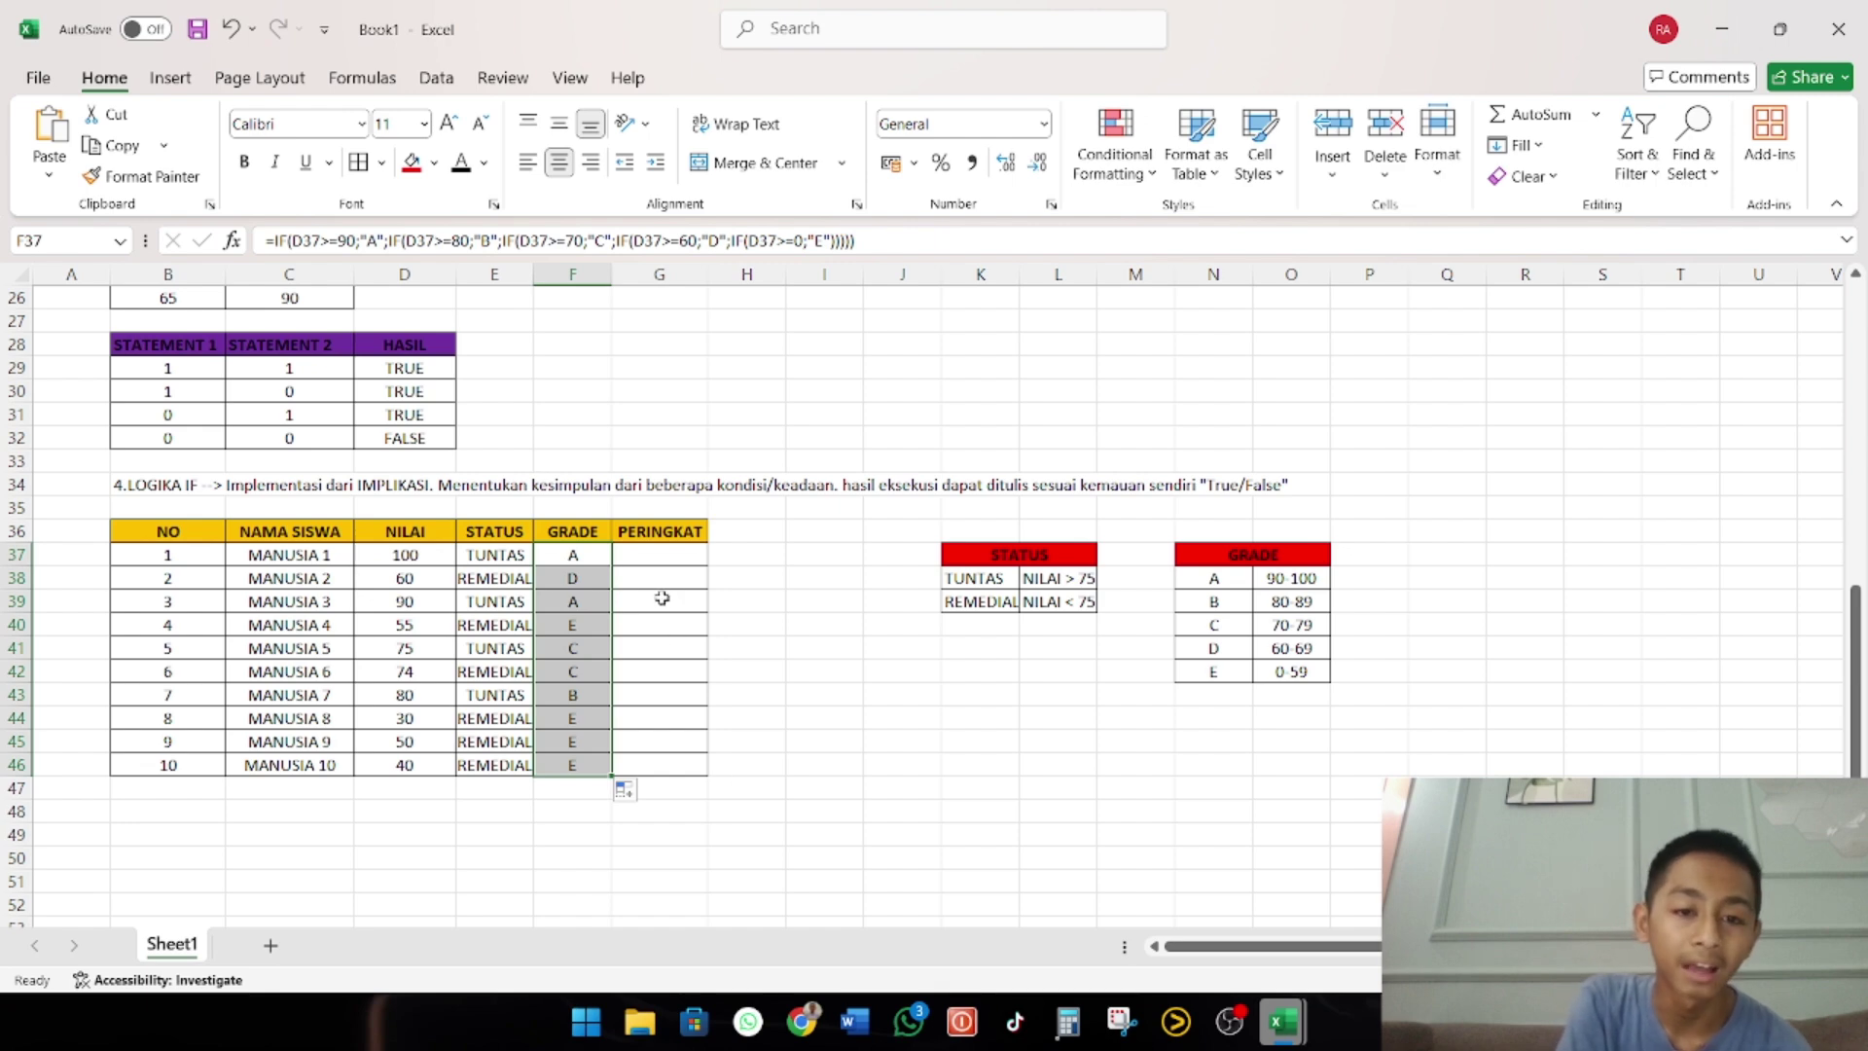
Start a RANK formula in G37 of the PERINGKAT column with D37 as the number, followed by a semicolon
left_click(657, 556)
type("=")
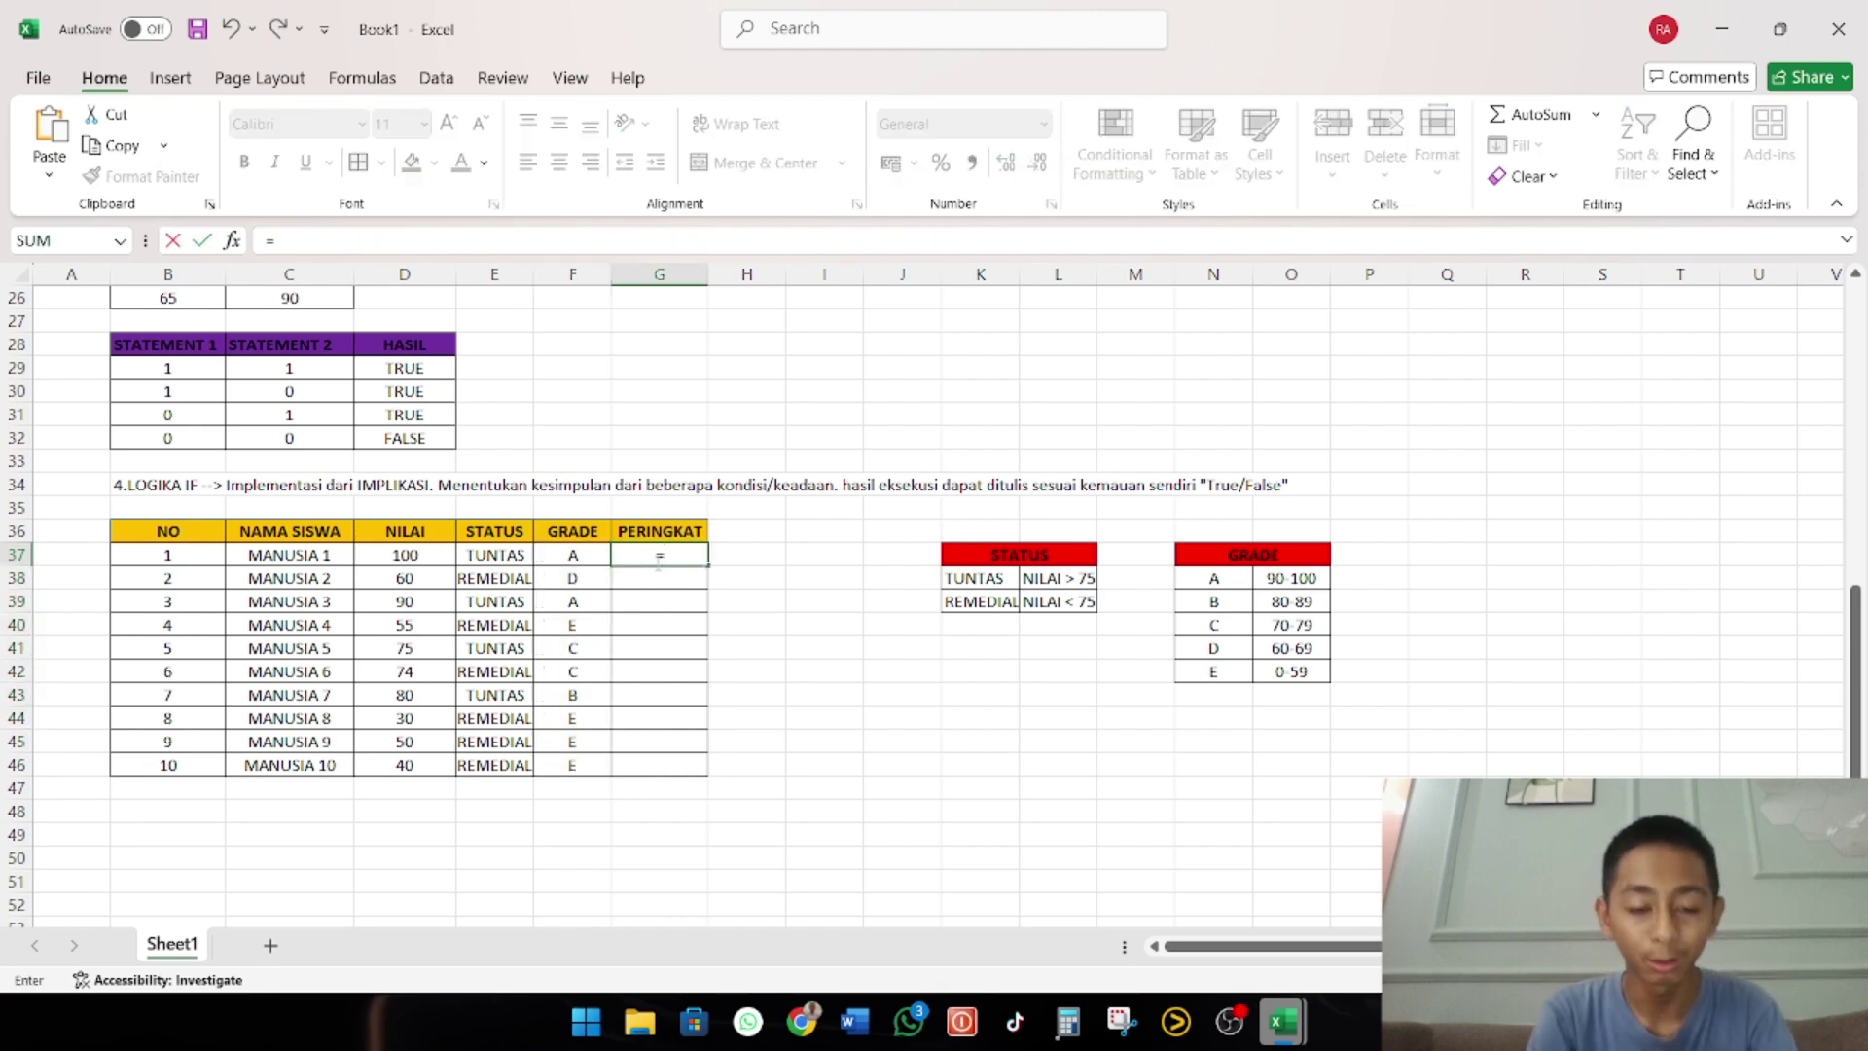
type("RANK")
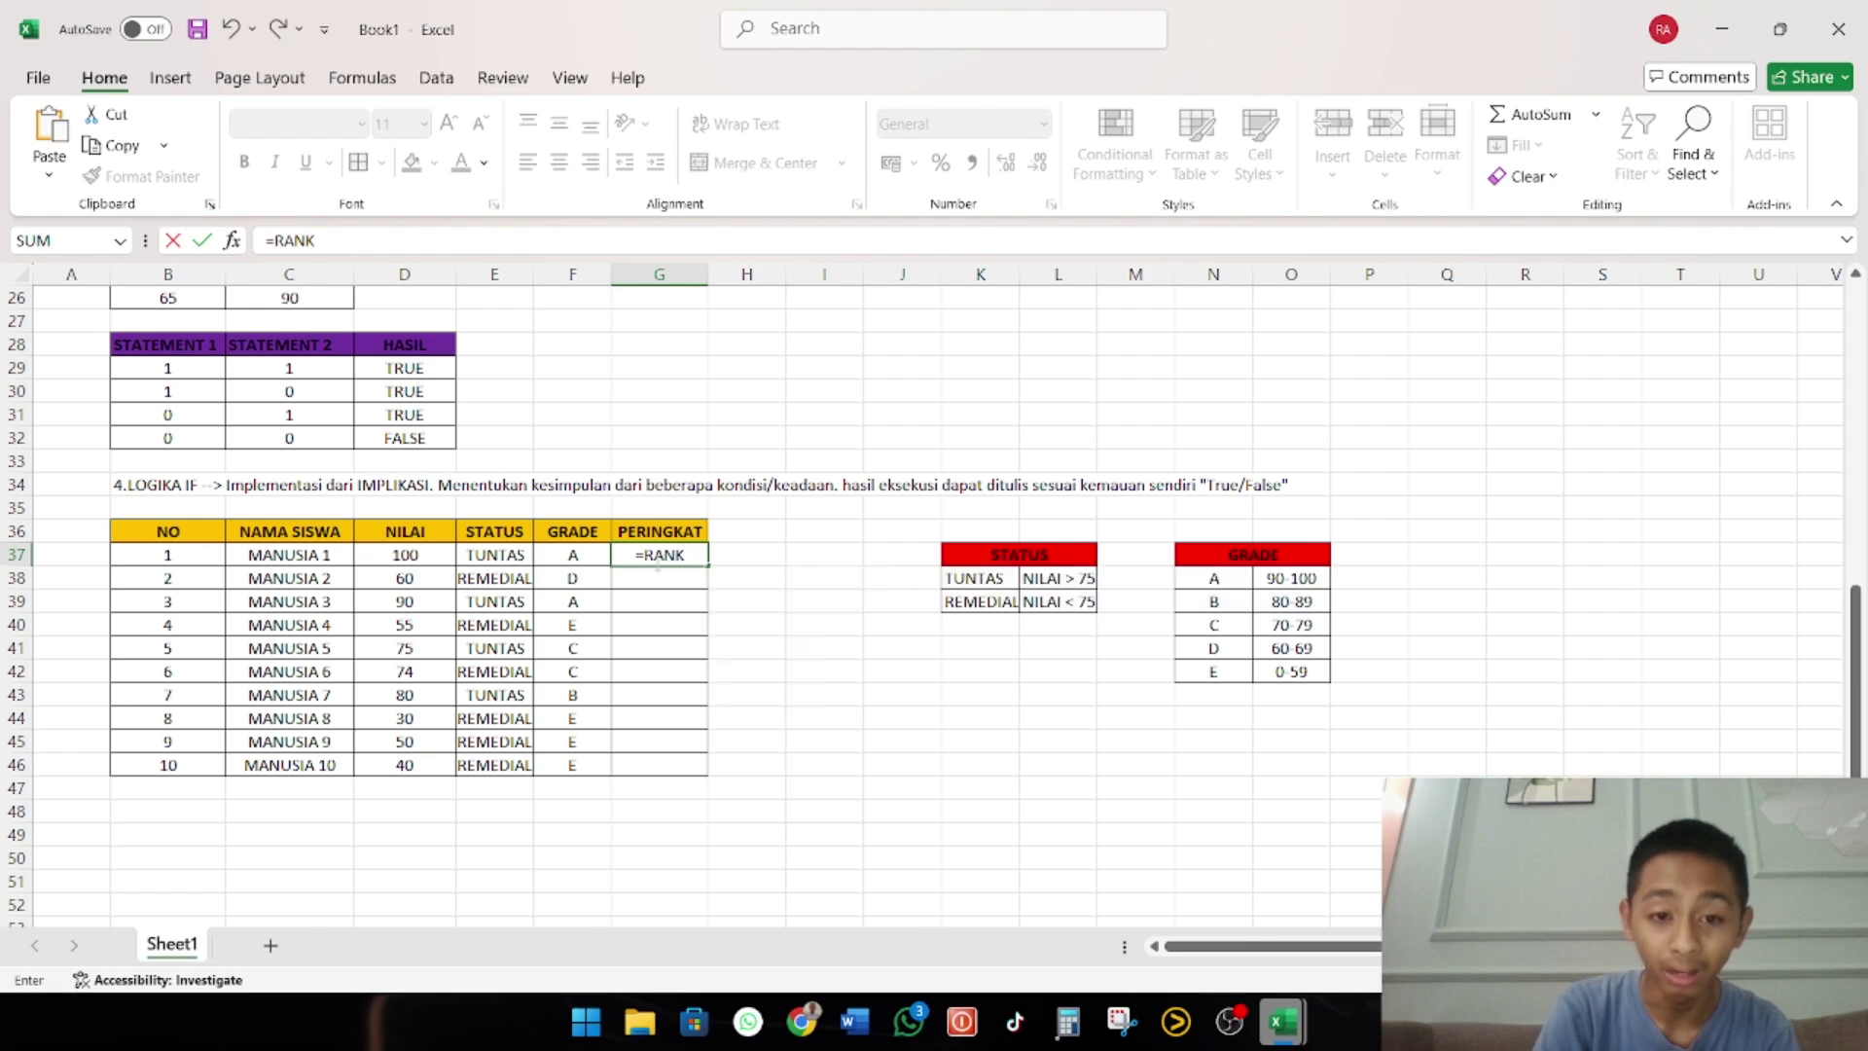
type("(")
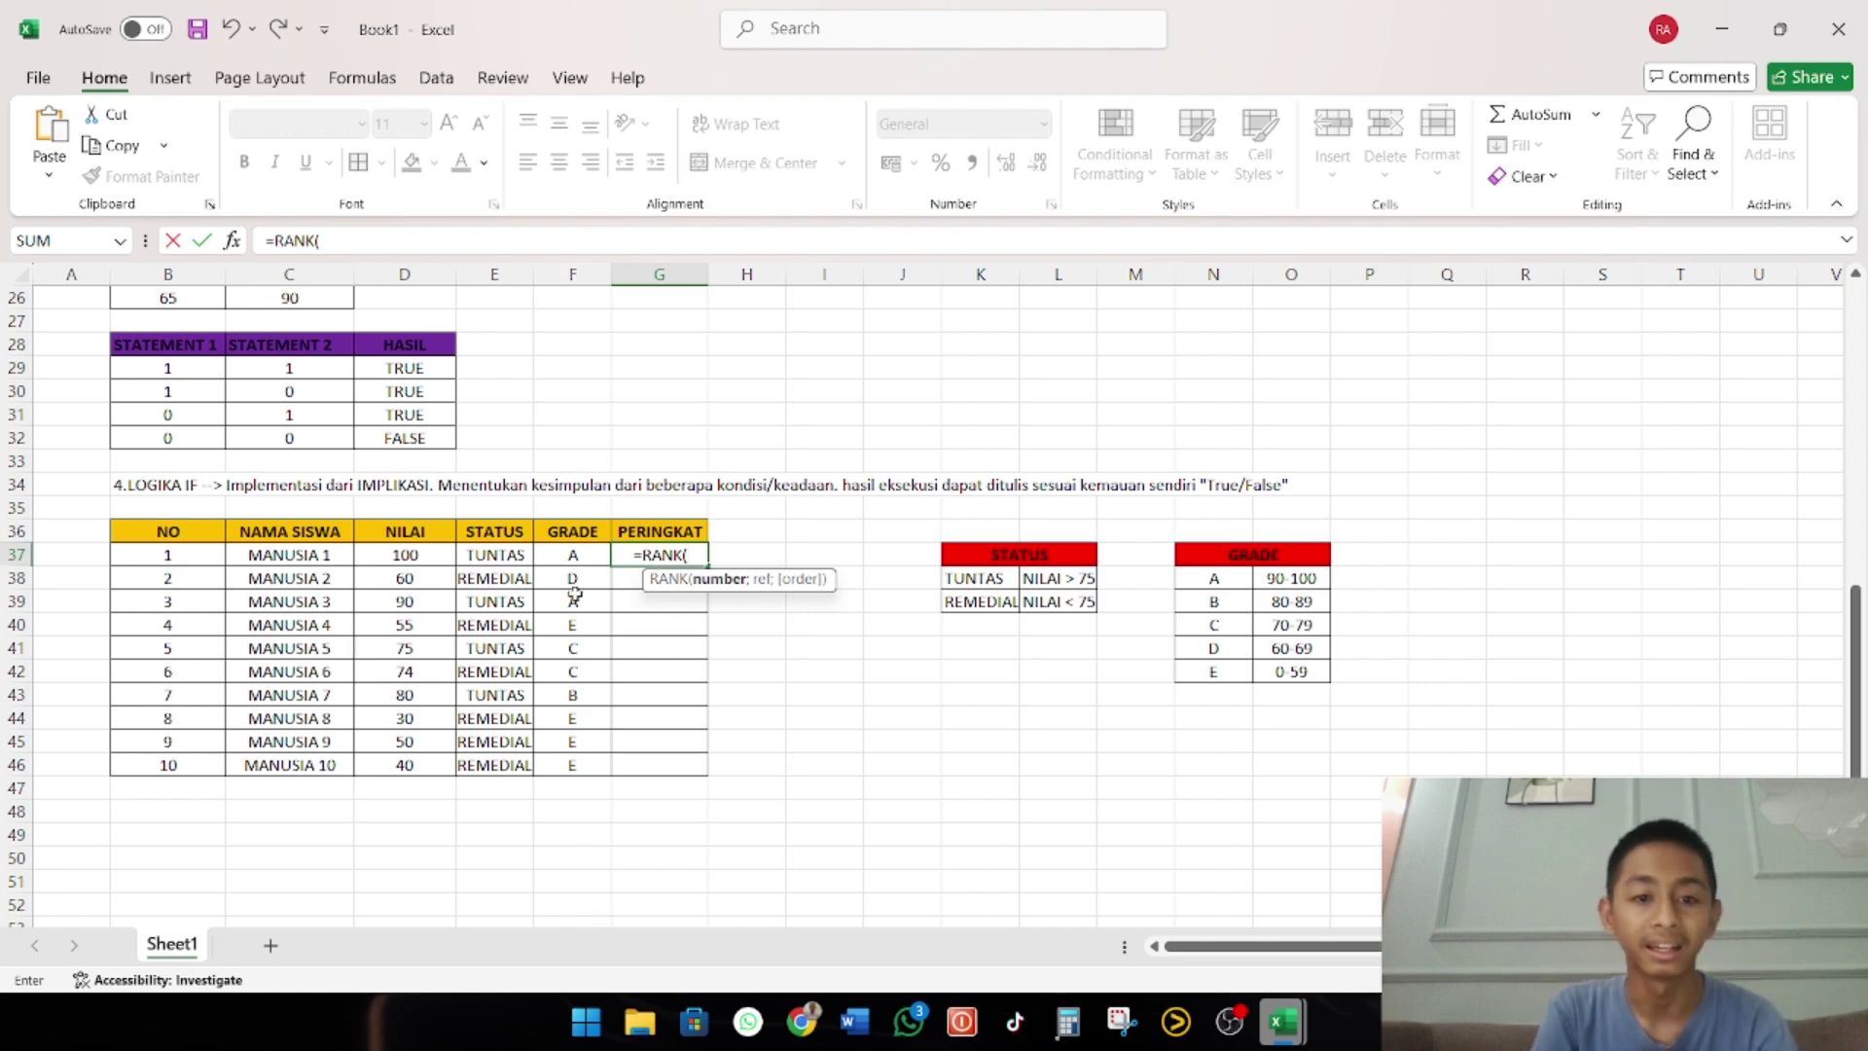
left_click(413, 551)
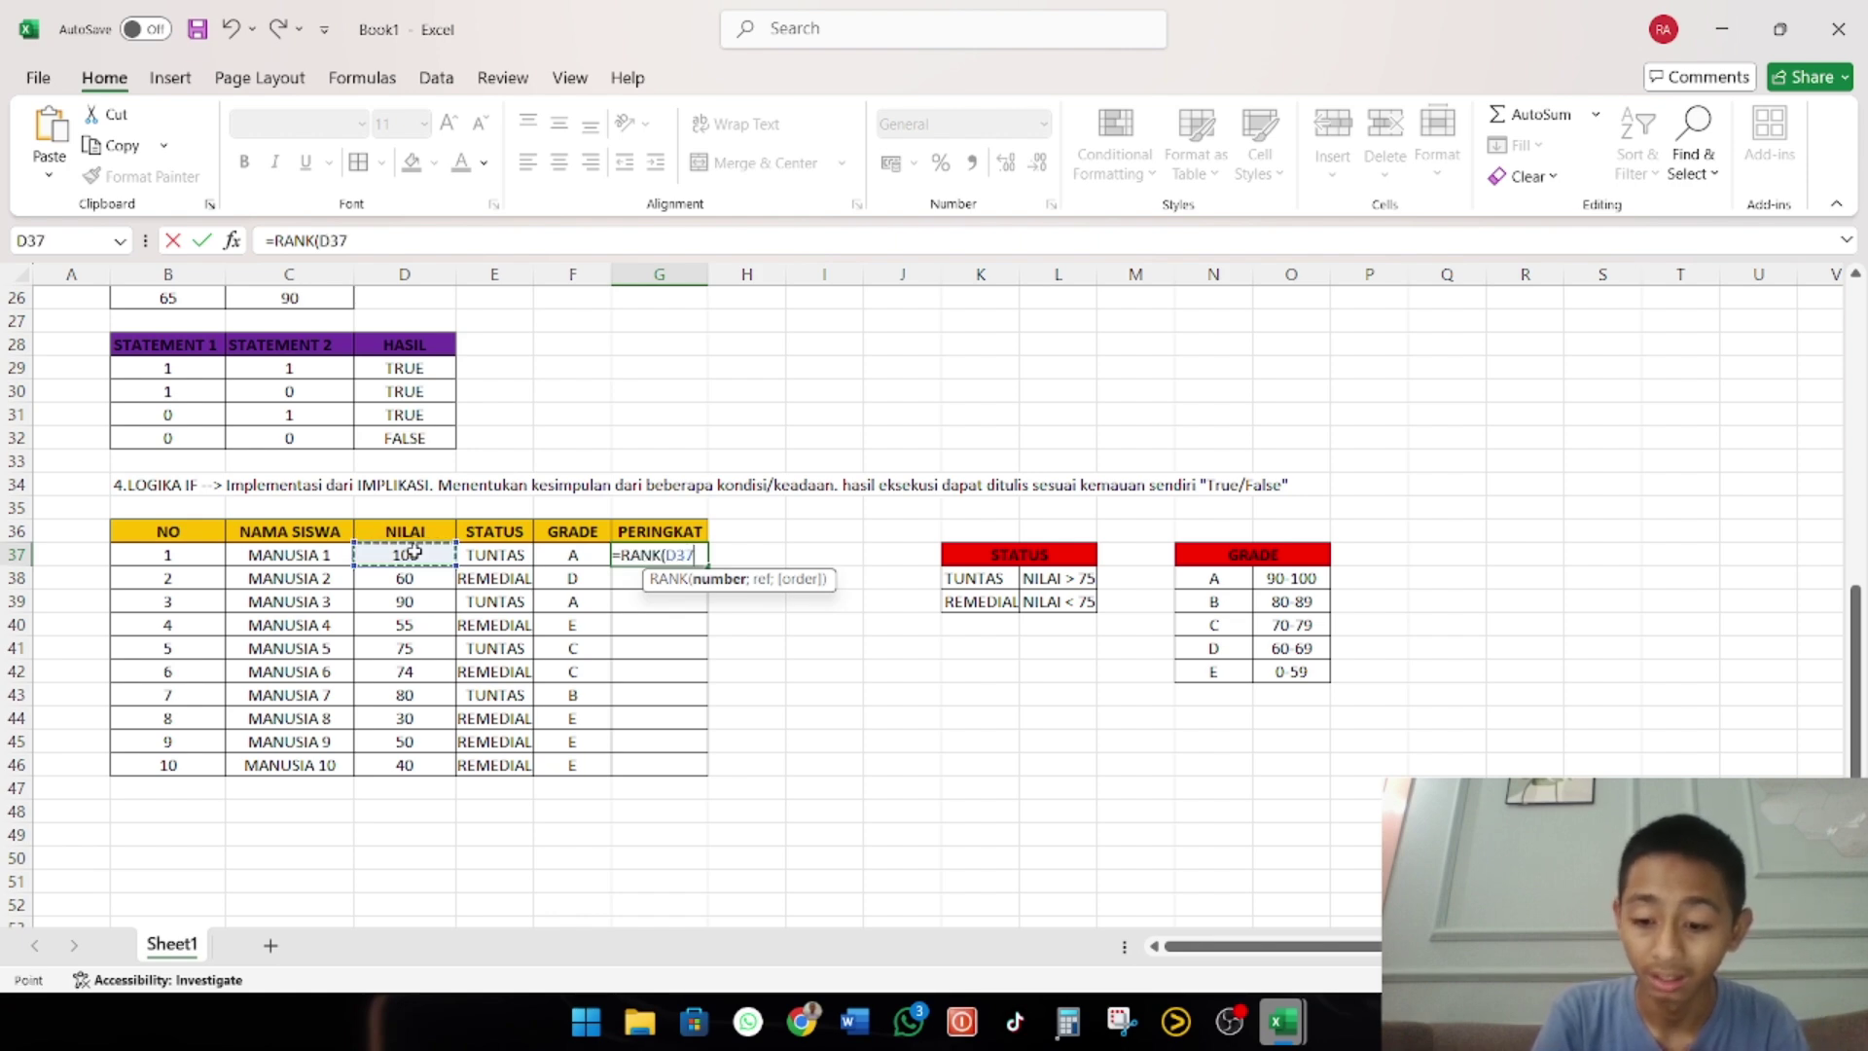
type("\"")
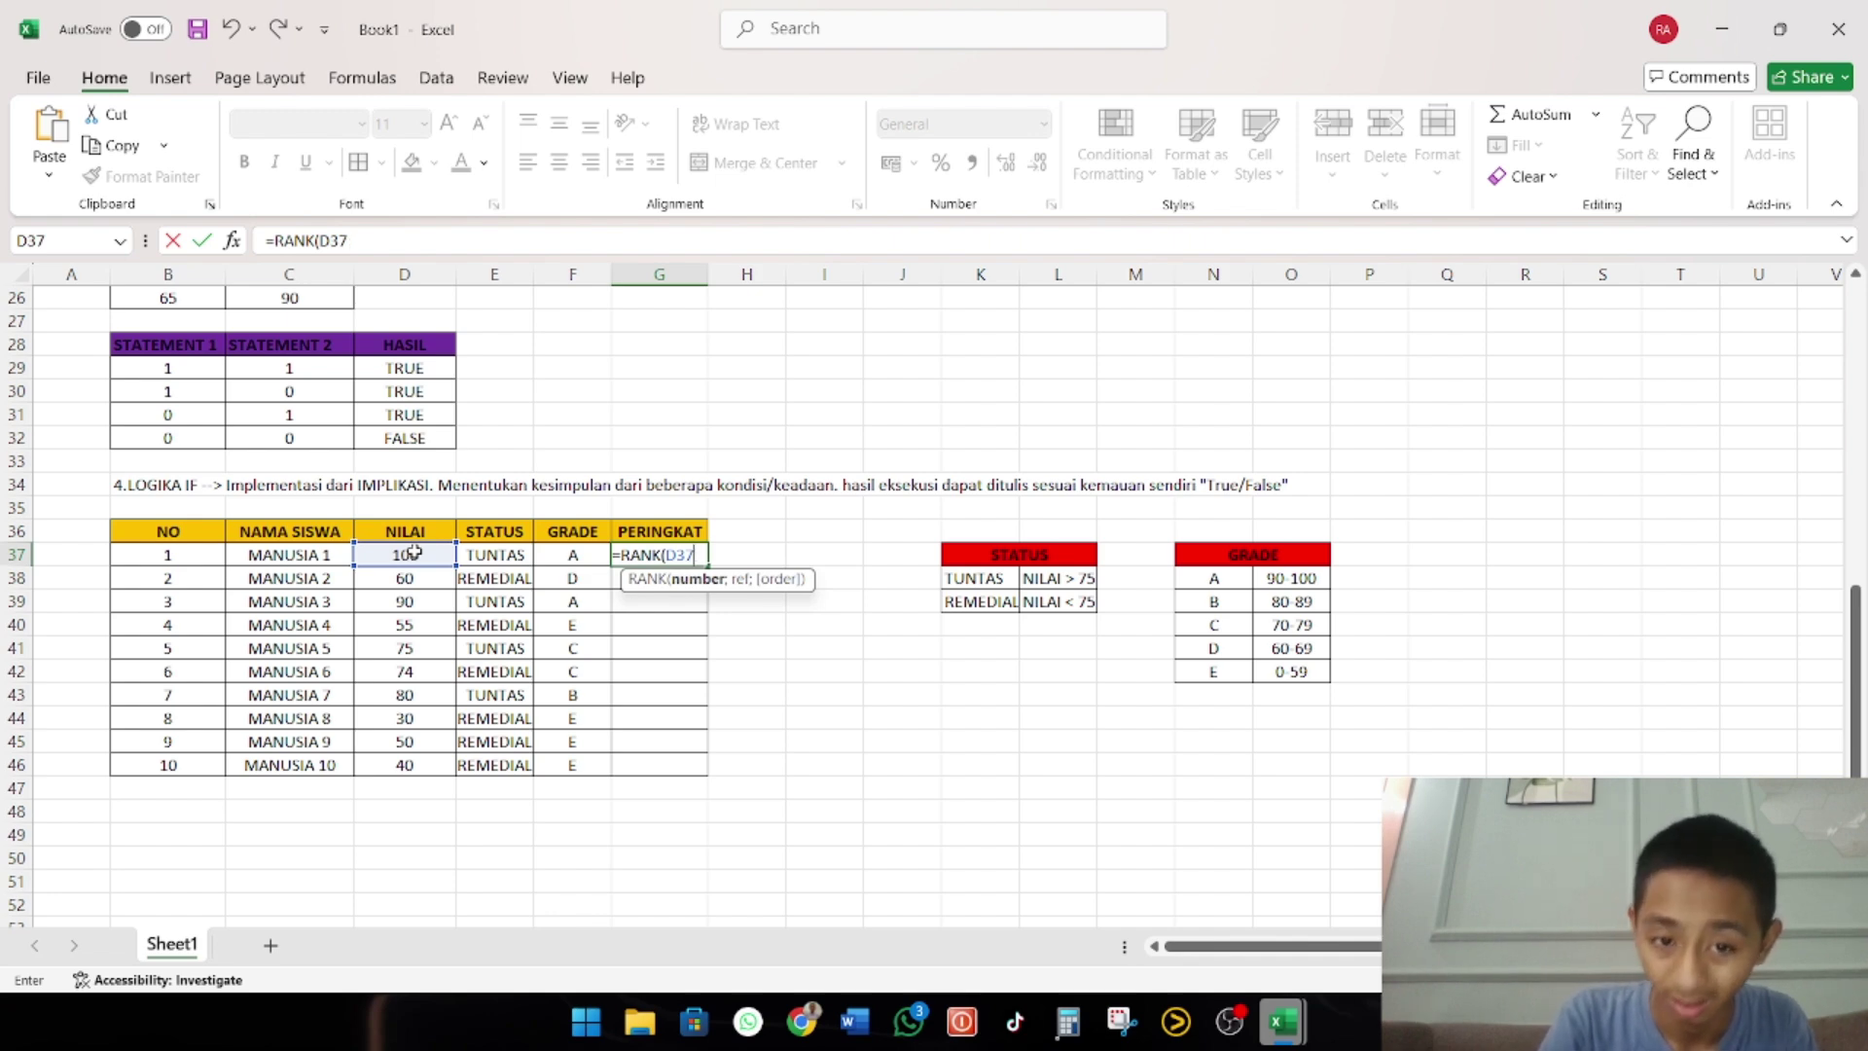
type(";")
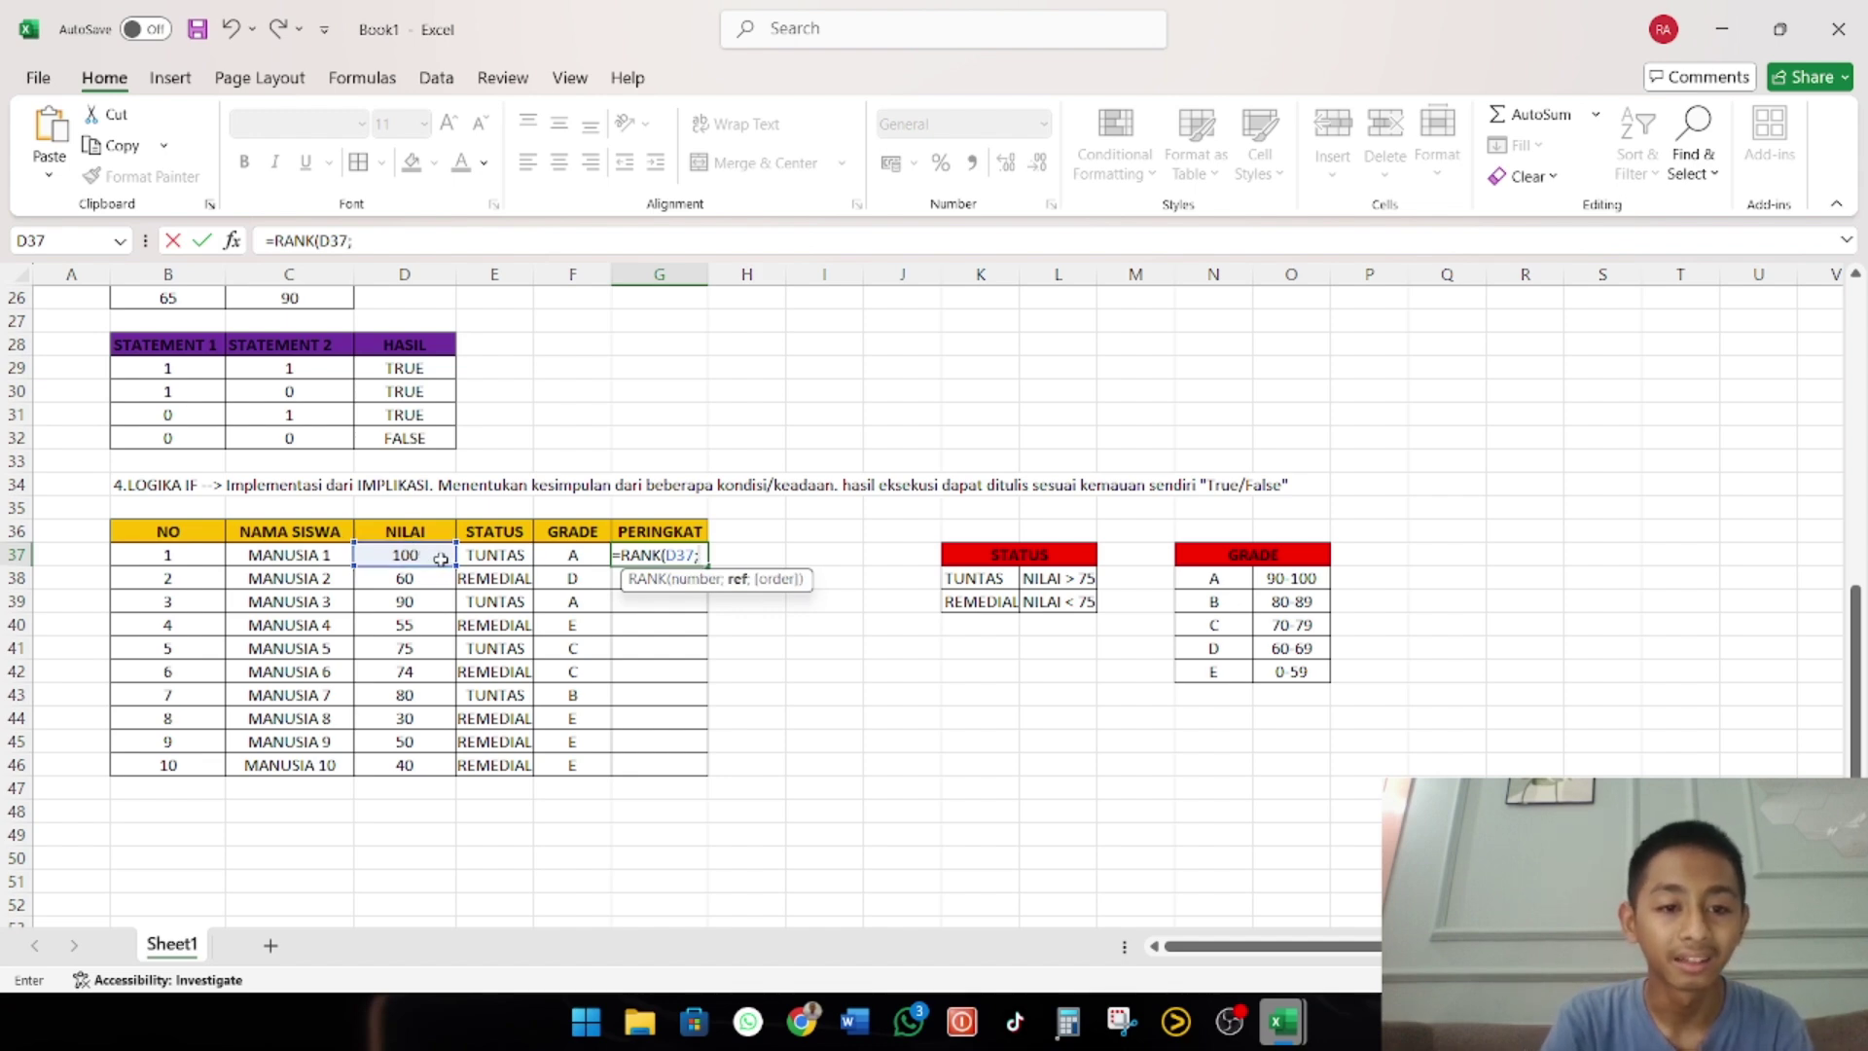
Add the scores D37:D46 as the RANK reference, make it absolute as $D$37:$D$46, and follow it with a semicolon
left_click_drag(435, 557, 435, 595)
left_click_drag(438, 679, 424, 762)
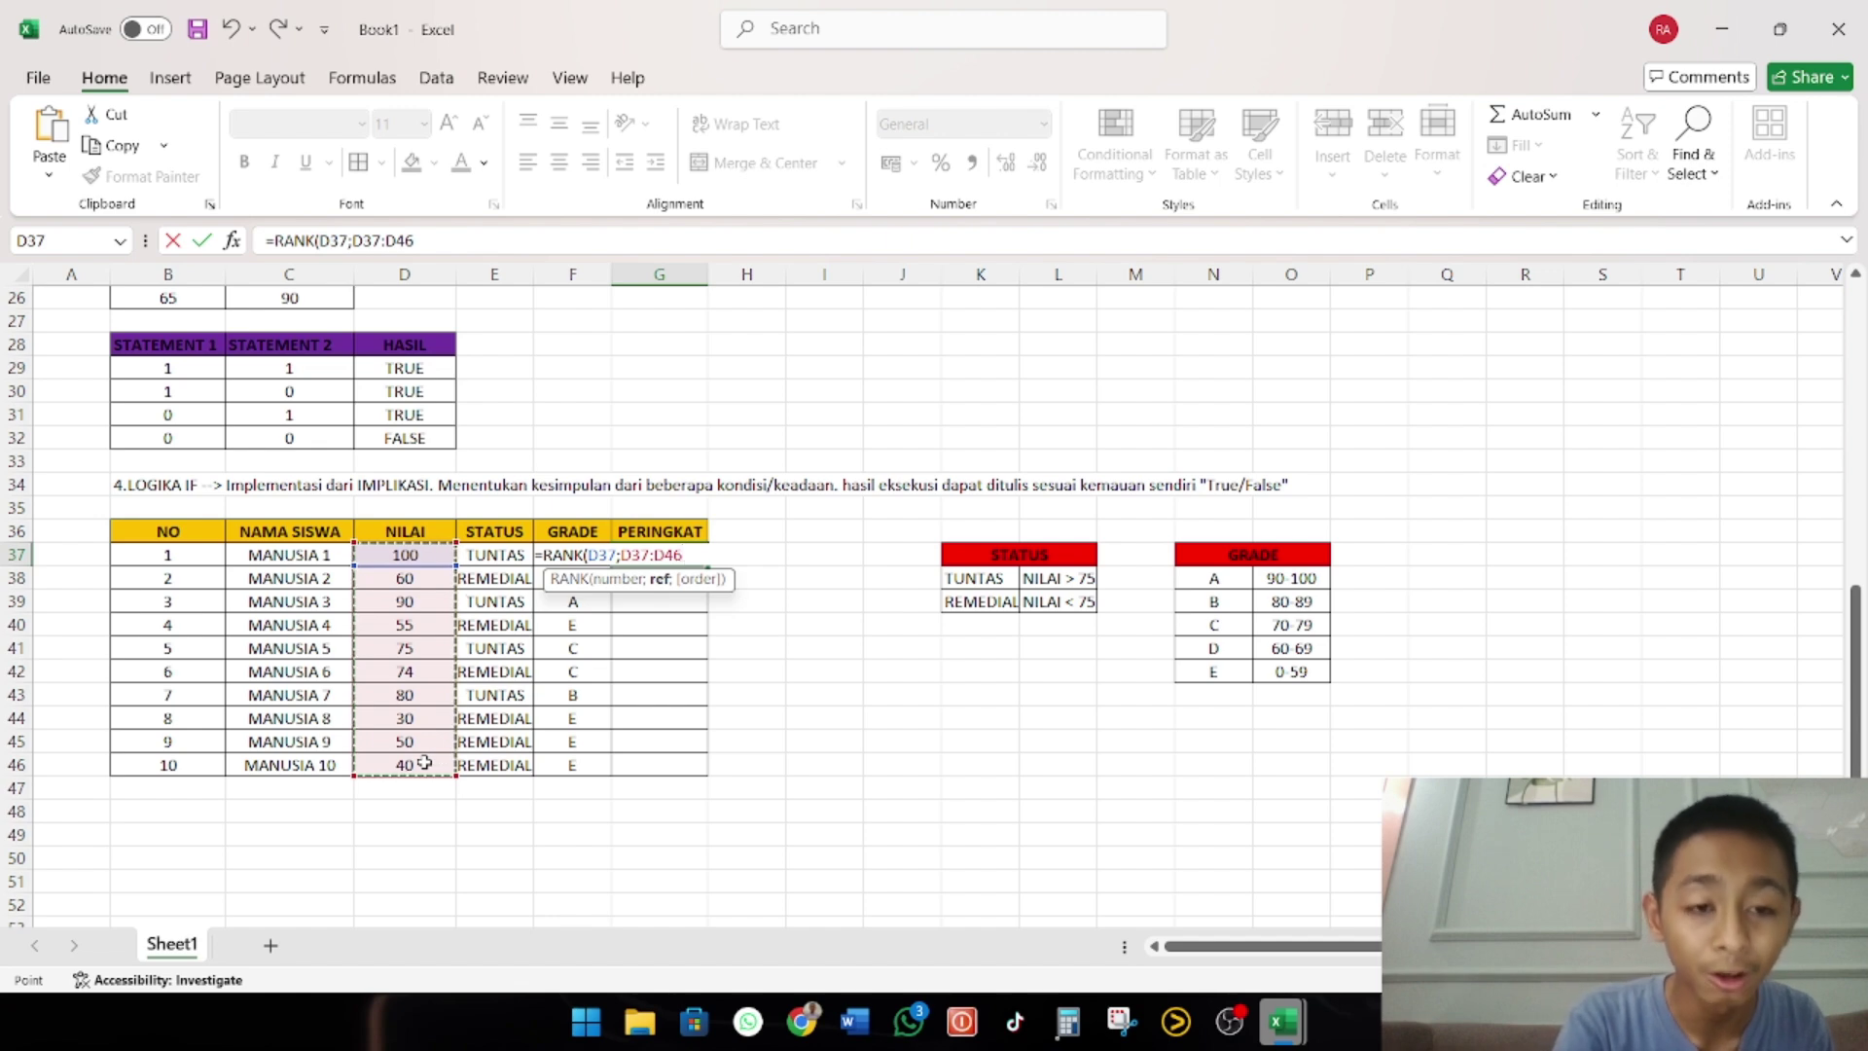
key("F4")
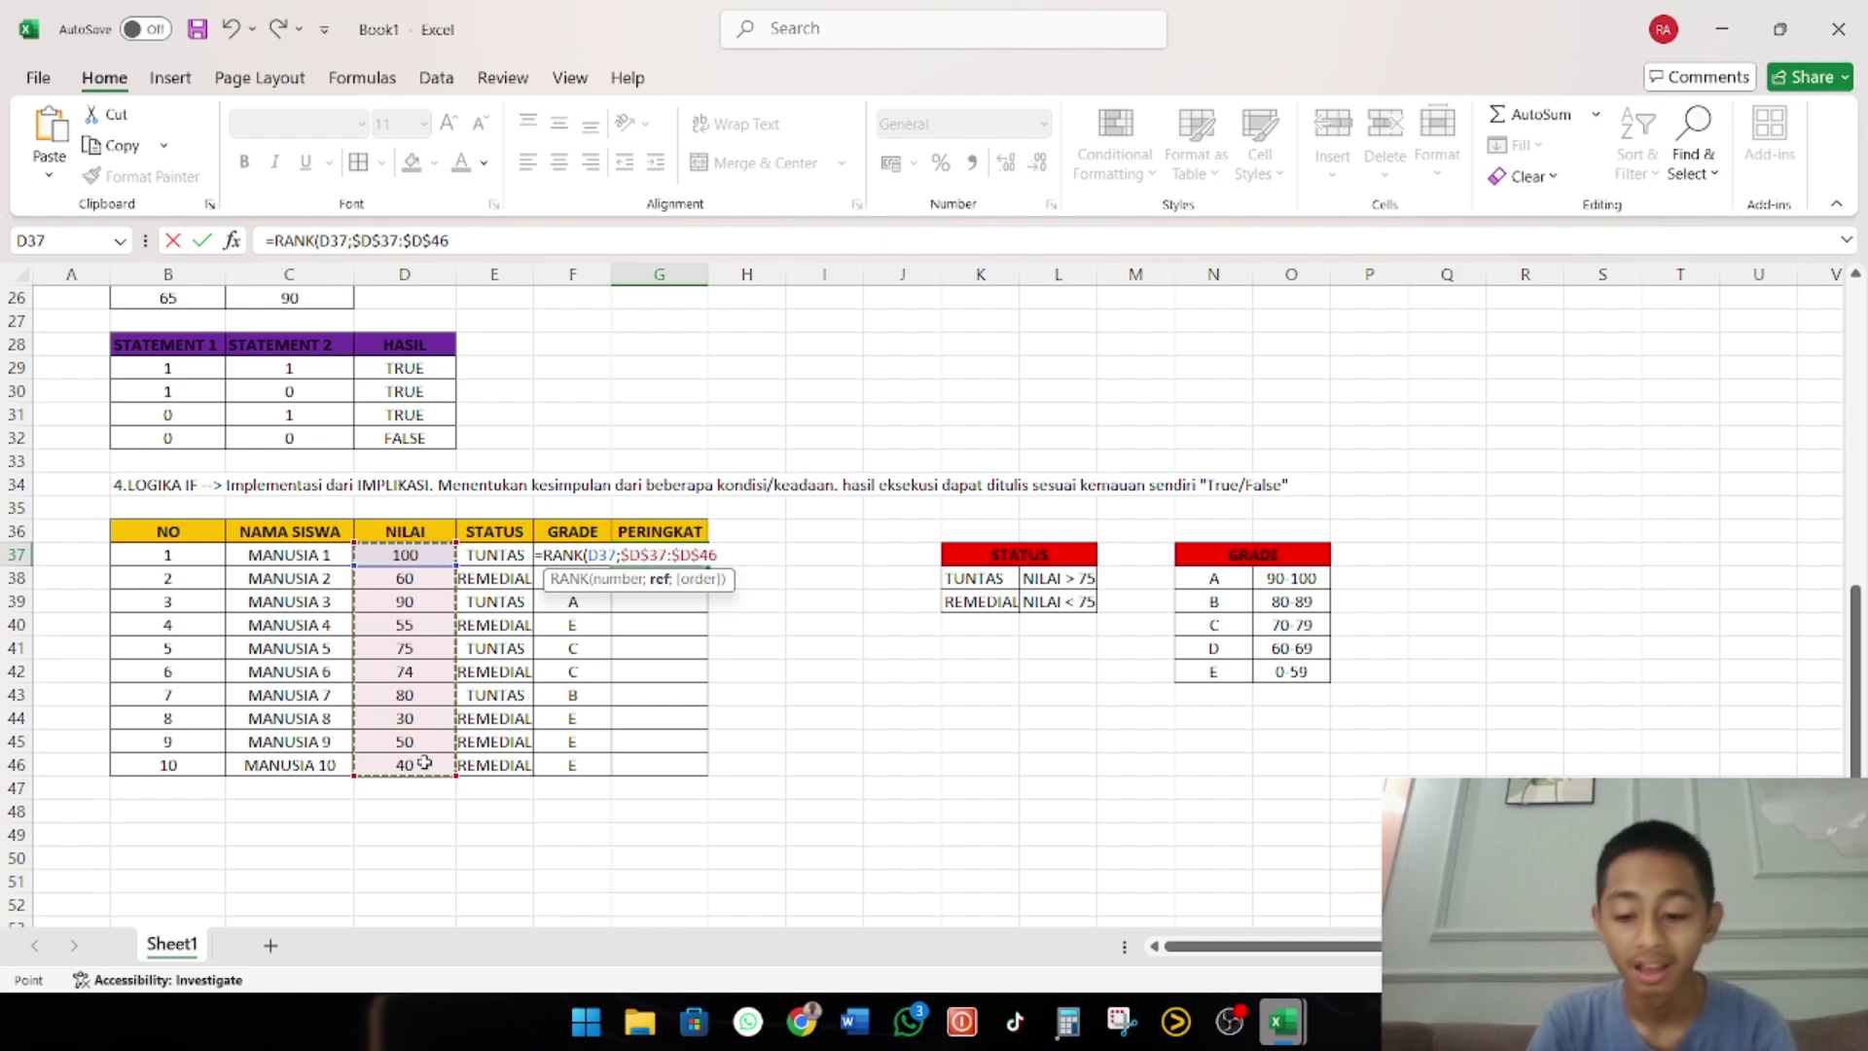
type(";")
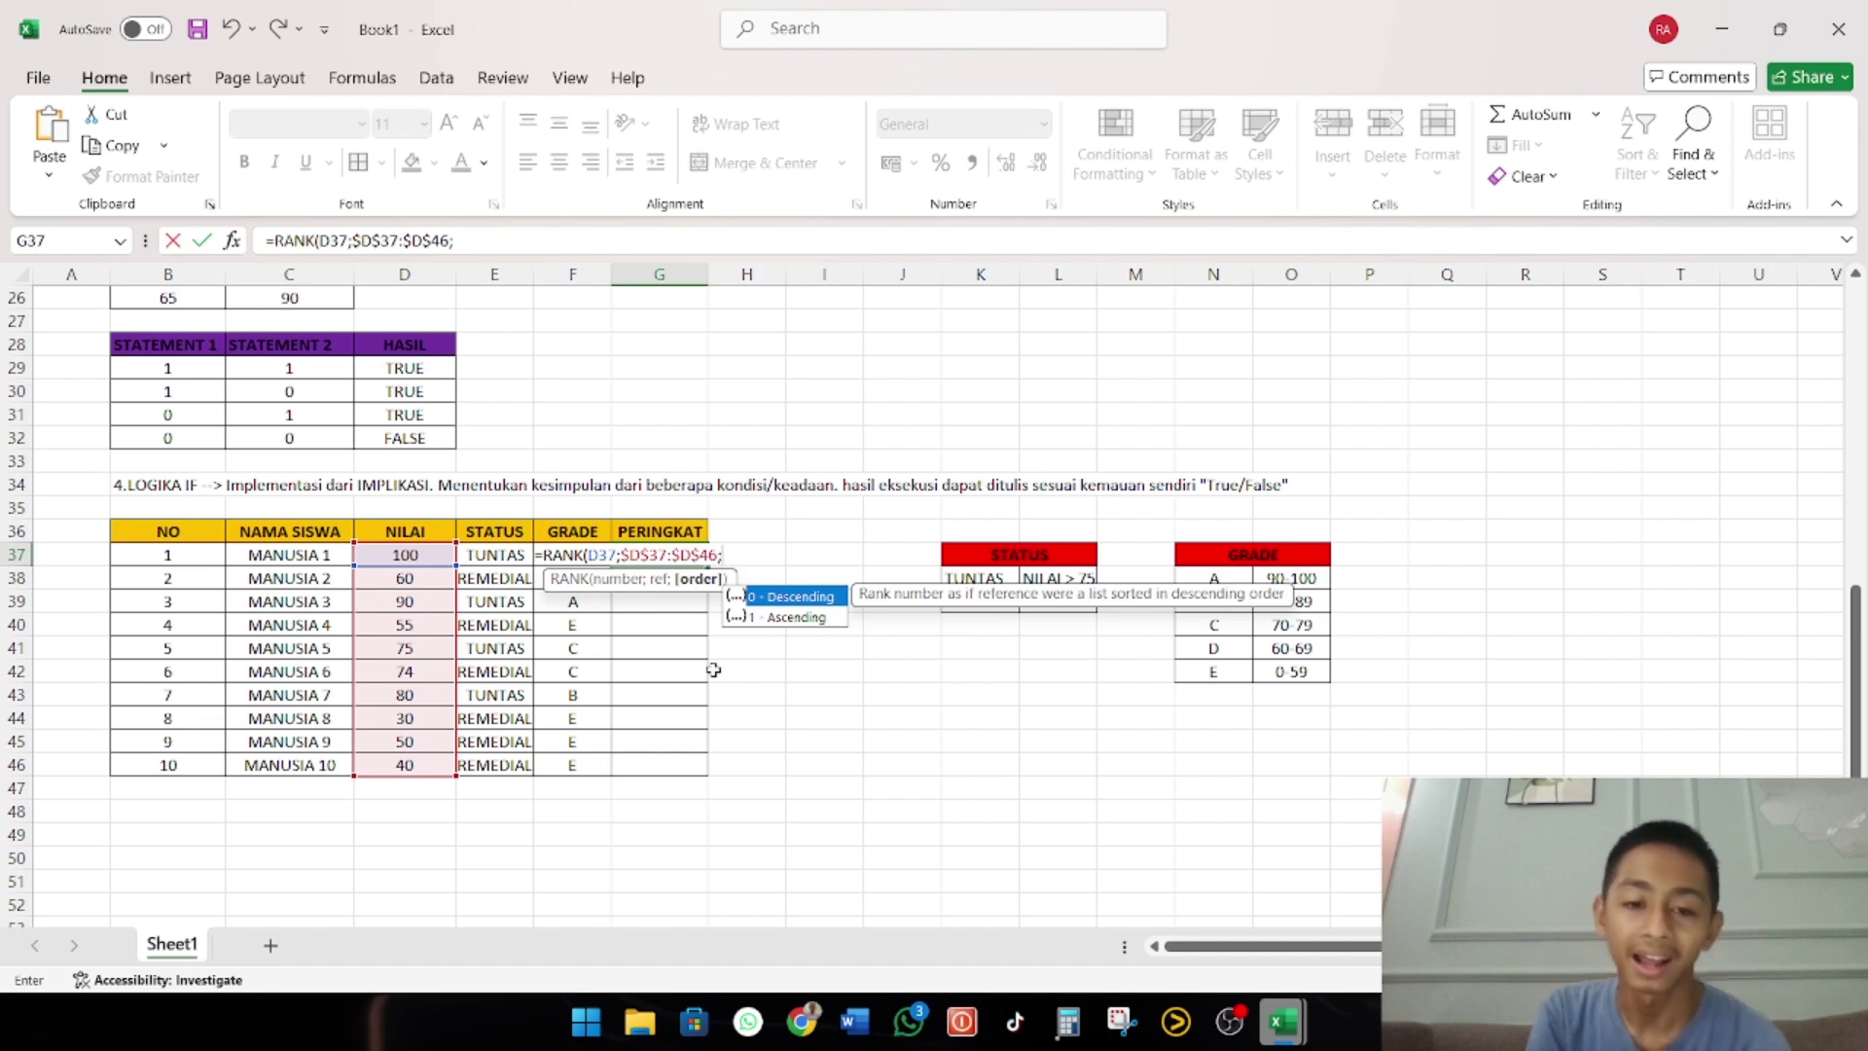
Set the RANK order argument to 1 (ascending), close the parenthesis and commit the G37 formula
left_click(765, 619)
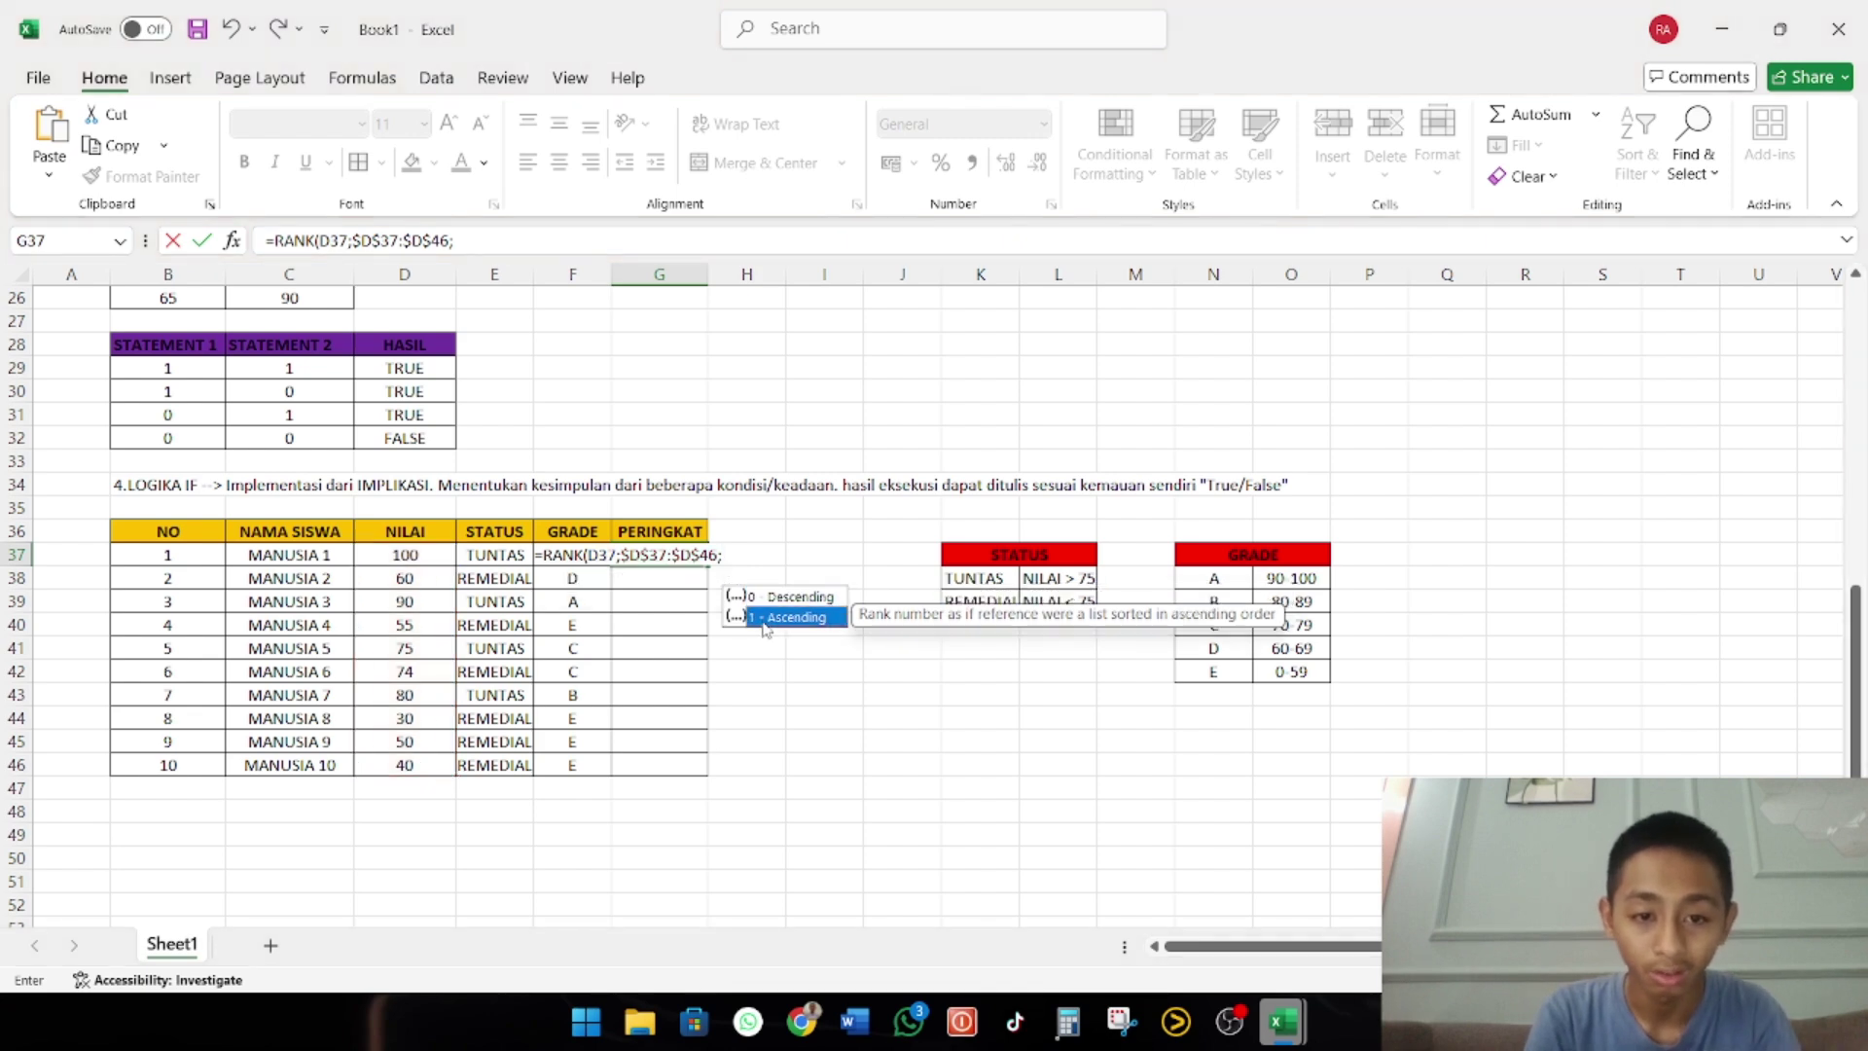
type("1")
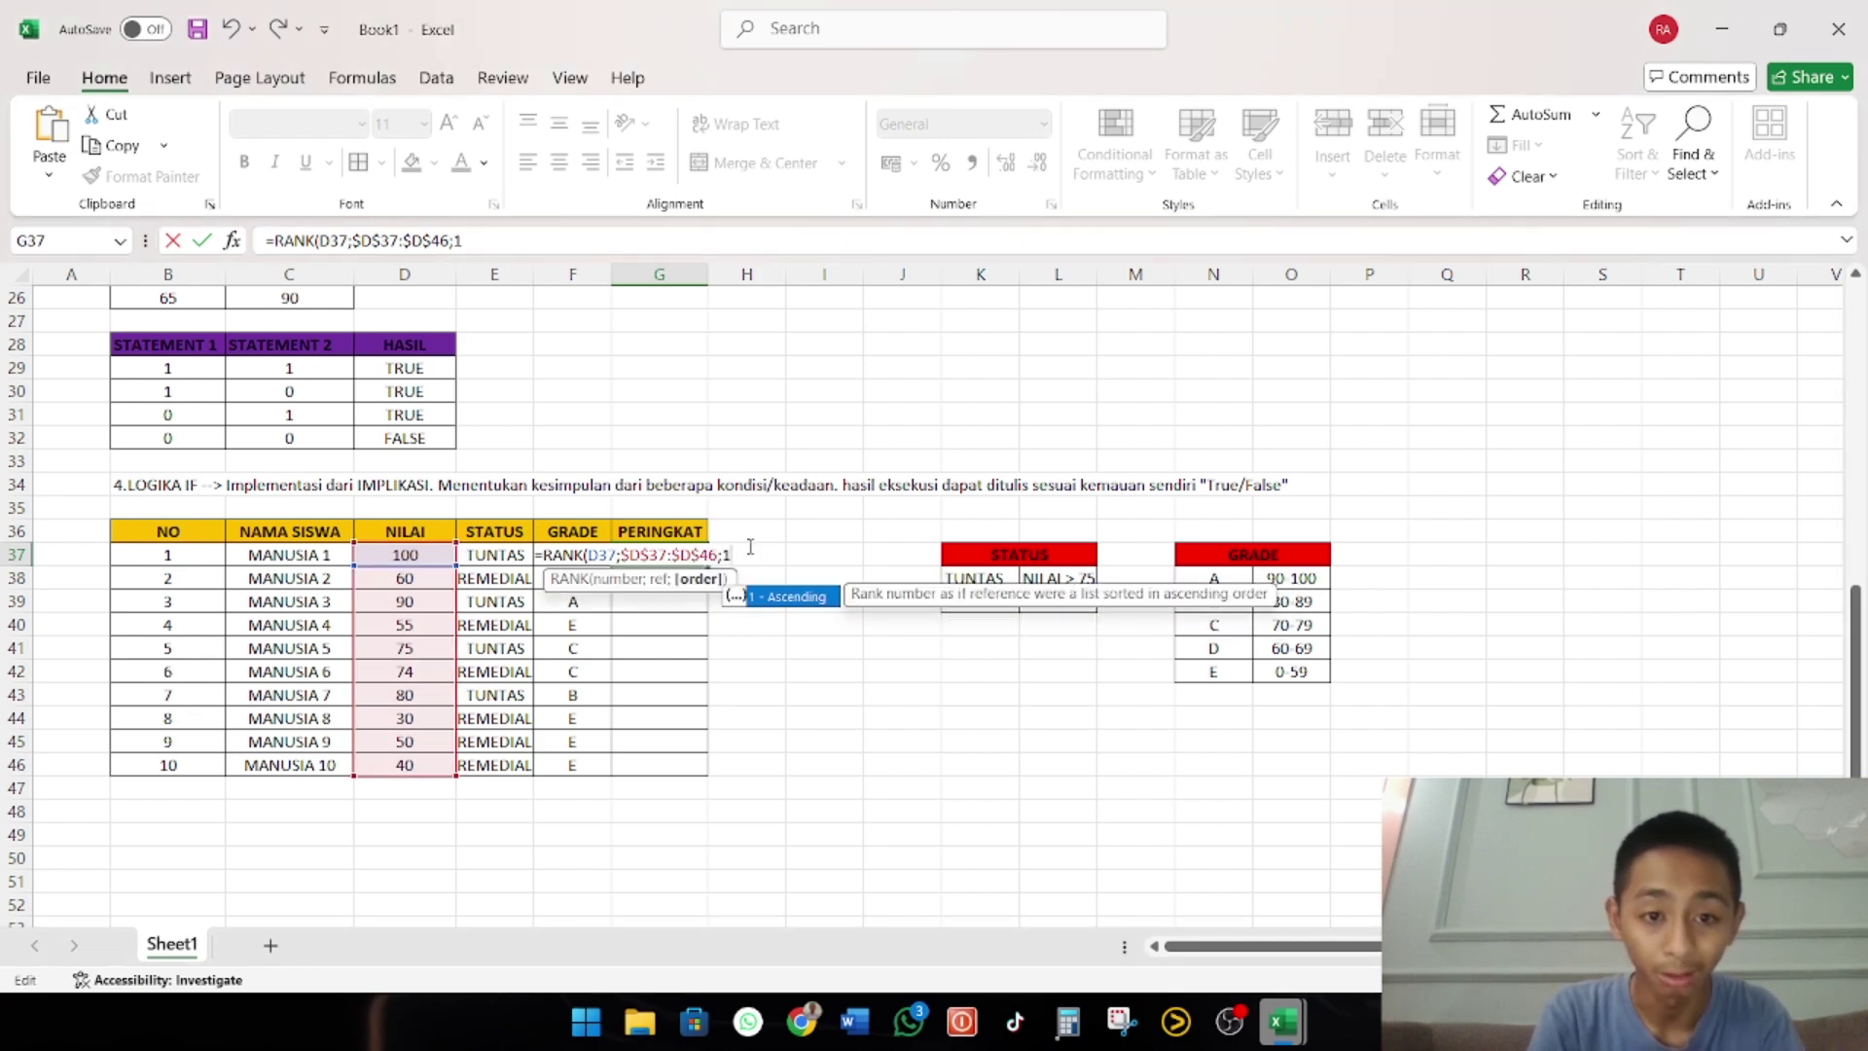
type(")")
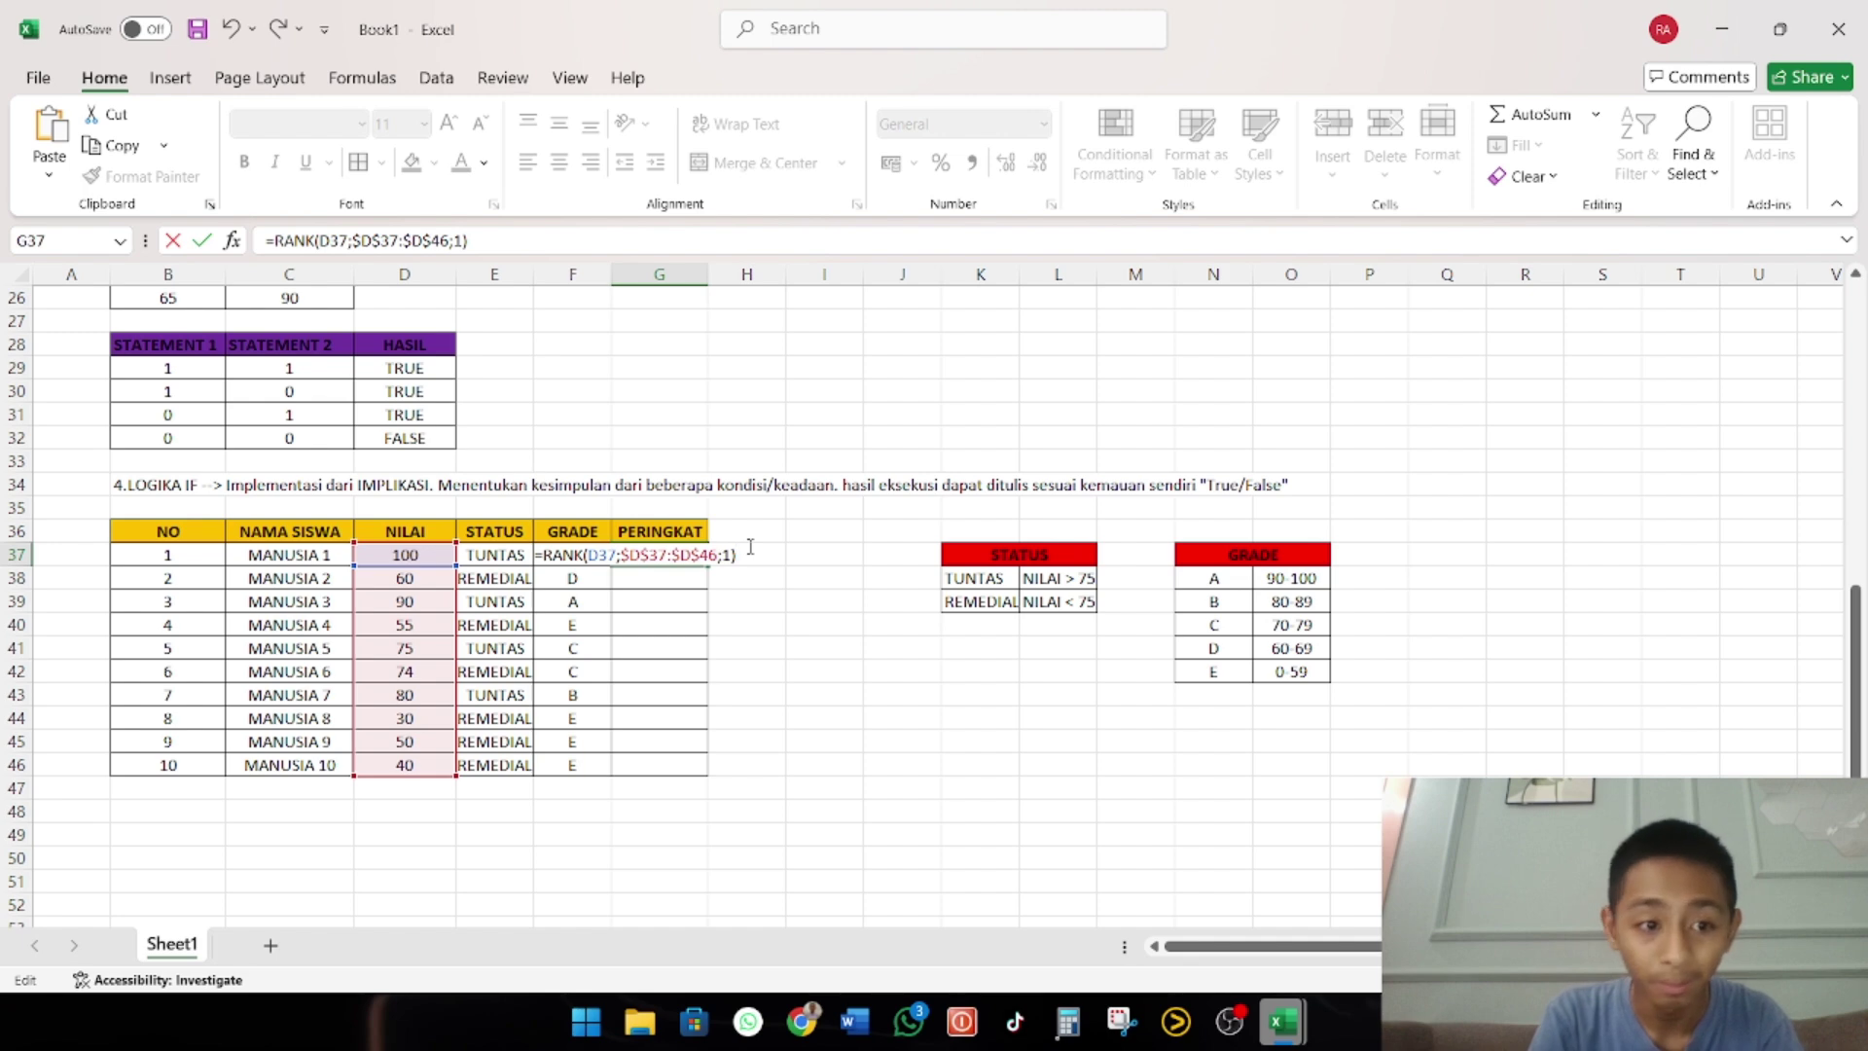
key("Return")
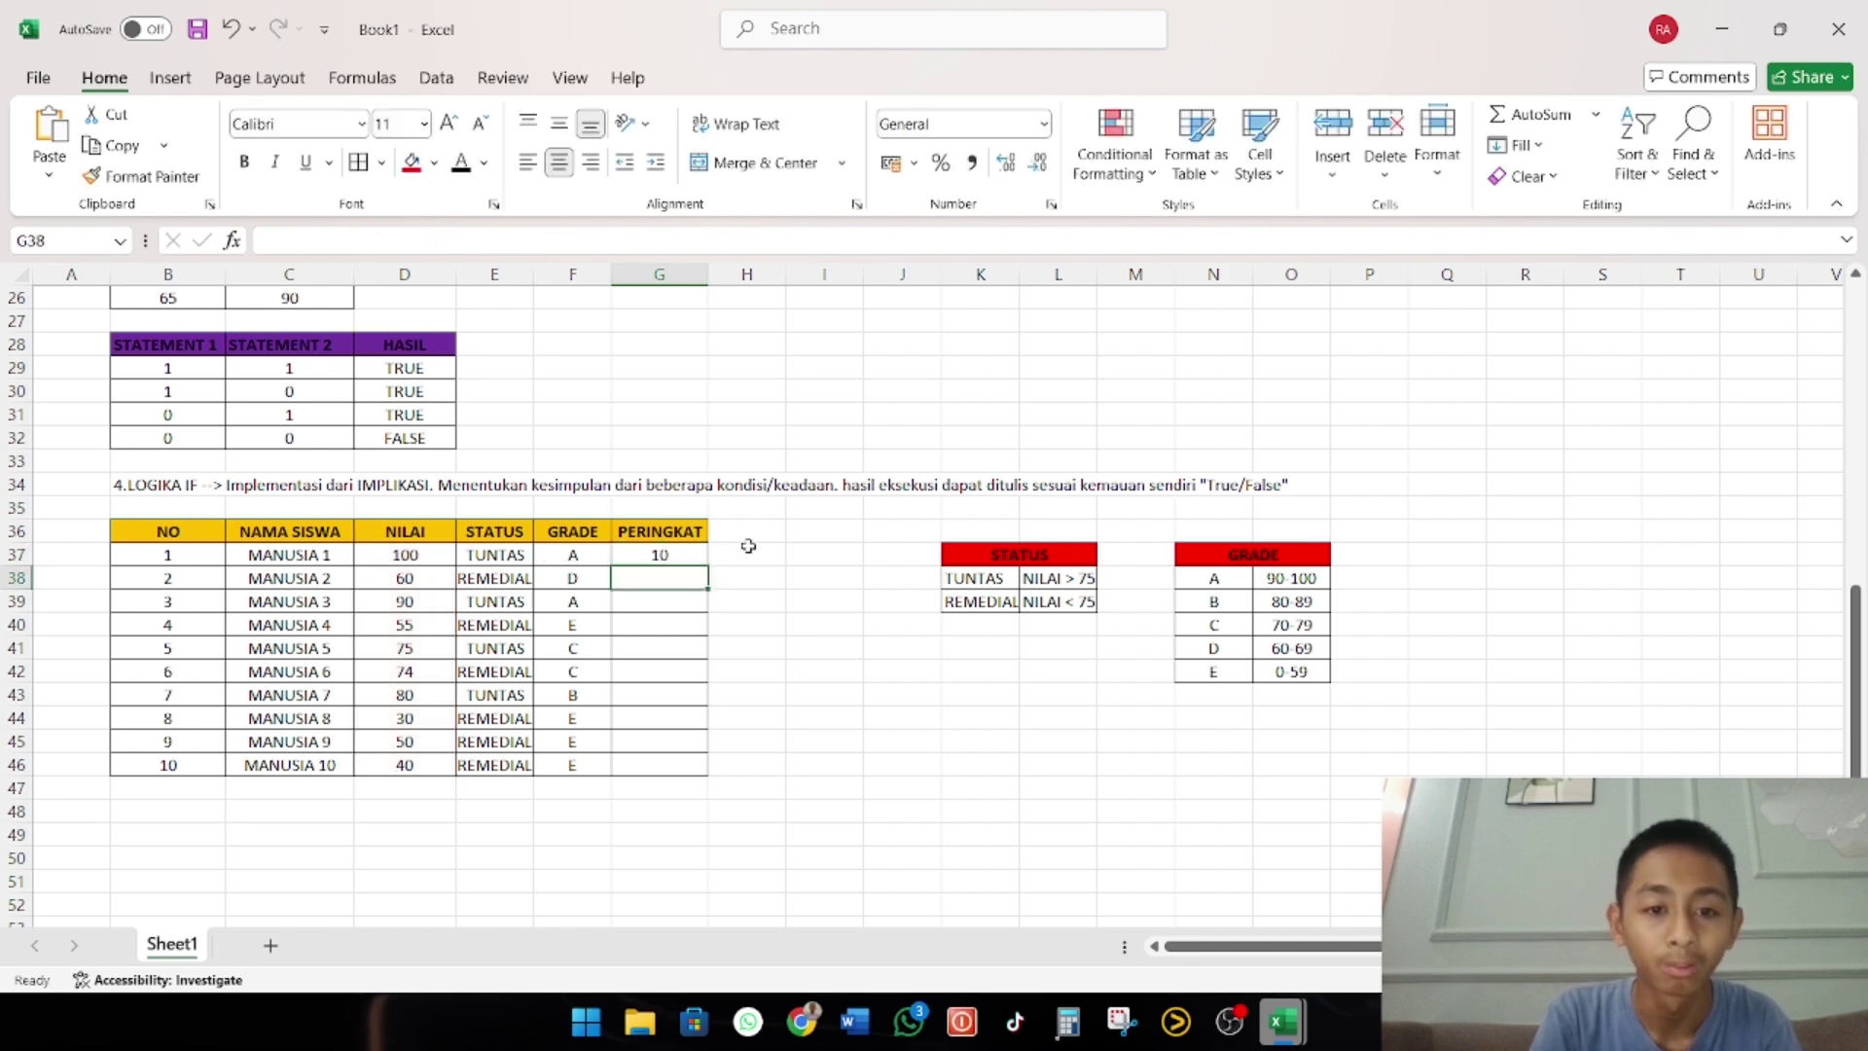
Change the order argument of the G37 RANK formula to 0 for descending ranking and commit it
left_click(690, 550)
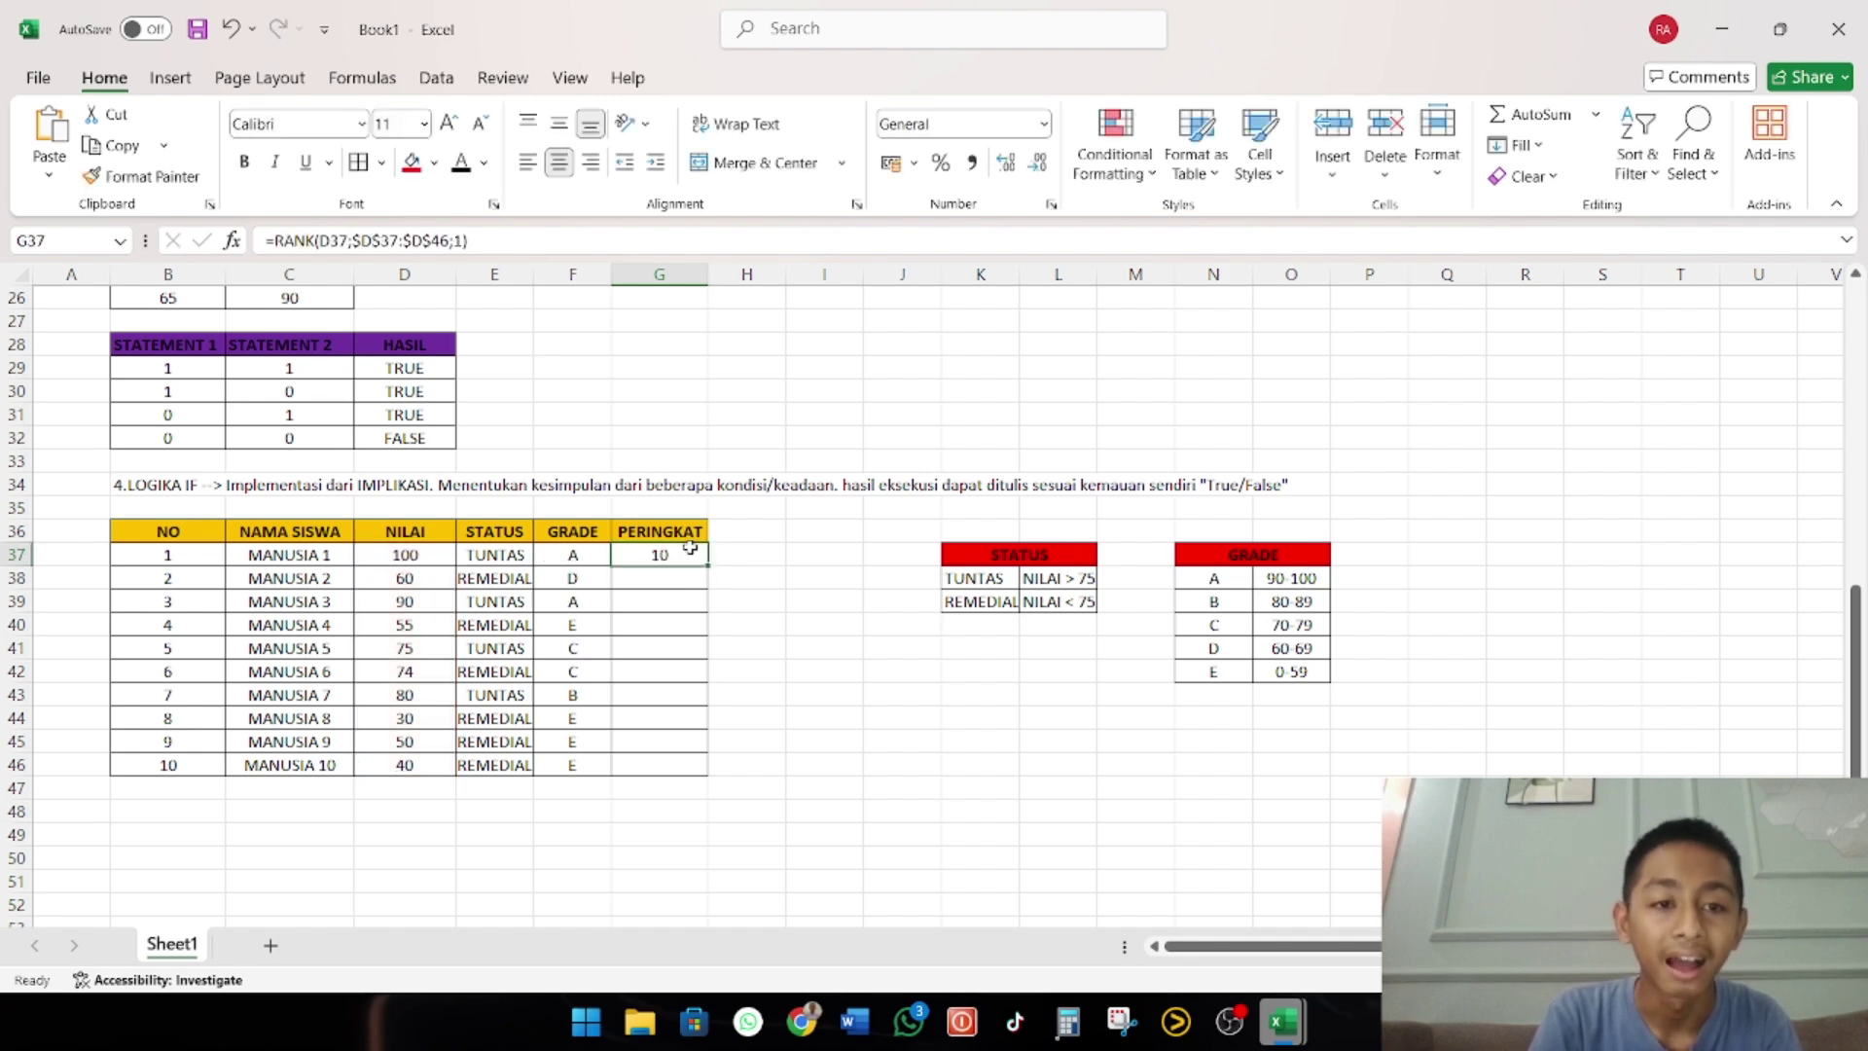
left_click(465, 241)
key("BackSpace")
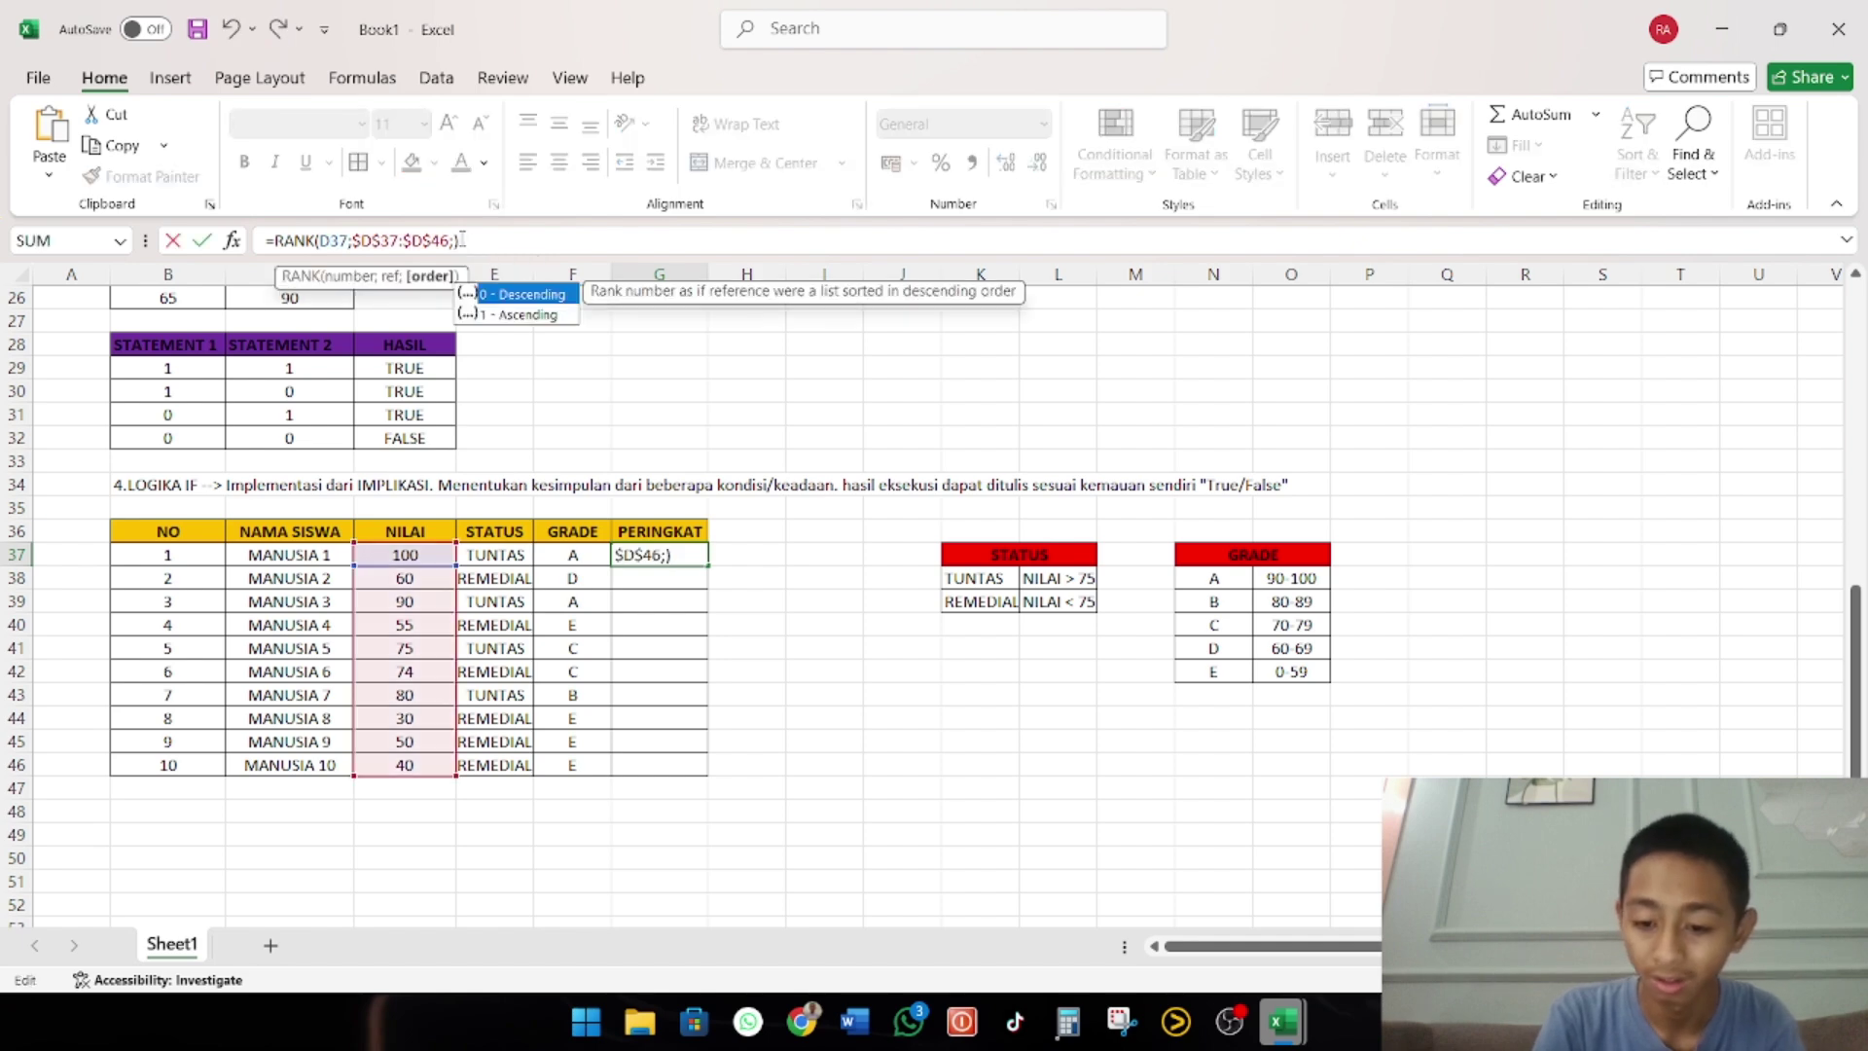
type("0")
type("\\")
key("Return")
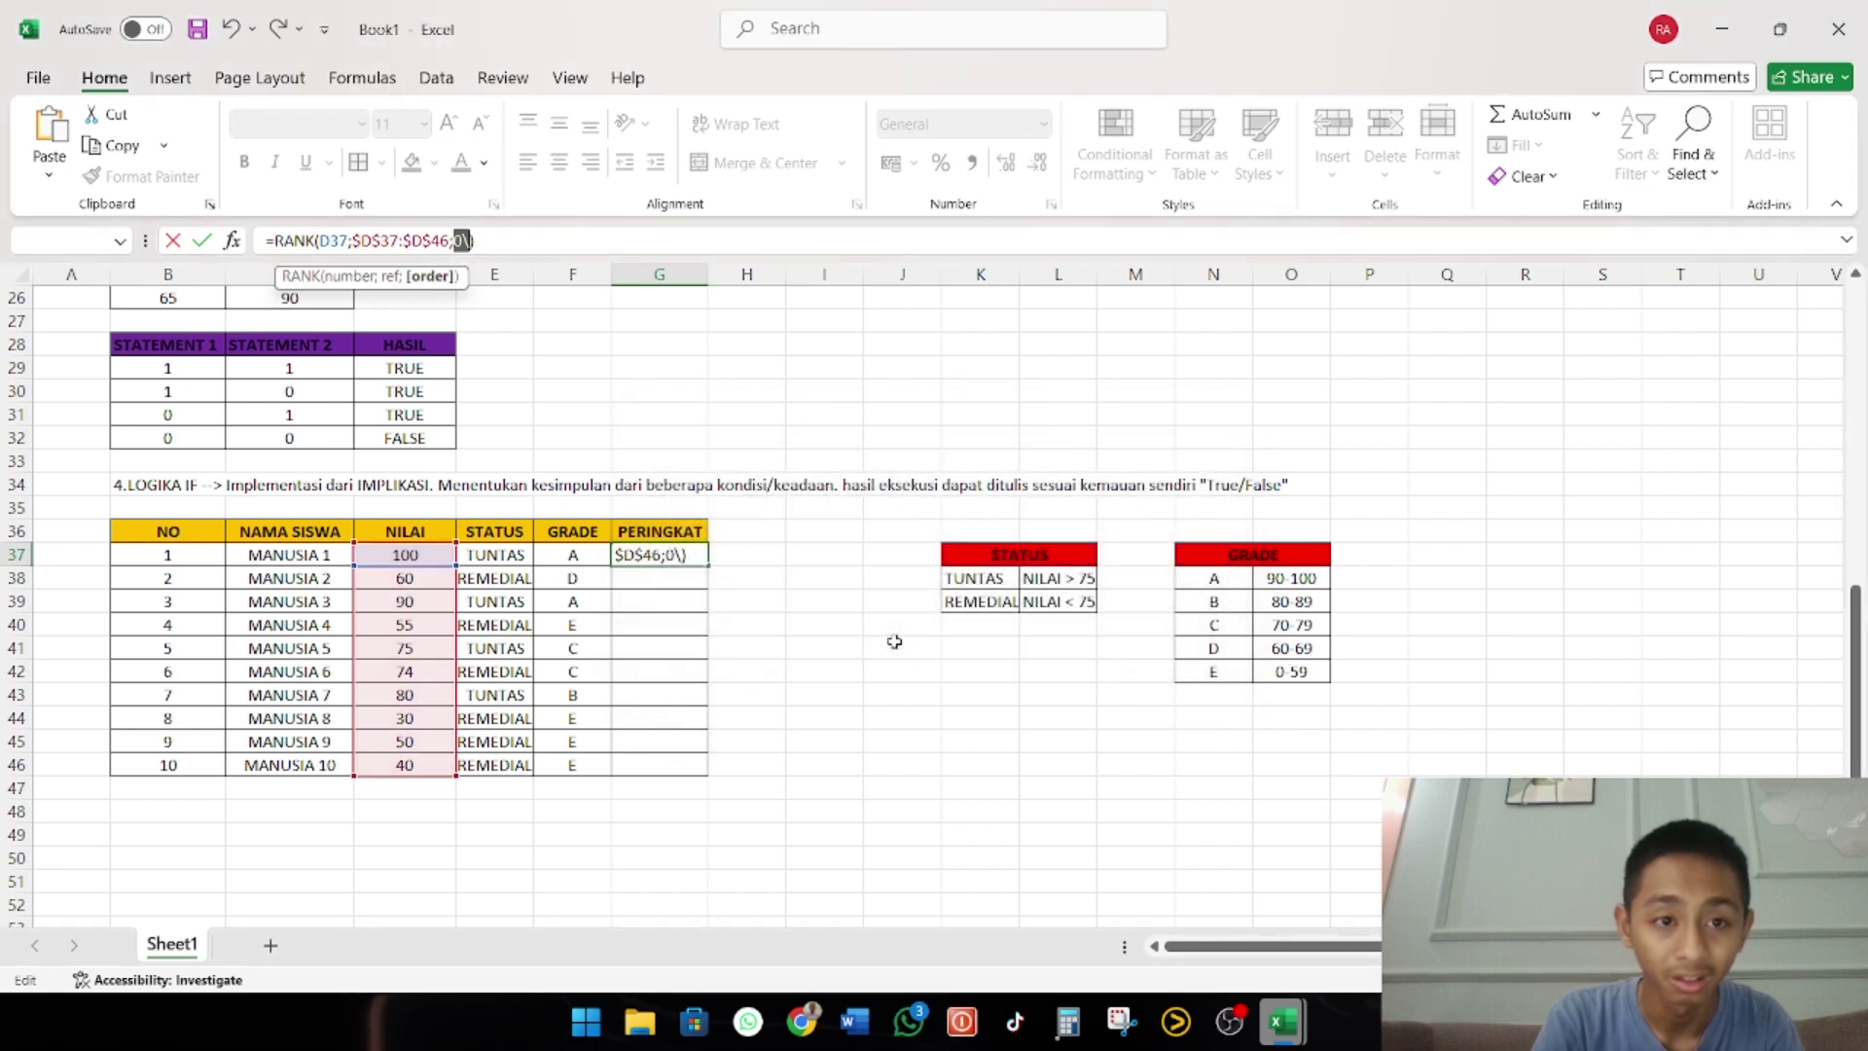
left_click(895, 641)
left_click(468, 243)
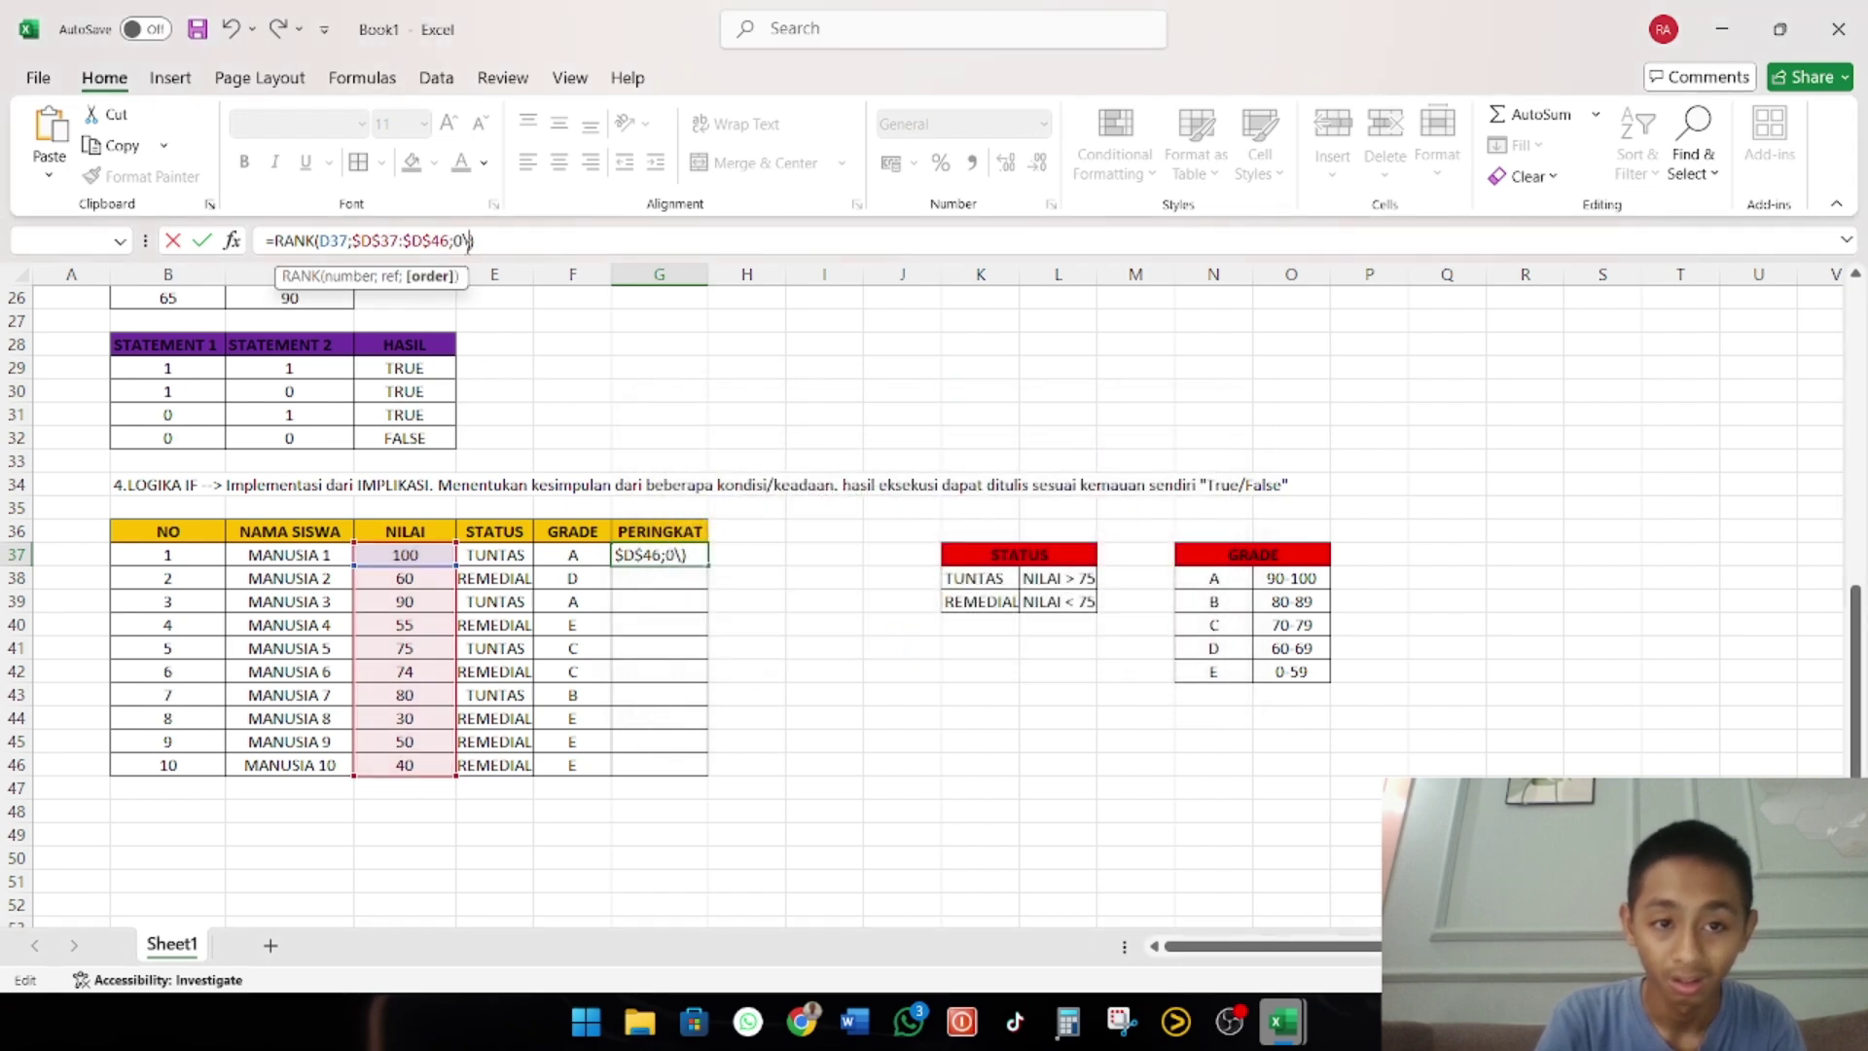
key("BackSpace")
key("Return")
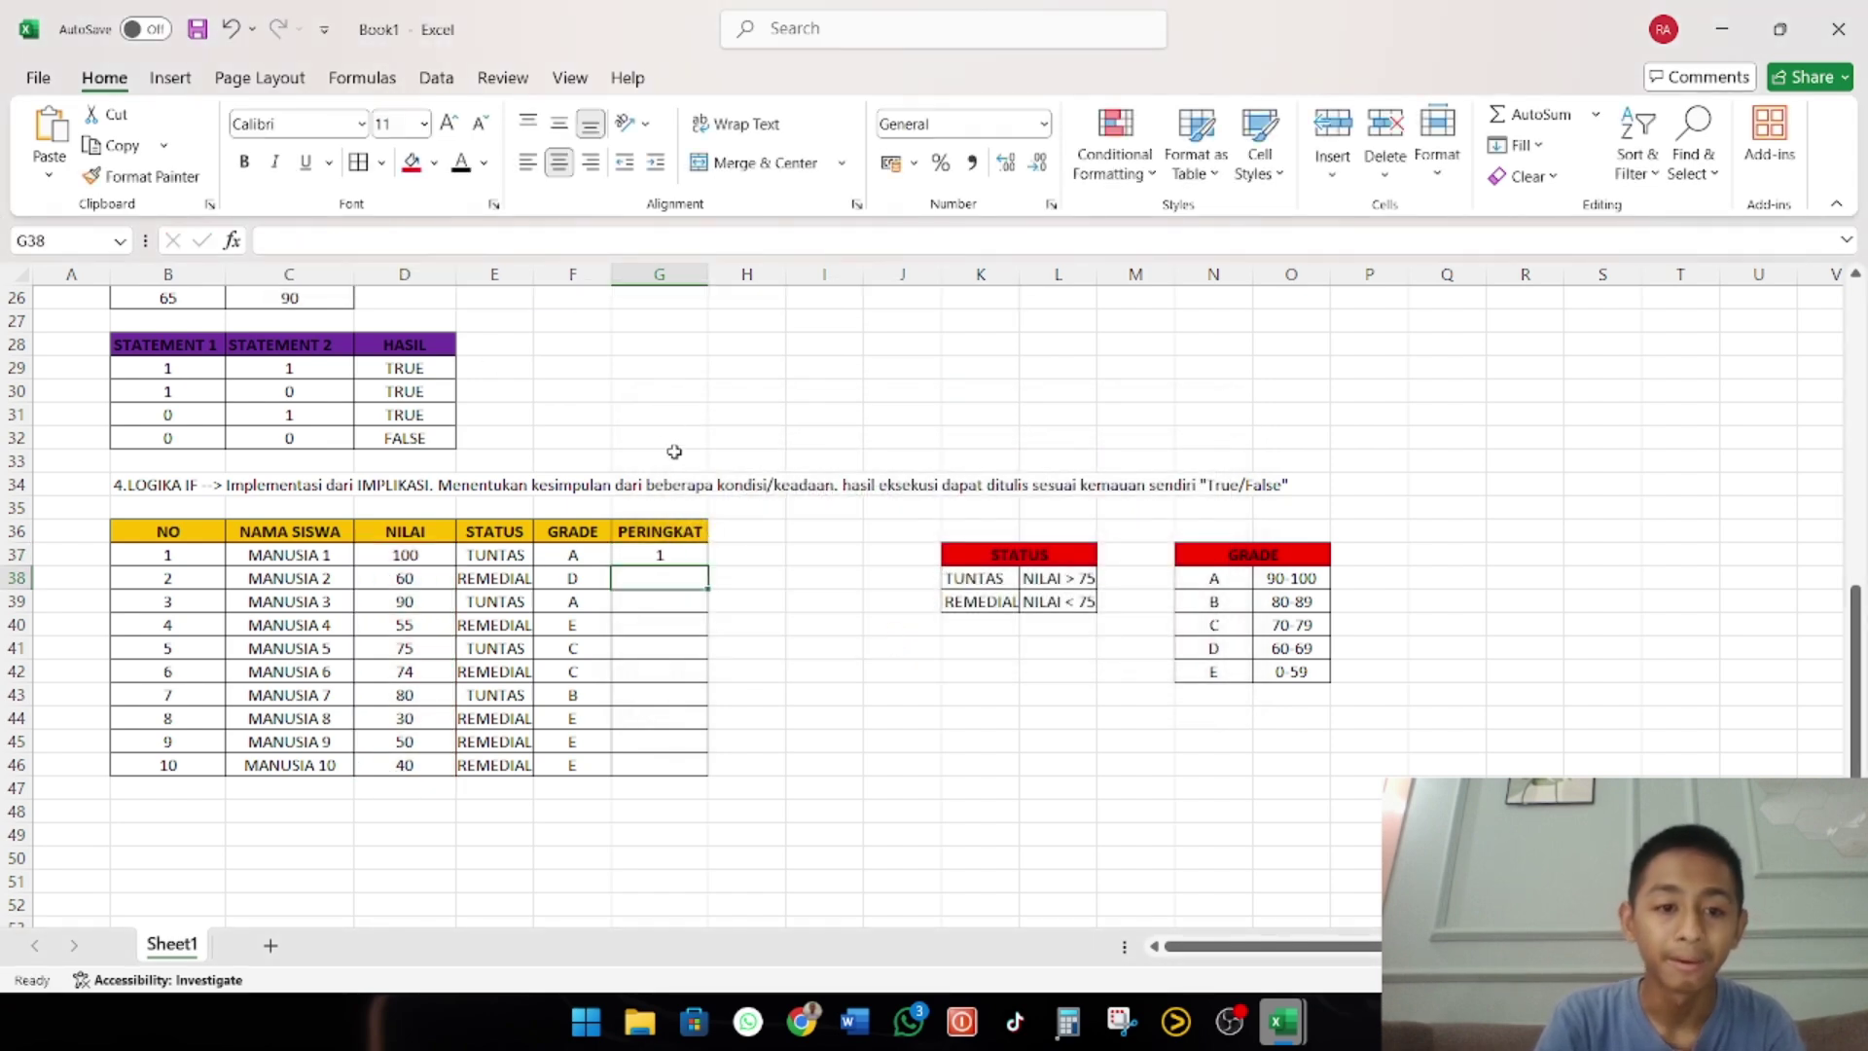
Copy the G37 RANK formula down the PERINGKAT column through G46 and deselect the range
left_click(695, 558)
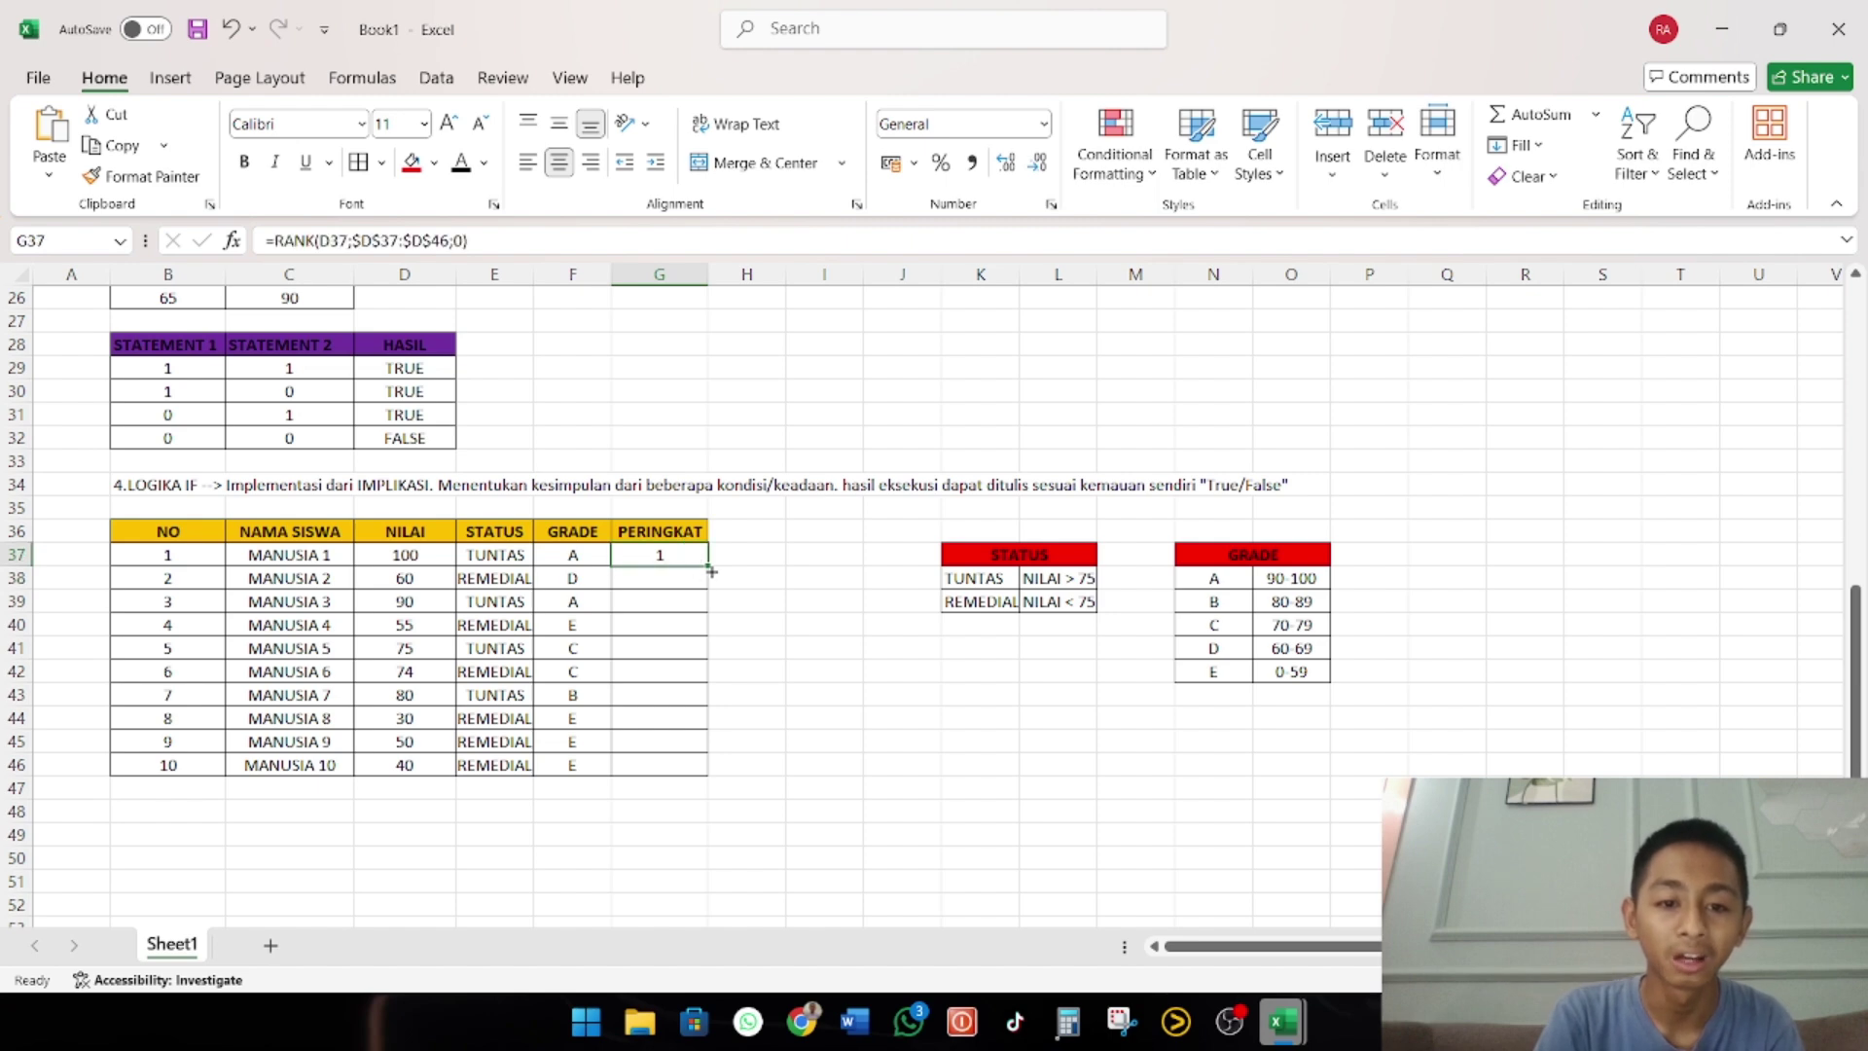
left_click_drag(707, 564, 713, 779)
left_click(790, 802)
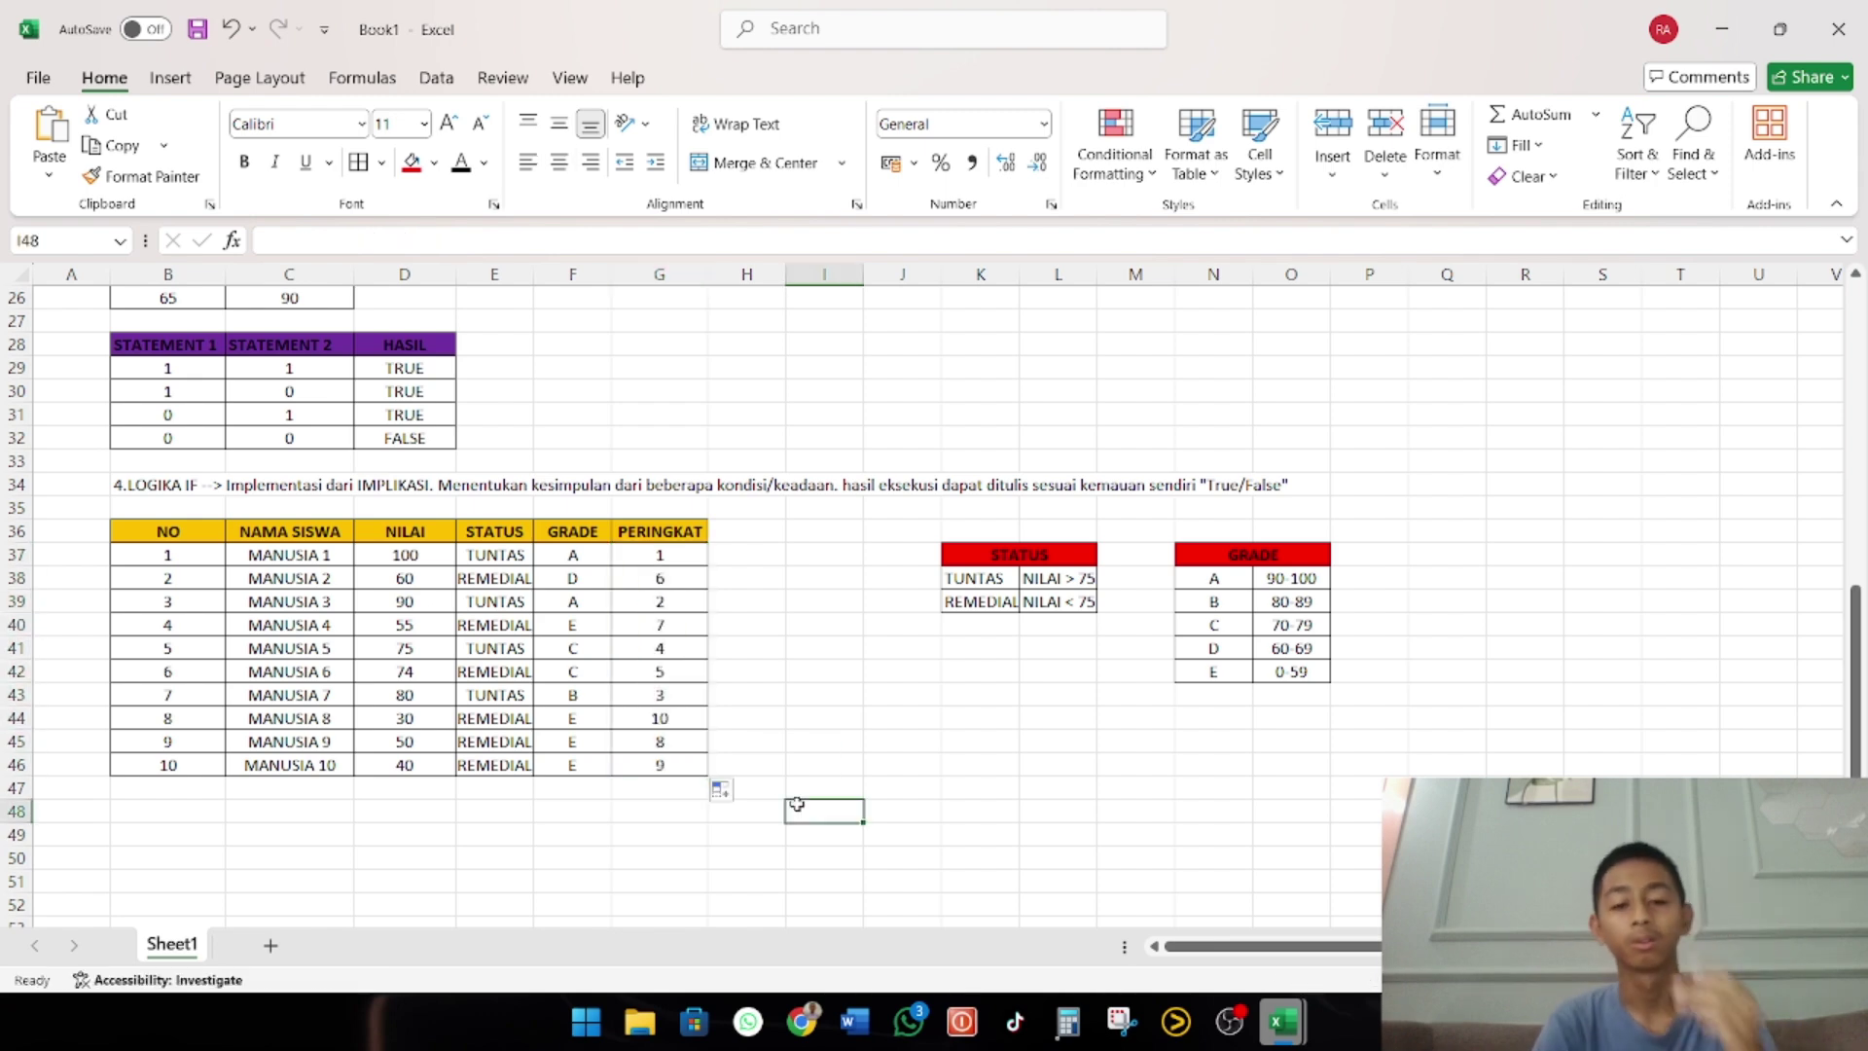